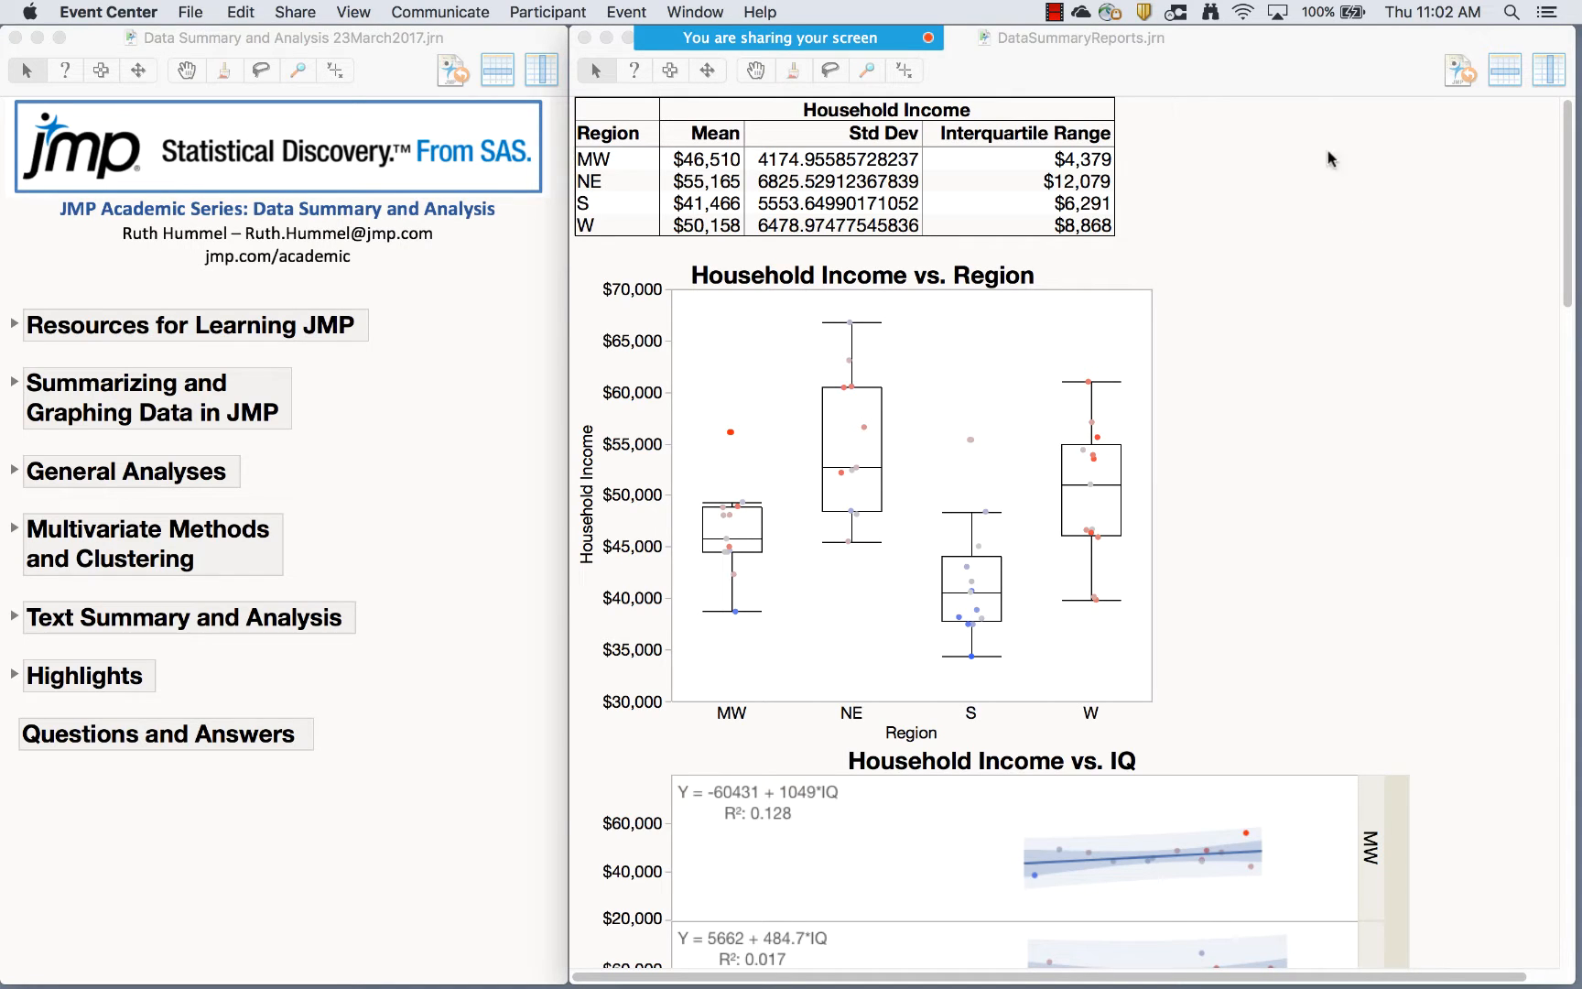
# Examine the DataSummaryReports journal's household income table, box plots by Region, IQ regressions and the vegetable consumption state map
pyautogui.click(1307, 60)
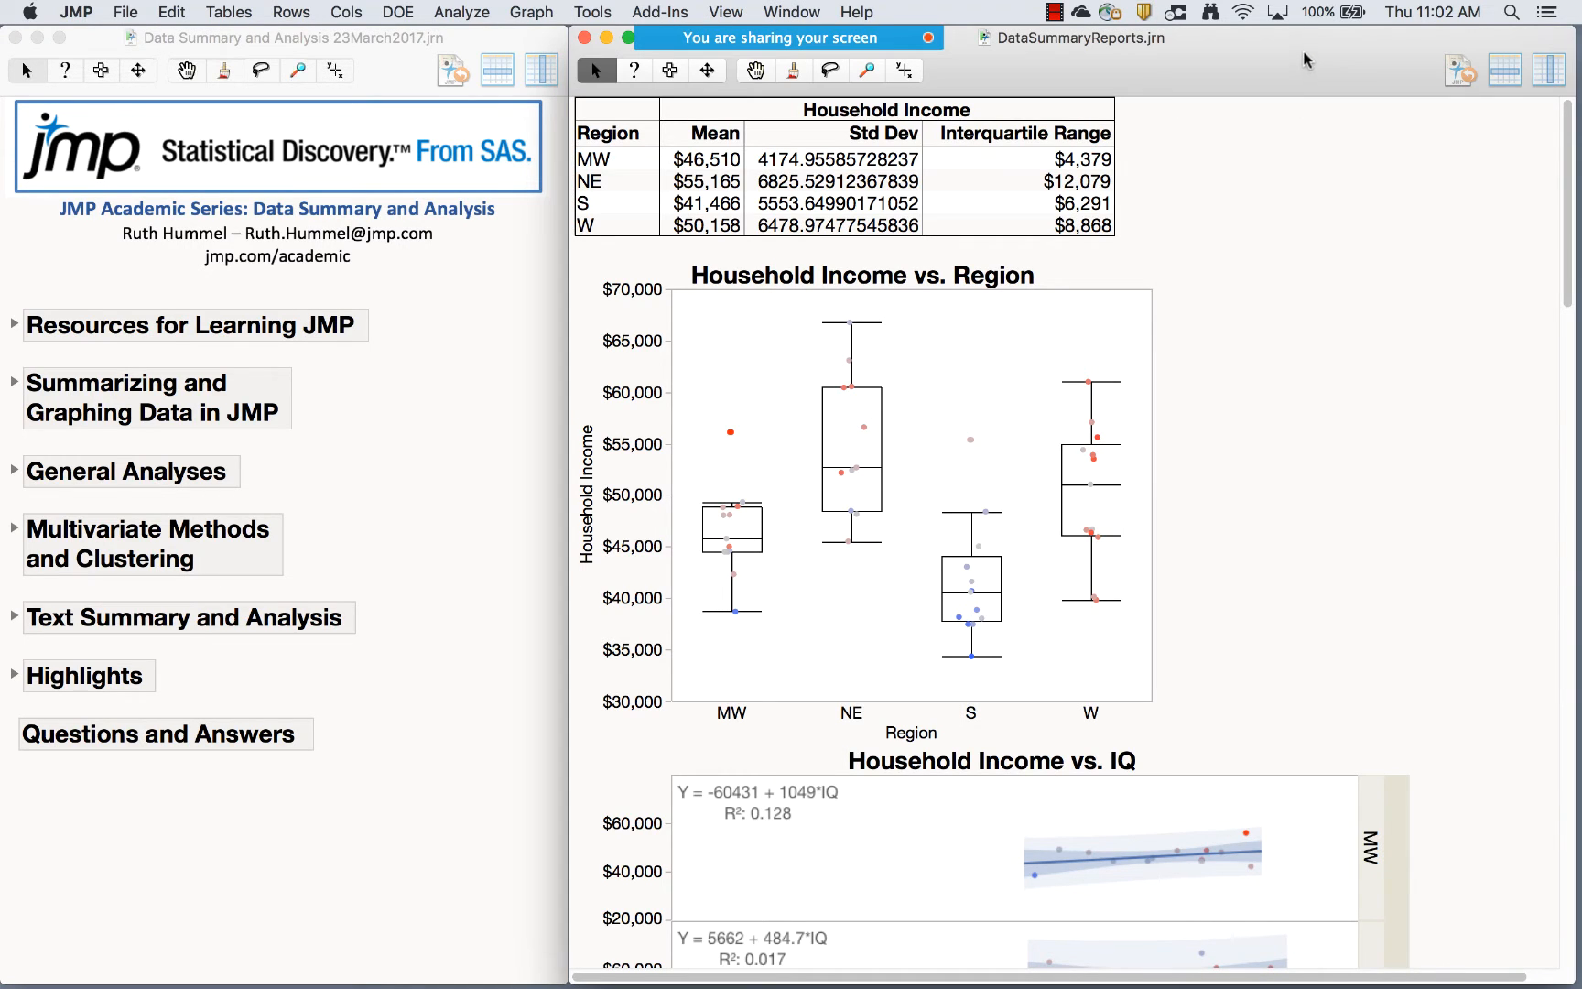
pyautogui.moveTo(1302, 67); pyautogui.dragTo(1301, 79)
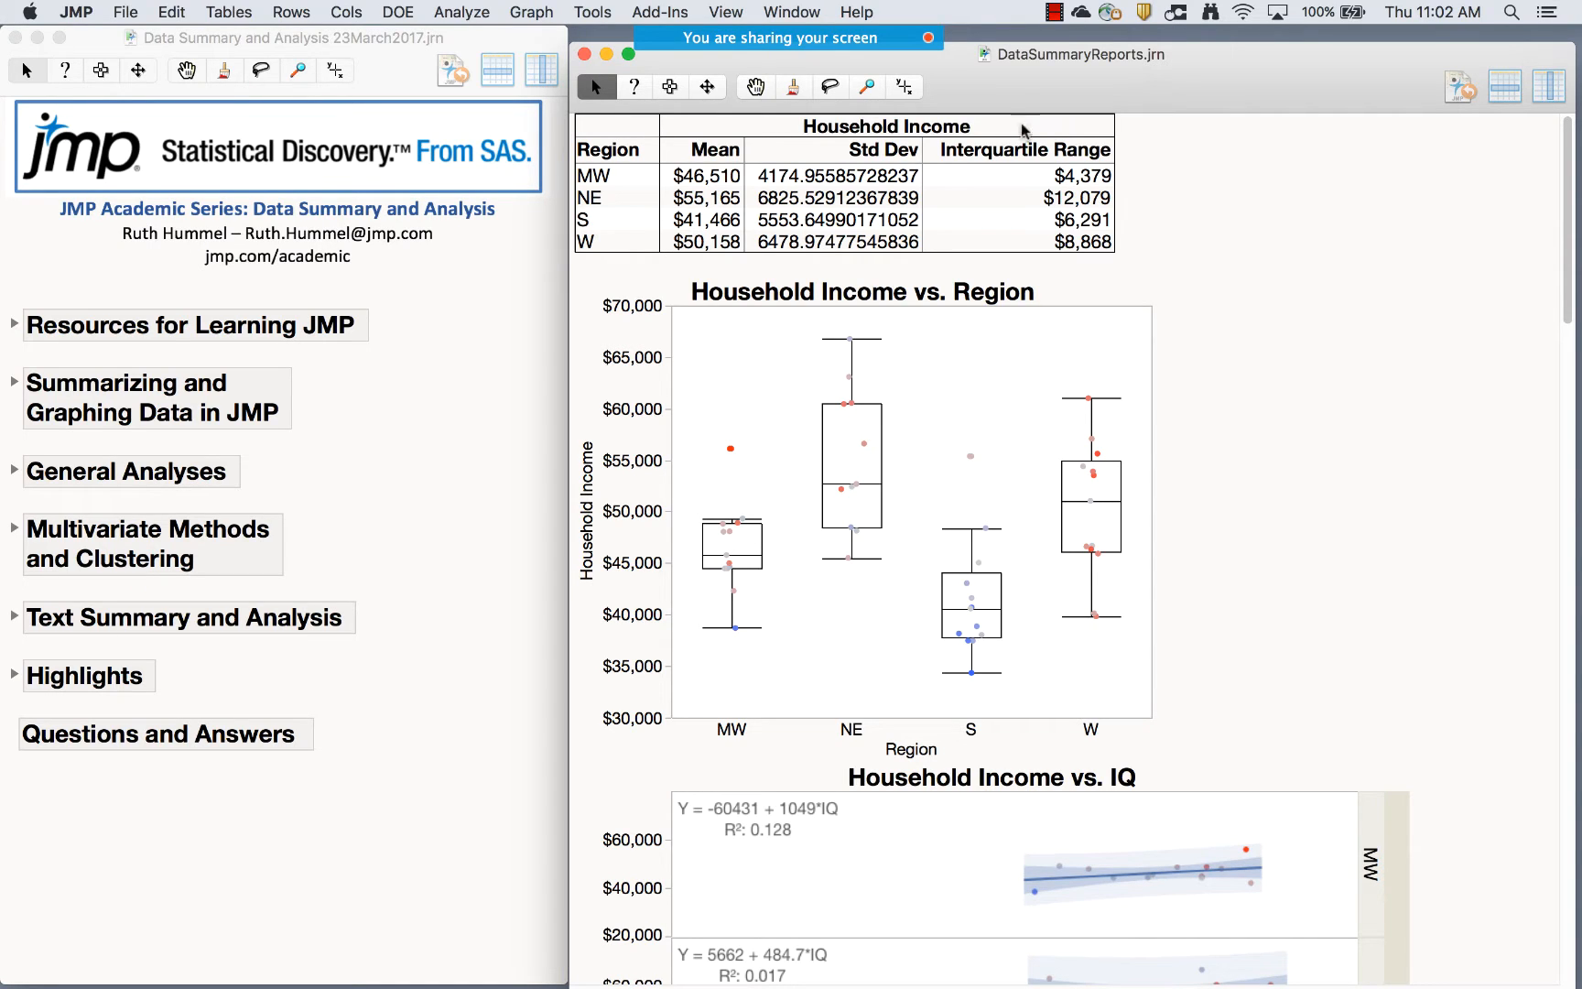
pyautogui.scroll(-3, 1374, 426)
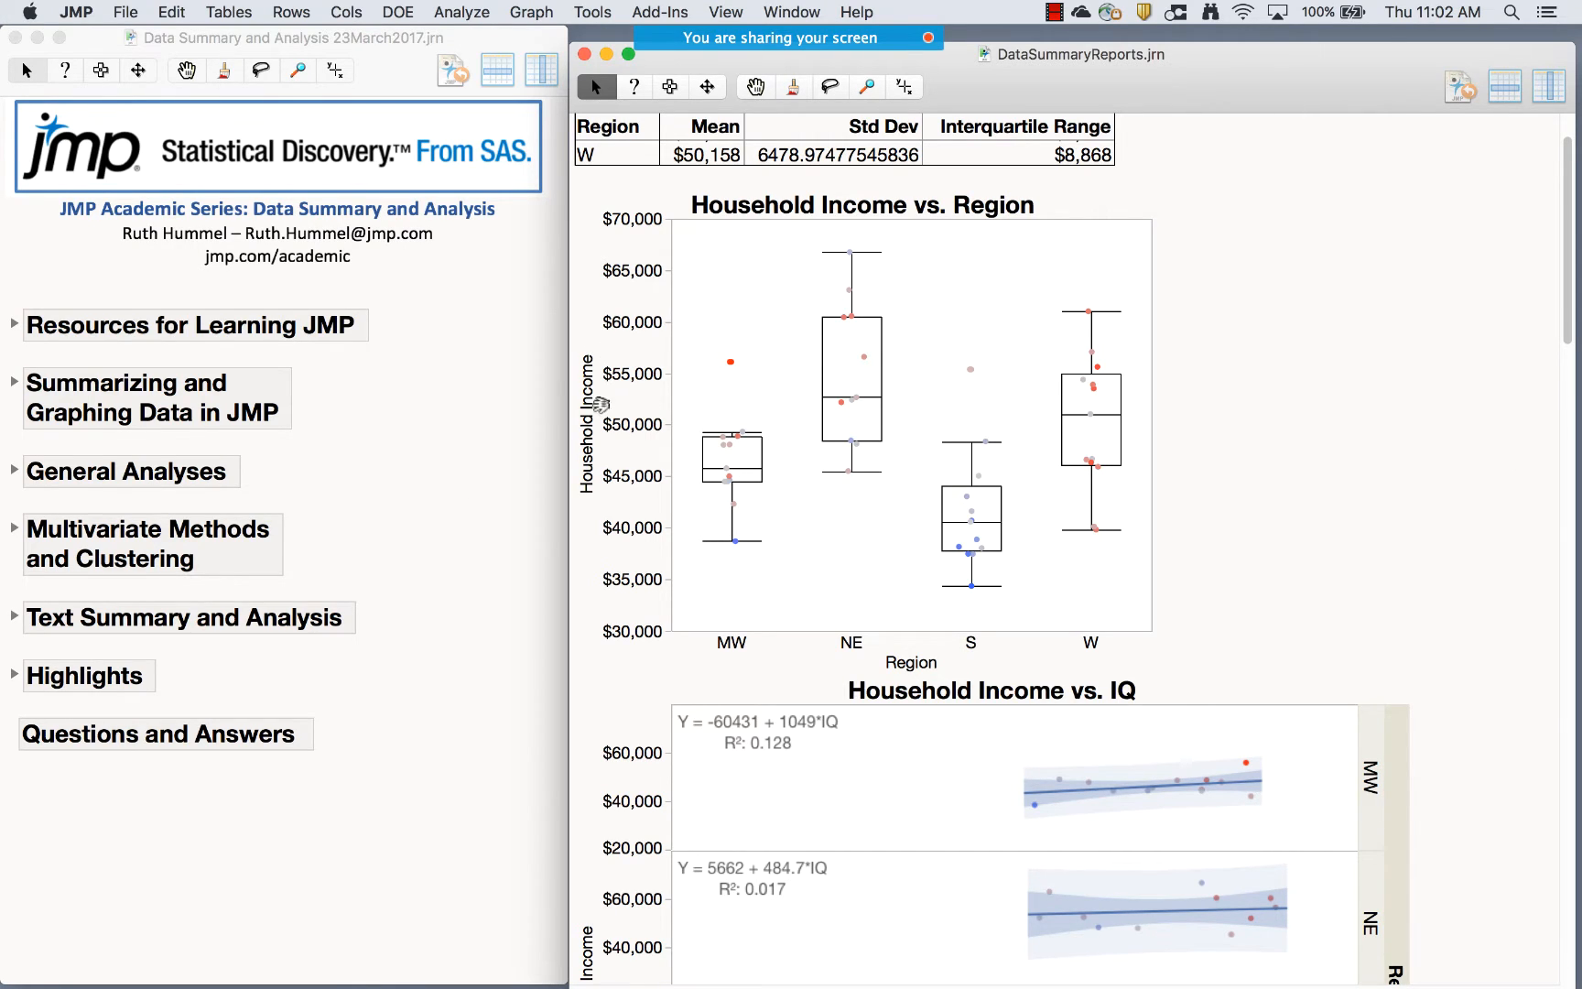
pyautogui.scroll(-10, 1411, 549)
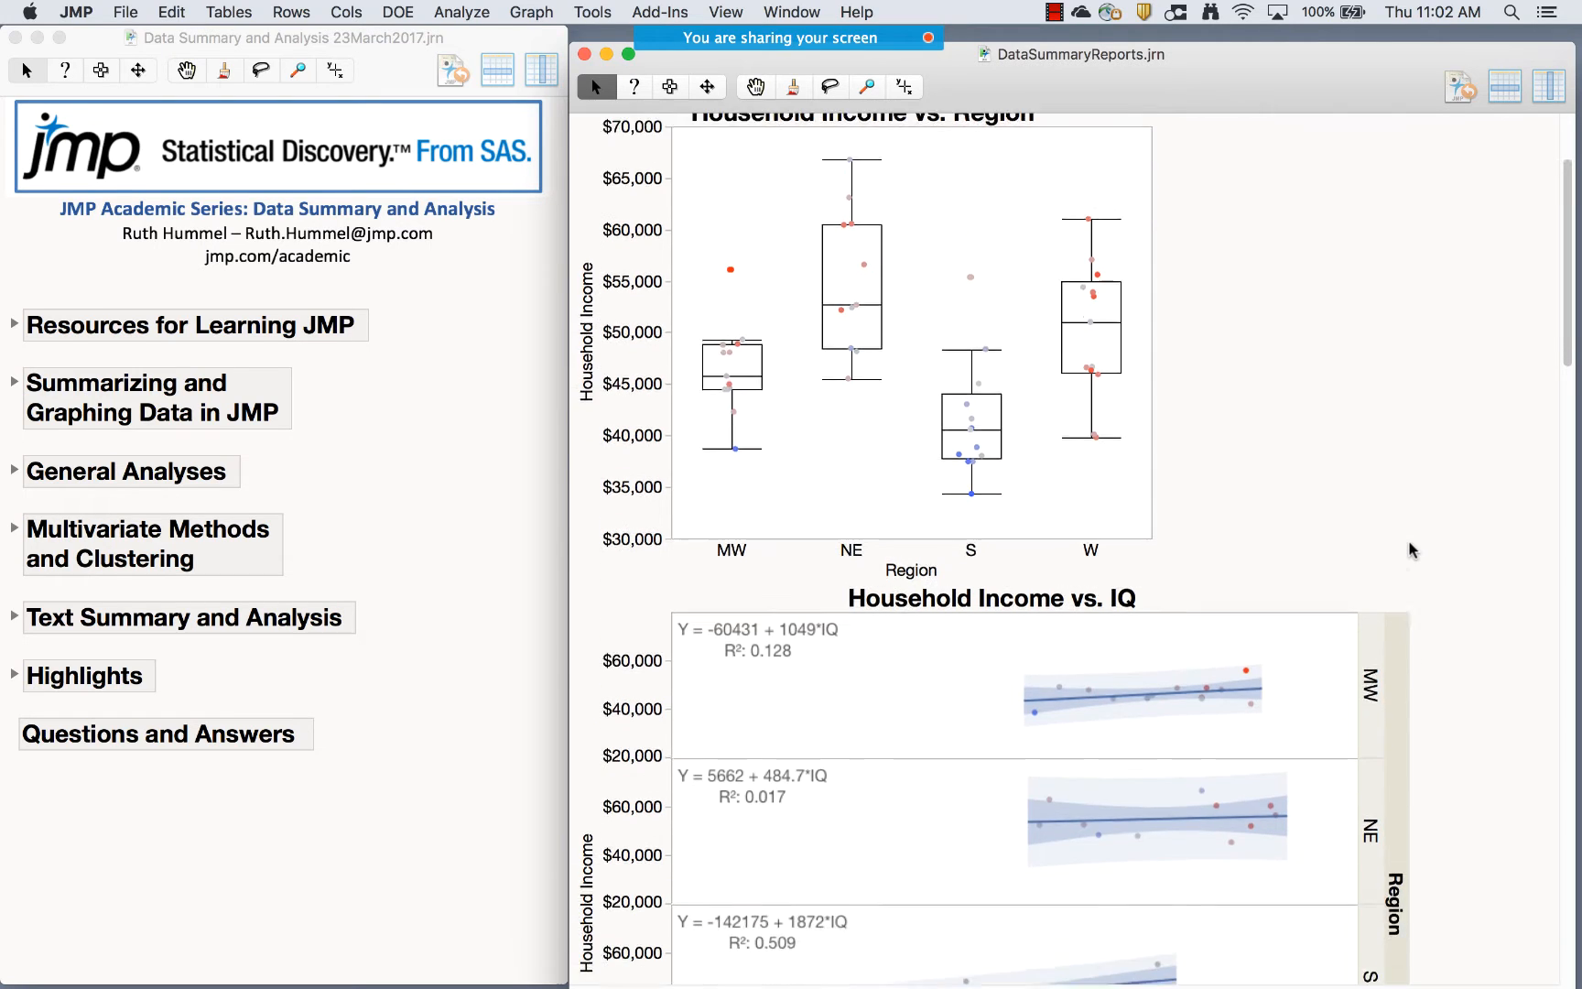
pyautogui.scroll(-1, 1411, 550)
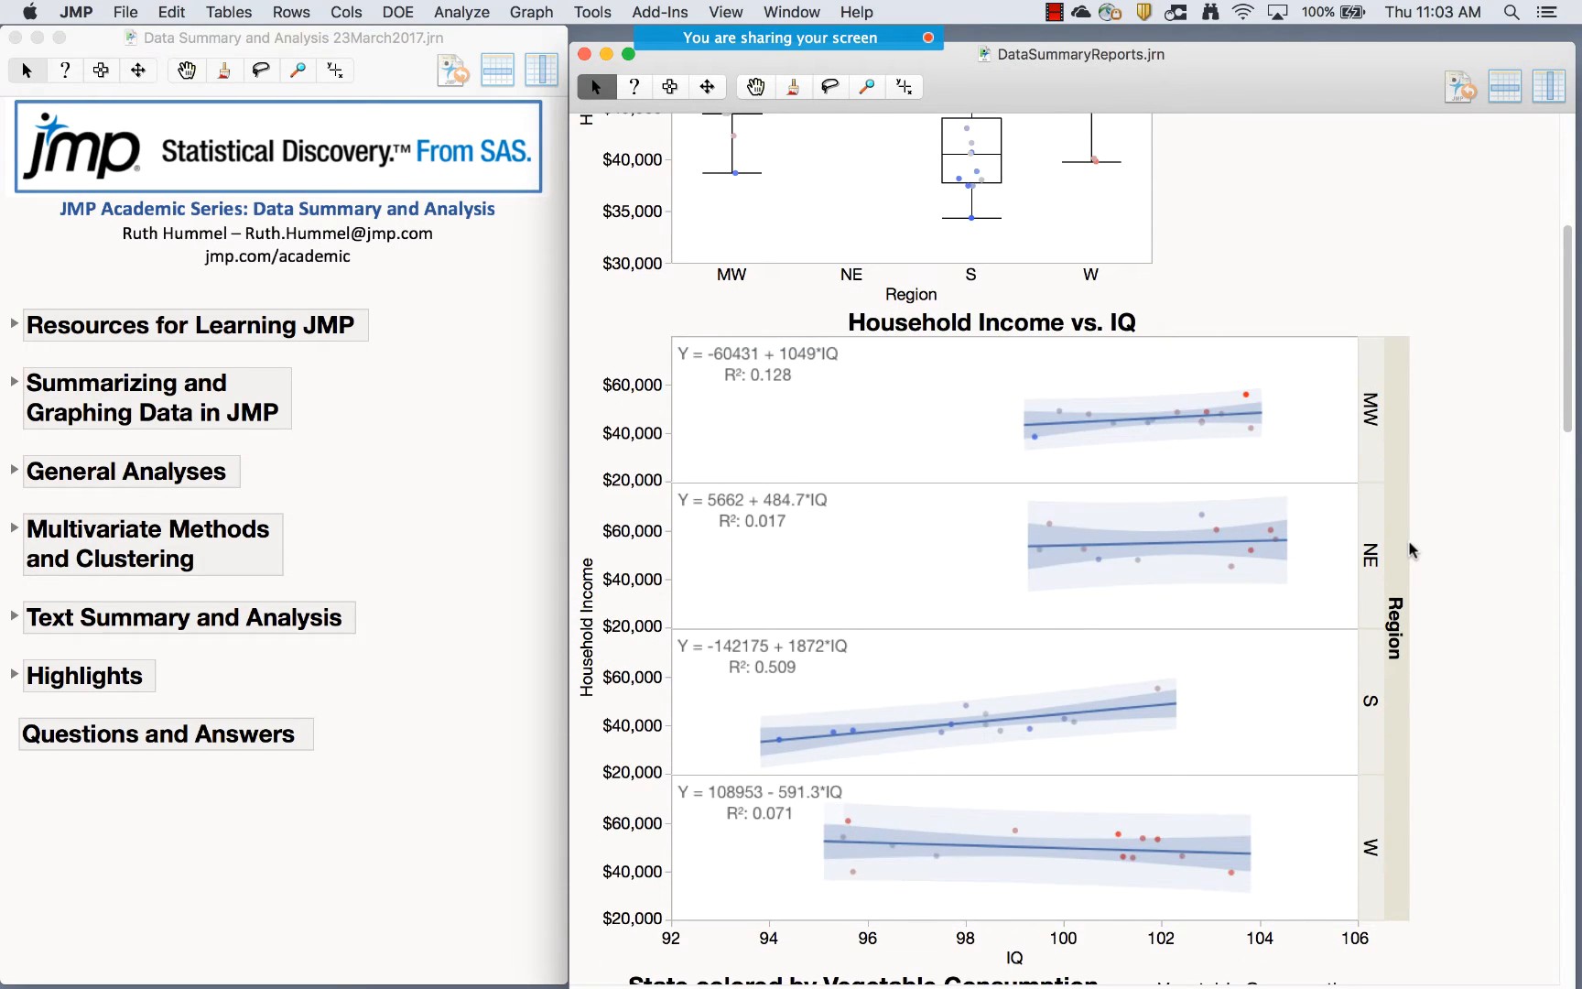
pyautogui.scroll(-3, 1411, 550)
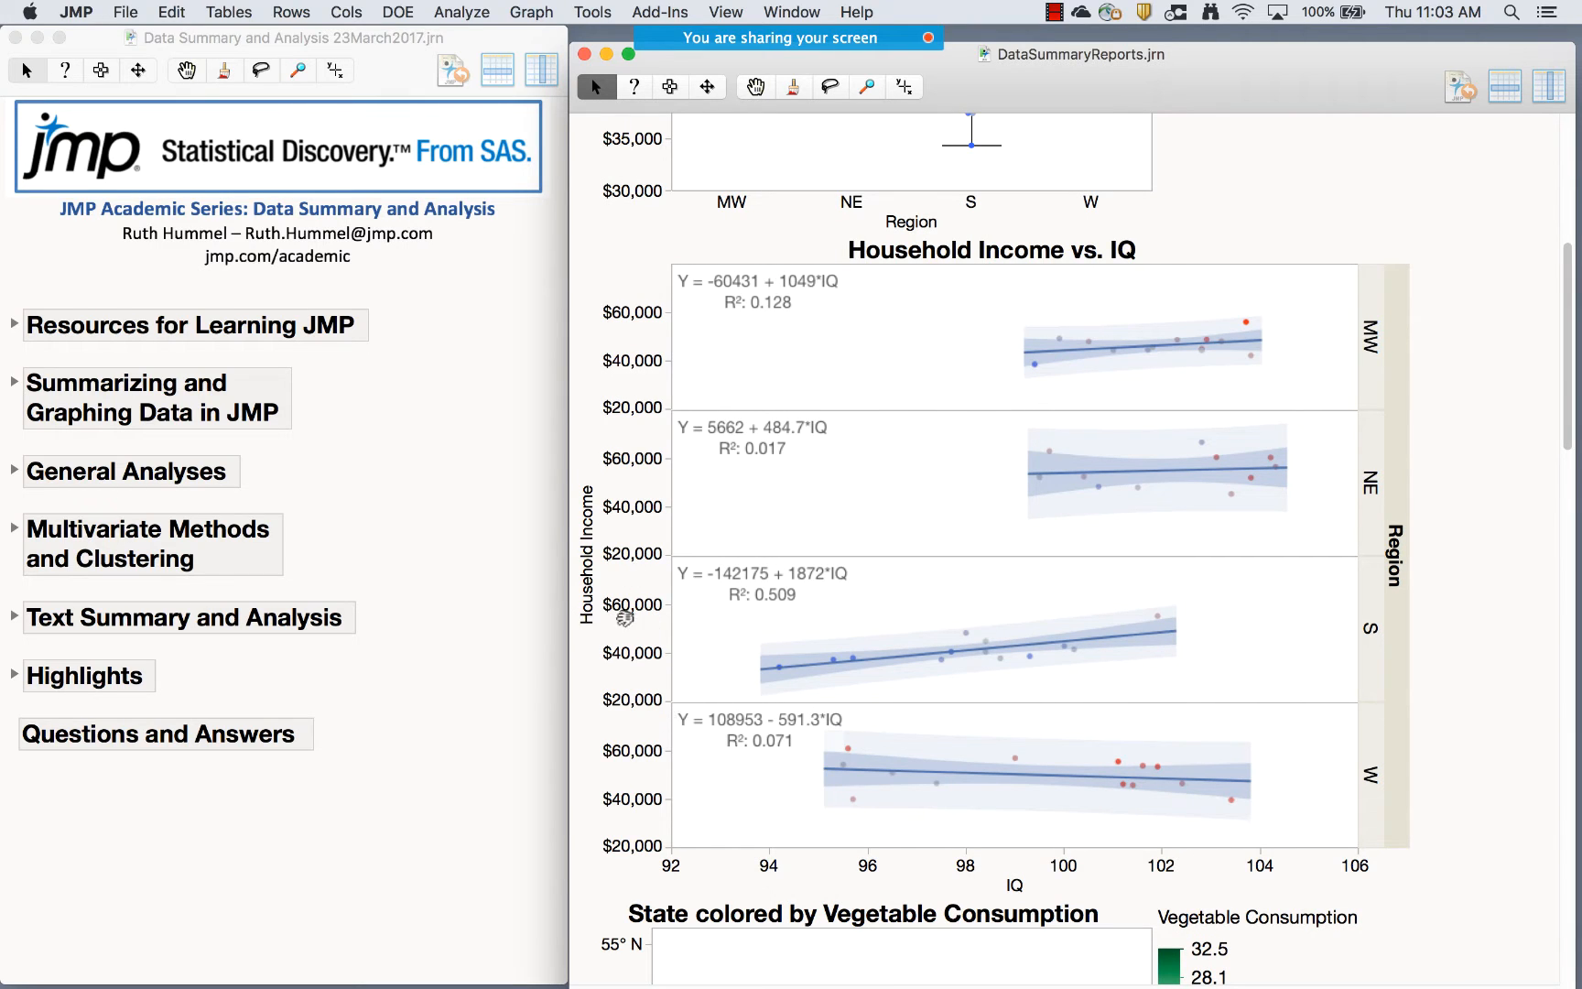
pyautogui.scroll(-20, 1041, 670)
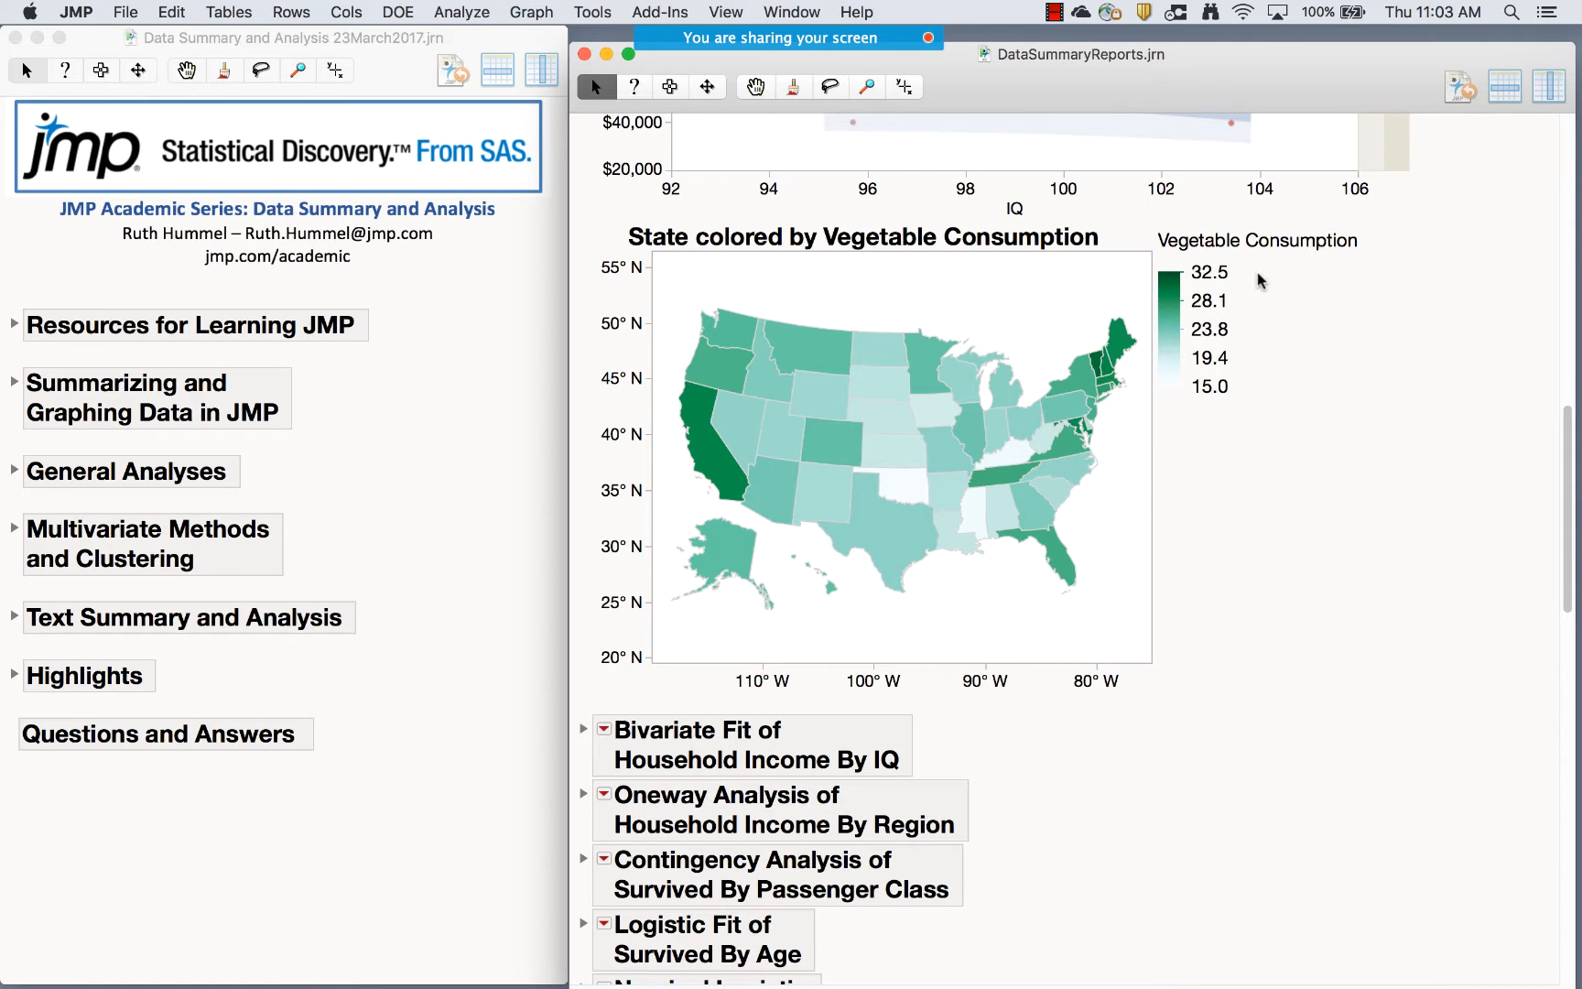
pyautogui.scroll(-10, 1348, 591)
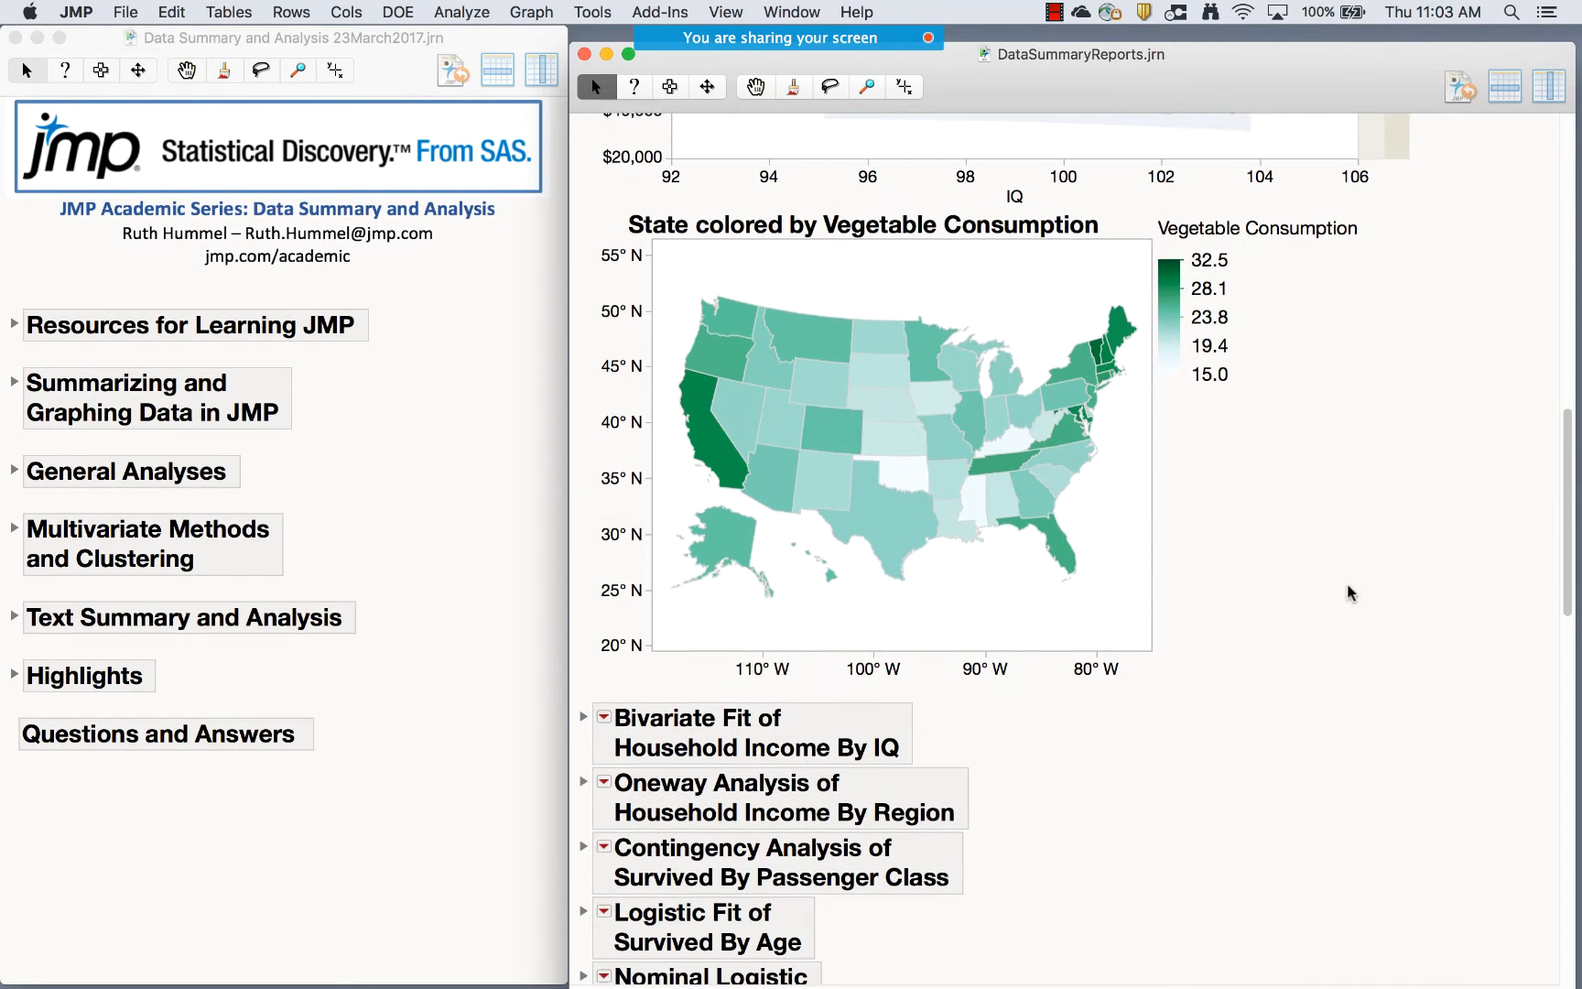
# Expand the Bivariate Fit of Household Income By IQ report and review its linear fit and diagnostics plots
pyautogui.click(581, 339)
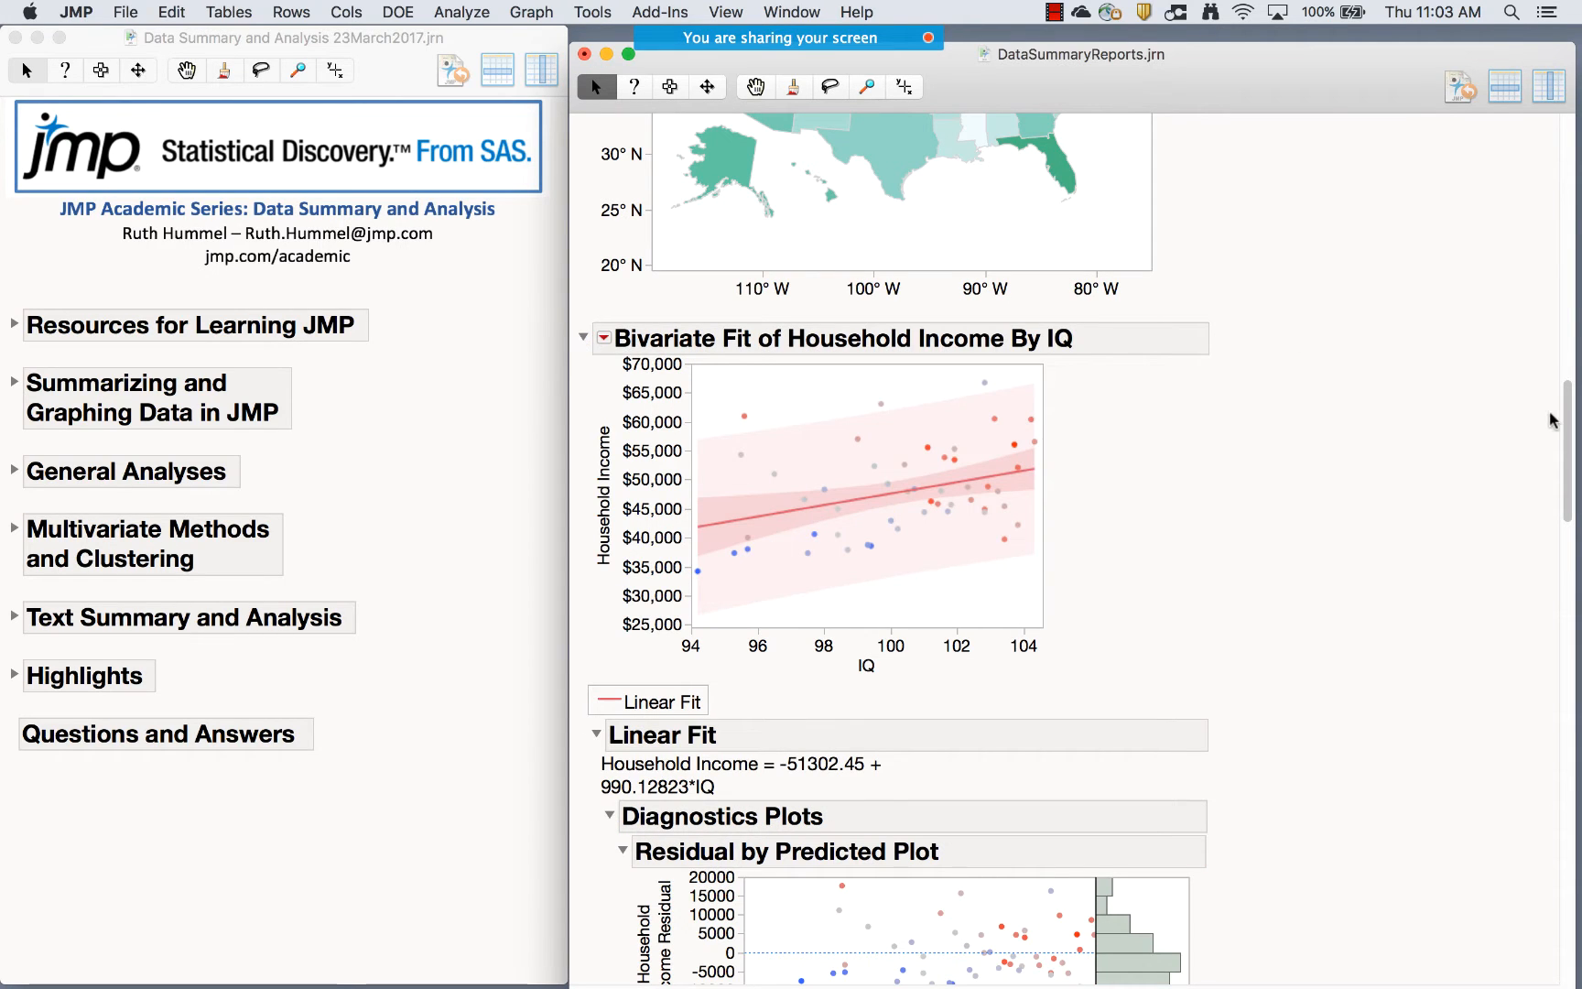
pyautogui.scroll(-12, 1410, 480)
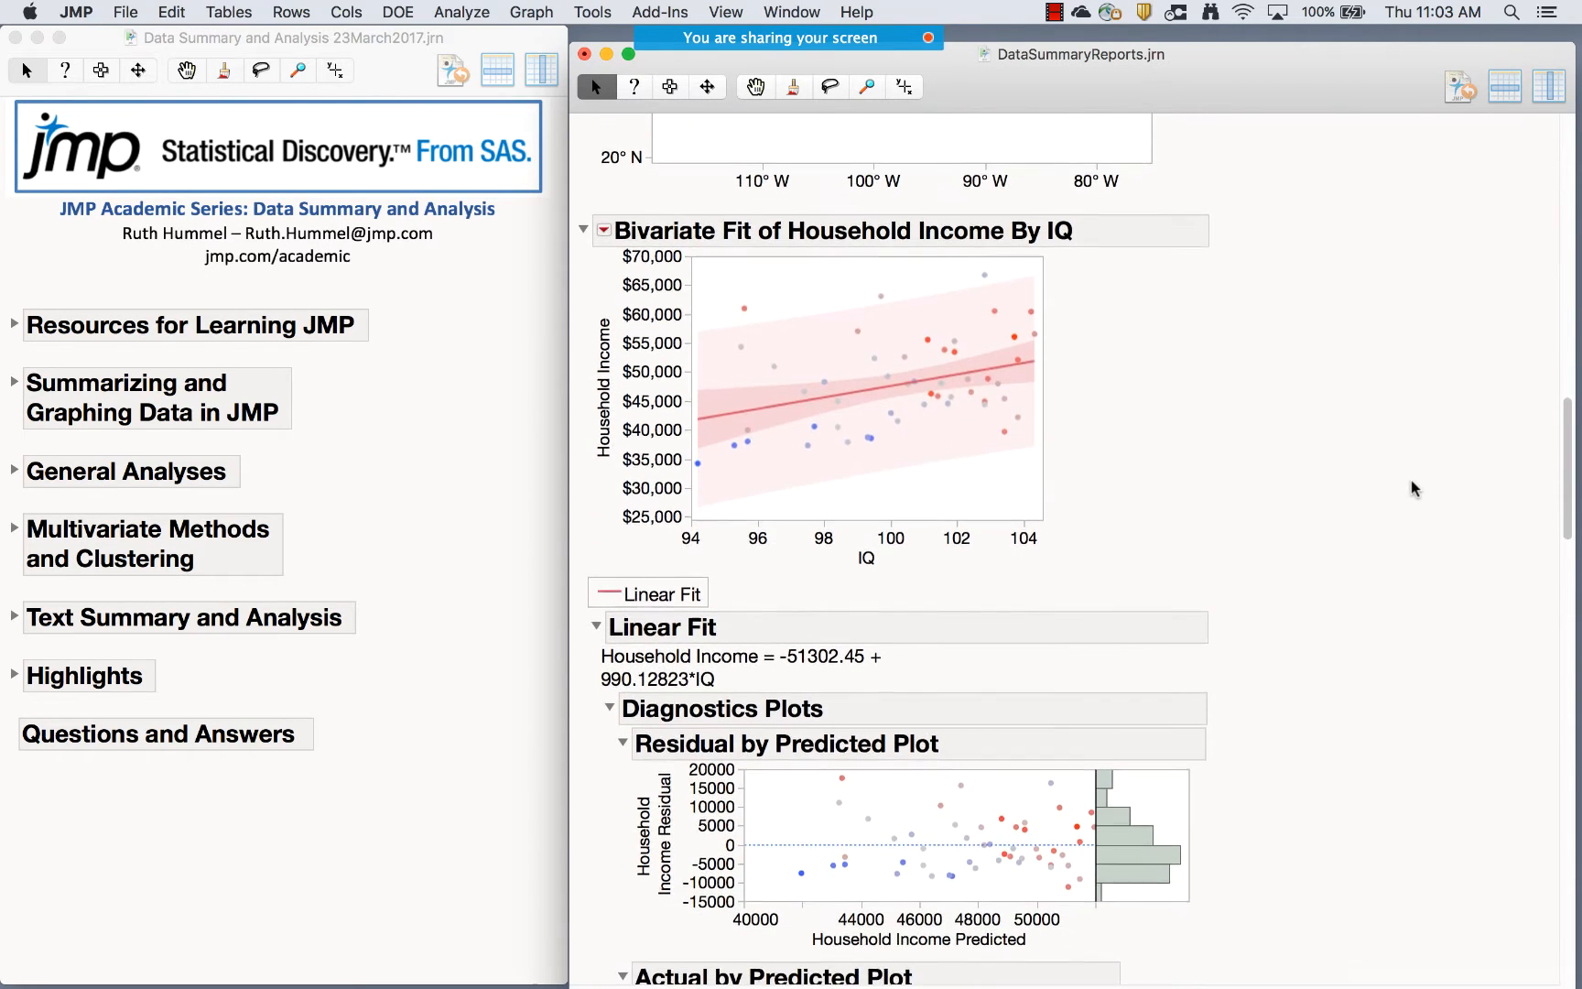
pyautogui.scroll(-8, 1410, 480)
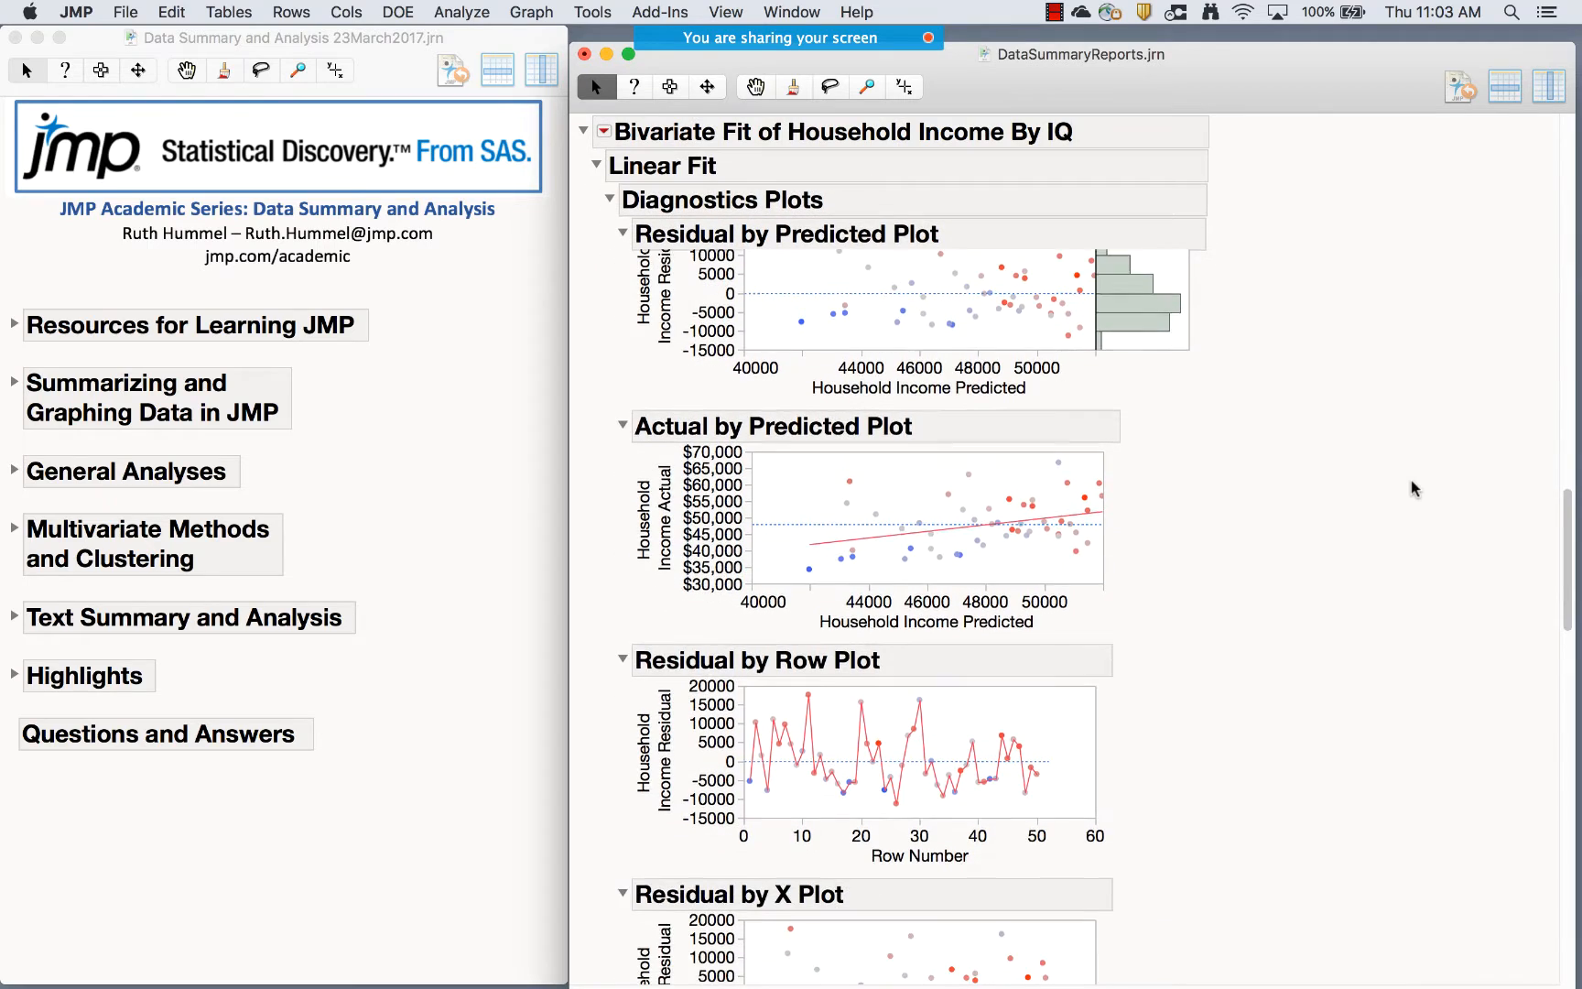
pyautogui.scroll(-20, 1410, 480)
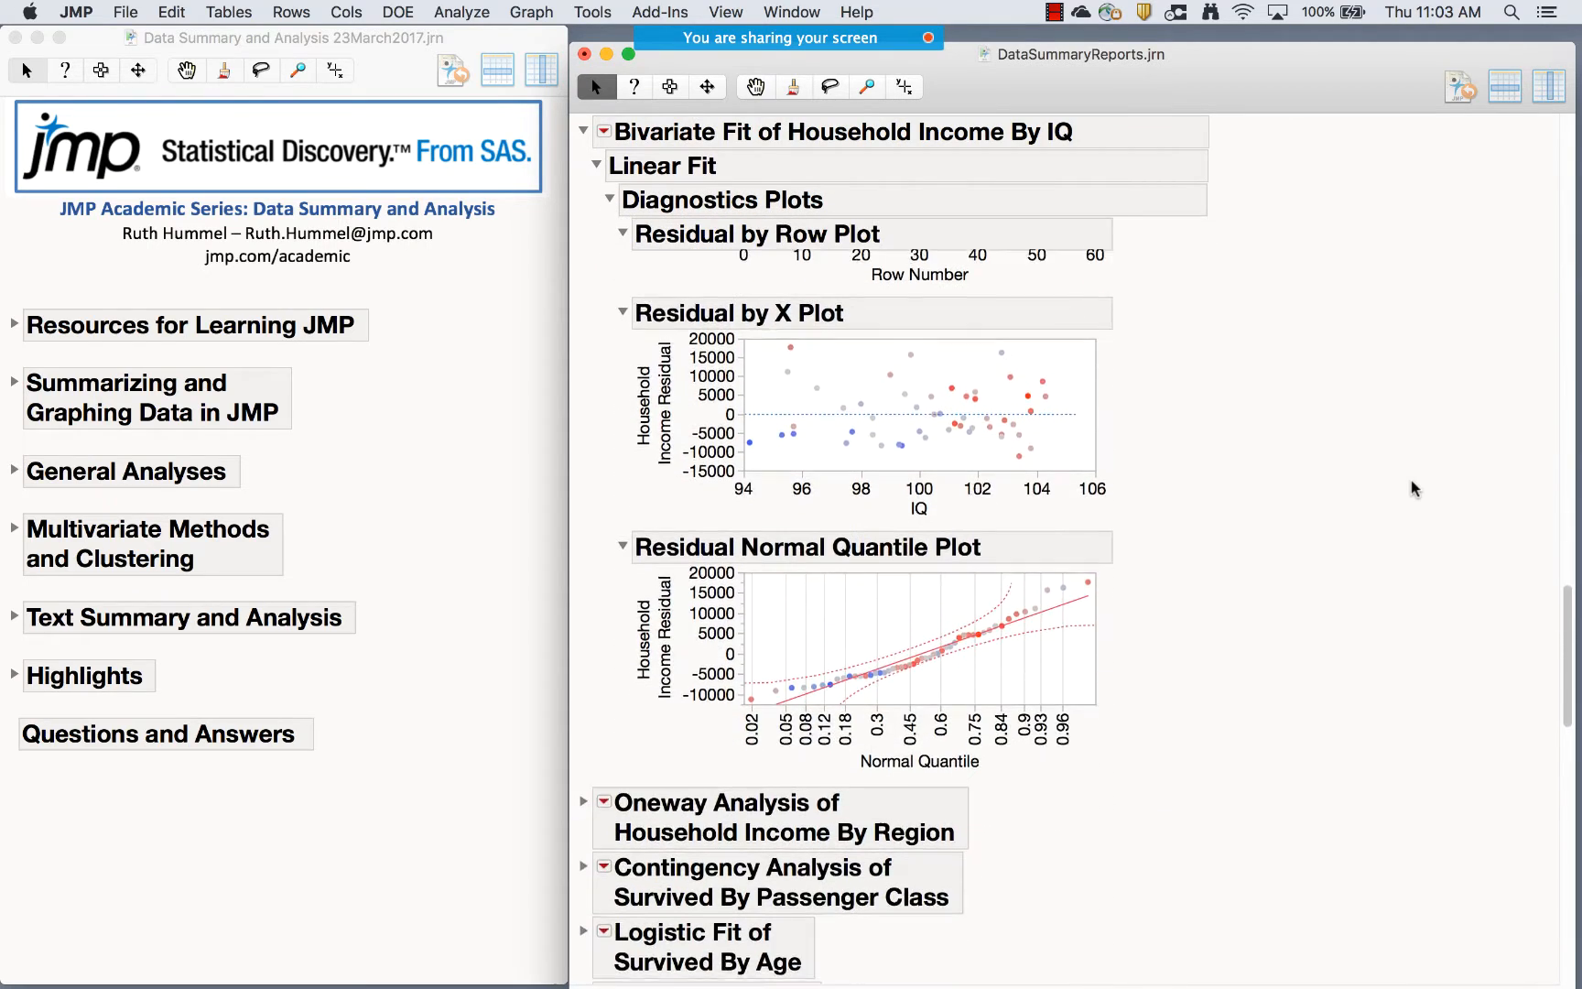
pyautogui.scroll(2, 1425, 518)
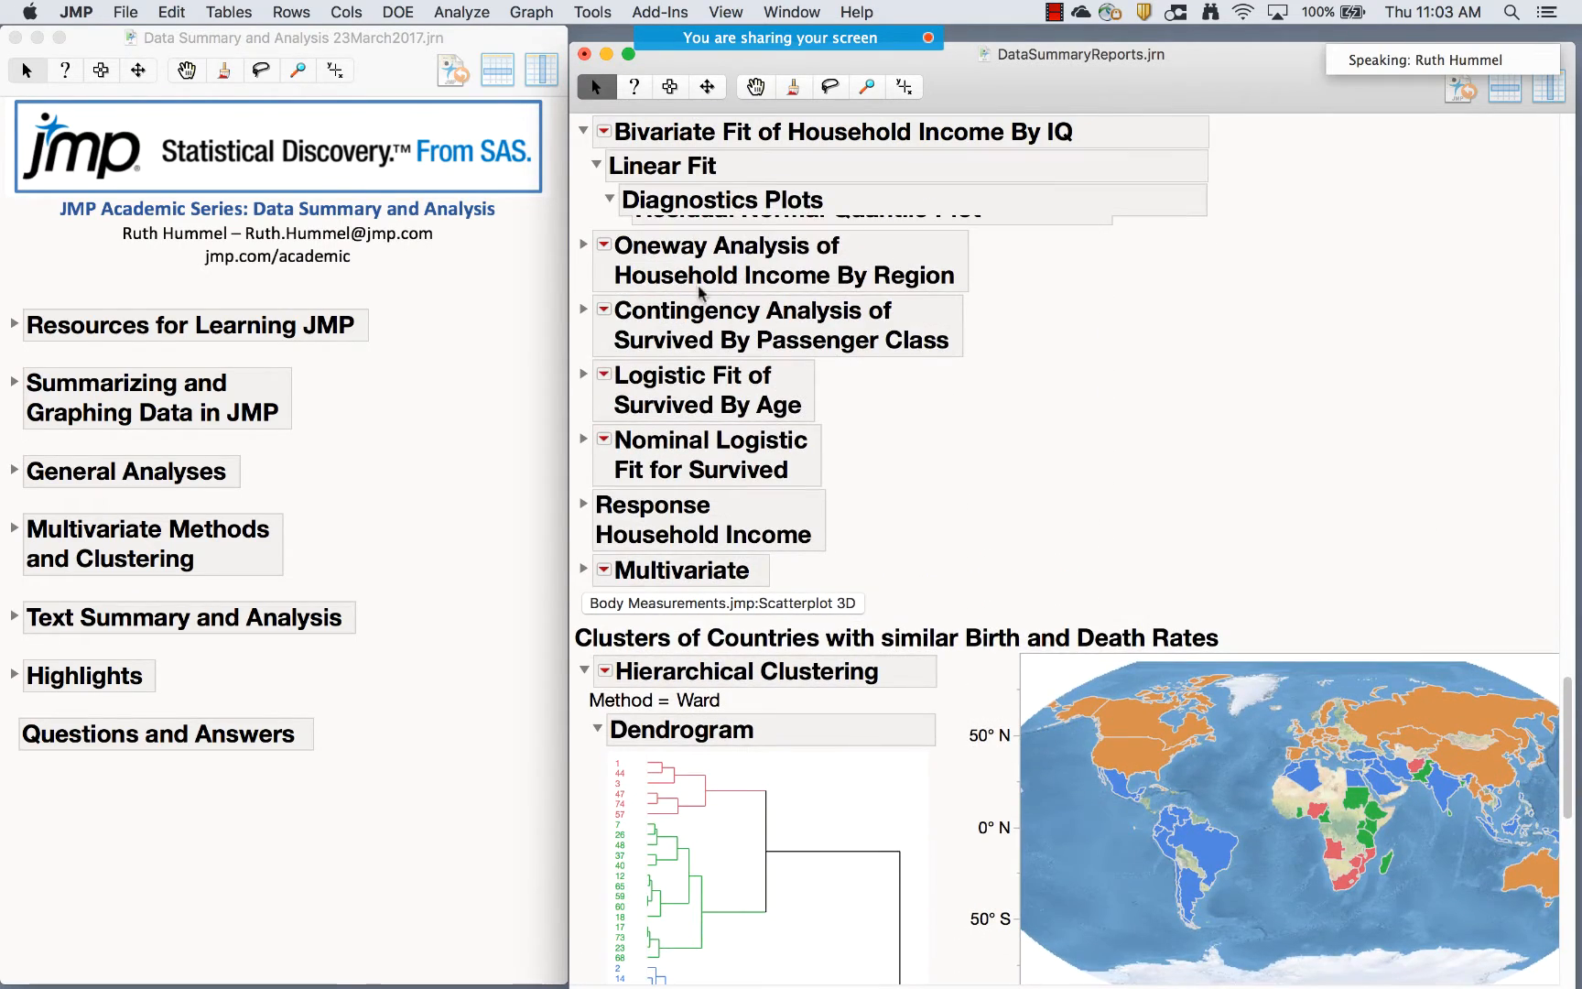
# Expand the Oneway Analysis of Household Income By Region report and review its Anova, means and Tukey-Kramer comparisons
pyautogui.click(583, 246)
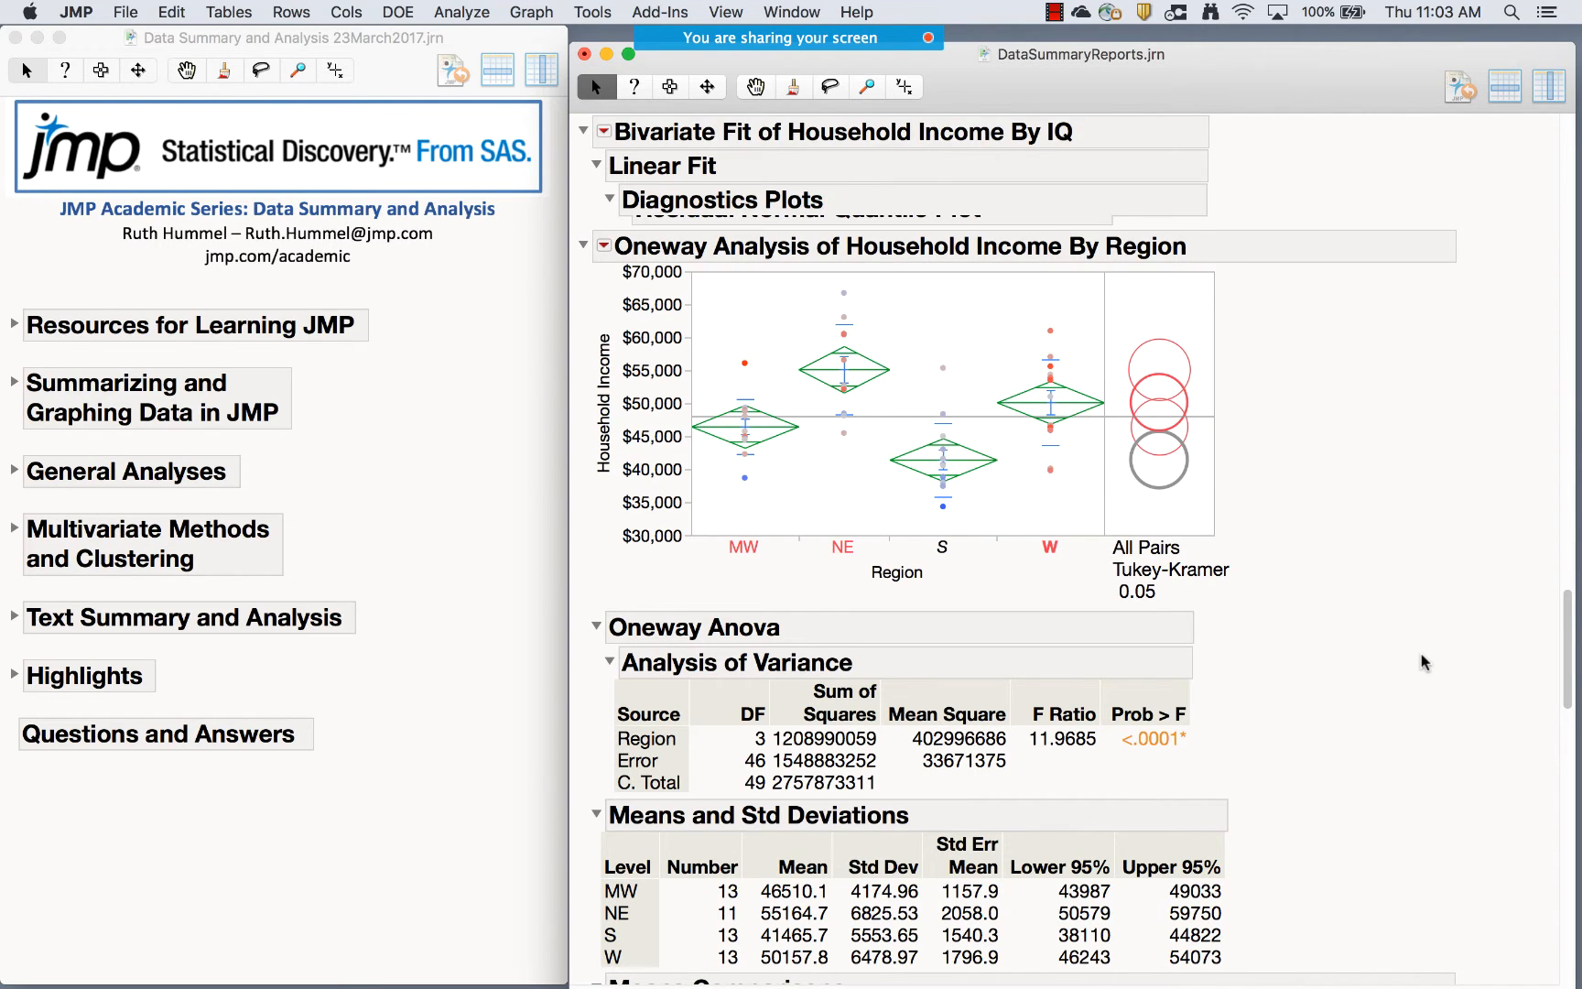
pyautogui.scroll(-10, 1424, 661)
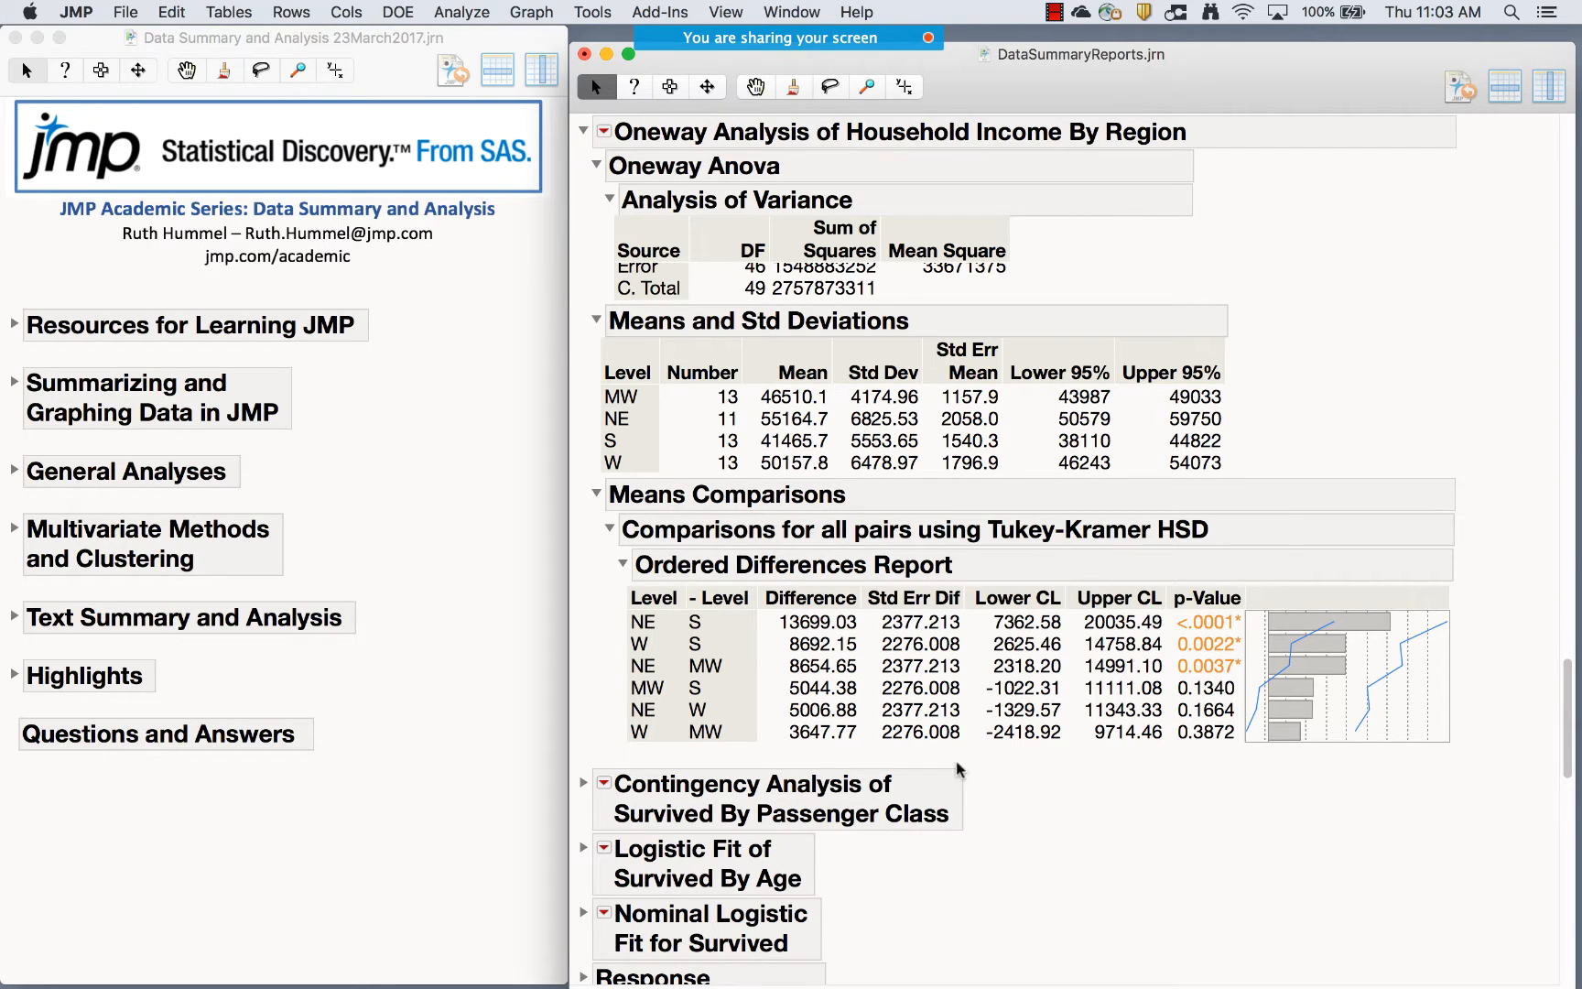
pyautogui.scroll(-4, 963, 790)
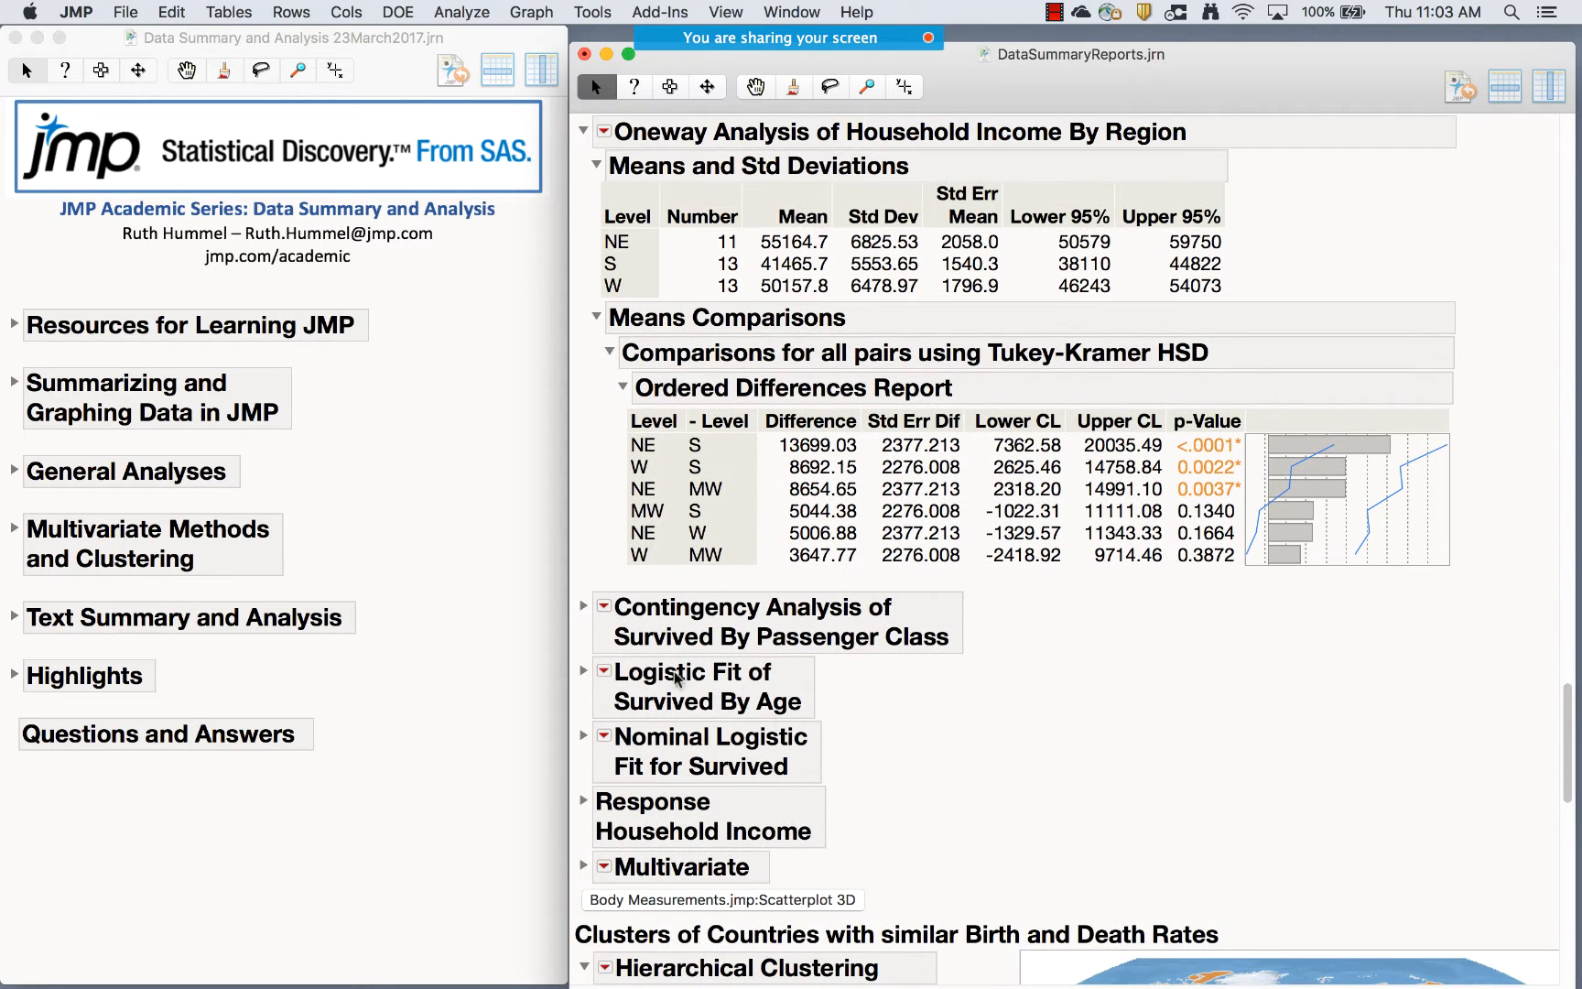
# Expand the Contingency Analysis of Survived By Passenger Class report and review its mosaic plot, contingency table and tests
pyautogui.click(583, 607)
pyautogui.scroll(-5, 1279, 681)
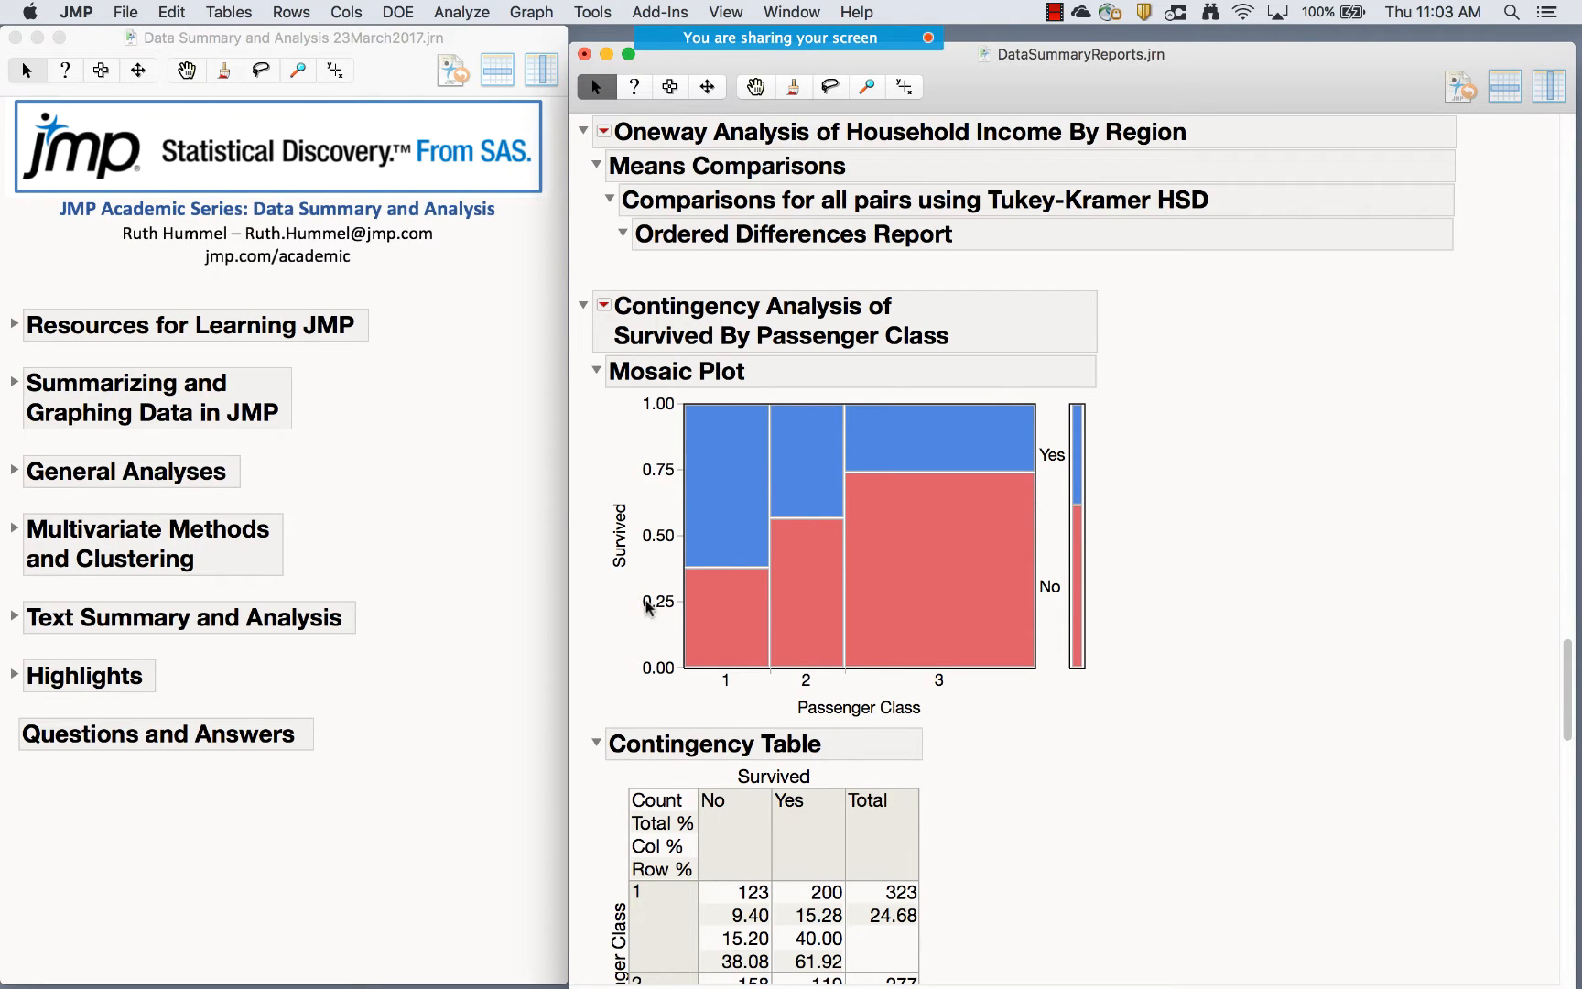
pyautogui.scroll(-5, 985, 707)
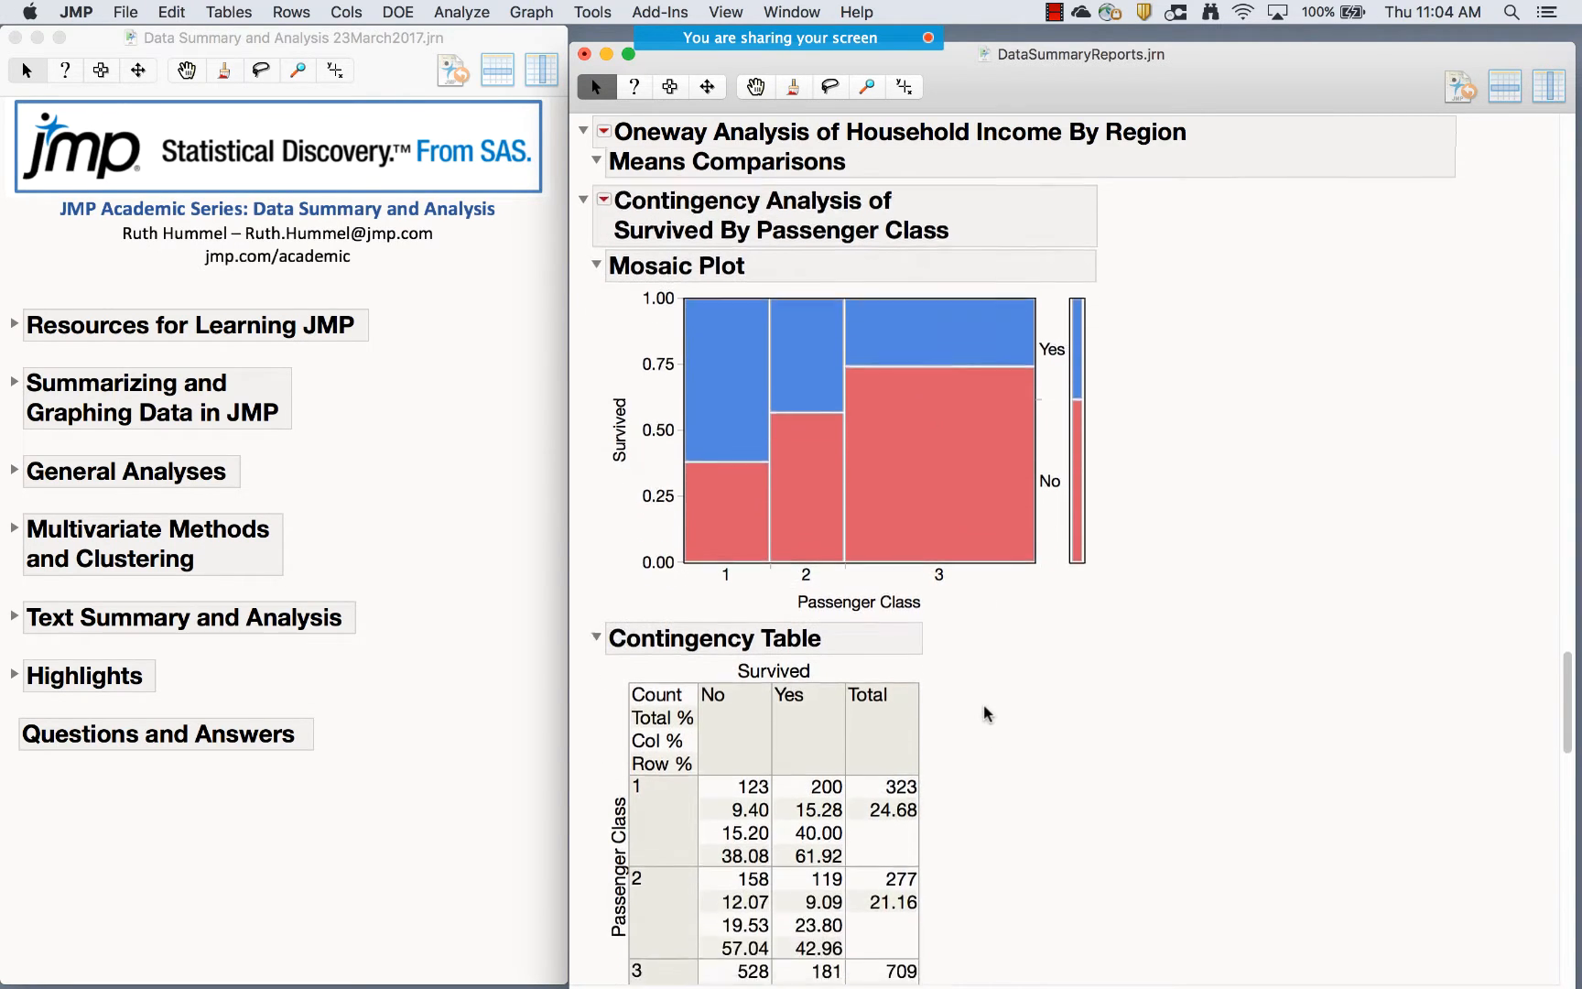
pyautogui.scroll(-10, 985, 705)
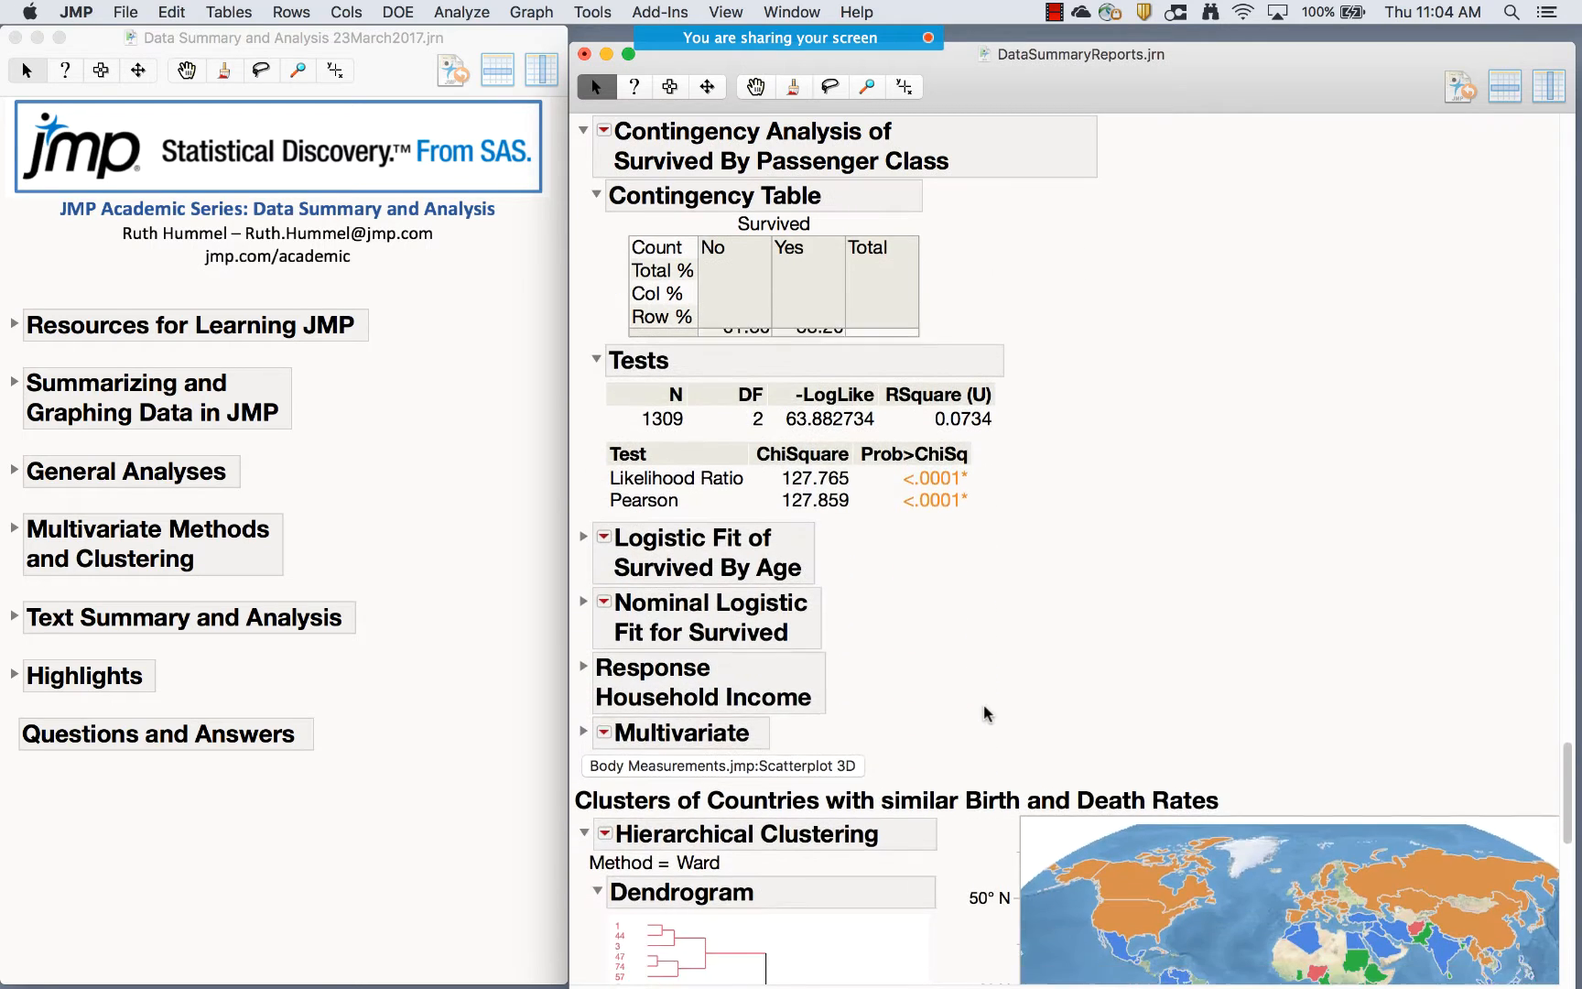
# Expand the Logistic Fit of Survived By Age report and review its plot and parameter estimates
pyautogui.click(584, 492)
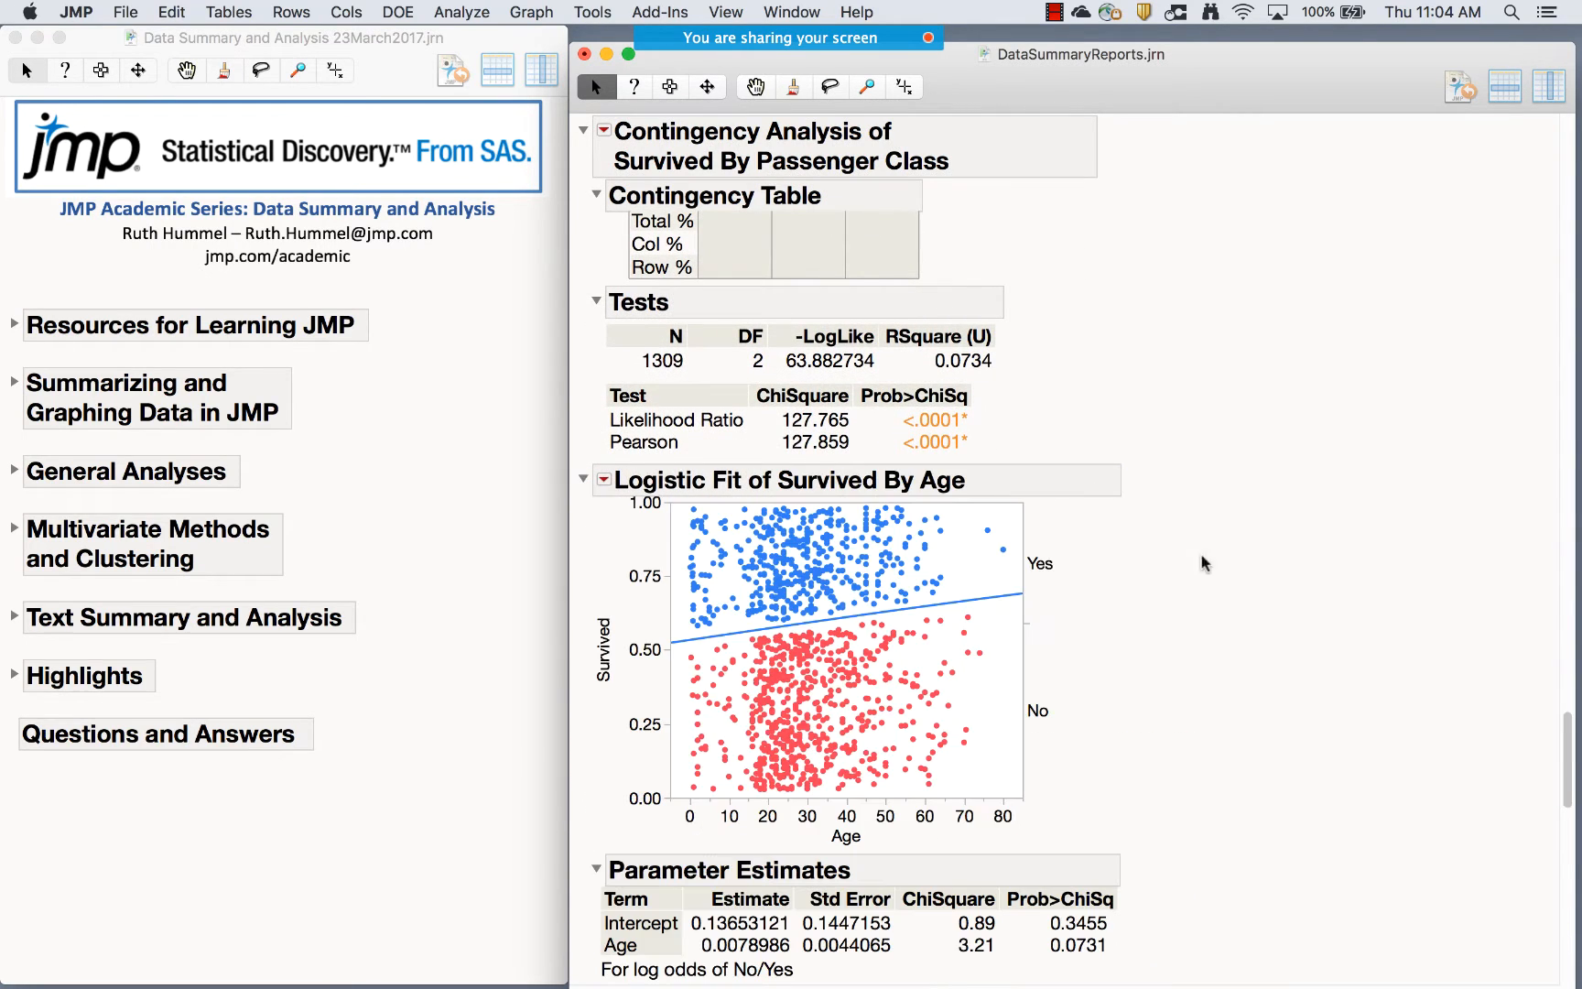
pyautogui.scroll(-1, 1235, 625)
pyautogui.scroll(-2, 1235, 625)
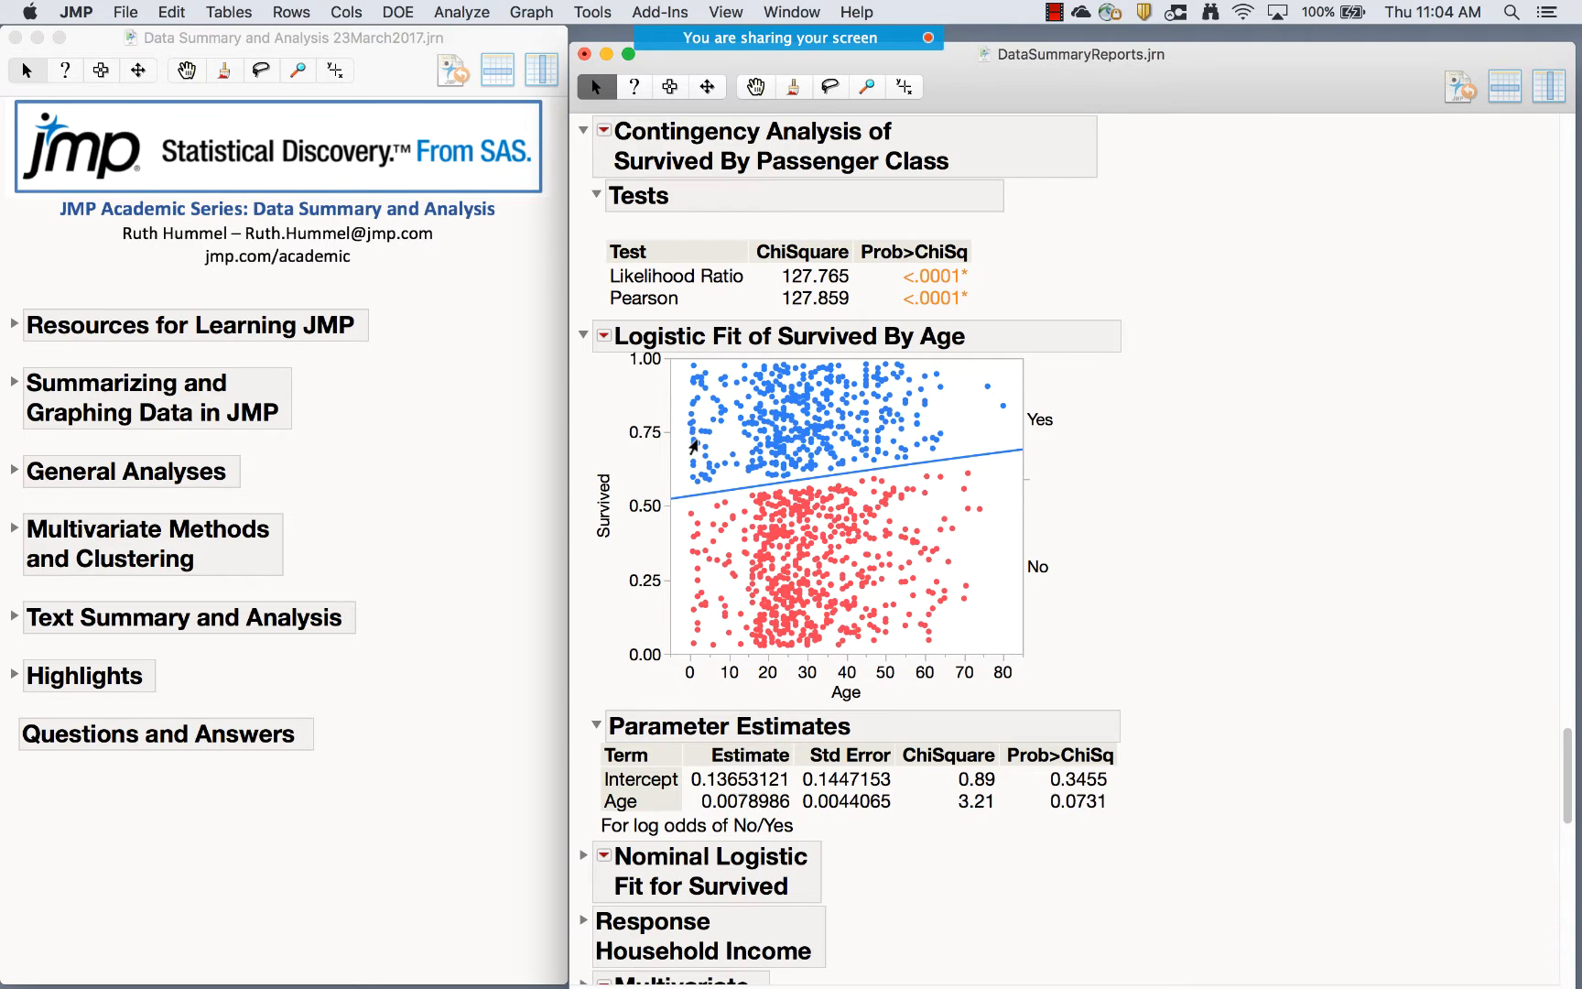
pyautogui.scroll(-10, 1194, 701)
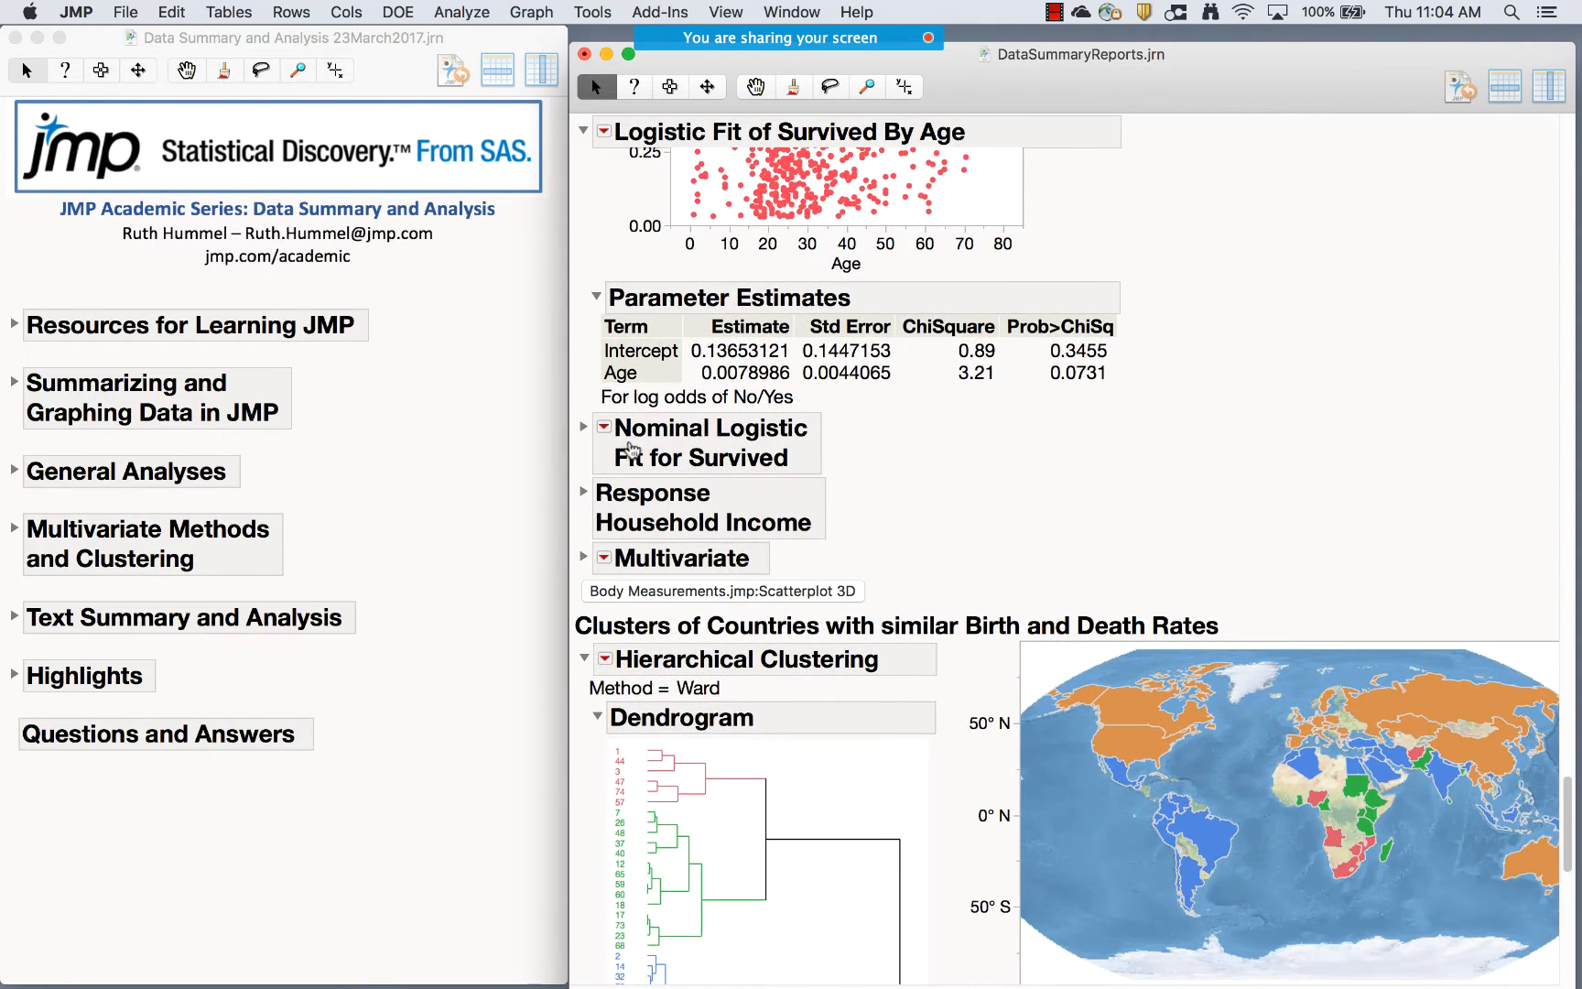
# Expand the Nominal Logistic Fit for Survived report and review its effect summary and prediction profiler
pyautogui.click(583, 429)
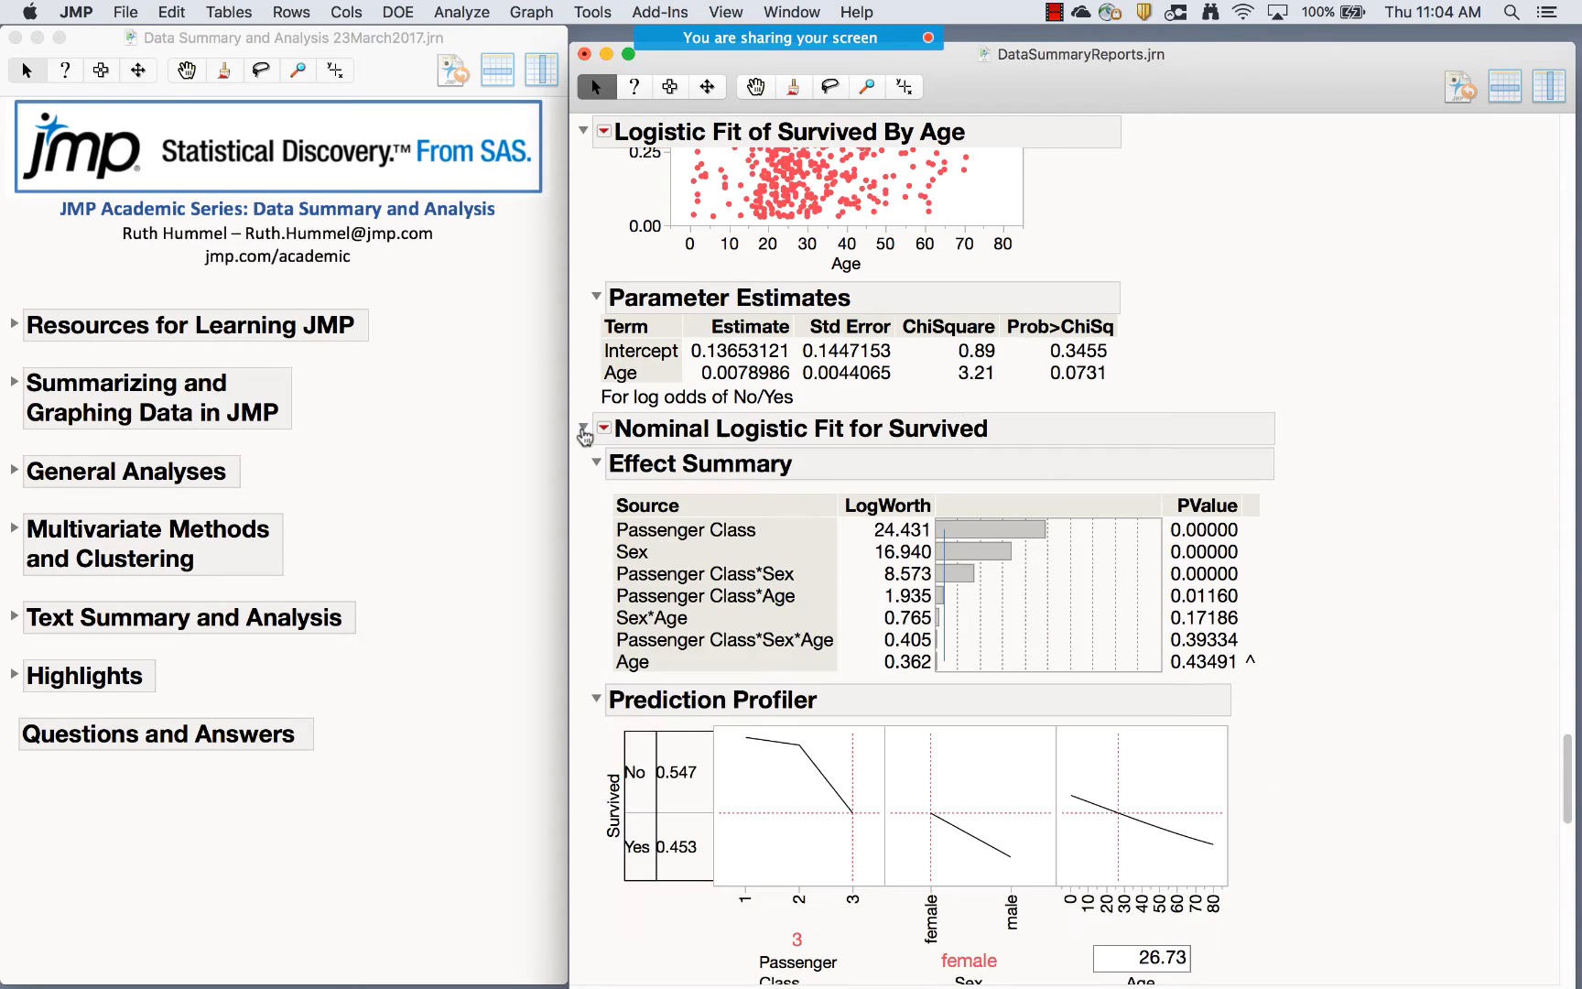
pyautogui.scroll(-3, 1355, 556)
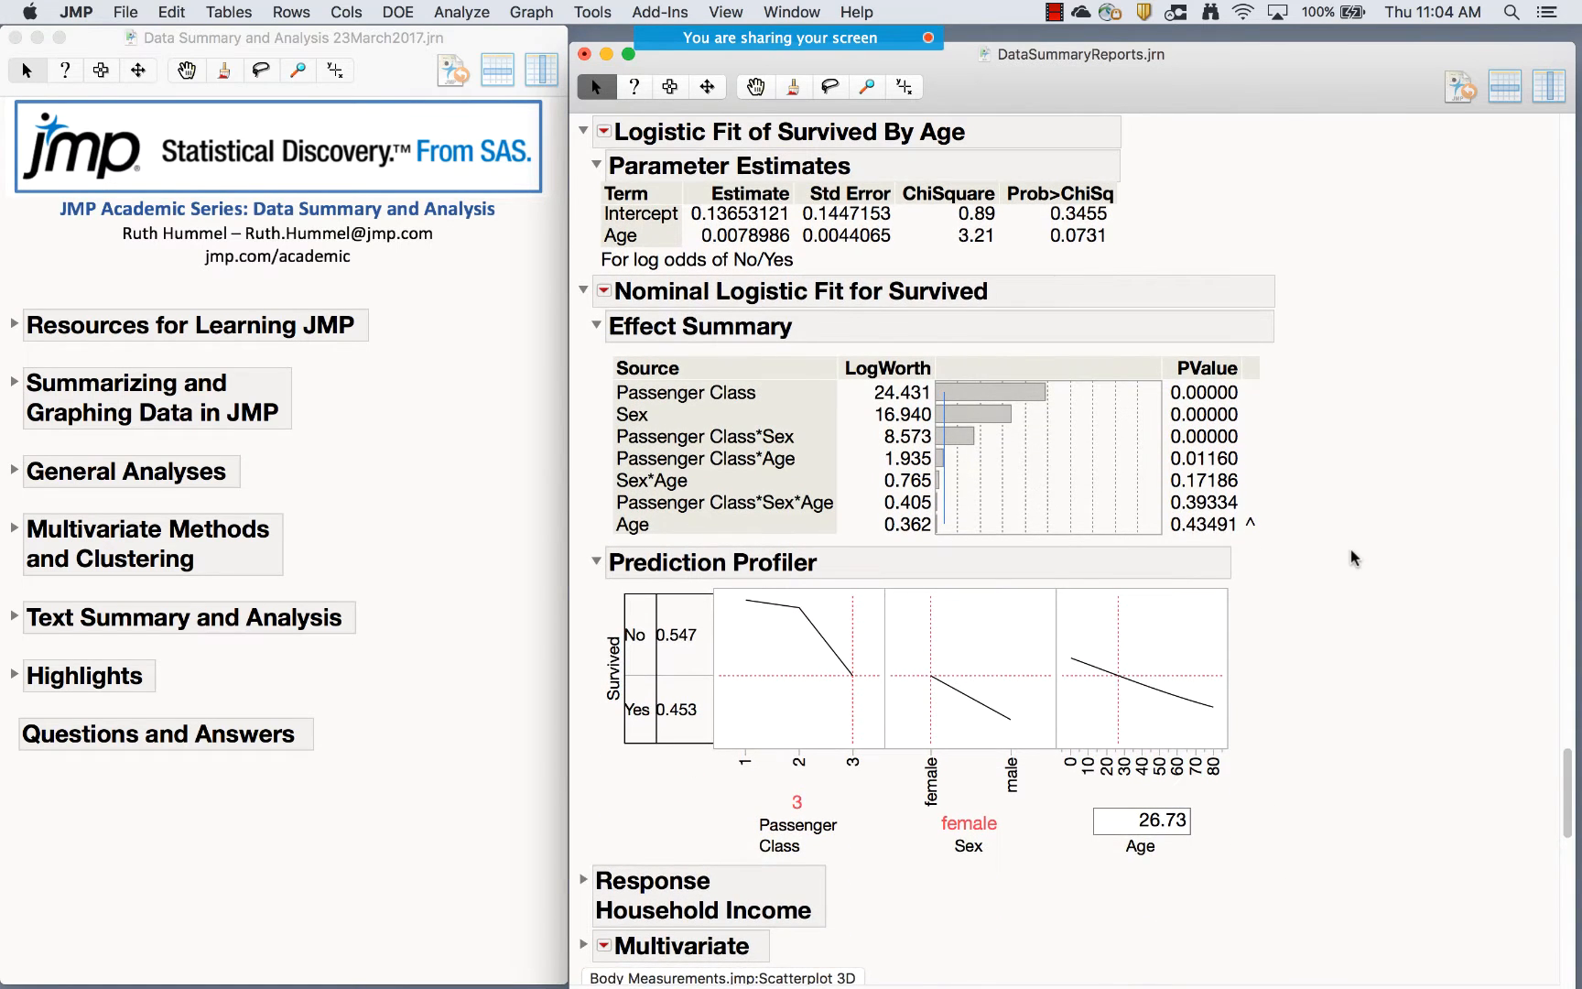
pyautogui.scroll(-1, 1355, 557)
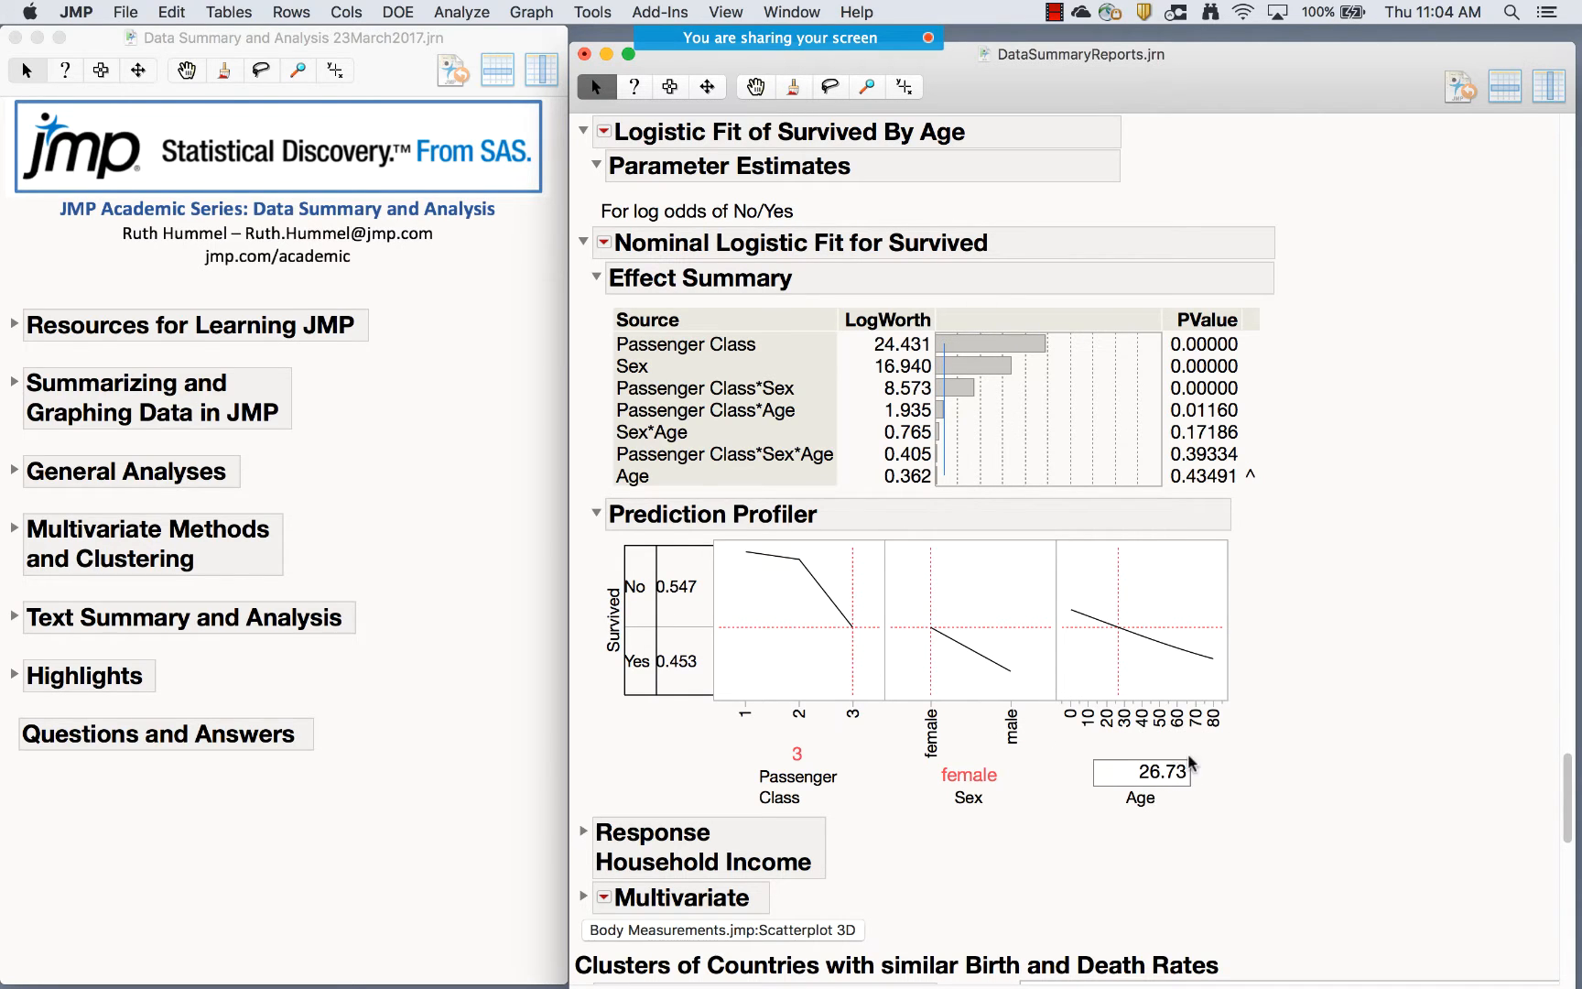
pyautogui.scroll(-5, 1291, 793)
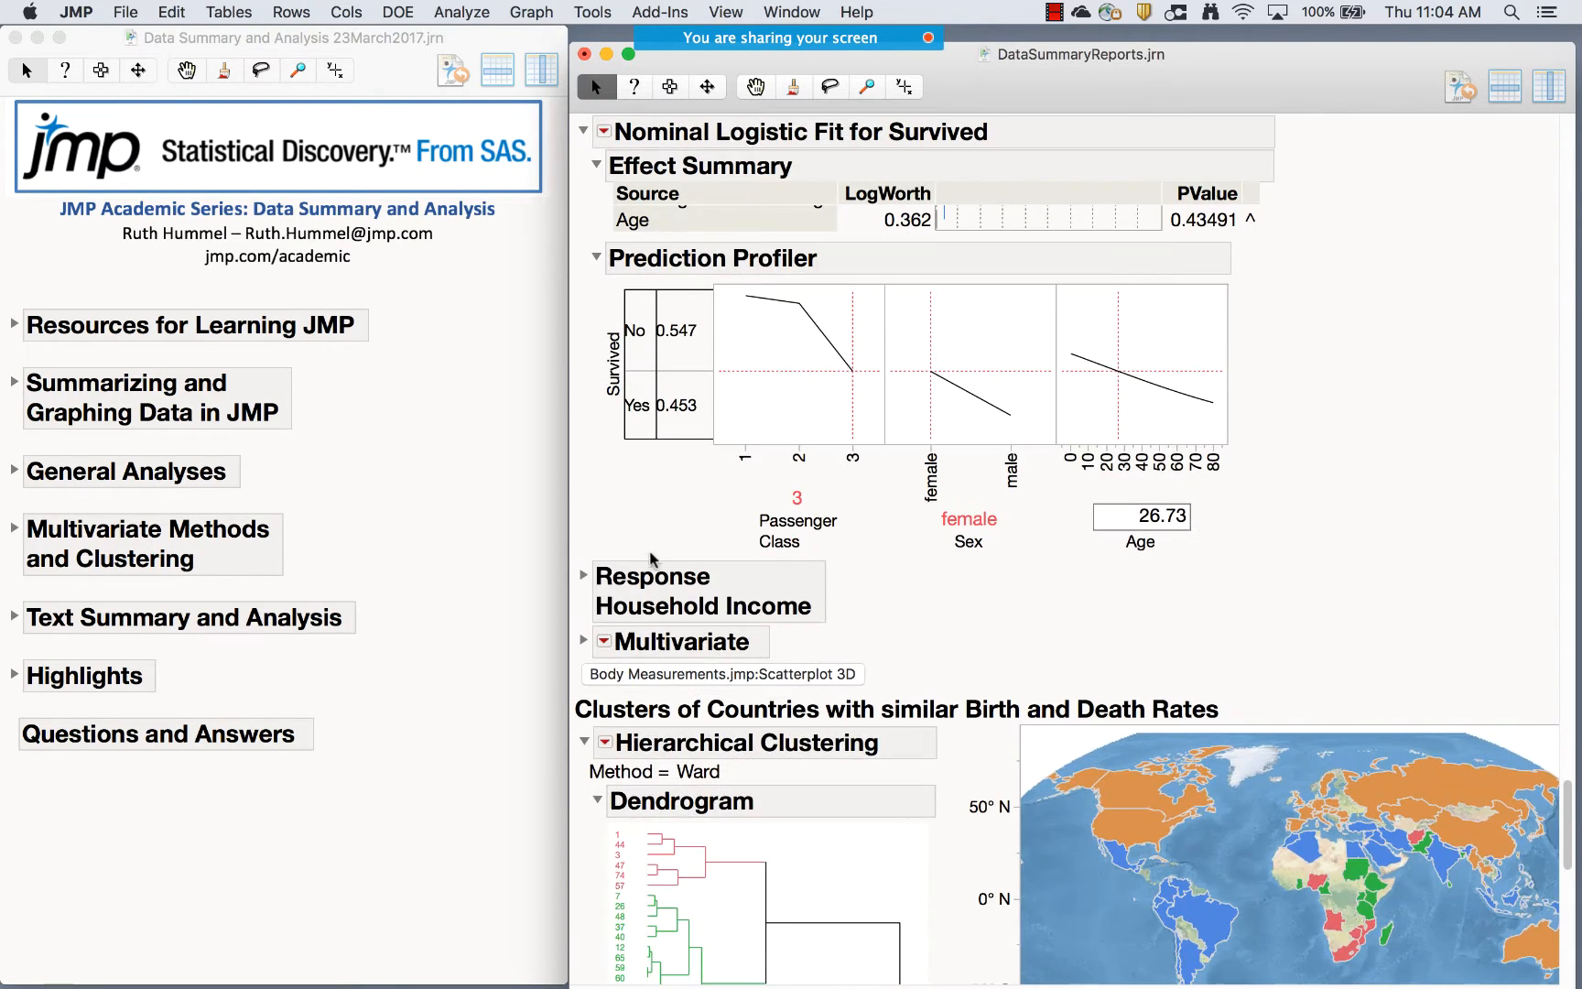
# Expand the Response Household Income report and review its whole-model plots, effect summary and prediction profiler
pyautogui.click(584, 577)
pyautogui.scroll(-3, 1349, 492)
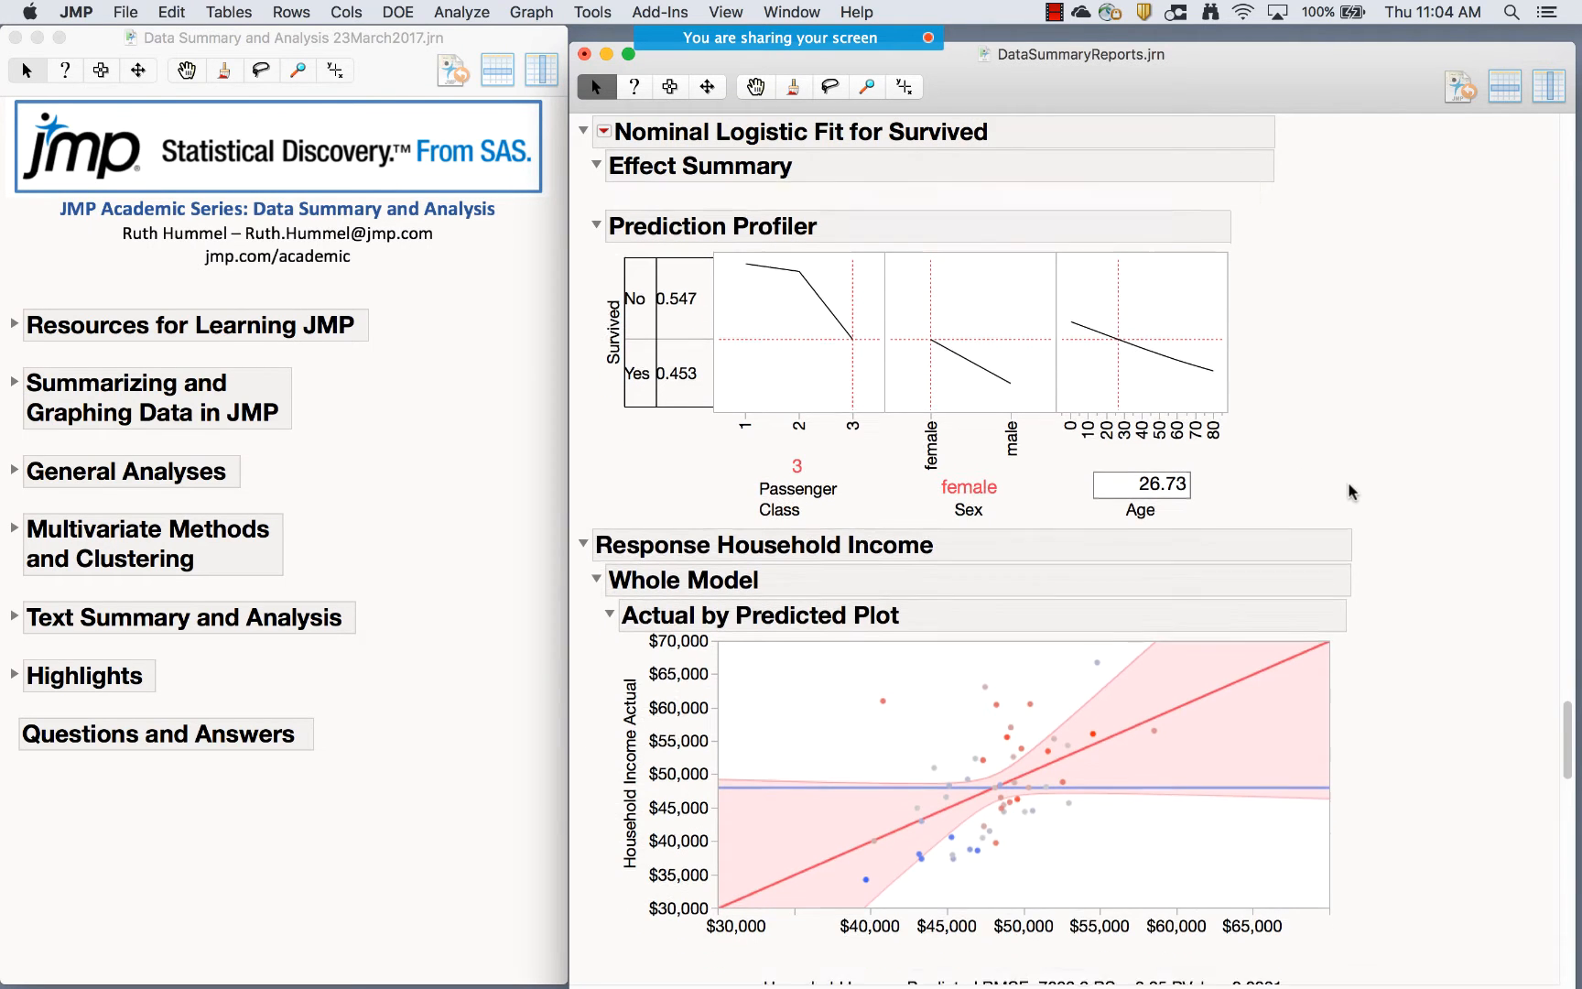
pyautogui.scroll(-6, 1349, 492)
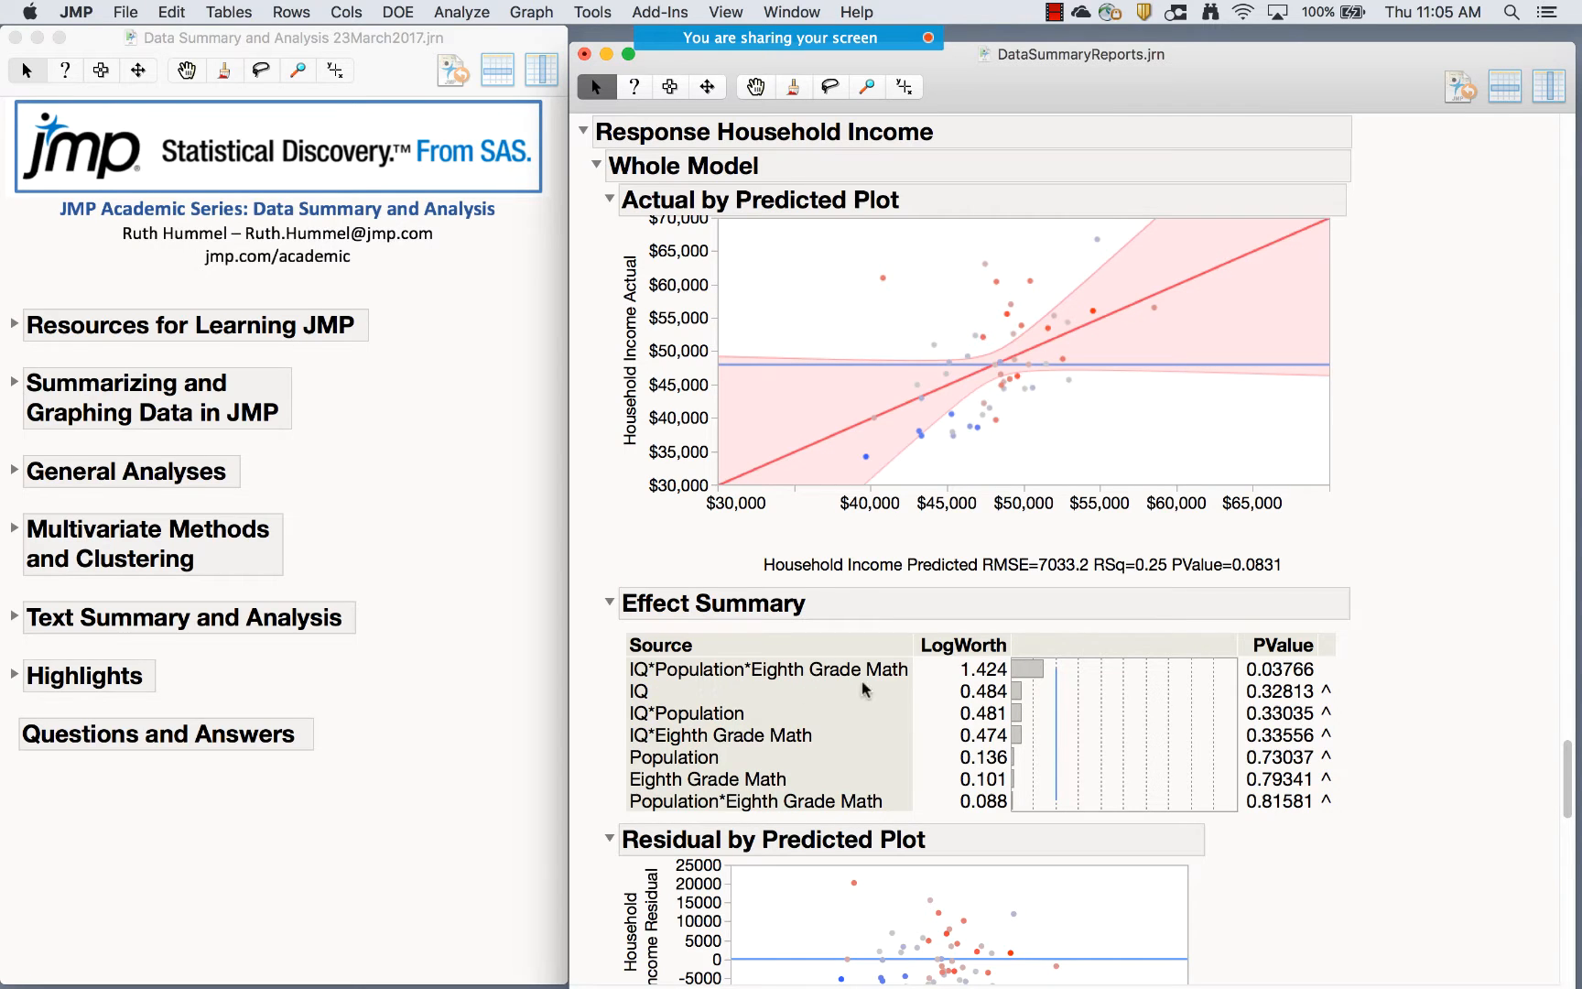
pyautogui.scroll(-10, 1478, 758)
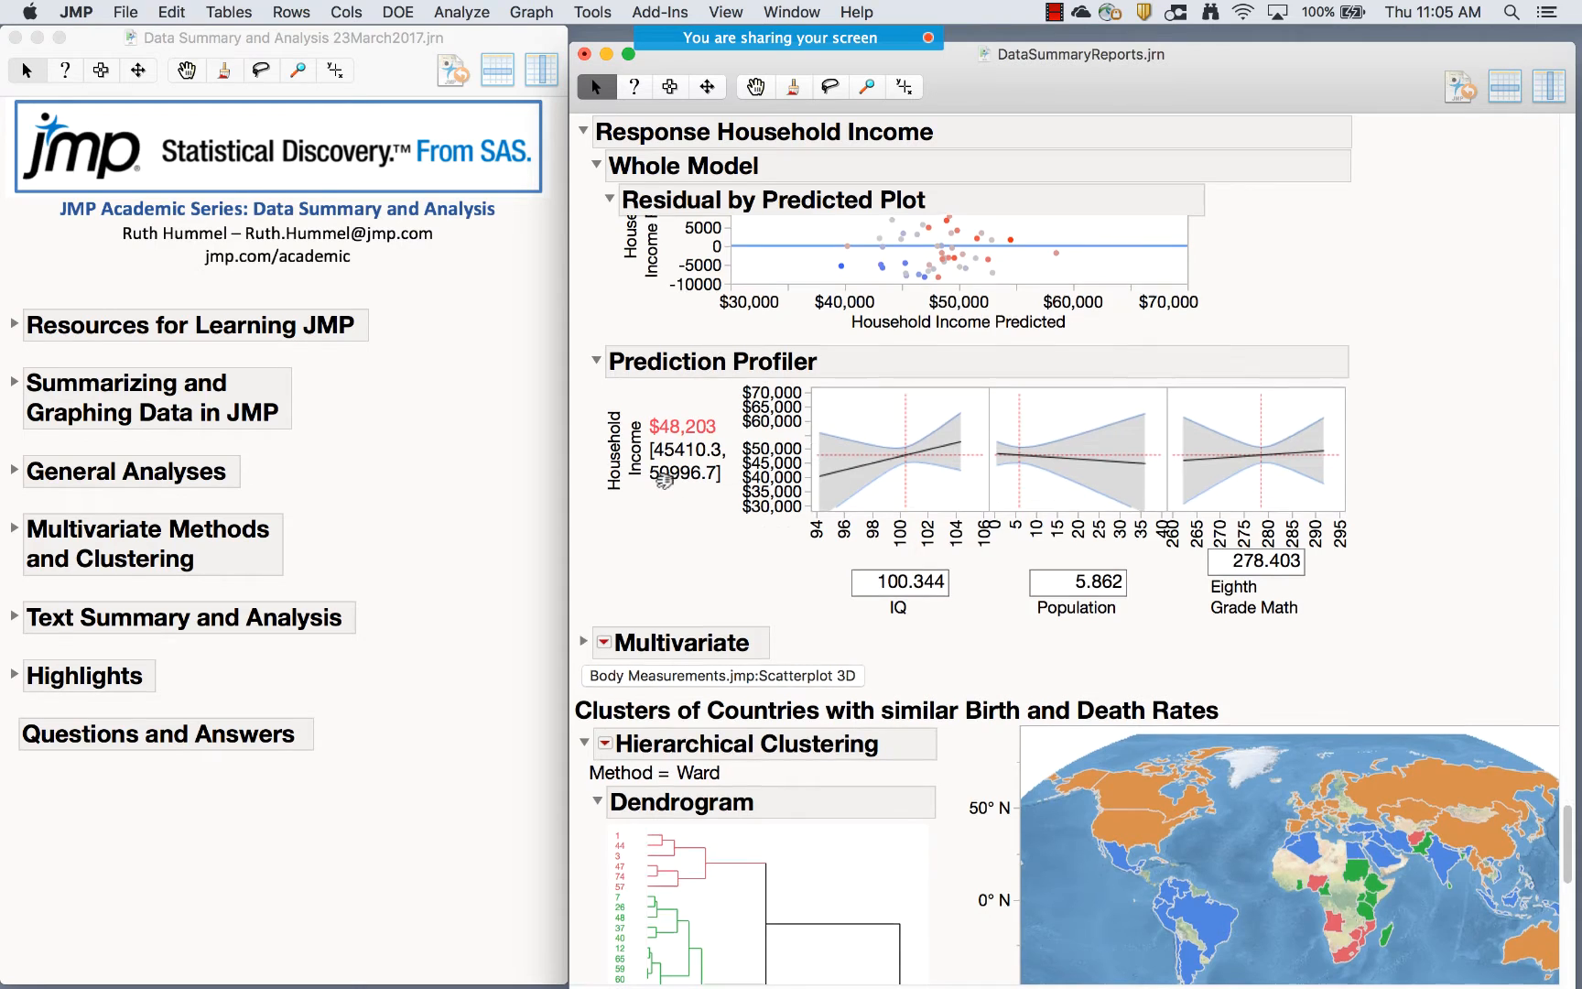
pyautogui.scroll(-2, 668, 512)
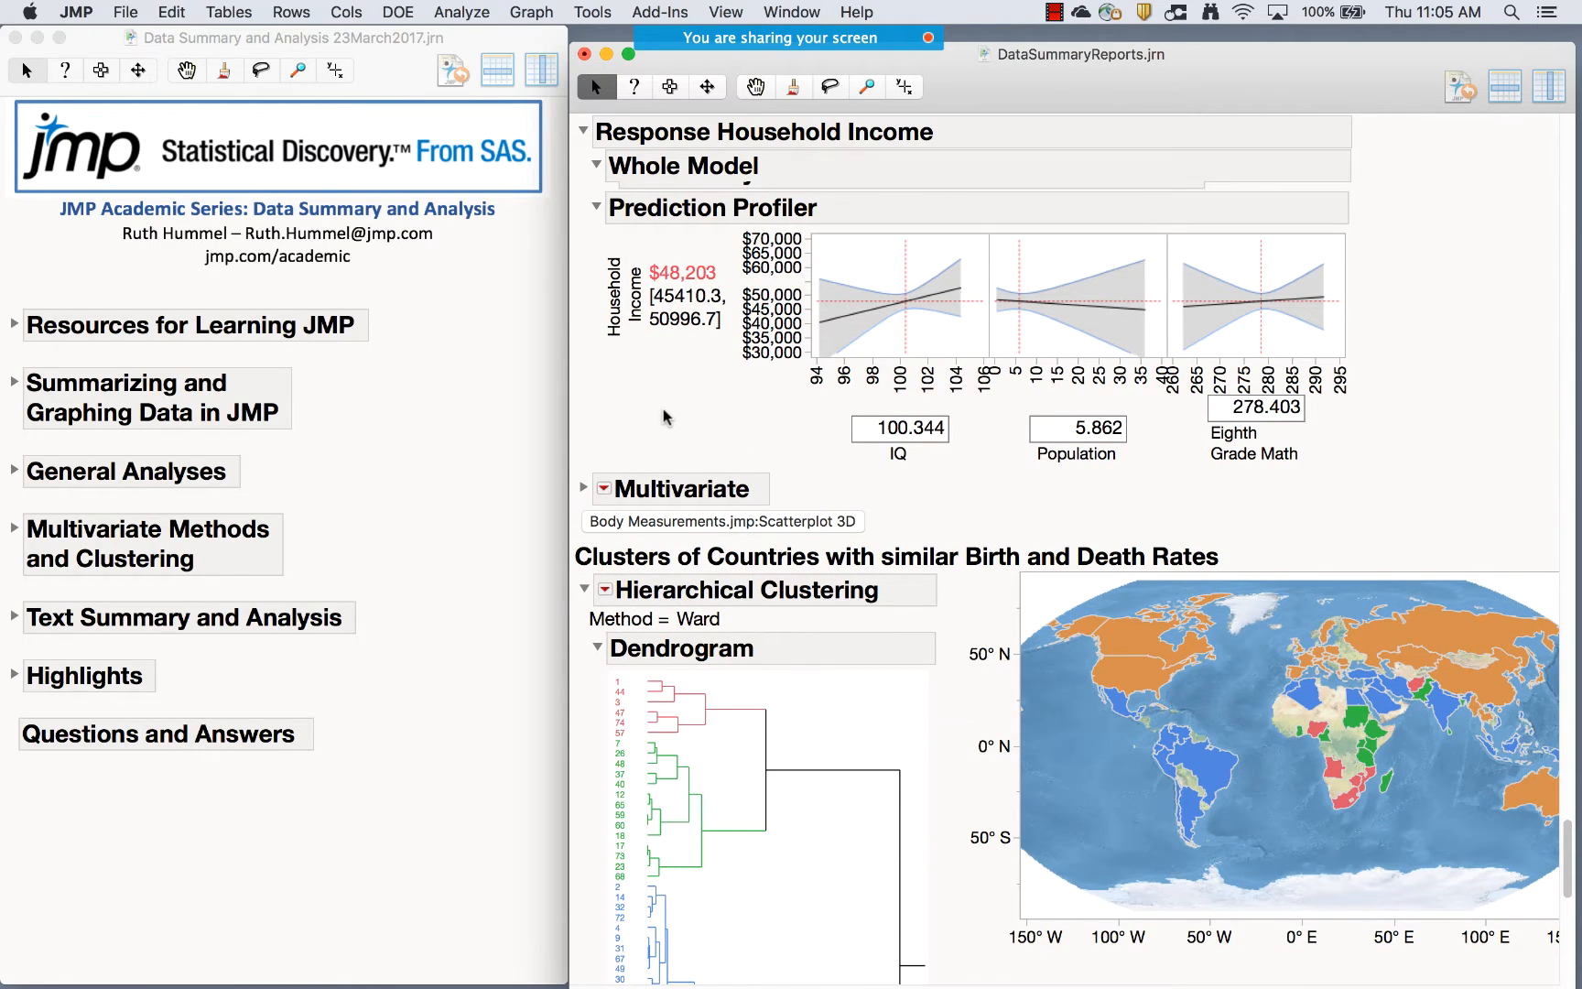
# Expand the Multivariate report and review its body measurement correlations and scatterplot matrix
pyautogui.scroll(-2, 667, 487)
pyautogui.click(584, 363)
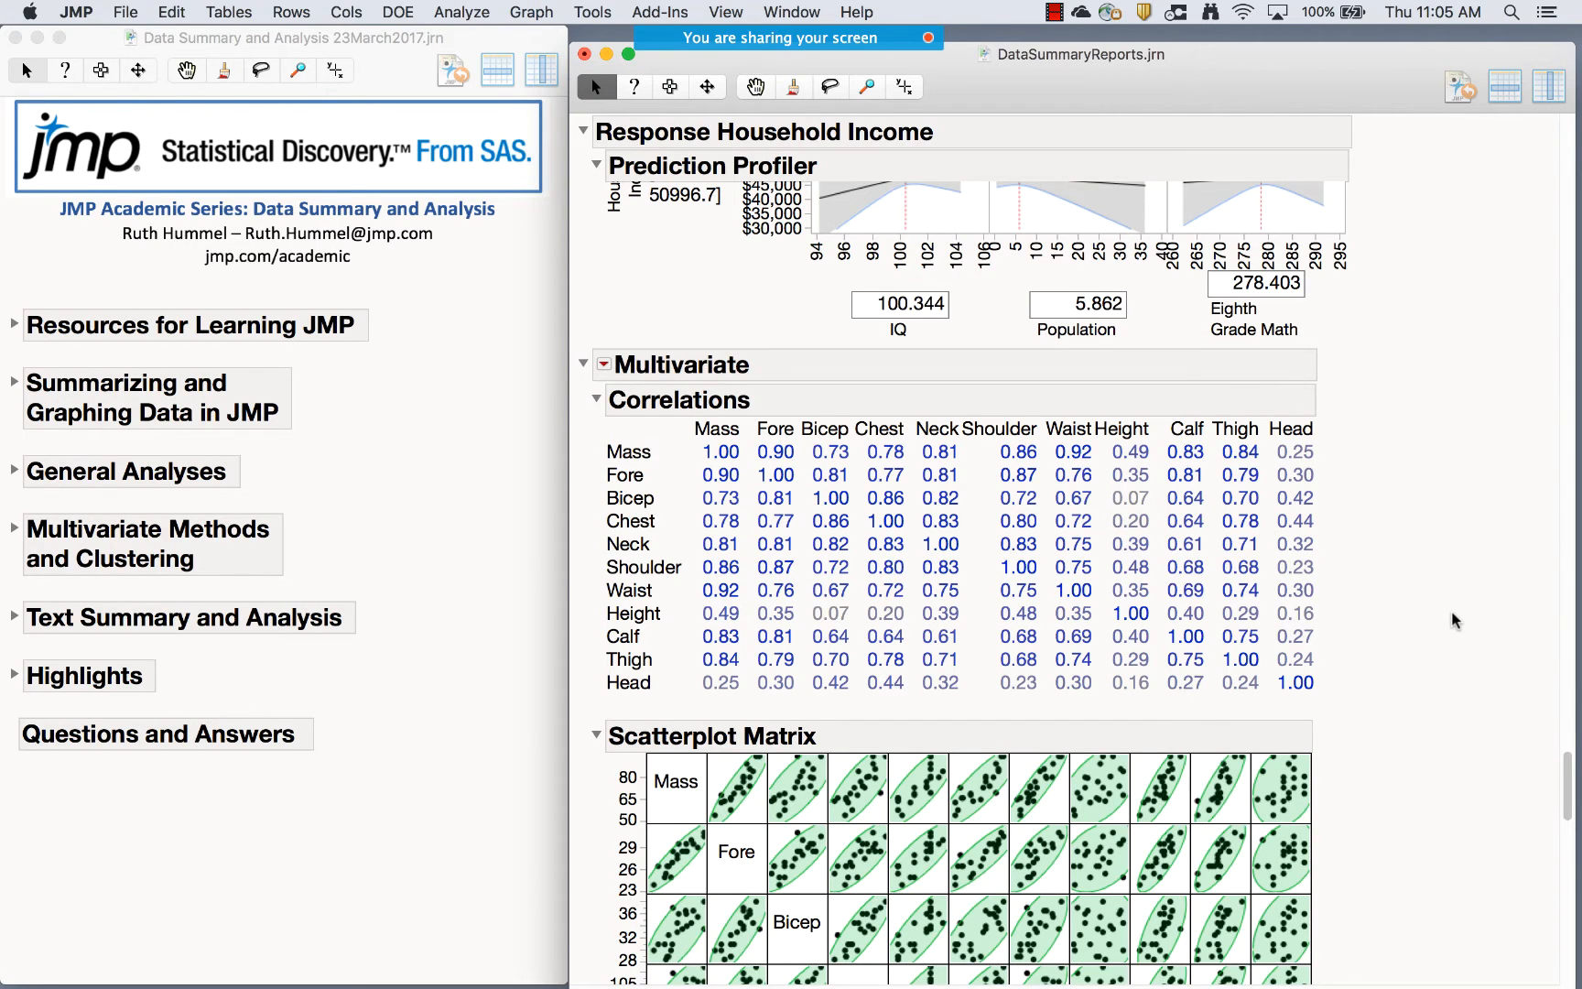
pyautogui.scroll(-3, 1451, 610)
pyautogui.scroll(-7, 1452, 610)
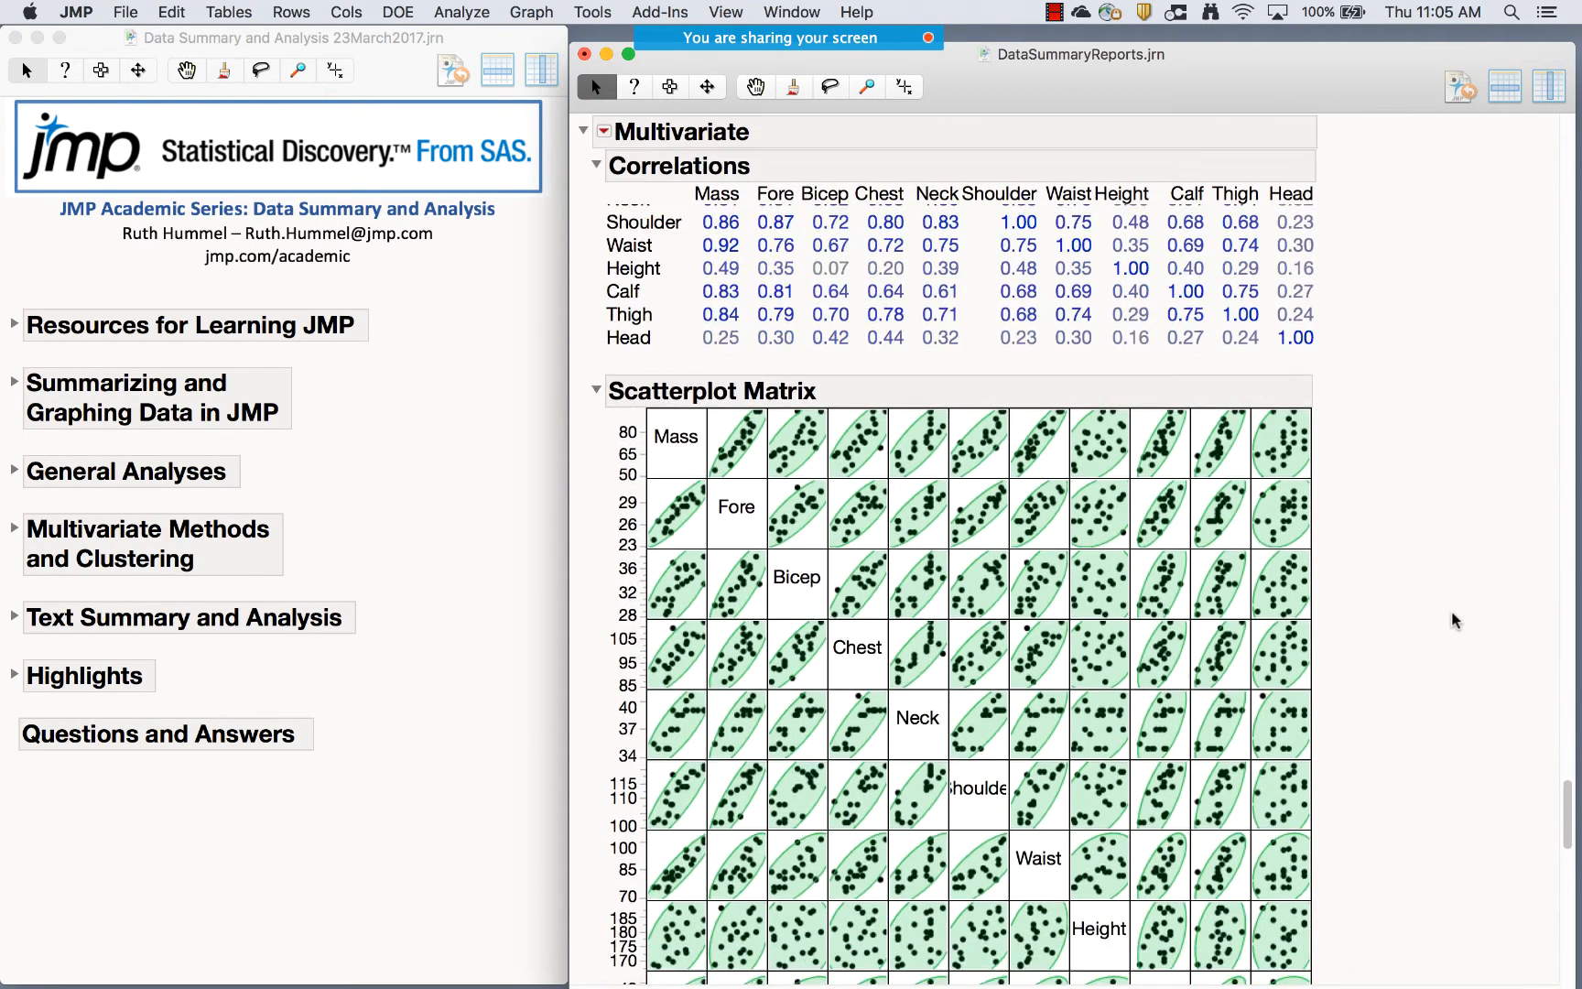
pyautogui.scroll(-3, 1451, 609)
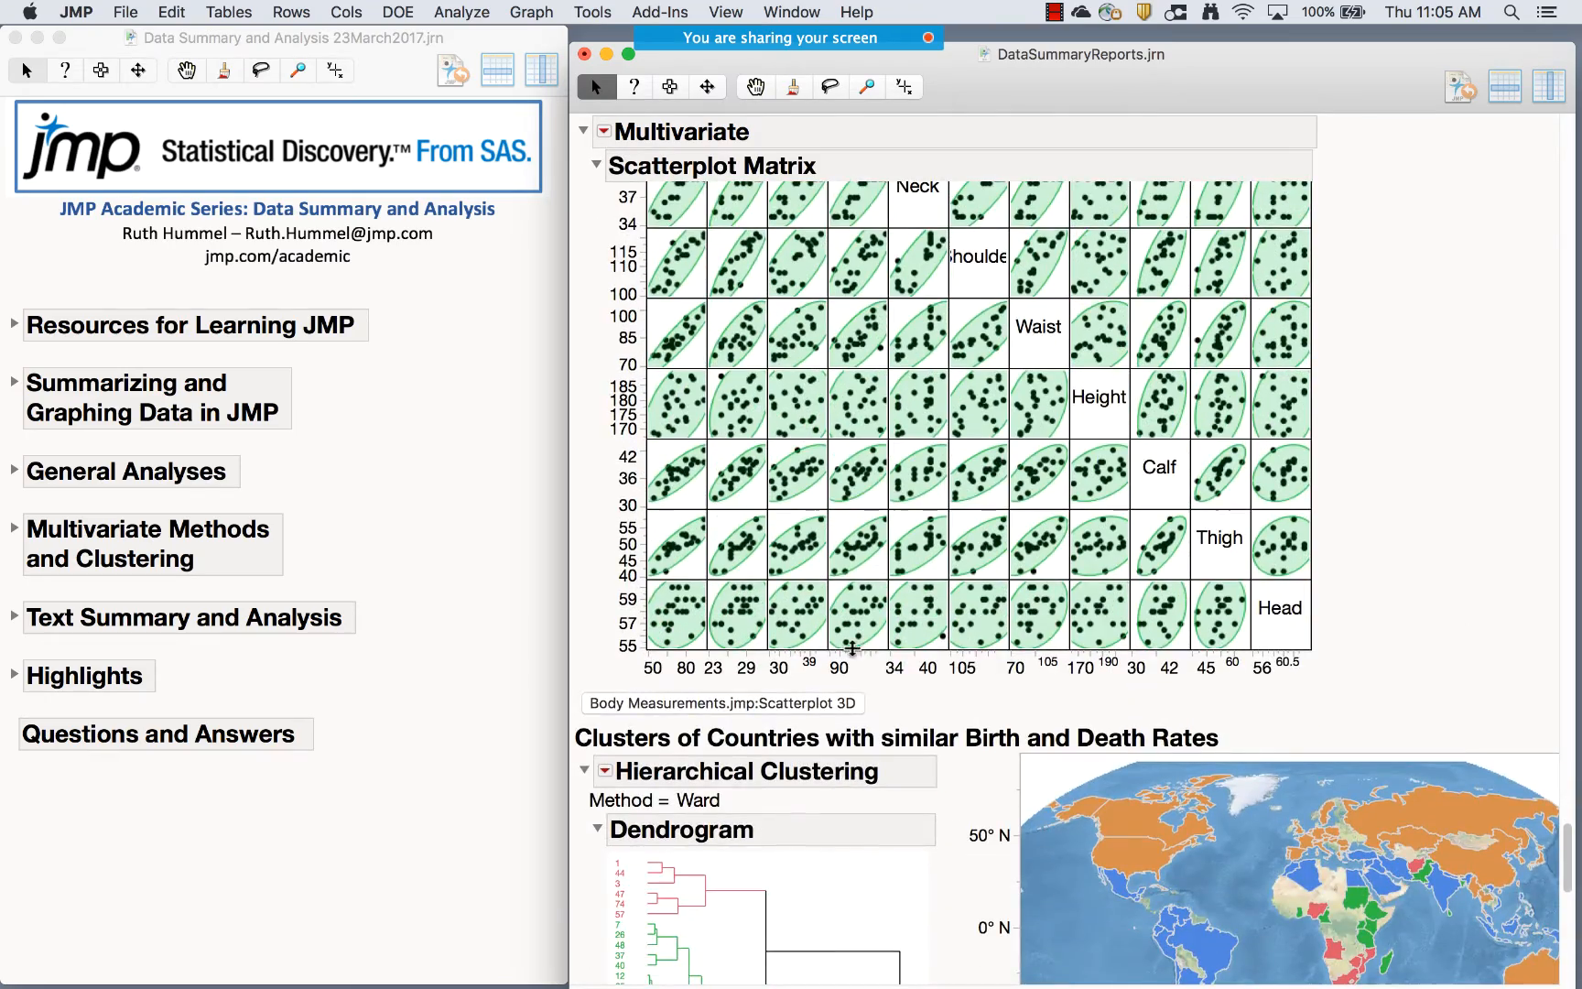
# Open the Body Measurements 3D scatterplot linked in the journal, rotate it to inspect the points, and close its window
pyautogui.click(802, 703)
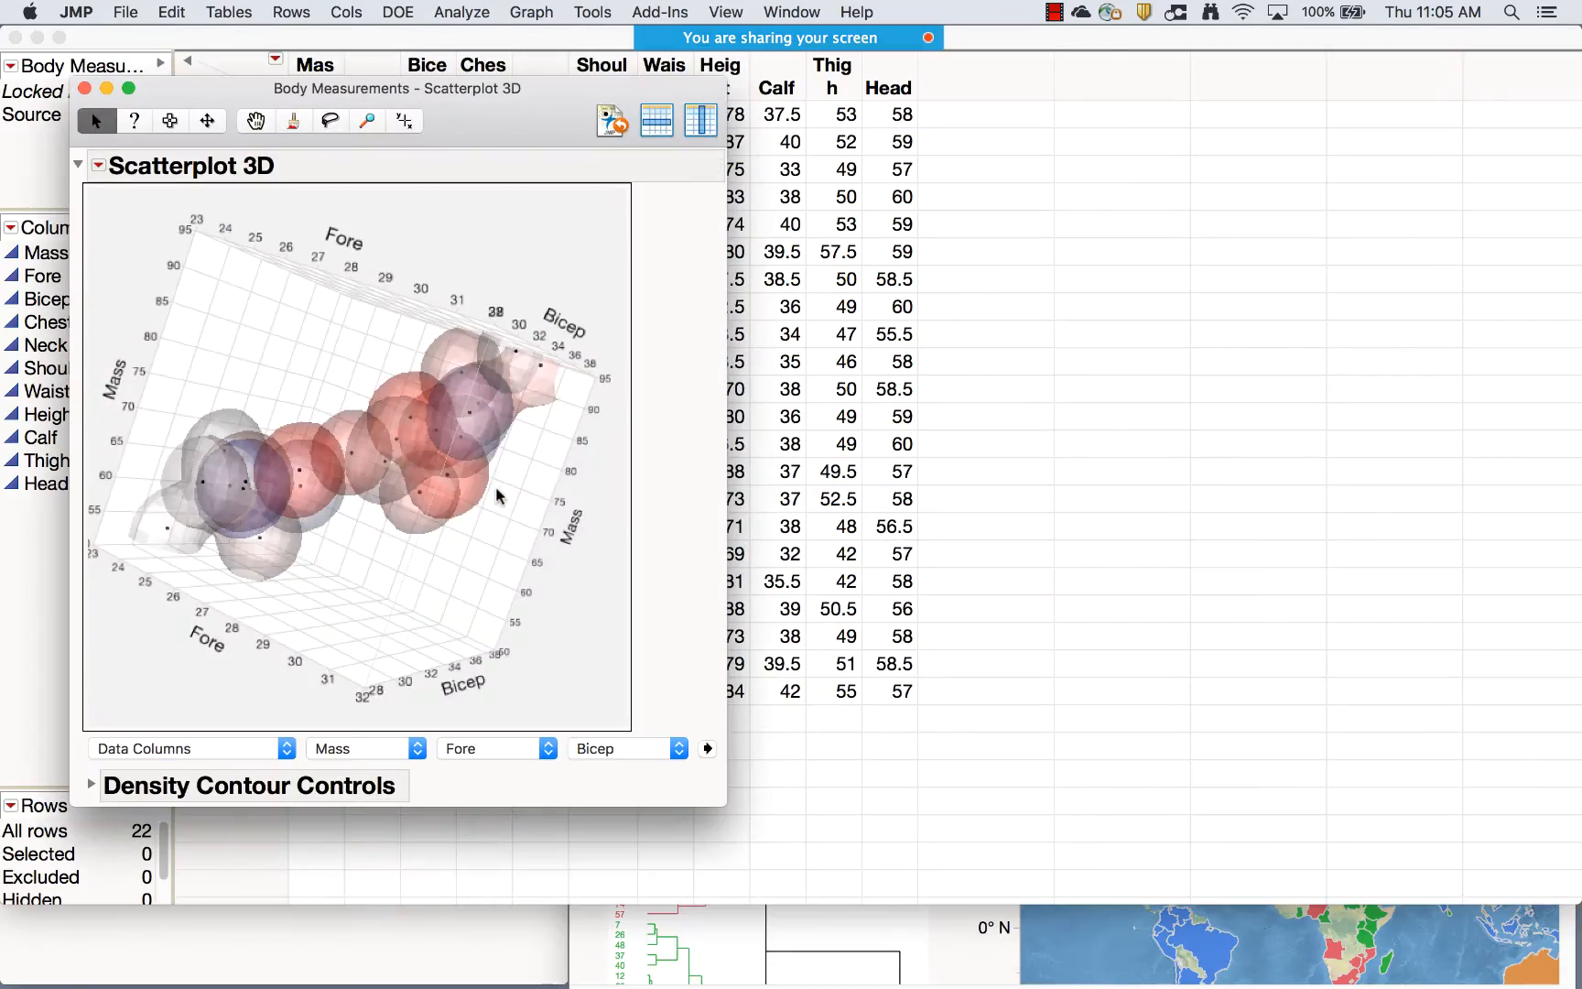
pyautogui.moveTo(505, 499); pyautogui.dragTo(463, 377)
pyautogui.click(84, 88)
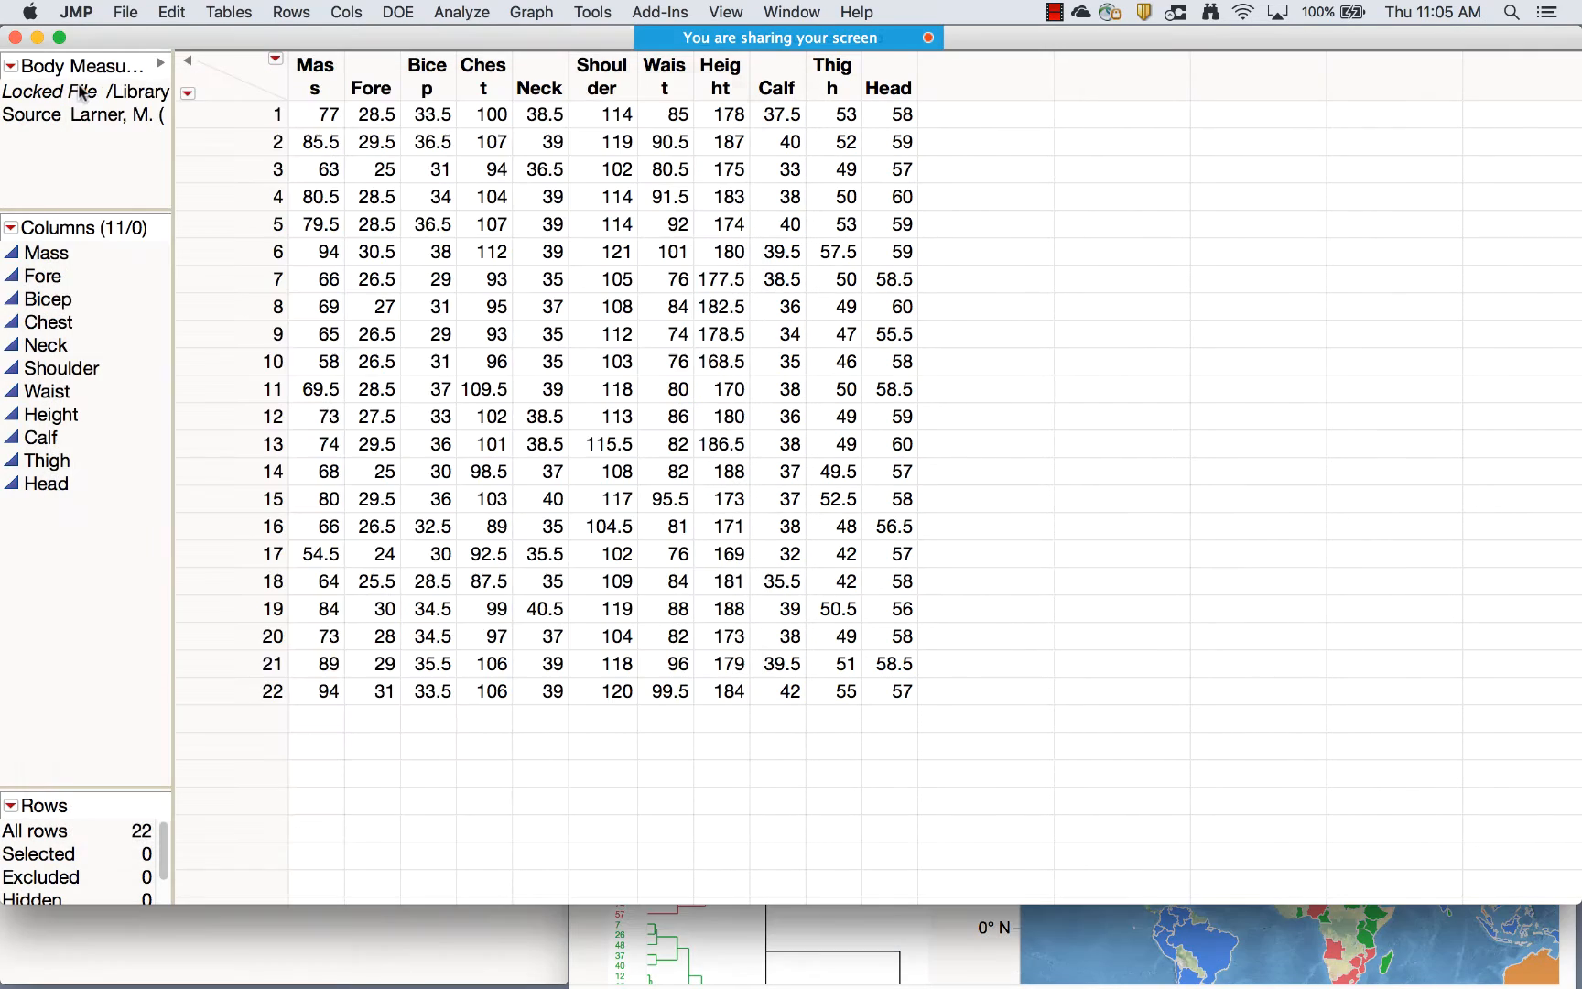
# Close the Body Measurements data table and review the Hierarchical Clustering dendrogram and country map in the reports journal
pyautogui.click(14, 39)
pyautogui.scroll(-5, 991, 646)
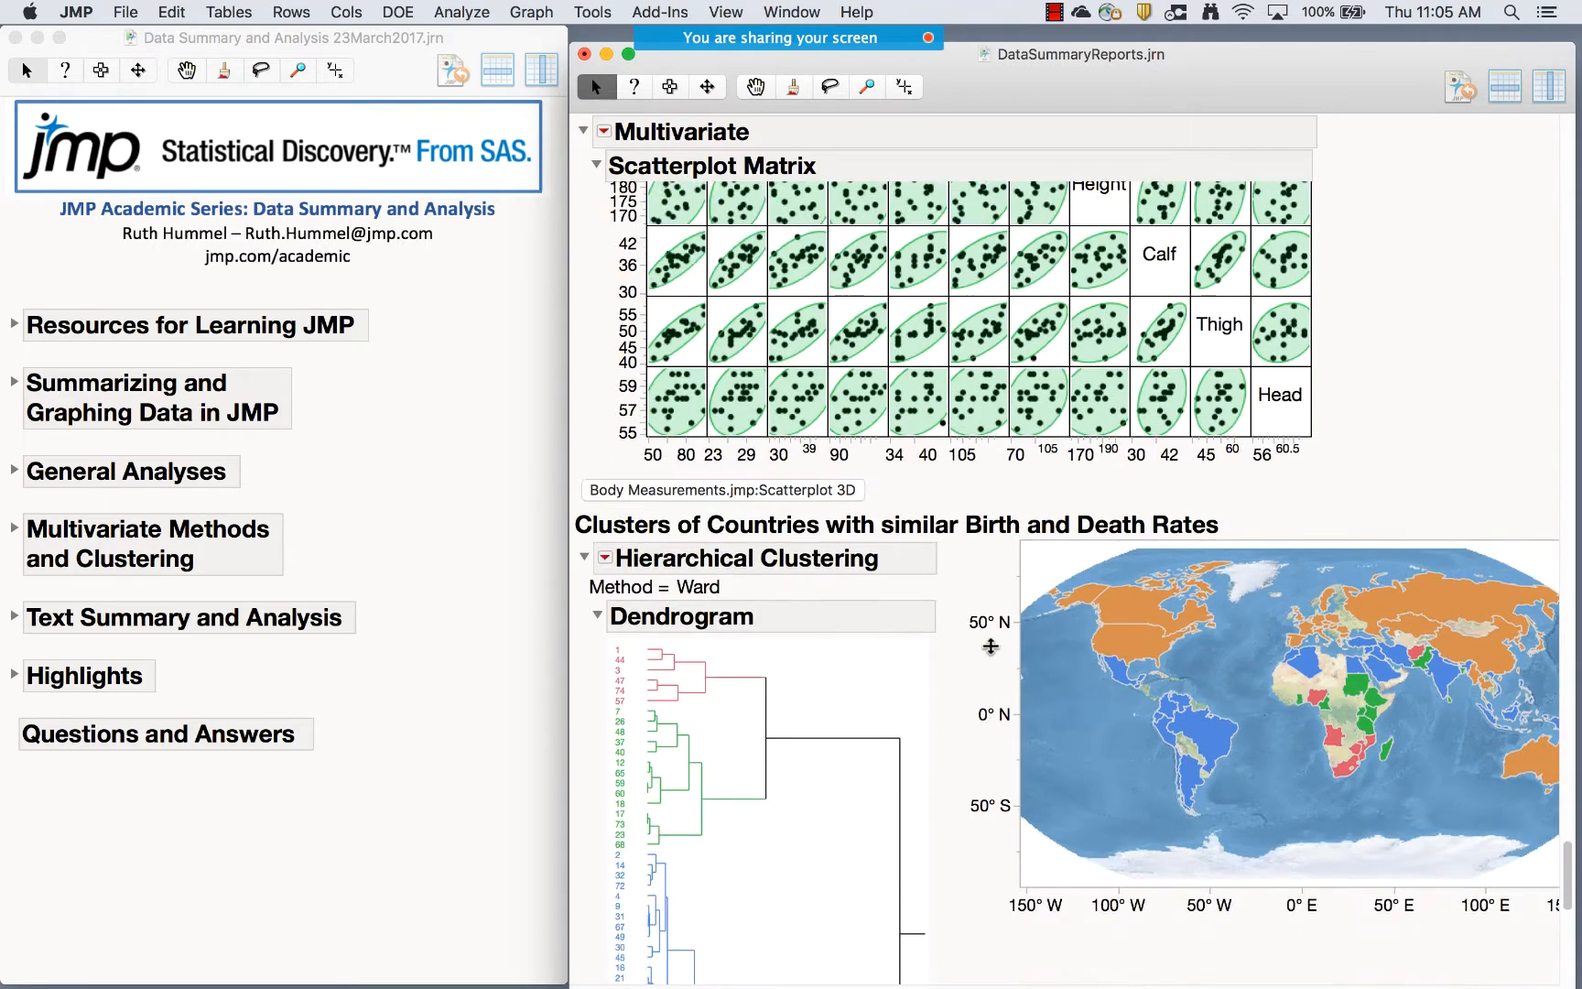
pyautogui.scroll(-7, 990, 647)
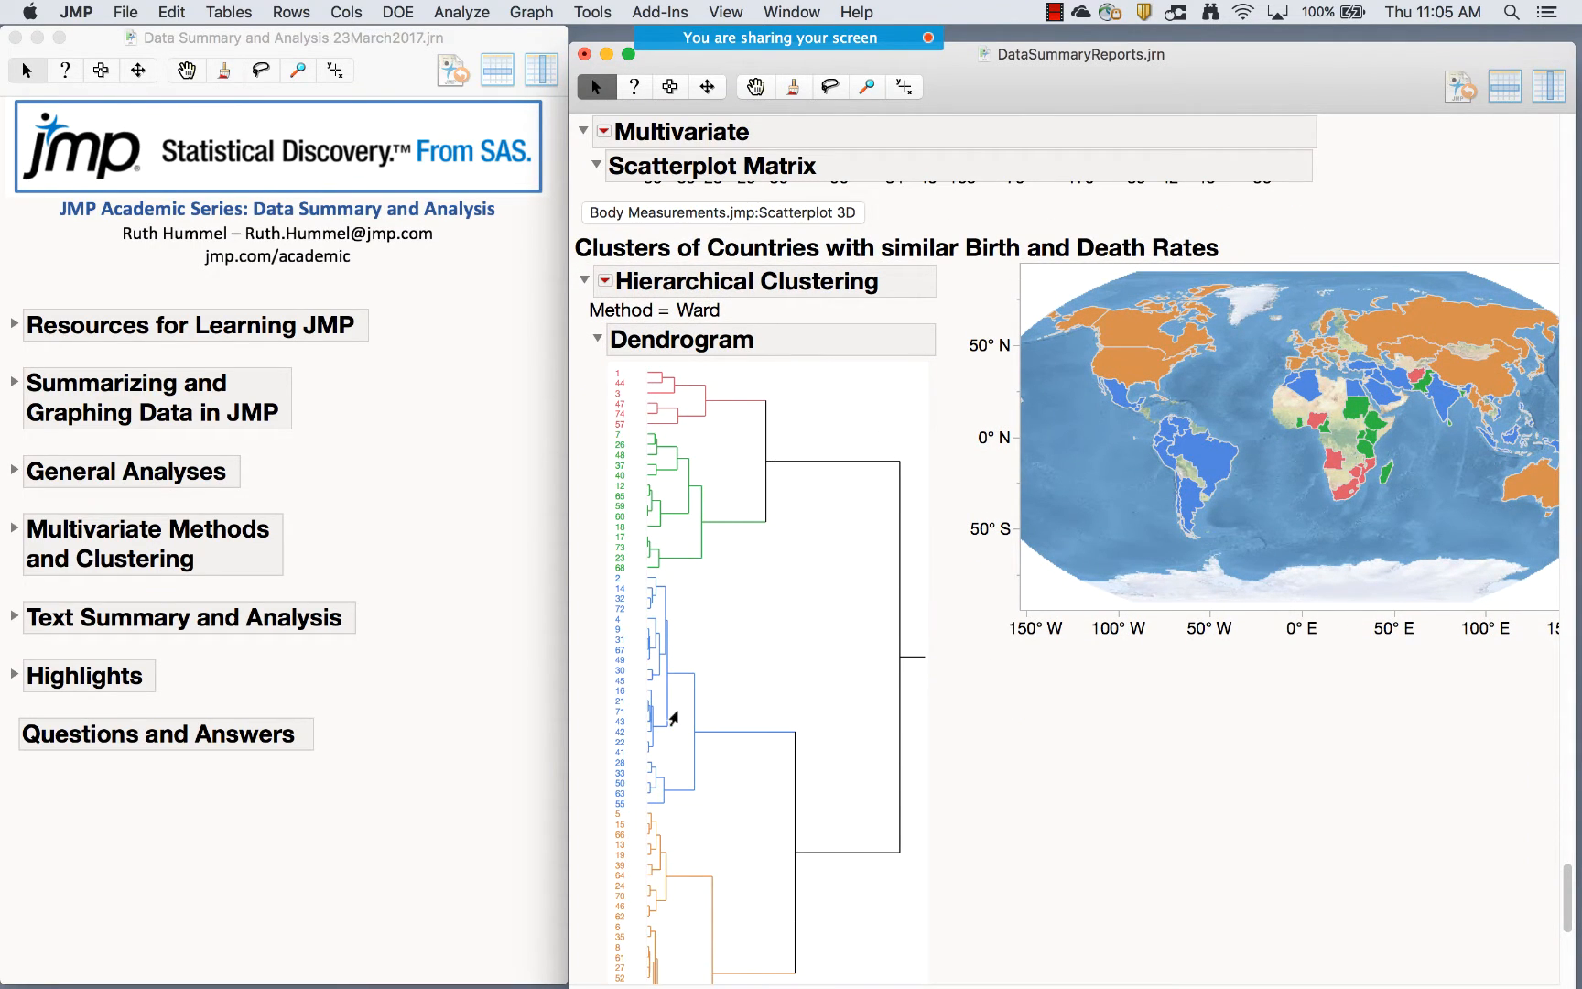
pyautogui.scroll(-3, 935, 723)
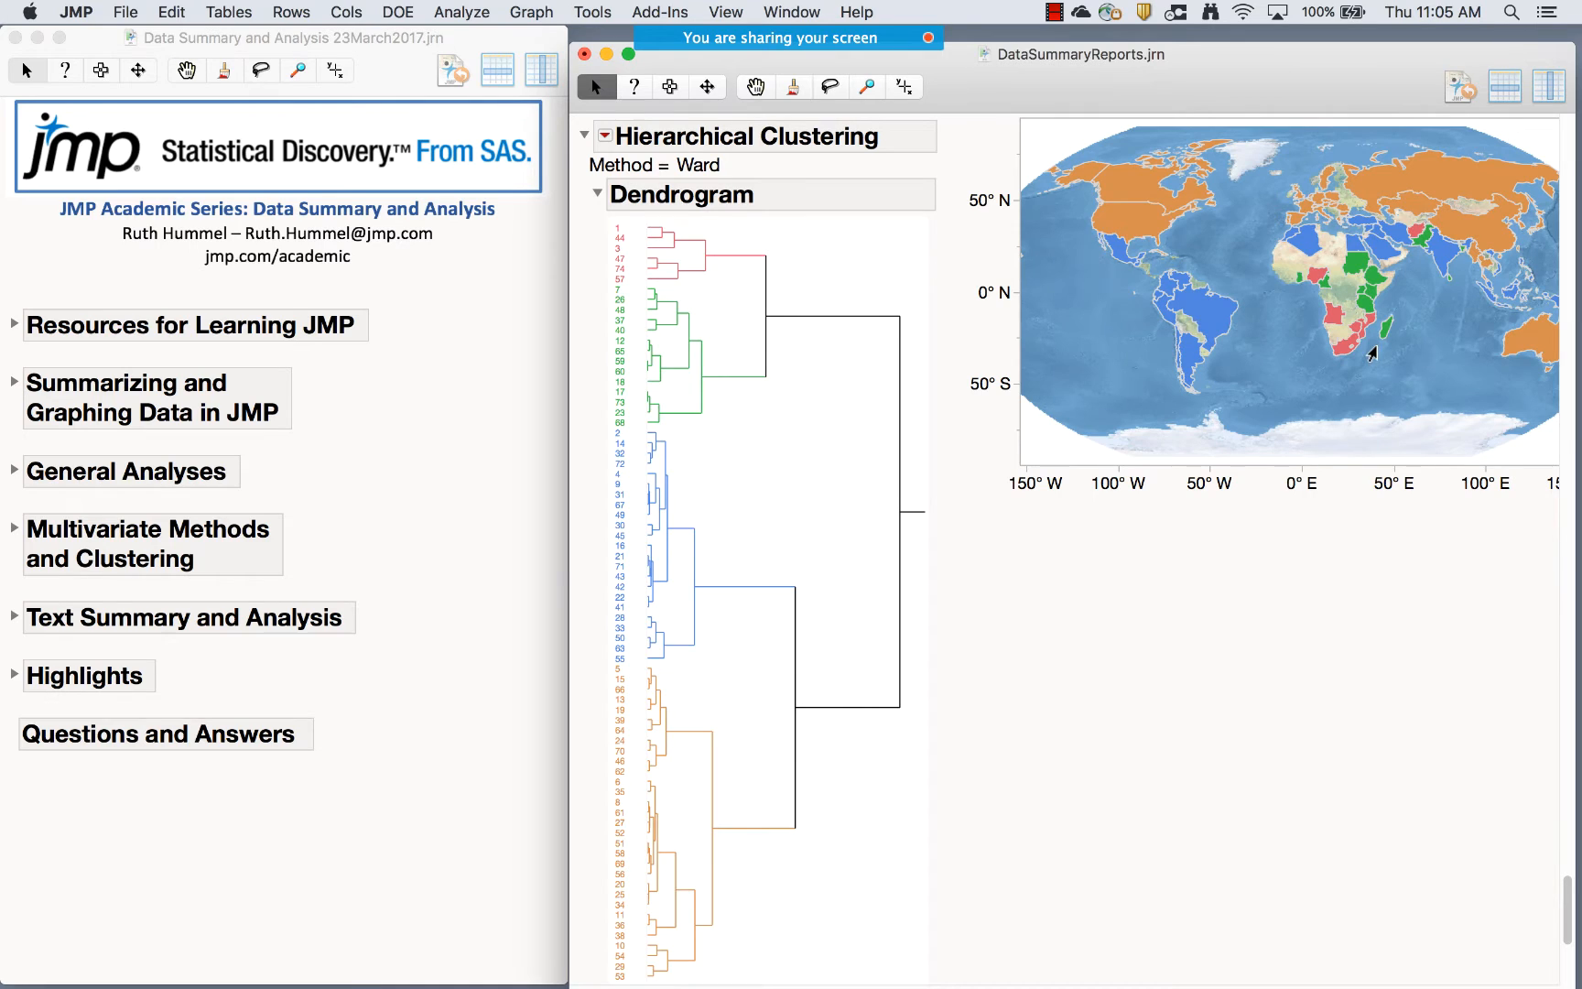
# Review the Word Cloud of Unstructured Text and close the DataSummaryReports journal
pyautogui.scroll(-9, 1105, 696)
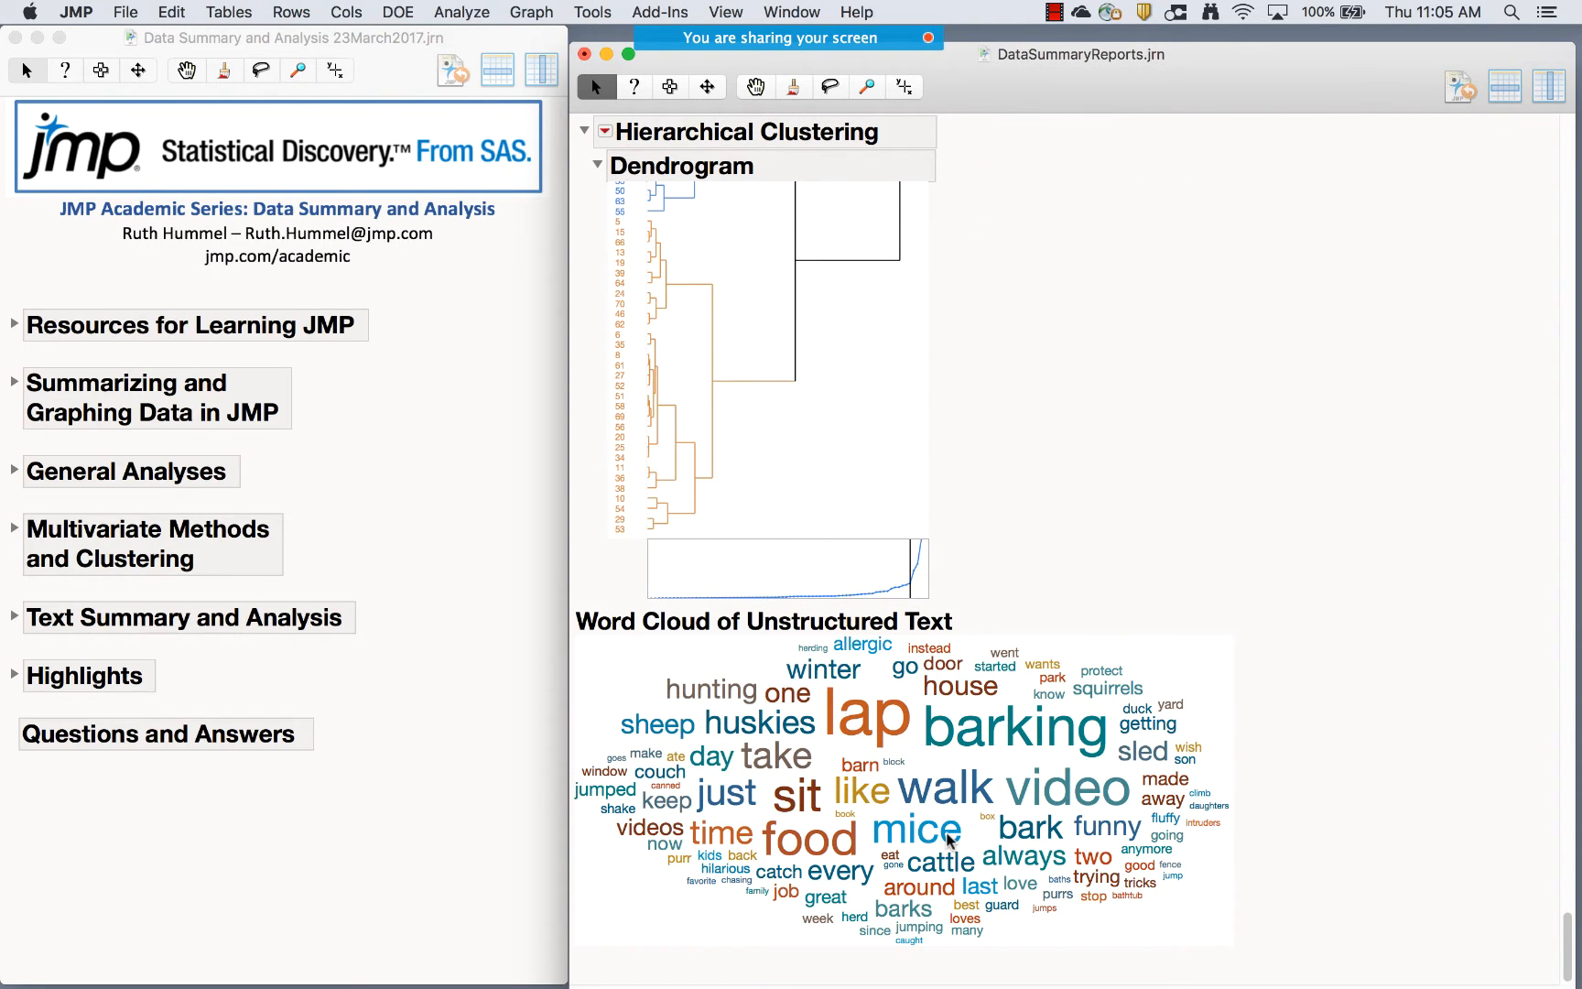
pyautogui.moveTo(949, 839)
pyautogui.click(606, 54)
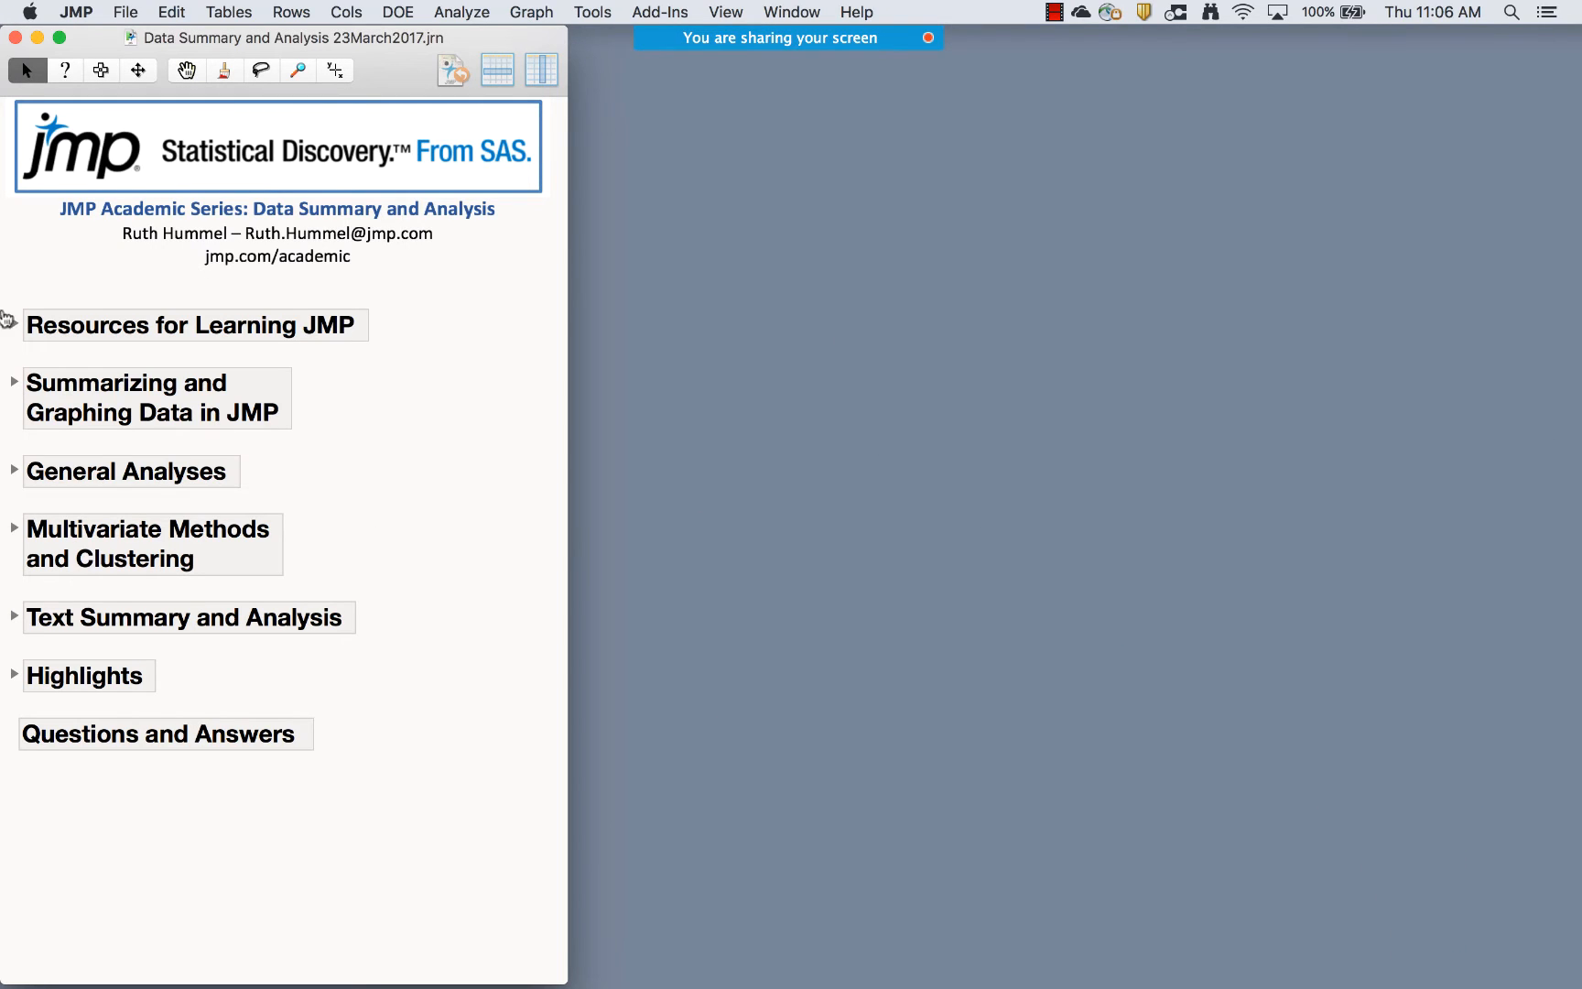
# Open the jmp.com/teach link under Resources for Learning JMP in Safari, review the academic learning resources, and close the browser window
pyautogui.click(14, 324)
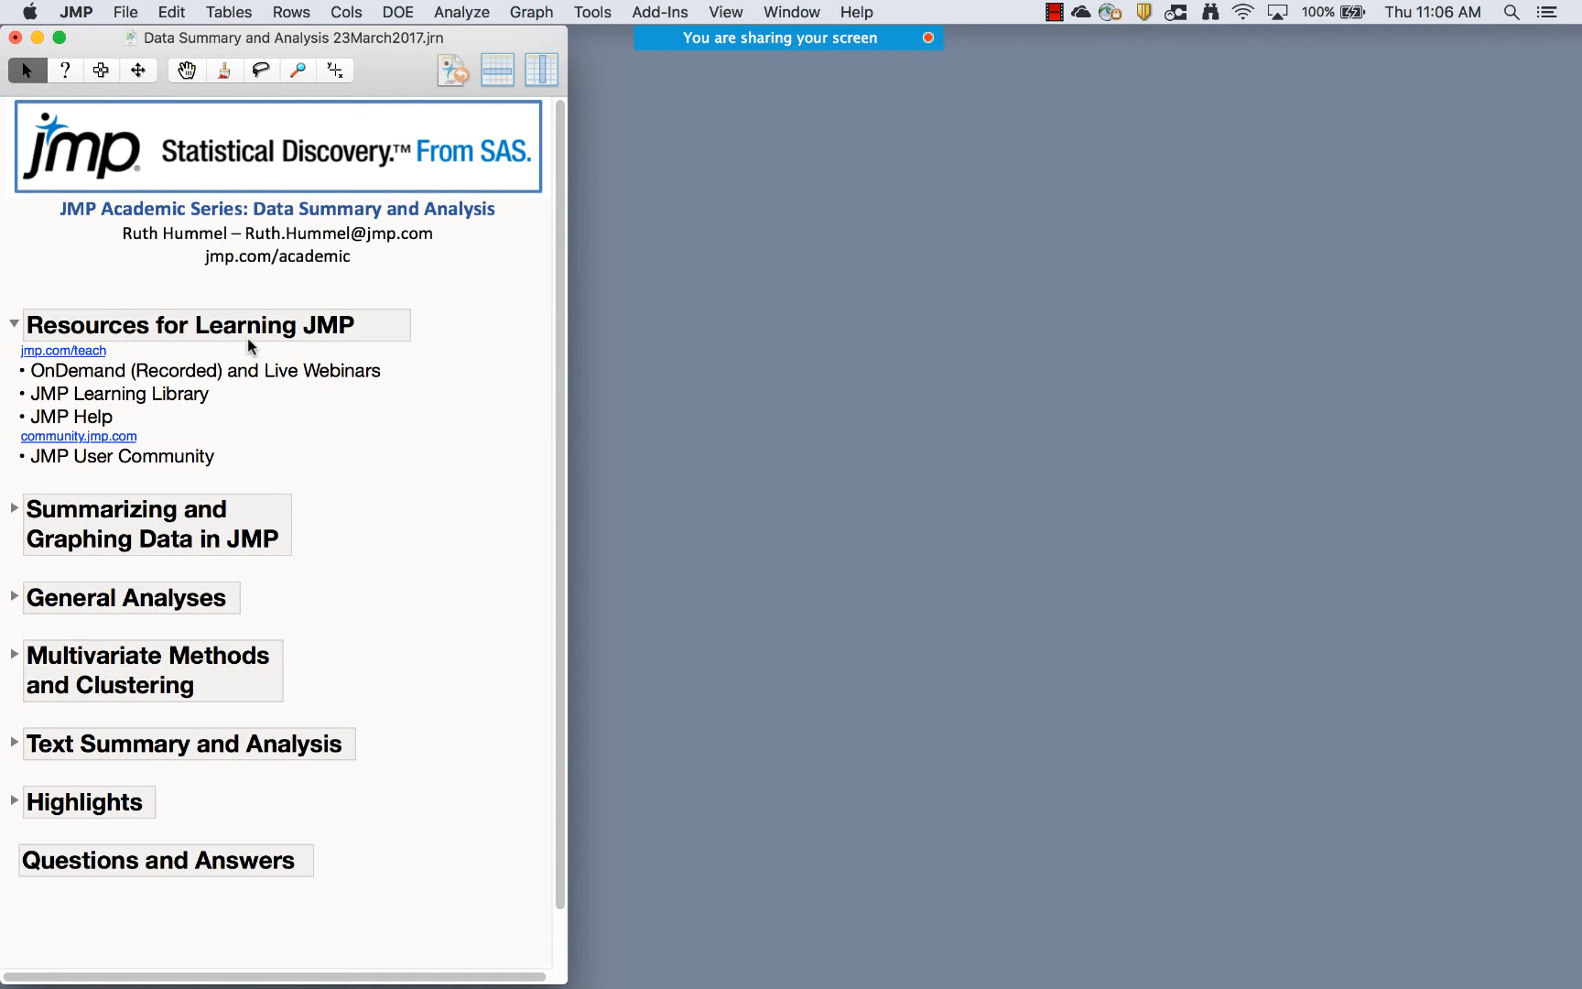
pyautogui.click(95, 353)
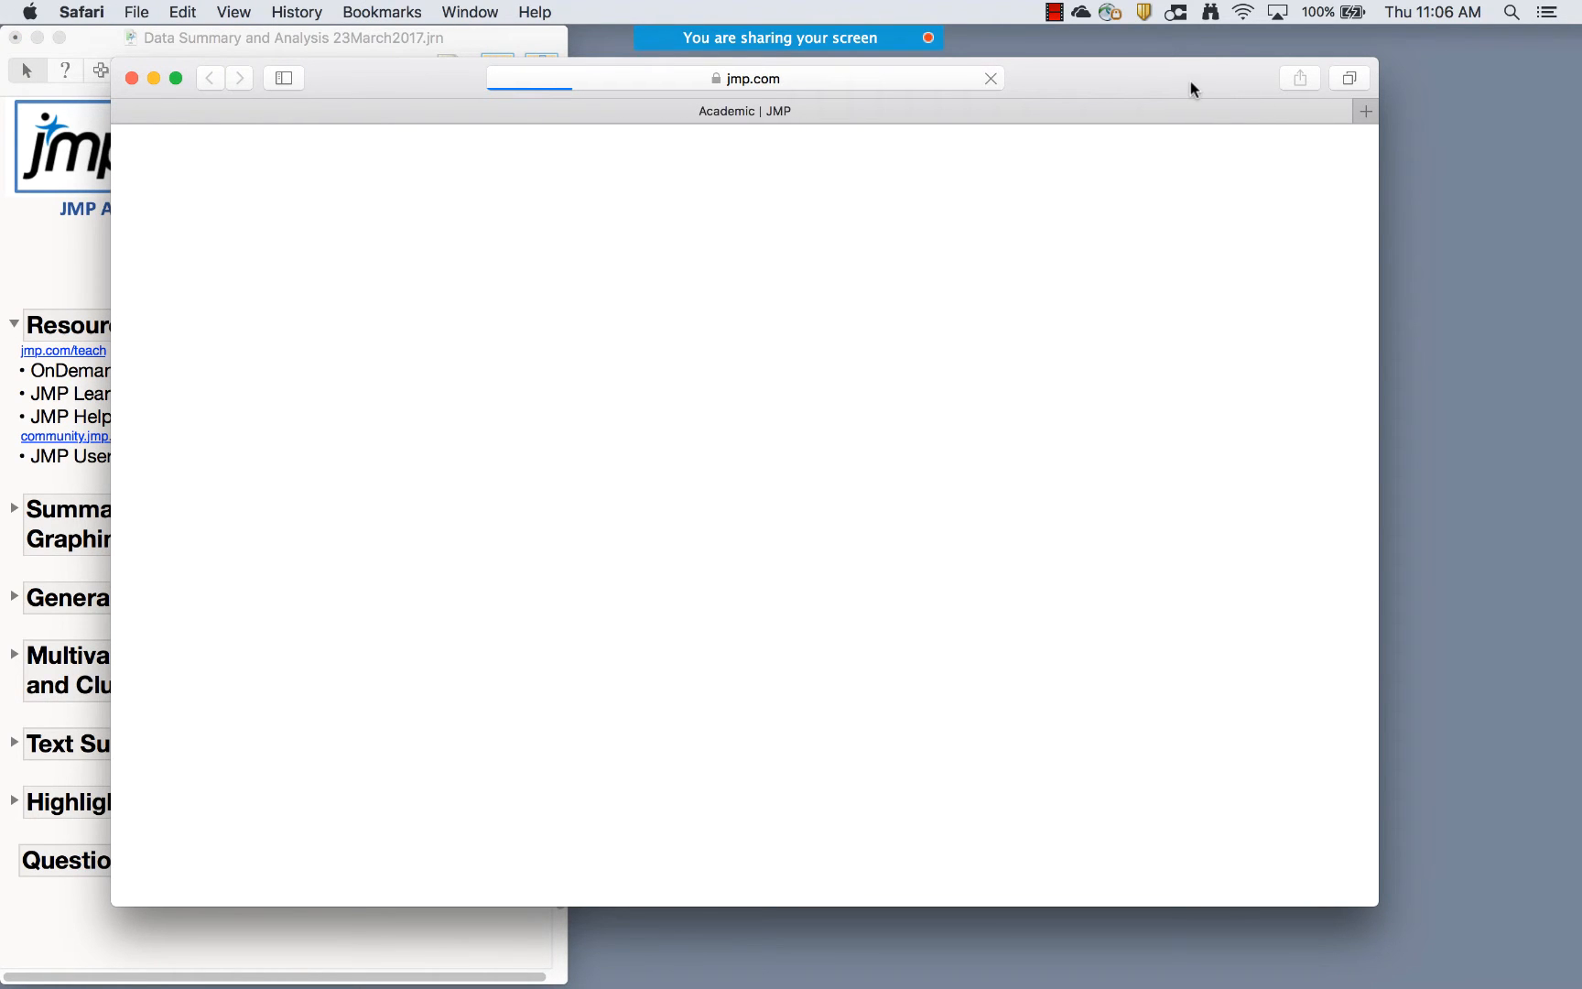
pyautogui.click(834, 75)
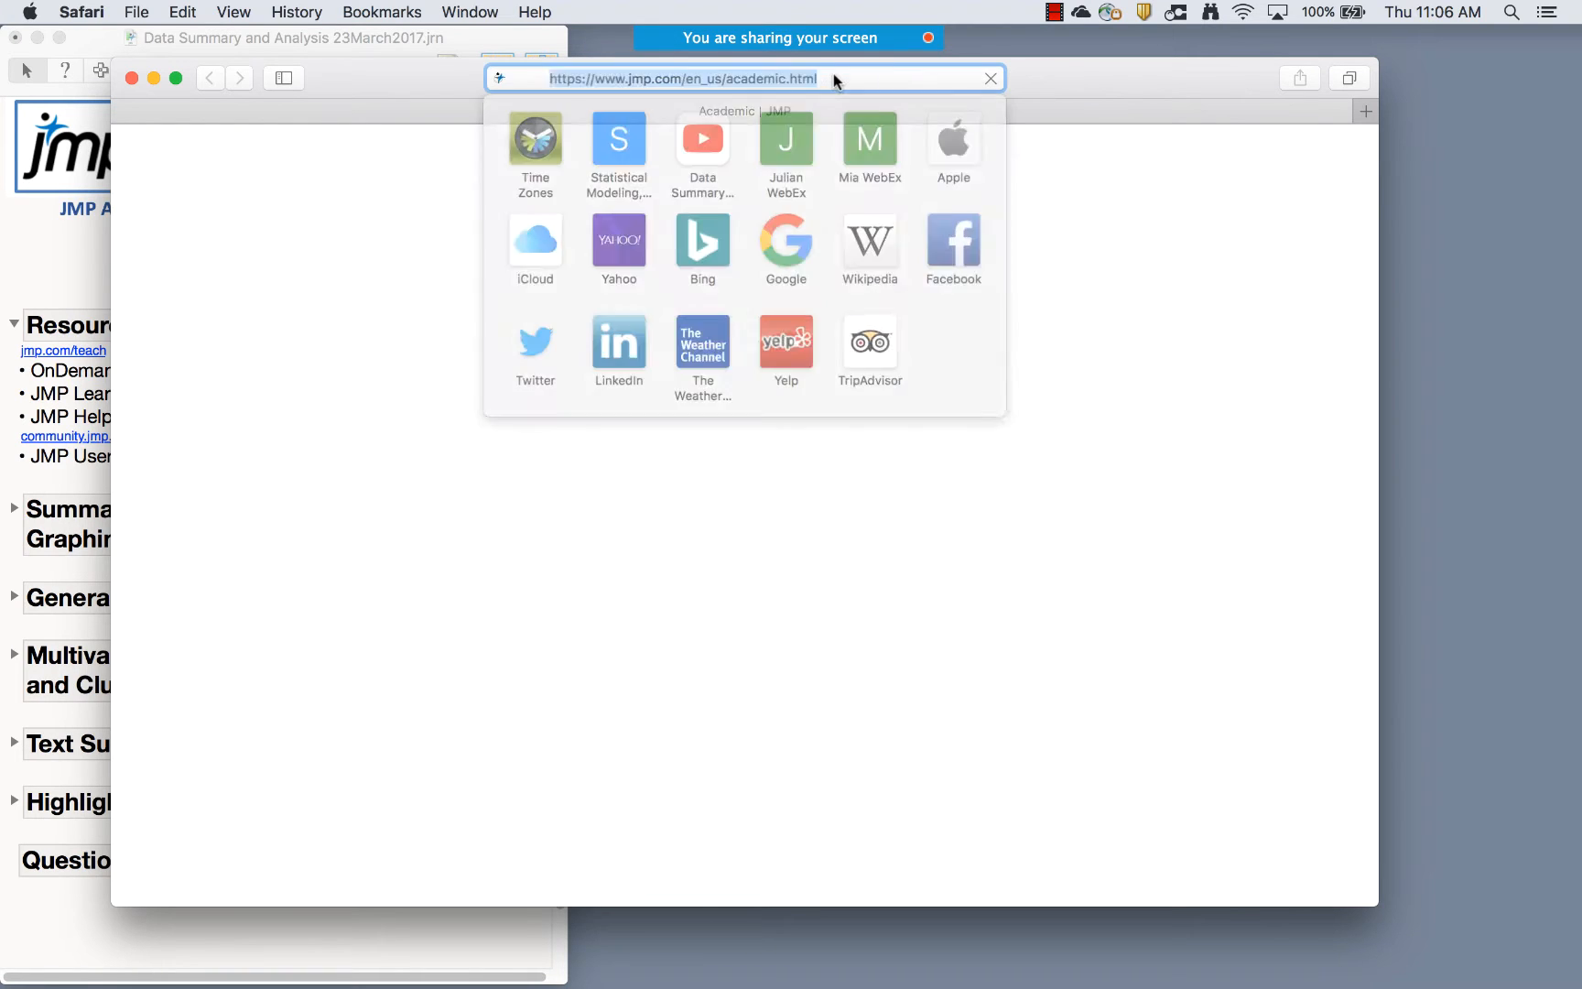
pyautogui.press('Return')
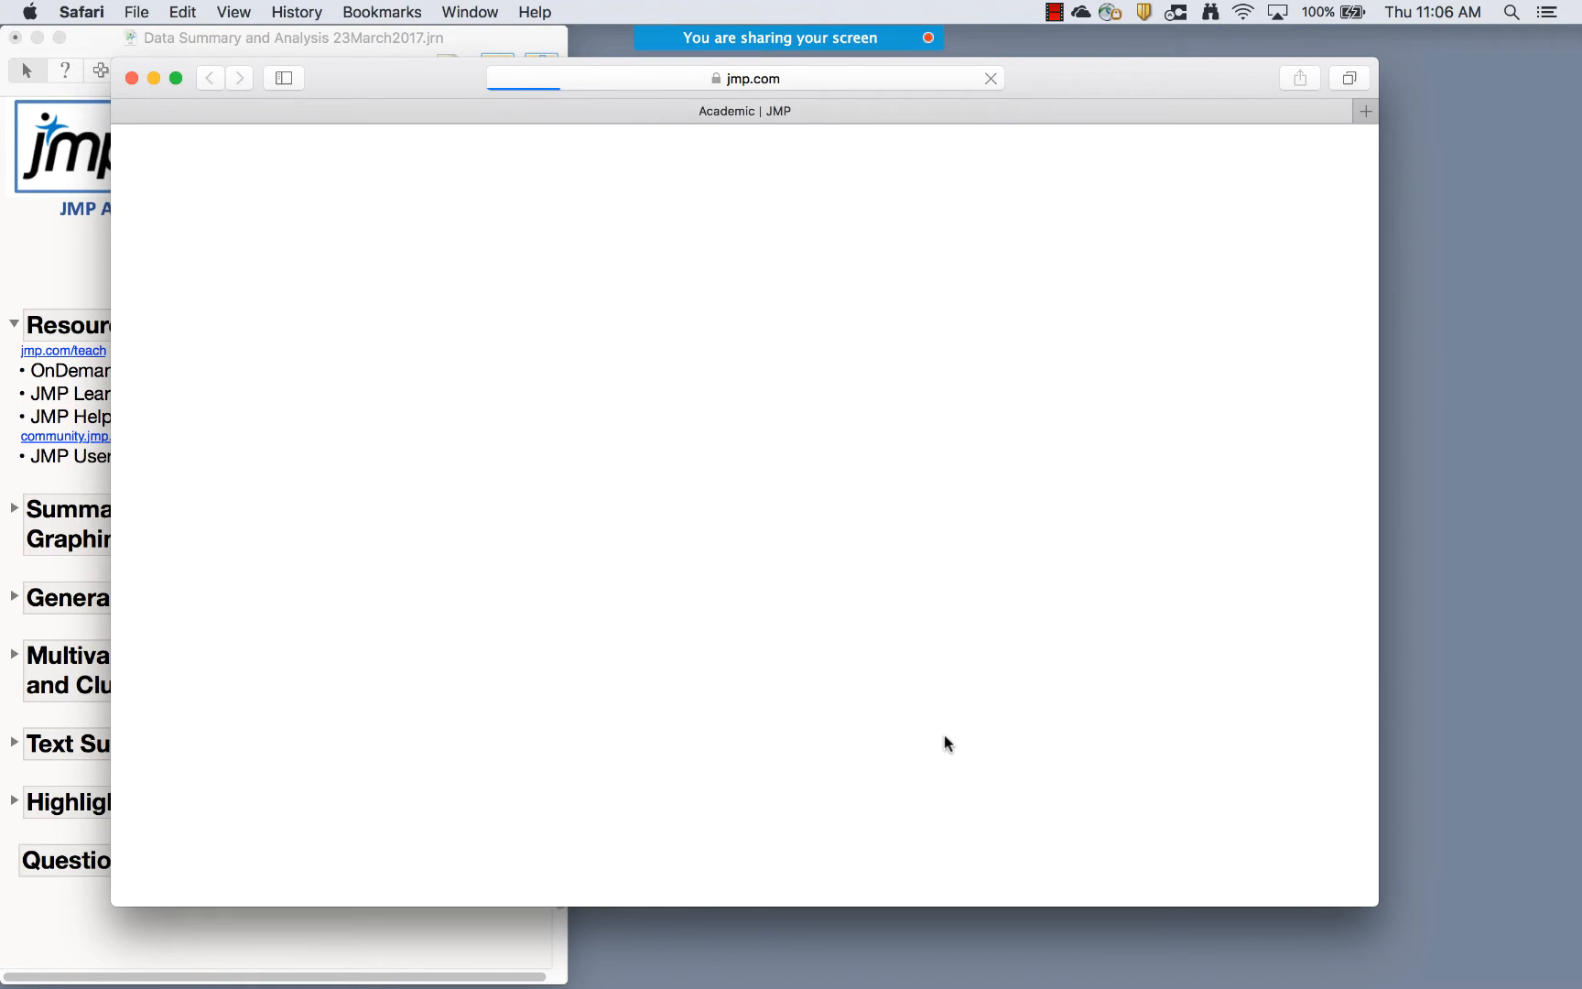
pyautogui.scroll(-10, 944, 735)
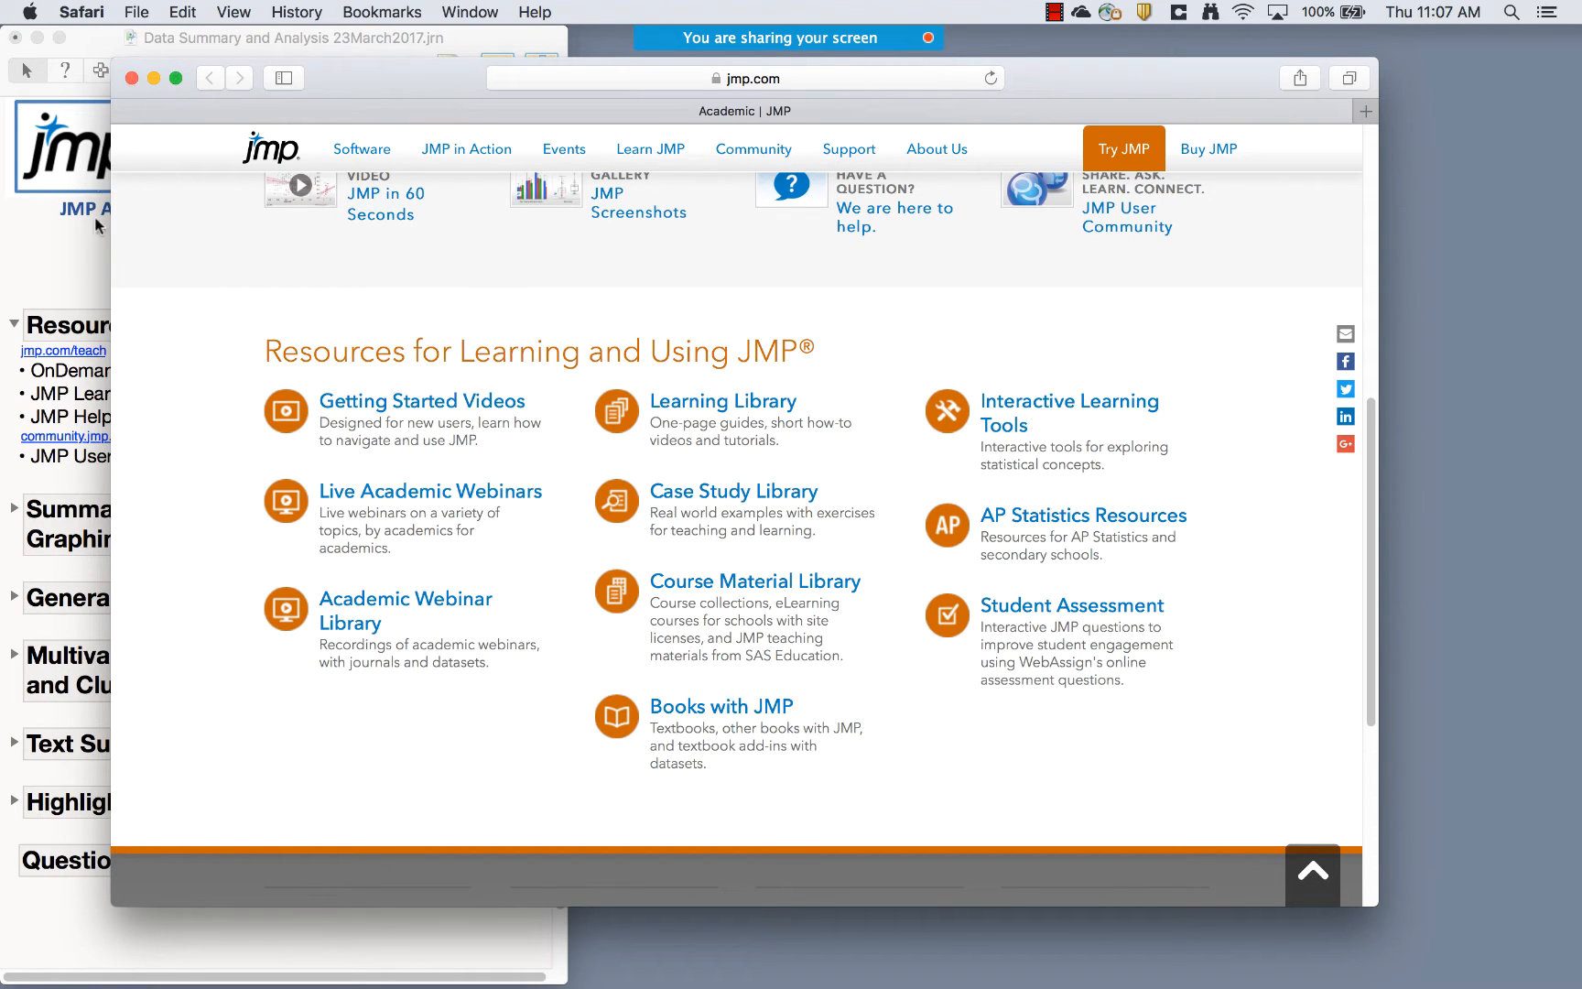
pyautogui.click(131, 77)
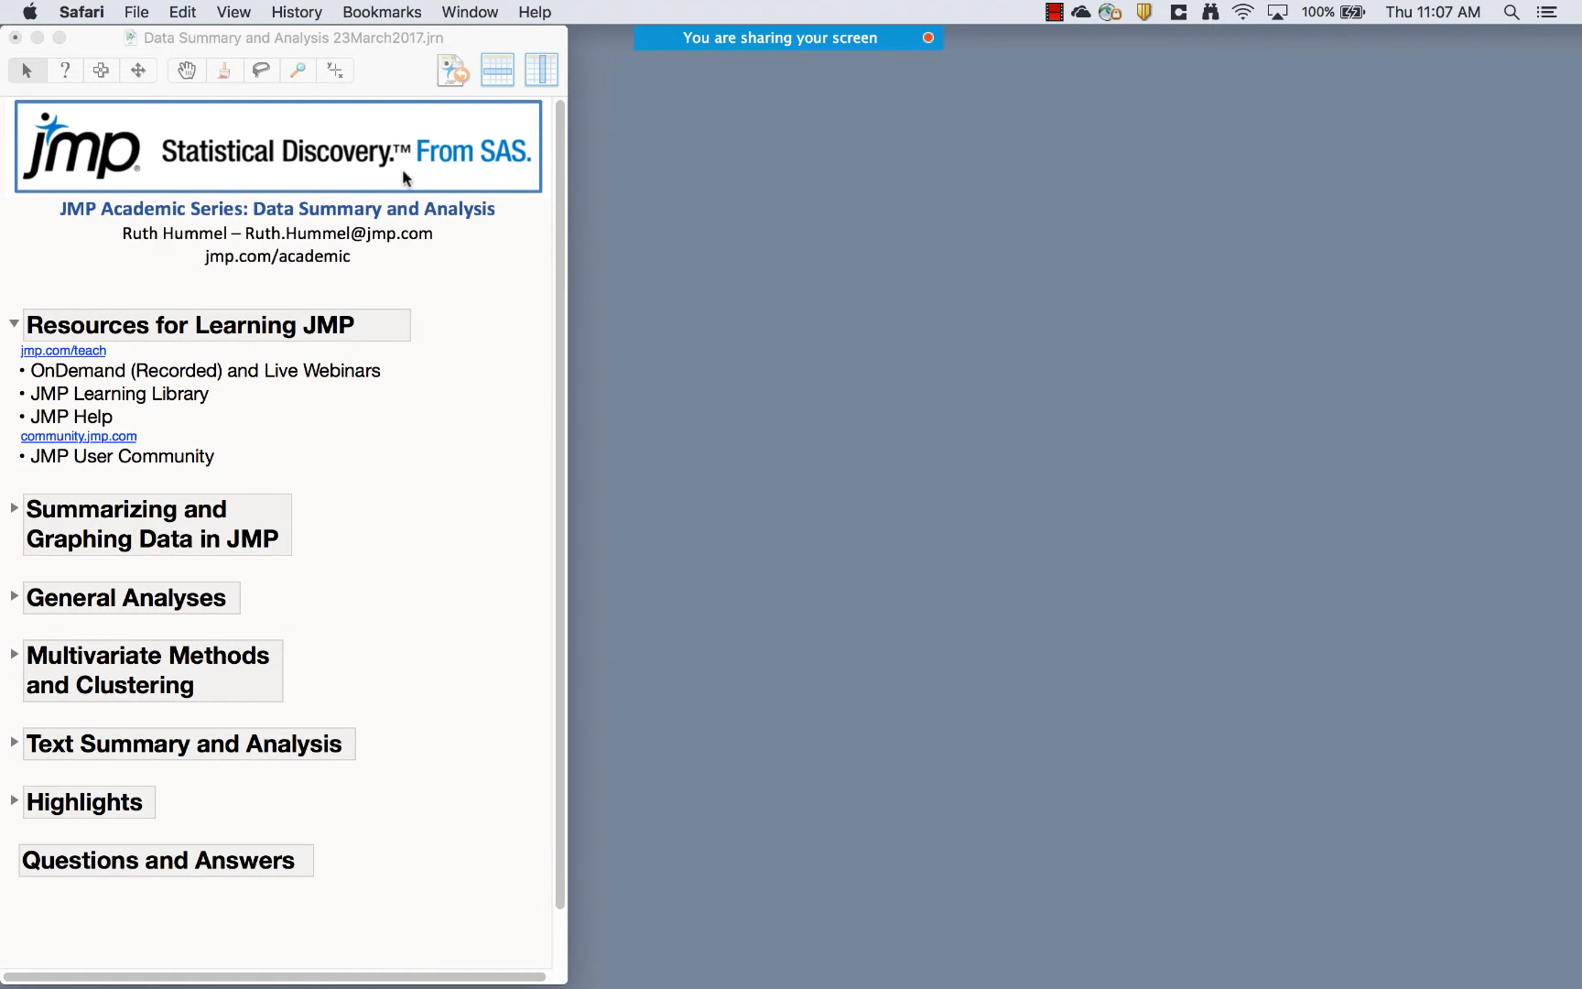
# Open JMP Help from JMP, look over its topic list and search field, and return to the journal
pyautogui.click(414, 271)
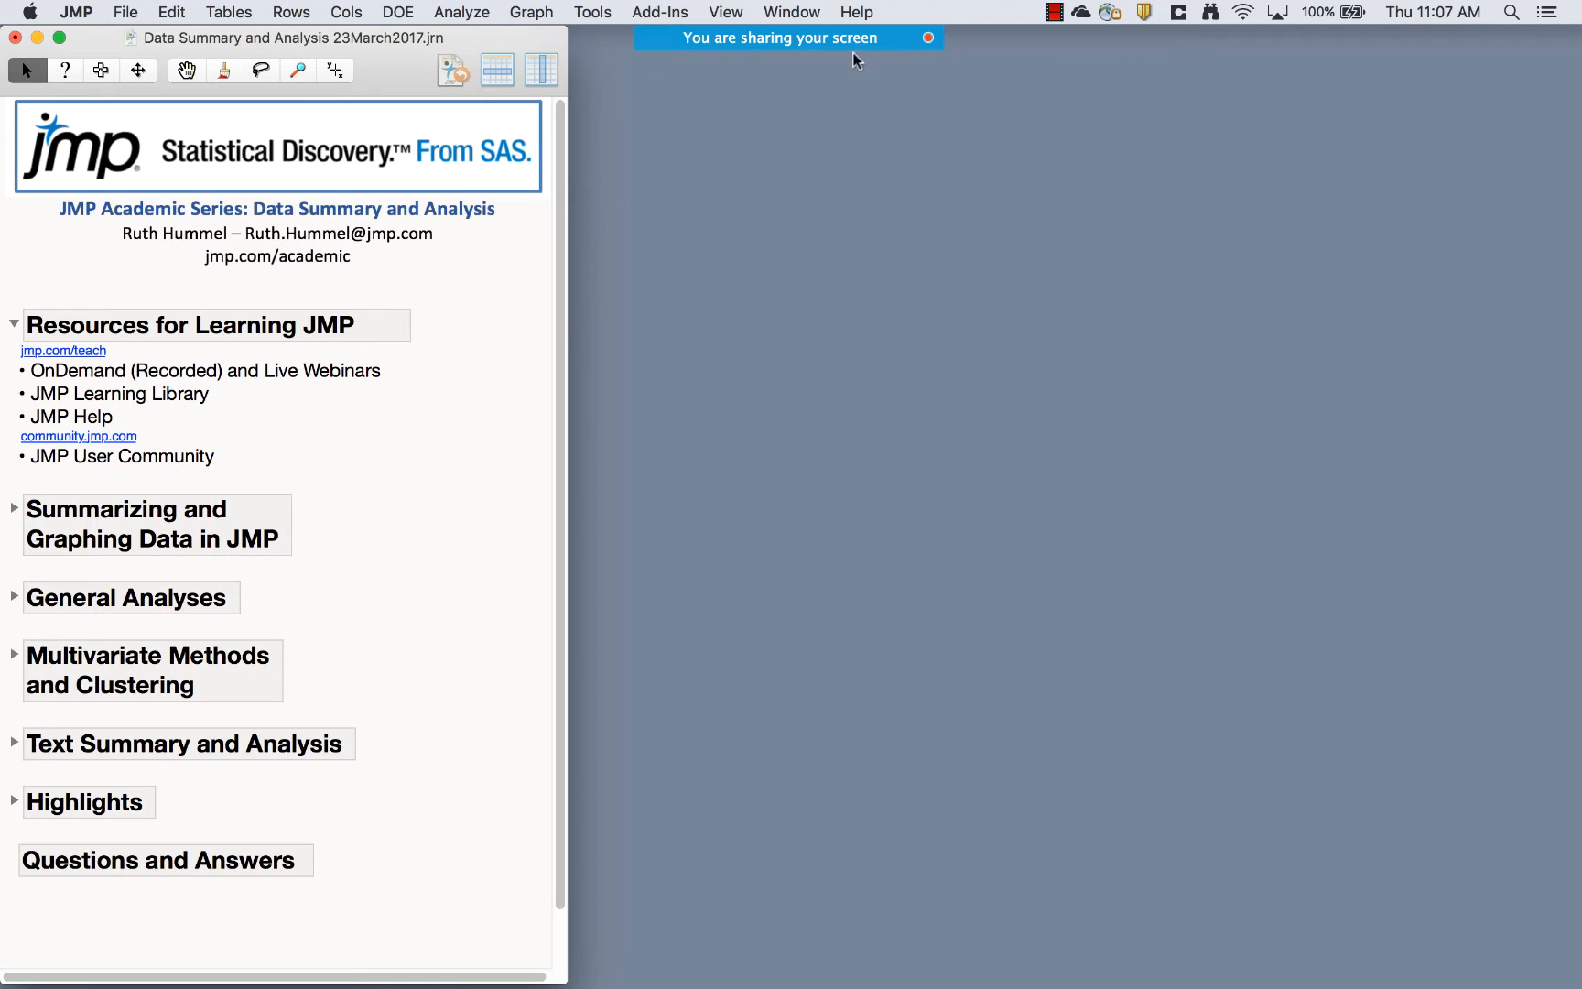
pyautogui.click(857, 12)
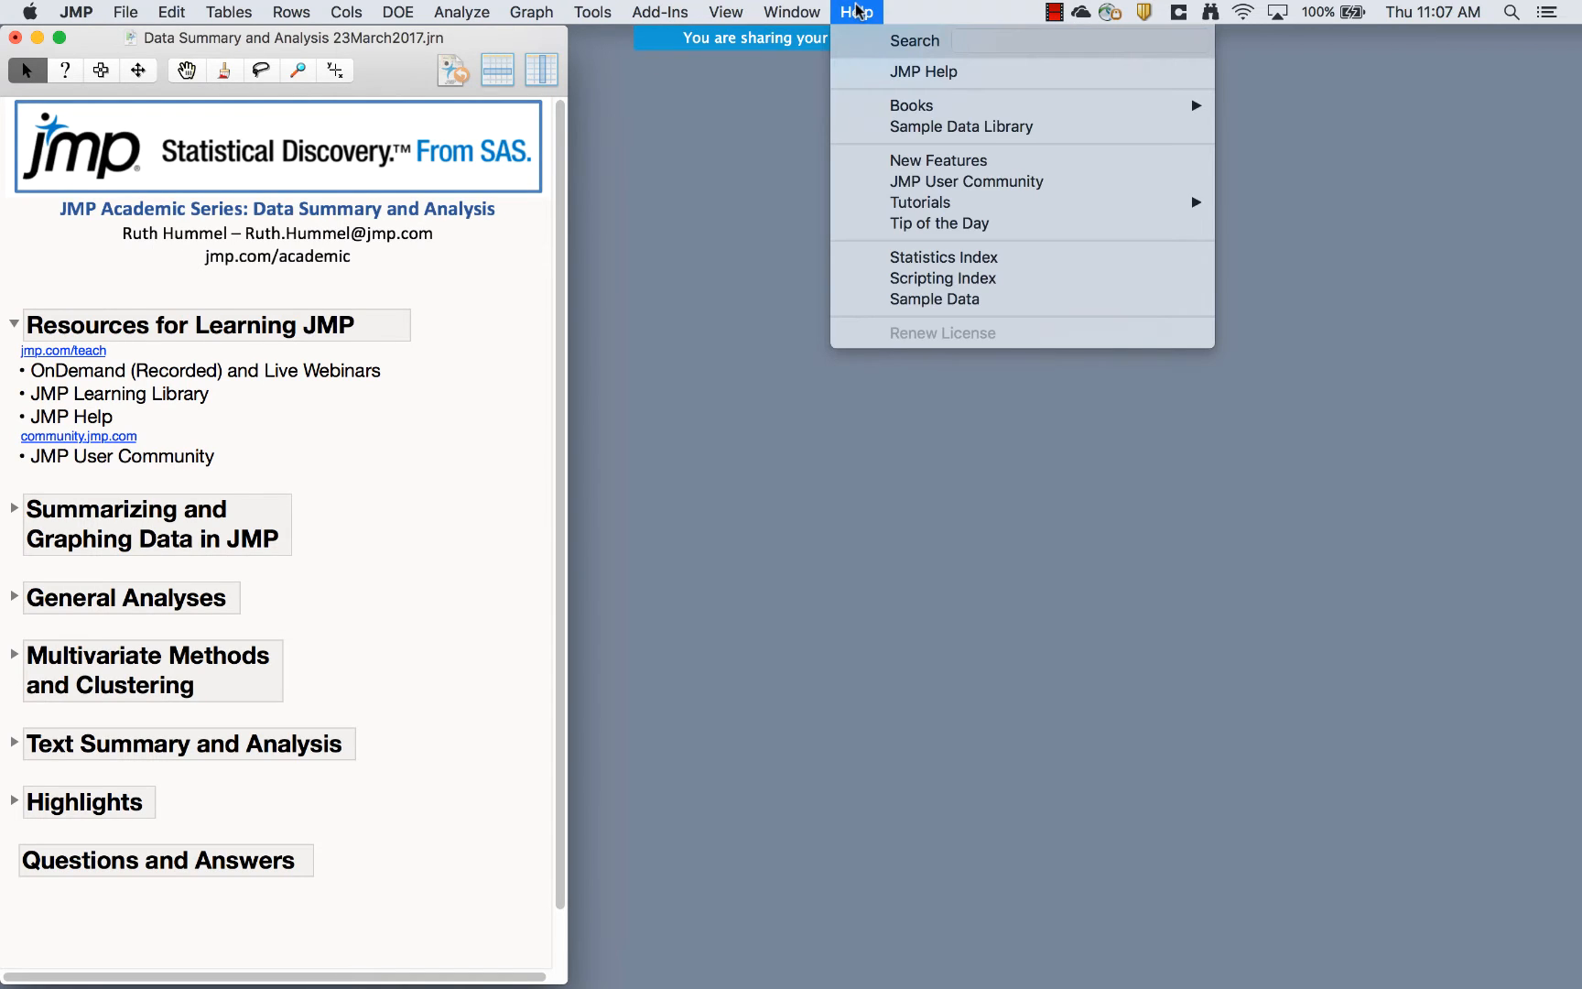
pyautogui.click(923, 74)
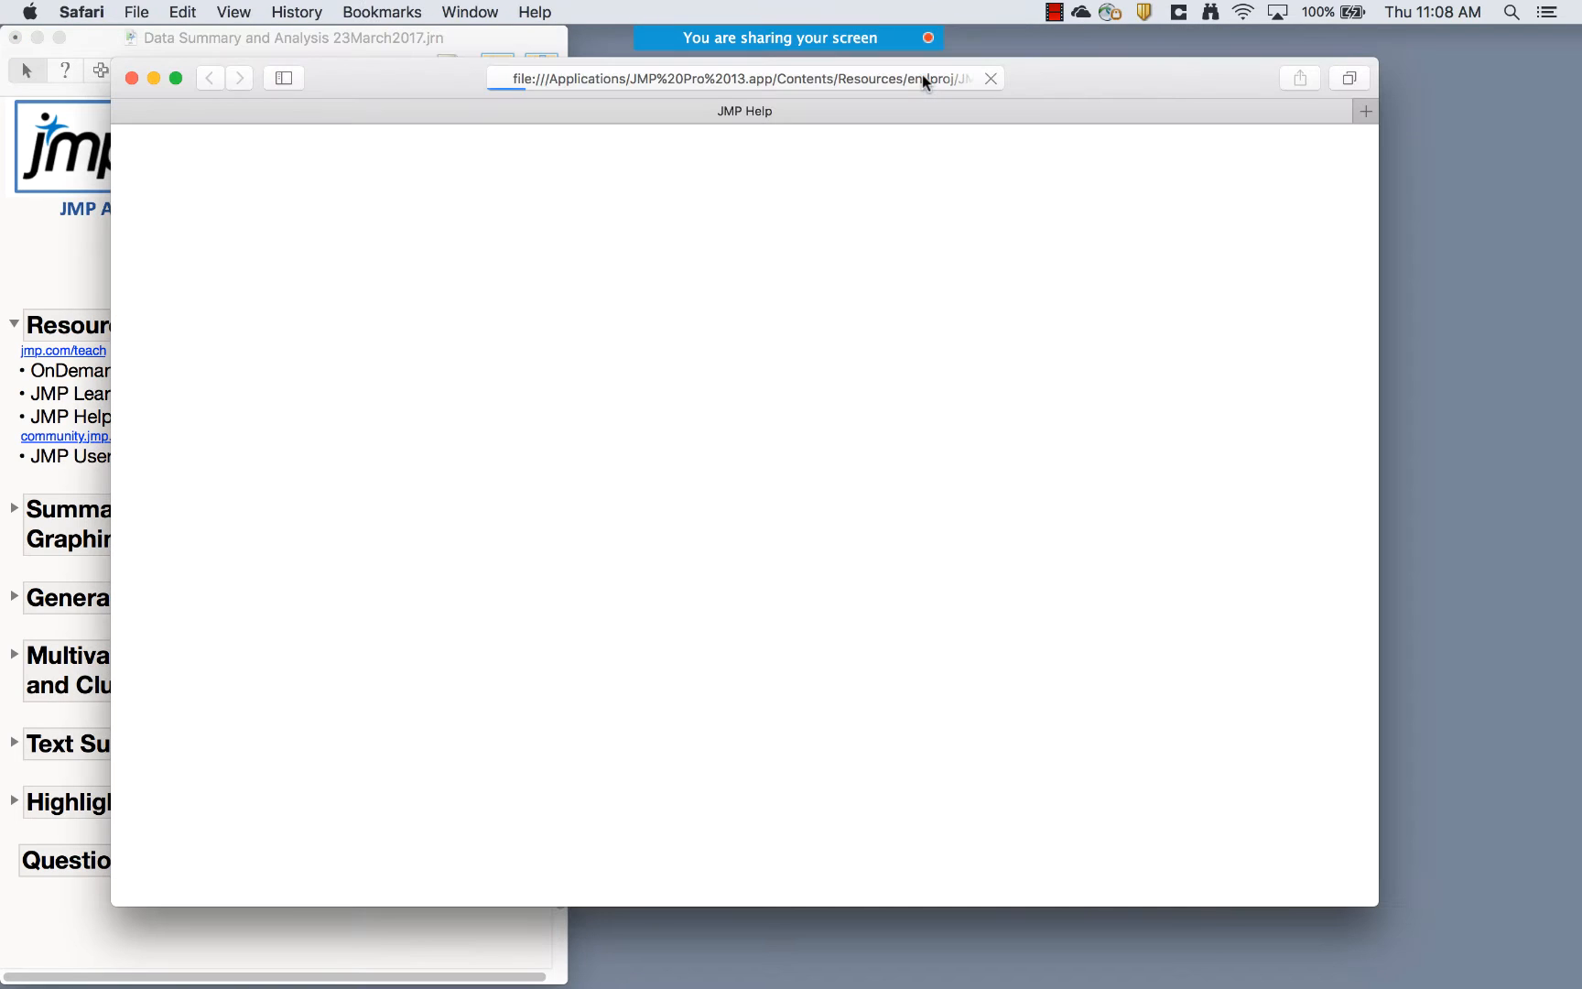
pyautogui.click(407, 246)
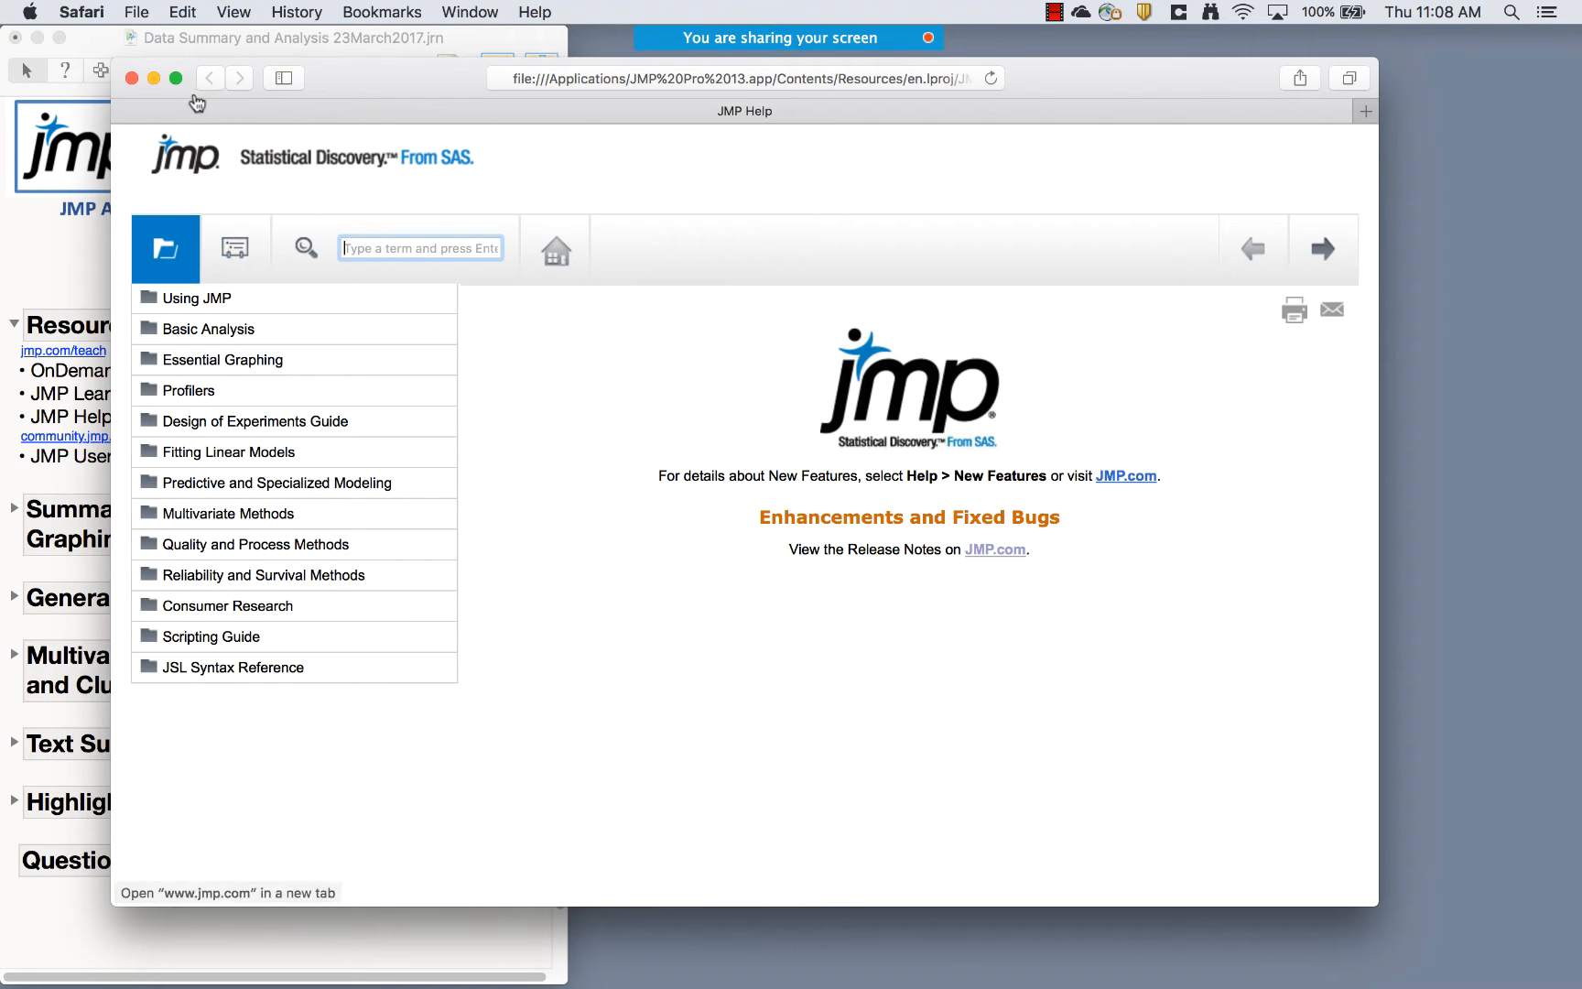
pyautogui.click(132, 78)
pyautogui.click(438, 74)
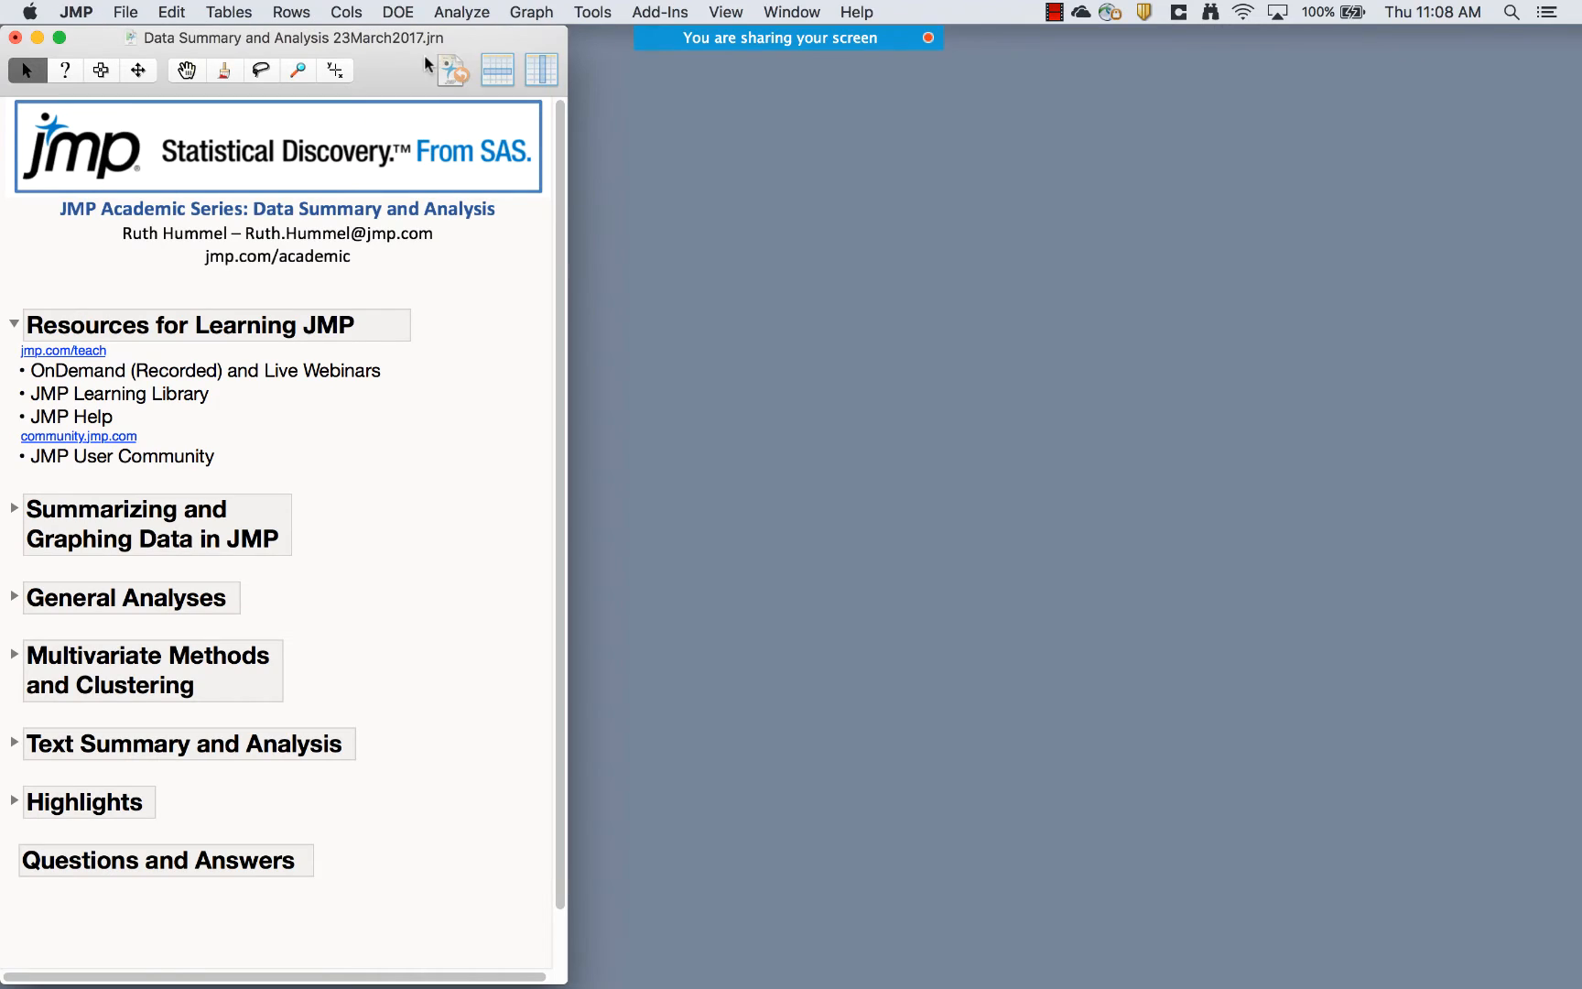
pyautogui.click(857, 12)
pyautogui.moveTo(894, 115)
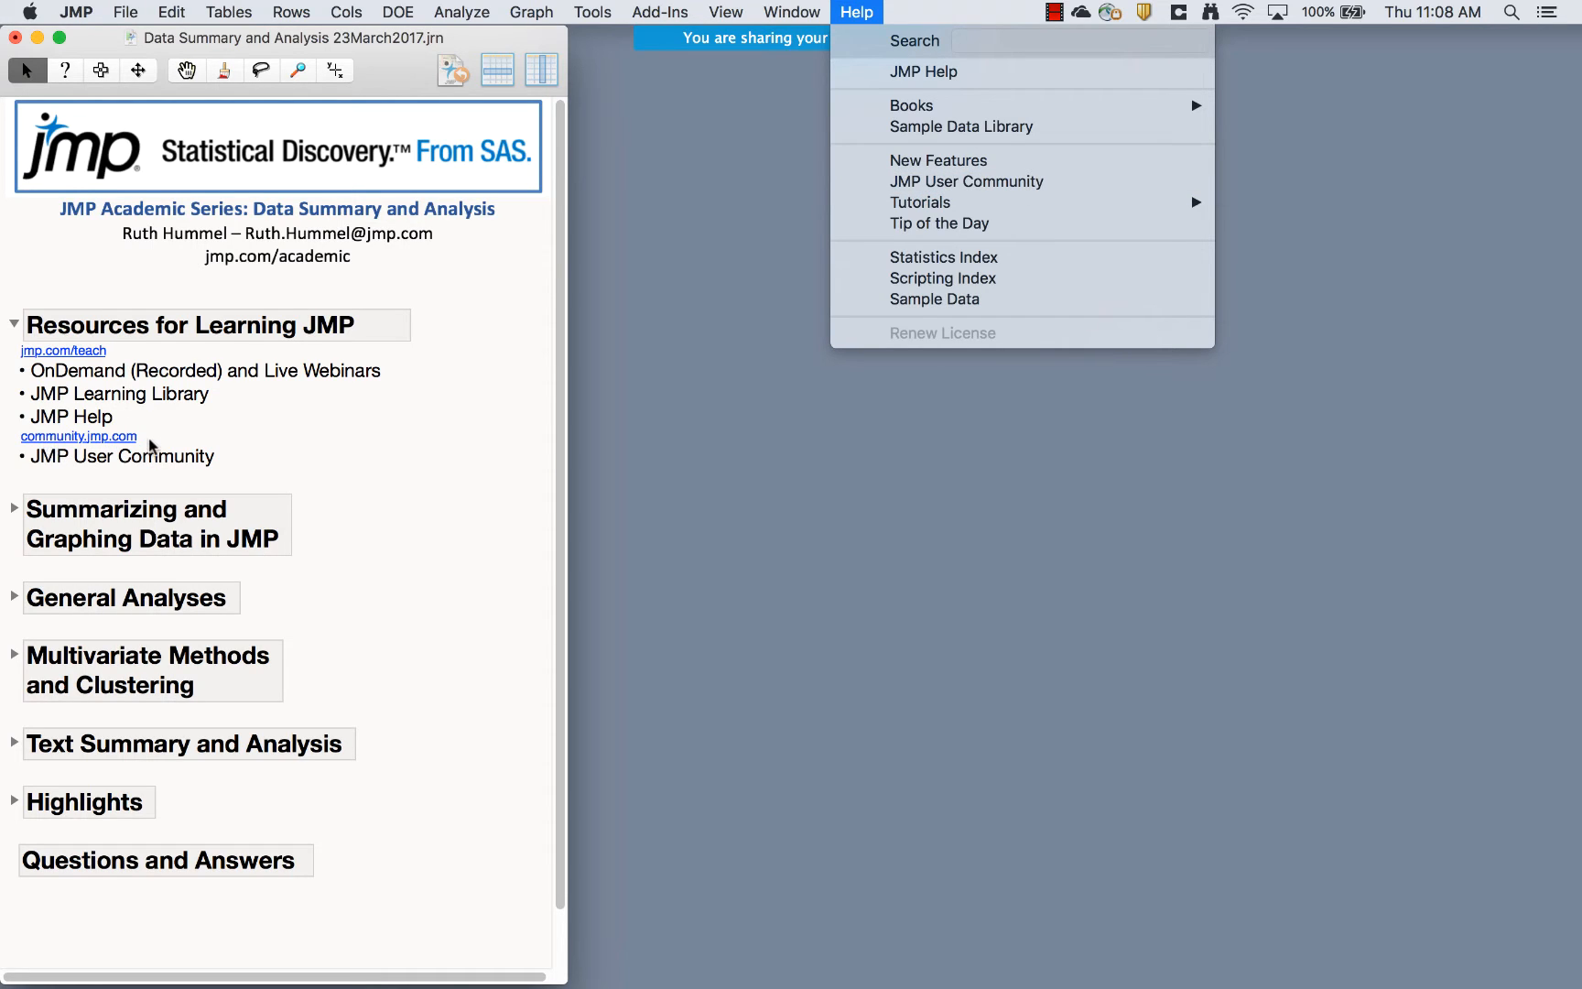
pyautogui.click(147, 437)
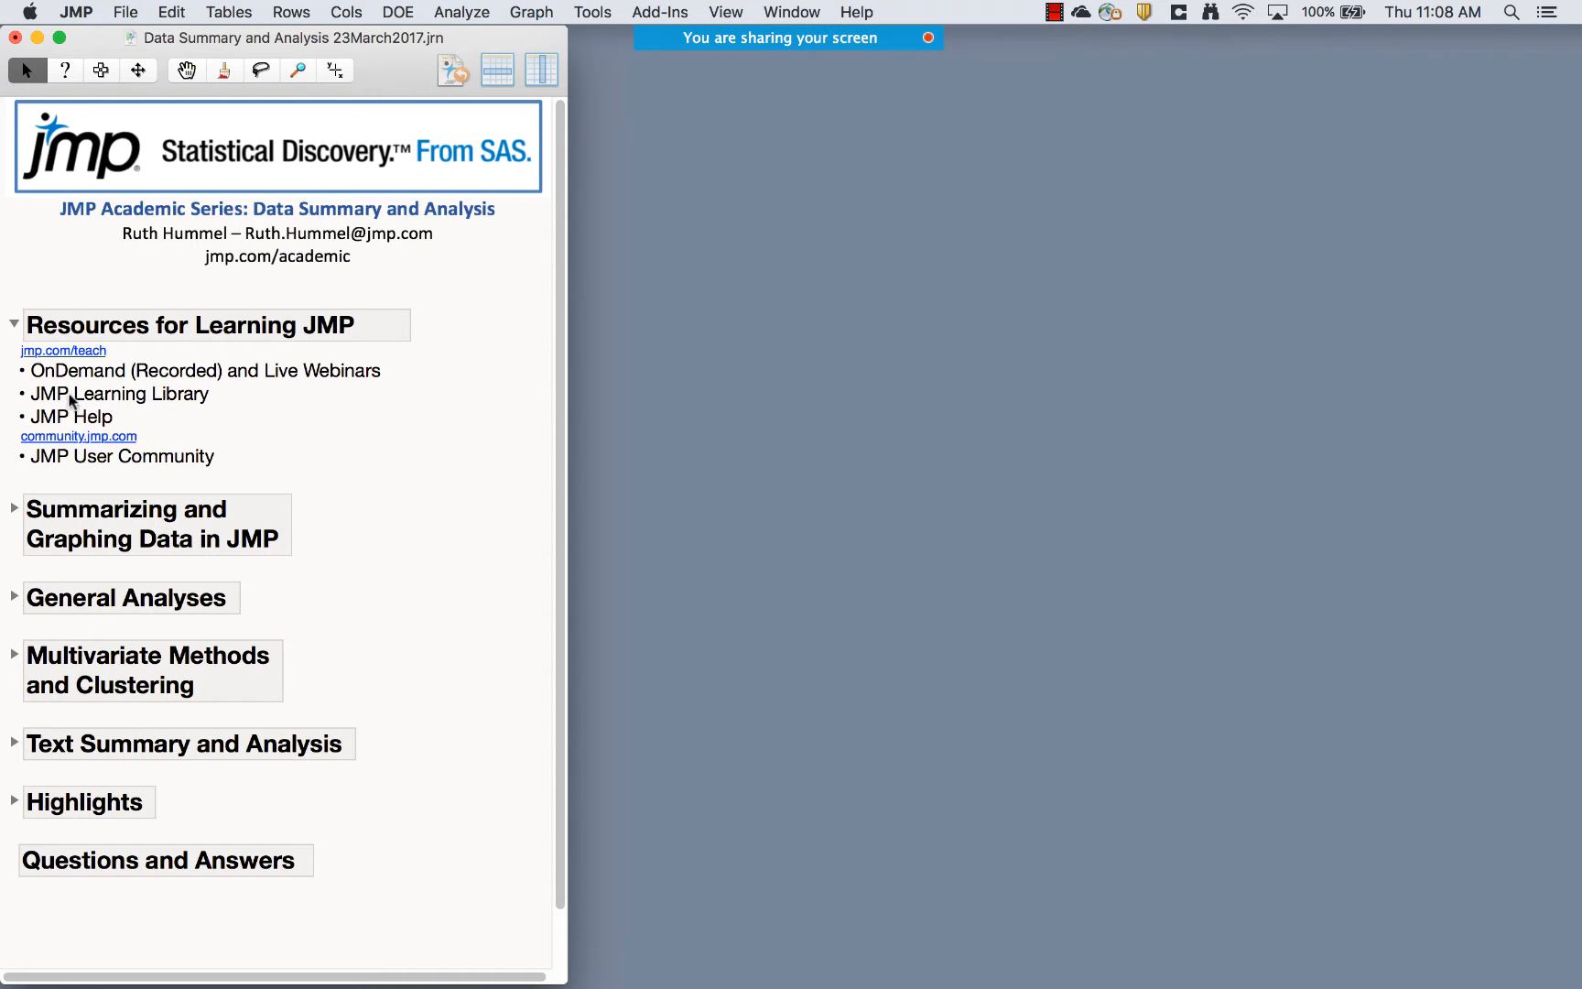
pyautogui.click(158, 458)
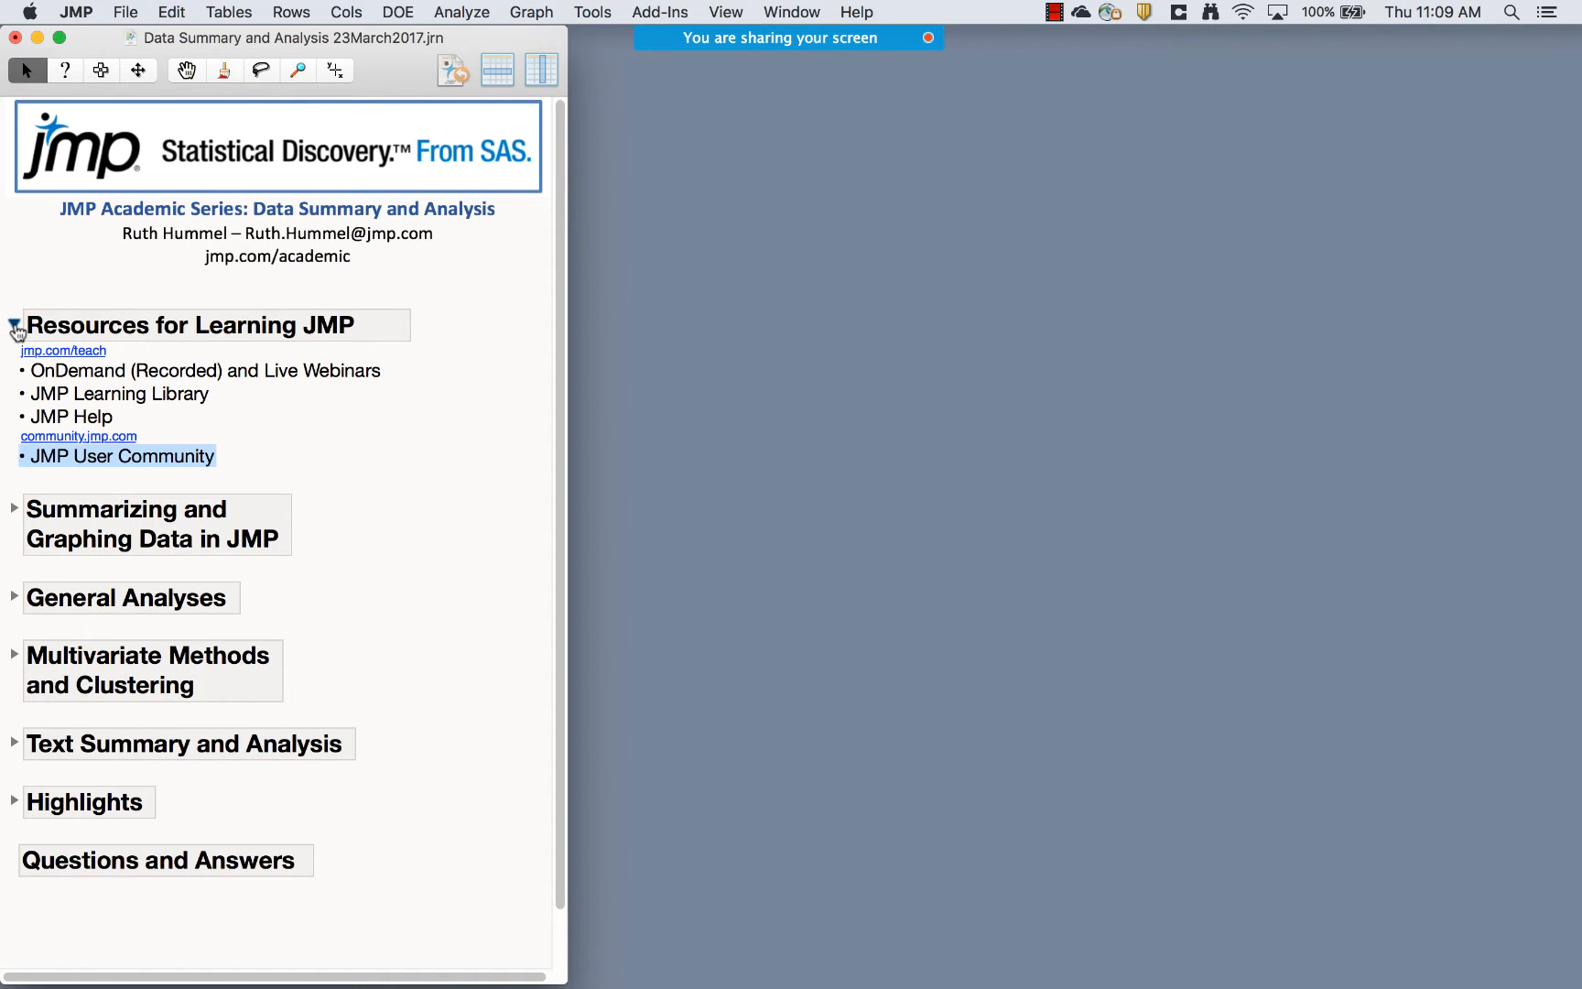
# Open the US Demographics data table from the Summarizing and Graphing Data in JMP section and reposition its window for full view
pyautogui.click(11, 327)
pyautogui.click(15, 385)
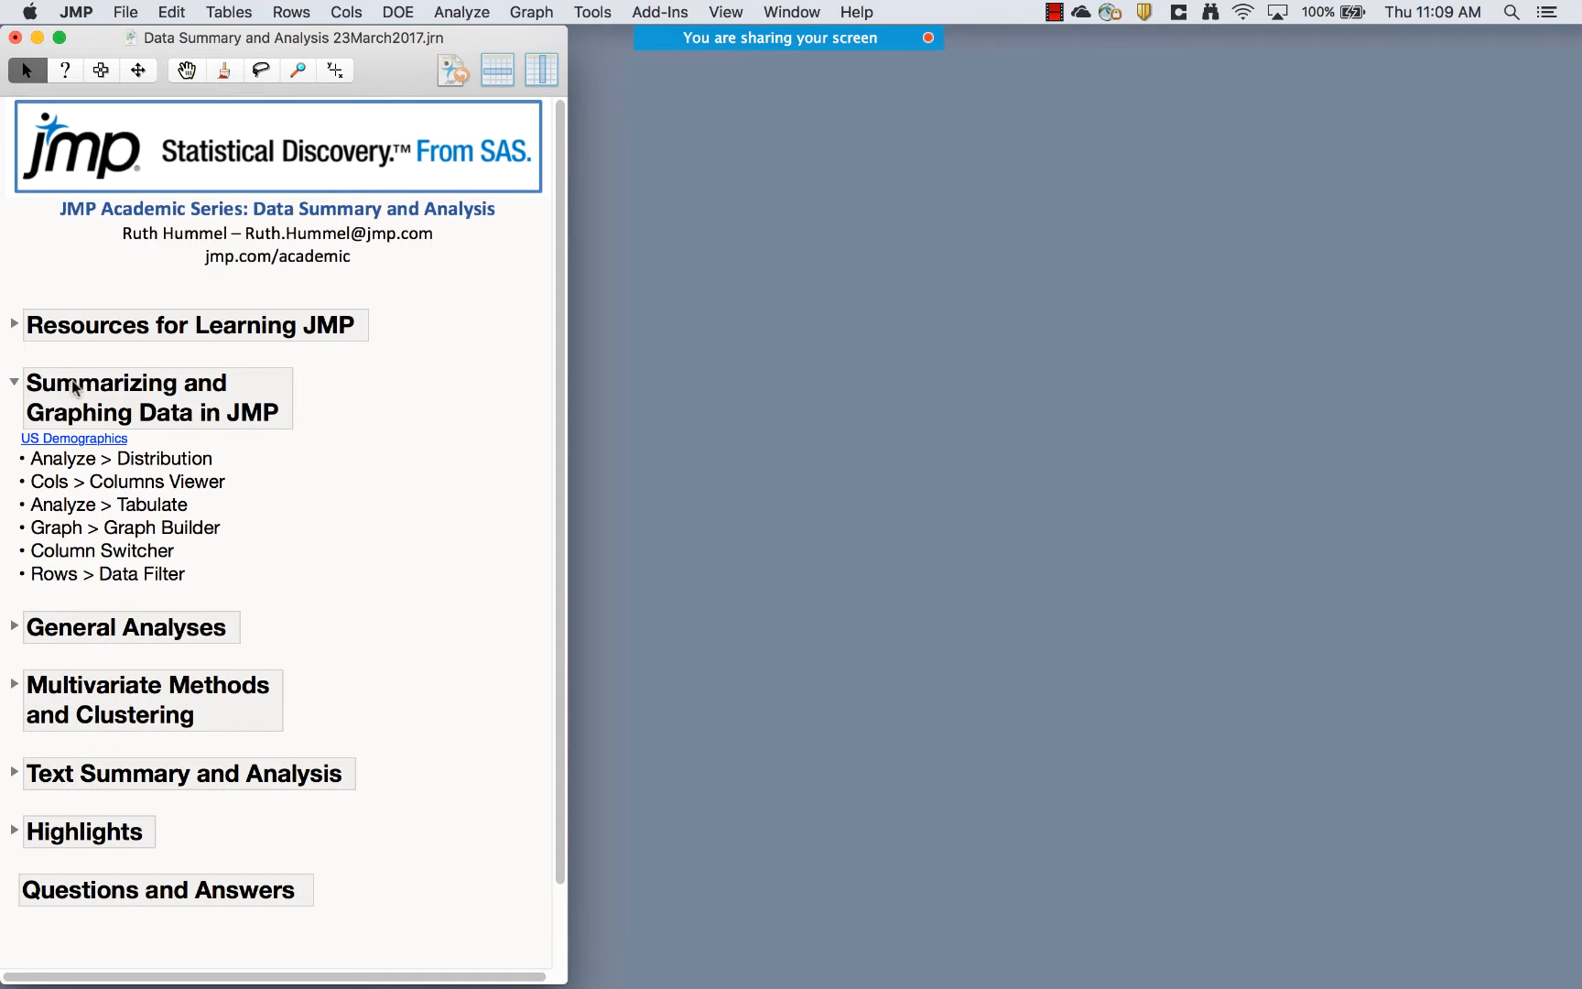
pyautogui.click(81, 441)
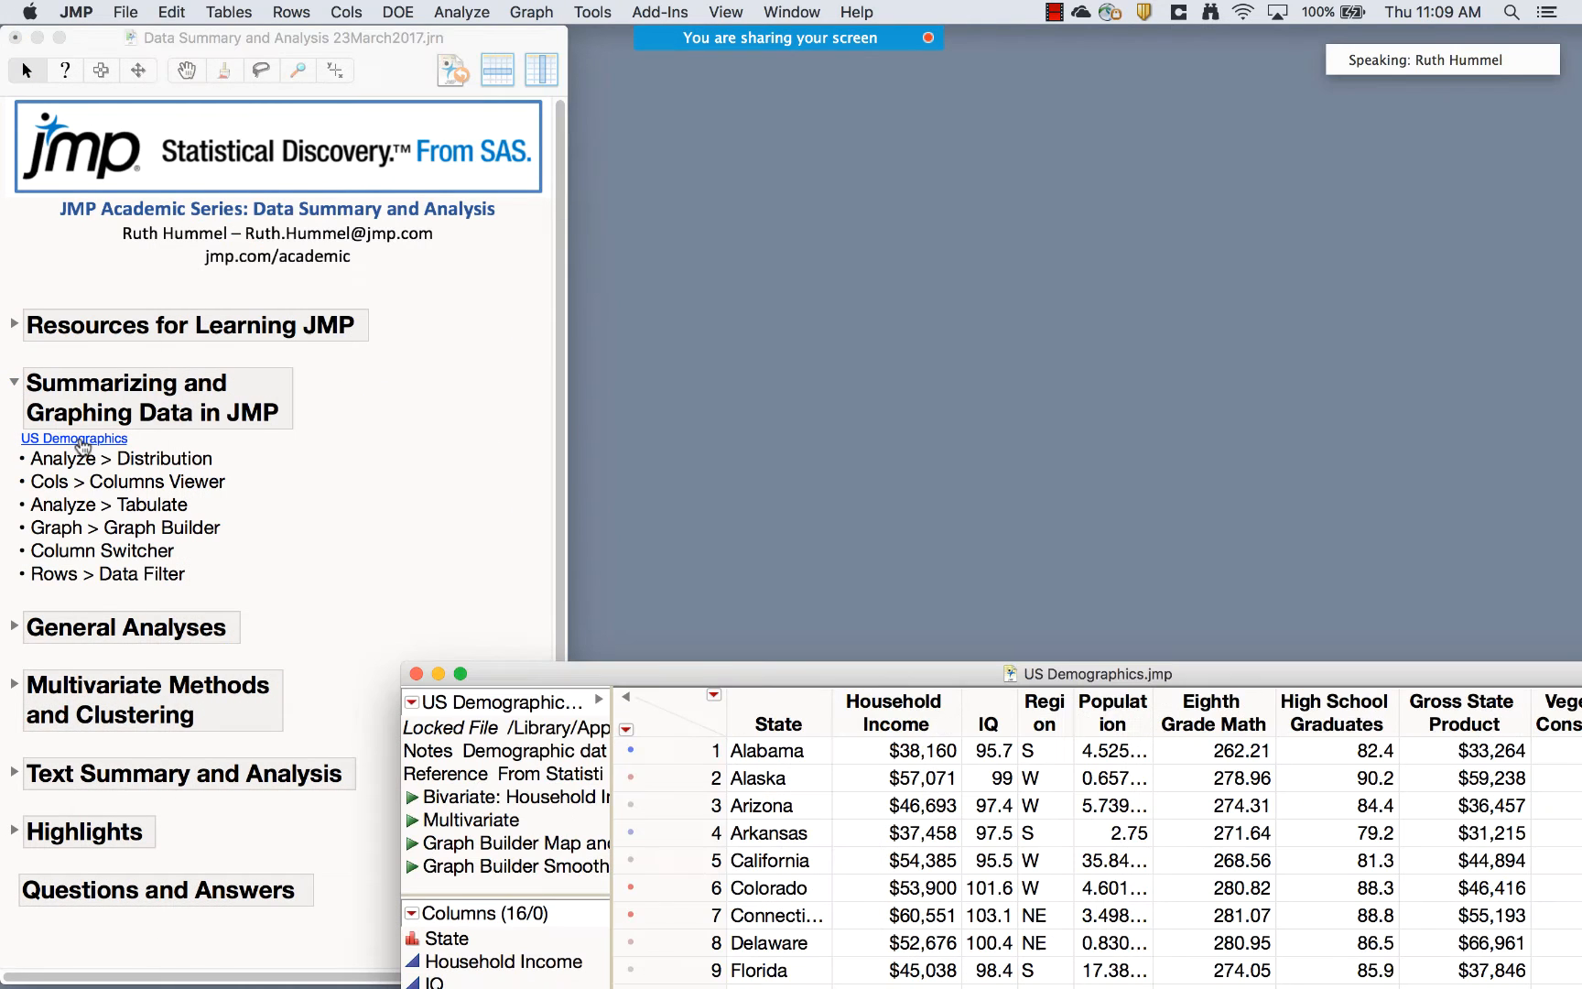
pyautogui.moveTo(654, 688); pyautogui.dragTo(437, 78)
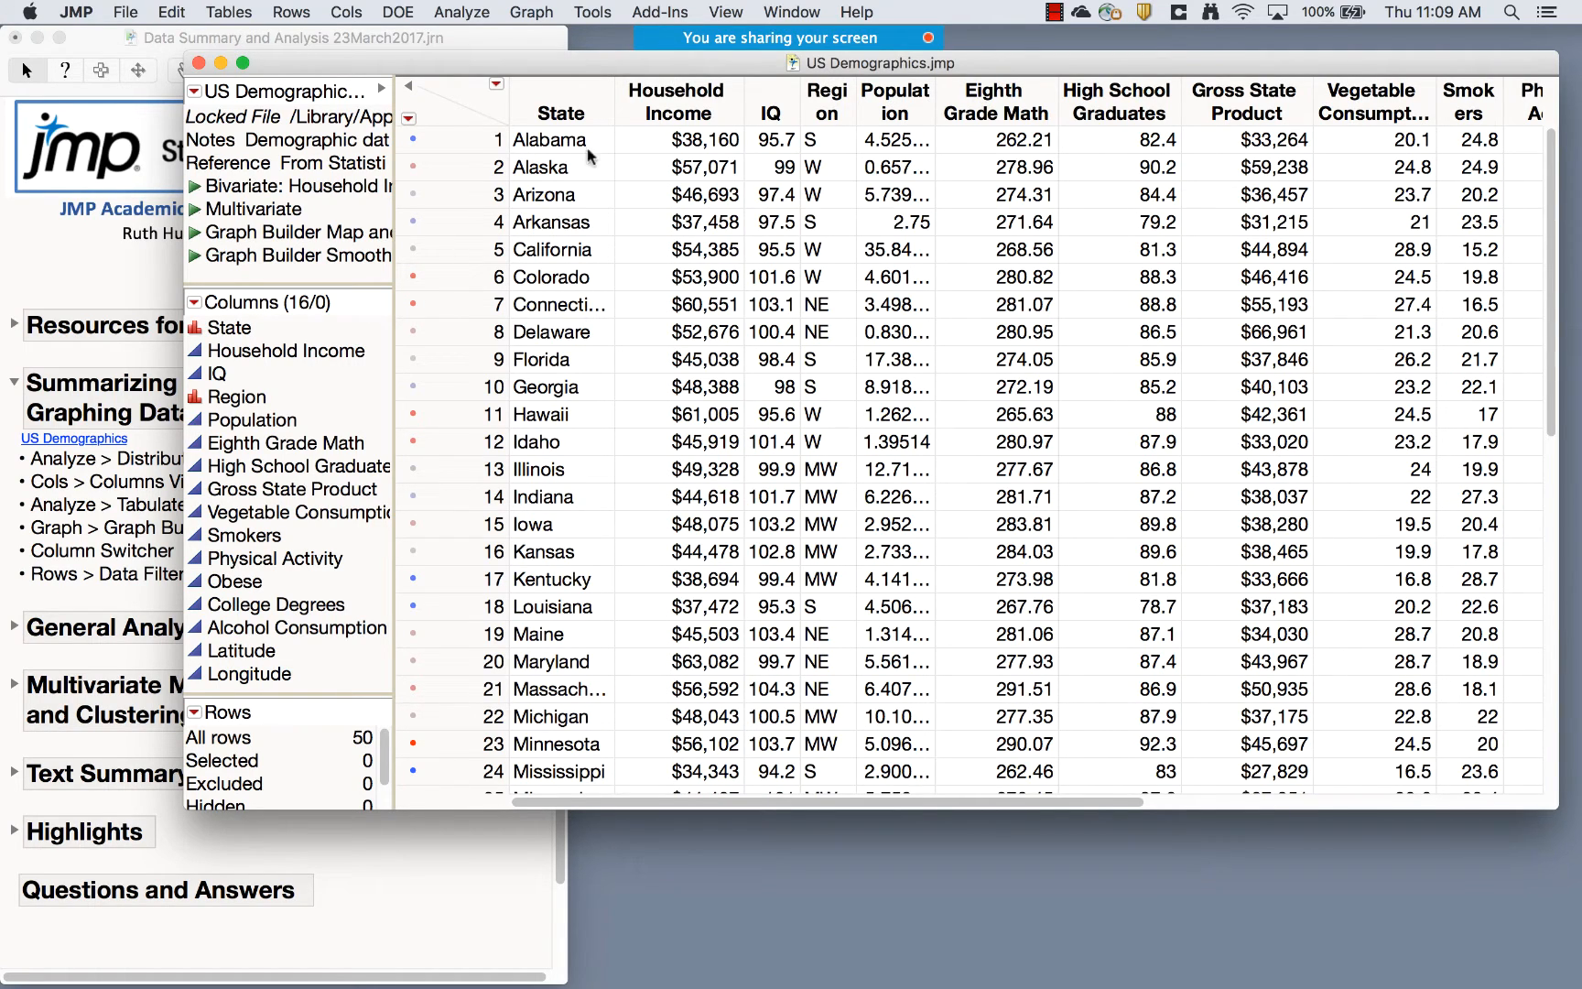
# Examine the rows of the US Demographics table and the Household Income column's data type, modeling type, format and notes
pyautogui.click(560, 142)
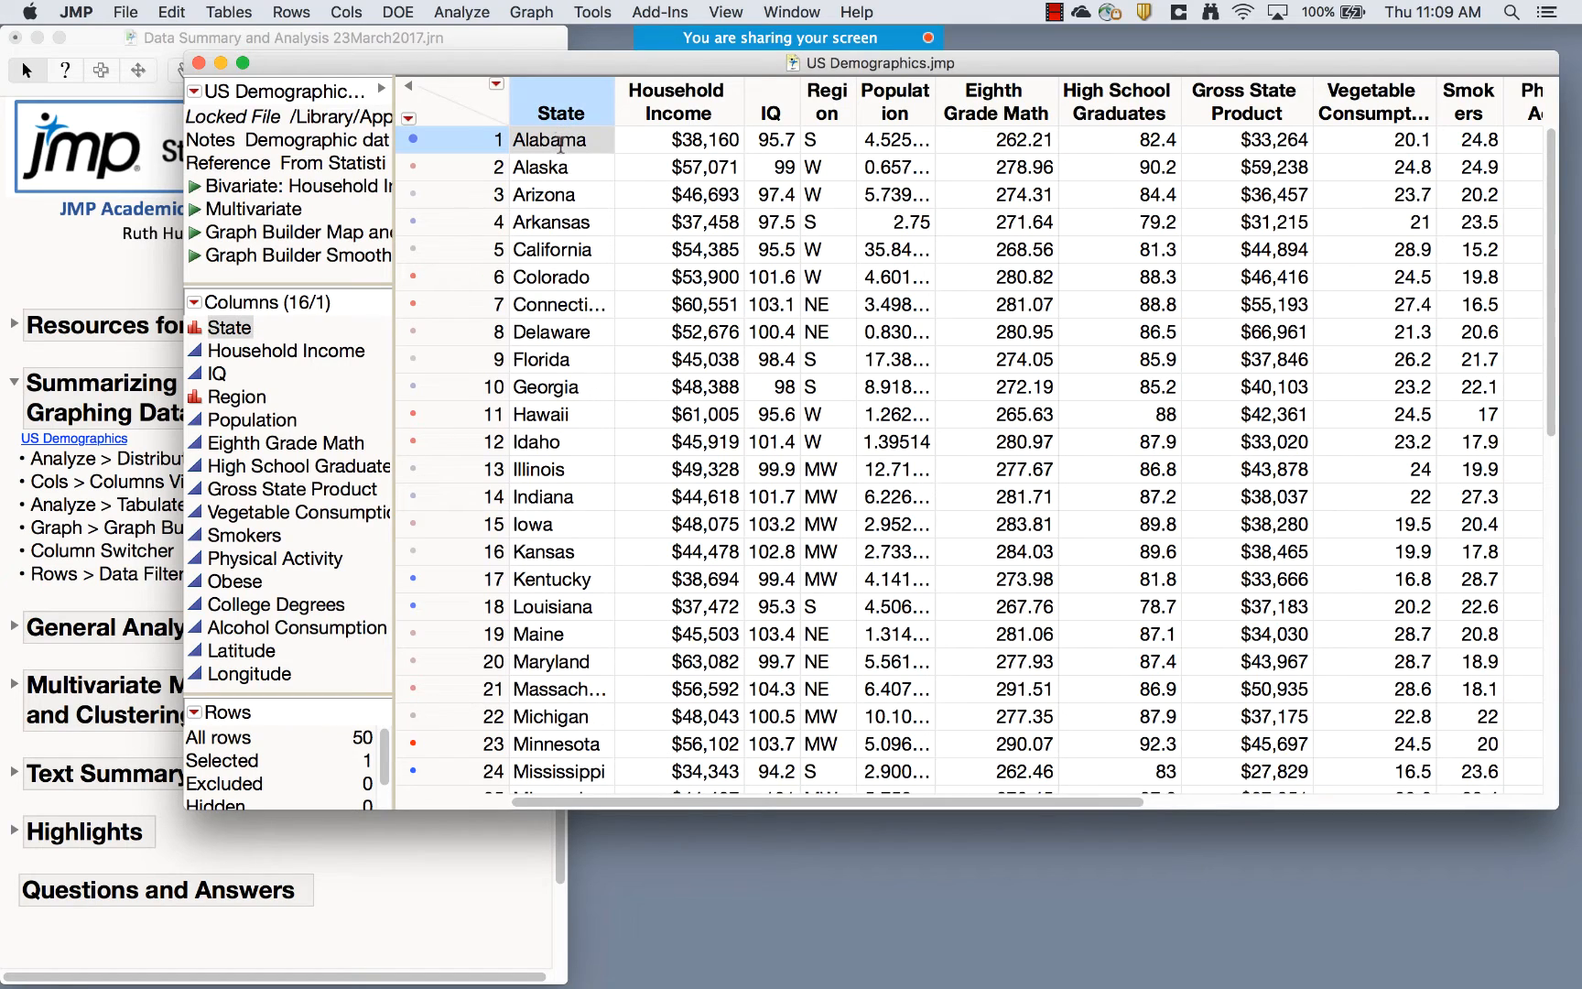
pyautogui.click(355, 740)
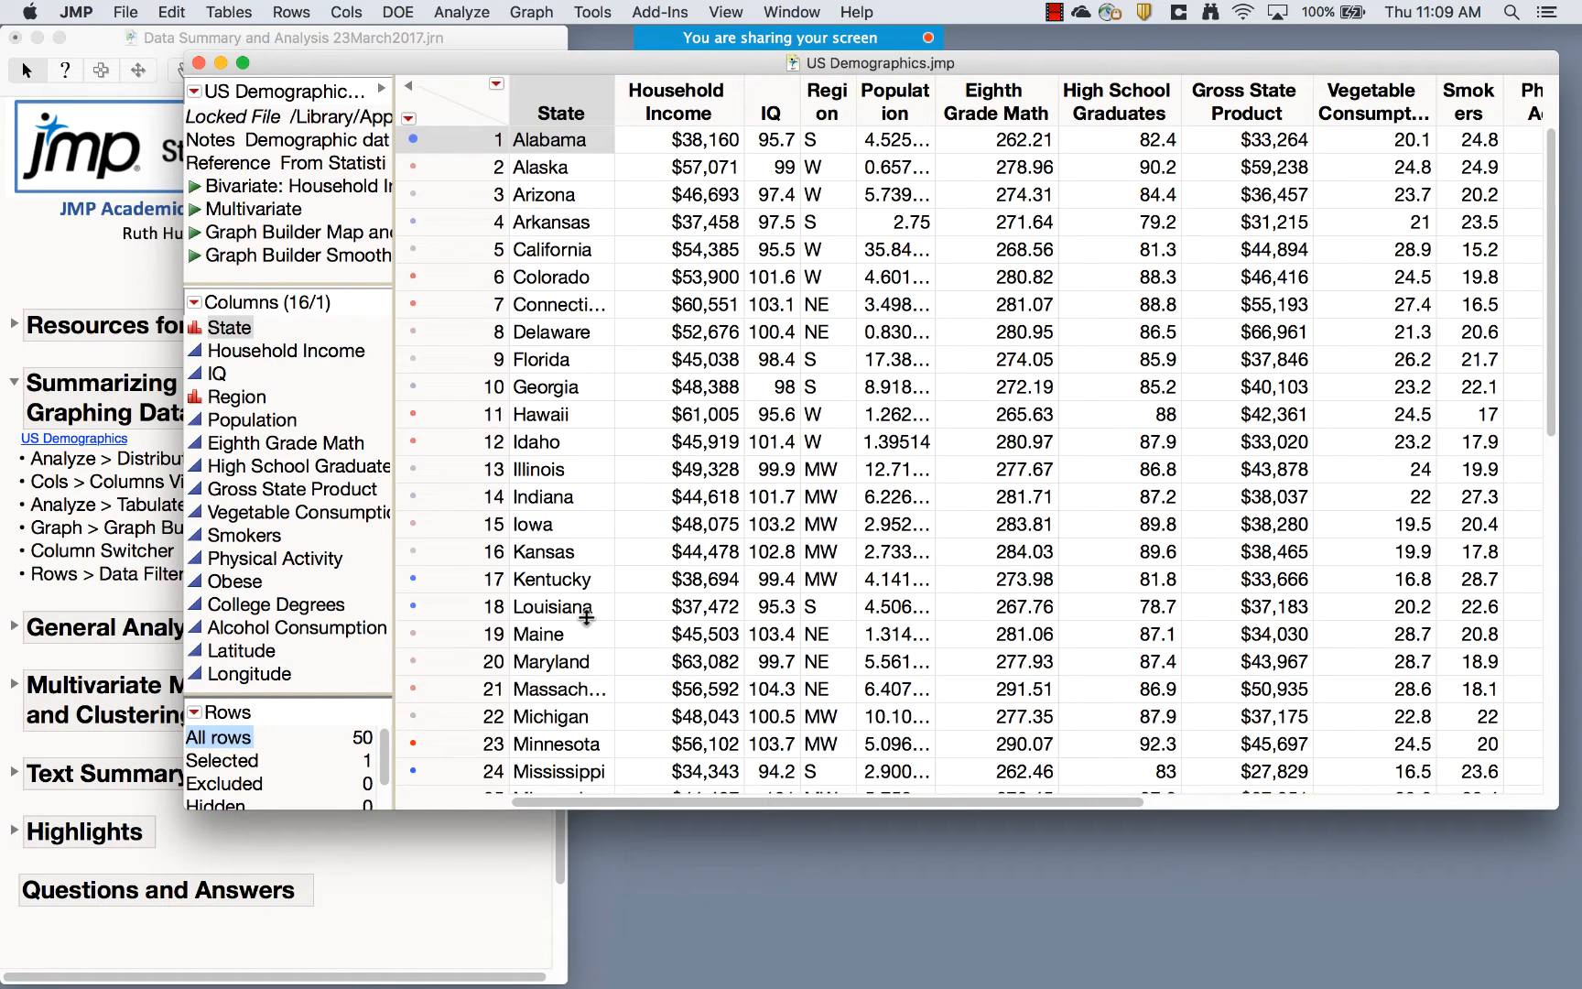
pyautogui.click(685, 107)
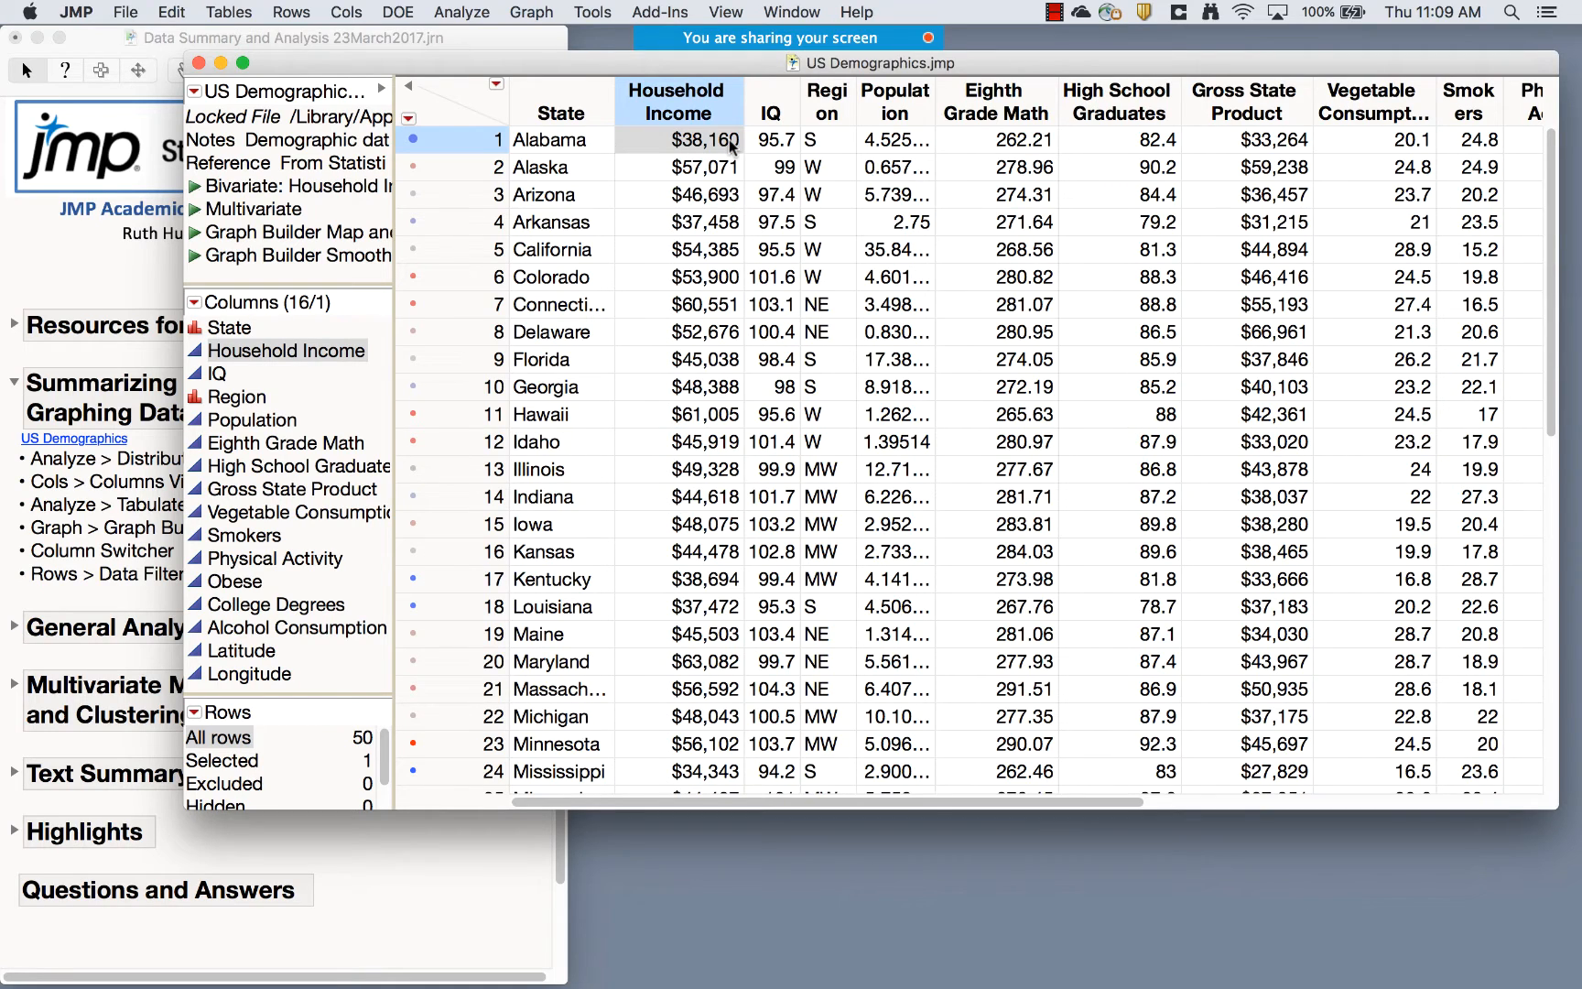
pyautogui.doubleClick(692, 101)
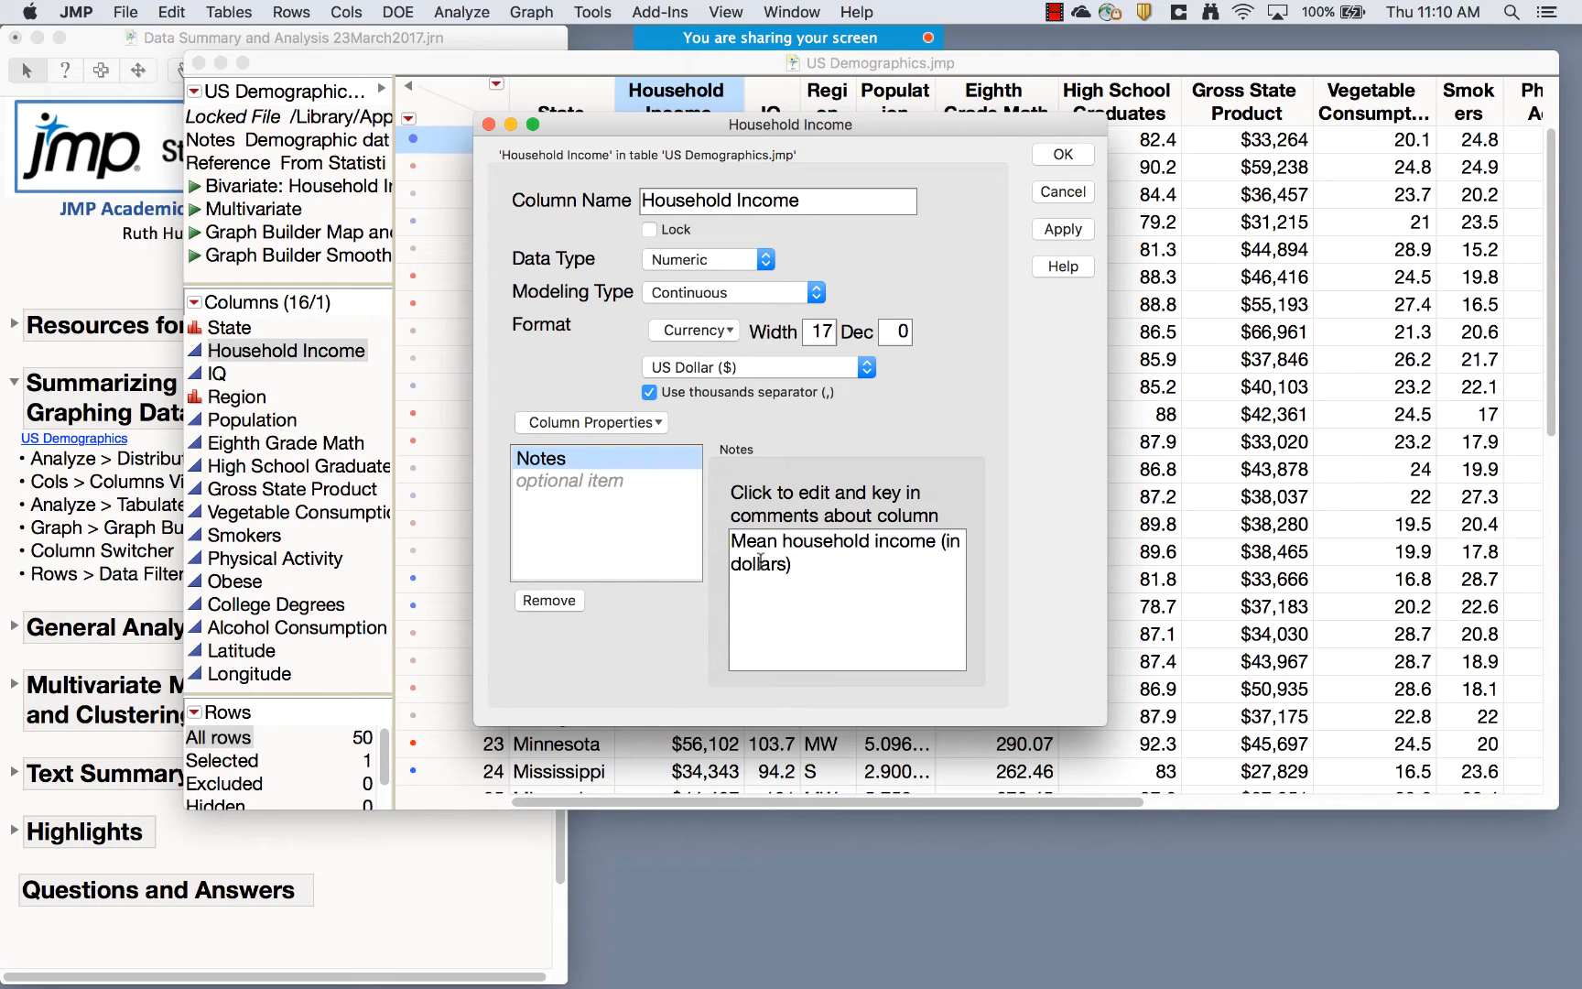
pyautogui.click(1068, 192)
# Add a Value Ordering property to the Household Income column and apply it
pyautogui.click(483, 13)
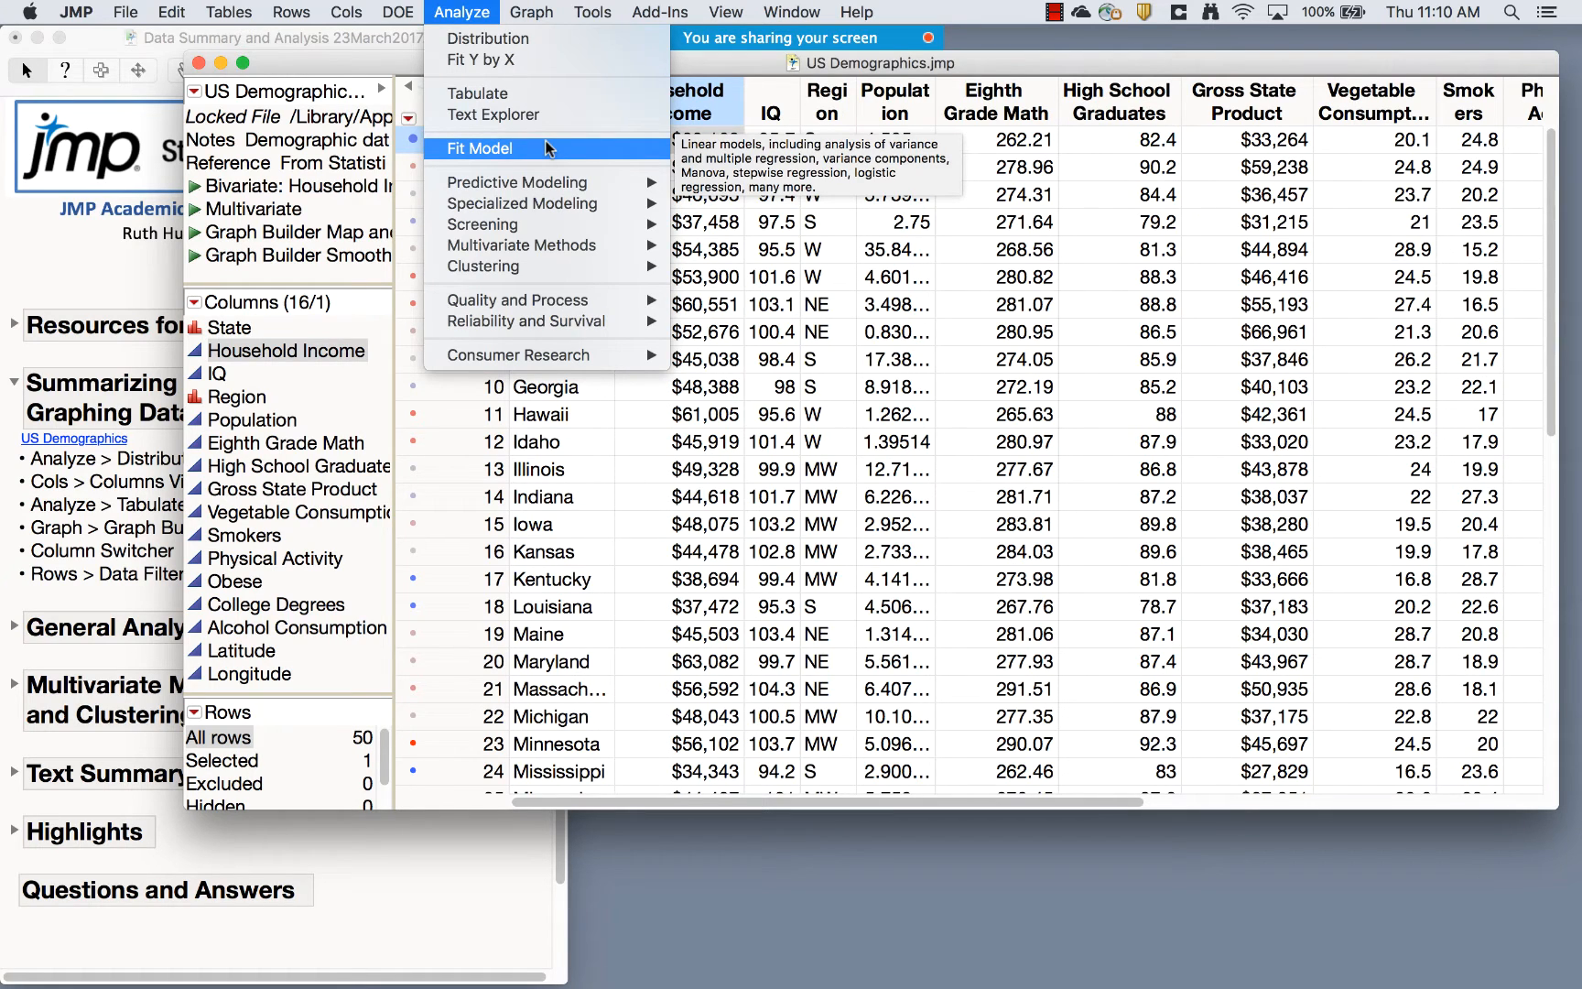
pyautogui.click(706, 103)
pyautogui.doubleClick(706, 103)
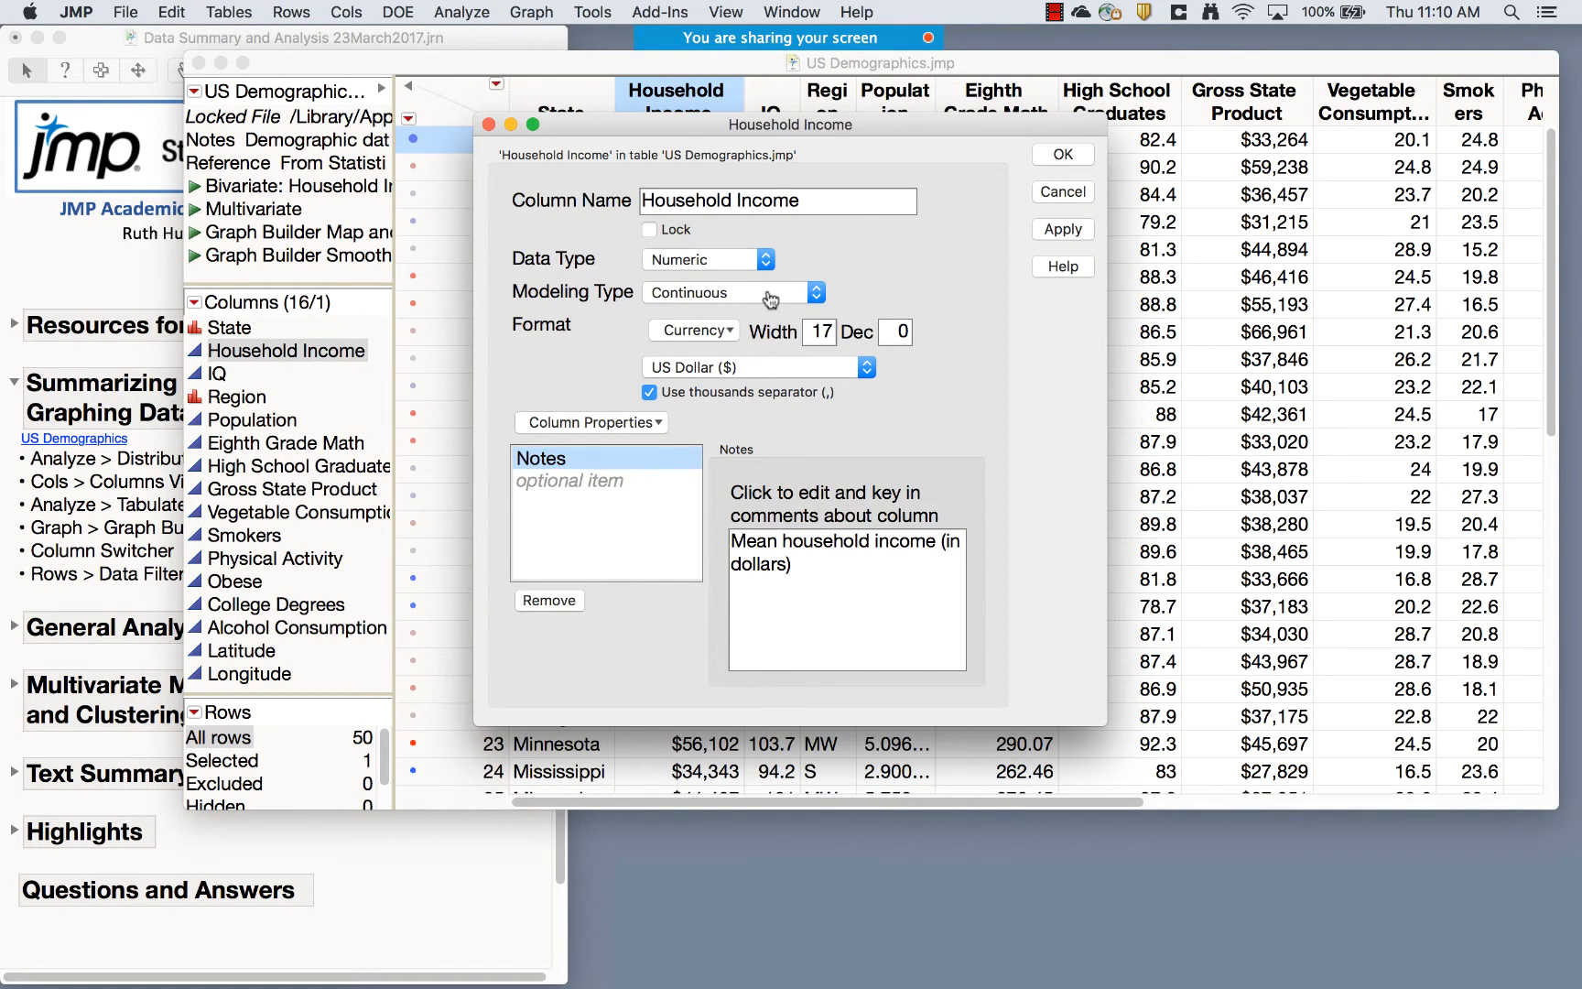
pyautogui.click(610, 423)
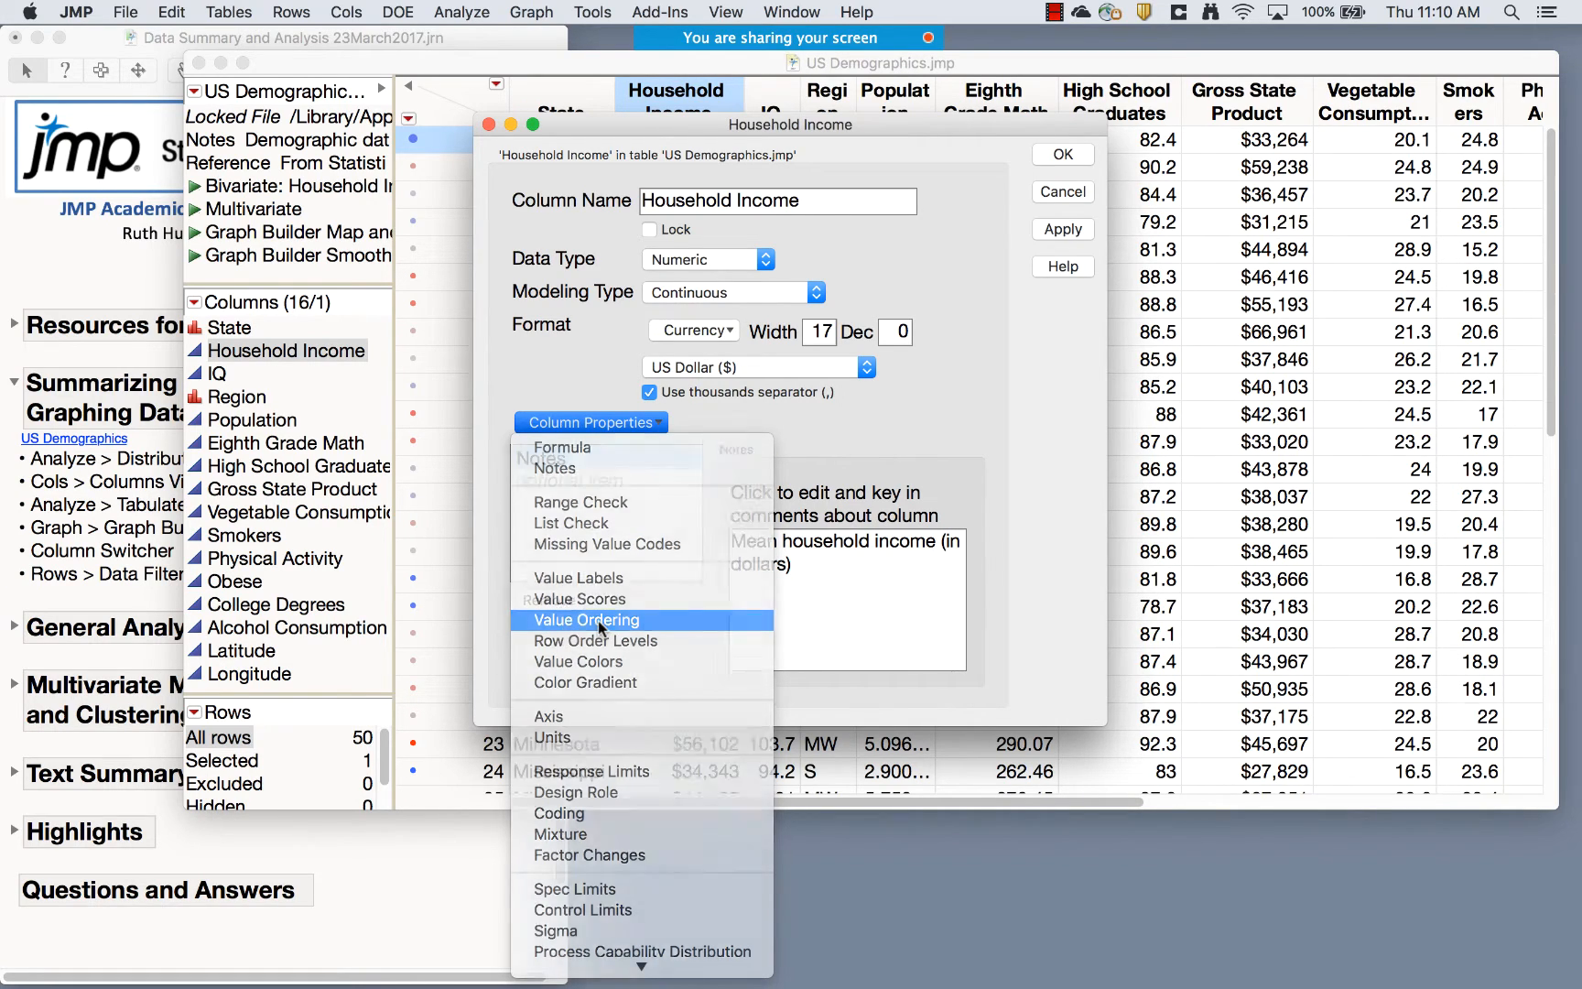
pyautogui.click(598, 619)
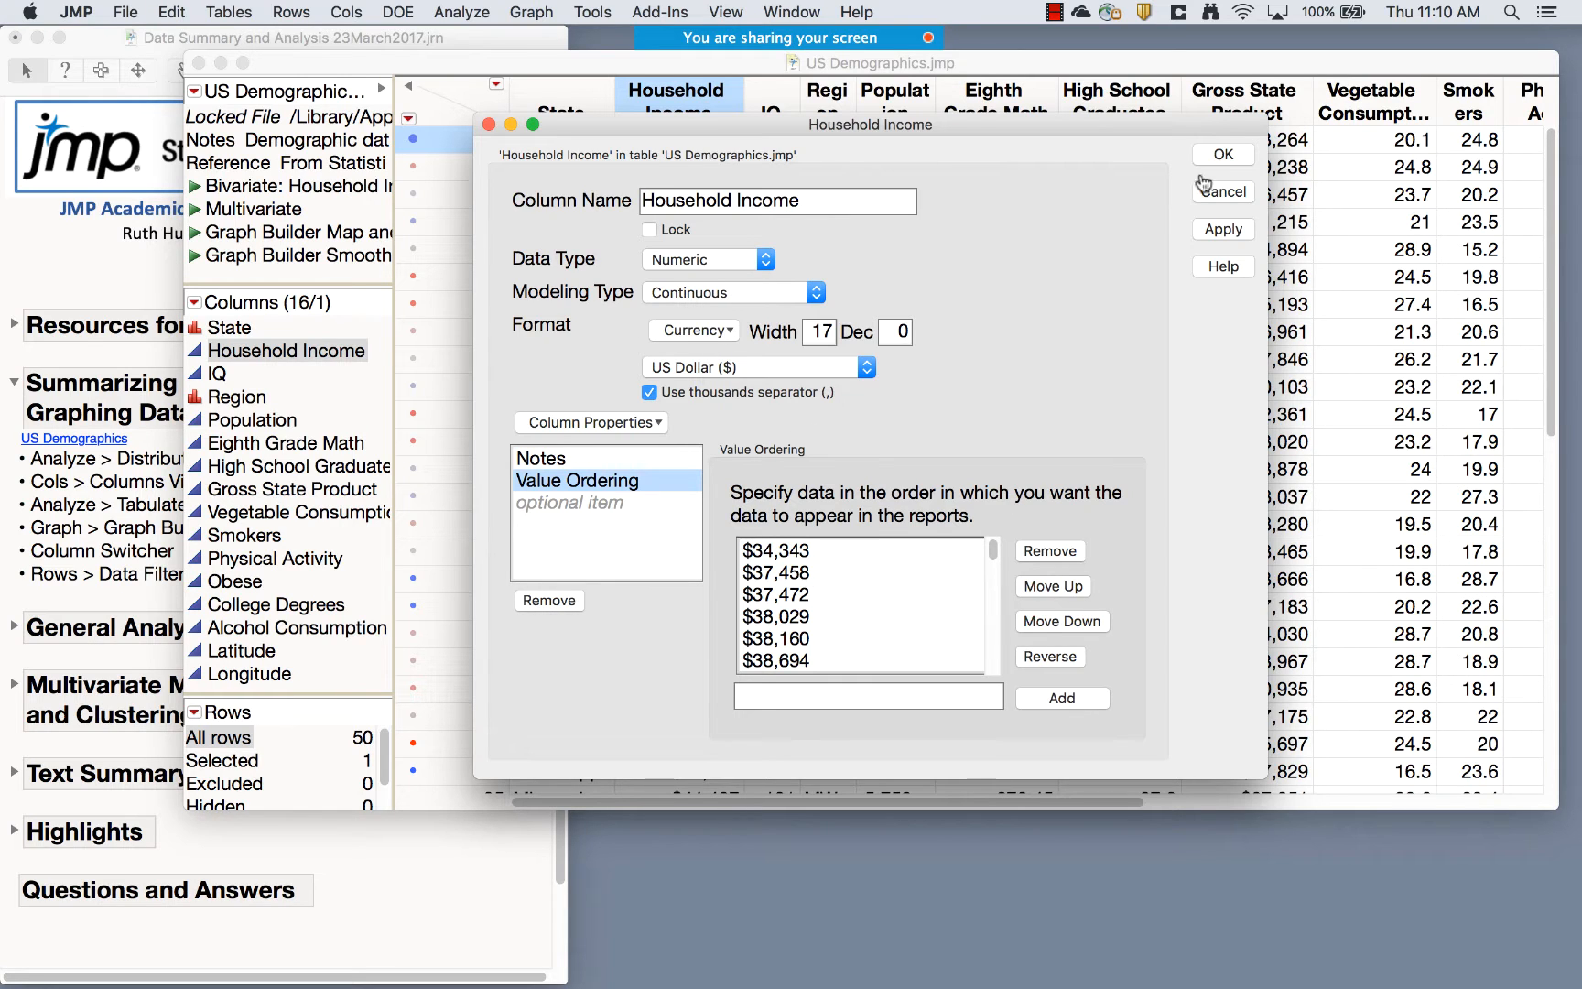
pyautogui.click(1226, 160)
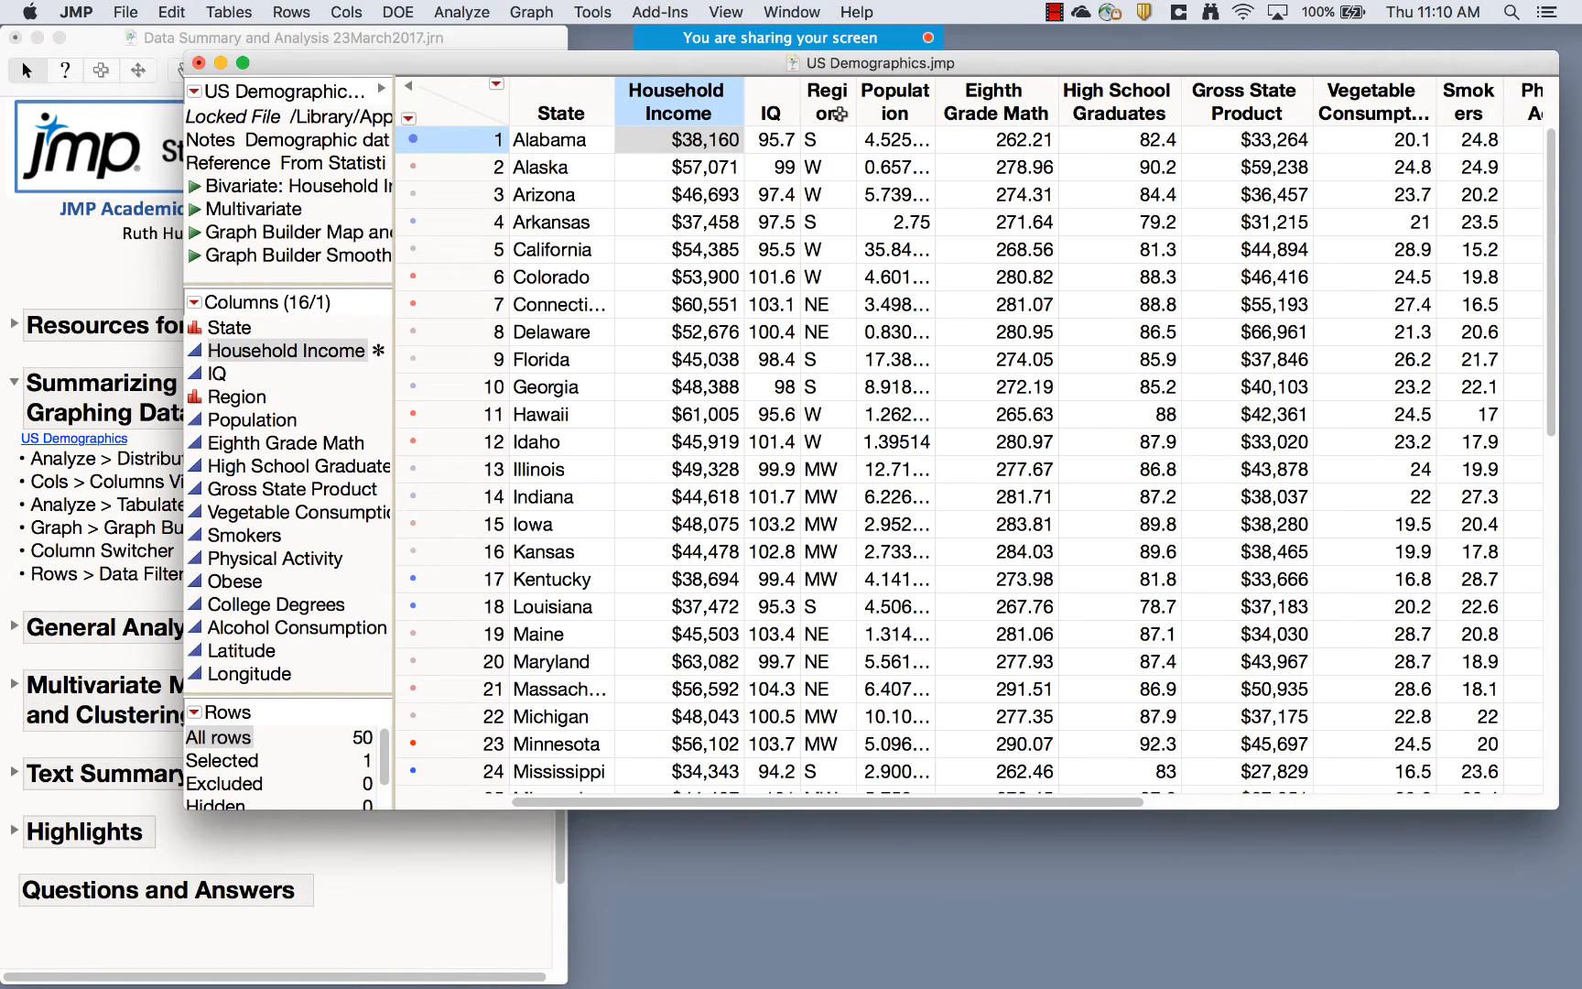
# Add a Value Ordering property to the Region column, look through its MW, NE, S and W levels, and accept it
pyautogui.doubleClick(833, 112)
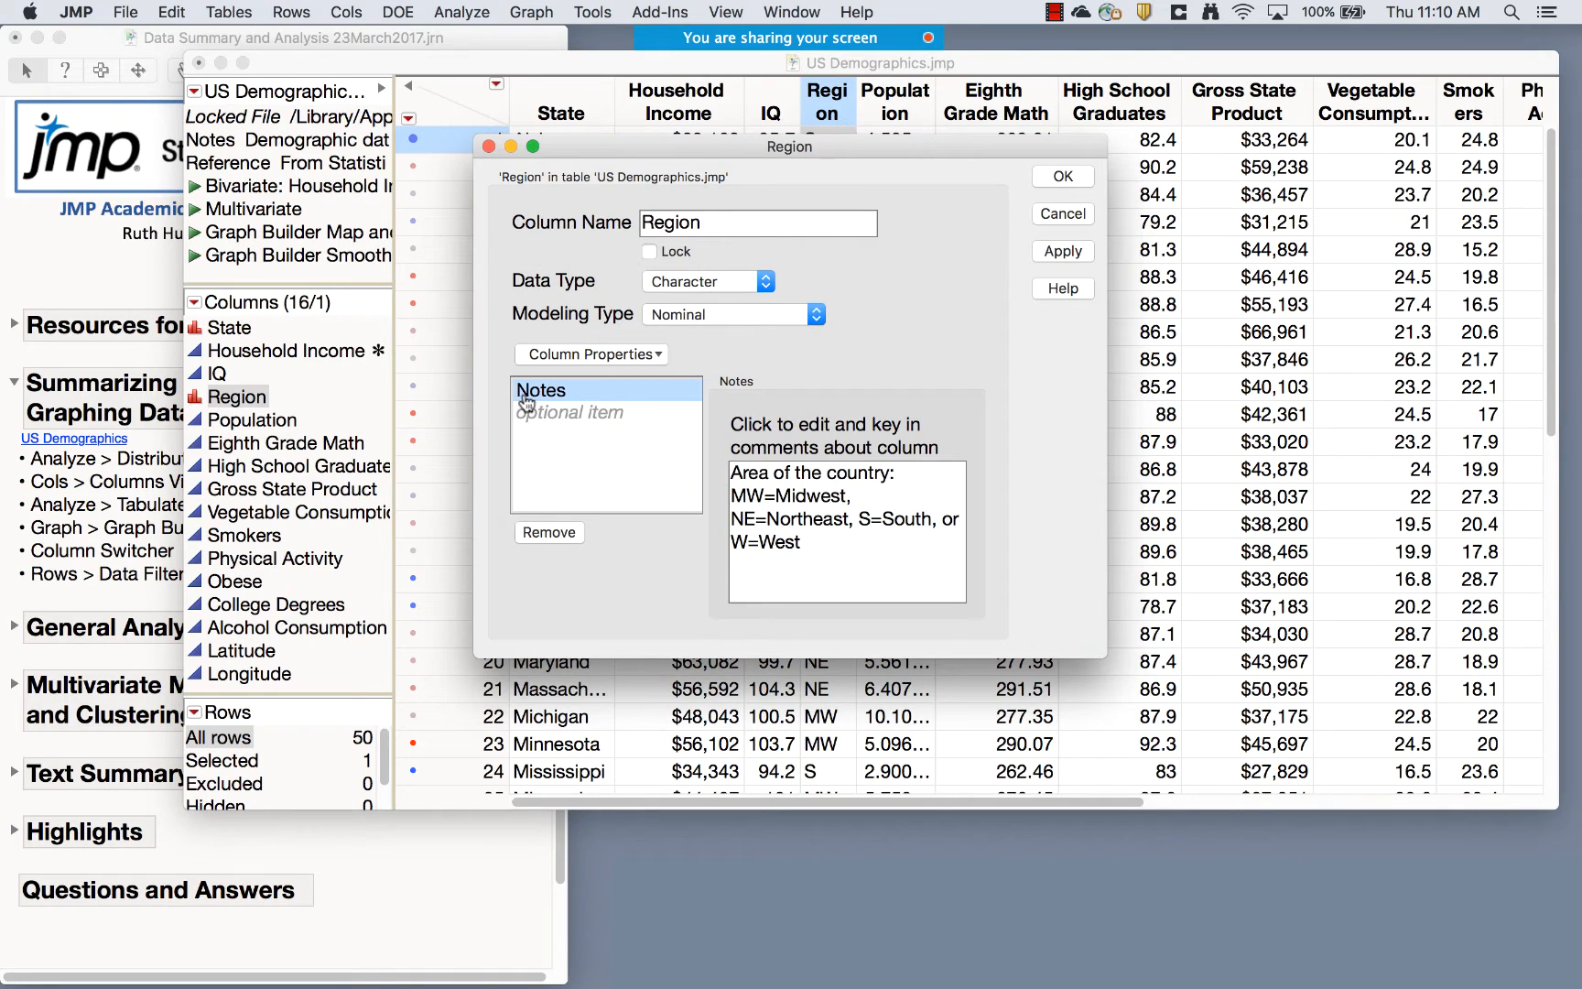
pyautogui.click(571, 357)
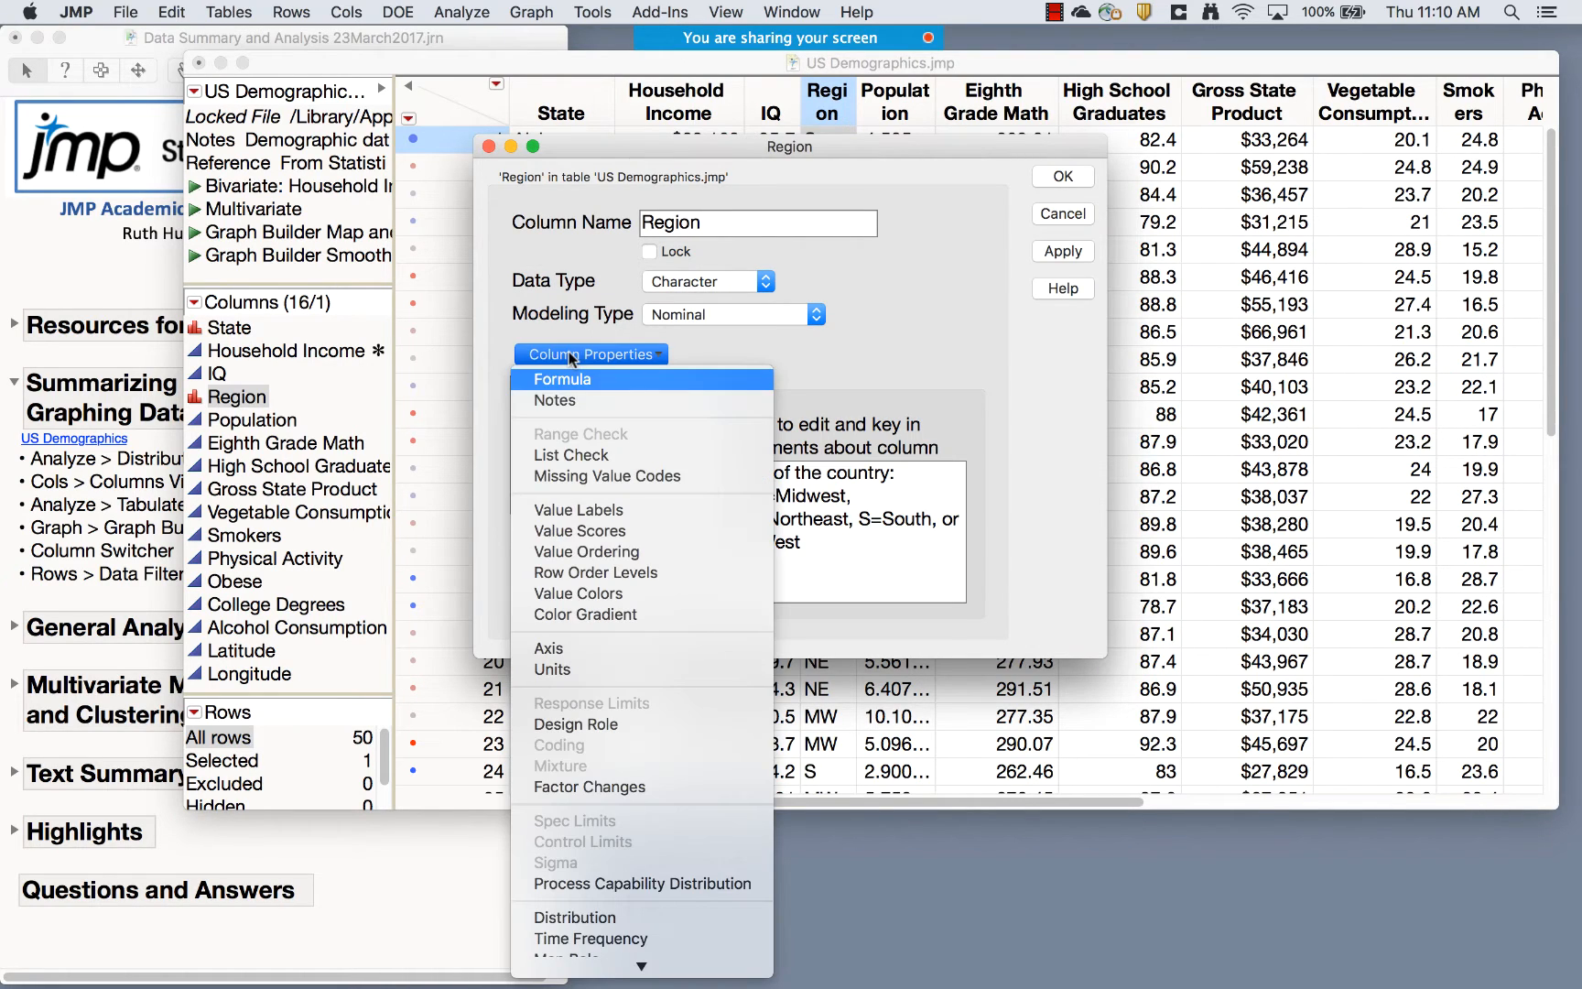
pyautogui.click(593, 549)
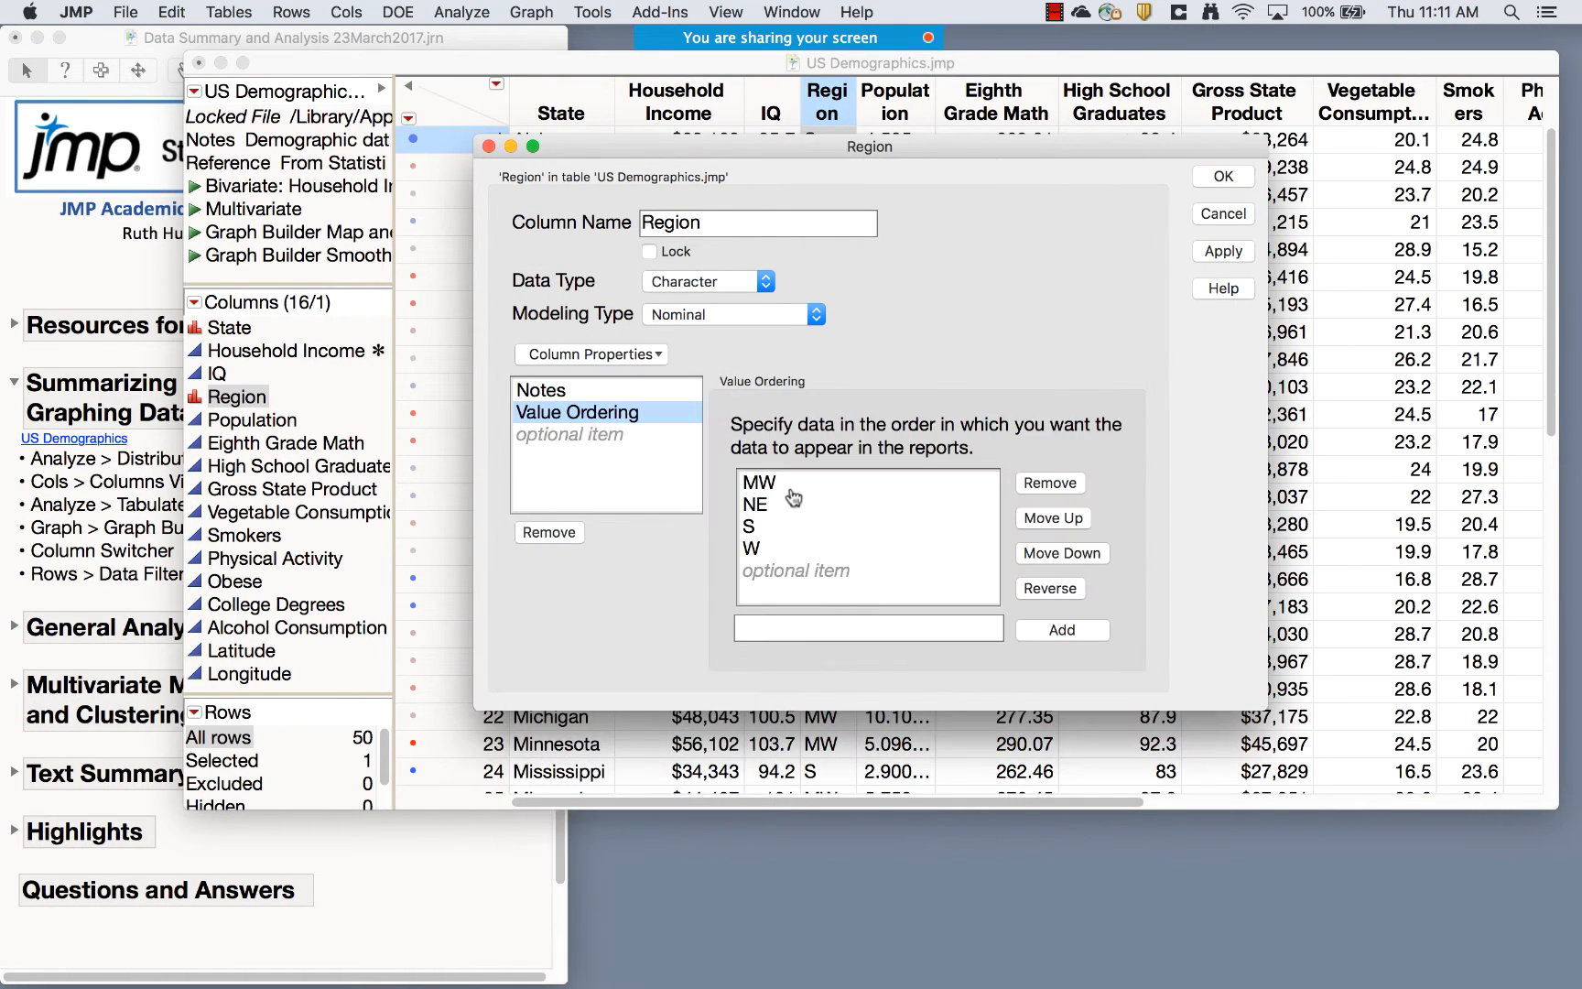
pyautogui.click(786, 490)
pyautogui.click(760, 505)
pyautogui.click(761, 527)
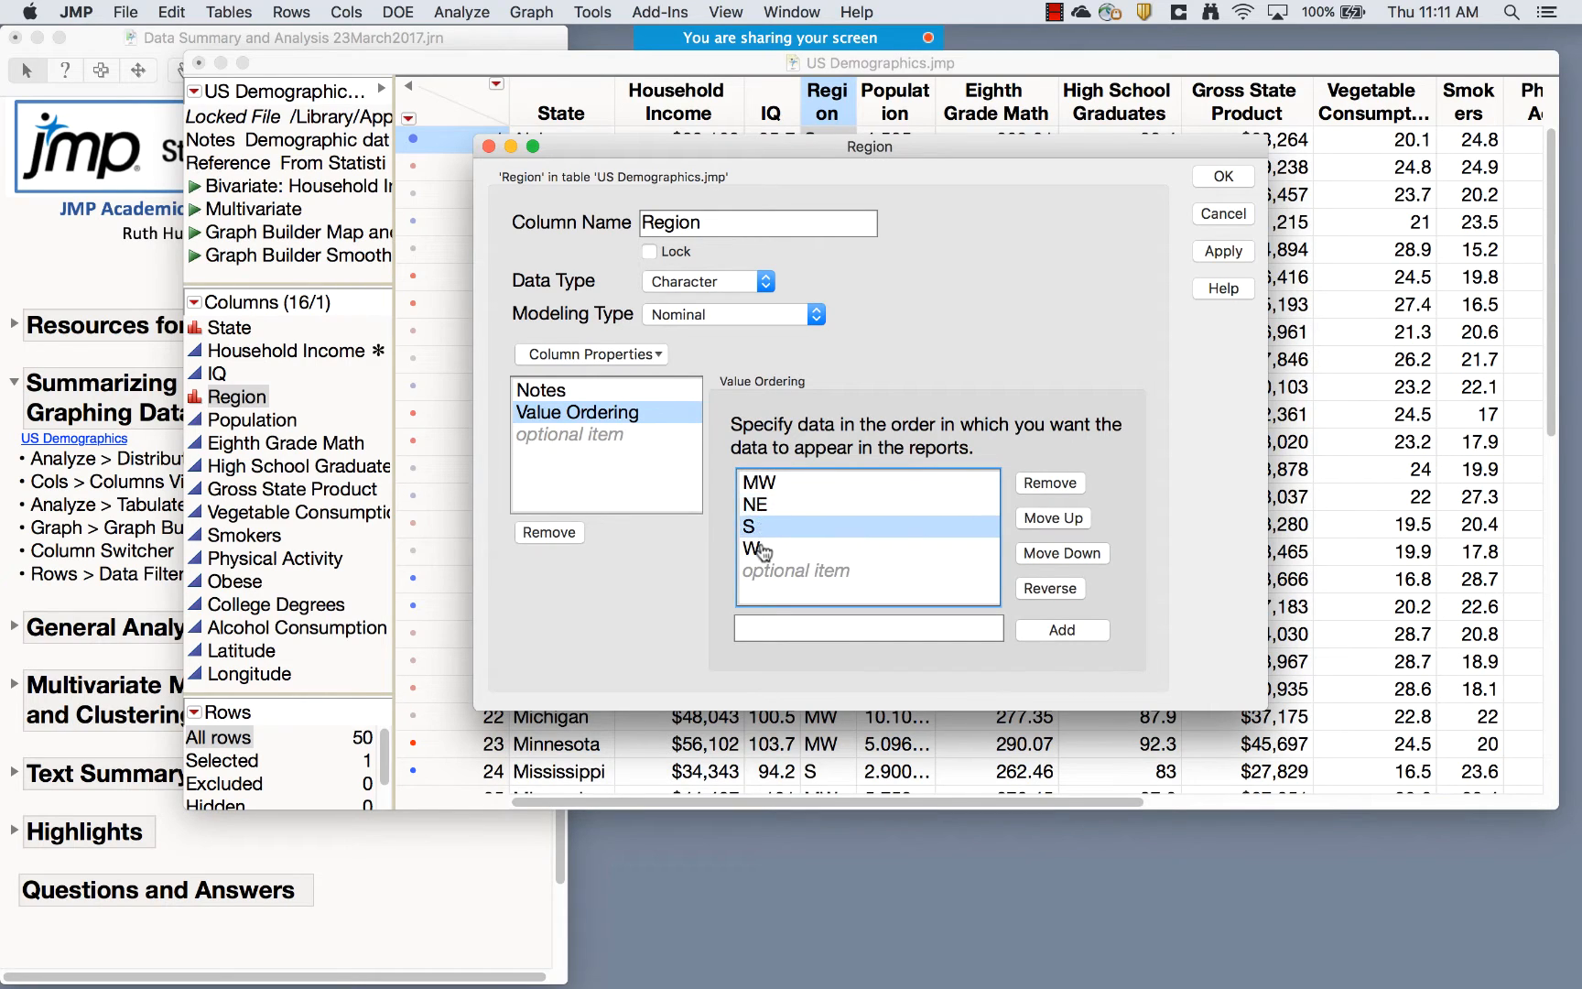
pyautogui.click(762, 550)
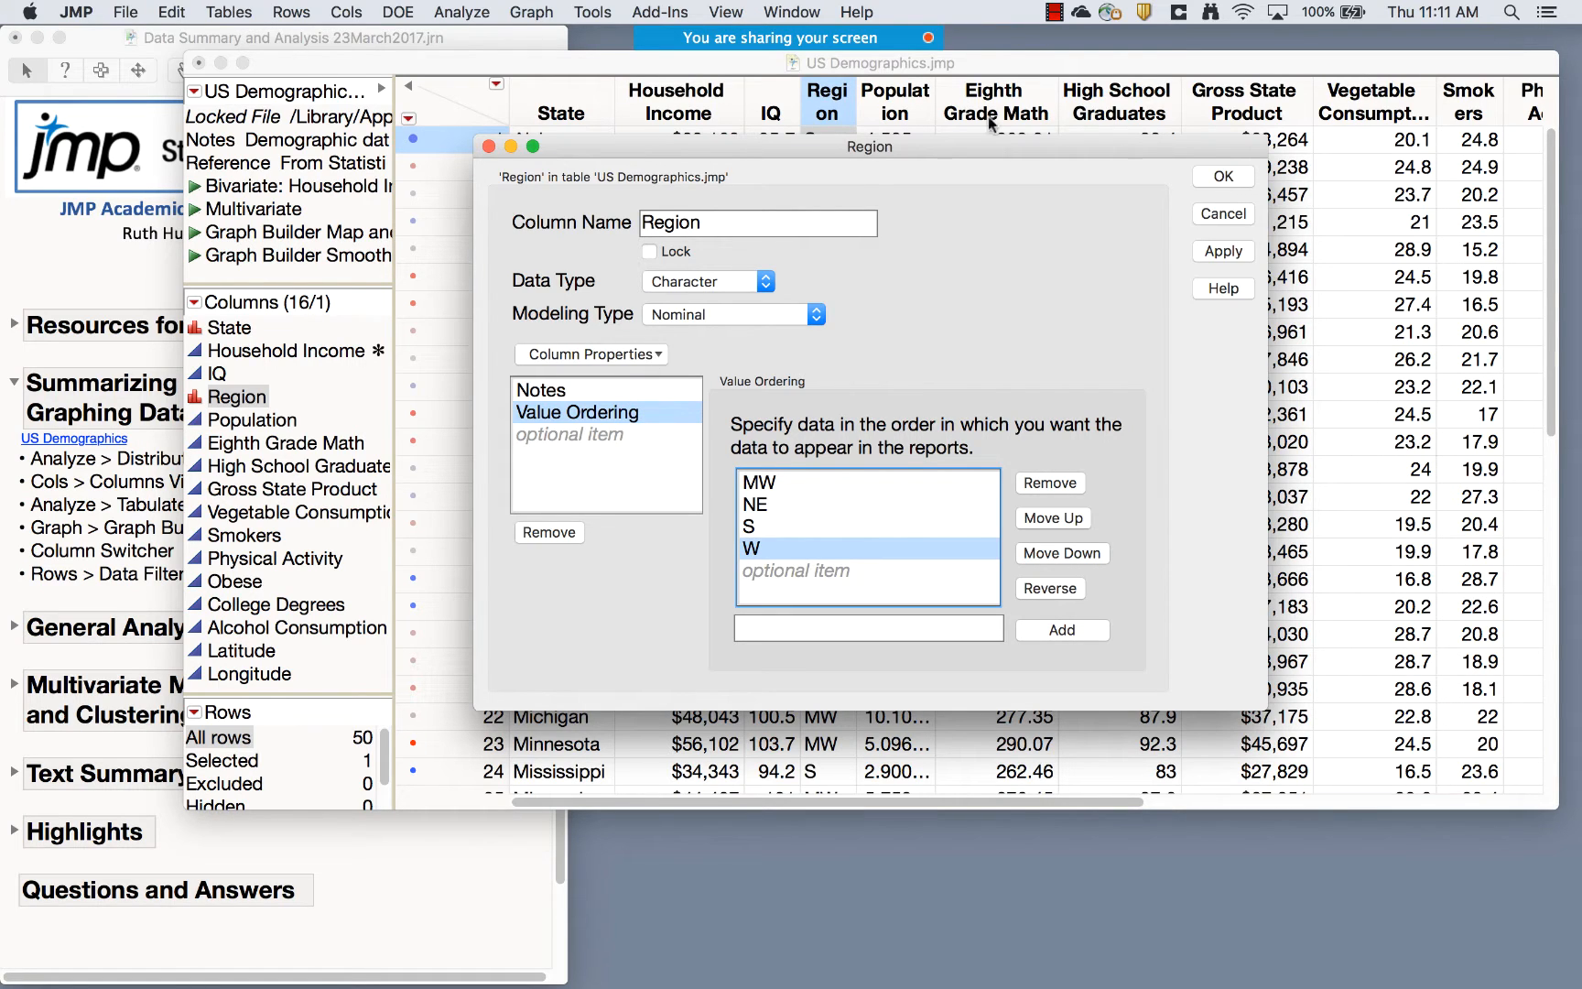
pyautogui.click(1227, 179)
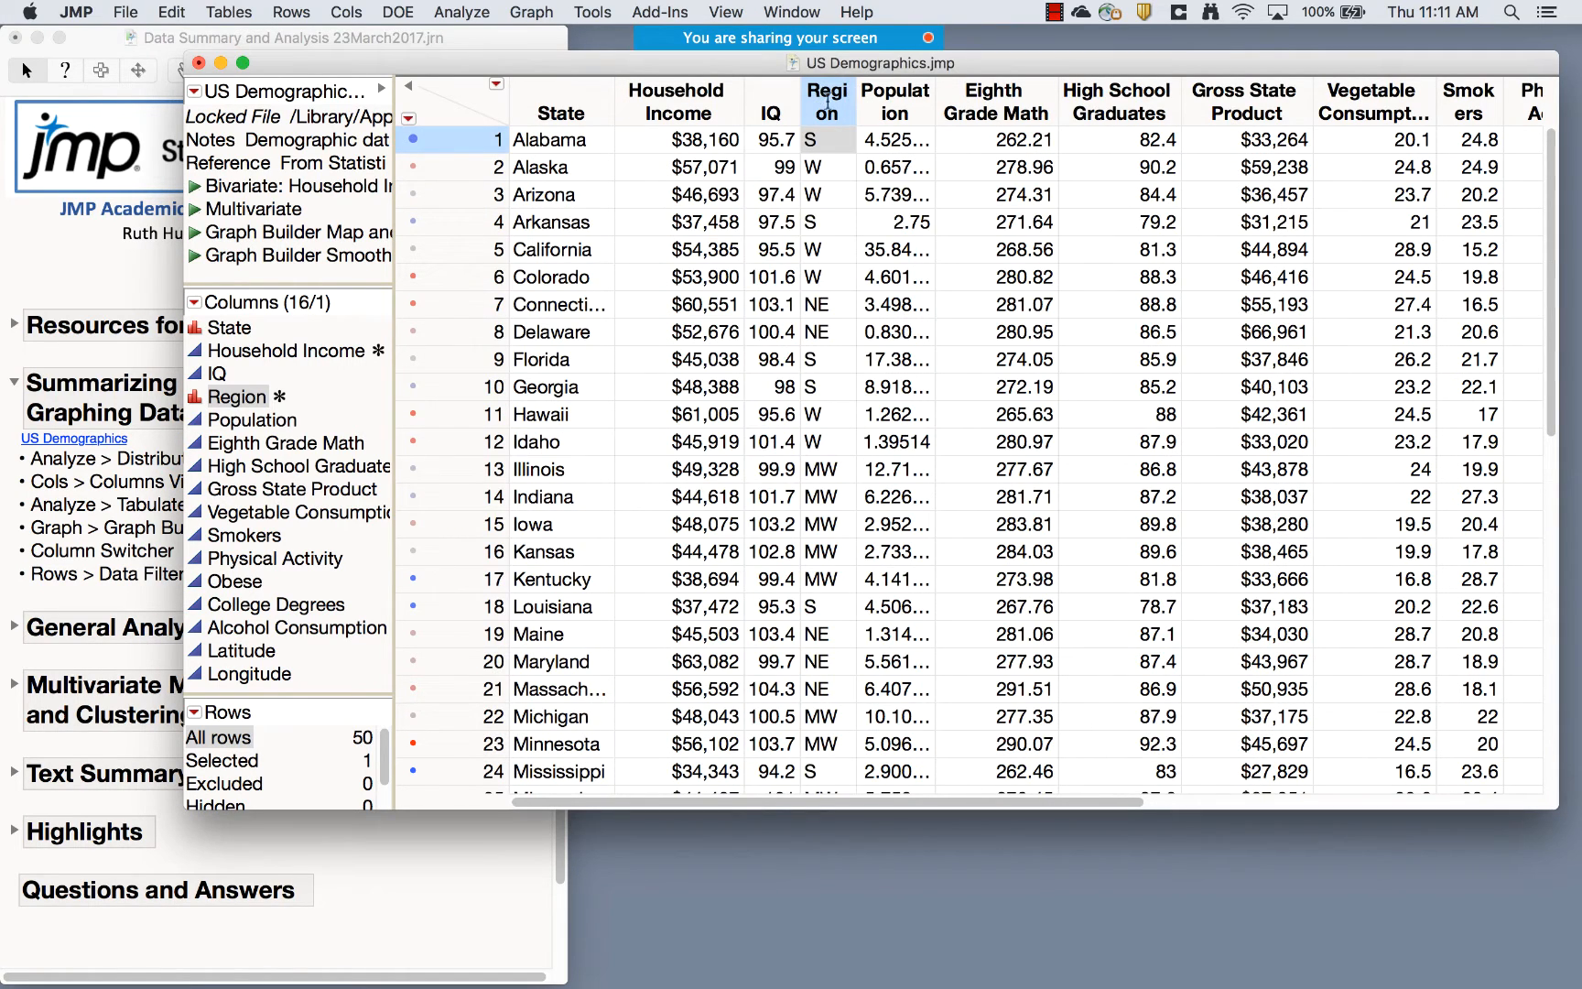
# Examine the column information and notes for Population, Vegetable Consumption and Eighth Grade Math
pyautogui.doubleClick(890, 93)
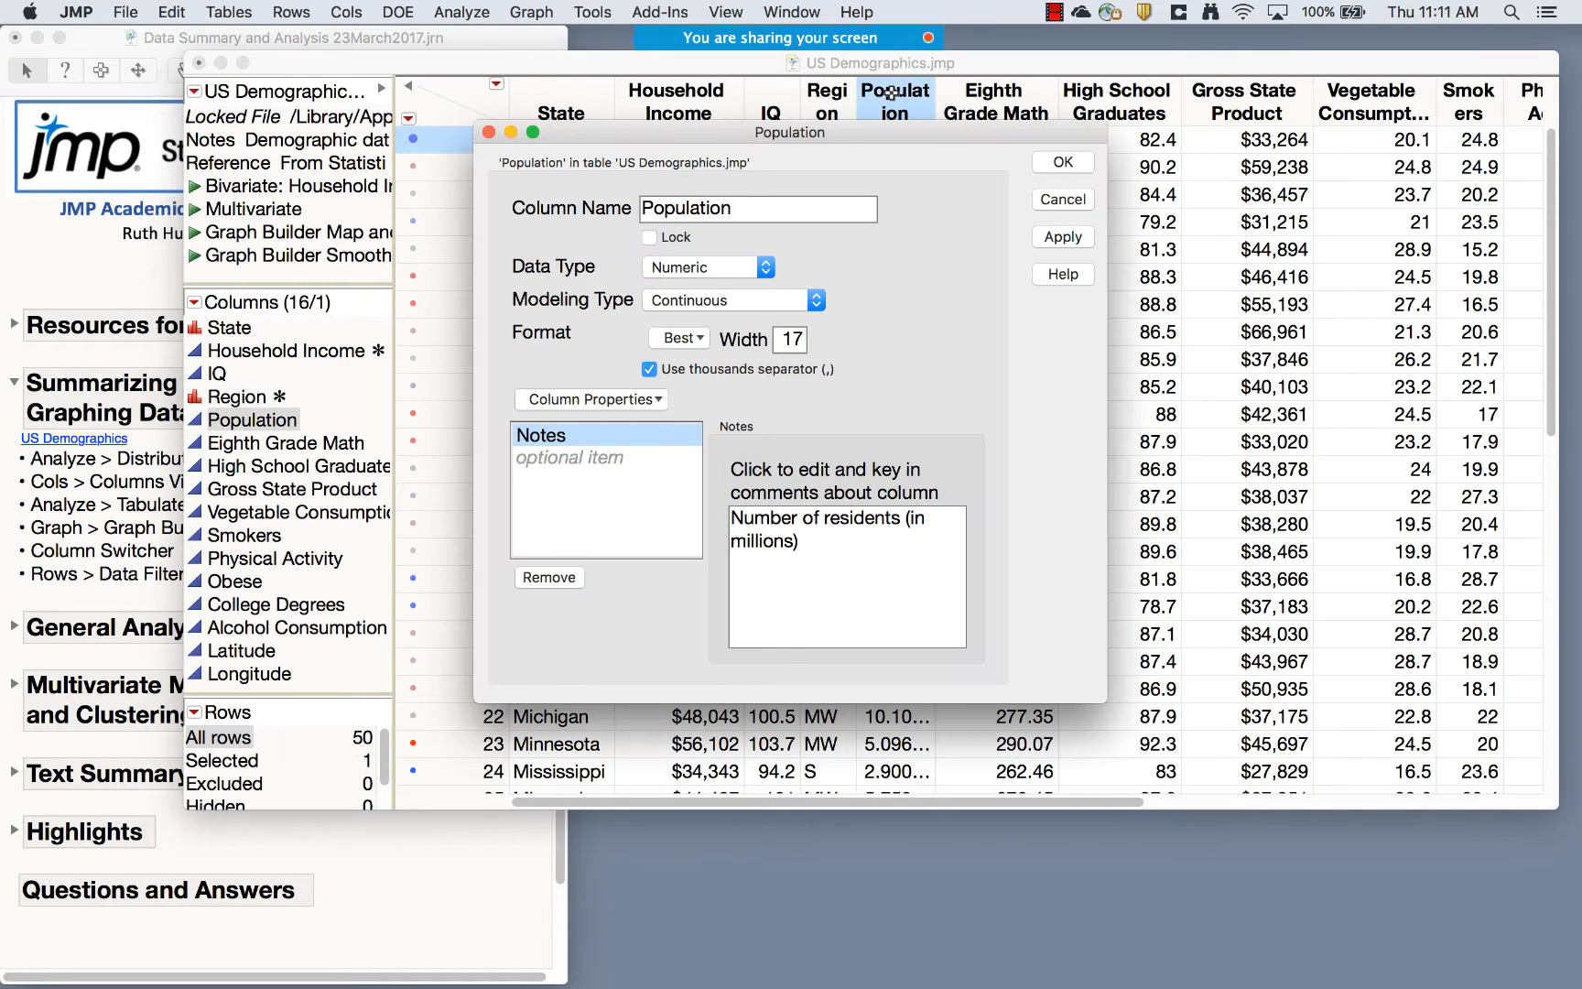
pyautogui.click(626, 400)
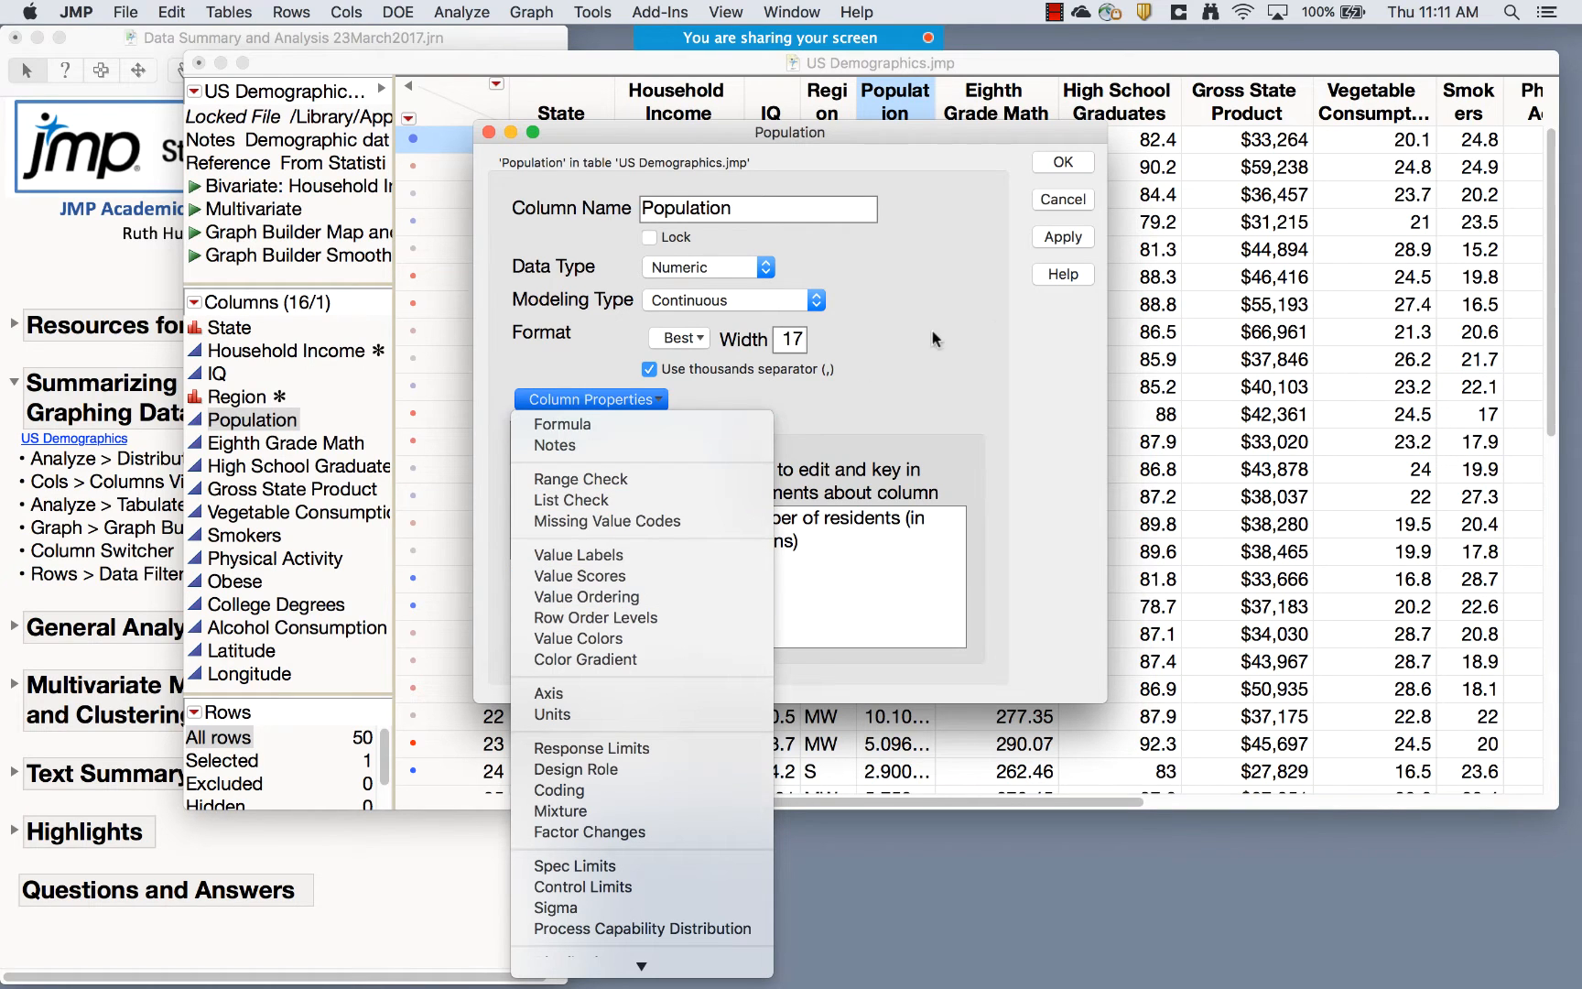
pyautogui.click(1075, 161)
pyautogui.click(1075, 161)
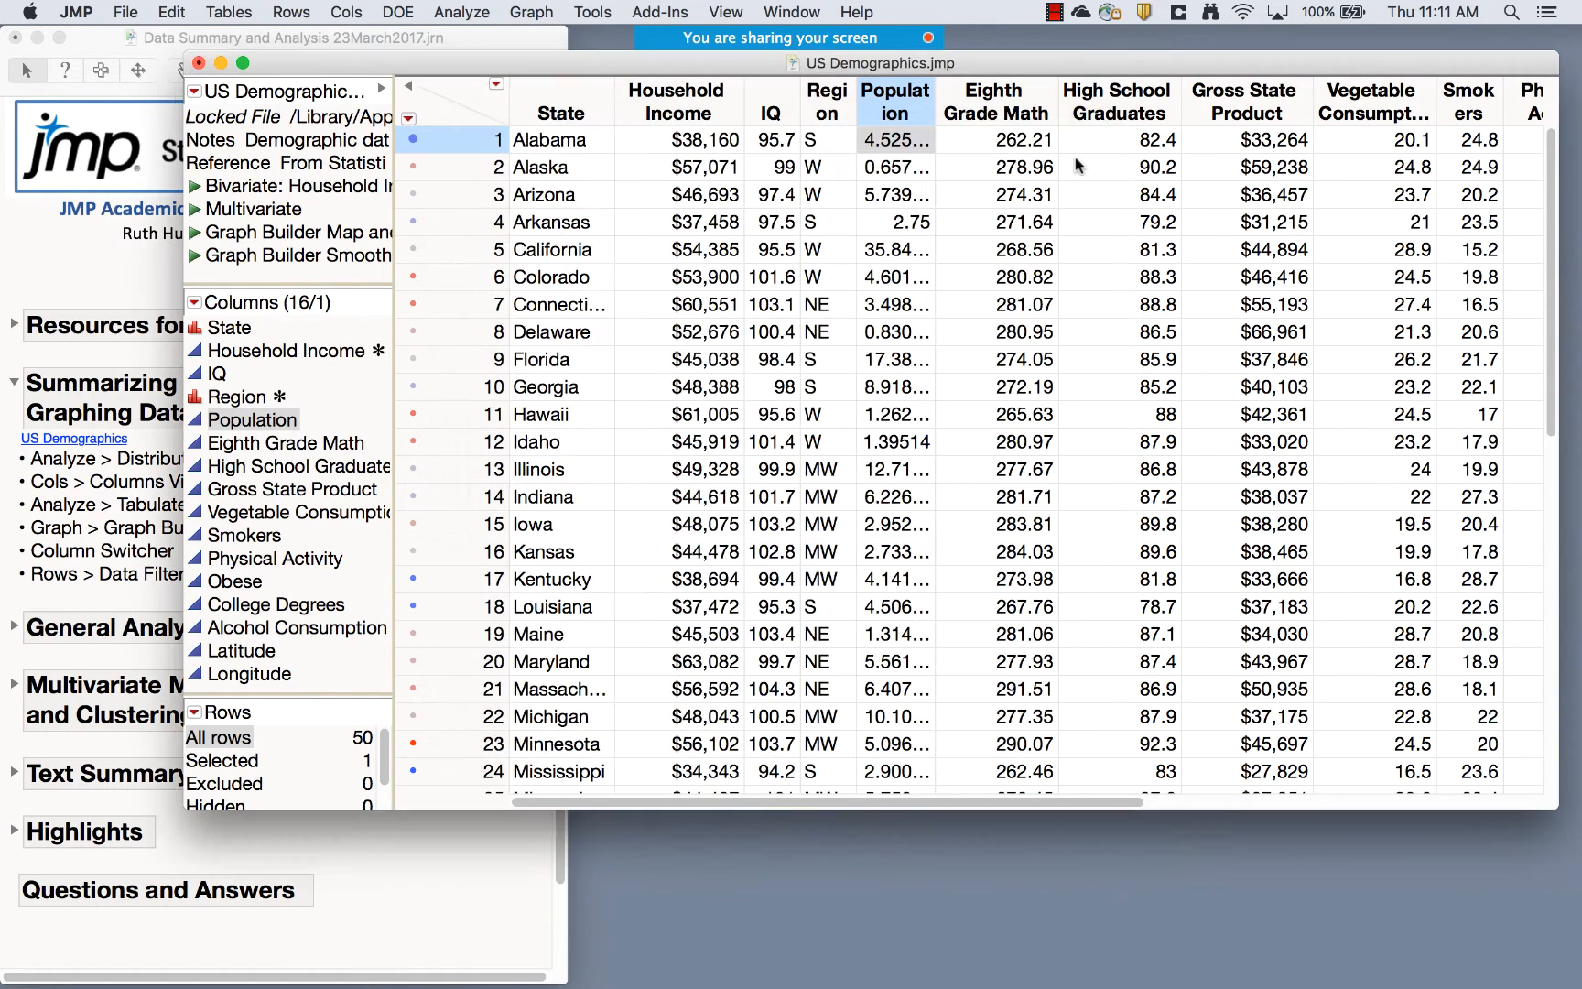
pyautogui.rightClick(1356, 96)
pyautogui.click(1373, 100)
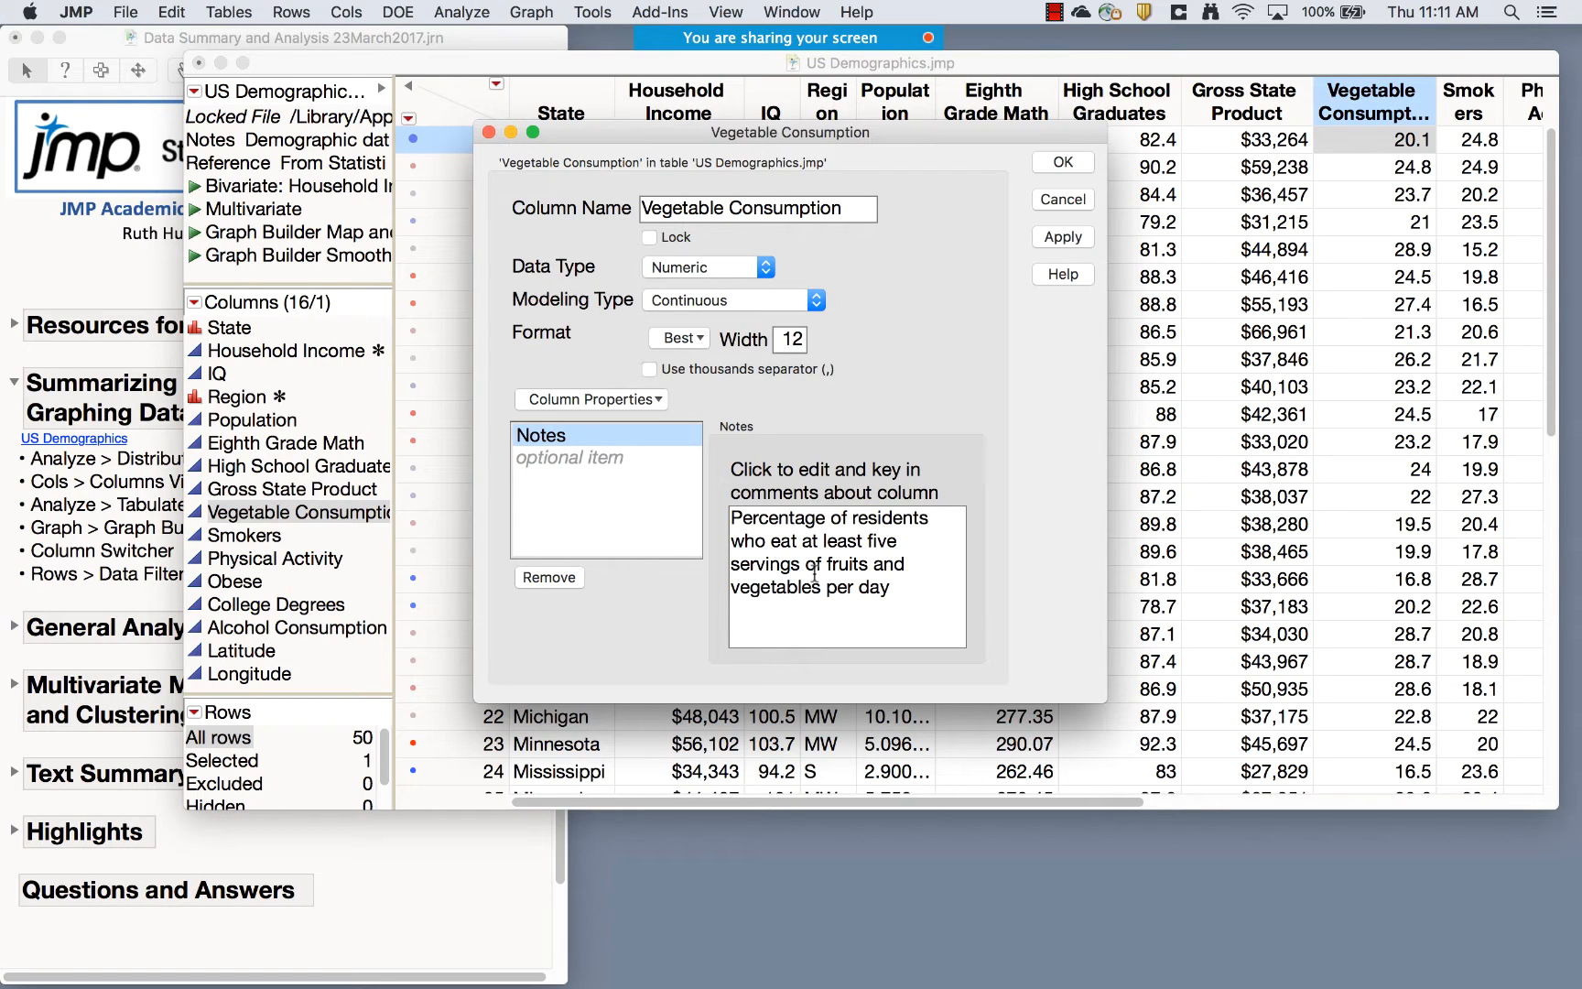
pyautogui.click(1079, 166)
pyautogui.click(985, 92)
pyautogui.doubleClick(985, 92)
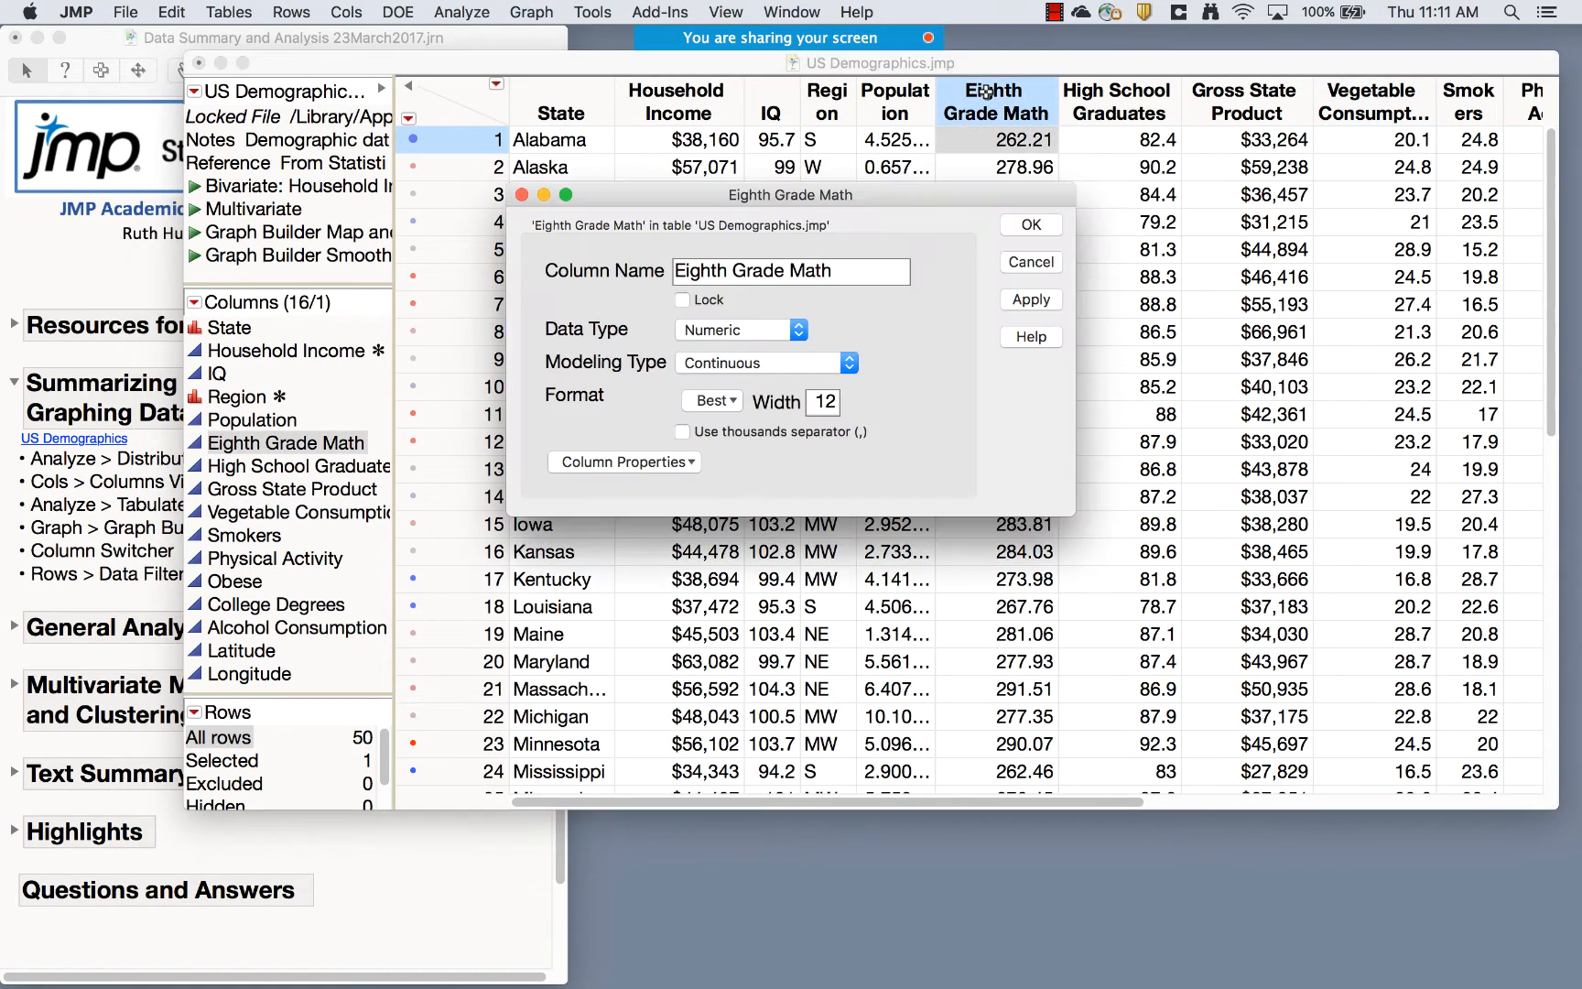
pyautogui.click(1025, 233)
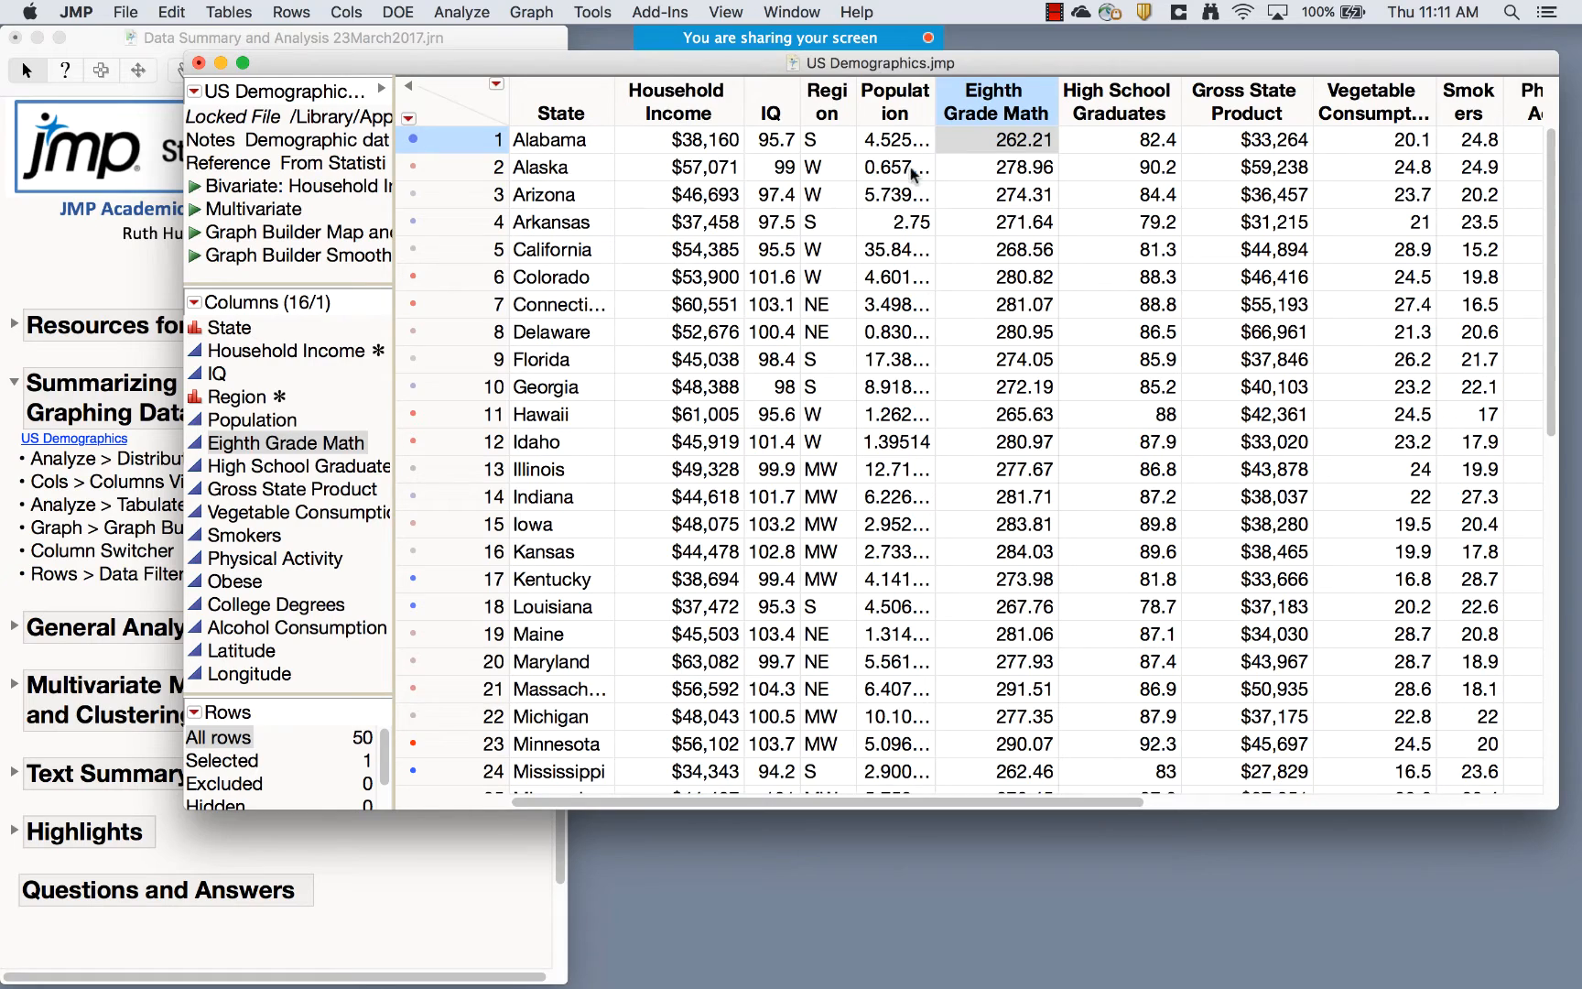
# Compare the data and modeling types of the Household Income and Region columns, including the modeling types available for Household Income
pyautogui.doubleClick(689, 115)
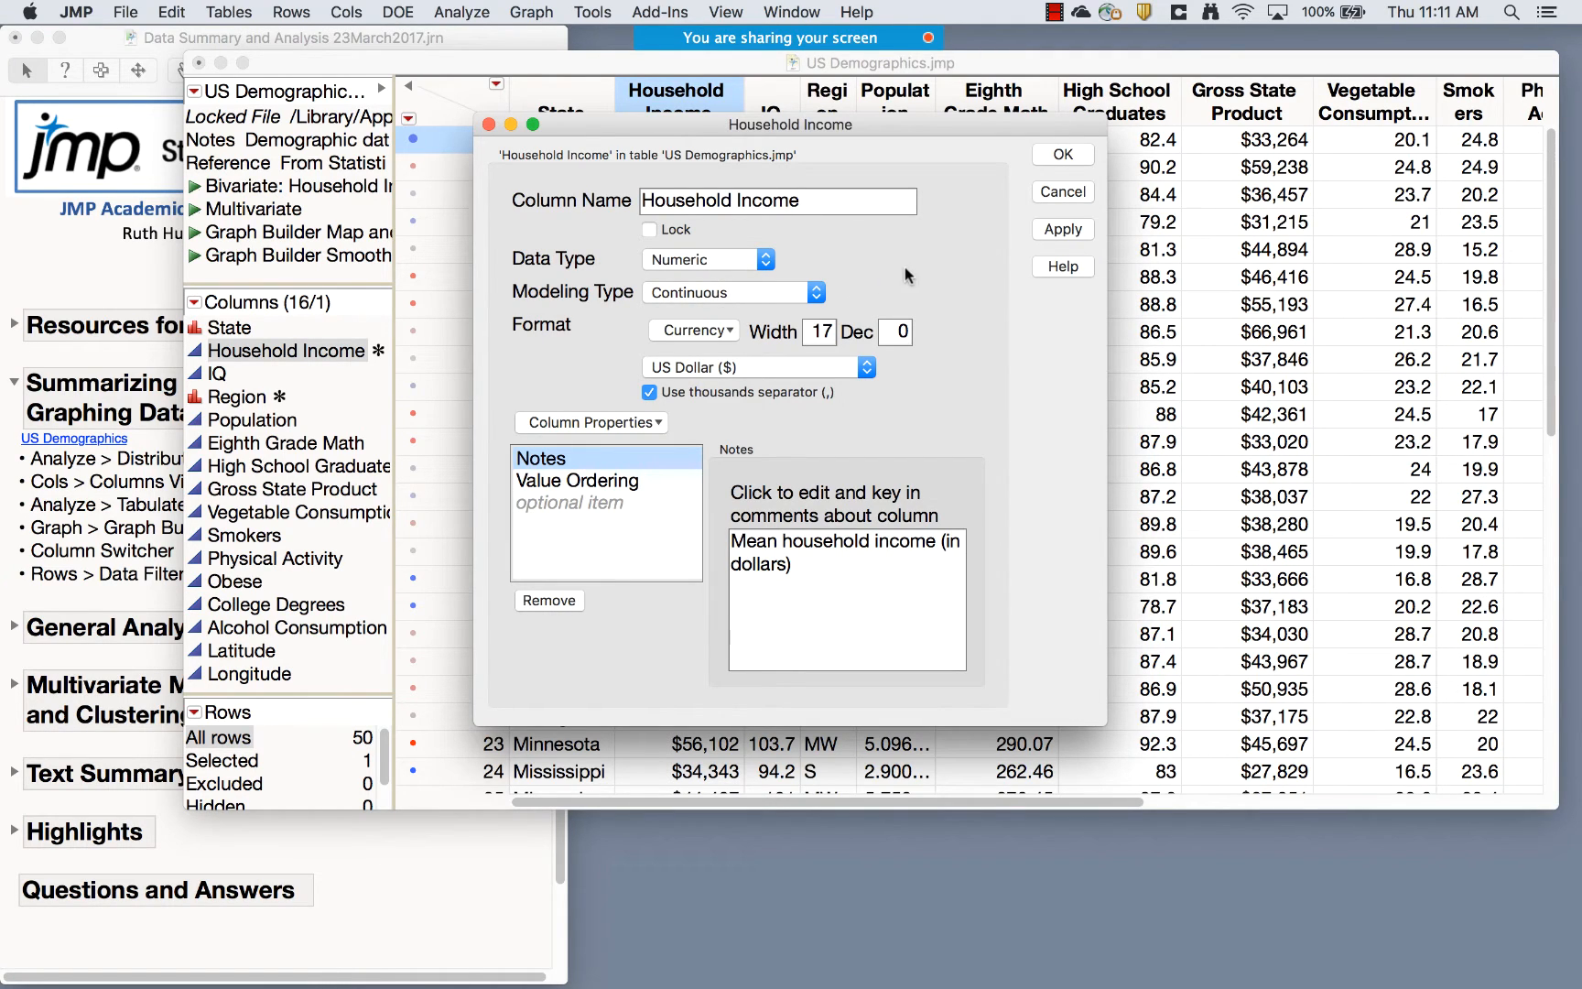
pyautogui.click(1063, 156)
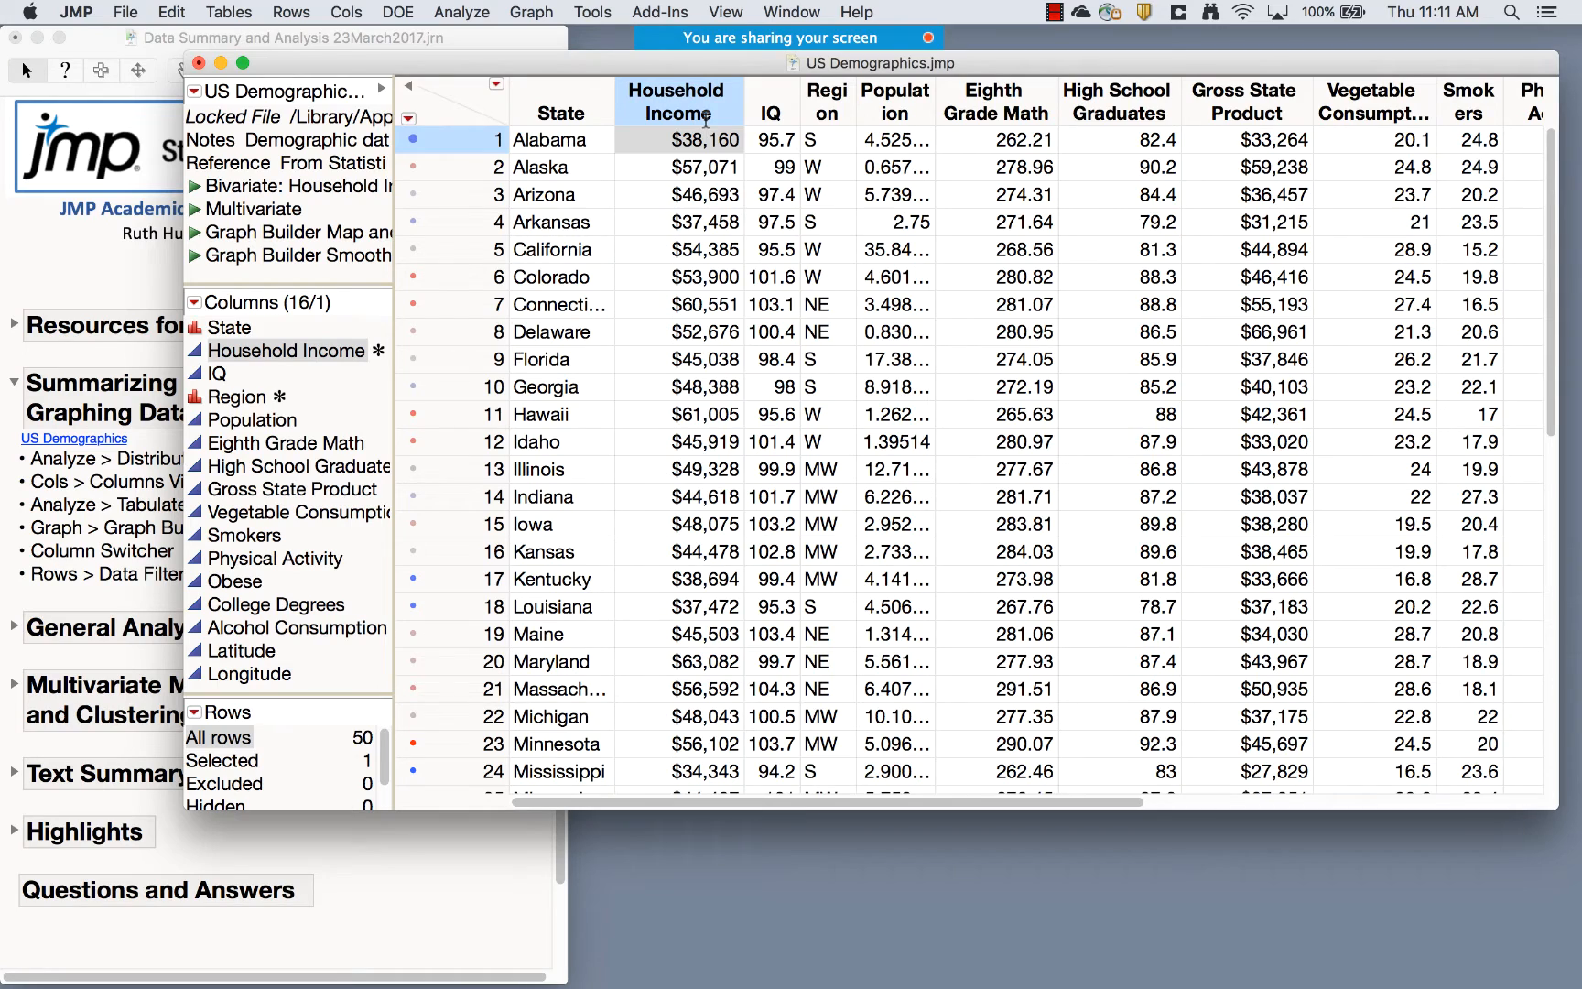
pyautogui.click(204, 357)
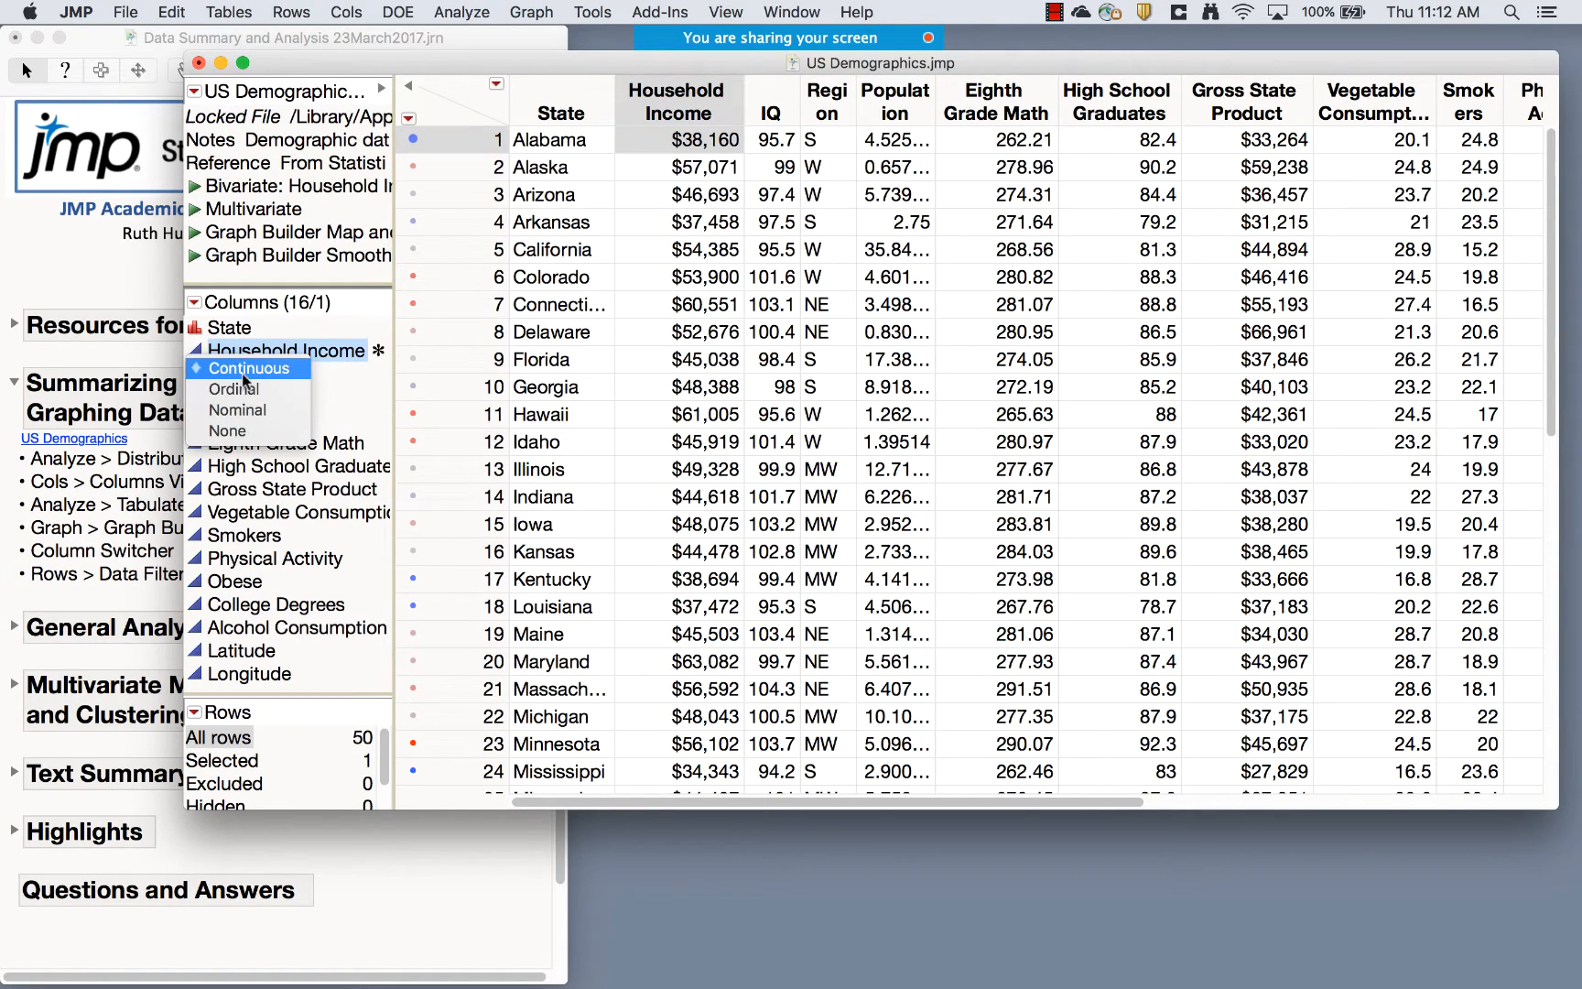
pyautogui.click(825, 110)
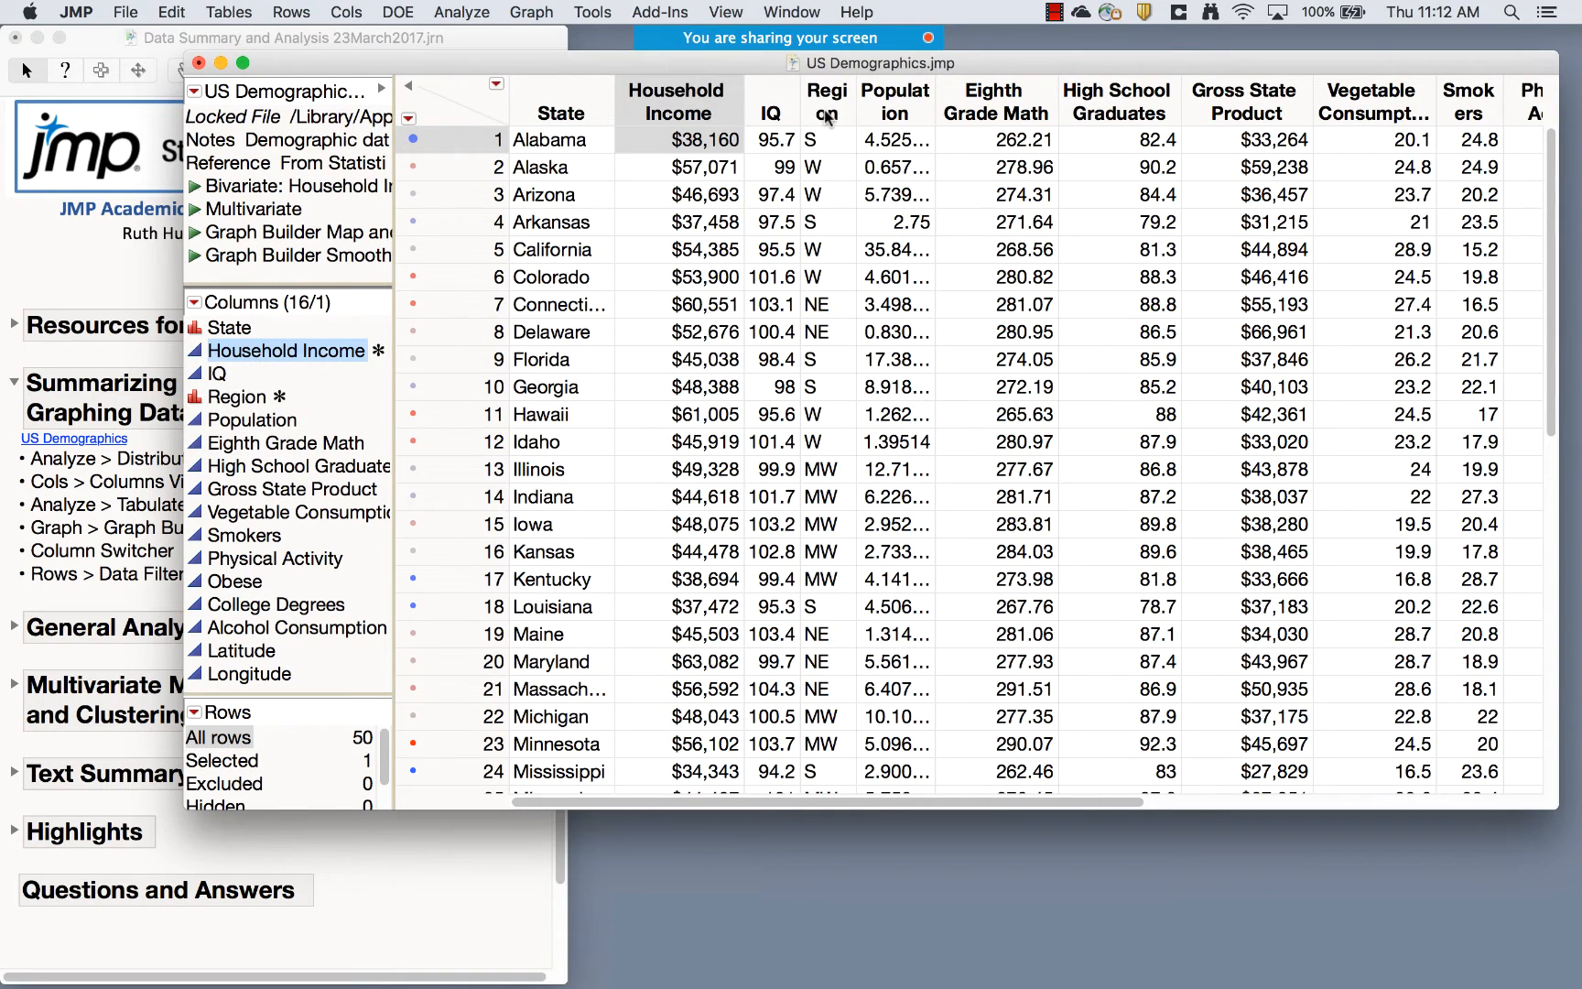
pyautogui.doubleClick(826, 115)
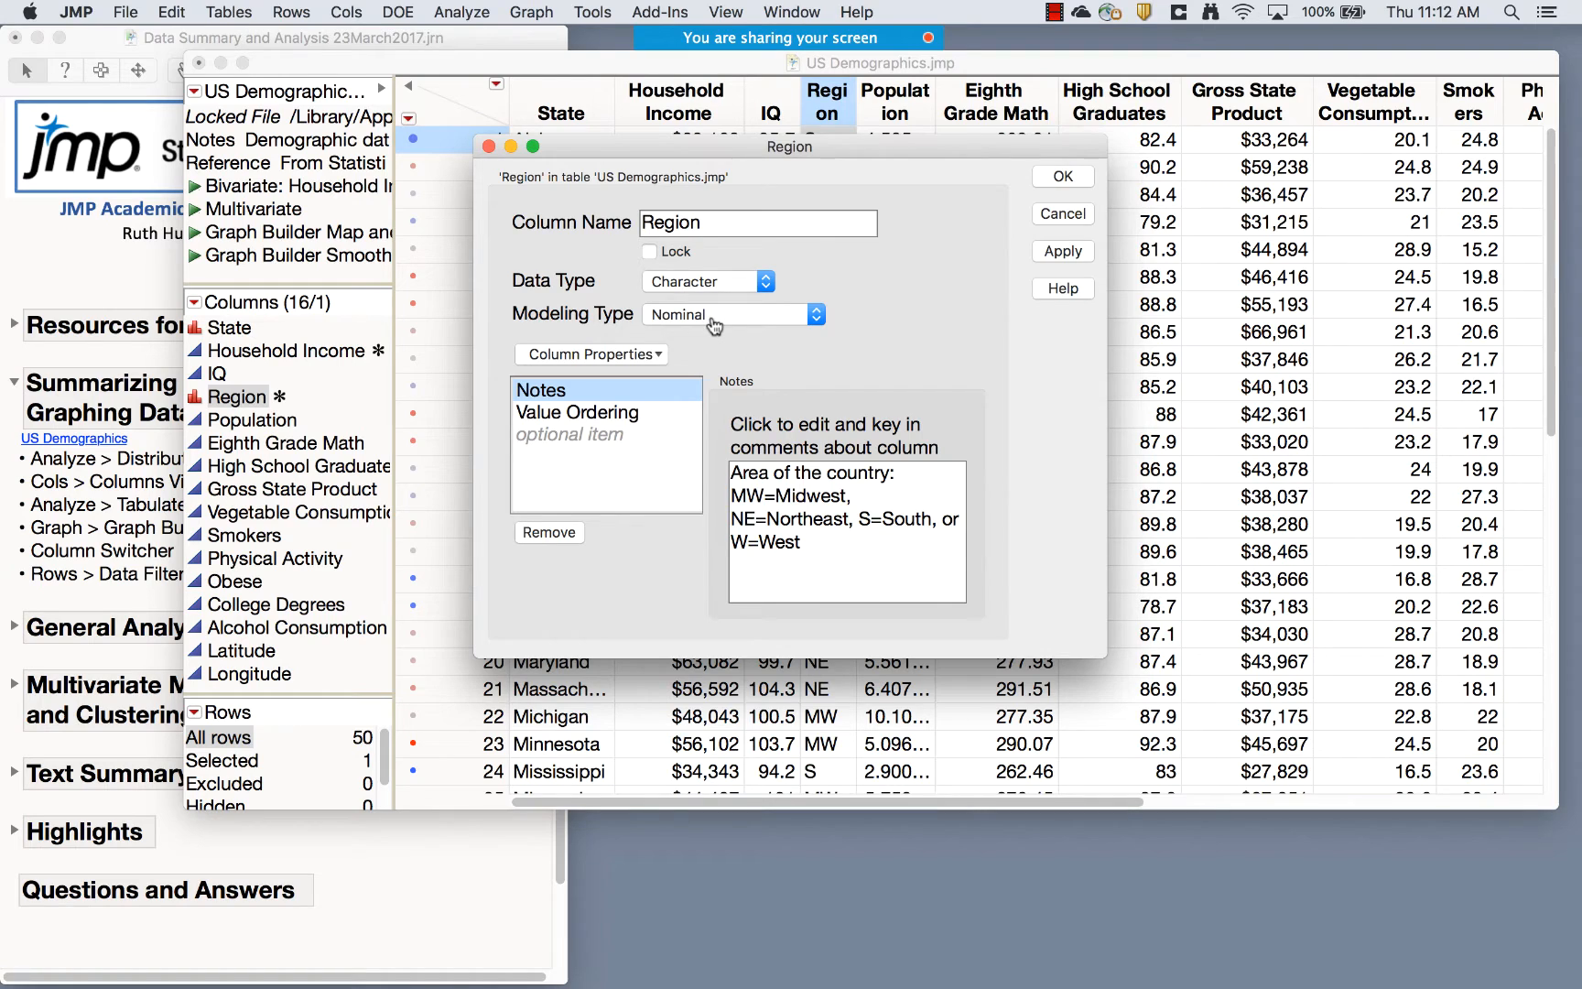
pyautogui.click(1070, 179)
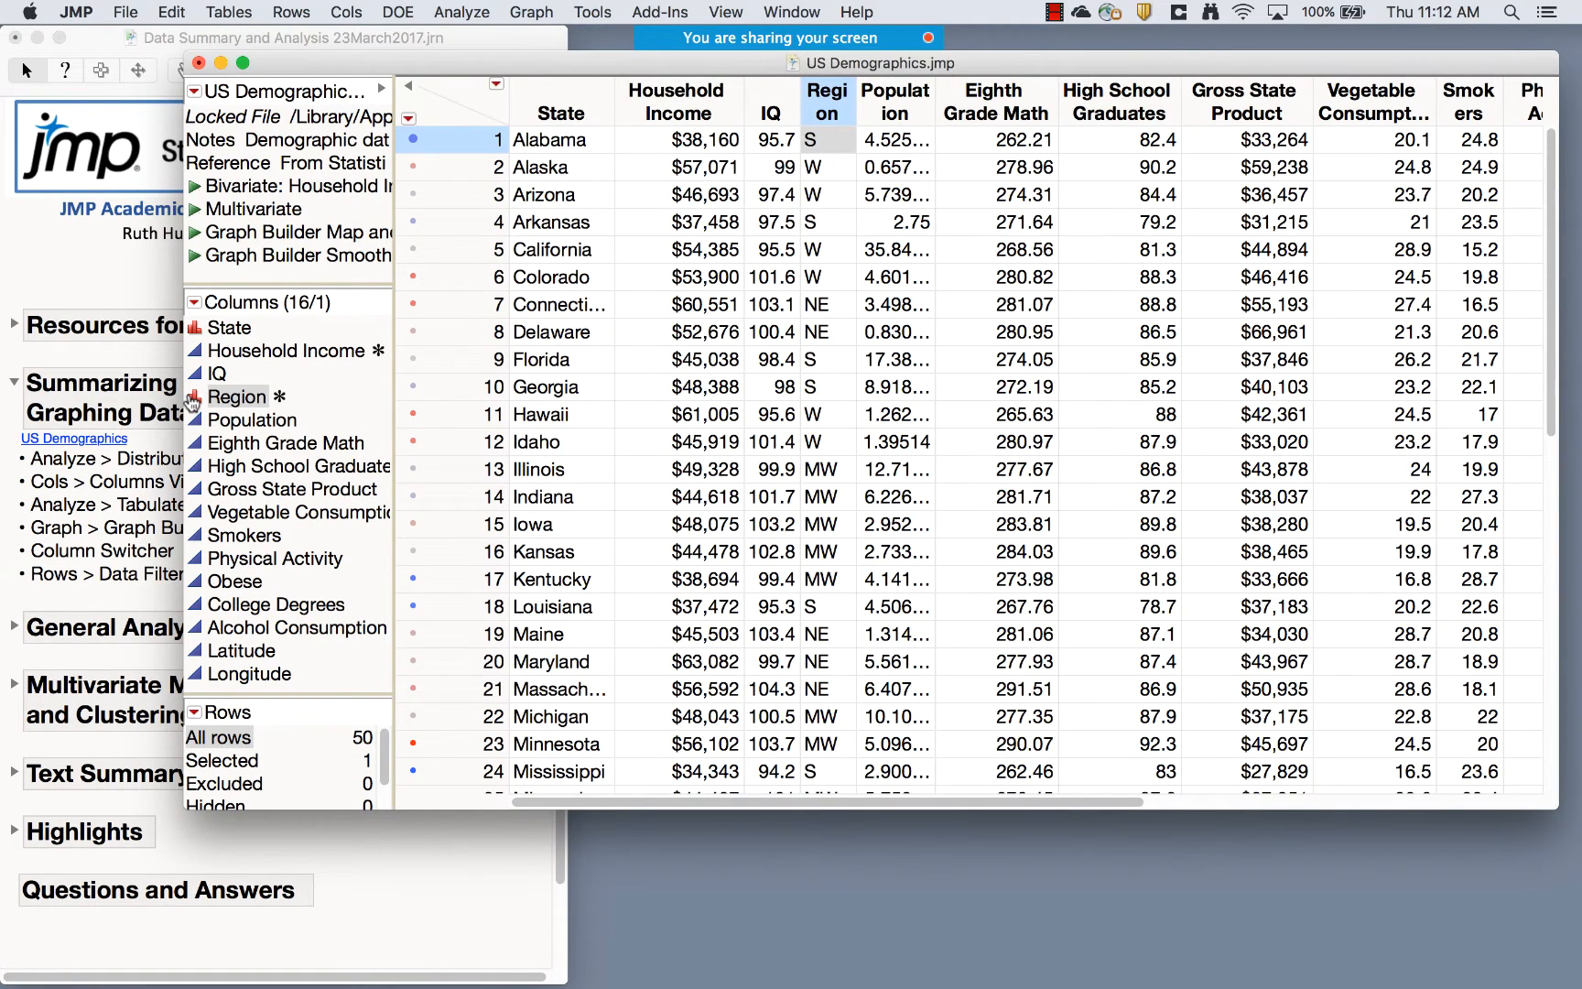
pyautogui.moveTo(192, 402)
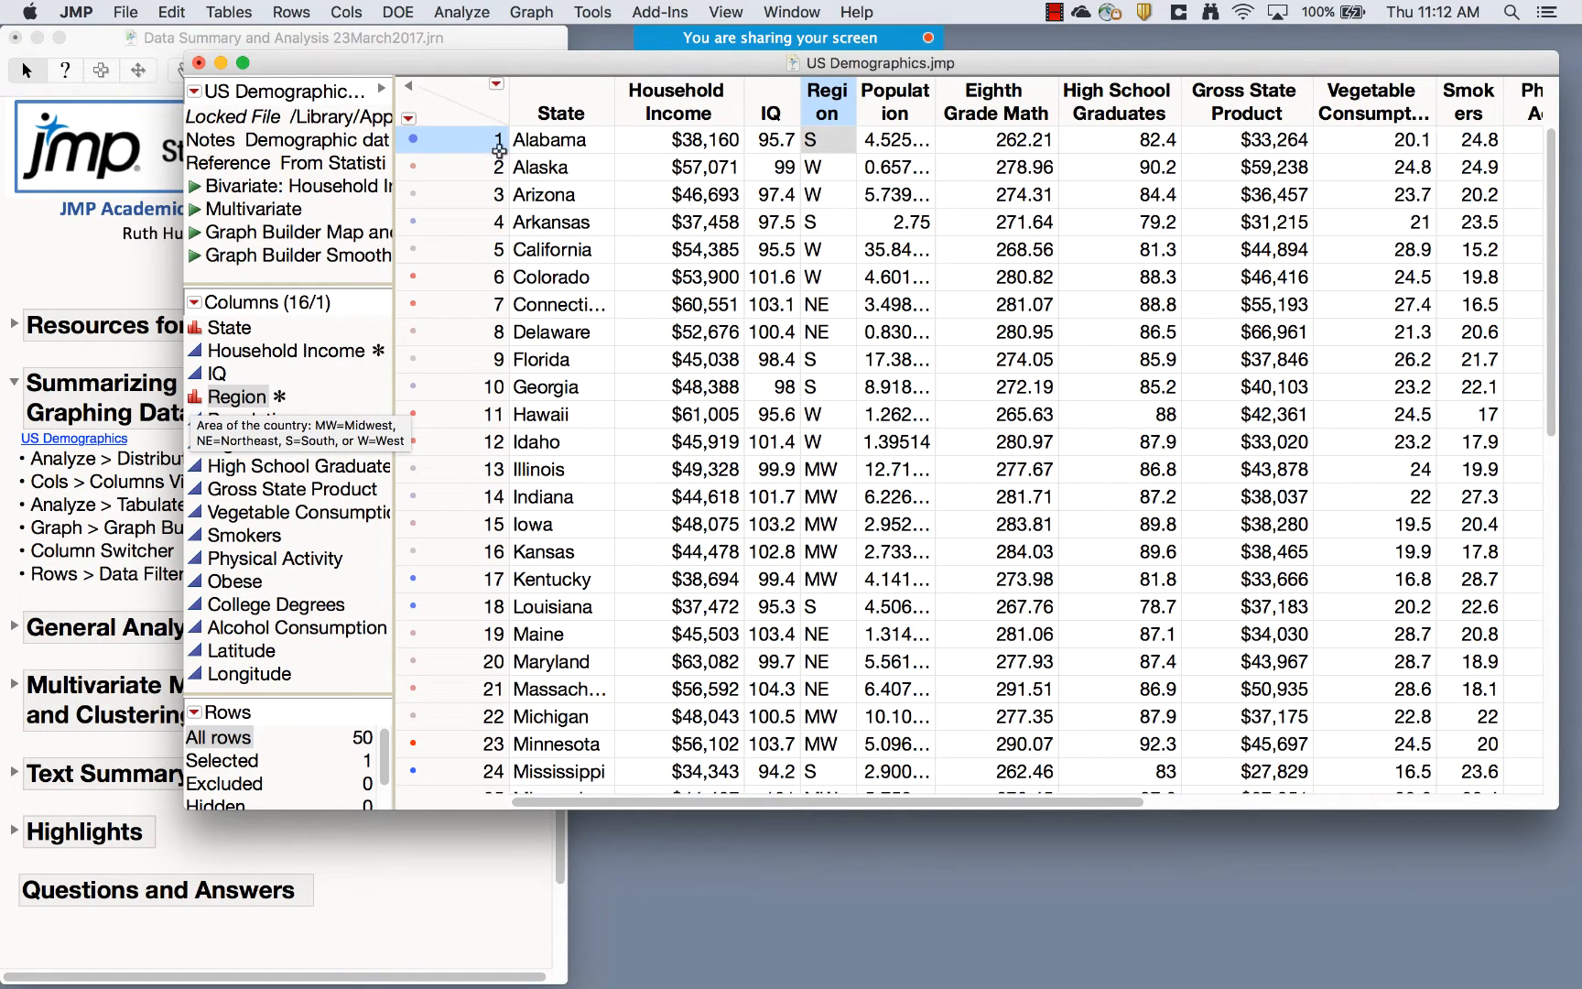
# Run a Distribution analysis with Household Income, IQ and Region as the Y columns
pyautogui.click(467, 12)
pyautogui.click(483, 42)
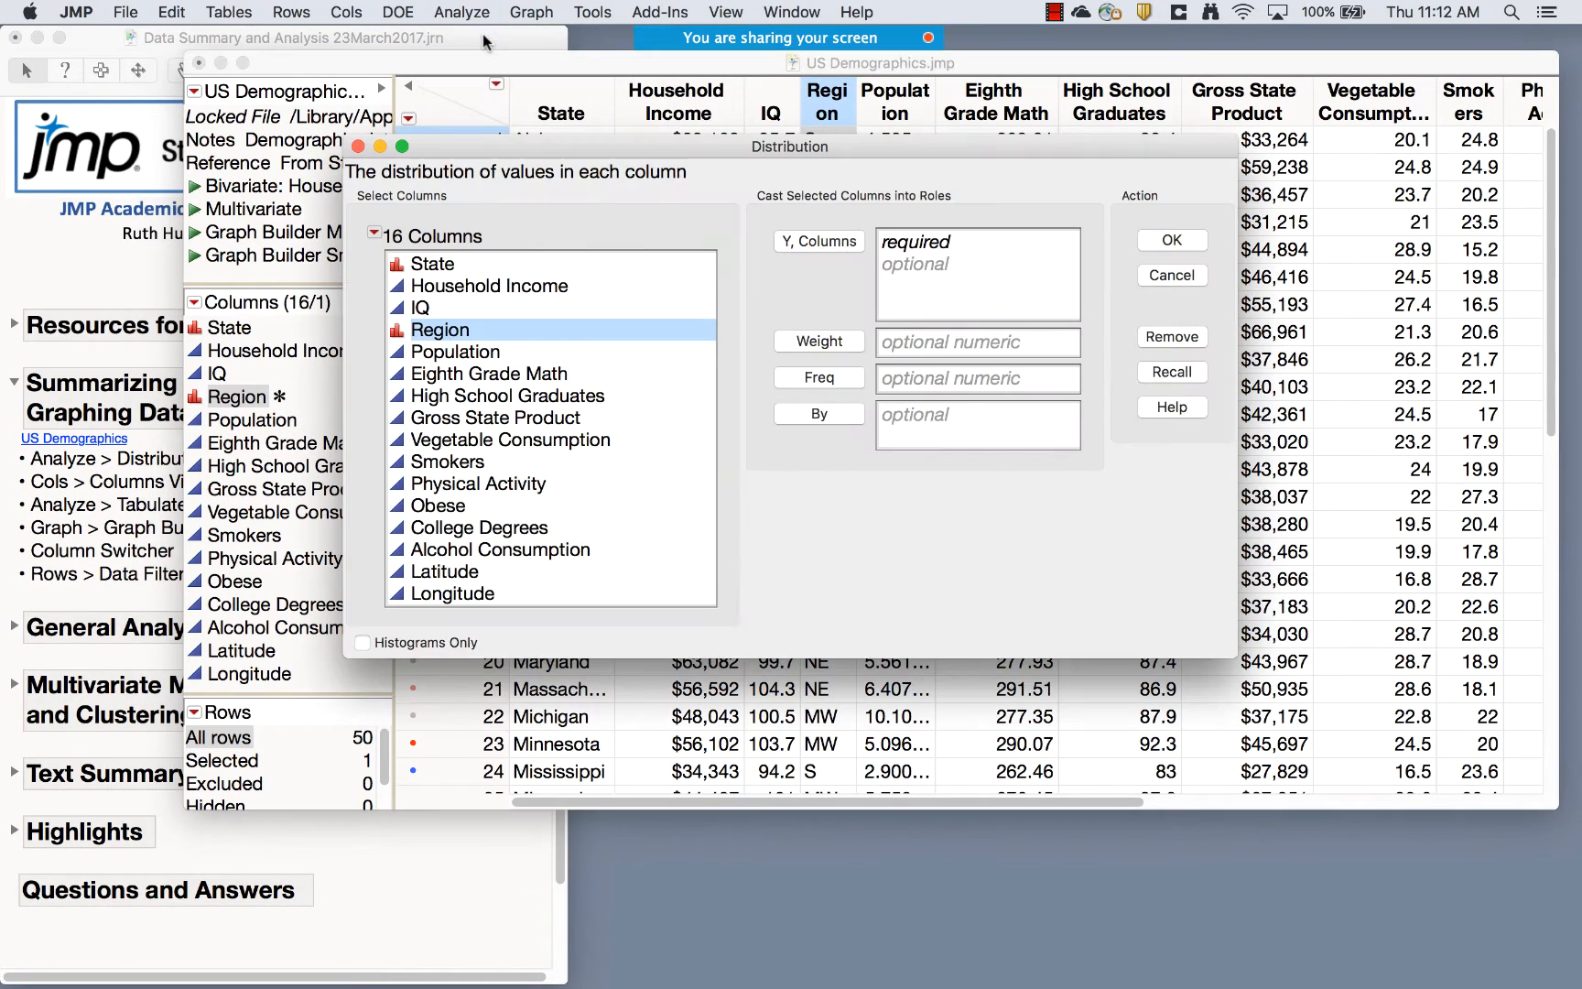
pyautogui.click(432, 288)
pyautogui.moveTo(432, 290); pyautogui.dragTo(440, 332)
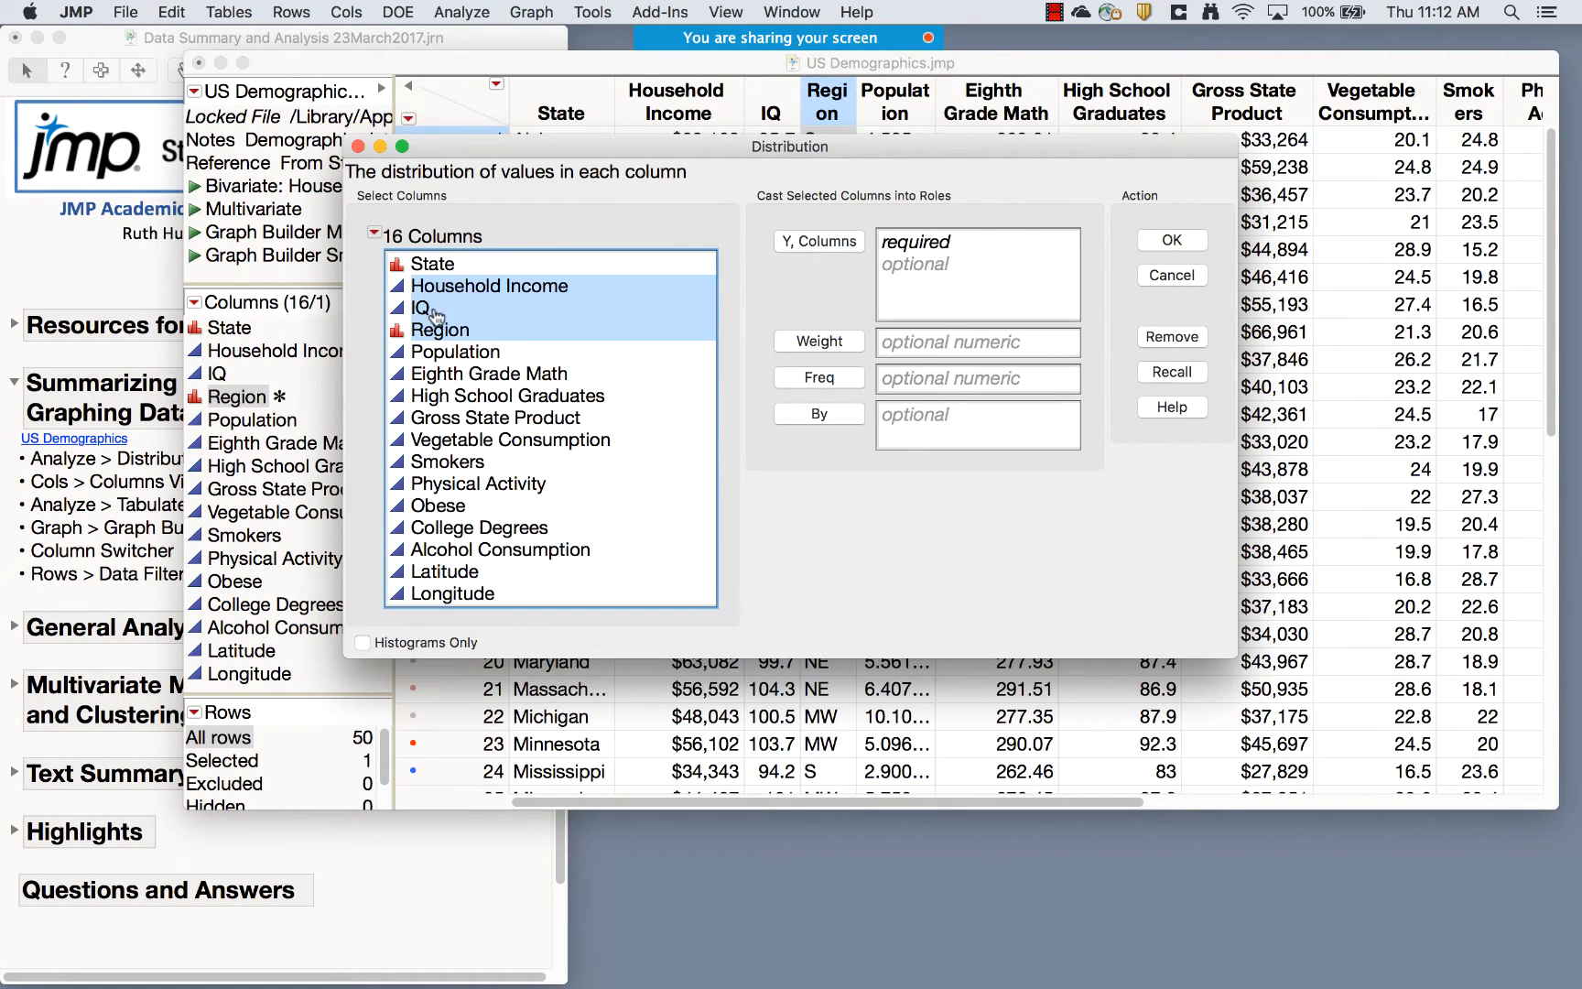
pyautogui.click(830, 241)
pyautogui.click(1191, 241)
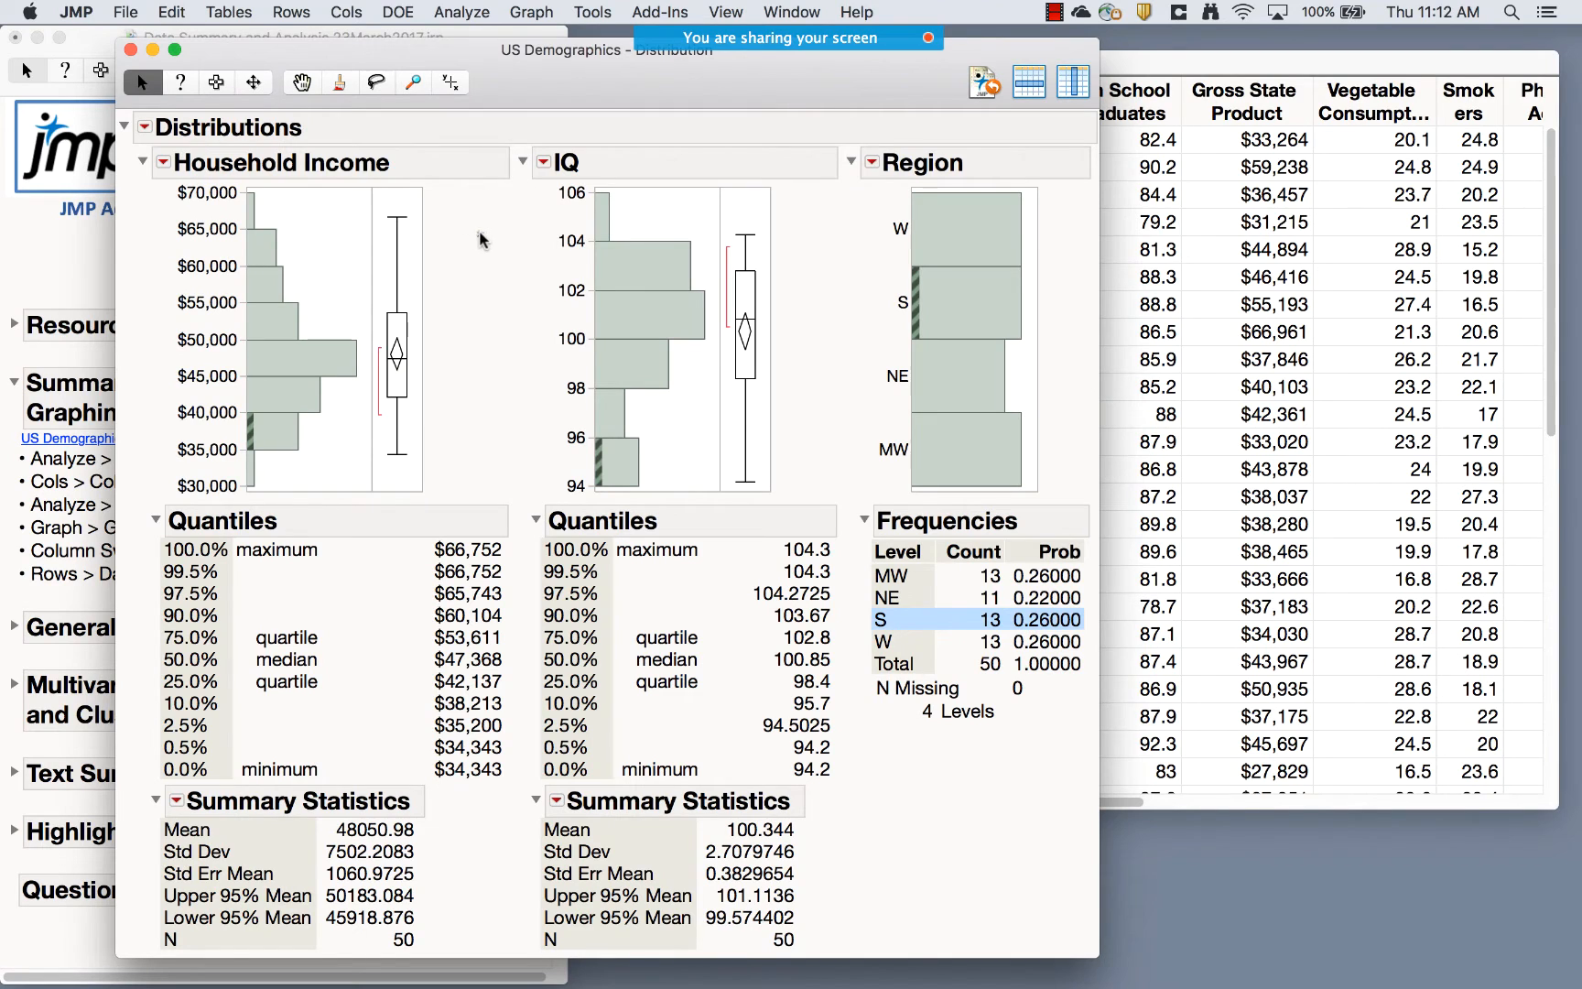
# Clear the row and column selection in the US Demographics table and bring the Distribution report back into full view
pyautogui.moveTo(883, 73); pyautogui.dragTo(855, 165)
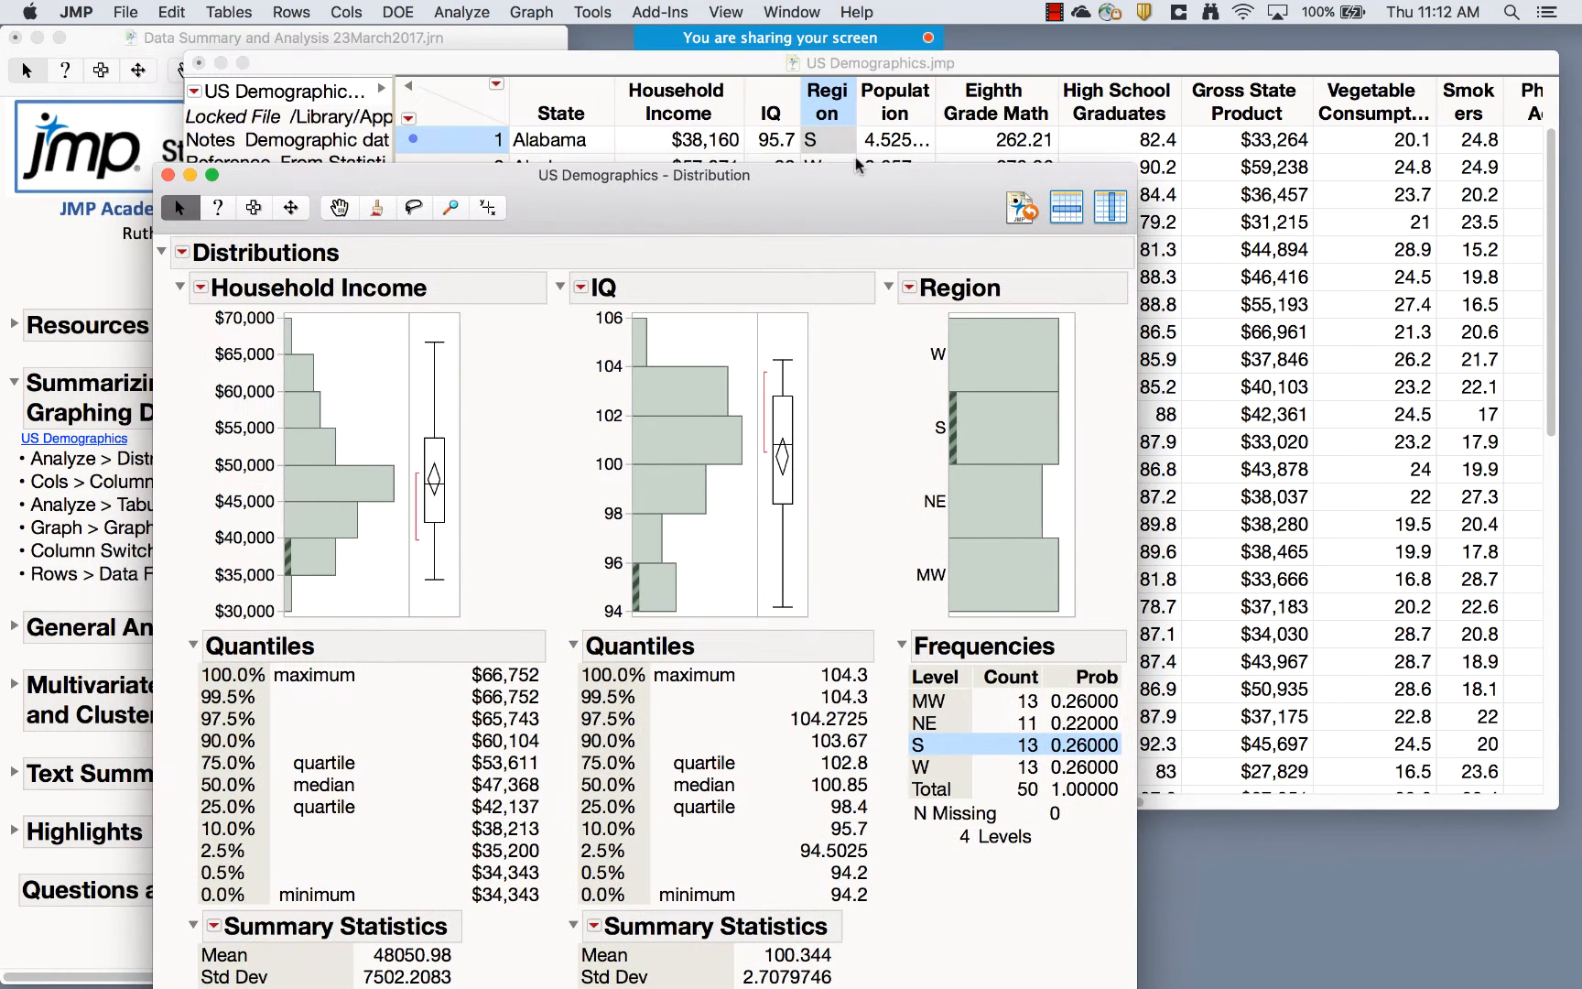
pyautogui.click(607, 57)
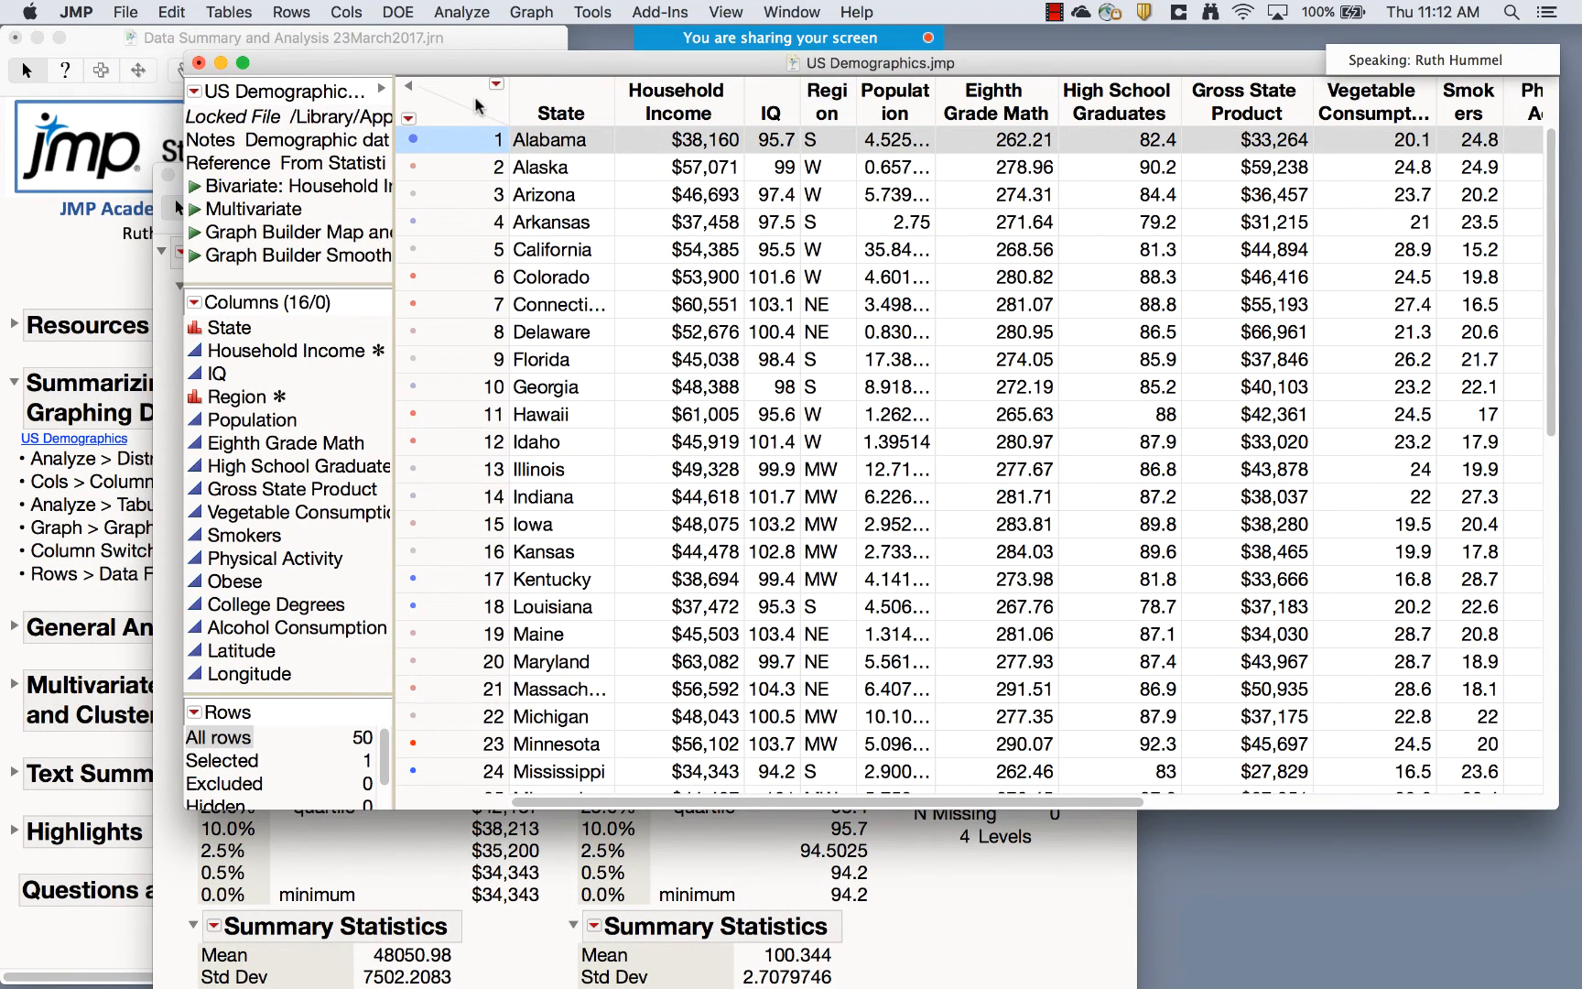
pyautogui.doubleClick(448, 109)
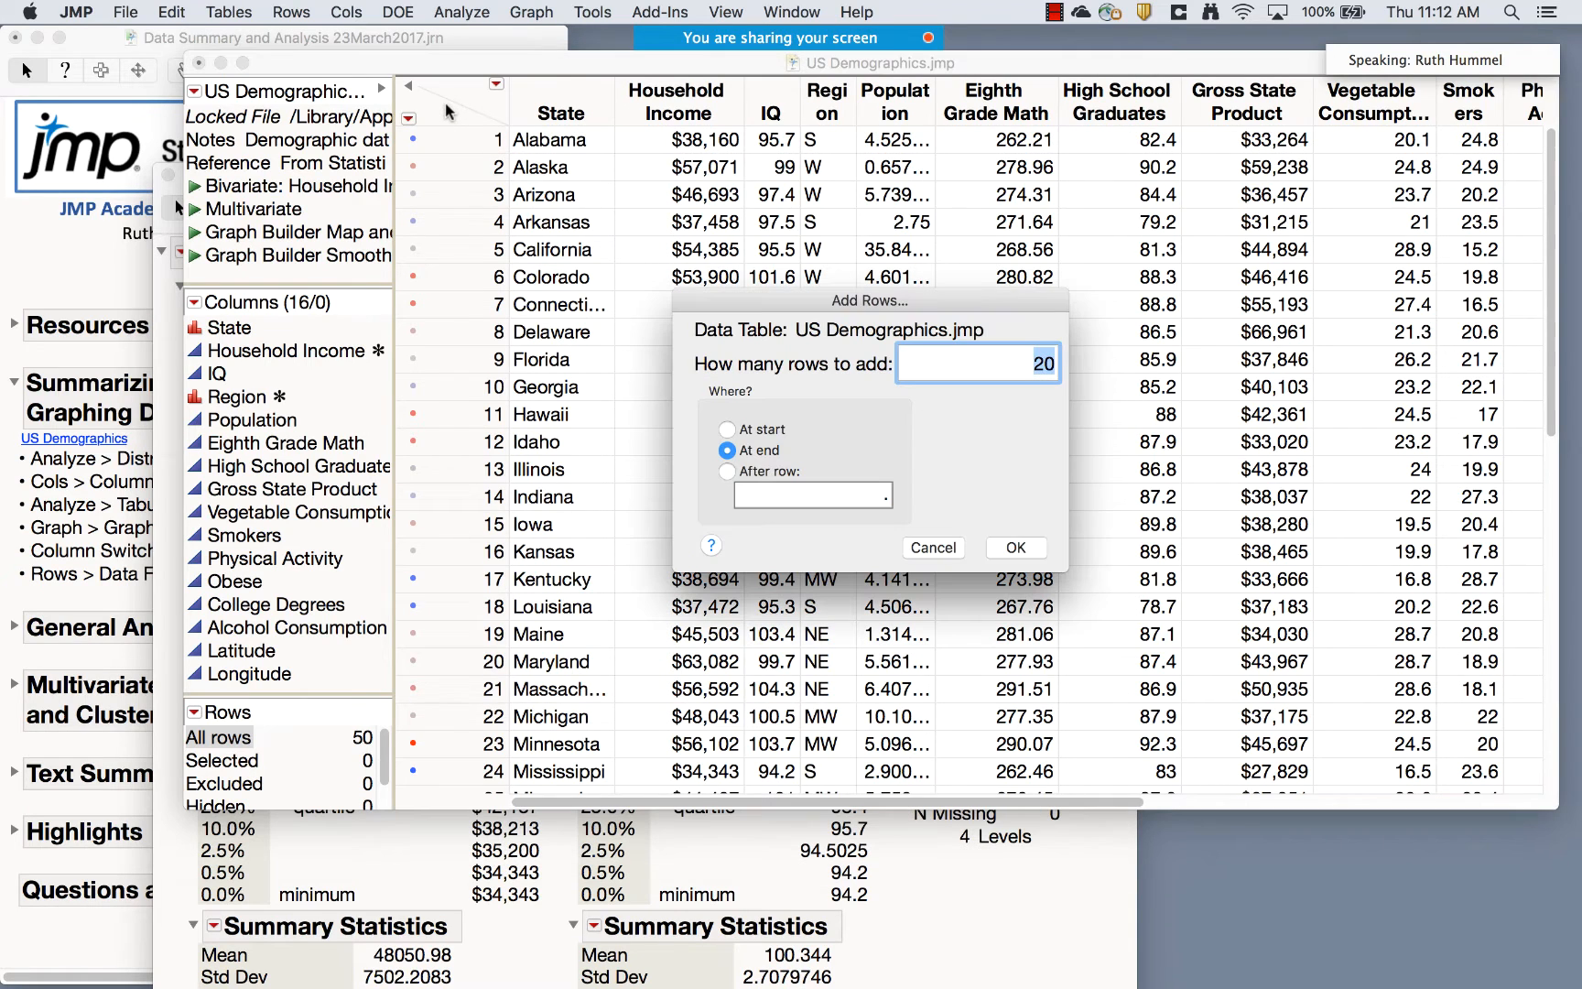
pyautogui.click(934, 548)
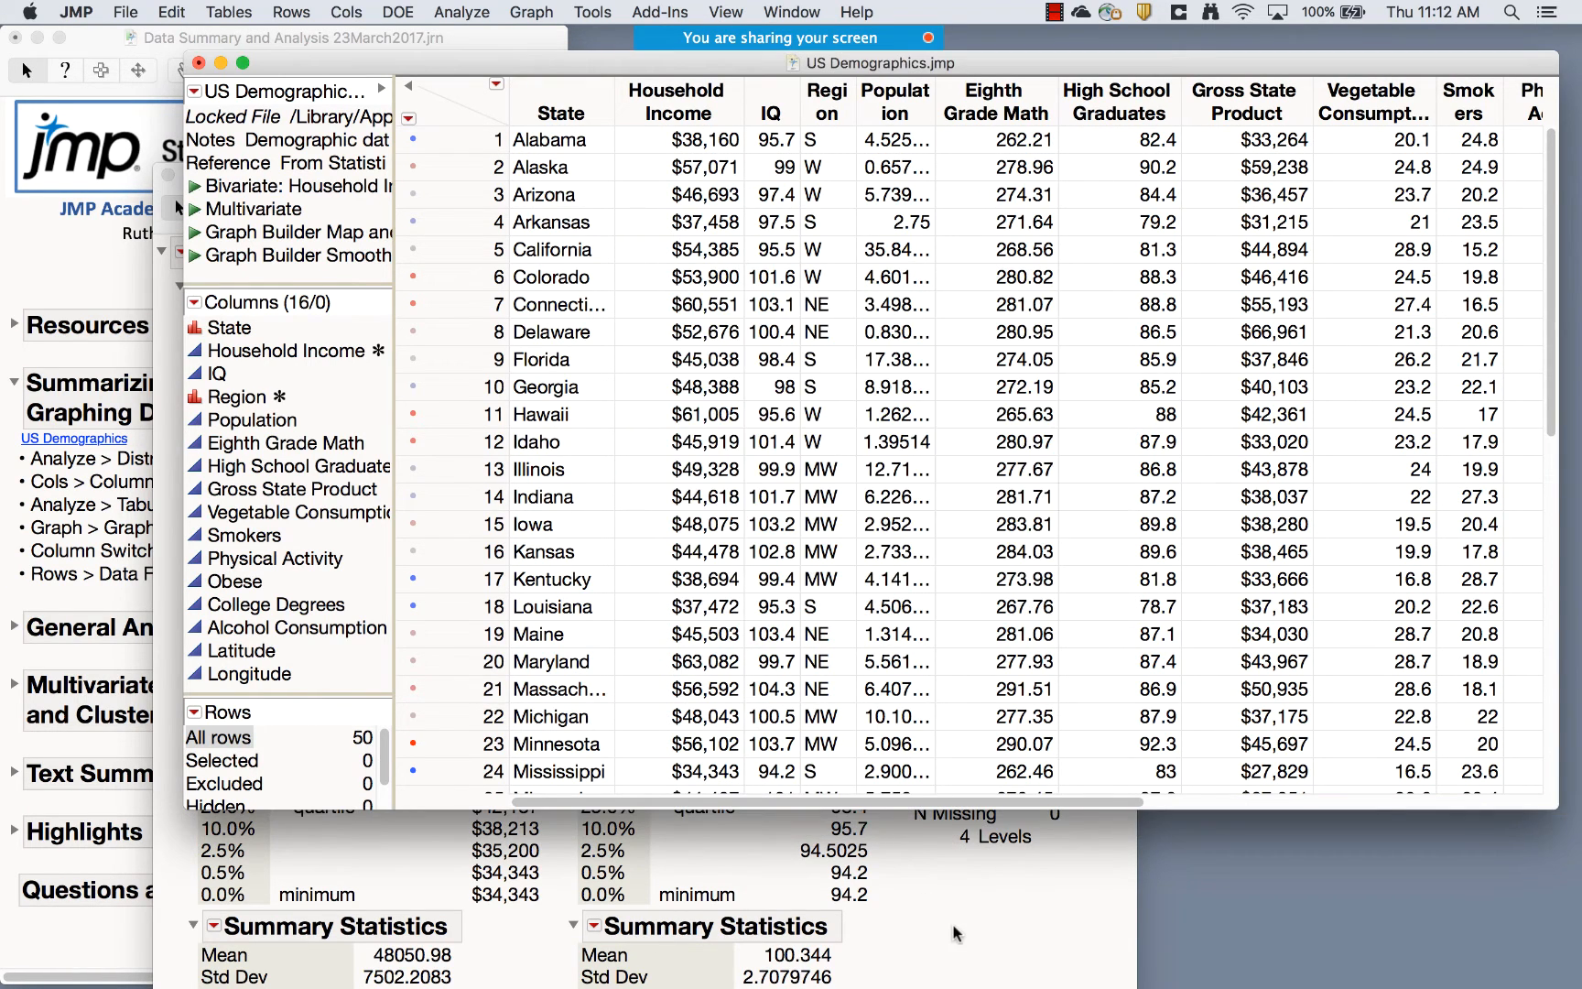
pyautogui.click(954, 925)
pyautogui.moveTo(808, 206); pyautogui.dragTo(776, 80)
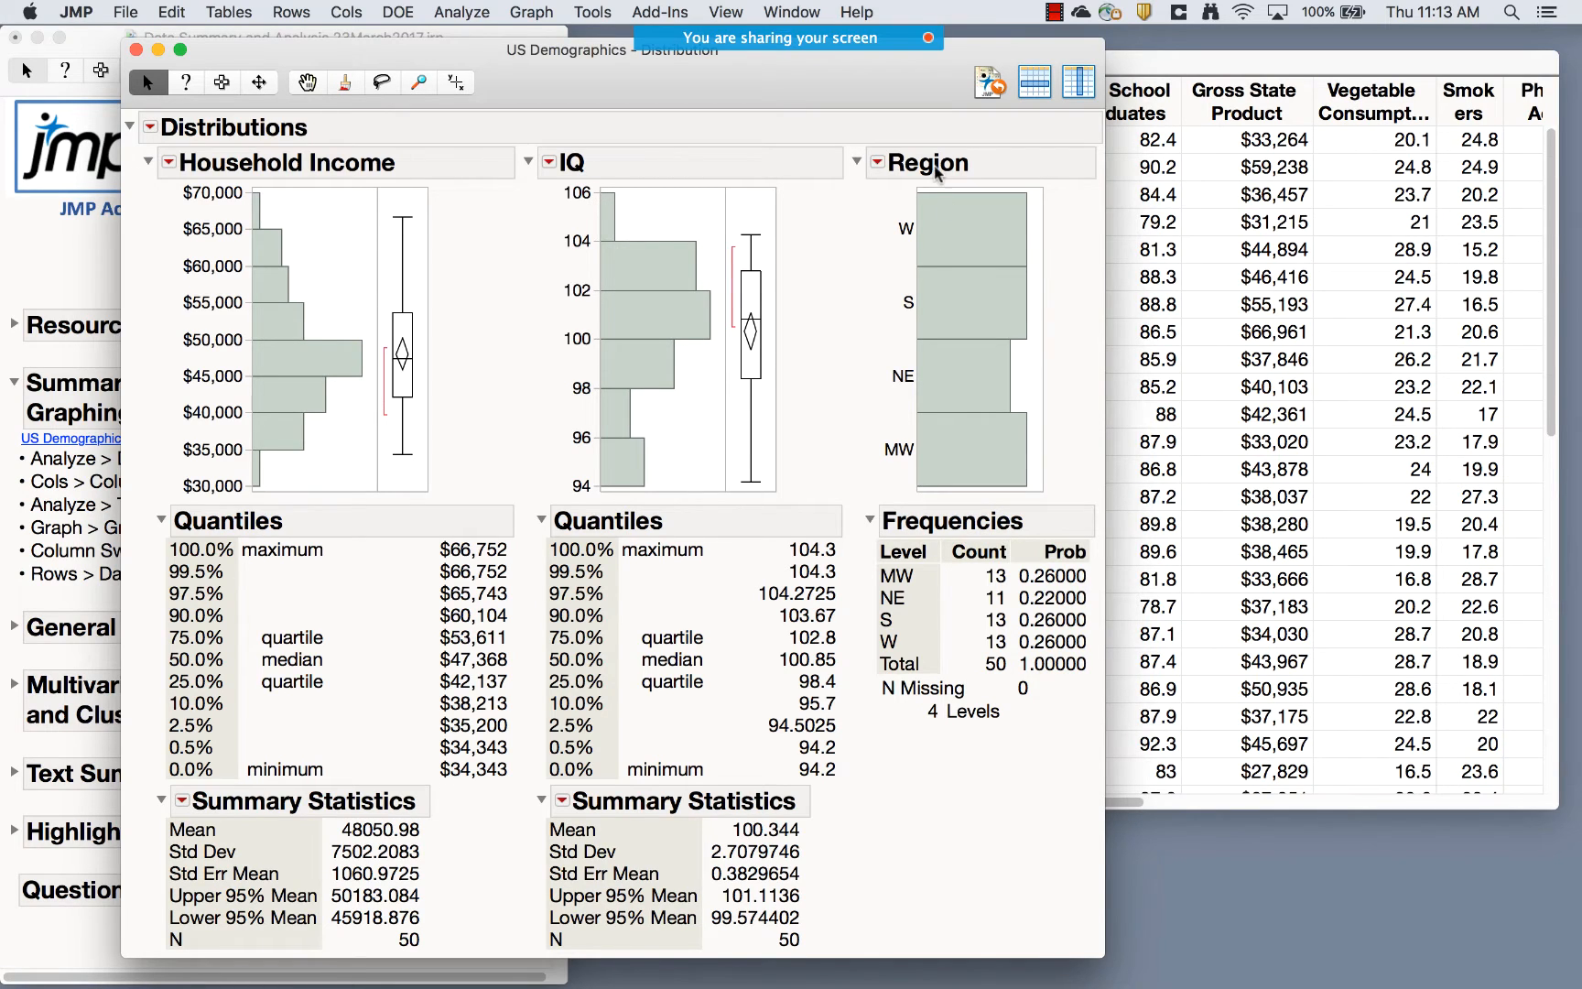
# Highlight the W, S, NE and MW bars of the Region histogram in turn to compare their linked Household Income and IQ distributions
pyautogui.click(957, 235)
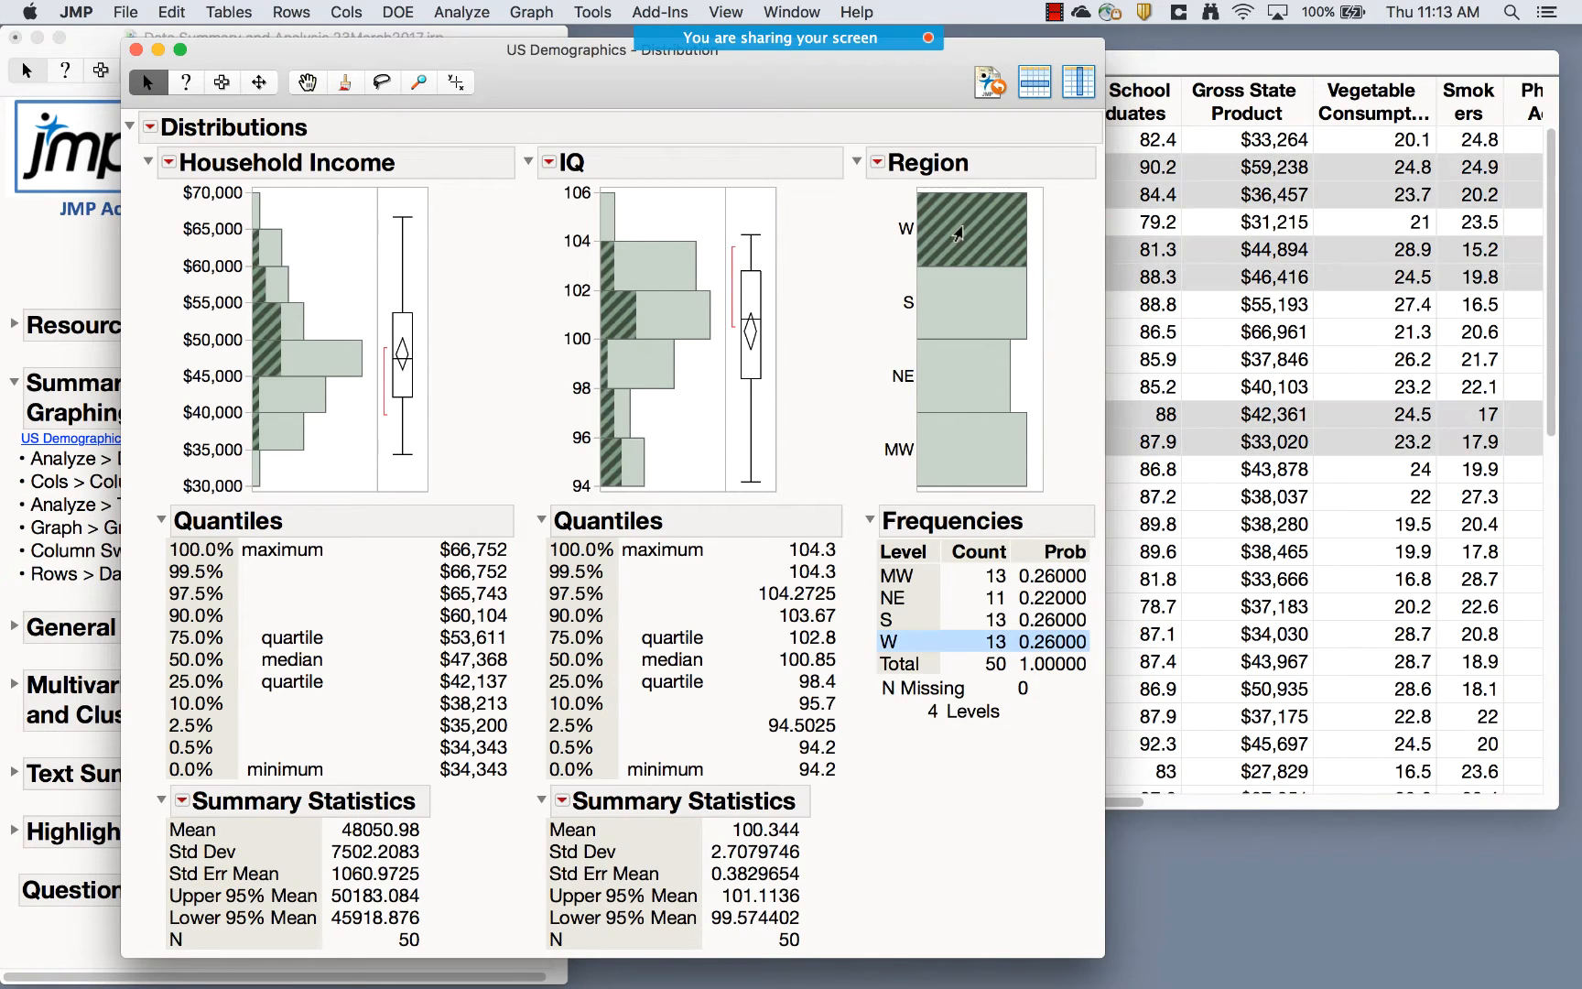
pyautogui.click(953, 310)
pyautogui.click(950, 386)
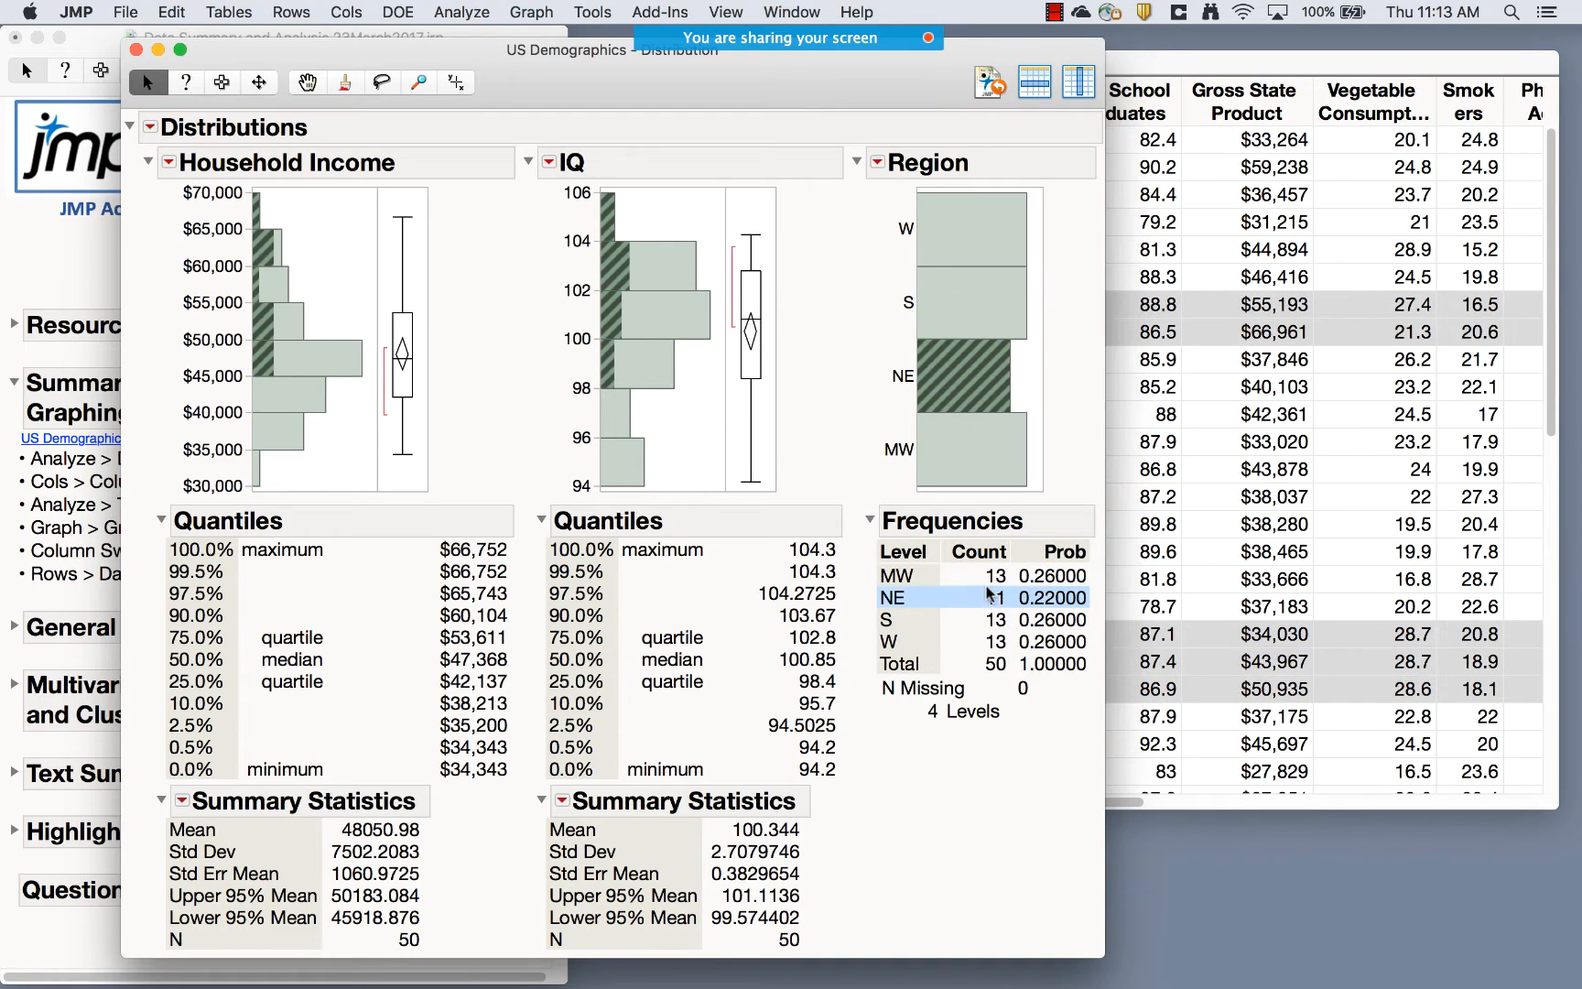
pyautogui.click(961, 451)
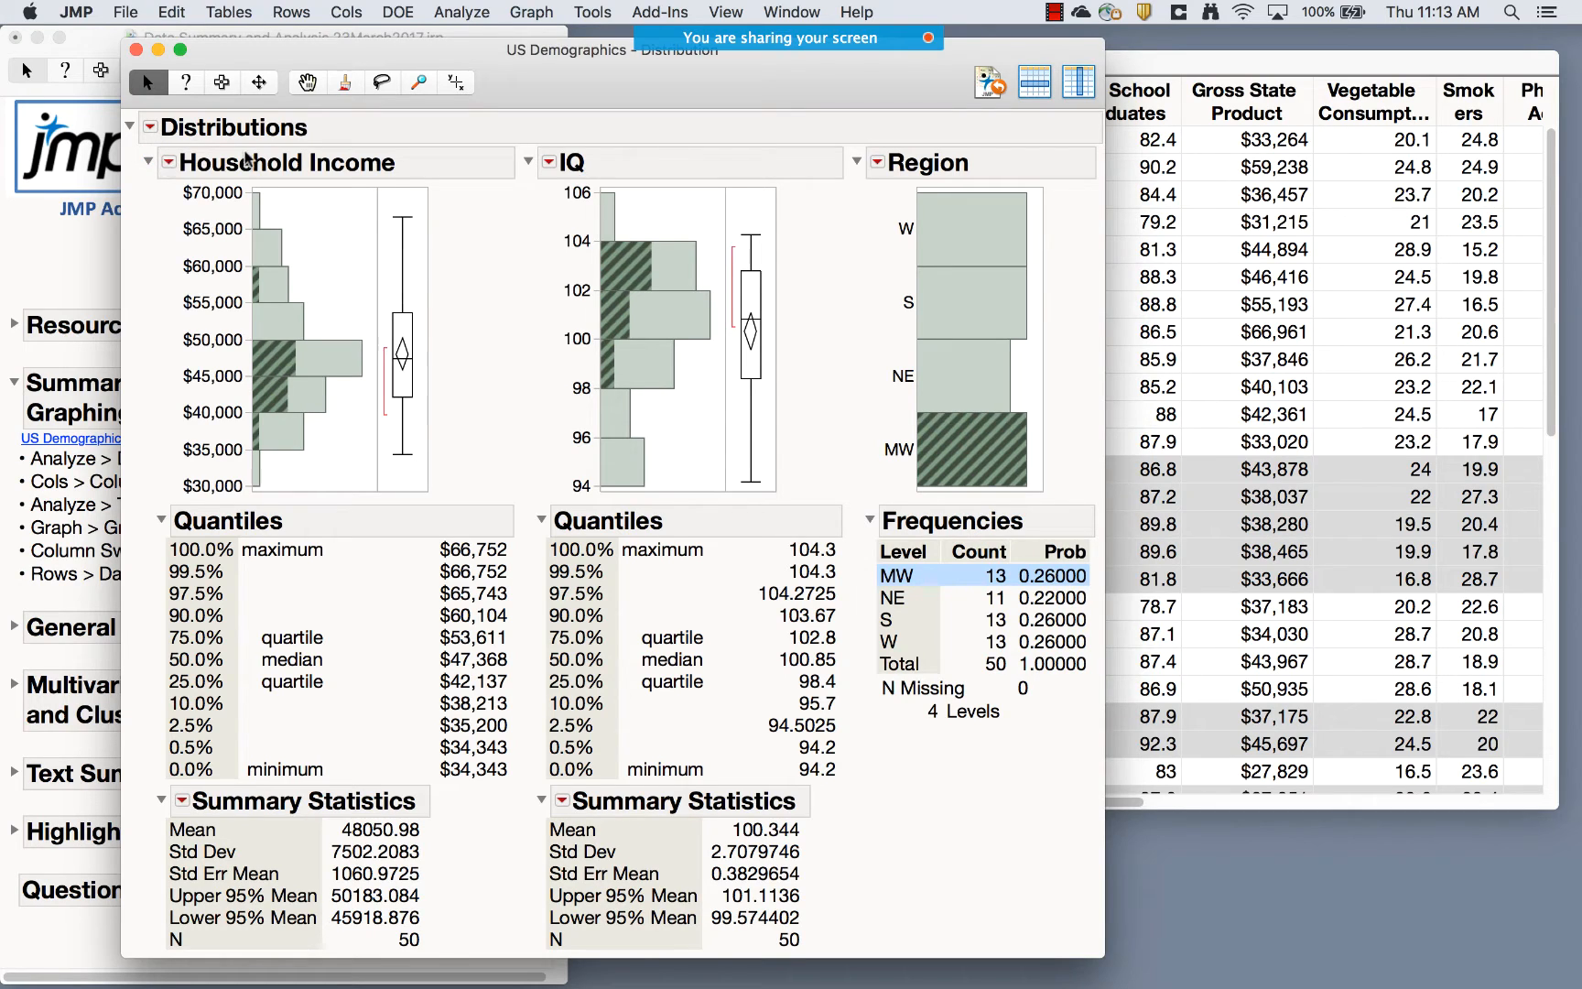
# Run a Test Mean on Household Income with a hypothesized mean of 50,000, including the Wilcoxon Signed Rank test
pyautogui.click(169, 164)
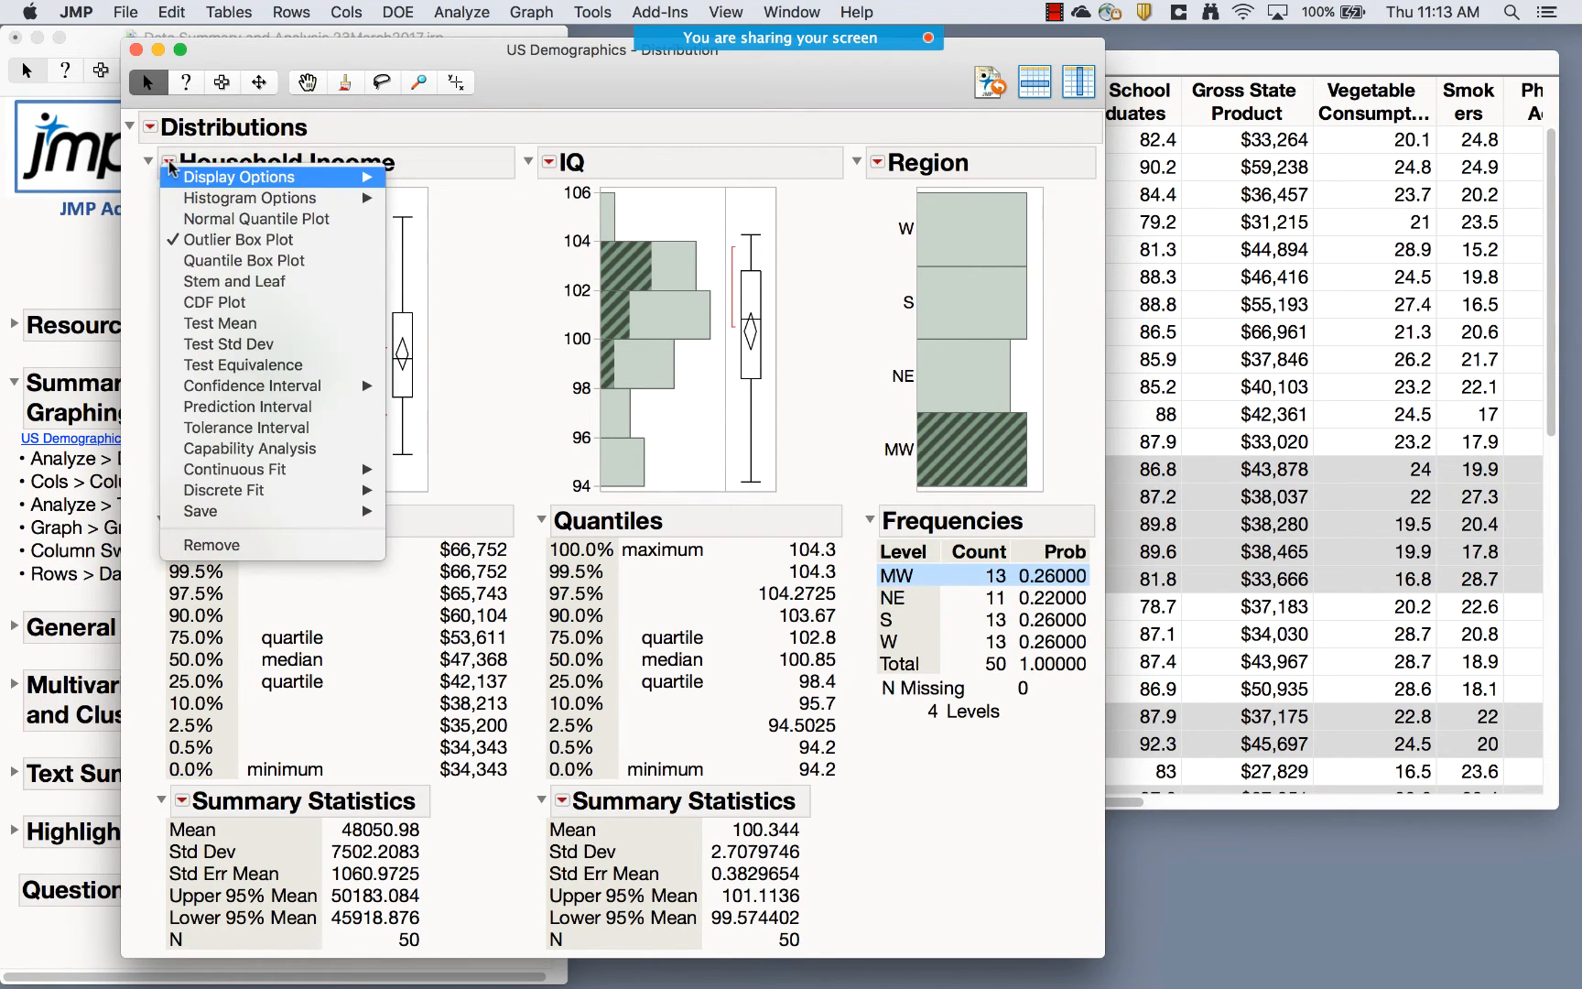
pyautogui.click(250, 323)
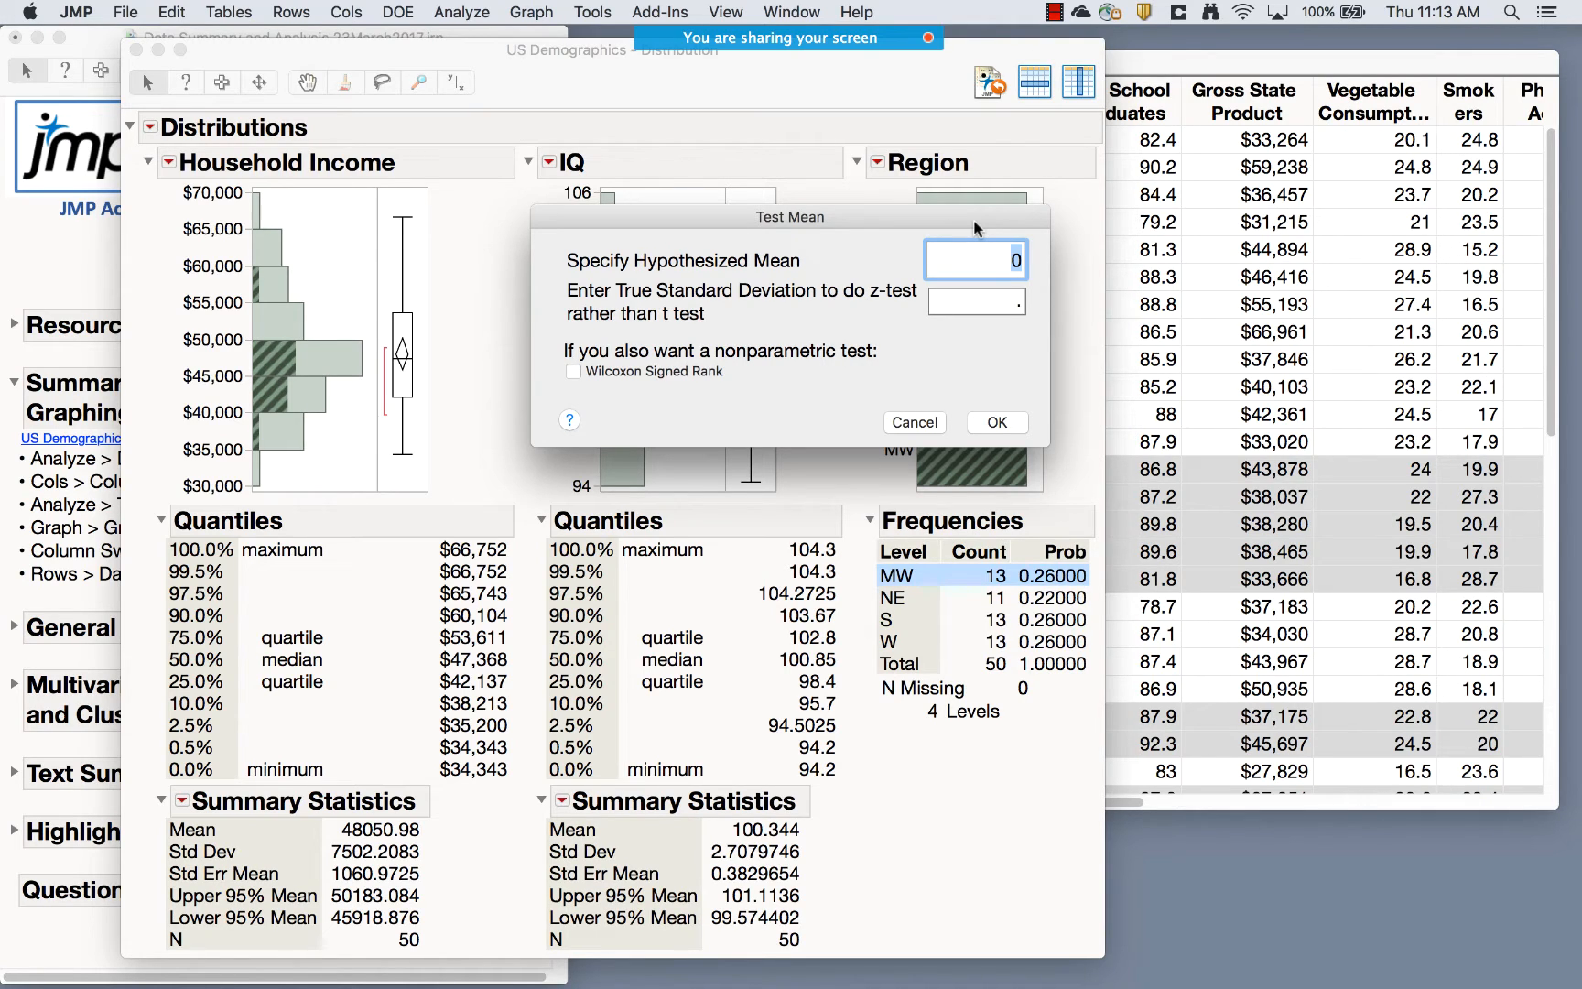
pyautogui.write('50,000')
pyautogui.click(574, 372)
pyautogui.click(993, 422)
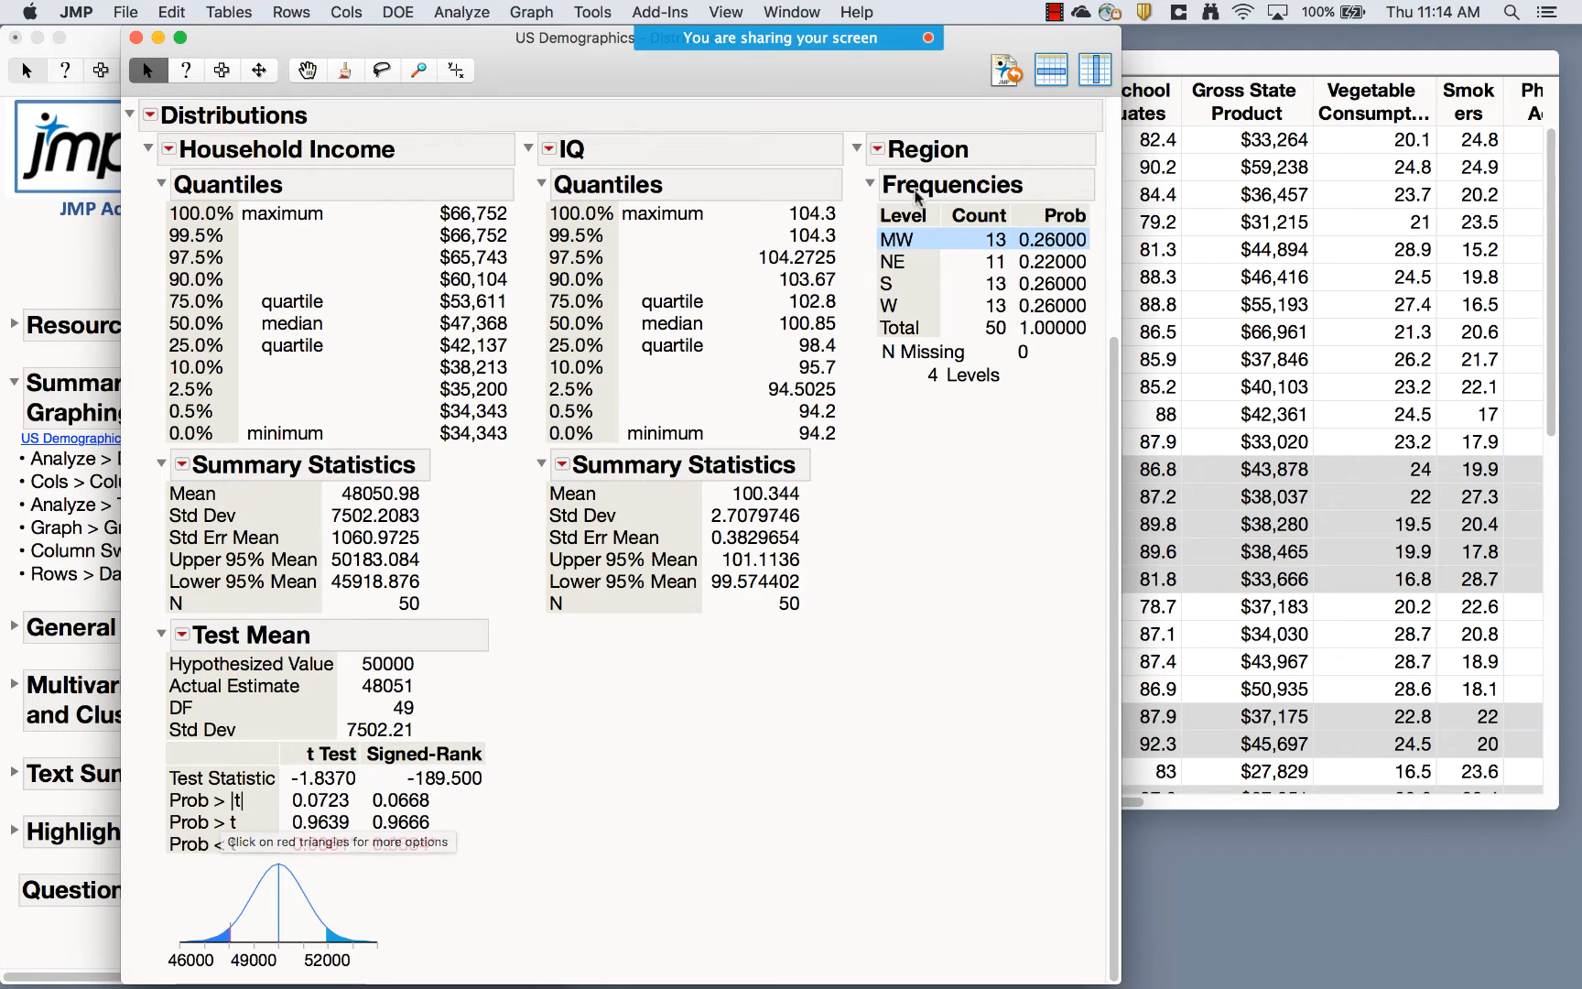
pyautogui.click(880, 156)
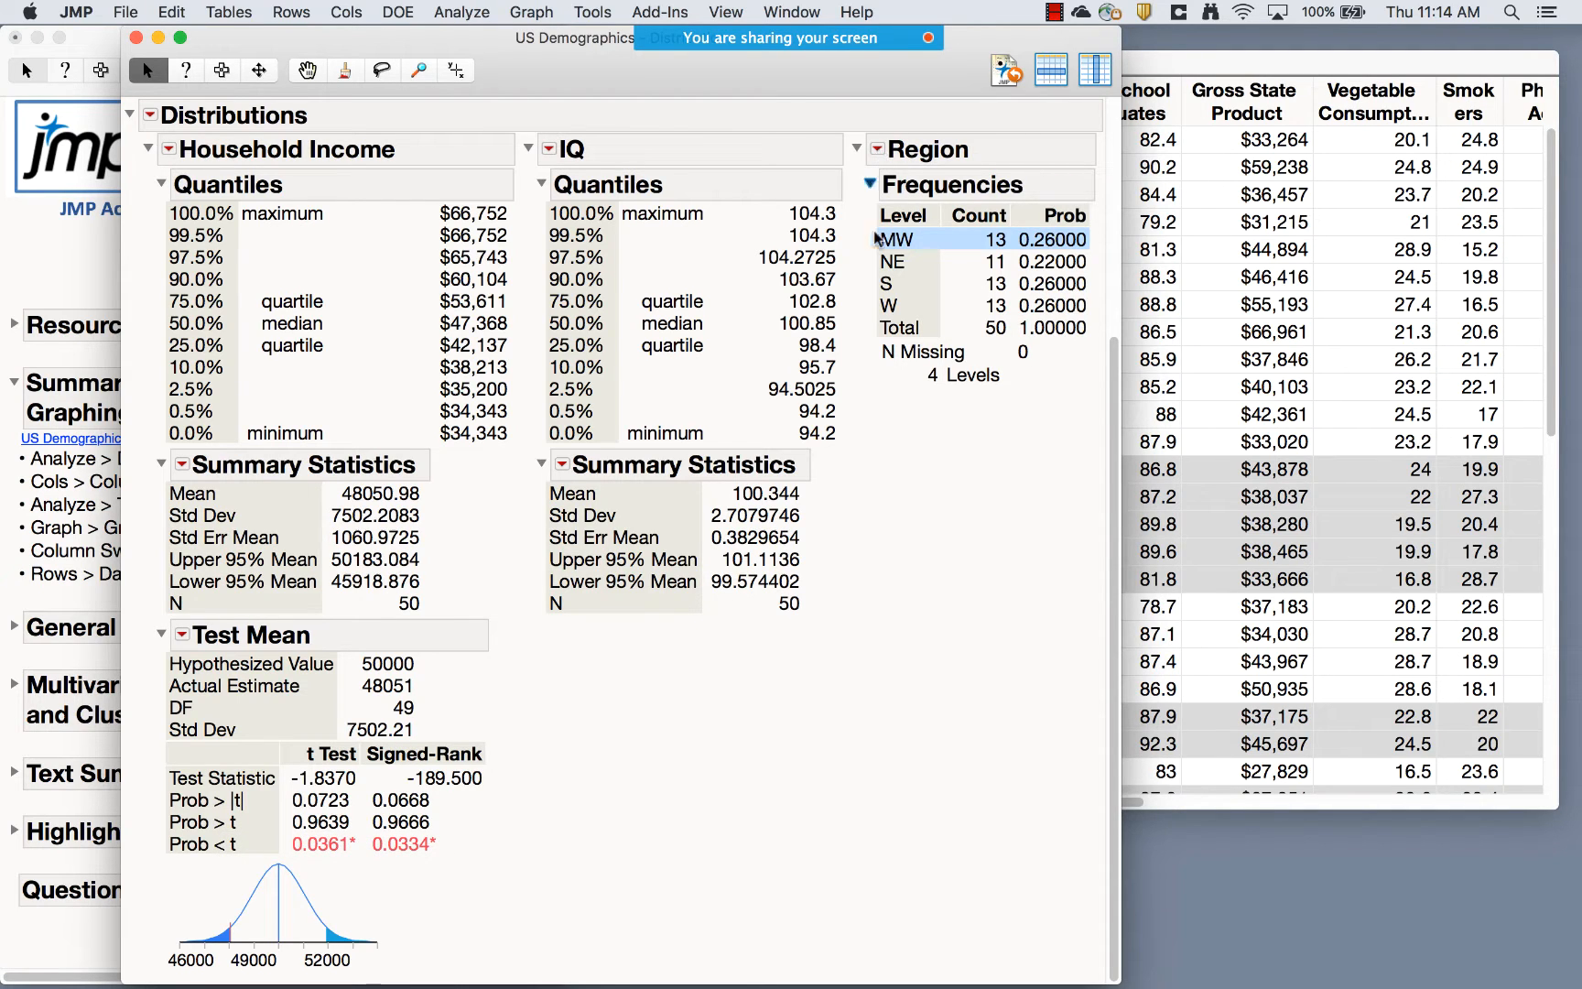
pyautogui.click(881, 241)
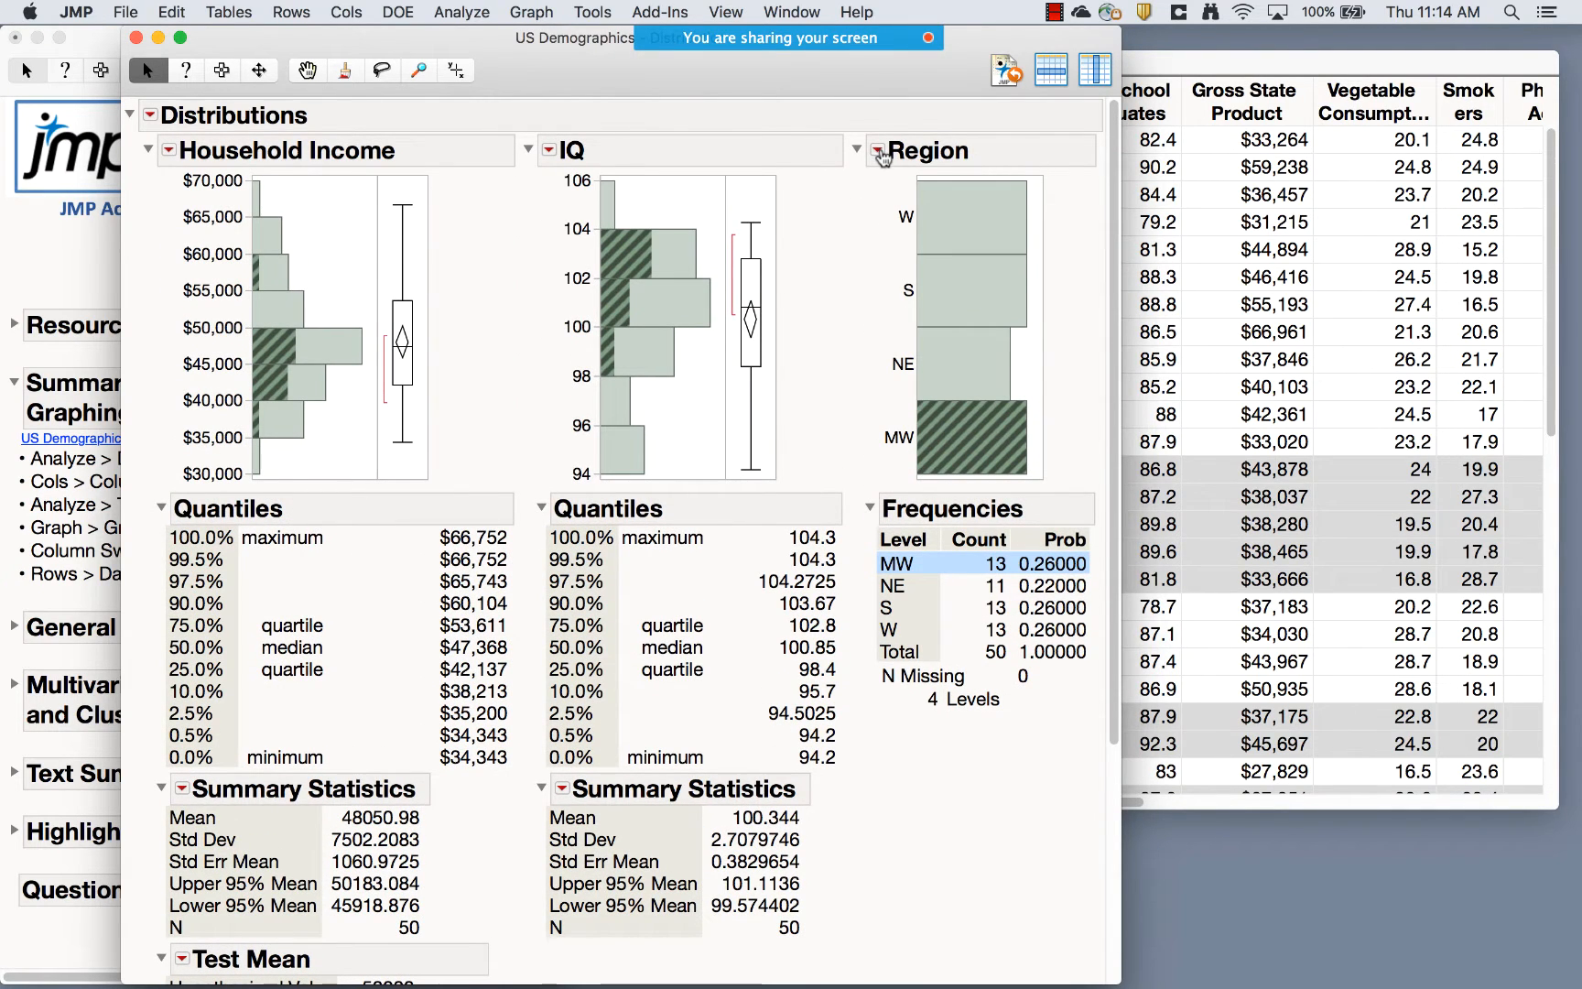
pyautogui.click(879, 154)
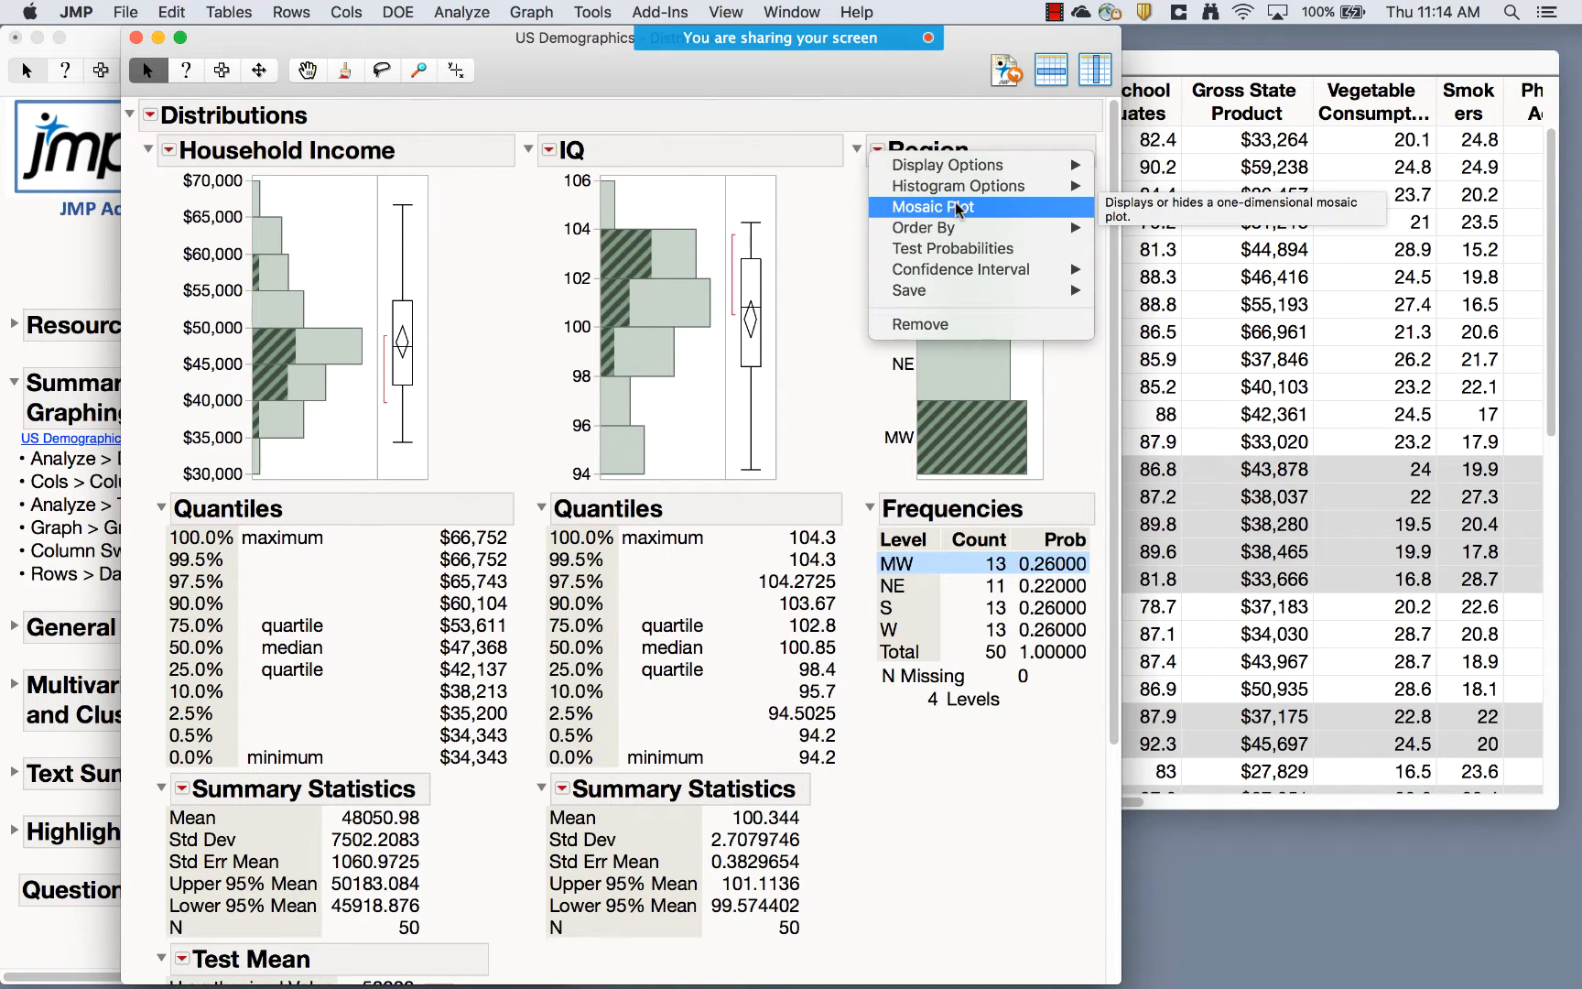
pyautogui.click(824, 112)
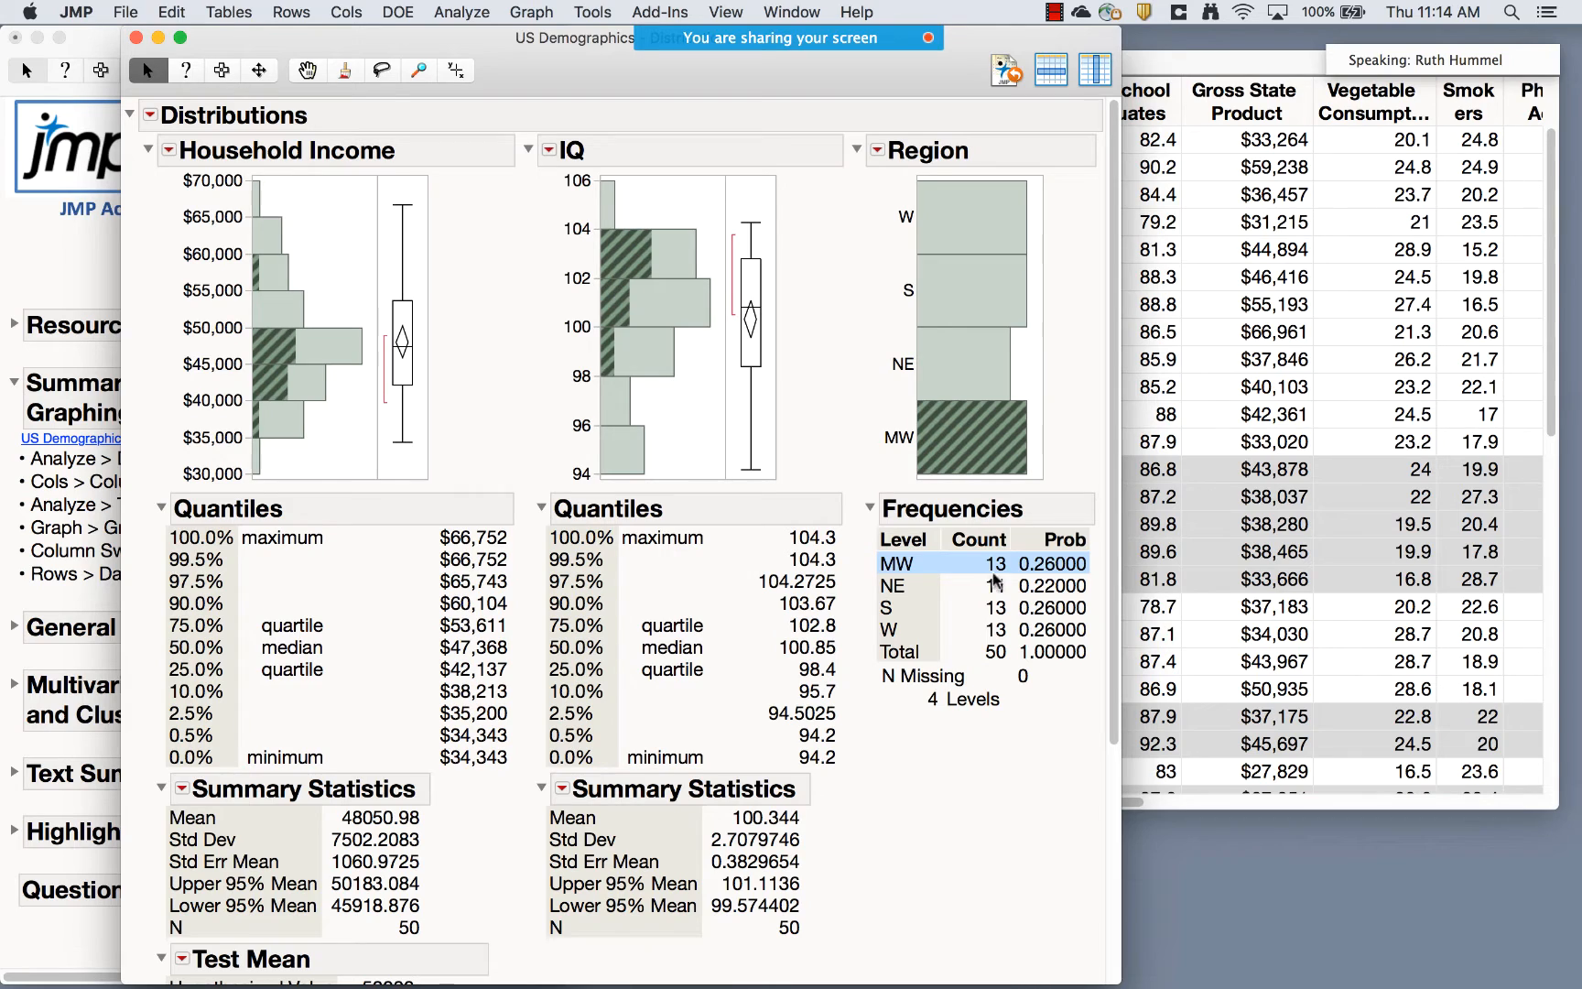
# Fit all available continuous distributions to Household Income in the Distribution report
pyautogui.click(170, 152)
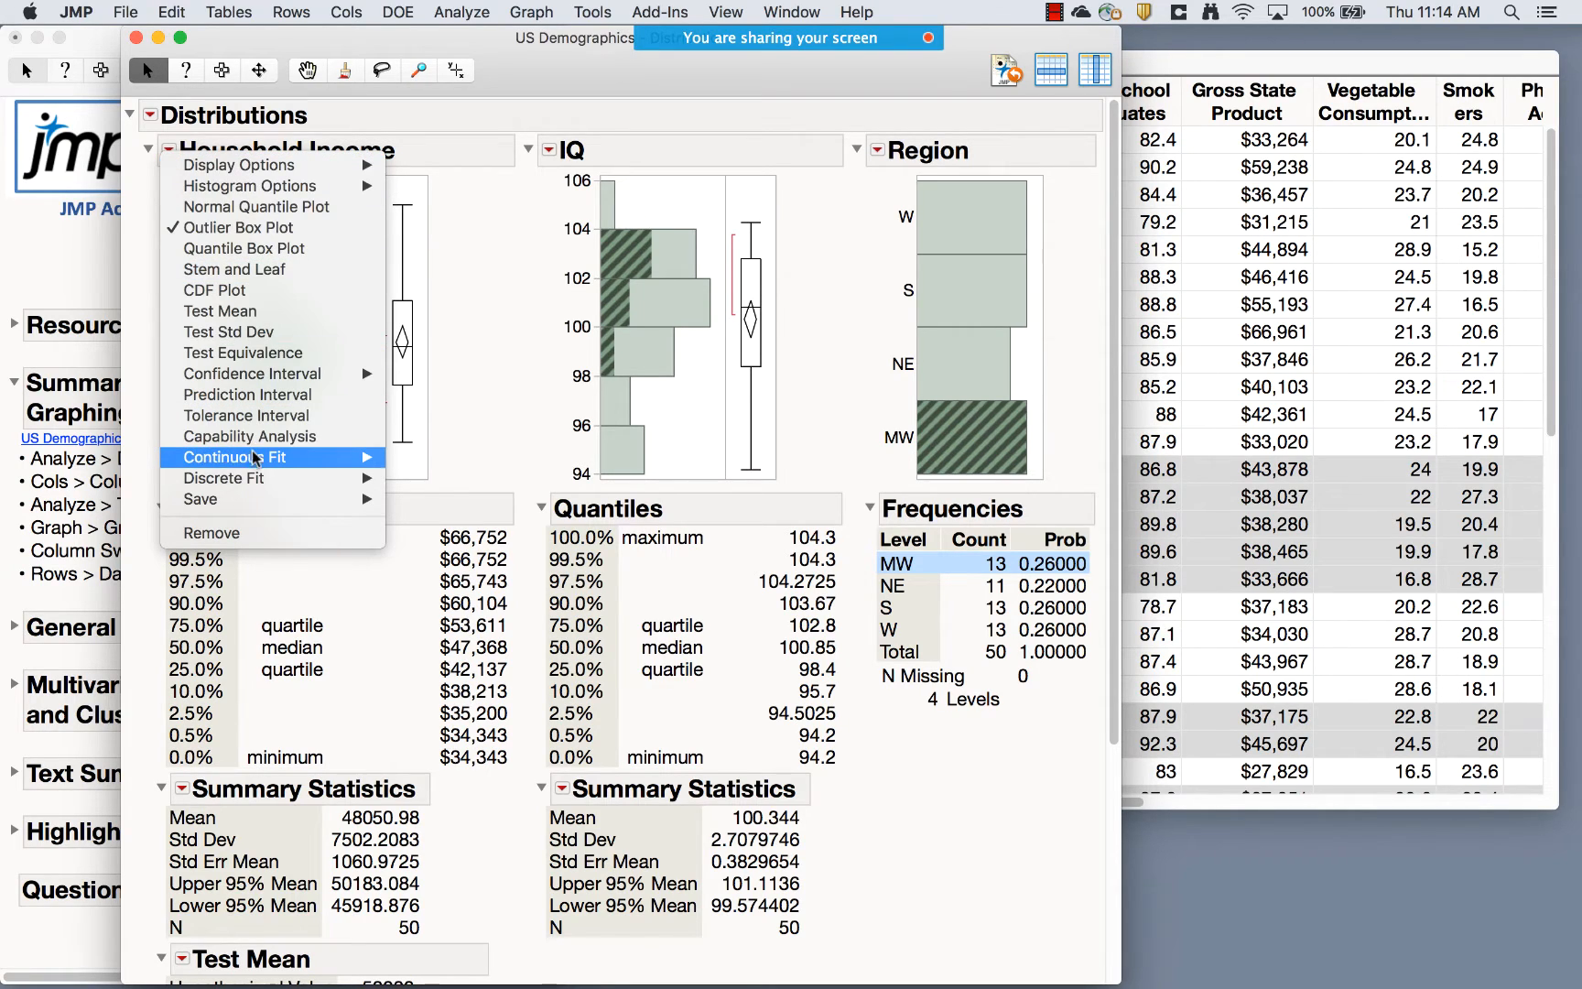
pyautogui.moveTo(252, 461)
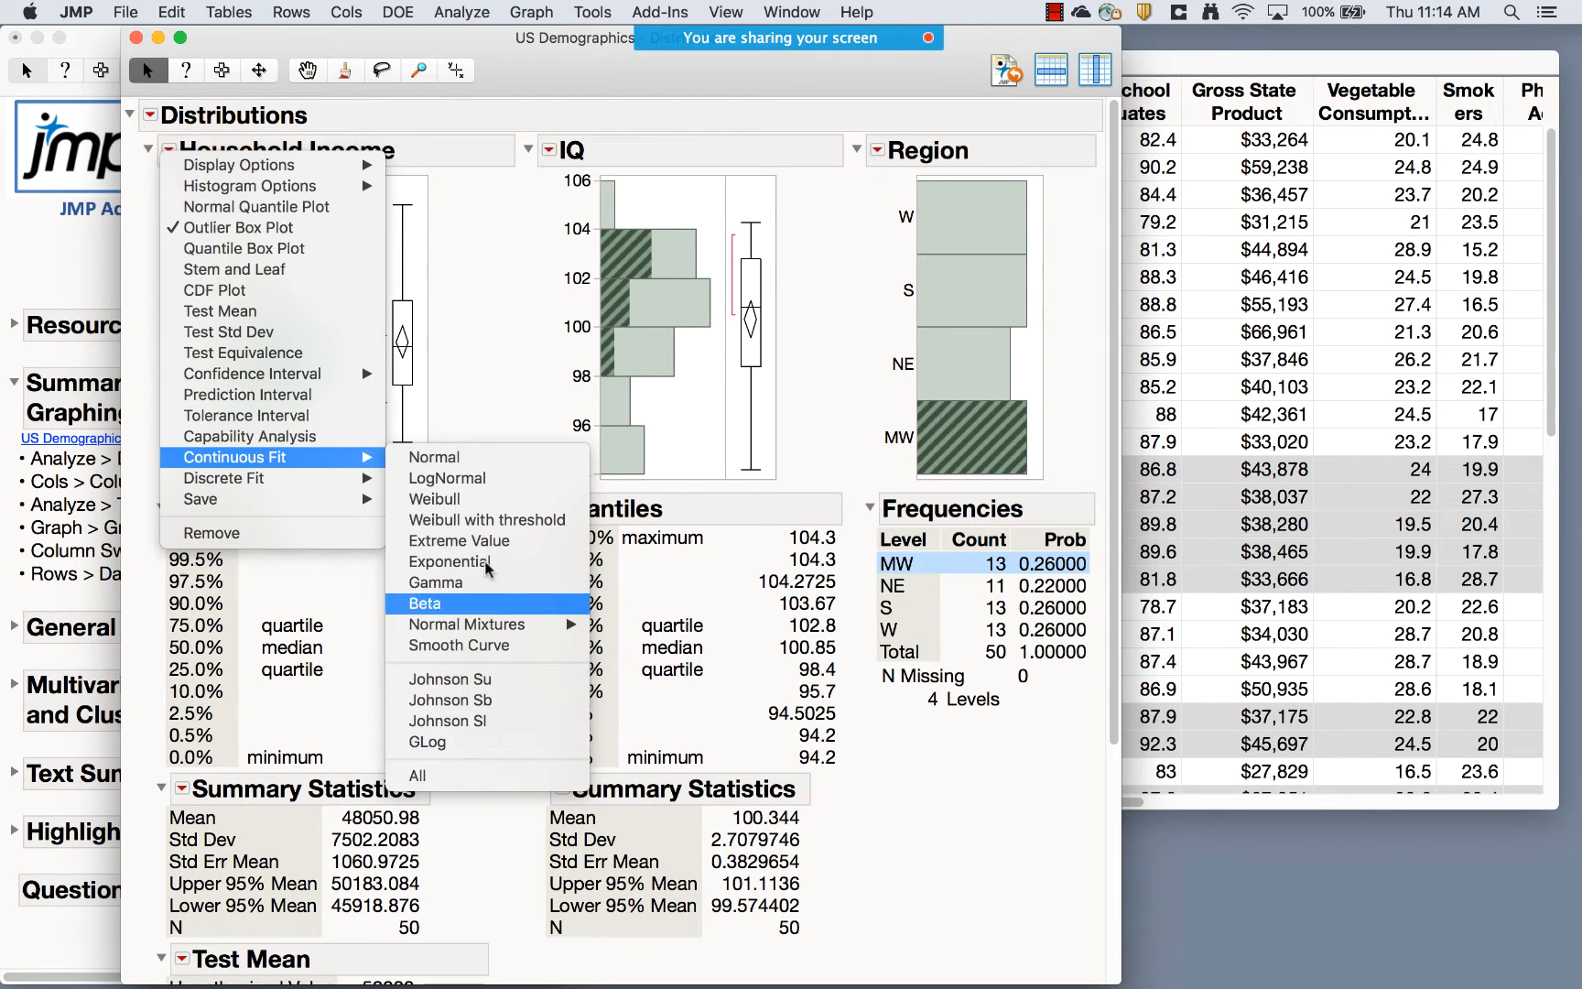
pyautogui.click(427, 774)
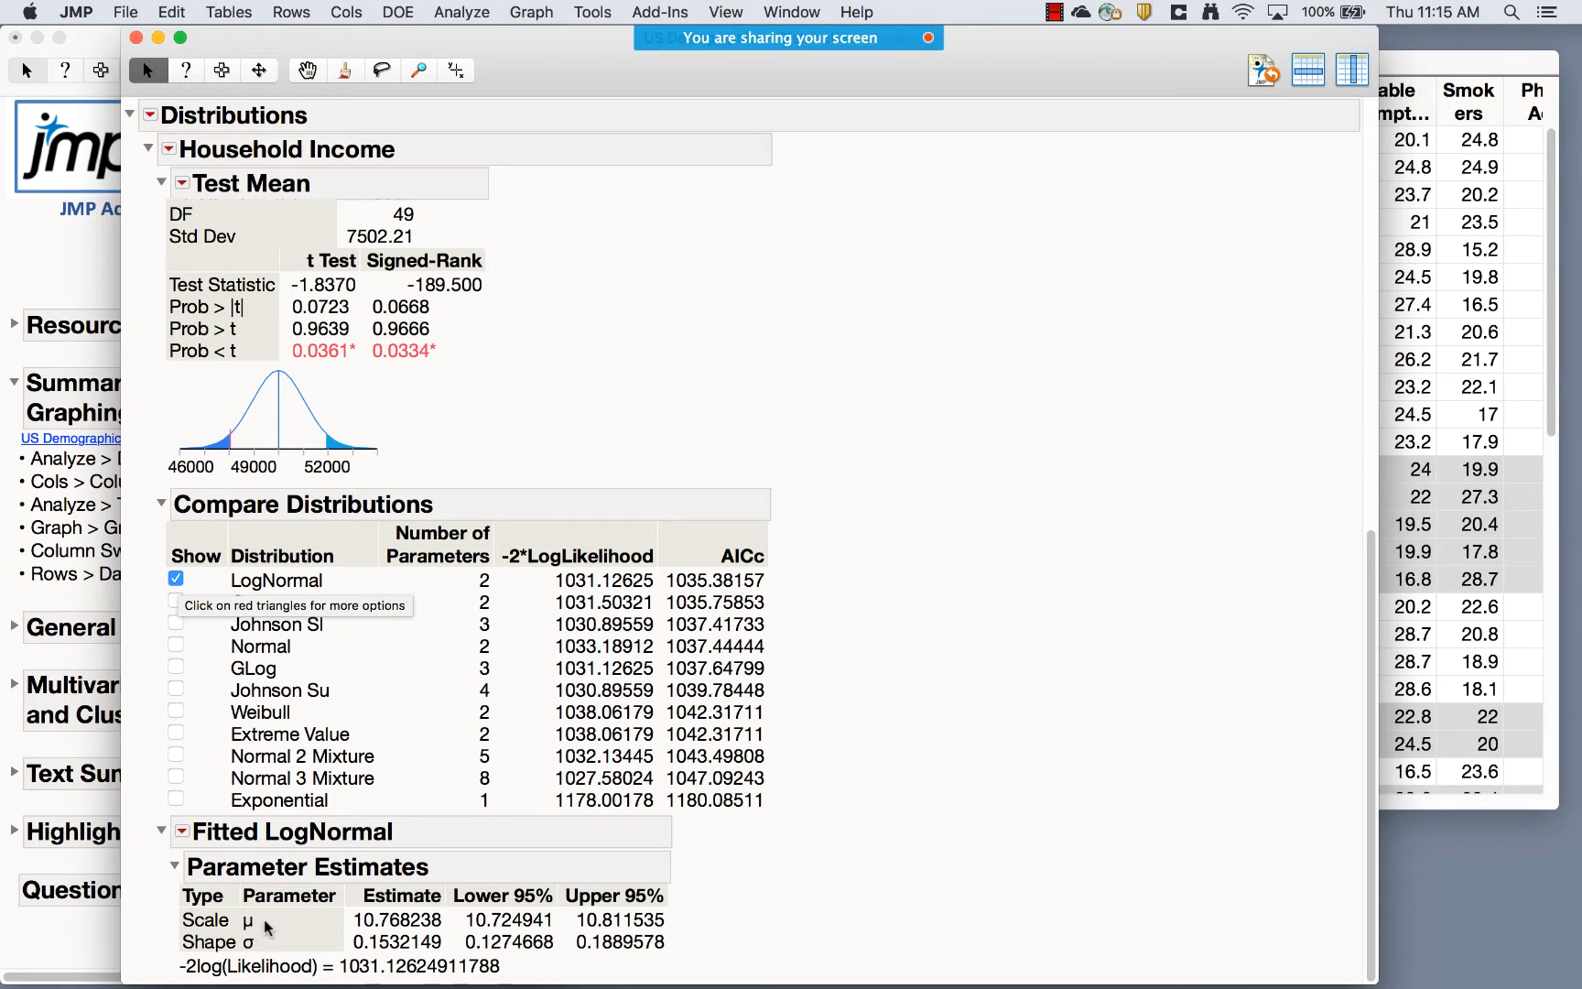
# Show the Normal fit alongside LogNormal for Household Income, and review the parameter estimates and the fitted curves on the histogram
pyautogui.click(176, 647)
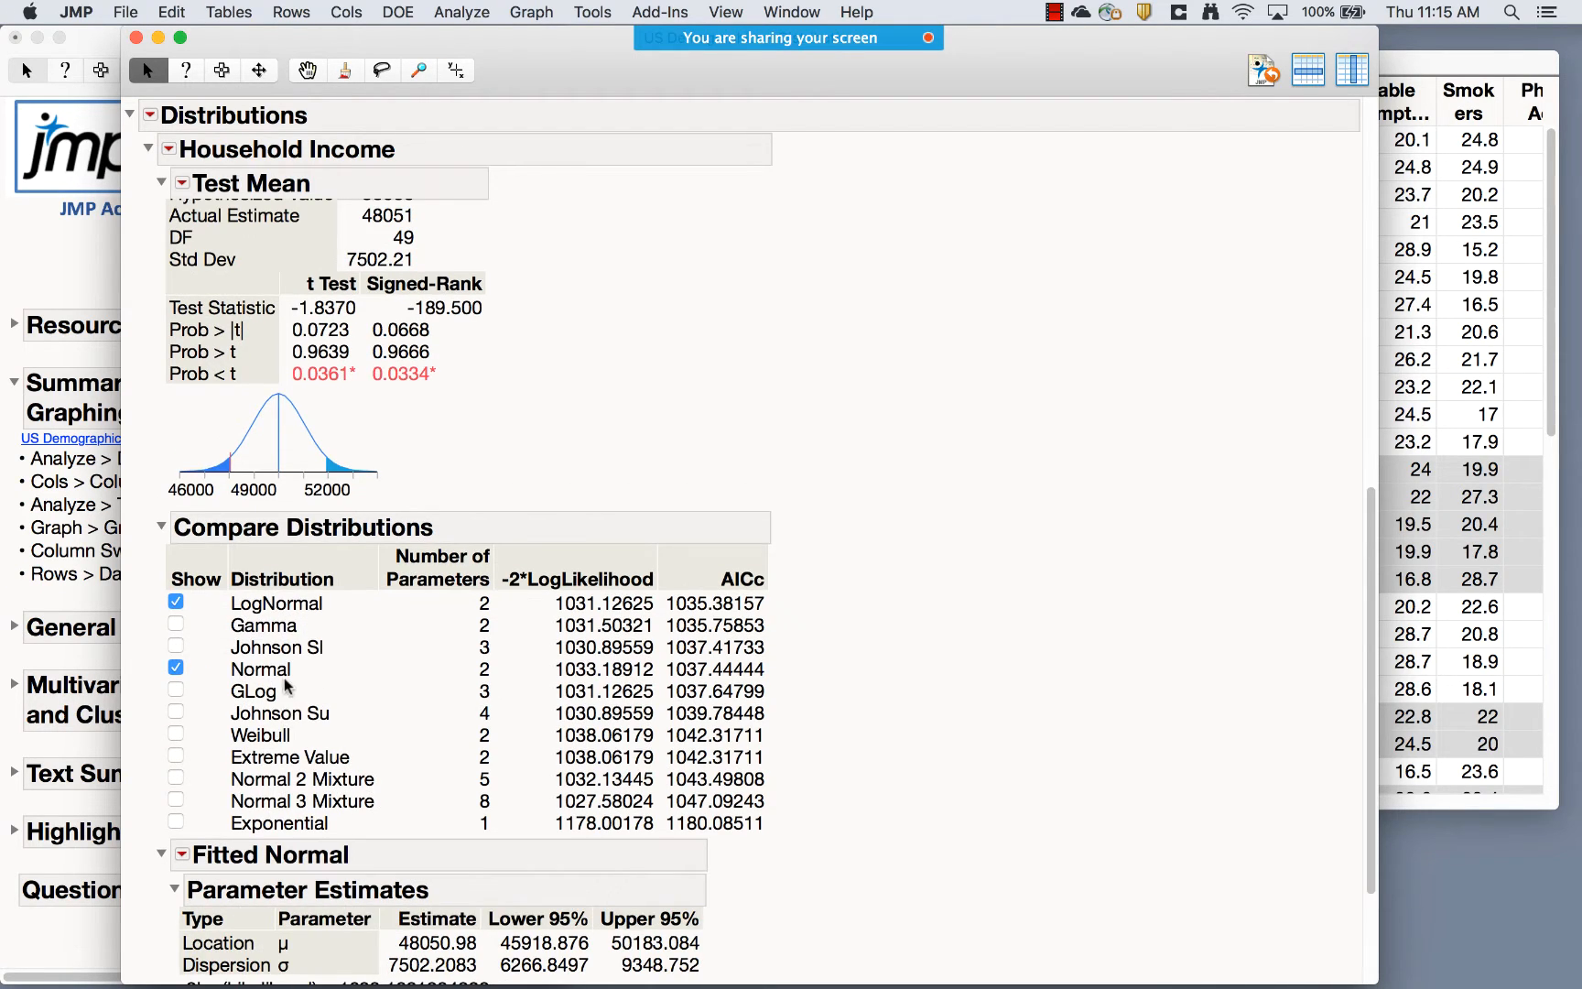
pyautogui.scroll(-4, 757, 817)
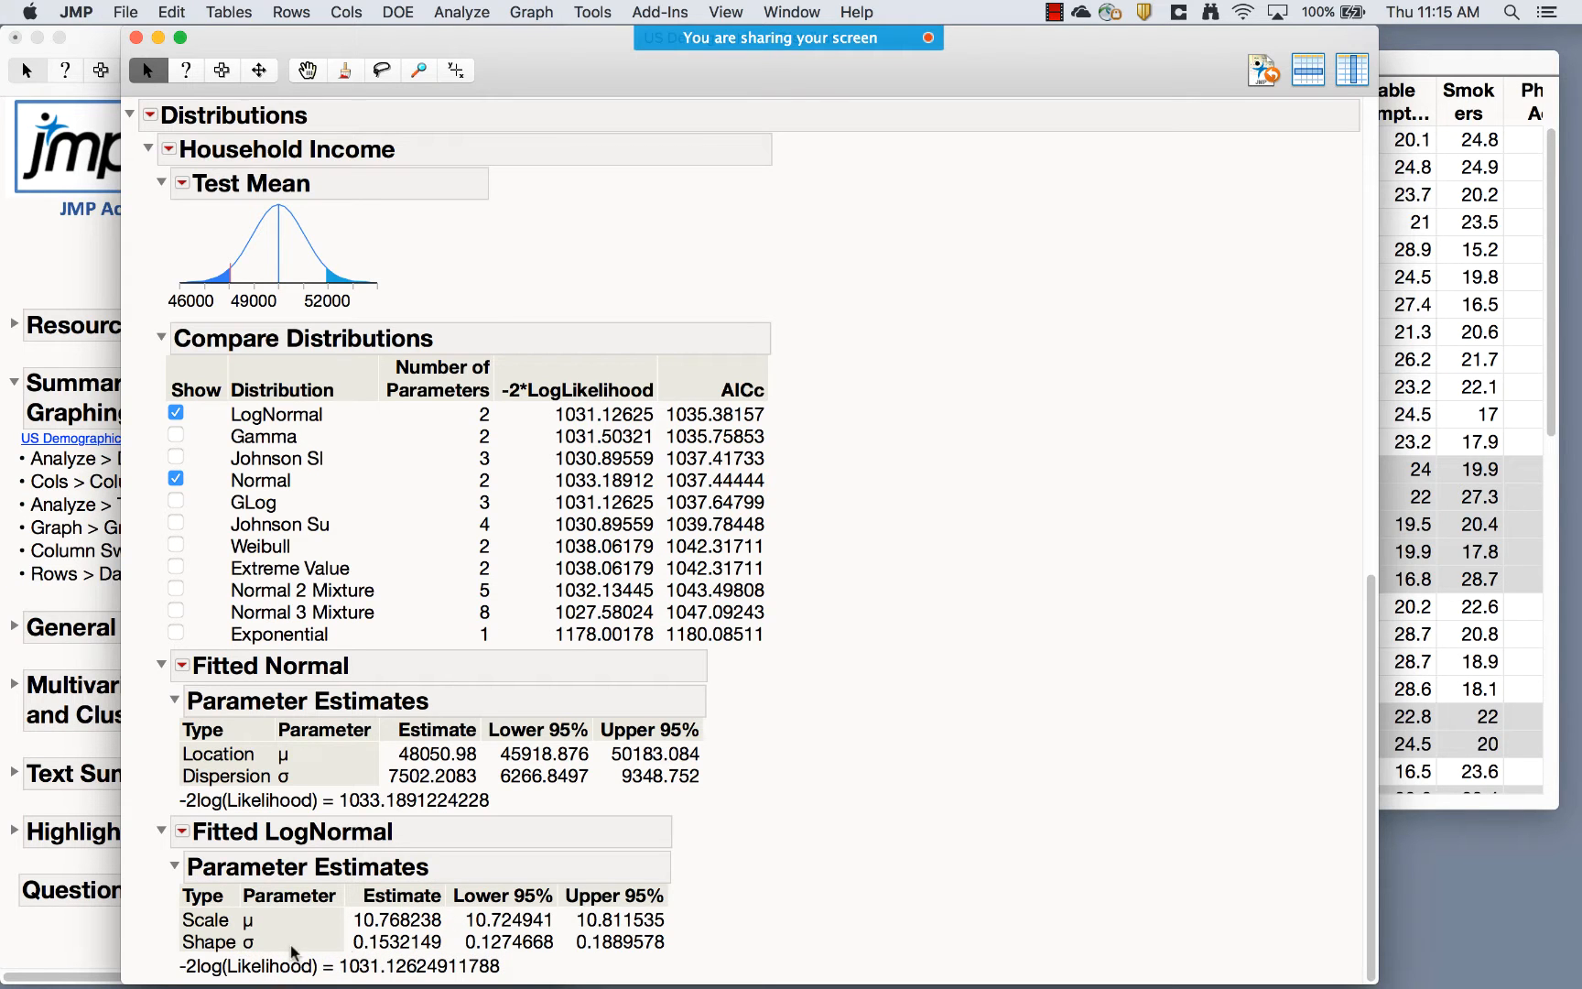
pyautogui.scroll(10, 874, 882)
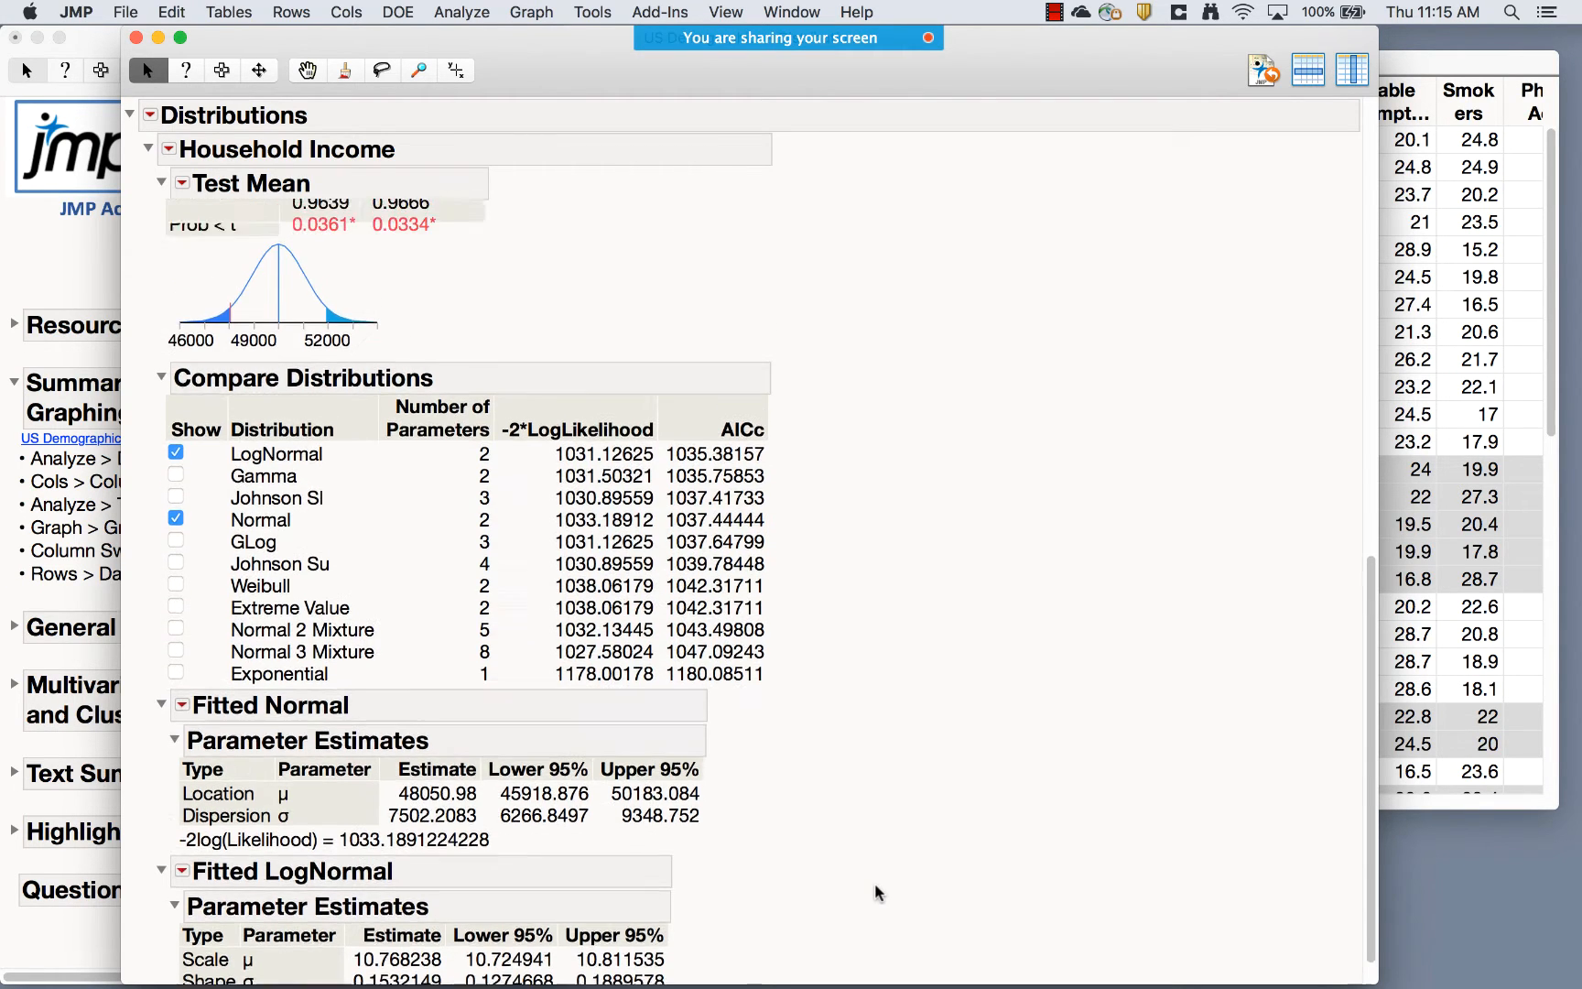
pyautogui.scroll(3, 874, 893)
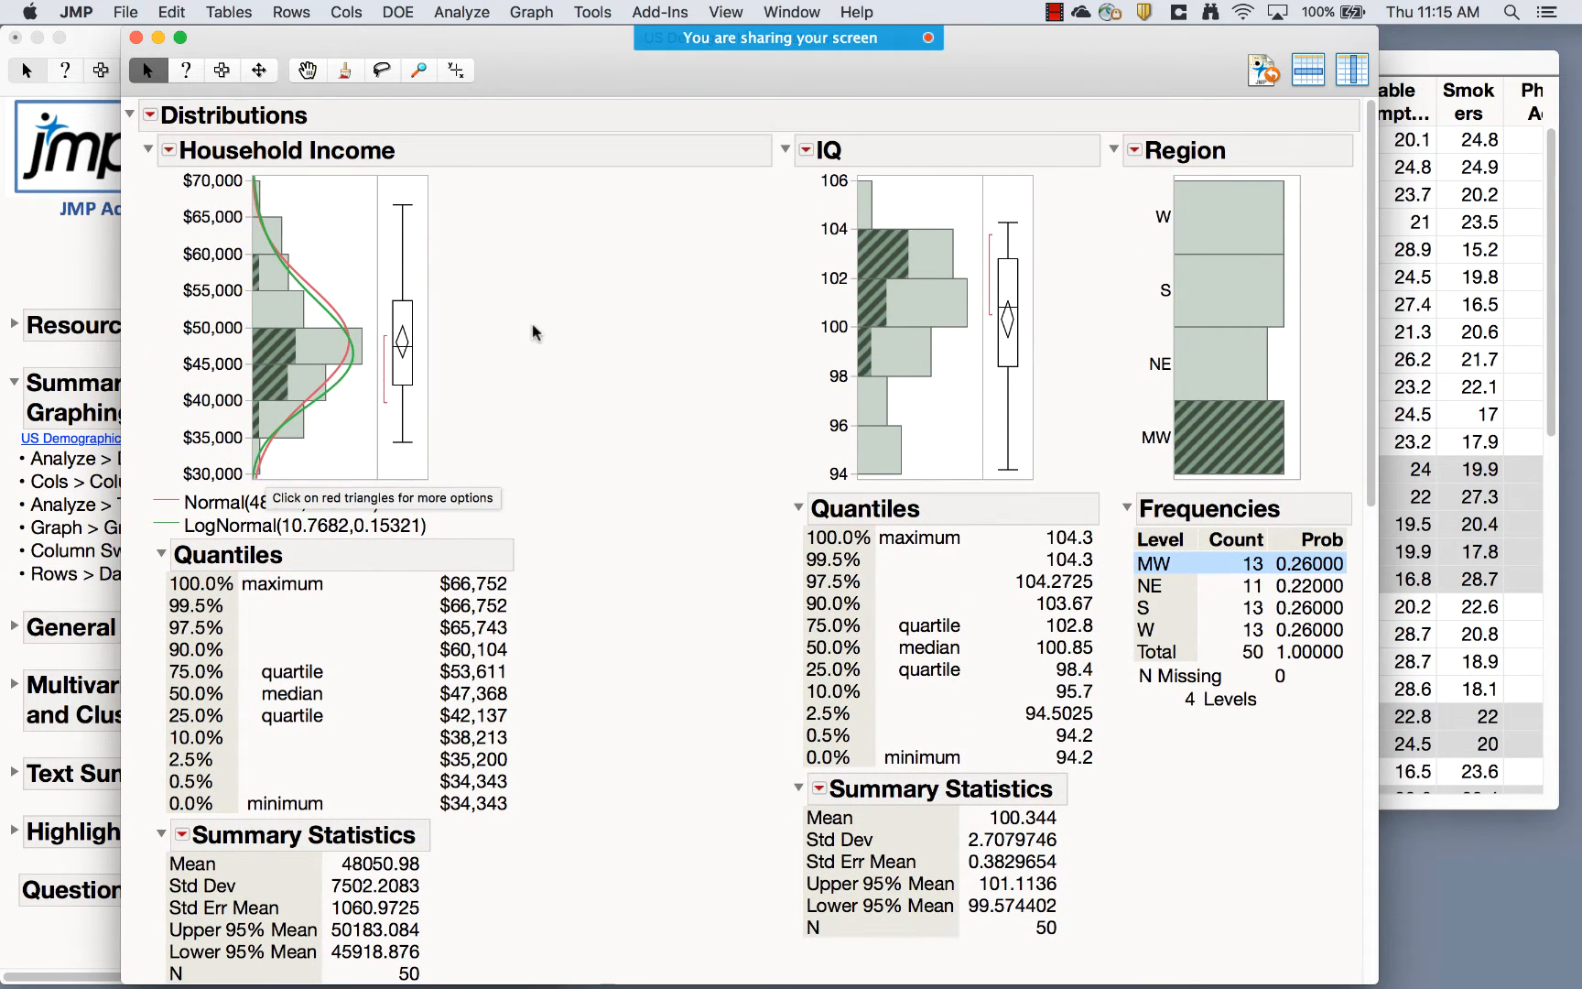
# Stack the Distribution report so the Household Income, IQ and Region results are laid out horizontally
pyautogui.click(151, 117)
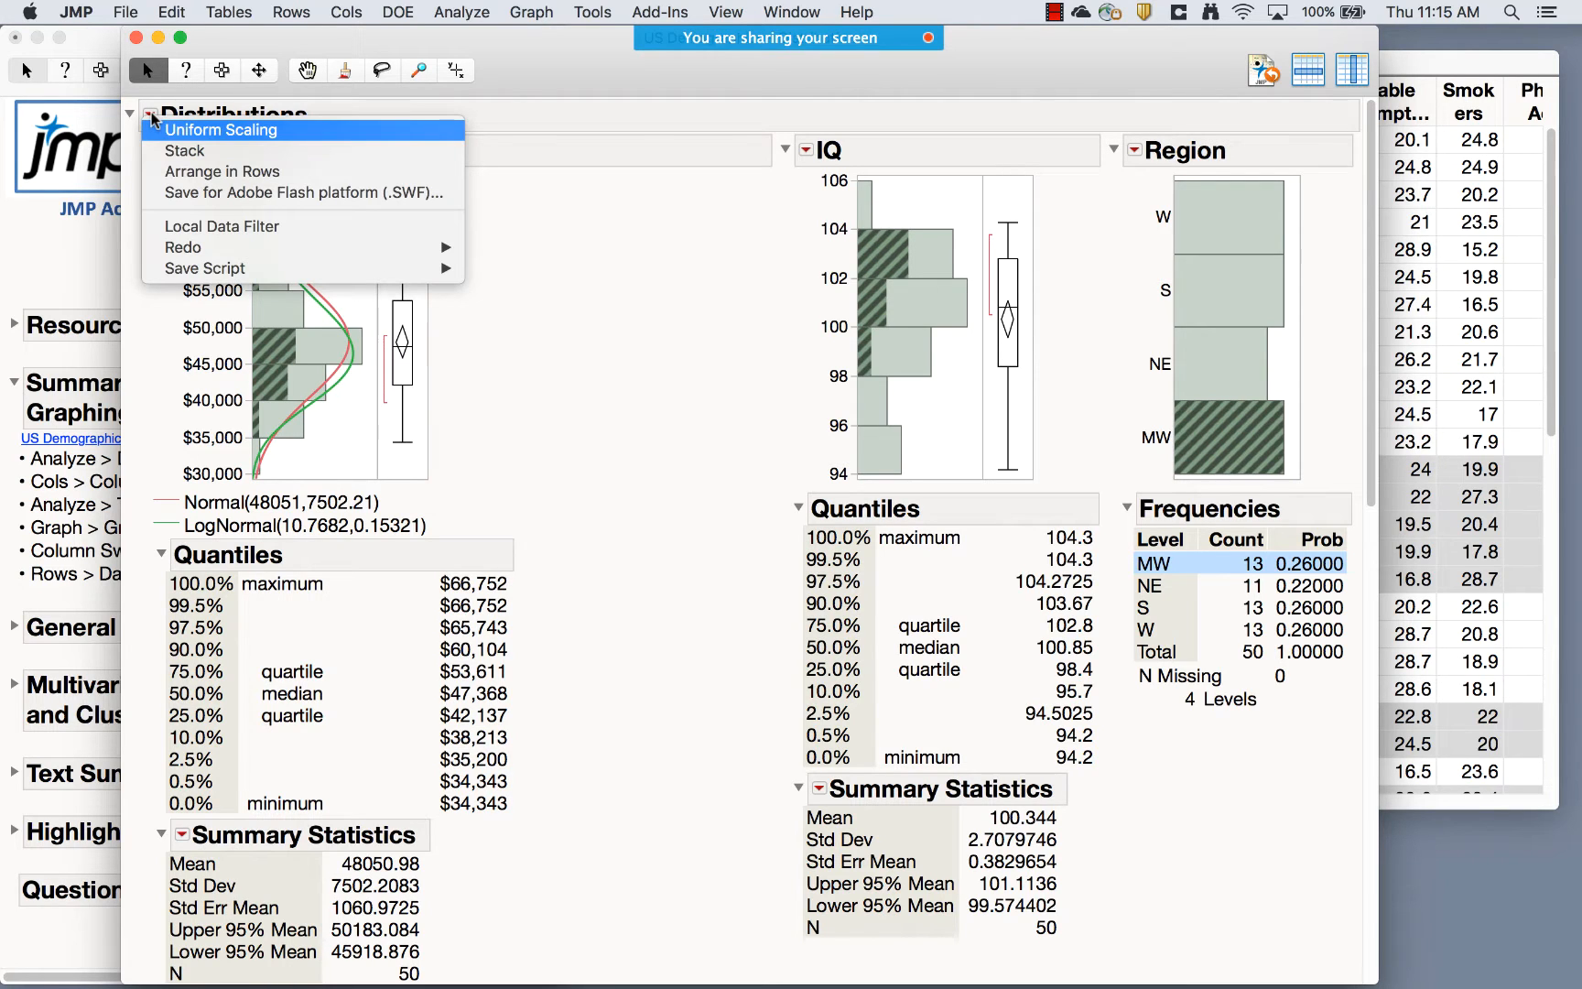
pyautogui.click(168, 152)
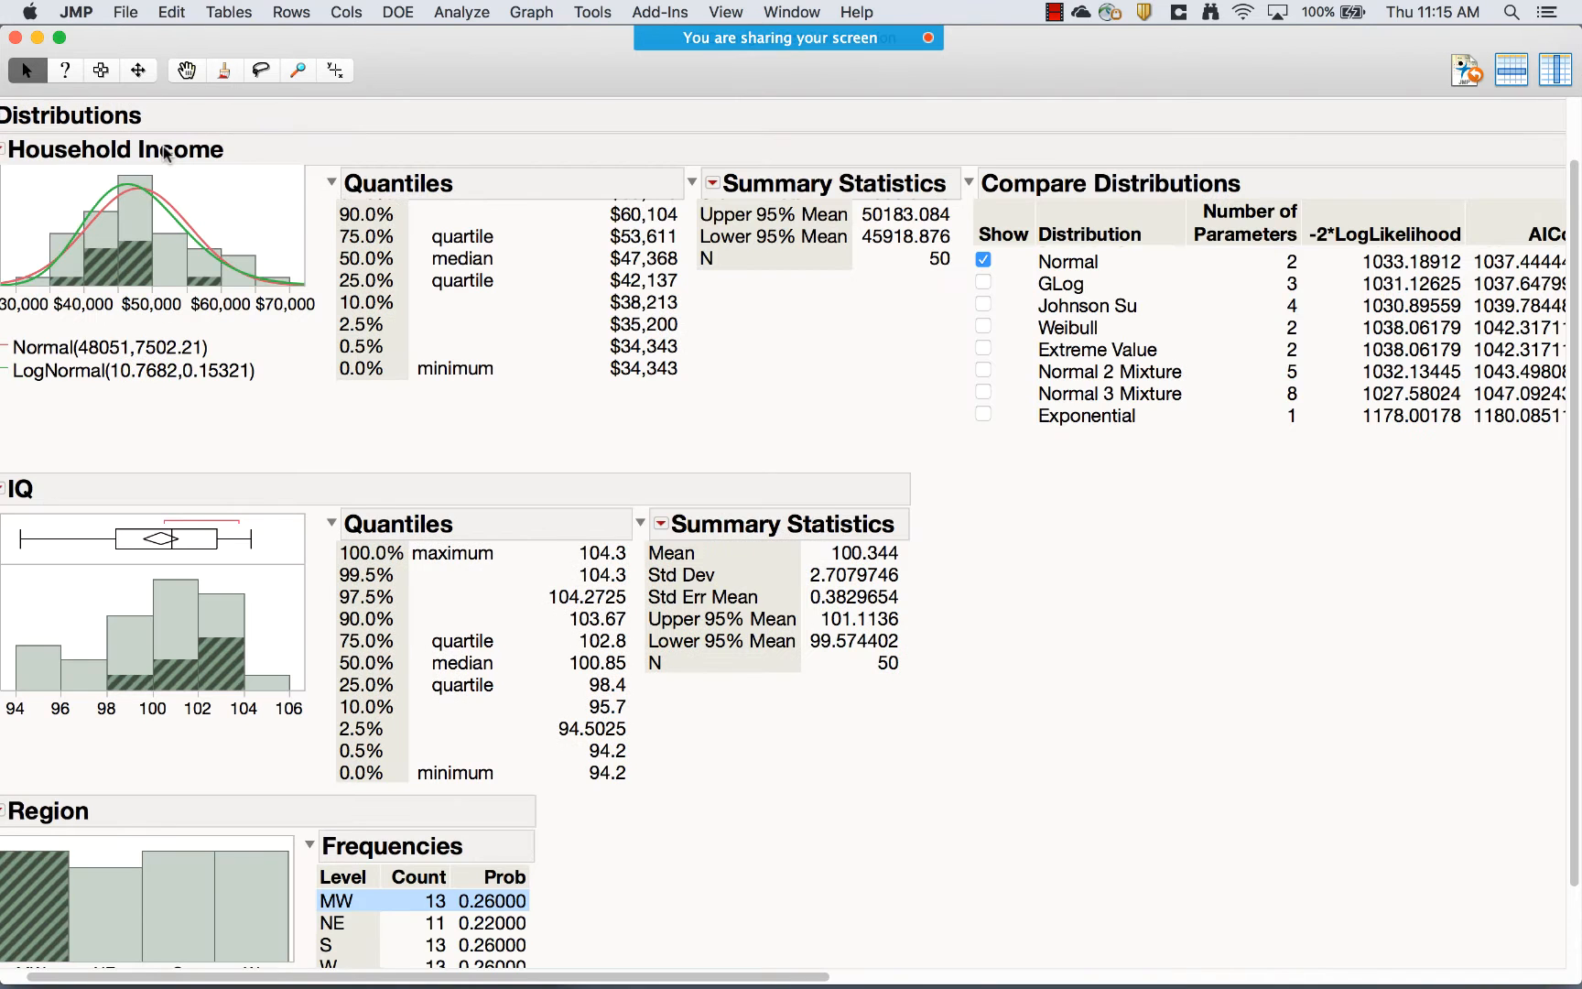
pyautogui.hscroll(-2, 896, 303)
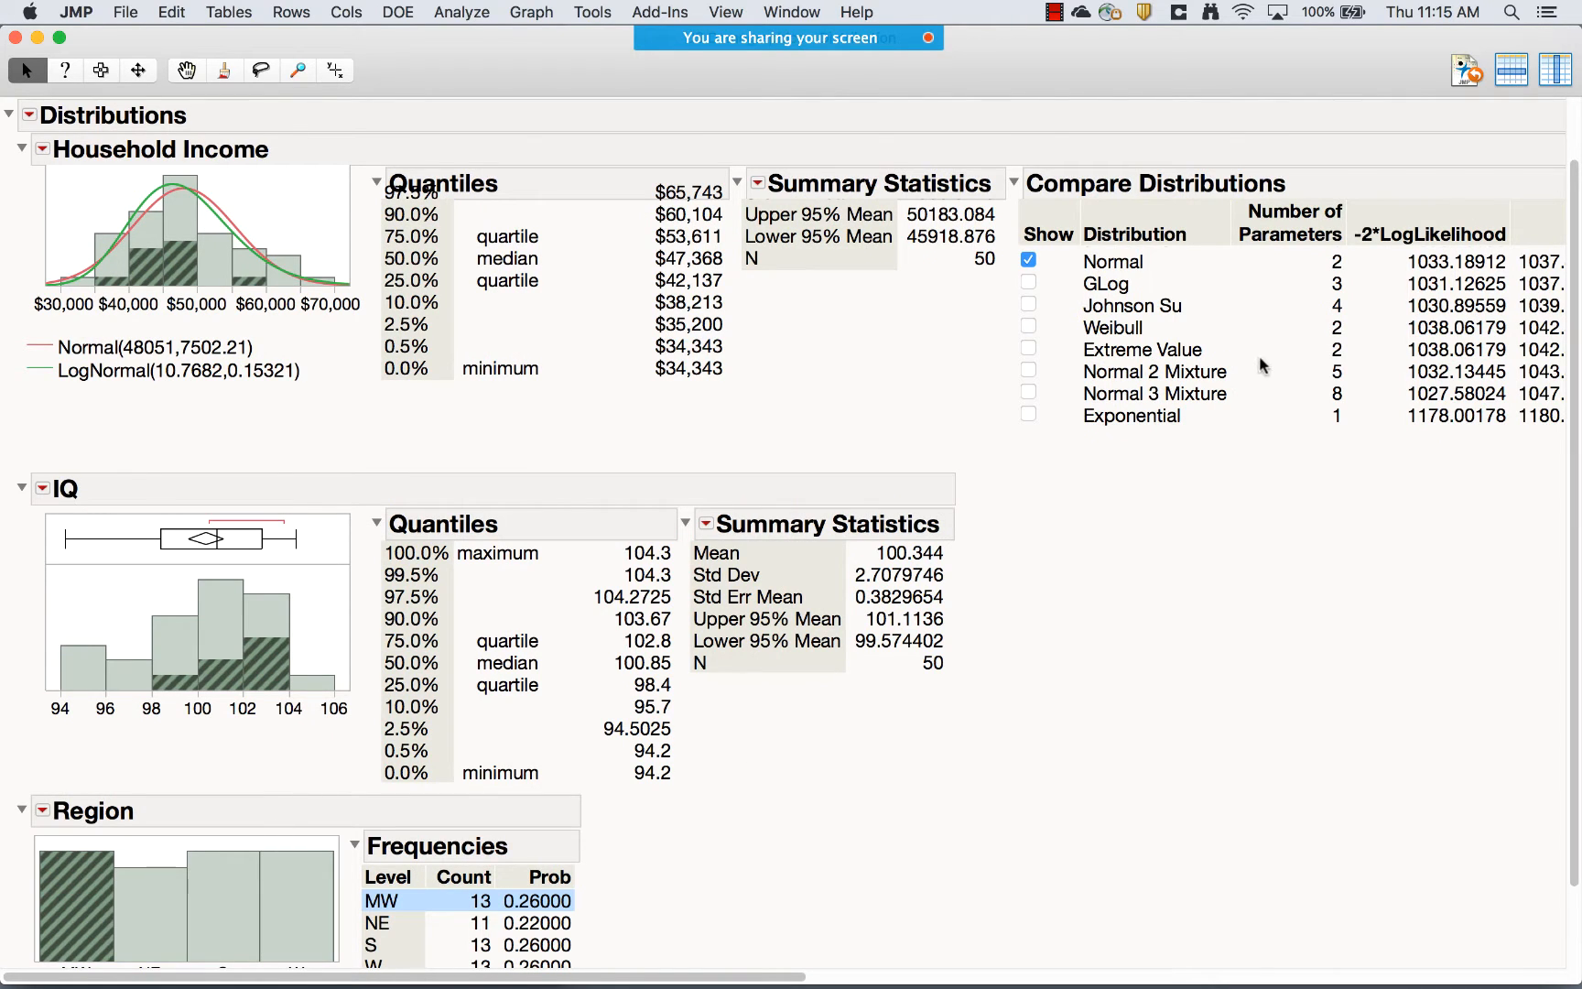
# Highlight the MW, NE, S and W Region bars and the IQ bars for 100–102 and 102–104 to compare the linked distributions
pyautogui.scroll(-3, 567, 469)
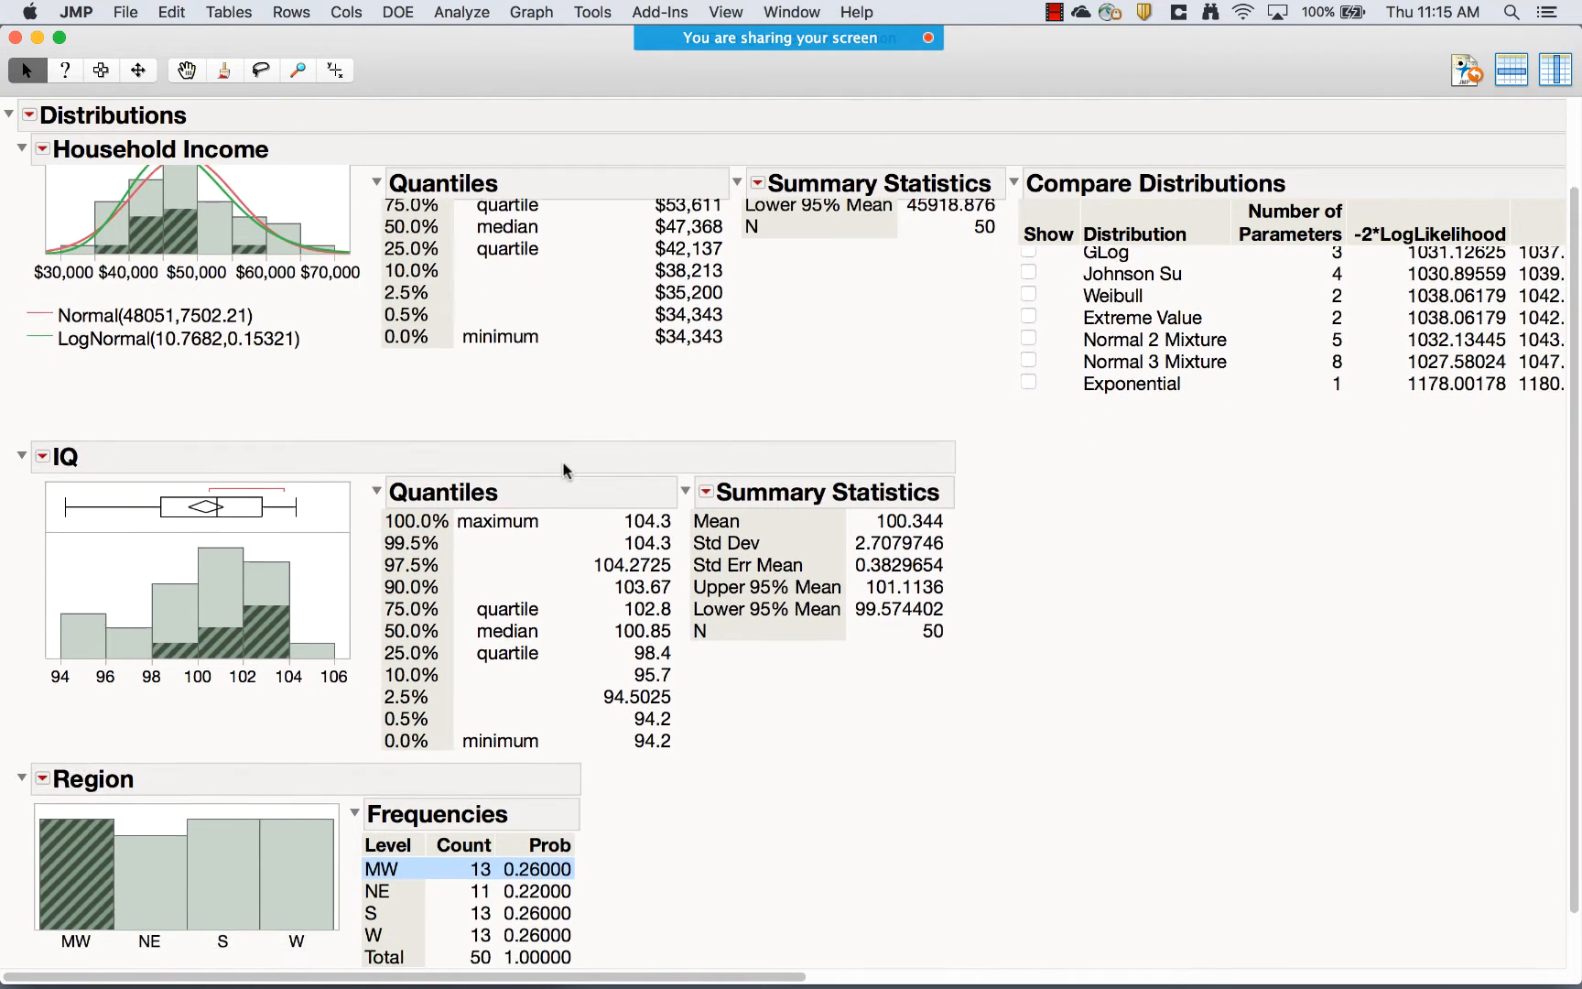
pyautogui.click(255, 568)
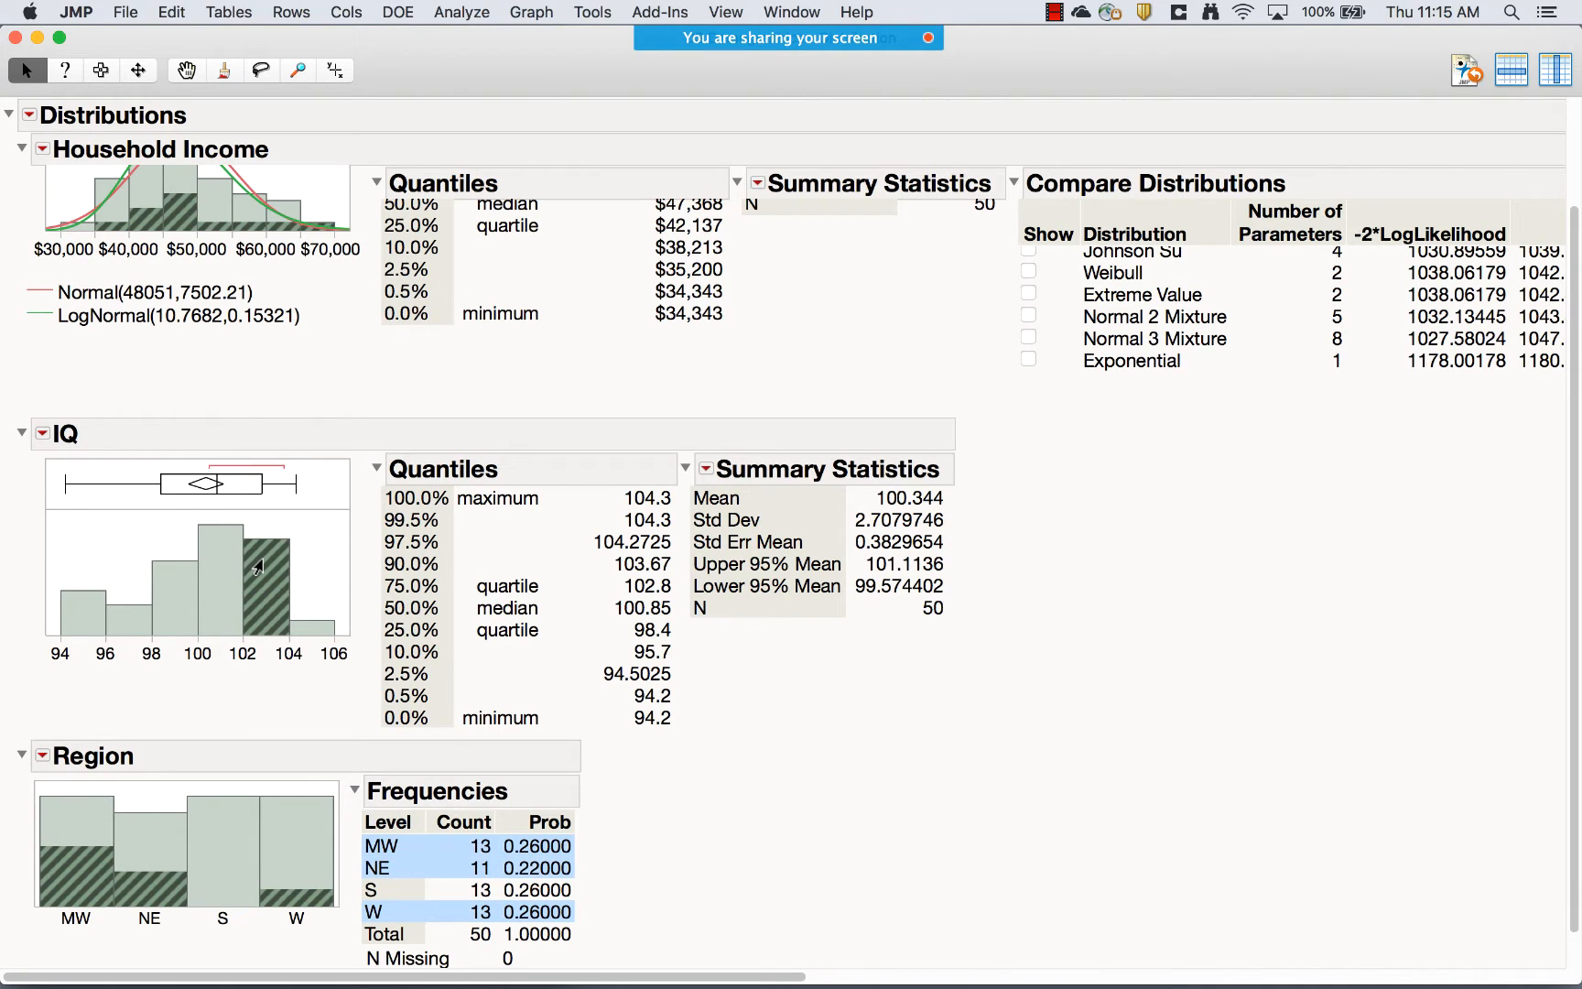
pyautogui.click(229, 850)
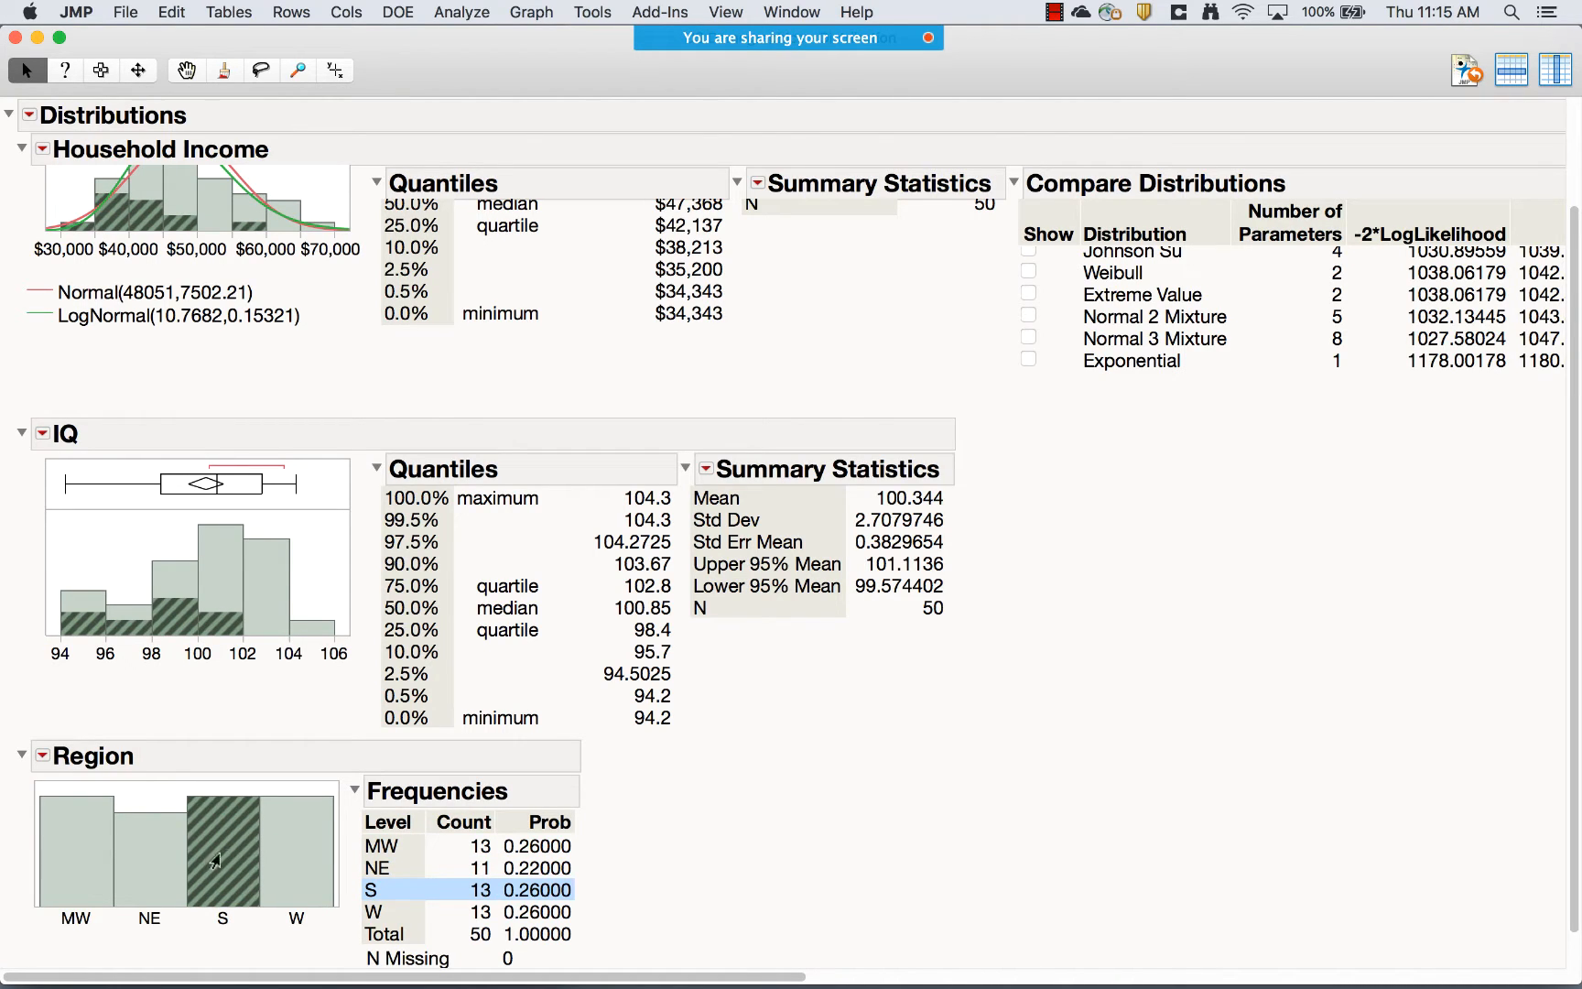
pyautogui.click(154, 863)
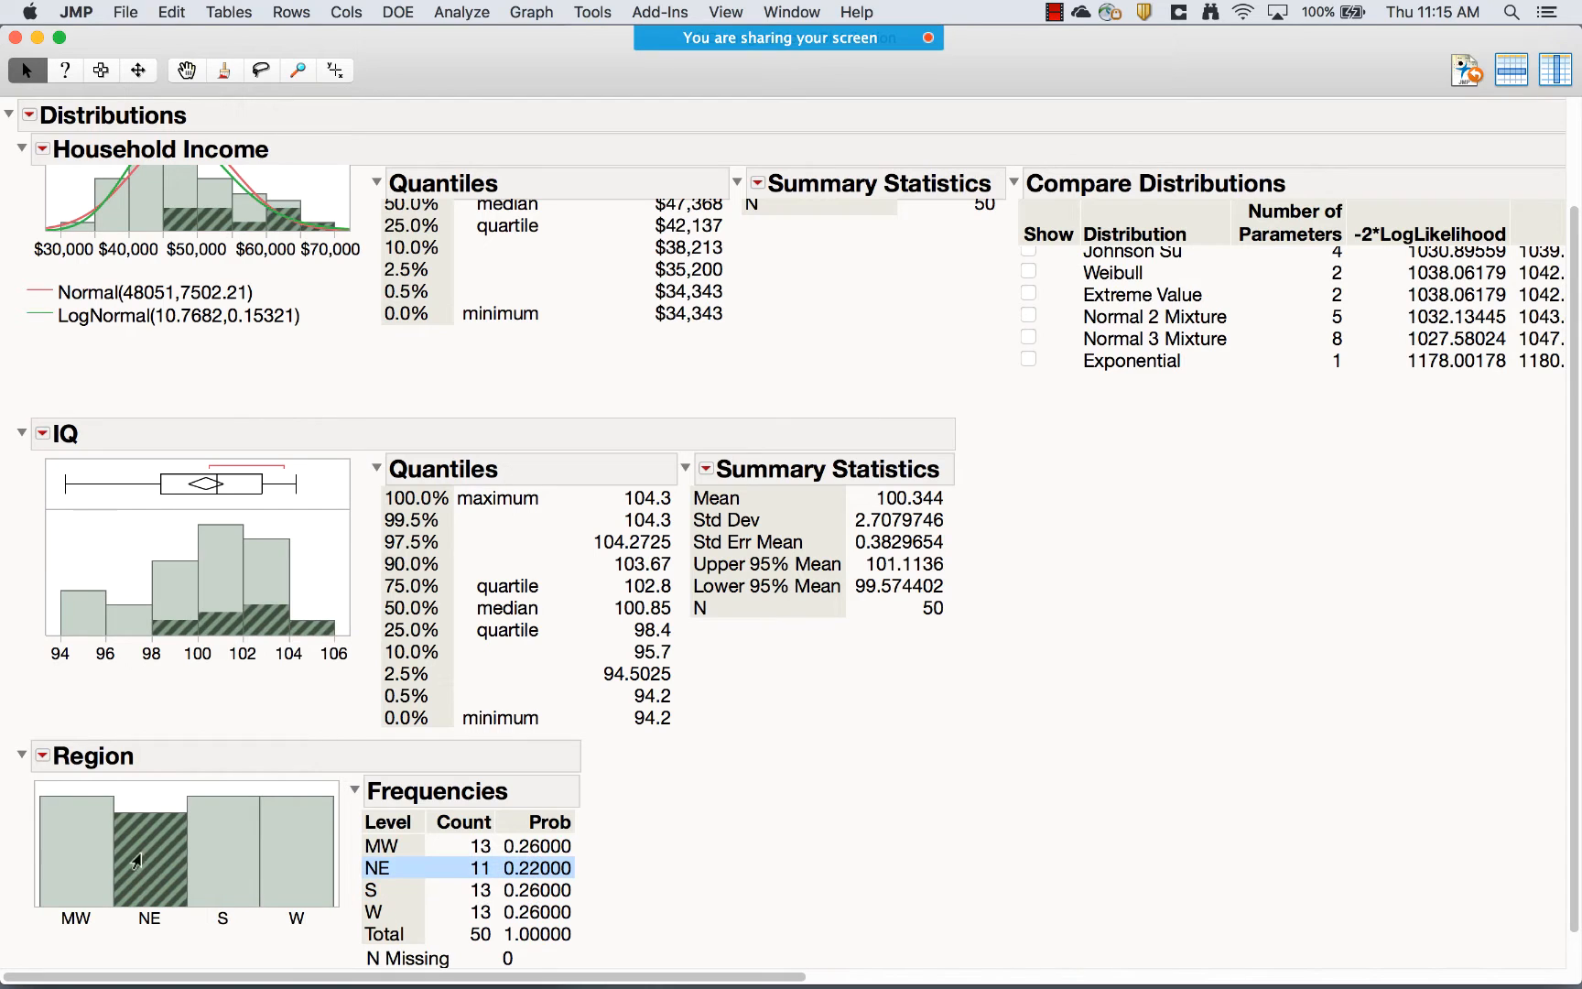
pyautogui.click(81, 847)
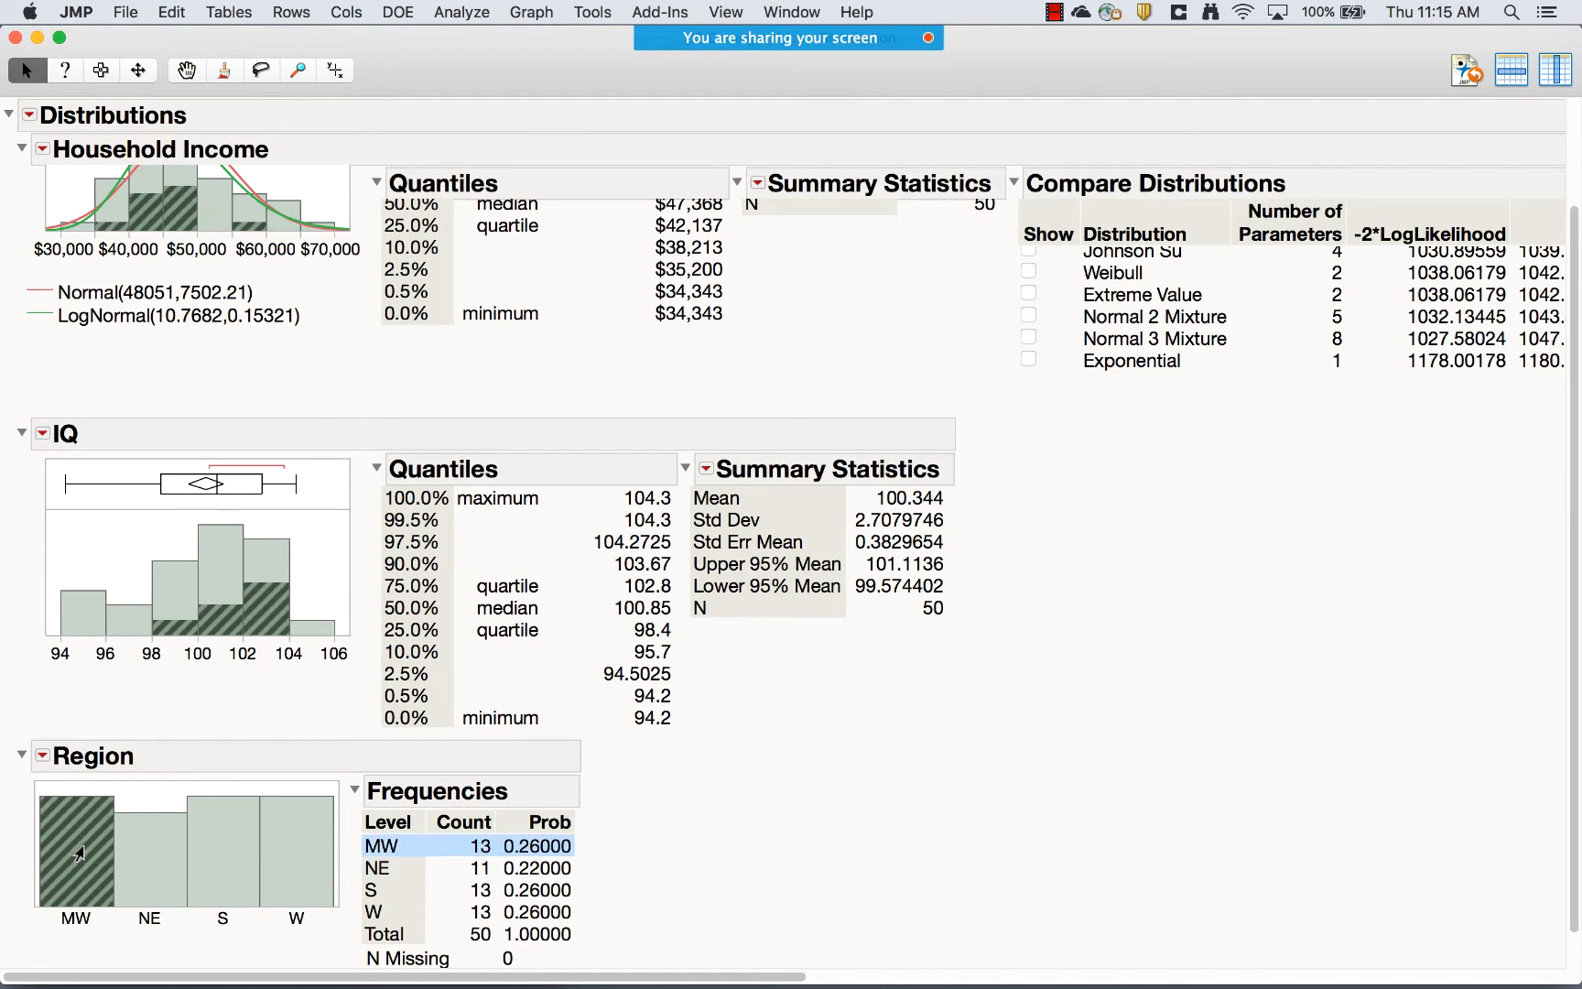
pyautogui.scroll(2, 537, 459)
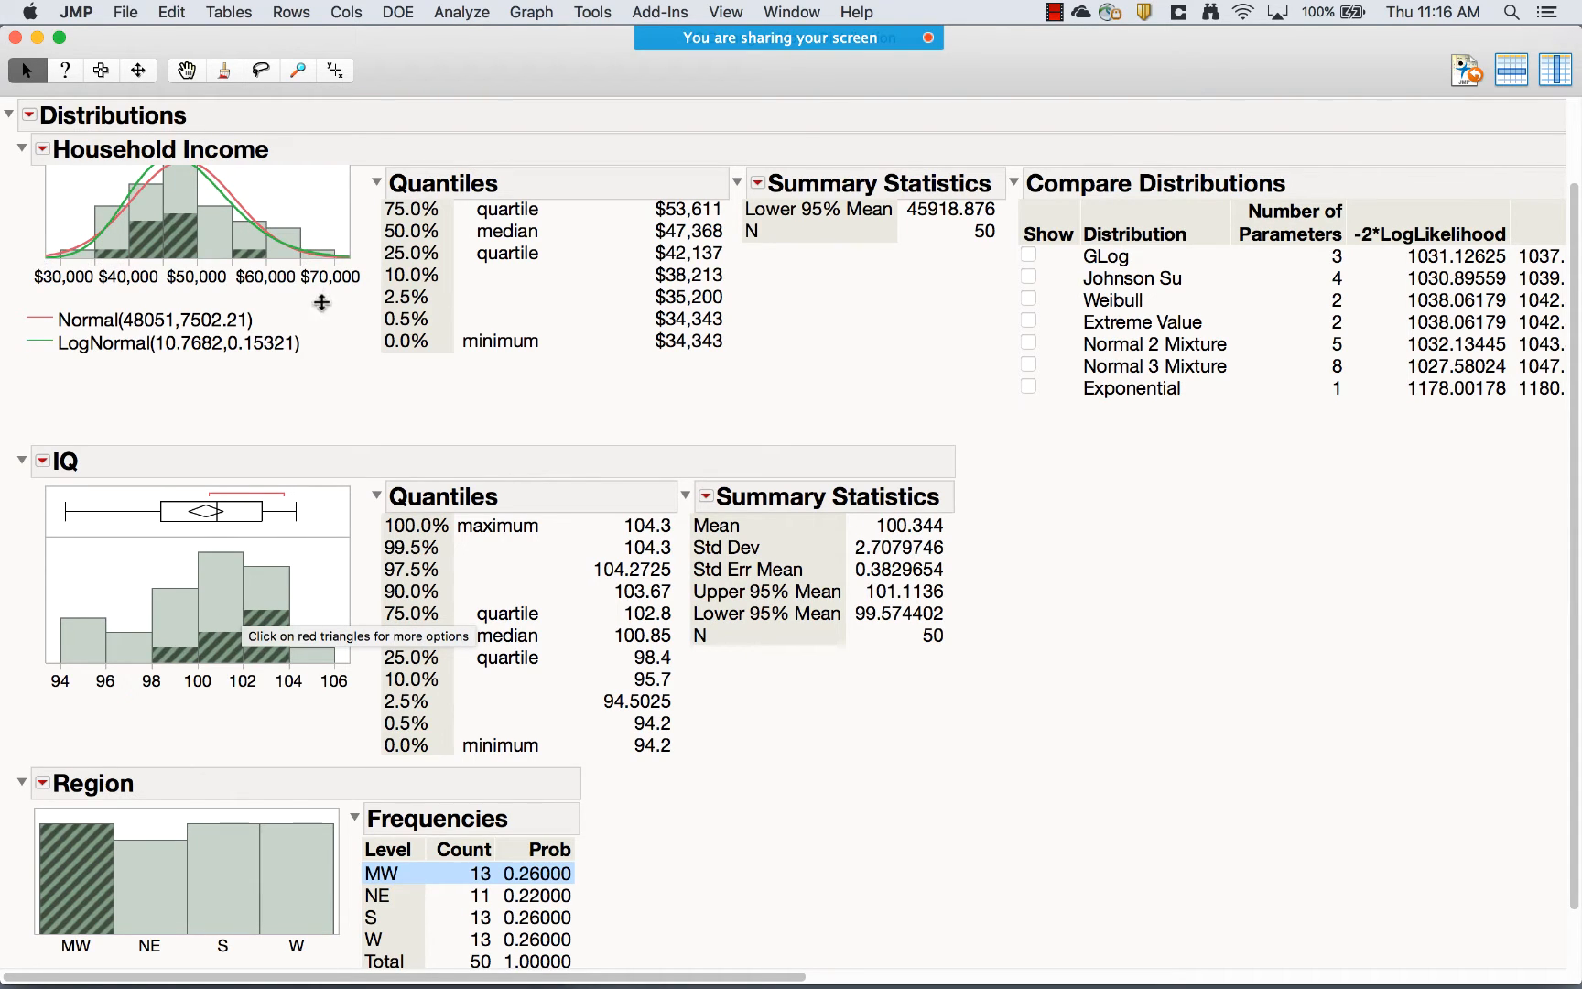
pyautogui.click(152, 881)
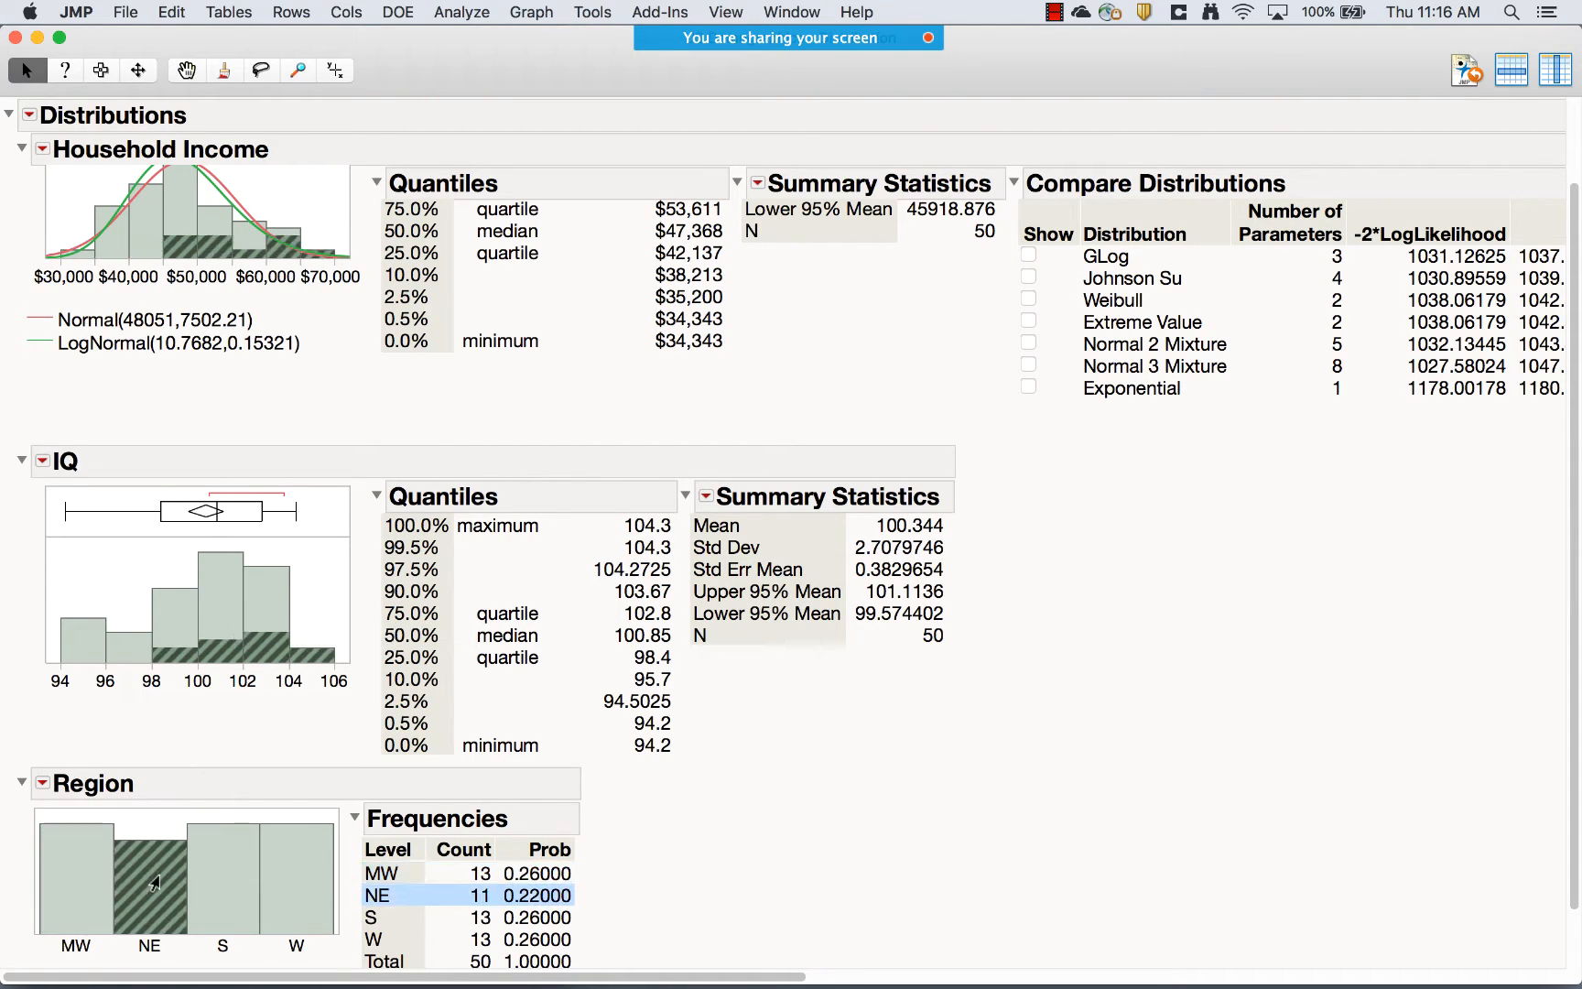
pyautogui.click(237, 884)
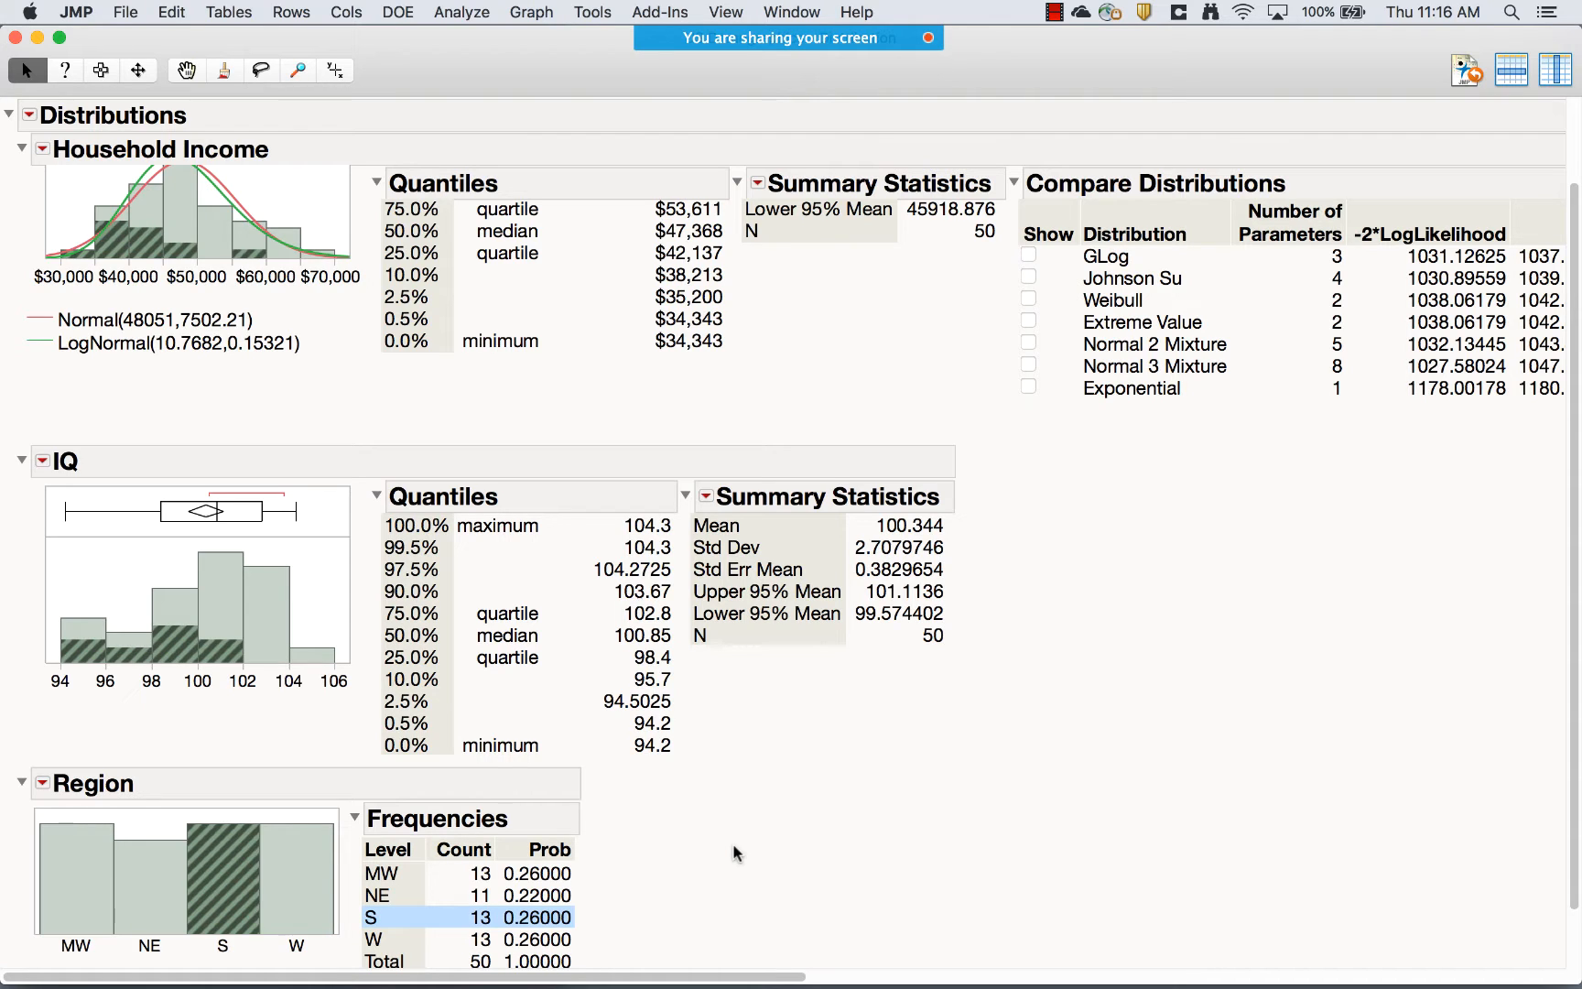
pyautogui.click(299, 878)
pyautogui.click(231, 879)
pyautogui.click(153, 887)
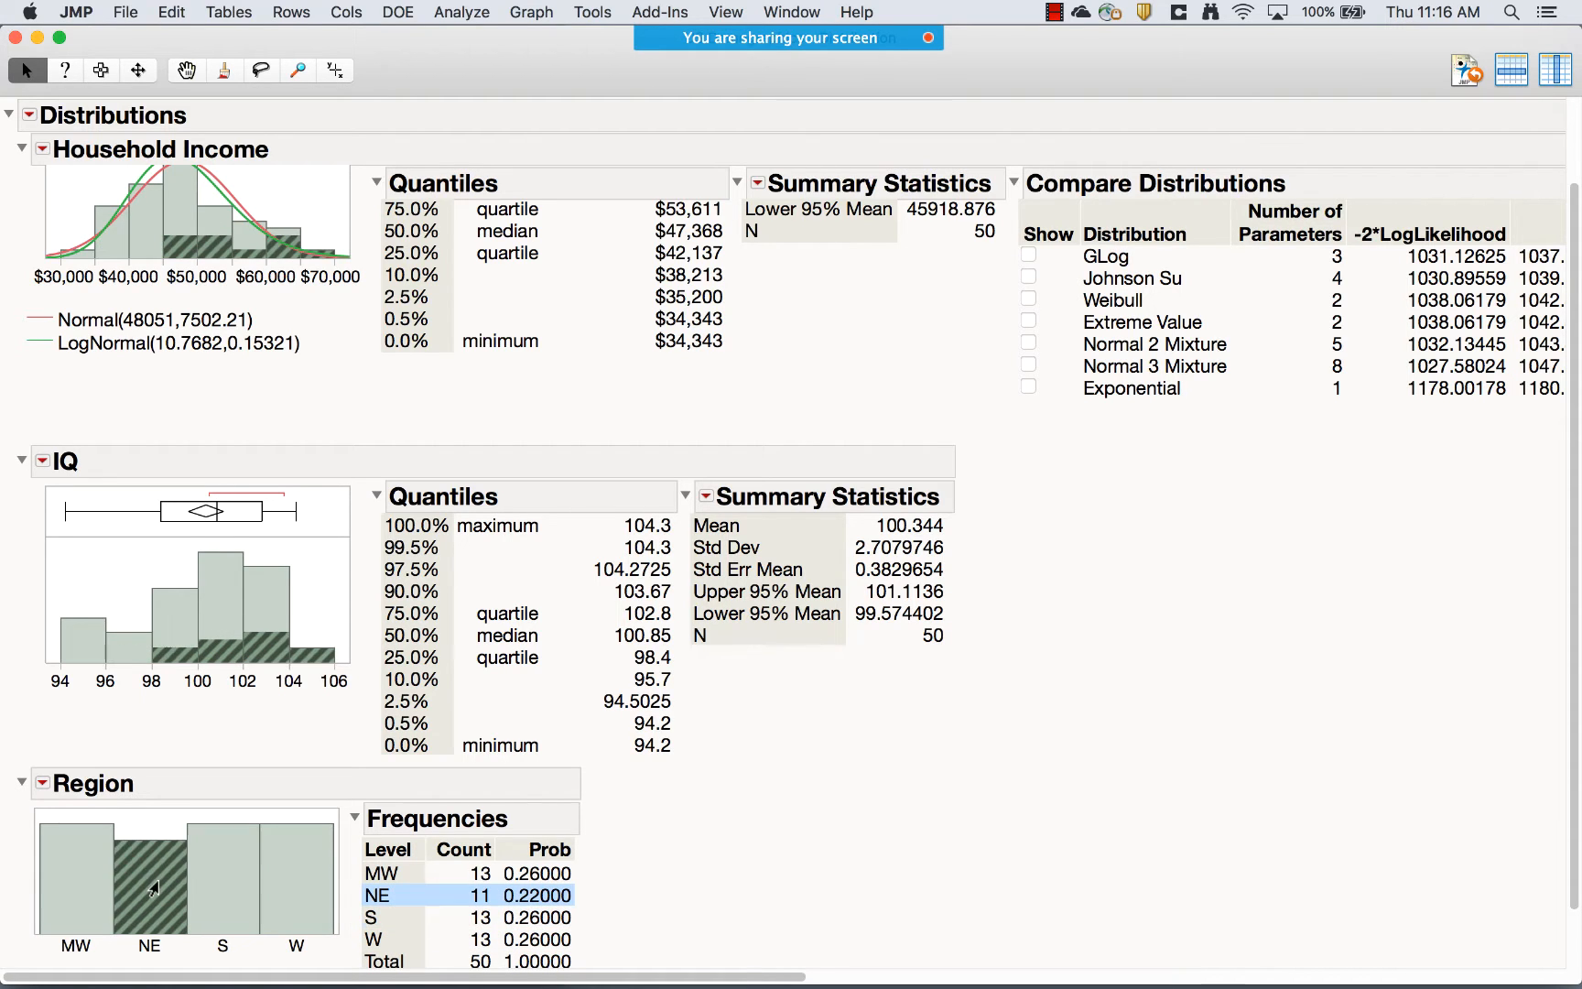
pyautogui.click(227, 602)
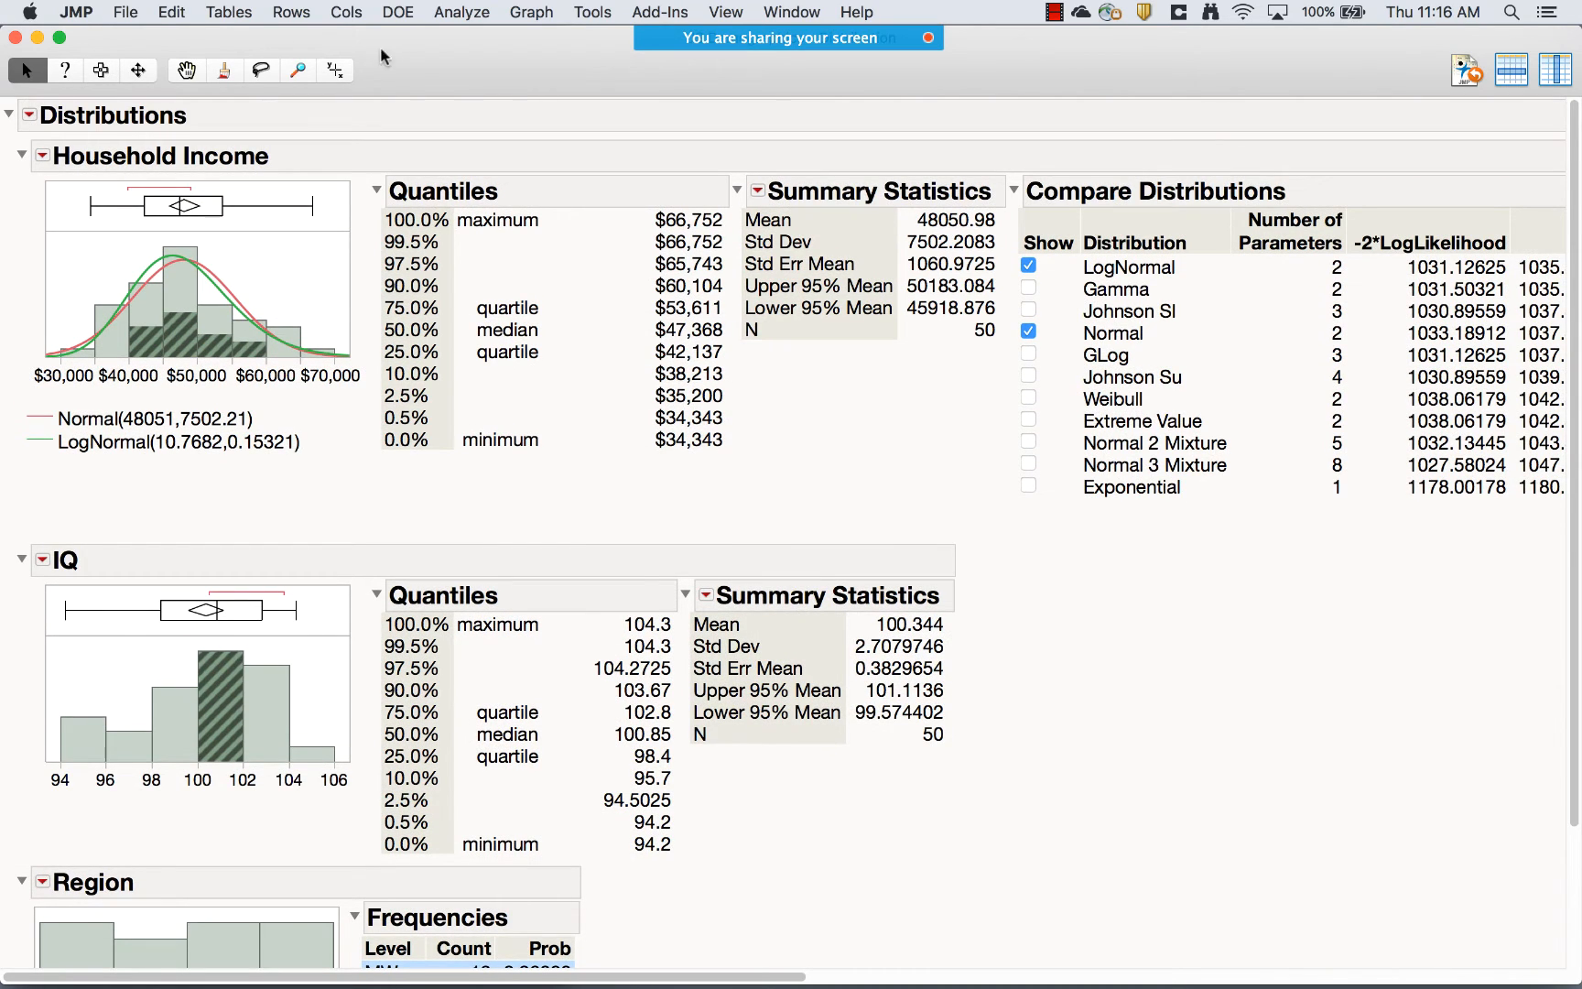
# Close the Distribution report and clear the row selection in the US Demographics table
pyautogui.moveTo(418, 49); pyautogui.dragTo(466, 53)
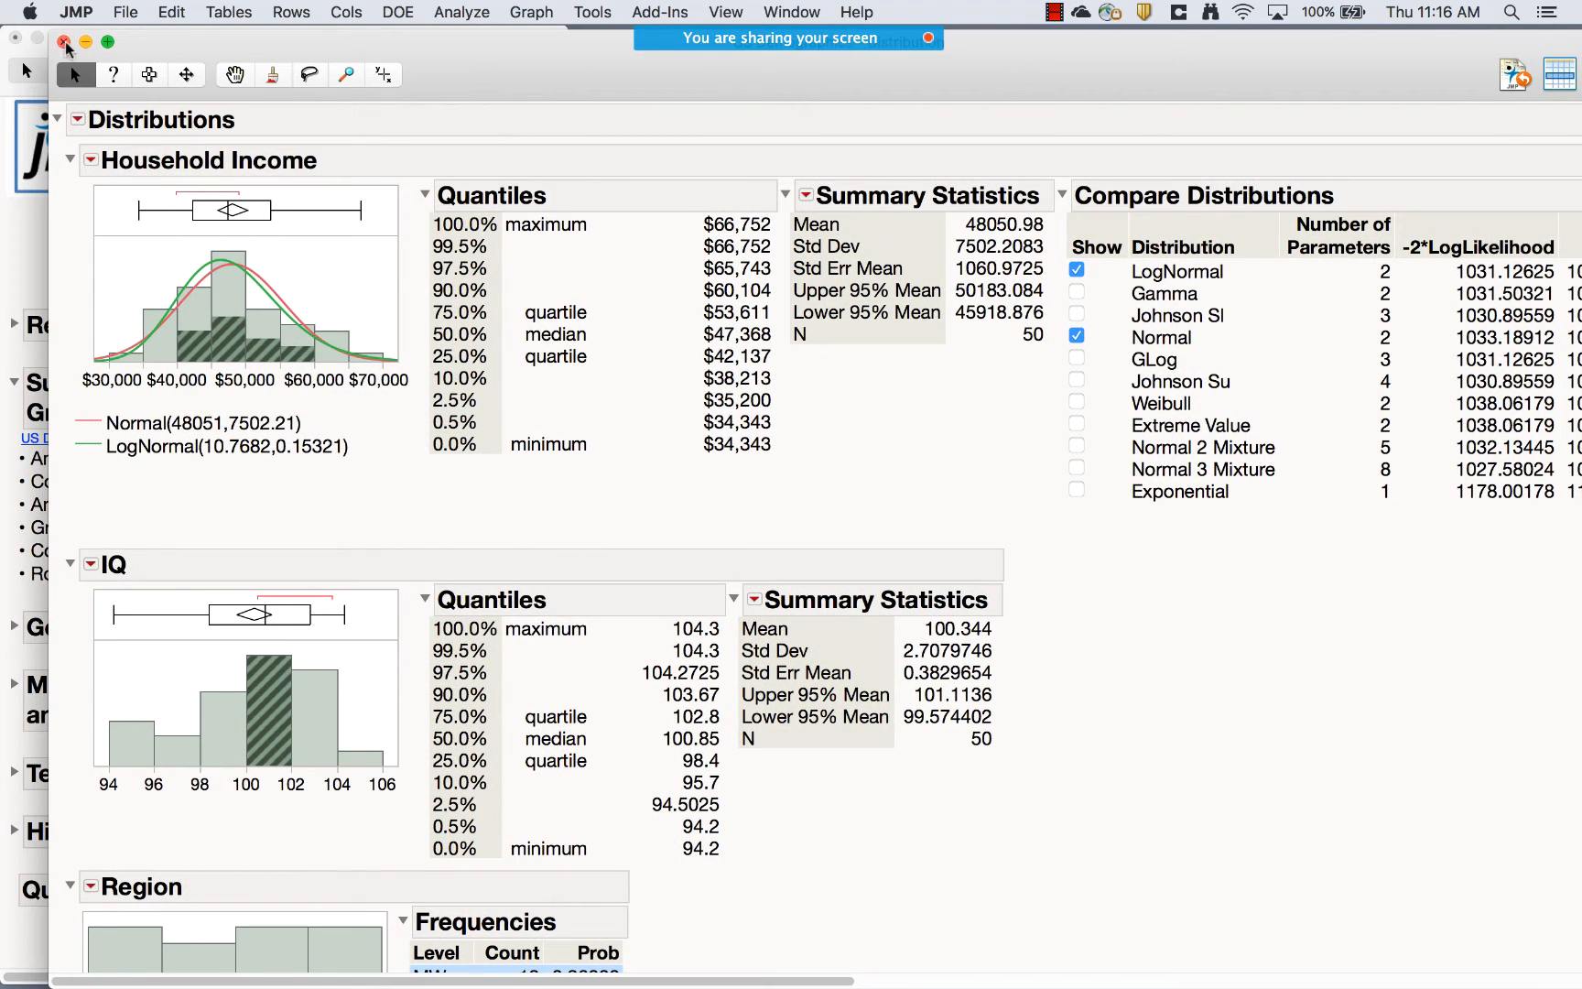
pyautogui.click(64, 42)
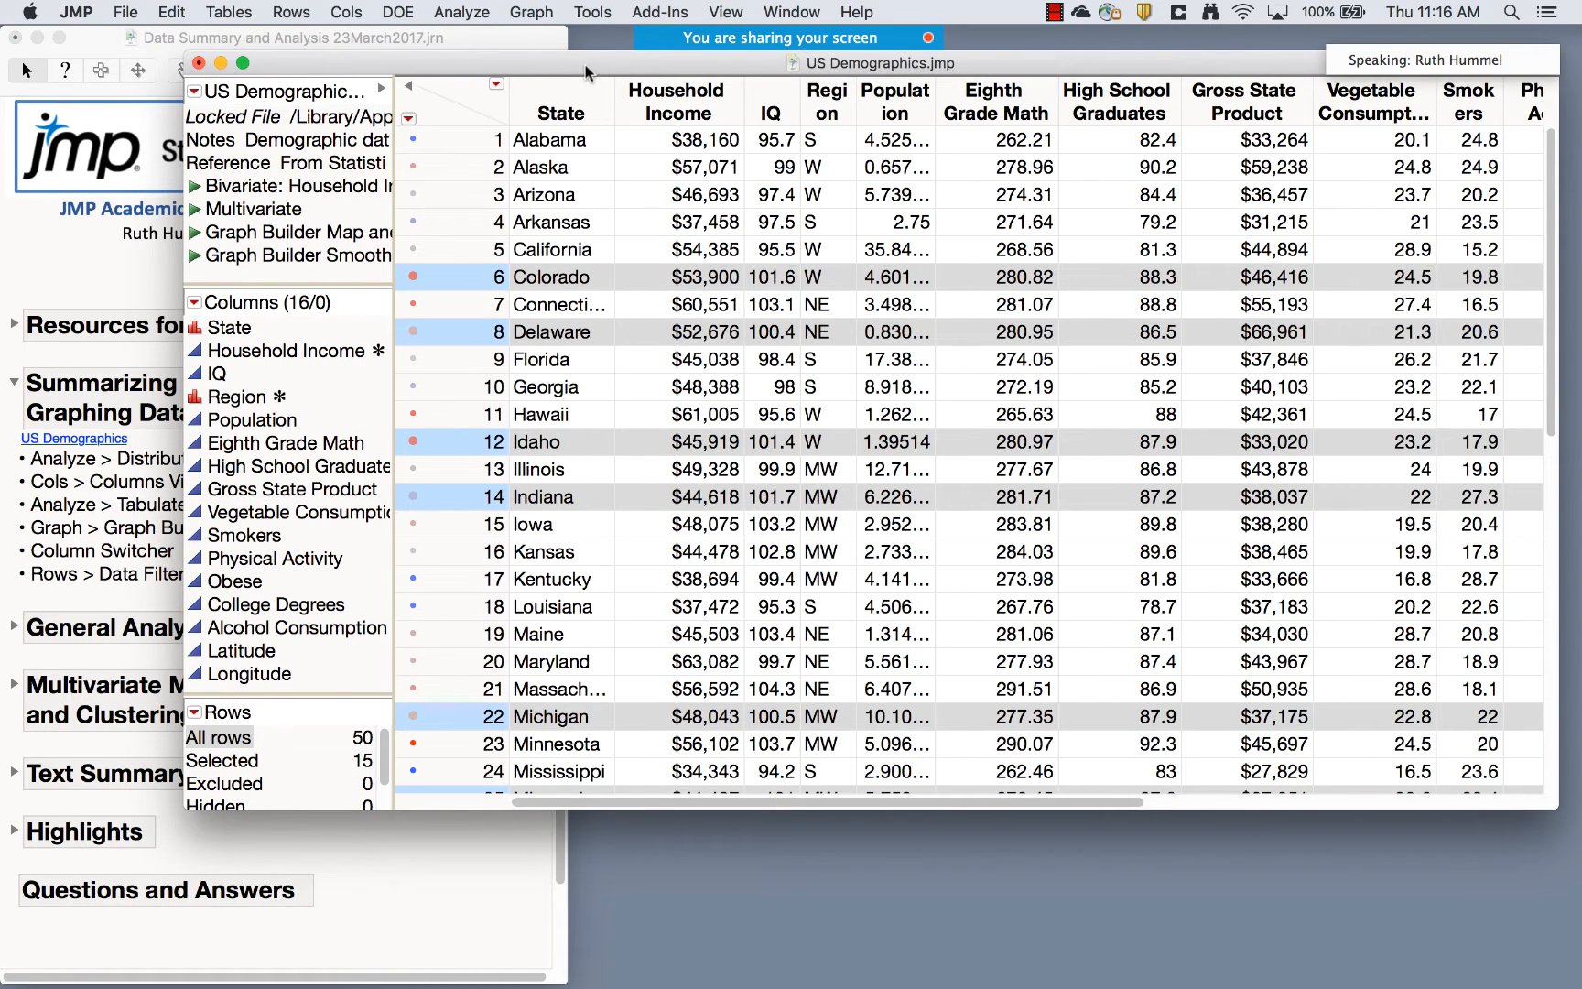
pyautogui.click(446, 96)
pyautogui.click(496, 84)
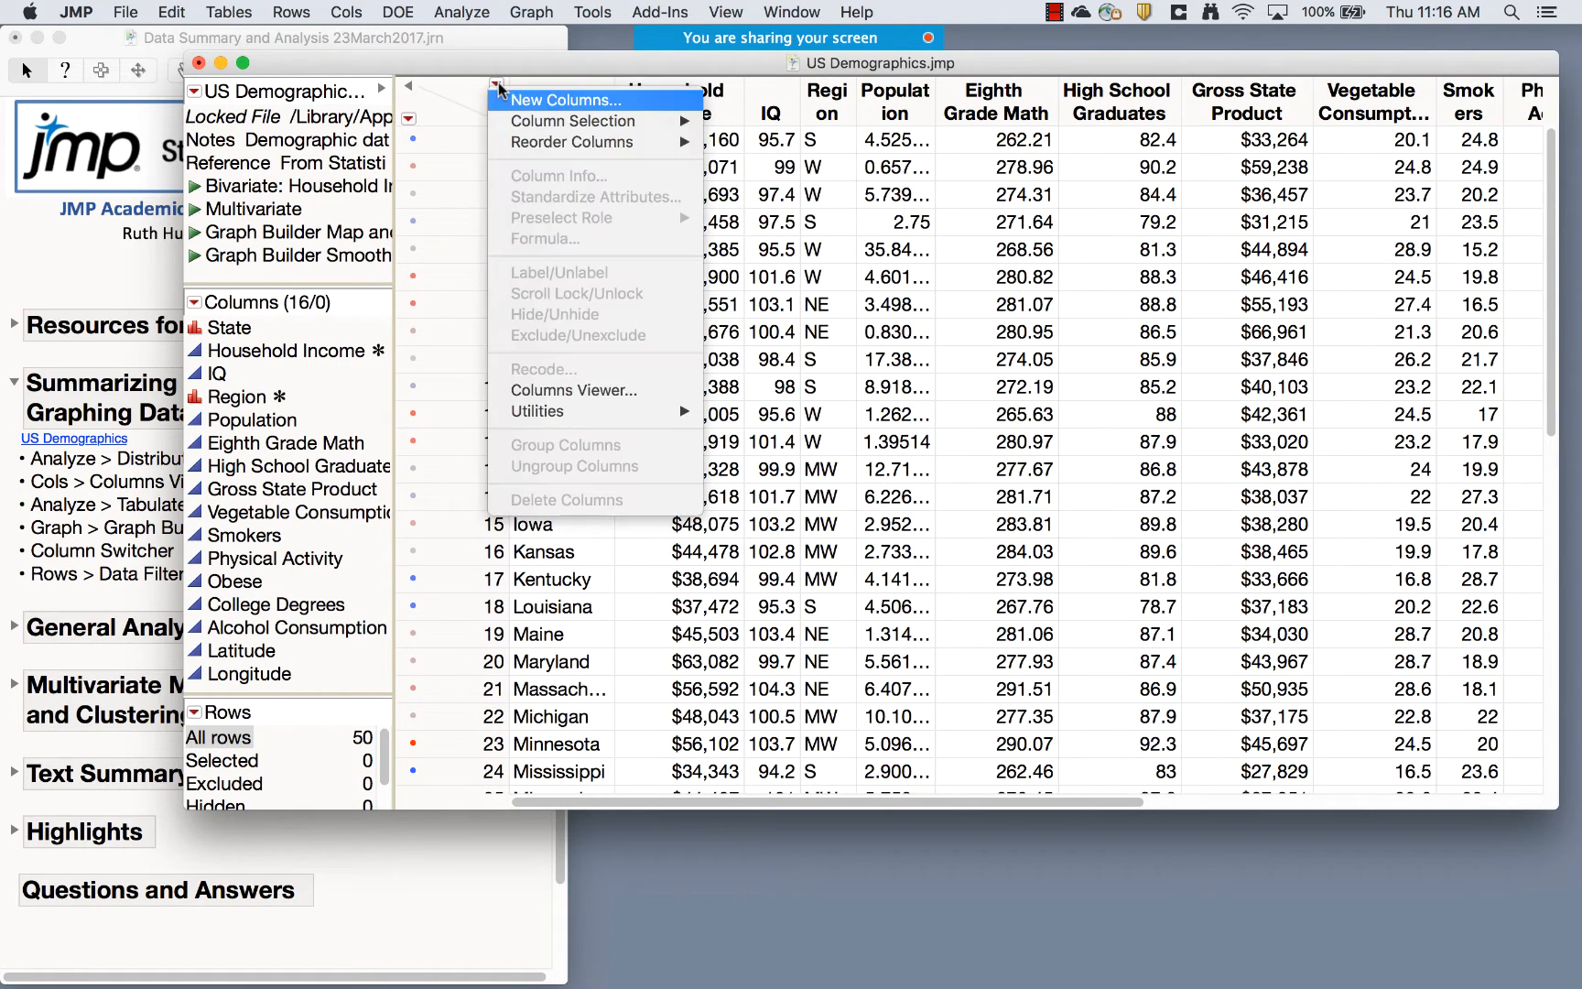
pyautogui.click(472, 86)
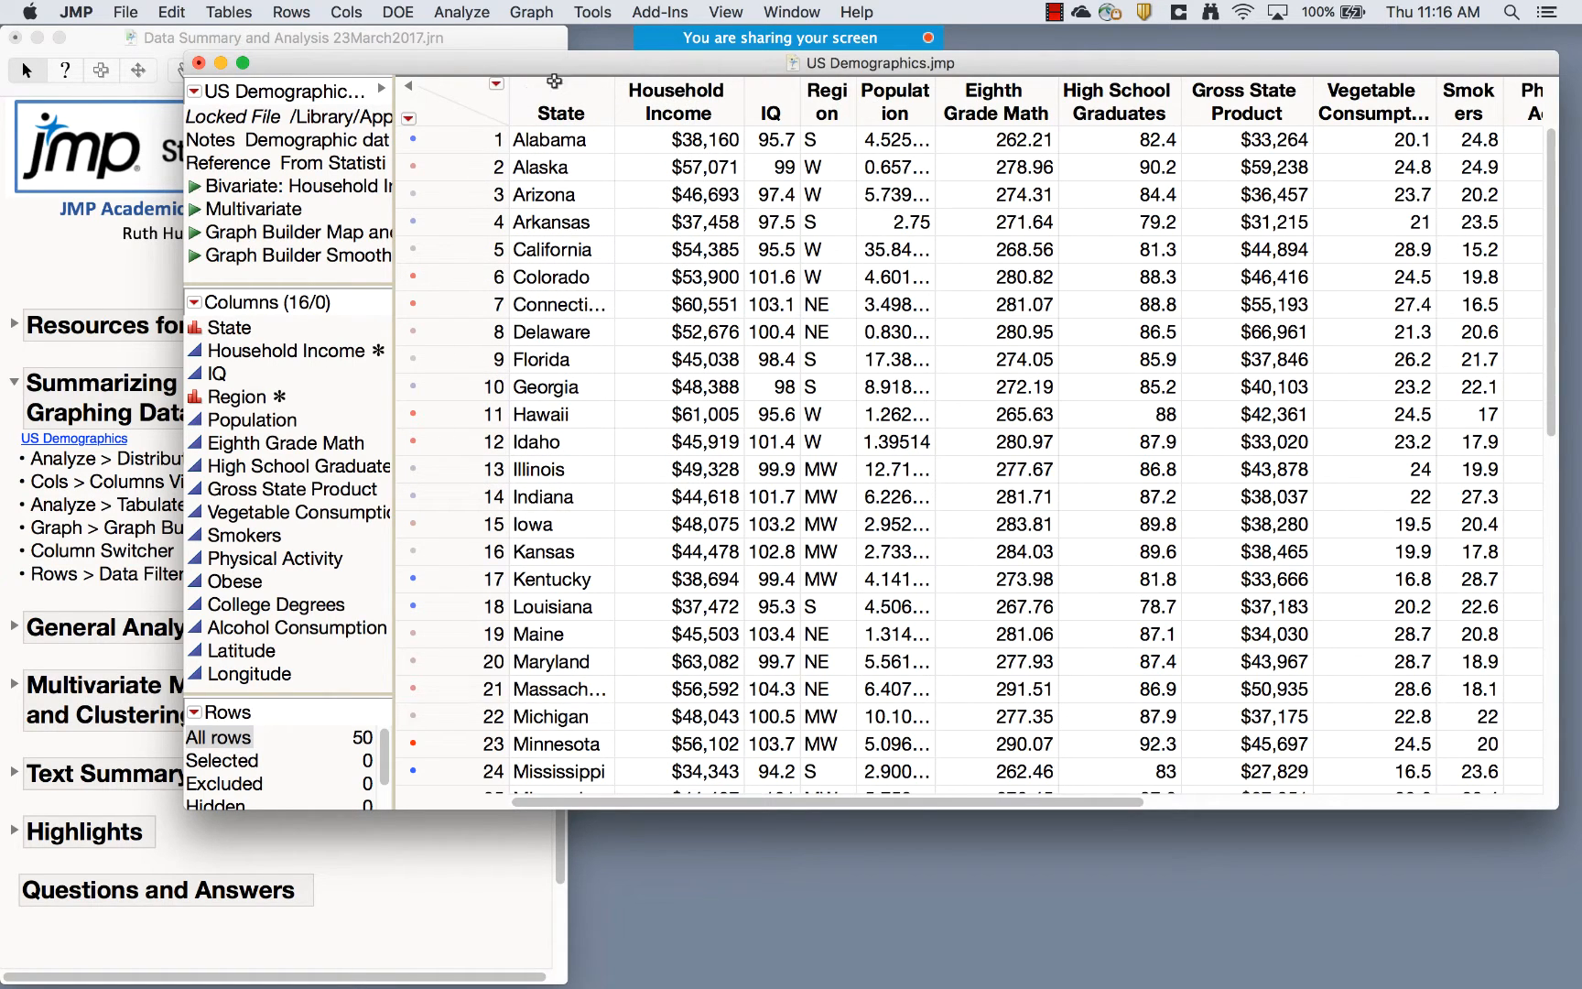
pyautogui.click(496, 84)
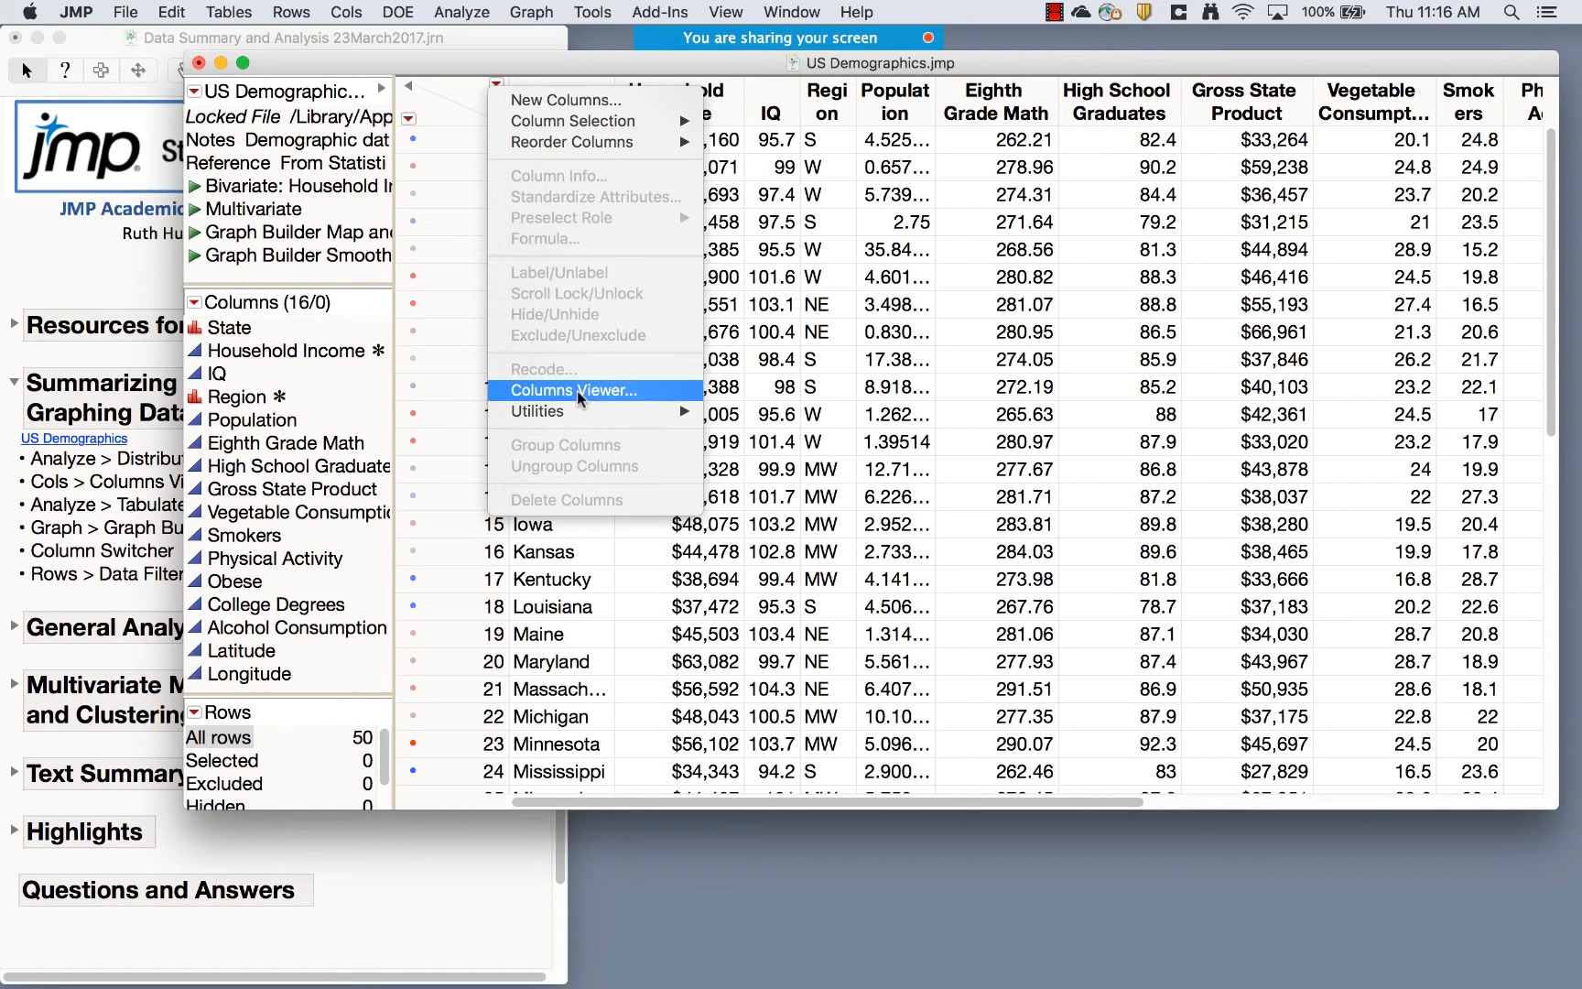
pyautogui.click(526, 64)
pyautogui.click(496, 84)
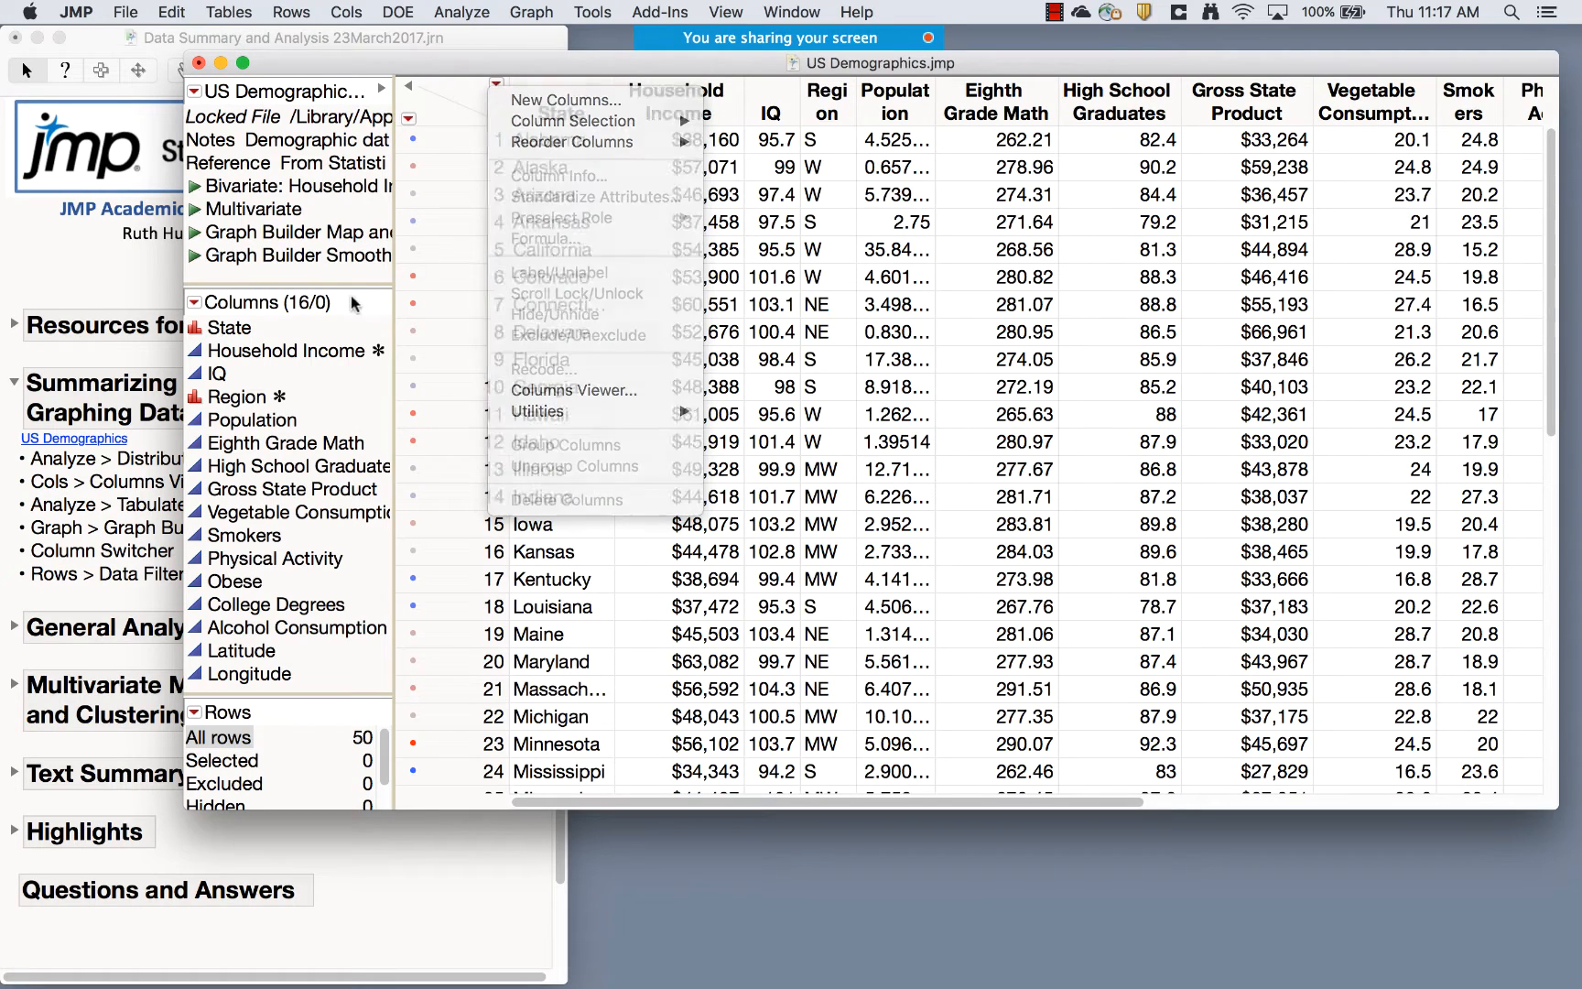
pyautogui.click(293, 304)
pyautogui.click(195, 302)
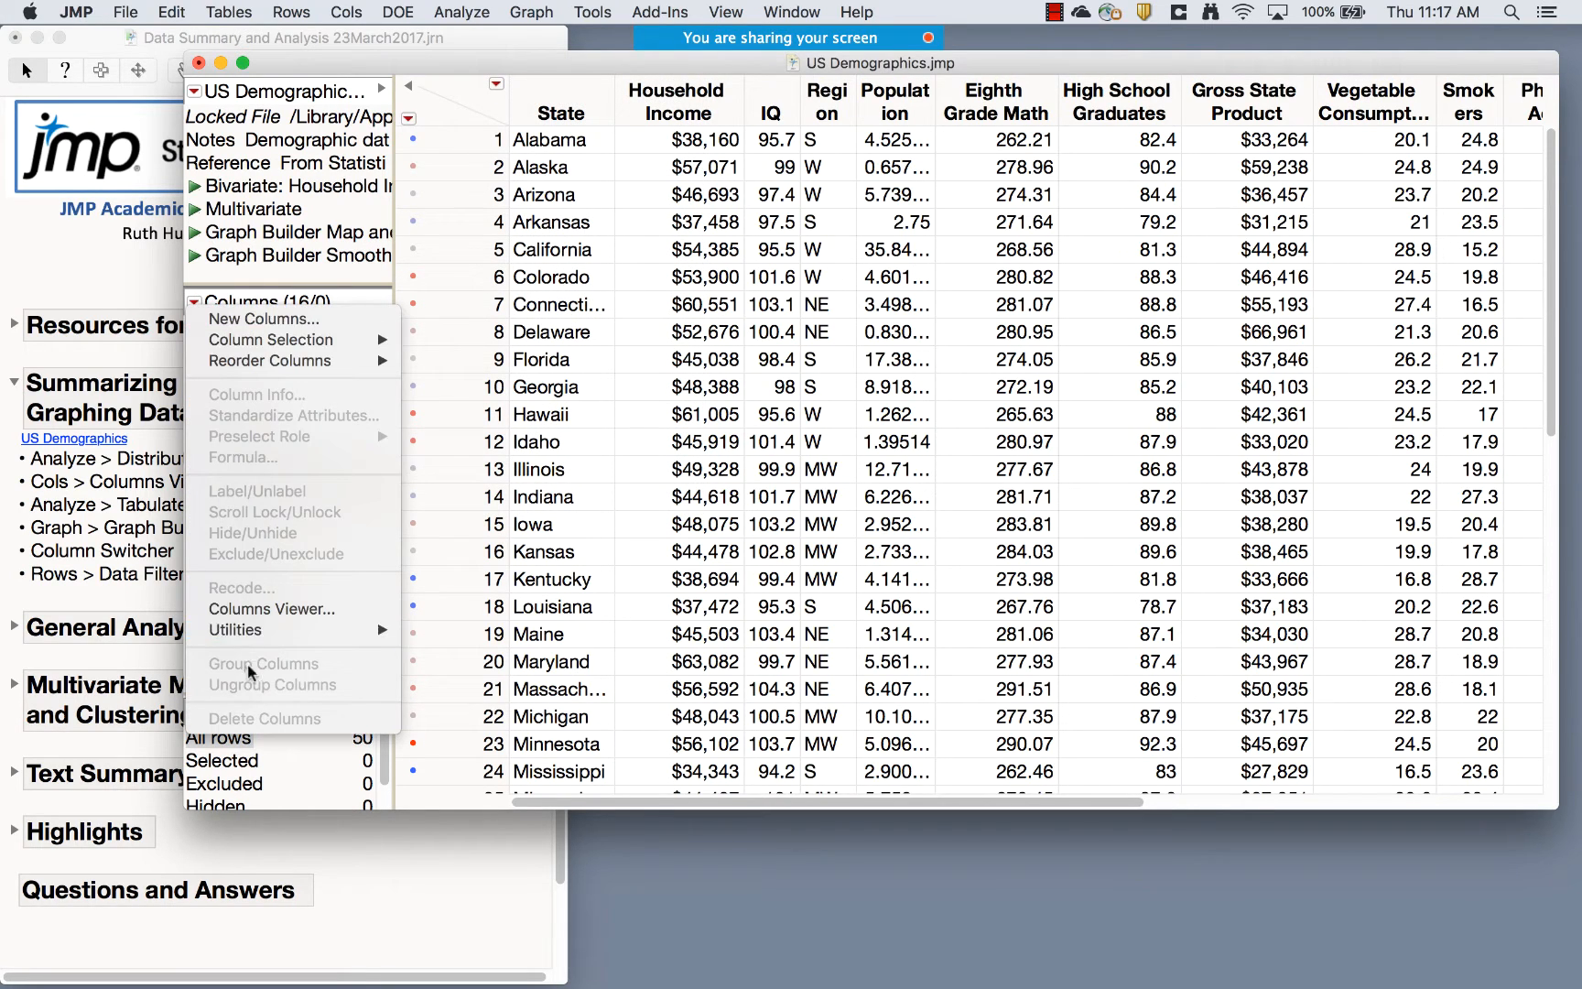
pyautogui.click(240, 303)
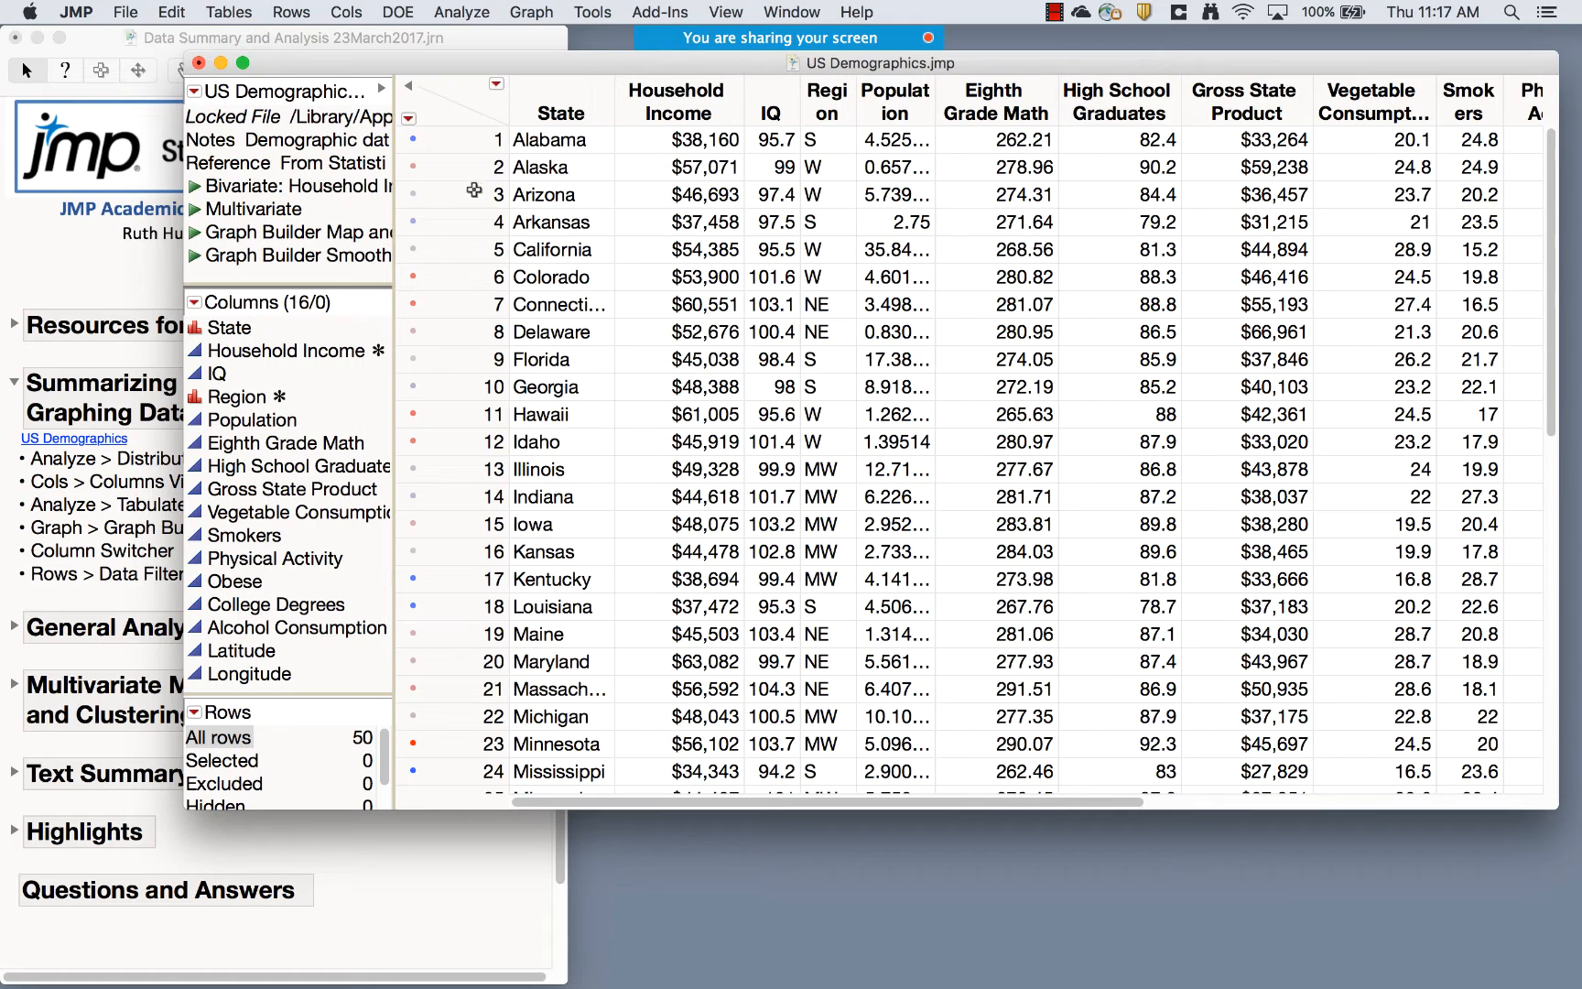
pyautogui.click(496, 84)
pyautogui.click(194, 302)
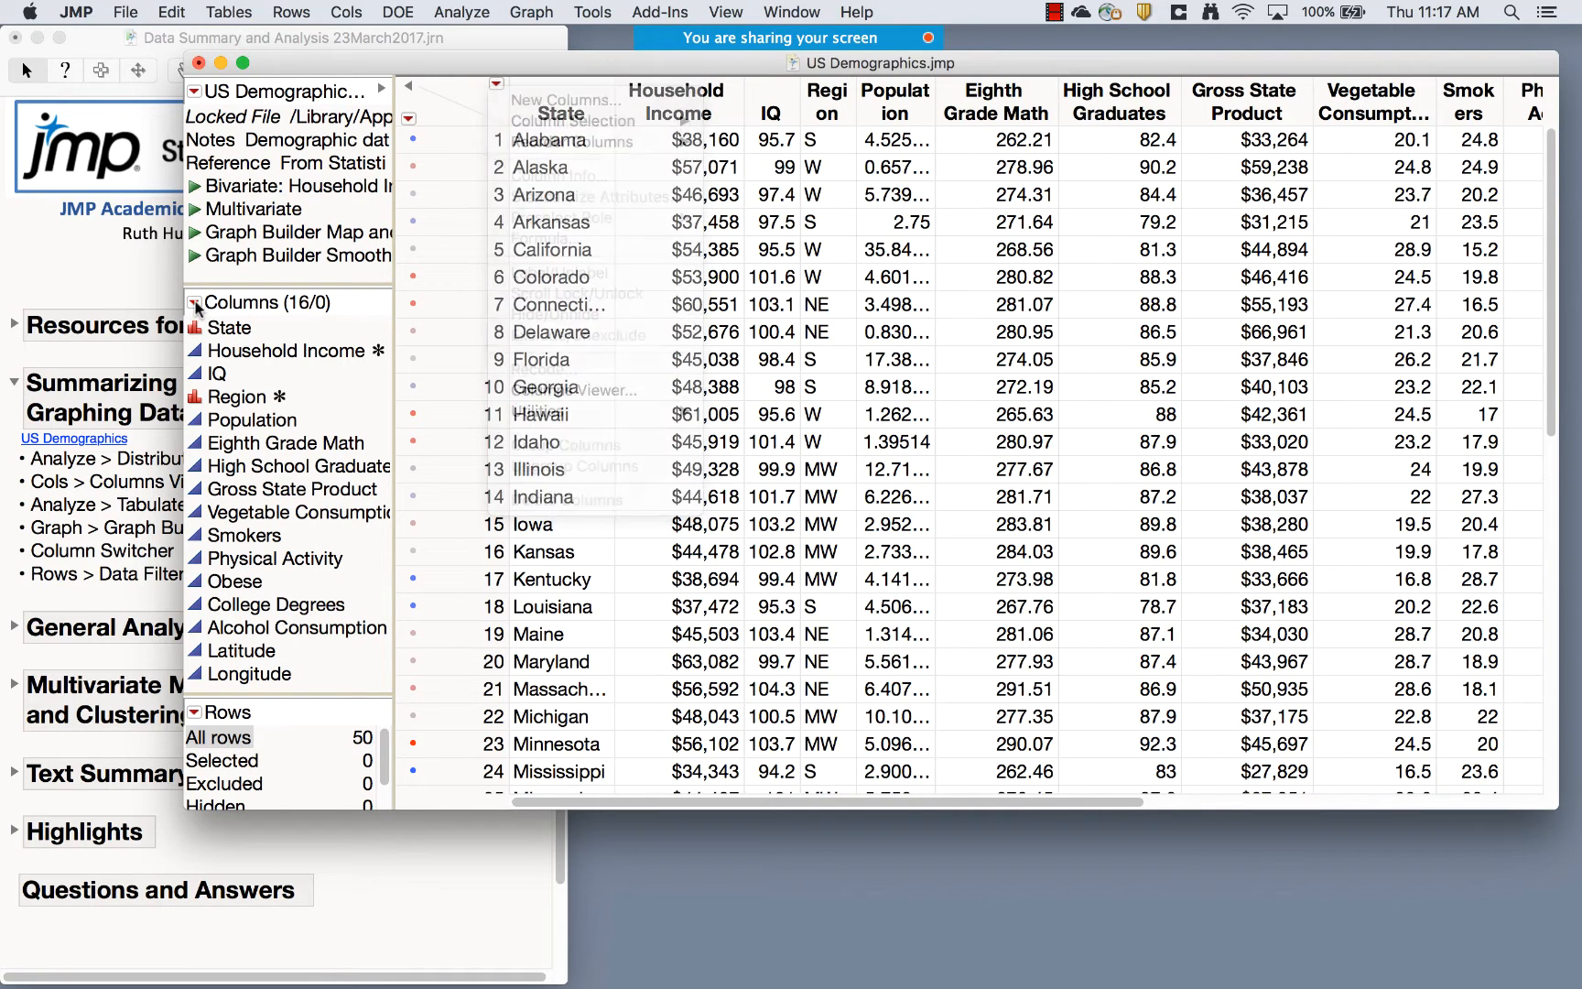
pyautogui.click(194, 302)
# Open the Columns Viewer for US Demographics and show summary statistics for all 16 columns
pyautogui.click(346, 13)
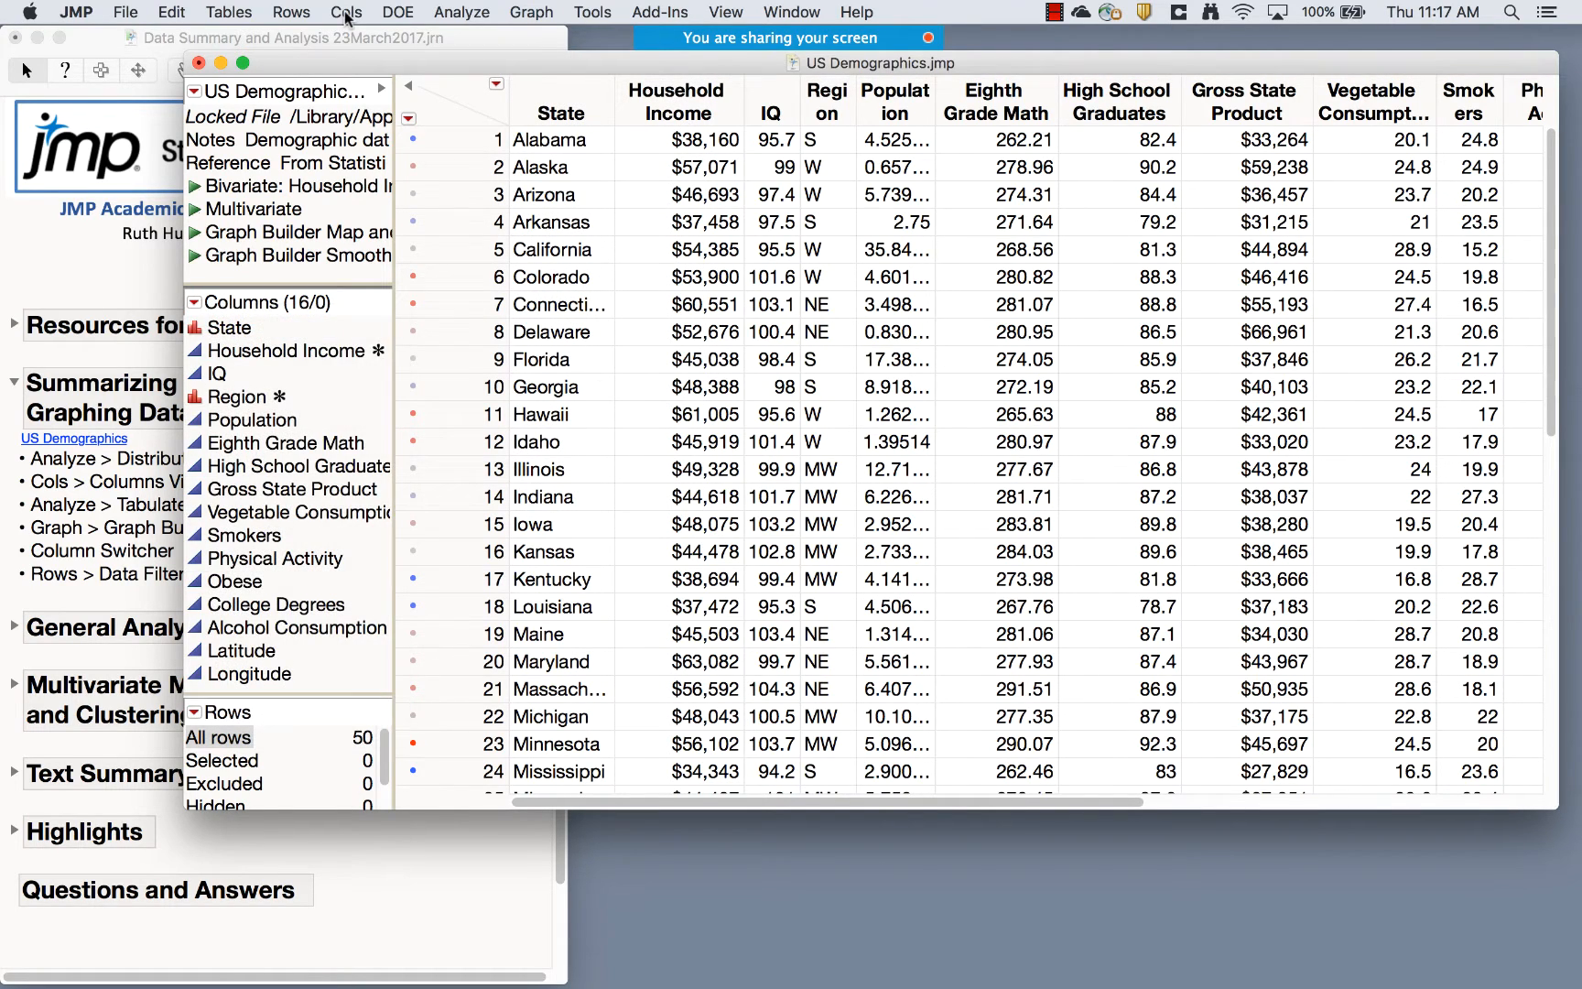
pyautogui.click(346, 13)
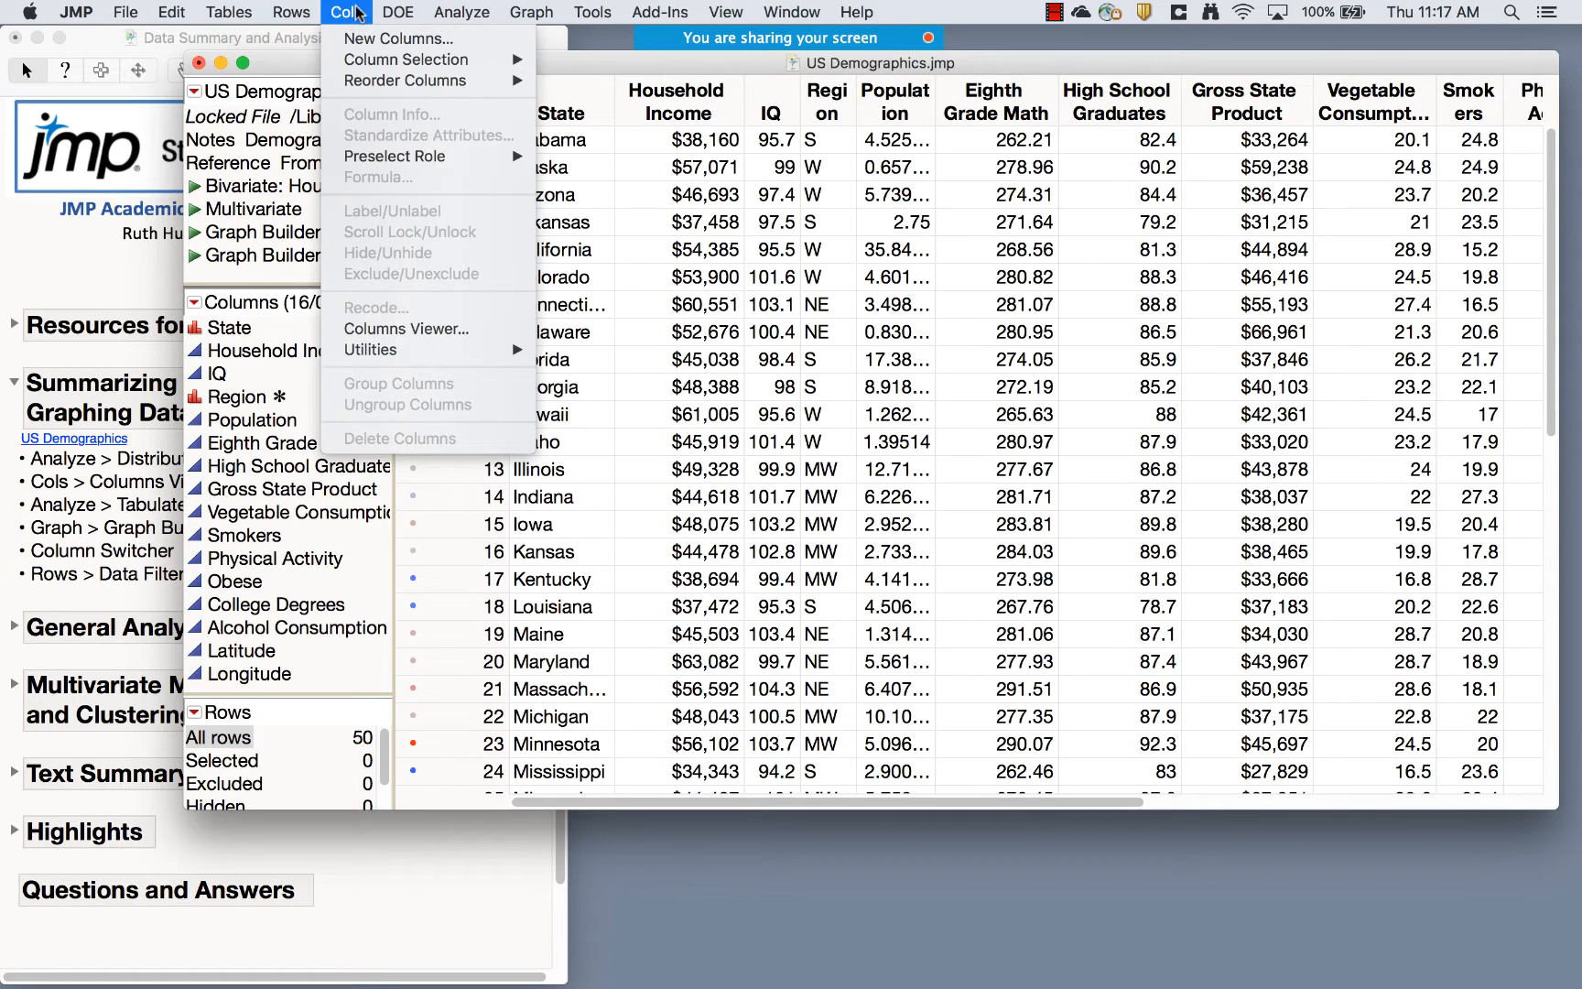
pyautogui.click(389, 332)
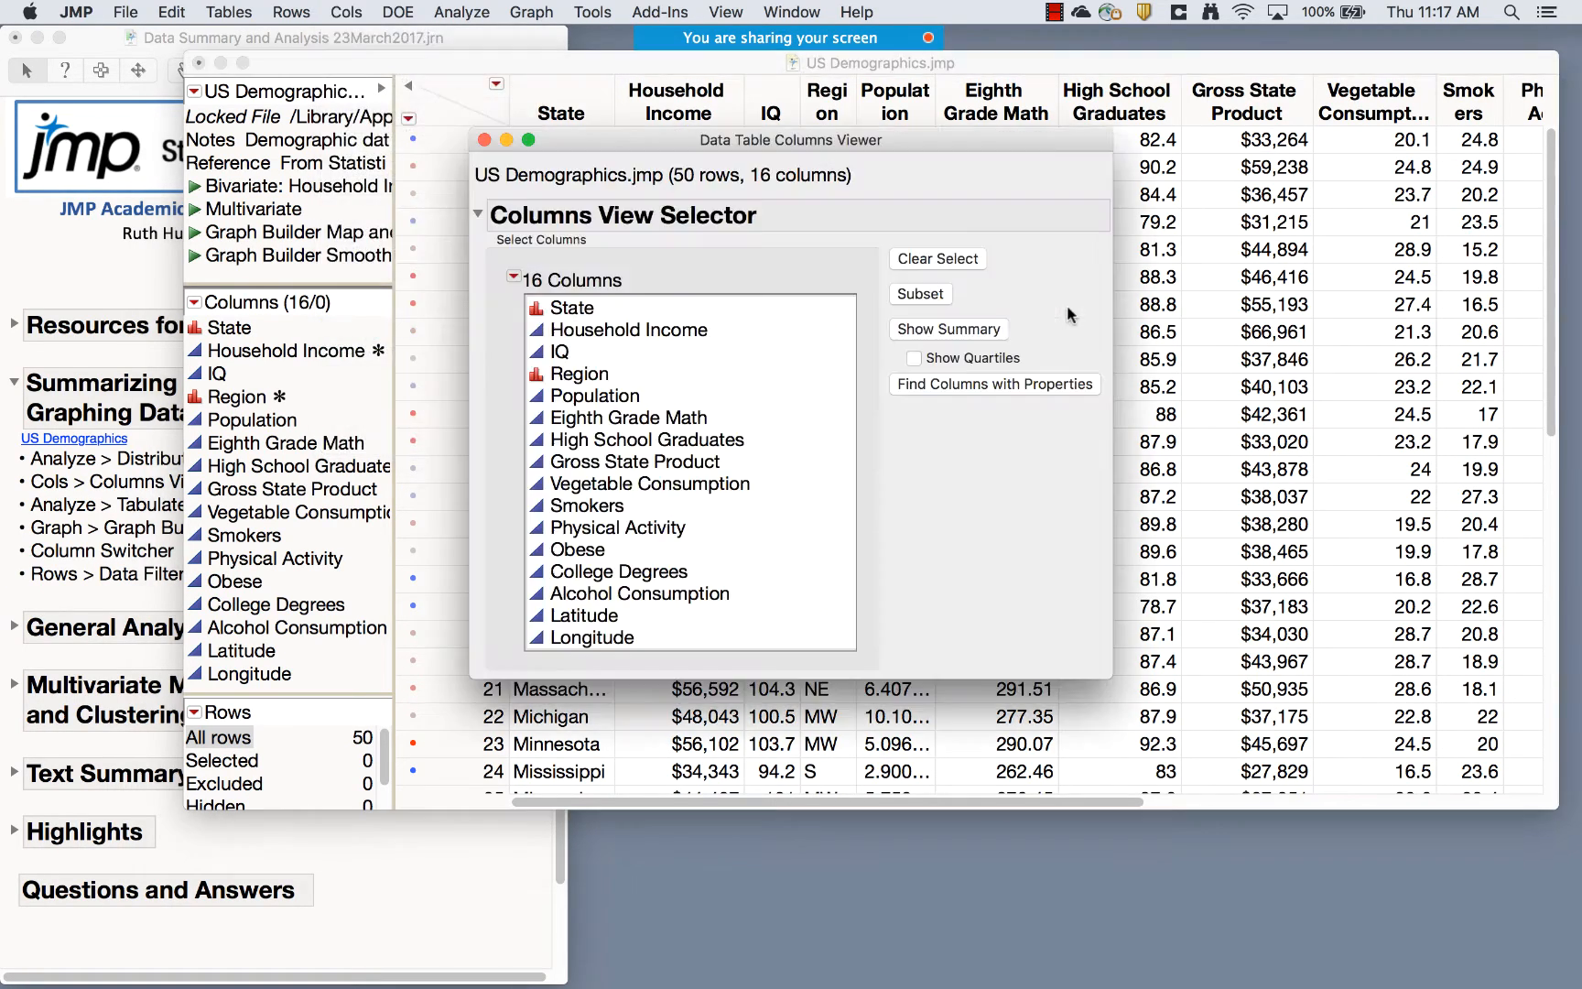
pyautogui.press('super+a')
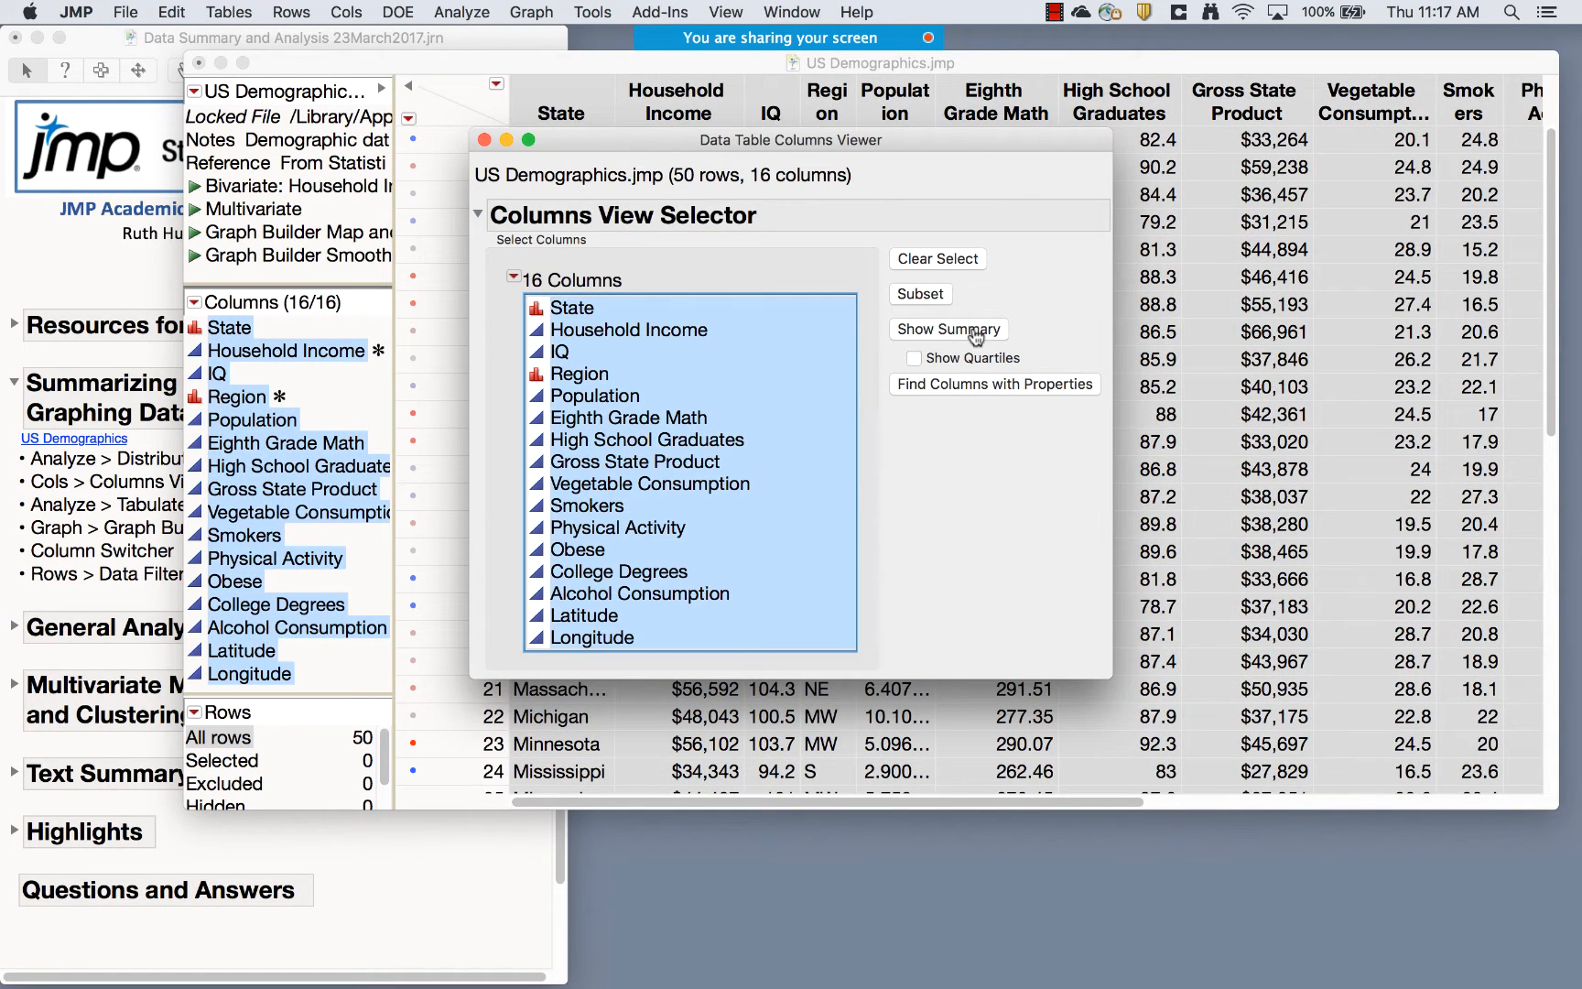
pyautogui.click(952, 335)
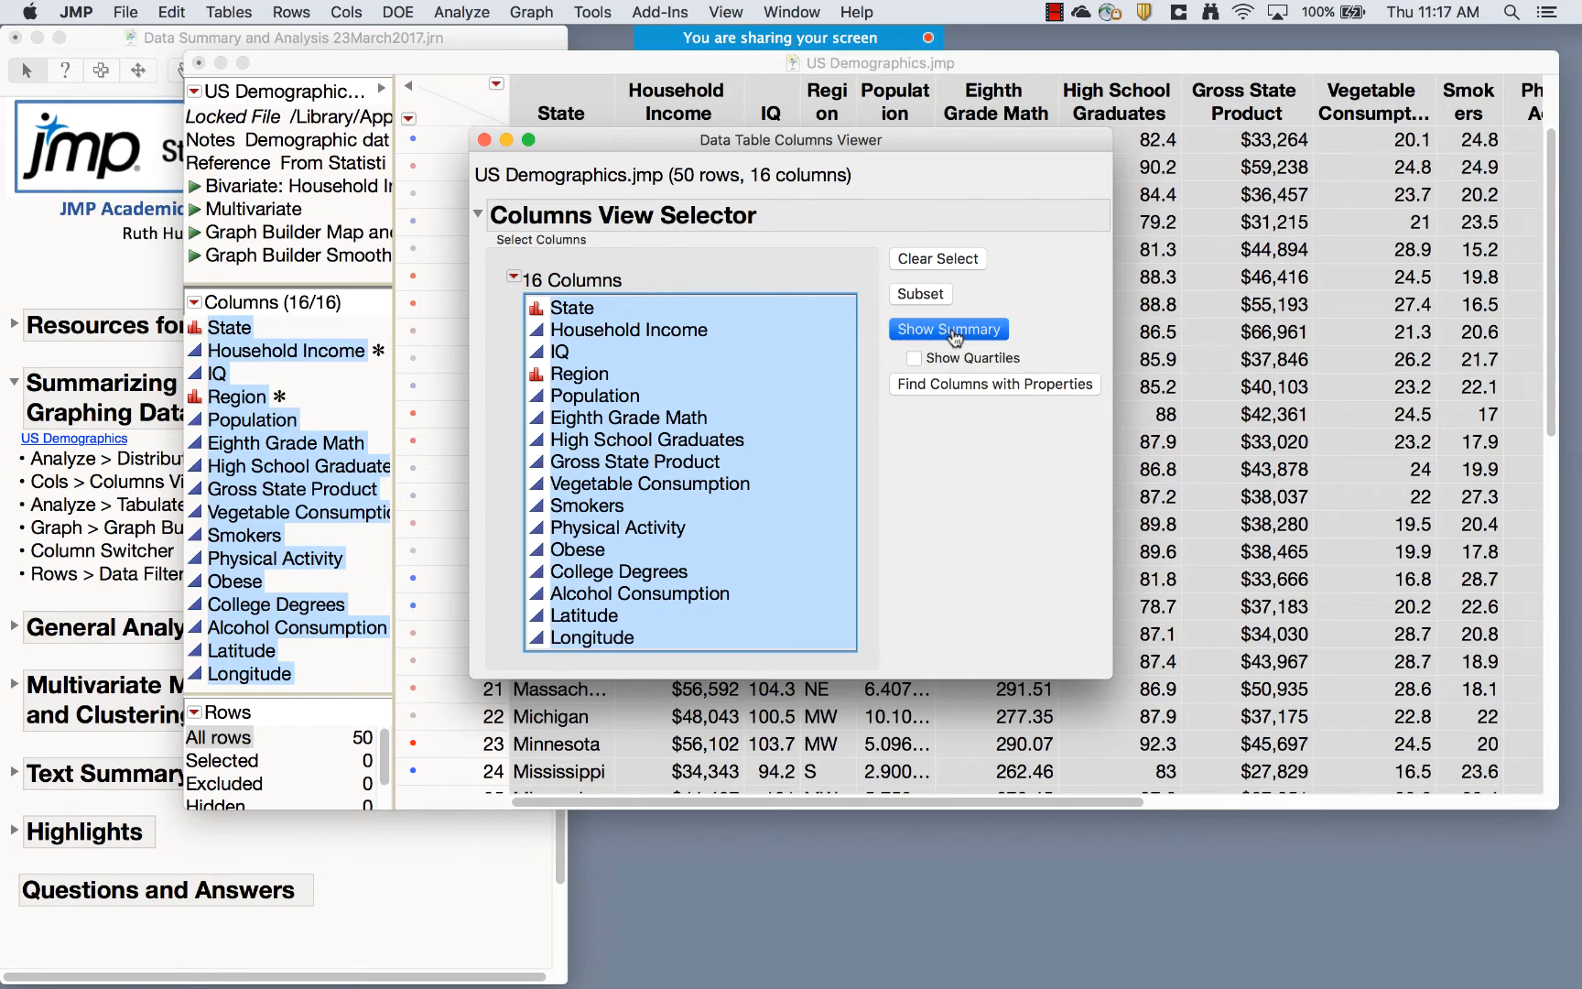
pyautogui.scroll(-2, 1079, 377)
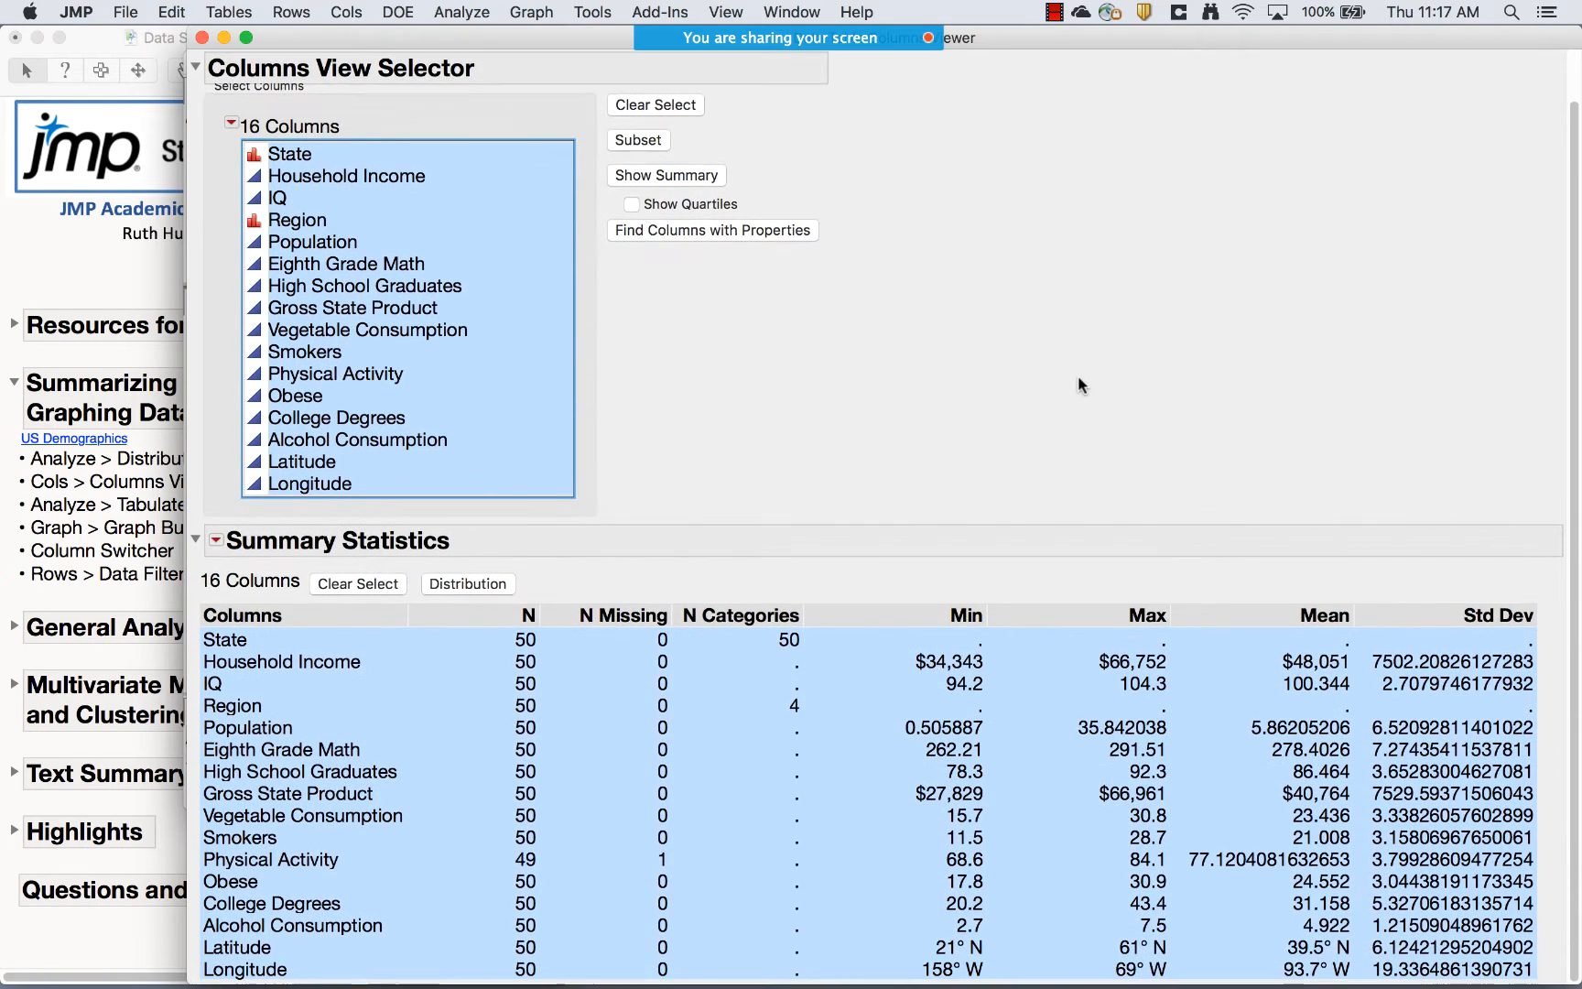
# Examine the N, N Missing and N Categories values for IQ, State, Physical Activity and Region in the summary statistics
pyautogui.click(359, 683)
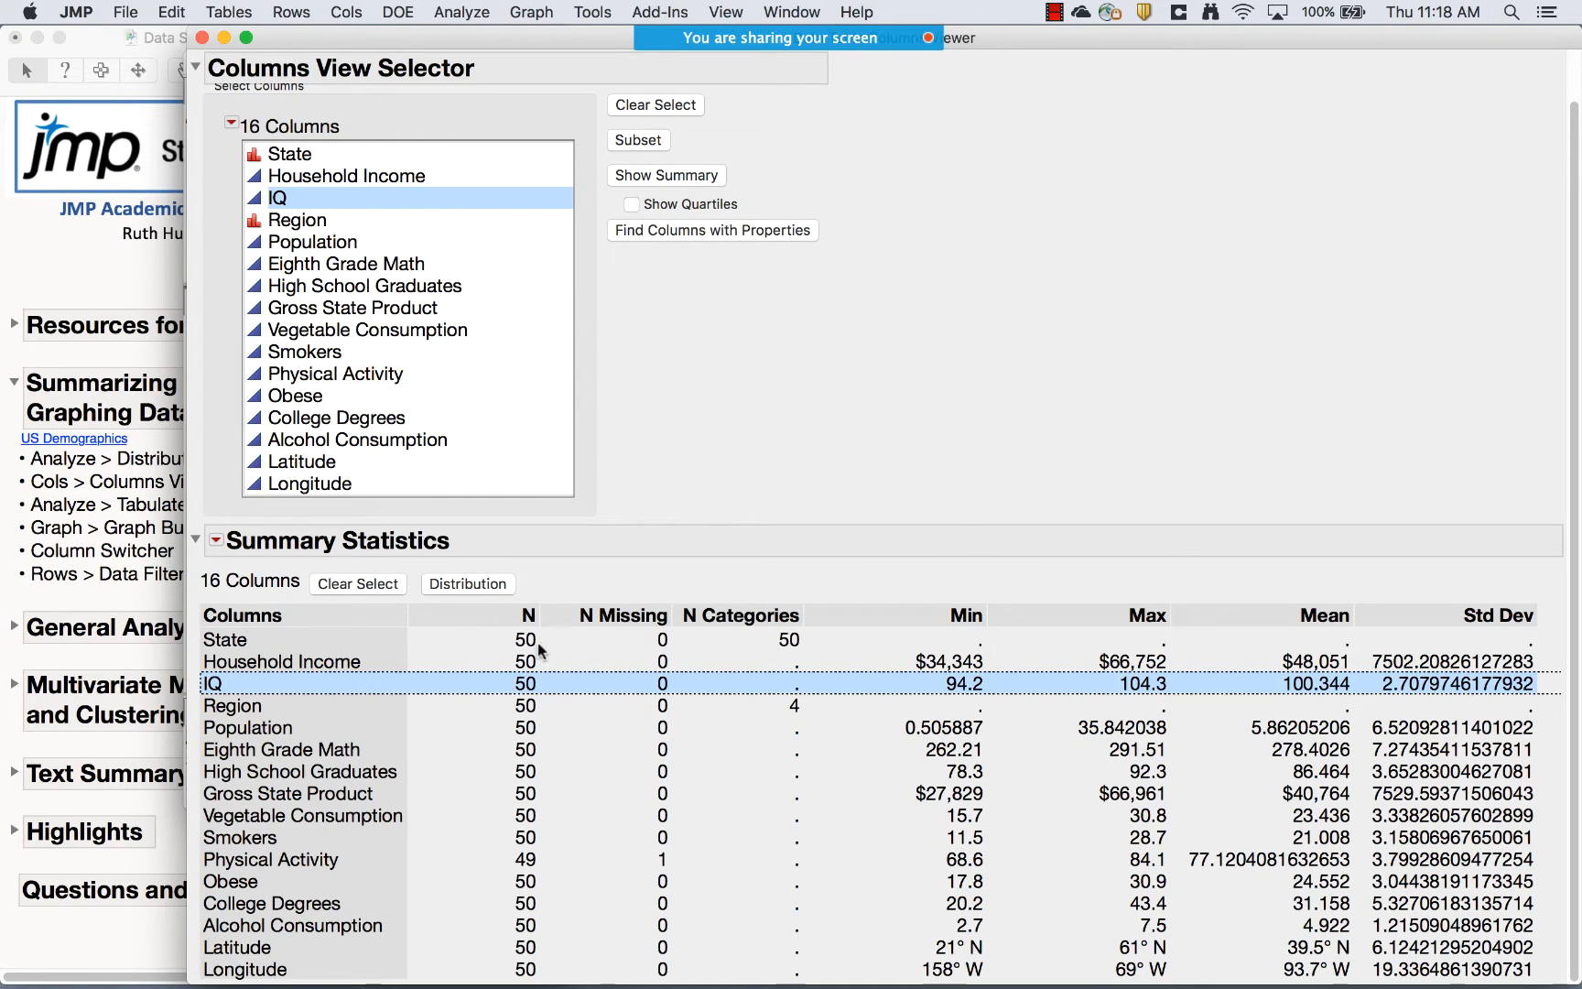
pyautogui.click(467, 638)
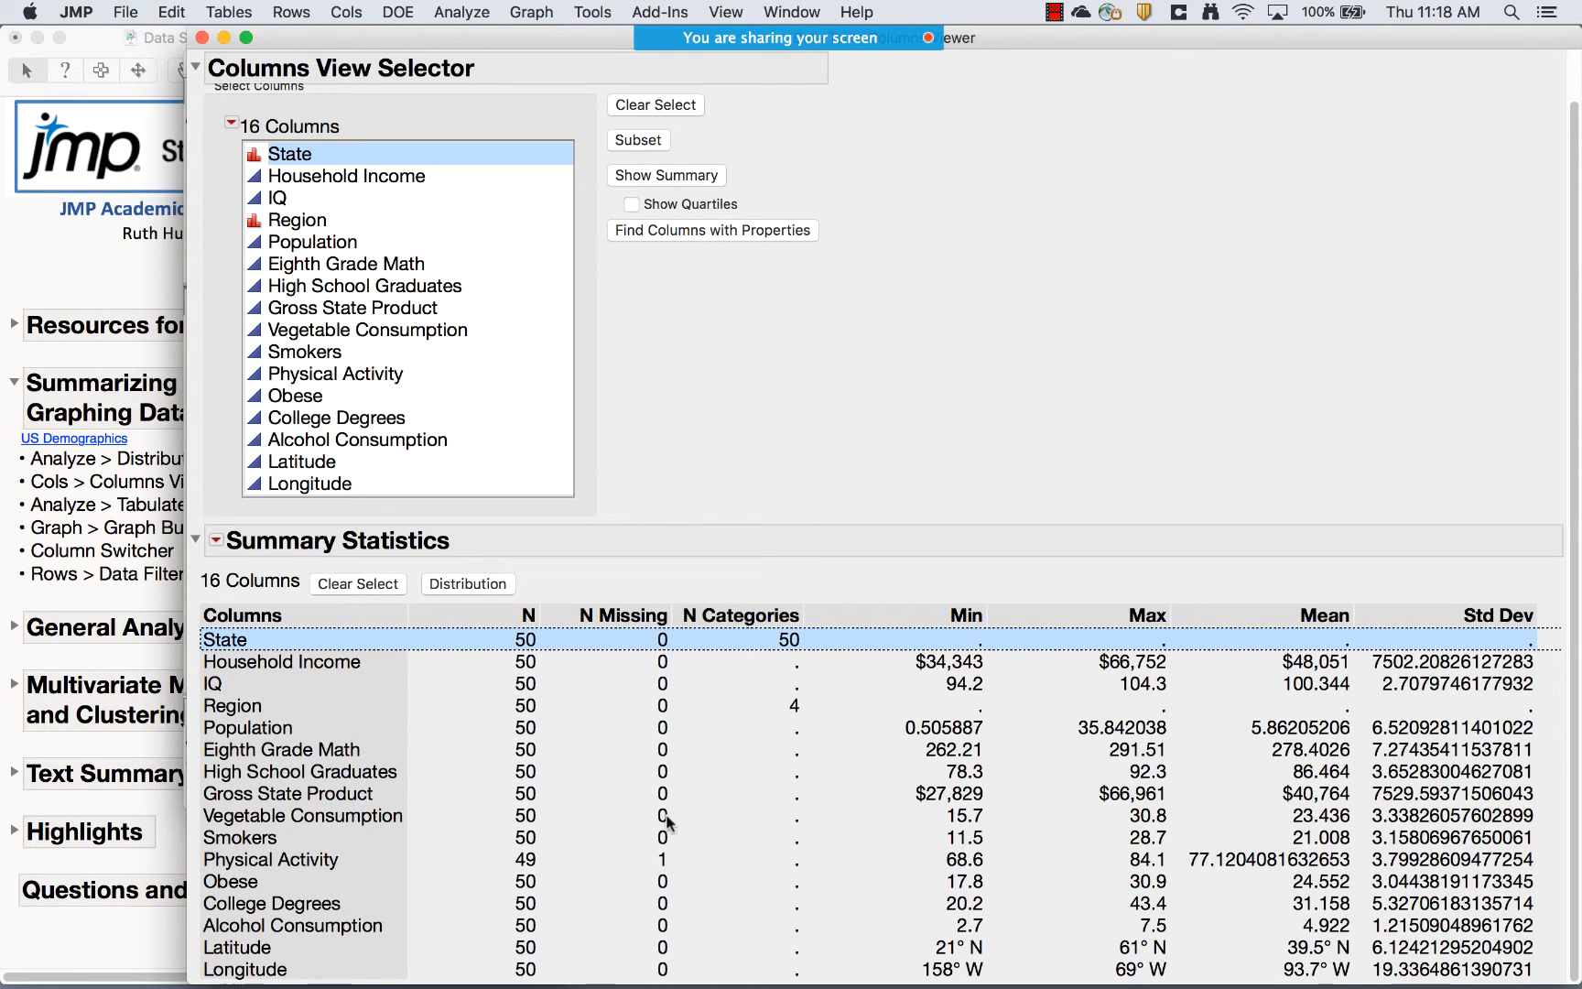
pyautogui.click(284, 853)
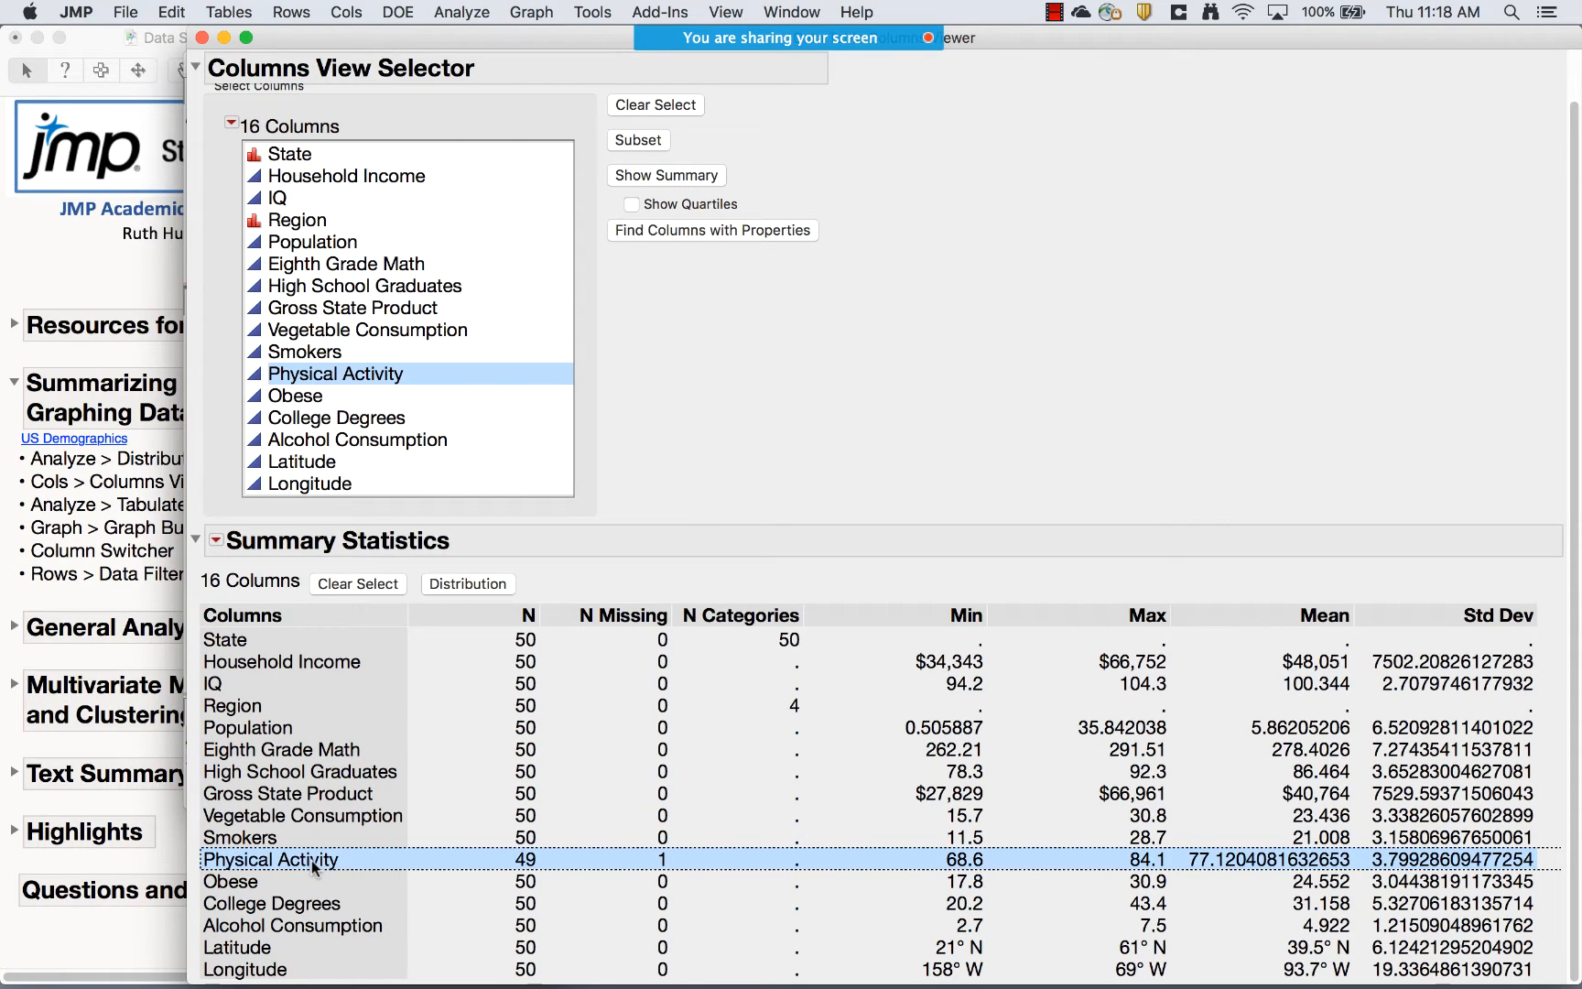
pyautogui.click(798, 702)
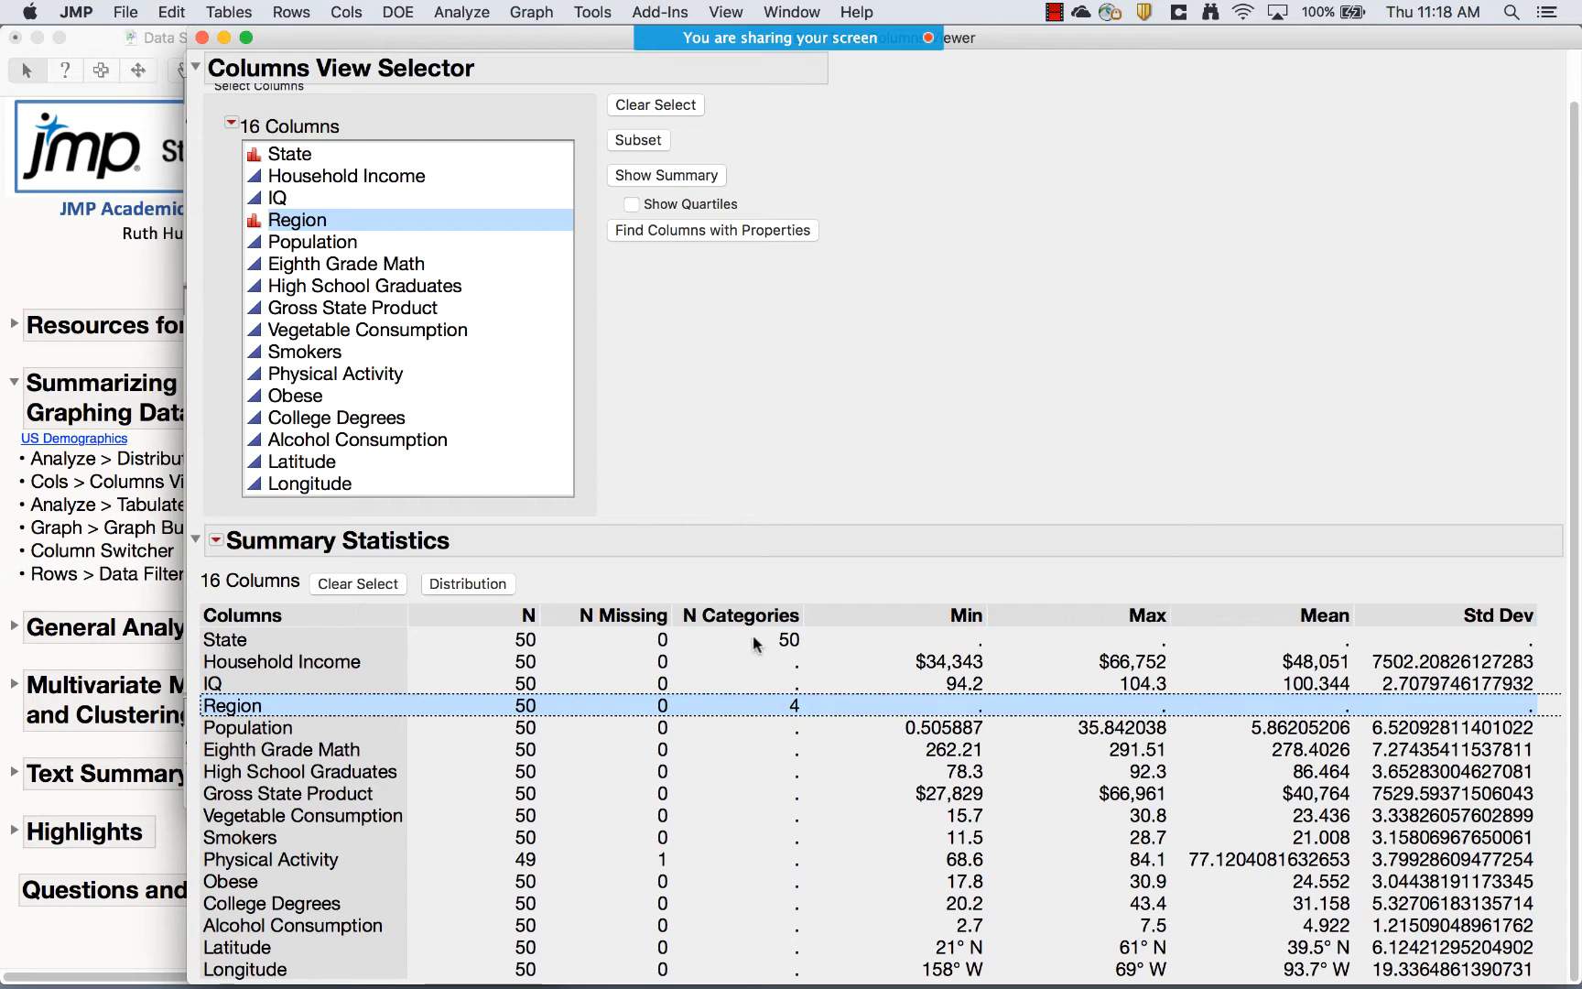
pyautogui.click(787, 639)
pyautogui.click(786, 703)
pyautogui.click(216, 546)
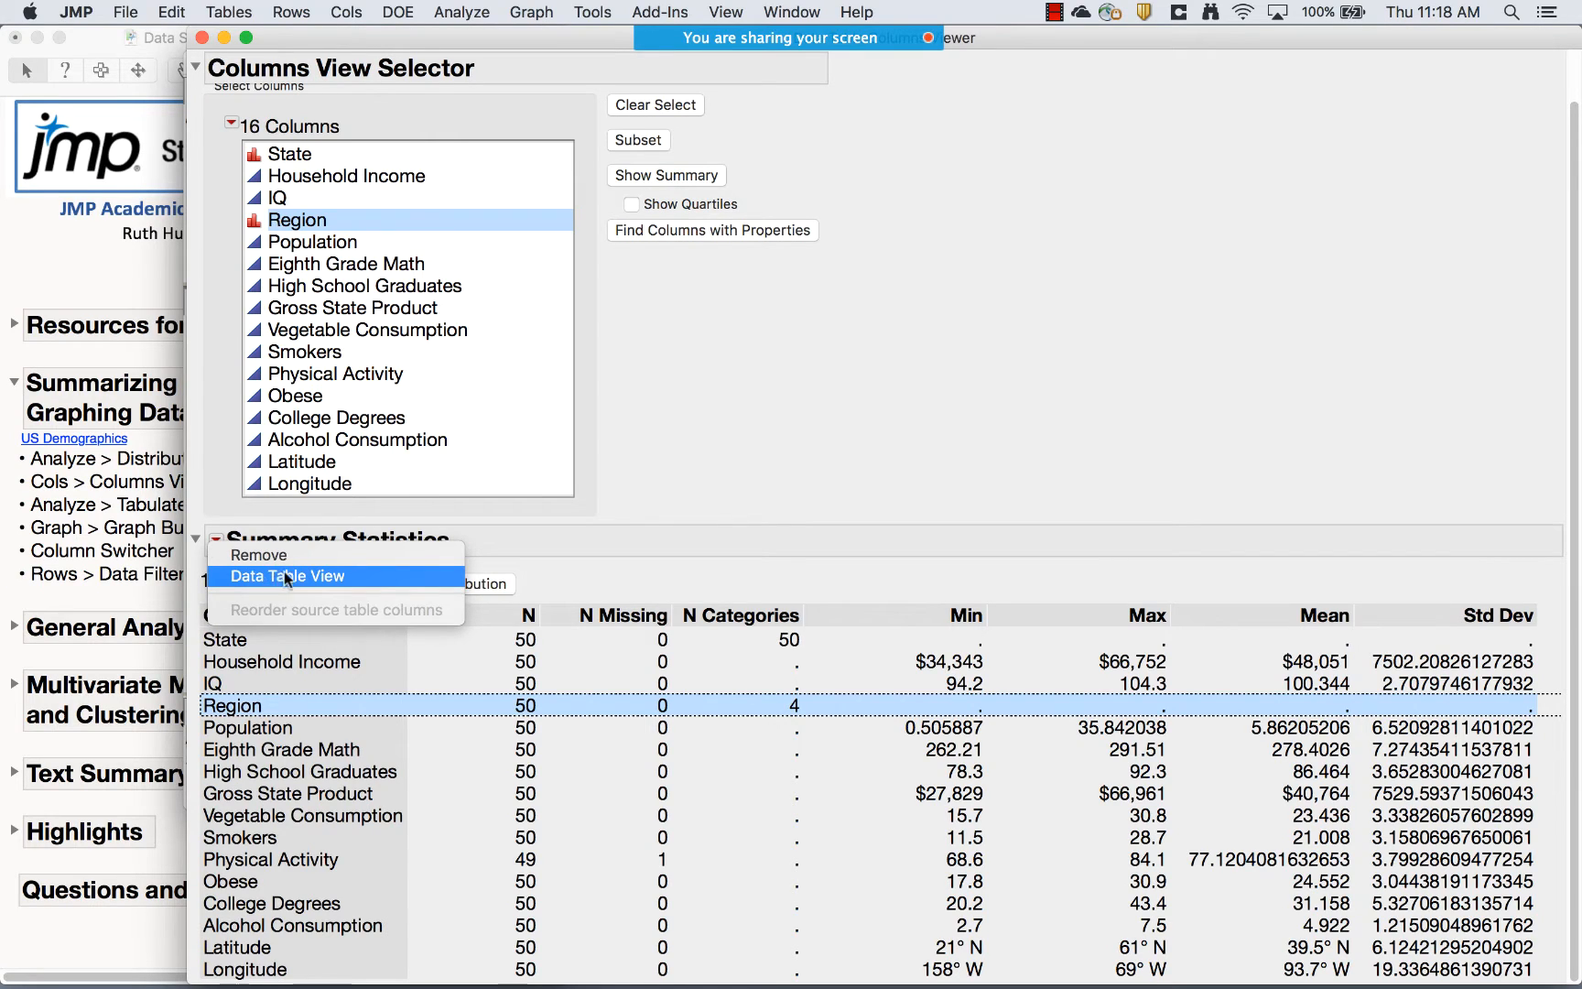
pyautogui.click(774, 476)
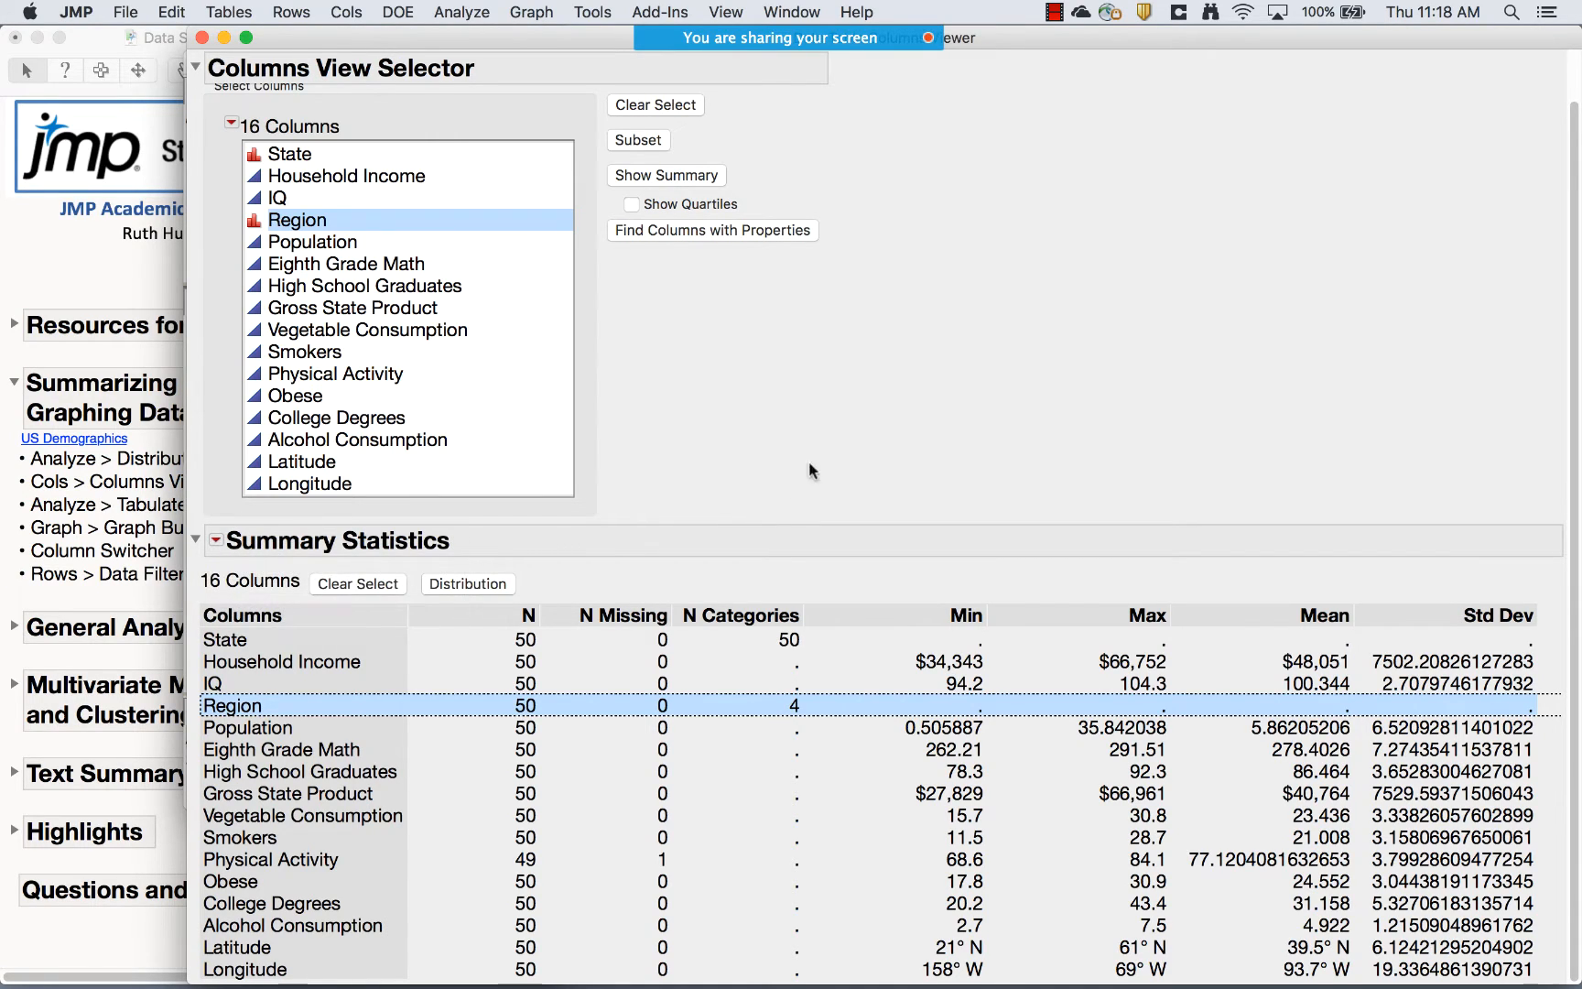
# Review a Distribution report for Physical Activity generated from the summary statistics, and close it
pyautogui.click(339, 861)
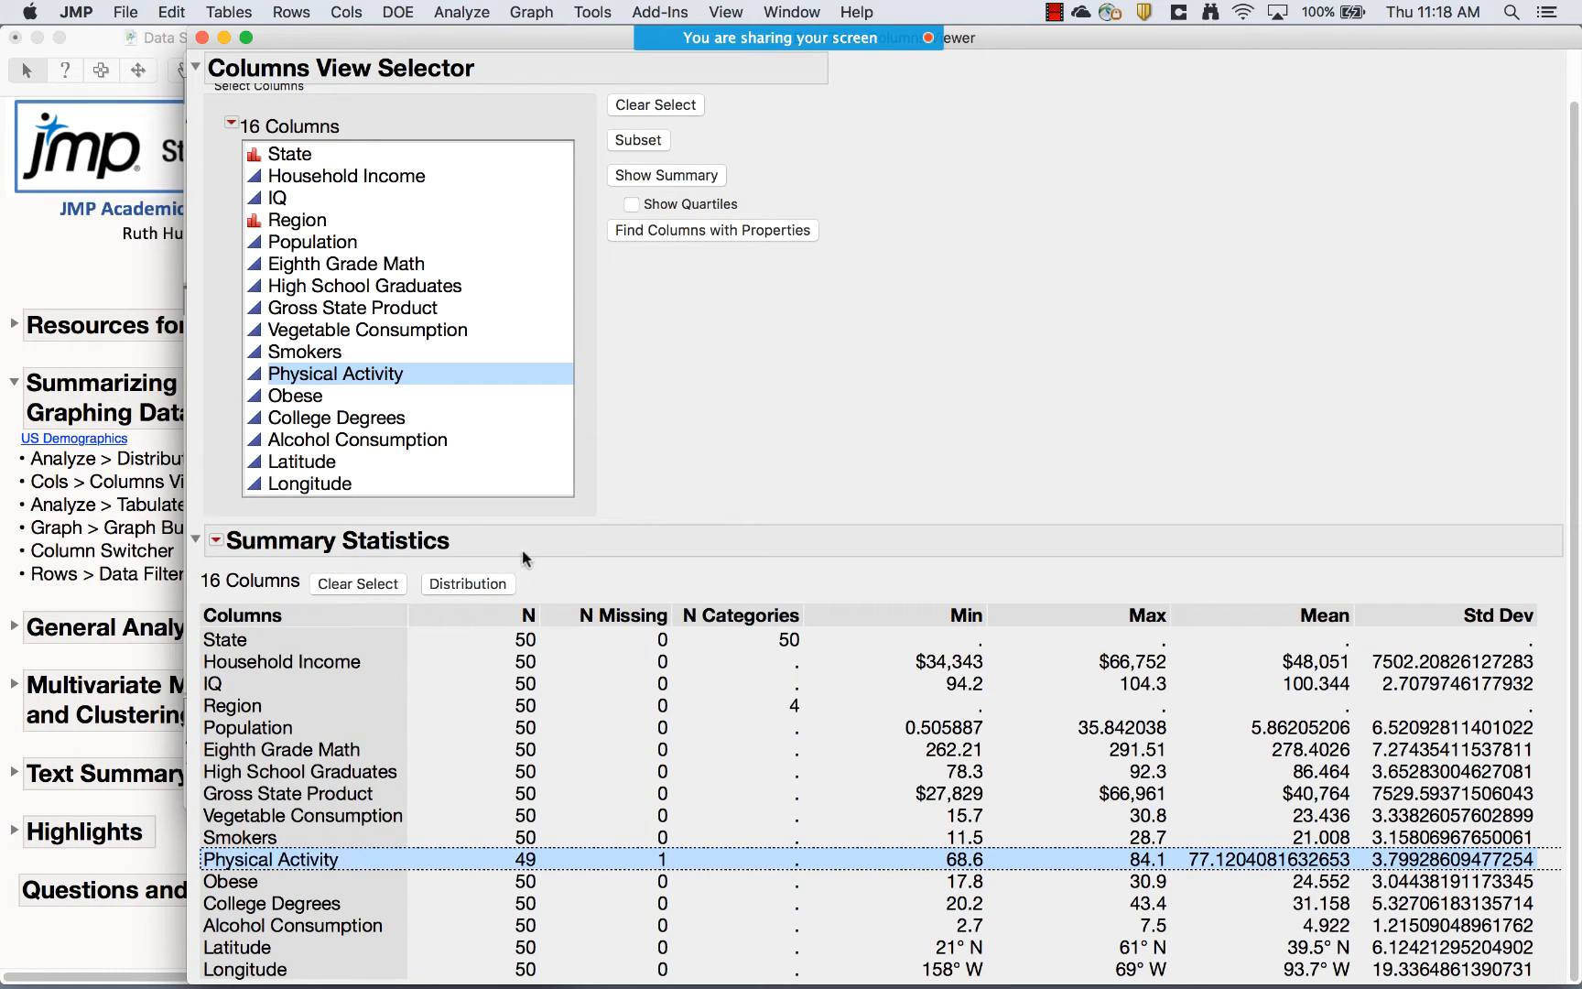
pyautogui.moveTo(523, 558)
pyautogui.mouseDown()
pyautogui.moveTo(372, 584)
pyautogui.moveTo(543, 530)
pyautogui.moveTo(492, 534)
pyautogui.mouseUp()
pyautogui.click(473, 16)
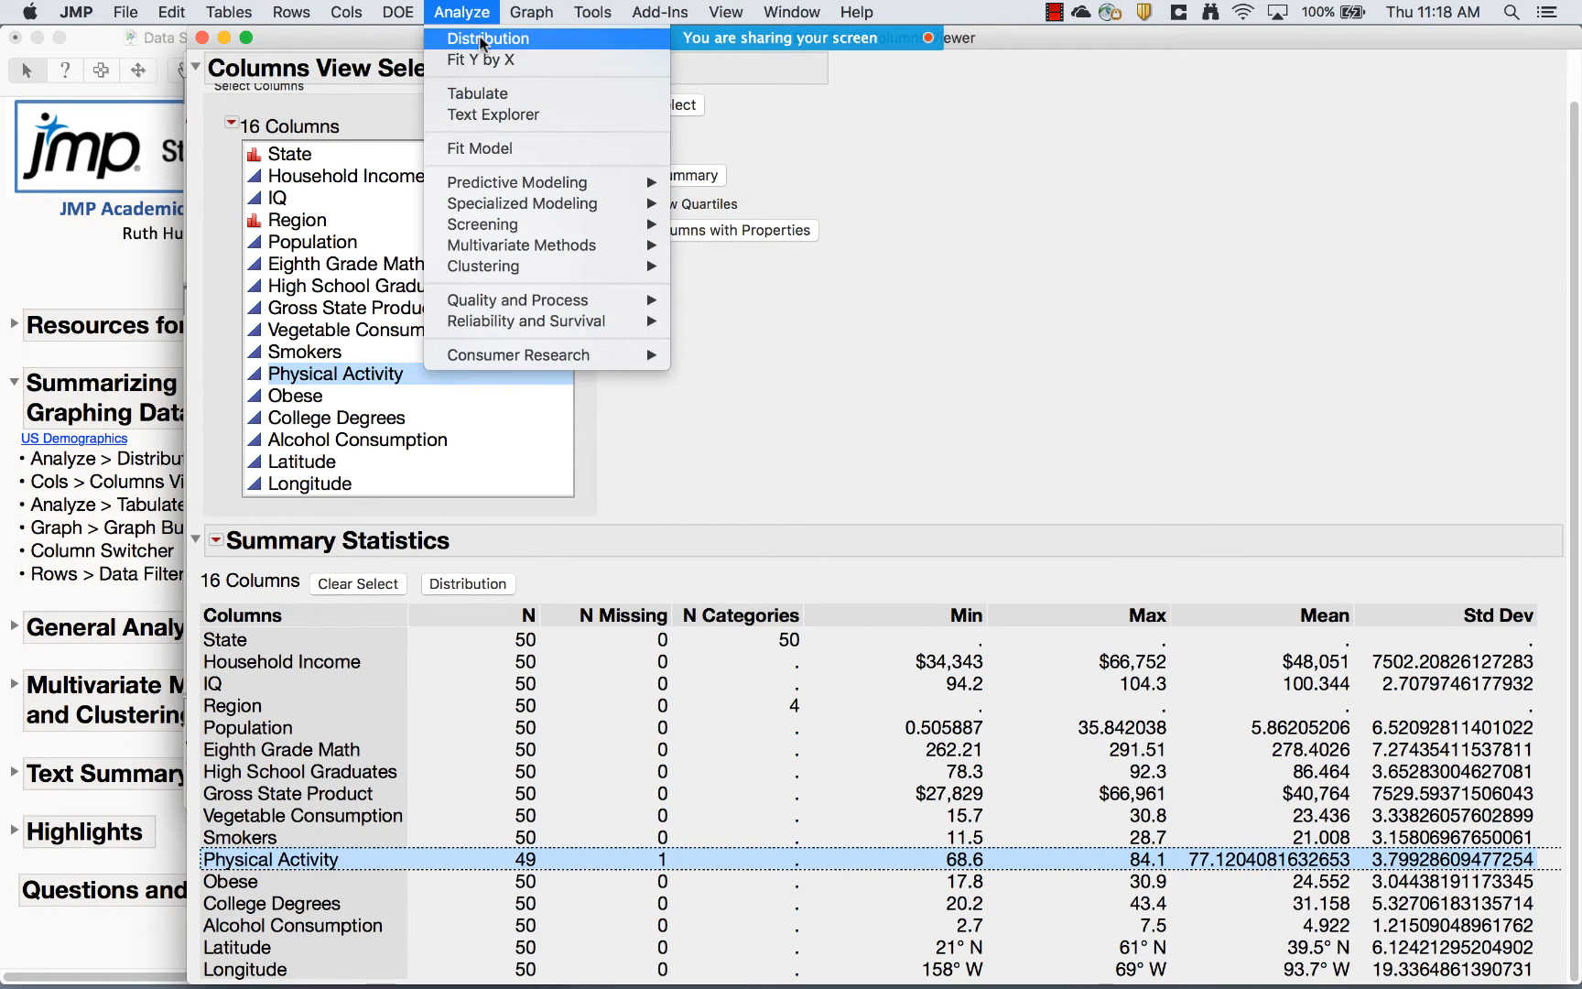
pyautogui.click(812, 411)
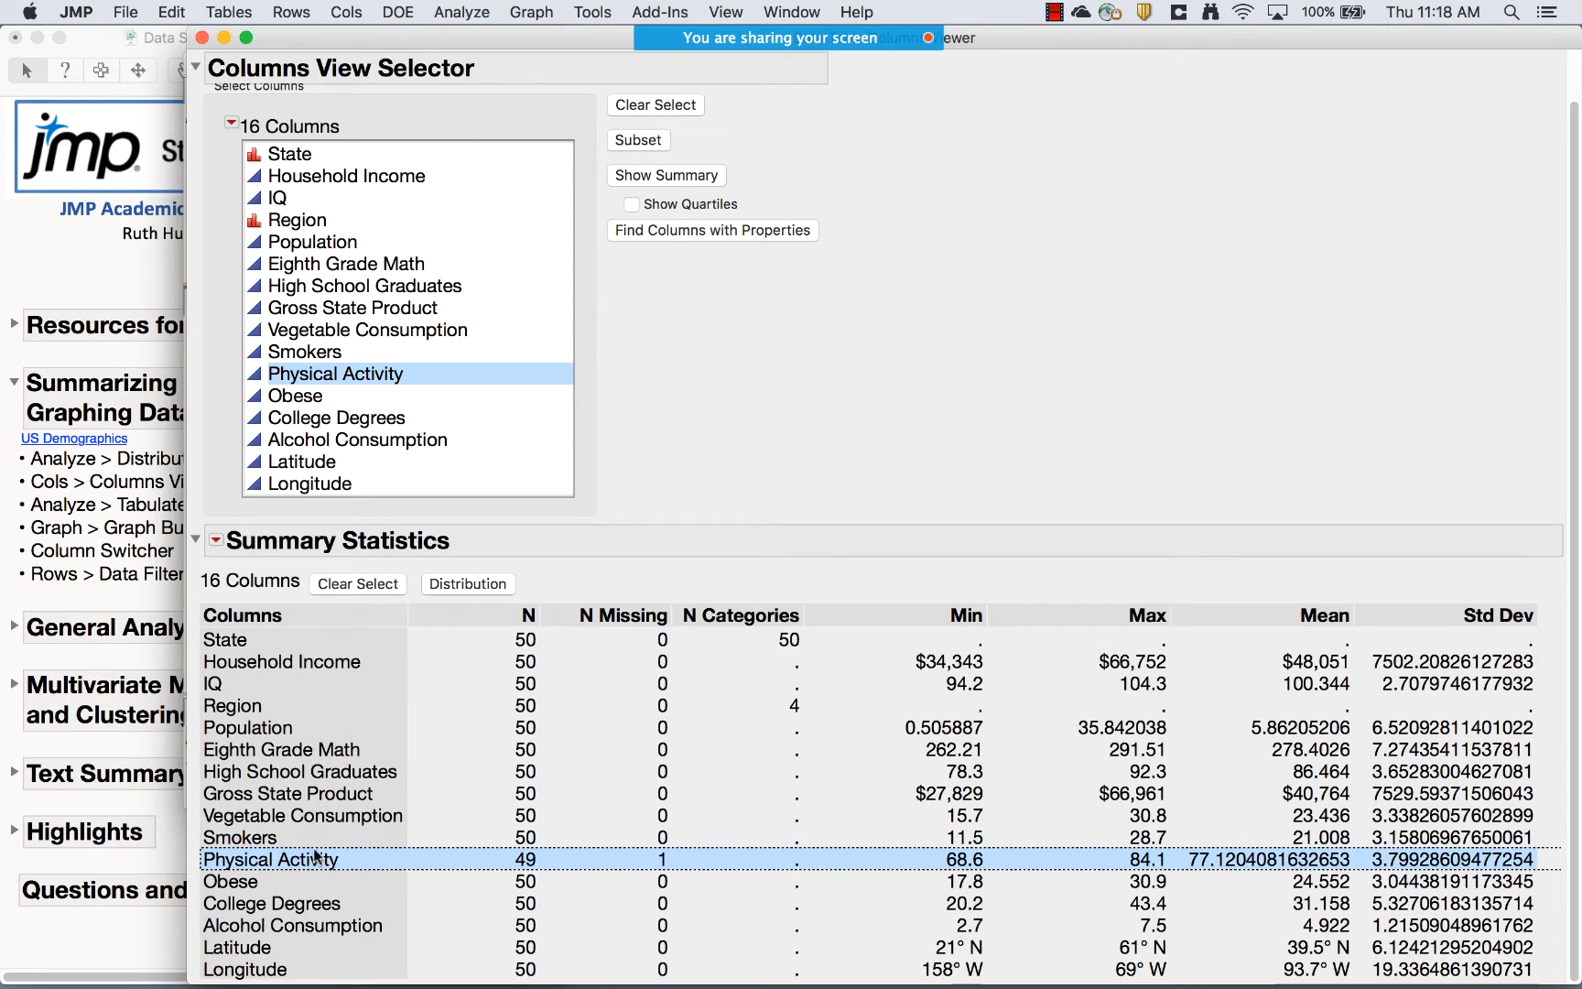
pyautogui.click(488, 584)
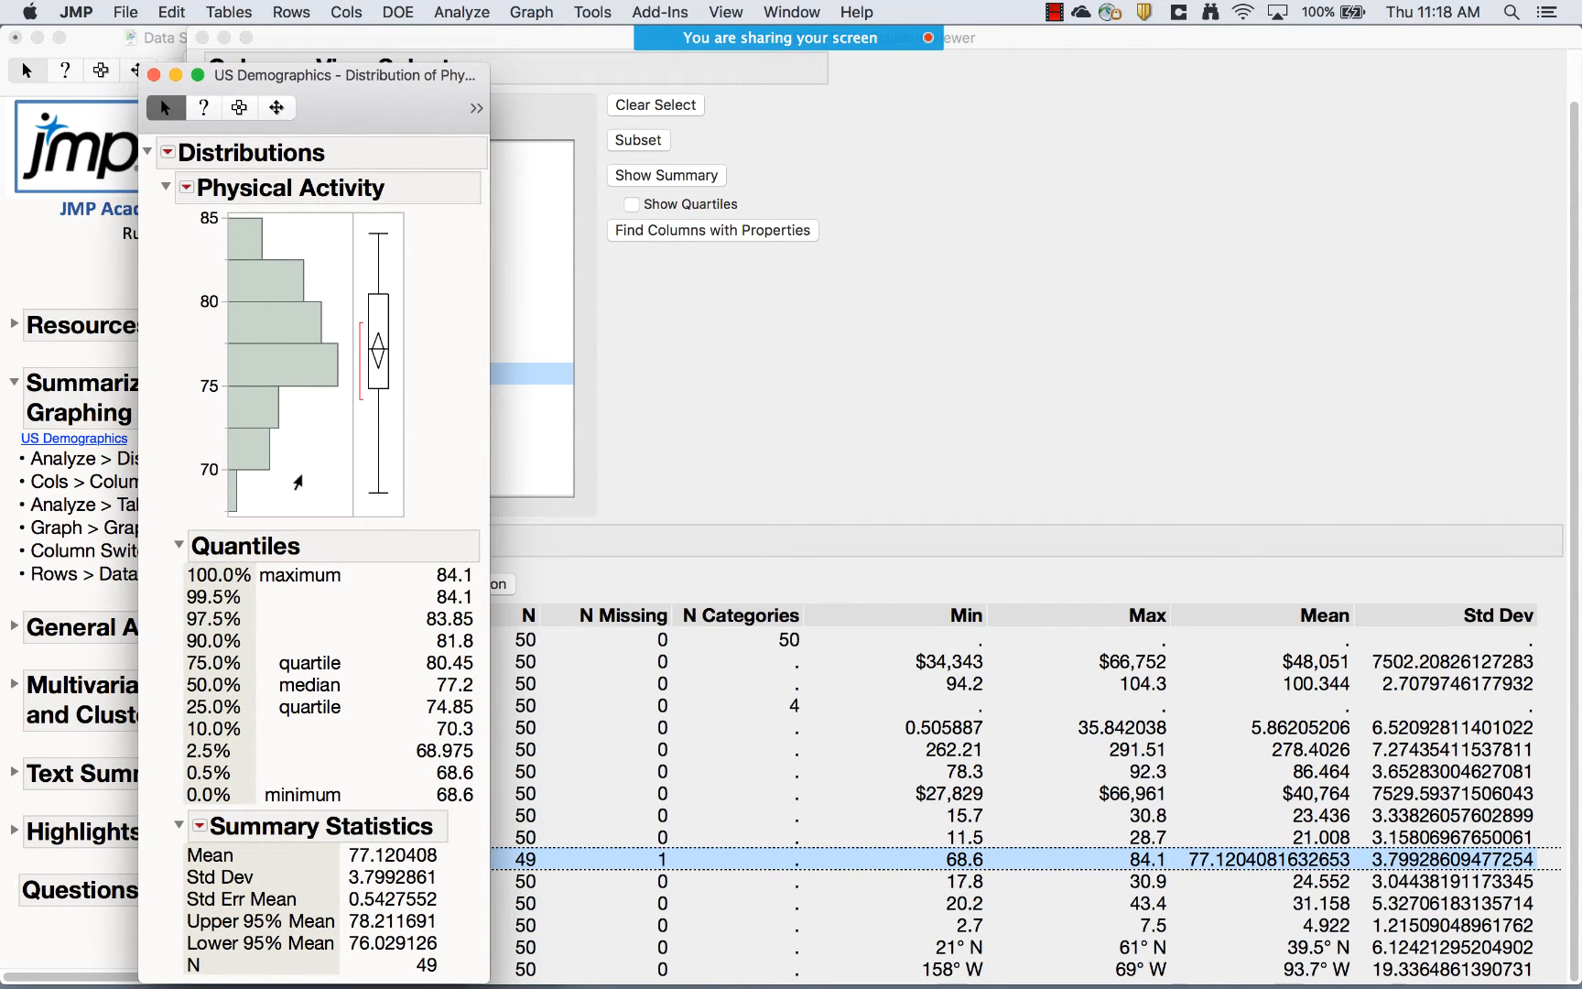
pyautogui.click(154, 74)
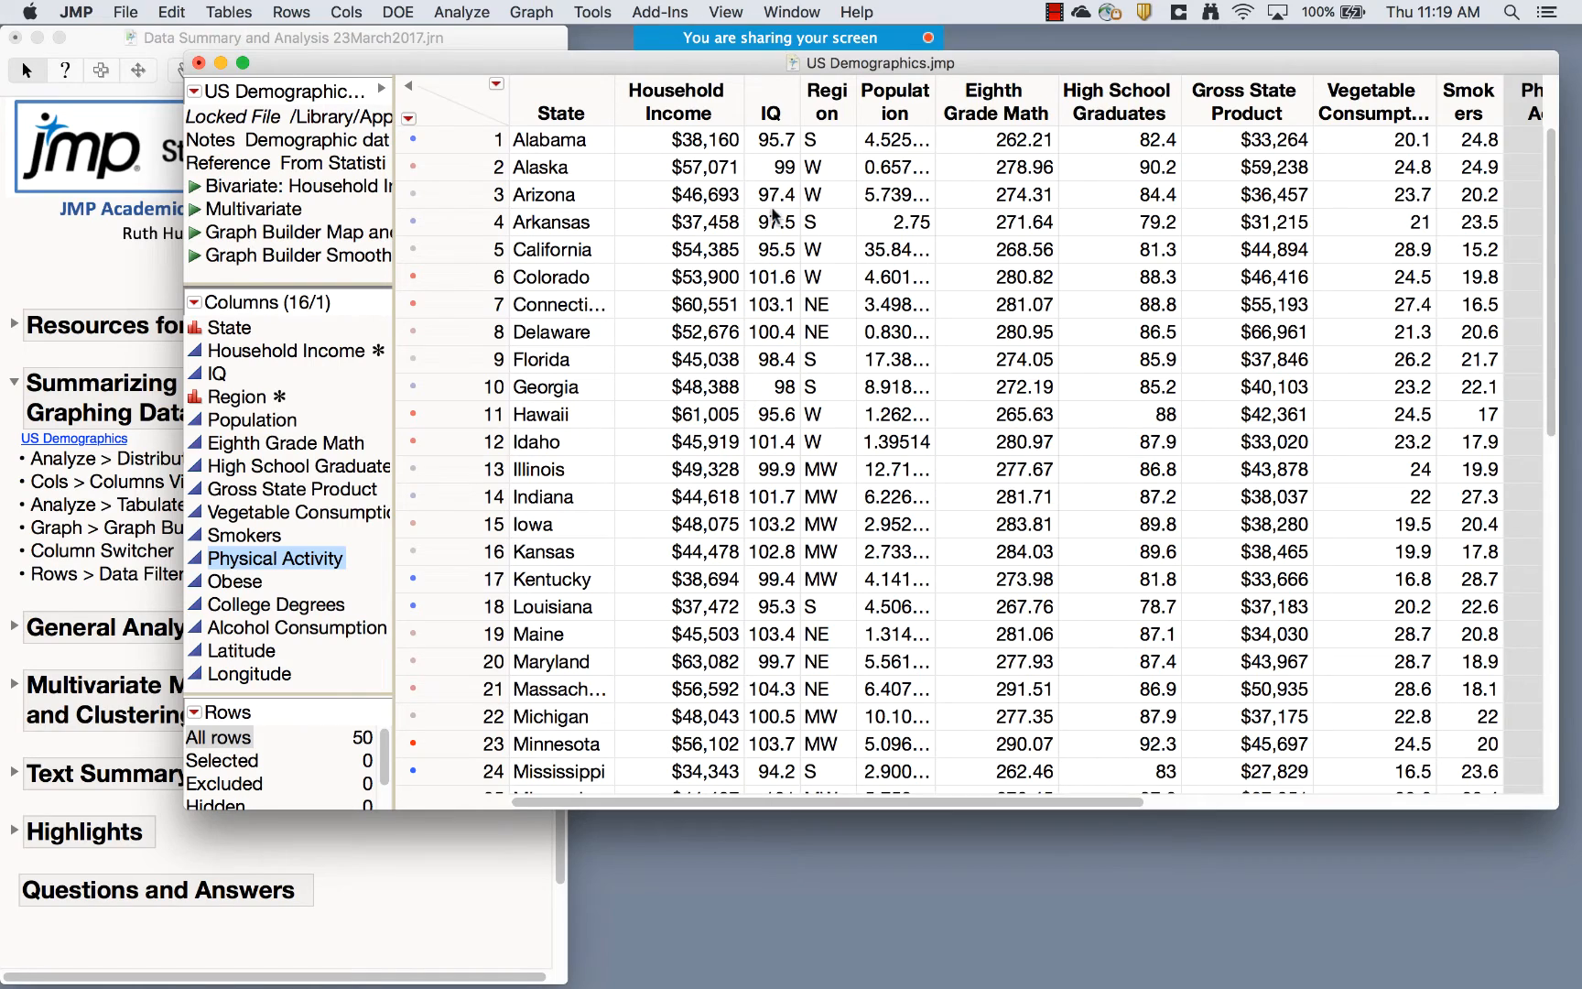
# Launch Tabulate for US Demographics and place Household Income in the drop zone for columns
pyautogui.click(463, 12)
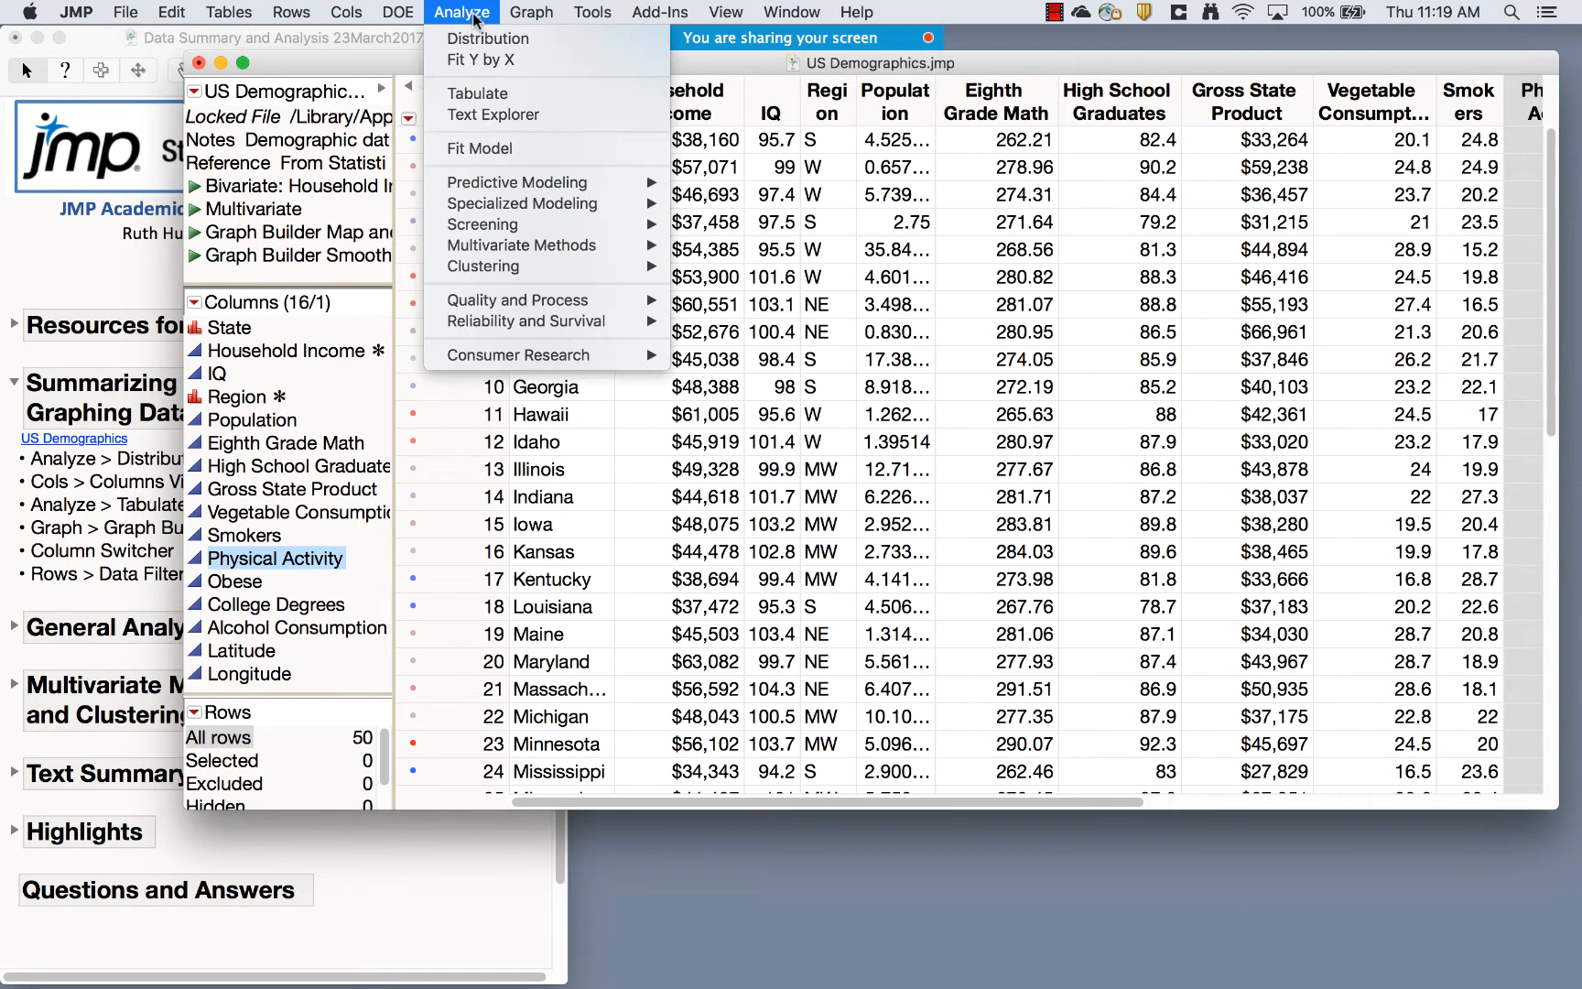
pyautogui.click(476, 95)
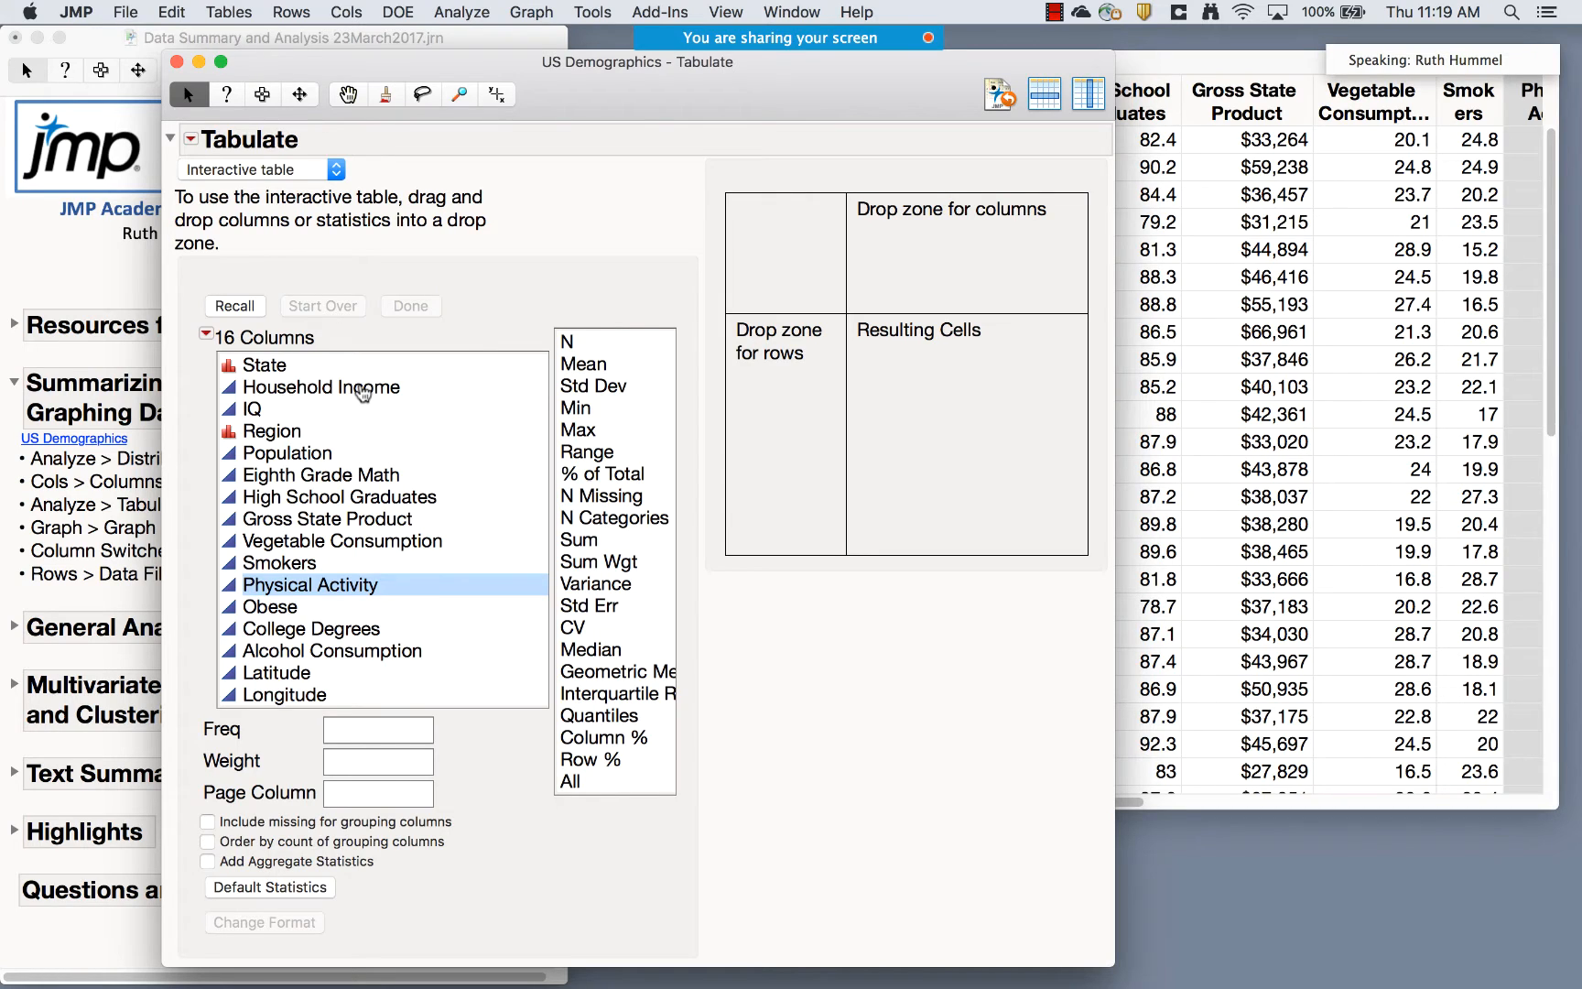
pyautogui.click(364, 393)
pyautogui.moveTo(371, 389); pyautogui.dragTo(989, 257)
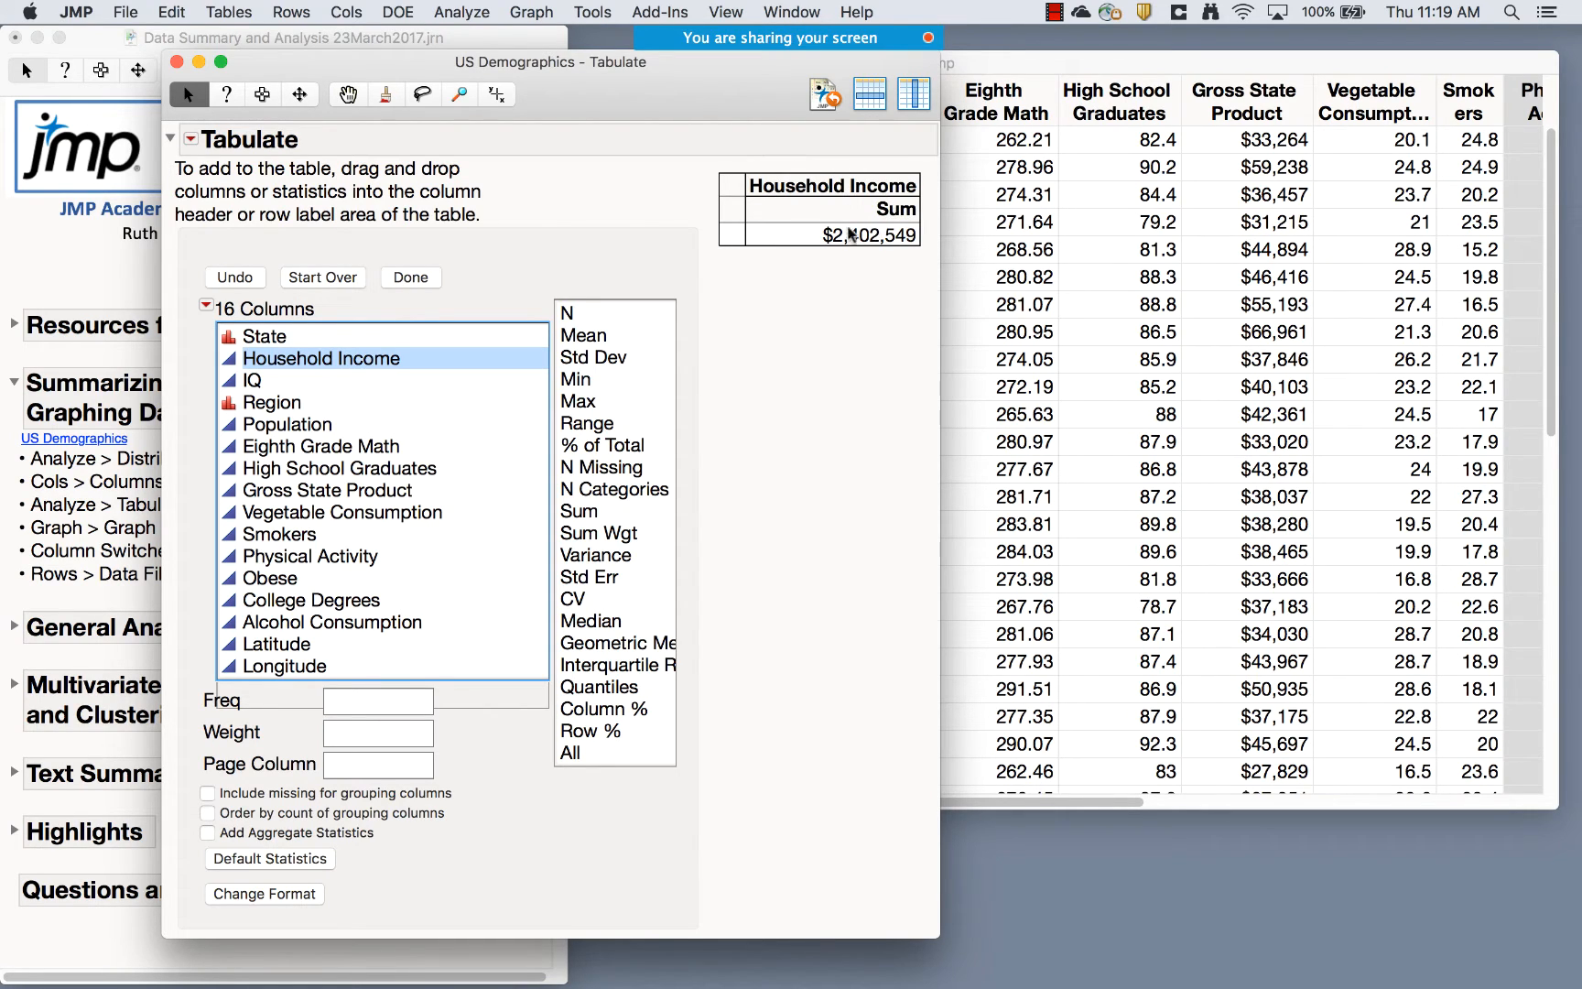
# Replace the Household Income Sum with Mean and group the table's rows by State
pyautogui.click(910, 211)
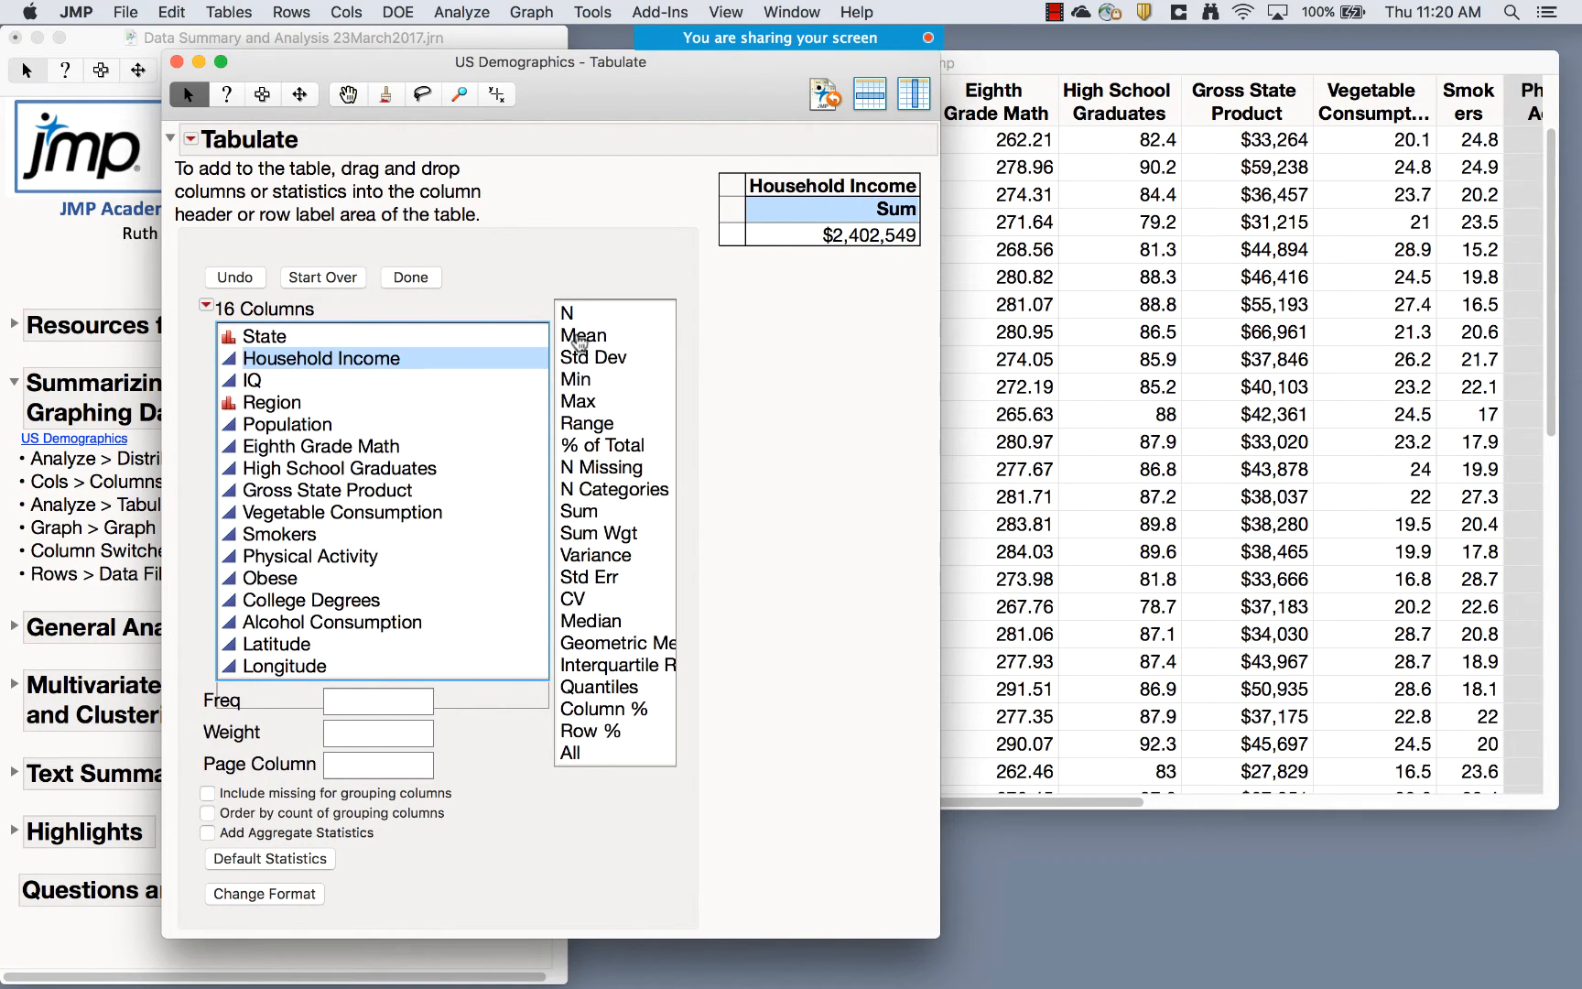
pyautogui.click(580, 338)
pyautogui.moveTo(579, 339); pyautogui.dragTo(838, 229)
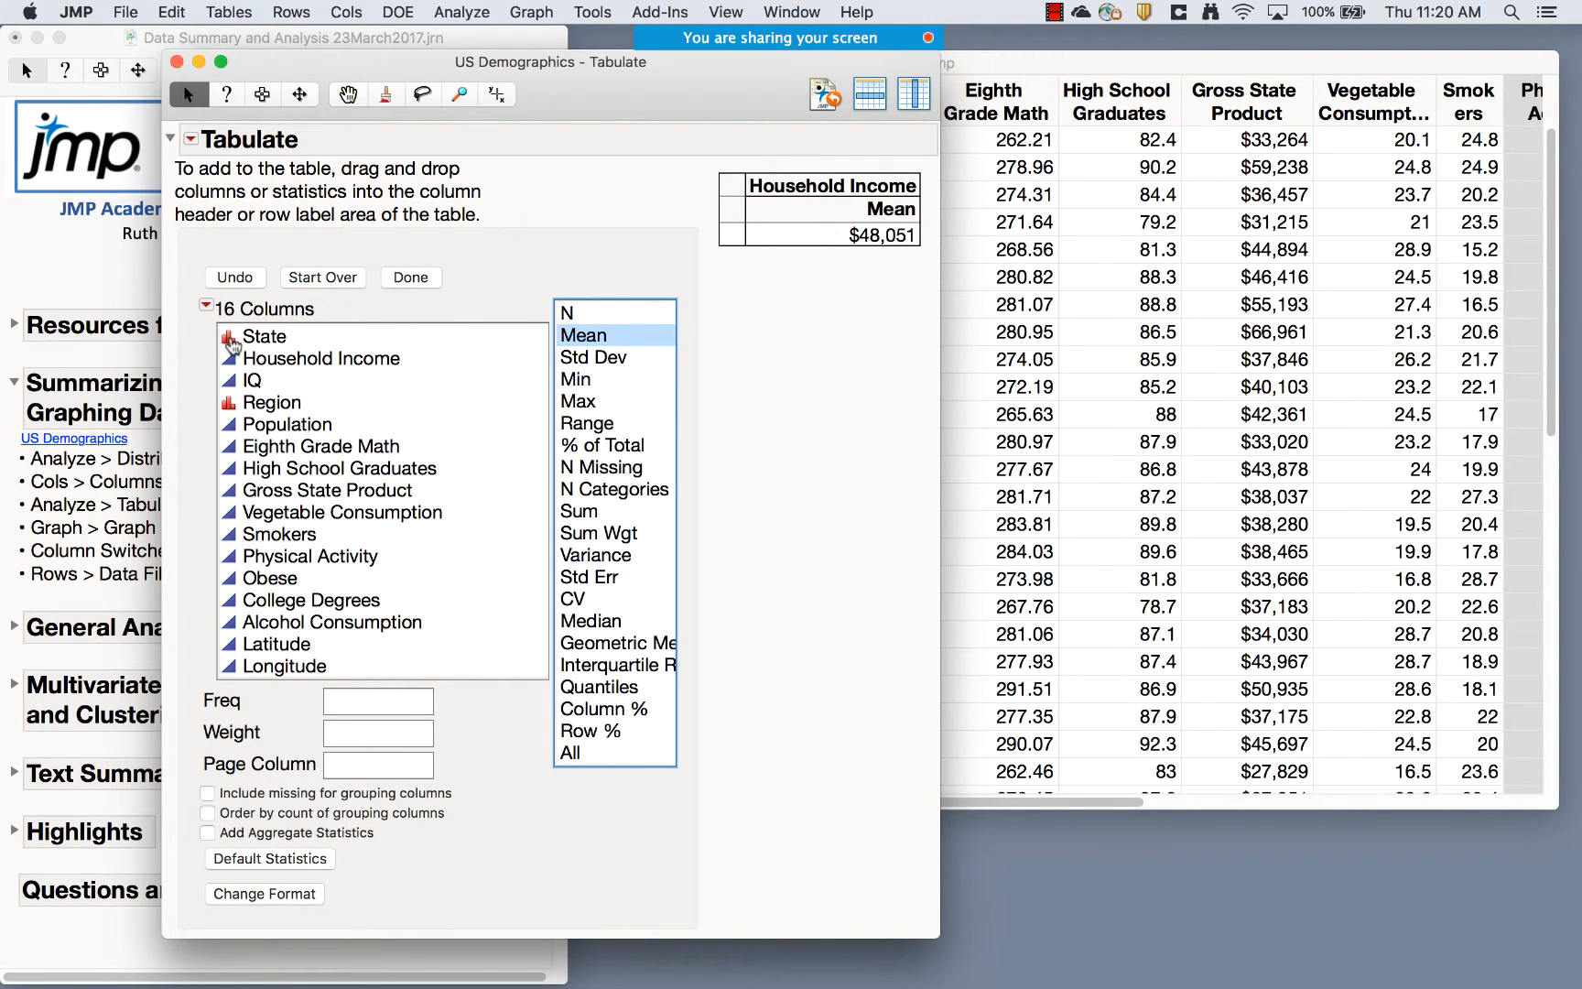
pyautogui.click(237, 345)
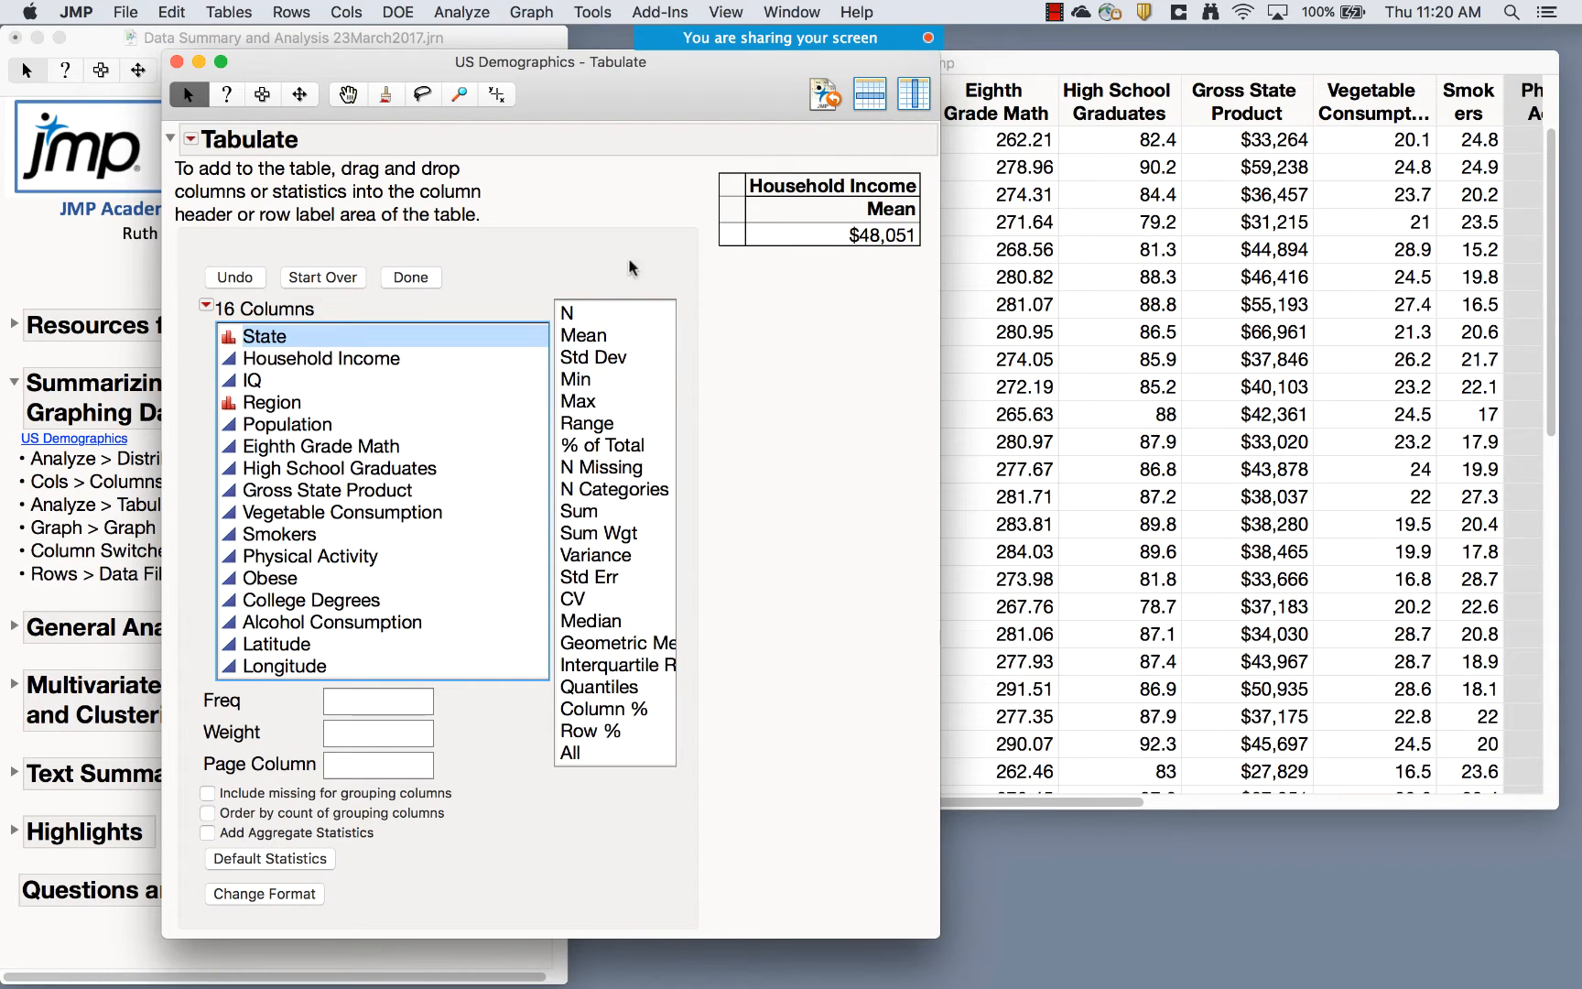
pyautogui.moveTo(281, 346); pyautogui.dragTo(736, 240)
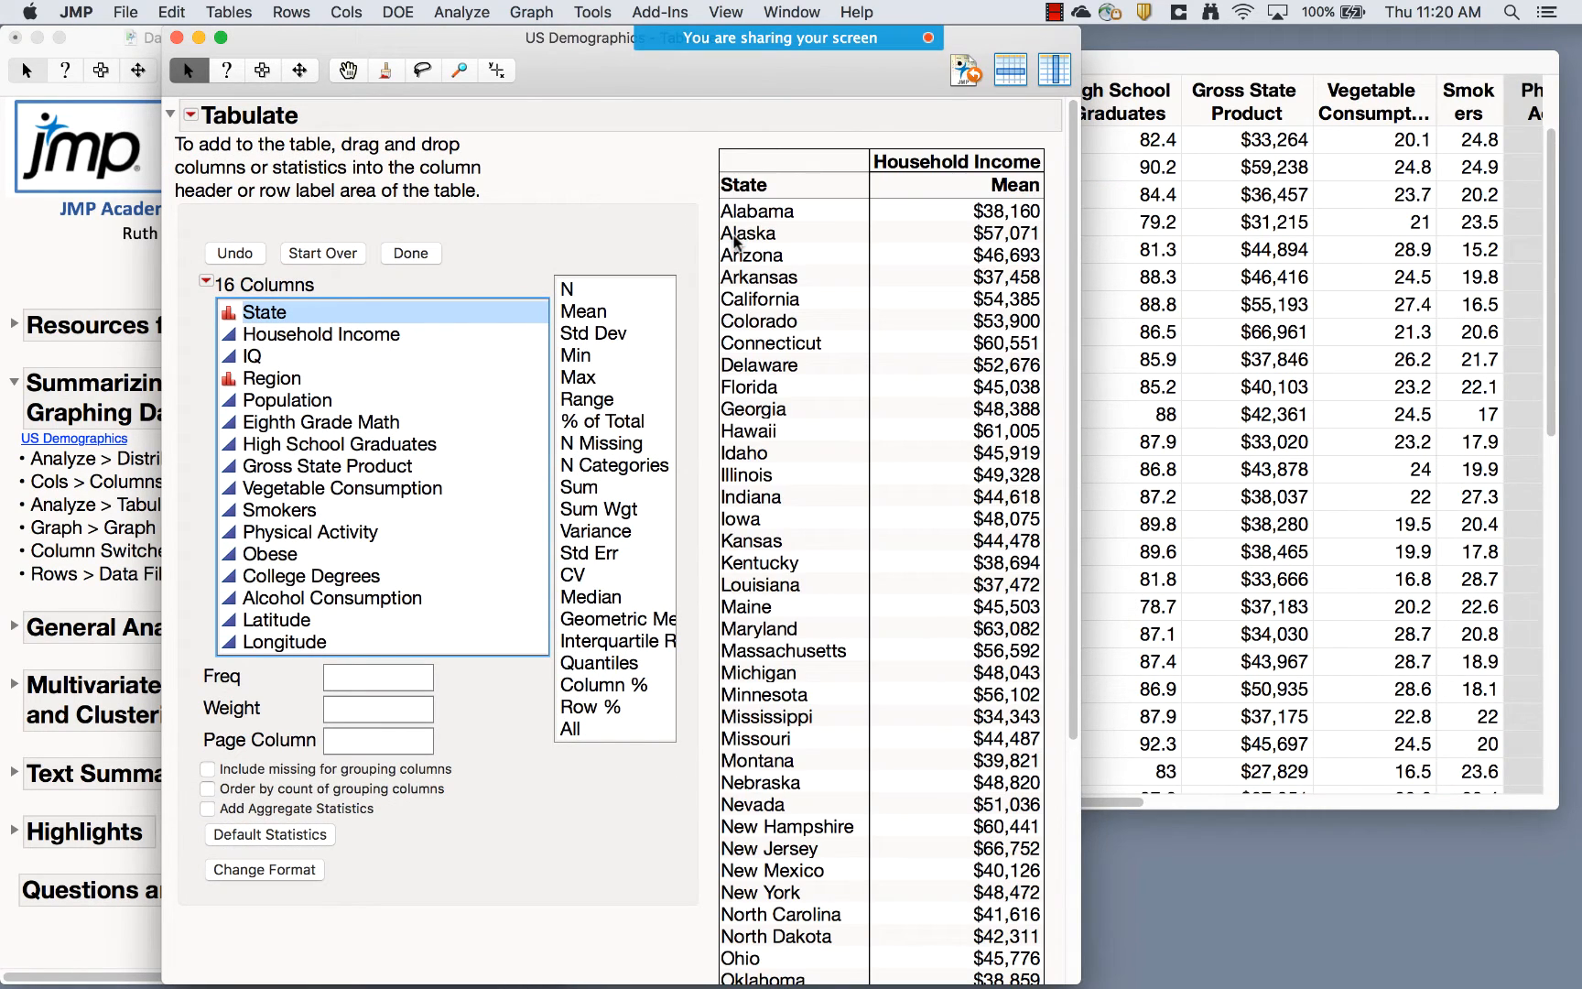
# Compare the tabulated Household Income means with the state rows in the US Demographics data table, arranging the two windows to see both
pyautogui.click(989, 188)
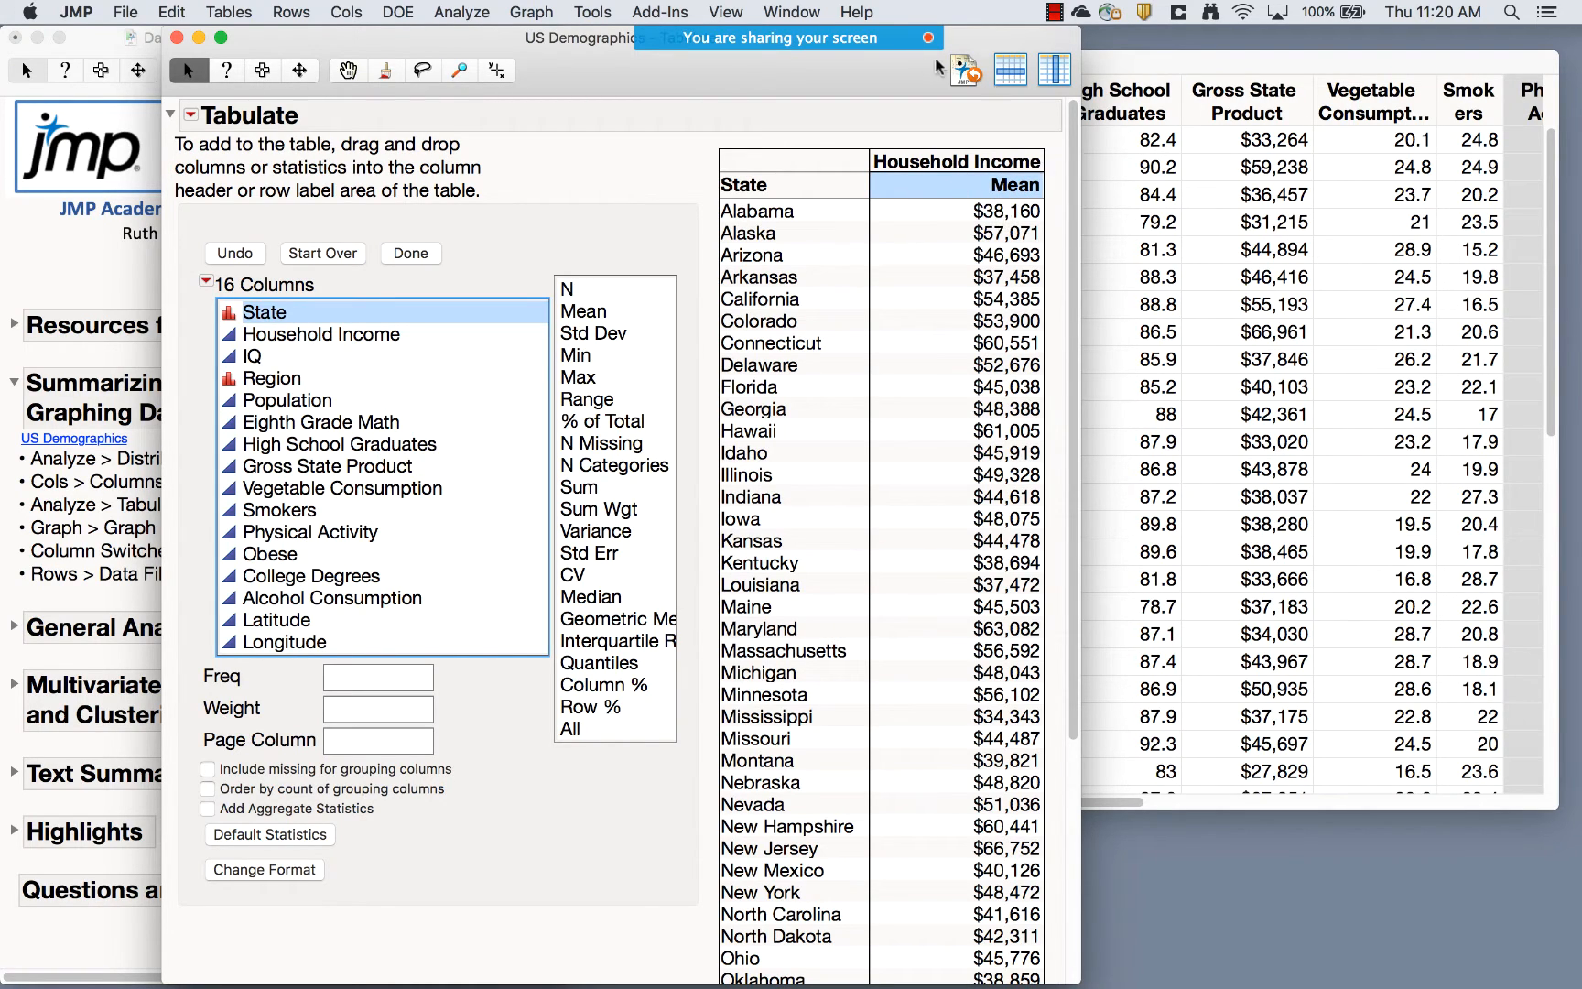
pyautogui.moveTo(876, 84); pyautogui.dragTo(732, 73)
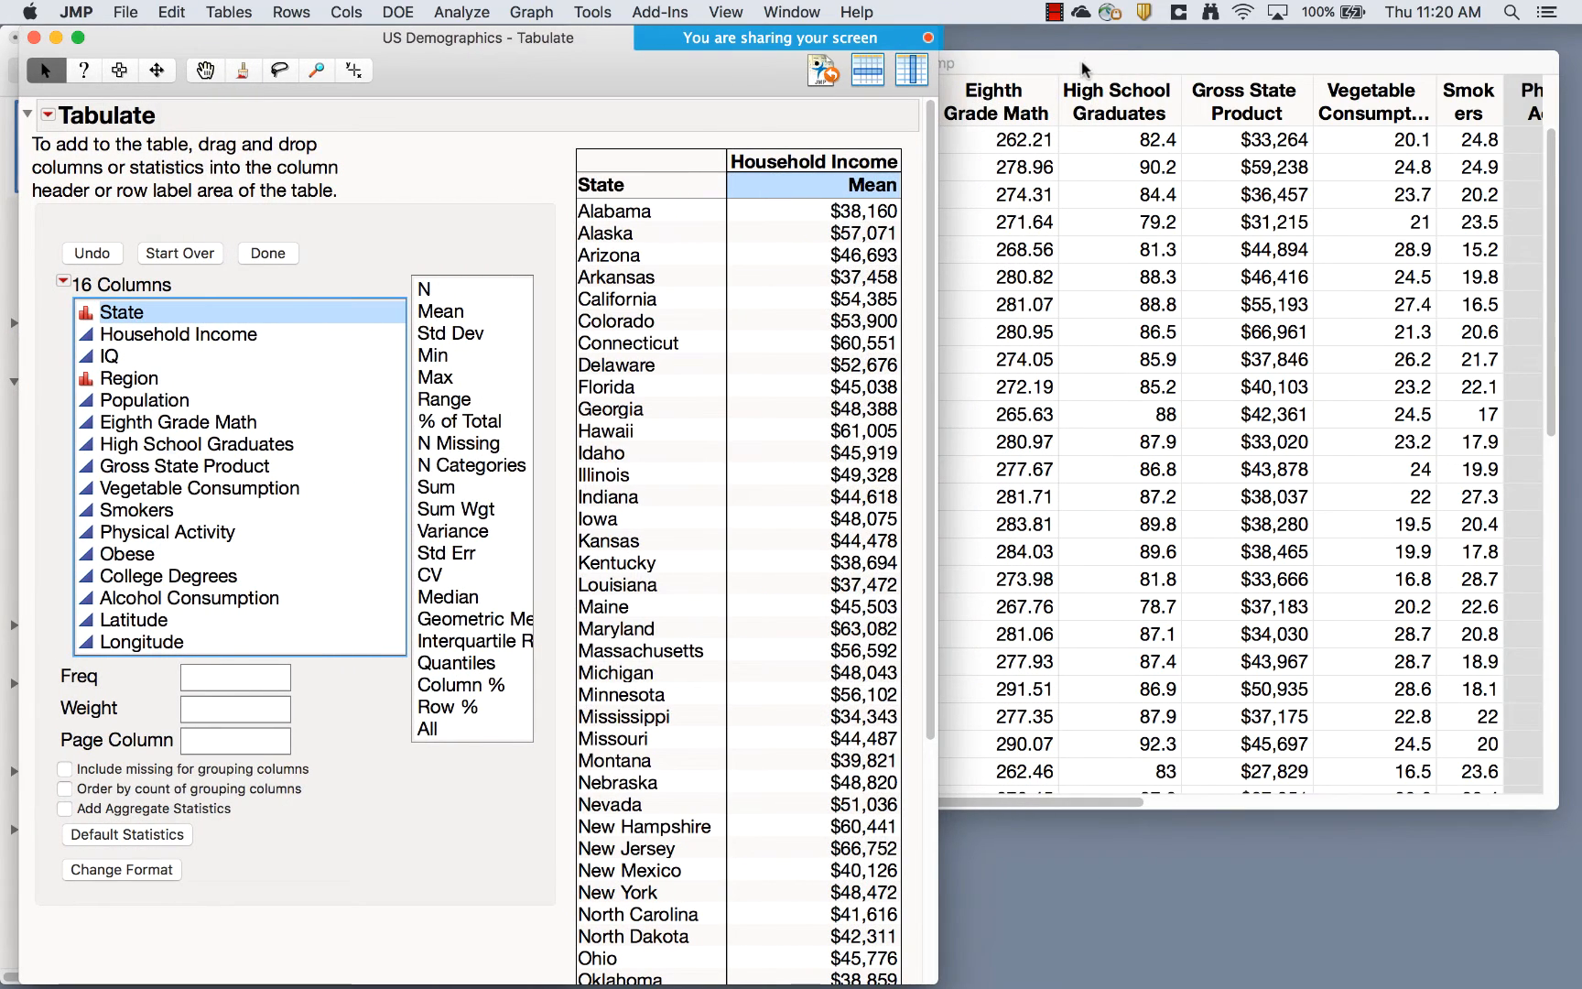
pyautogui.click(1079, 64)
pyautogui.click(632, 145)
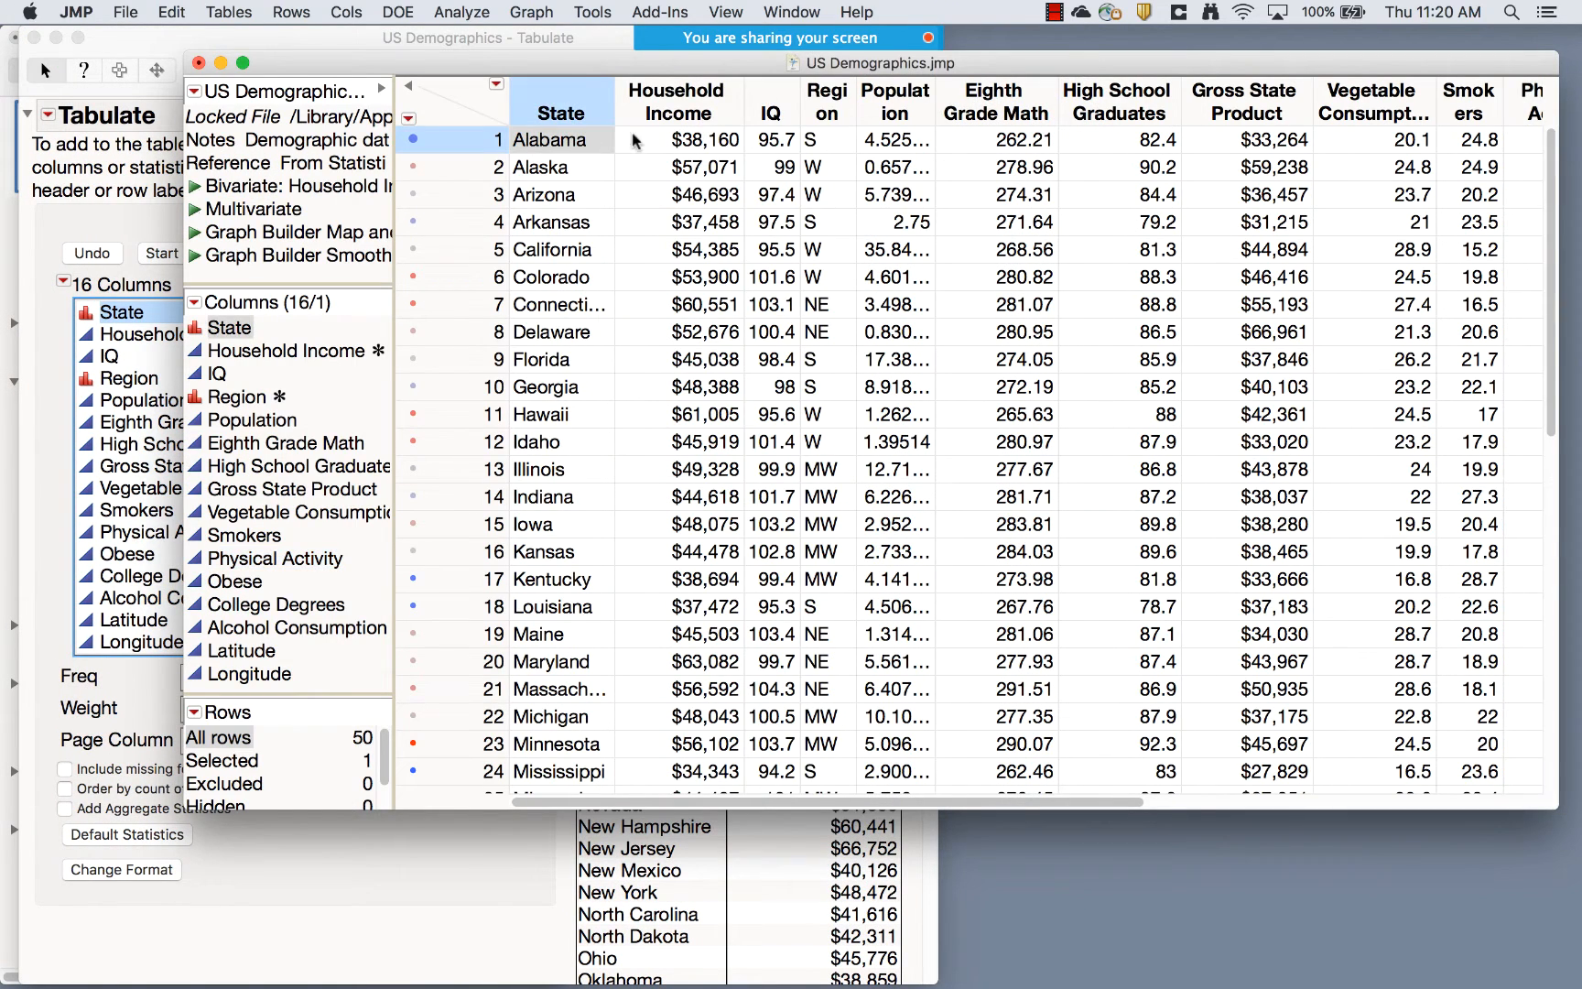
pyautogui.click(549, 149)
pyautogui.moveTo(518, 65); pyautogui.dragTo(591, 341)
pyautogui.click(783, 184)
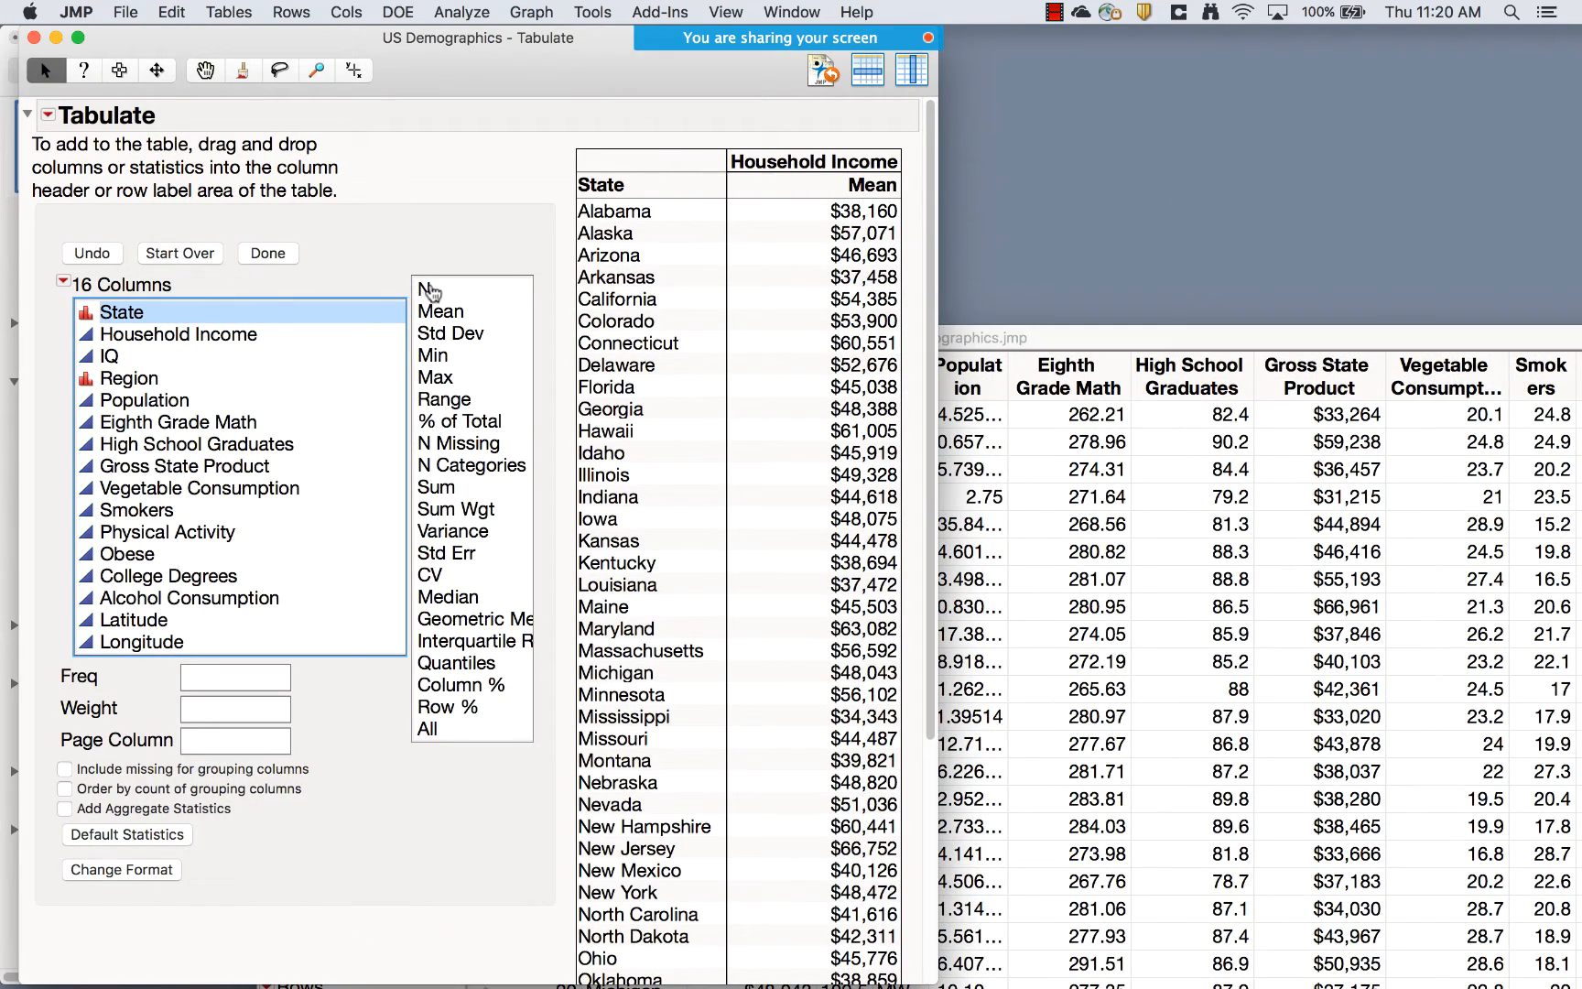
# Add the N statistic beside the Household Income Mean, and replace N with Std Dev
pyautogui.click(431, 291)
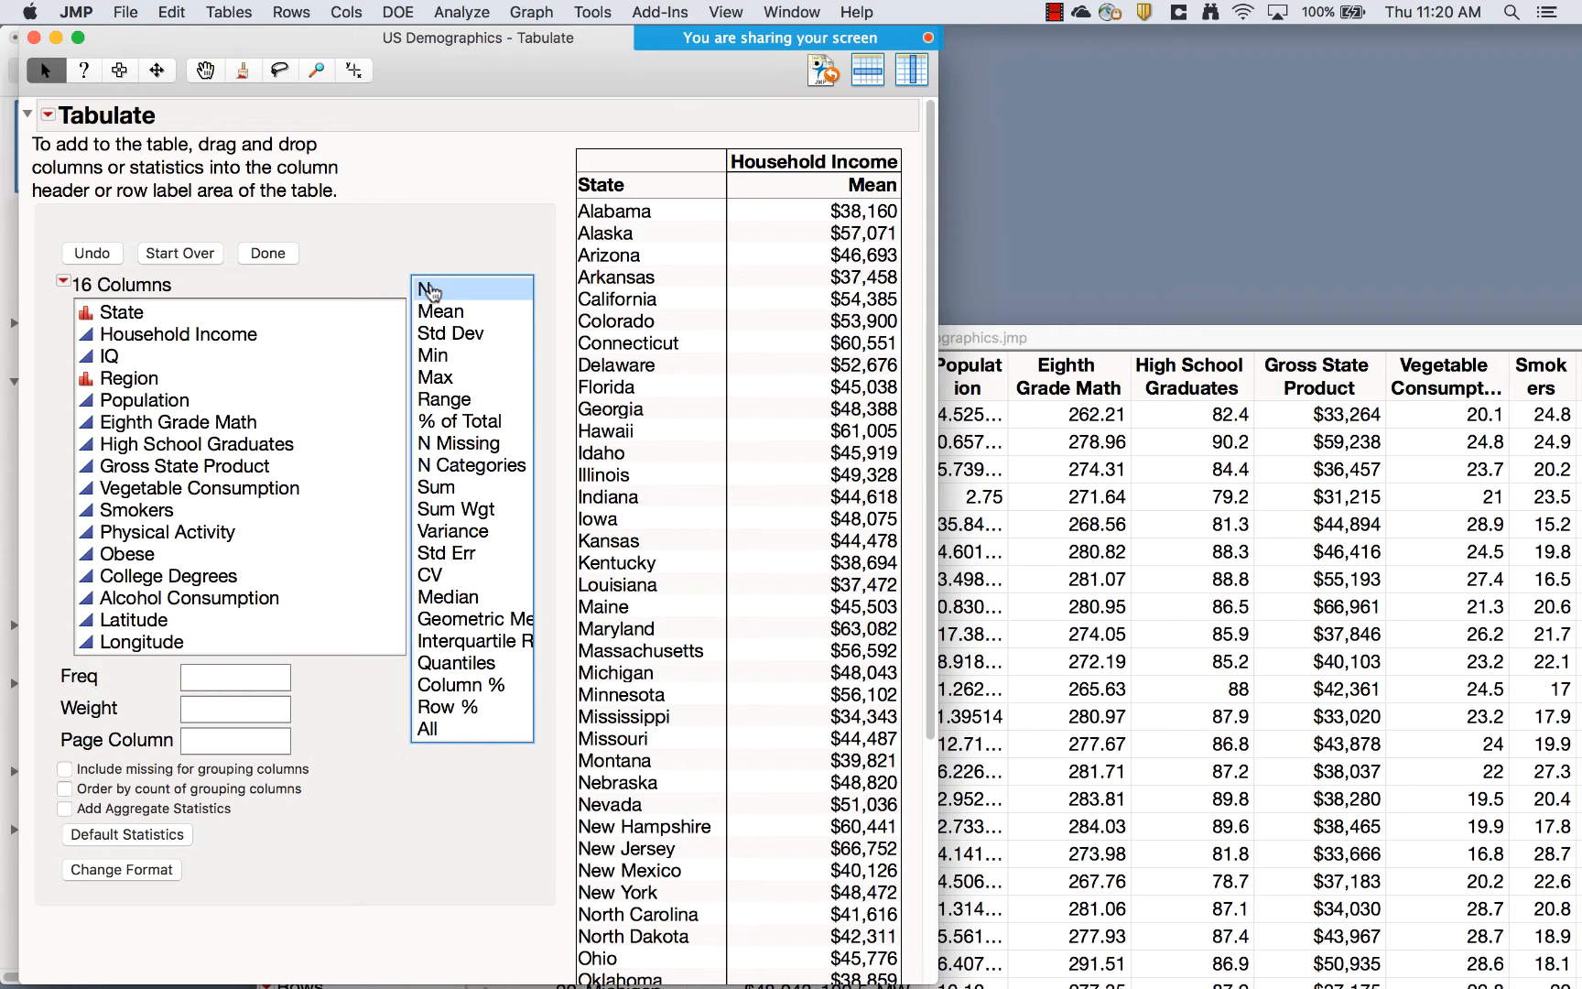
pyautogui.moveTo(432, 291); pyautogui.dragTo(897, 190)
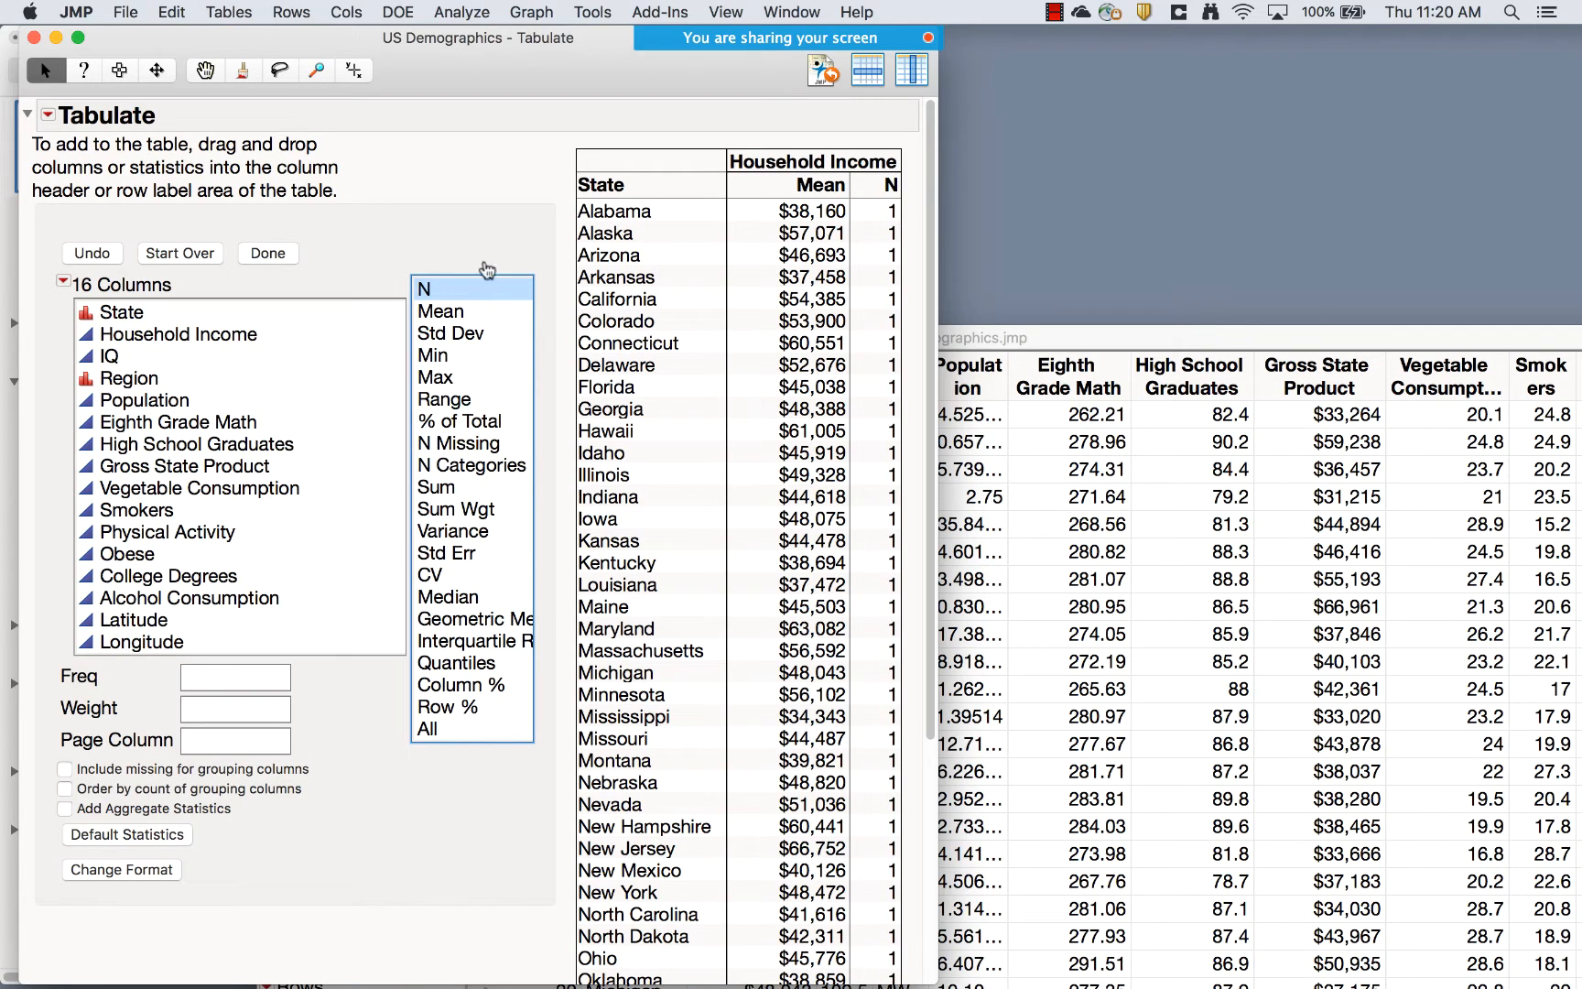
pyautogui.click(462, 334)
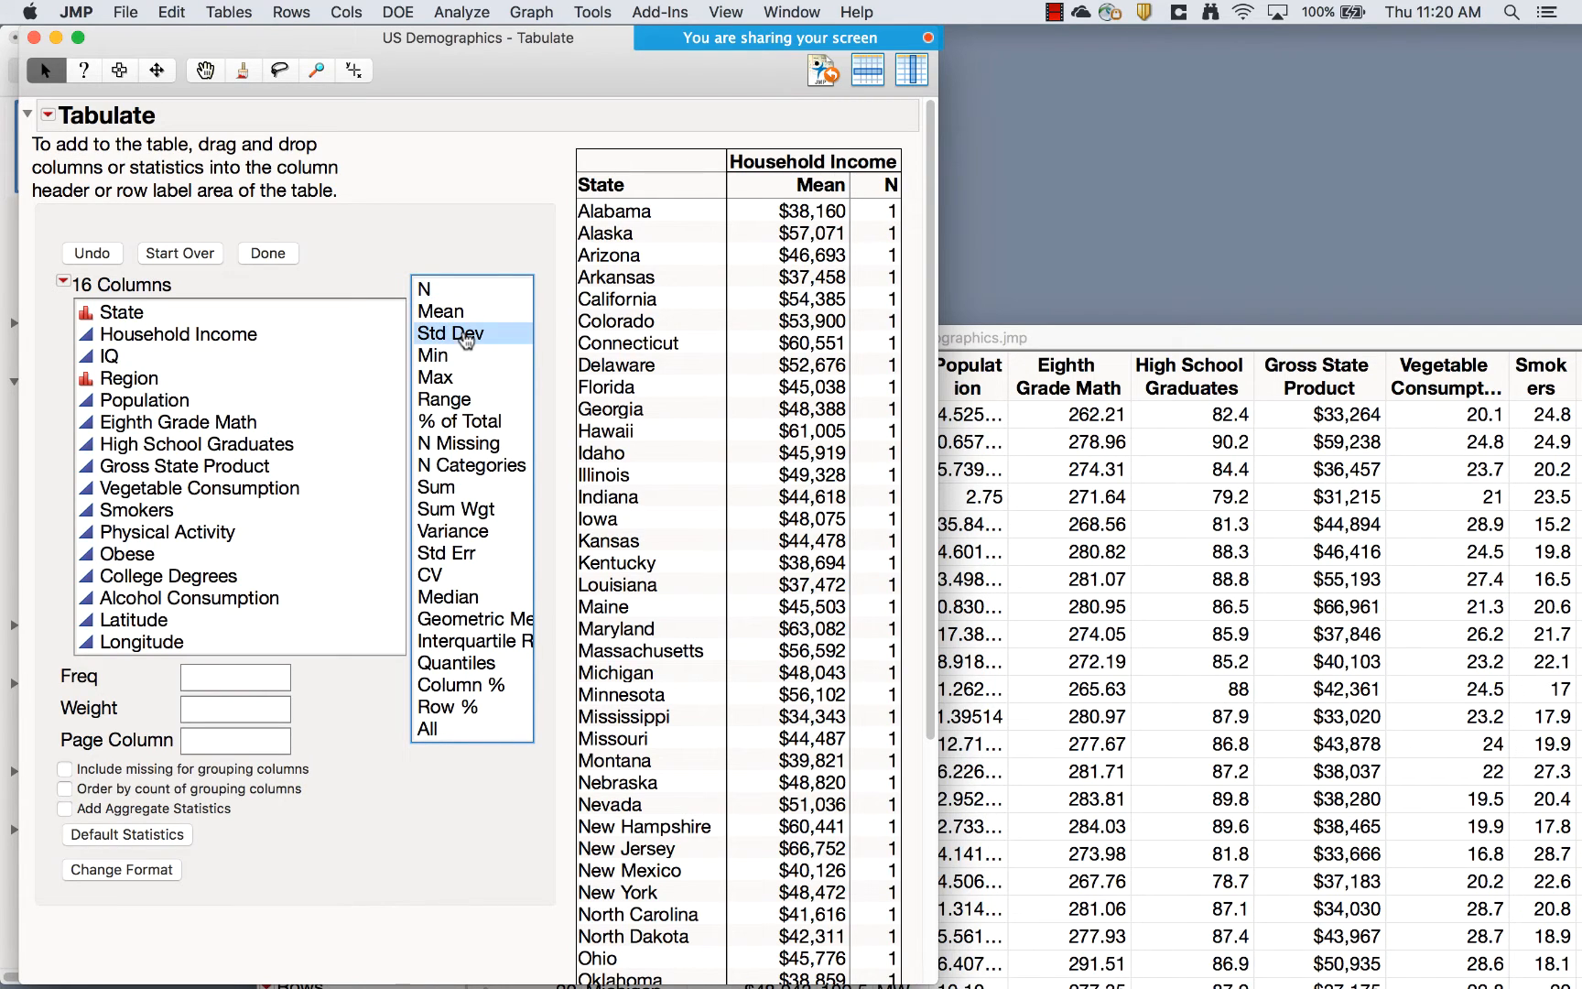
pyautogui.moveTo(465, 338); pyautogui.dragTo(881, 186)
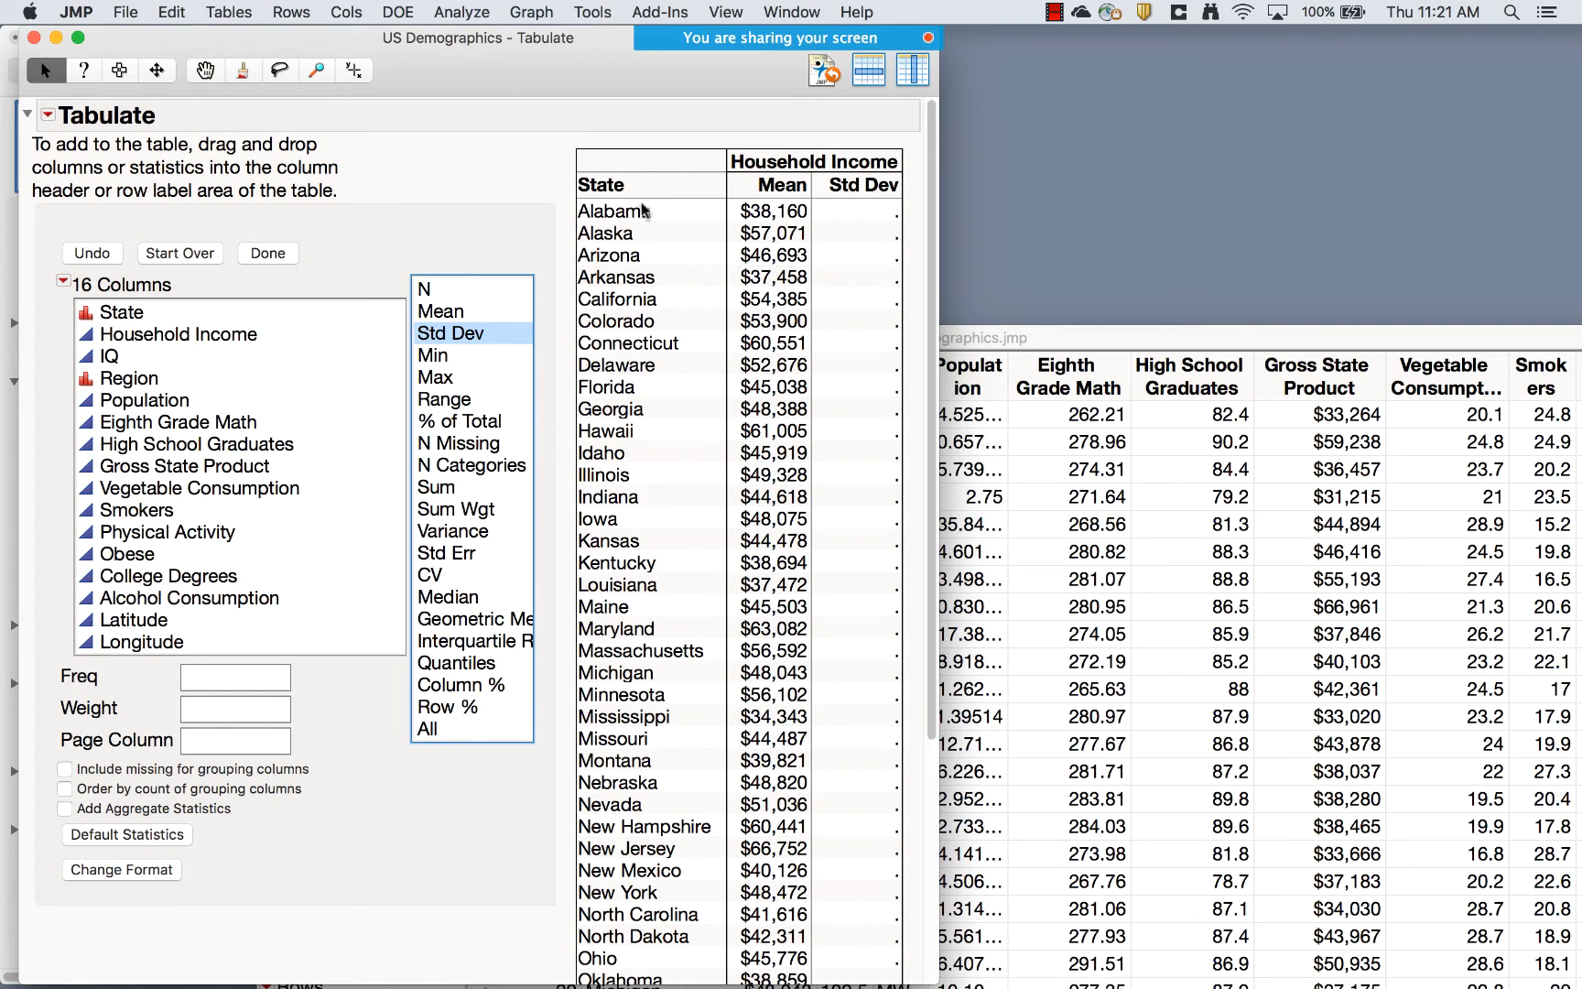
# Add Region as a row grouping ahead of State, and reorder the groupings so that Region follows State
pyautogui.click(139, 379)
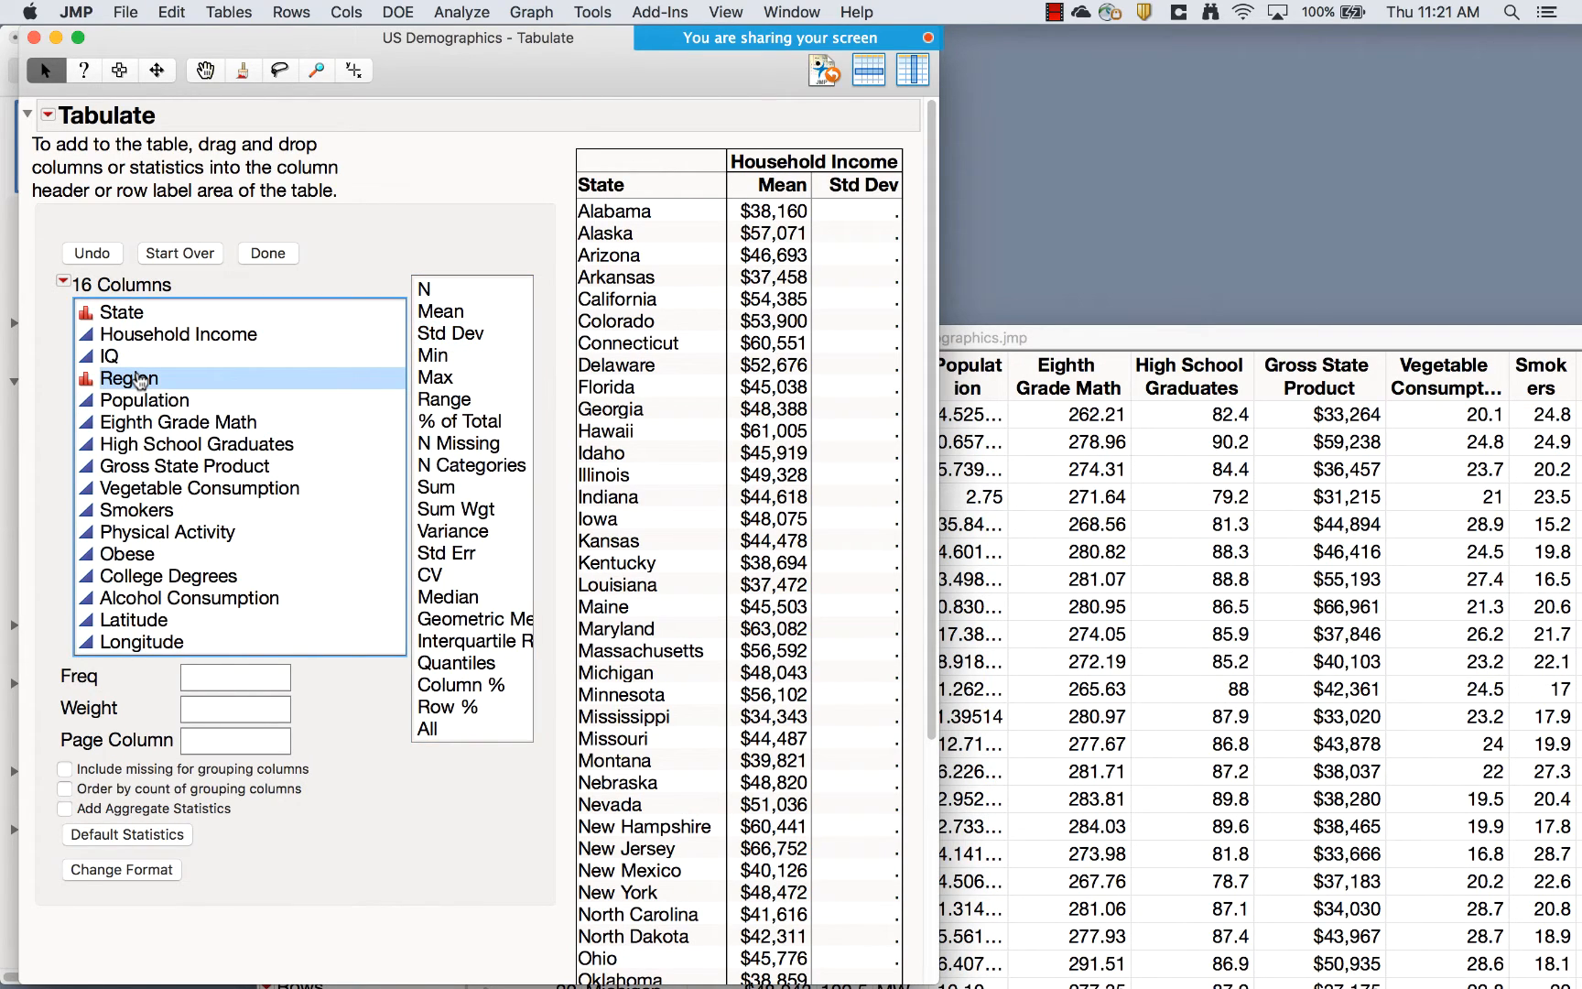
pyautogui.moveTo(139, 379); pyautogui.dragTo(583, 188)
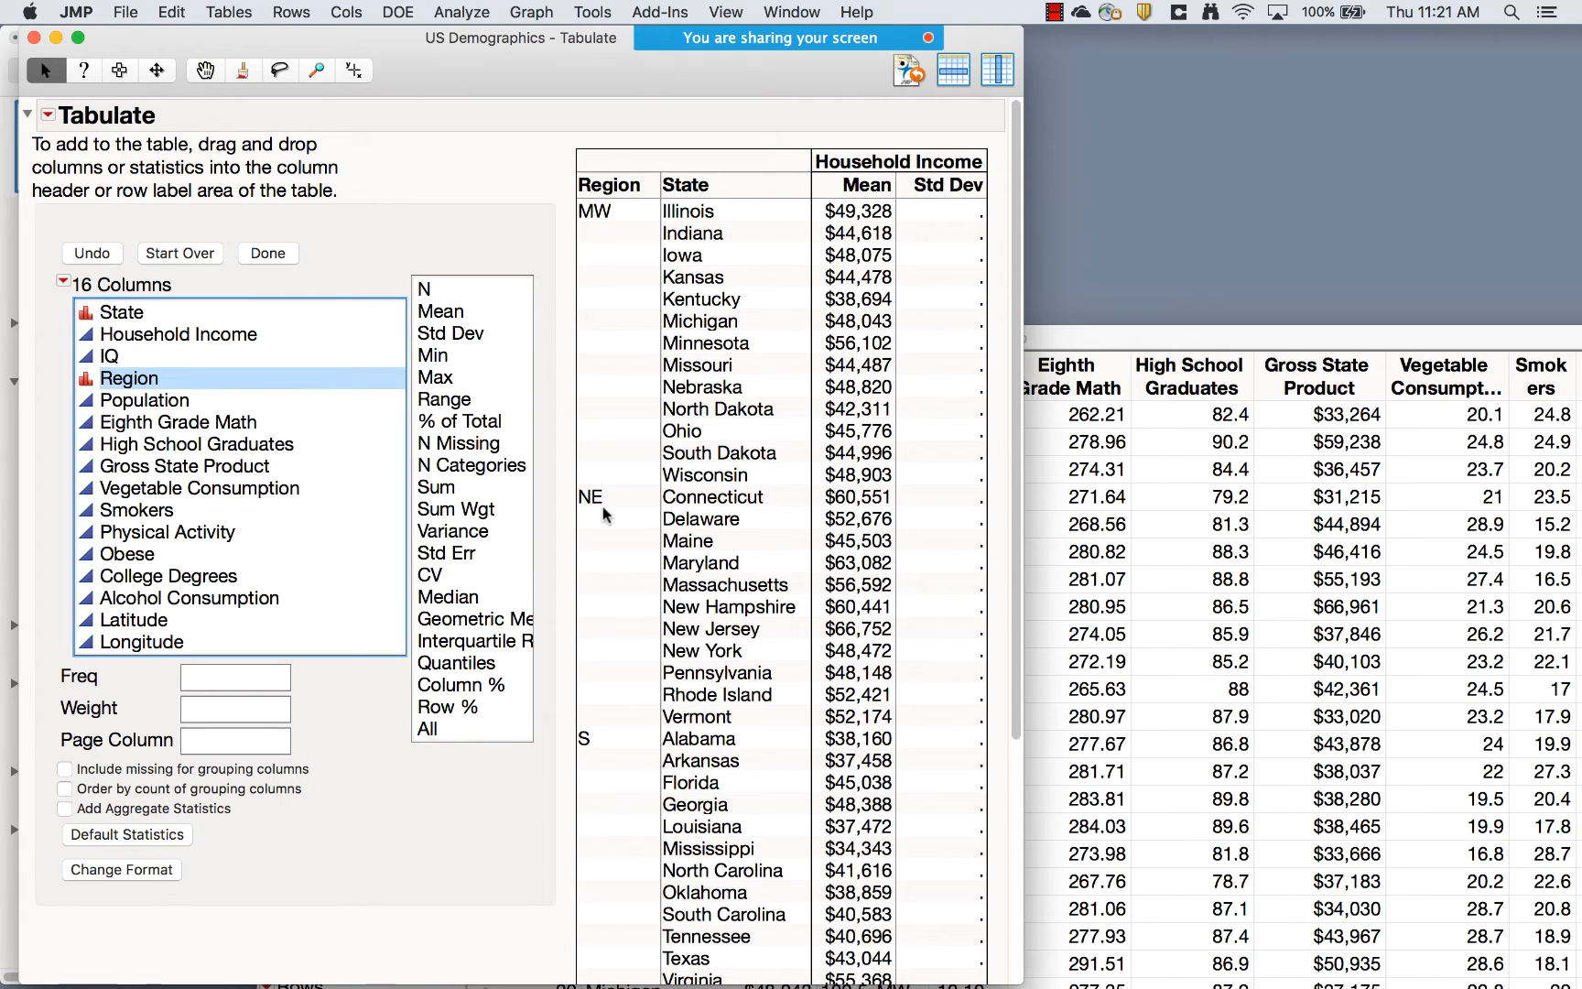
pyautogui.click(606, 185)
pyautogui.moveTo(606, 188); pyautogui.dragTo(810, 190)
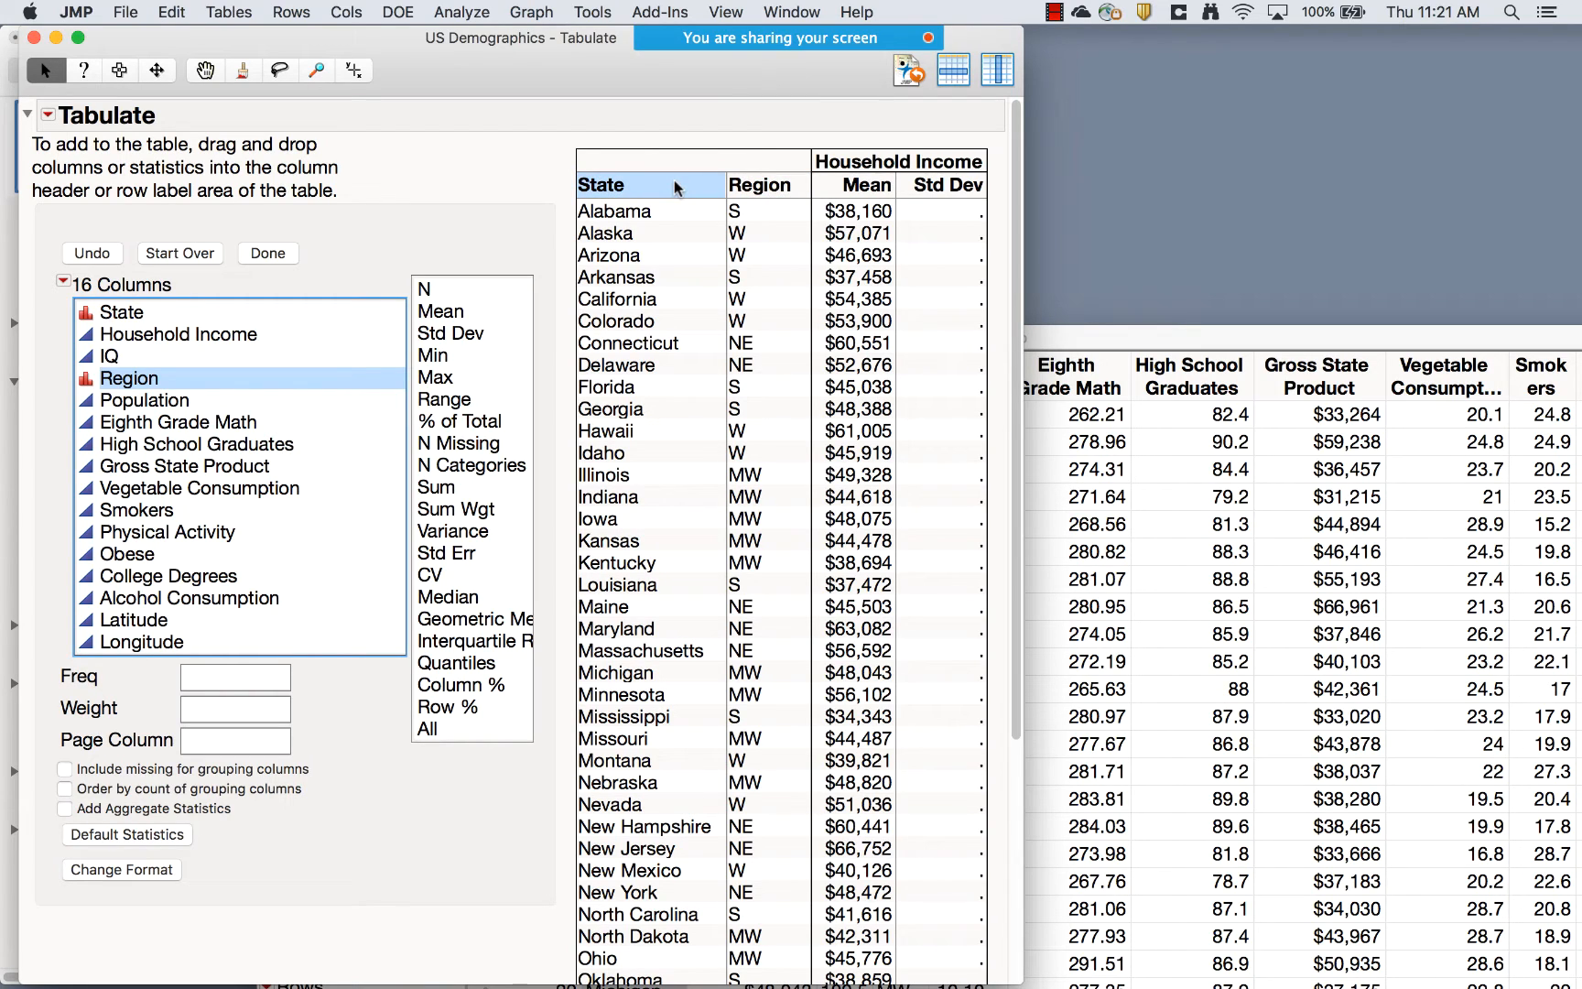
# Remove State from the row groupings and add the N statistic after Std Dev in the Household Income table
pyautogui.moveTo(675, 187); pyautogui.dragTo(455, 164)
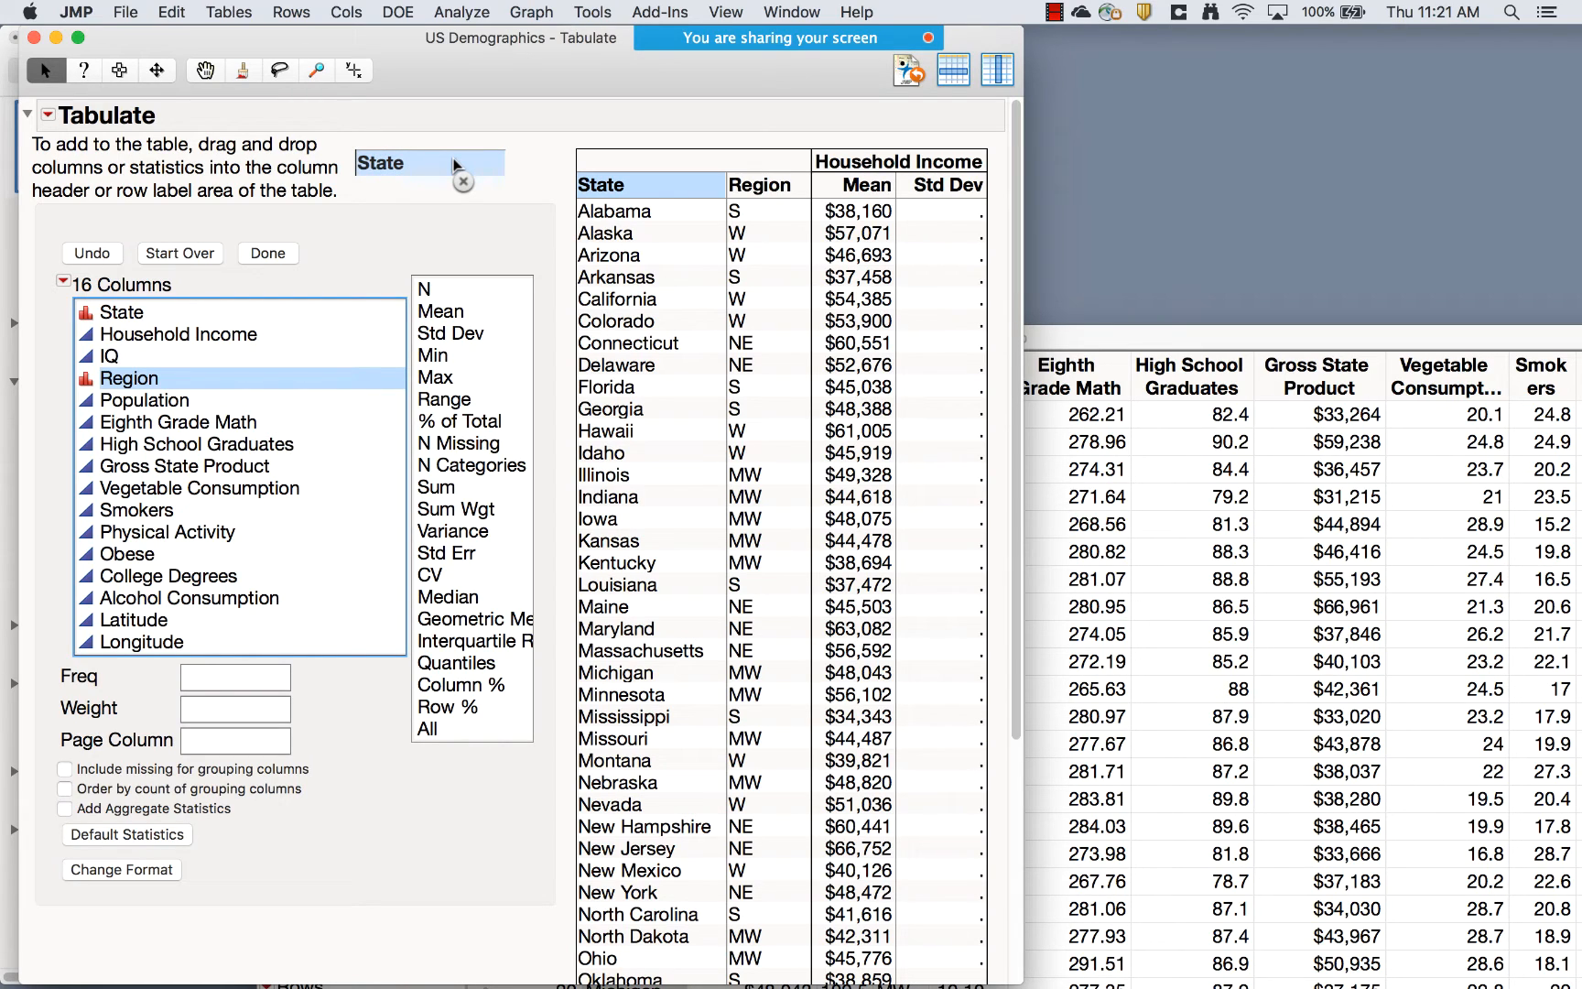
pyautogui.moveTo(455, 165); pyautogui.dragTo(446, 175)
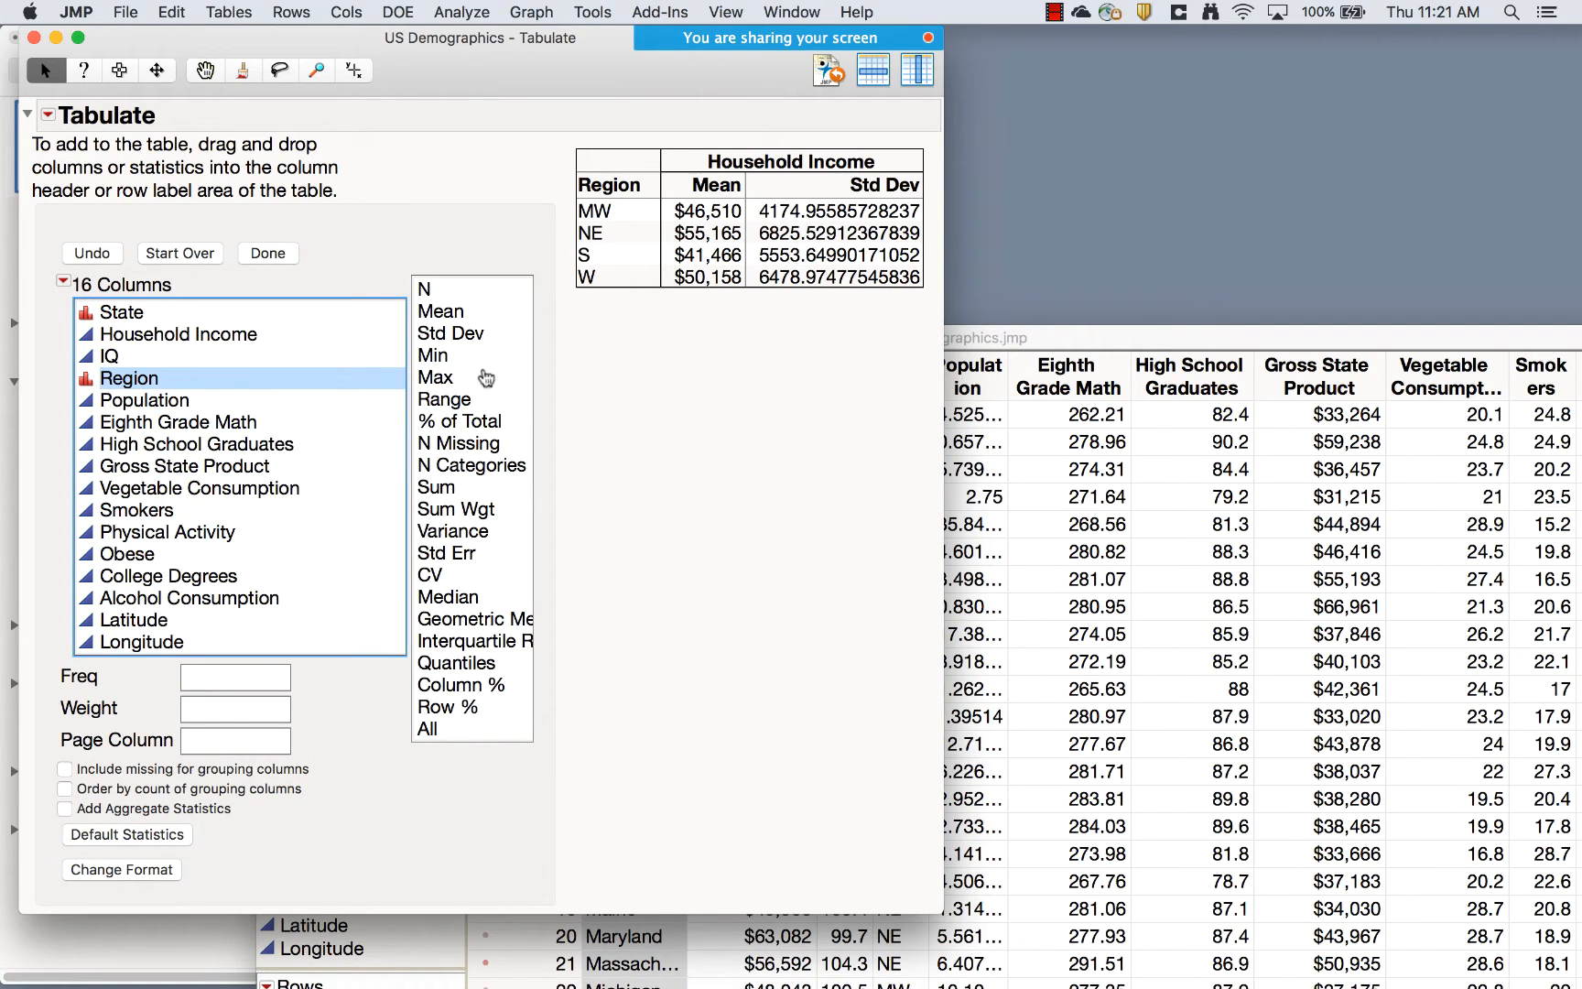
pyautogui.click(425, 289)
pyautogui.moveTo(425, 290); pyautogui.dragTo(917, 185)
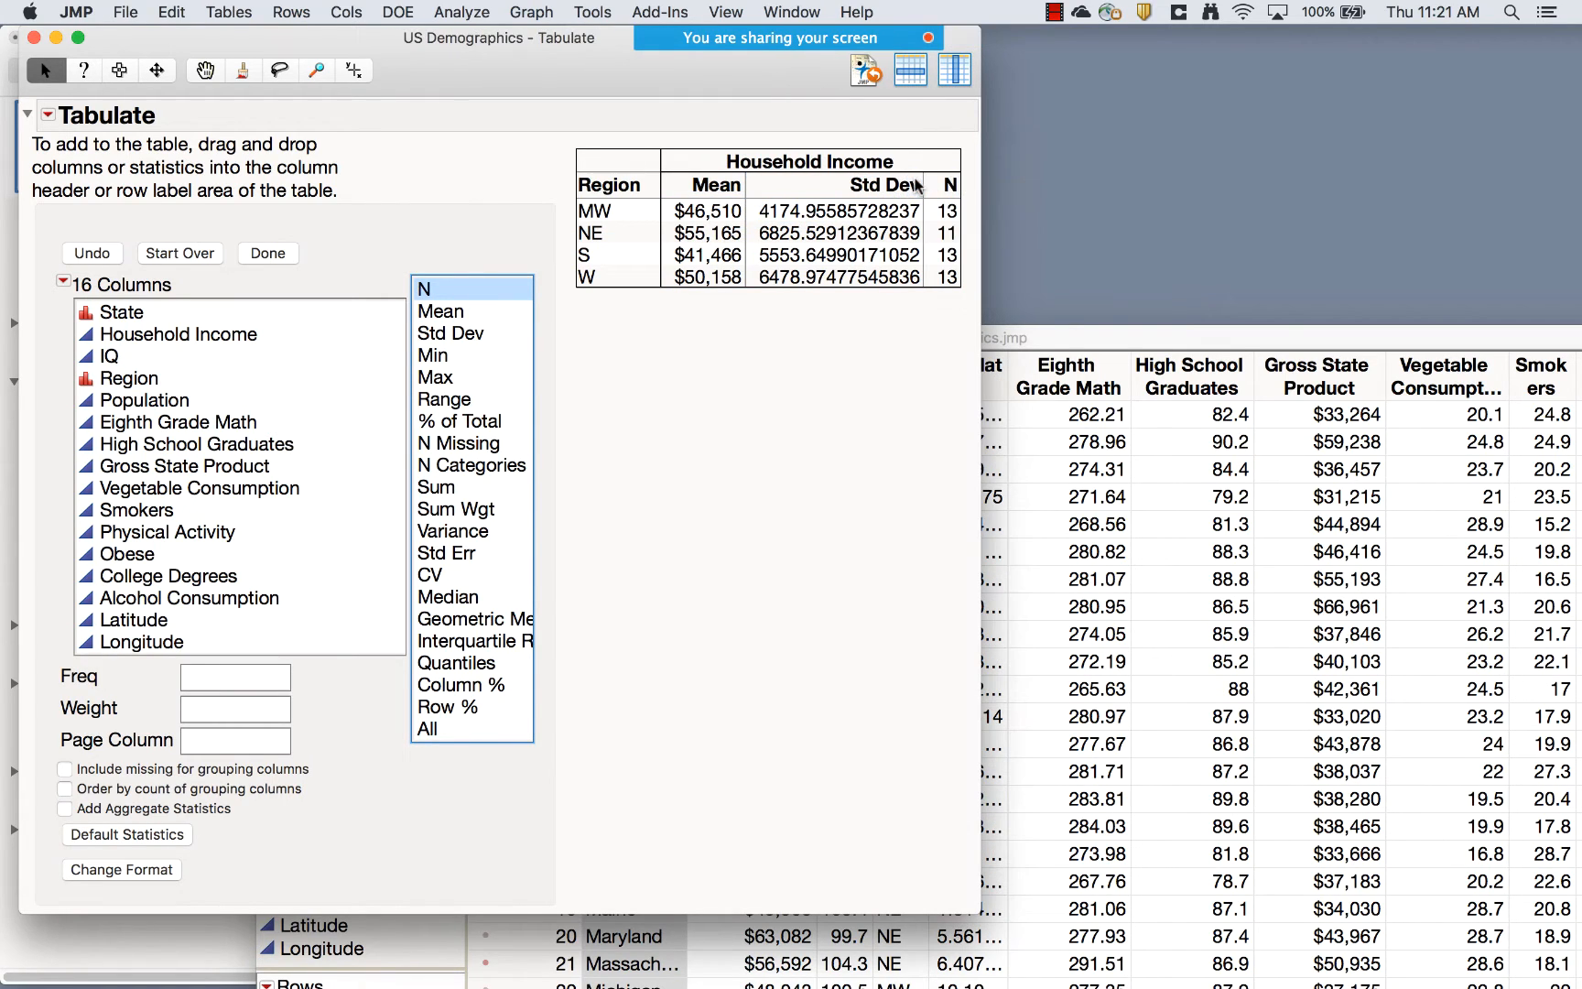
# Check the MW region's N and Std Dev cells, and finish the table by closing its build controls
pyautogui.click(952, 217)
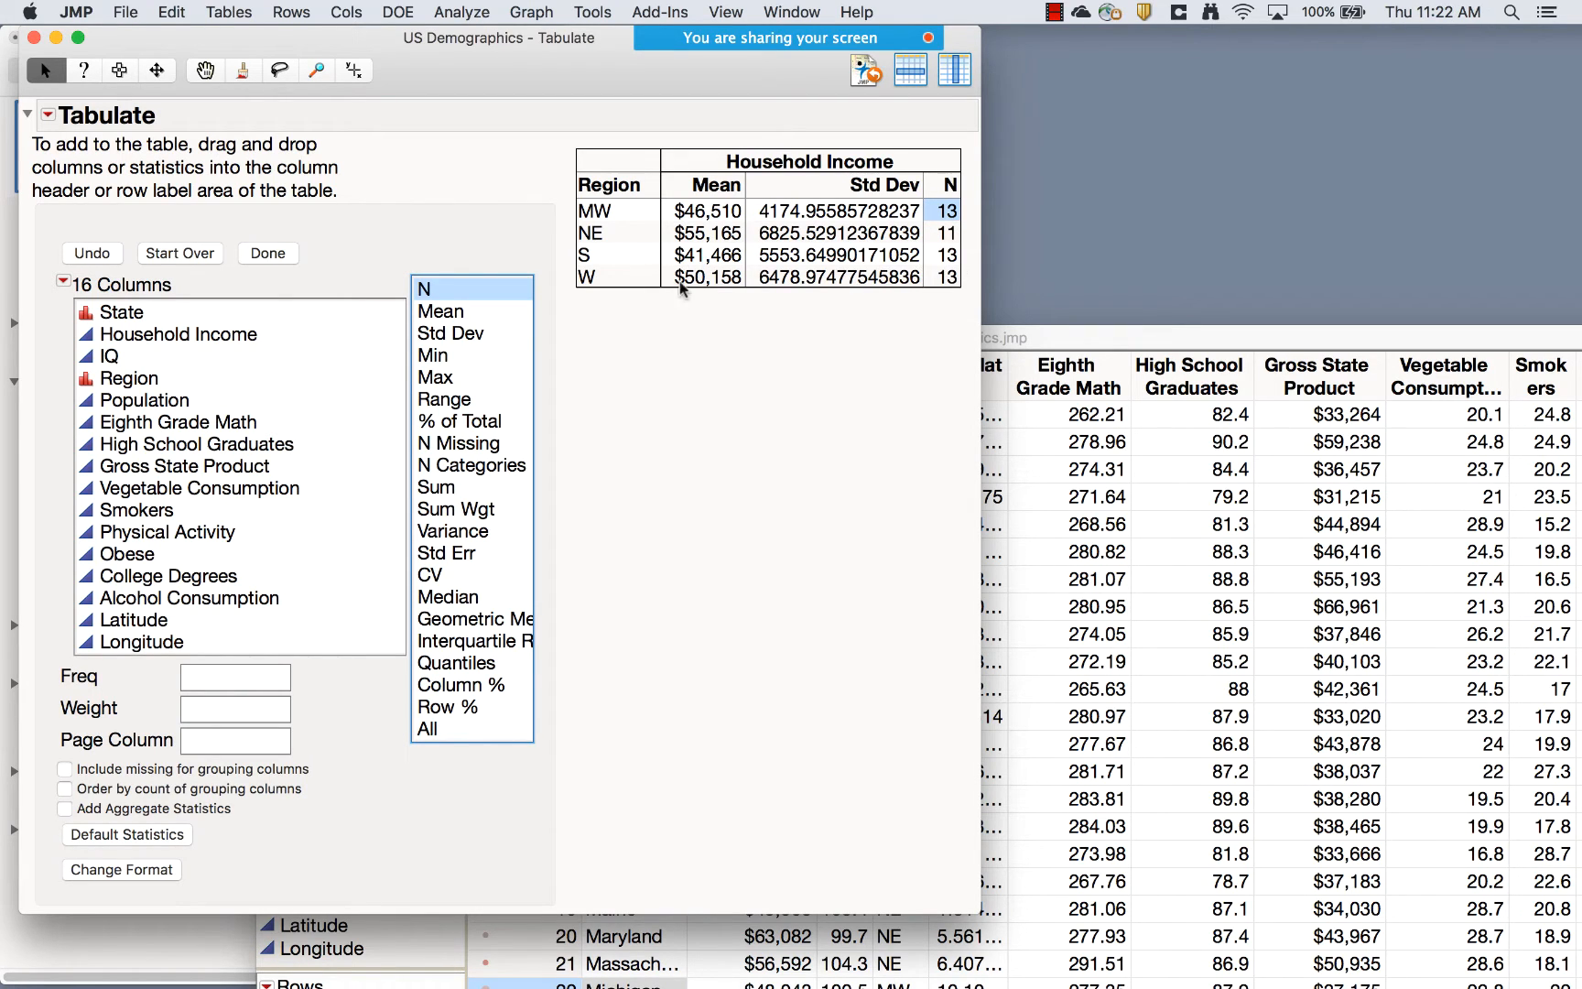
pyautogui.click(488, 181)
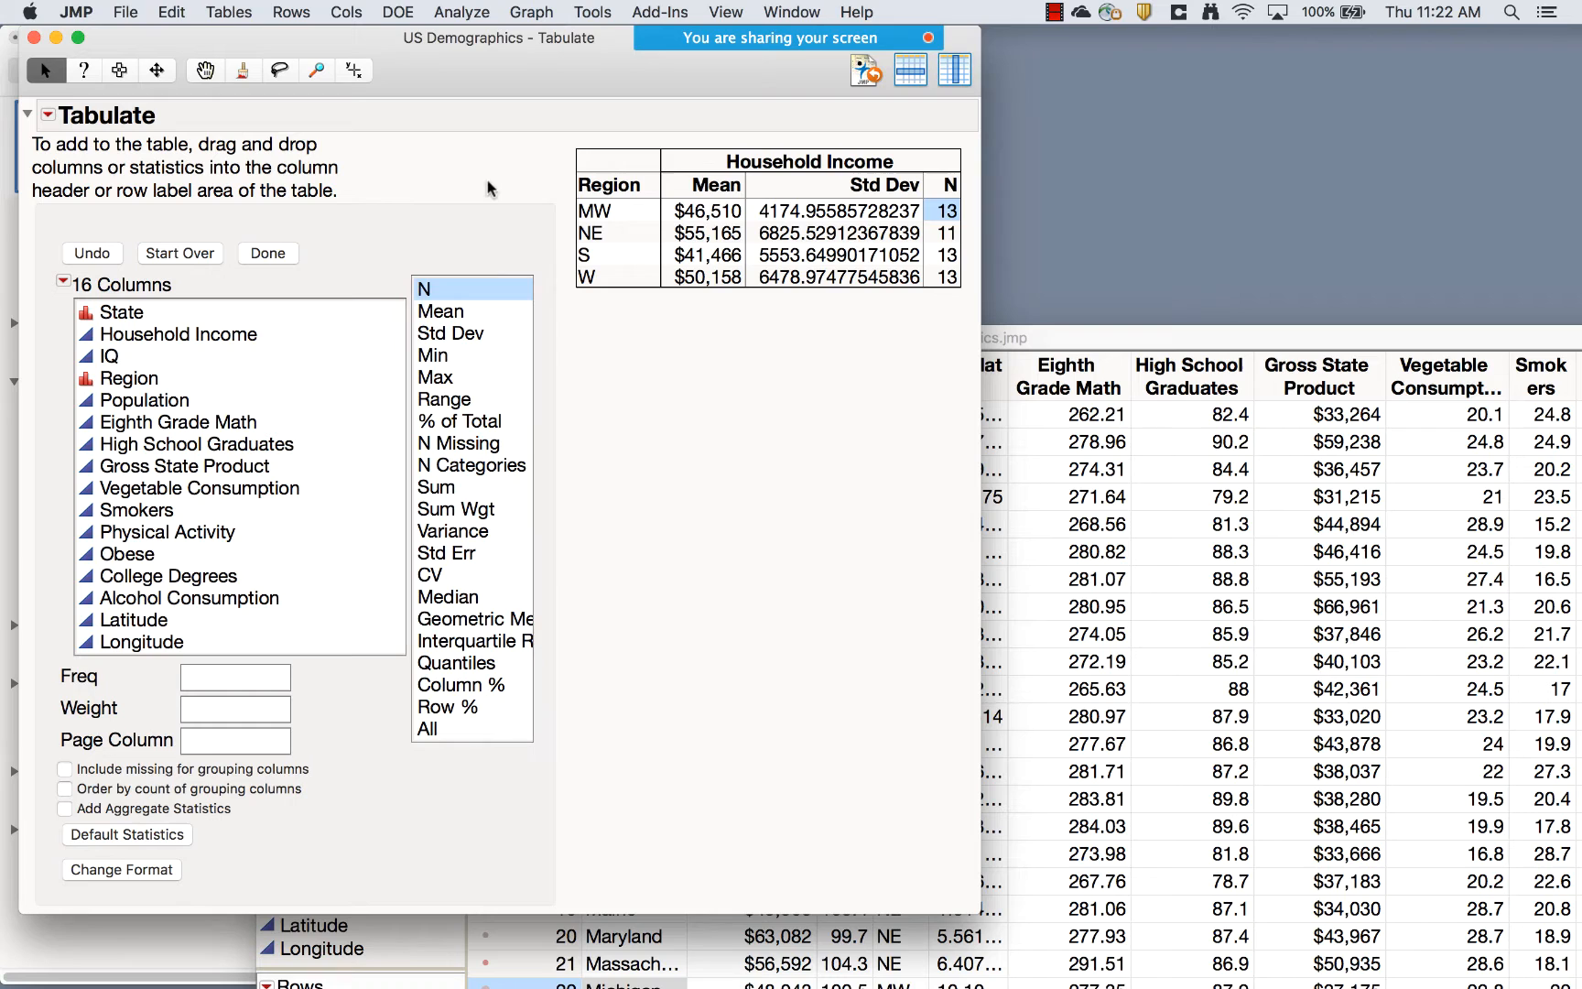
pyautogui.click(861, 213)
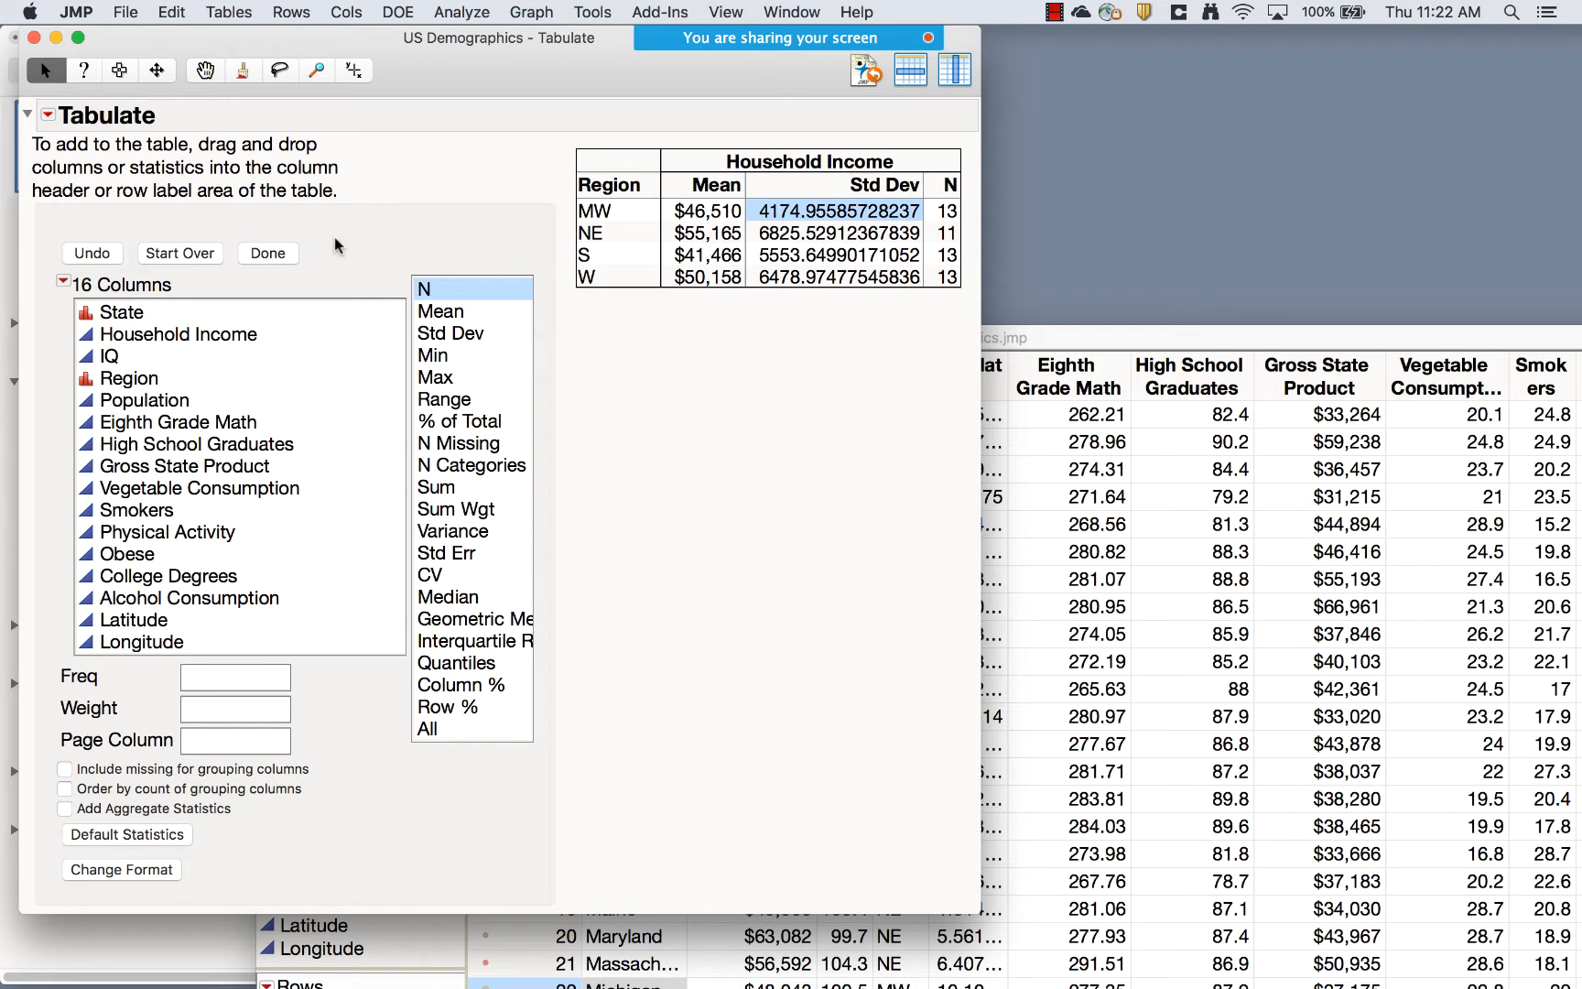
pyautogui.click(267, 255)
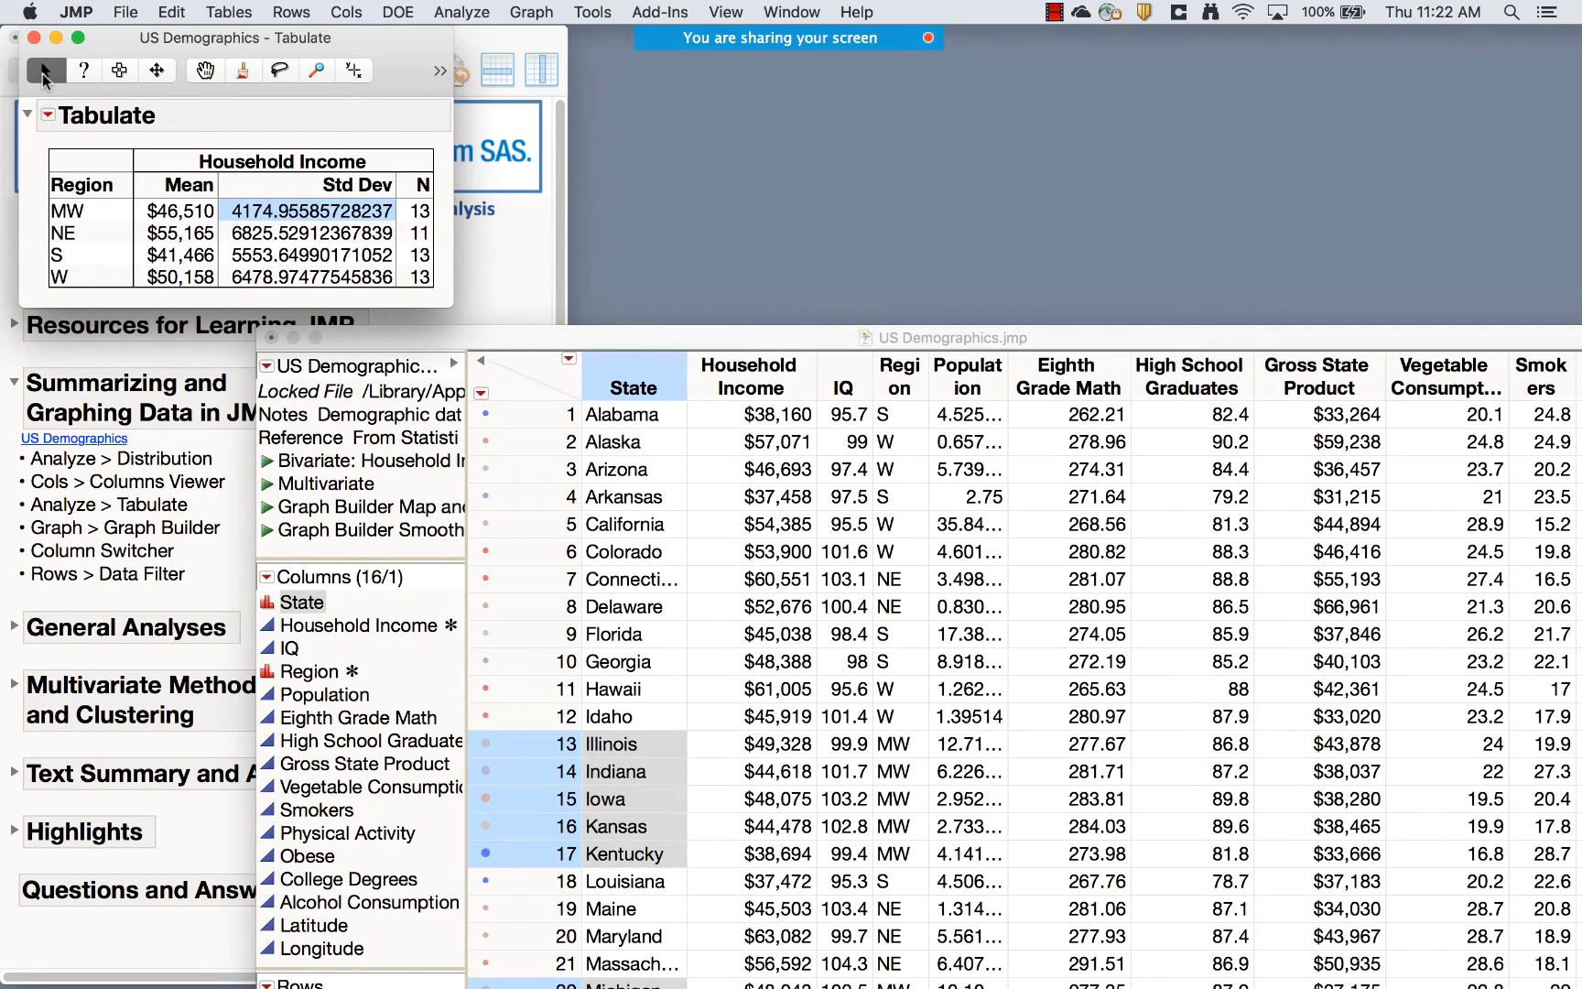
# Select the entire Household Income summary table, including the Region labels, with the selection tool
pyautogui.click(120, 73)
pyautogui.click(146, 151)
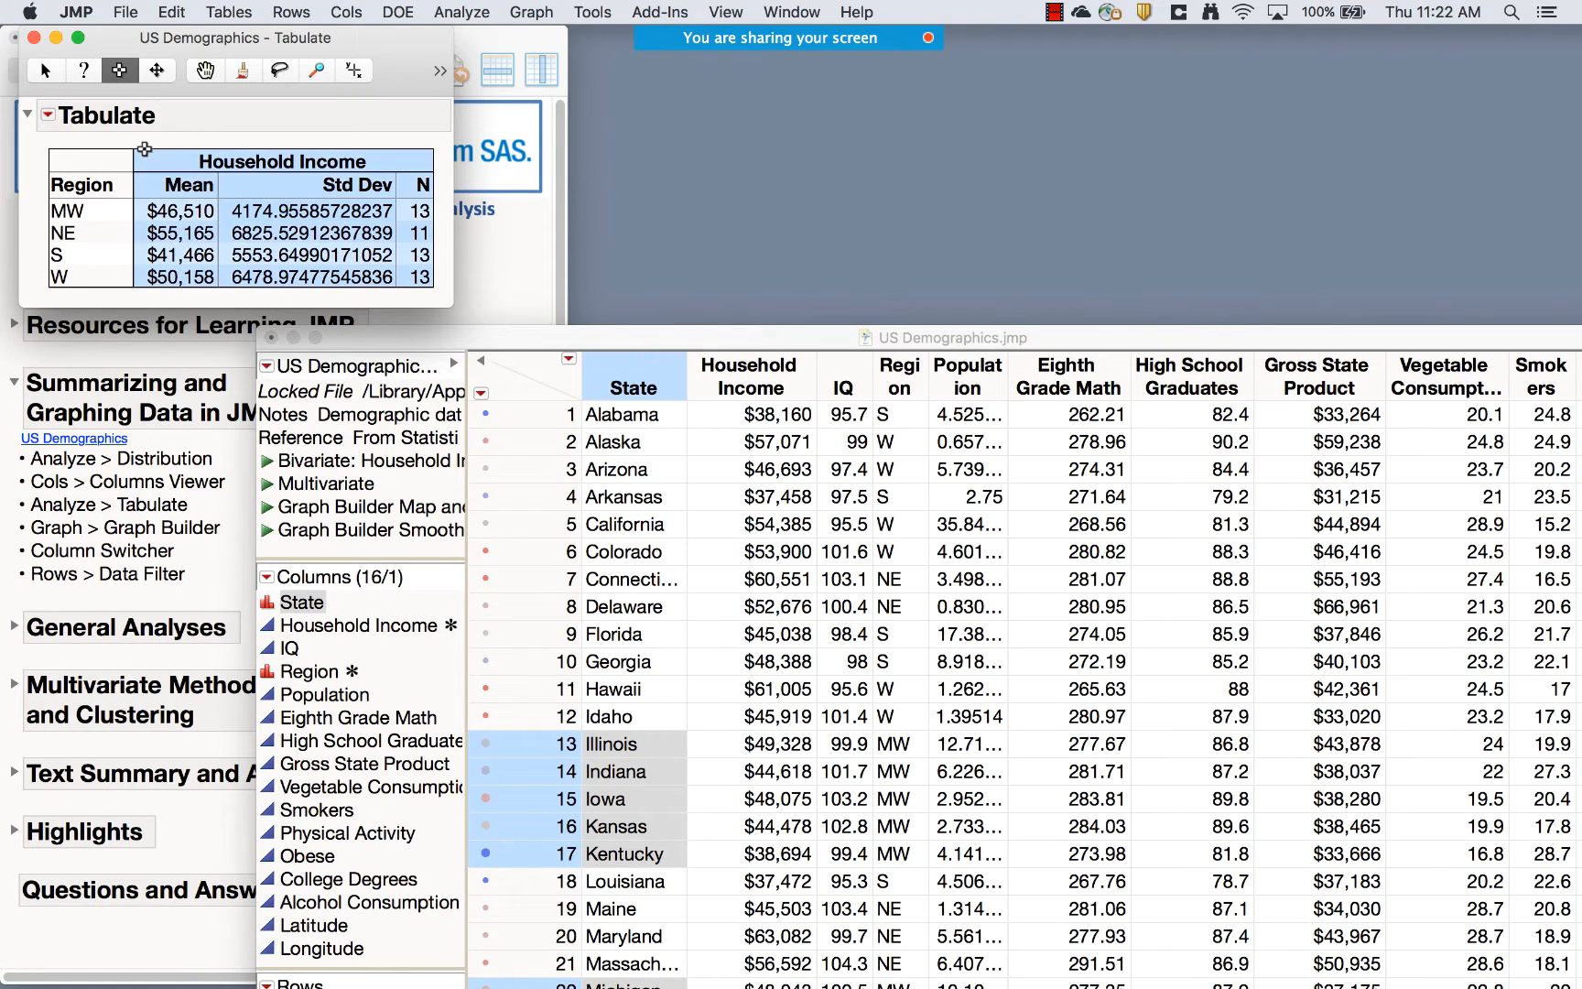
pyautogui.click(114, 146)
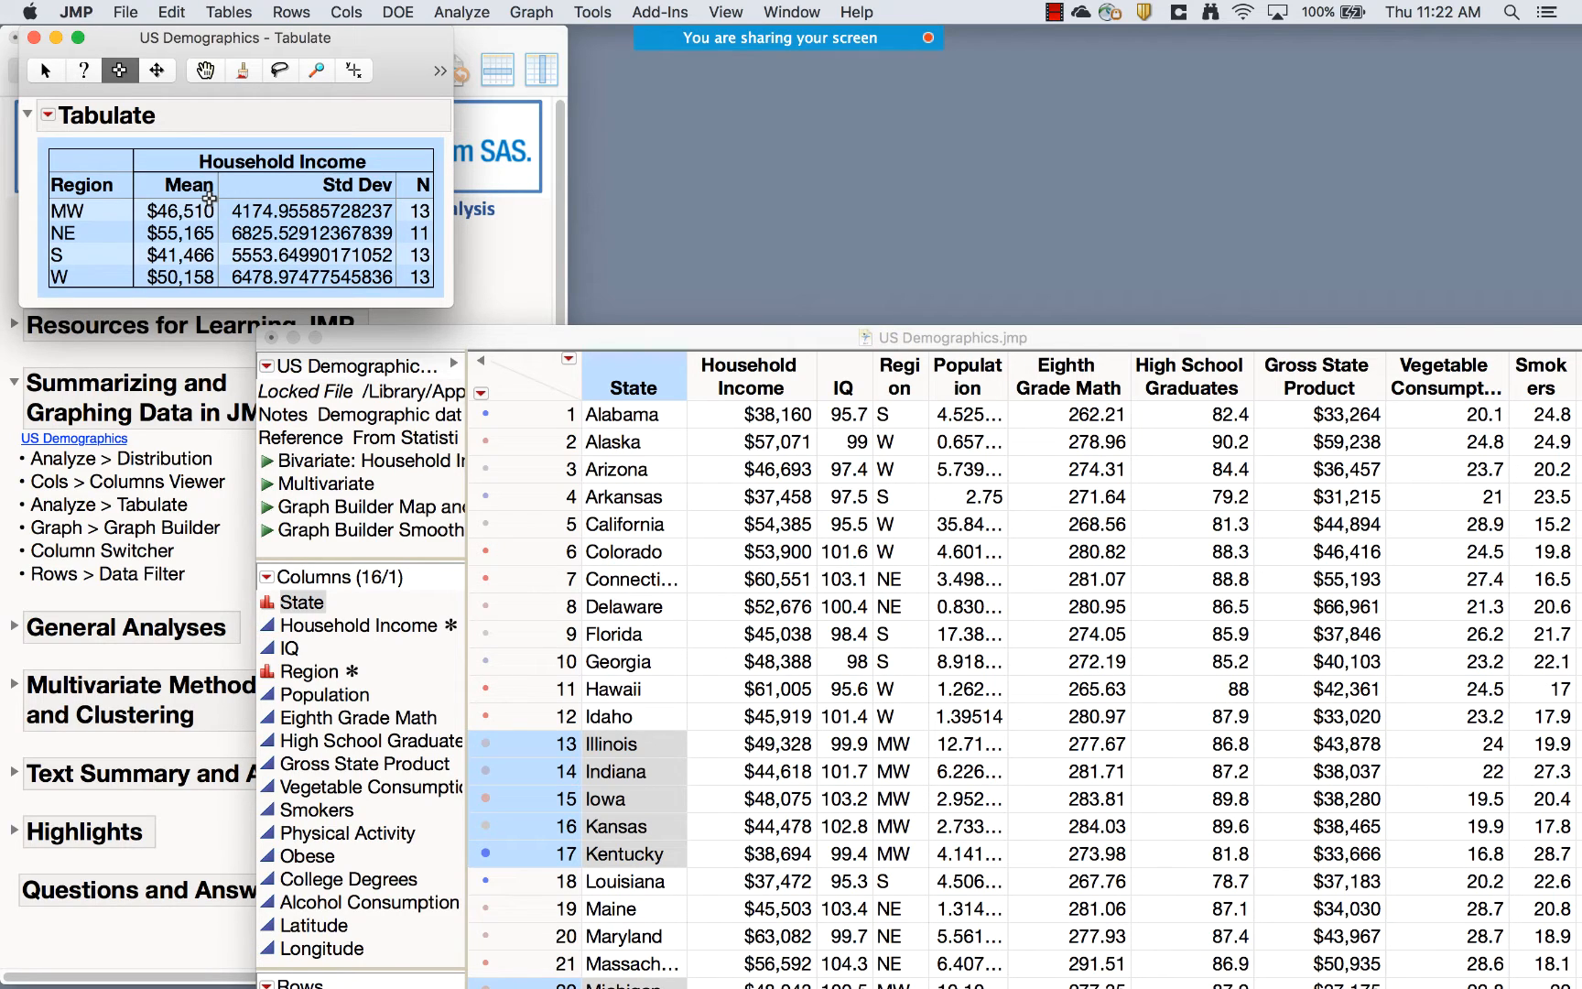
# Examine the report export formats, including the image file types and Microsoft PowerPoint, and leave without exporting
pyautogui.click(119, 15)
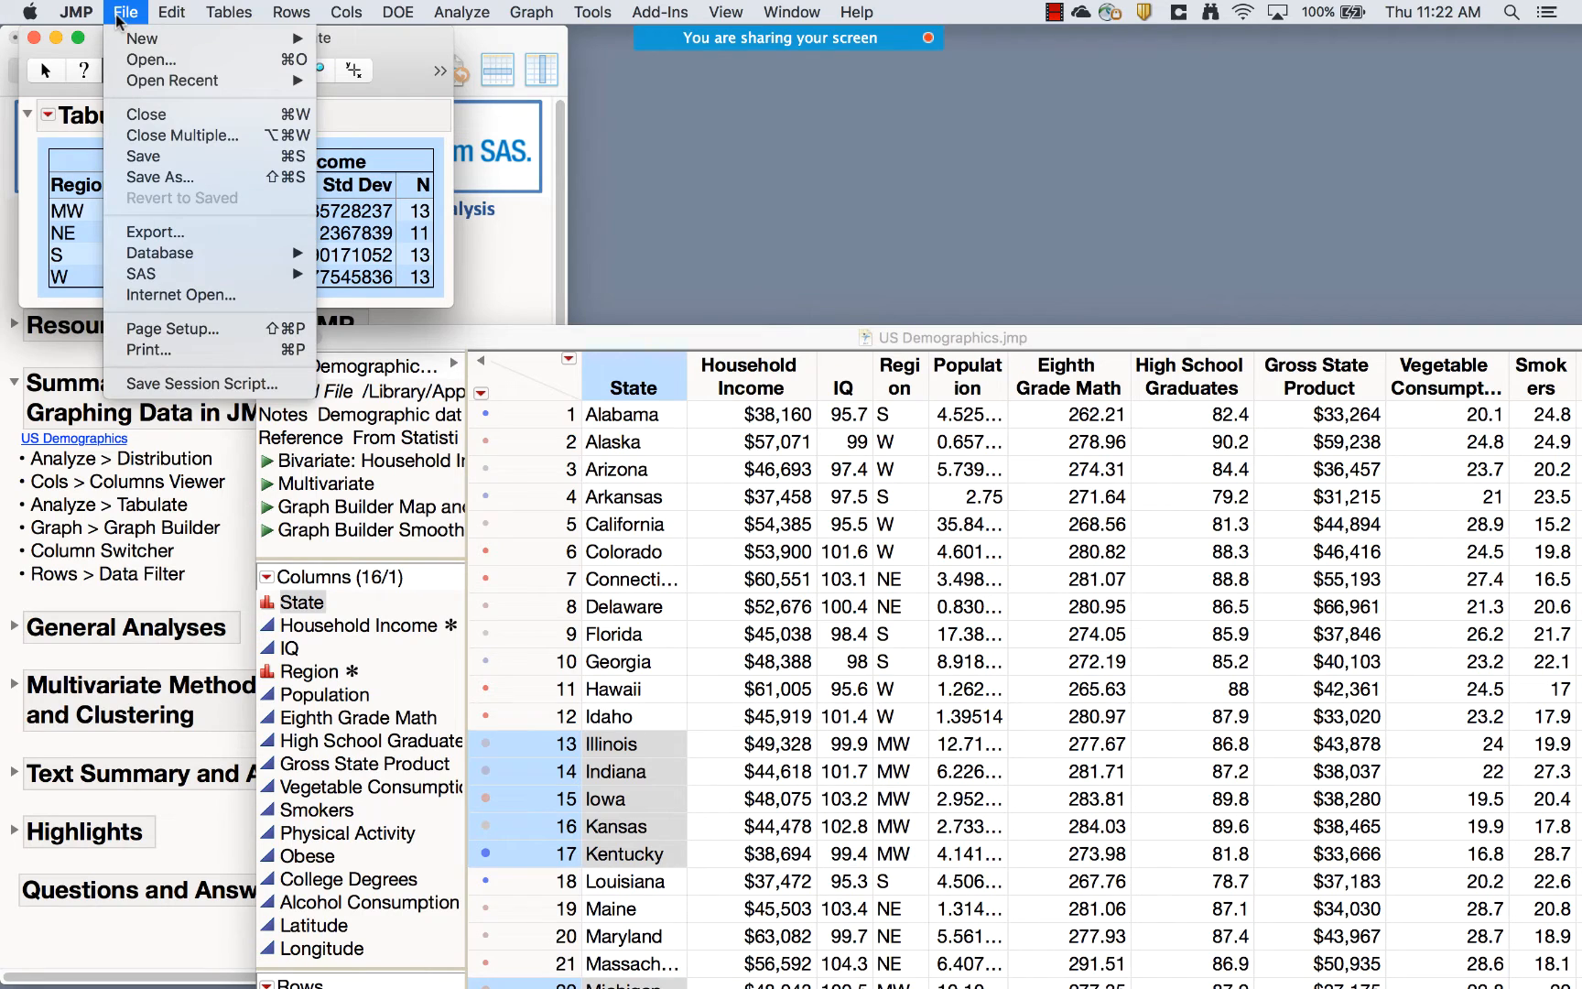
pyautogui.click(198, 235)
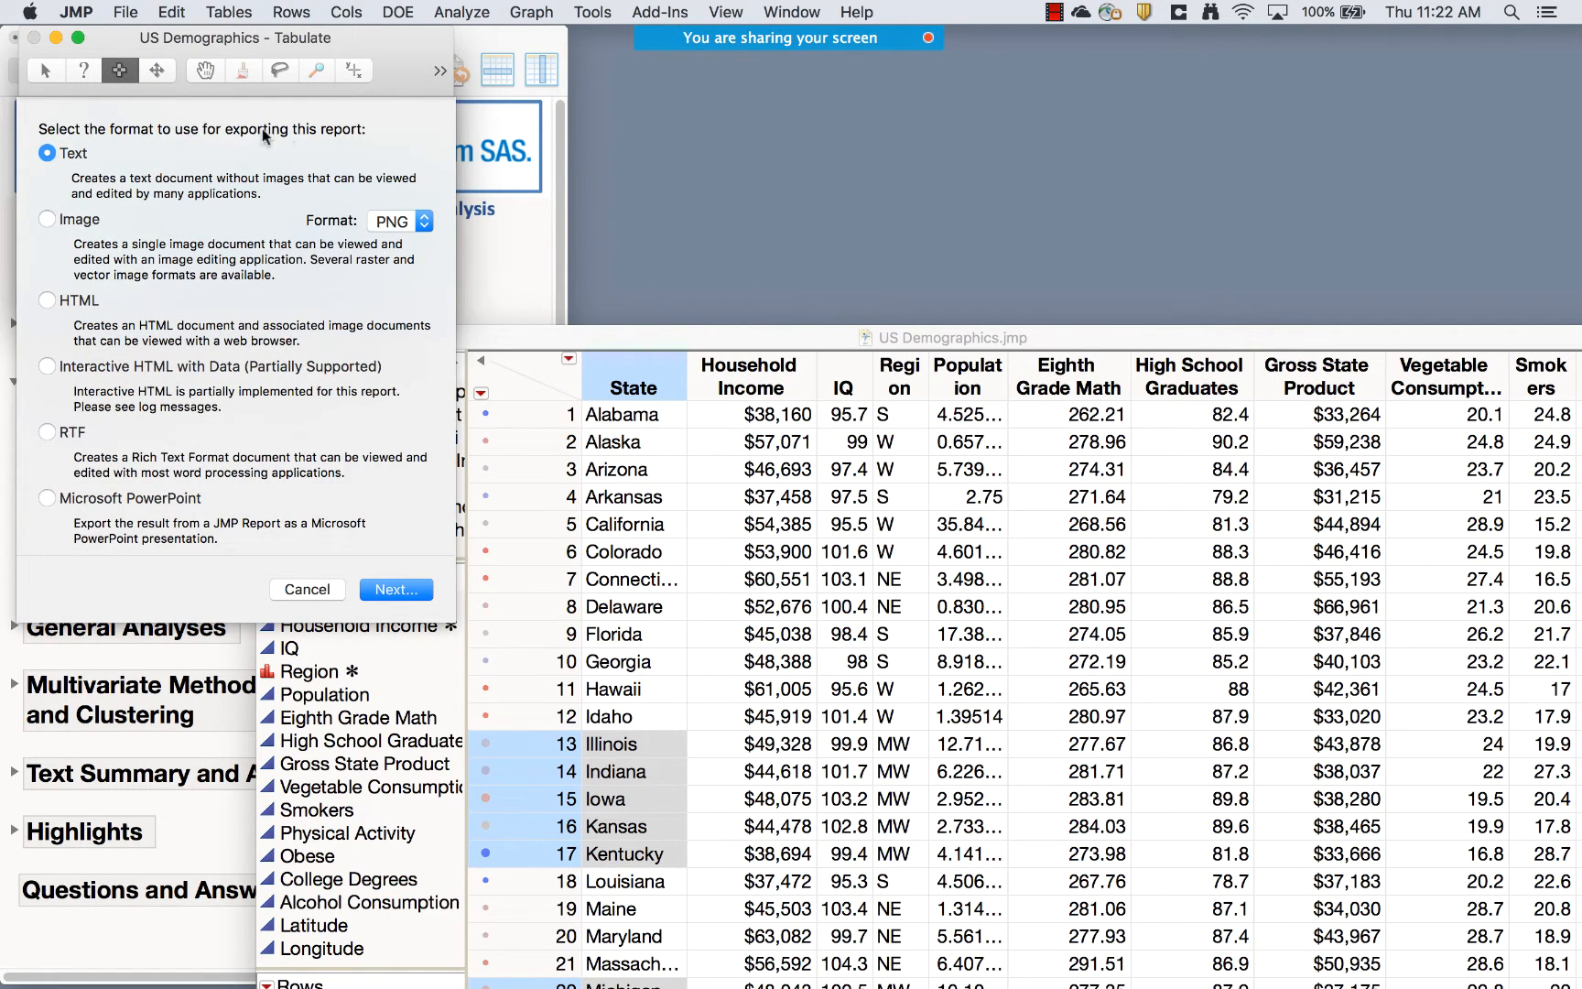
pyautogui.click(46, 219)
pyautogui.click(374, 223)
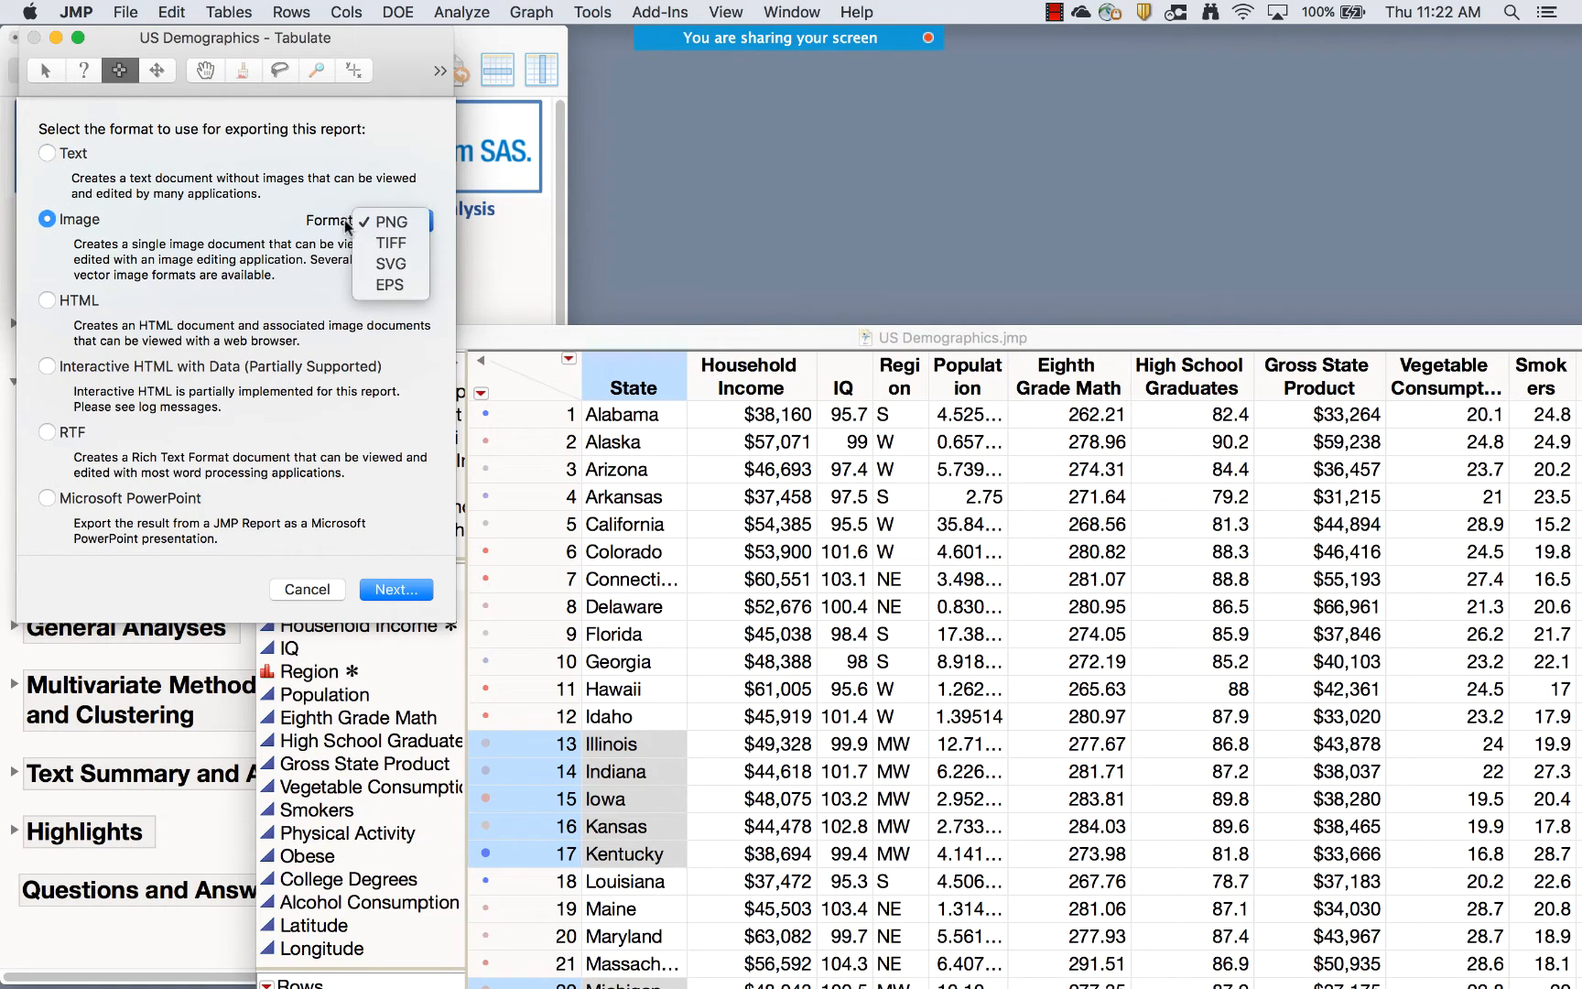
pyautogui.click(263, 219)
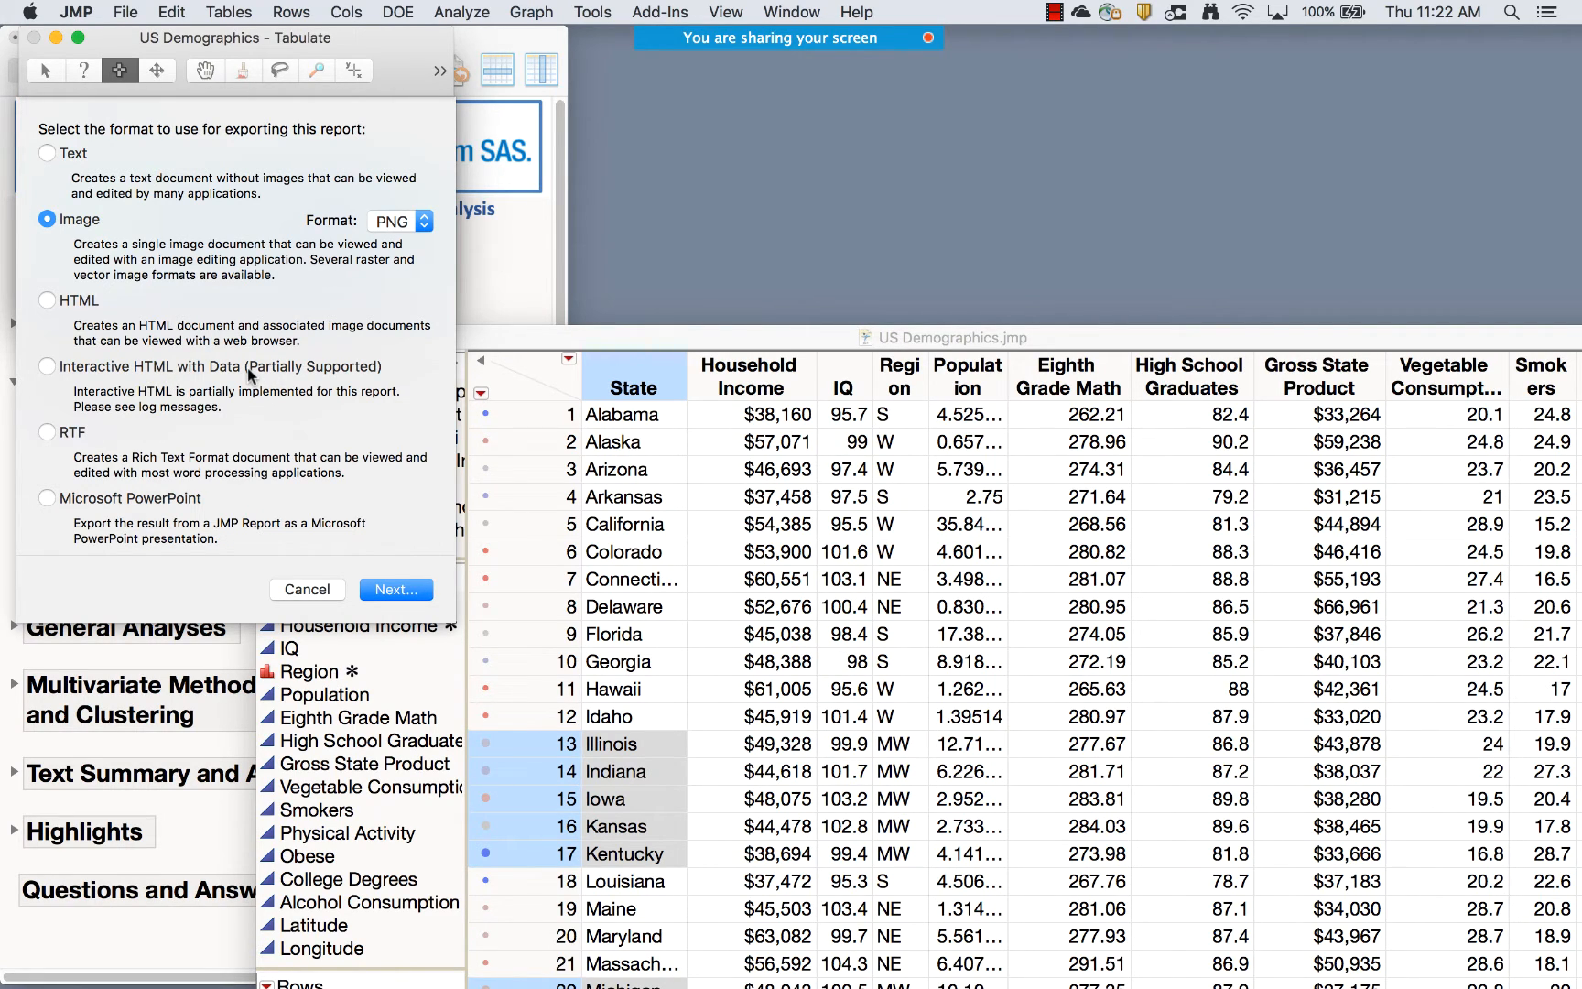
pyautogui.click(50, 498)
pyautogui.moveTo(383, 45); pyautogui.dragTo(729, 136)
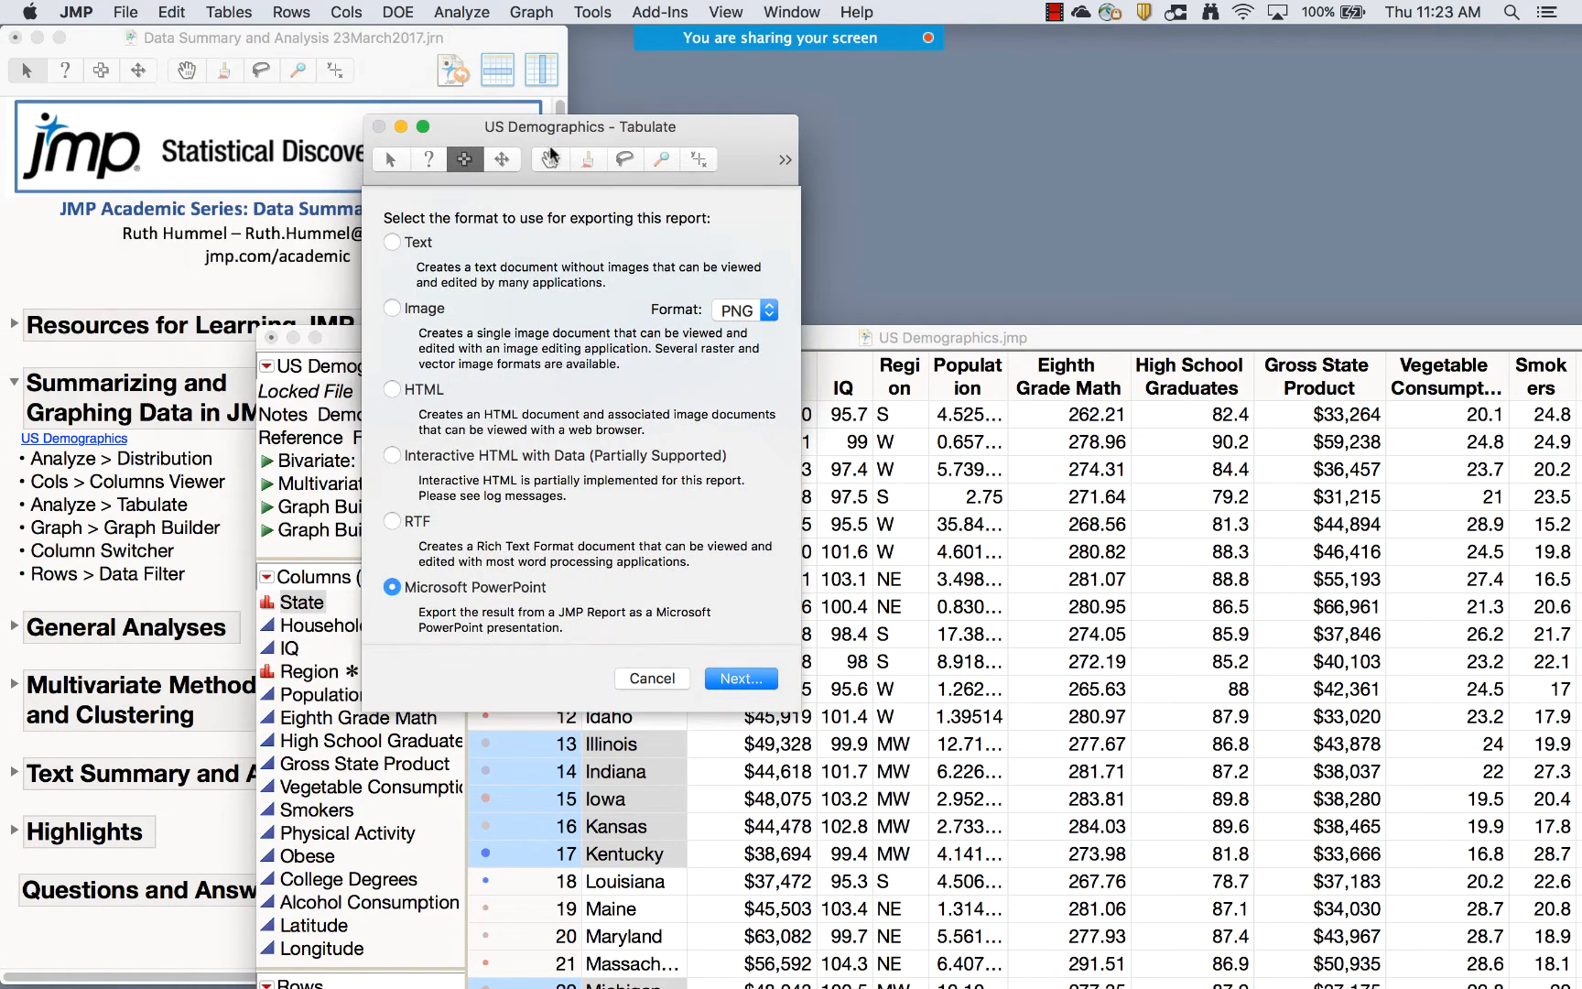
pyautogui.click(660, 677)
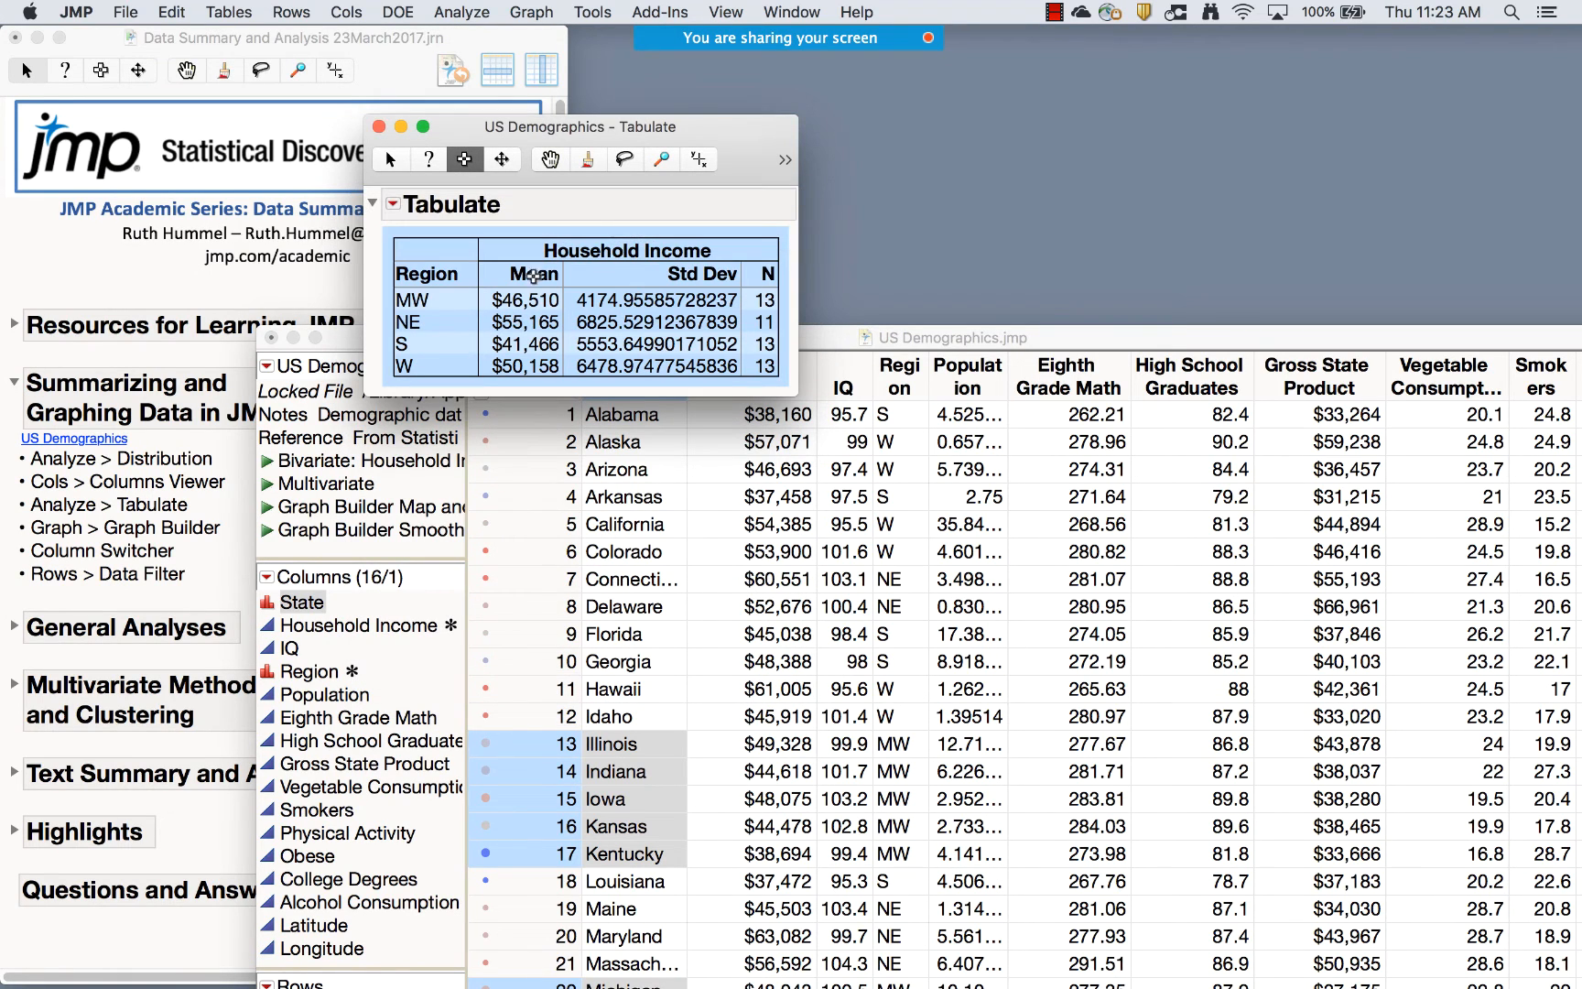
# Clear the selection of the summary table and return to the arrow tool
pyautogui.click(545, 214)
pyautogui.click(543, 212)
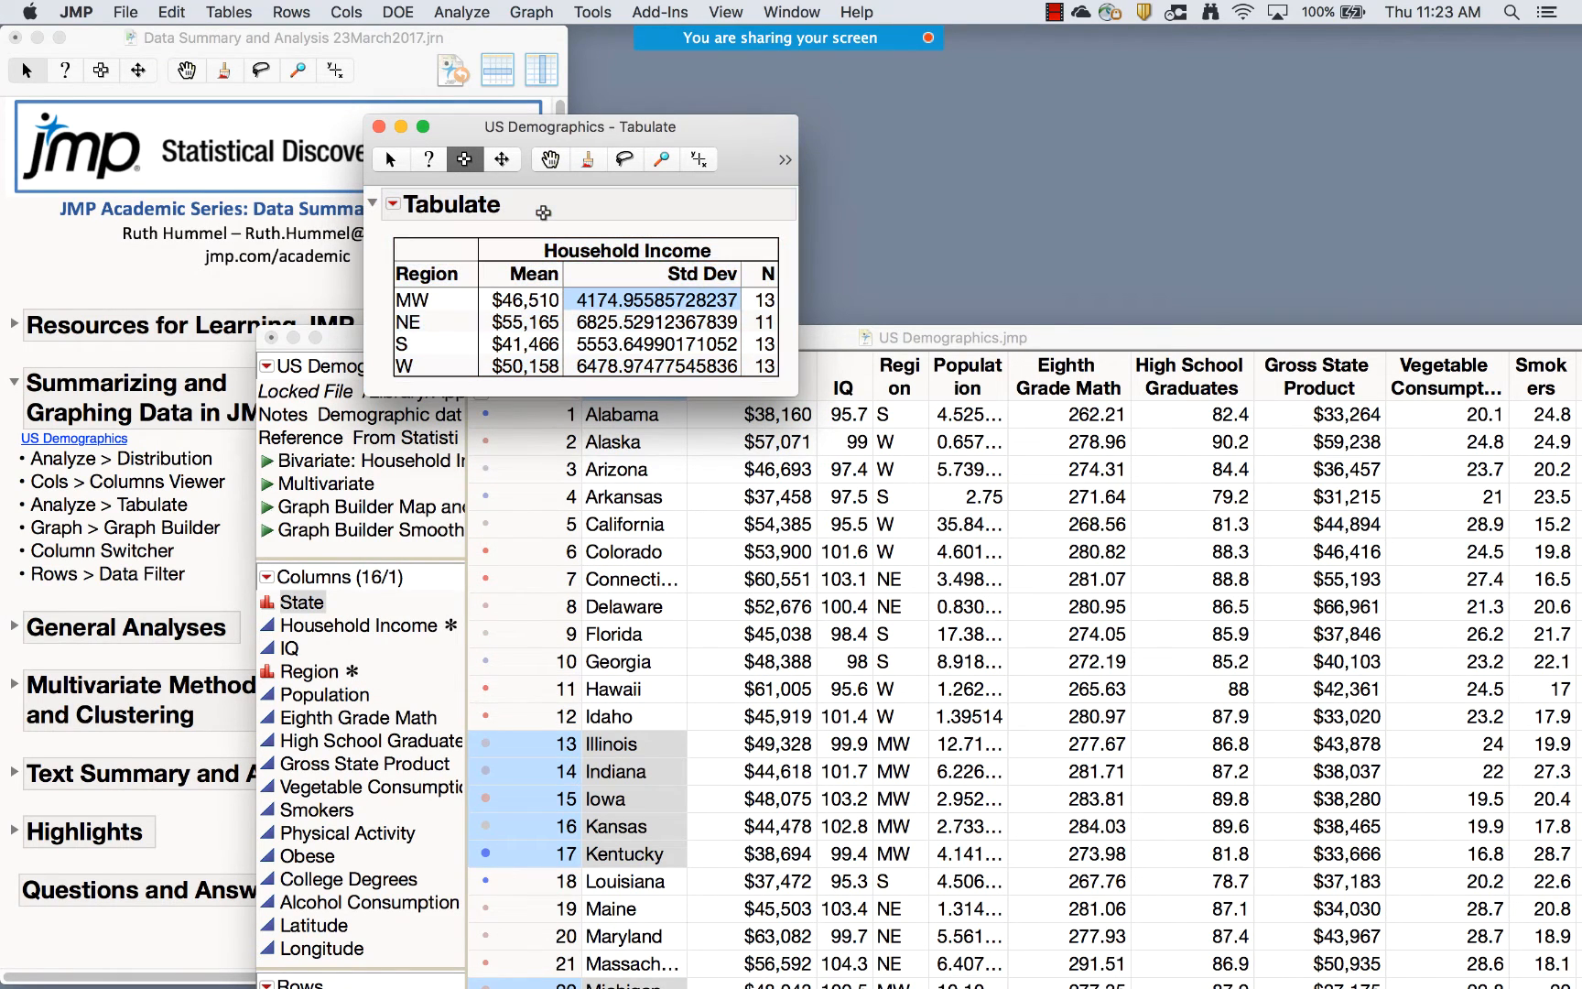
pyautogui.click(488, 208)
pyautogui.click(413, 207)
pyautogui.click(390, 159)
# Save the Tabulate report's script to the data table under the name My New Table
pyautogui.click(394, 204)
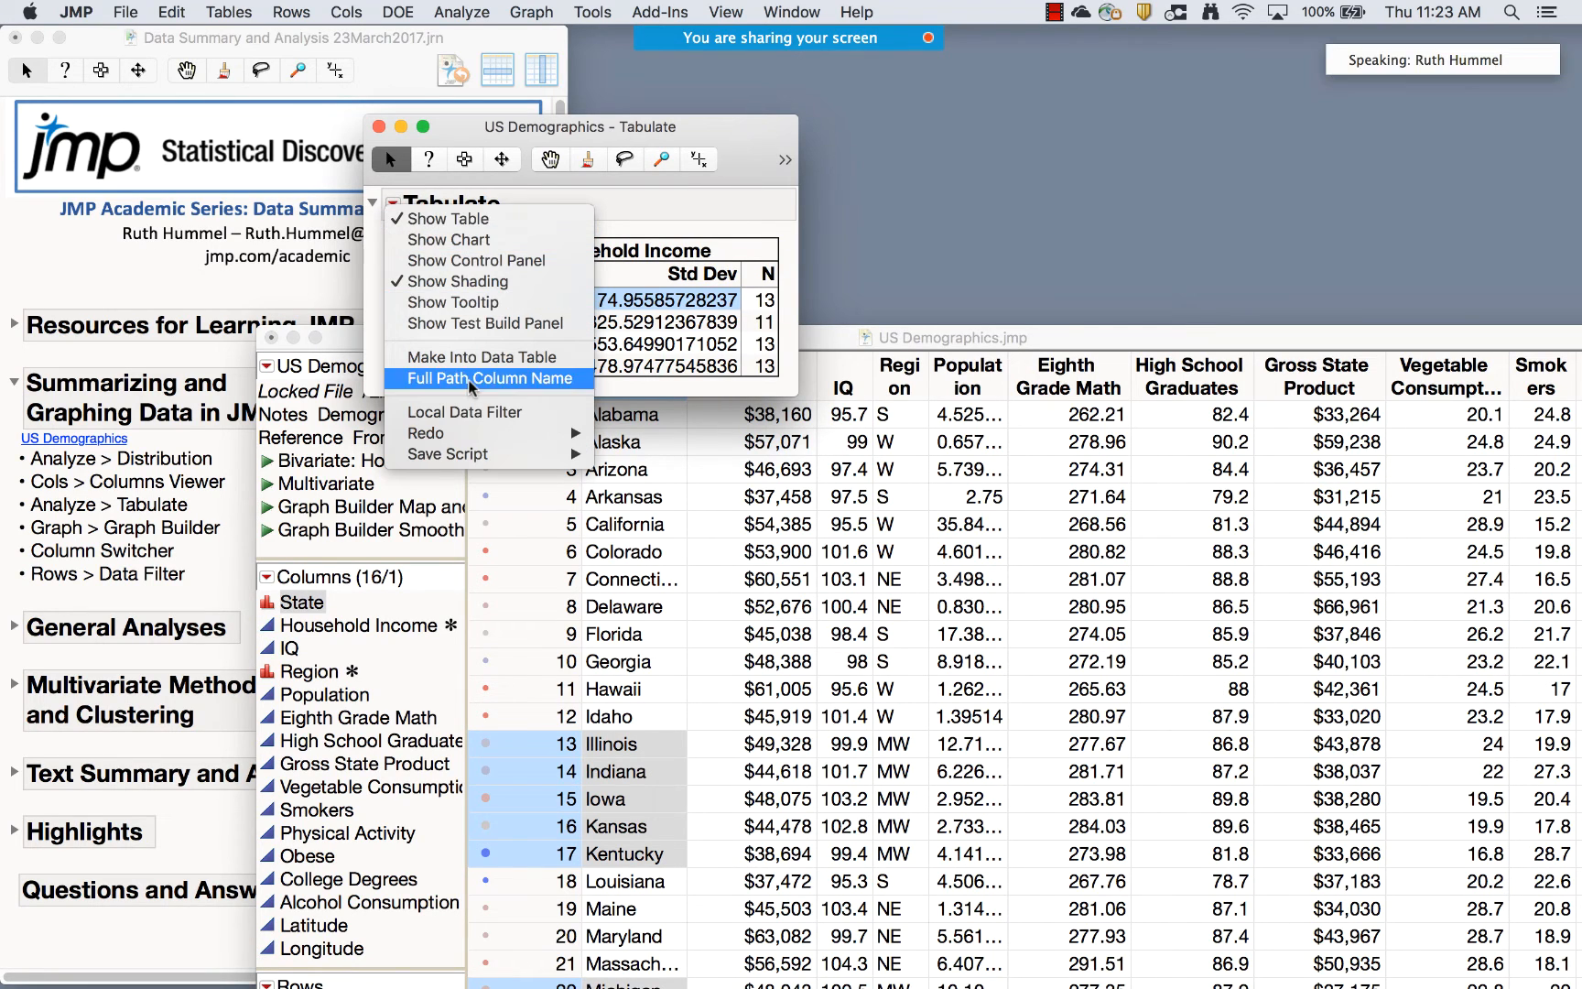
pyautogui.moveTo(475, 456)
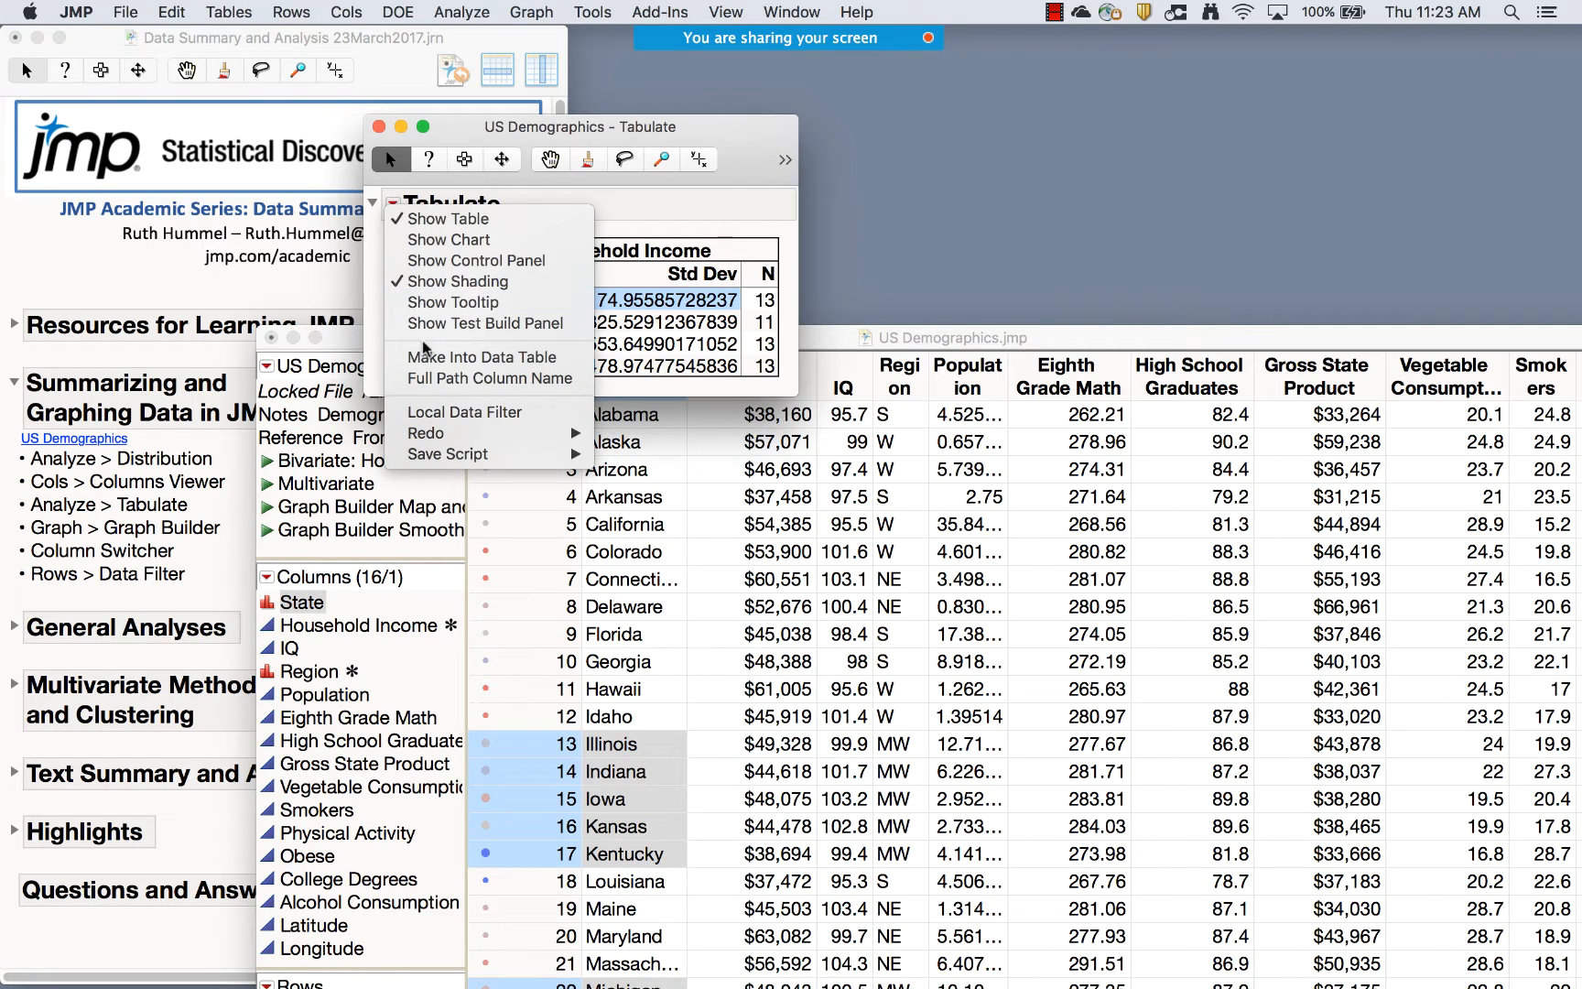
pyautogui.moveTo(544, 462)
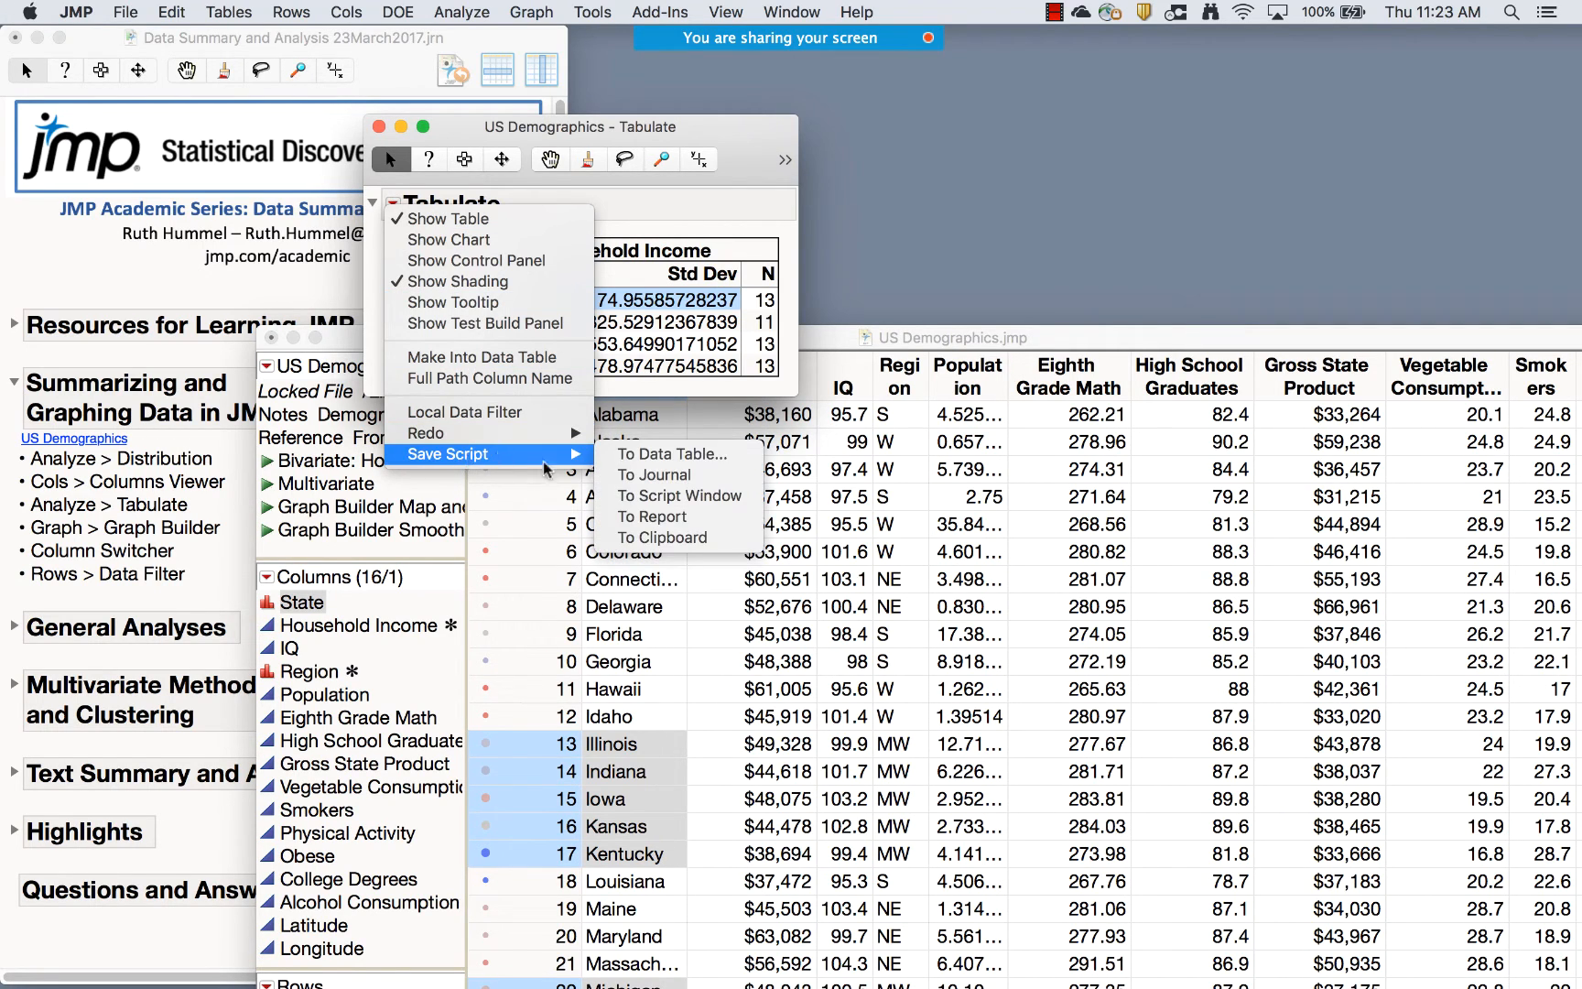
pyautogui.click(665, 456)
pyautogui.click(496, 217)
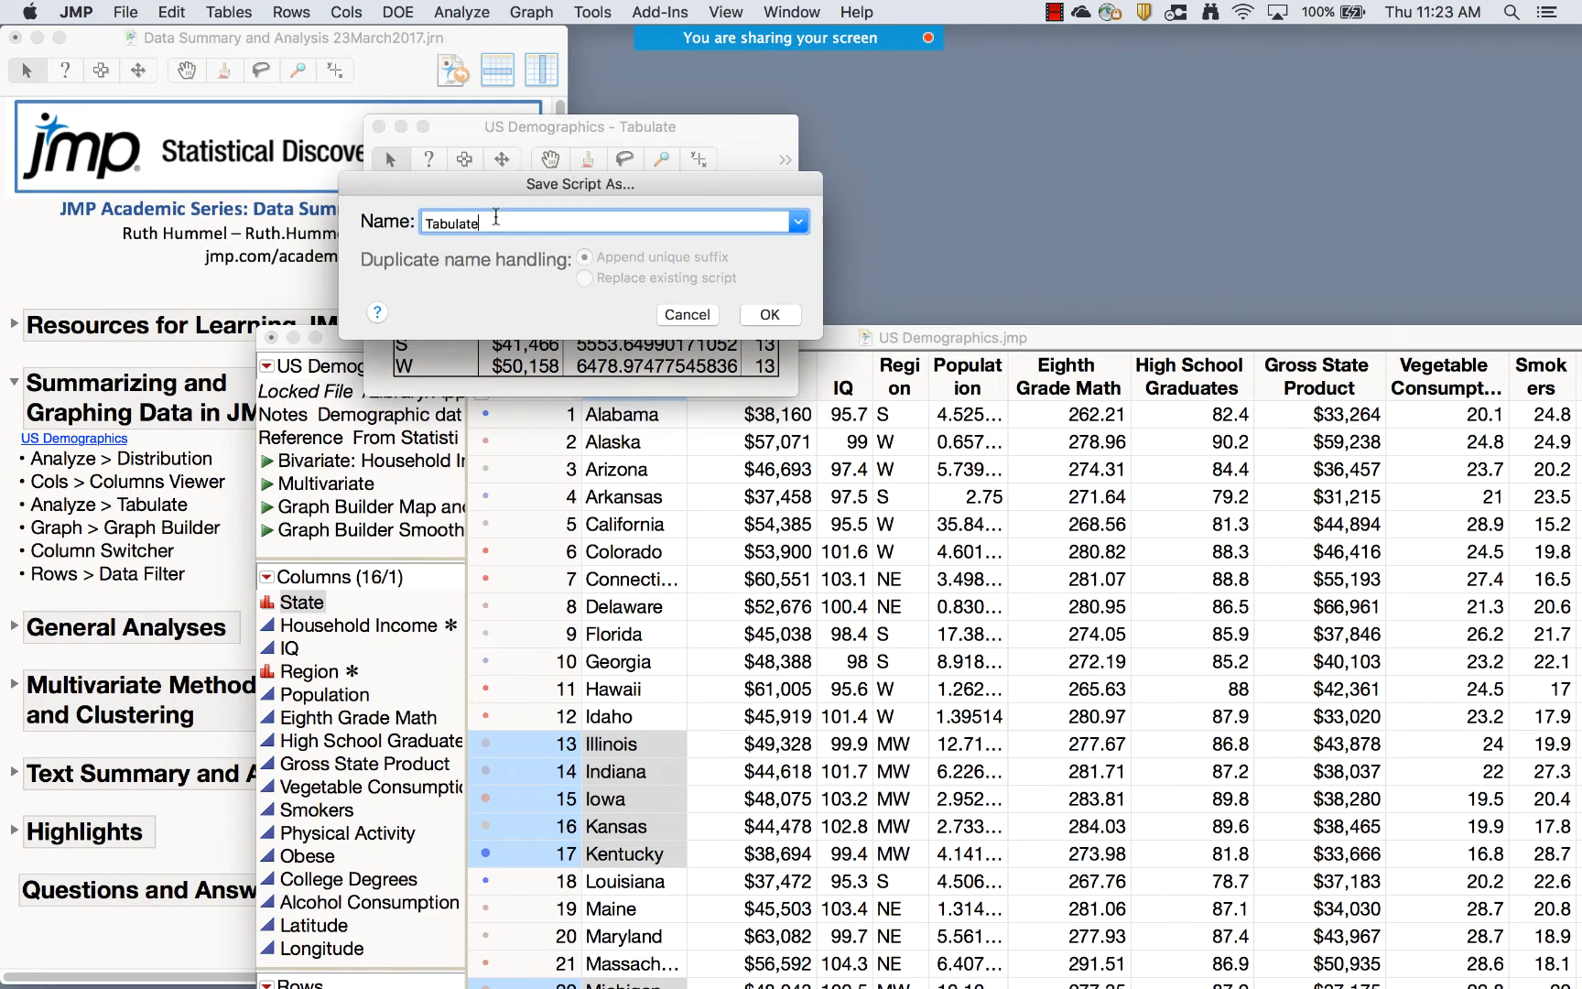
pyautogui.press('super+a')
pyautogui.write('My Ne')
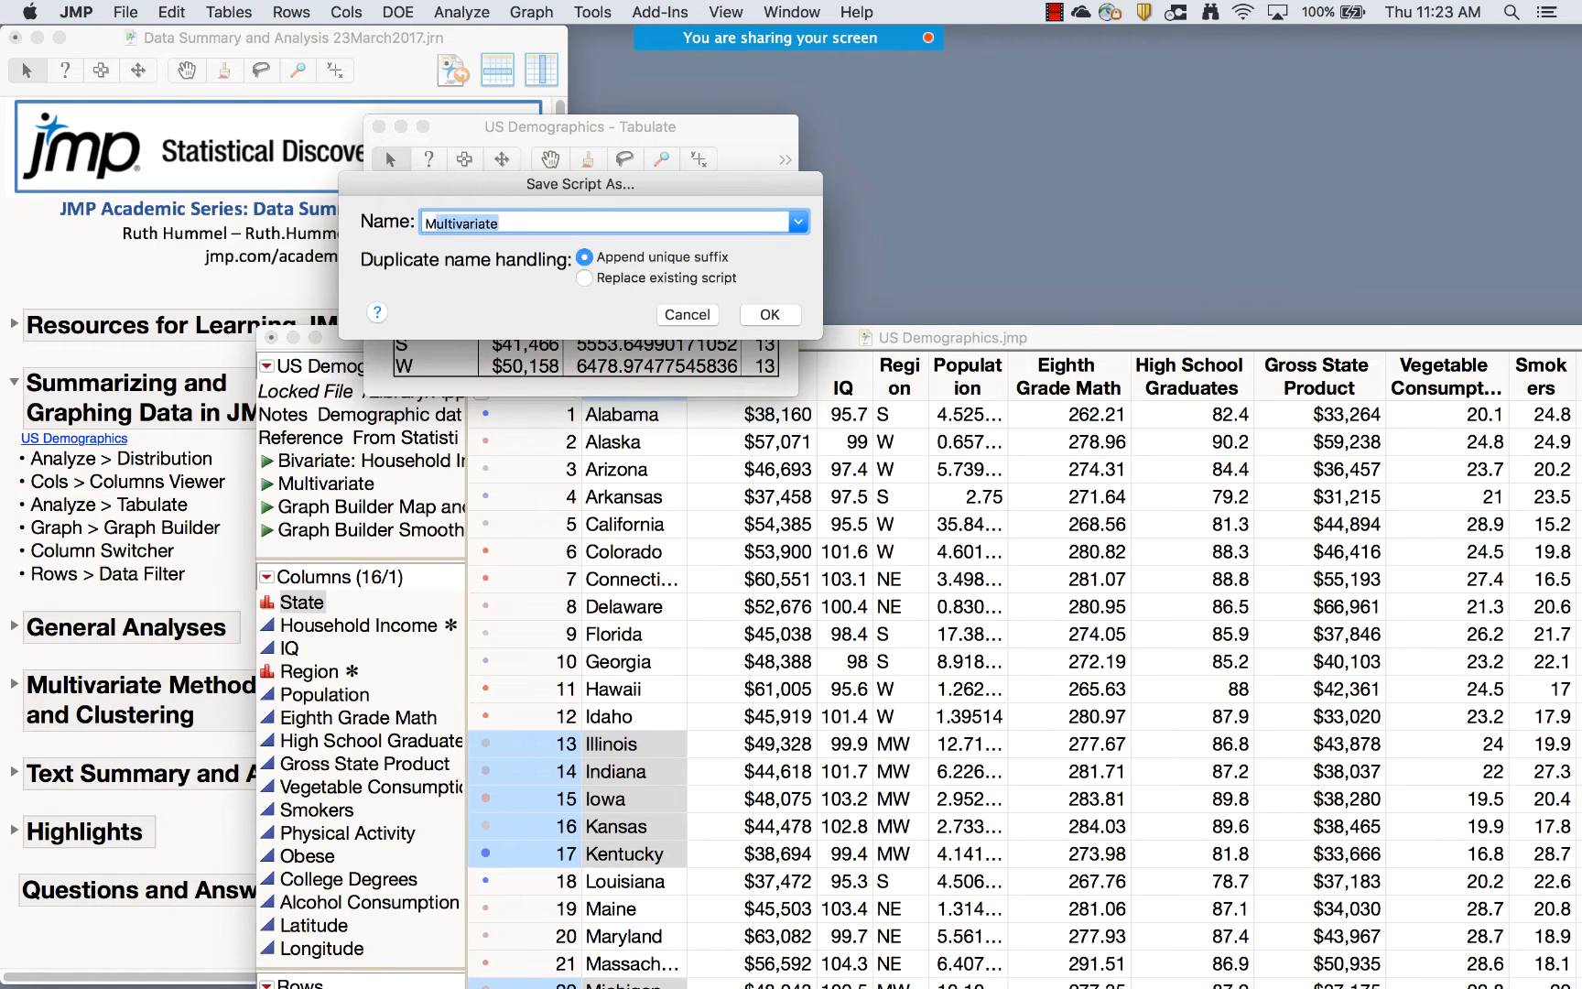
pyautogui.write('w Table')
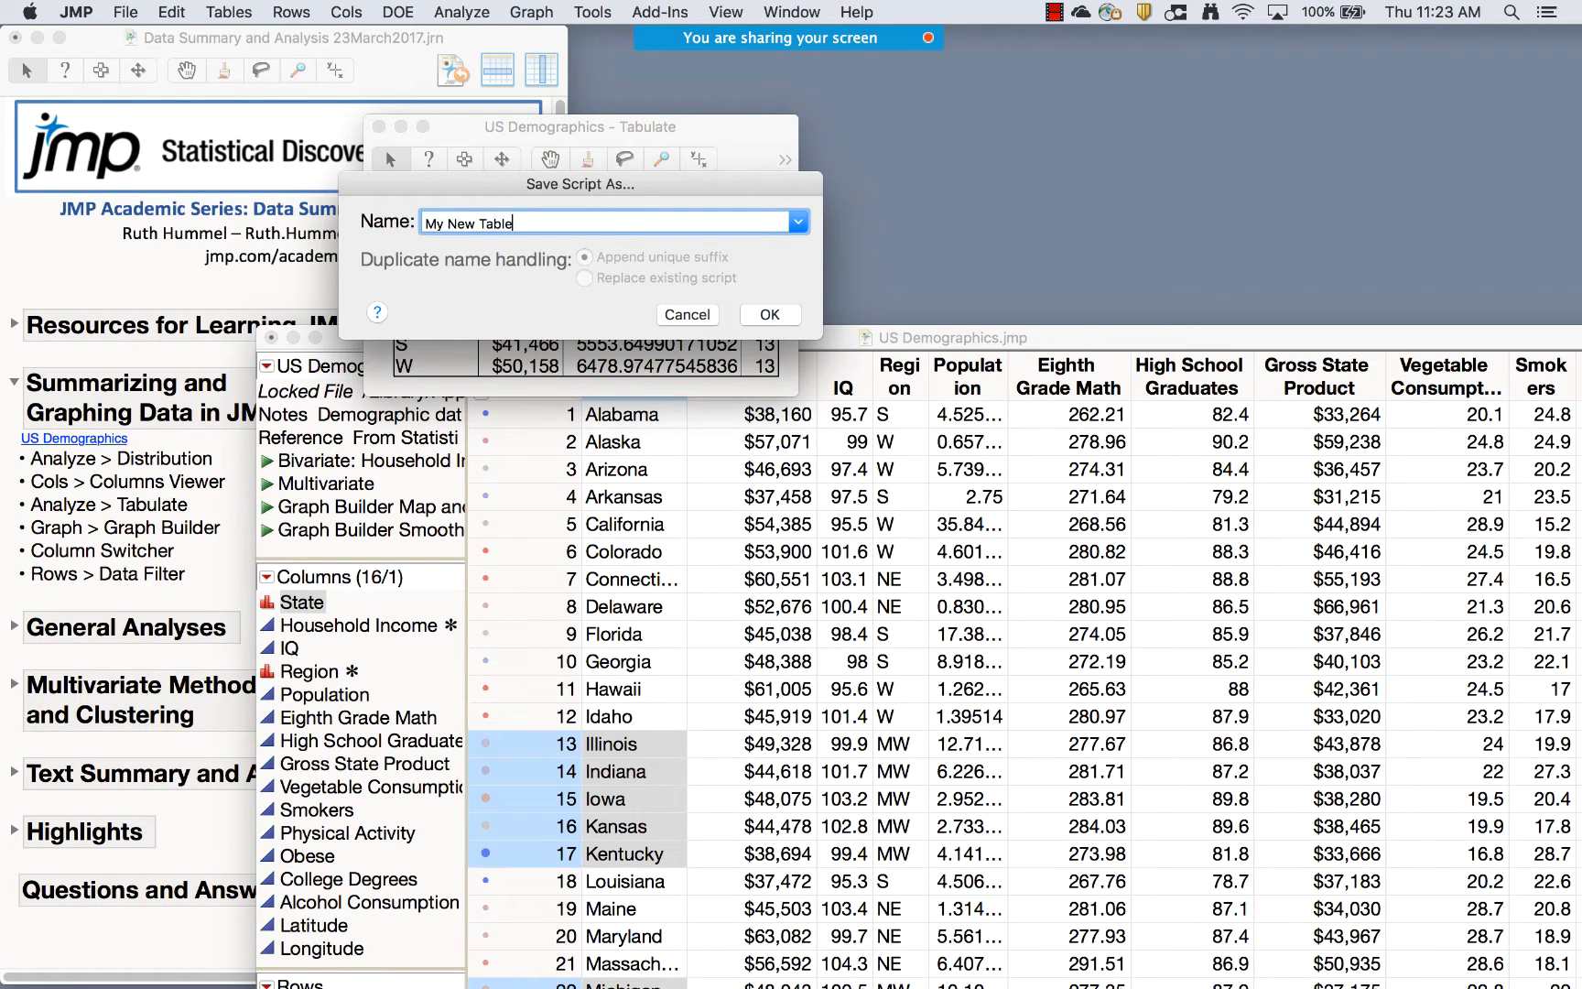
pyautogui.click(770, 314)
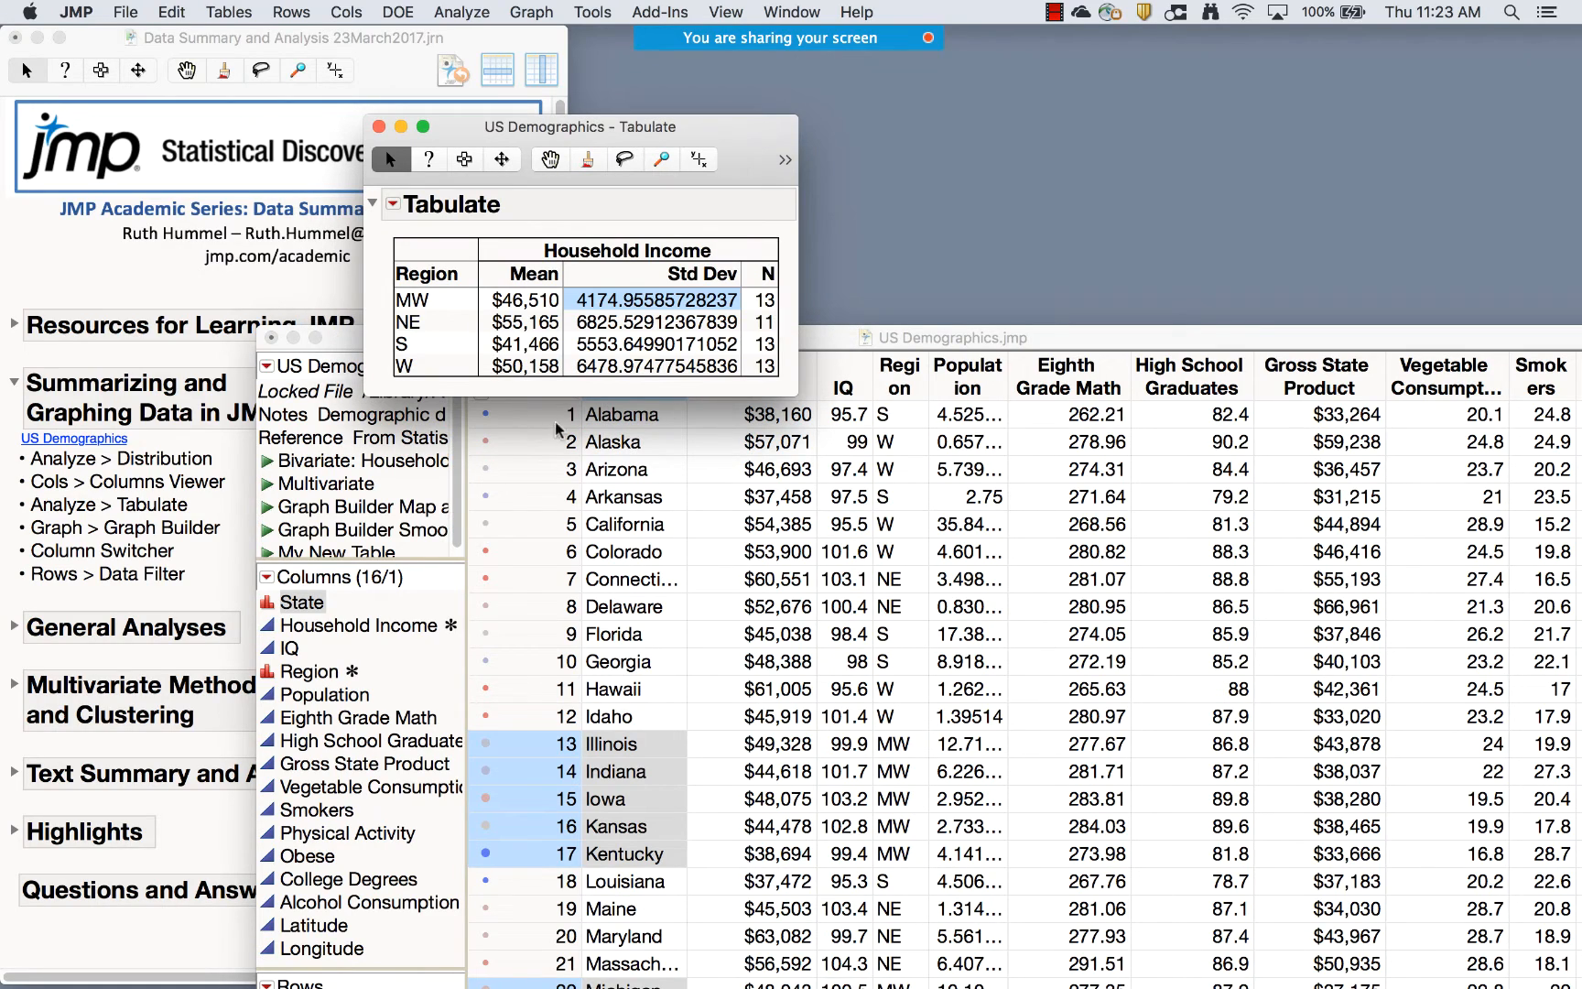
# Bring the US Demographics data table forward, enlarge its script list, and run the My New Table script
pyautogui.click(337, 339)
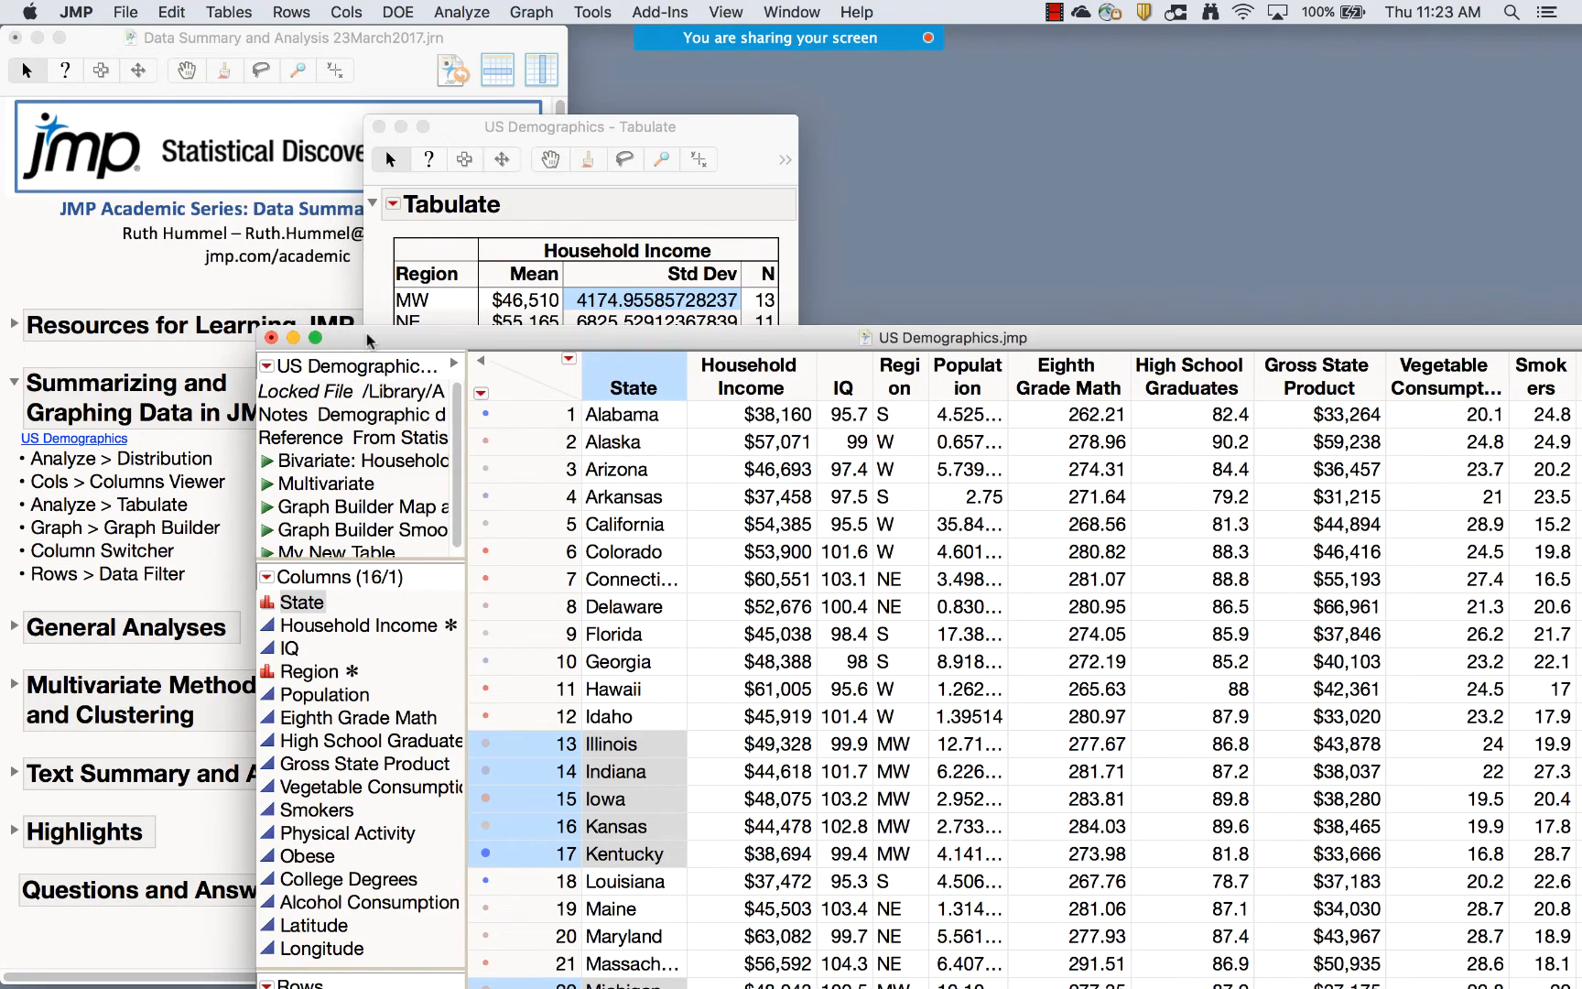
pyautogui.moveTo(369, 338); pyautogui.dragTo(279, 197)
pyautogui.moveTo(329, 422); pyautogui.dragTo(330, 450)
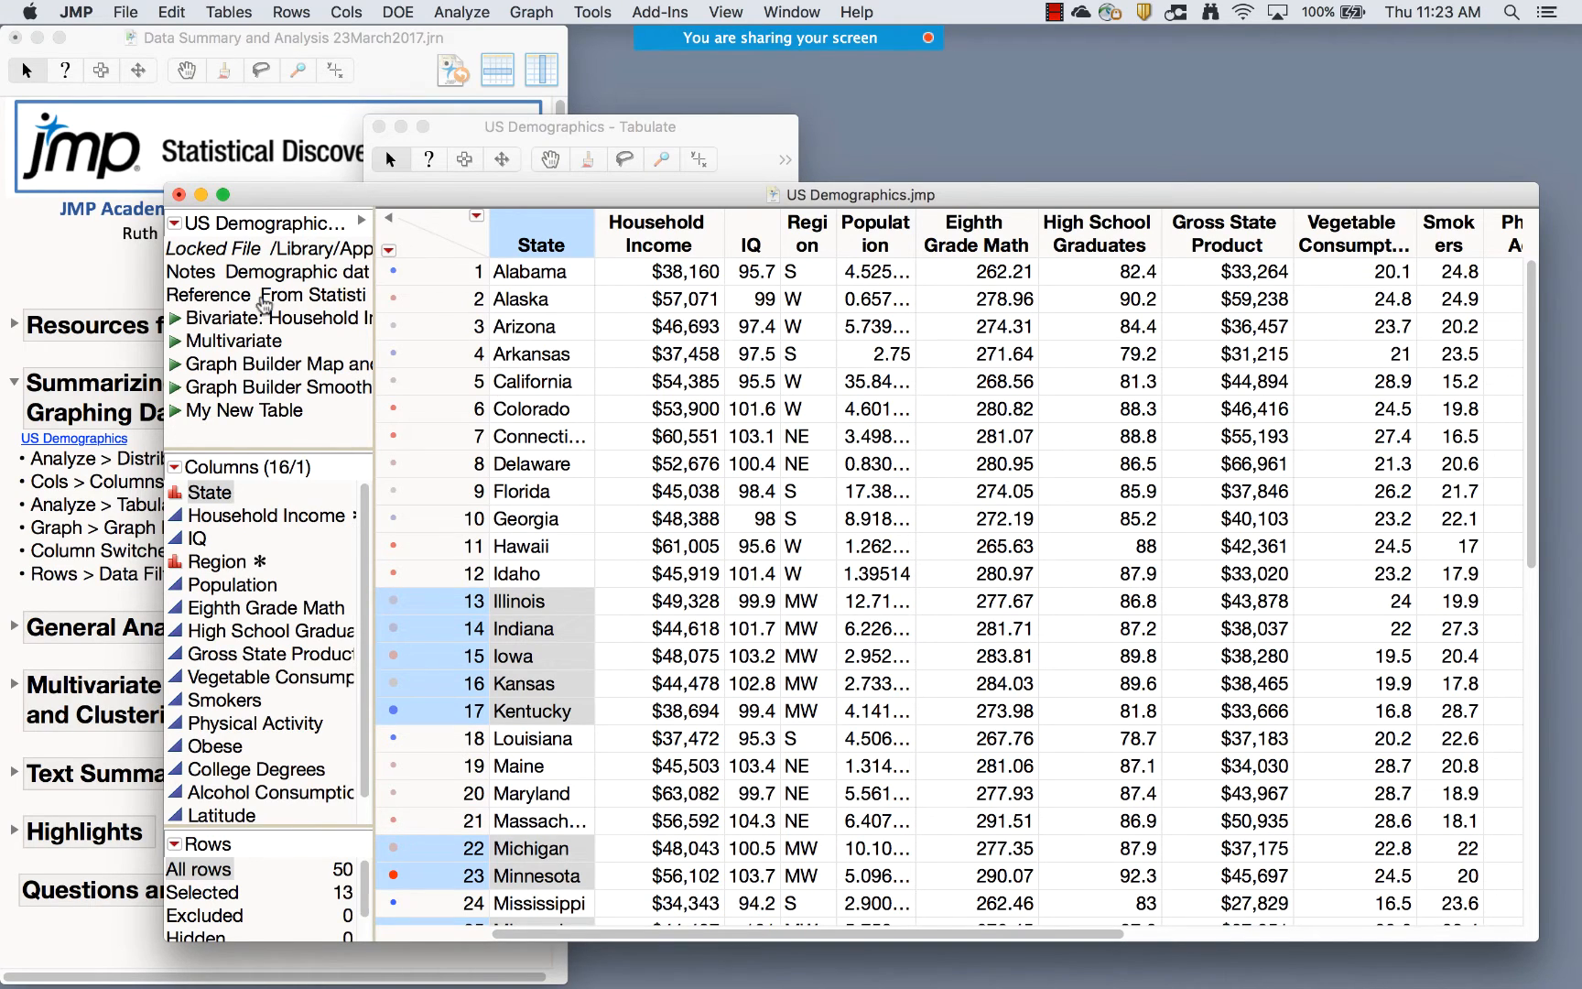
pyautogui.click(178, 413)
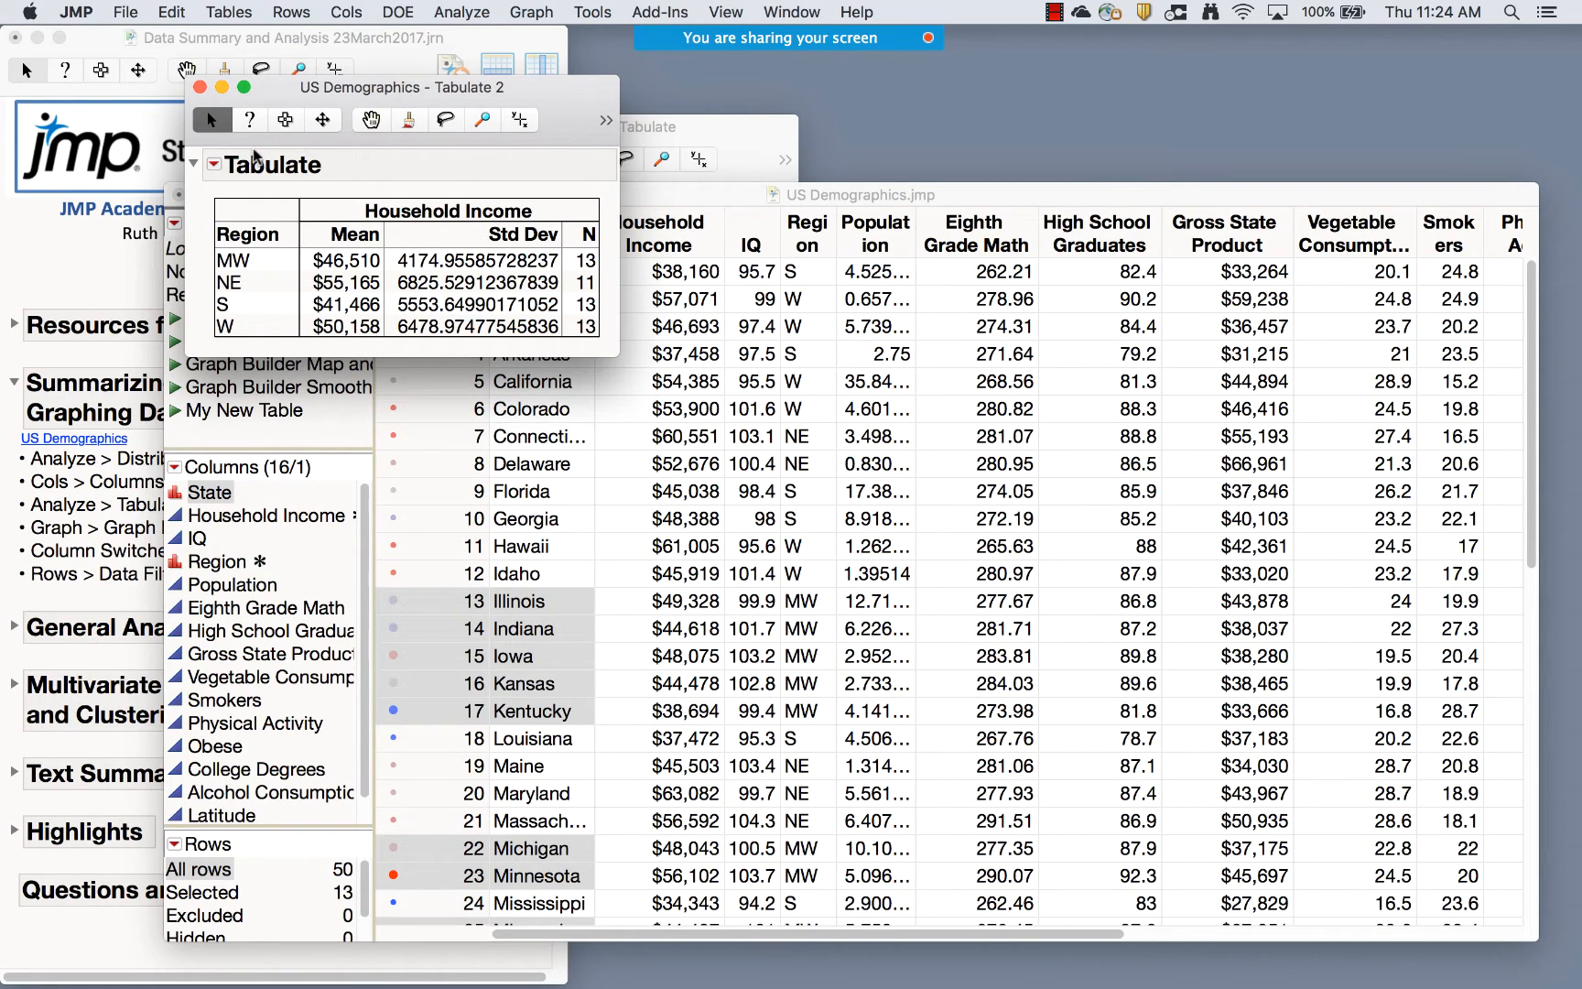
# Close the regenerated Tabulate report and the original Tabulate report
pyautogui.click(200, 87)
pyautogui.click(558, 112)
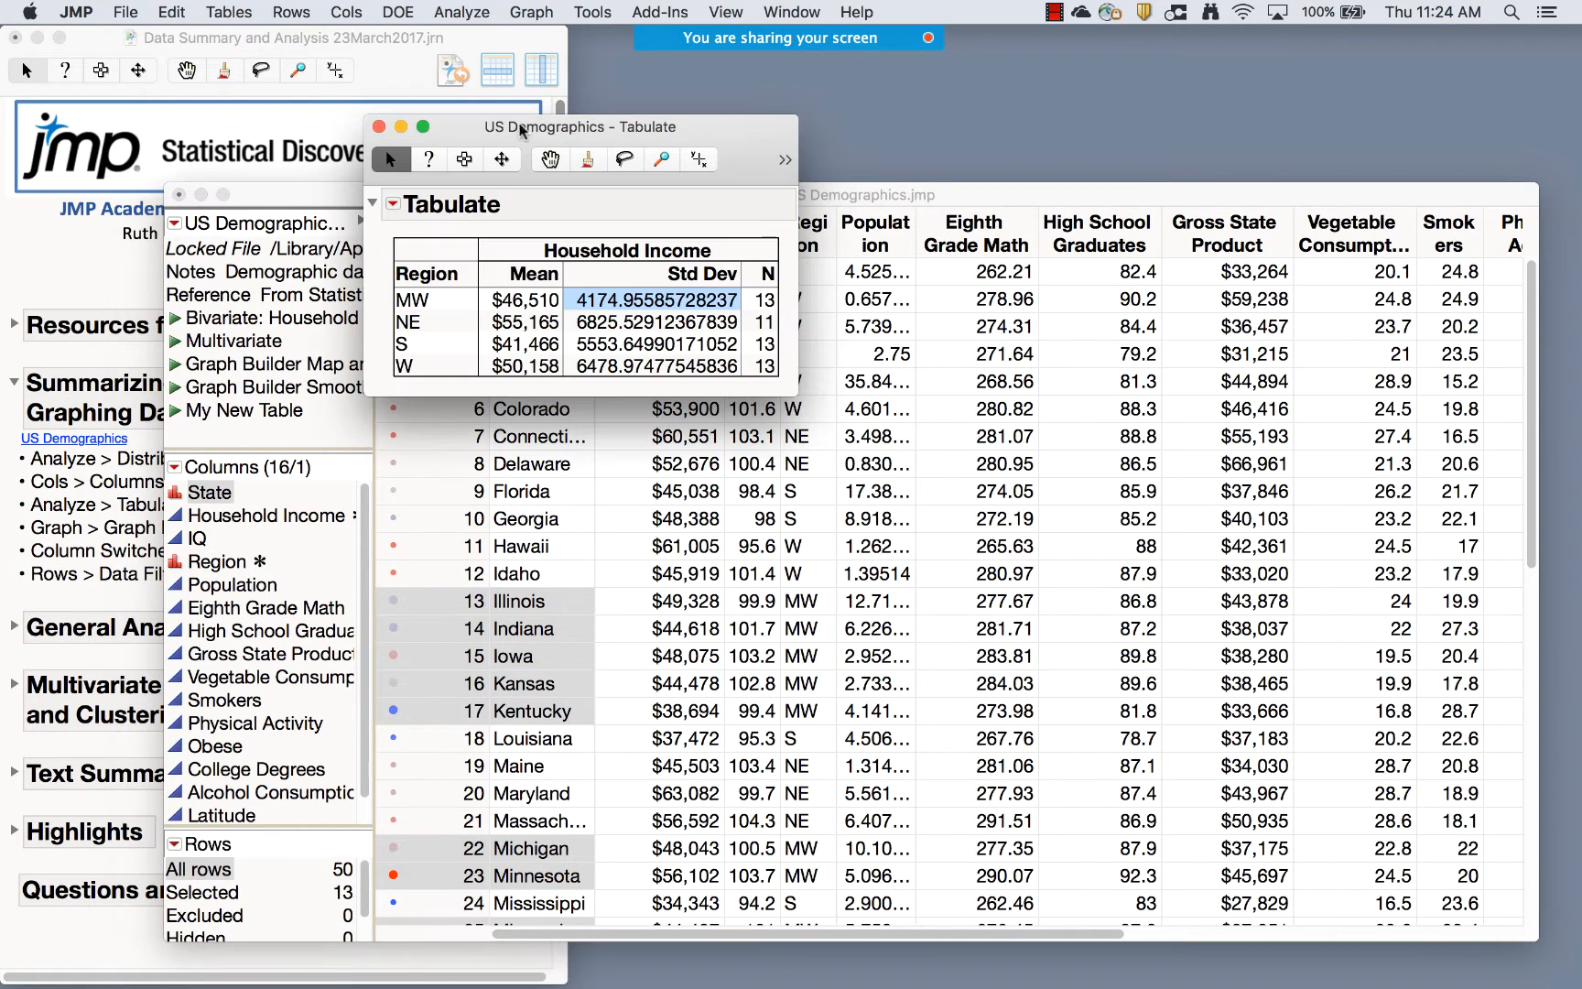
pyautogui.click(382, 128)
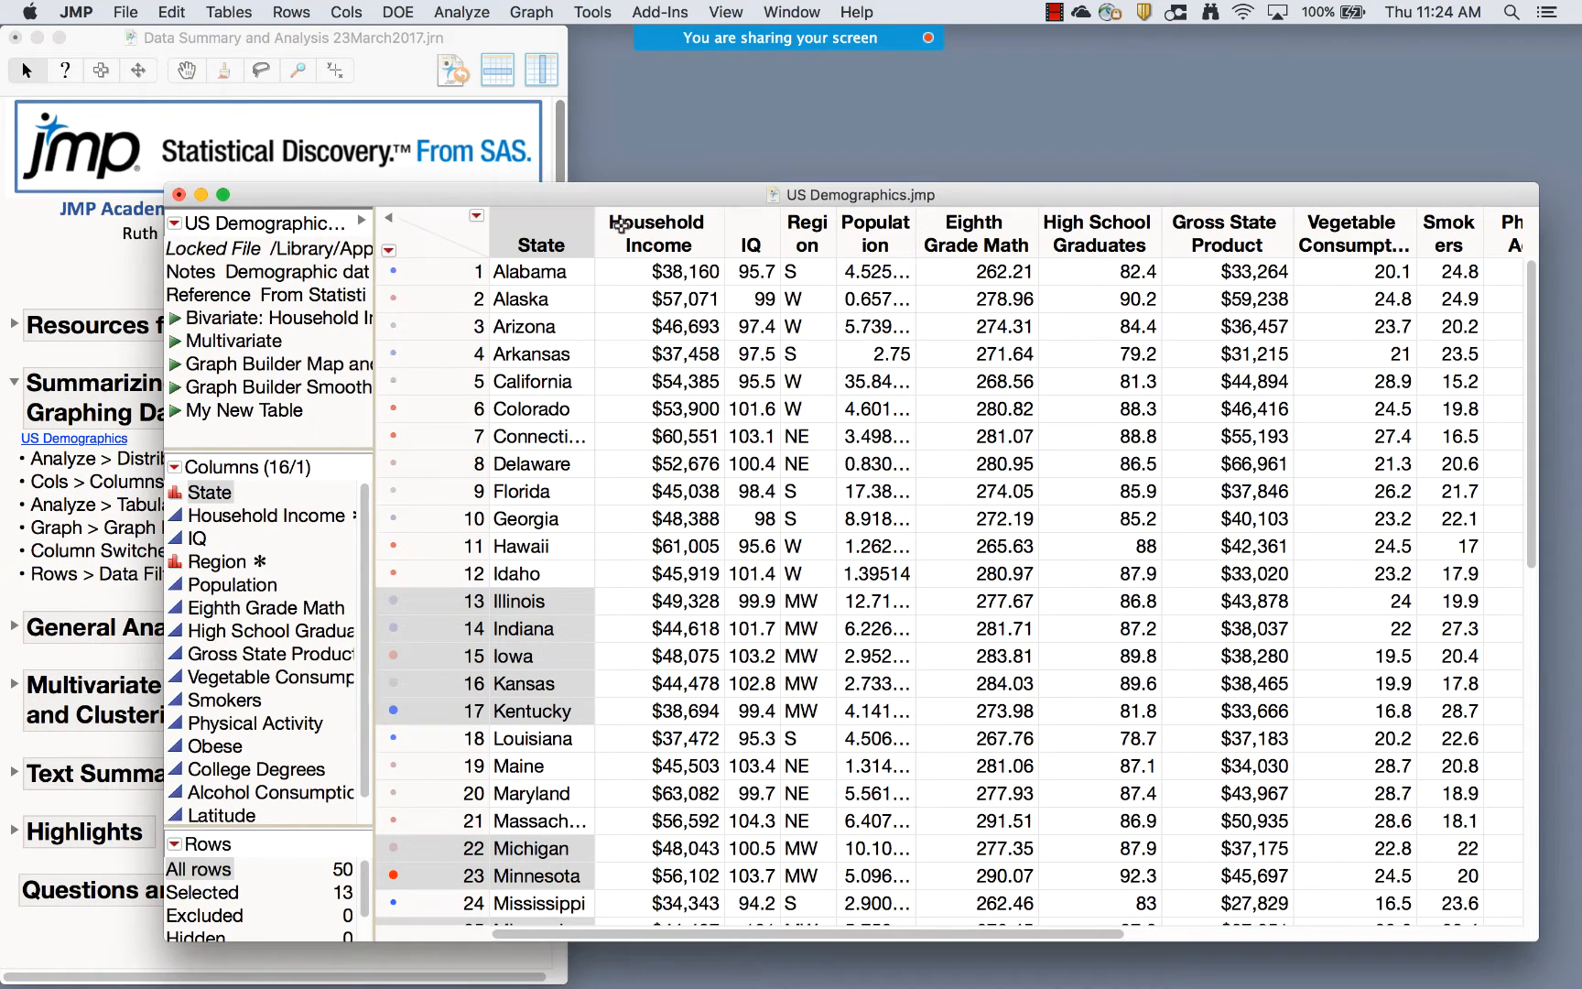
# Launch Graph Builder on the US Demographics data and assign Household Income to the Y axis
pyautogui.moveTo(576, 195); pyautogui.dragTo(541, 116)
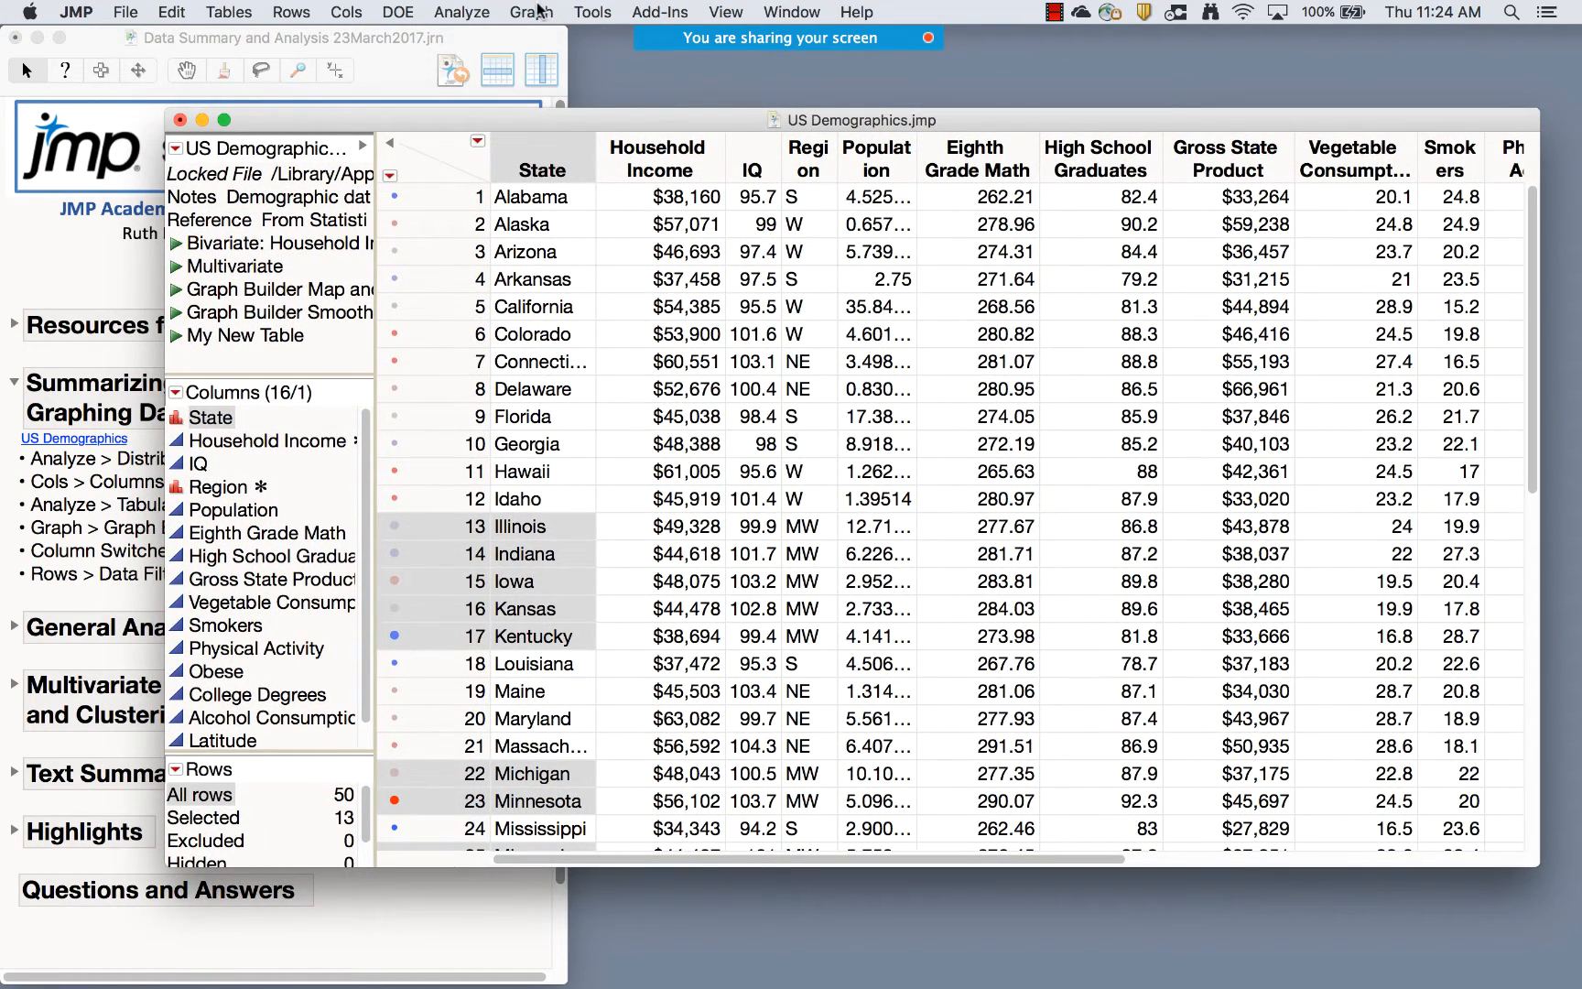
pyautogui.click(462, 12)
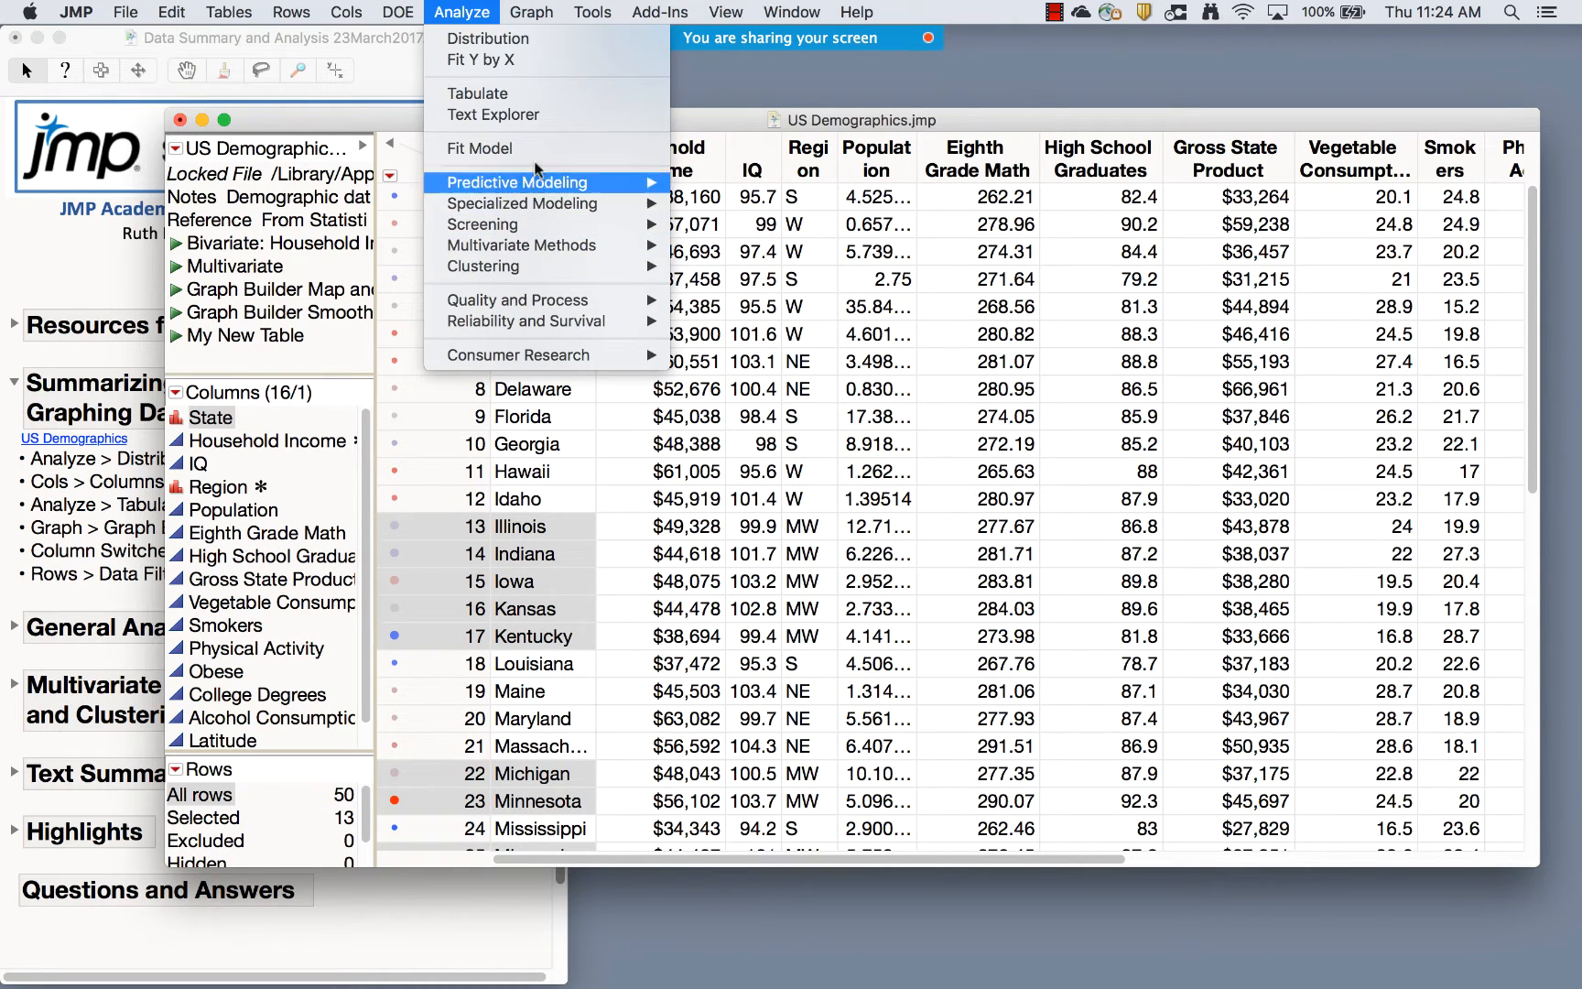
pyautogui.moveTo(538, 190)
pyautogui.moveTo(528, 11)
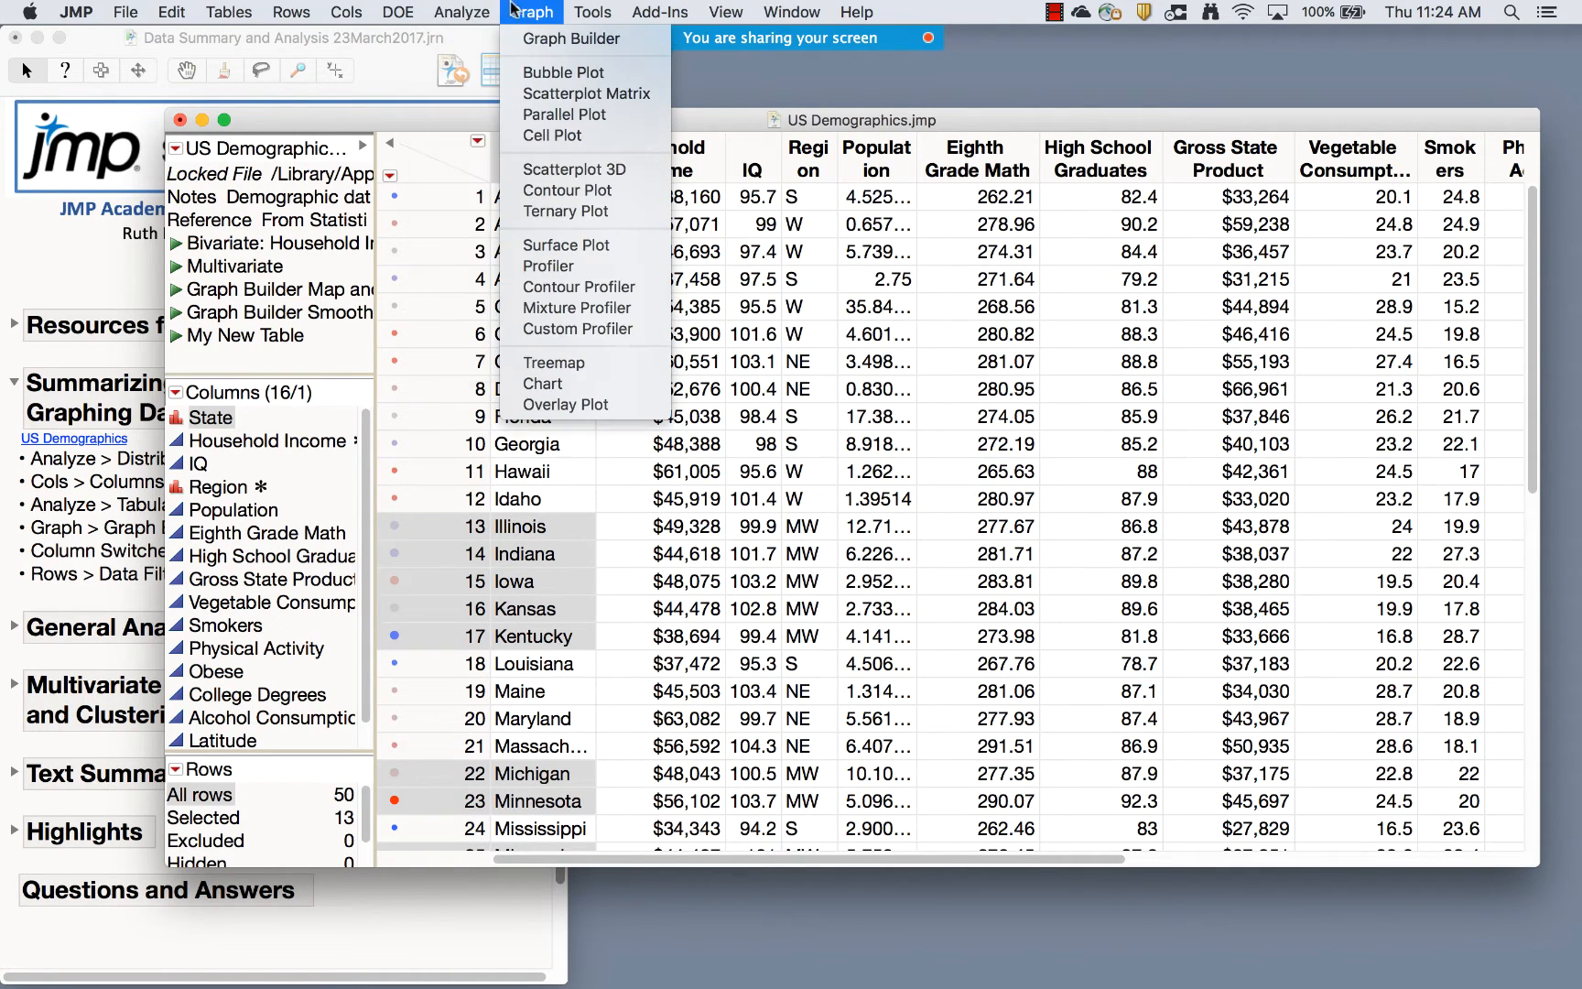
pyautogui.click(549, 41)
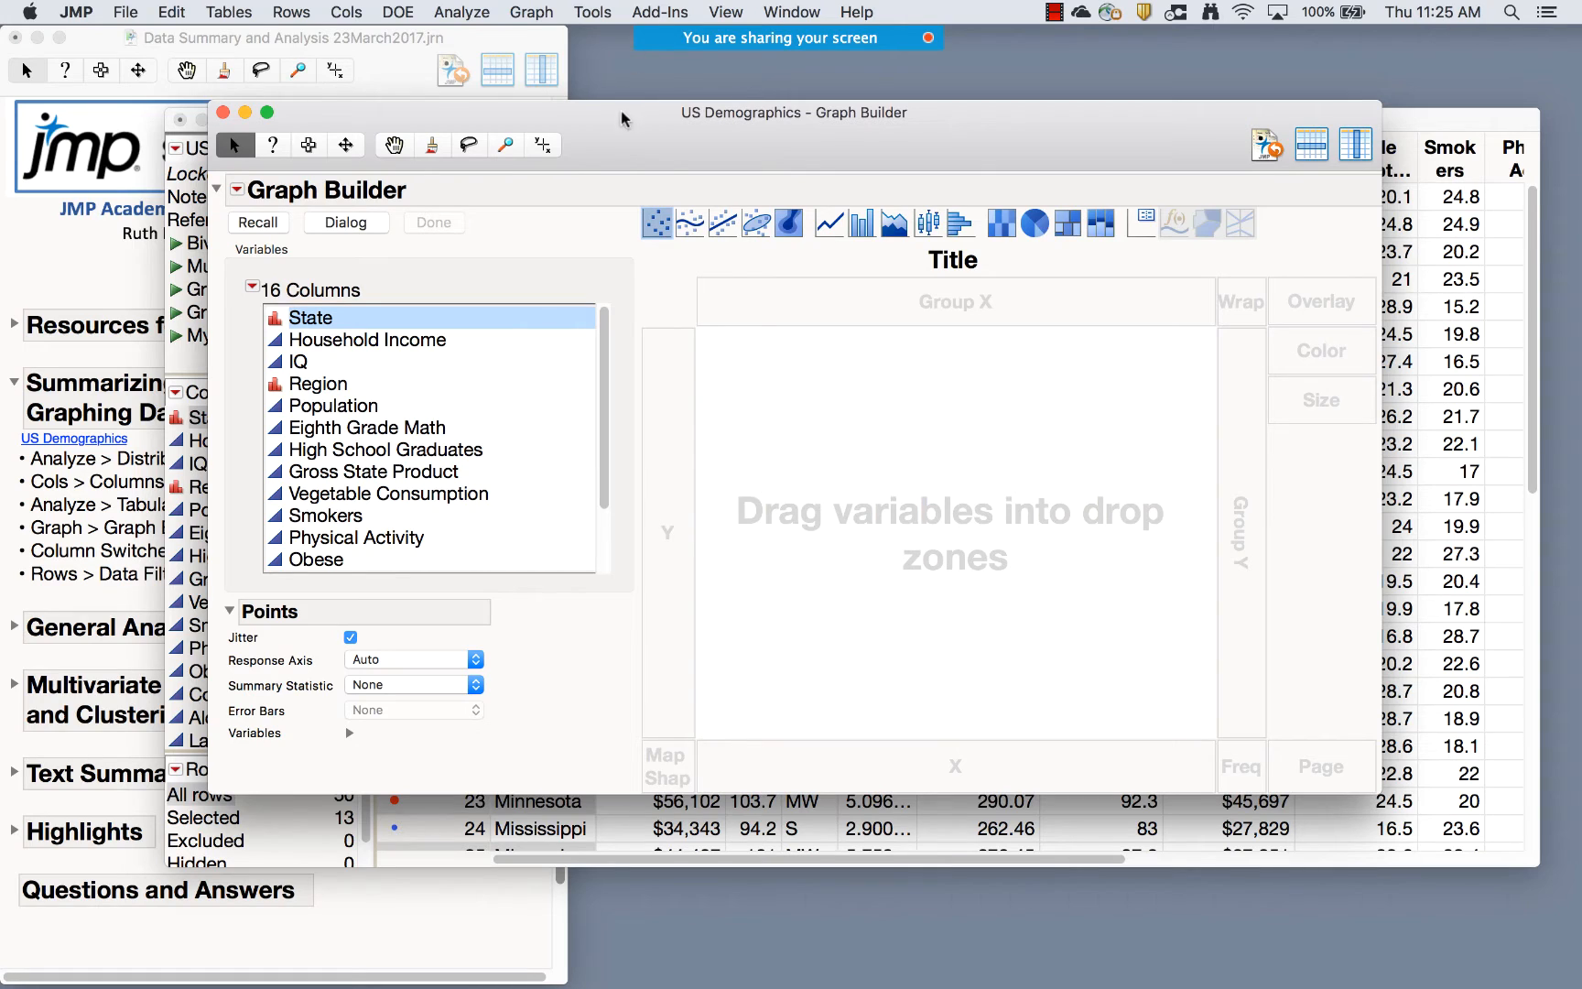
pyautogui.click(381, 342)
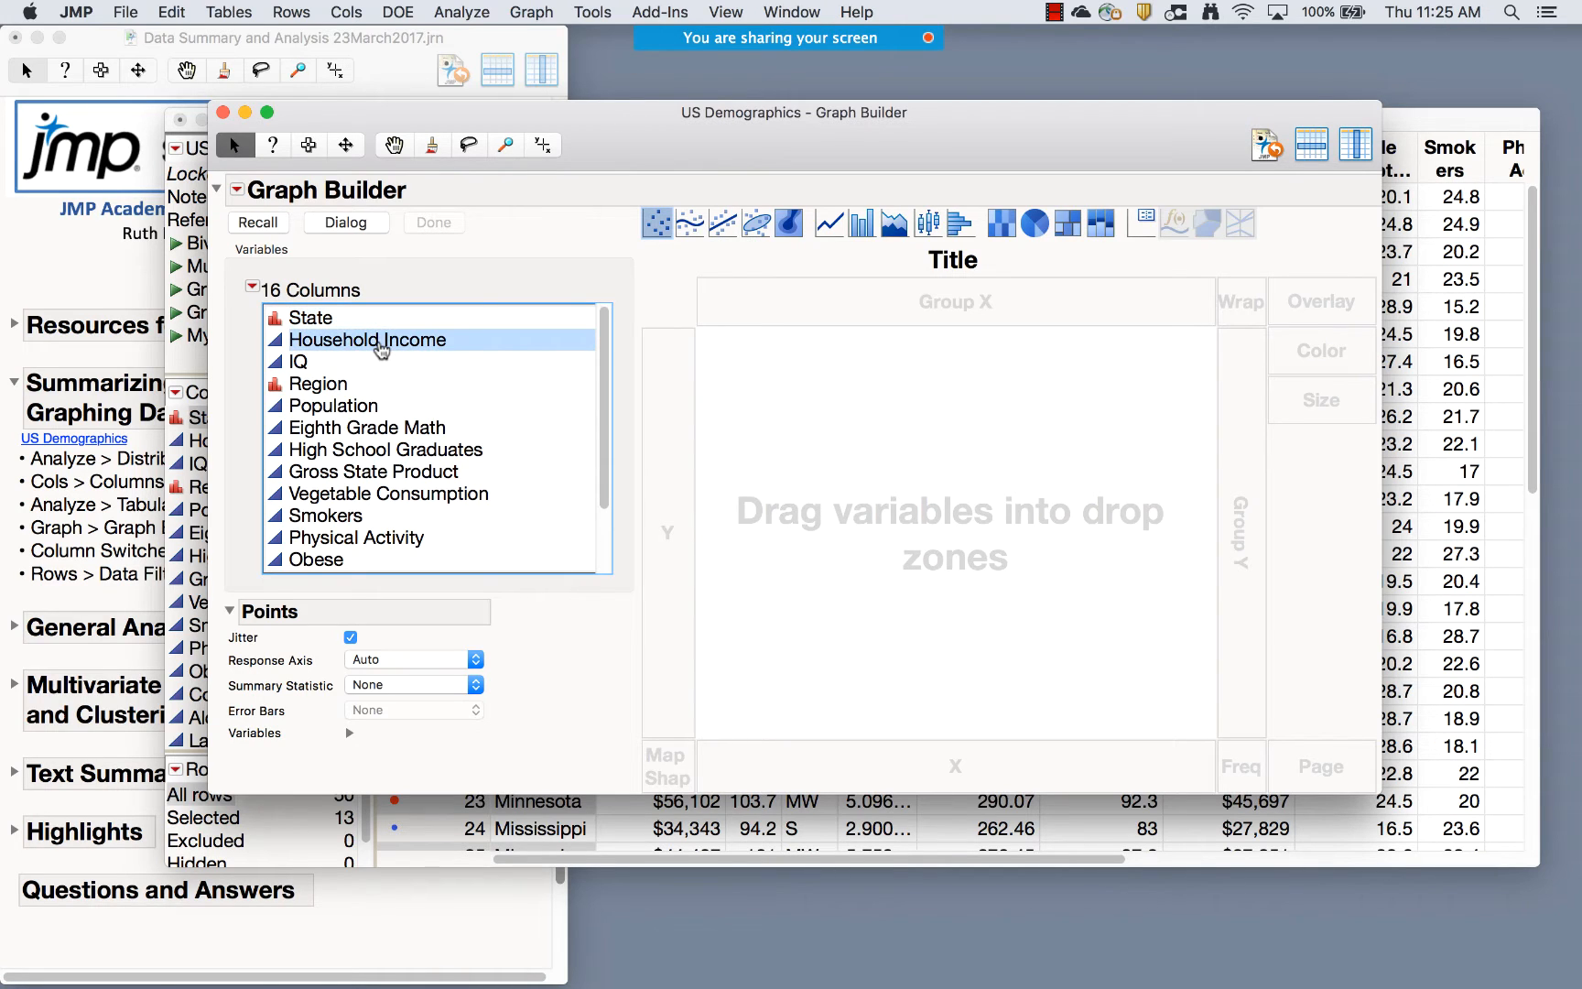
pyautogui.moveTo(381, 350); pyautogui.dragTo(671, 548)
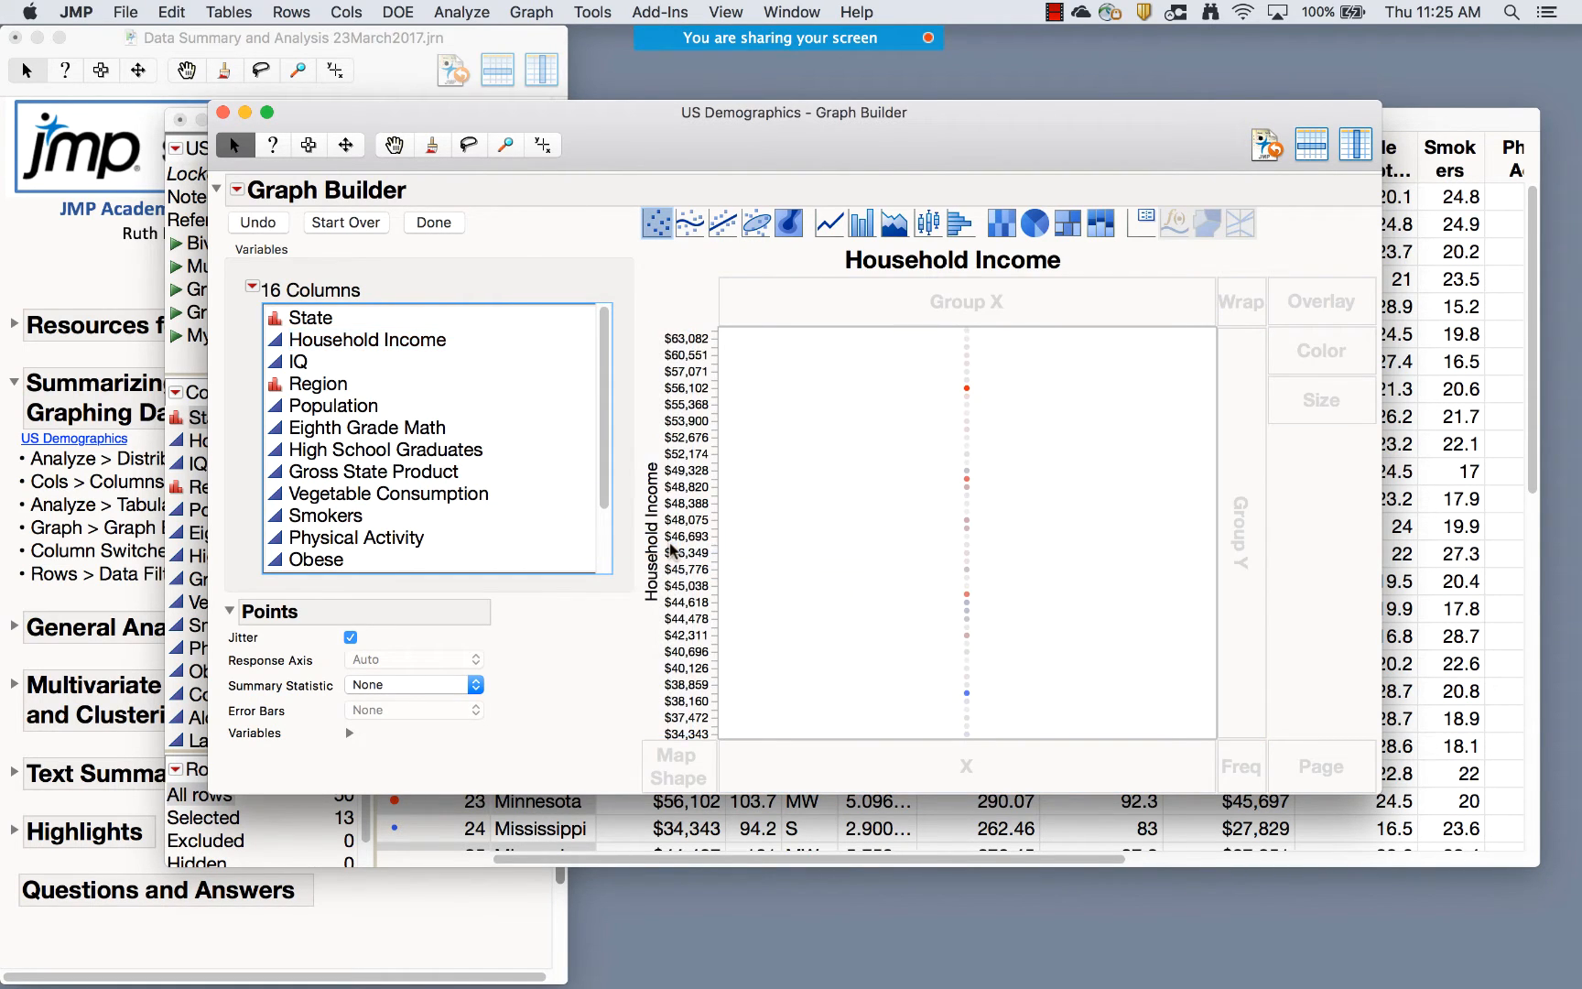
pyautogui.click(316, 338)
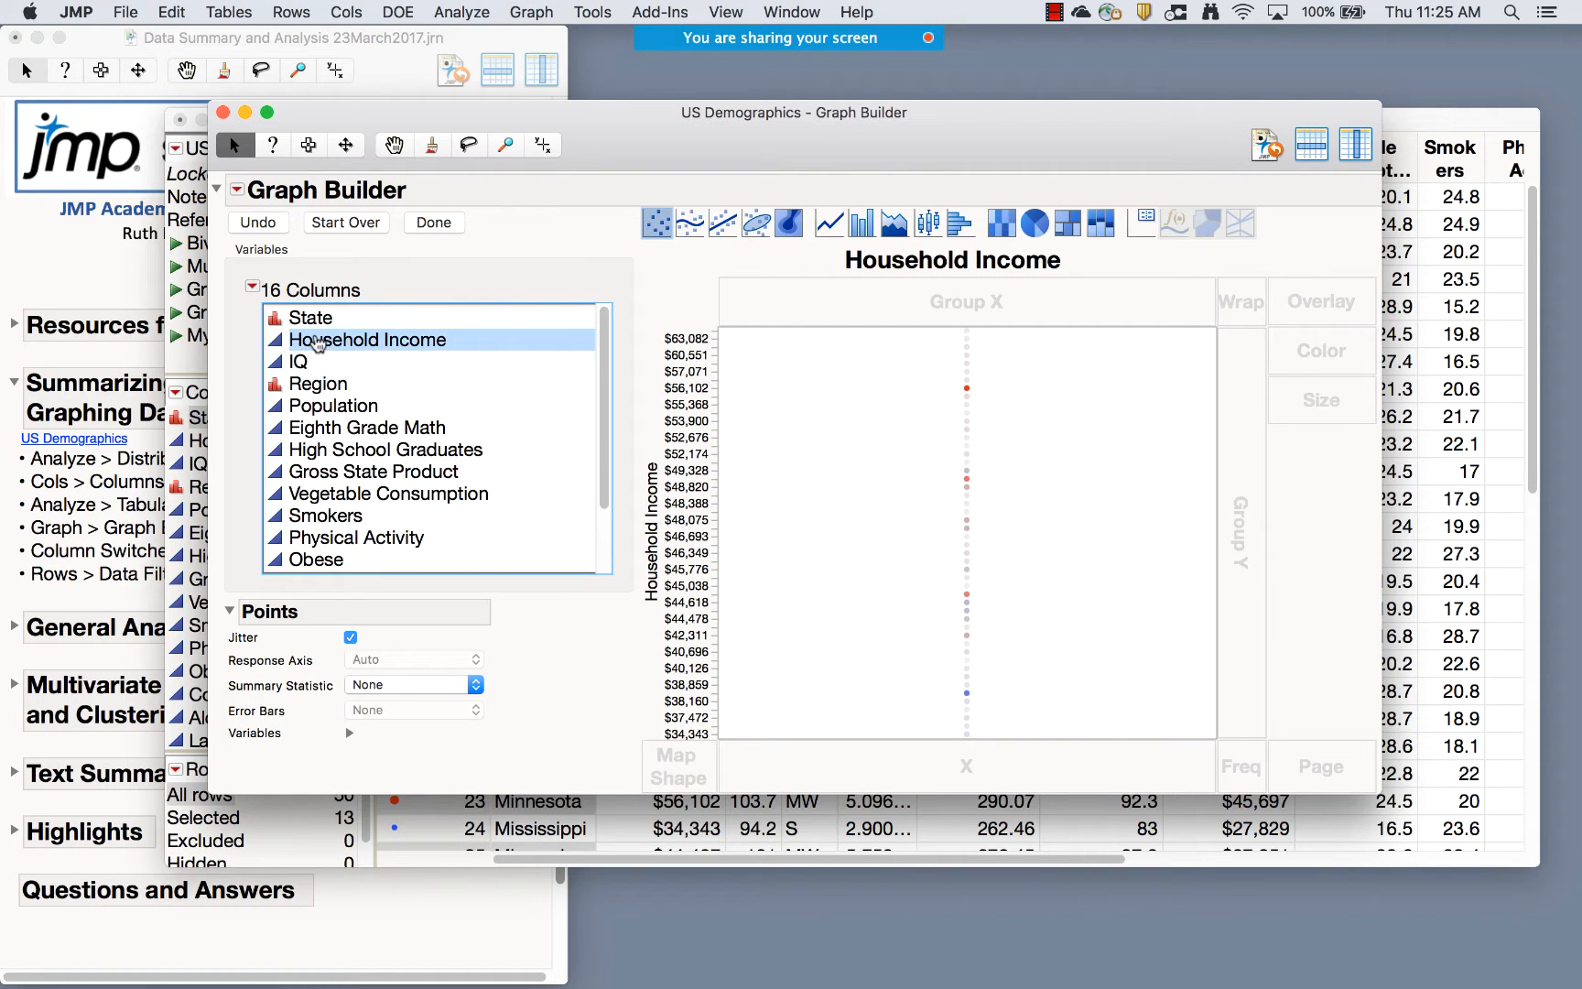
# Assign Region to the X axis of the Household Income graph and clear the row selection
pyautogui.moveTo(596, 126); pyautogui.dragTo(732, 515)
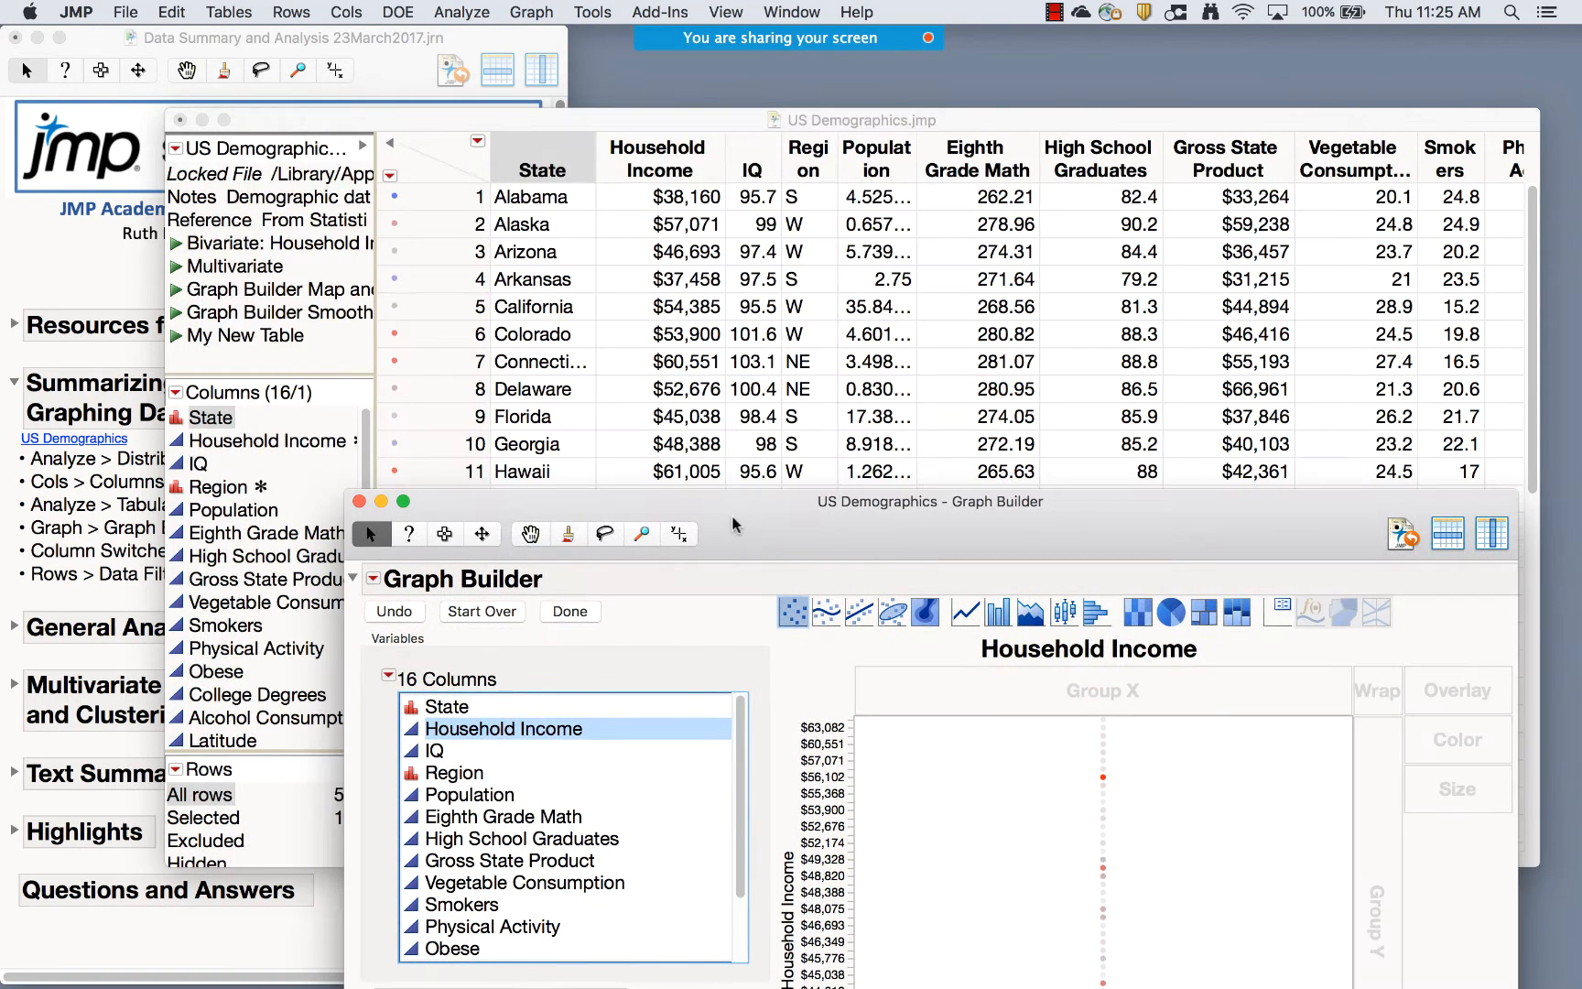
pyautogui.doubleClick(731, 515)
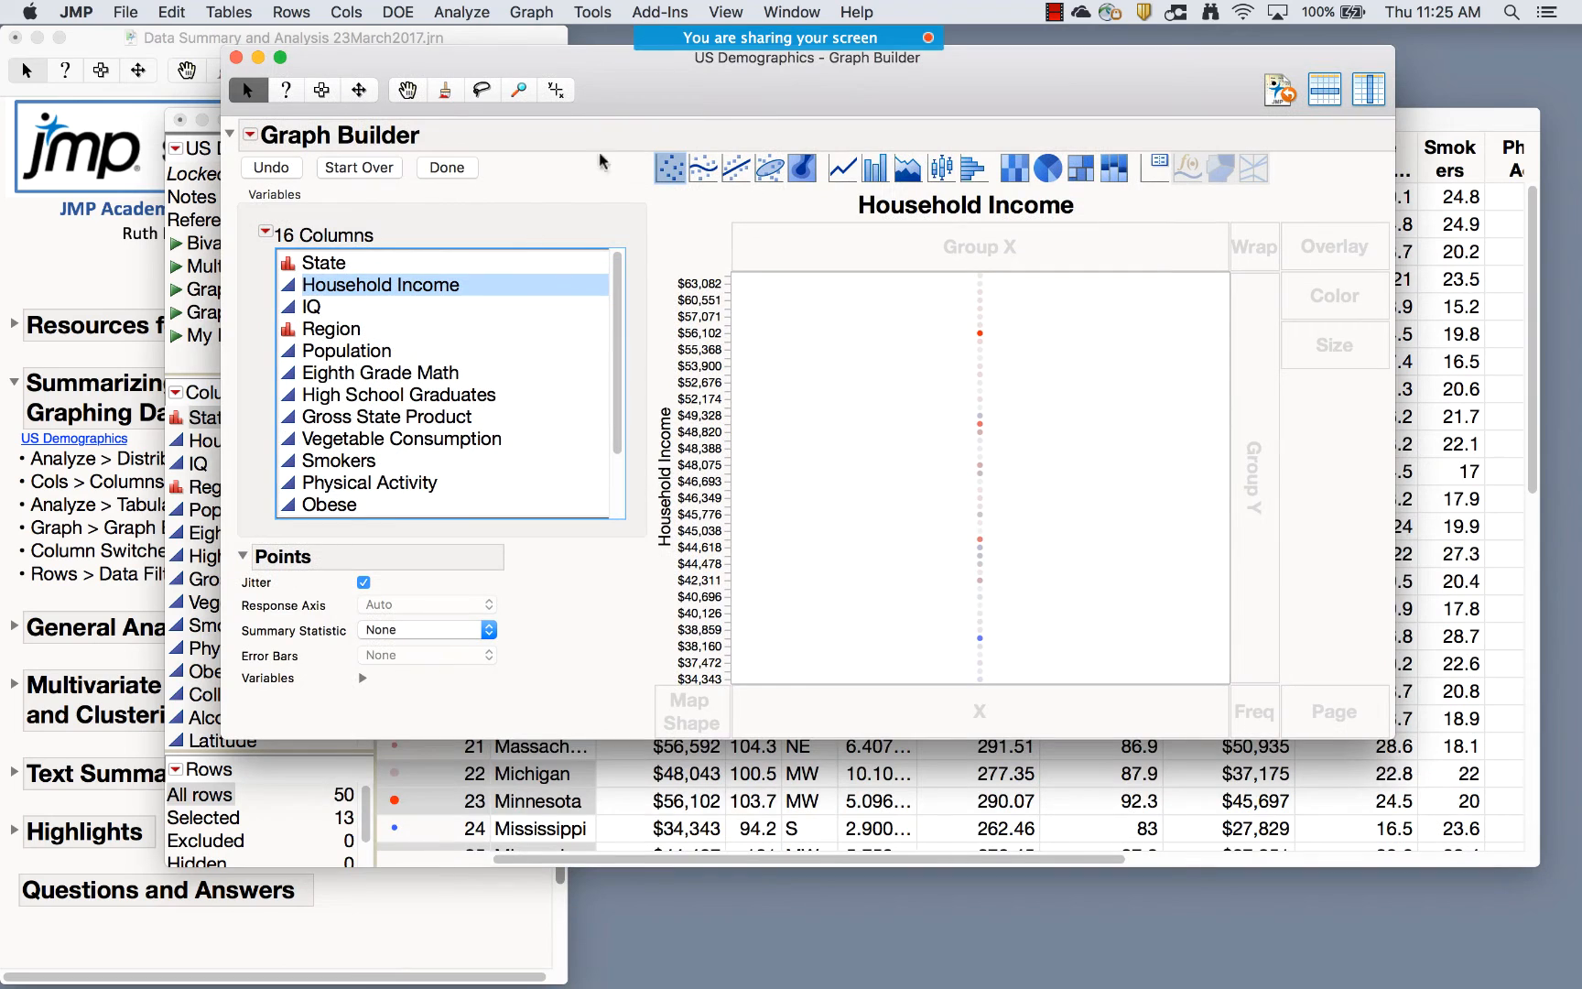
pyautogui.click(311, 334)
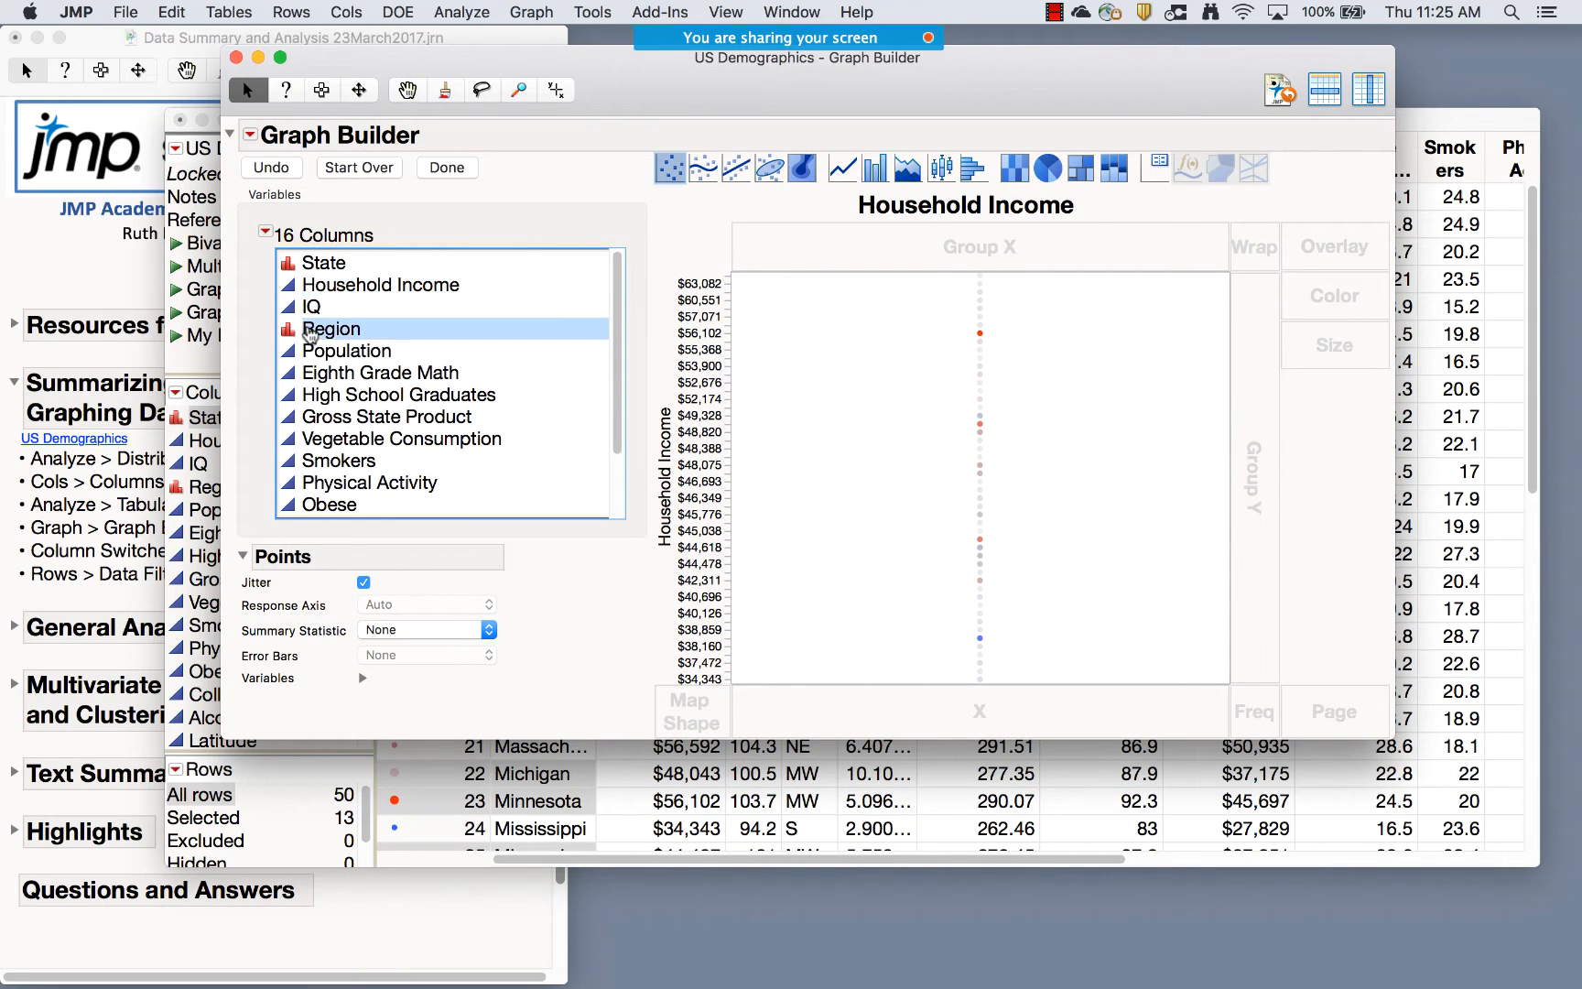
pyautogui.moveTo(311, 334); pyautogui.dragTo(989, 710)
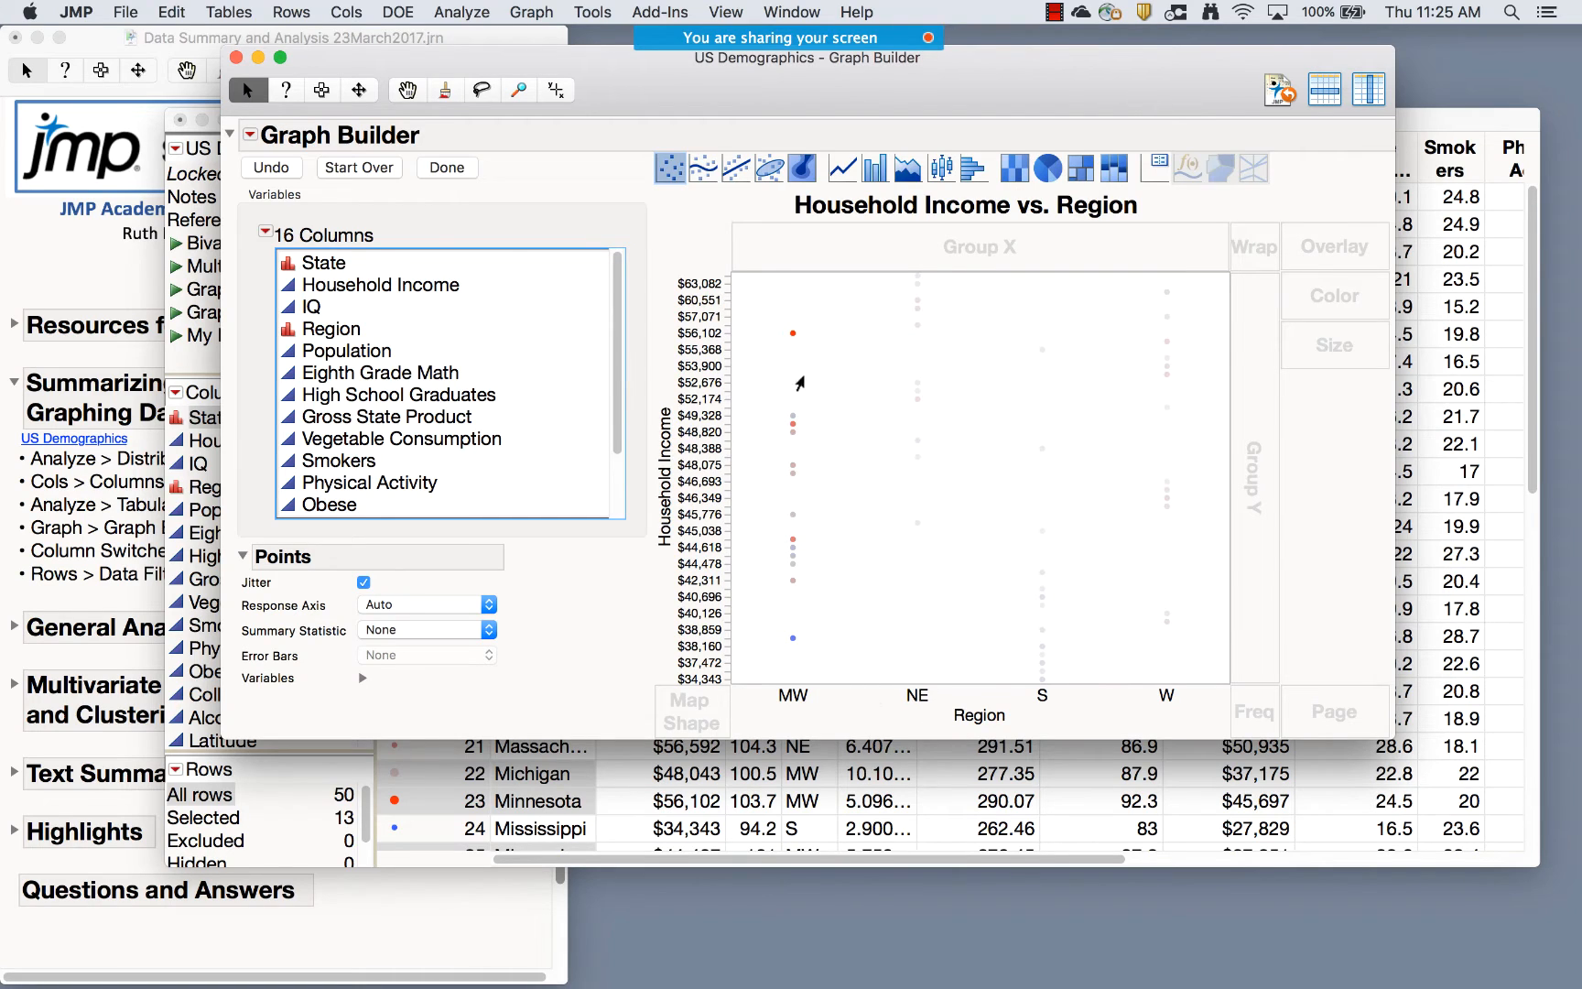
pyautogui.click(856, 431)
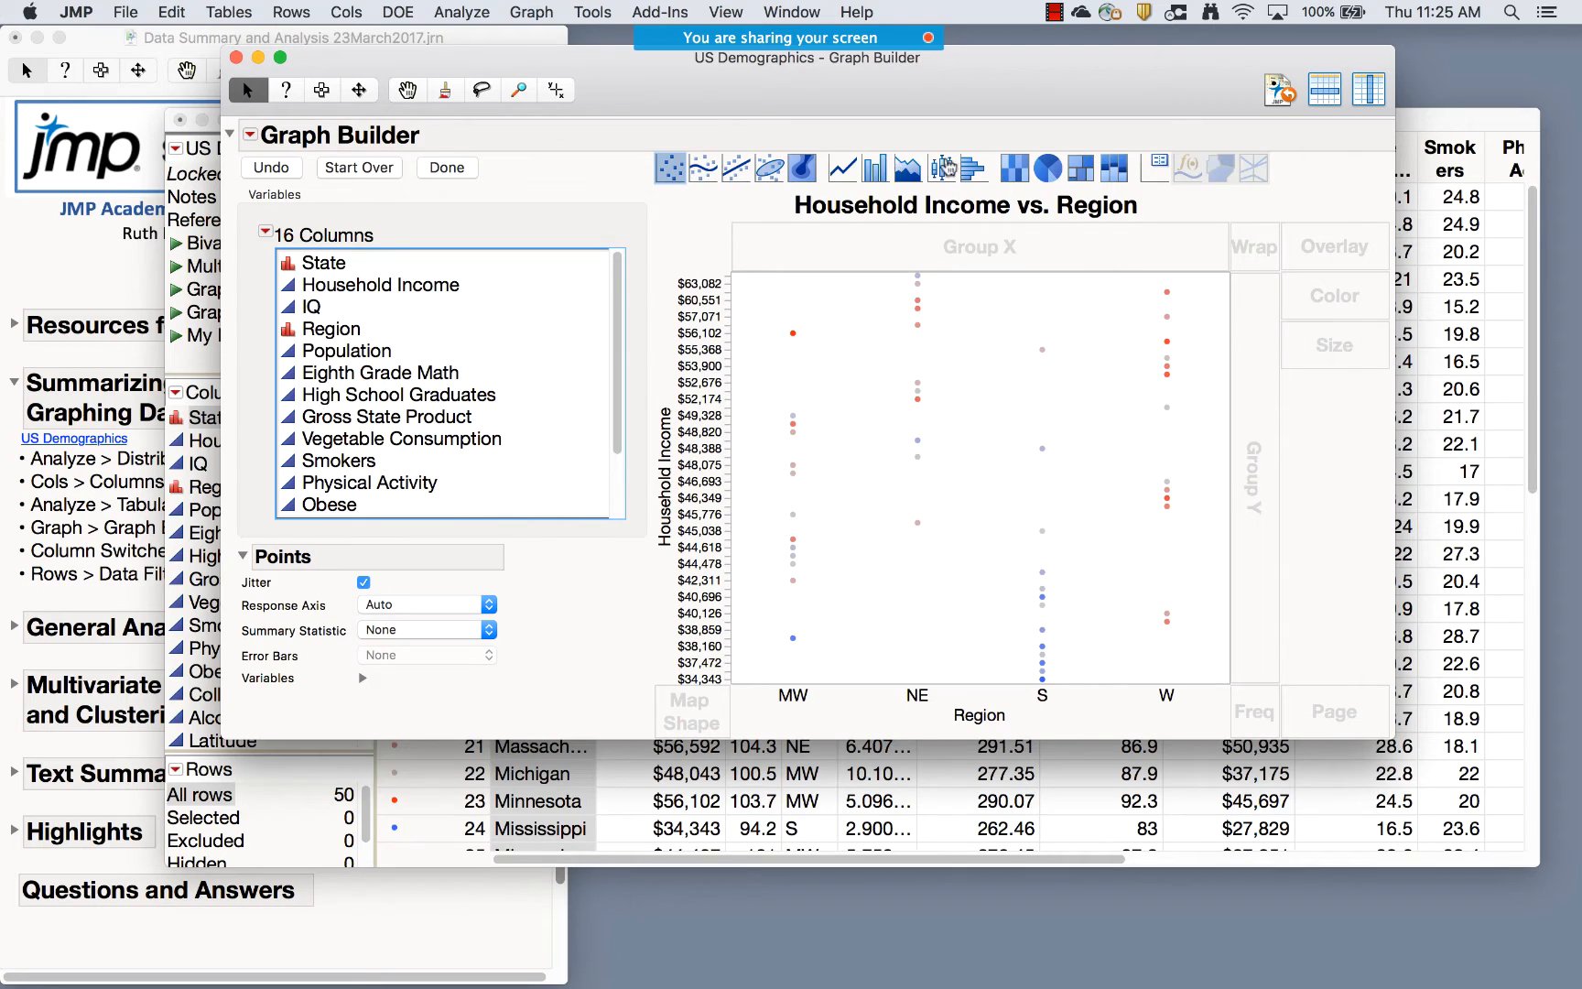
# Show Household Income by Region as bars, switch to a line, and try overlaying bars on that line
pyautogui.click(876, 170)
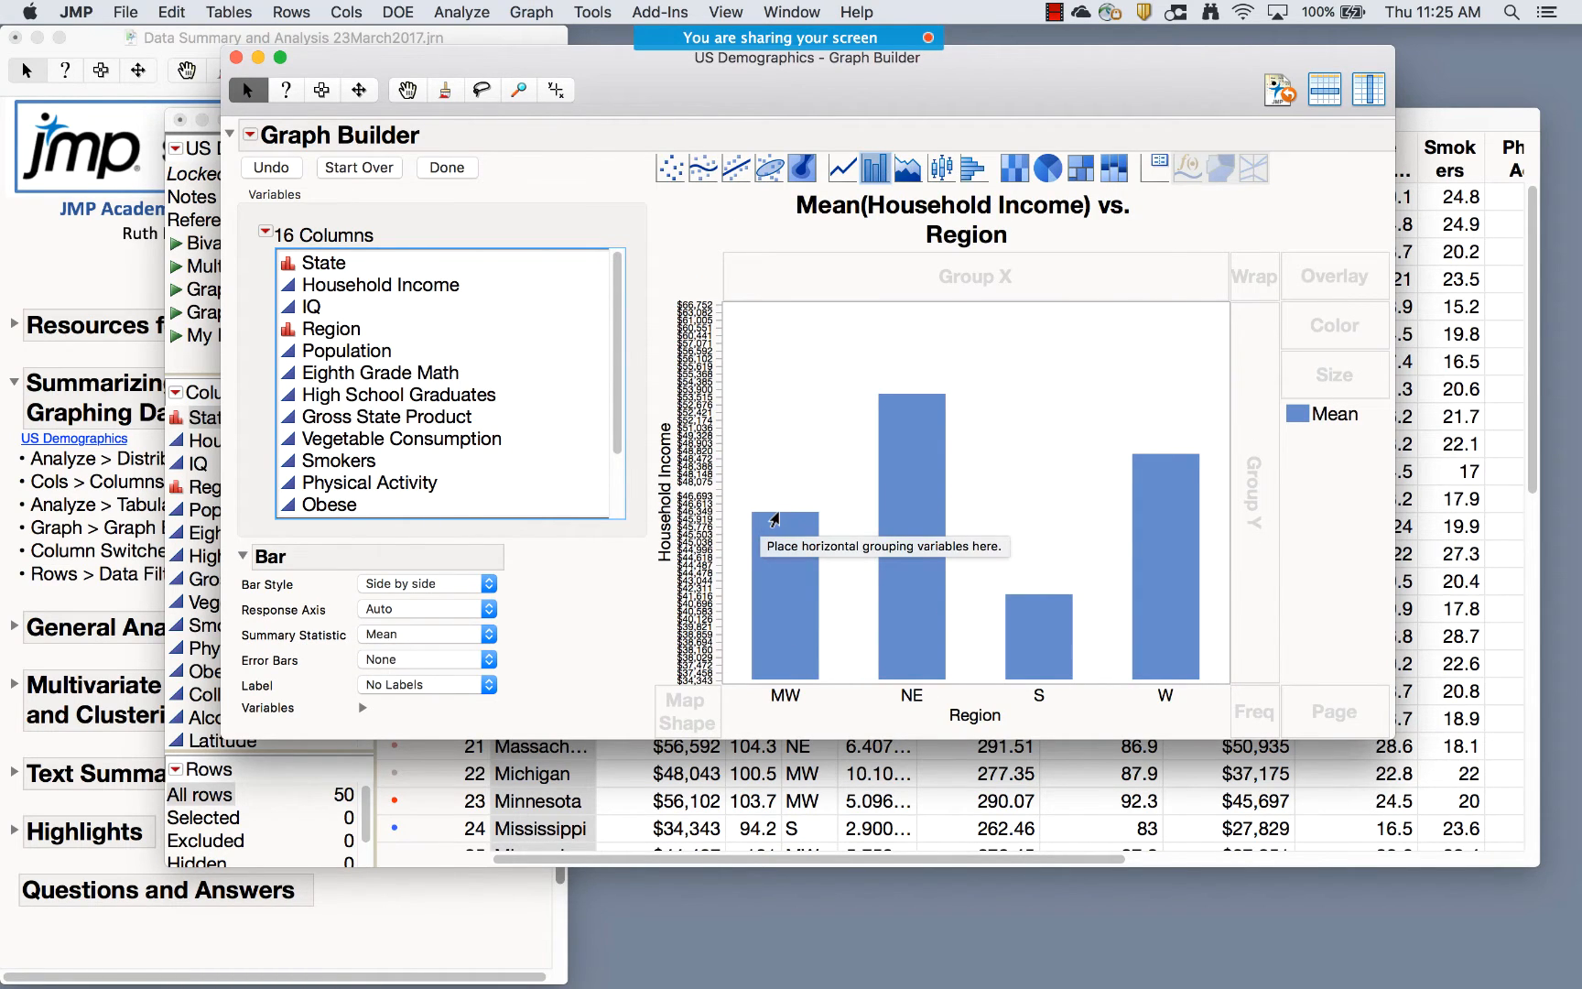
pyautogui.moveTo(774, 520)
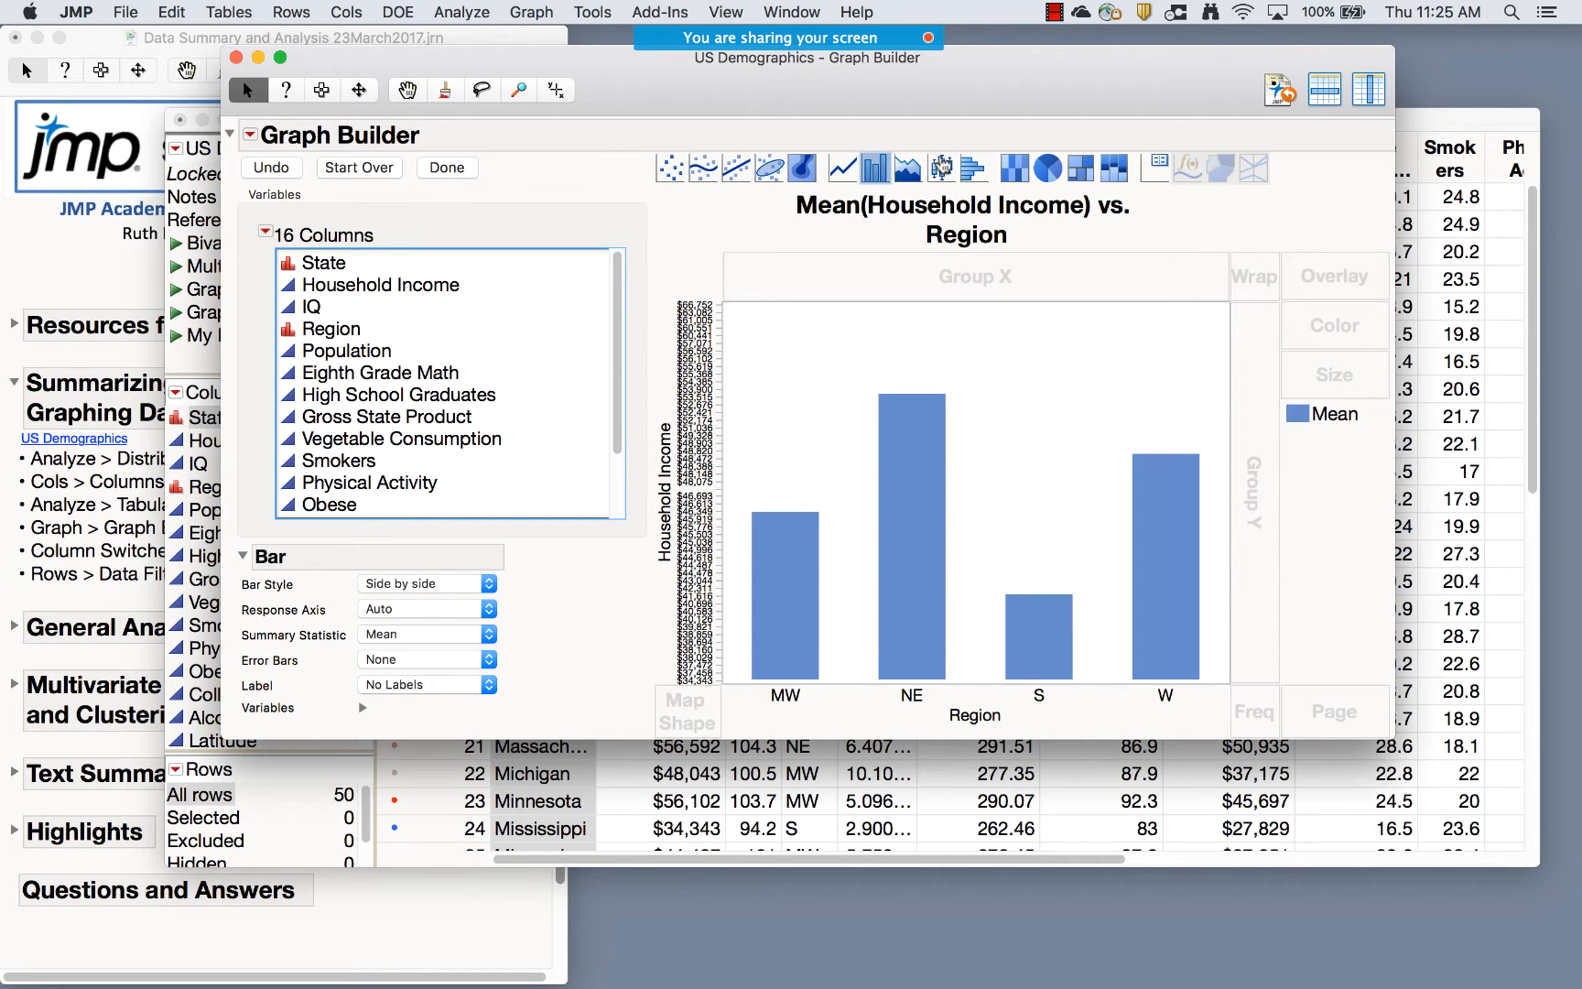
pyautogui.click(843, 170)
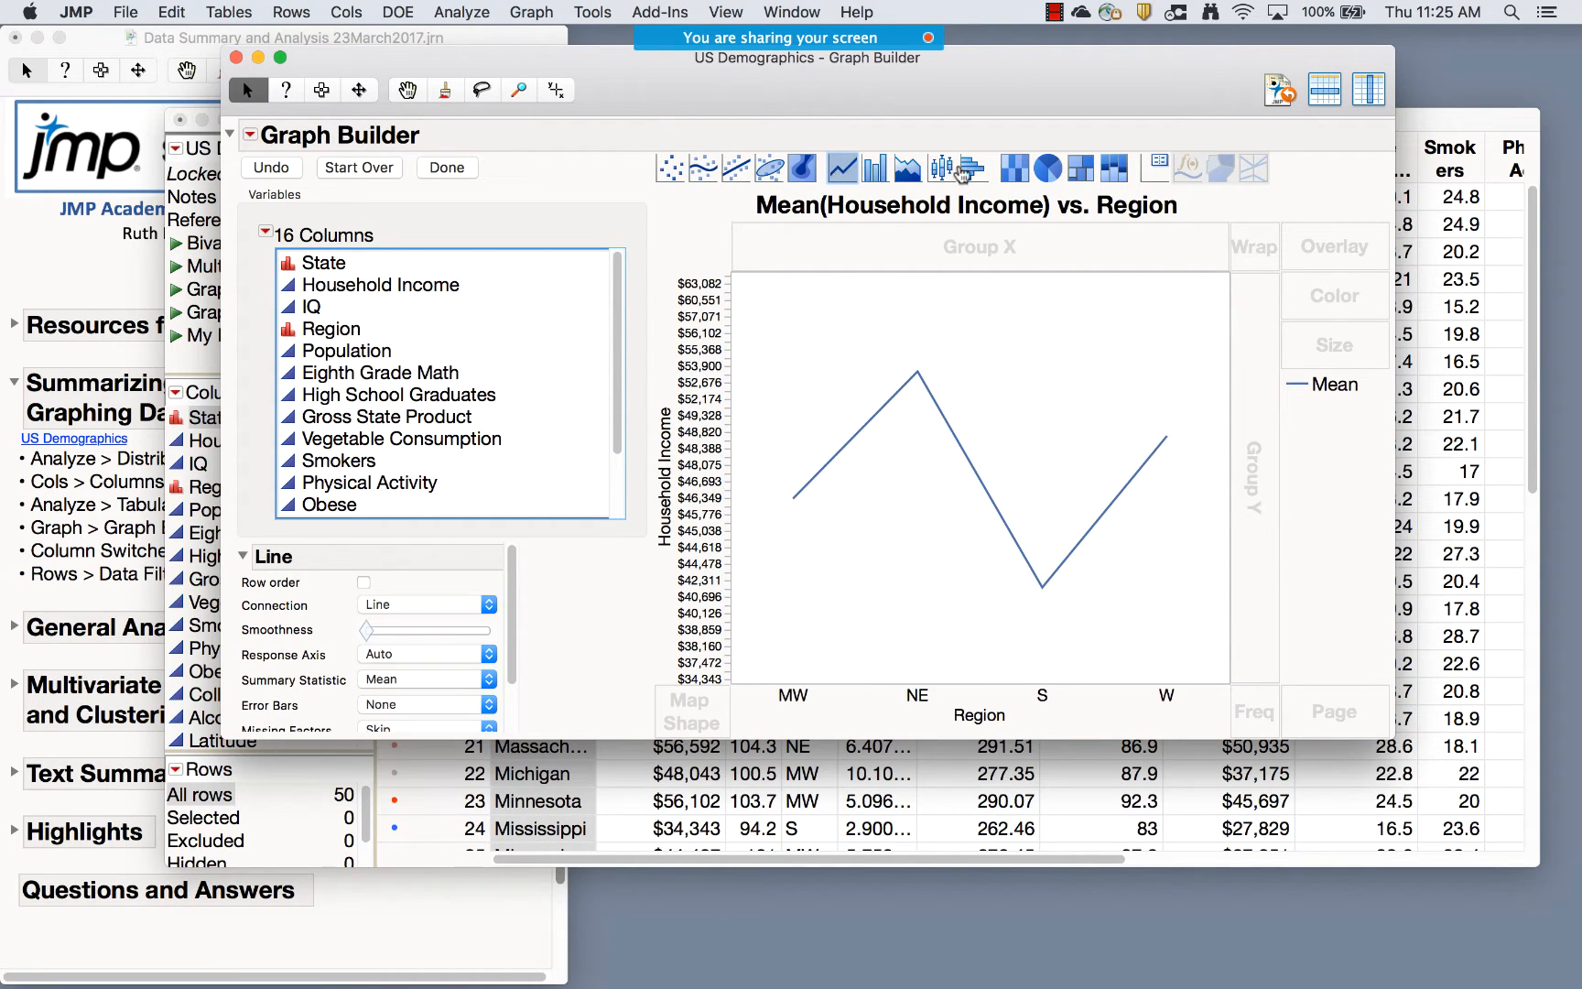
pyautogui.moveTo(877, 177); pyautogui.dragTo(895, 352)
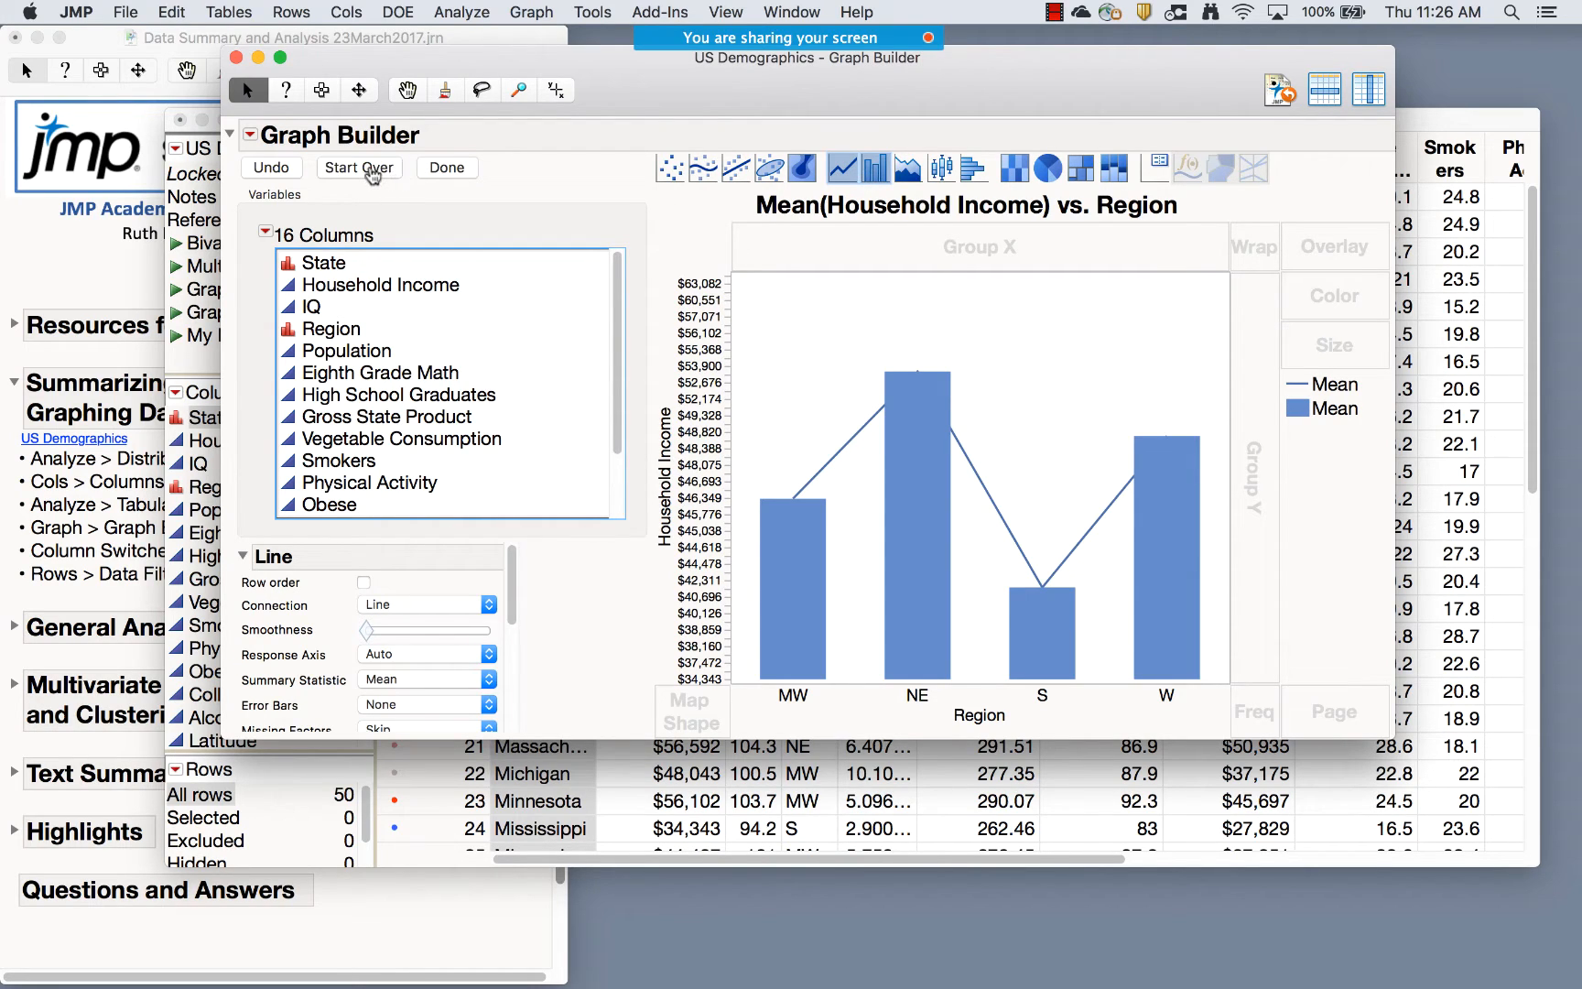
pyautogui.click(855, 173)
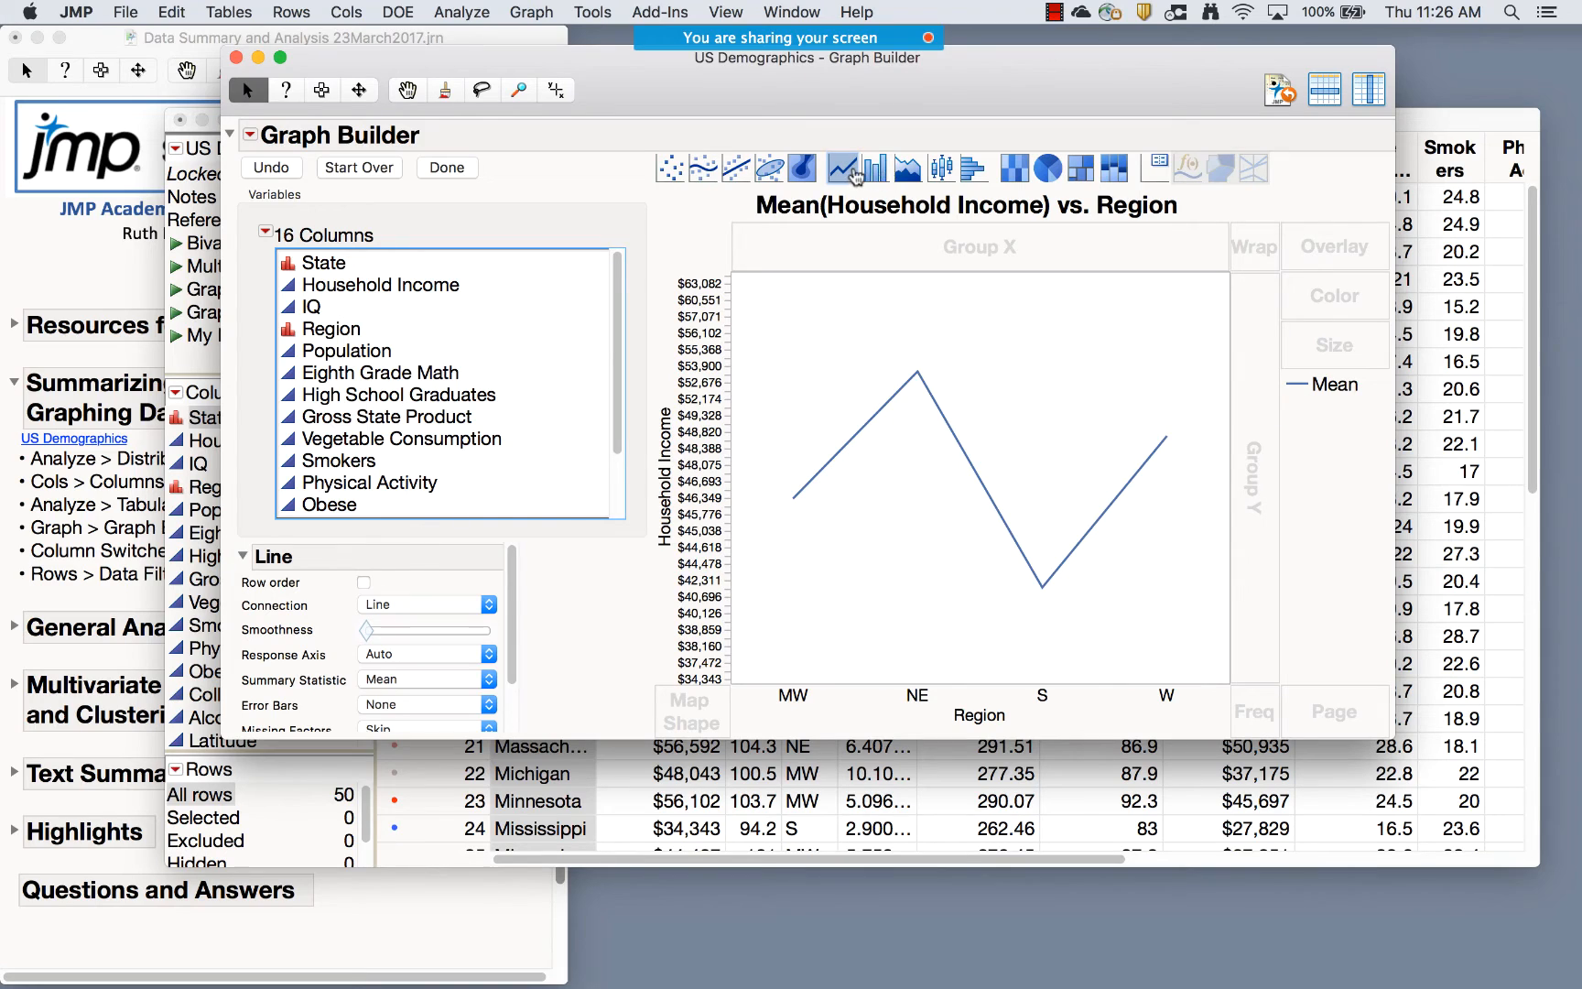
# Overlay box plots and data points on the line graph and finish editing the graph
pyautogui.moveTo(941, 168); pyautogui.dragTo(944, 347)
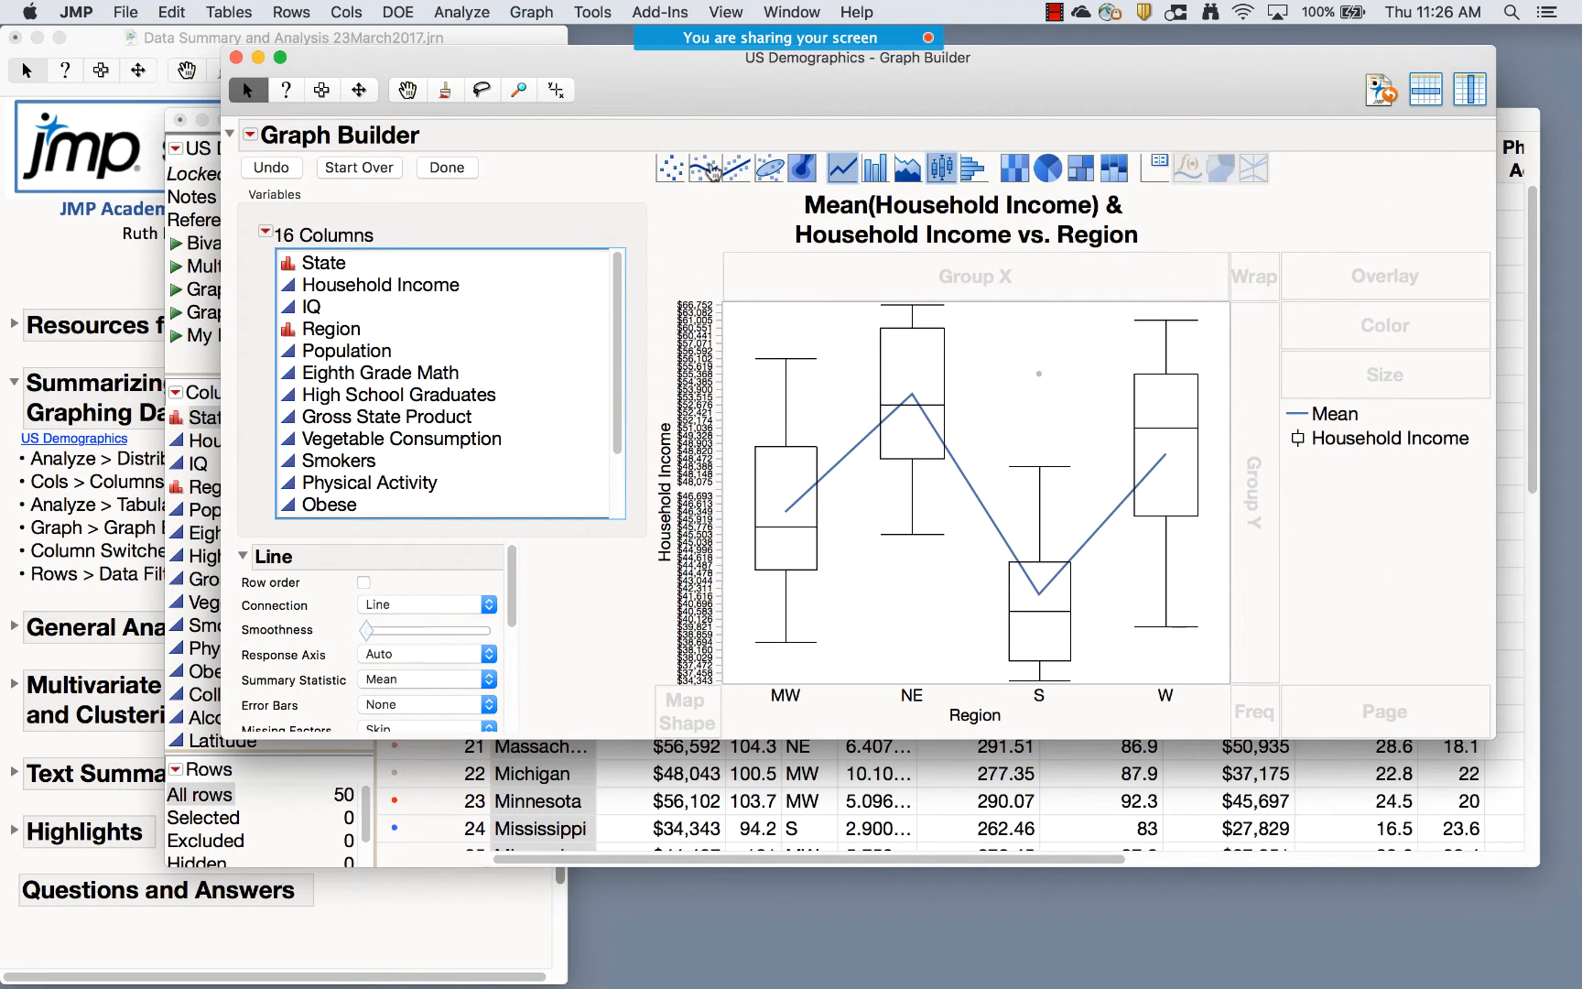
pyautogui.moveTo(672, 168); pyautogui.dragTo(851, 481)
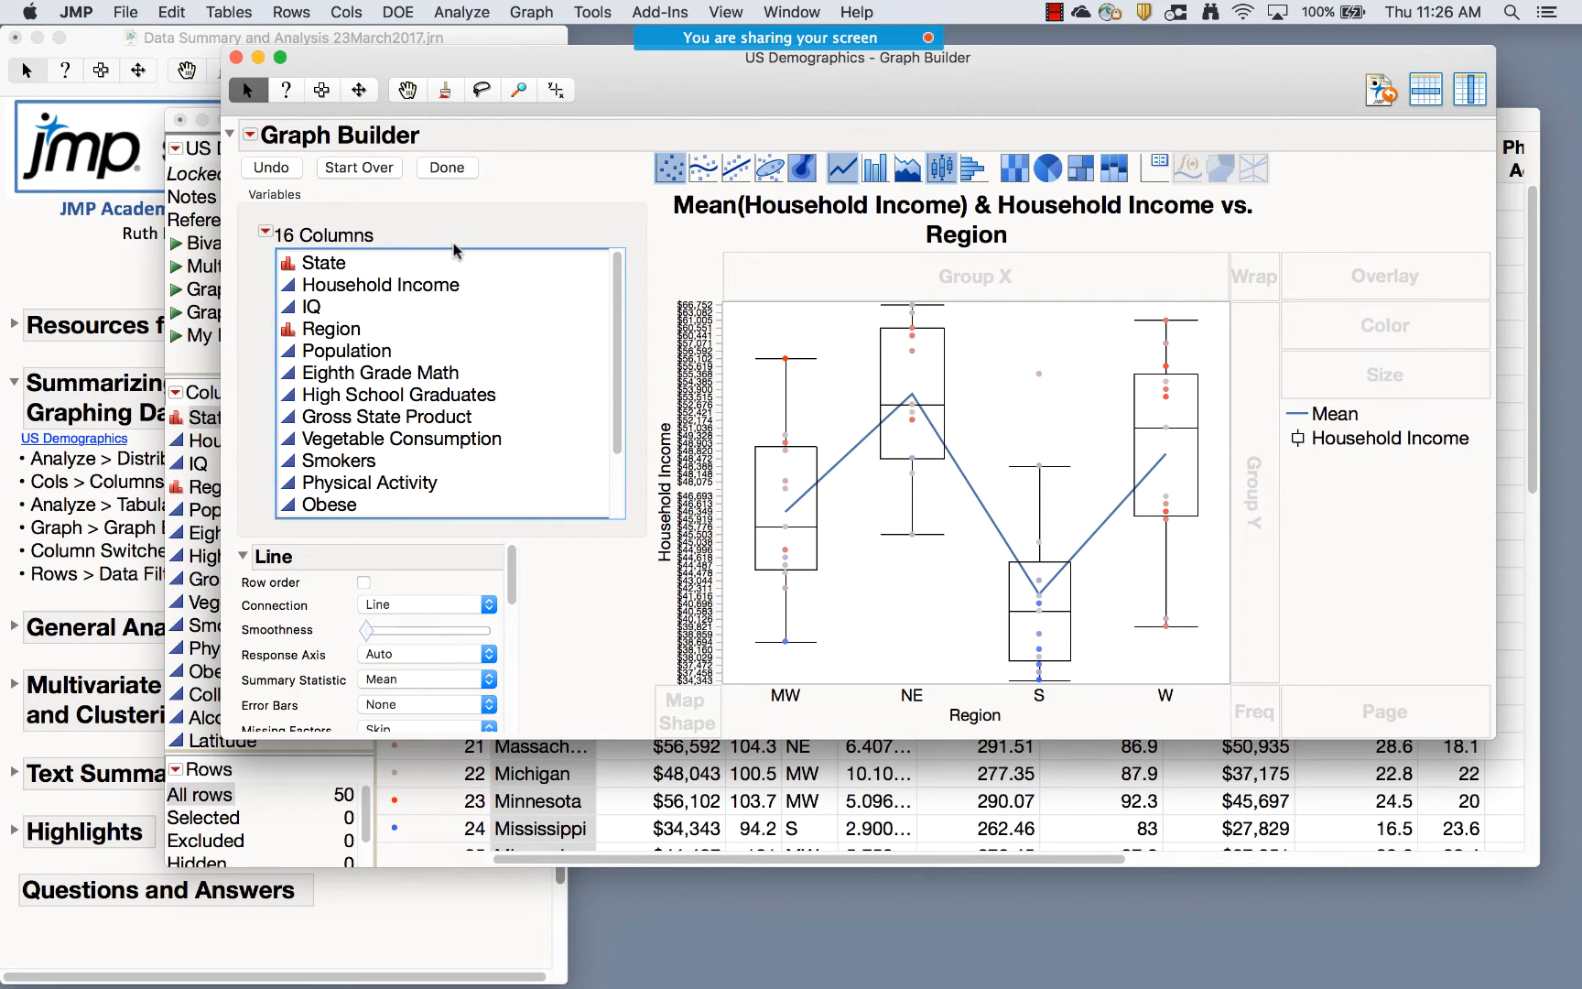
pyautogui.click(452, 170)
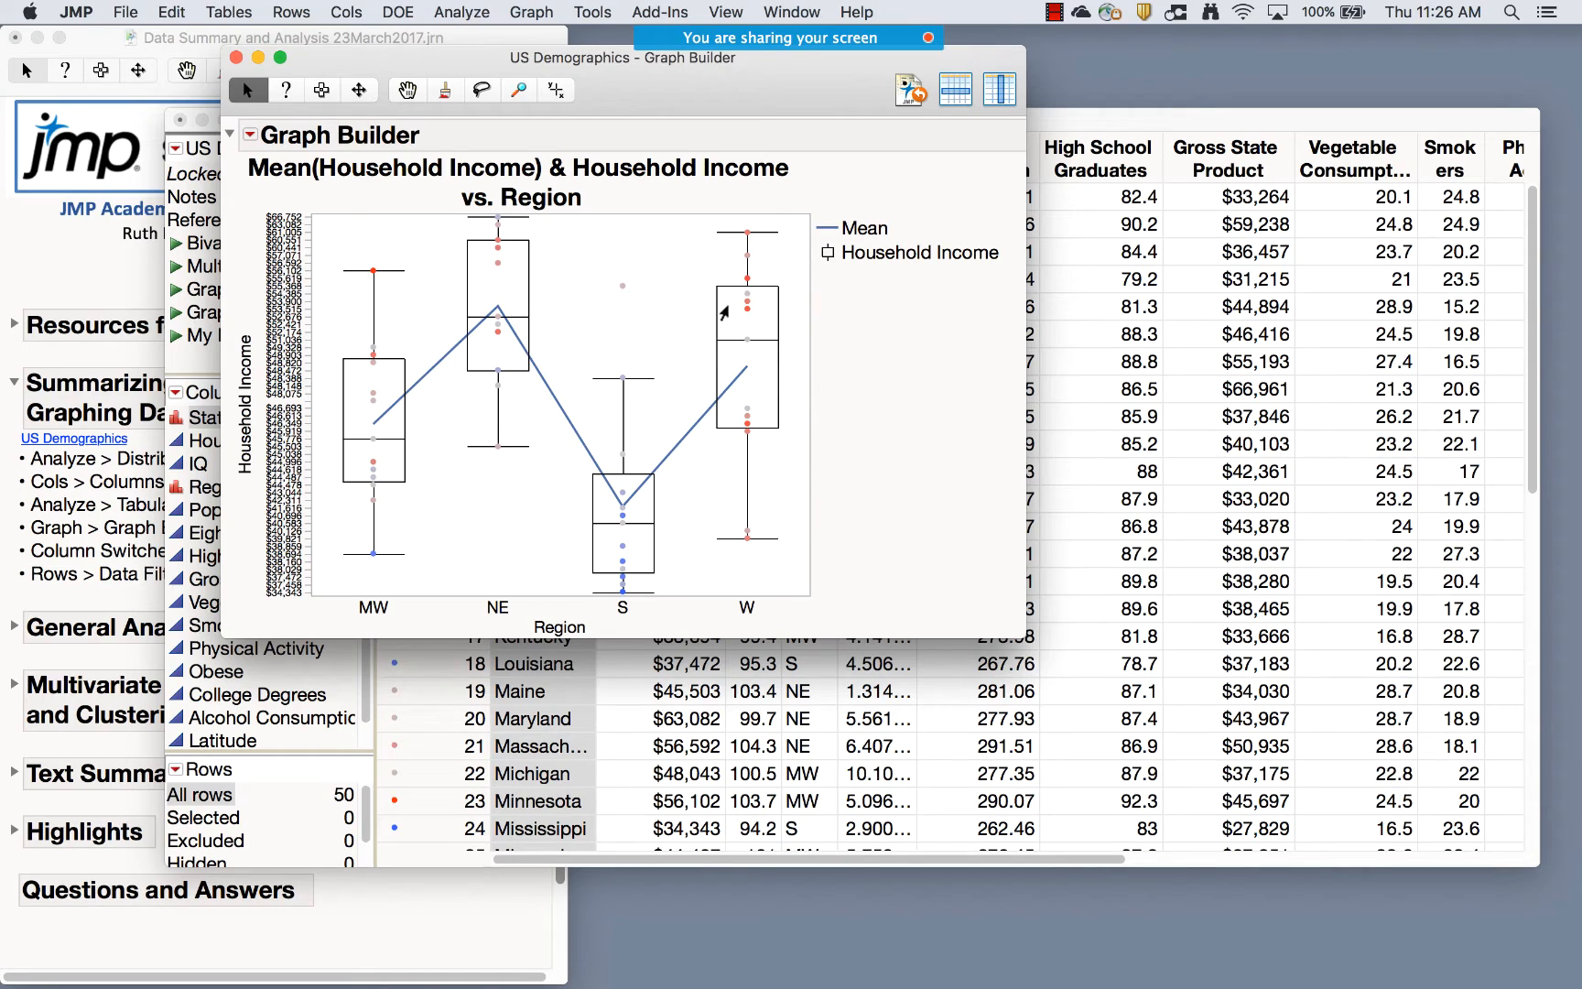
# Select the entire finished graph, including its title and legend, with the Selection tool and check the file commands
pyautogui.click(321, 89)
pyautogui.click(419, 241)
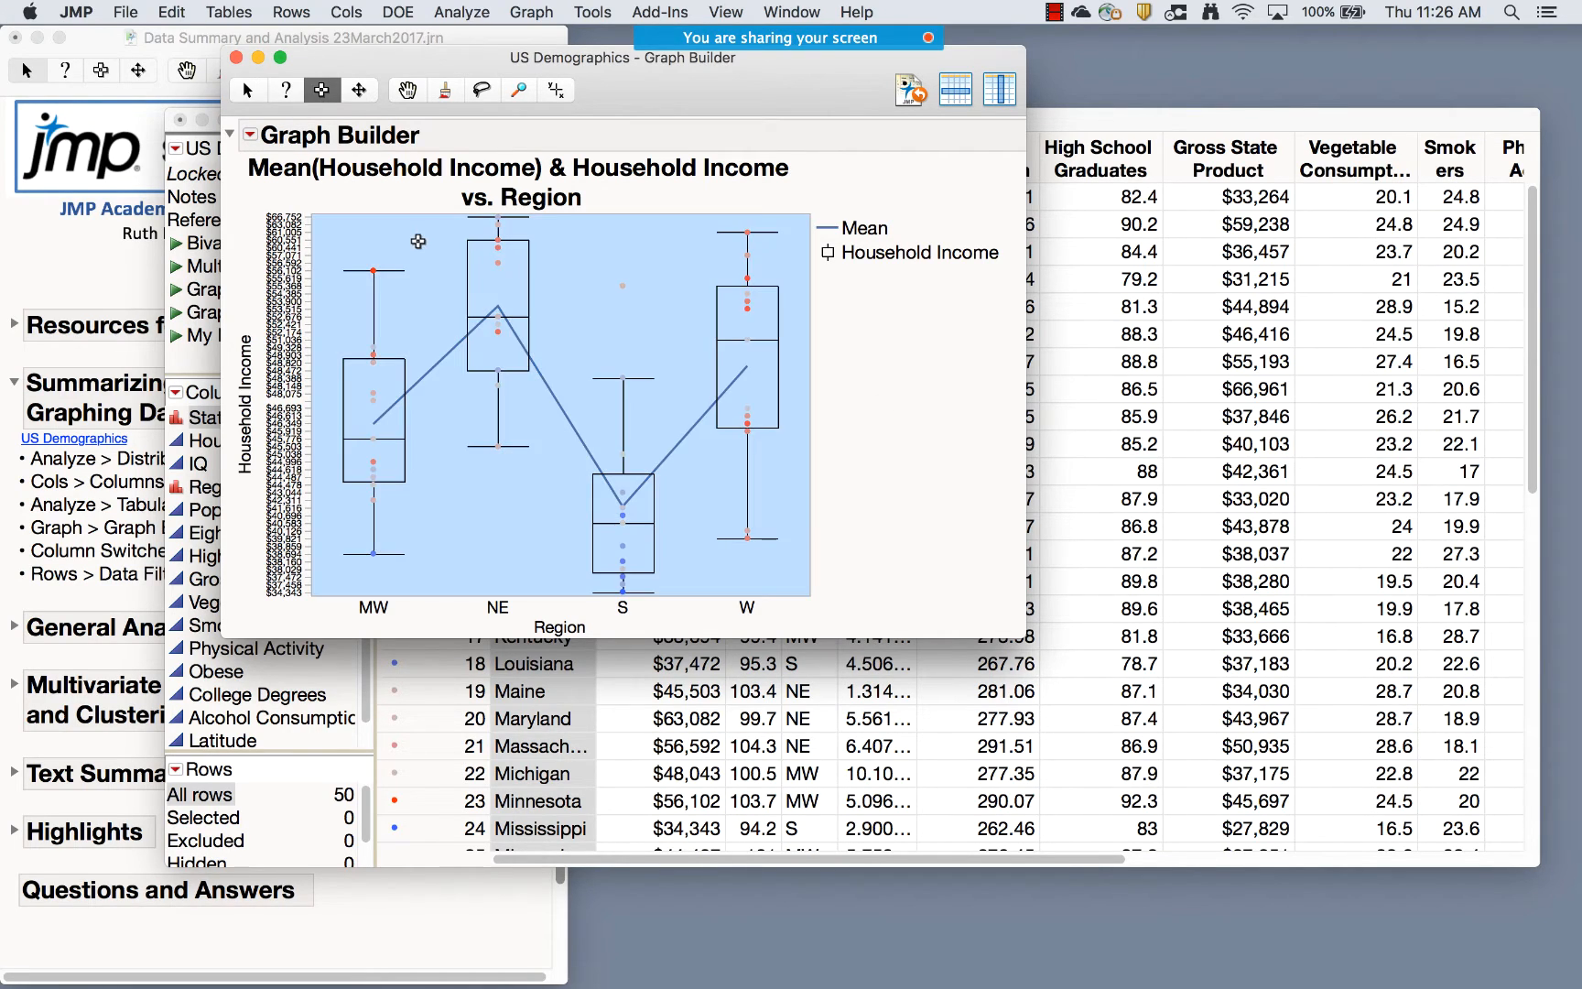
pyautogui.click(412, 208)
pyautogui.moveTo(408, 185); pyautogui.dragTo(367, 197)
pyautogui.click(848, 583)
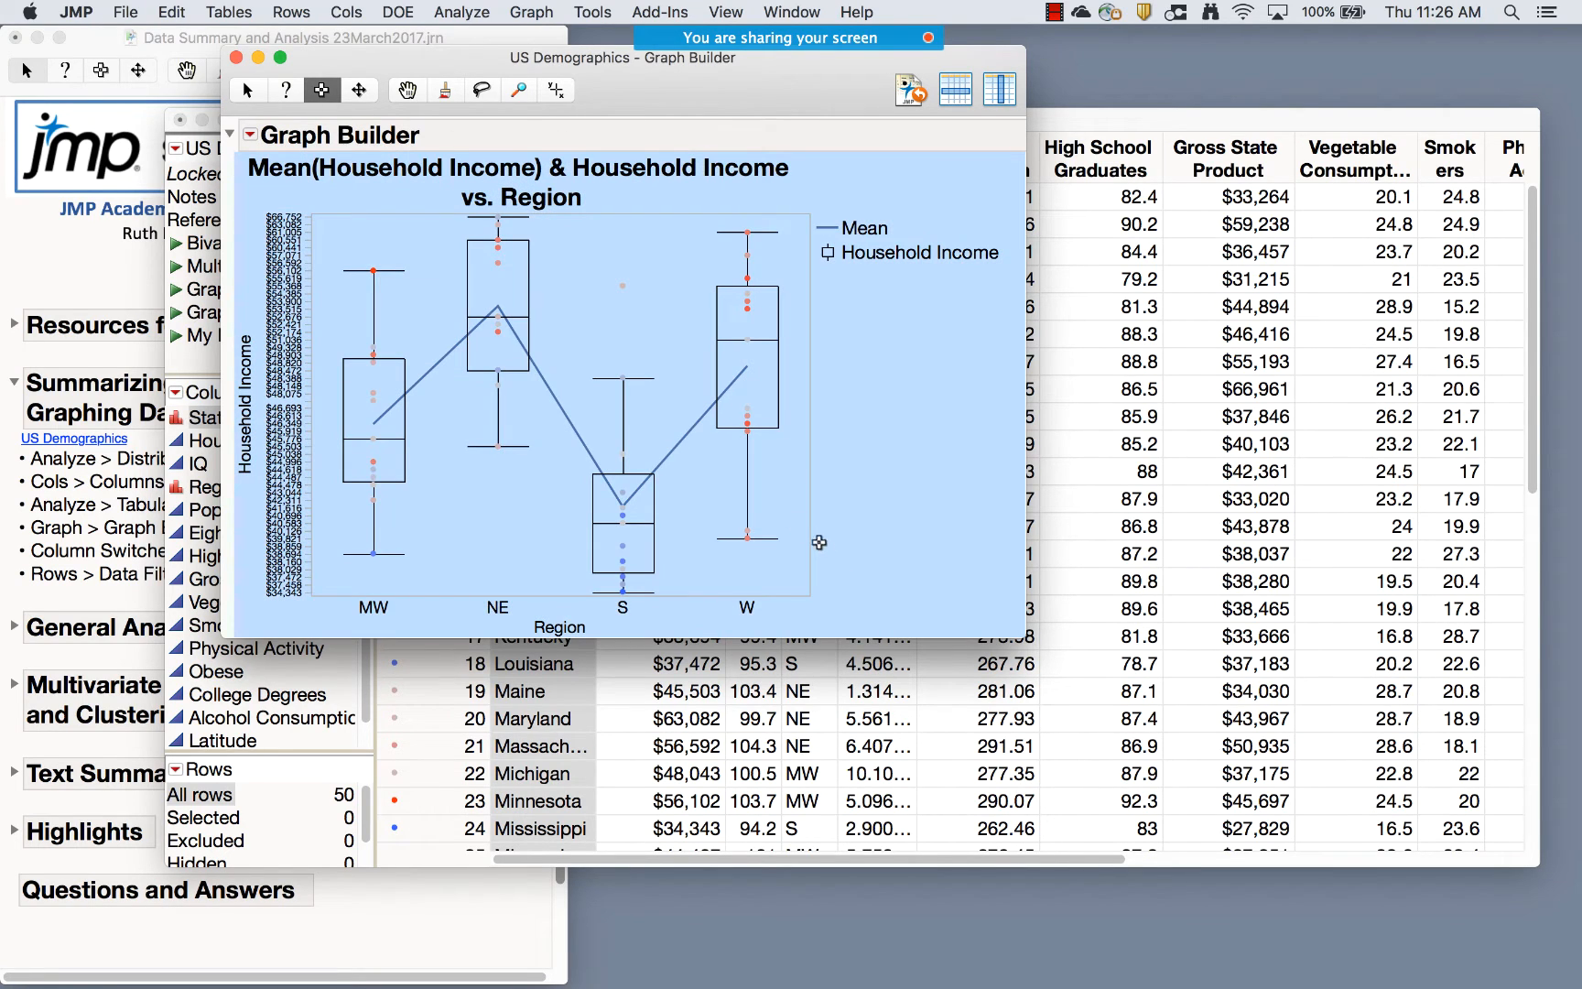
pyautogui.click(124, 13)
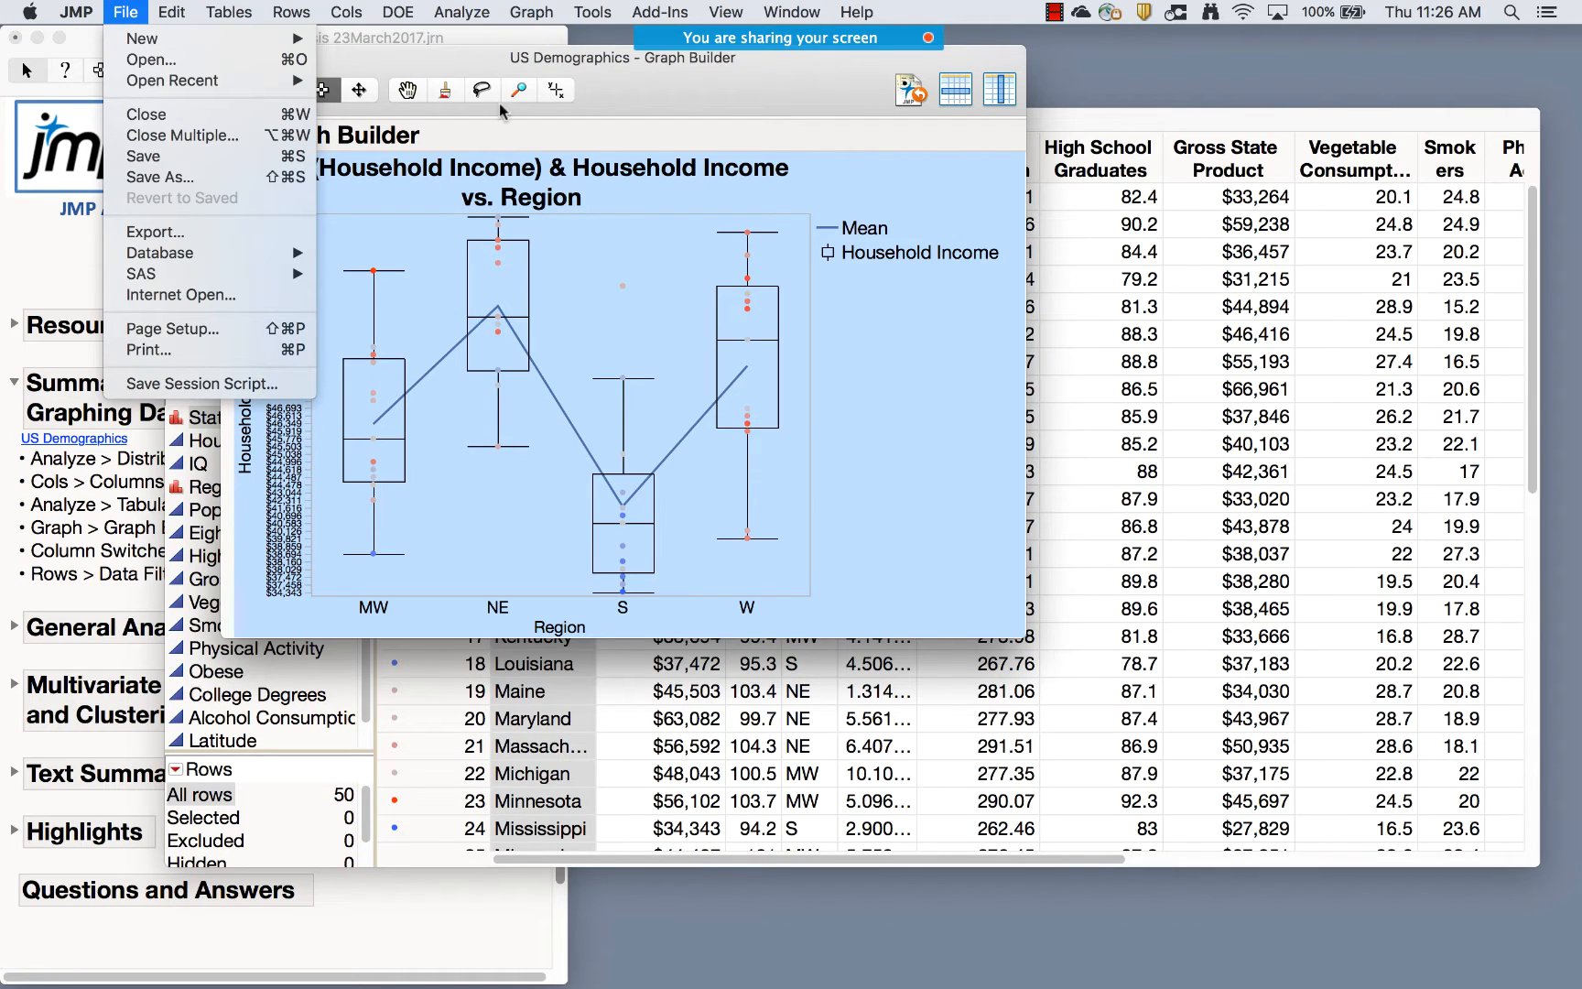
pyautogui.click(674, 85)
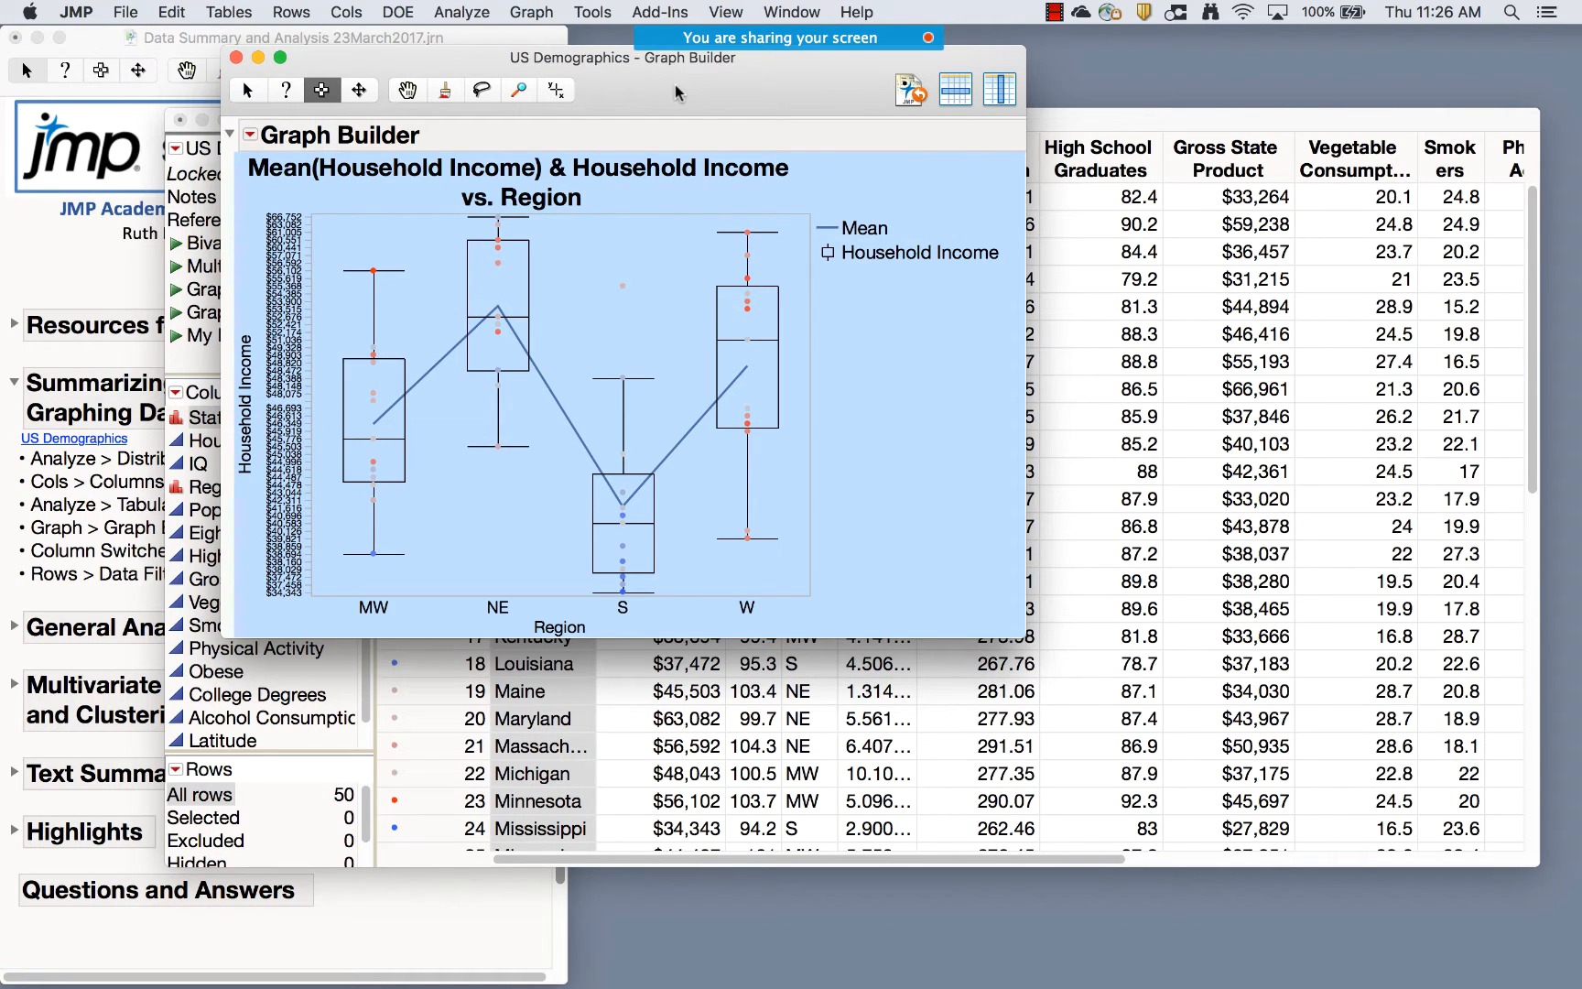
# Close the Region graph and build a new Graph Builder plot with Household Income on Y and IQ on X
pyautogui.click(236, 60)
pyautogui.click(531, 12)
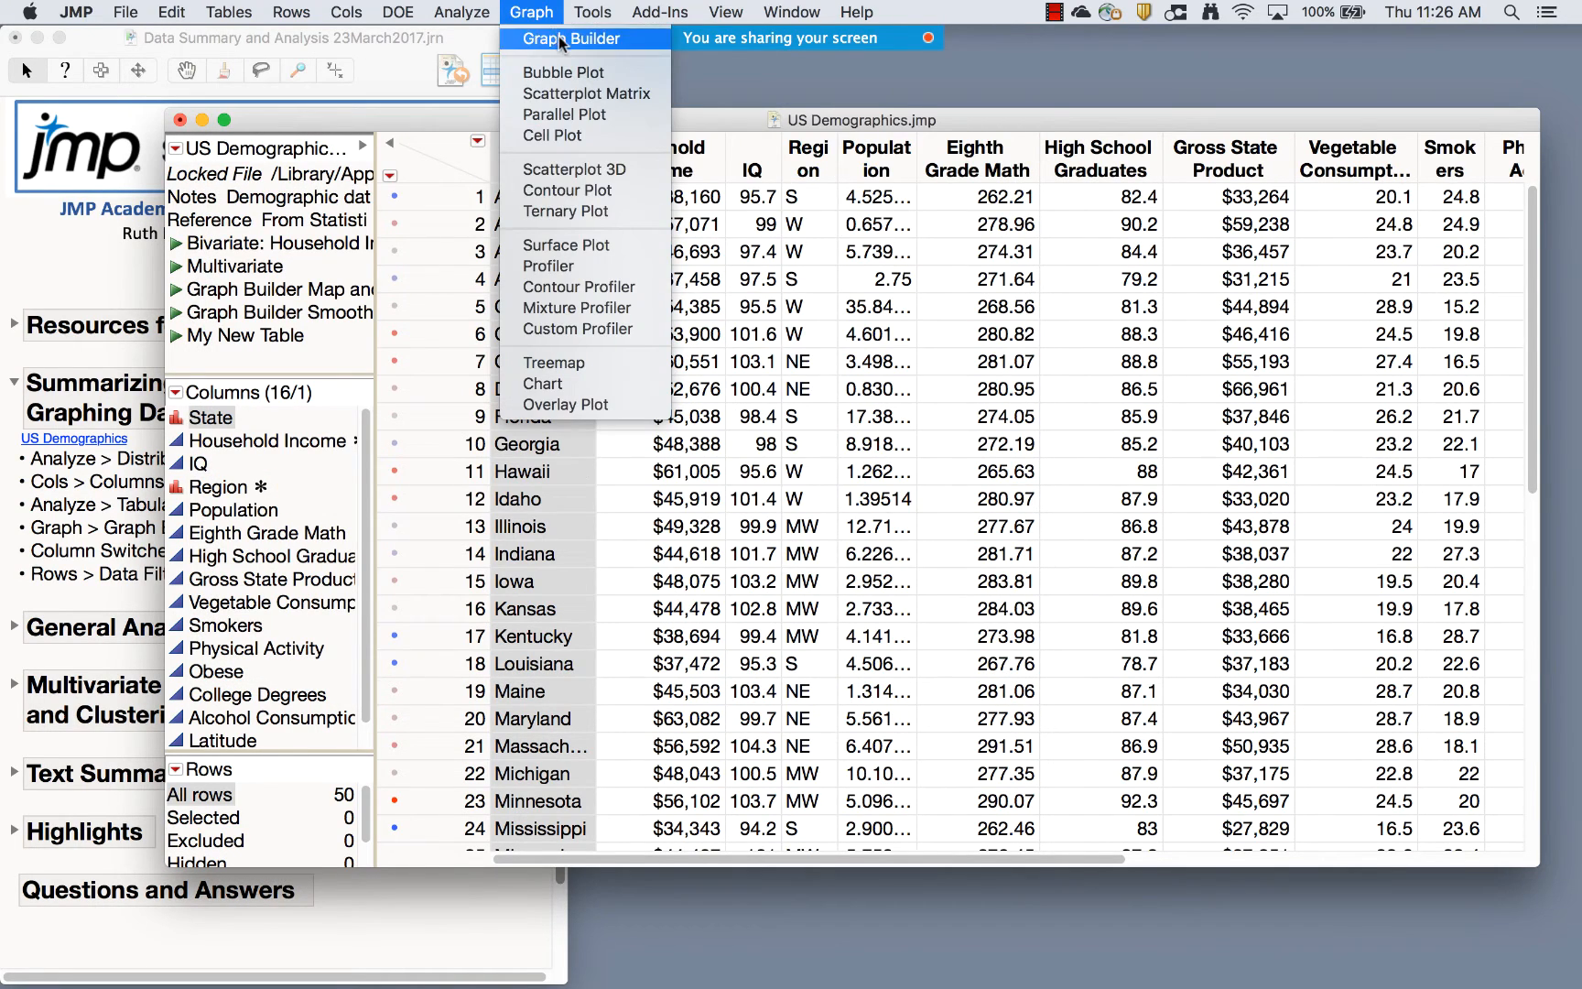
pyautogui.click(562, 39)
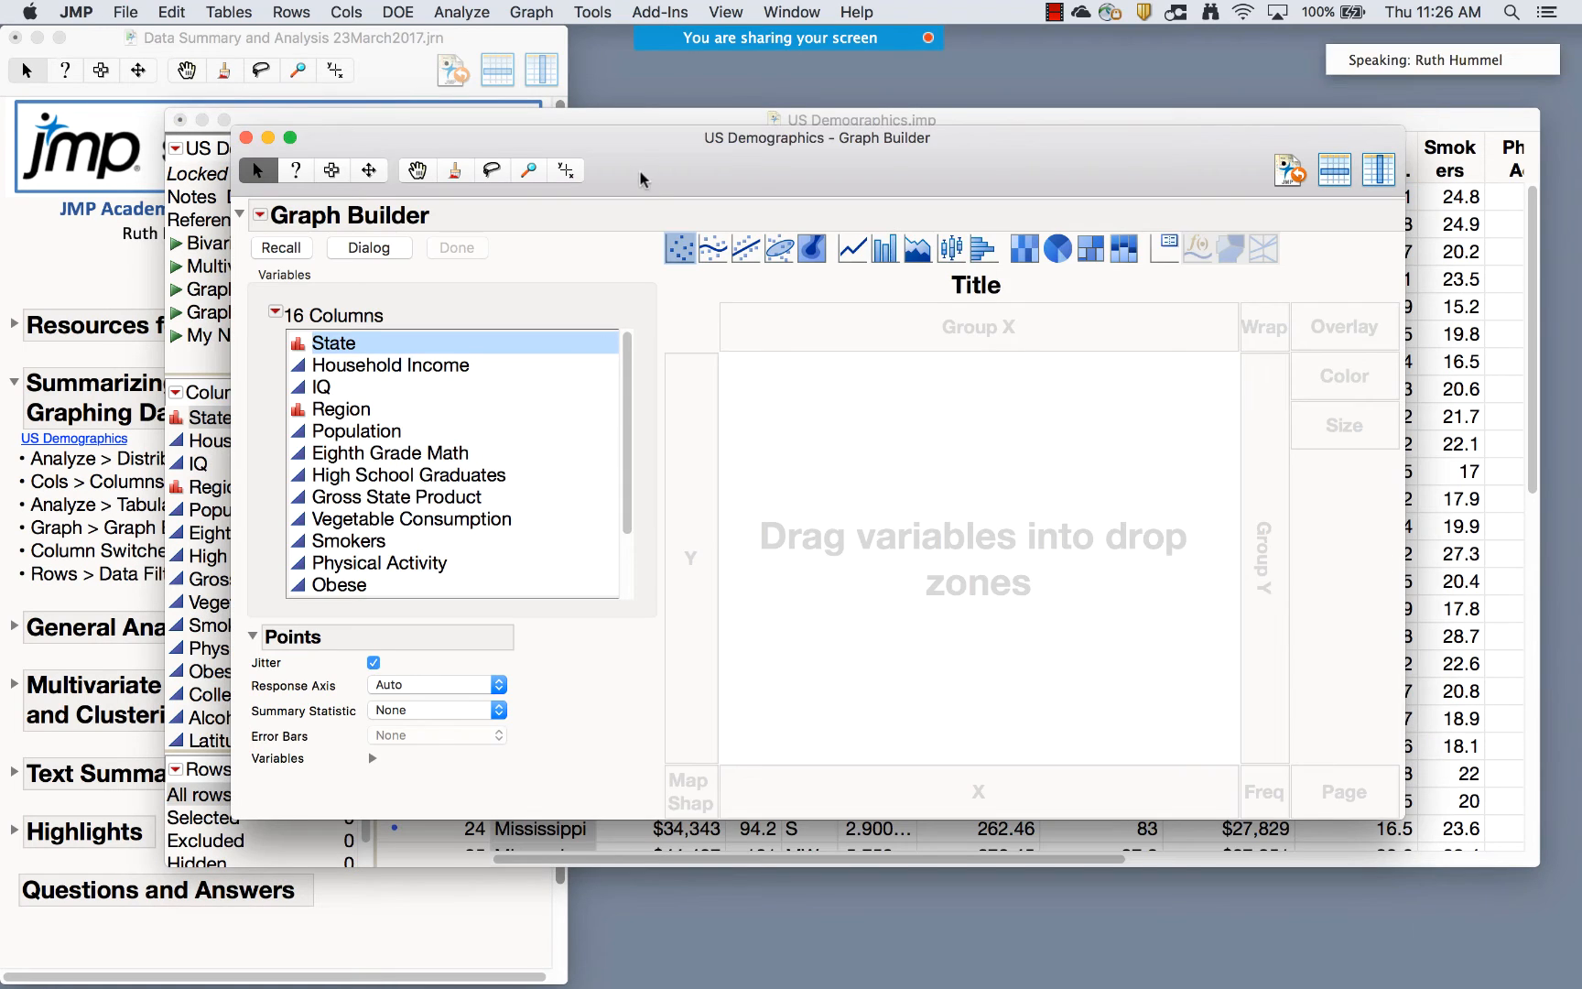
pyautogui.moveTo(641, 175); pyautogui.dragTo(626, 92)
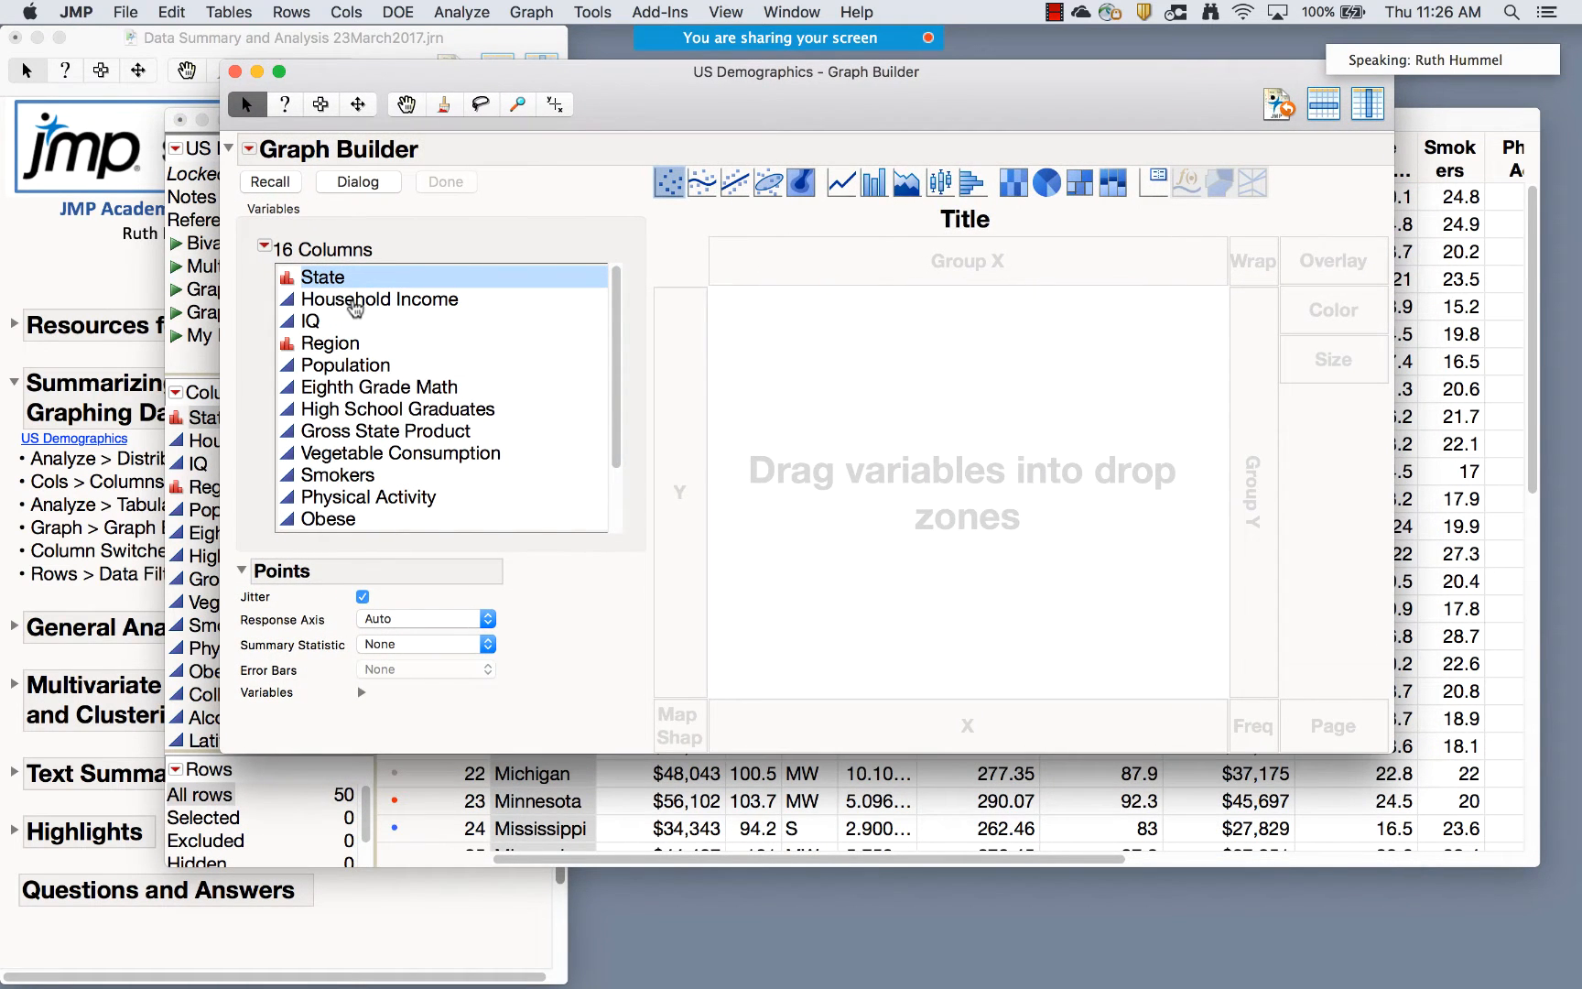
pyautogui.click(357, 307)
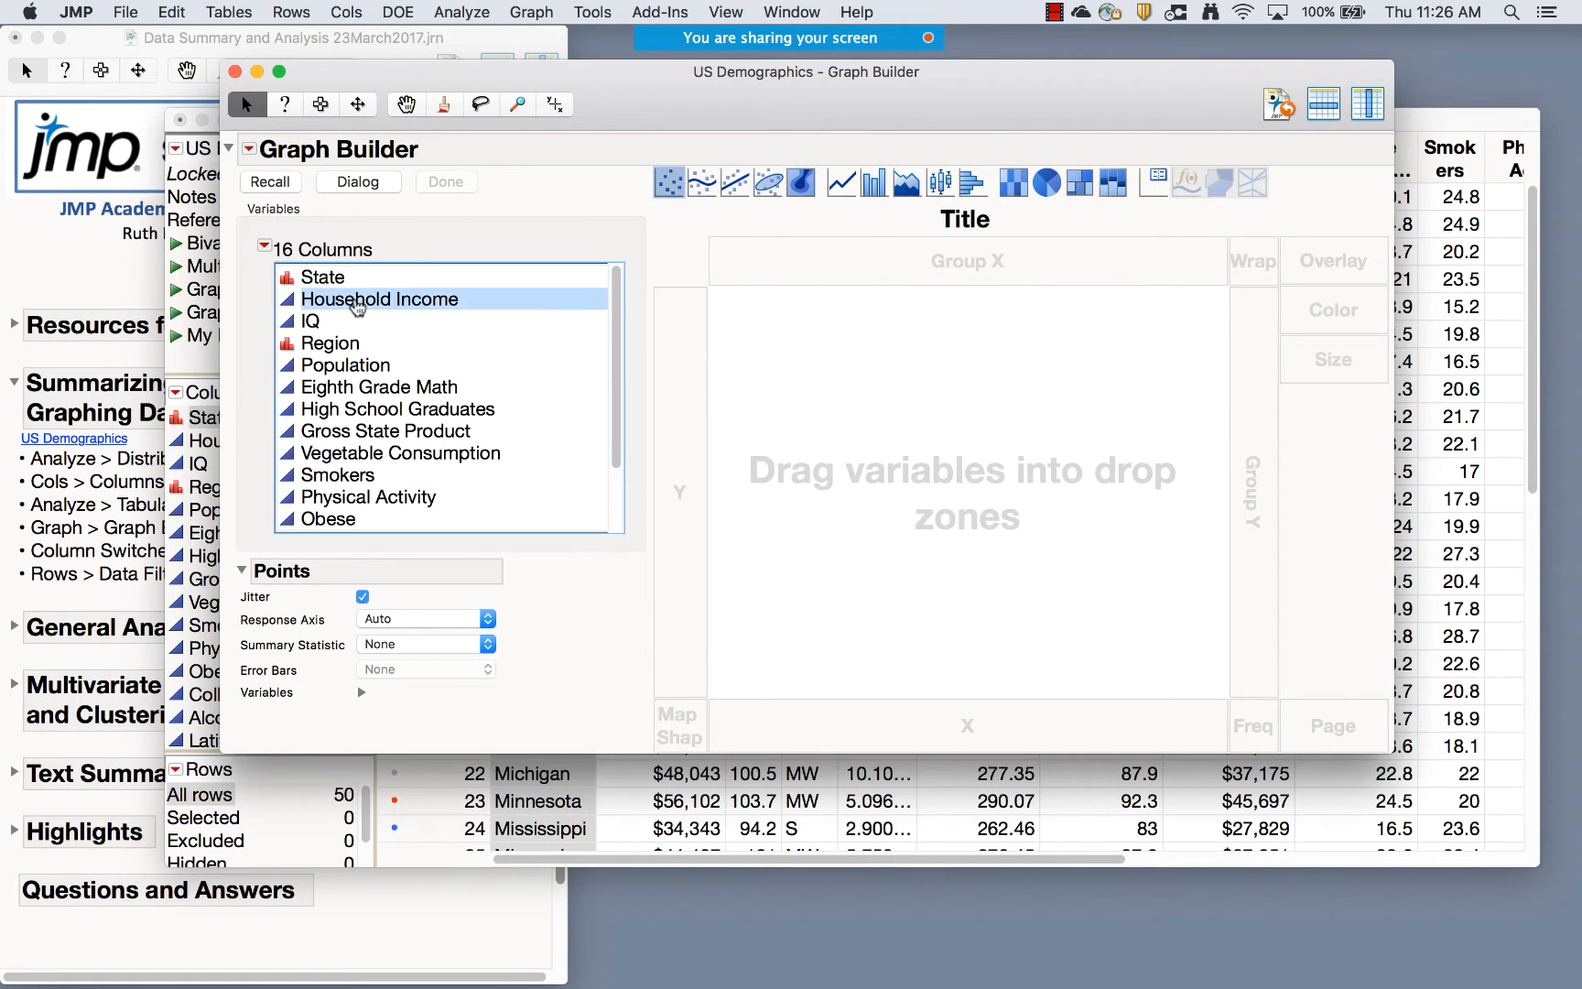
pyautogui.moveTo(357, 306); pyautogui.dragTo(616, 433)
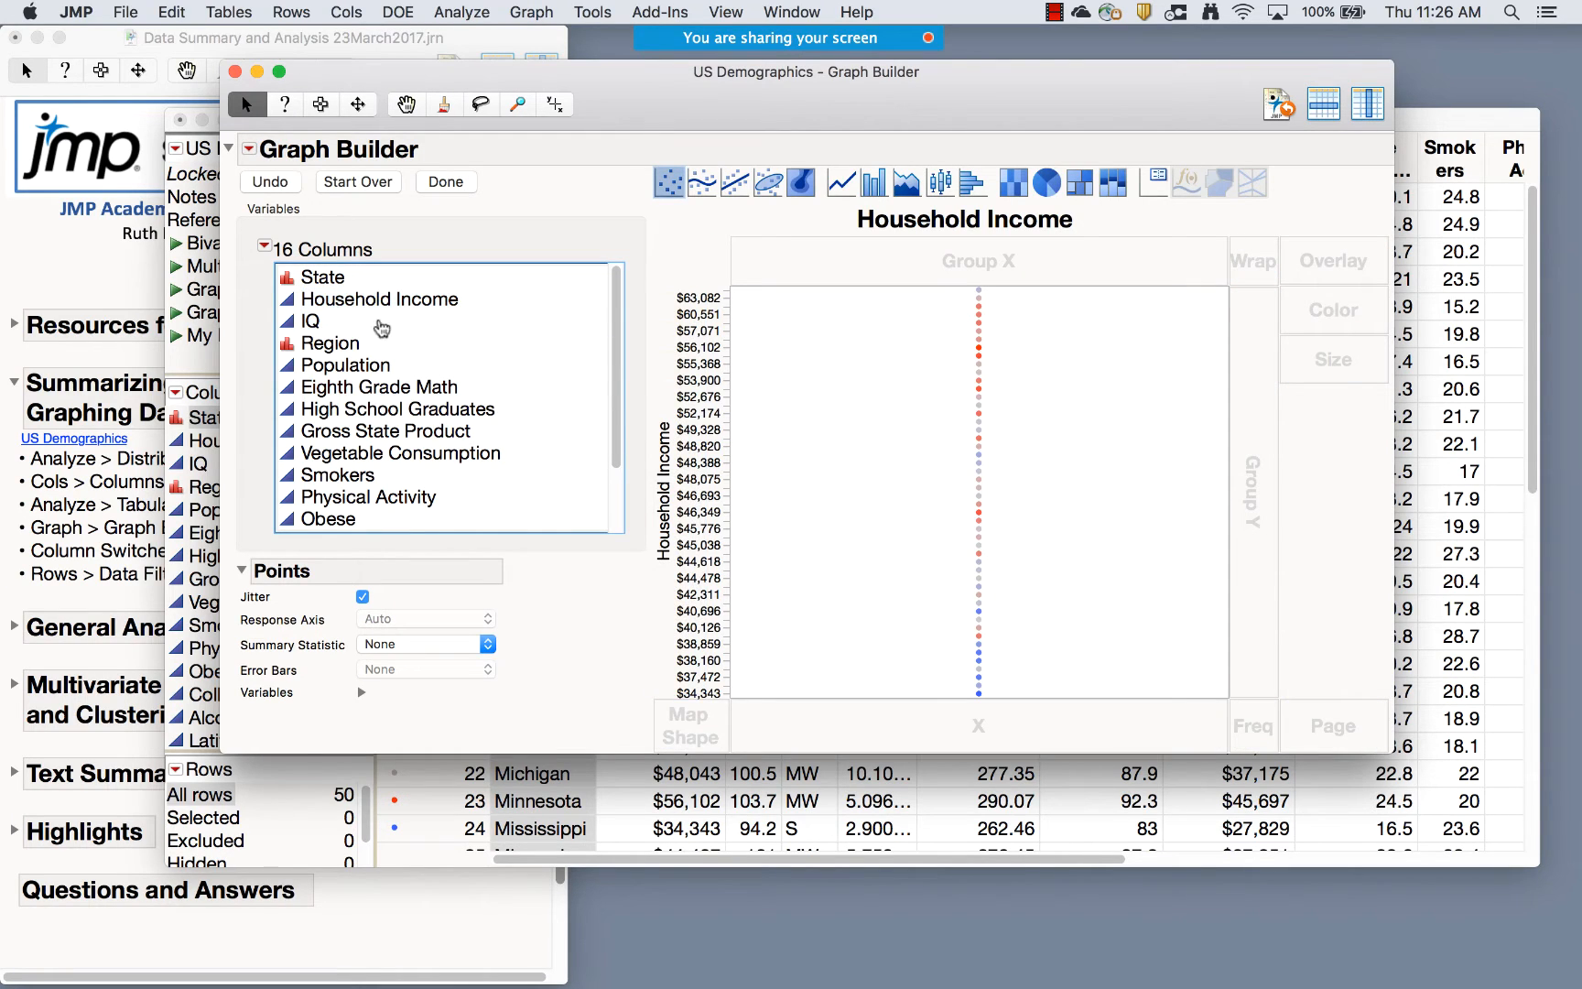
pyautogui.moveTo(311, 328); pyautogui.dragTo(877, 728)
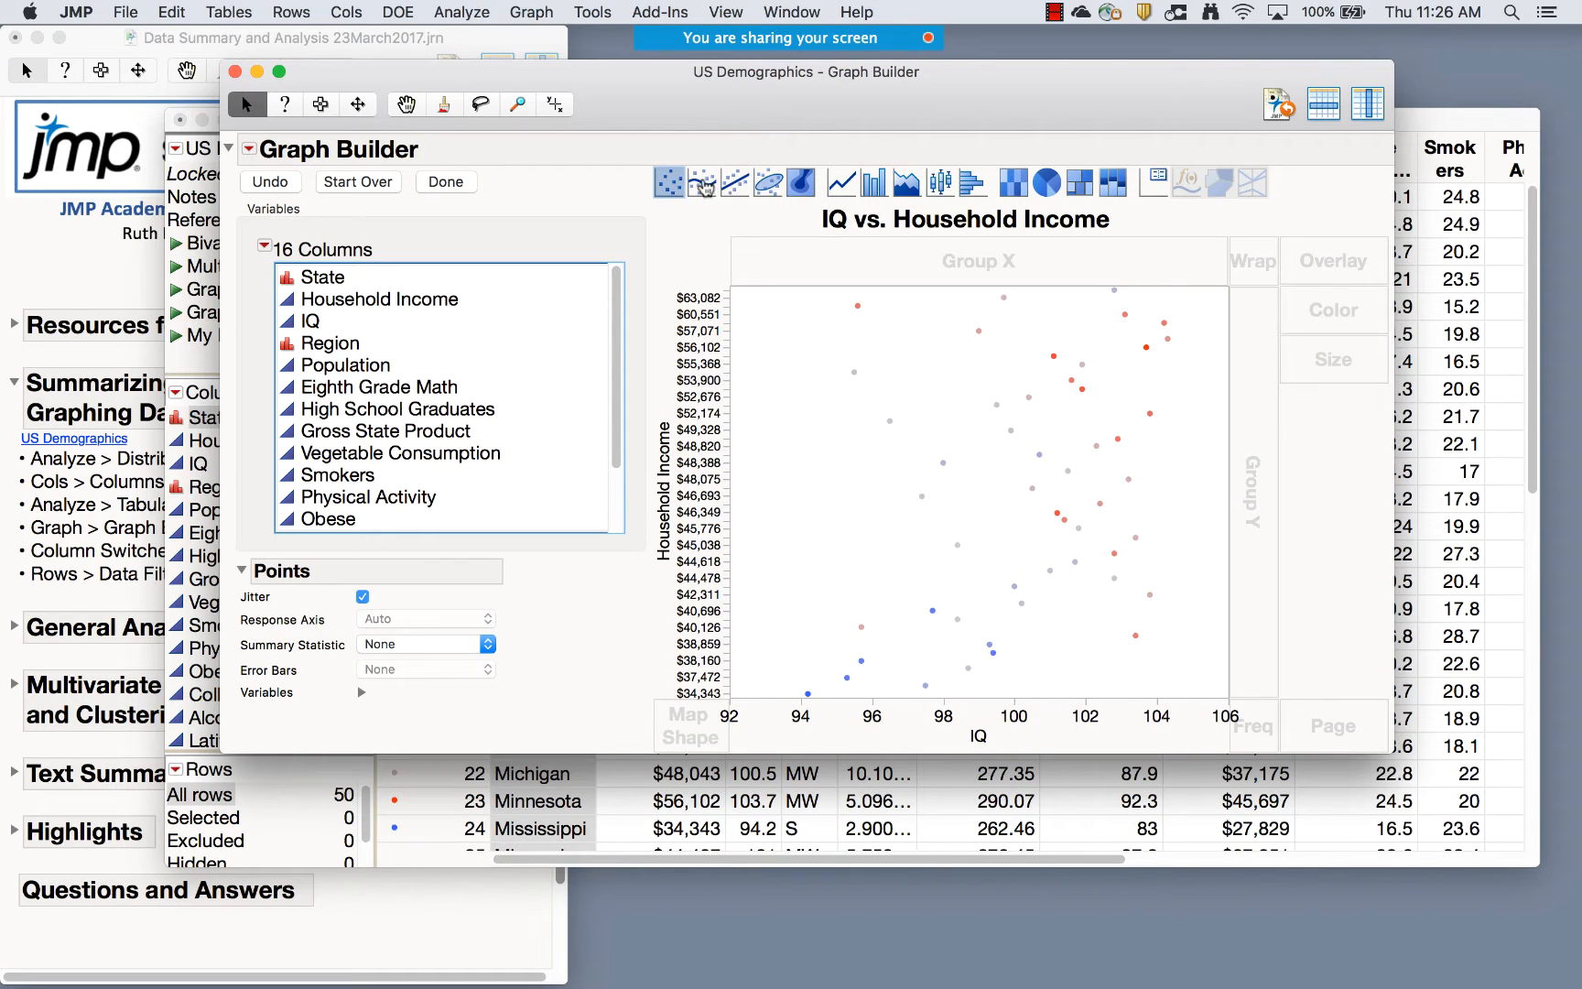
# Add a linear line of fit to the scatterplot with the Prediction band, Equation and R² turned on
pyautogui.click(735, 184)
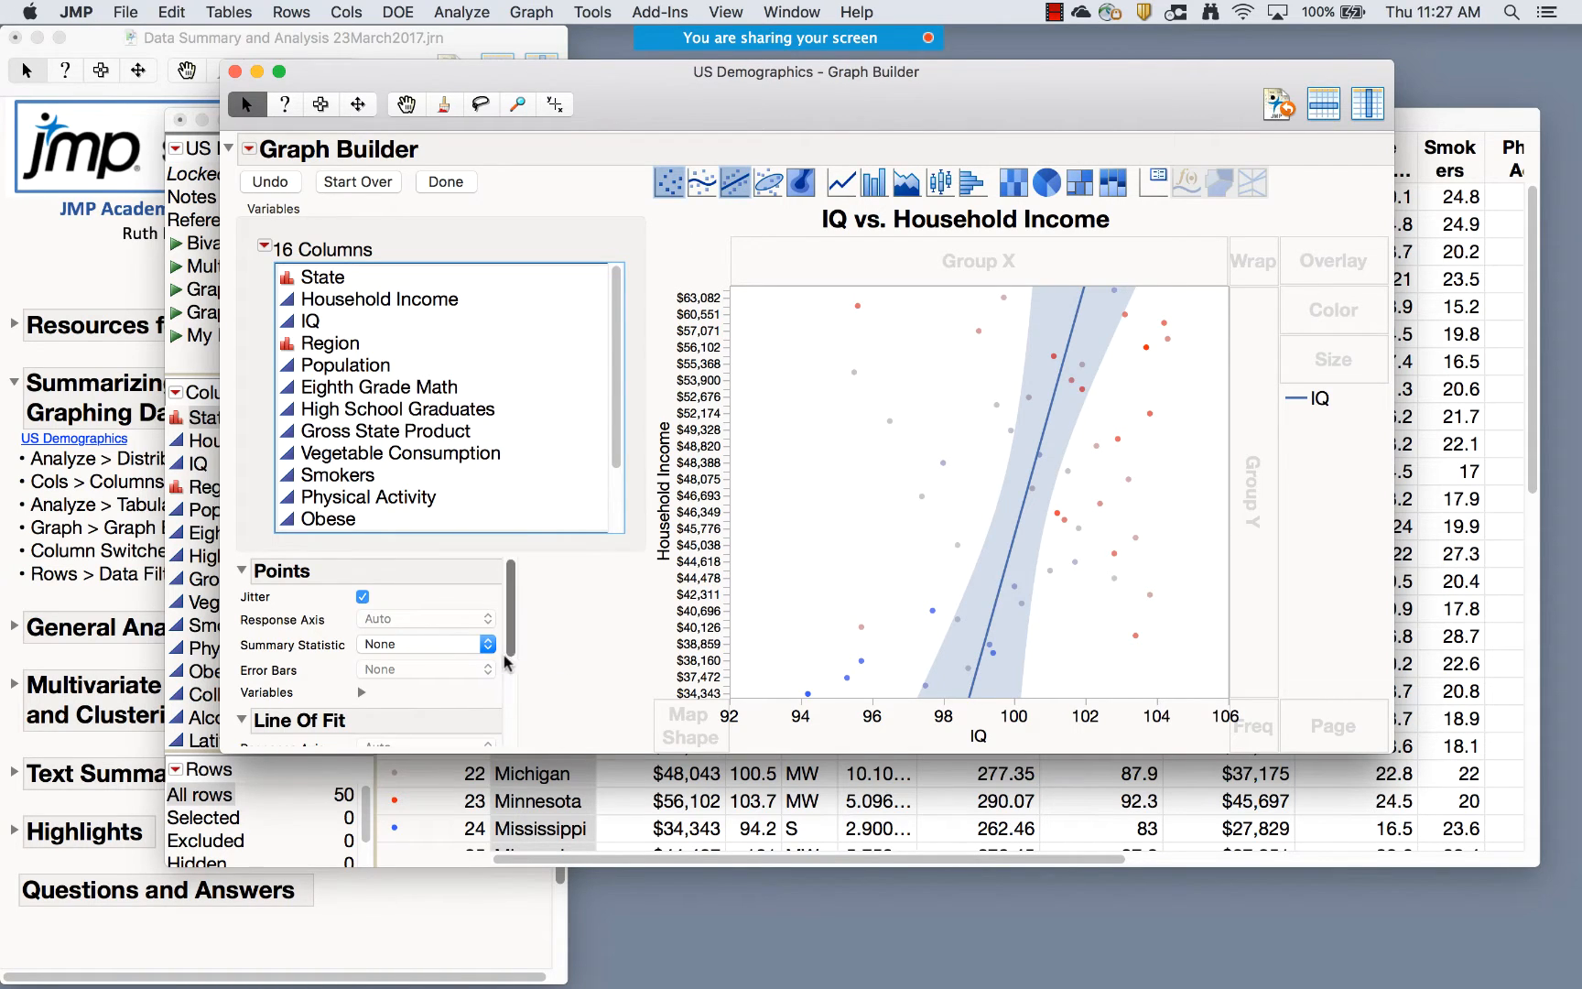
pyautogui.moveTo(512, 633); pyautogui.dragTo(509, 731)
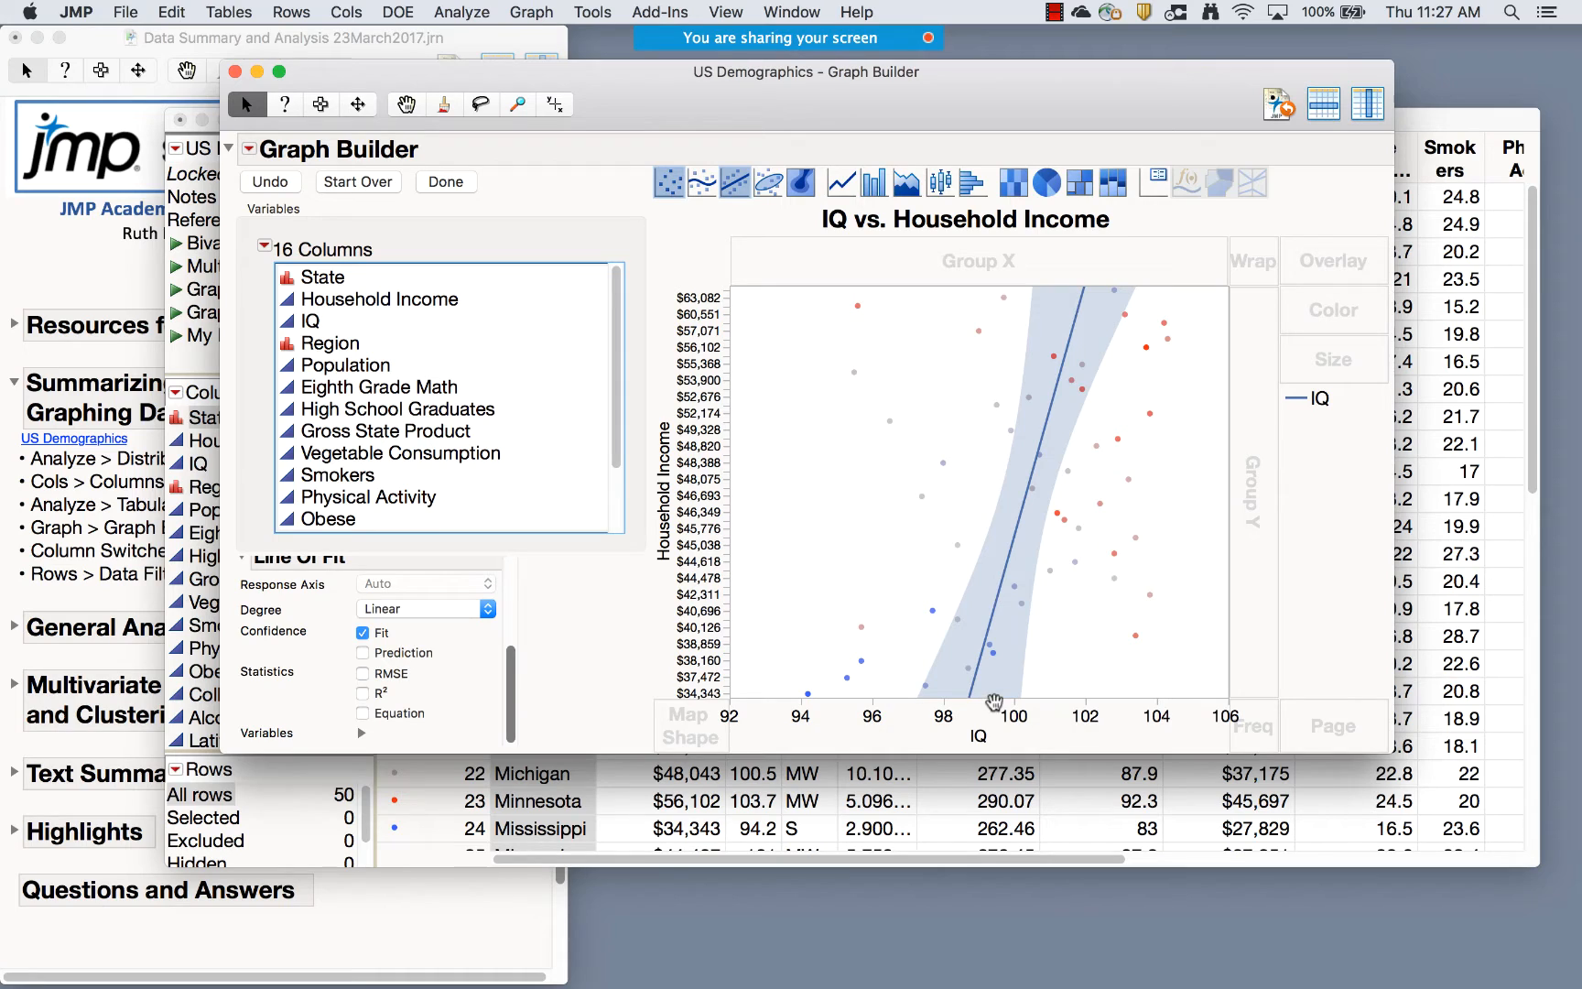
pyautogui.click(364, 654)
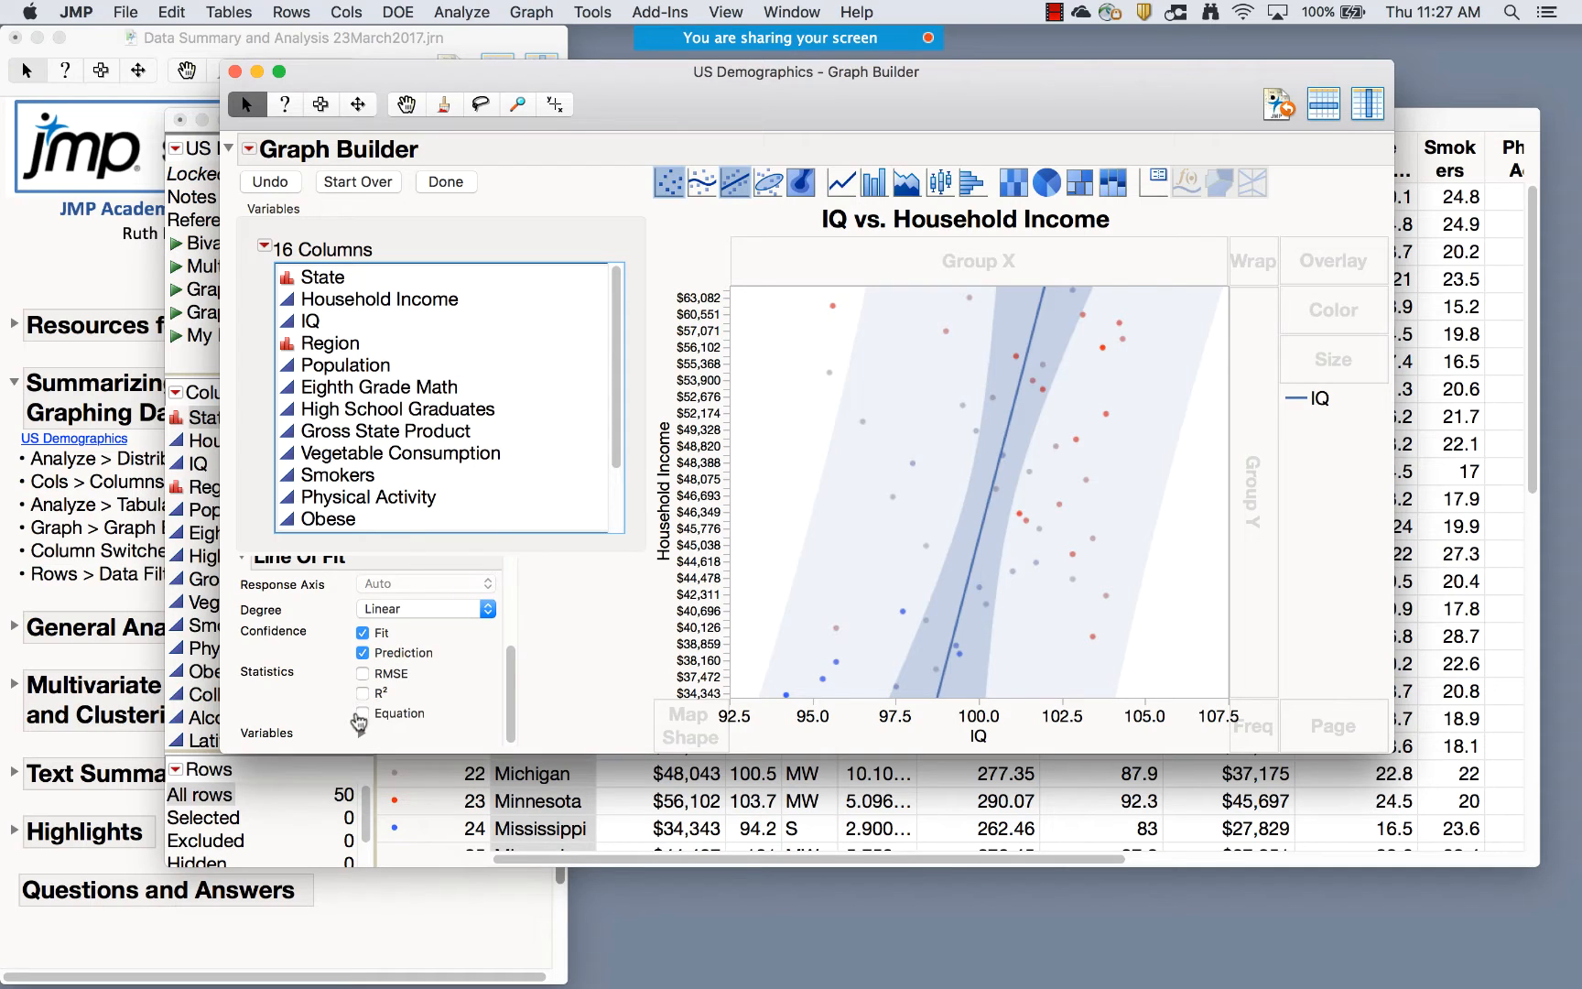
pyautogui.click(363, 713)
pyautogui.click(364, 693)
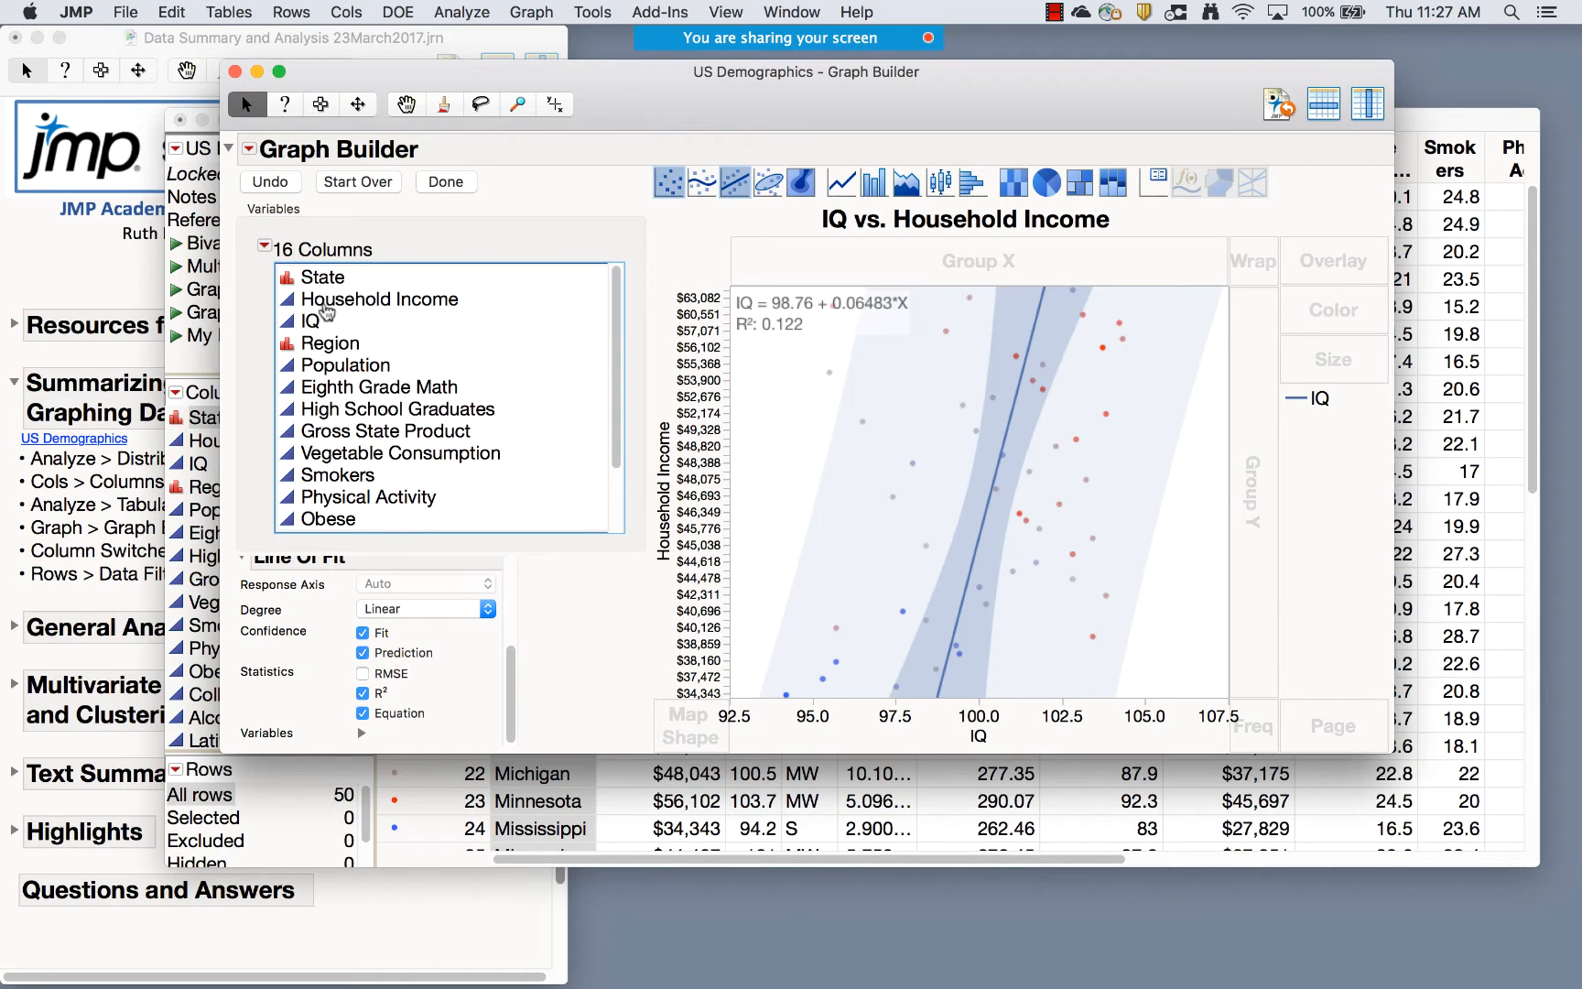
# Preview Region as the Group X and Group Y variable, and assign it to Overlay
pyautogui.click(314, 344)
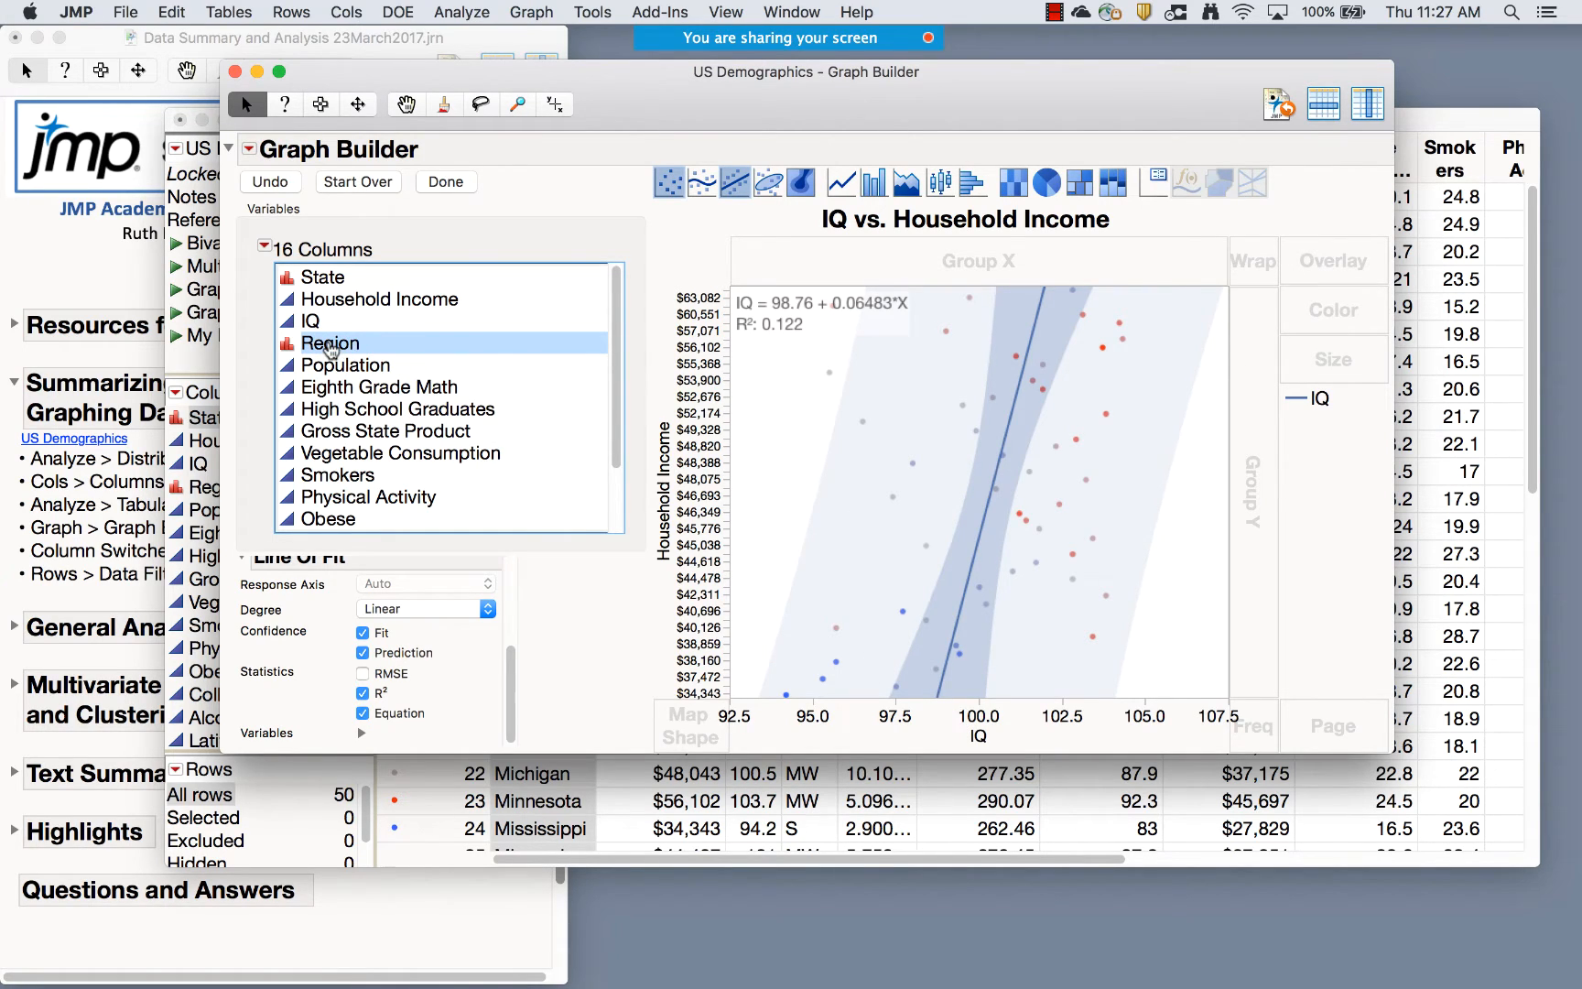
pyautogui.moveTo(330, 348); pyautogui.dragTo(823, 266)
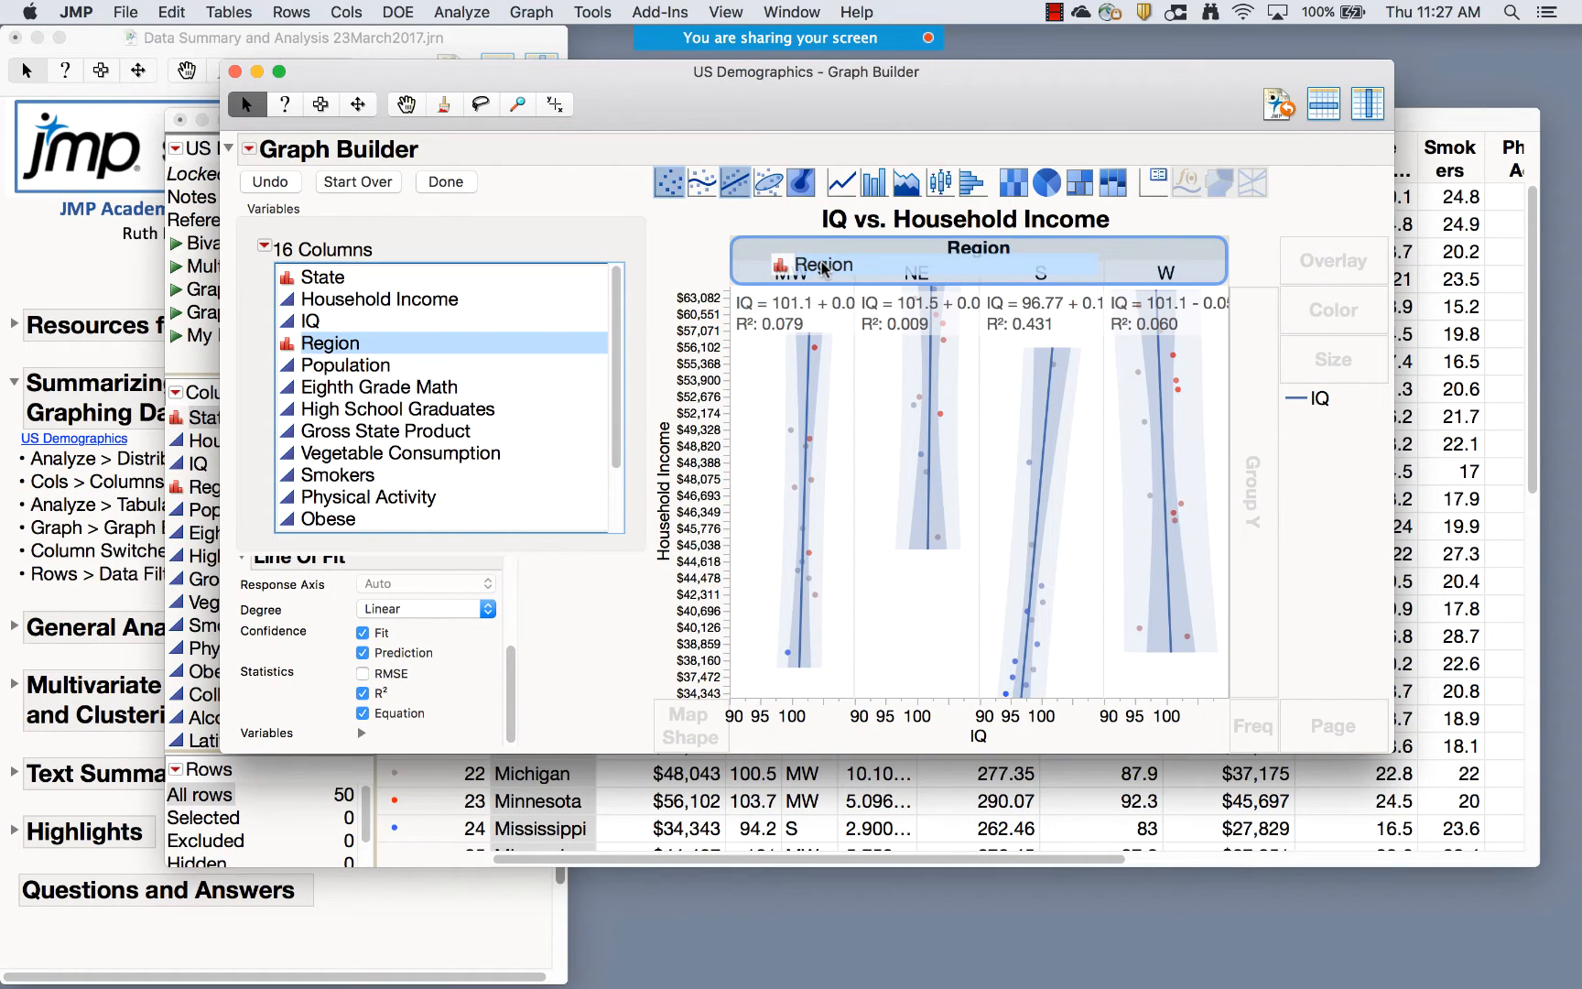
pyautogui.moveTo(823, 267); pyautogui.dragTo(1261, 456)
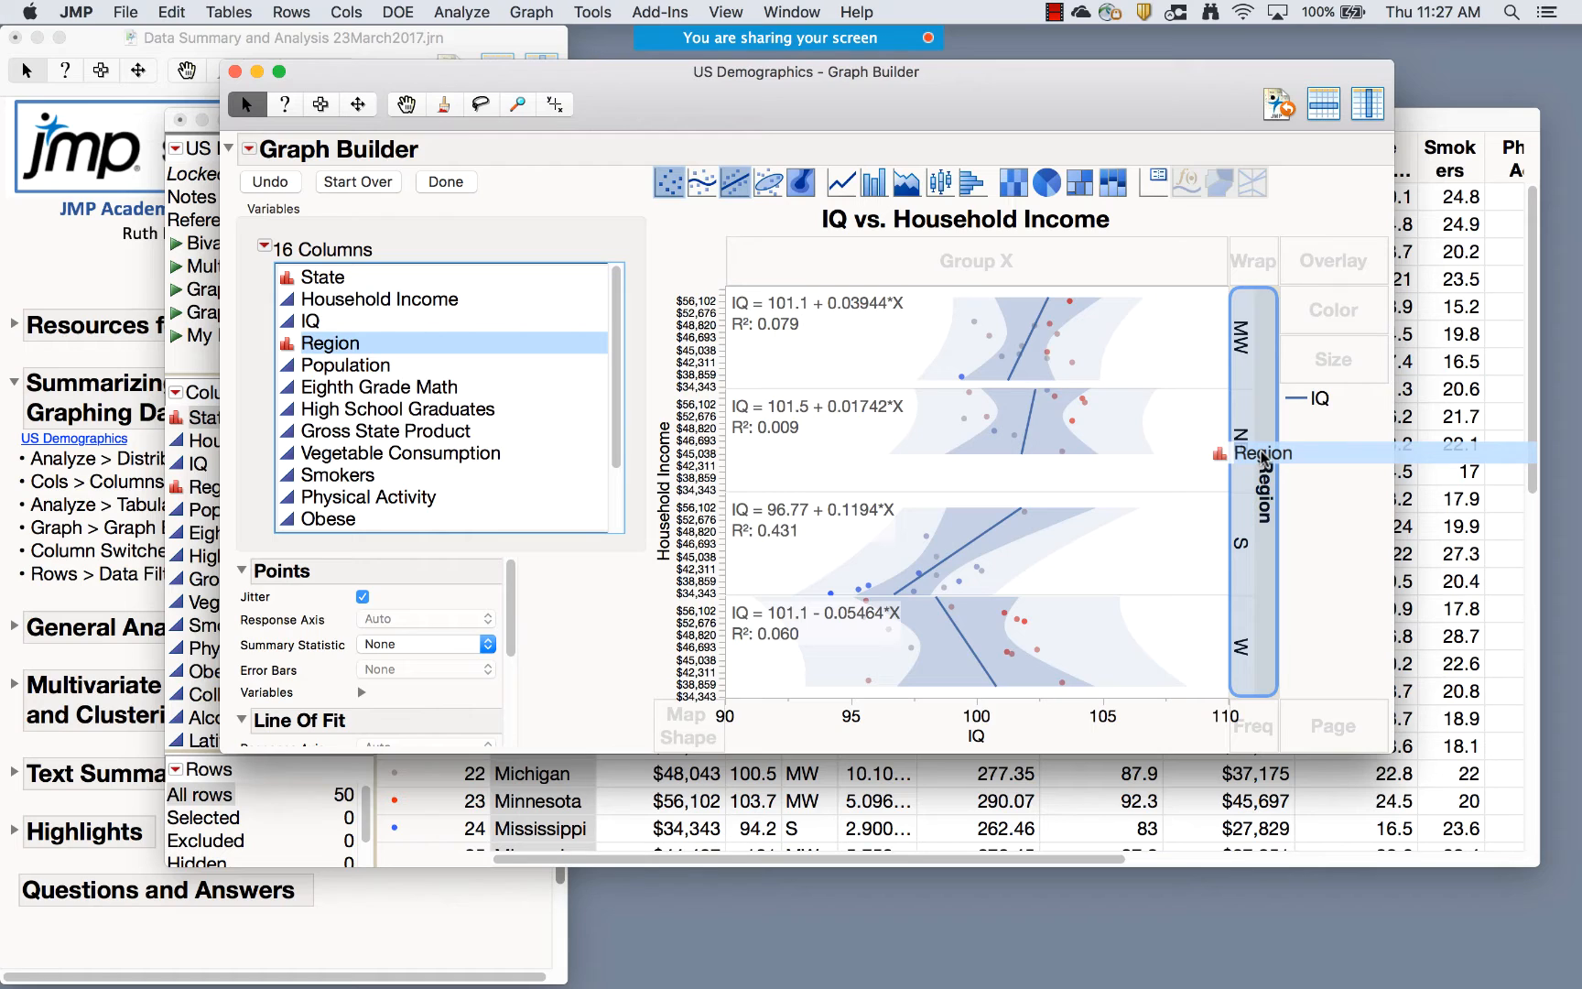
pyautogui.moveTo(1262, 456); pyautogui.dragTo(1333, 265)
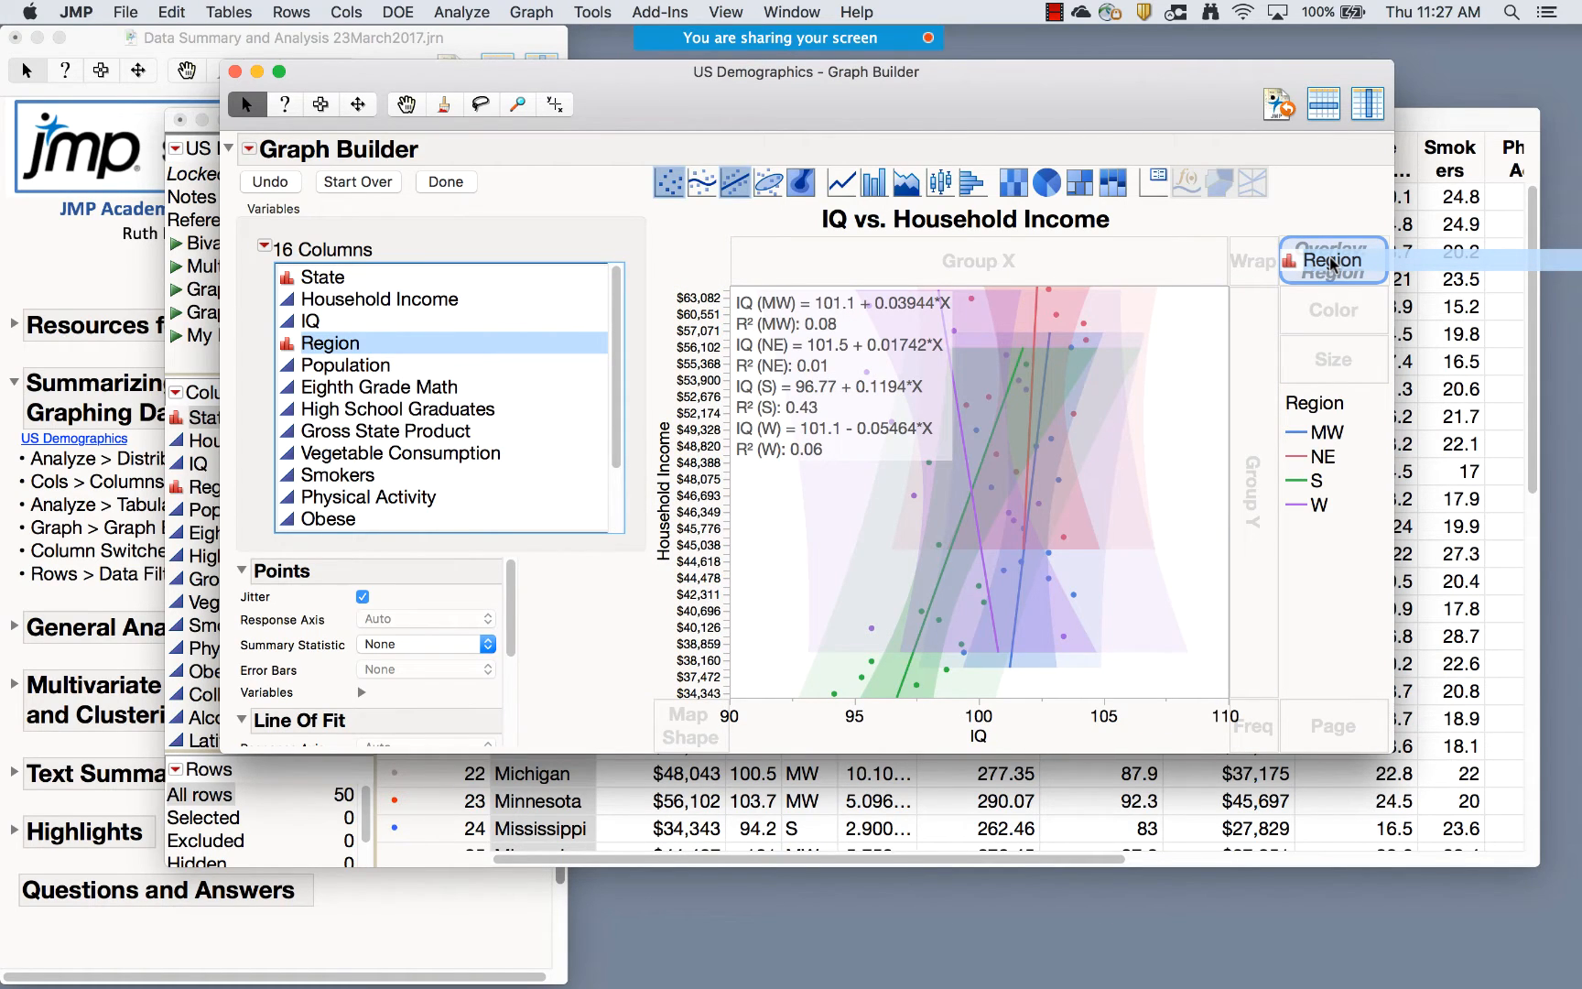
pyautogui.moveTo(1333, 265); pyautogui.dragTo(1332, 265)
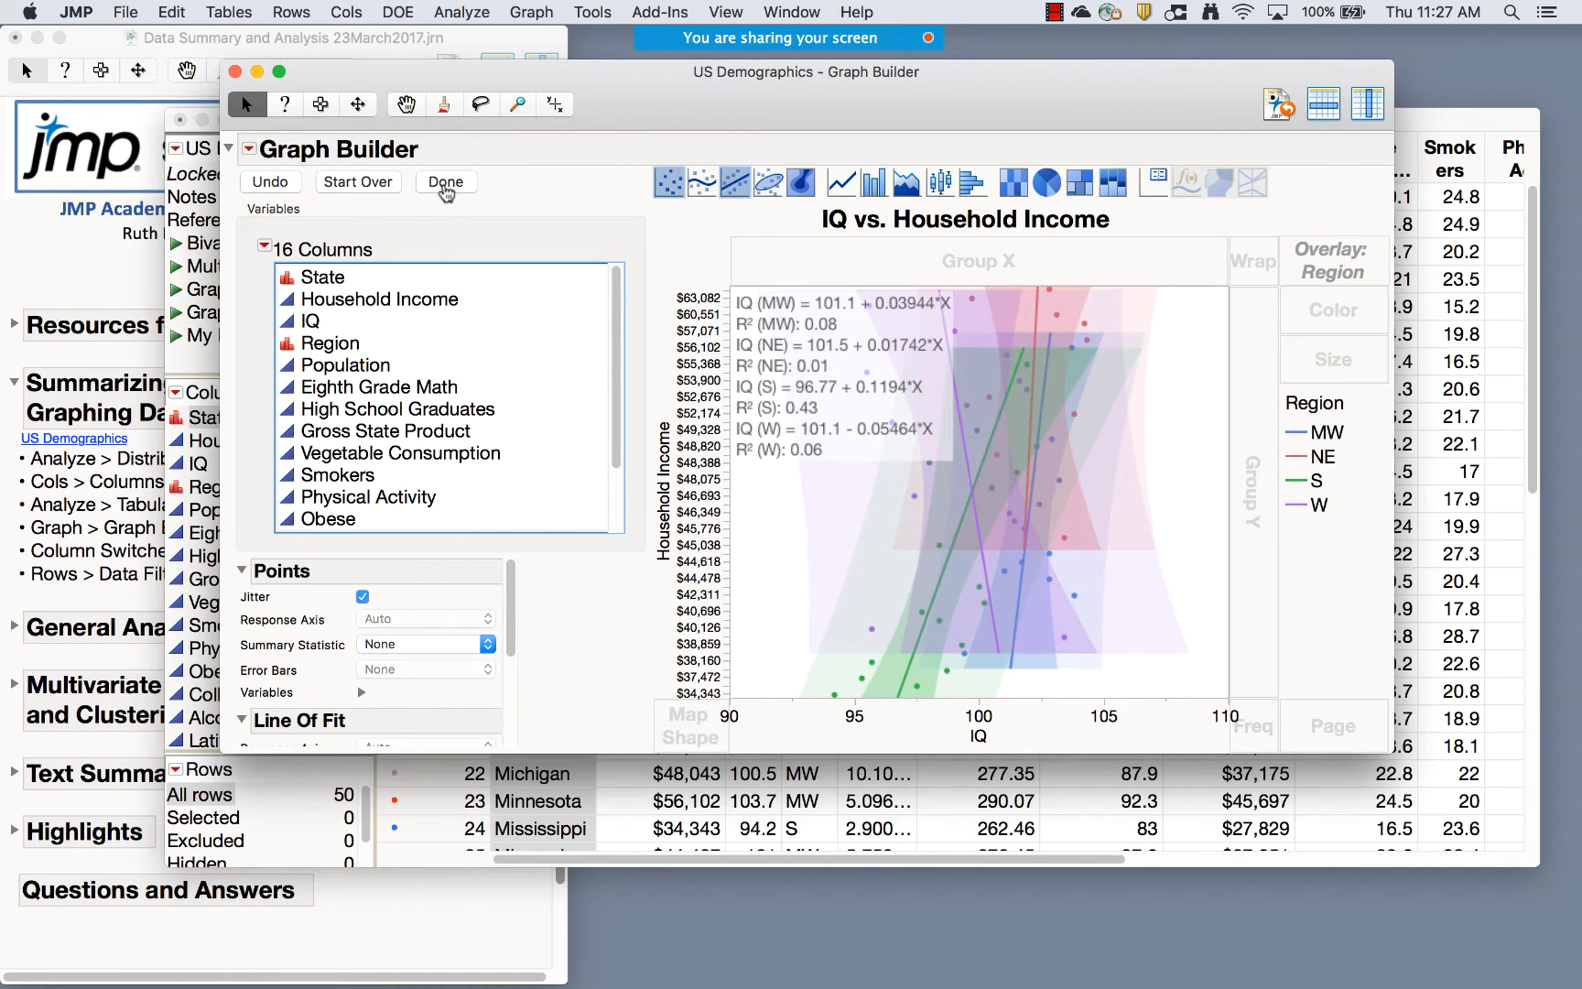
# Finish the Household Income versus IQ graph and try the Selection tool on its title
pyautogui.click(446, 183)
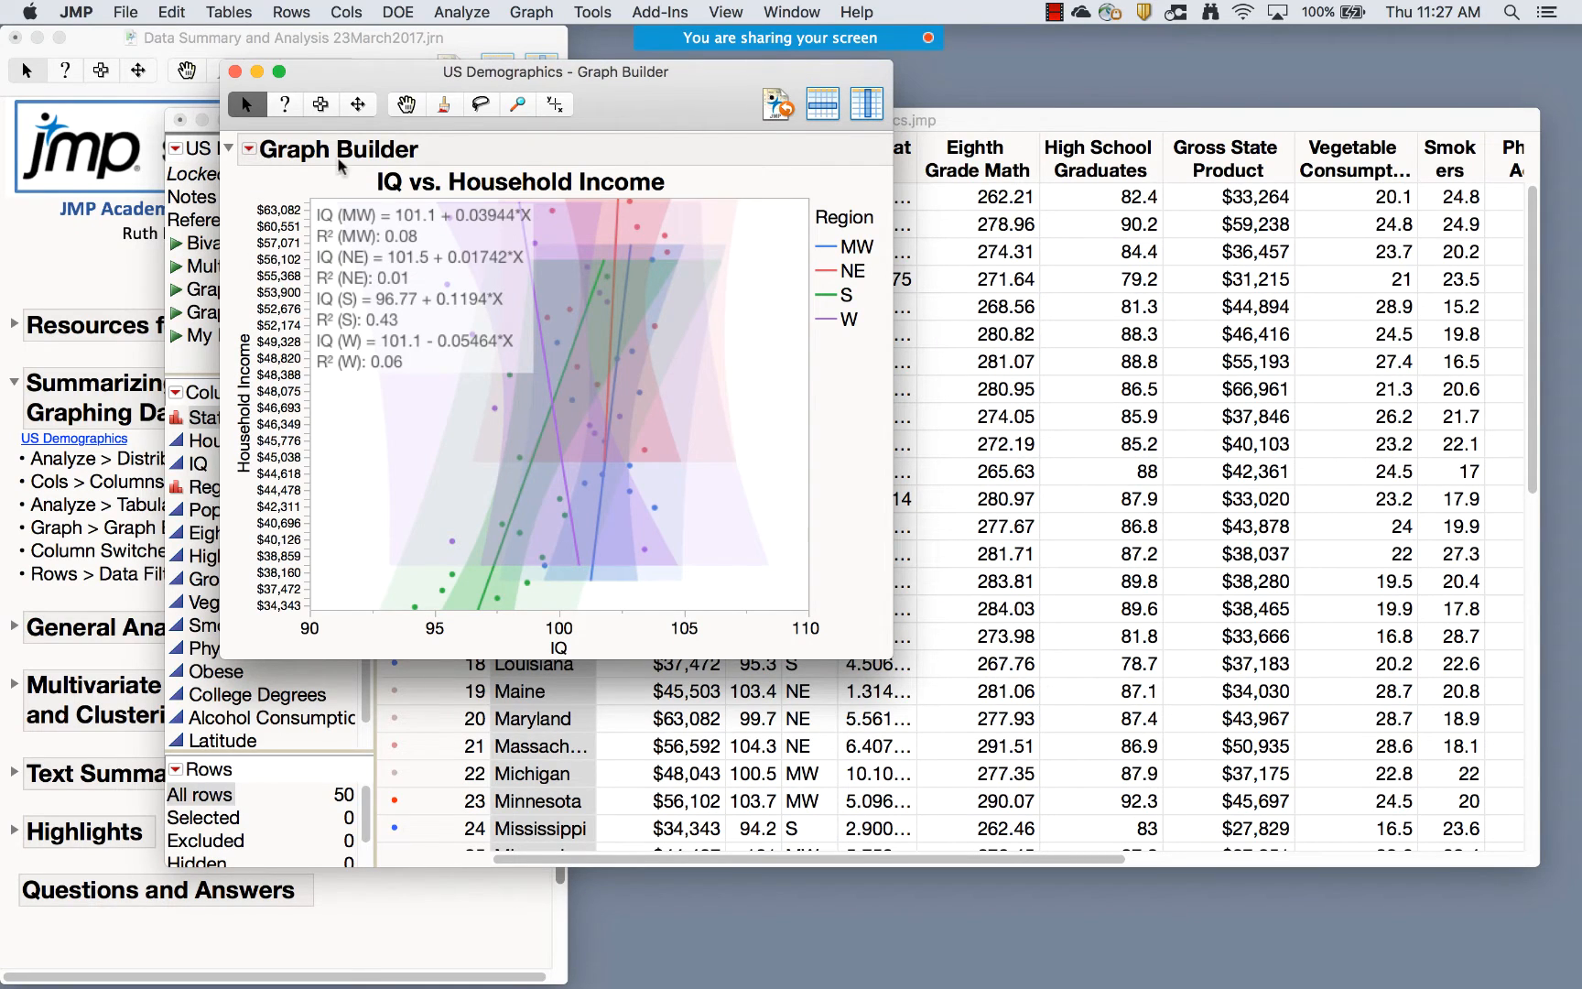
pyautogui.click(320, 103)
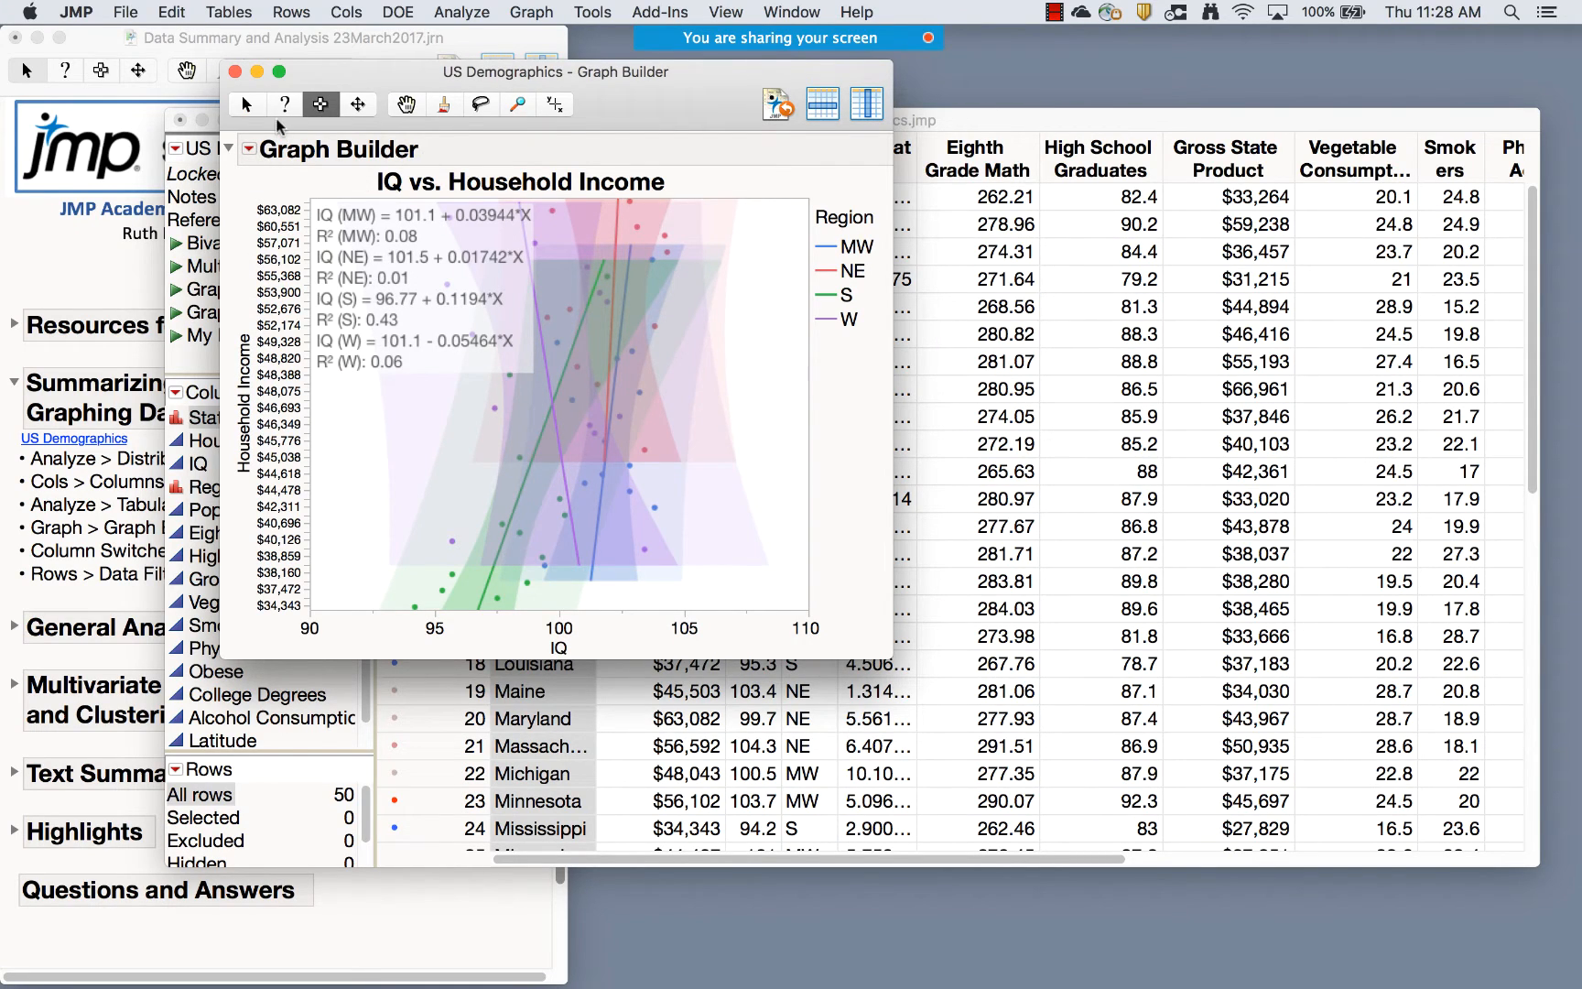
pyautogui.click(268, 187)
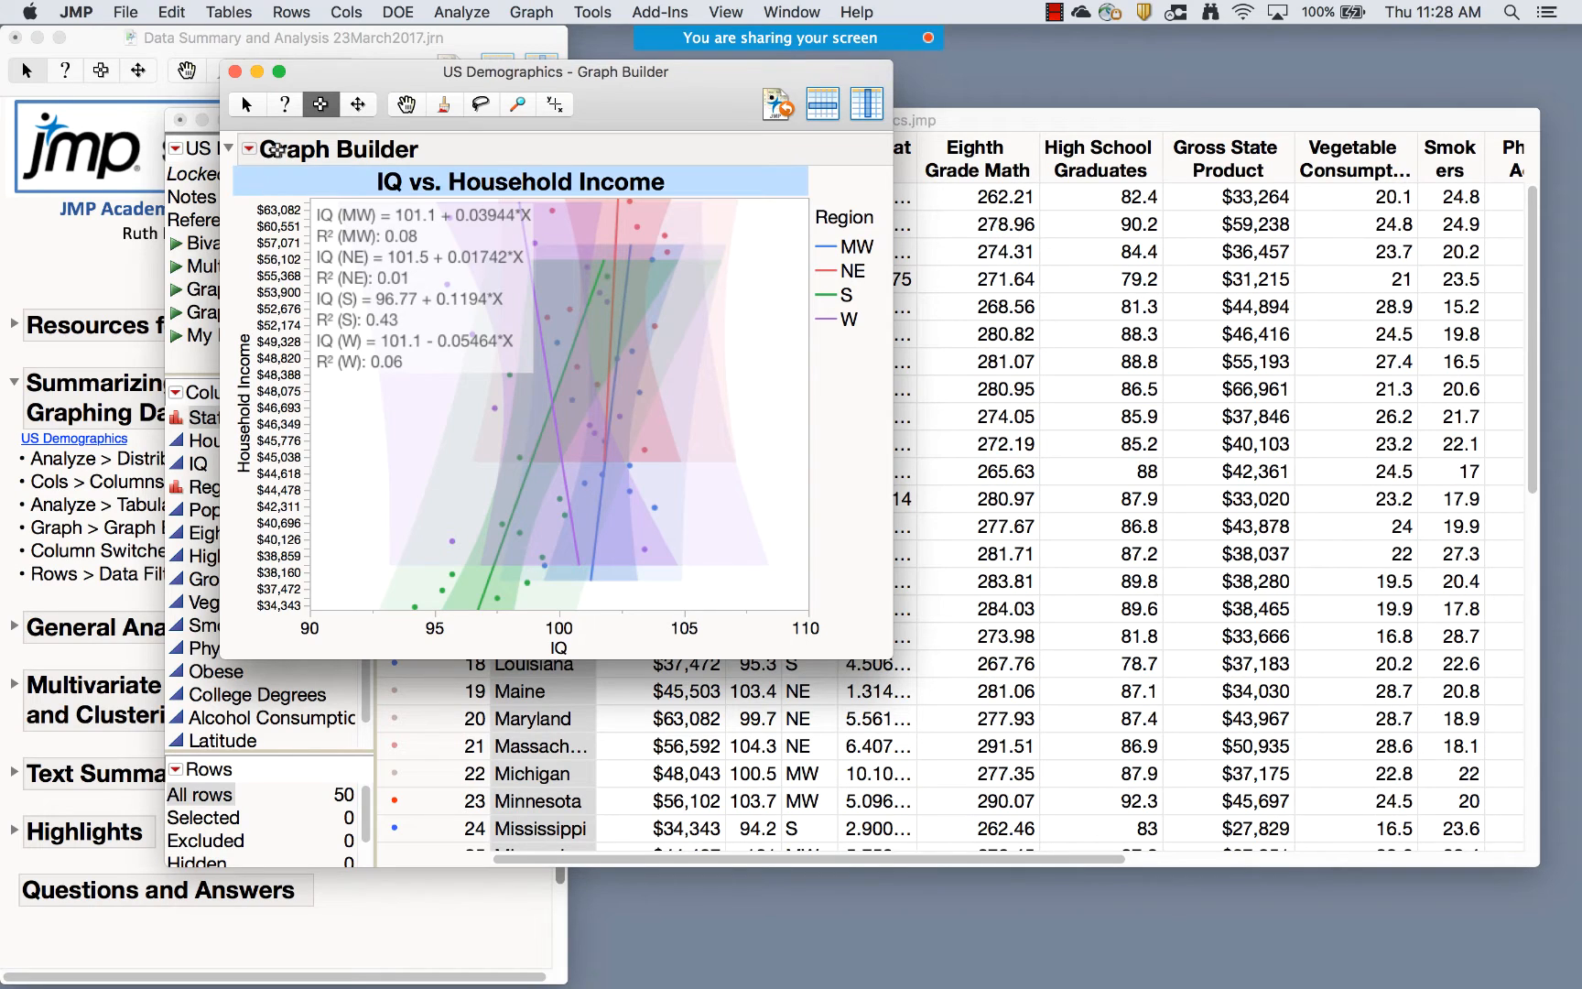
pyautogui.click(245, 104)
# Add a Local Data Filter to the finished graph with Region as the filter column
pyautogui.click(249, 150)
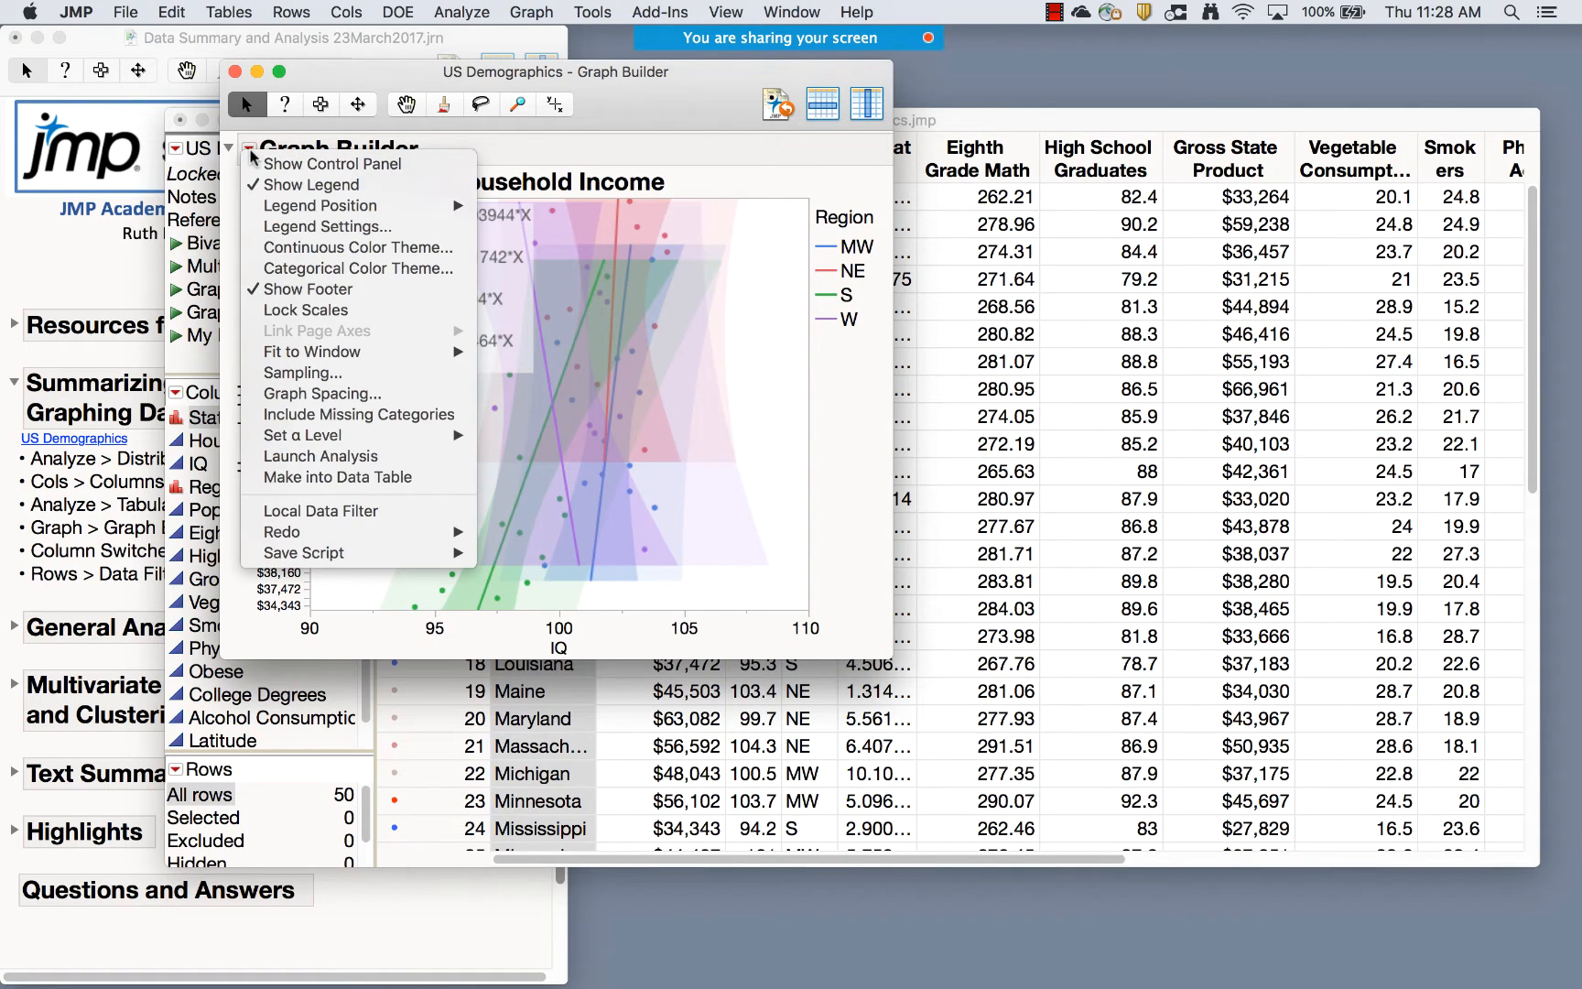
pyautogui.click(338, 510)
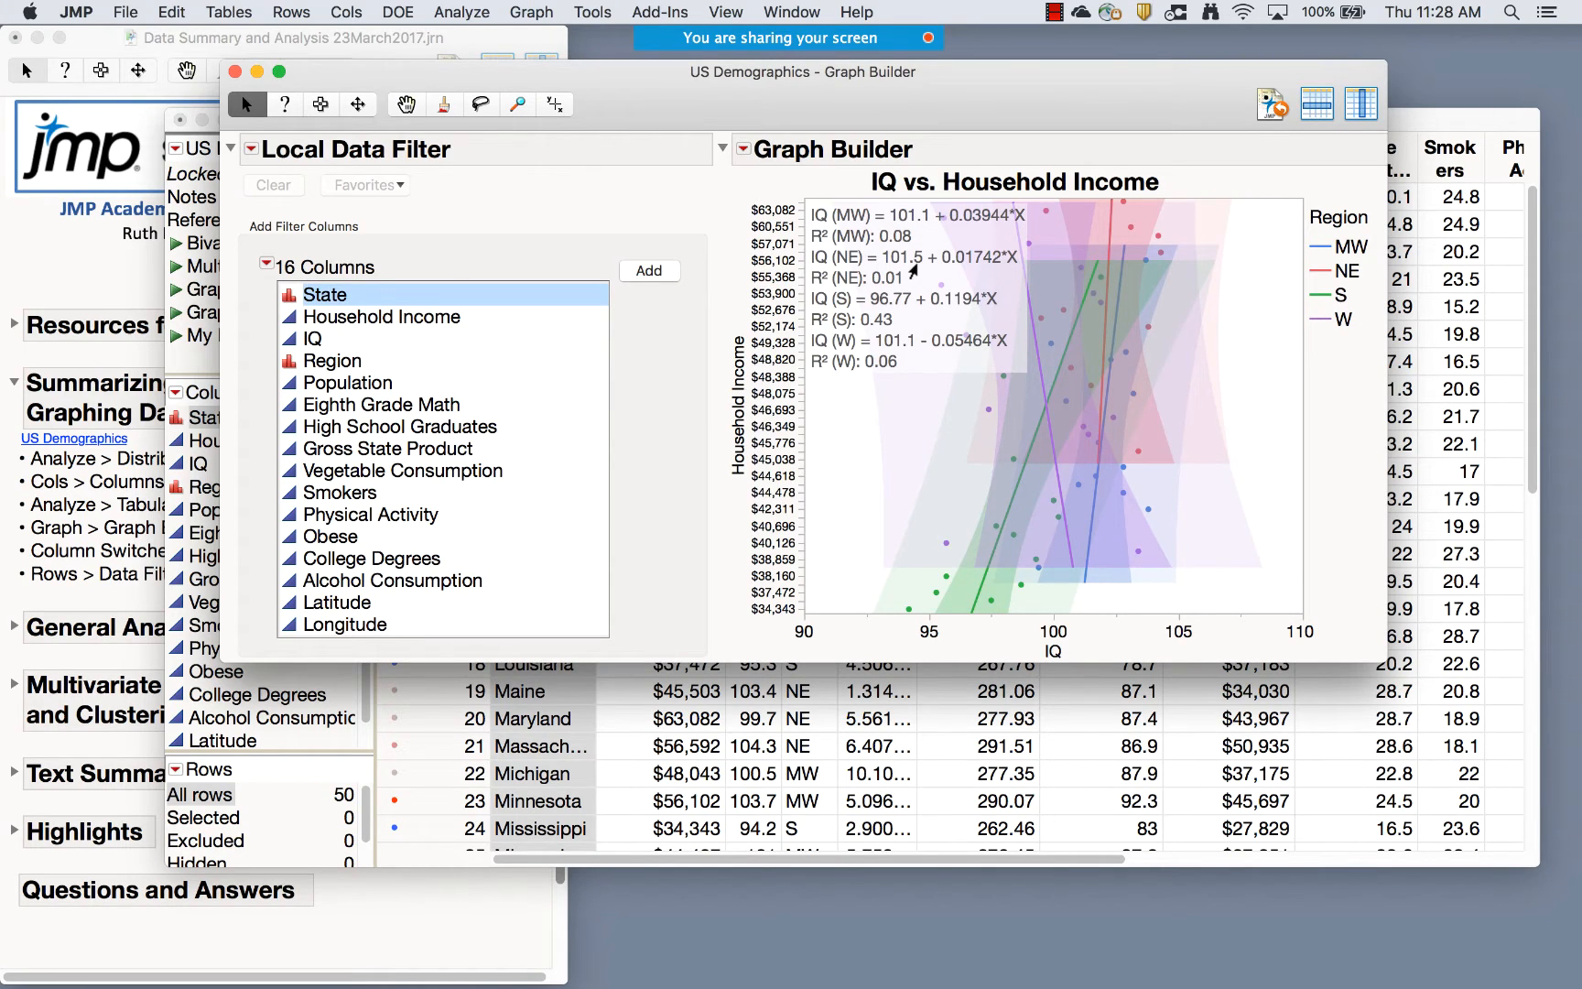
pyautogui.click(326, 364)
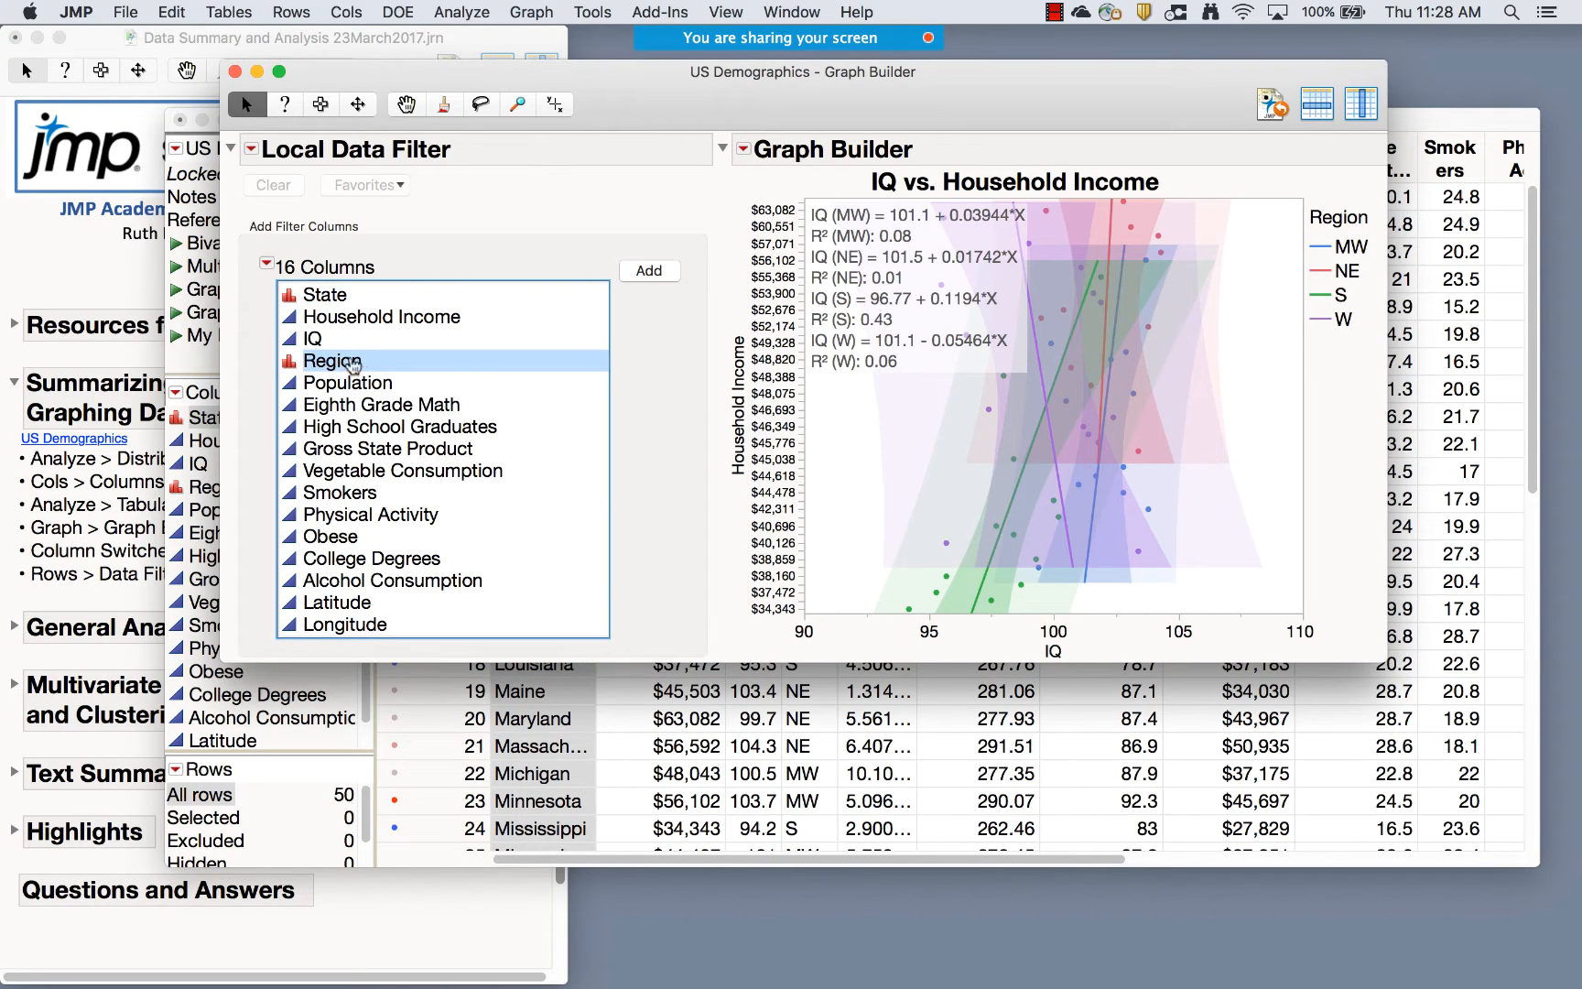
pyautogui.click(744, 149)
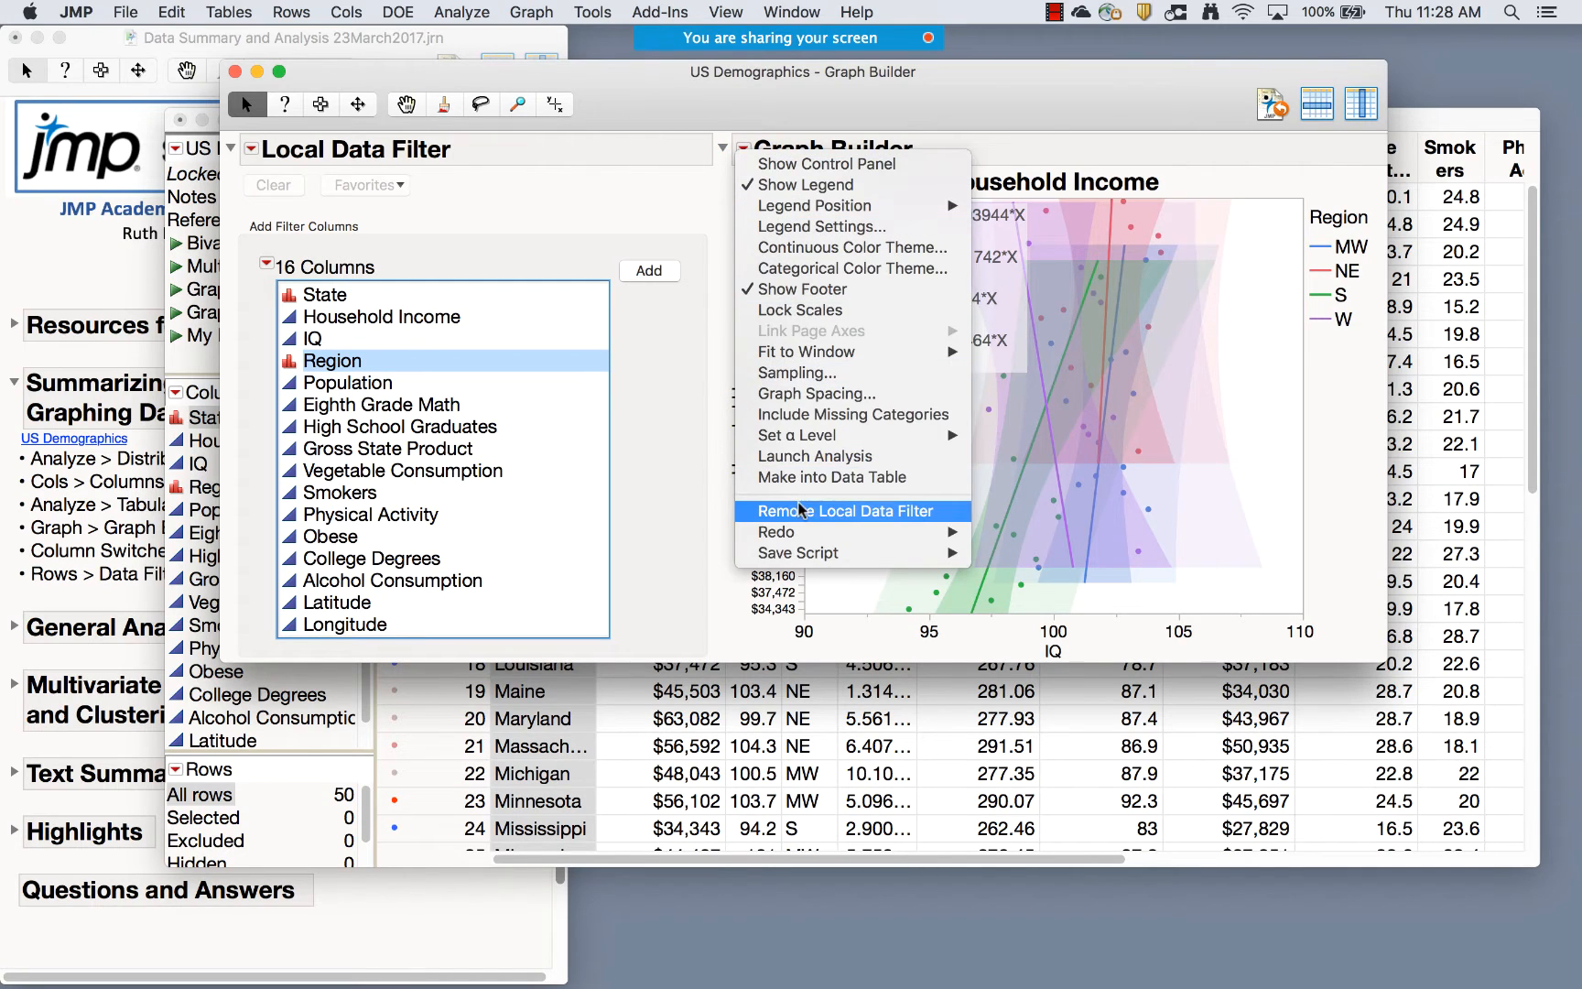
pyautogui.click(482, 243)
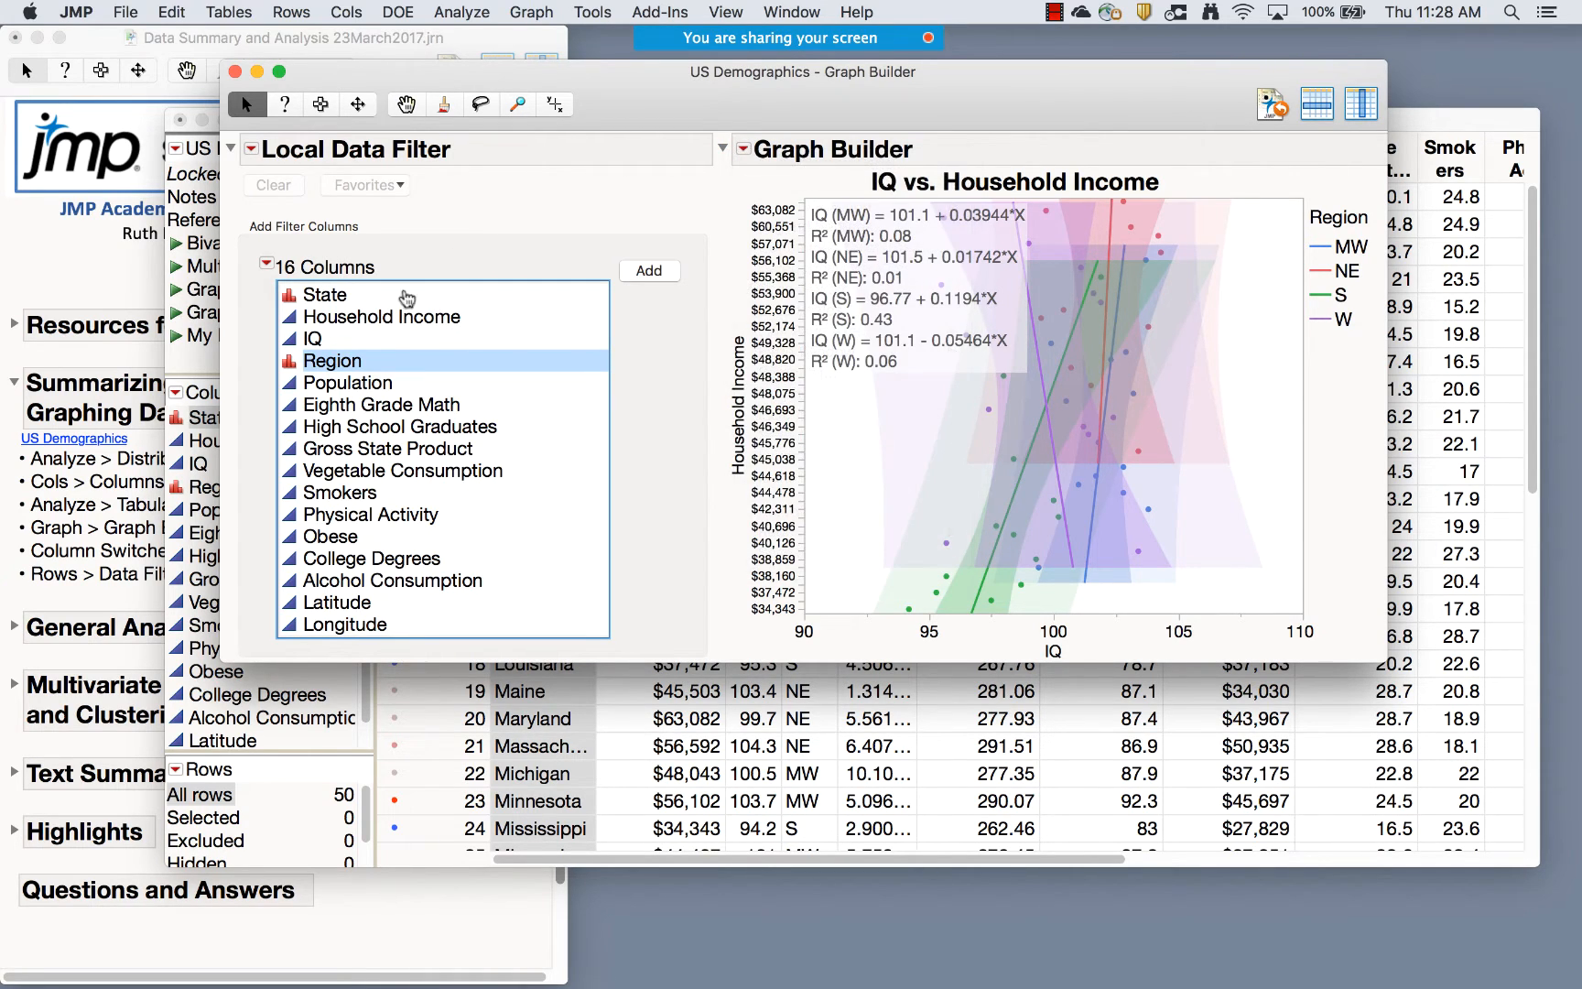
pyautogui.click(646, 273)
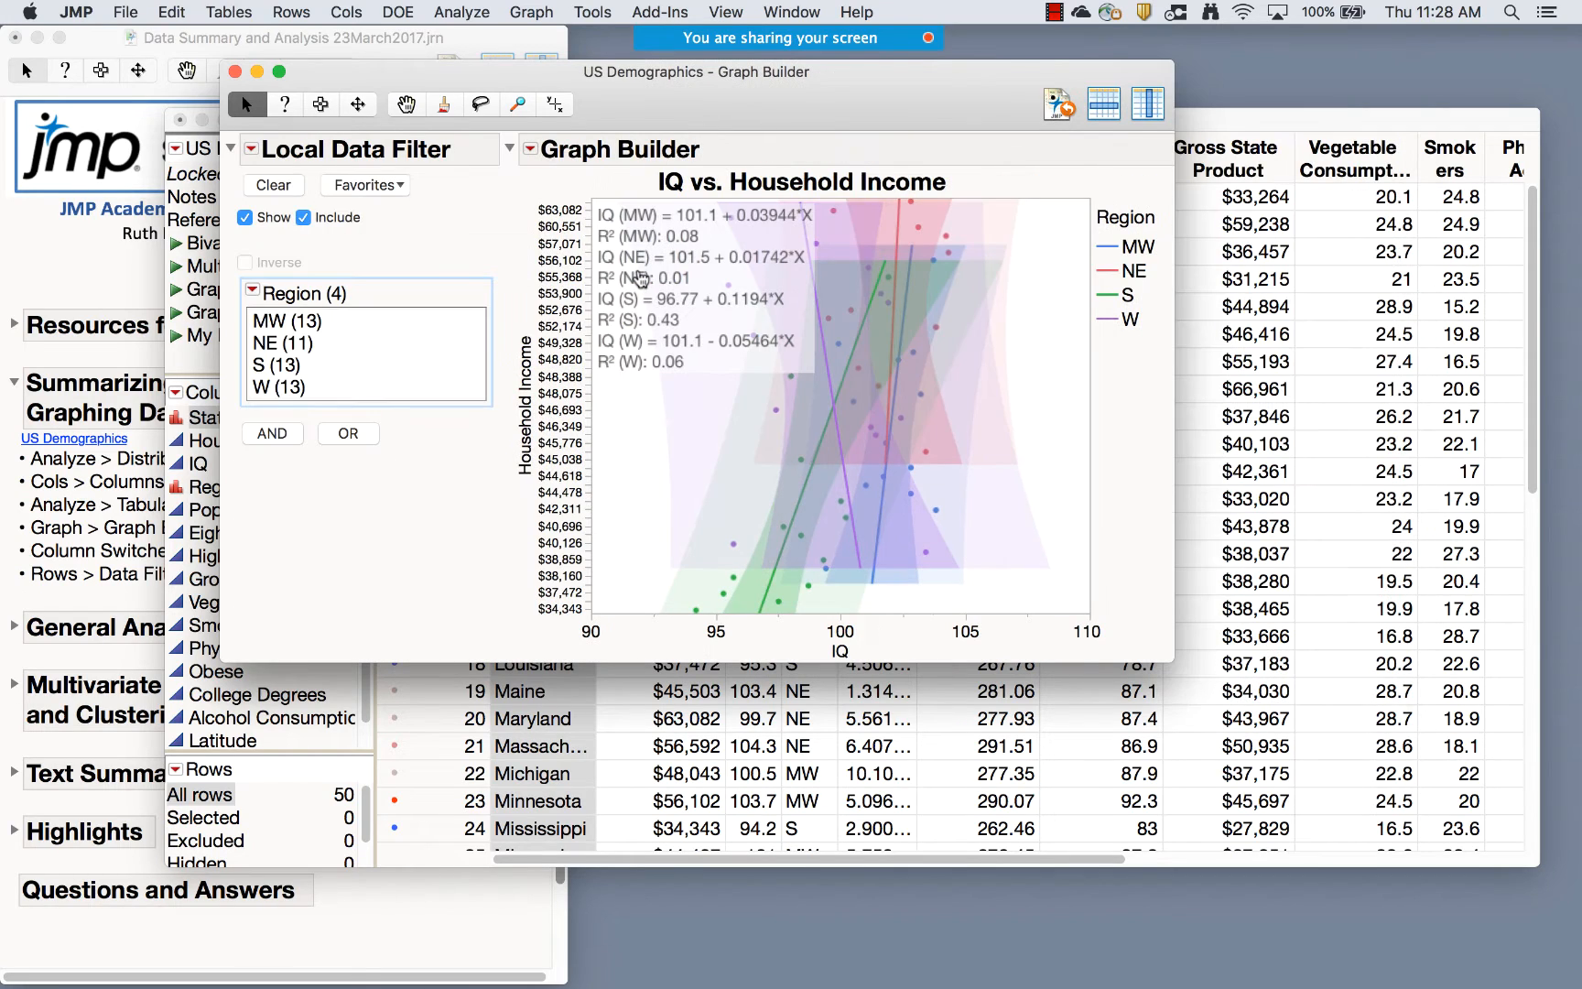
# Filter the graph by each region in turn, then by MW, NE and S cumulatively, and close the graph
pyautogui.click(272, 321)
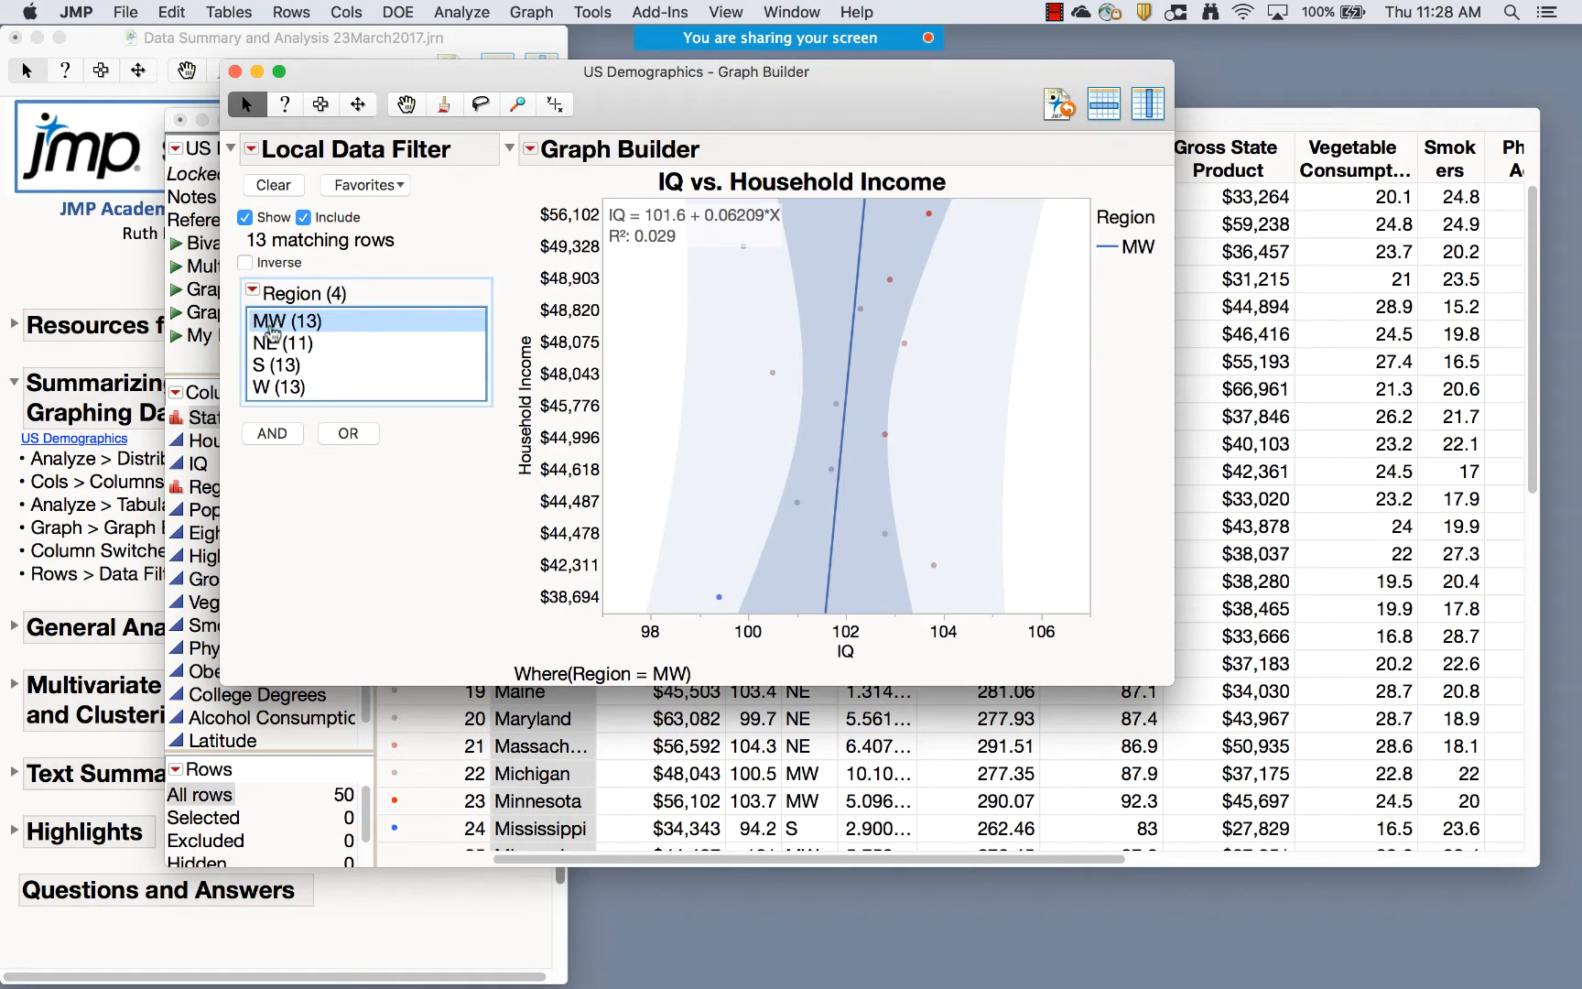
pyautogui.click(277, 343)
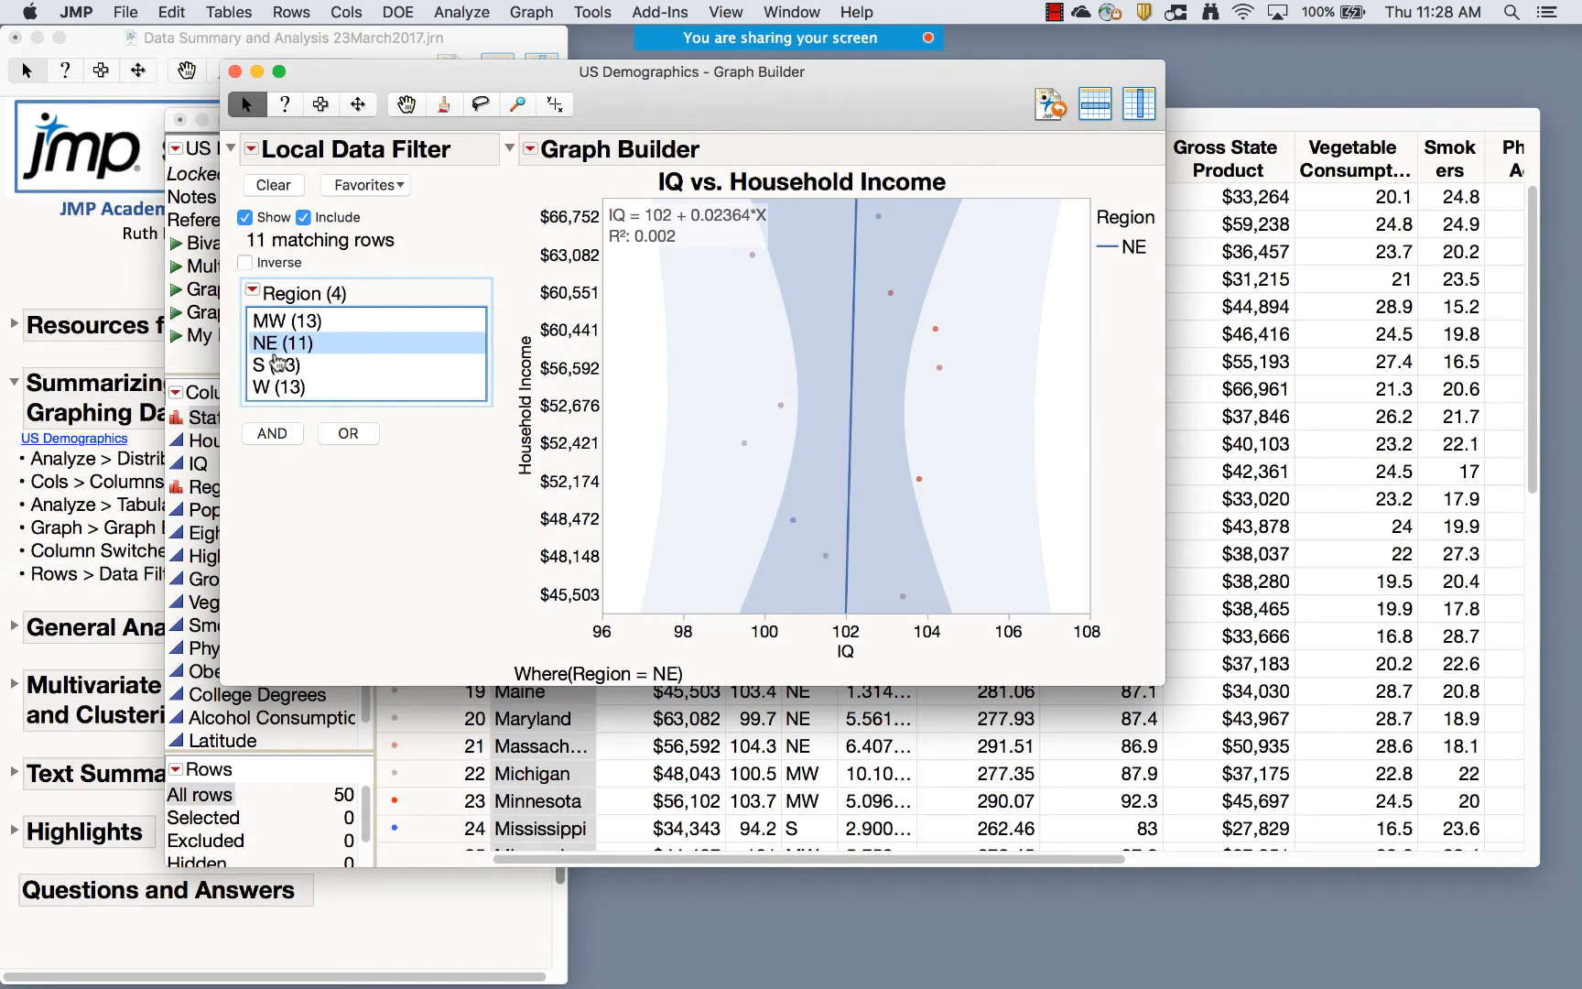
pyautogui.click(276, 364)
pyautogui.click(282, 388)
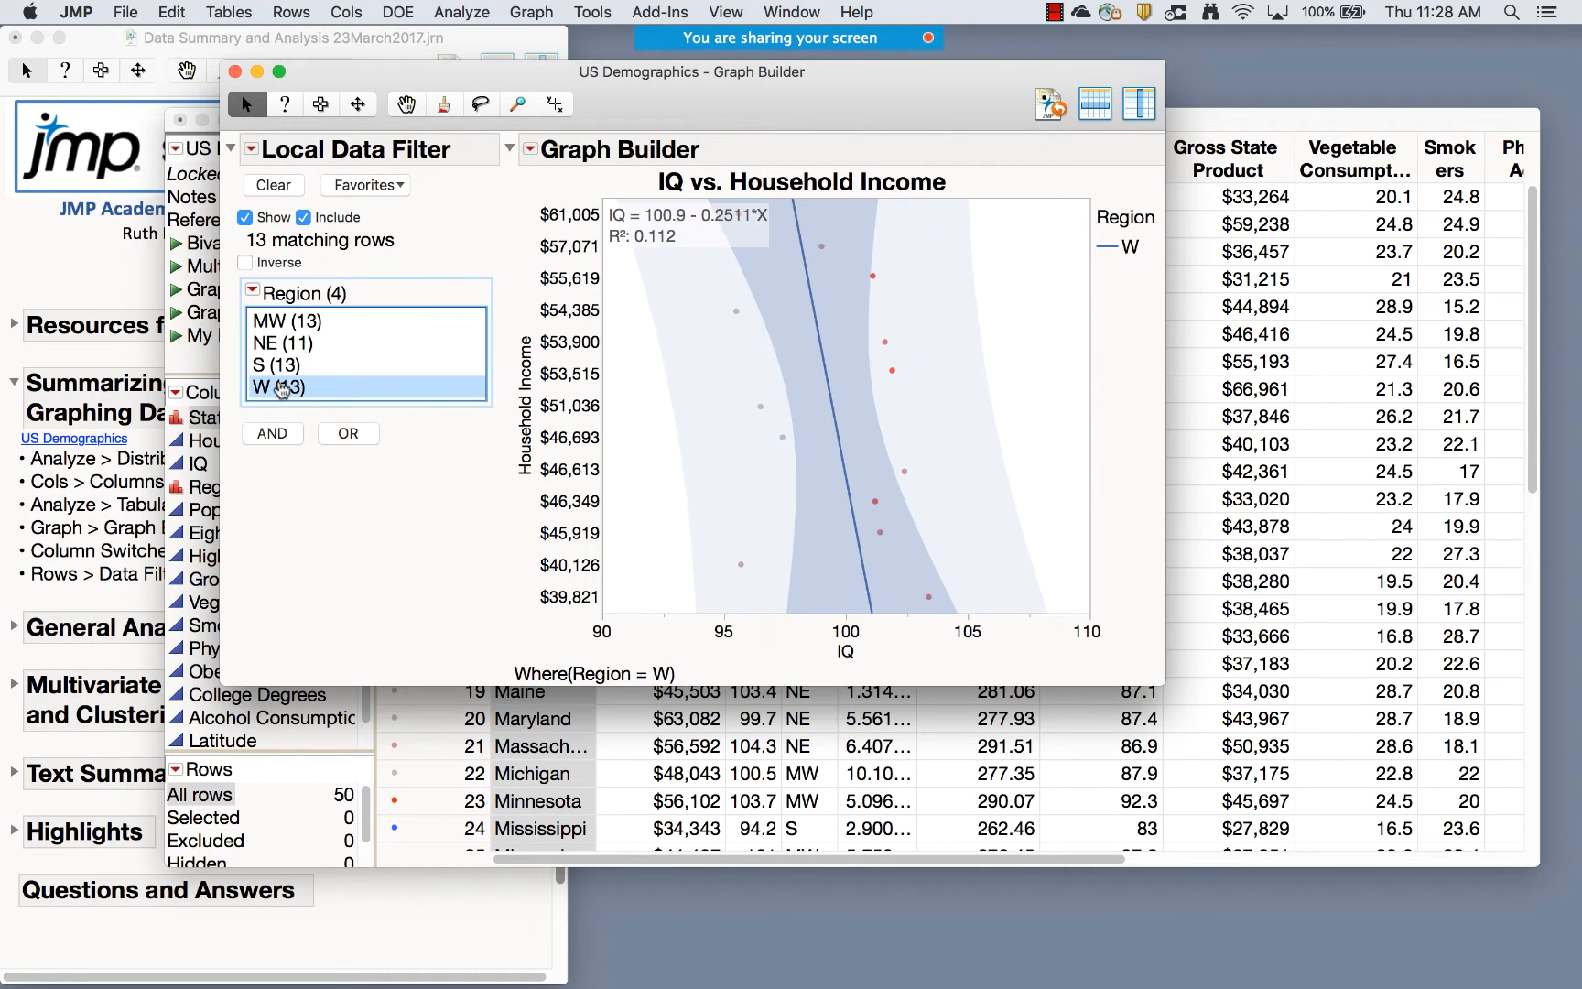
pyautogui.click(292, 321)
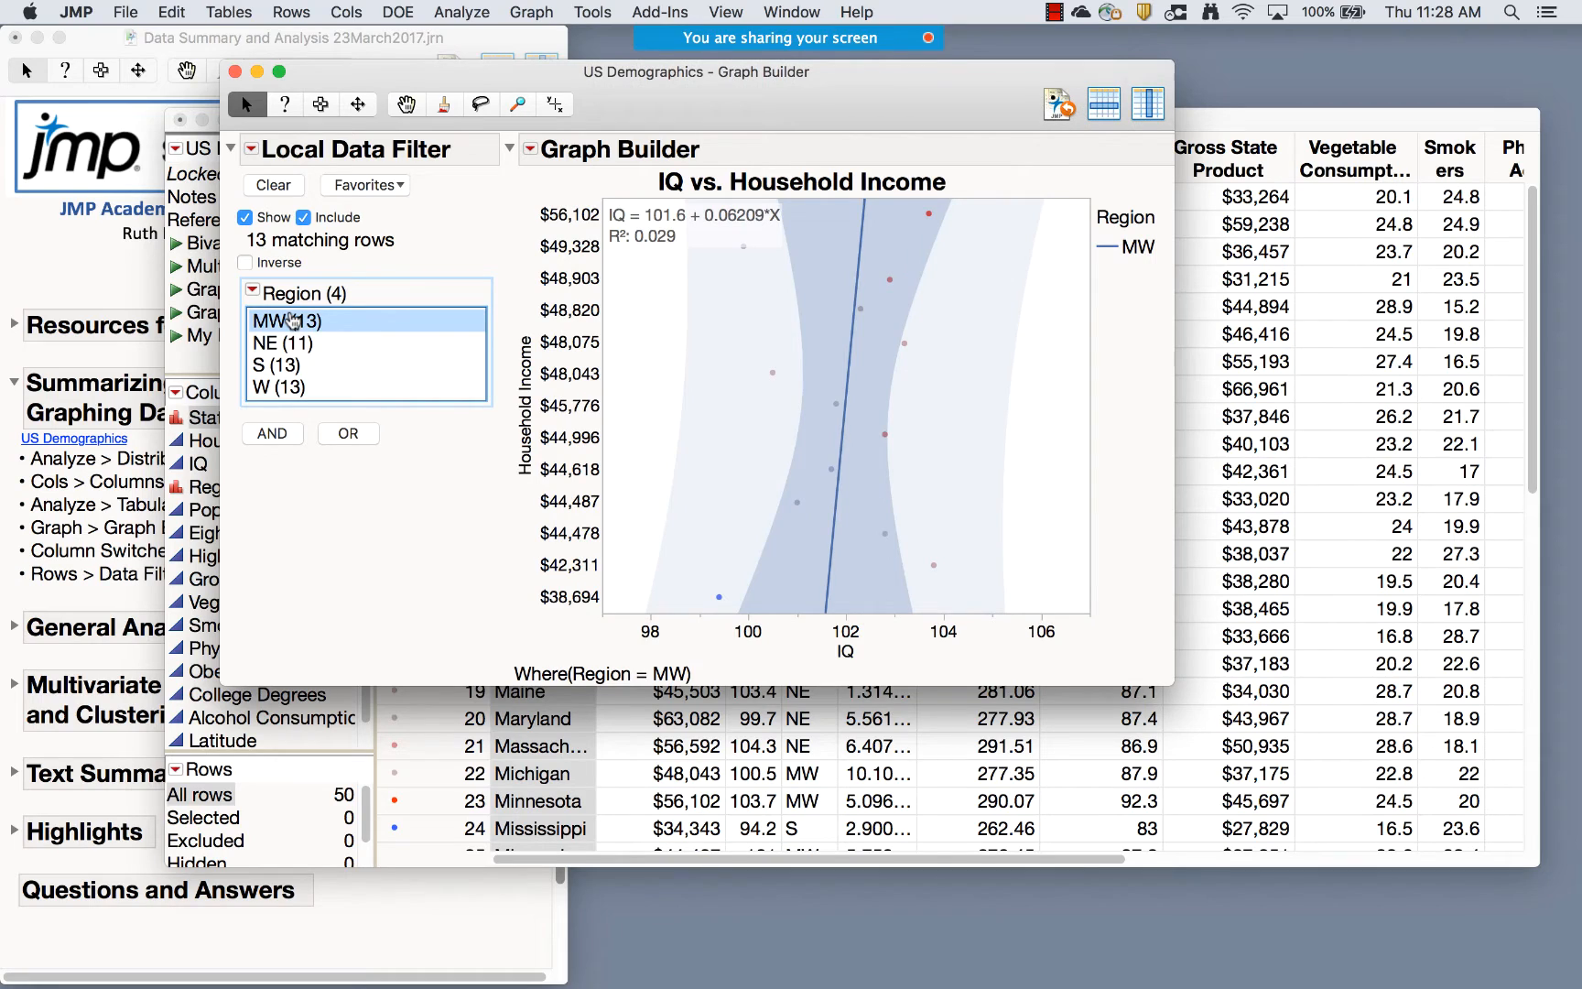
pyautogui.keyDown('shift'); pyautogui.click(279, 344); pyautogui.keyUp('shift')
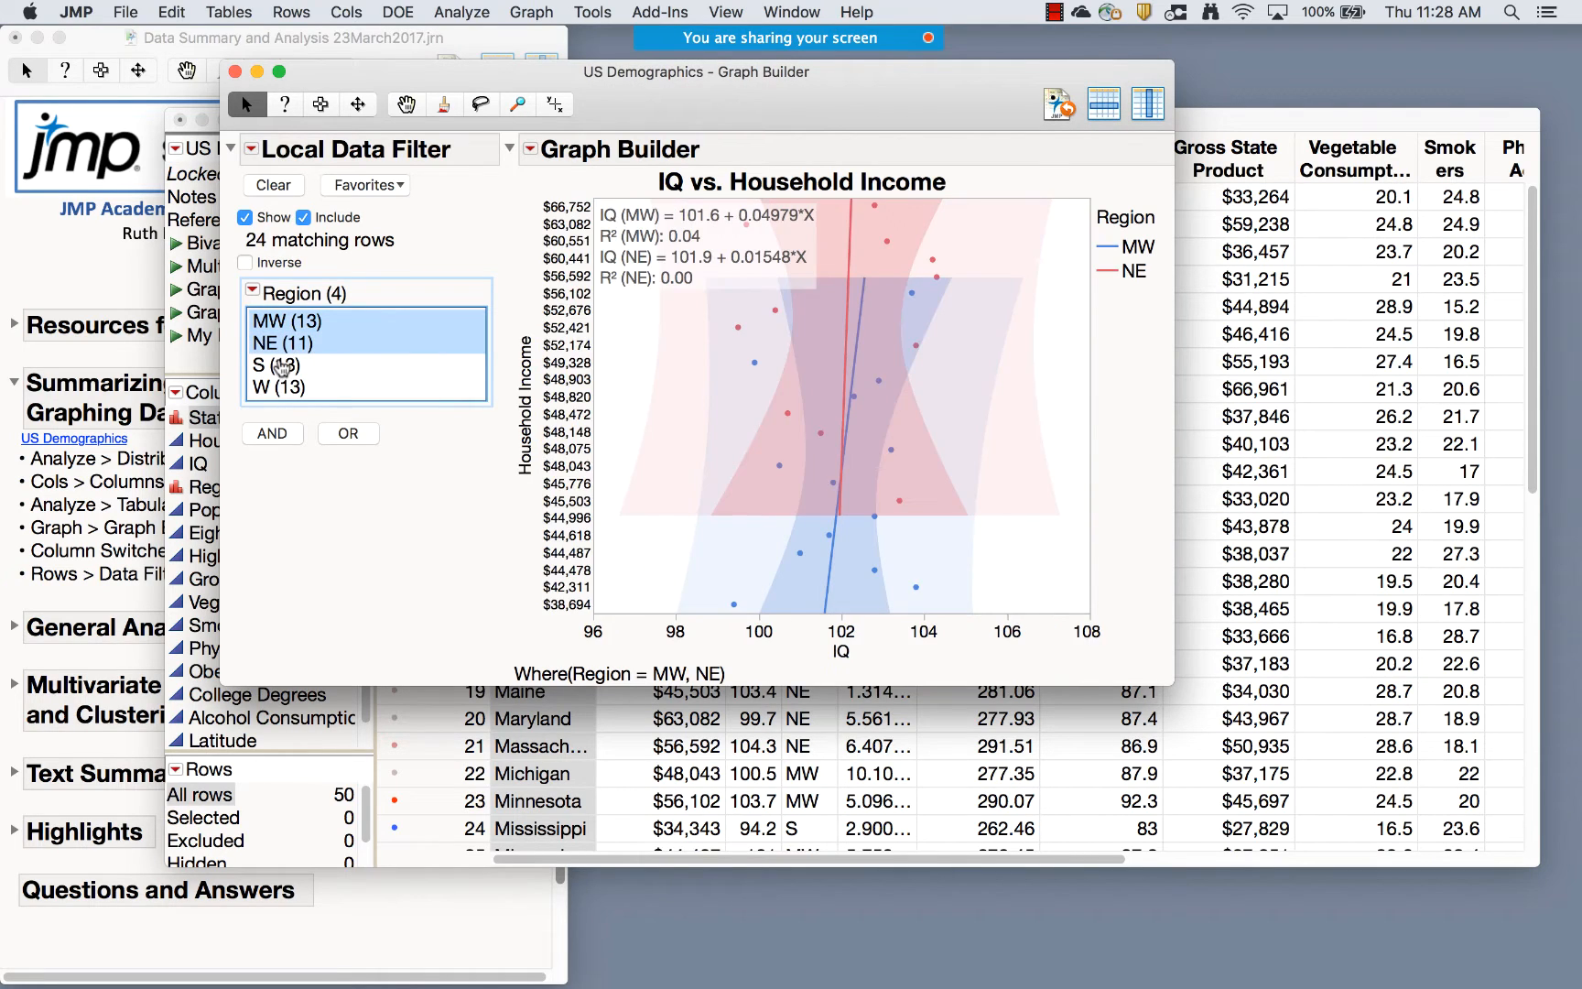
pyautogui.keyDown('shift'); pyautogui.click(281, 367); pyautogui.keyUp('shift')
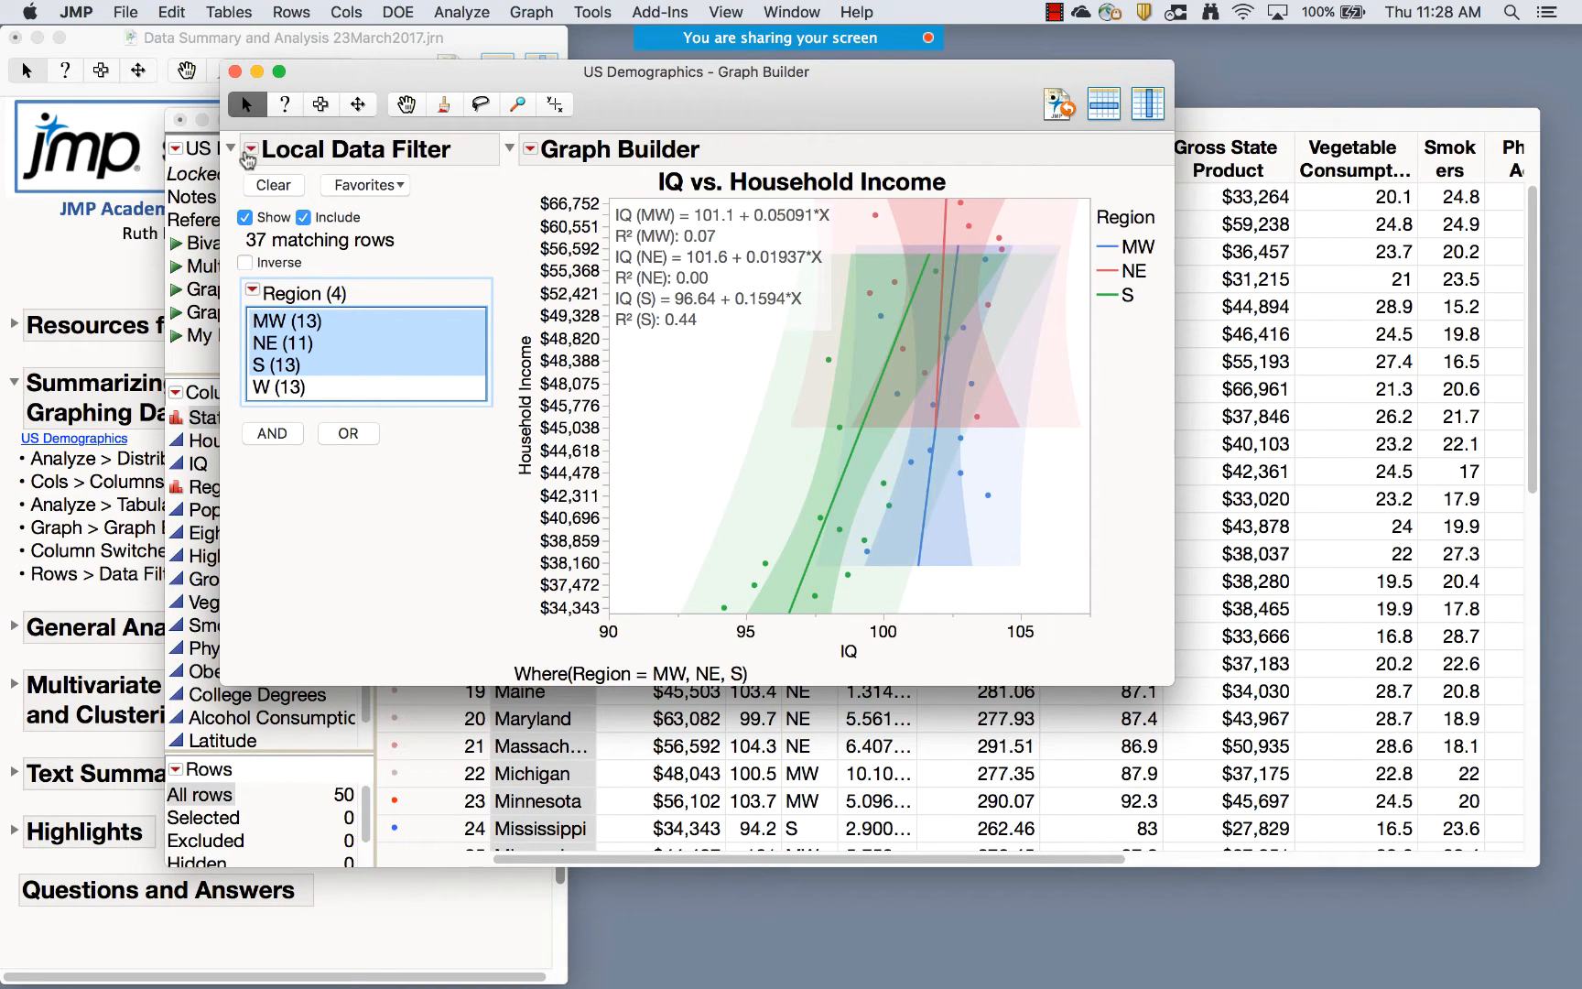
pyautogui.click(235, 73)
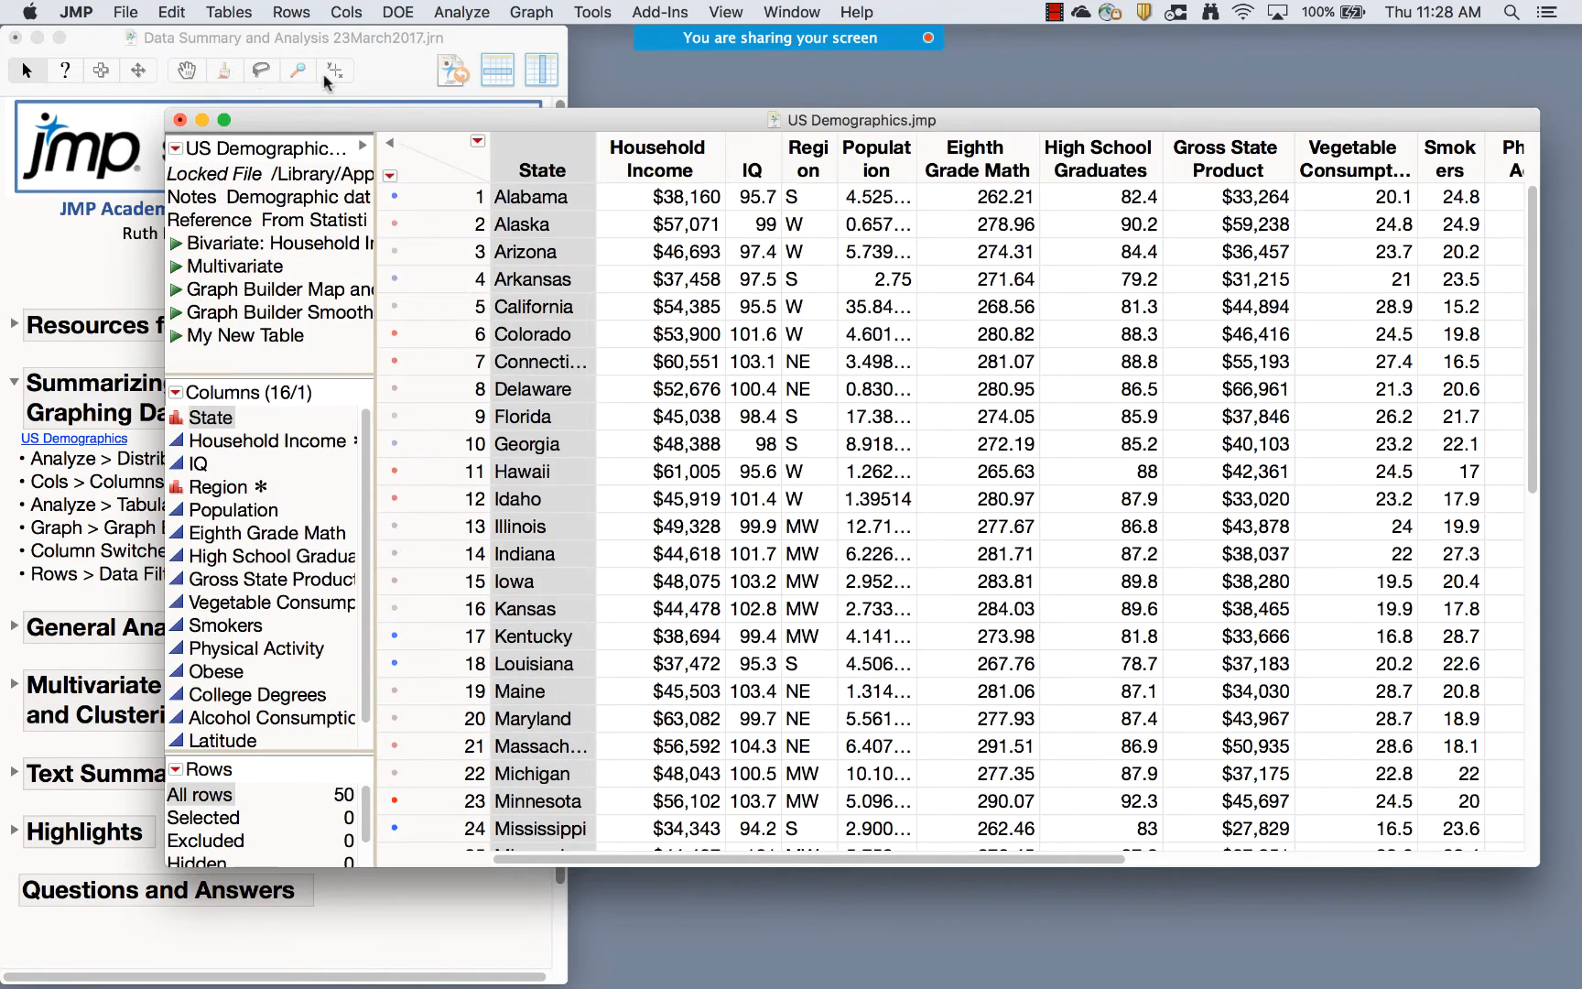
# Start a new Graph Builder plot and assign State as the Map Shape variable
pyautogui.moveTo(518, 117); pyautogui.dragTo(511, 92)
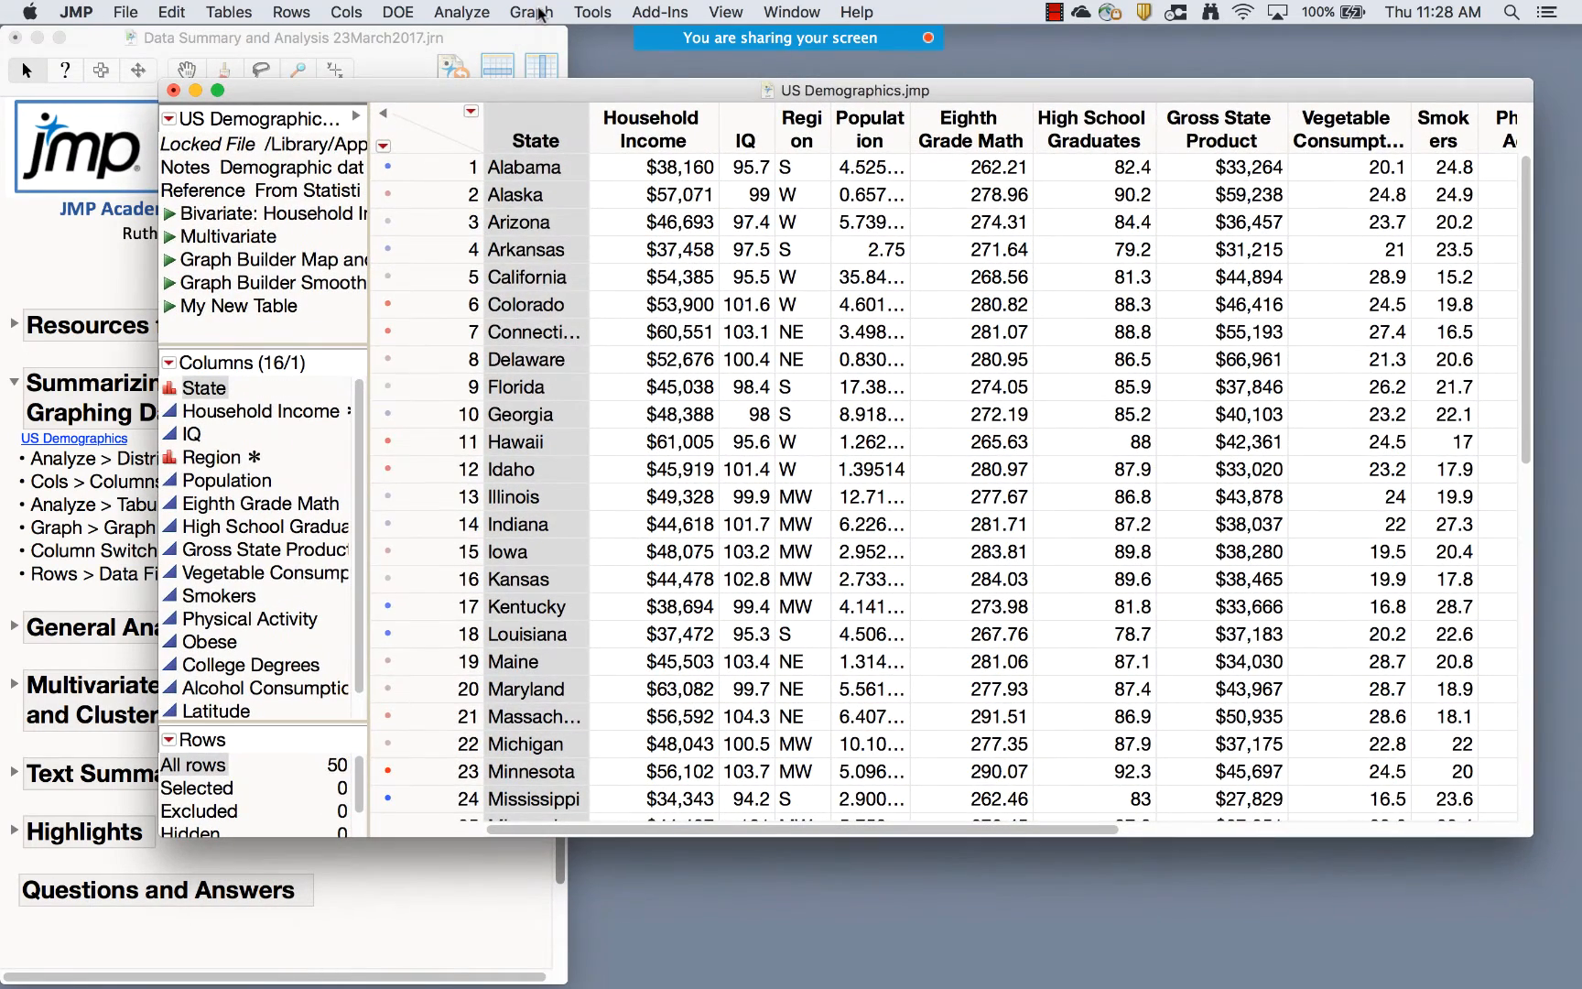
pyautogui.click(534, 13)
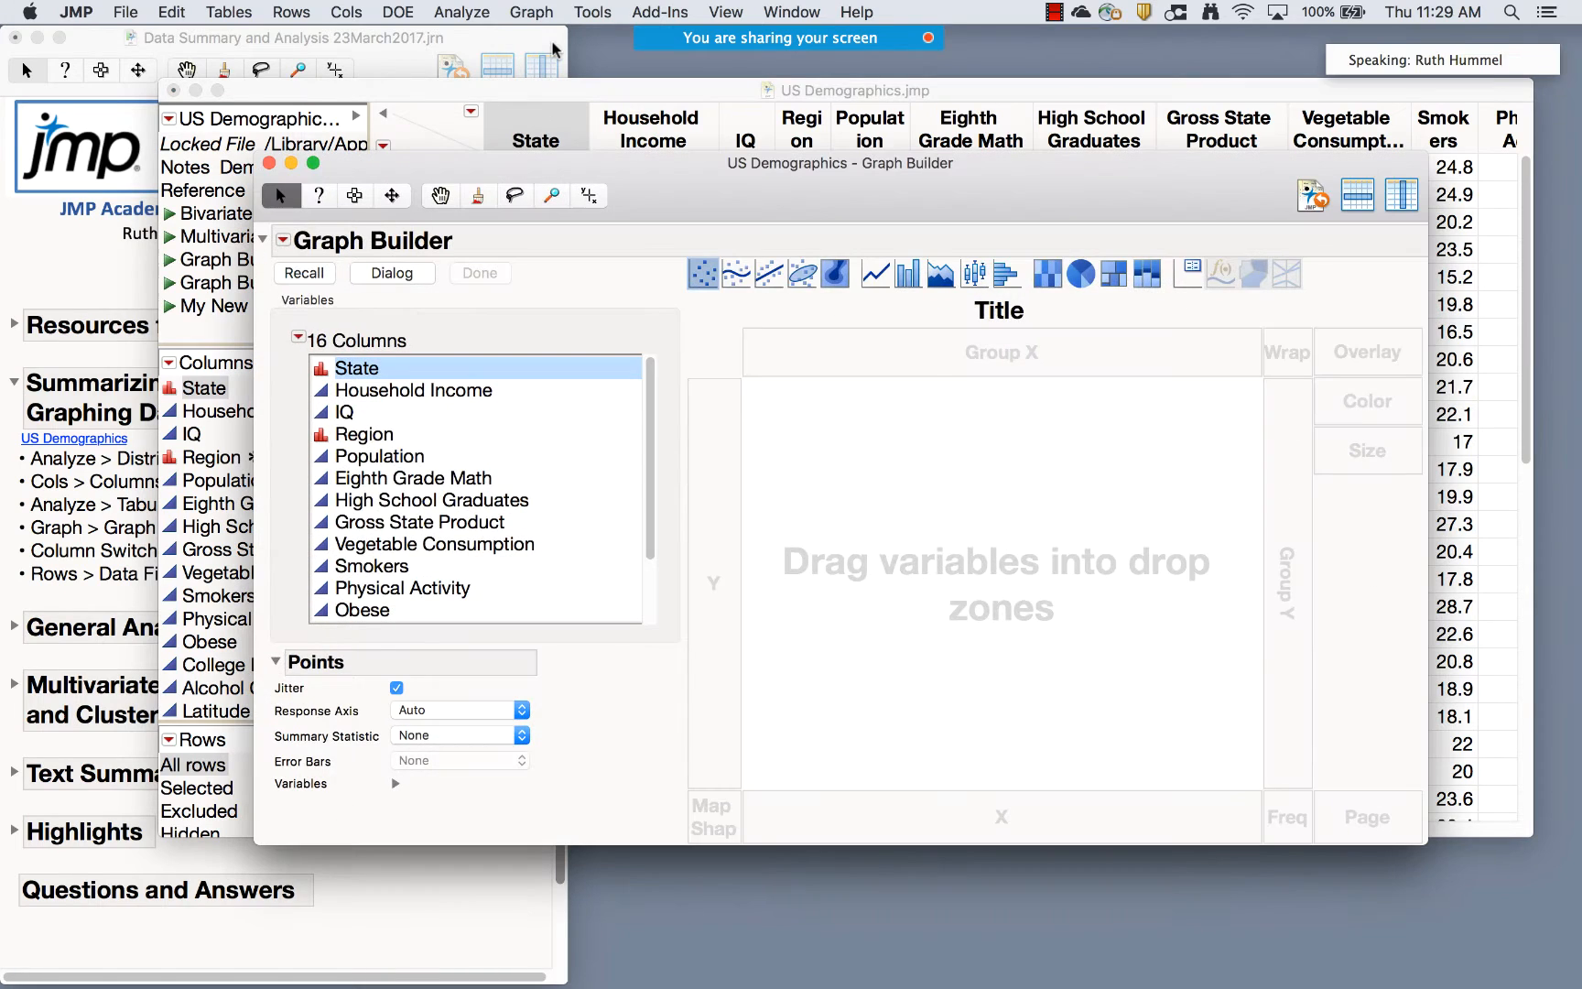
pyautogui.moveTo(660, 174); pyautogui.dragTo(591, 83)
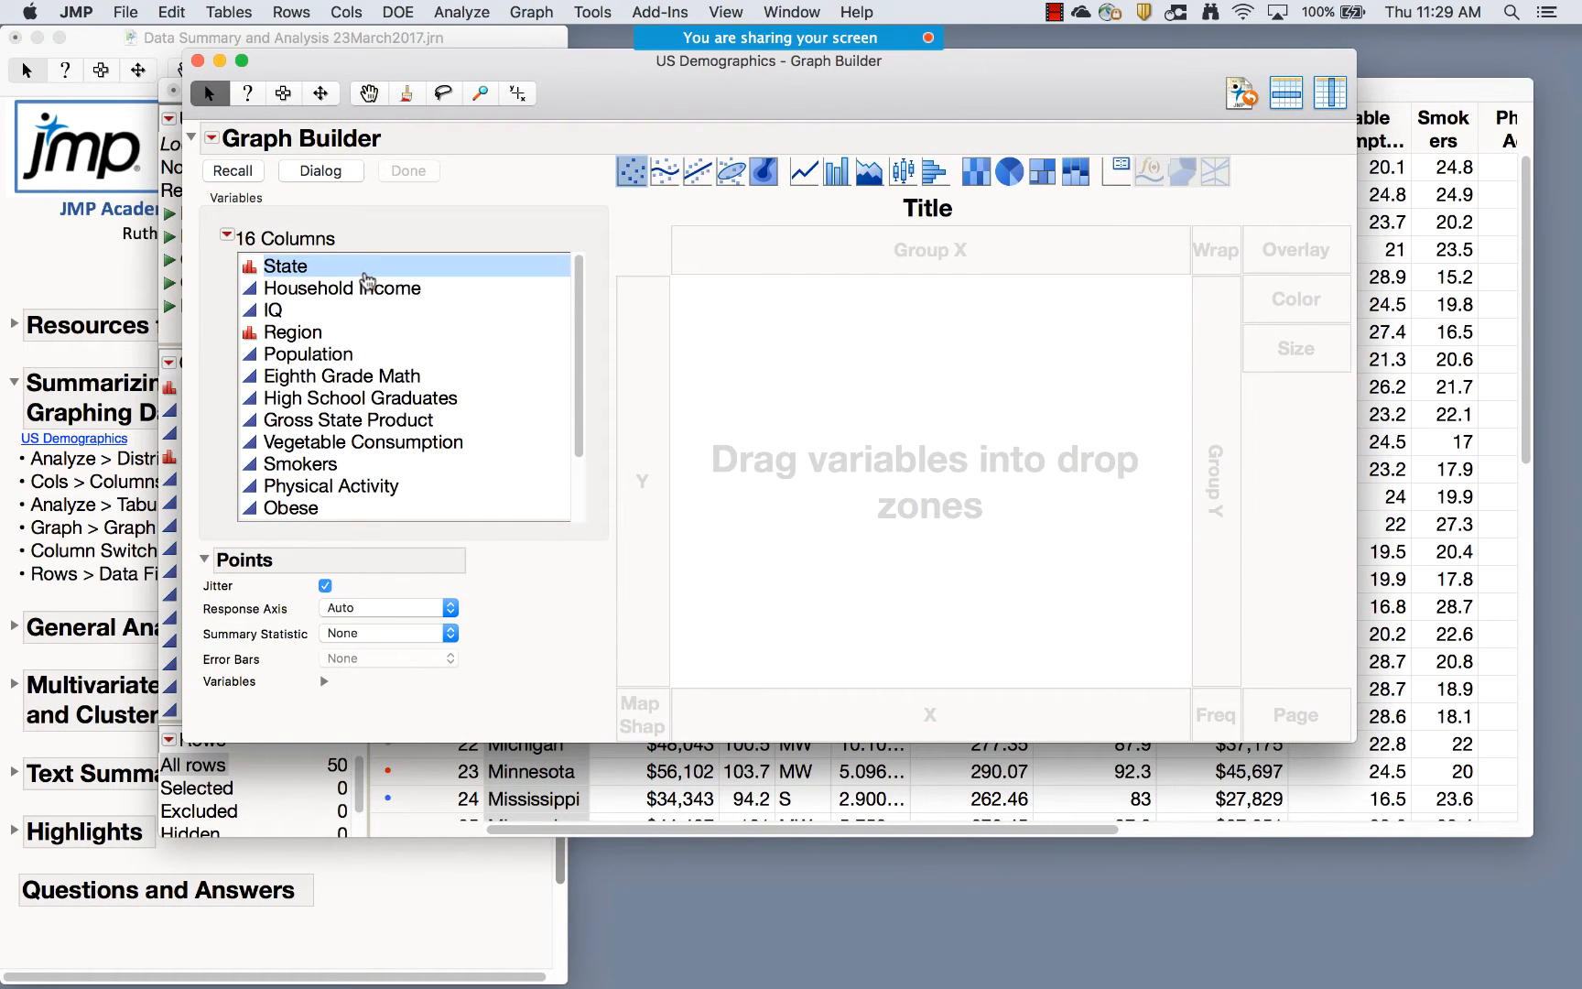
pyautogui.click(285, 266)
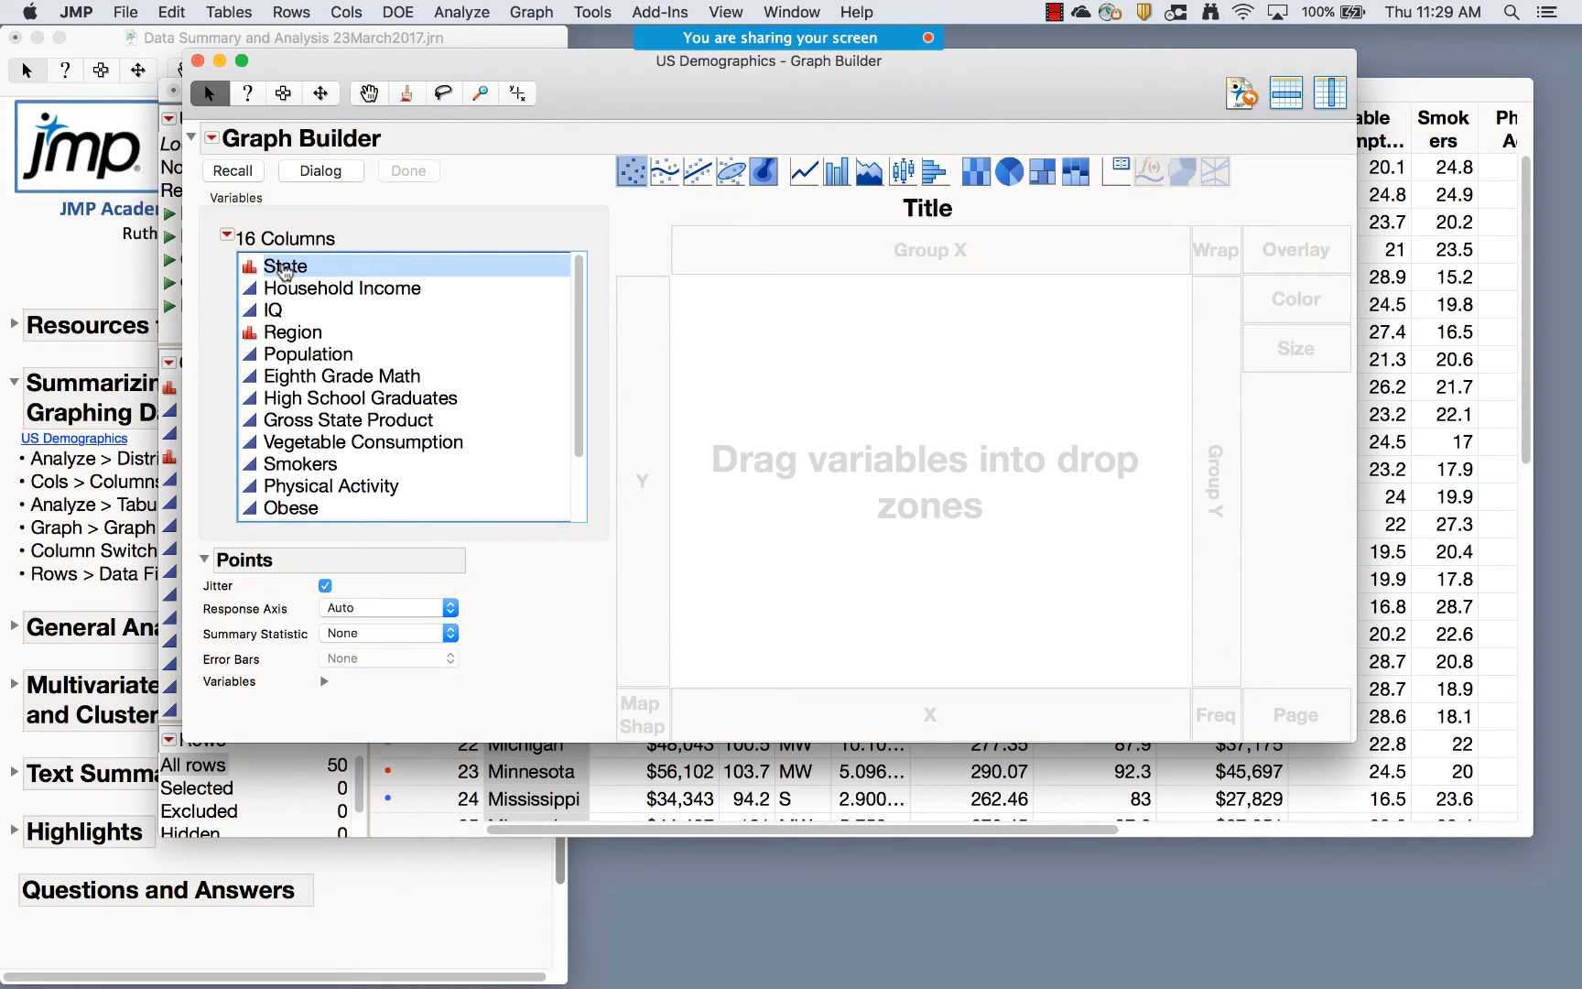
pyautogui.scroll(-3, 371, 453)
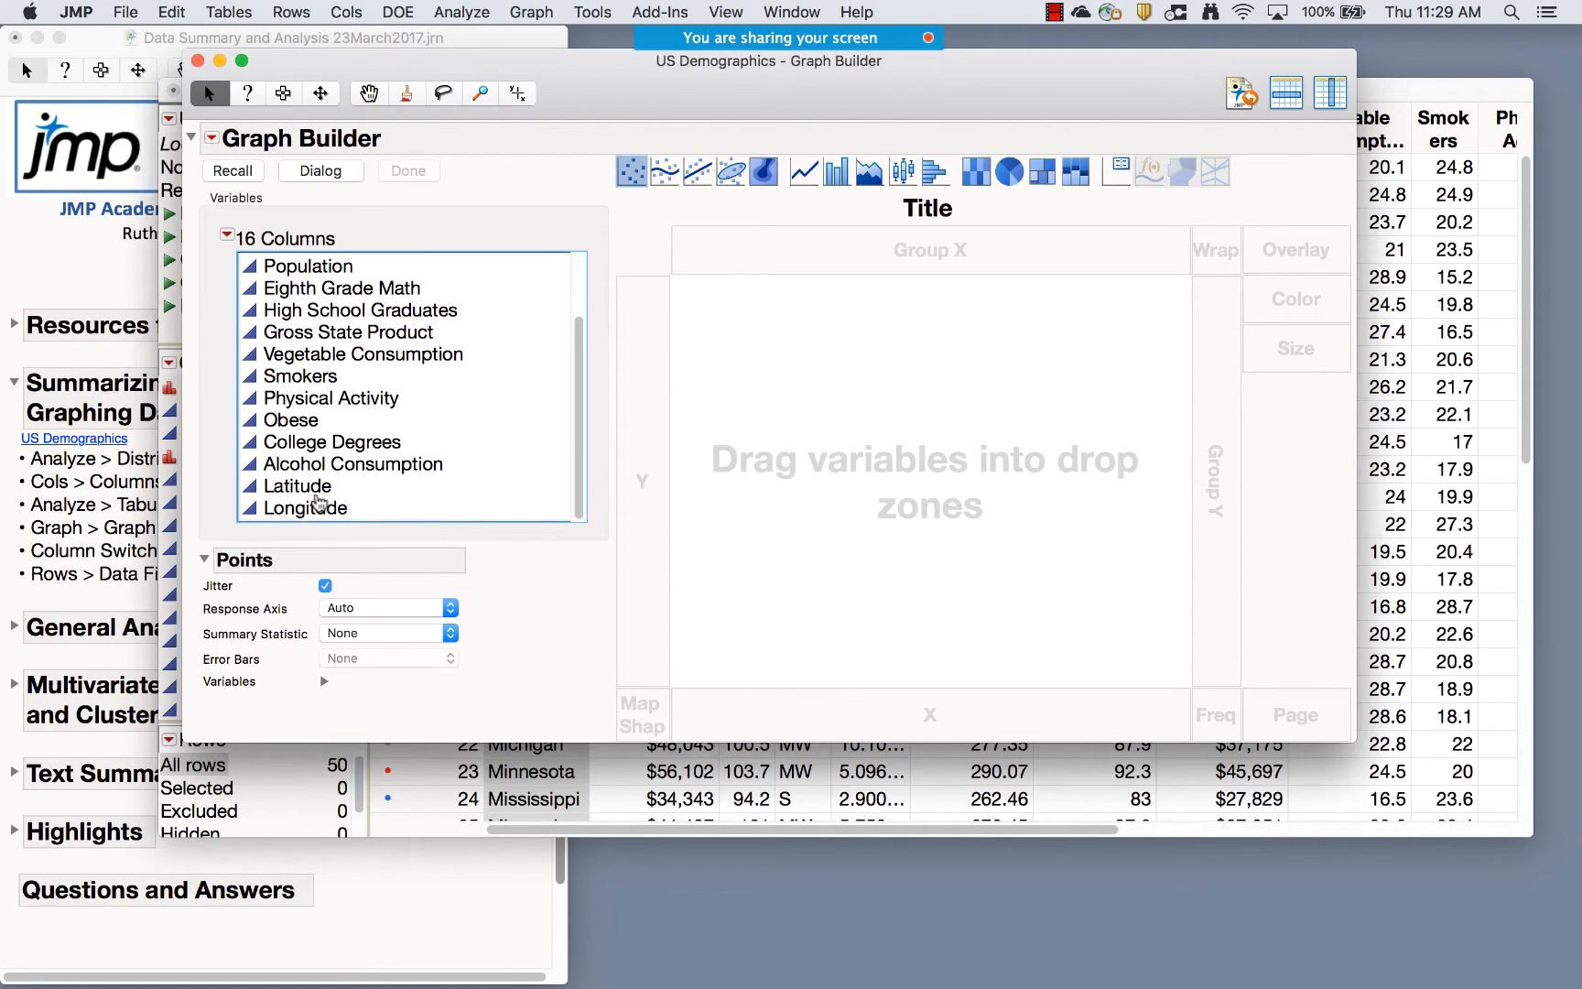
pyautogui.scroll(3, 408, 319)
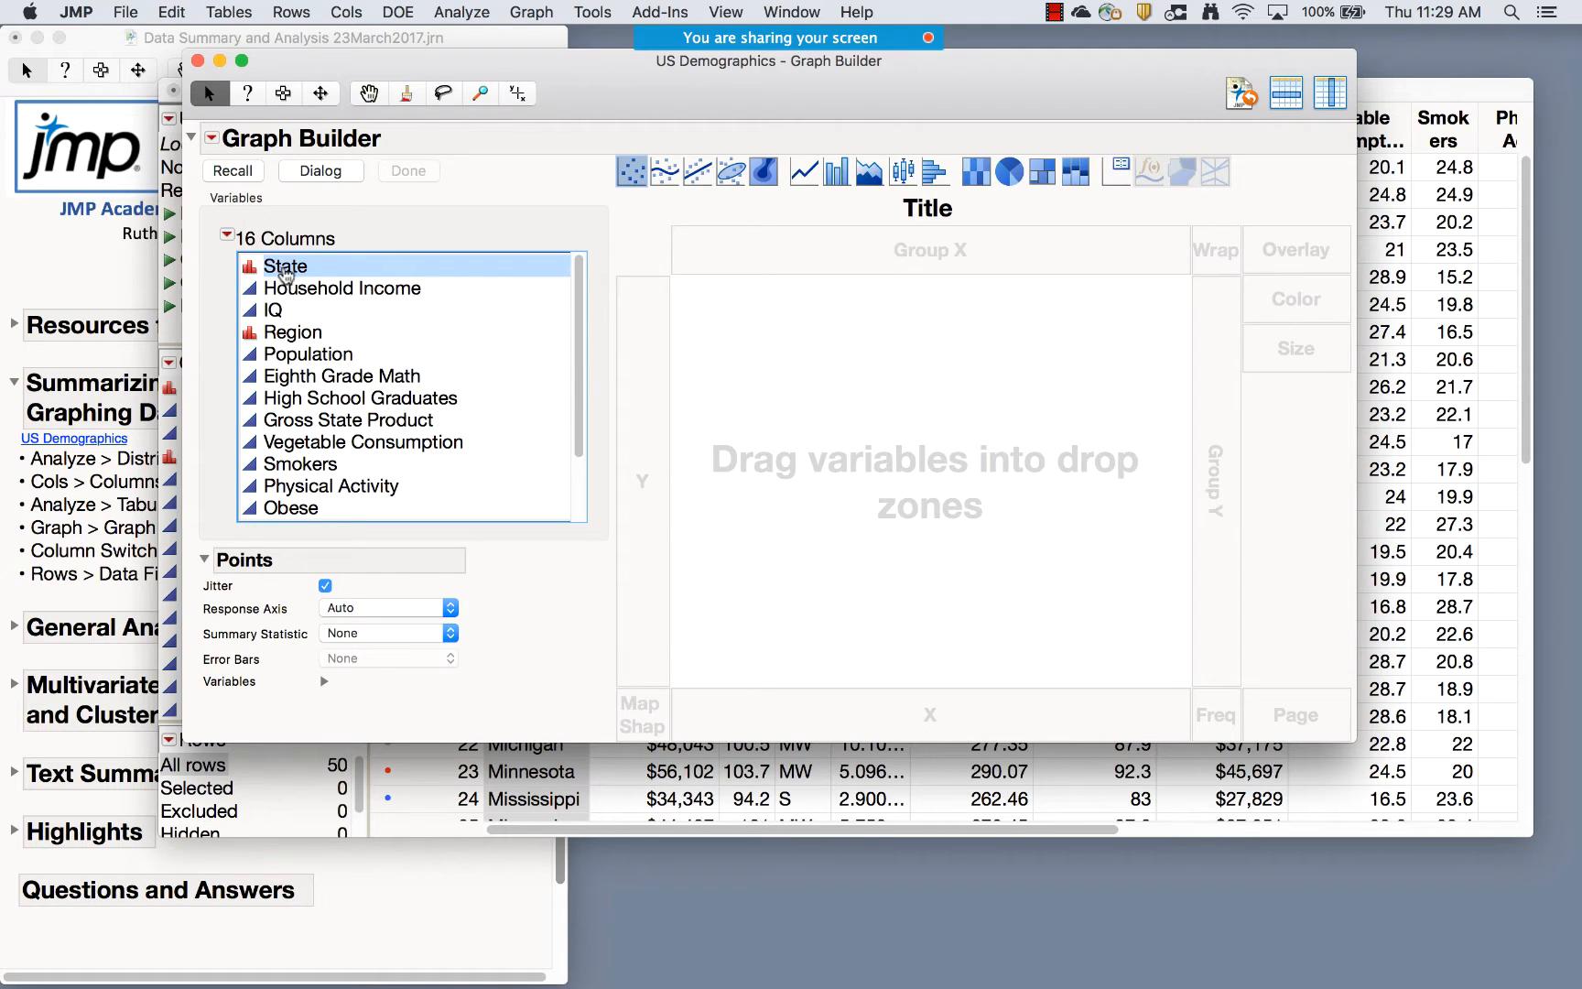
pyautogui.moveTo(276, 274); pyautogui.dragTo(646, 718)
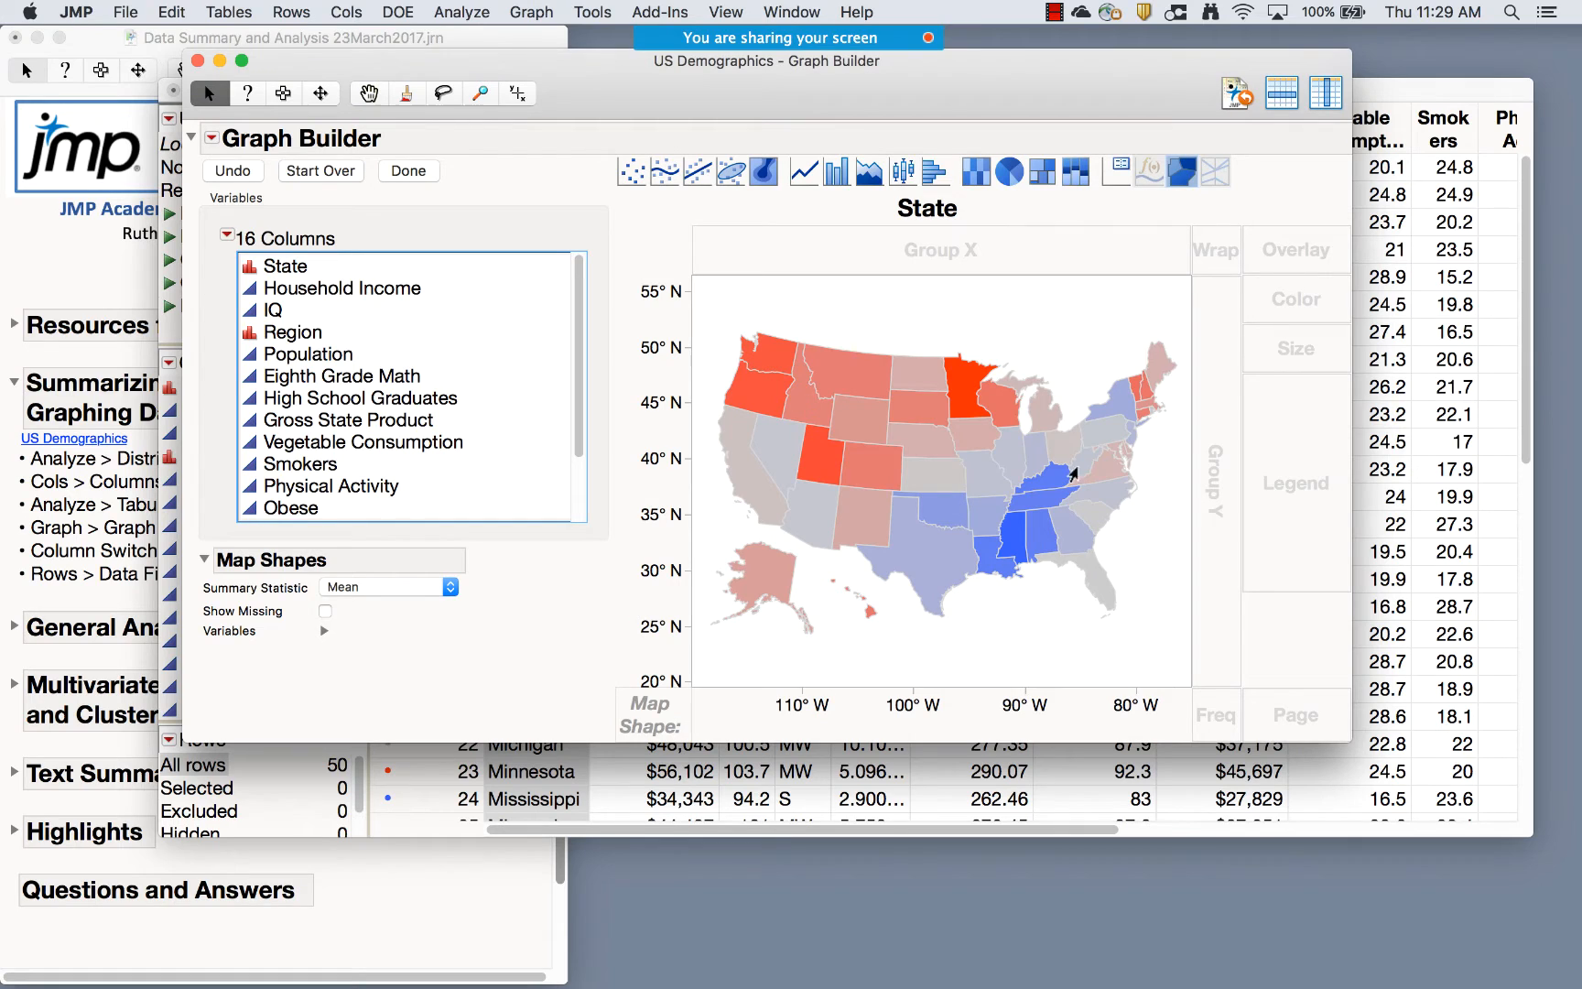
pyautogui.click(384, 289)
pyautogui.moveTo(384, 289); pyautogui.dragTo(1216, 249)
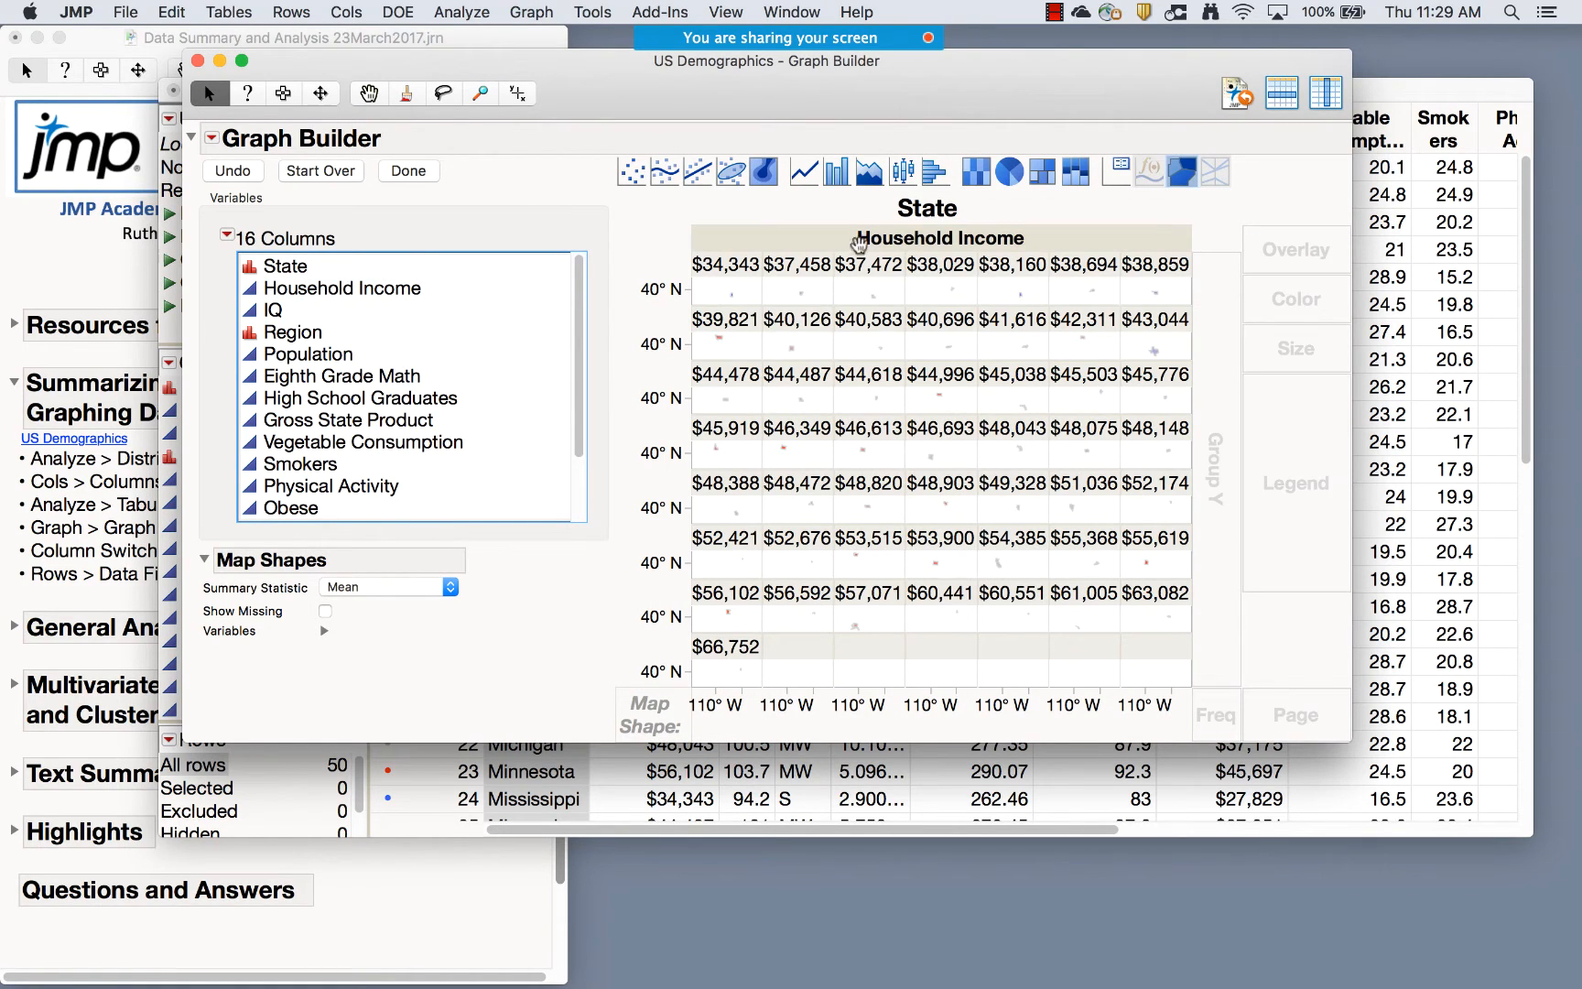
pyautogui.click(242, 173)
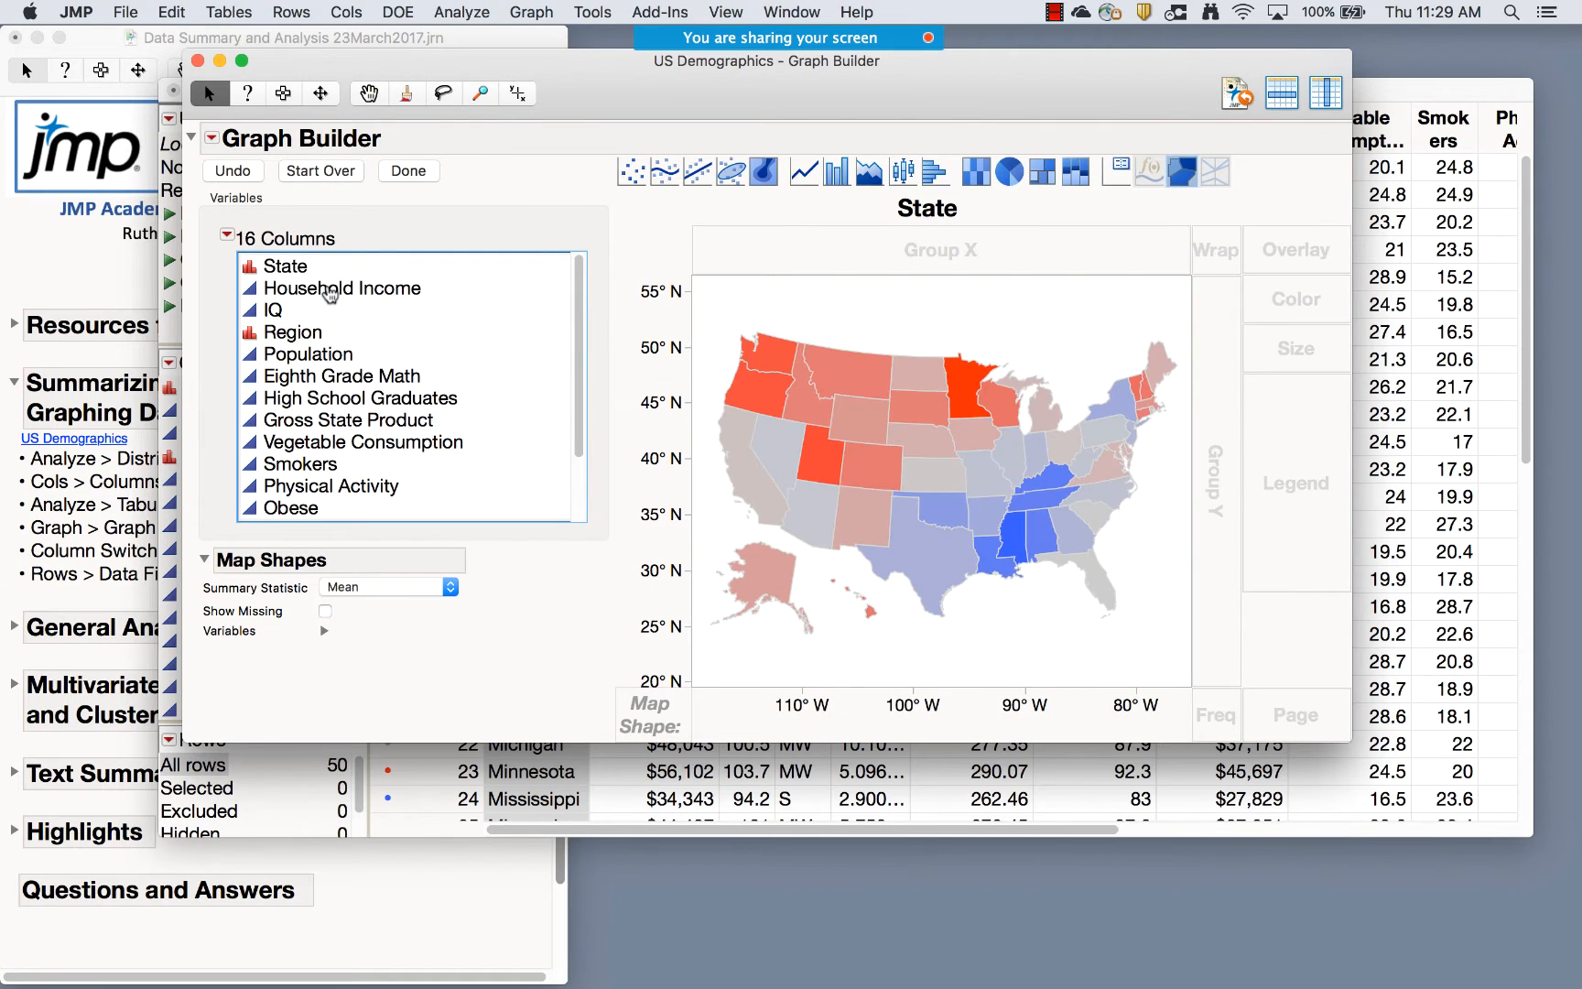
# Color the state map by Household Income, IQ and finally Vegetable Consumption
pyautogui.moveTo(331, 289)
pyautogui.mouseDown()
pyautogui.moveTo(512, 272)
pyautogui.moveTo(1373, 297)
pyautogui.moveTo(549, 261)
pyautogui.moveTo(291, 301)
pyautogui.moveTo(1261, 335)
pyautogui.moveTo(1262, 310)
pyautogui.mouseUp()
pyautogui.click(255, 311)
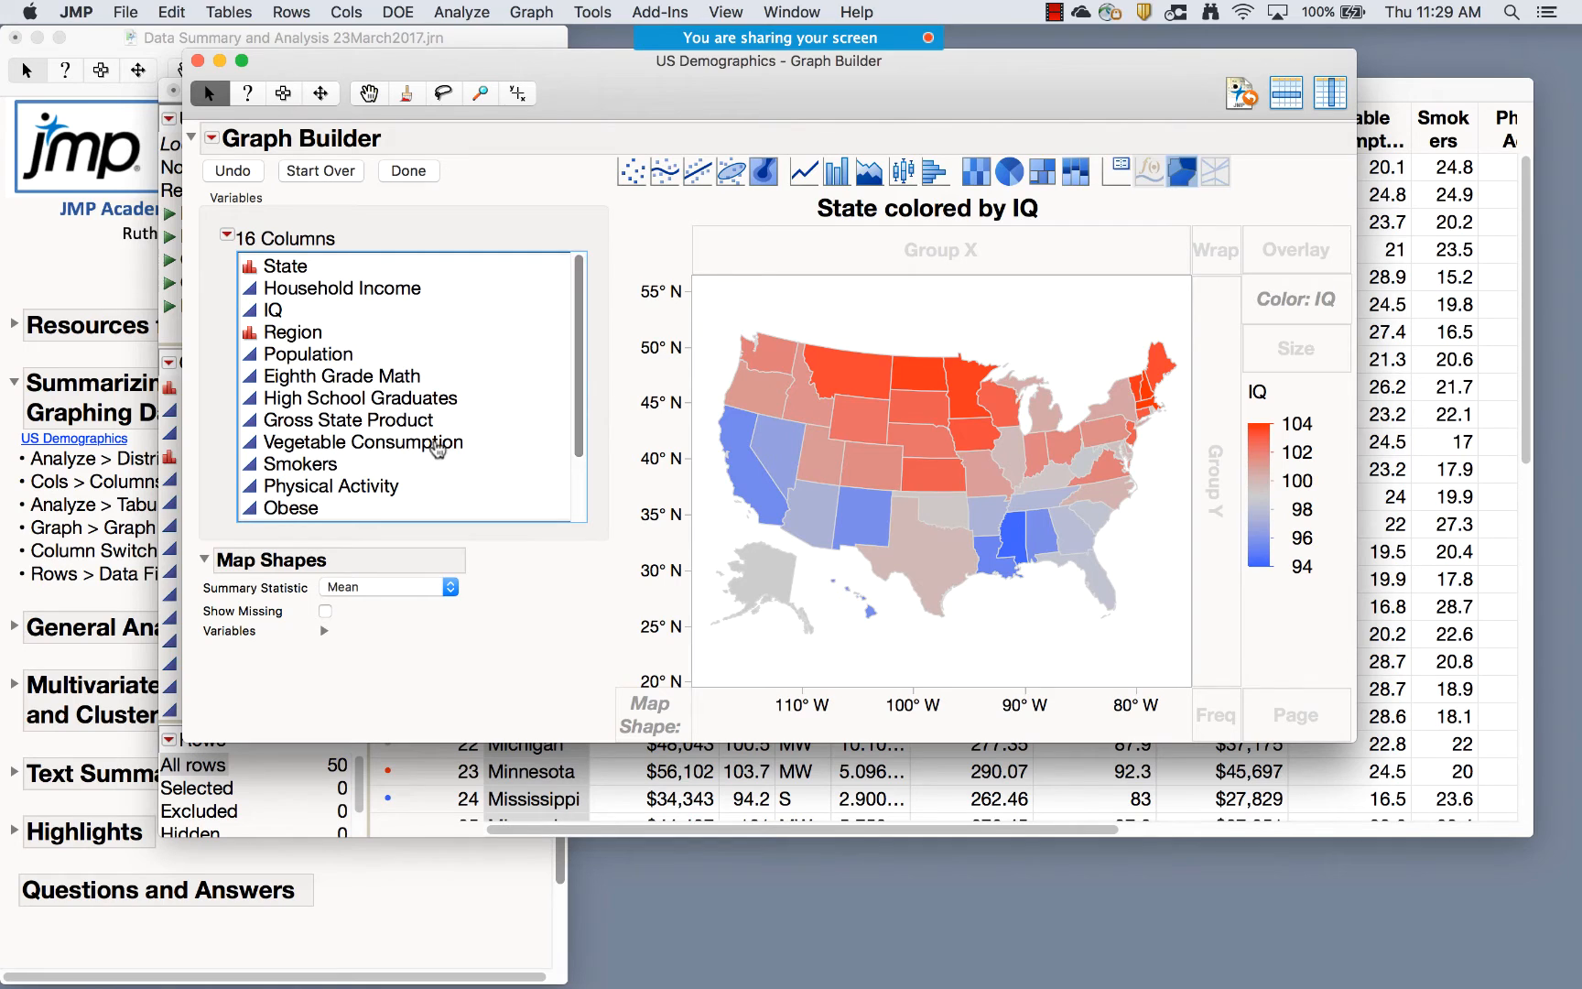
pyautogui.click(435, 446)
pyautogui.moveTo(435, 446); pyautogui.dragTo(1321, 301)
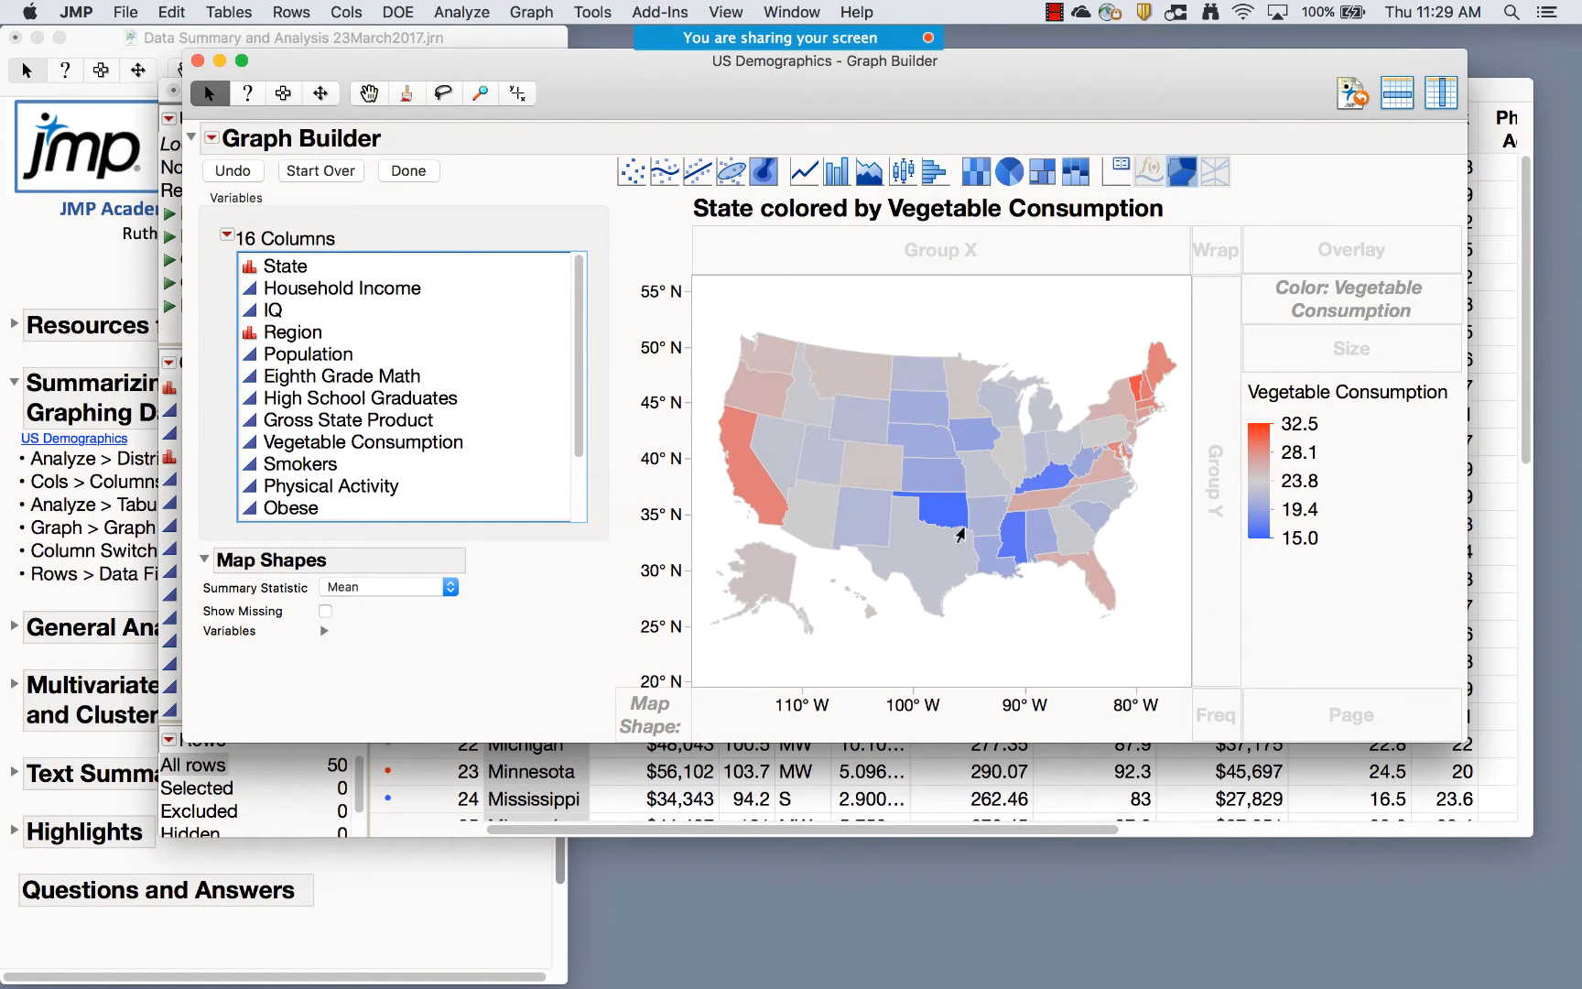
# Set the Vegetable Consumption legend's color theme to the sequential White to Green
pyautogui.rightClick(1261, 483)
pyautogui.doubleClick(1257, 458)
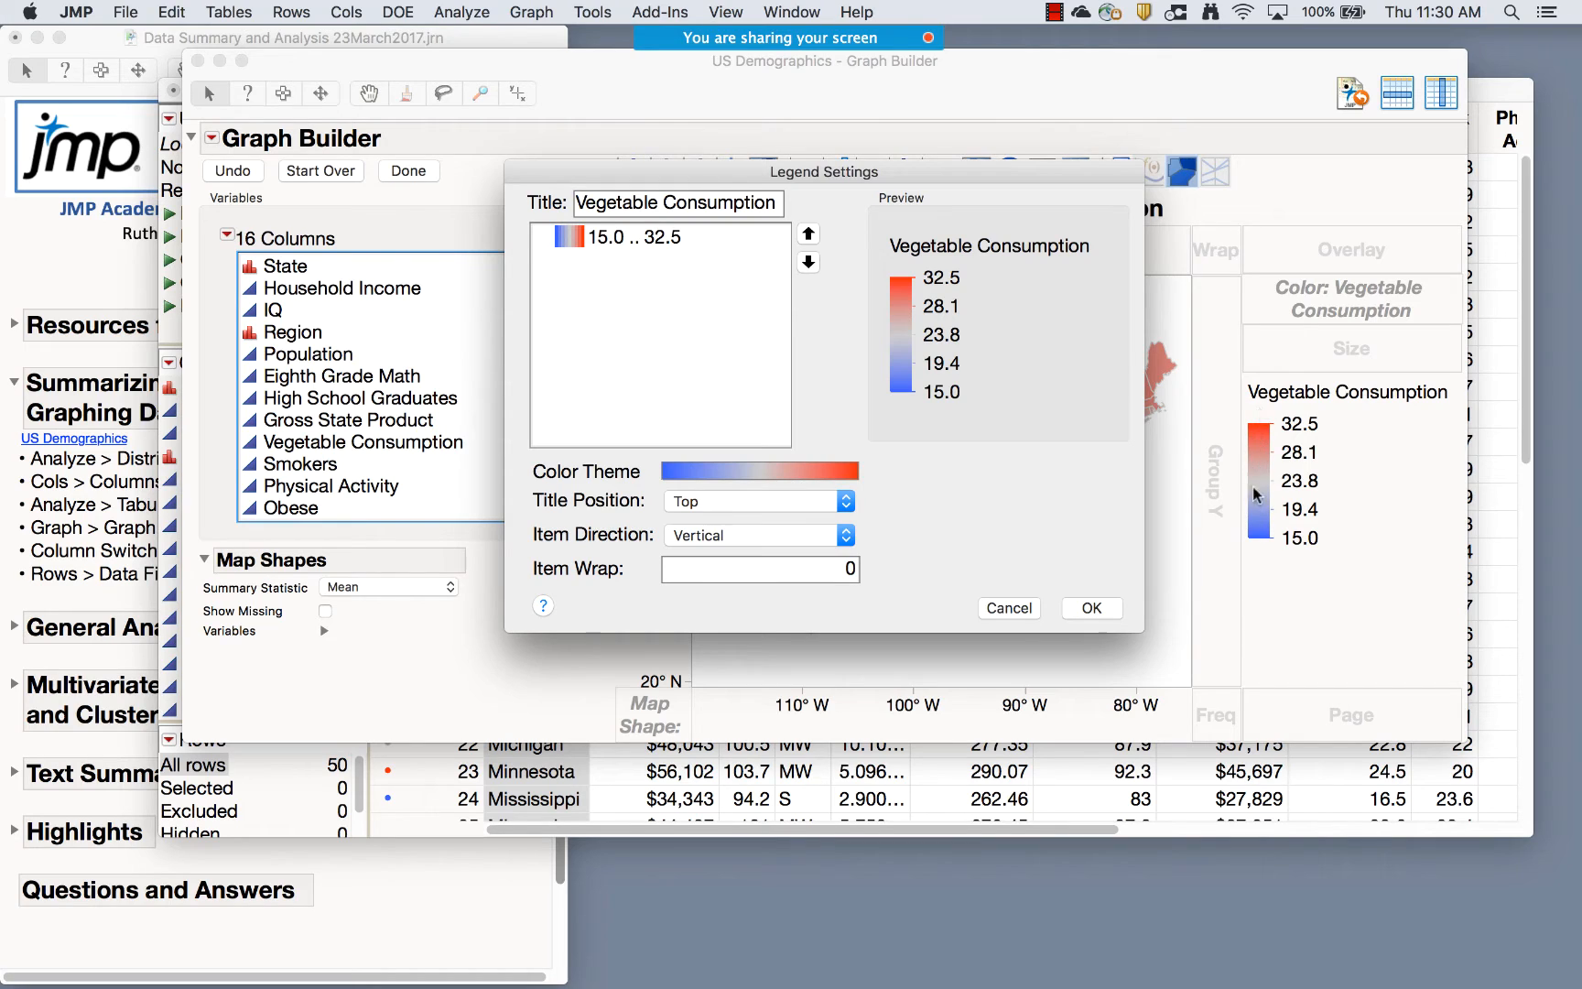
pyautogui.click(746, 472)
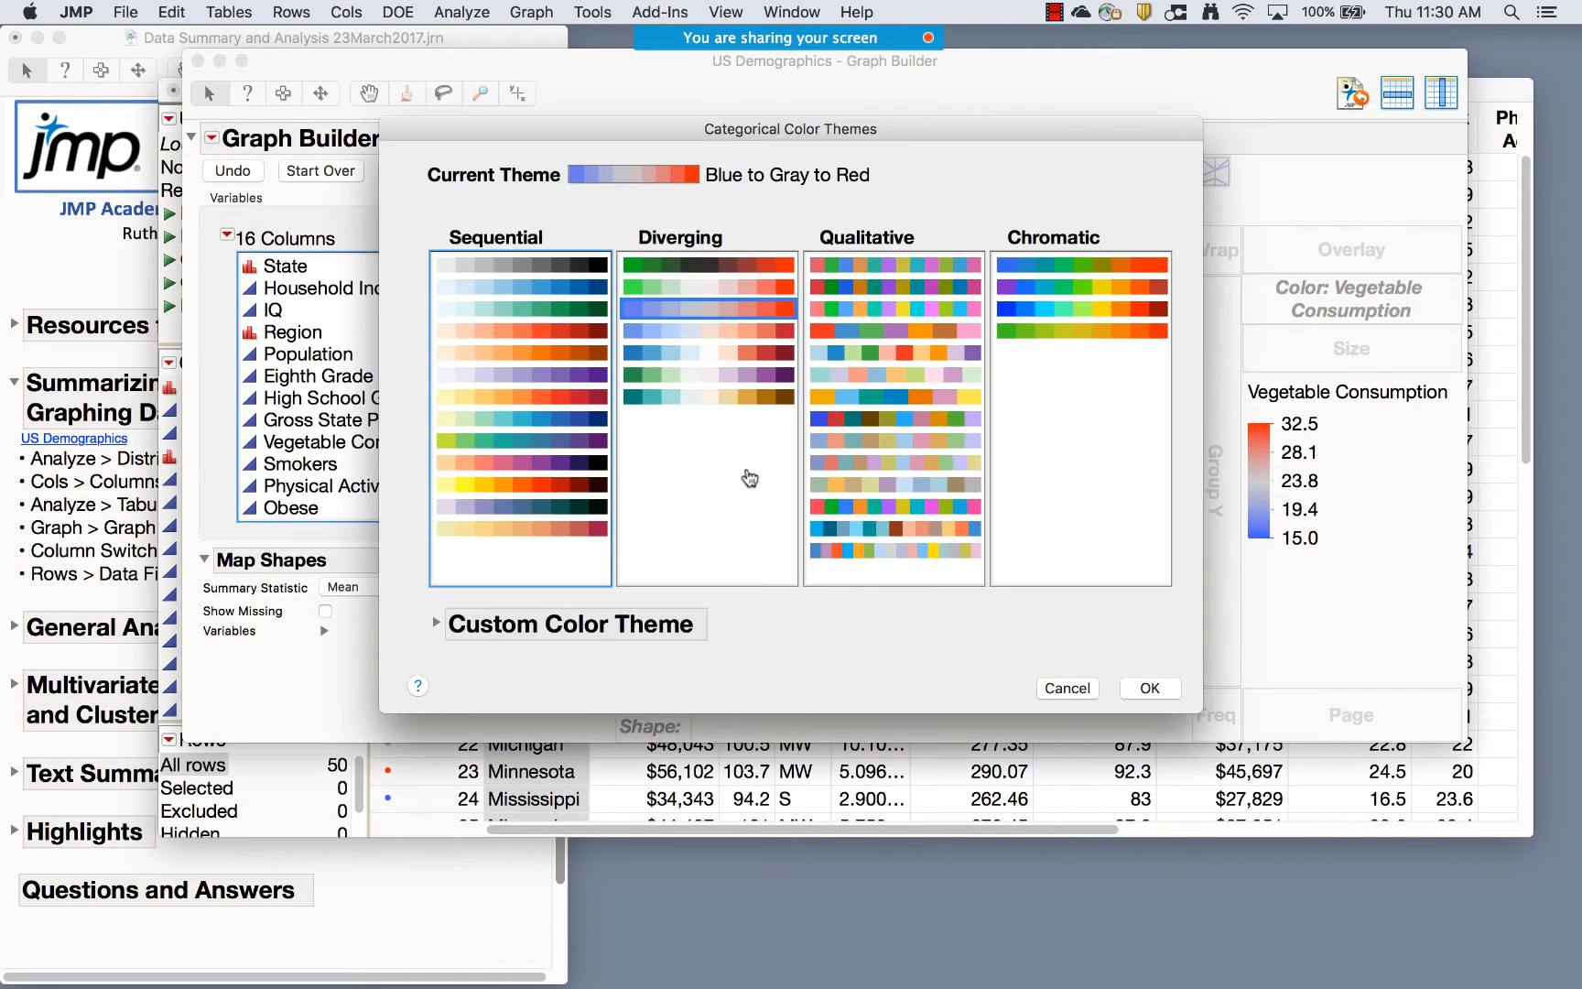
pyautogui.click(549, 309)
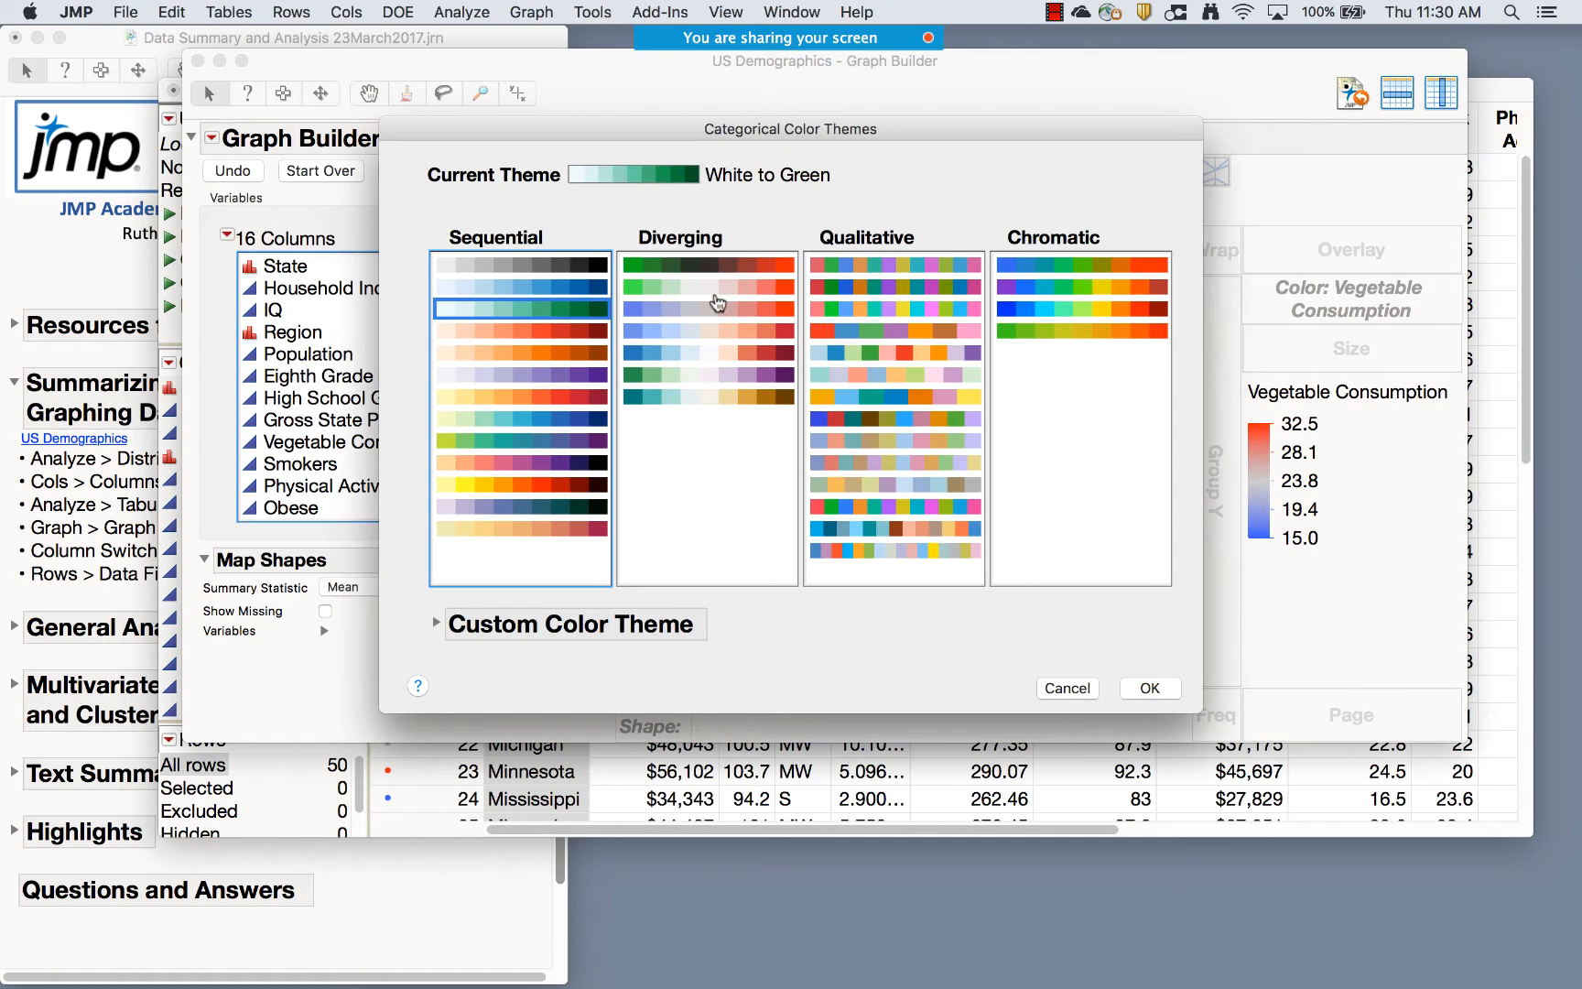
pyautogui.click(1150, 689)
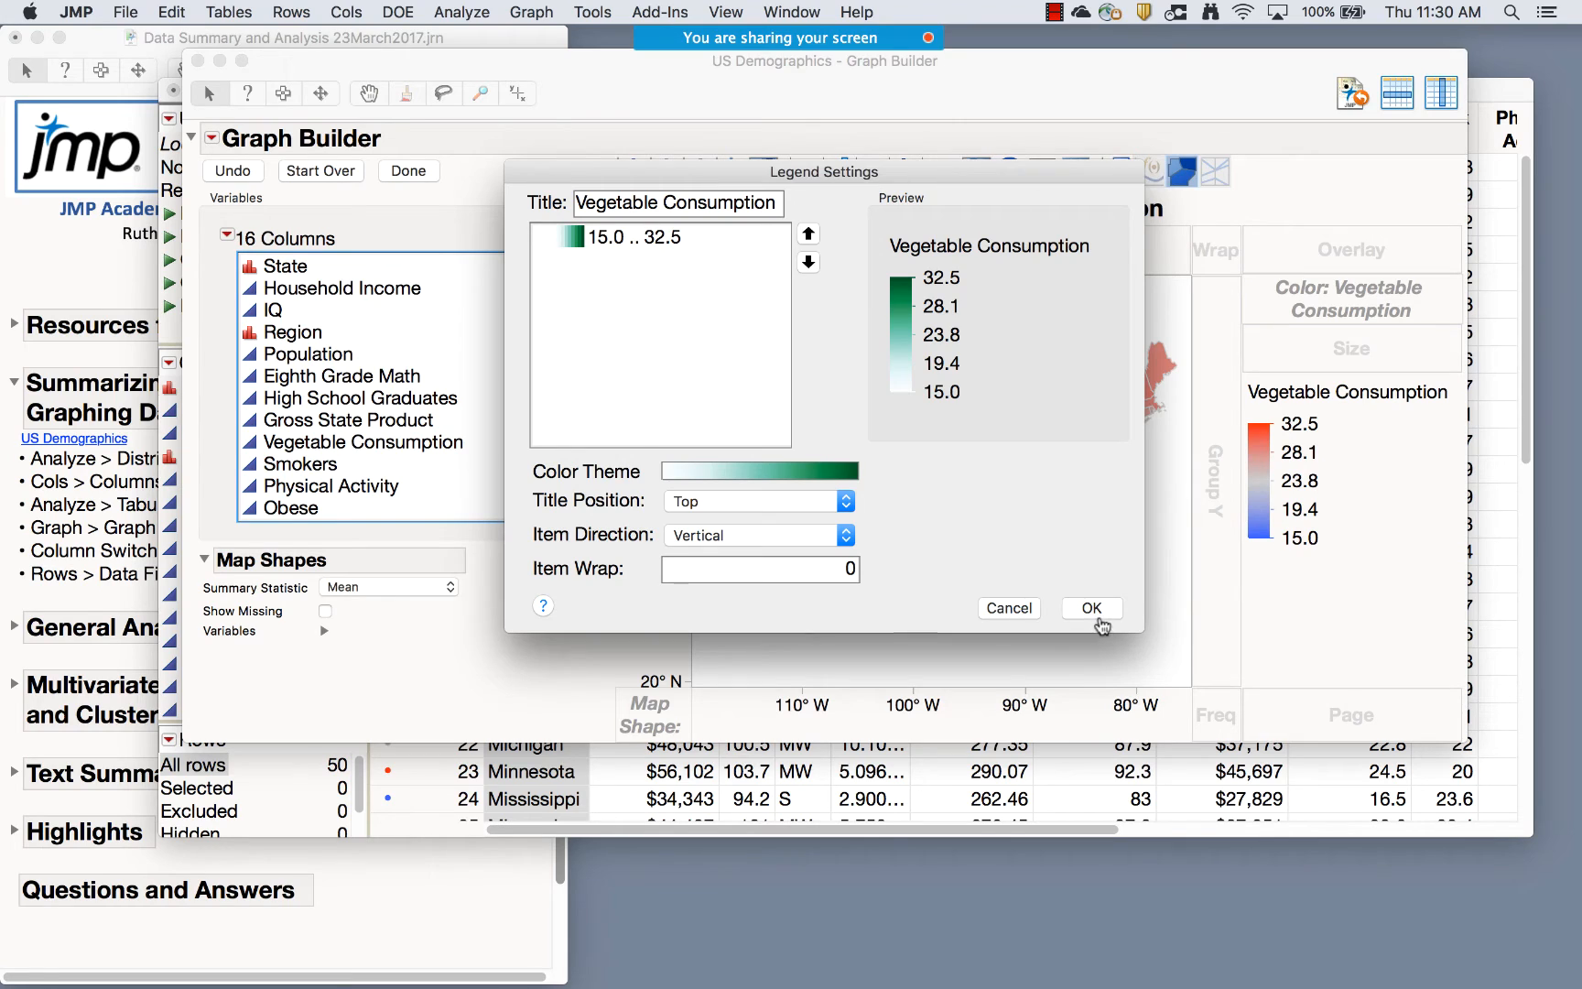
pyautogui.click(1095, 609)
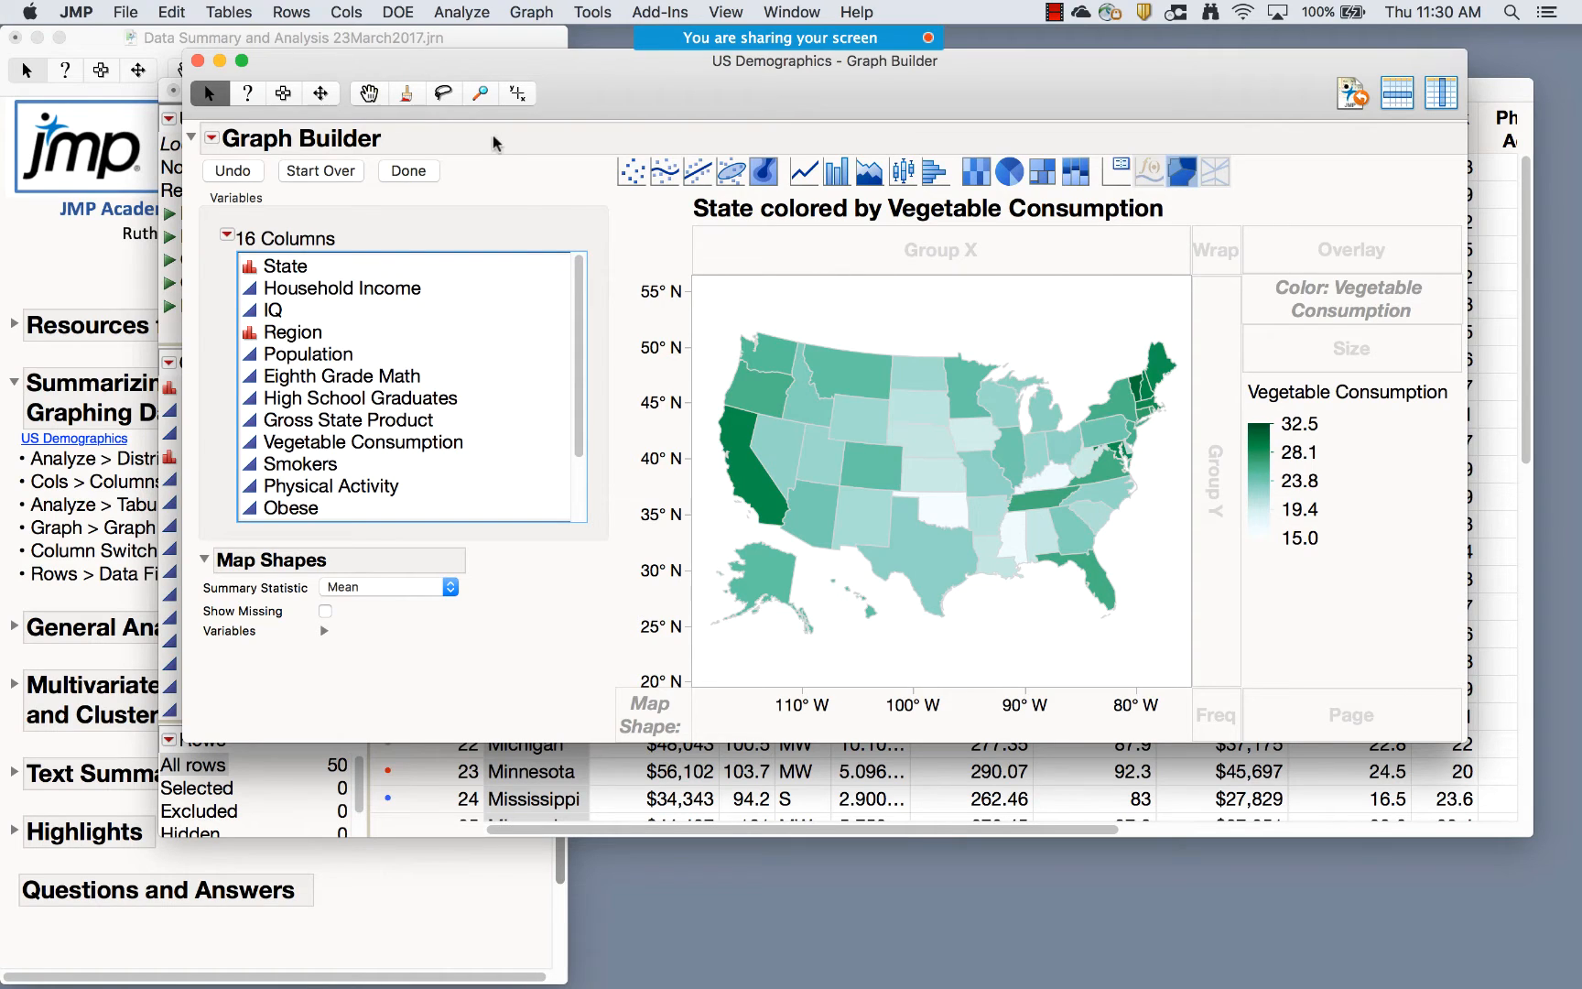
# Finish the Vegetable Consumption map and close its window to return to the data table
pyautogui.click(410, 172)
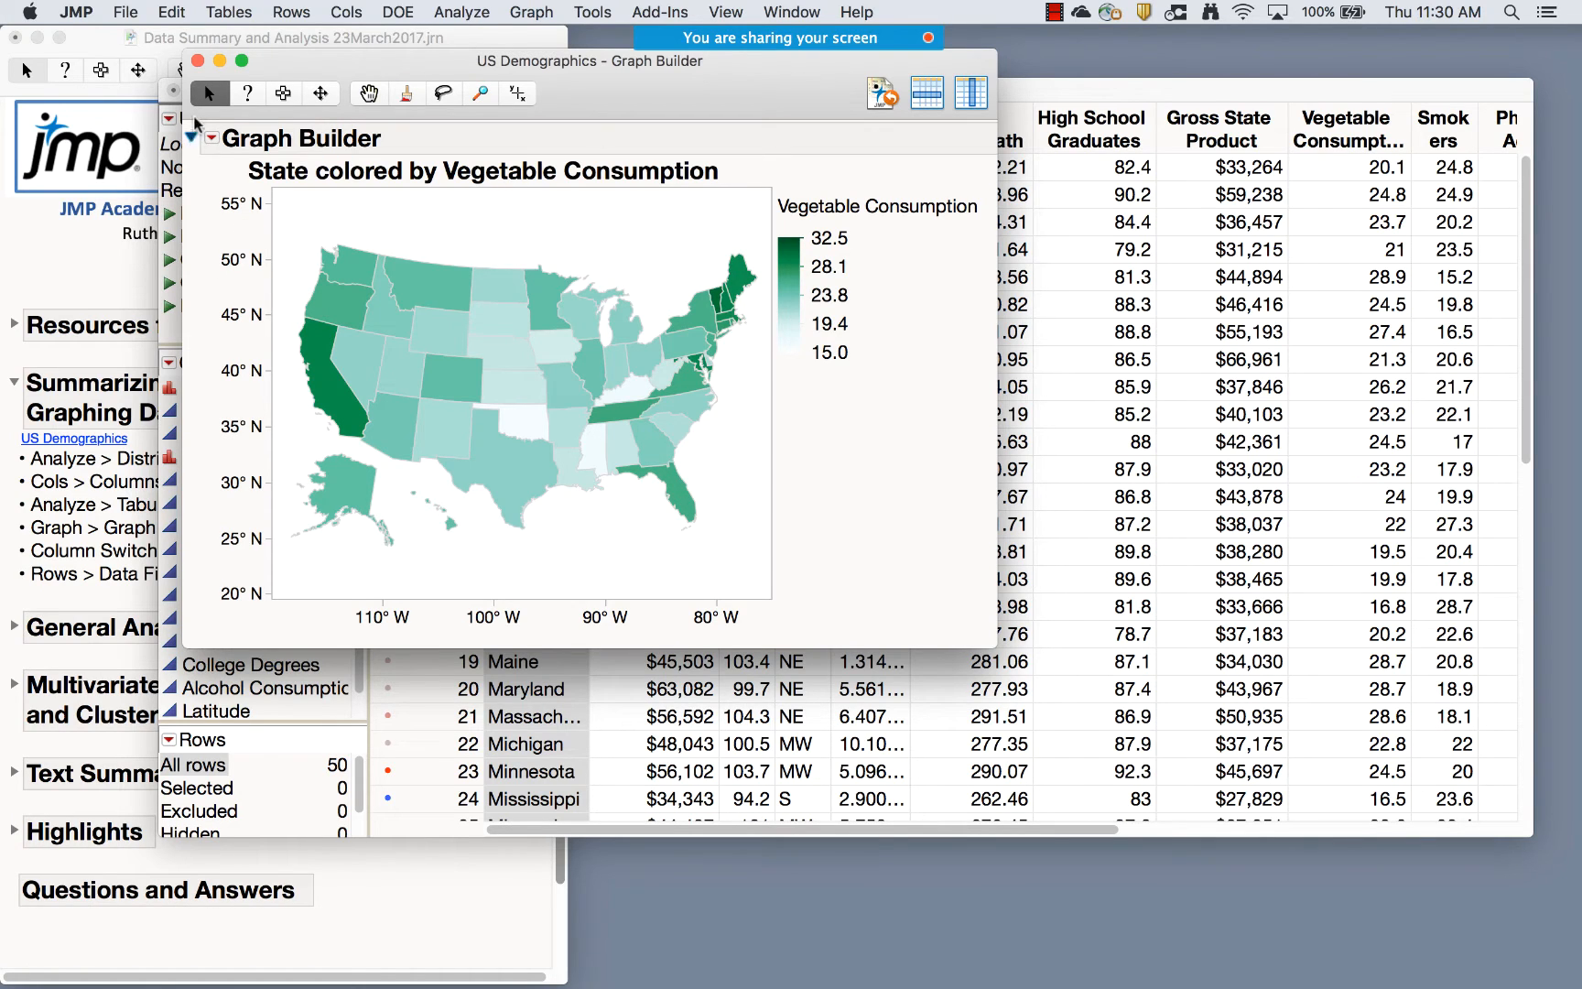
pyautogui.click(196, 61)
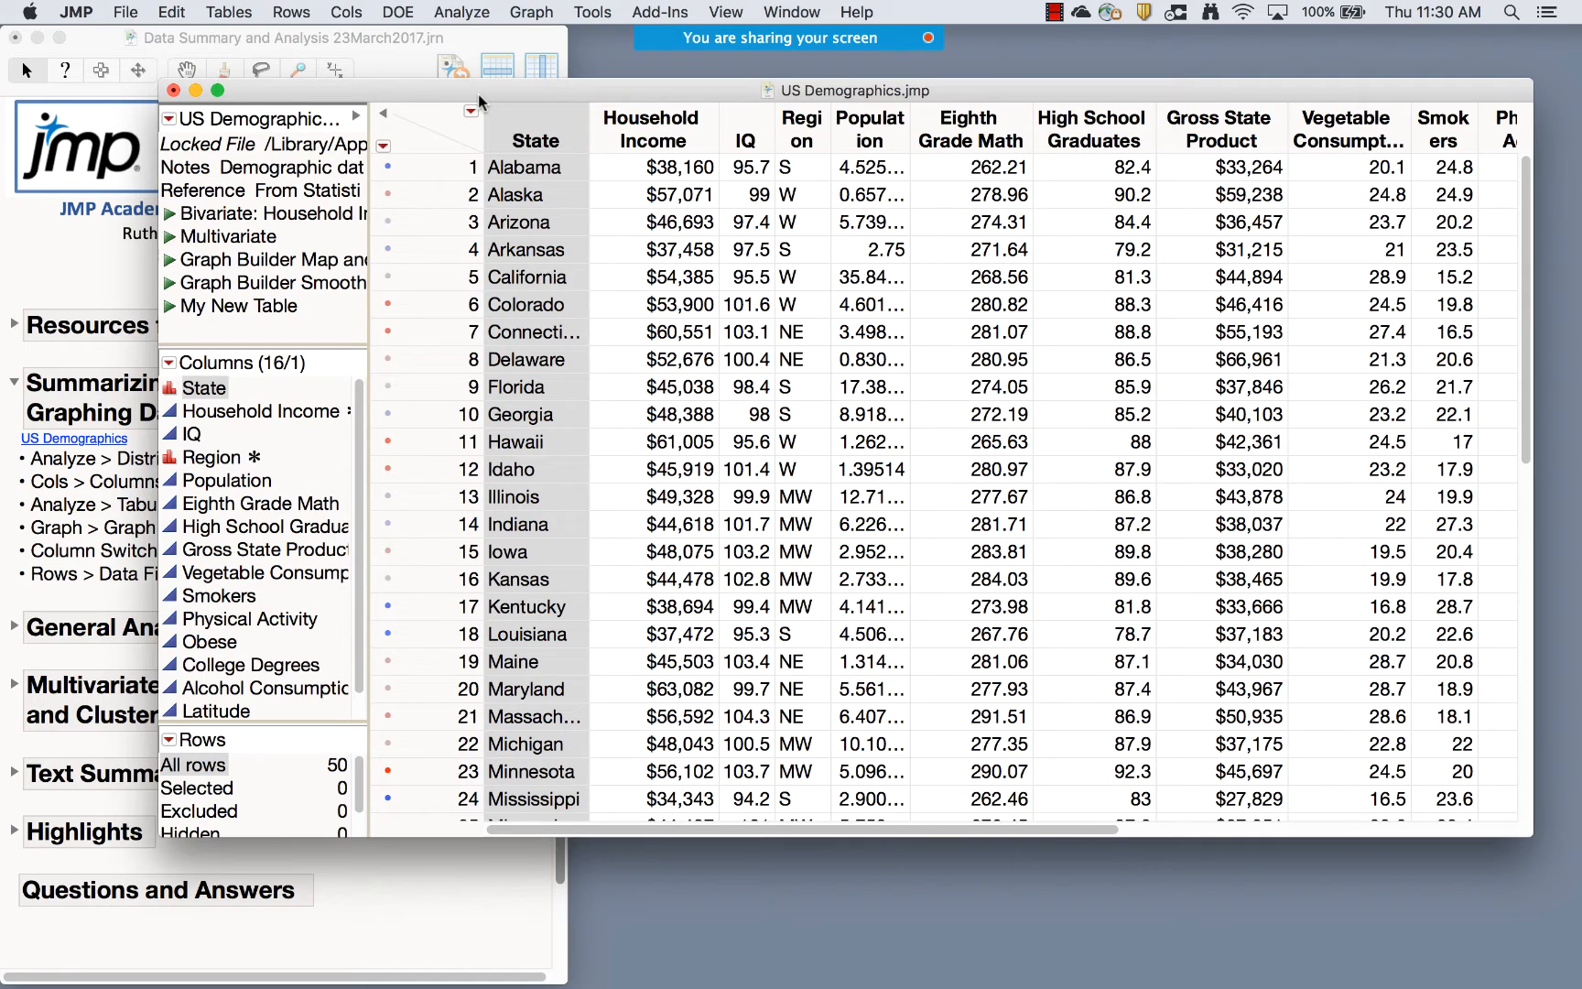
pyautogui.rightClick(427, 92)
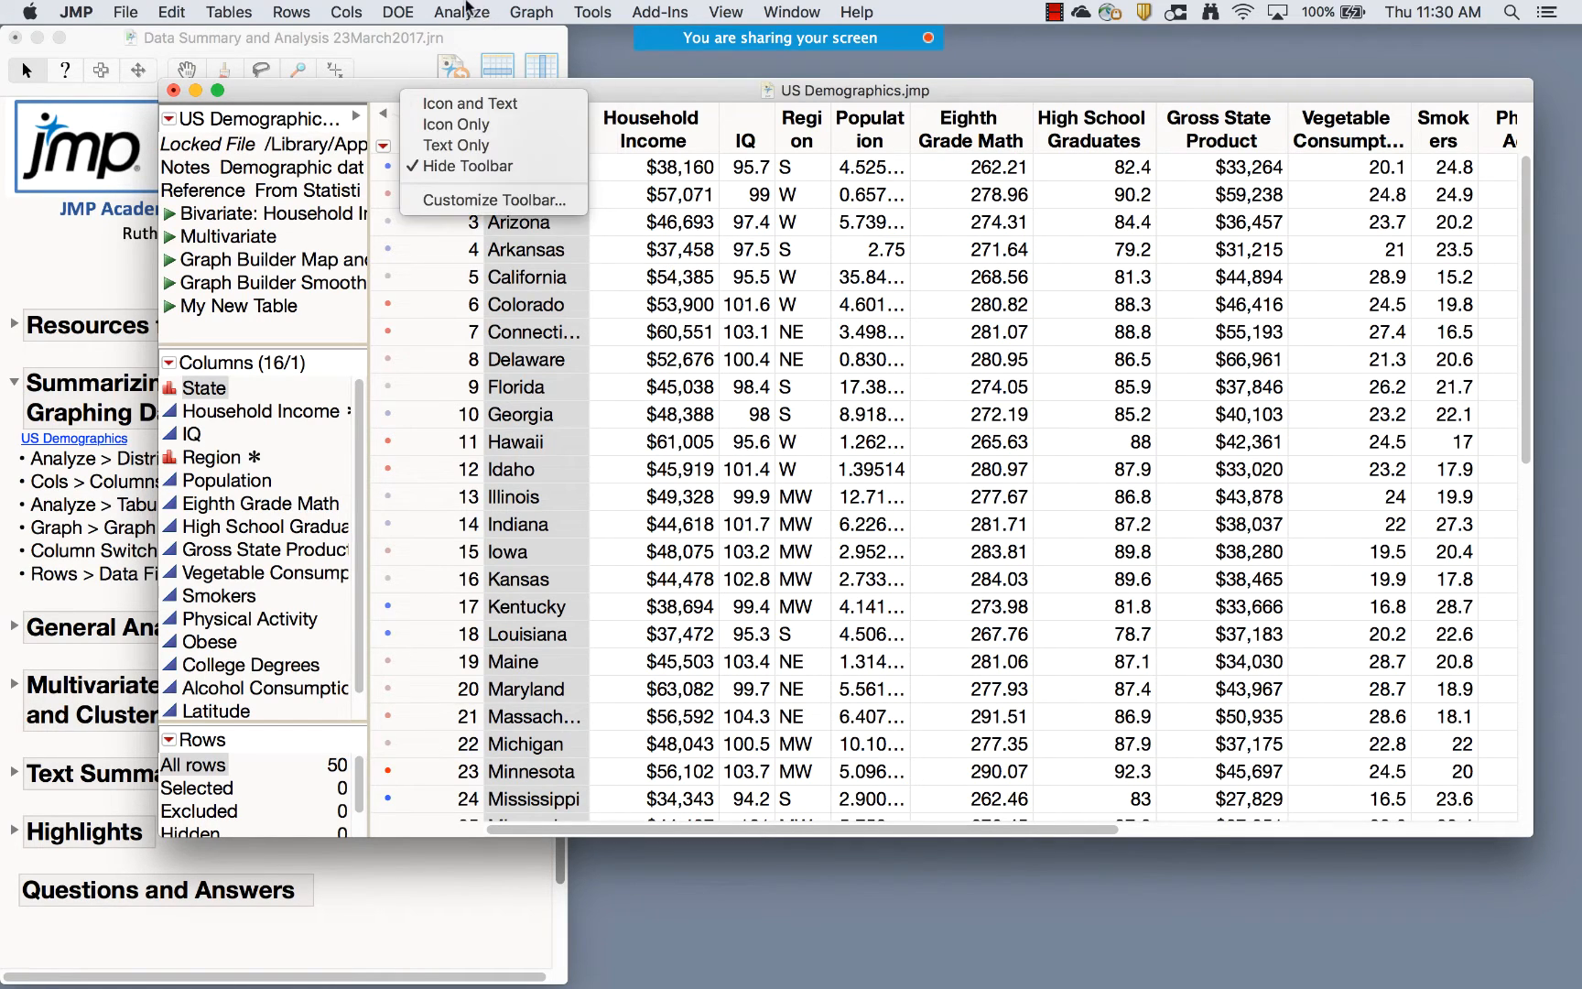
# Start a Fit Y by X analysis and assign High School Graduates as the X, Factor
pyautogui.click(467, 11)
pyautogui.click(463, 12)
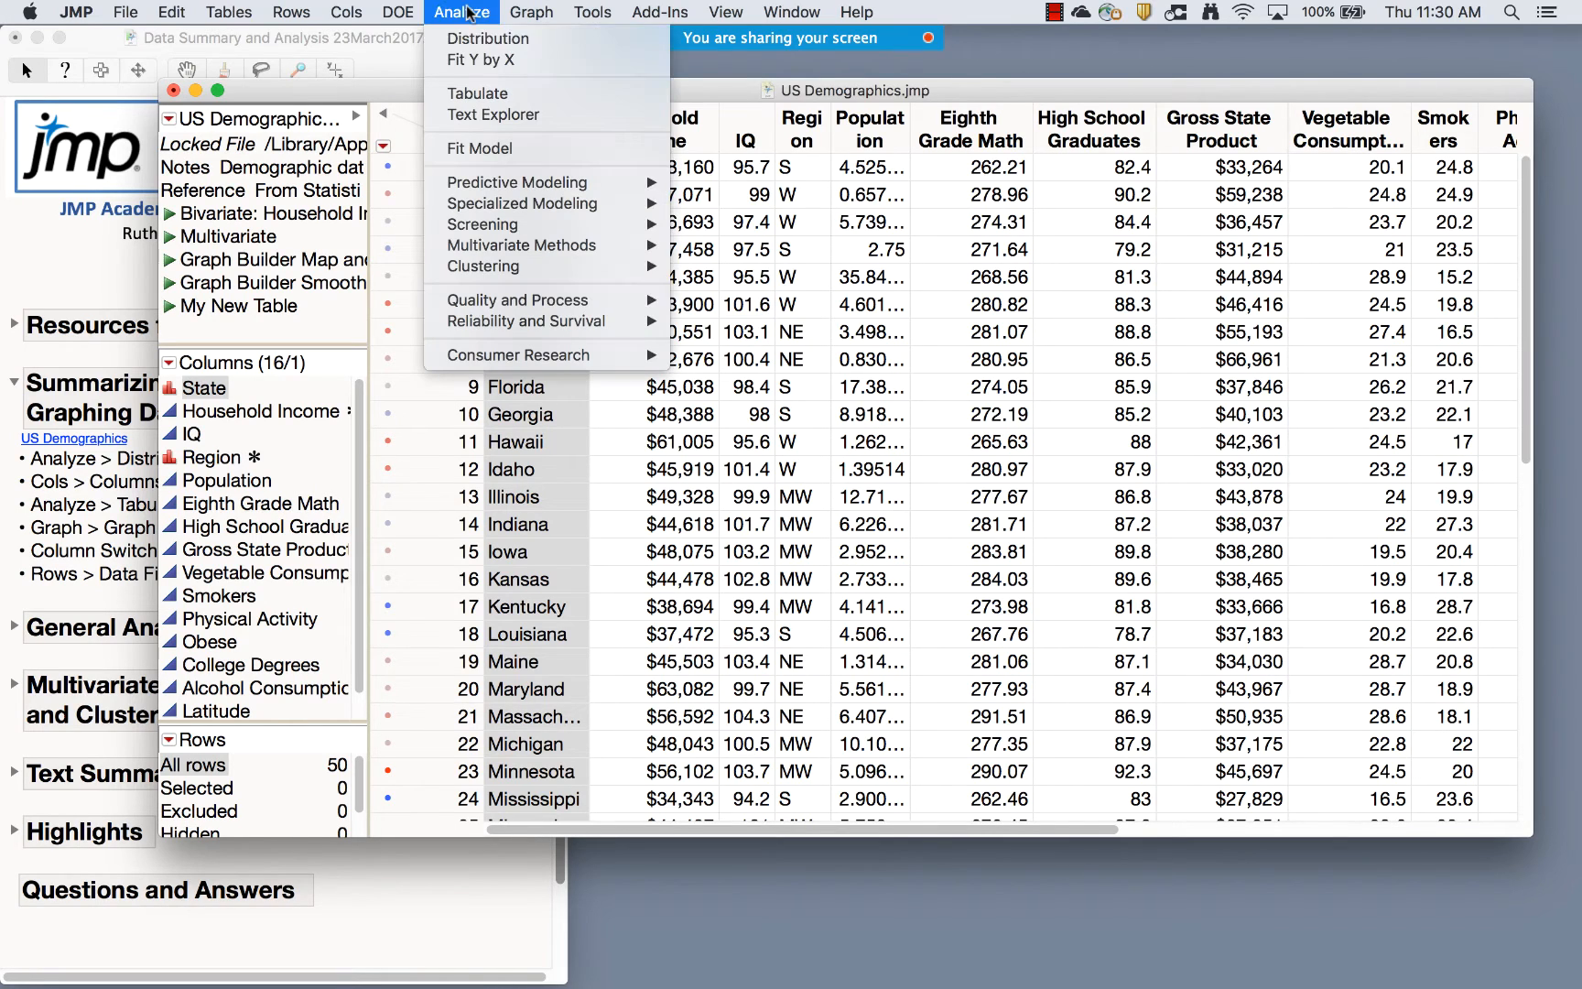
pyautogui.click(478, 61)
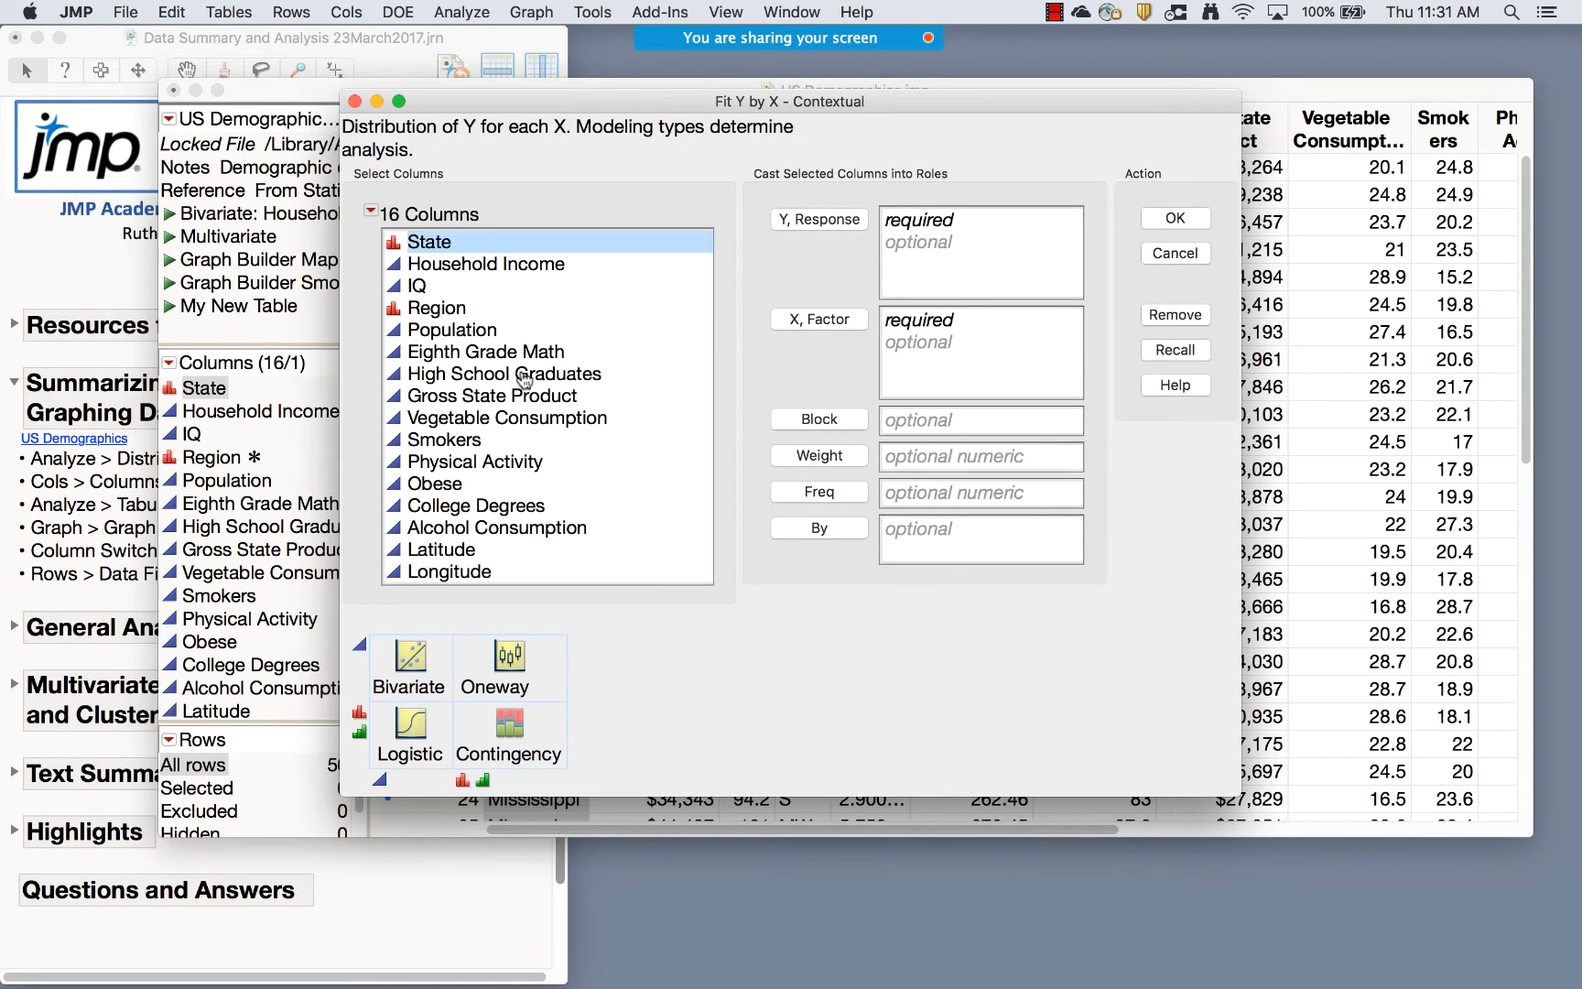
pyautogui.click(470, 375)
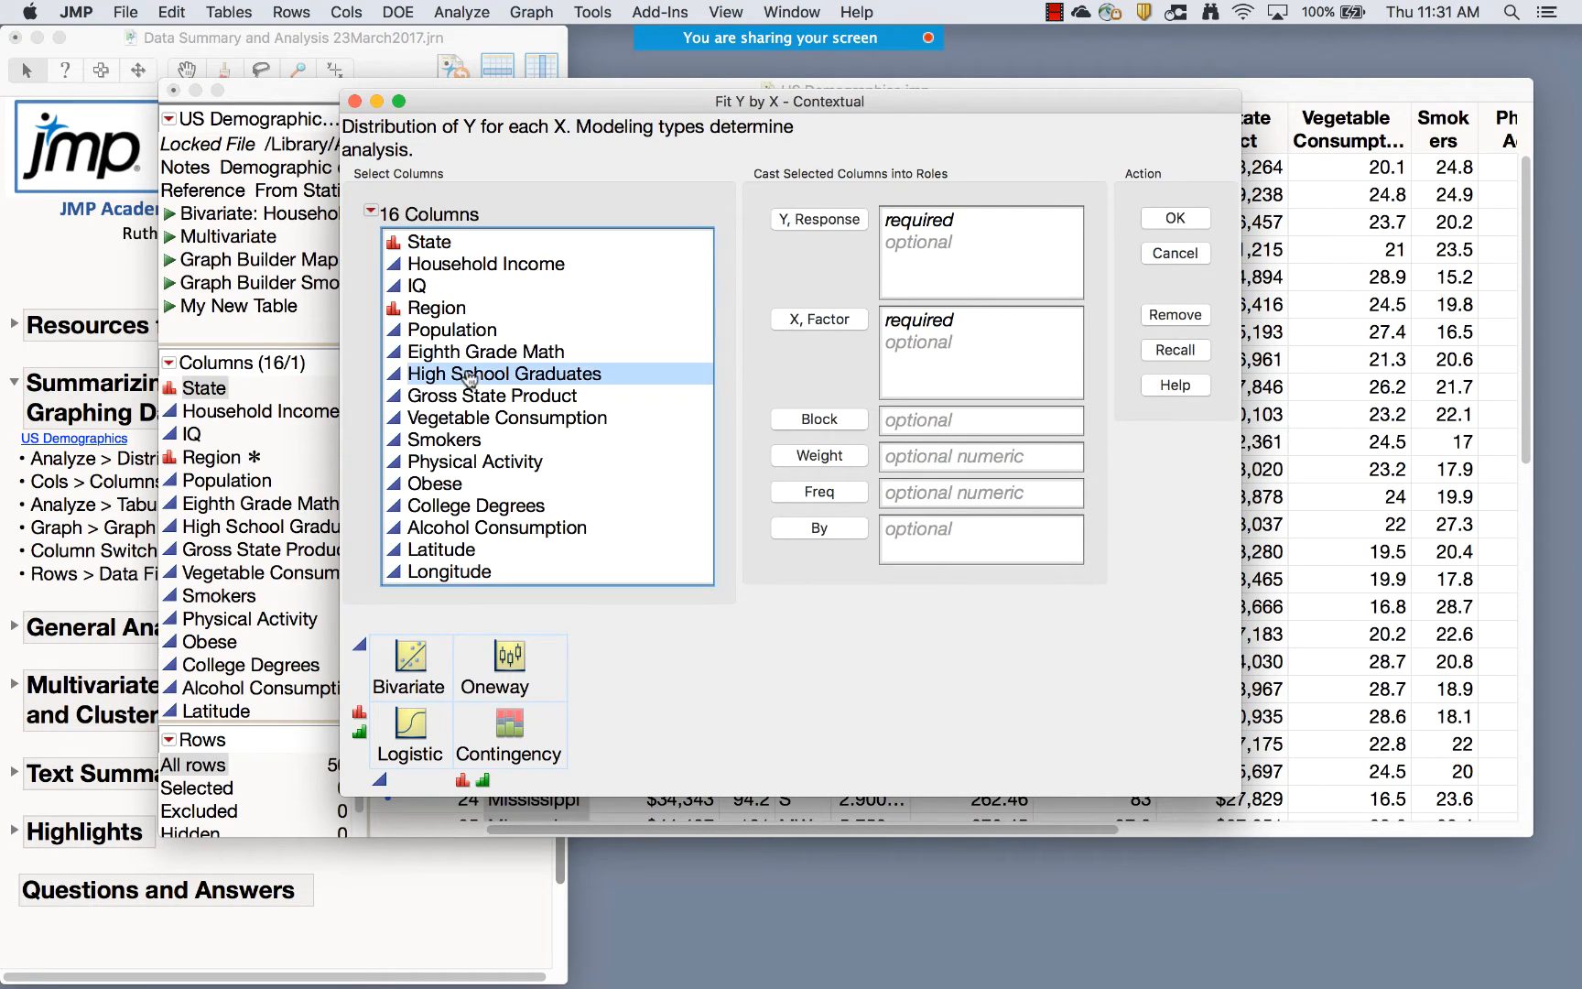
pyautogui.click(821, 320)
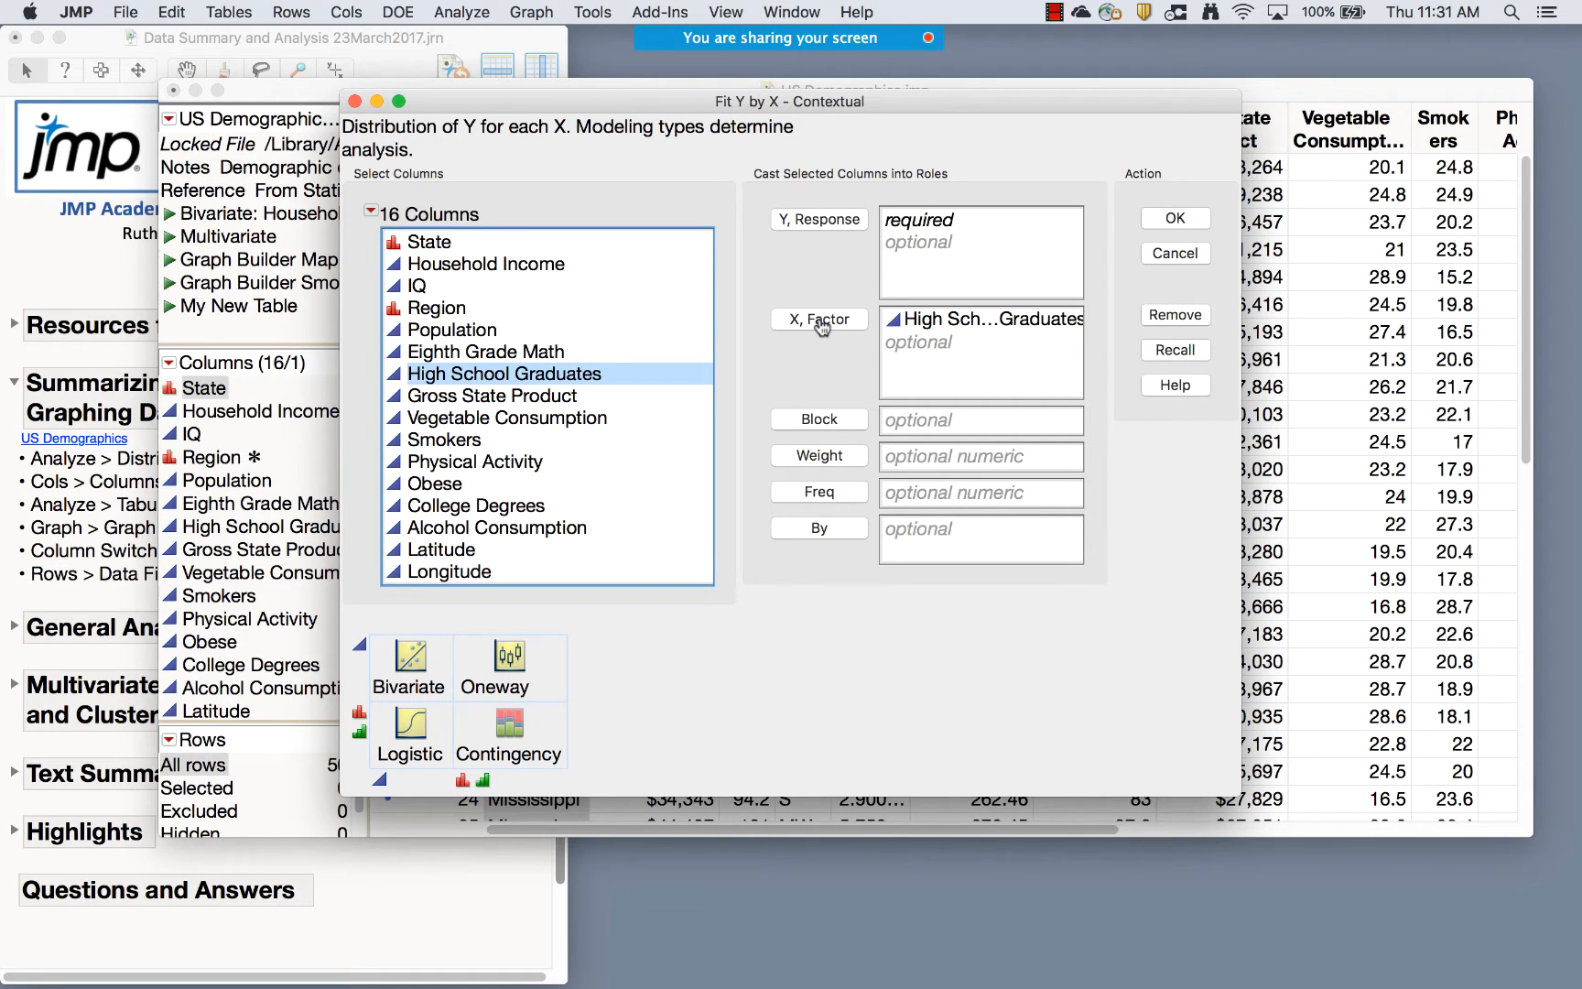
# Examine the transform and formula options offered for the Region, Alcohol Consumption and High School Graduates columns in the Fit Y by X setup
pyautogui.rightClick(521, 422)
pyautogui.rightClick(617, 306)
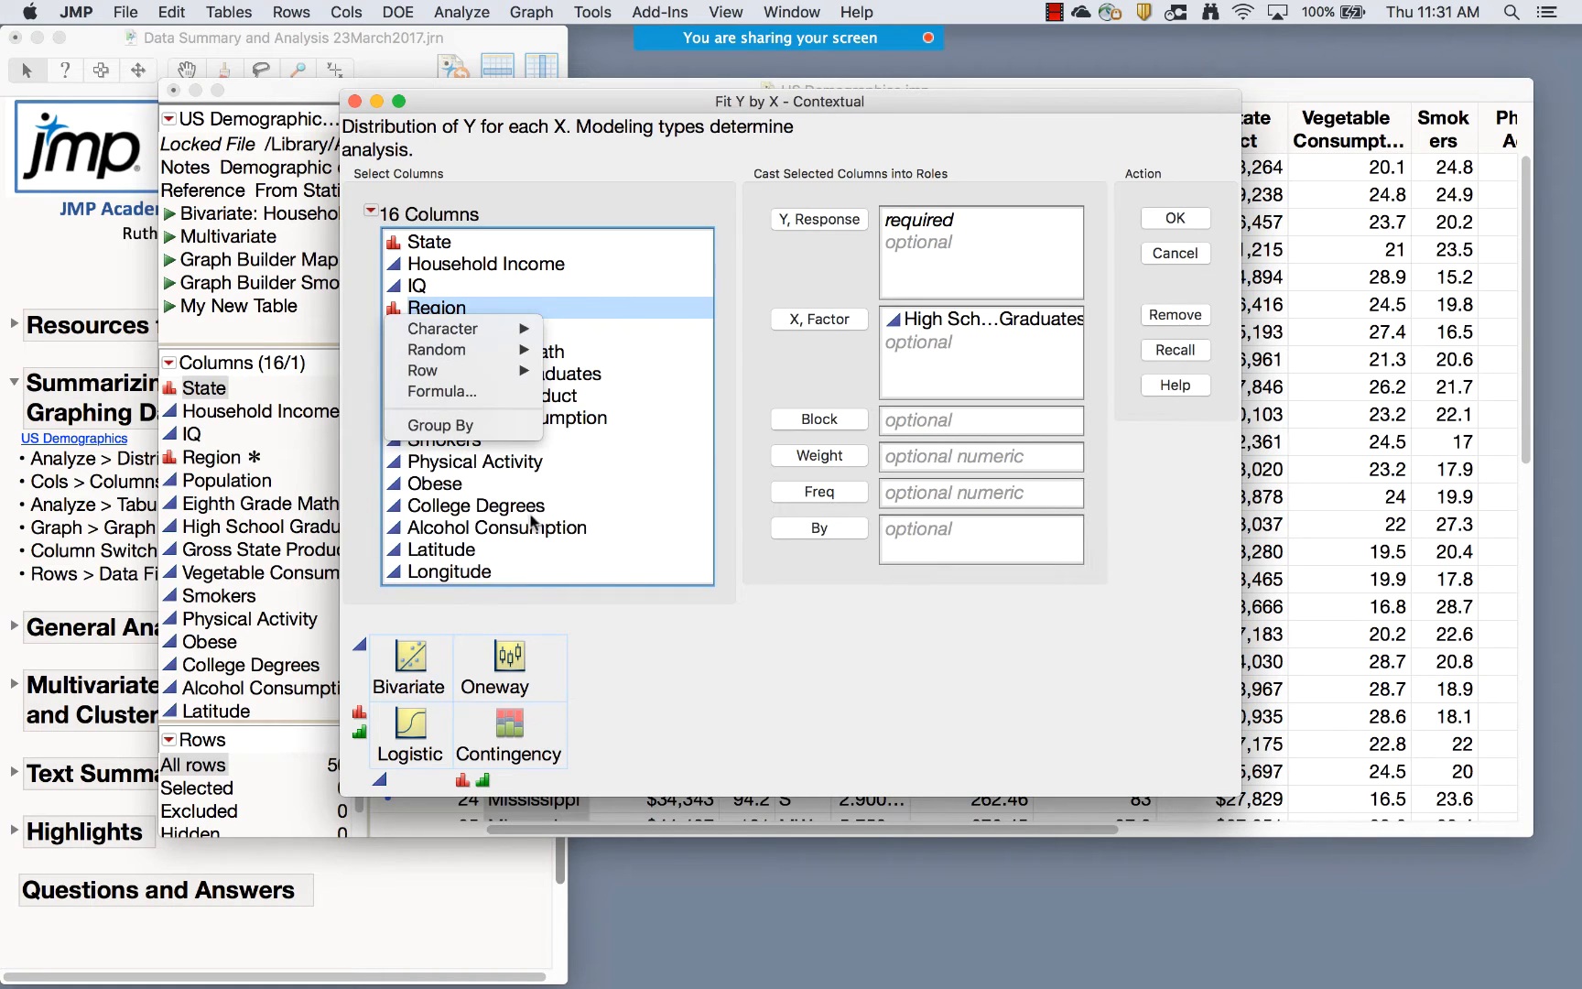
pyautogui.rightClick(571, 531)
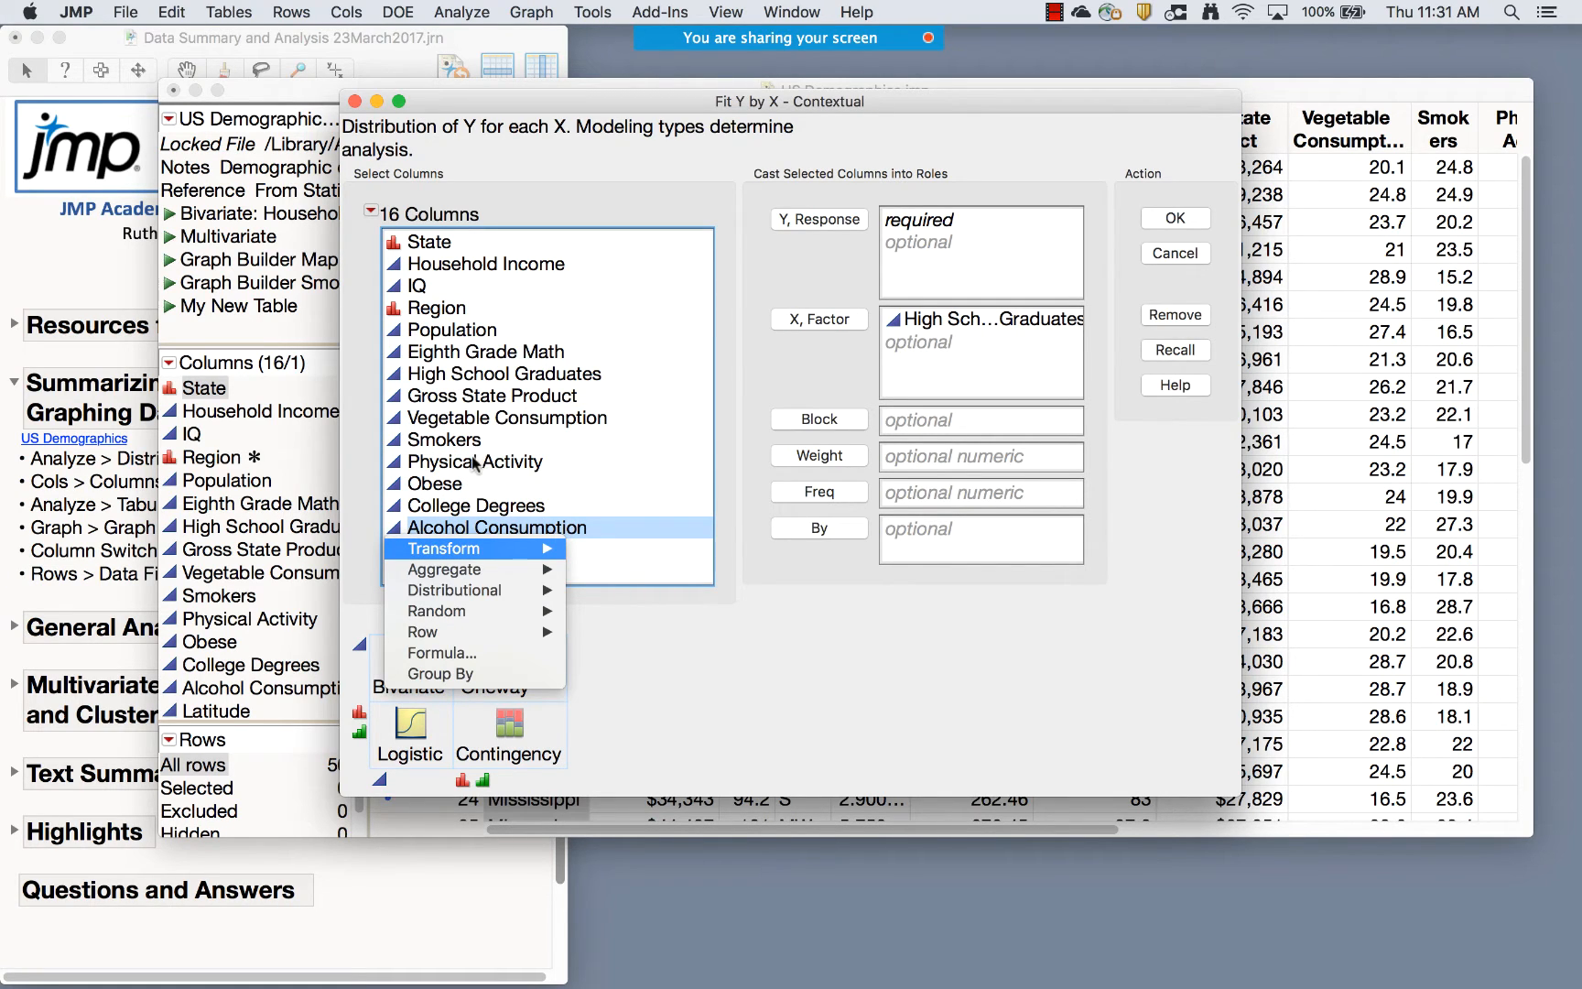
pyautogui.click(453, 513)
pyautogui.click(454, 510)
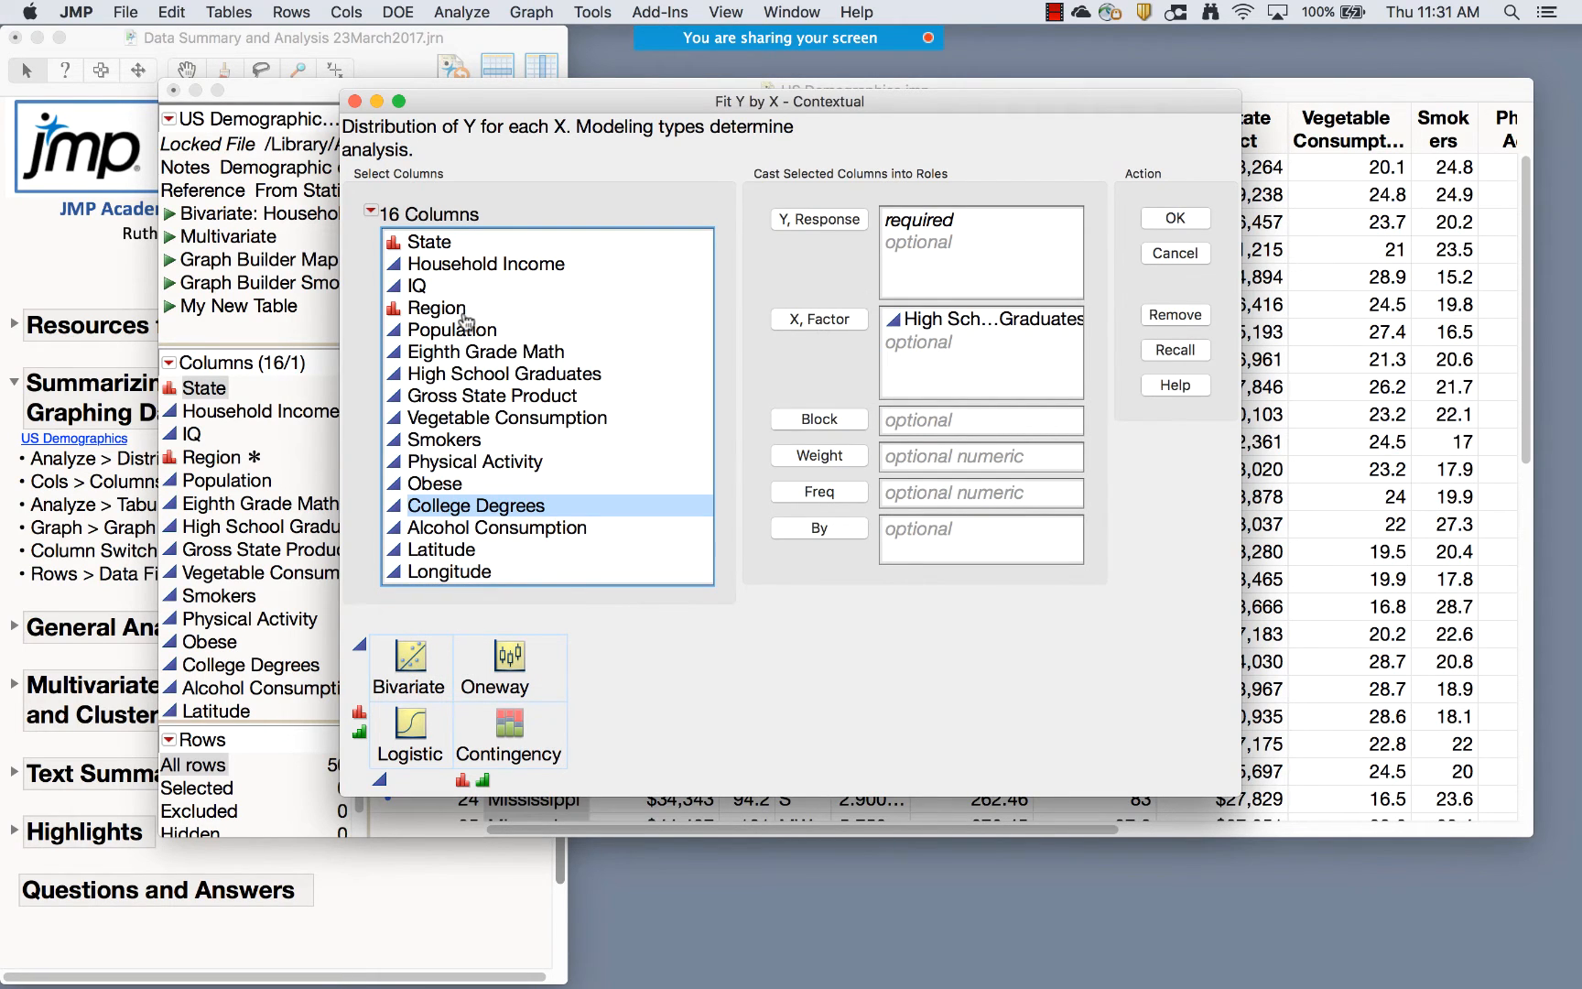
pyautogui.click(473, 354)
pyautogui.rightClick(957, 324)
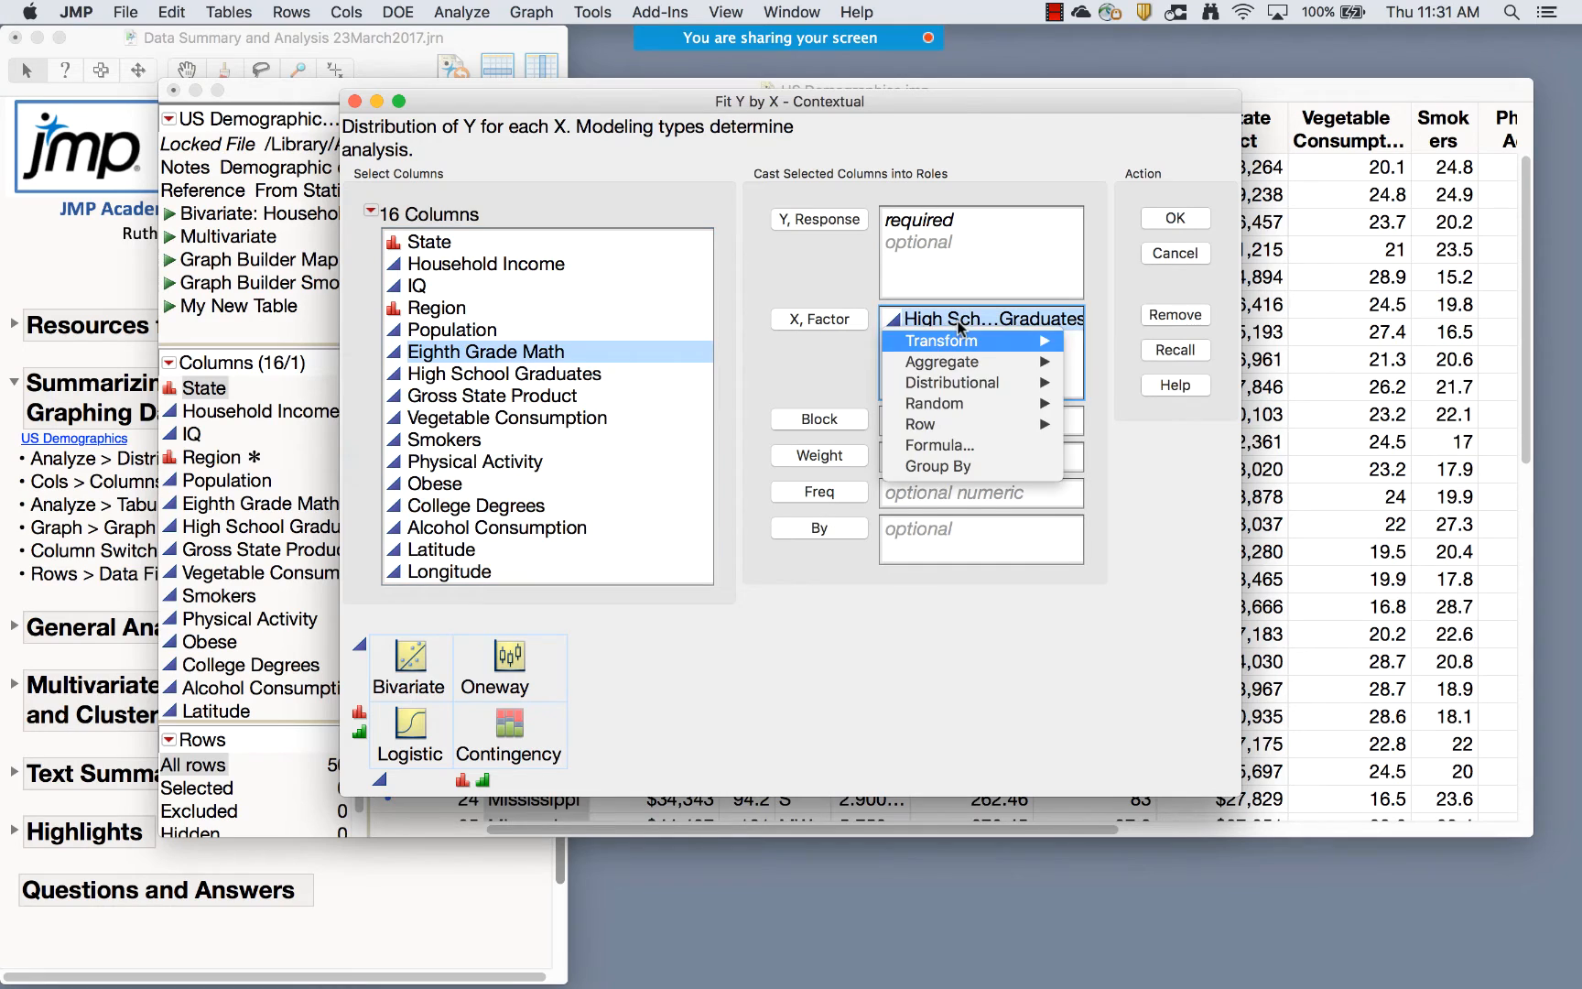
pyautogui.click(802, 274)
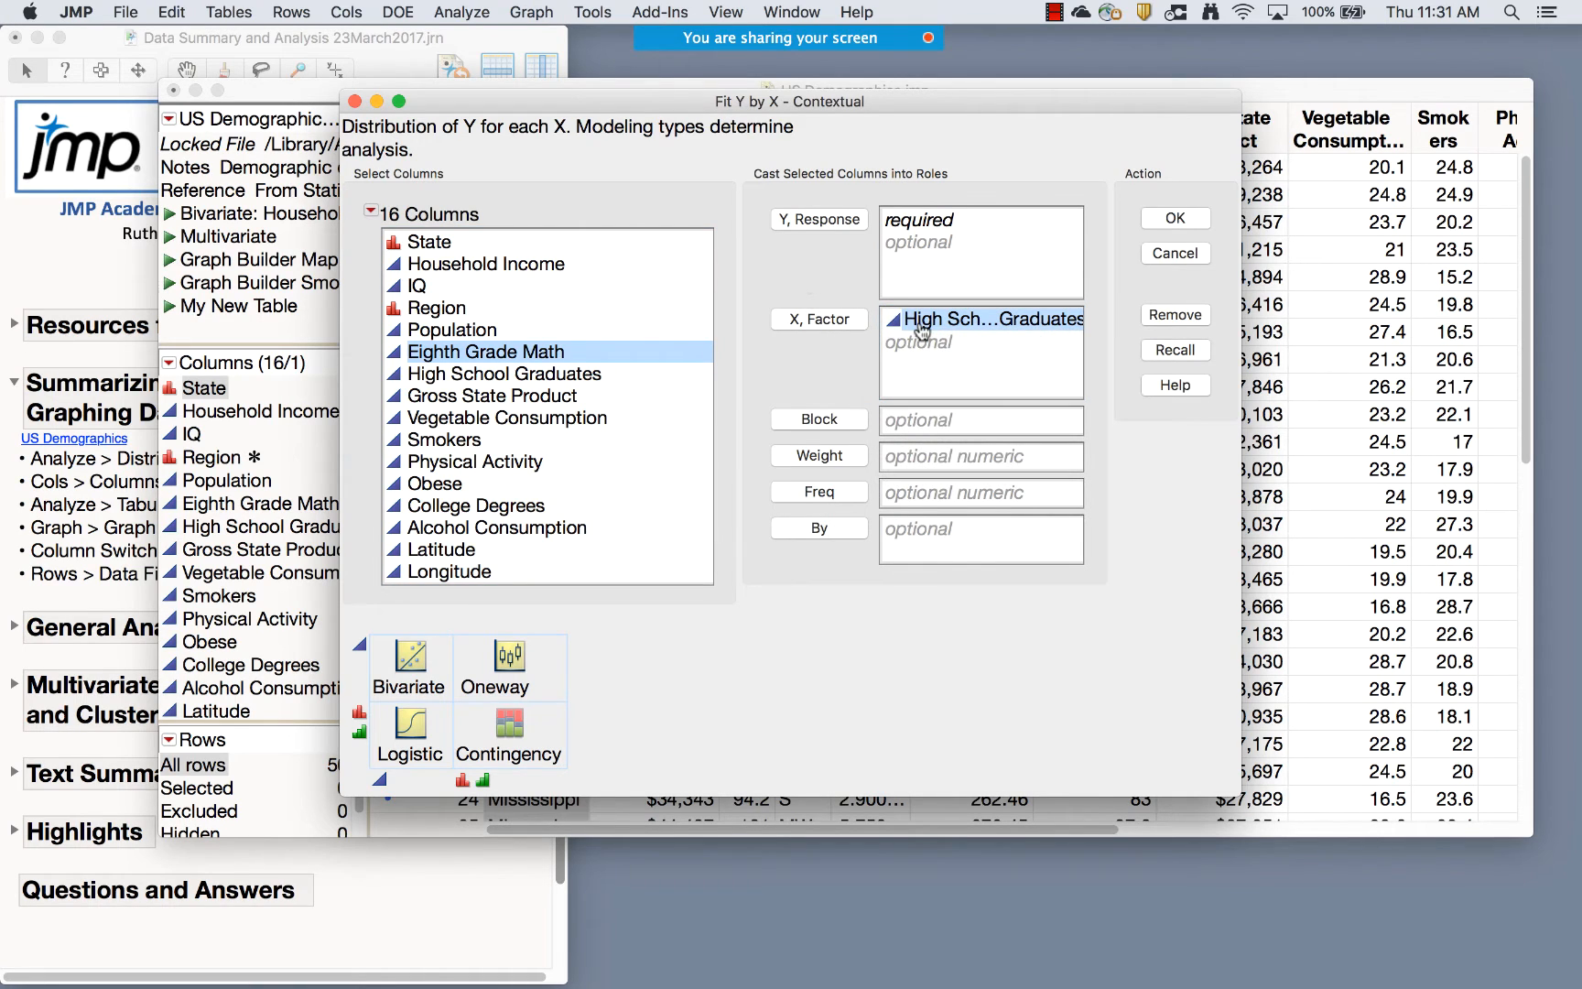
# Run Fit Y by X with High School Graduates as the response and Eighth Grade Math replacing the current factor
pyautogui.click(1014, 325)
pyautogui.press('BackSpace')
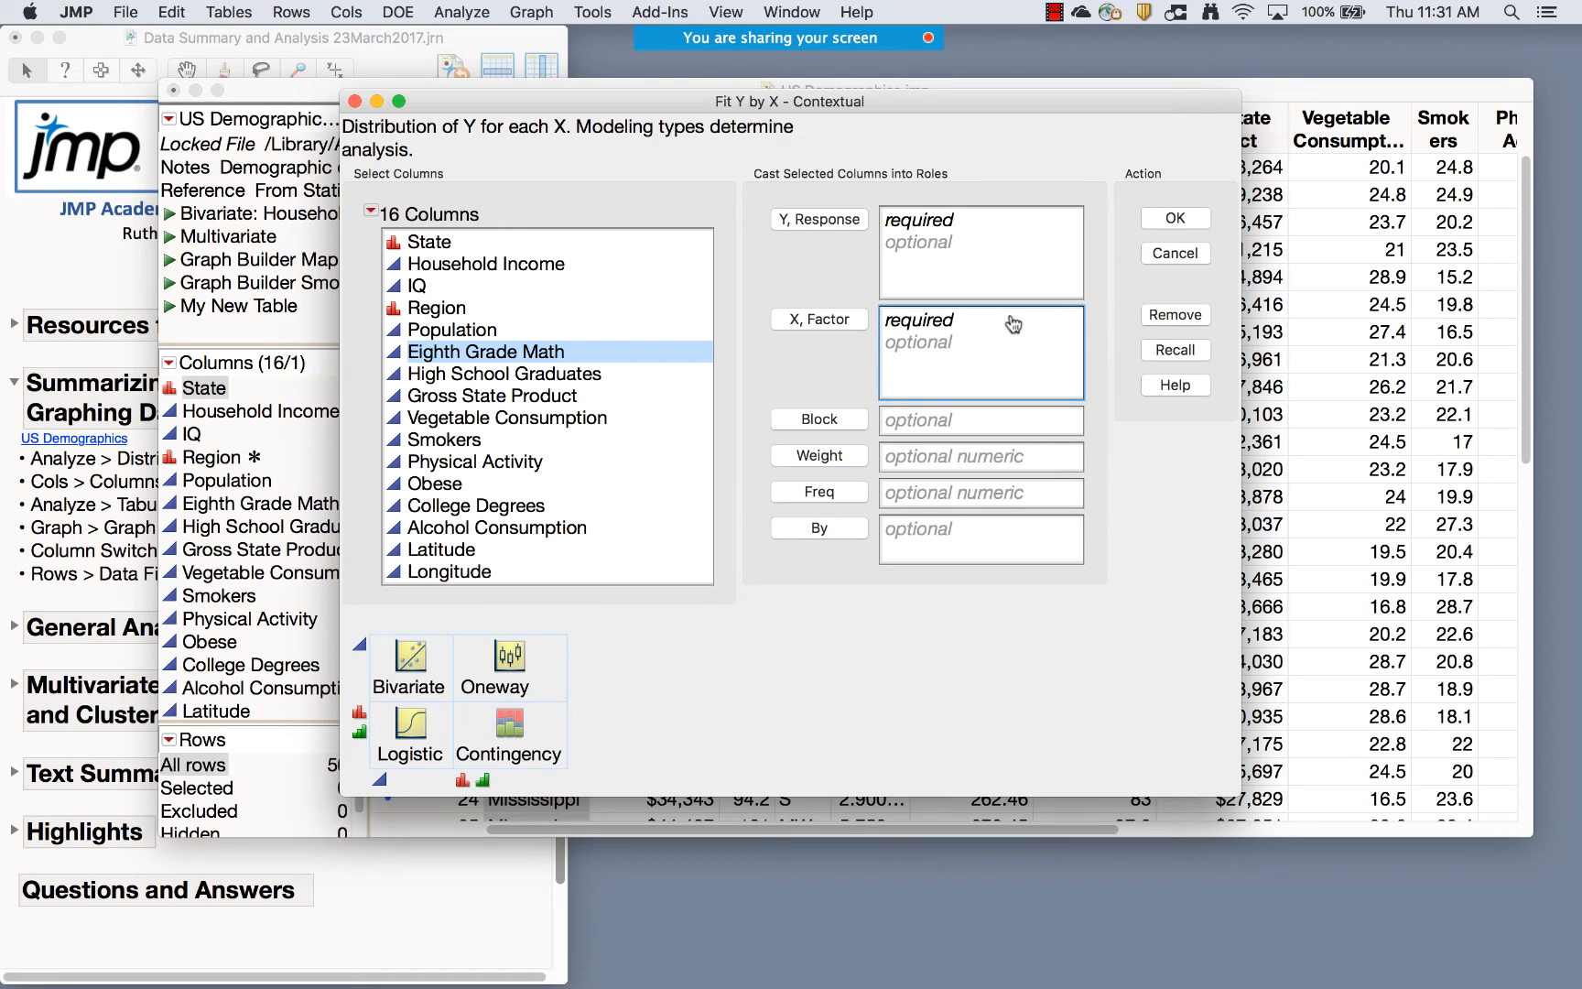
pyautogui.click(814, 320)
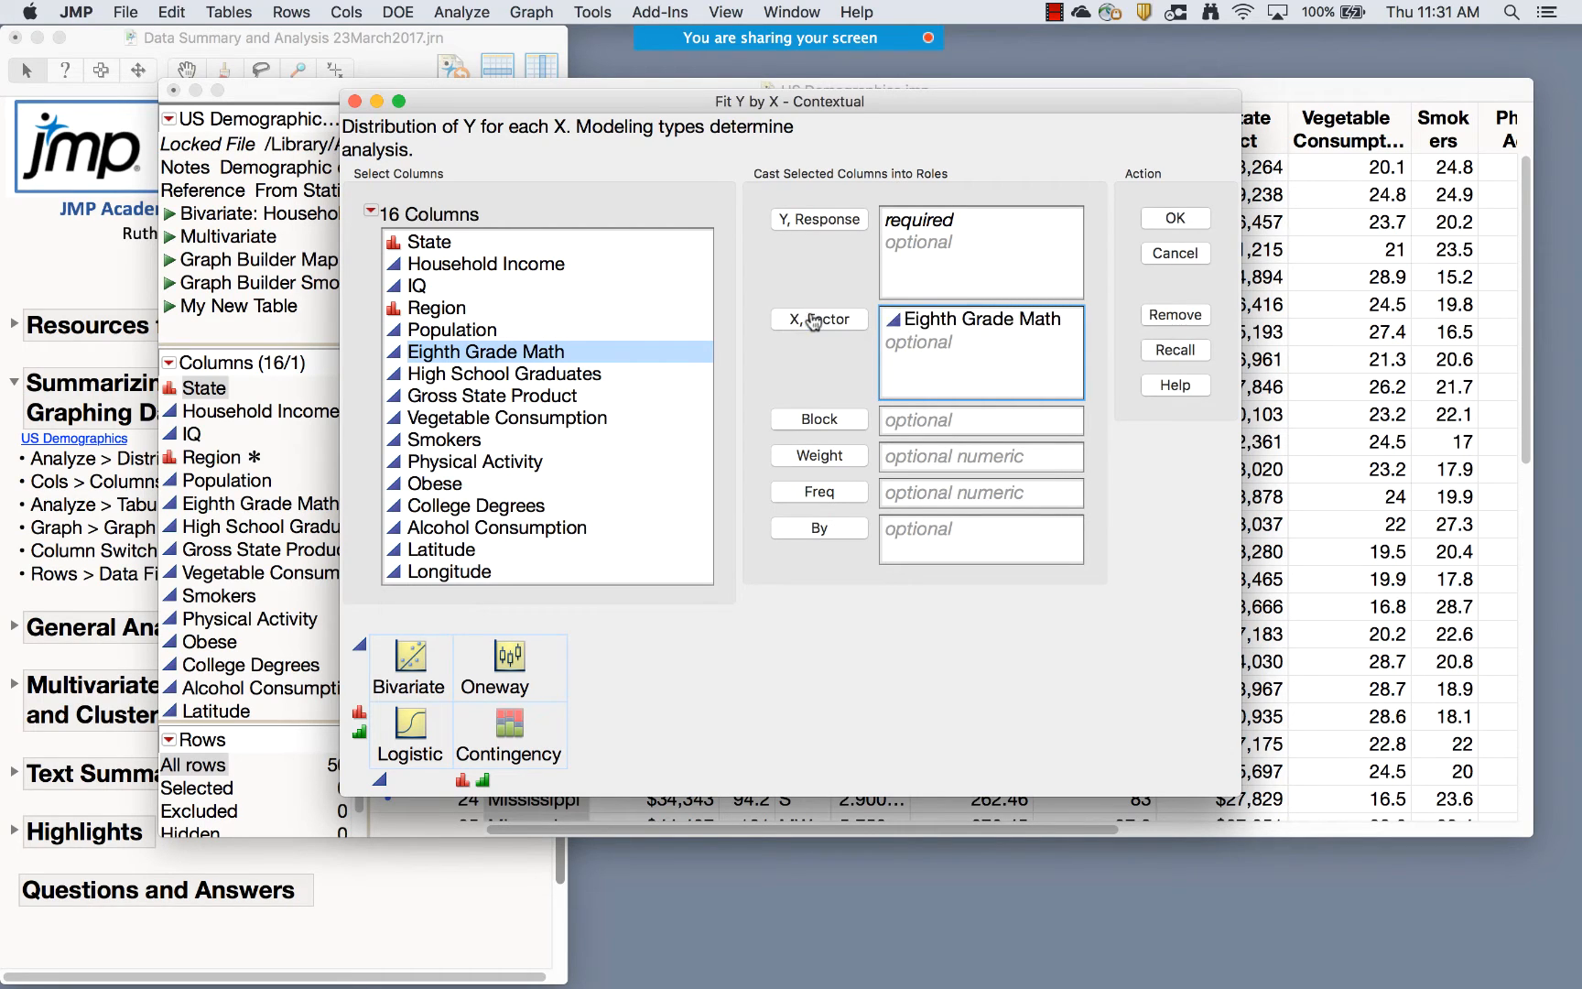
pyautogui.click(465, 383)
pyautogui.click(838, 220)
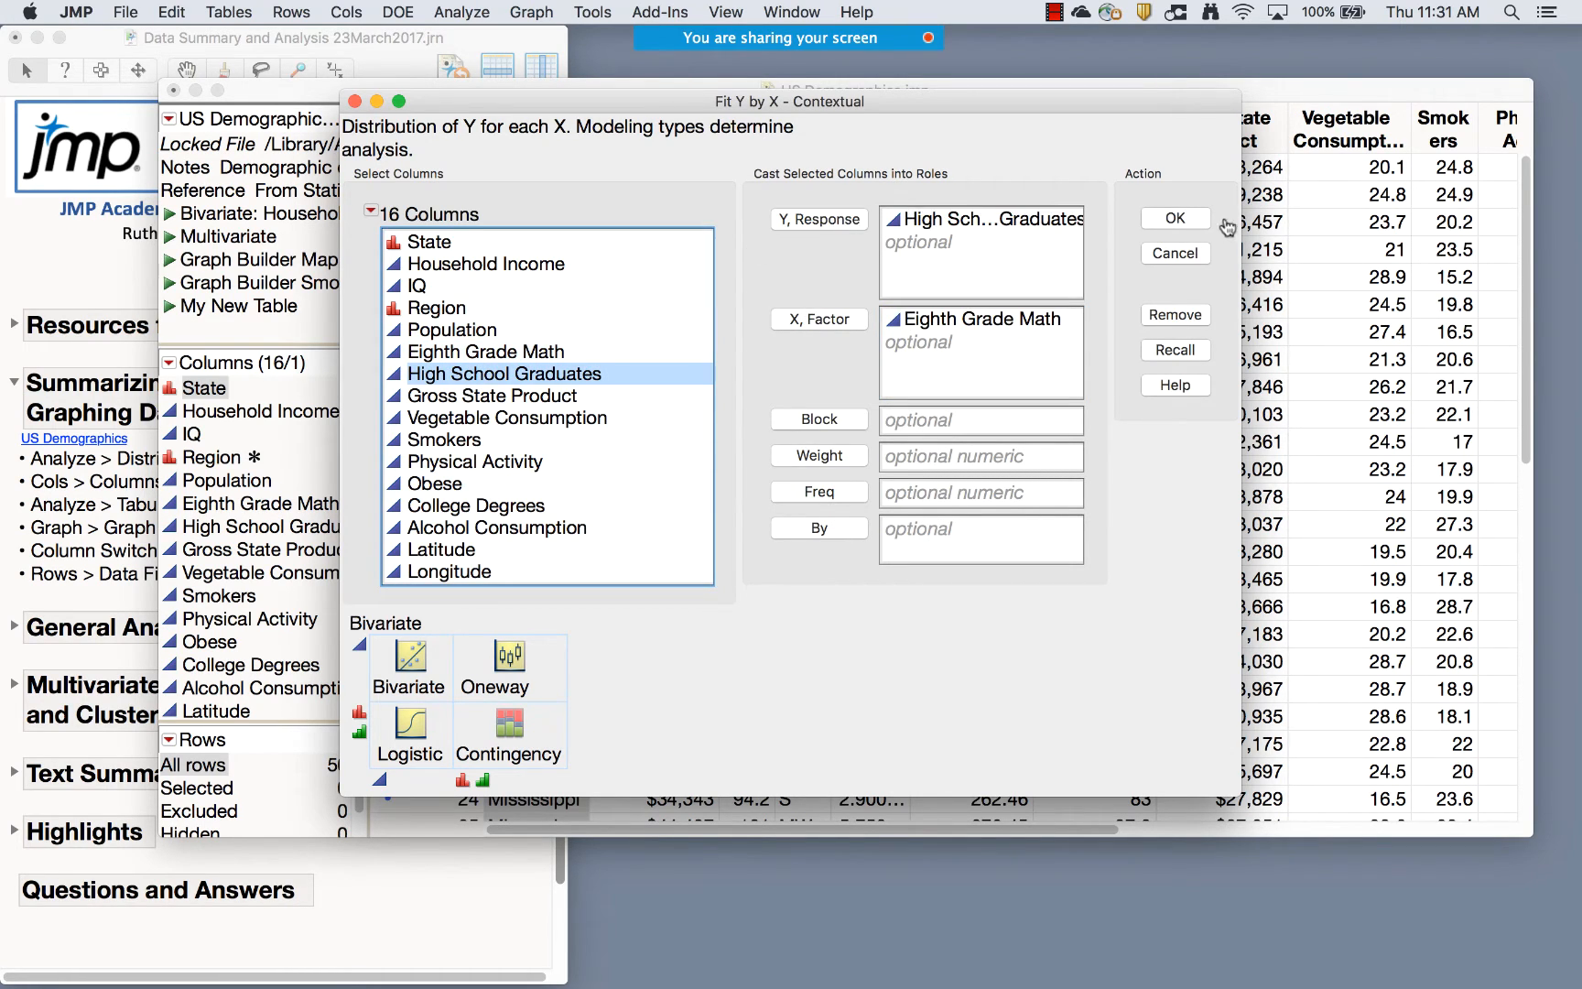
pyautogui.click(1176, 220)
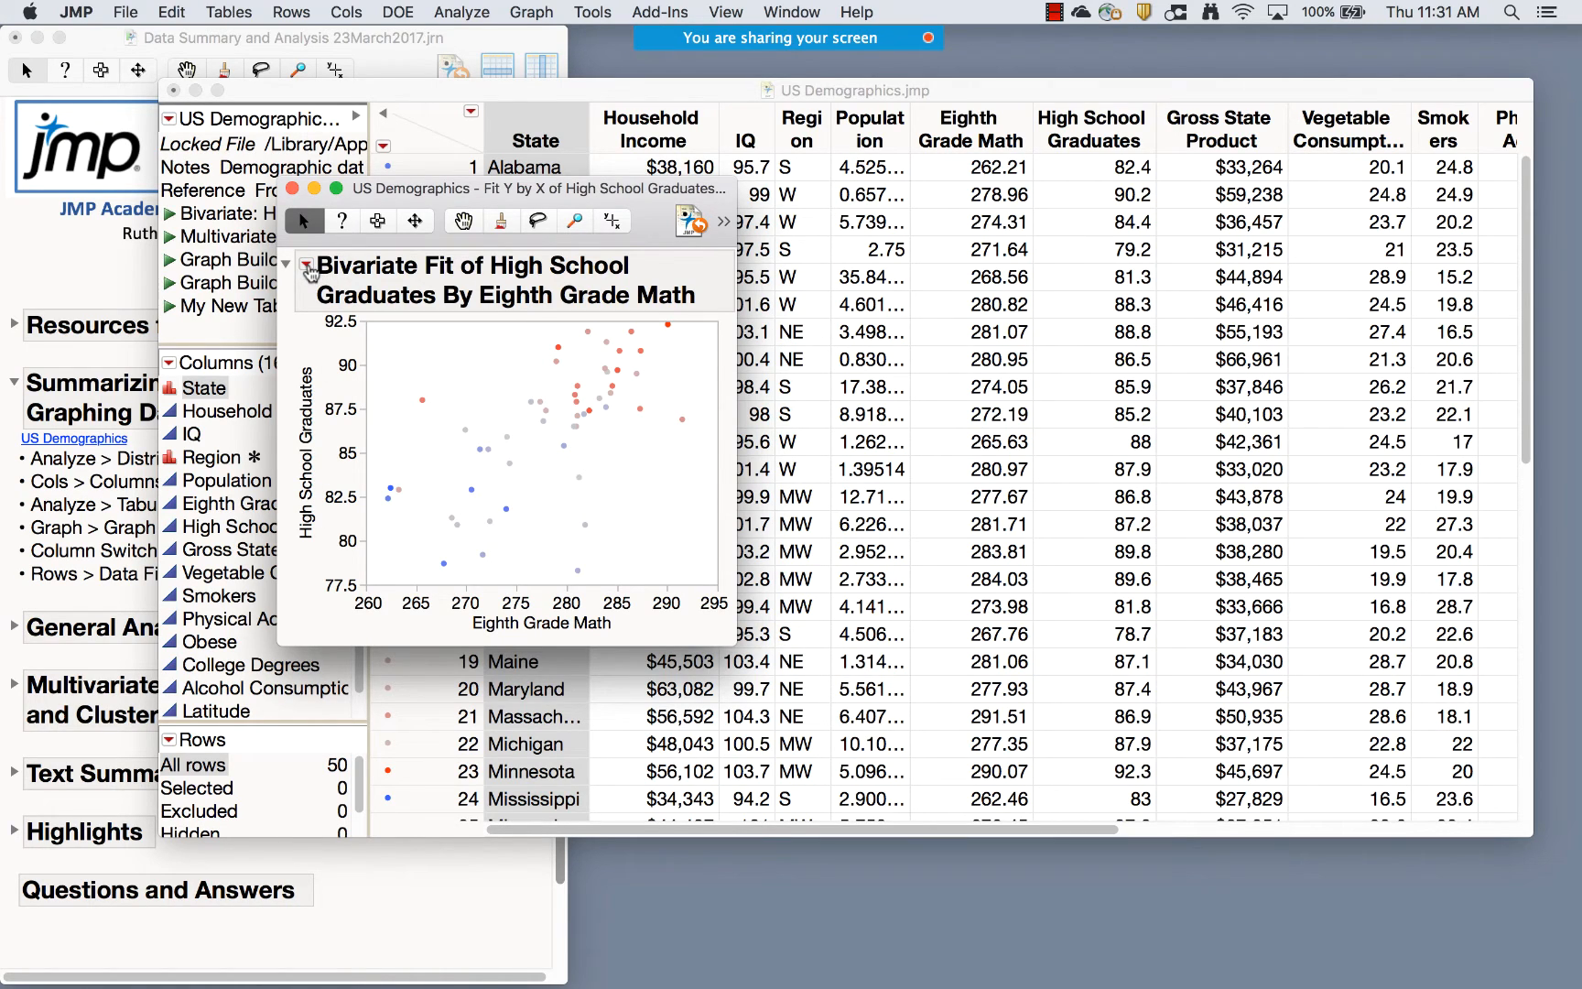
pyautogui.click(307, 265)
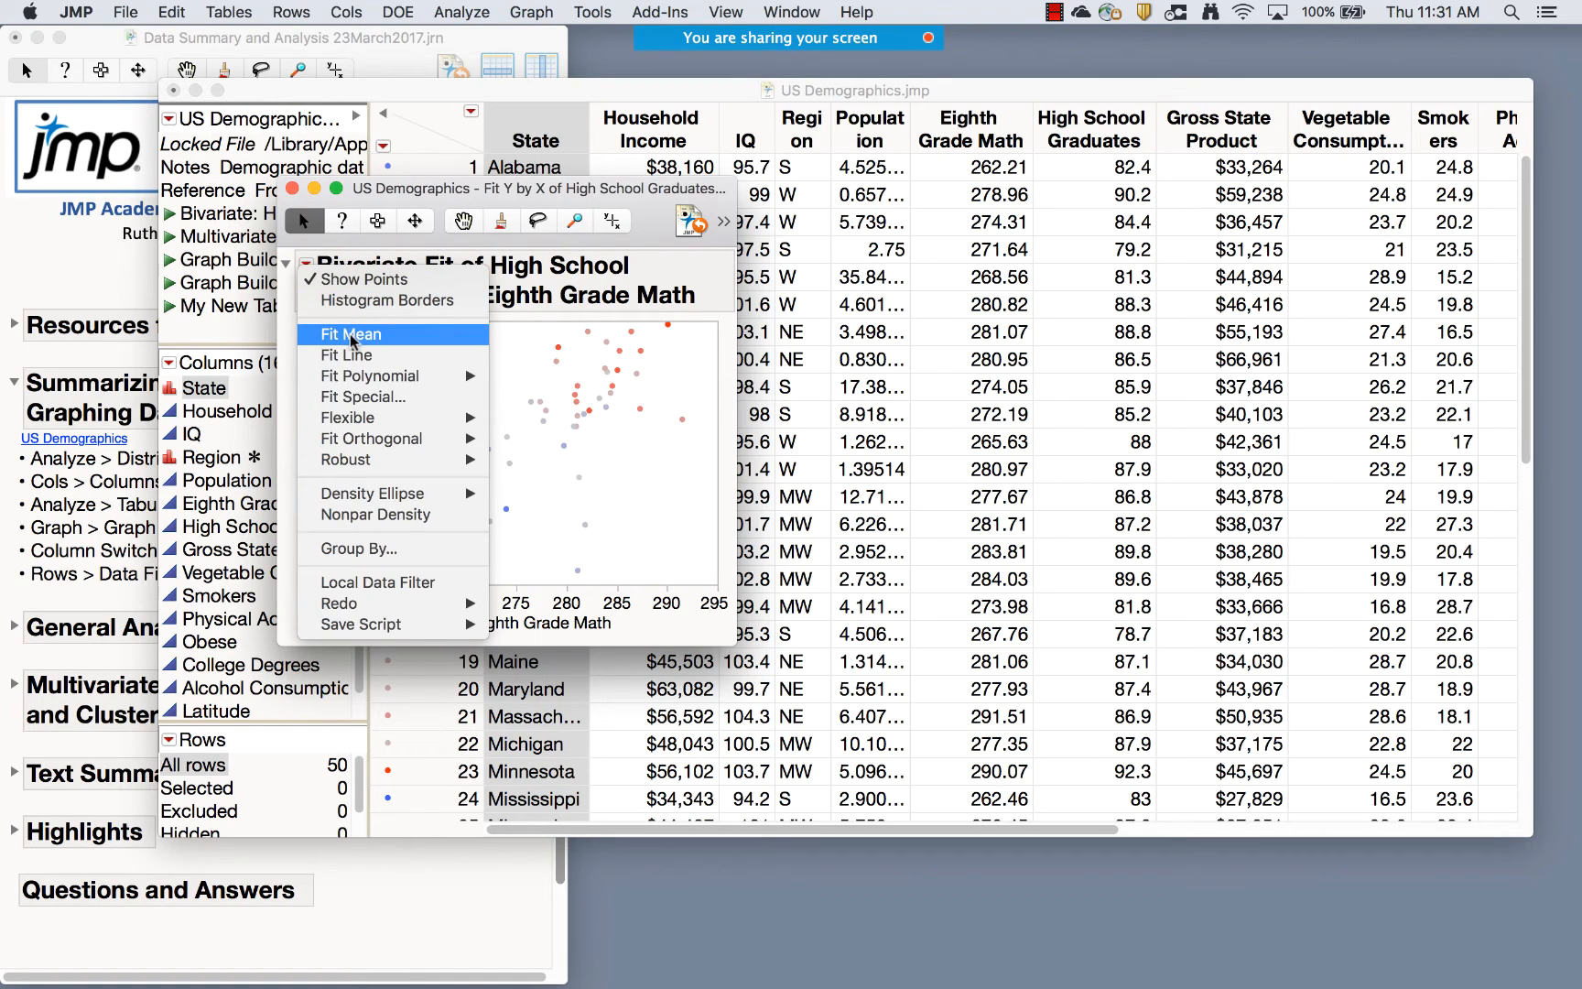
pyautogui.moveTo(450, 419)
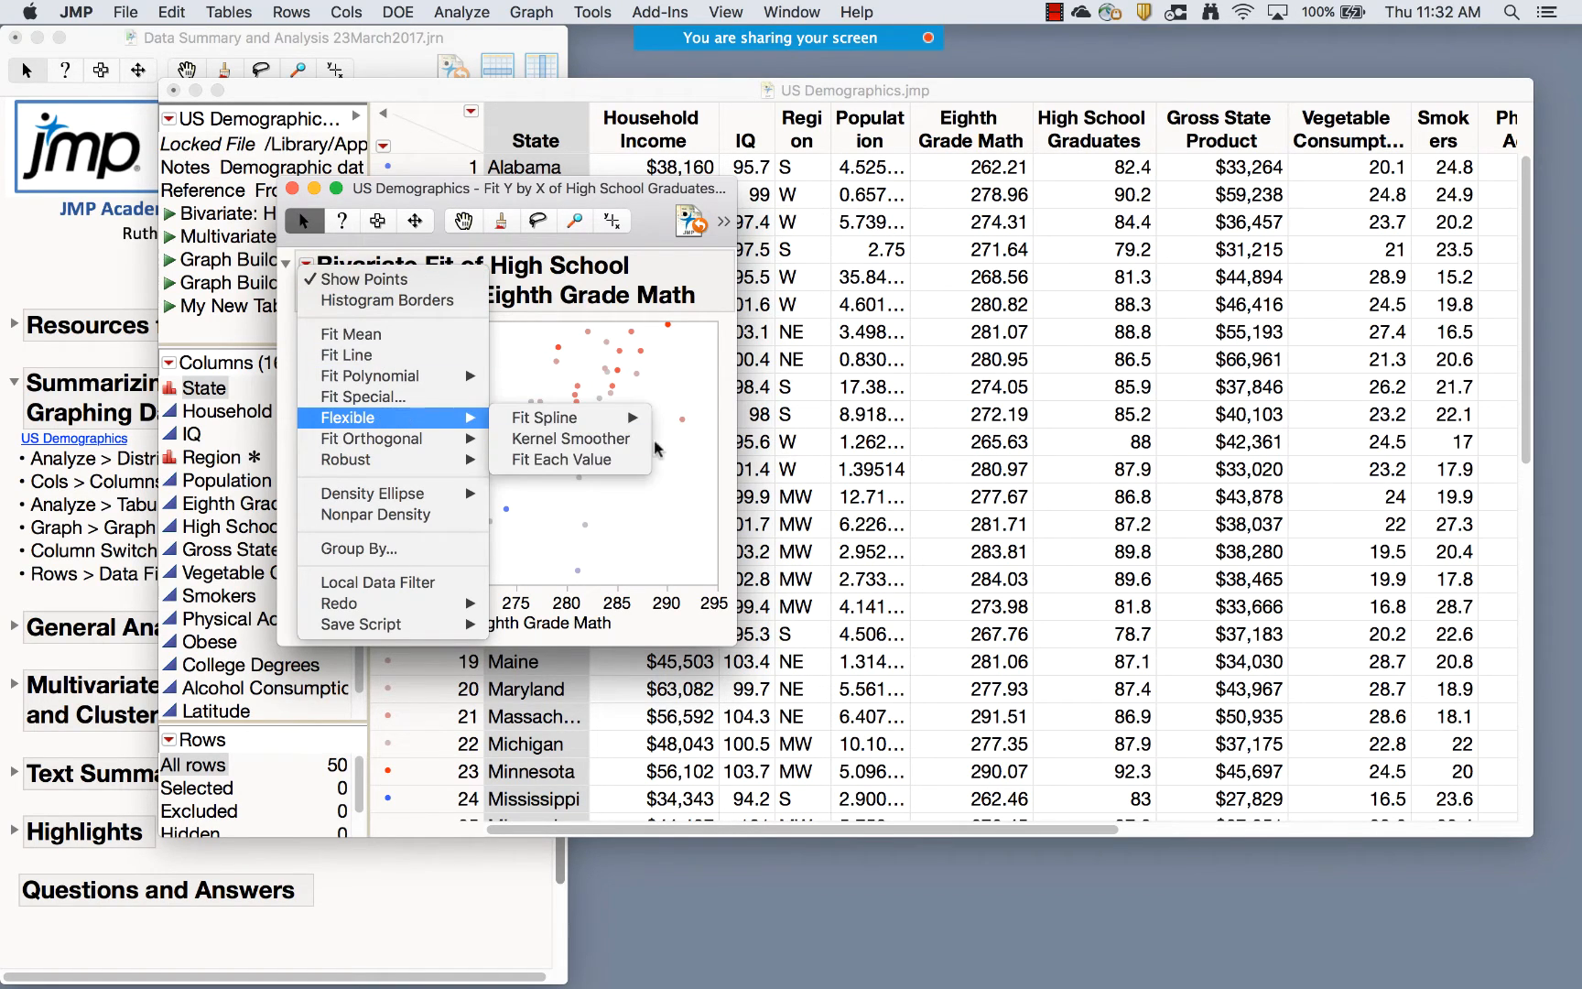
pyautogui.click(691, 460)
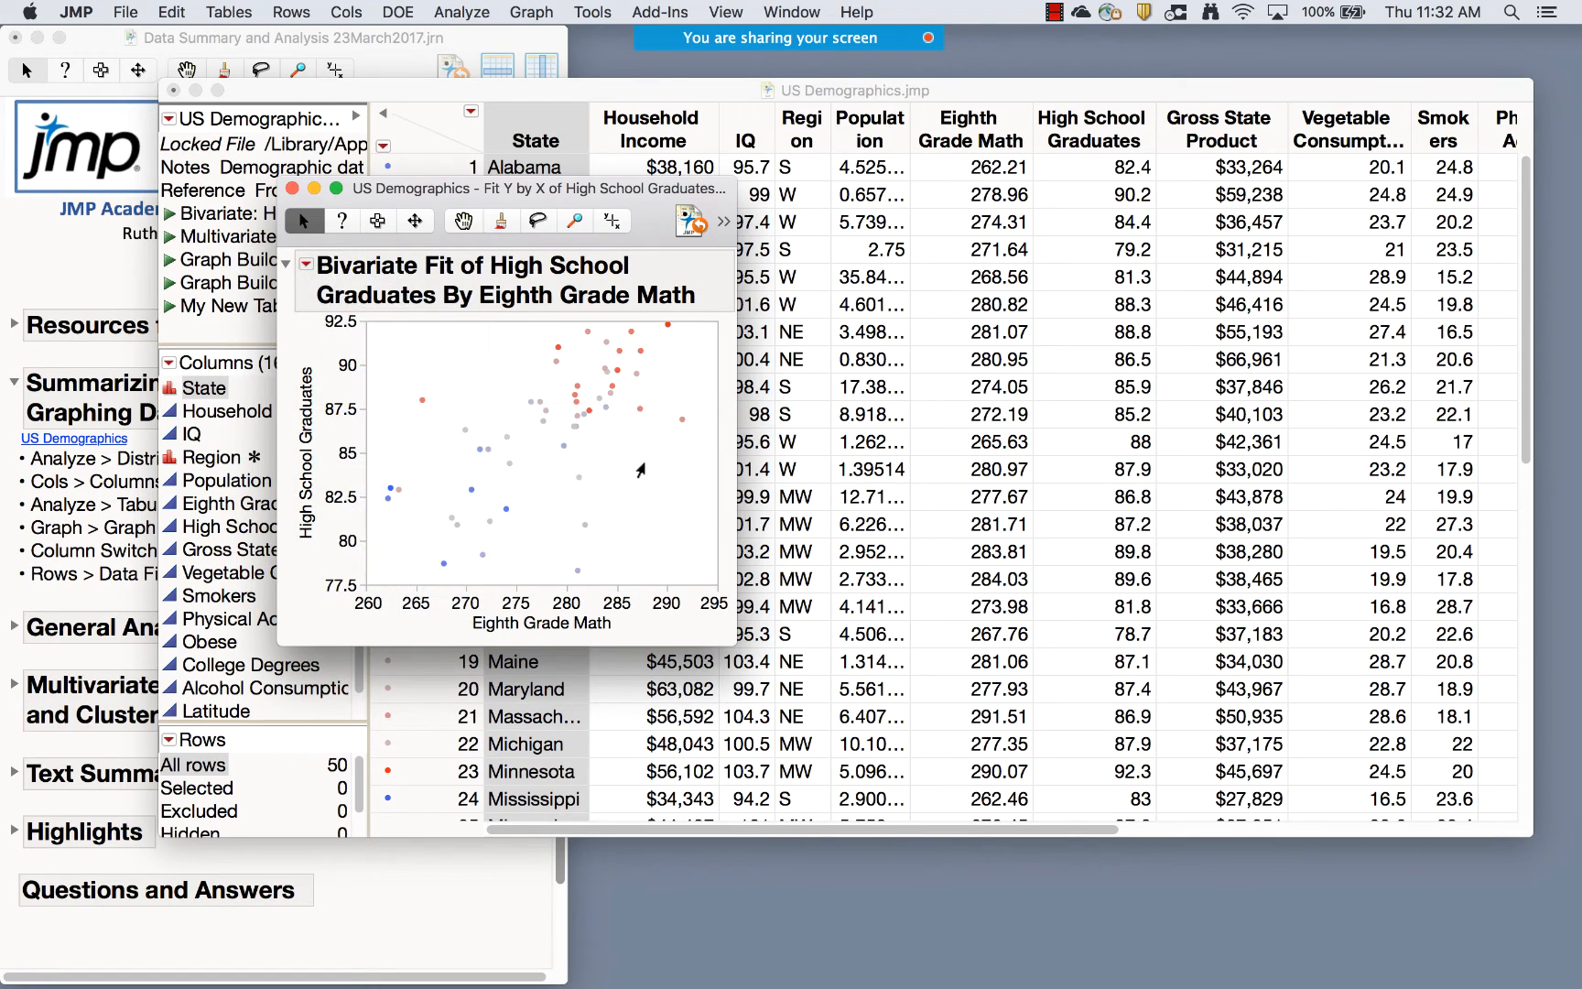
# Fit a line to the scatterplot and add shaded confidence regions for both the fit and individual values
pyautogui.click(307, 265)
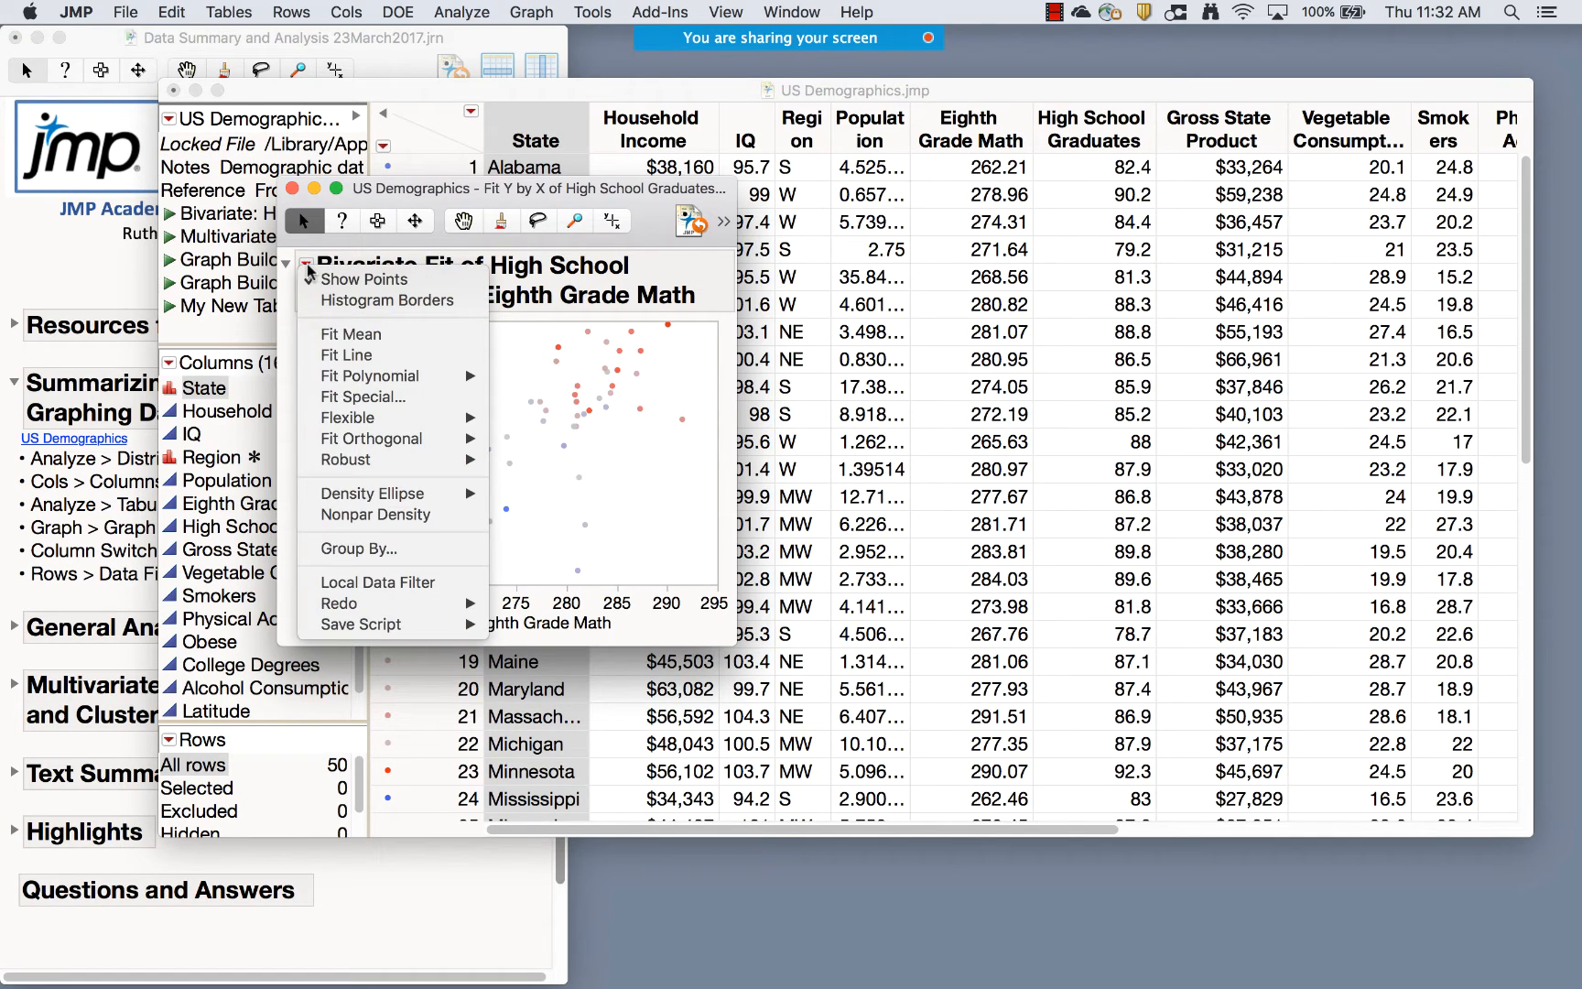
pyautogui.click(333, 359)
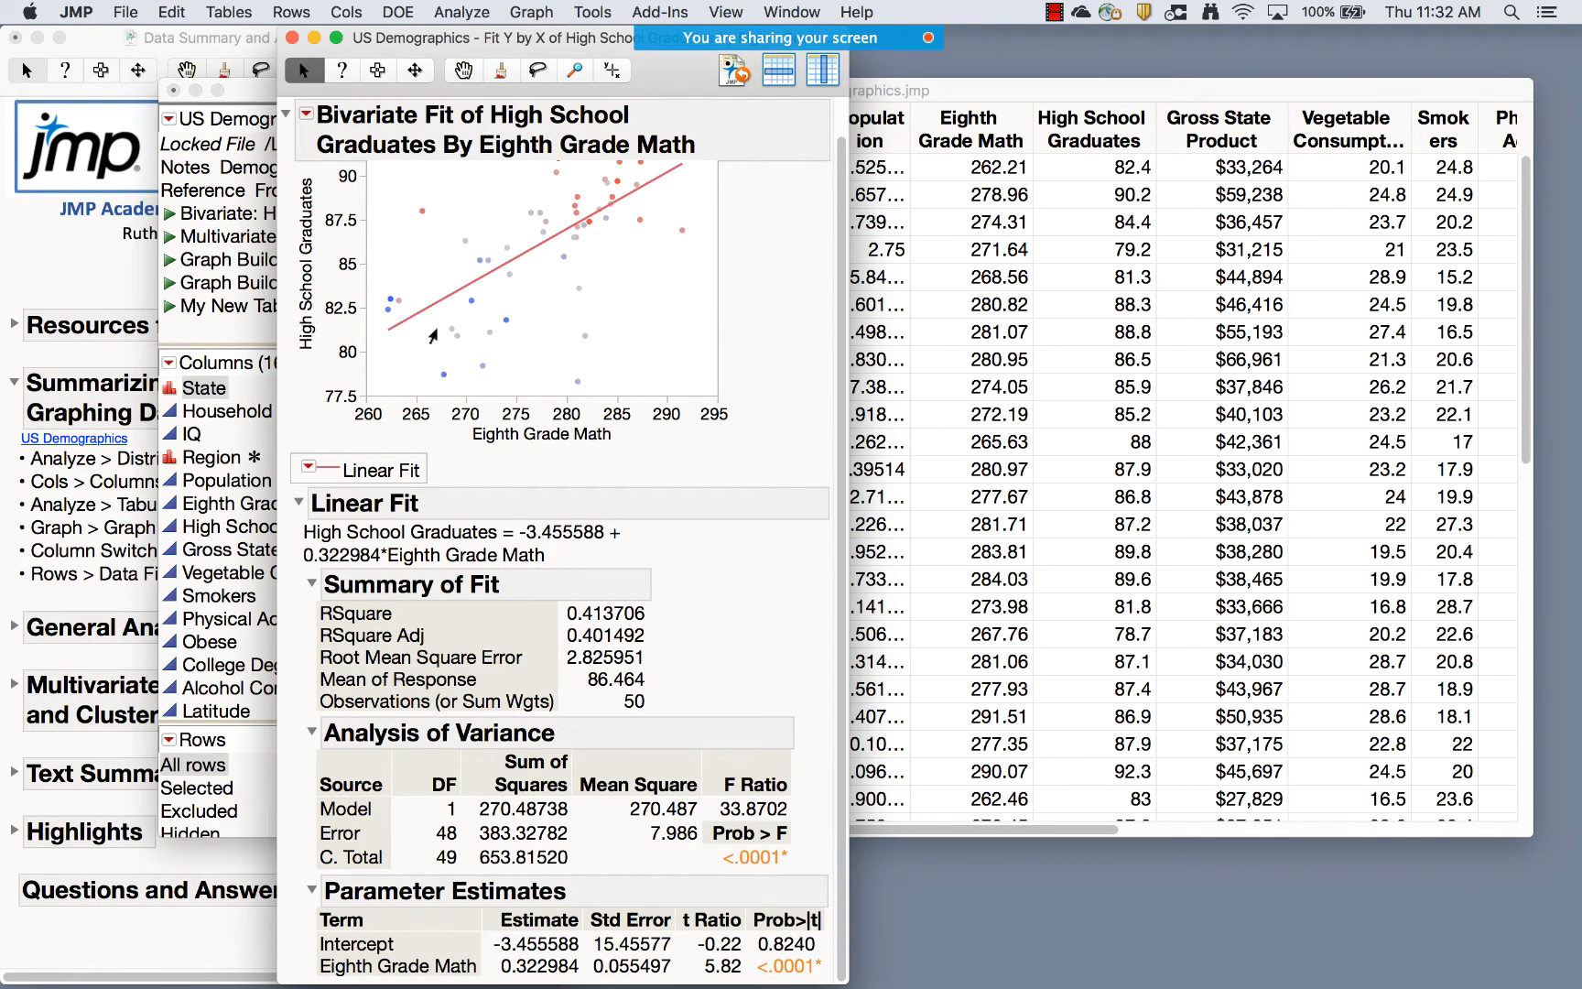
pyautogui.click(309, 467)
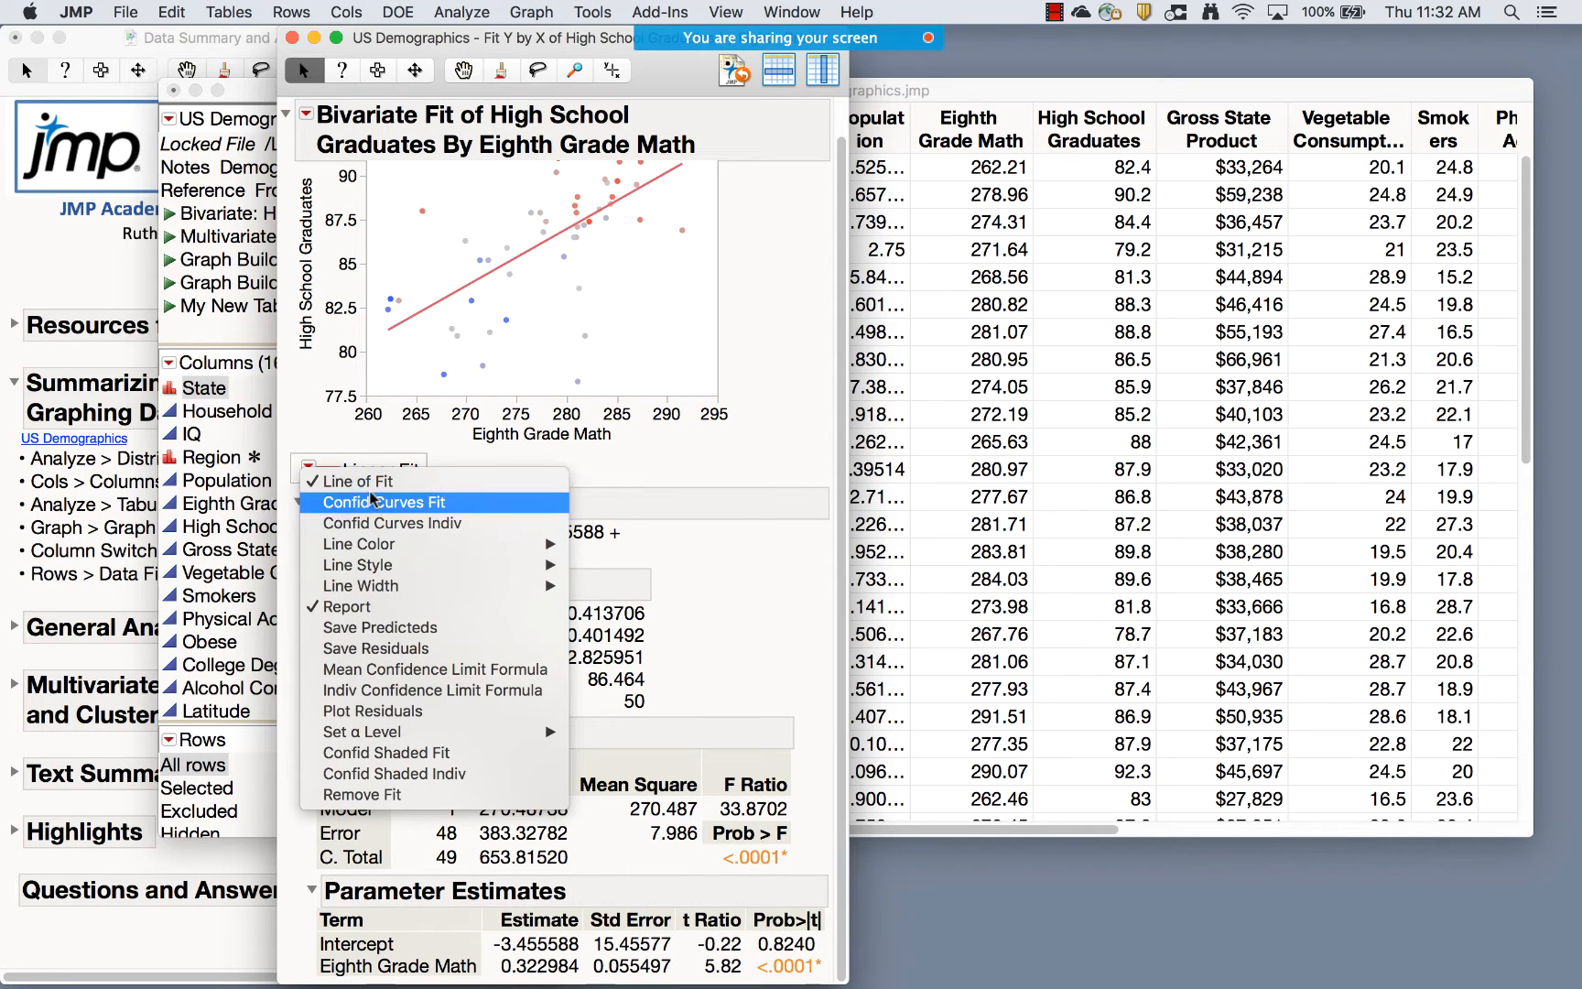
pyautogui.click(361, 759)
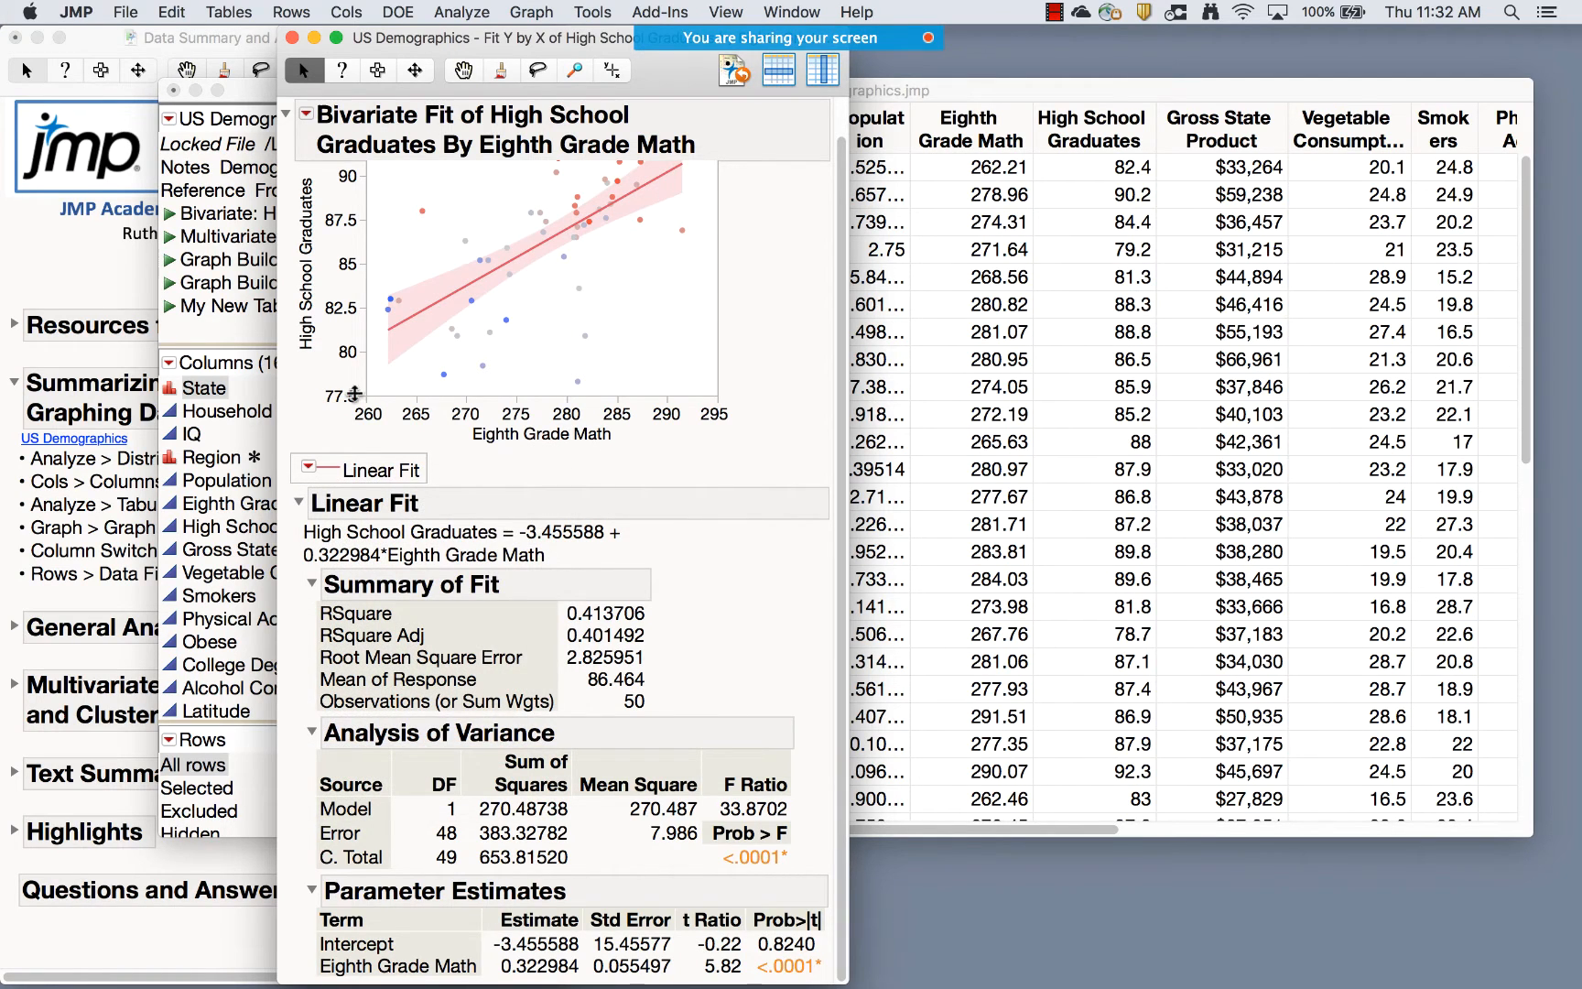
pyautogui.click(307, 469)
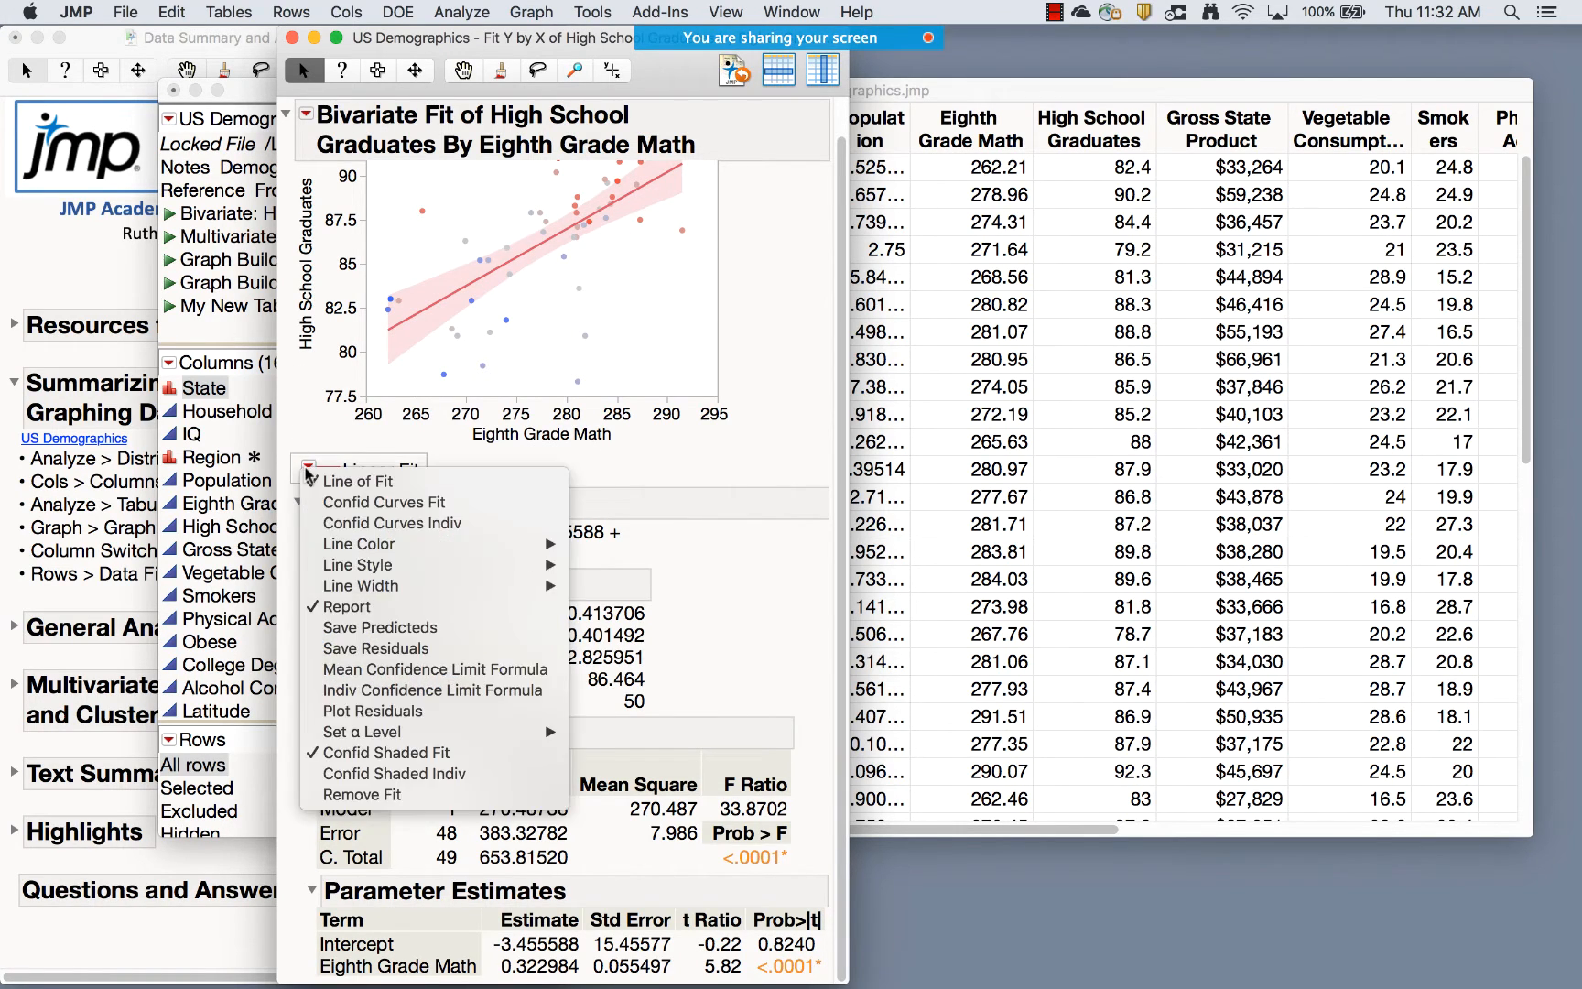
pyautogui.click(409, 775)
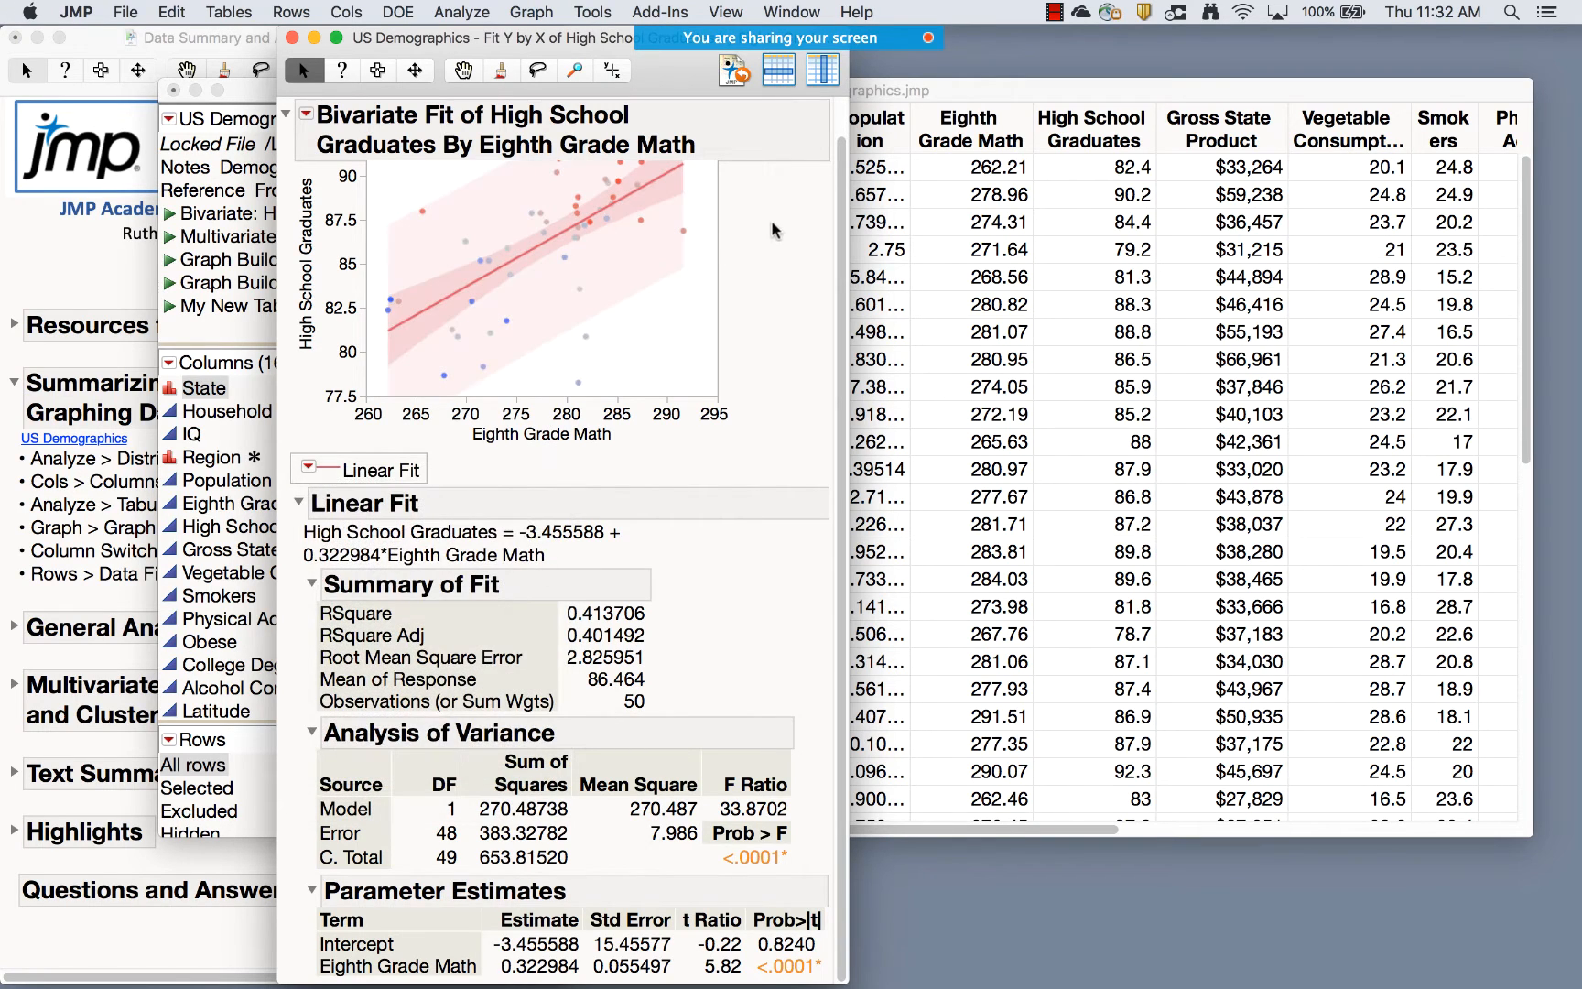
# Plot the residuals of the linear fit and review the diagnostics plots
pyautogui.click(307, 468)
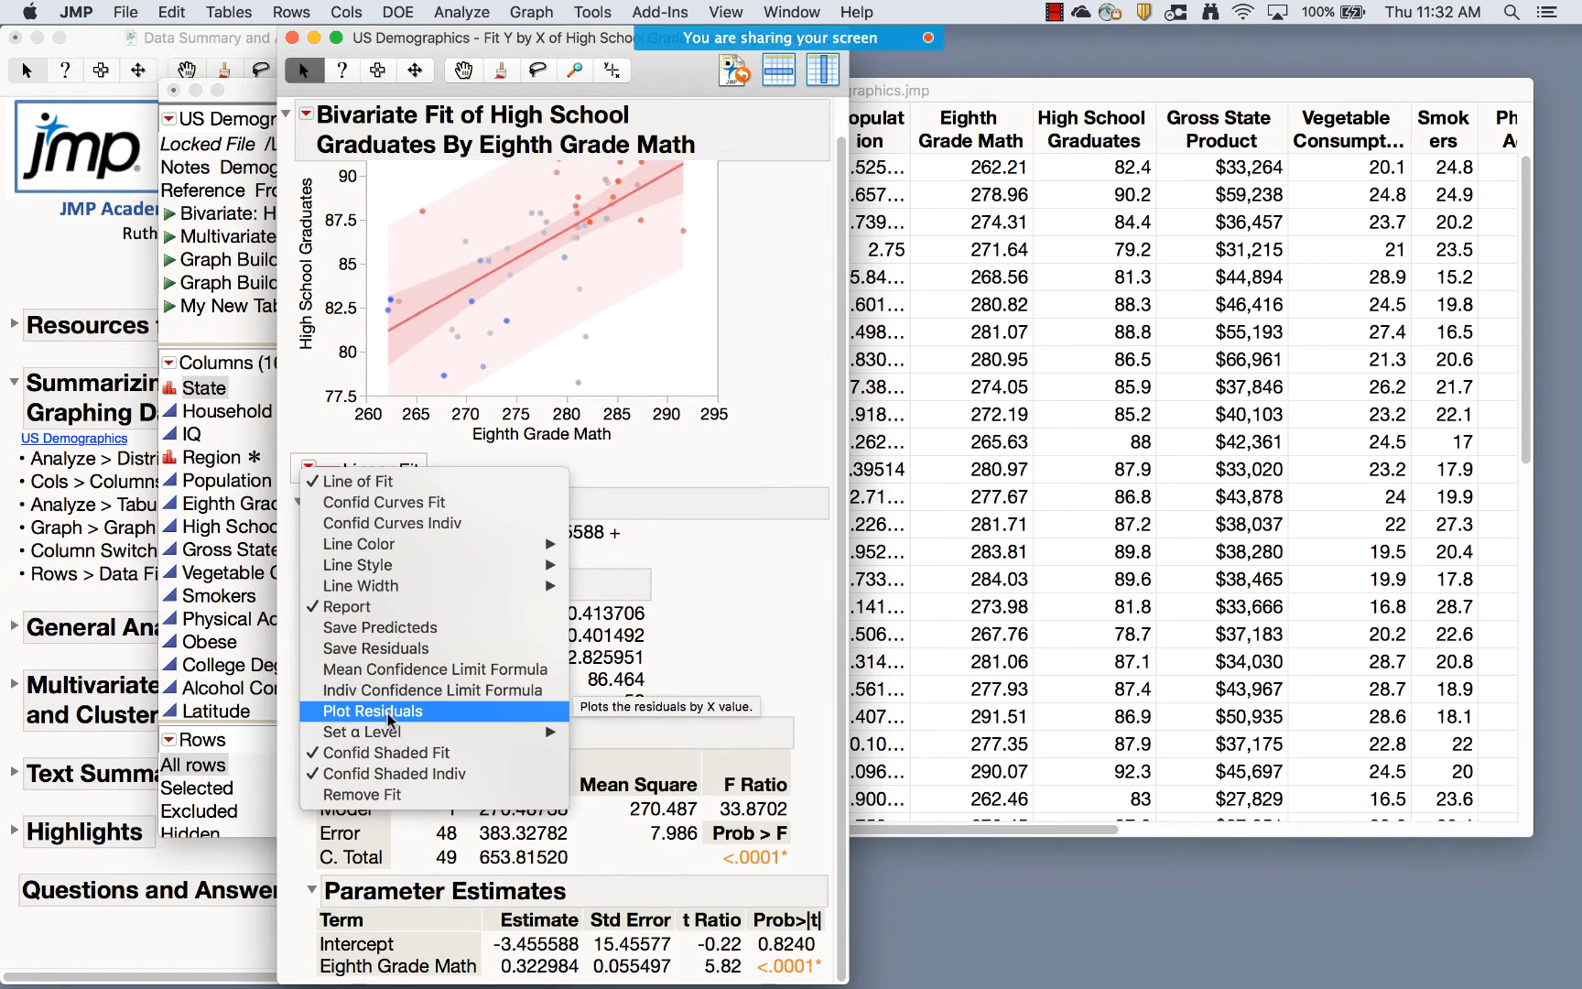
pyautogui.click(375, 711)
pyautogui.scroll(-1, 753, 710)
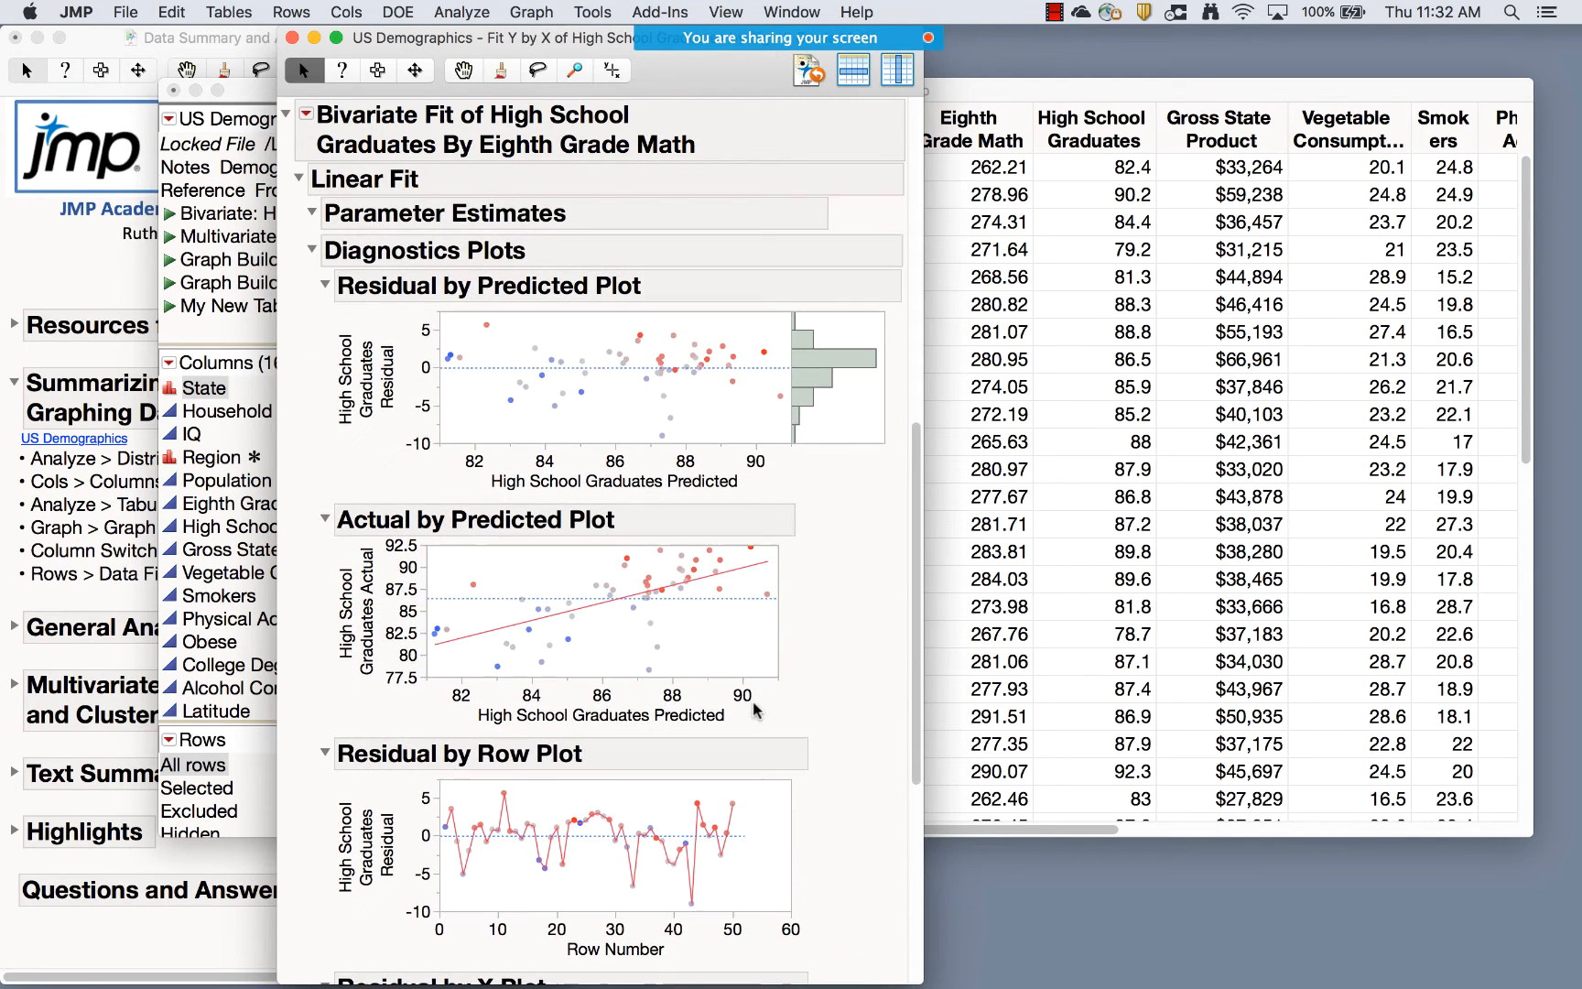
pyautogui.scroll(-10, 753, 711)
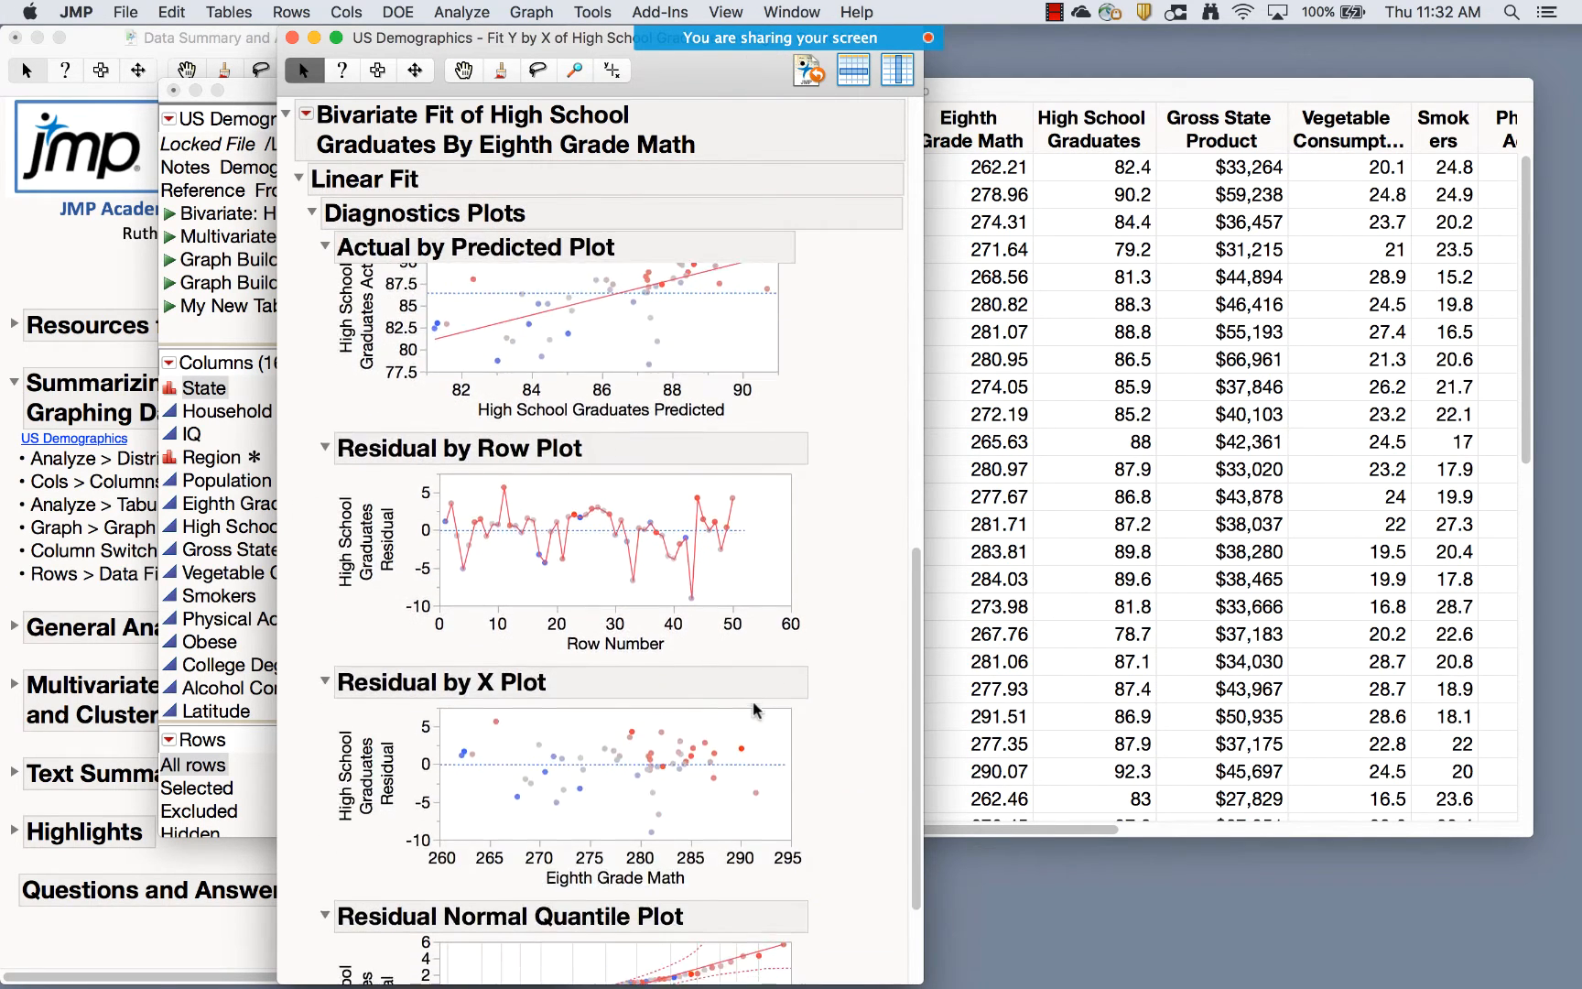
pyautogui.scroll(15, 753, 710)
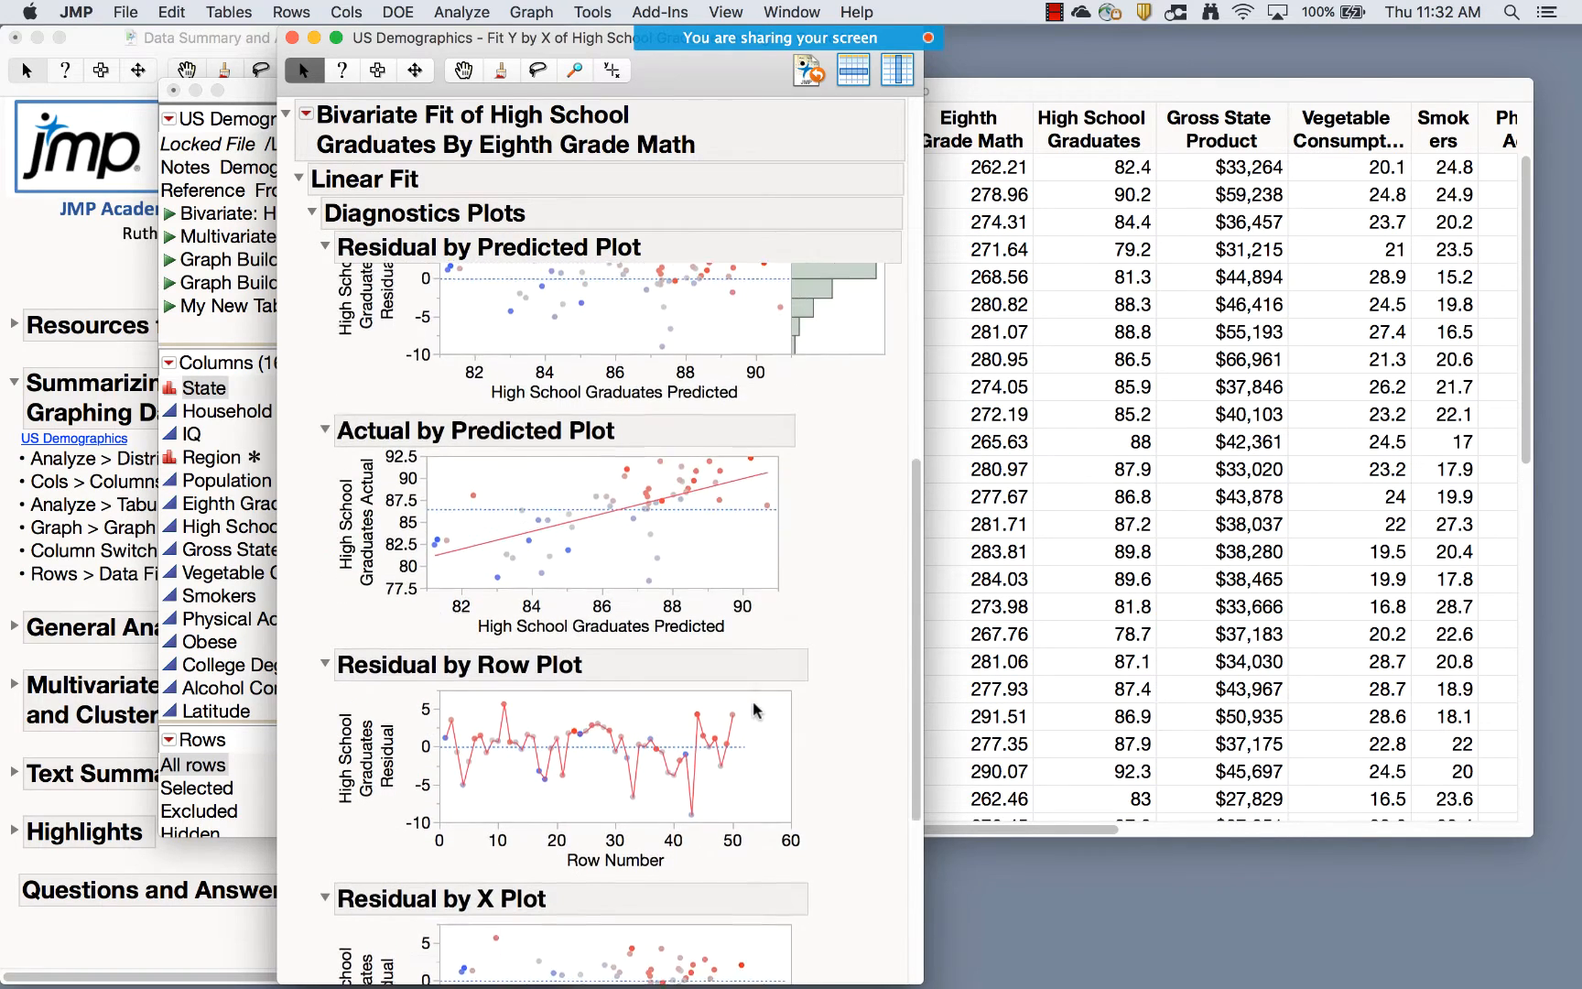
pyautogui.scroll(3, 754, 710)
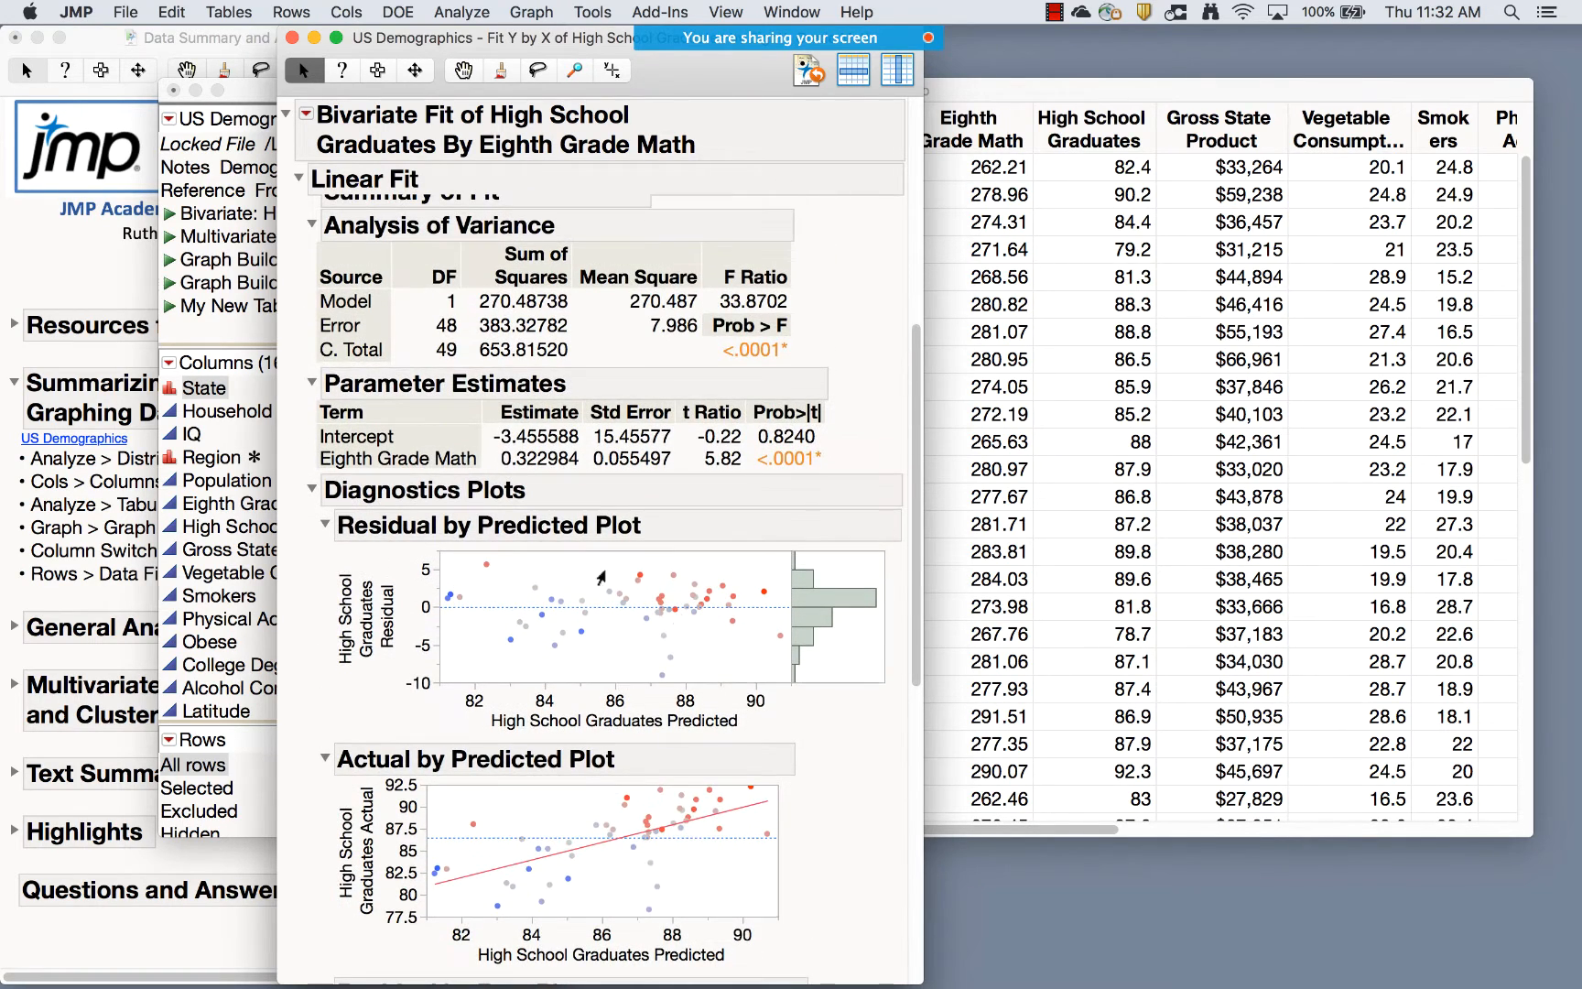
pyautogui.scroll(12, 688, 289)
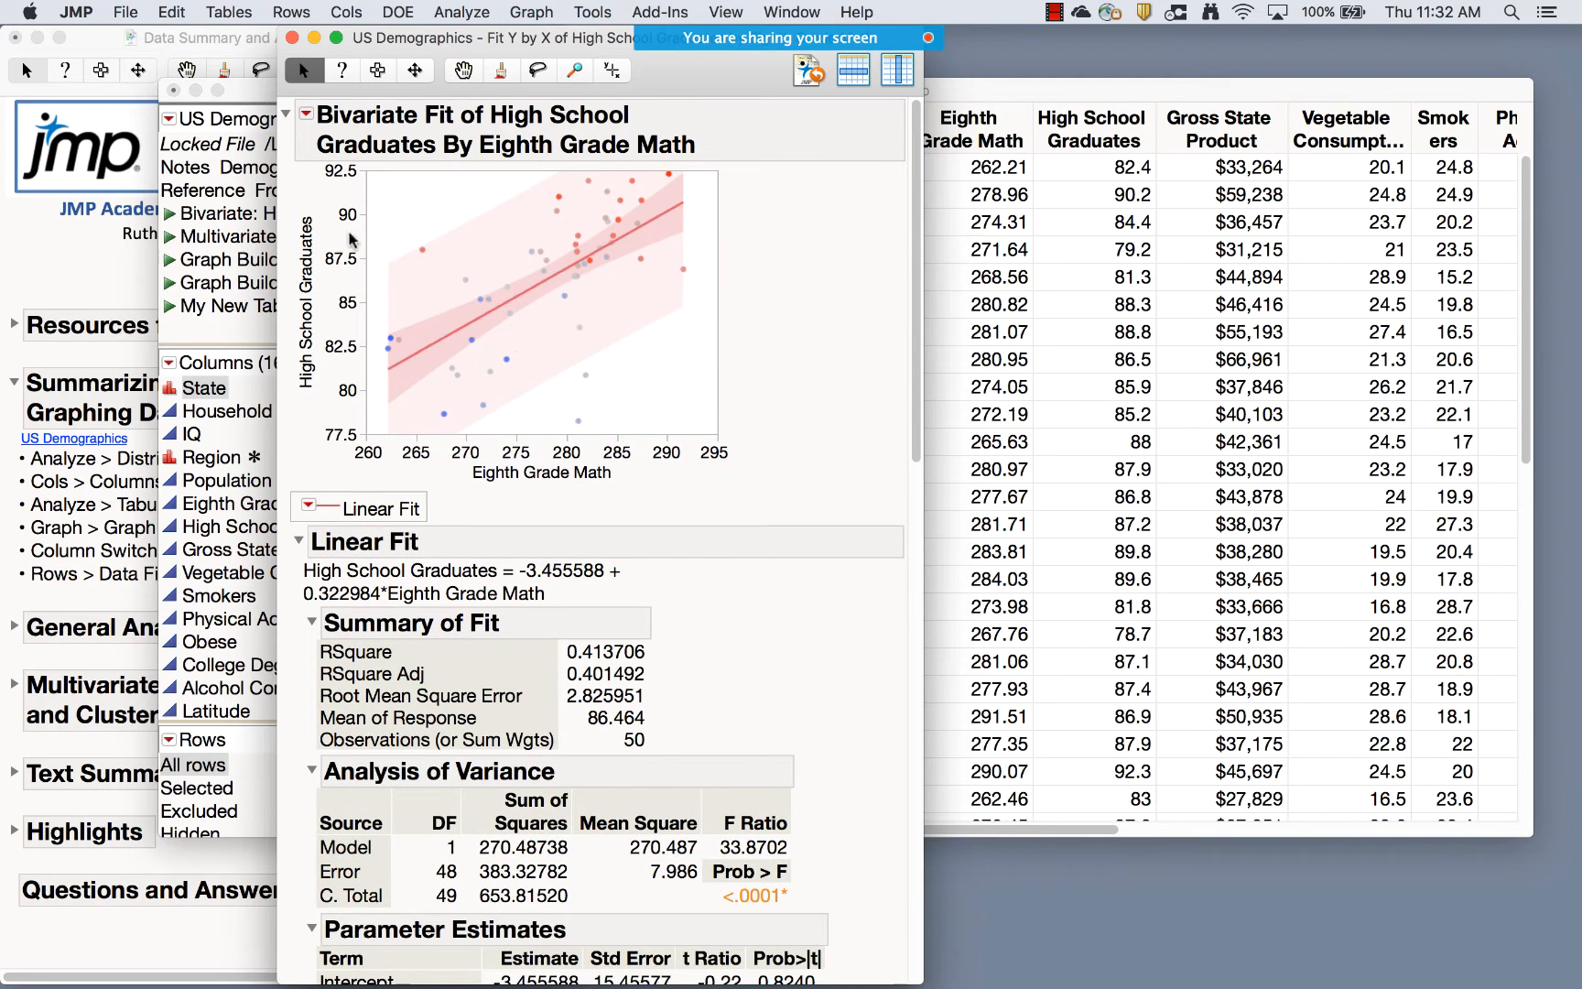
# Add a Fit Special model of degree 1 Linear, untransformed, with the intercept constrained to 0
pyautogui.click(307, 113)
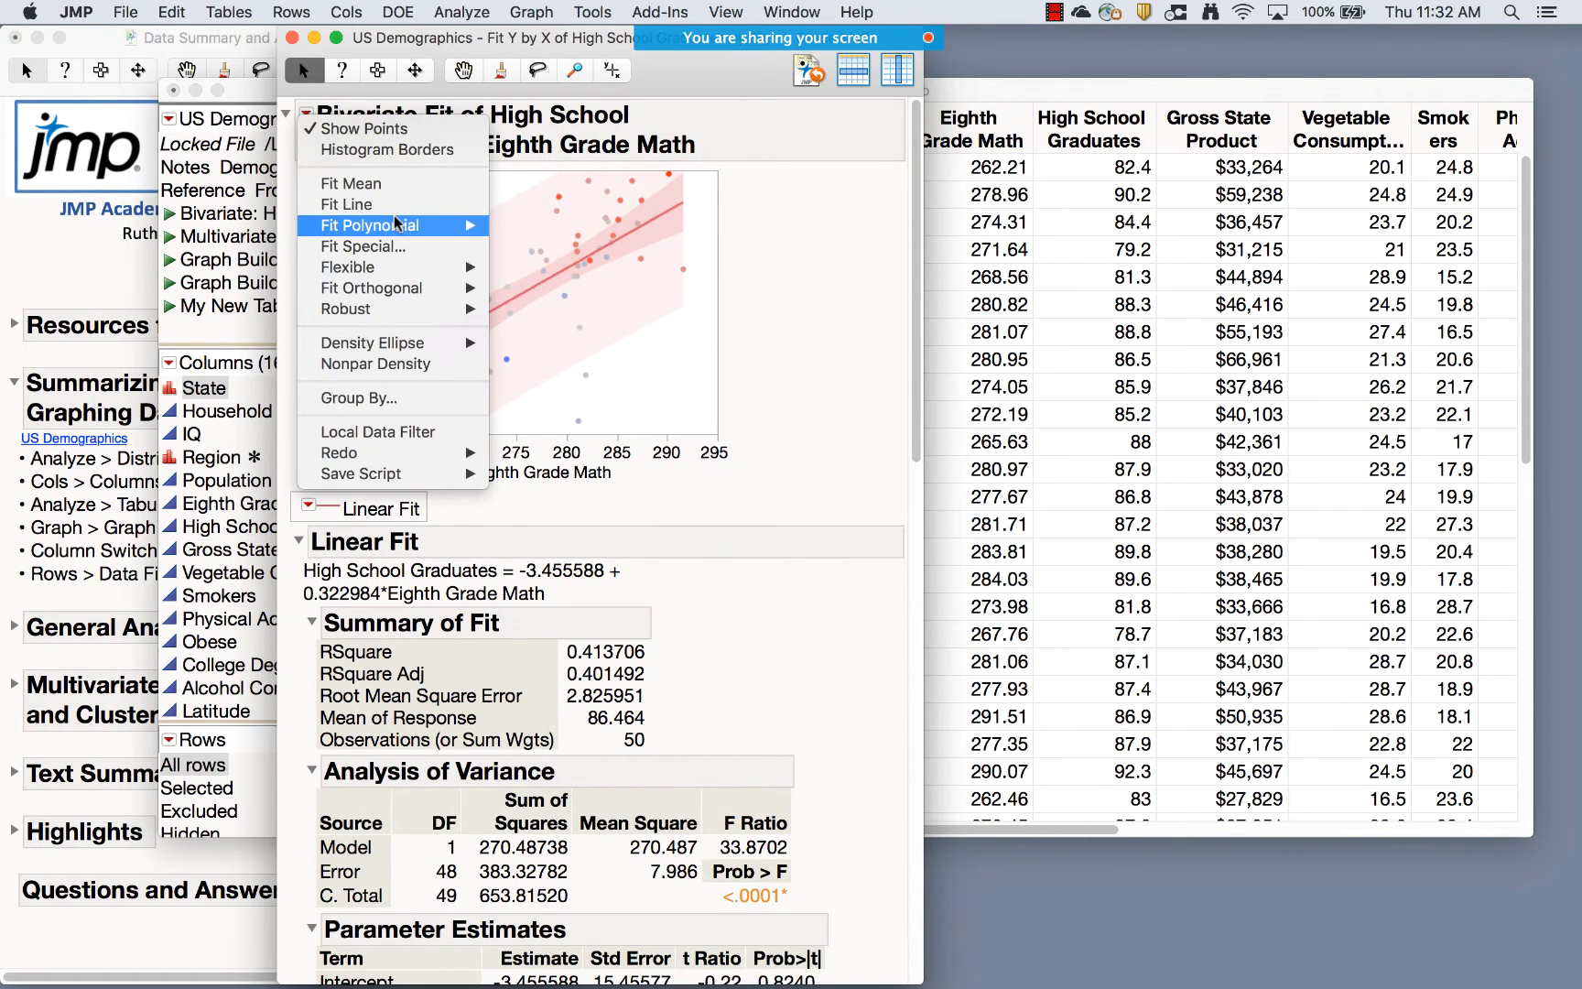
pyautogui.moveTo(354, 224)
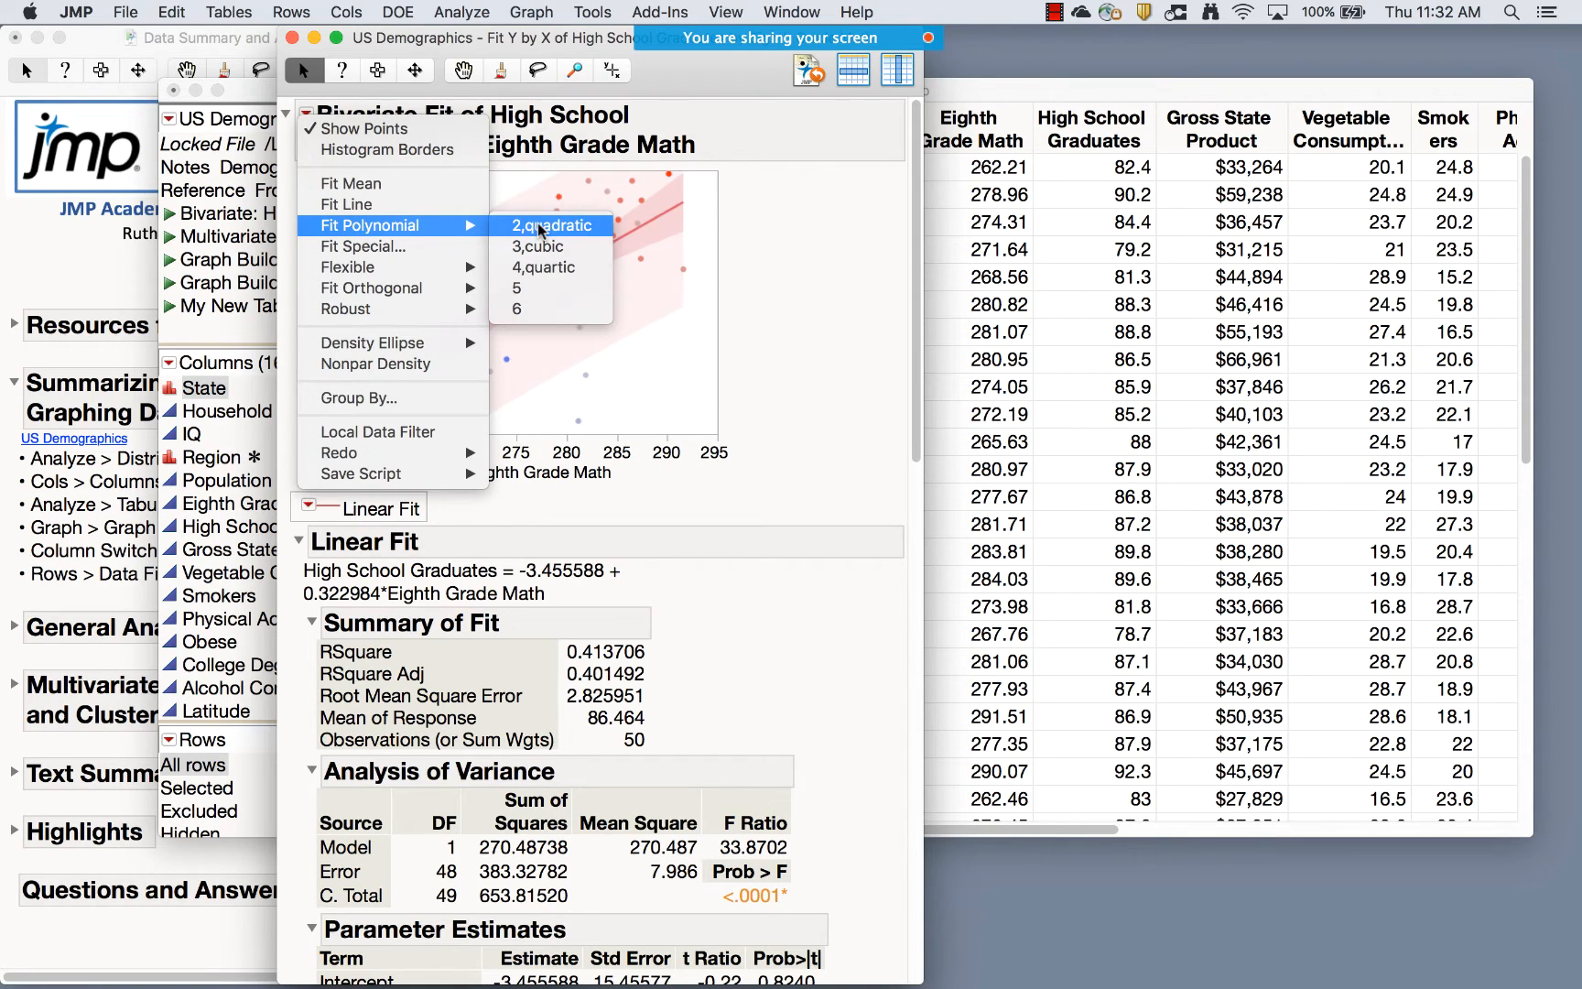
pyautogui.click(372, 248)
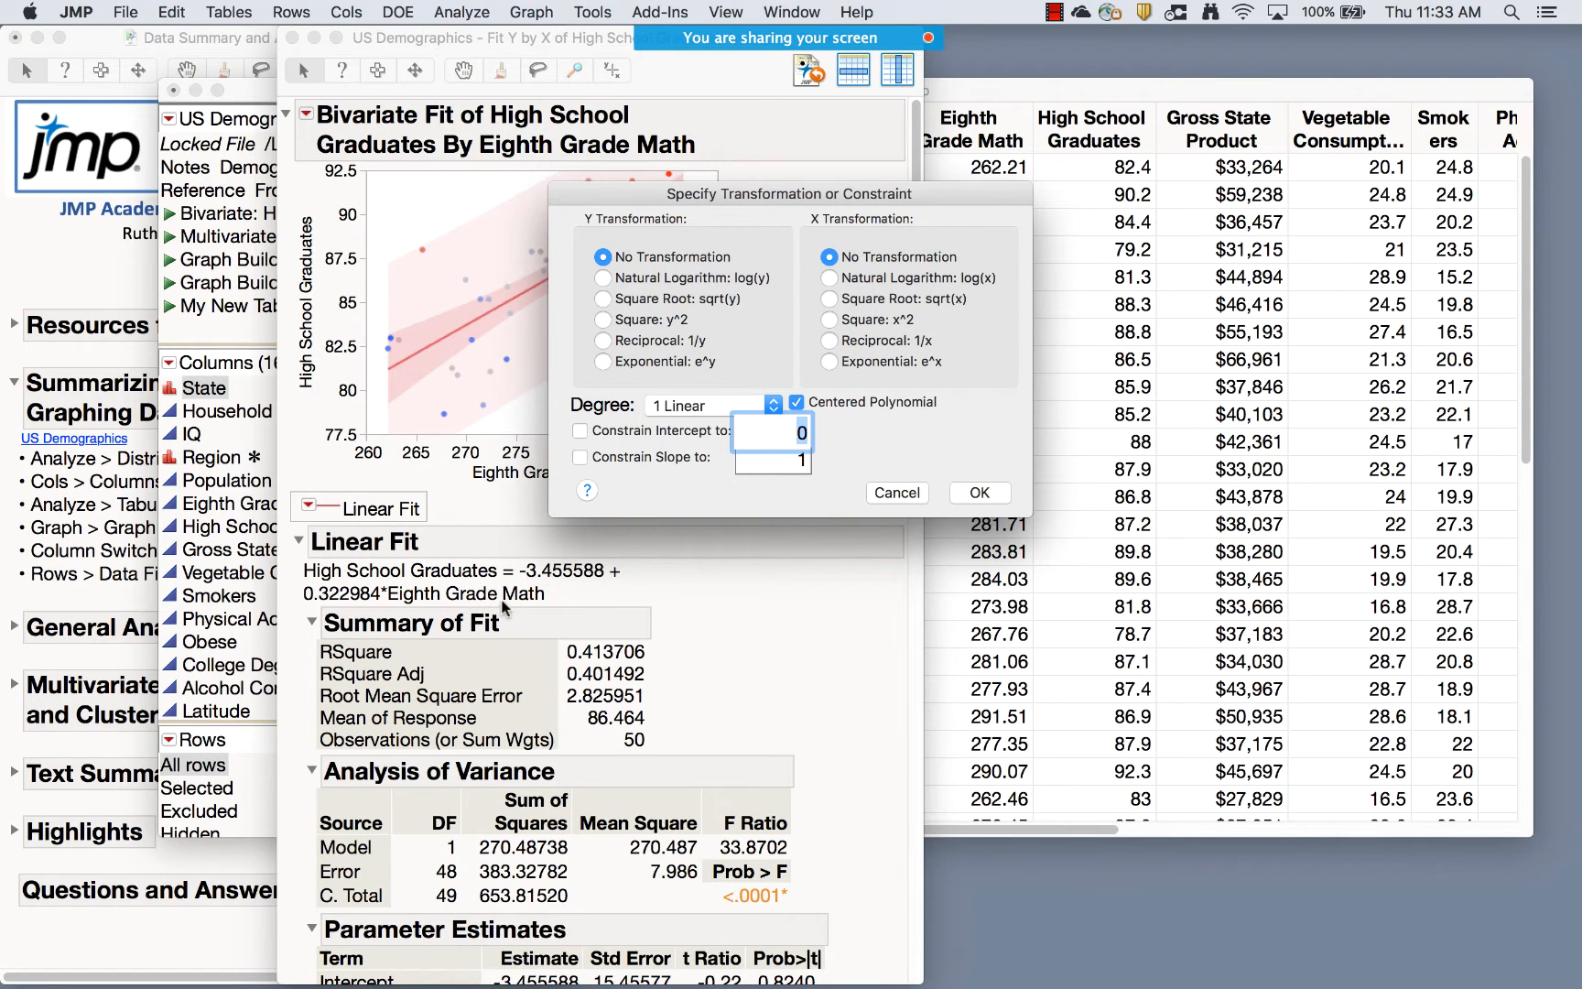
pyautogui.click(789, 433)
pyautogui.doubleClick(798, 432)
pyautogui.click(842, 430)
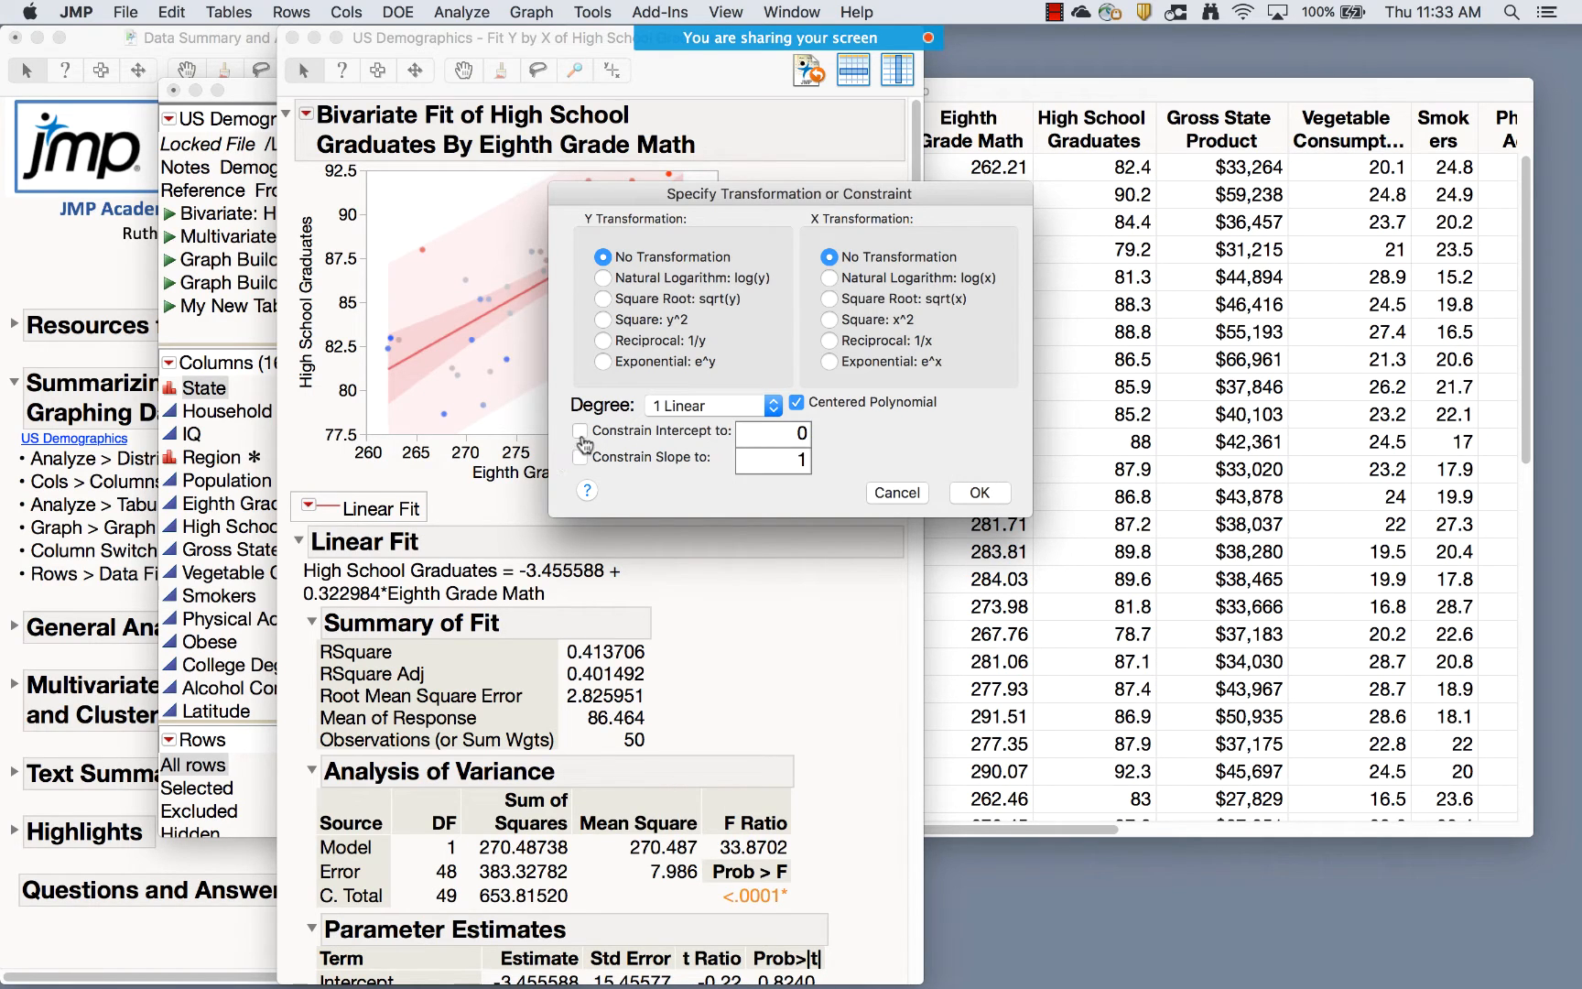
pyautogui.click(987, 494)
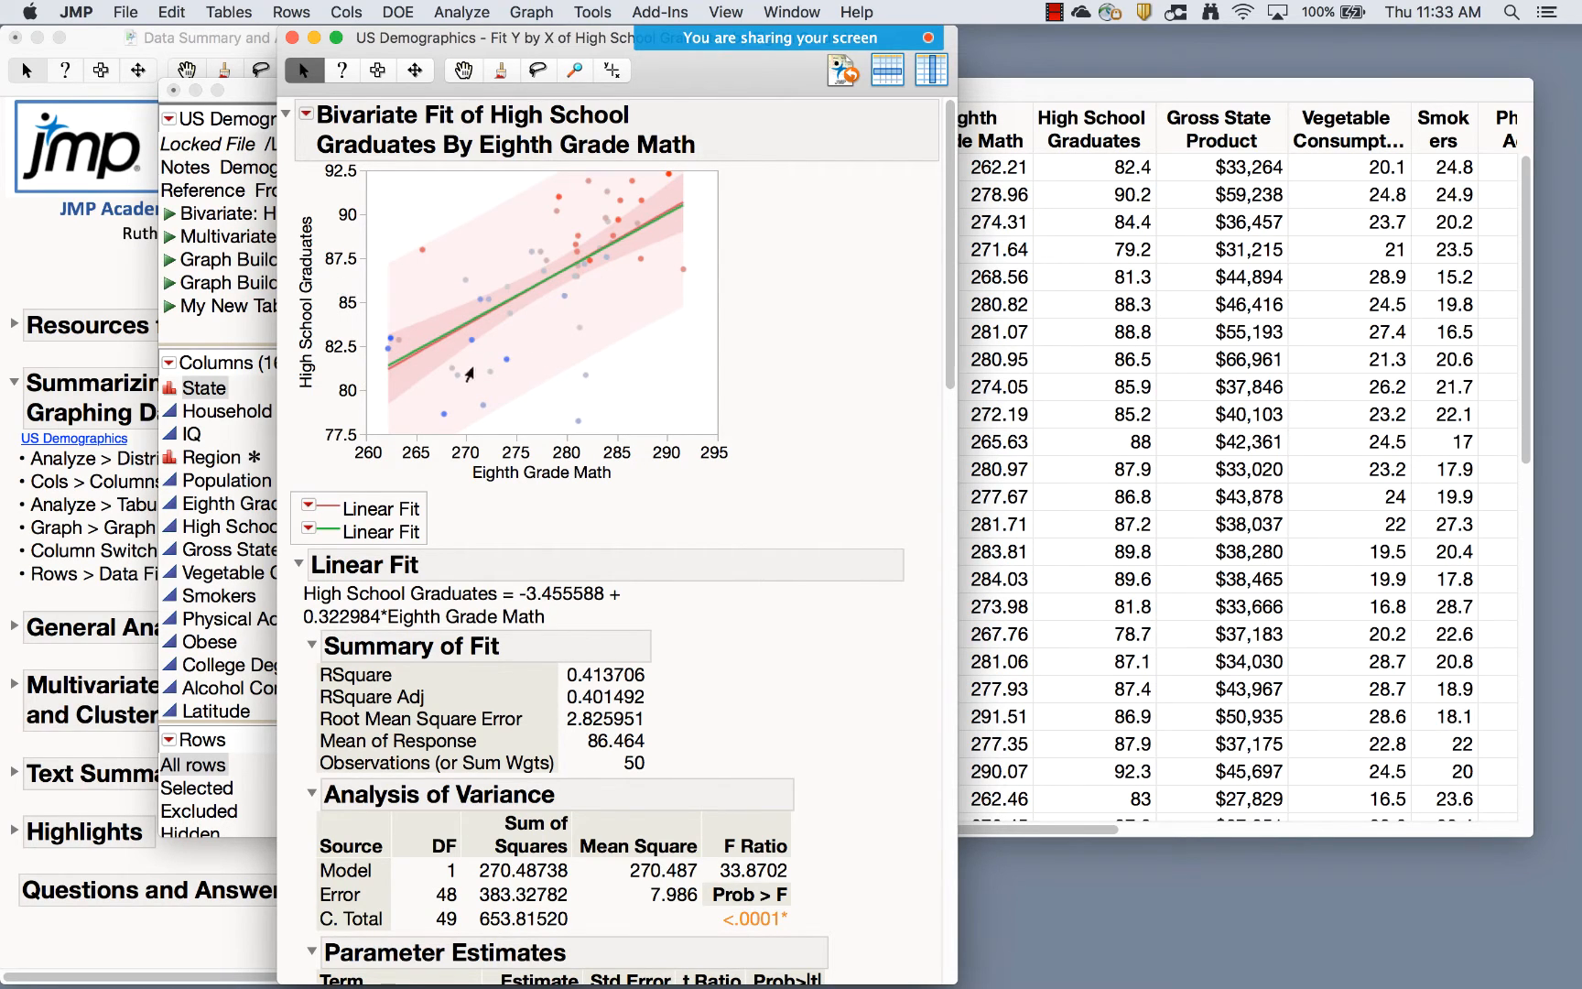
pyautogui.click(305, 114)
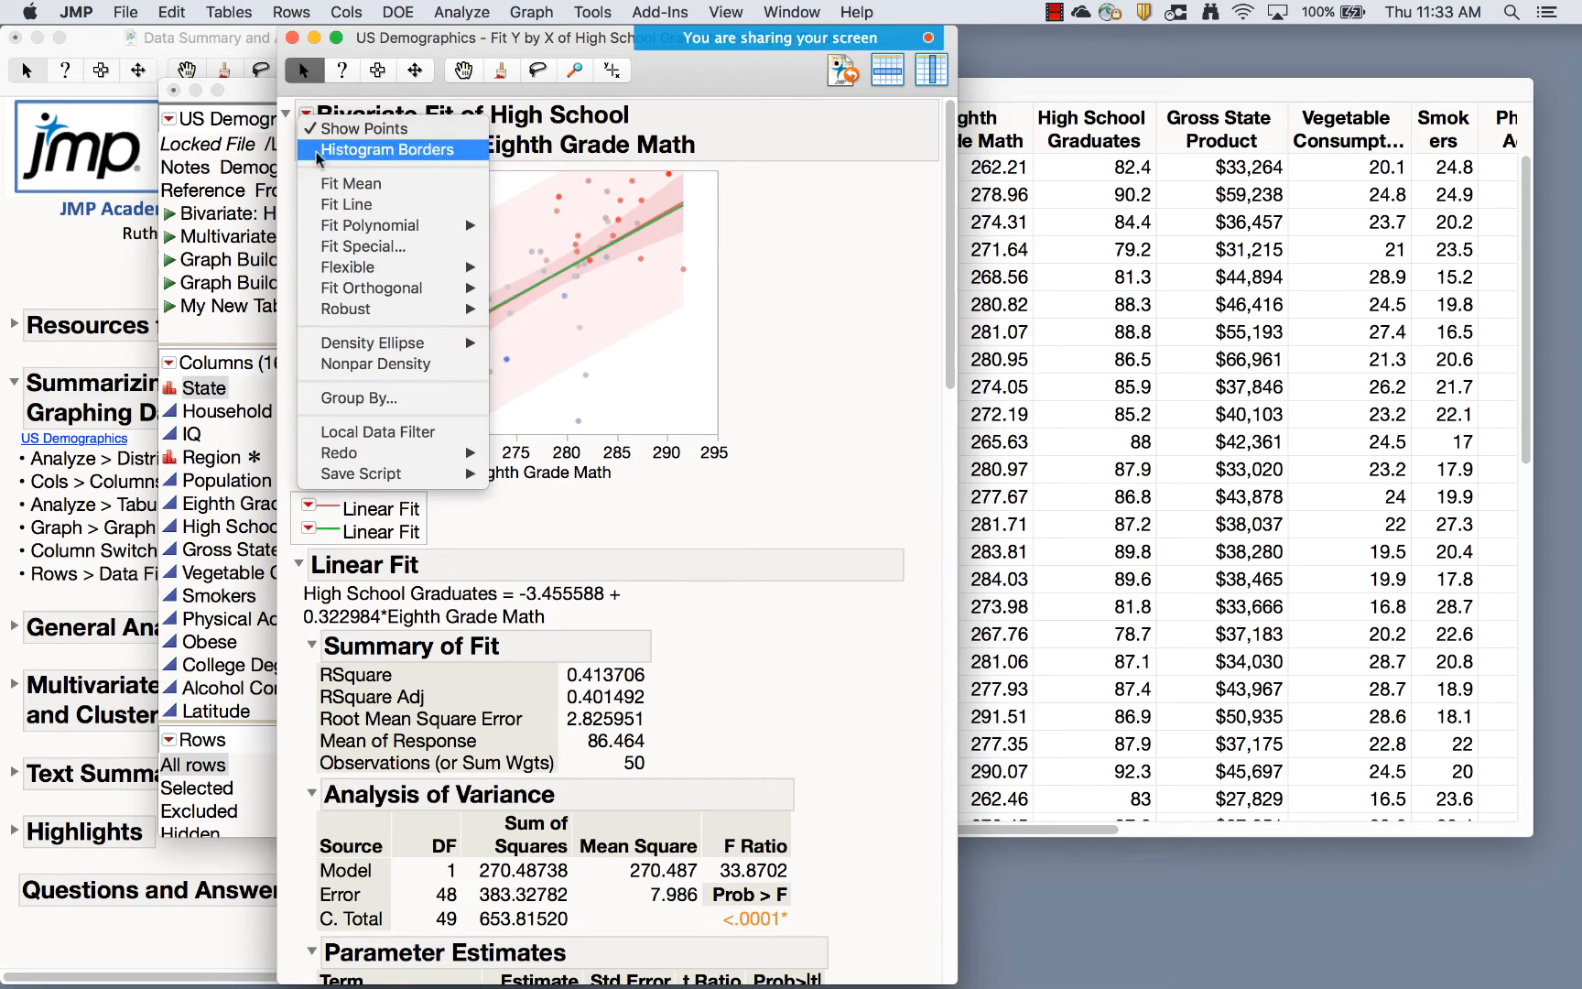
pyautogui.moveTo(358, 270)
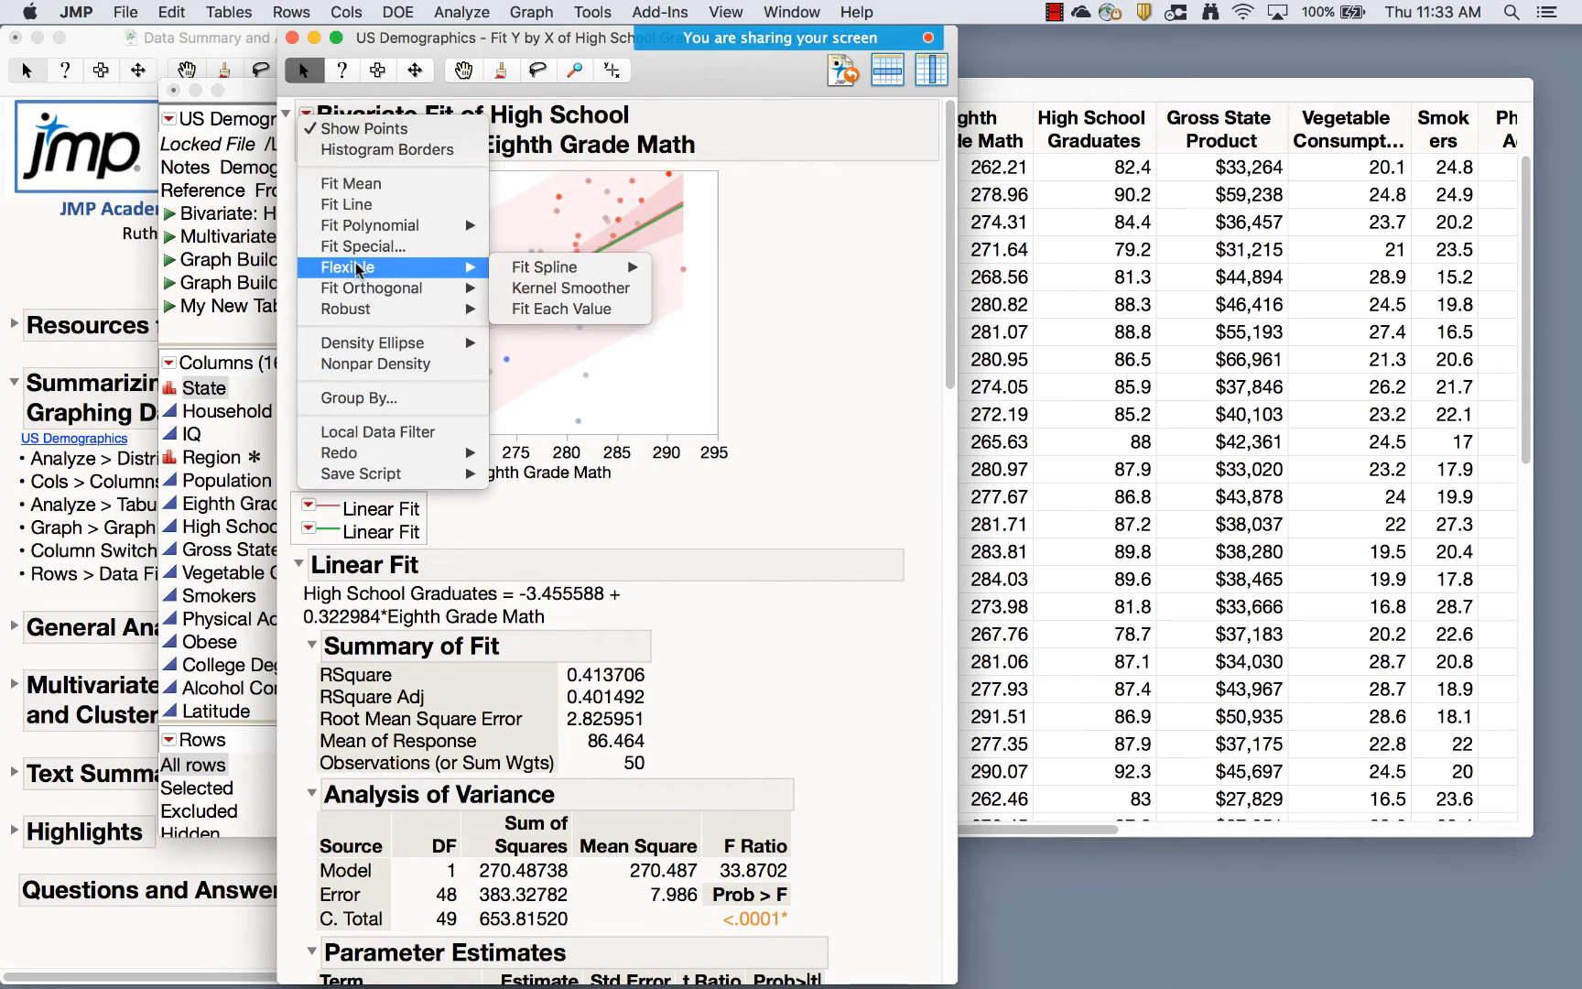
pyautogui.moveTo(540, 267)
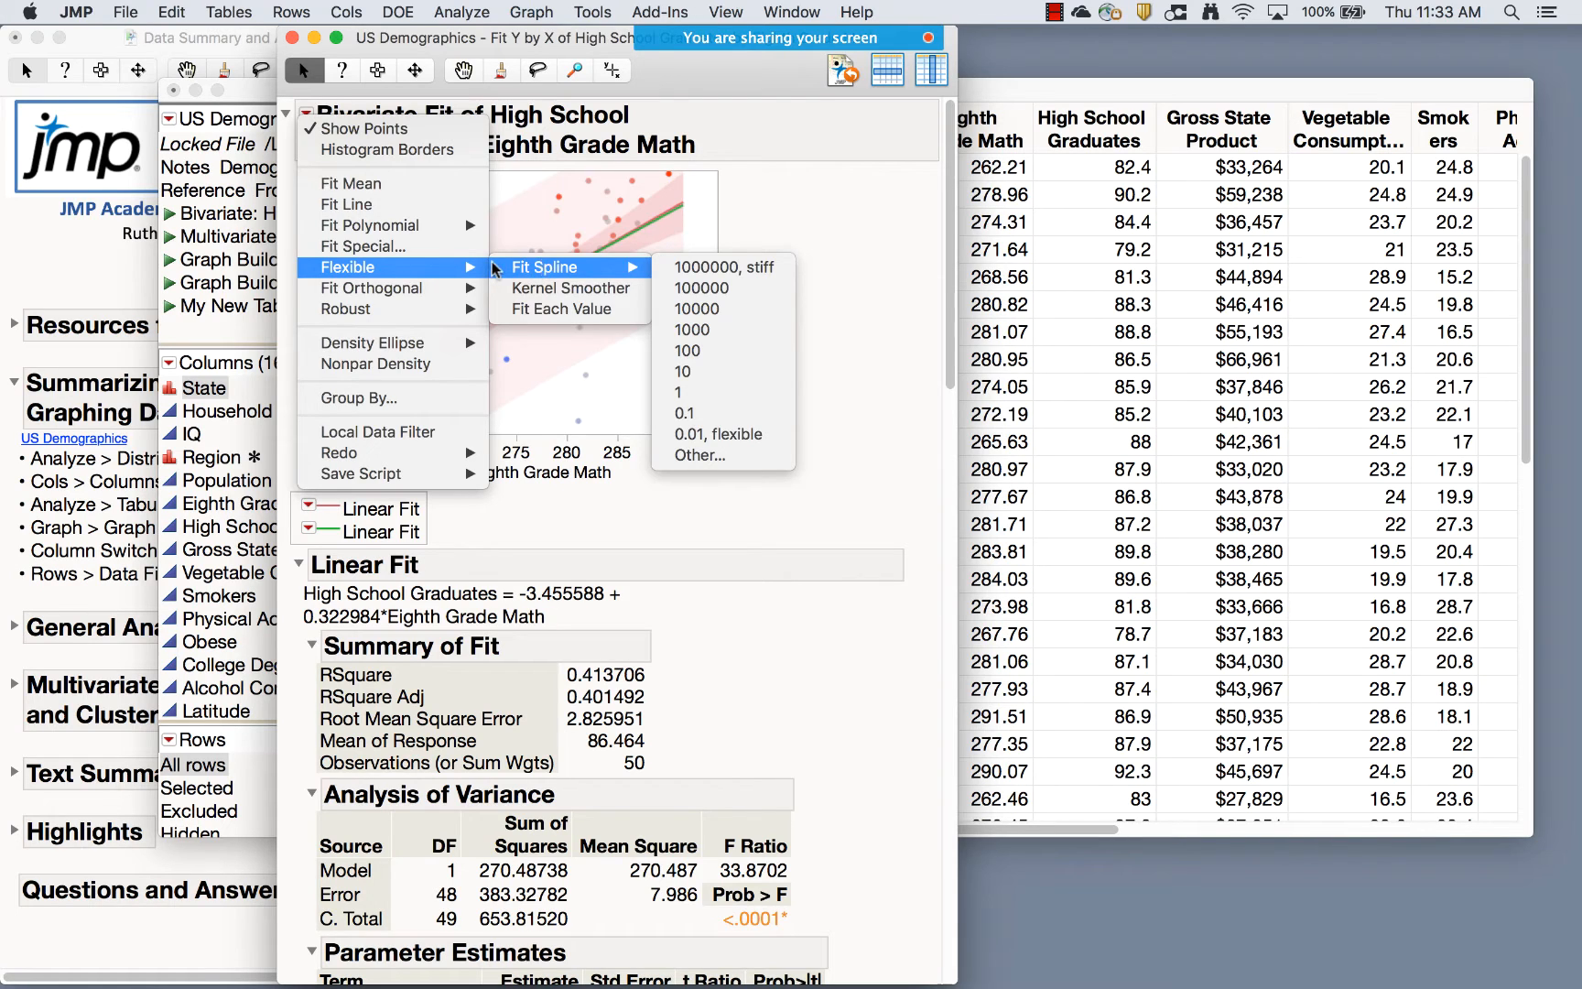
pyautogui.click(859, 311)
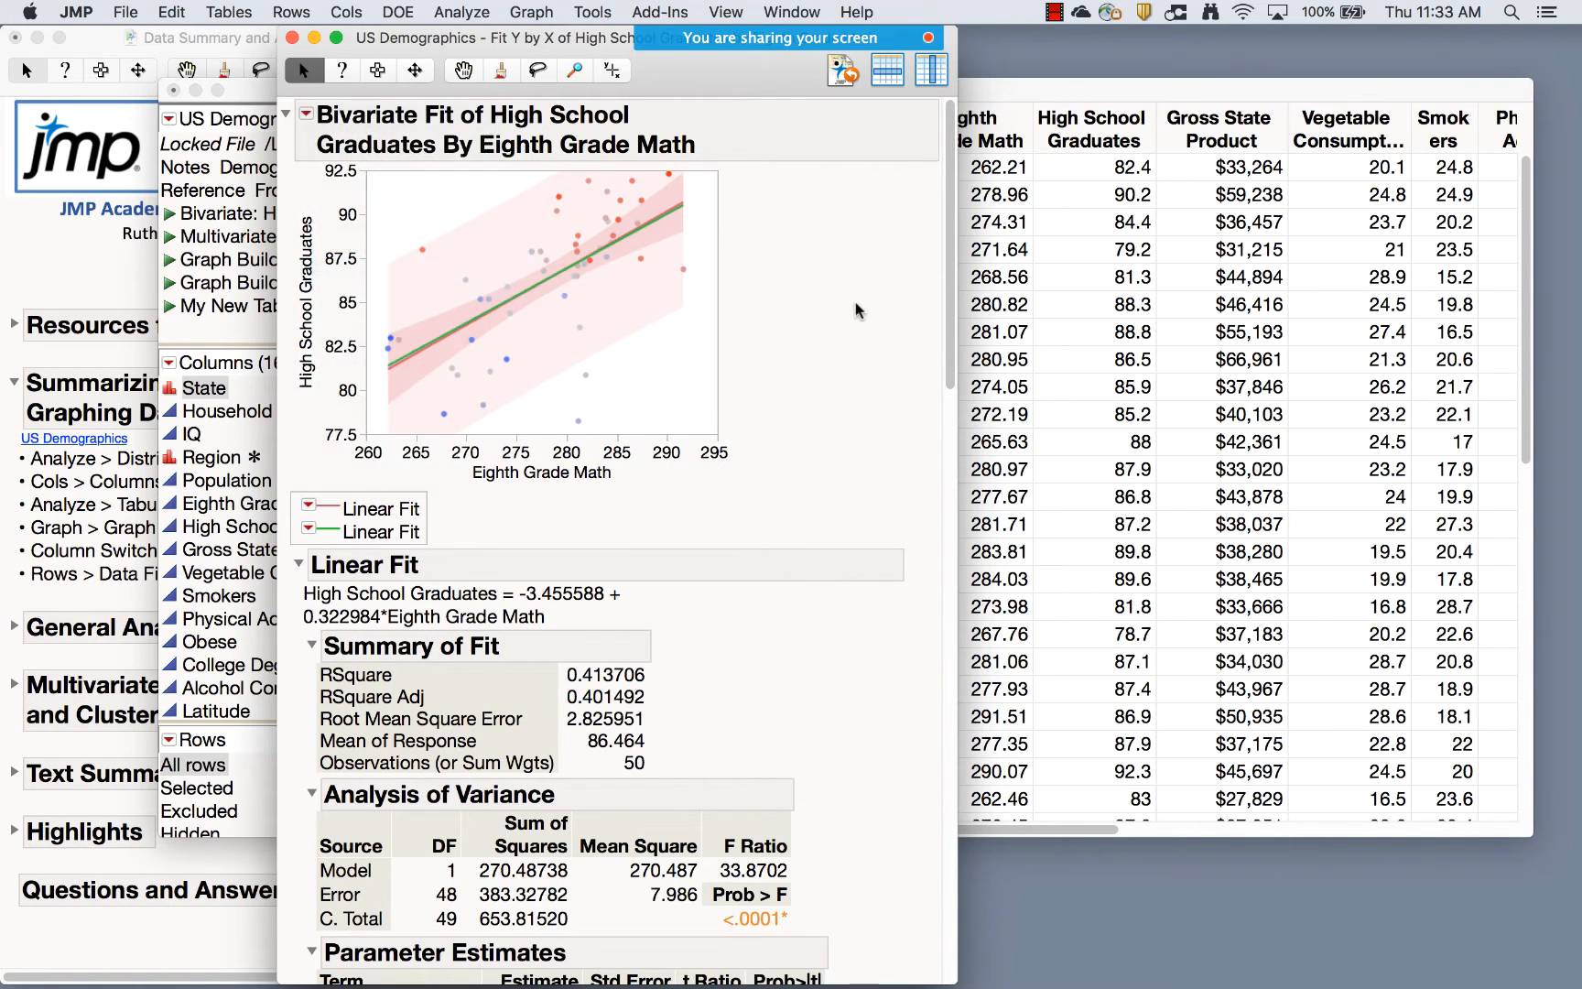
# Close the bivariate report and run Fit Y by X with Eighth Grade Math as response and Region as factor
pyautogui.click(291, 37)
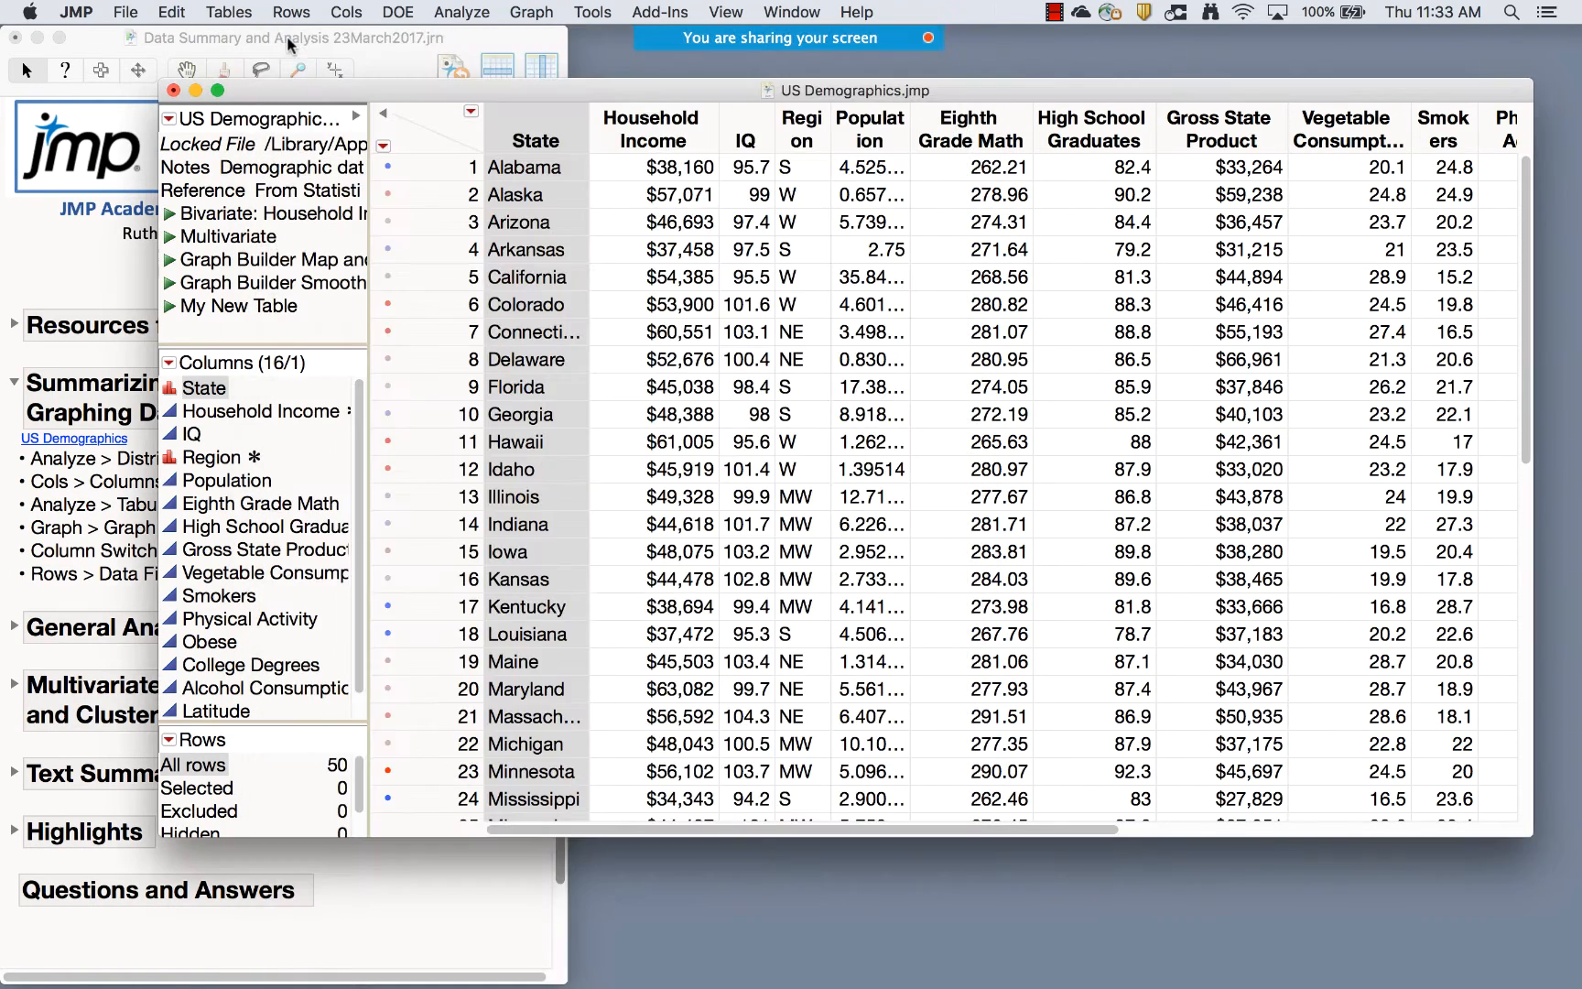
pyautogui.click(463, 12)
pyautogui.click(472, 60)
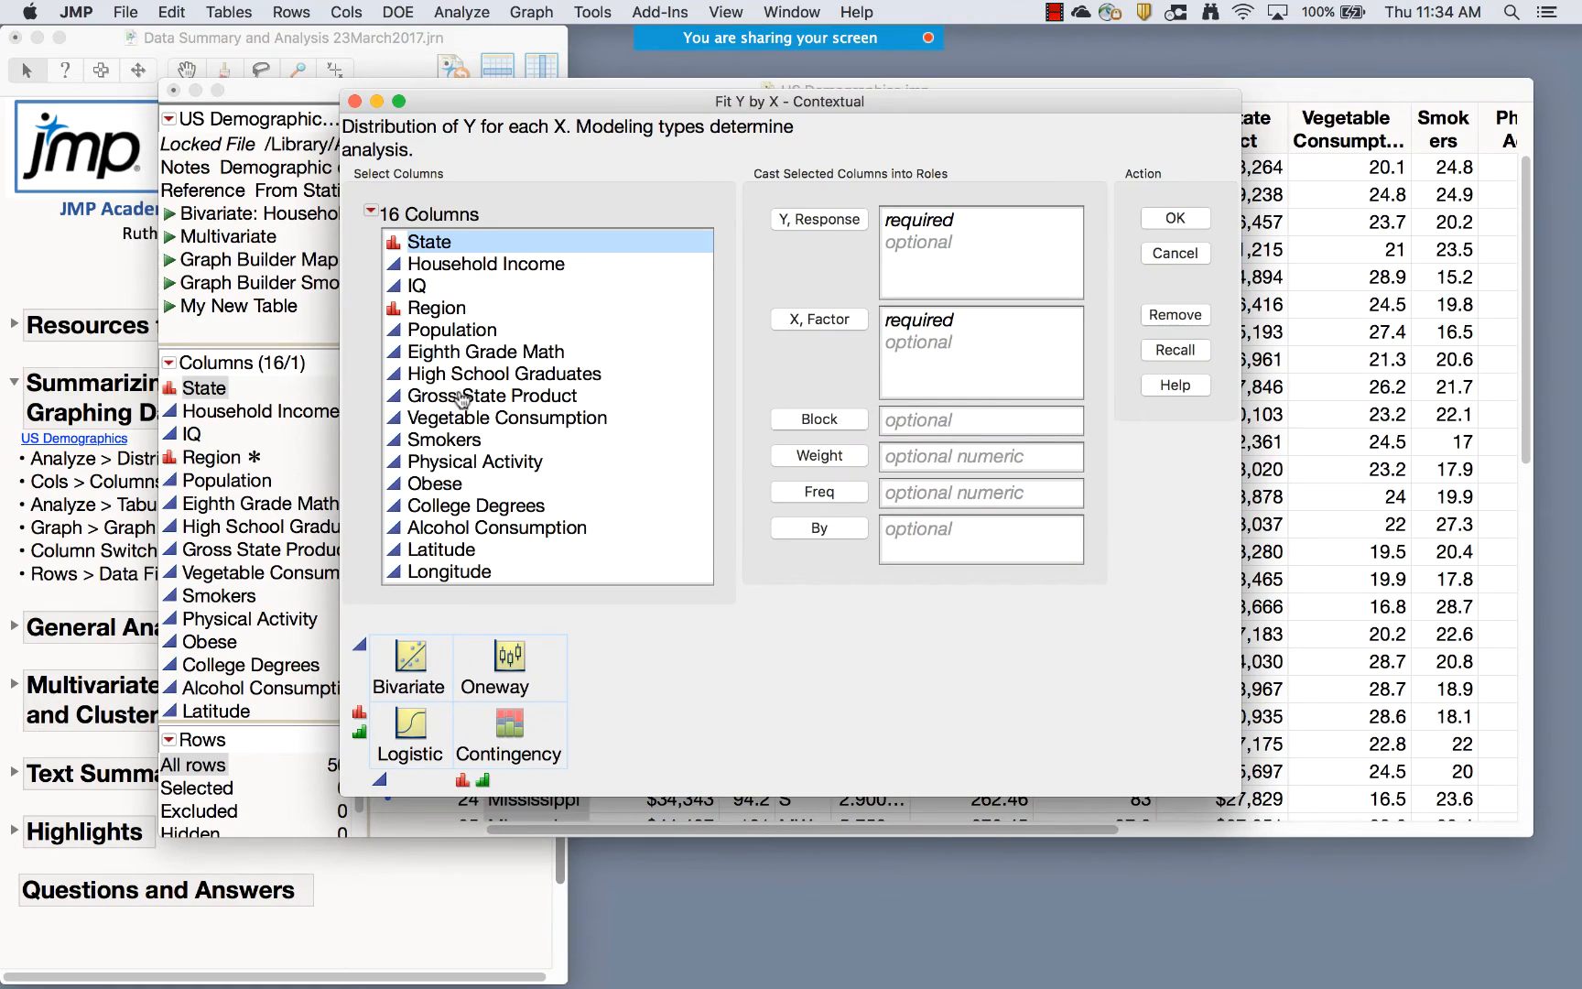
pyautogui.click(483, 353)
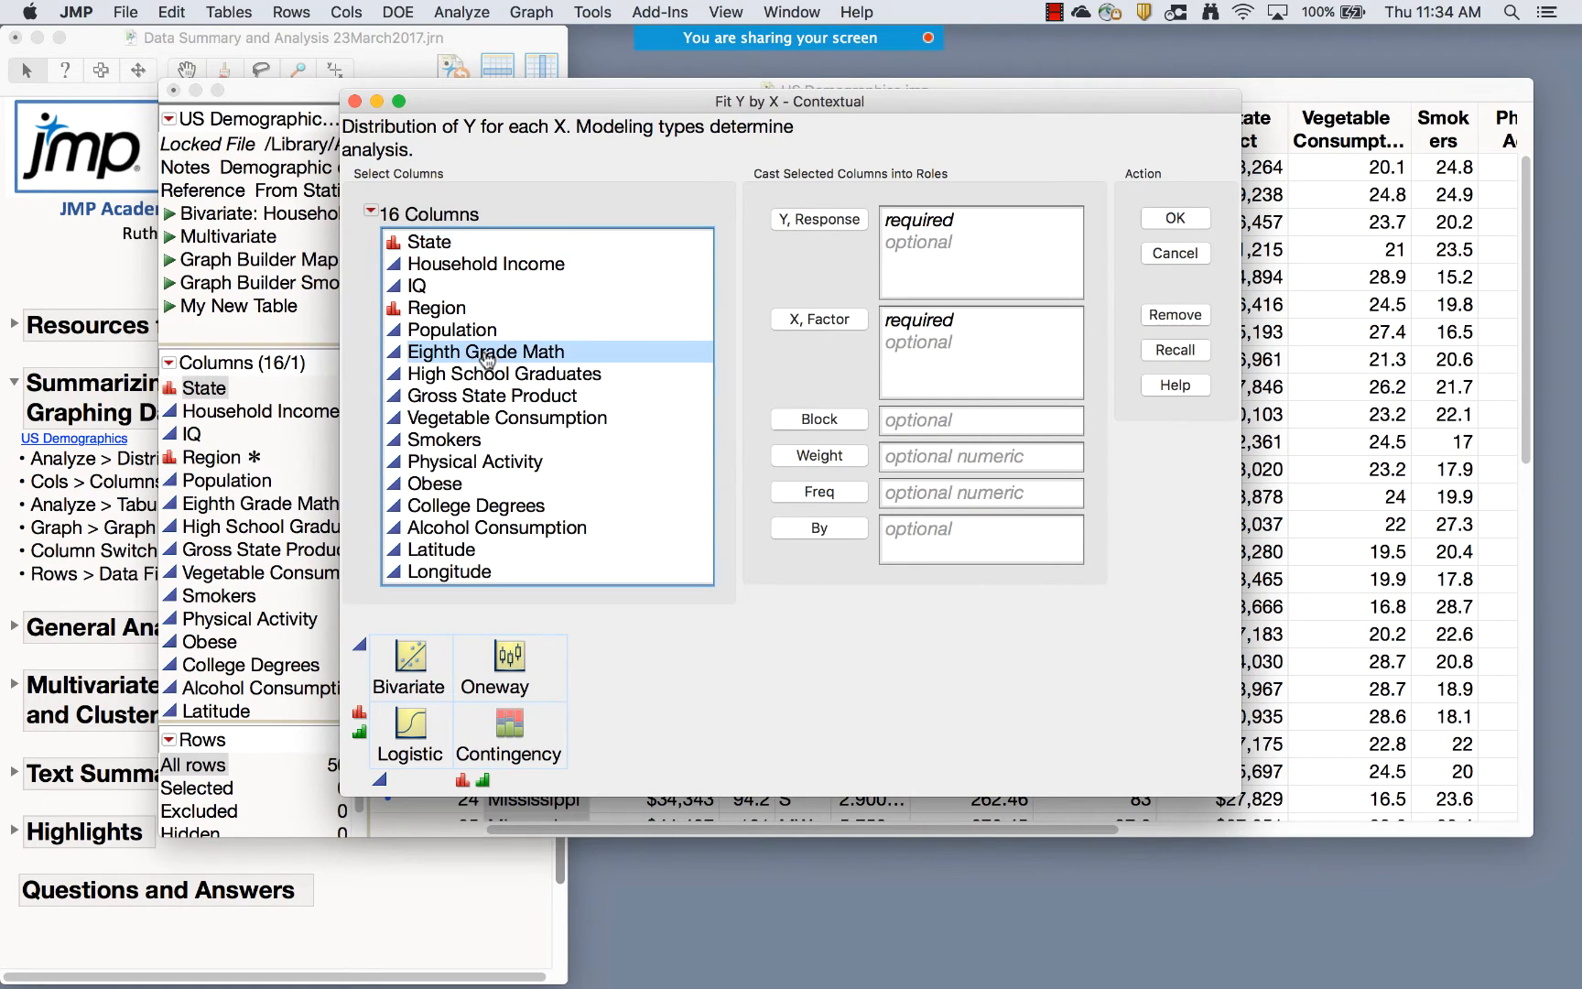
pyautogui.click(840, 227)
pyautogui.click(455, 307)
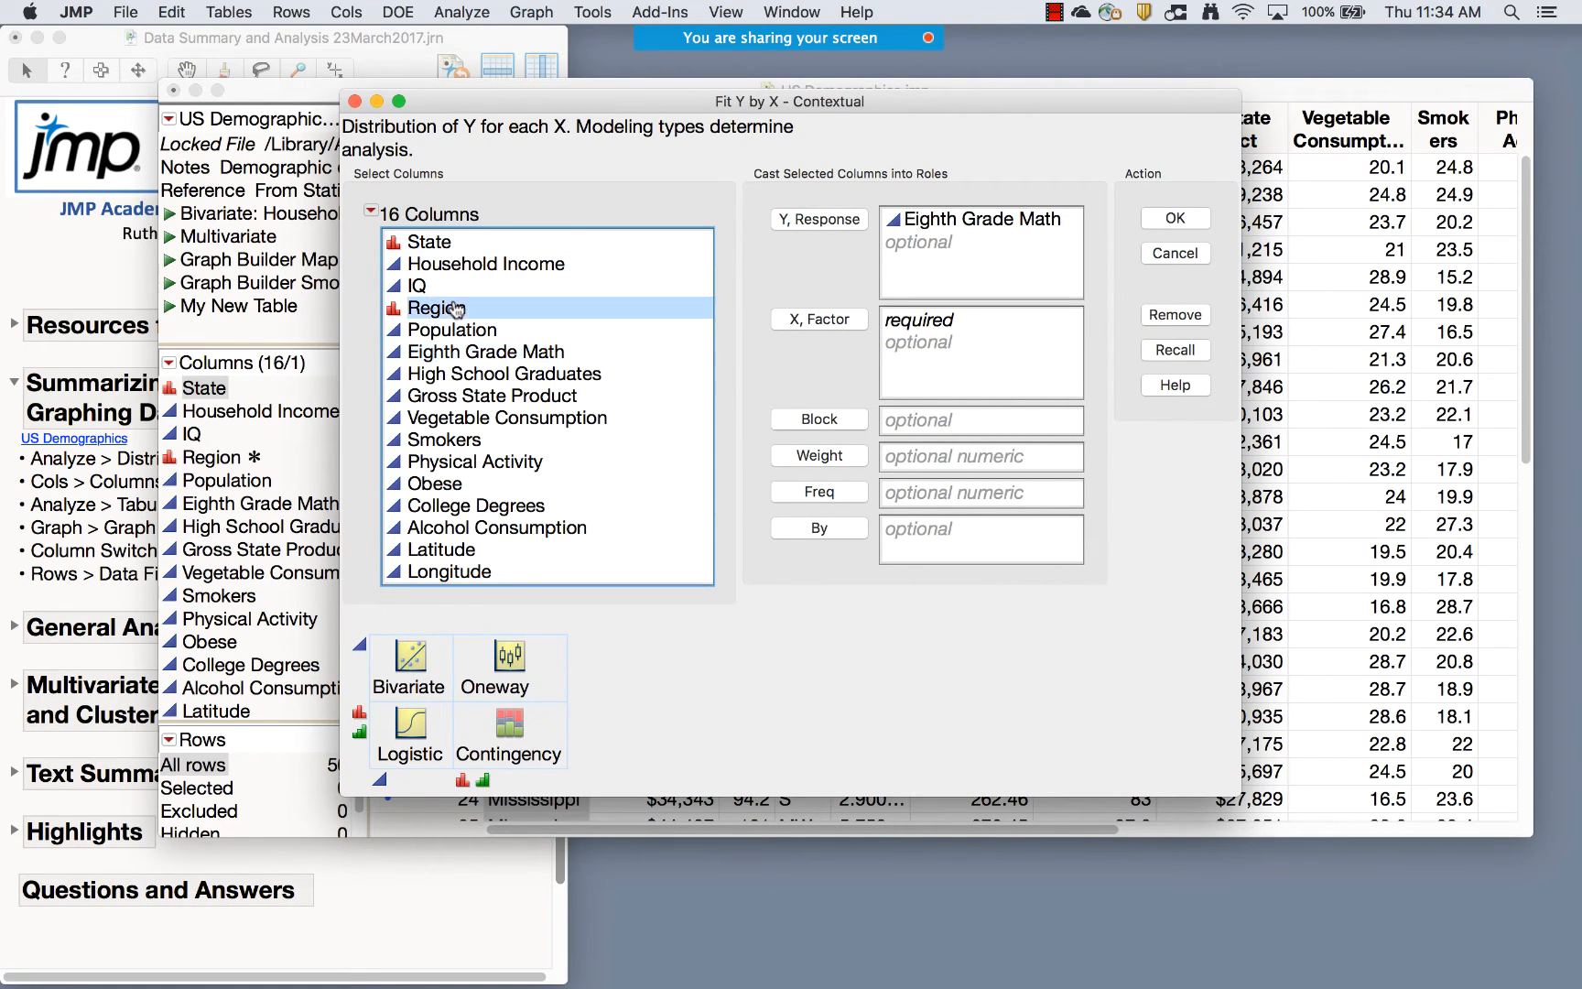
pyautogui.click(820, 321)
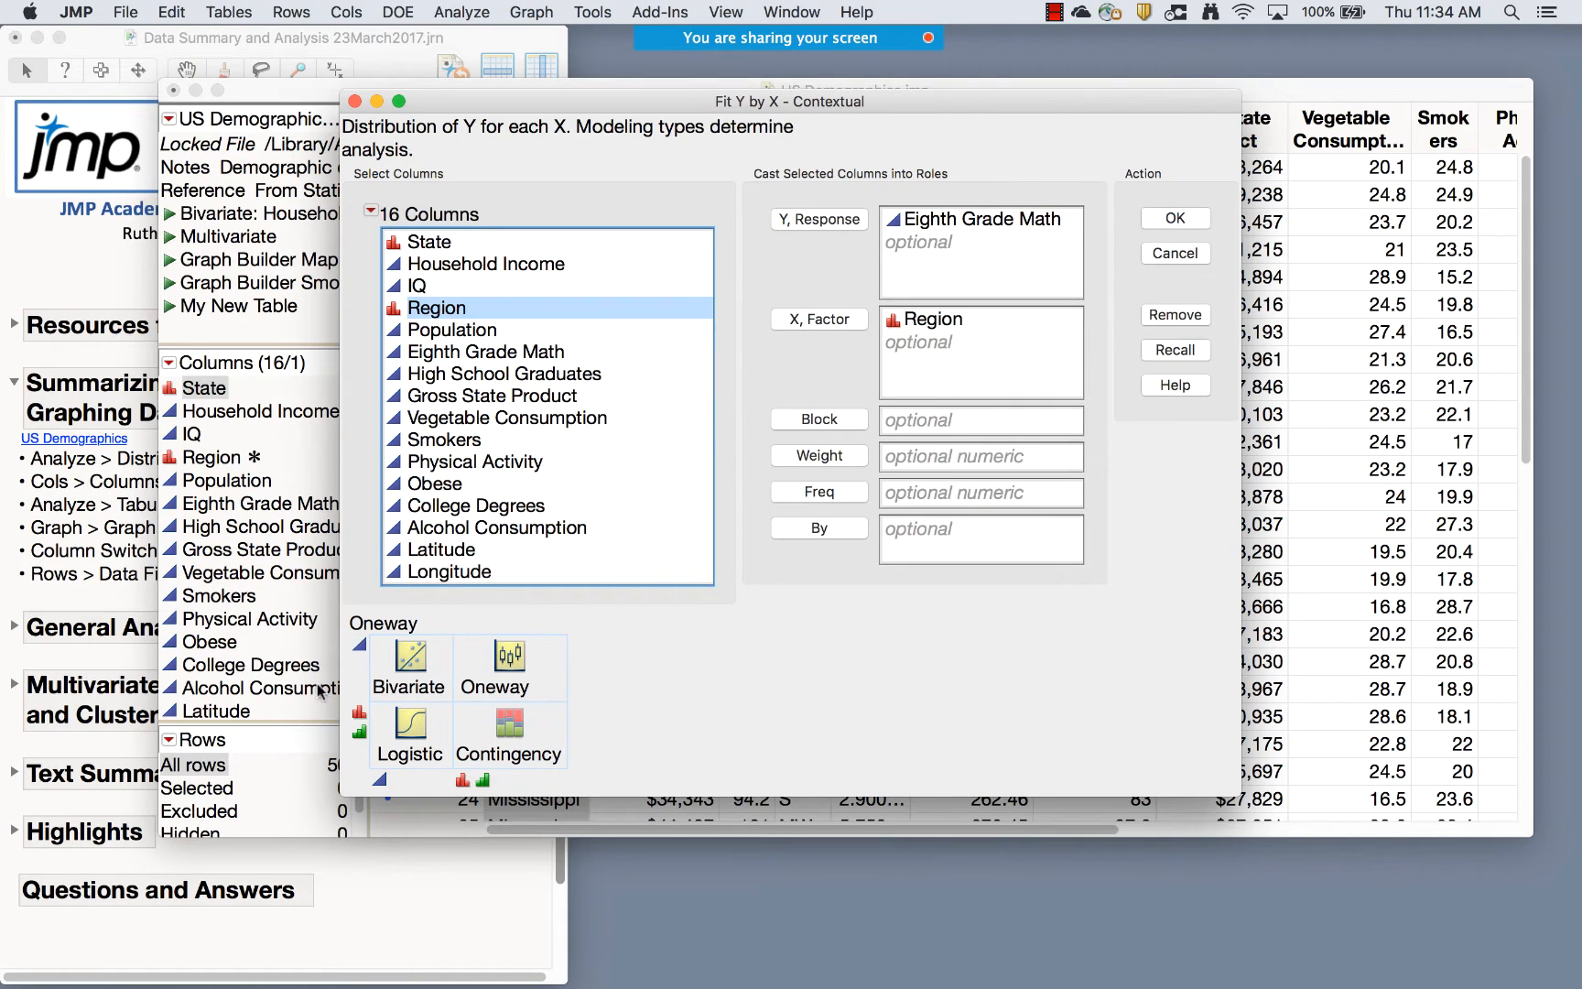
pyautogui.moveTo(552, 622)
pyautogui.mouseDown()
pyautogui.moveTo(343, 646)
pyautogui.moveTo(604, 746)
pyautogui.moveTo(489, 599)
pyautogui.mouseUp()
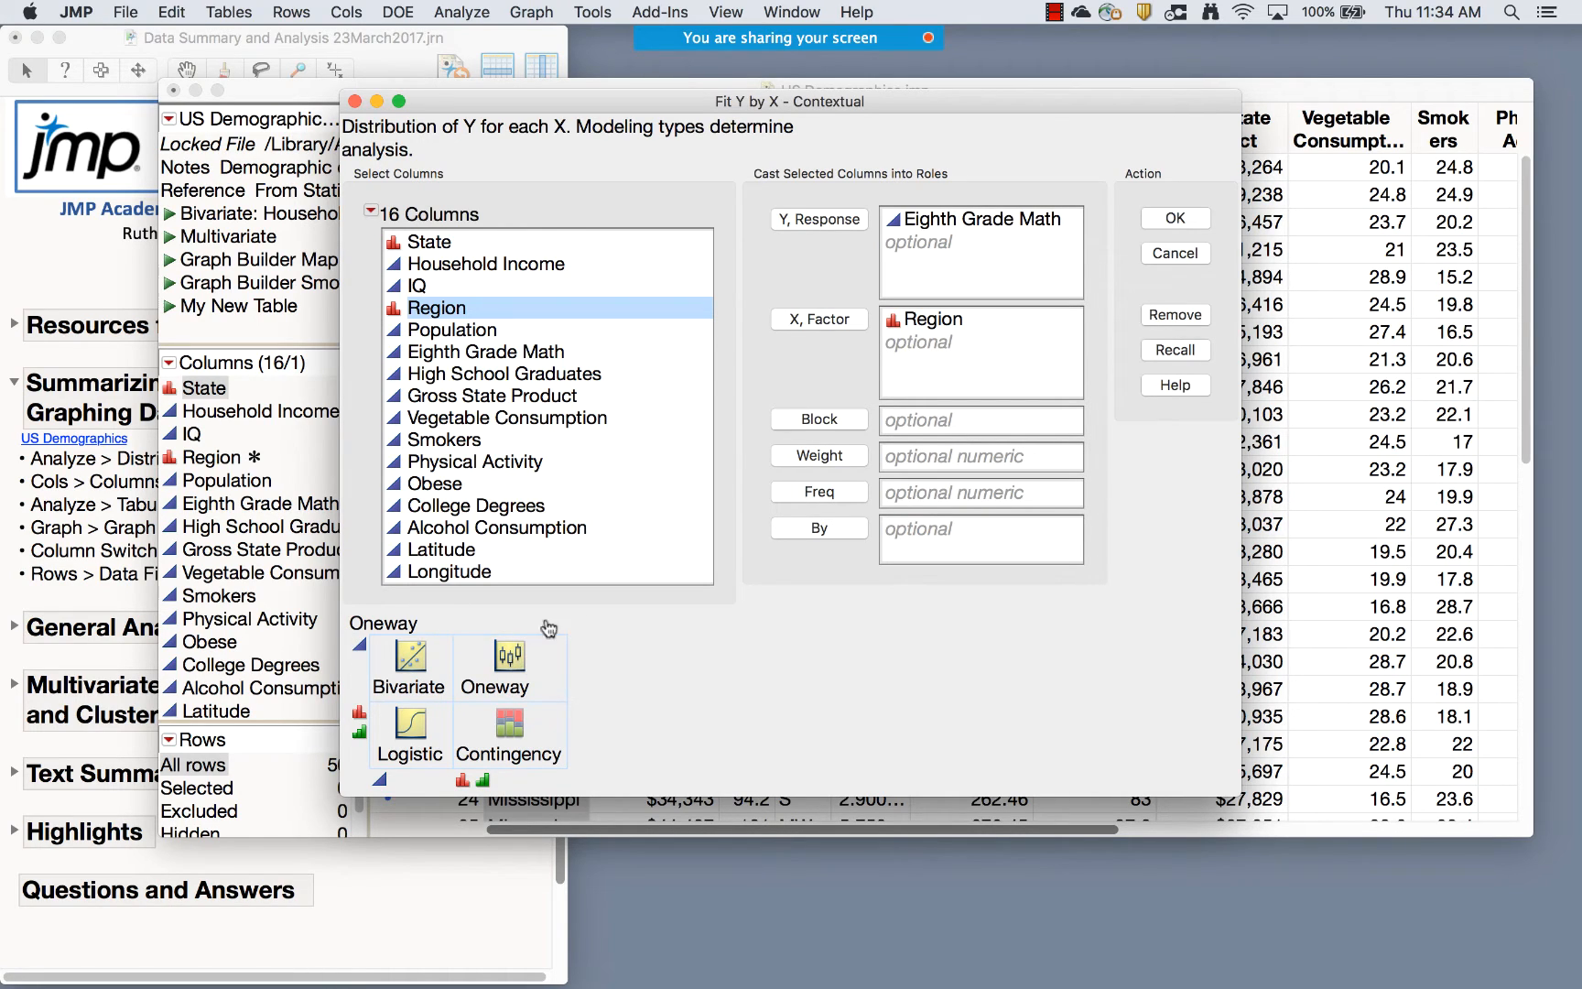
pyautogui.click(1176, 219)
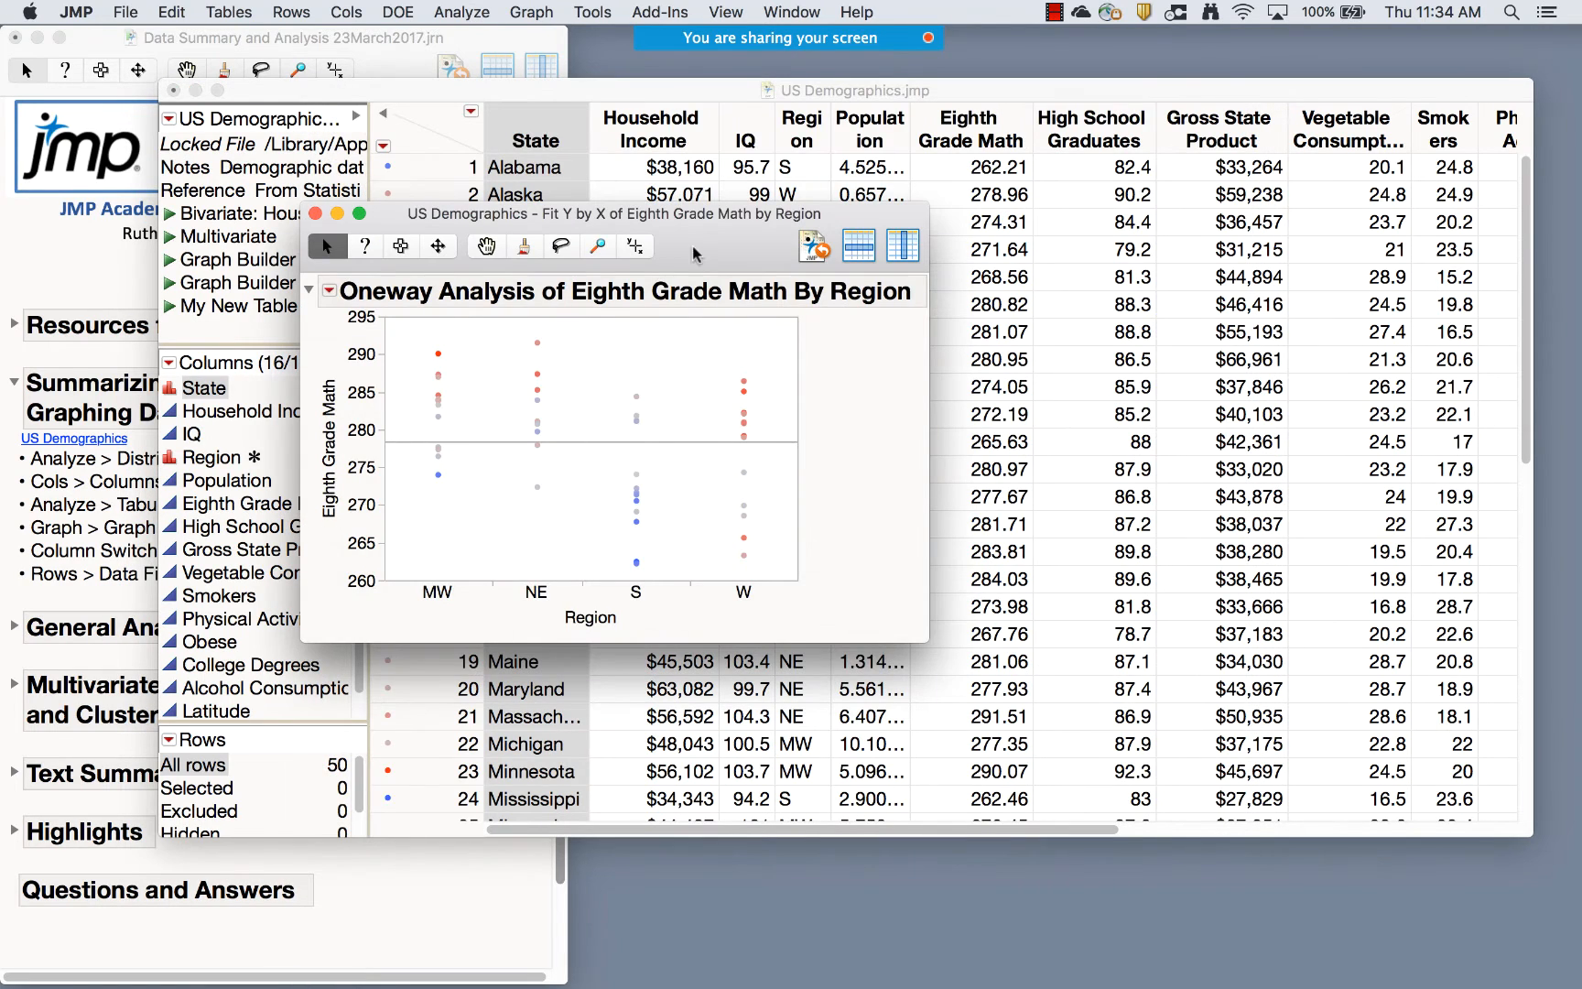
# Add the Means/Anova results to the oneway analysis of Eighth Grade Math by Region and review the group means
pyautogui.moveTo(720, 245); pyautogui.dragTo(739, 155)
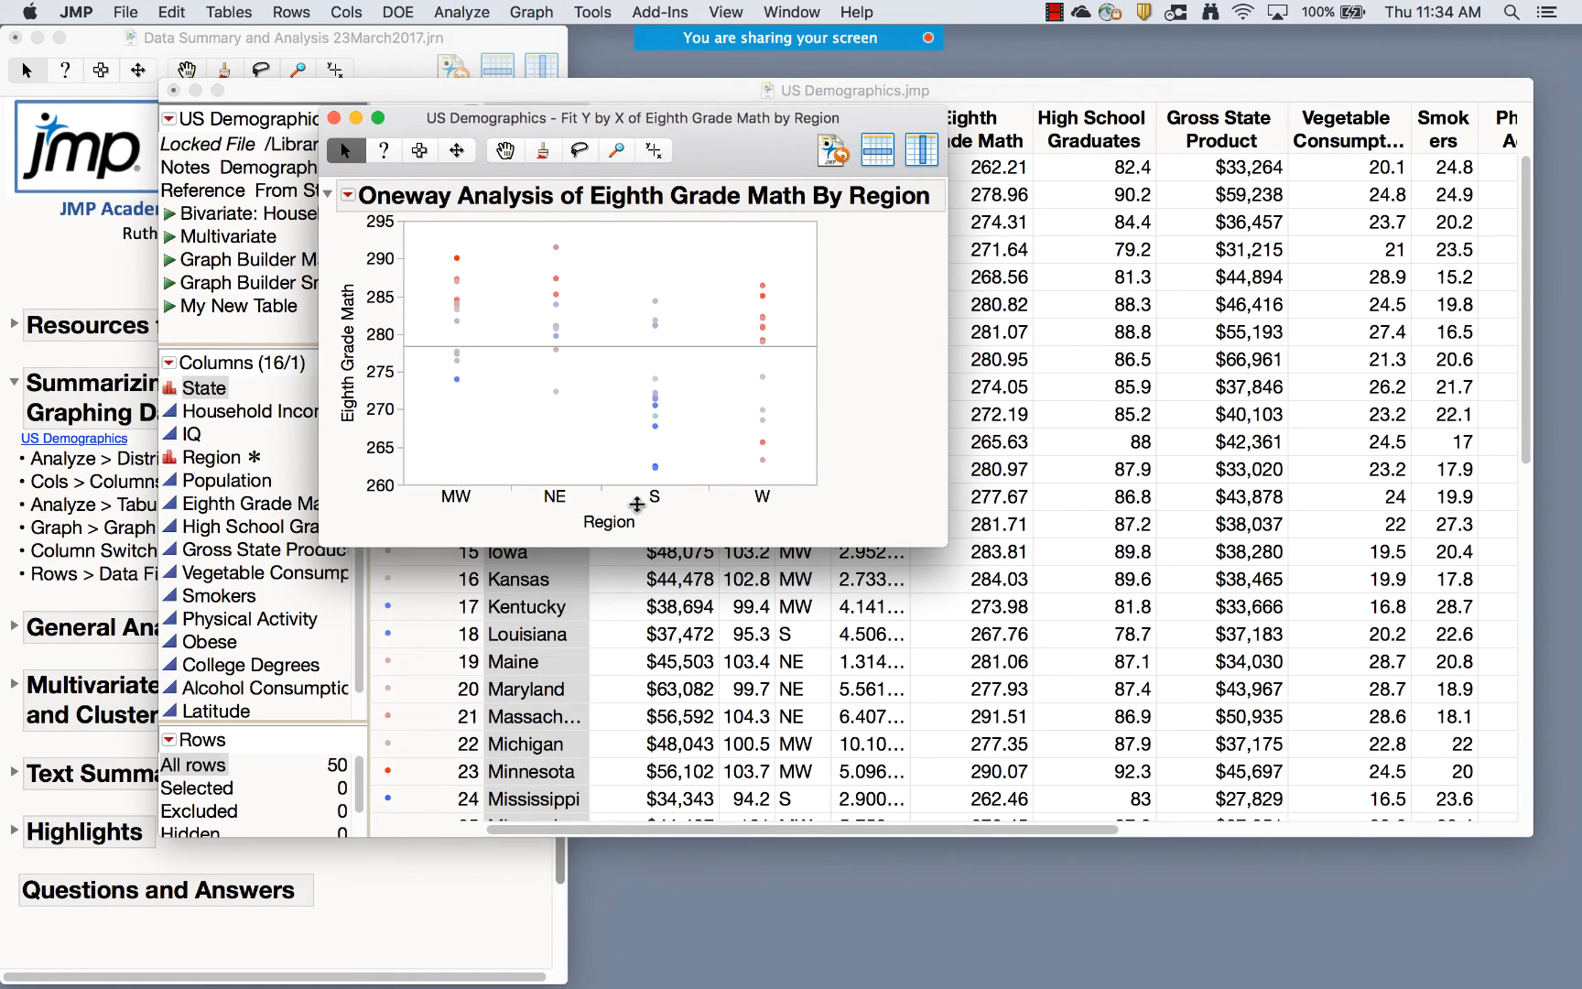
pyautogui.click(348, 196)
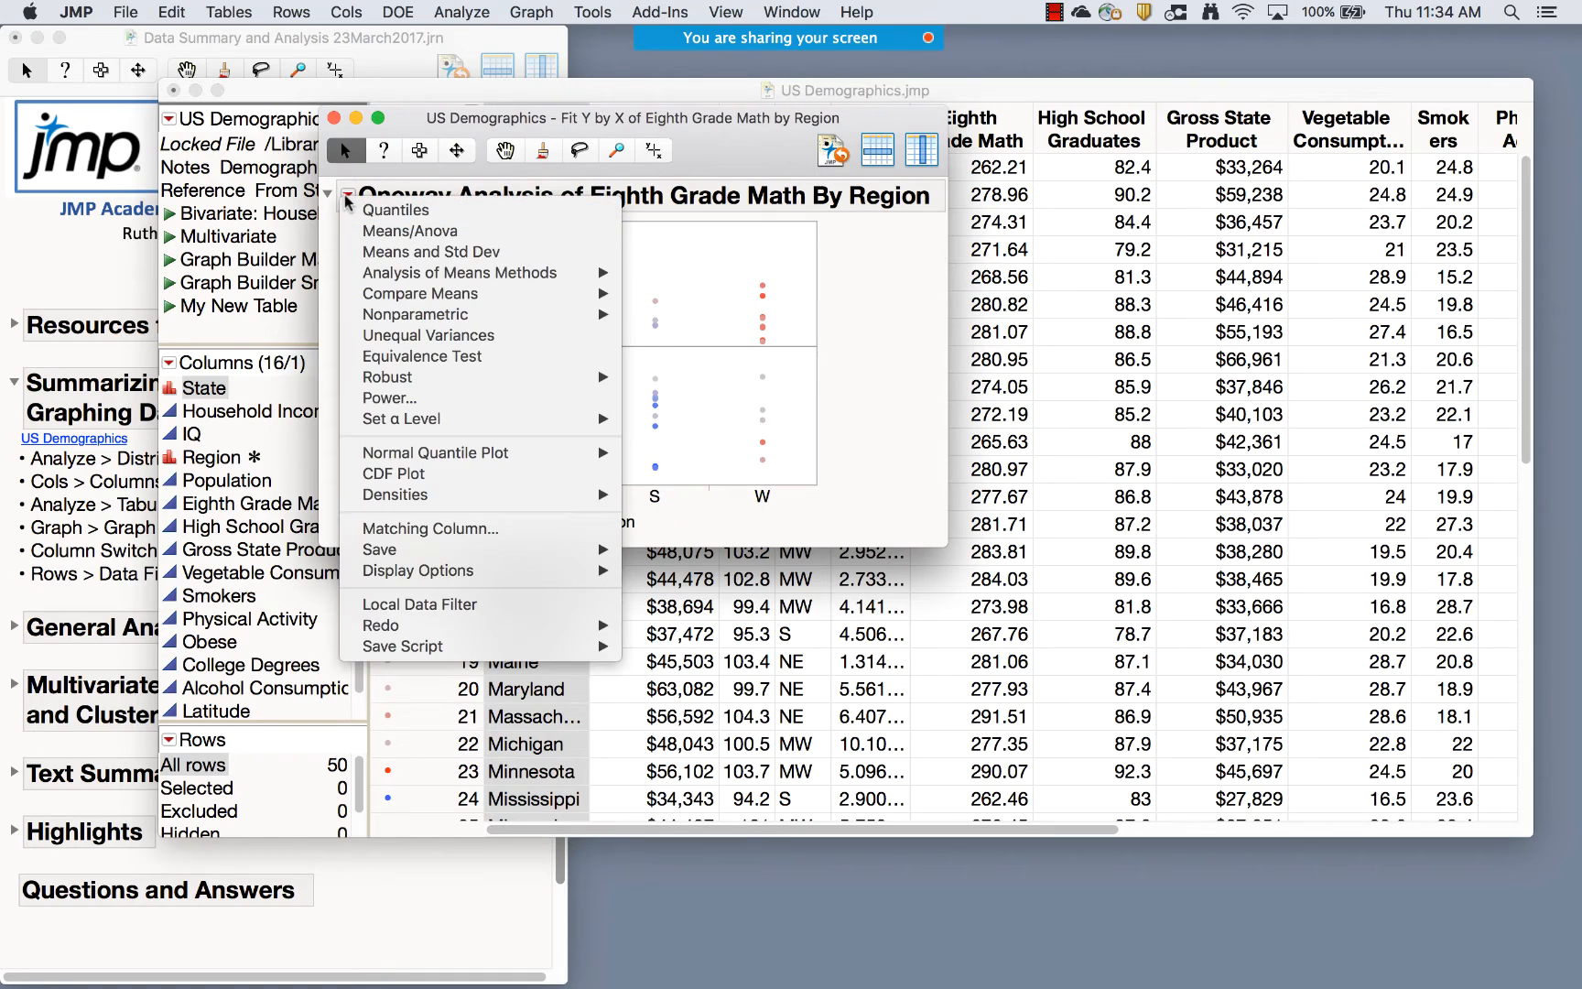
pyautogui.click(438, 236)
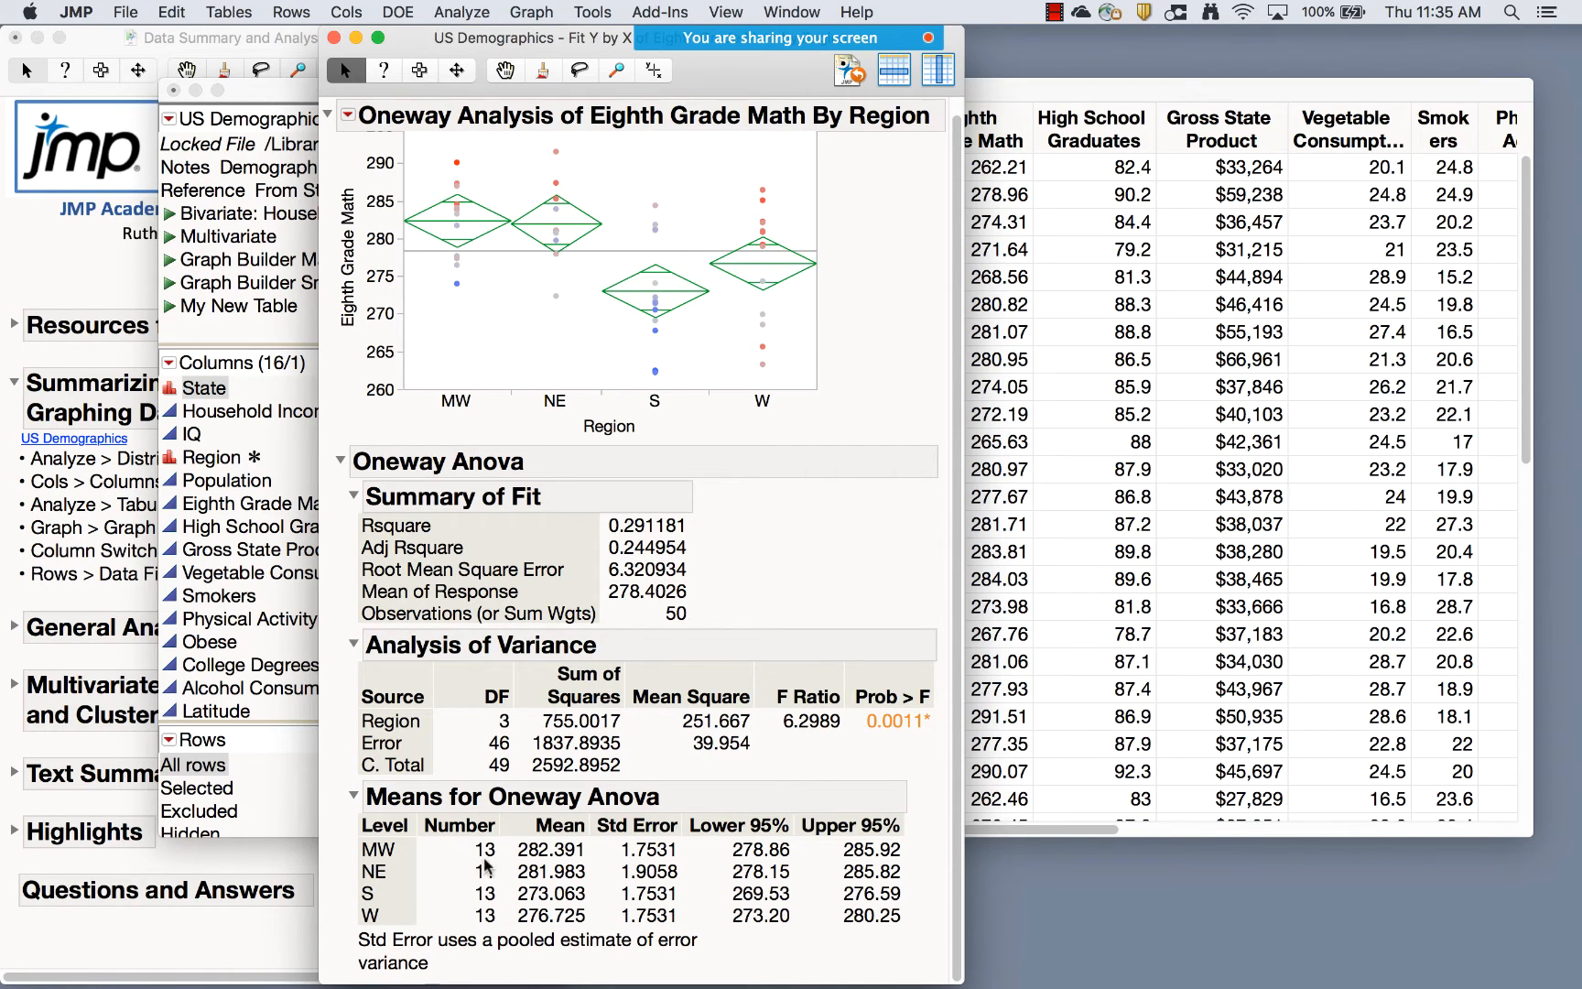
pyautogui.moveTo(480, 853)
pyautogui.mouseDown()
pyautogui.moveTo(465, 899)
pyautogui.moveTo(514, 885)
pyautogui.moveTo(474, 856)
pyautogui.mouseUp()
pyautogui.moveTo(615, 842)
pyautogui.mouseDown()
pyautogui.moveTo(694, 957)
pyautogui.moveTo(619, 838)
pyautogui.mouseUp()
# Add Means and Std Dev to the oneway analysis and review the resulting table and plot
pyautogui.click(347, 120)
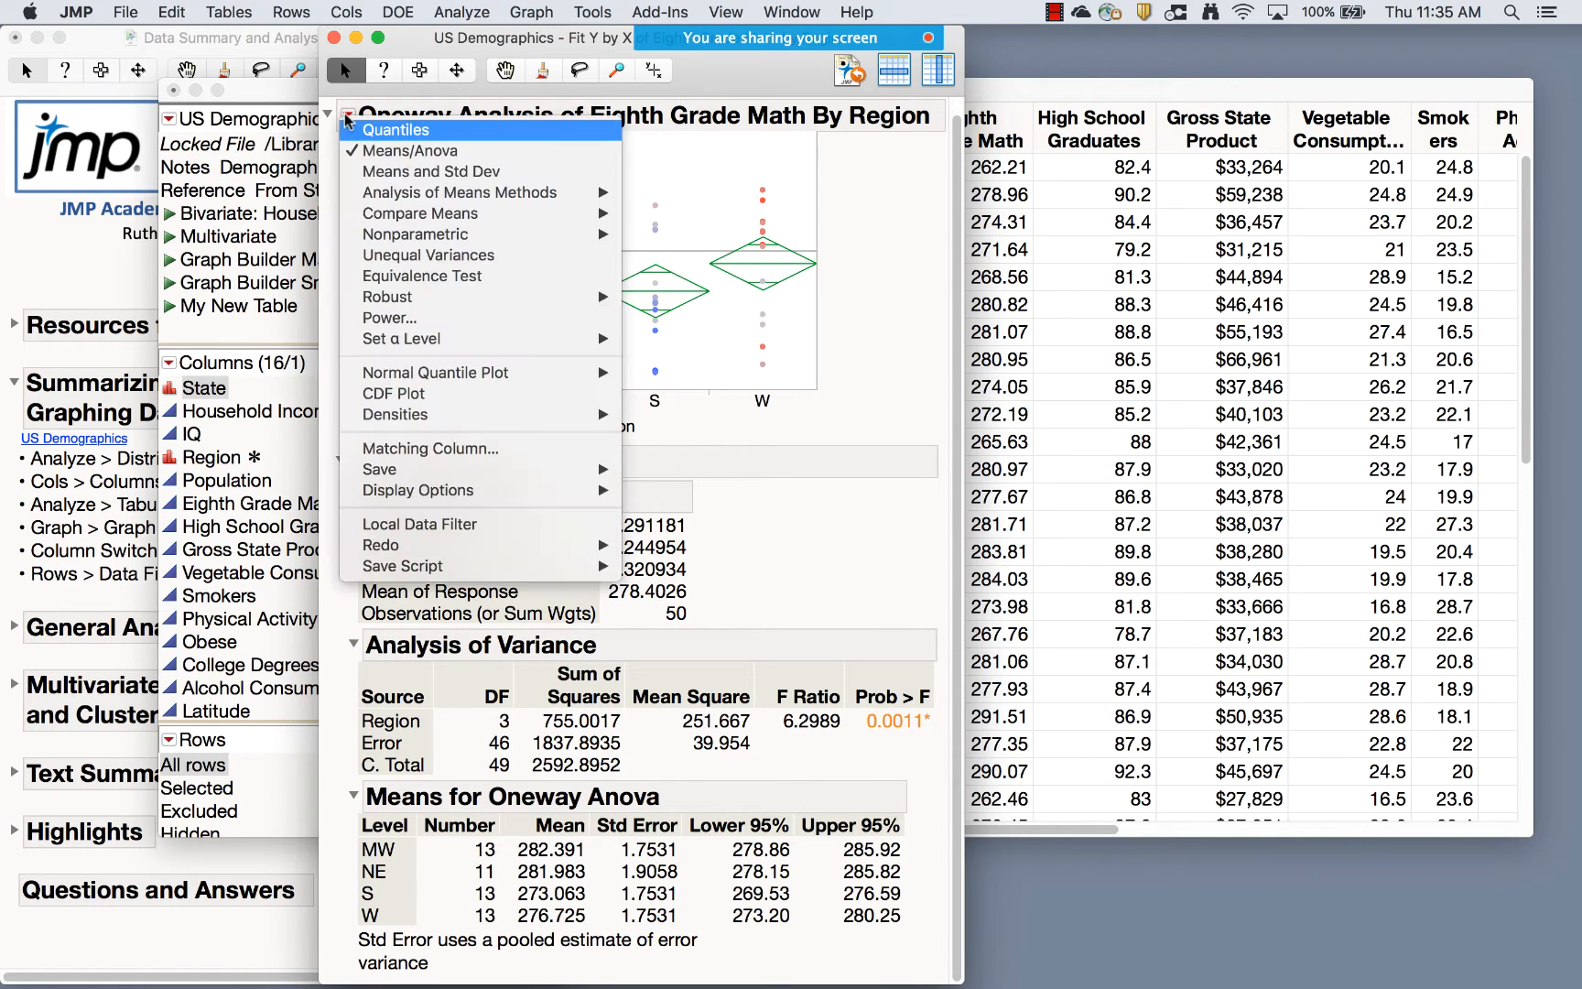
pyautogui.click(380, 172)
pyautogui.scroll(-4, 879, 465)
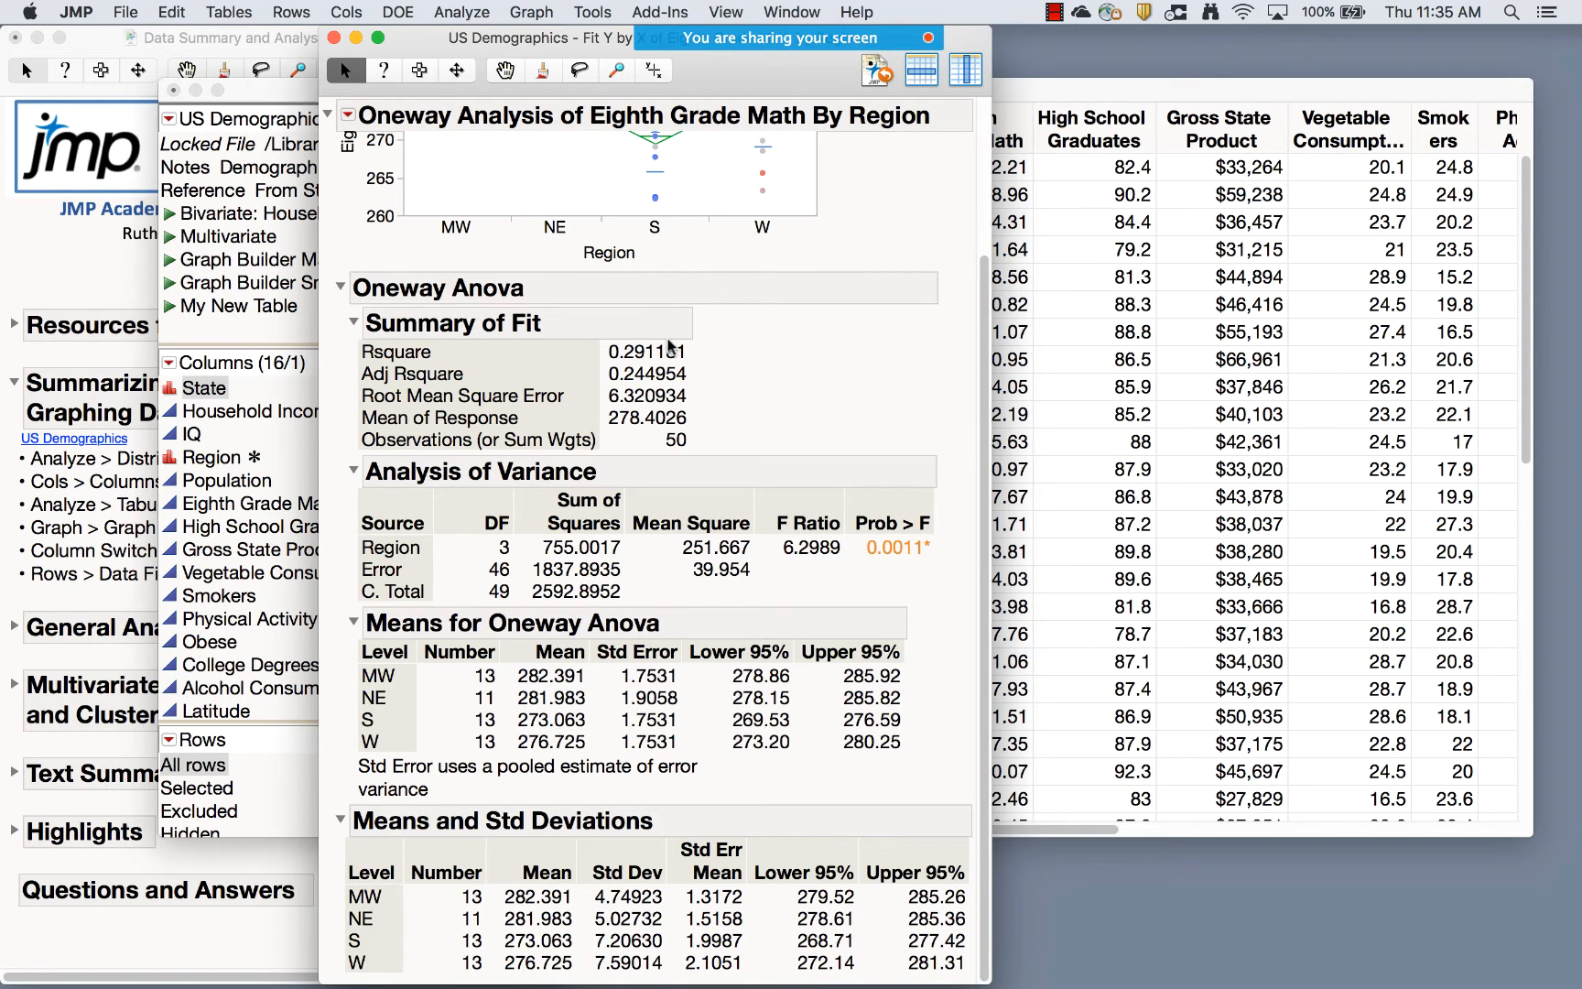
pyautogui.scroll(5, 669, 346)
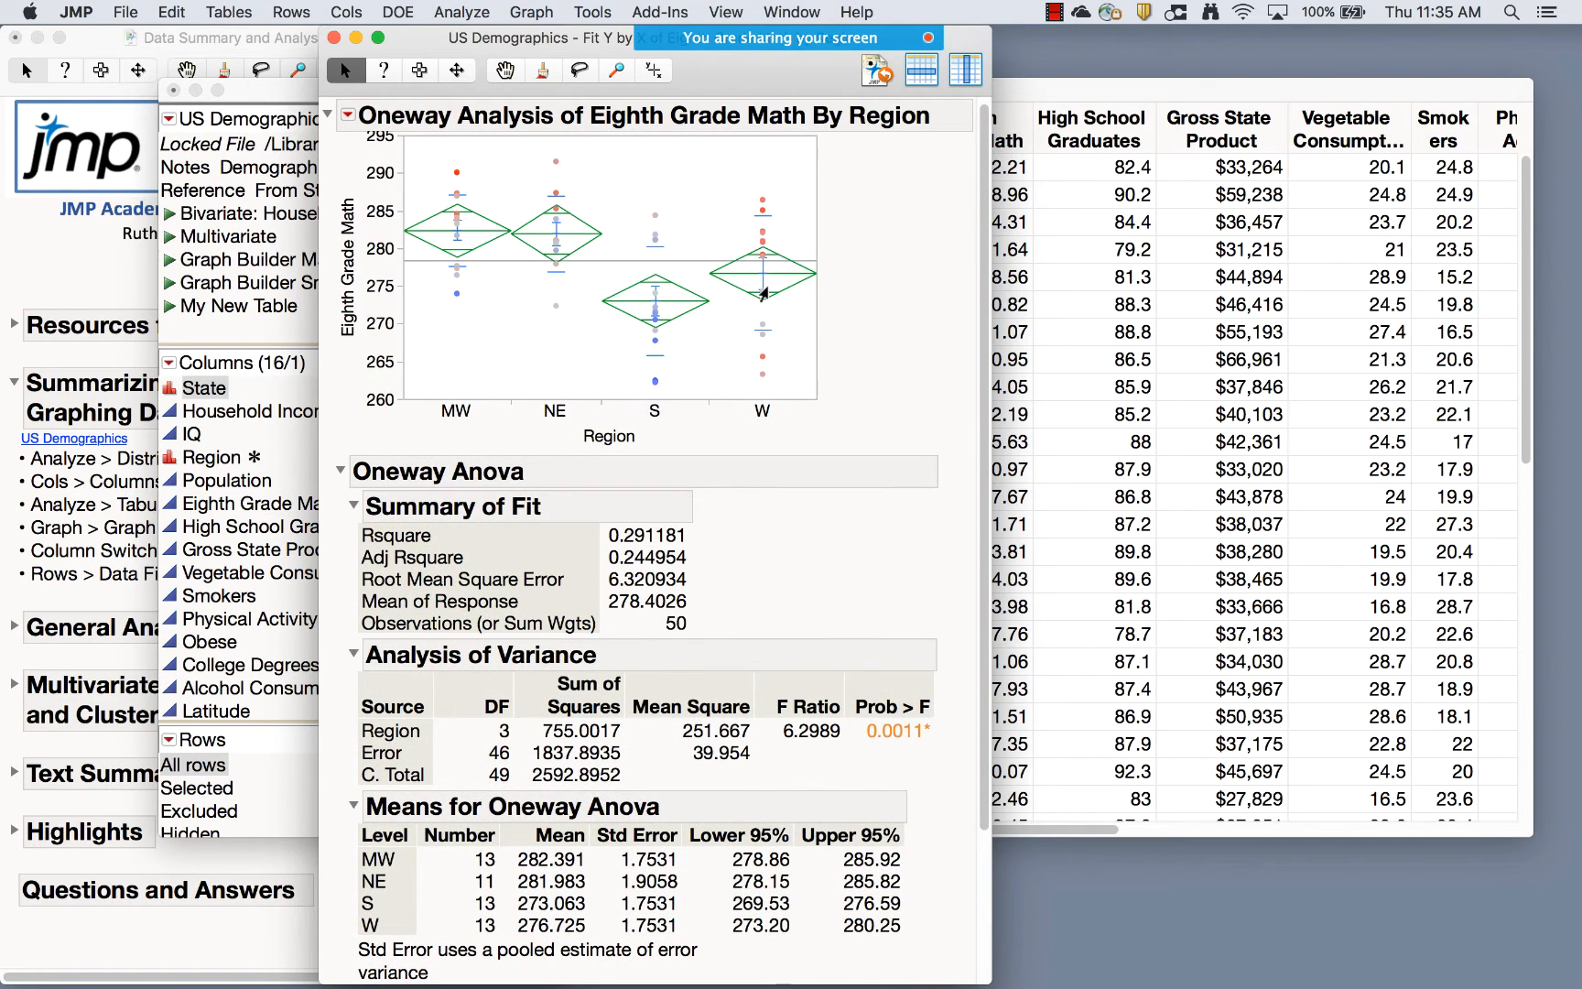
pyautogui.scroll(1, 816, 315)
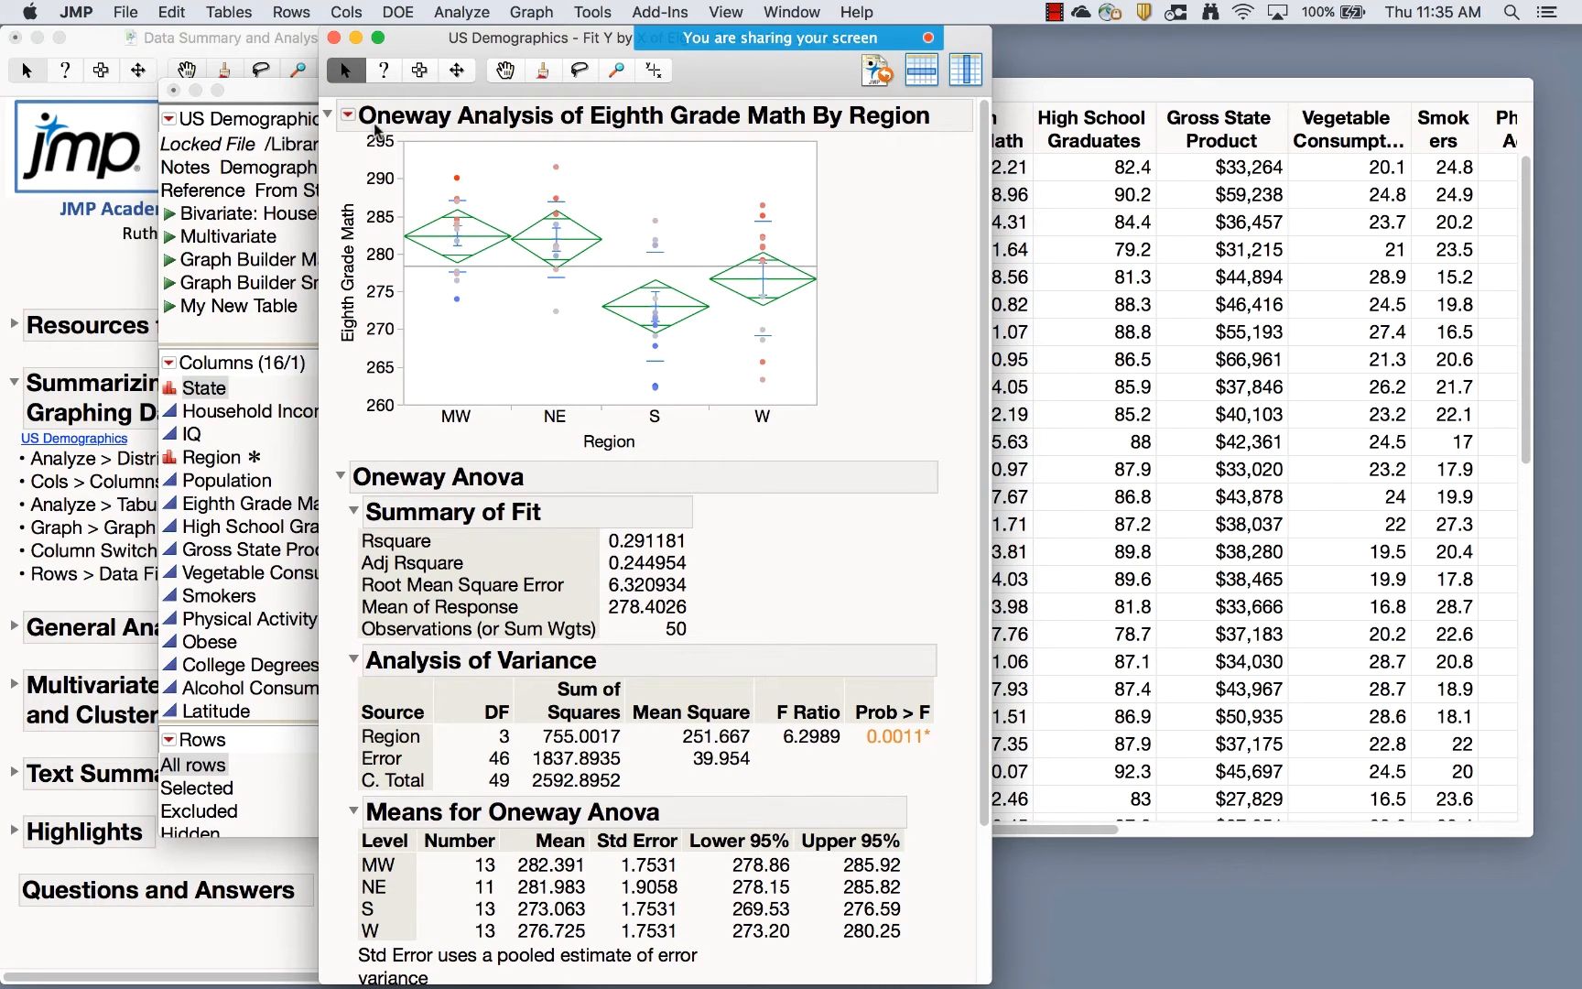
# Compare the region means with All Pairs, Tukey HSD and select the comparison circle for region W
pyautogui.click(349, 117)
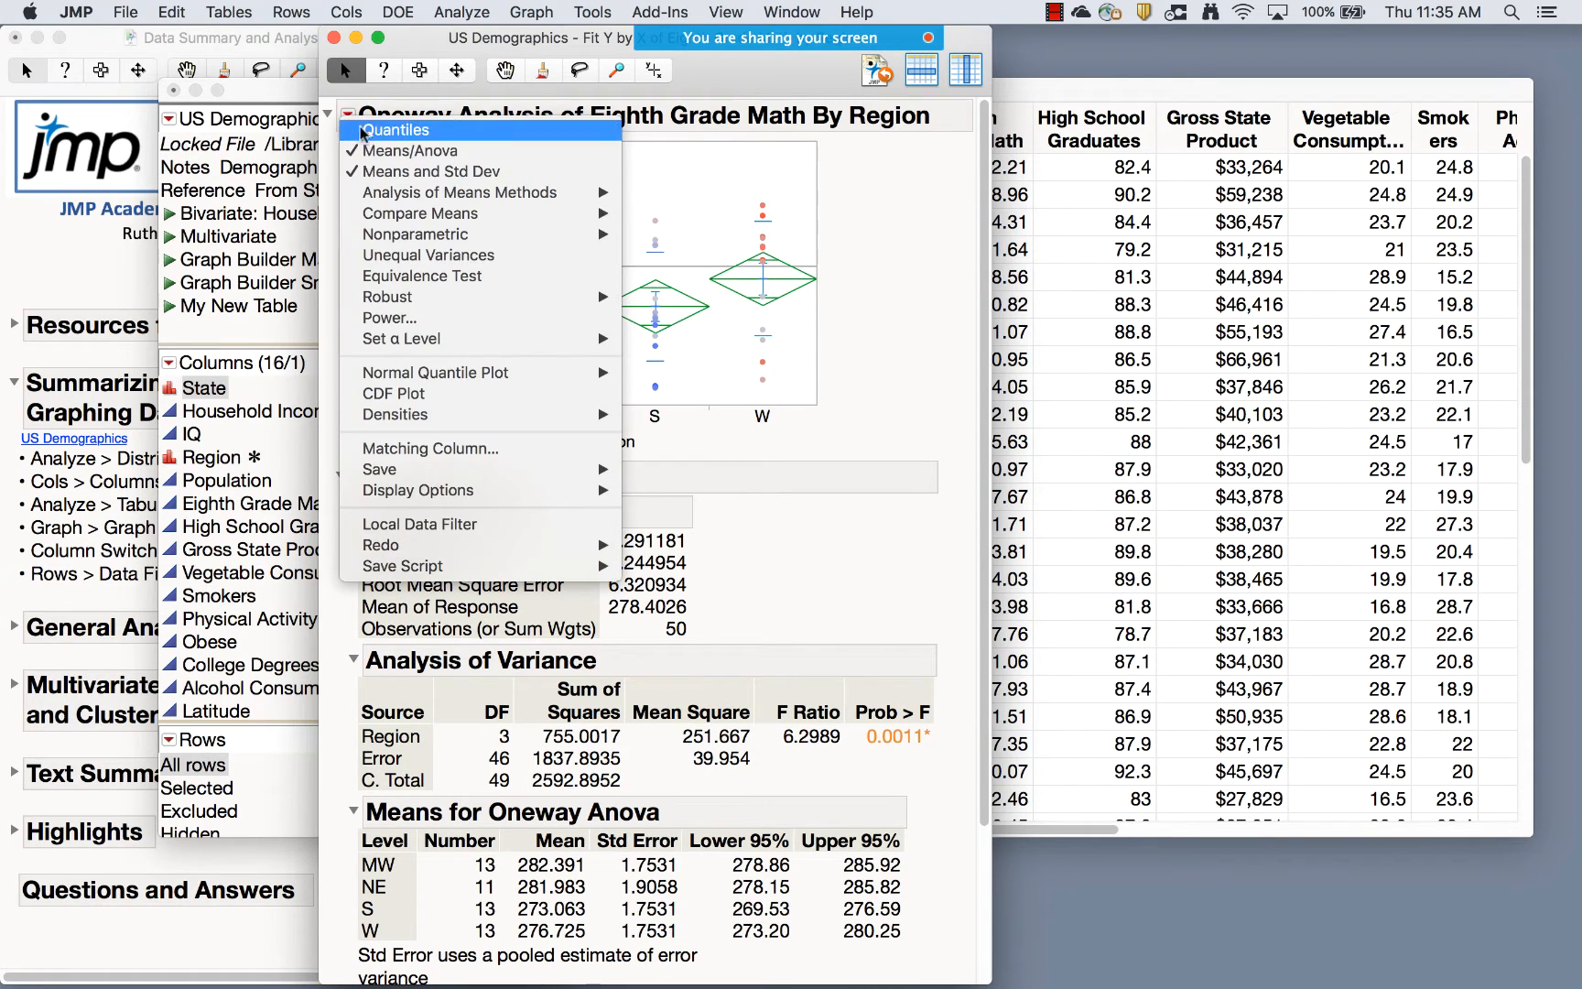
pyautogui.moveTo(407, 218)
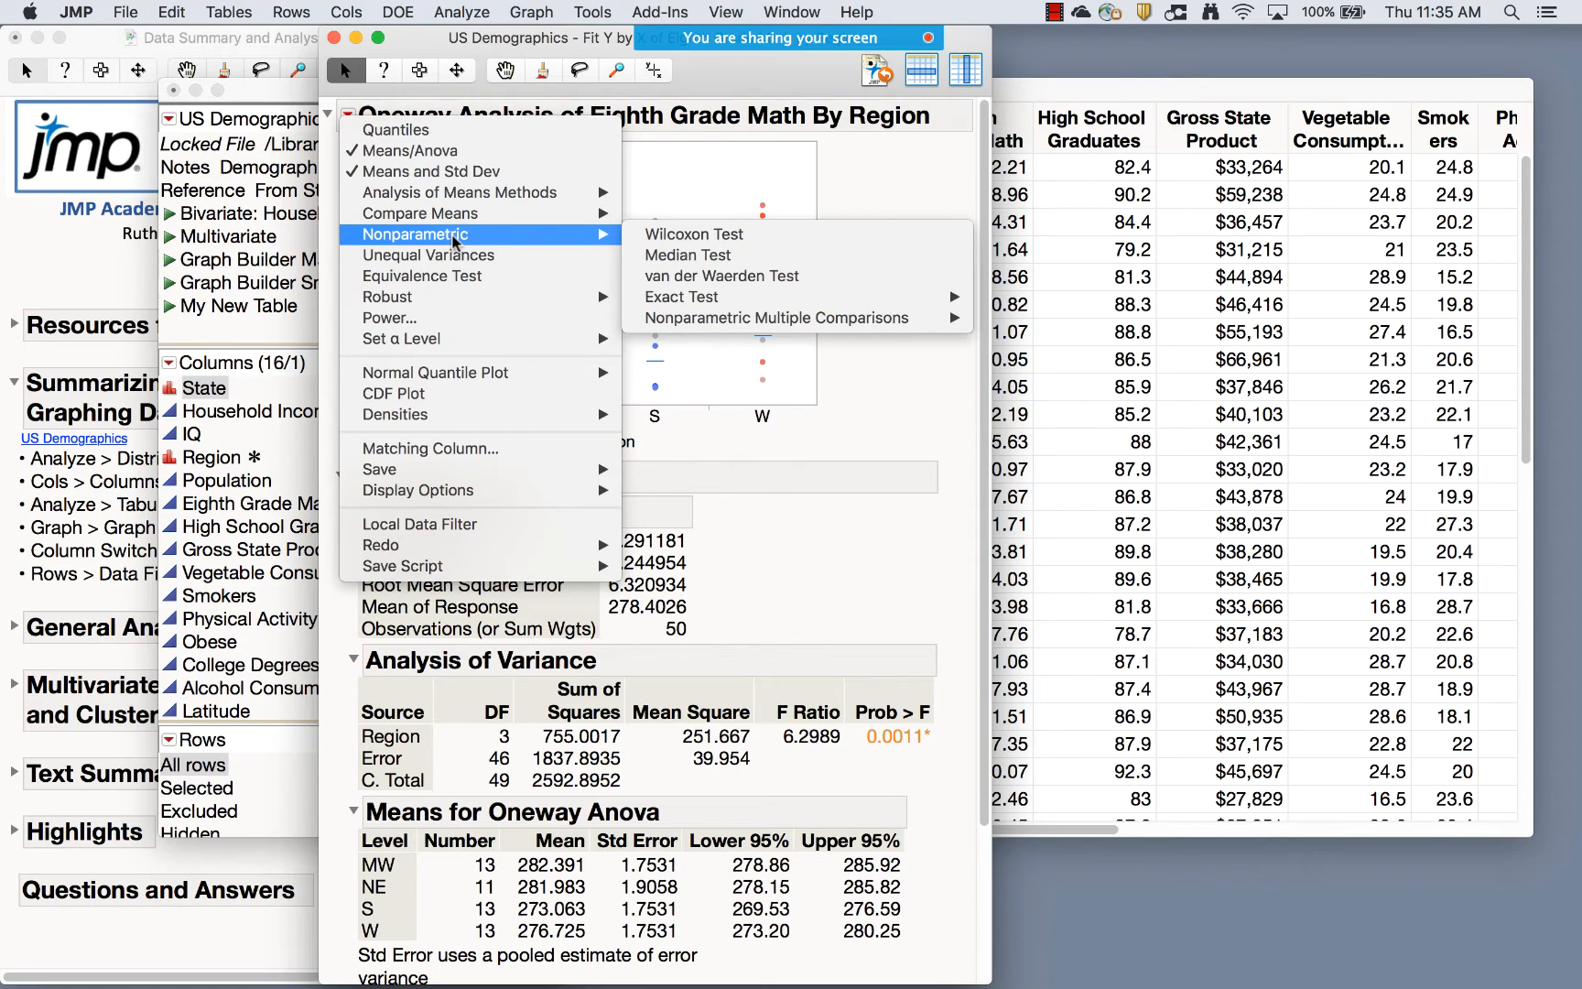
pyautogui.moveTo(428, 222)
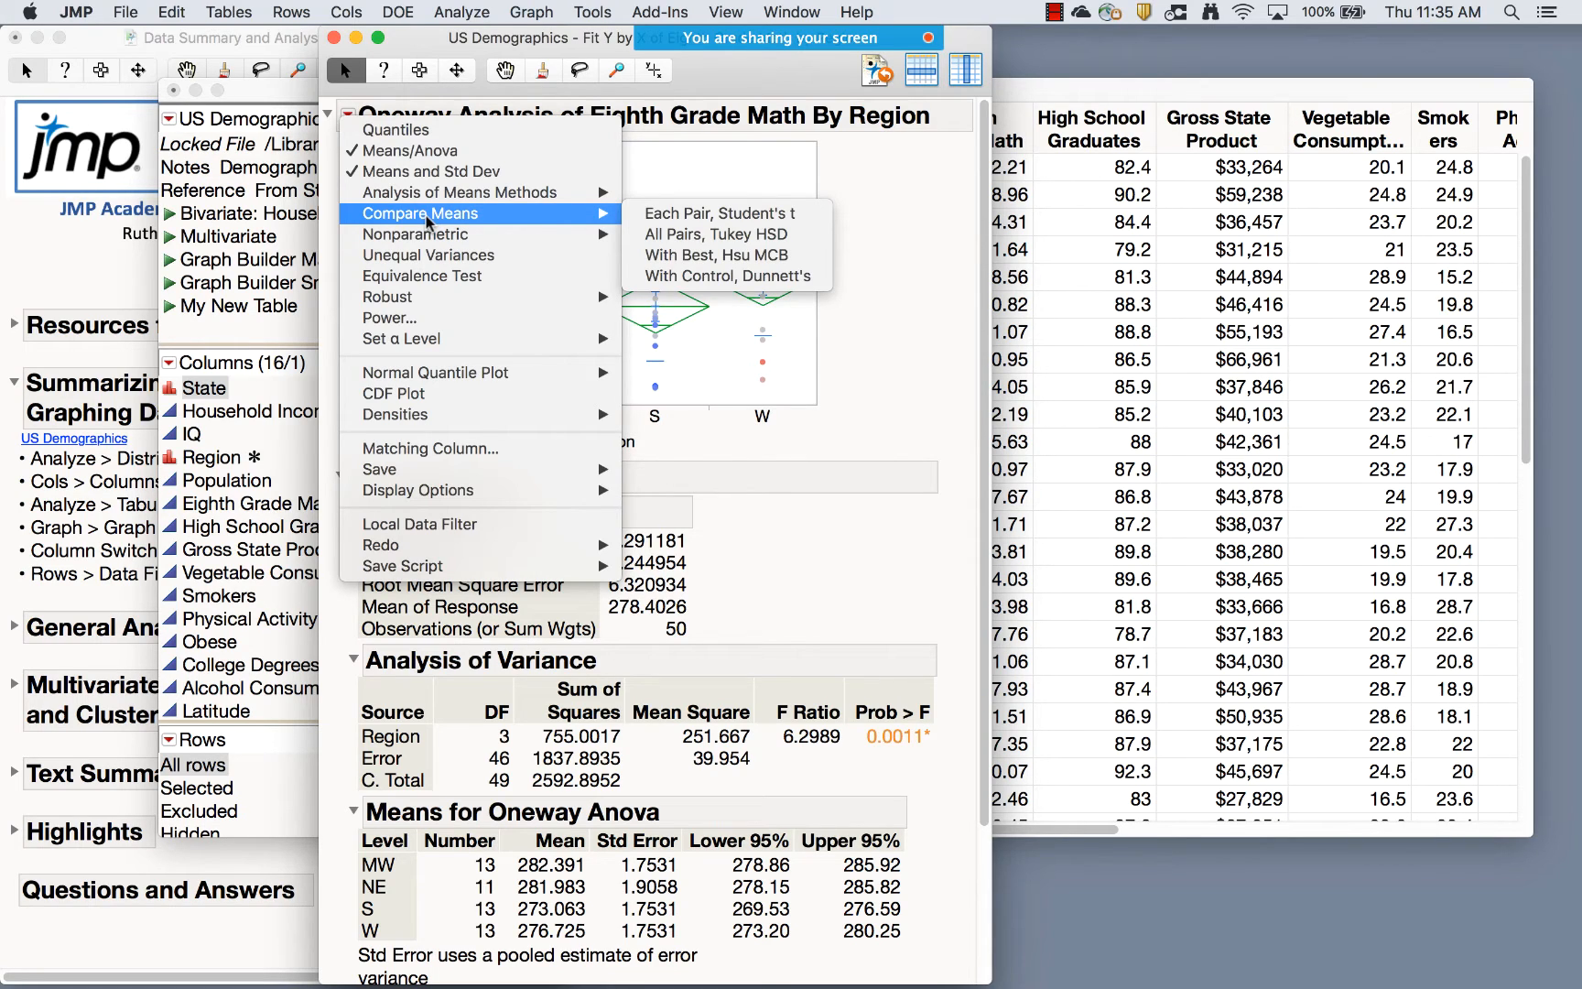
pyautogui.click(736, 237)
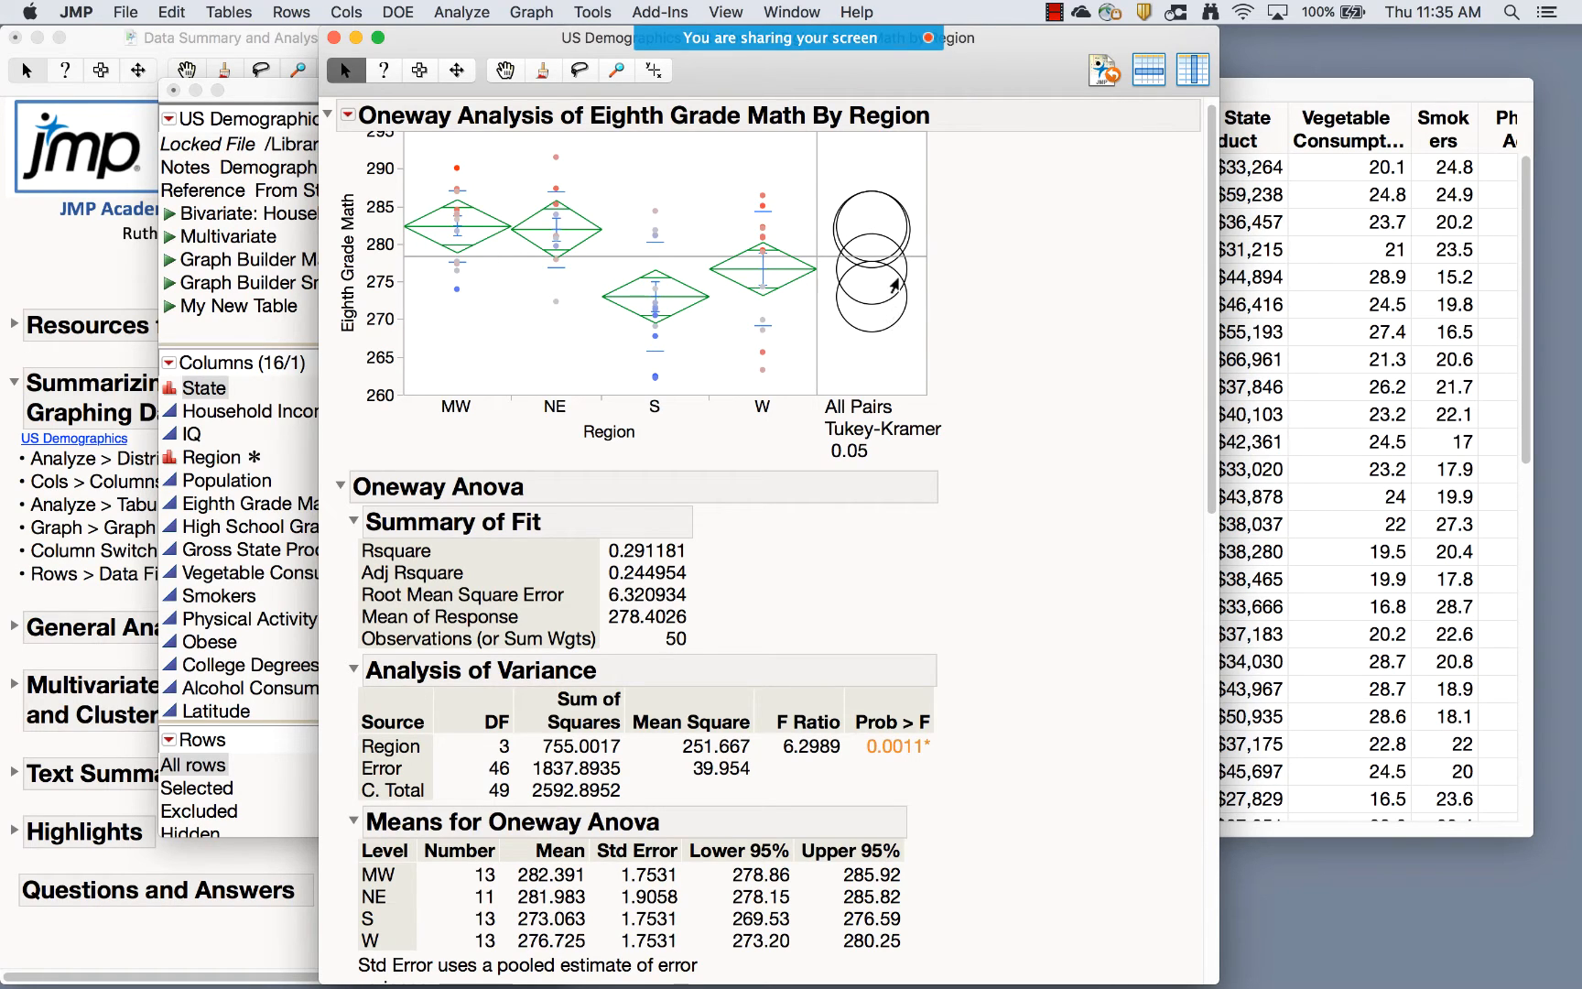
pyautogui.click(898, 253)
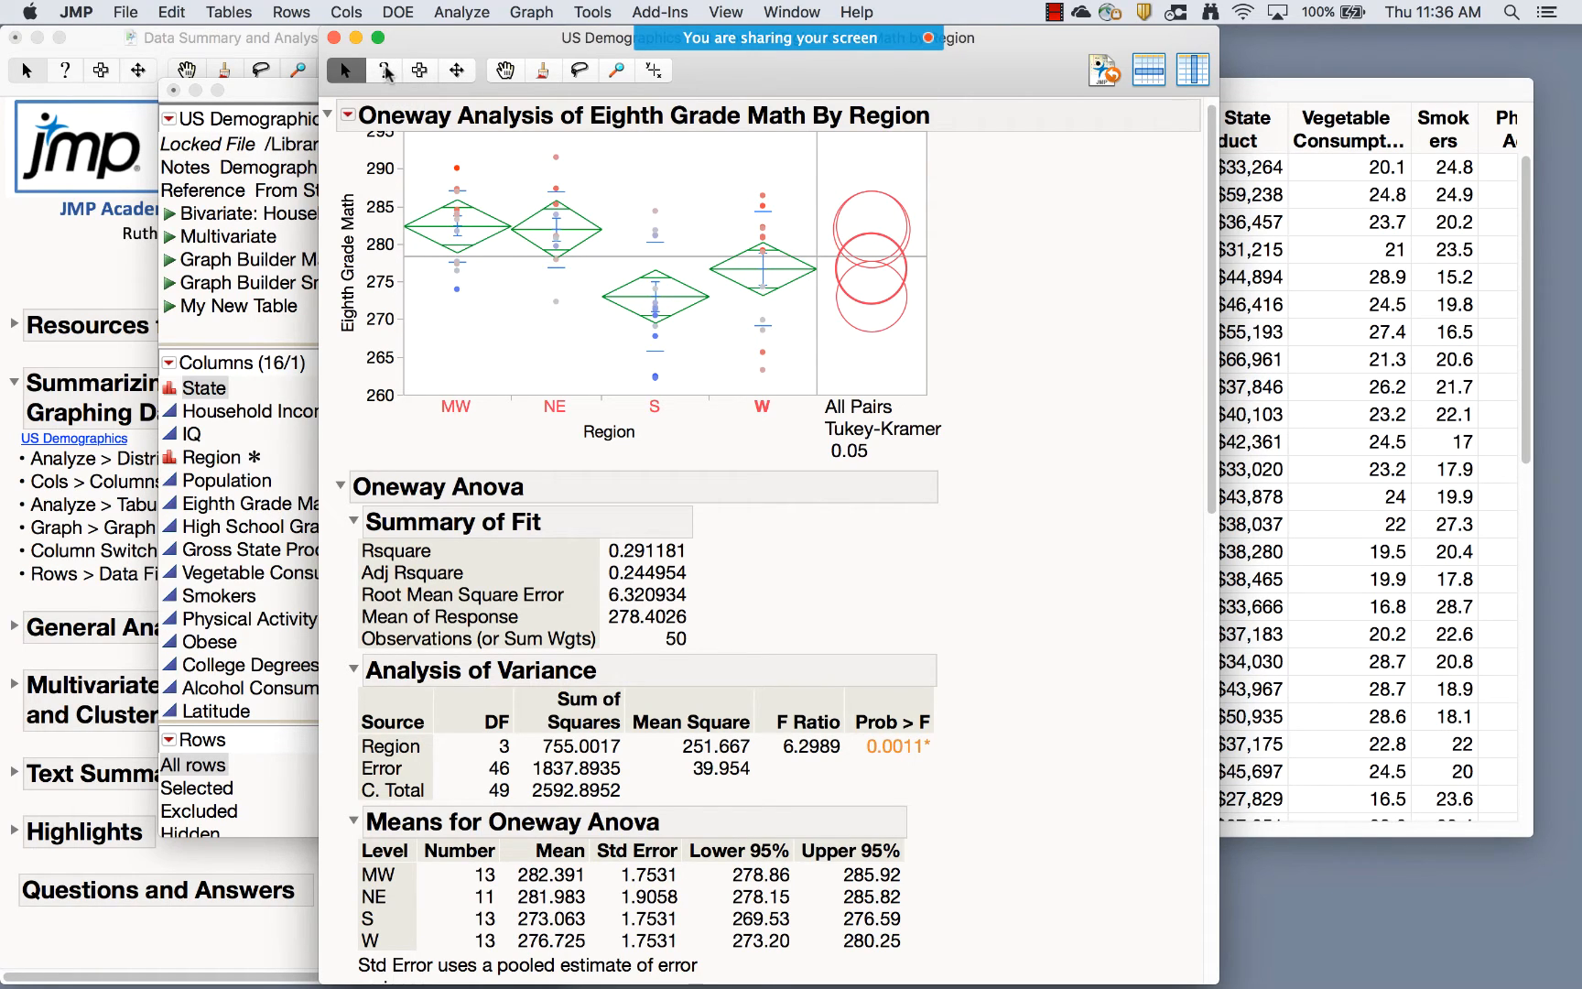
# Look up the help topic for the comparison circles, read the Compare Means options, and close the help window
pyautogui.click(385, 69)
pyautogui.click(852, 269)
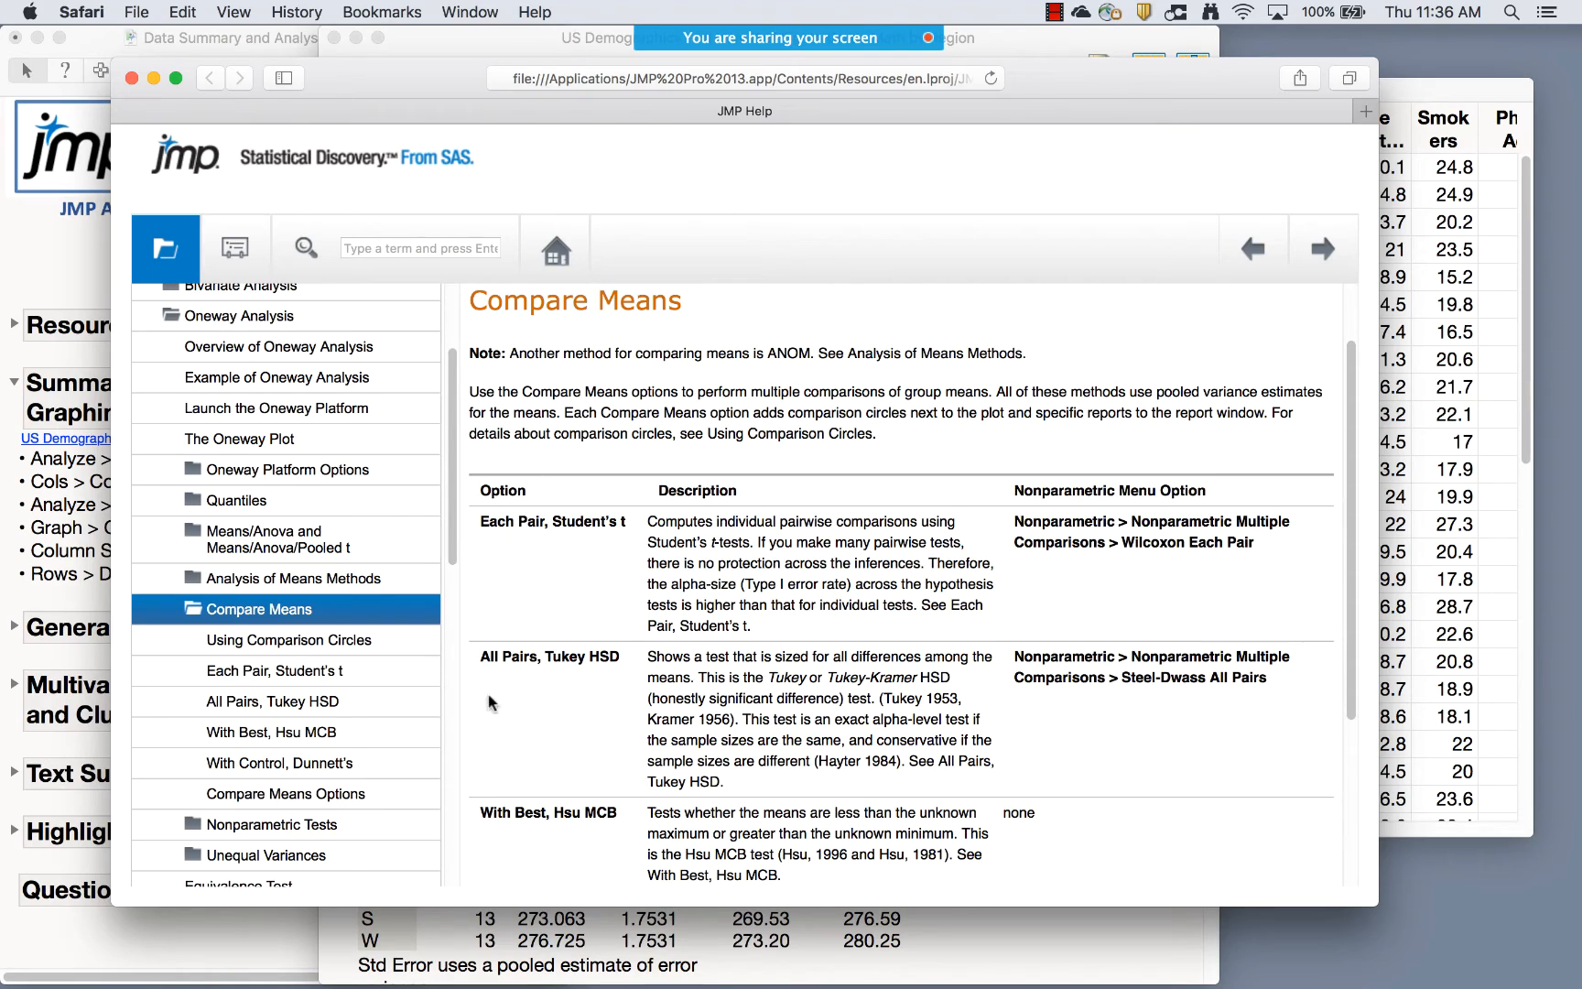
pyautogui.scroll(-5, 764, 597)
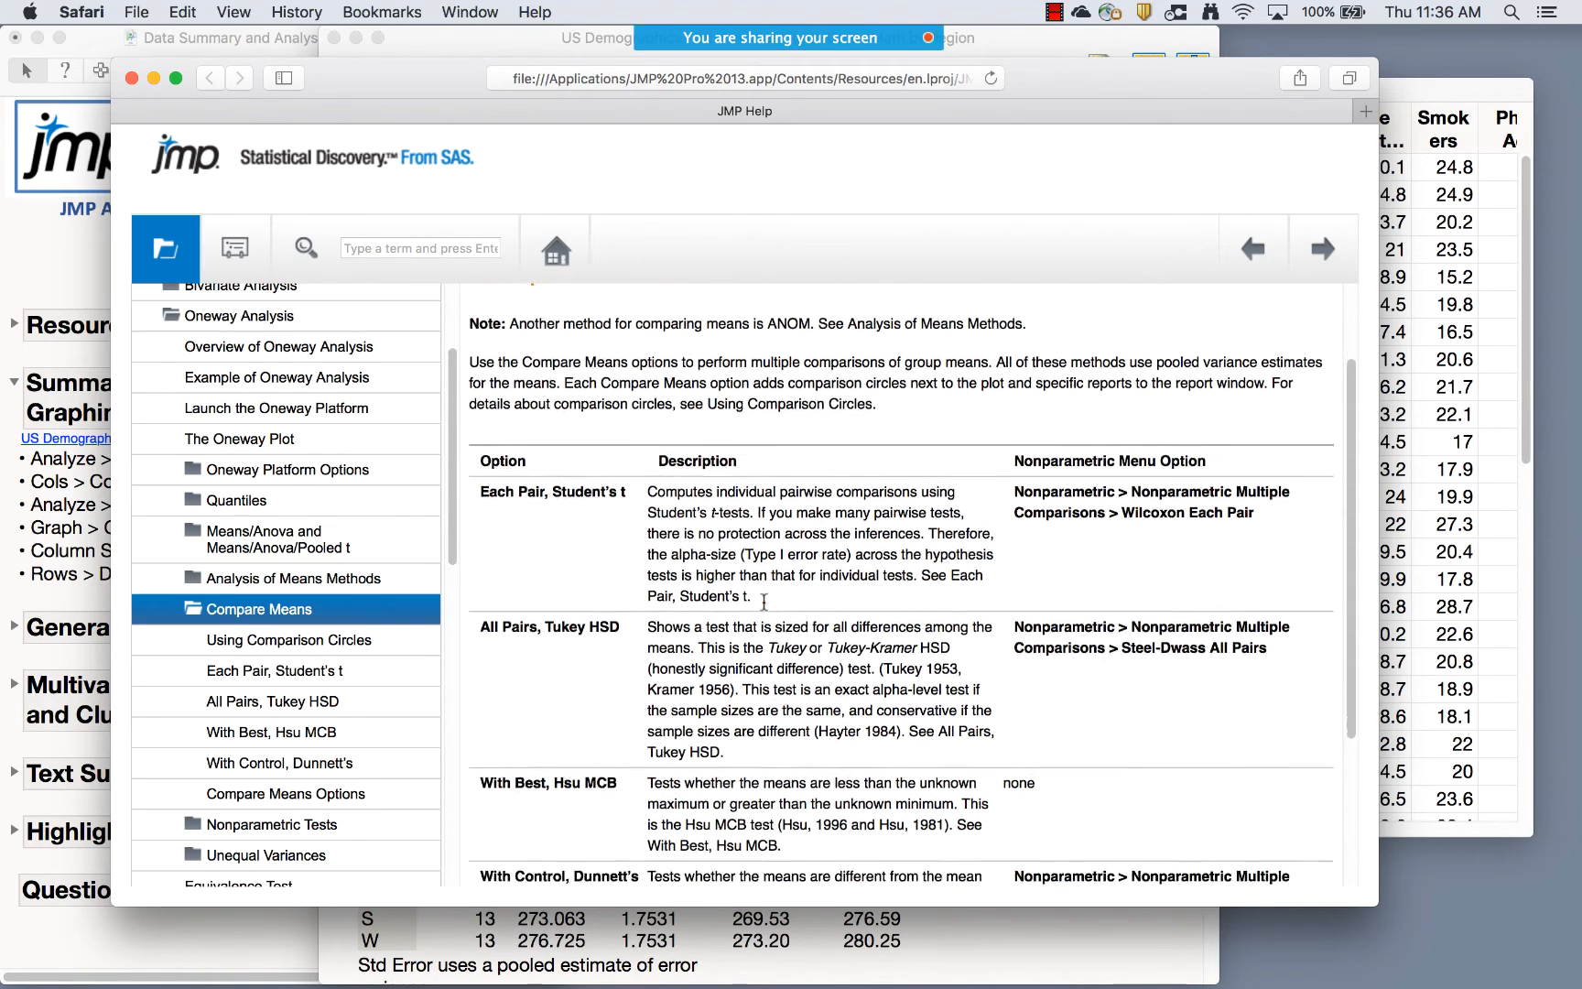
pyautogui.scroll(5, 765, 597)
pyautogui.scroll(-5, 583, 819)
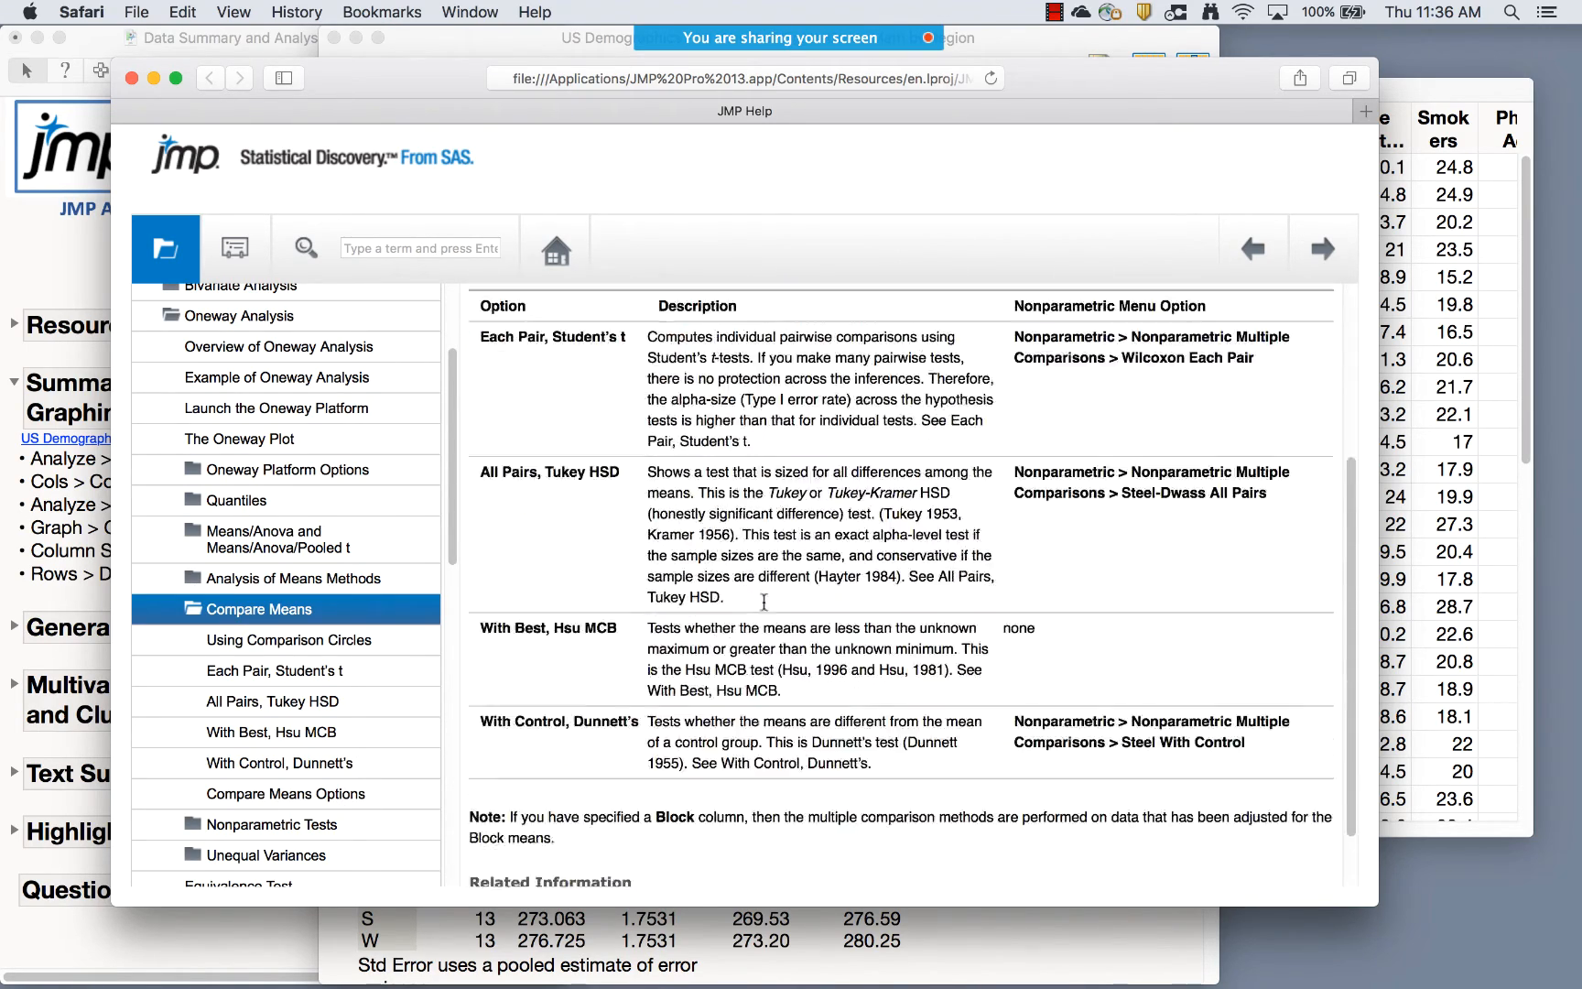
pyautogui.scroll(5, 998, 346)
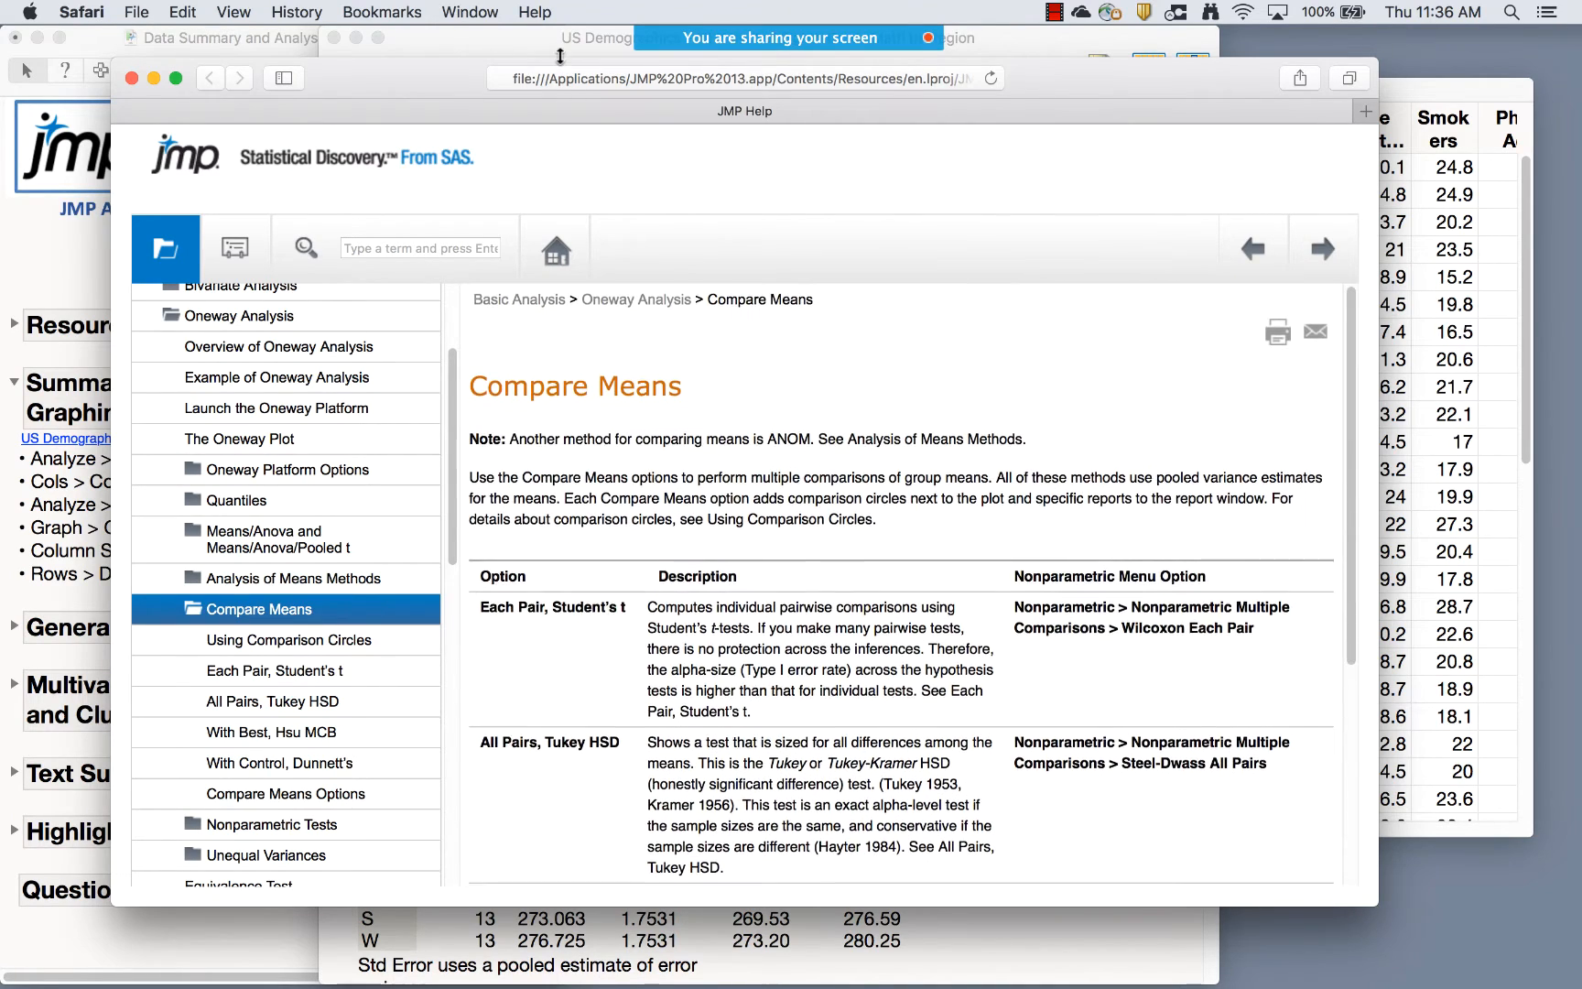
pyautogui.click(132, 78)
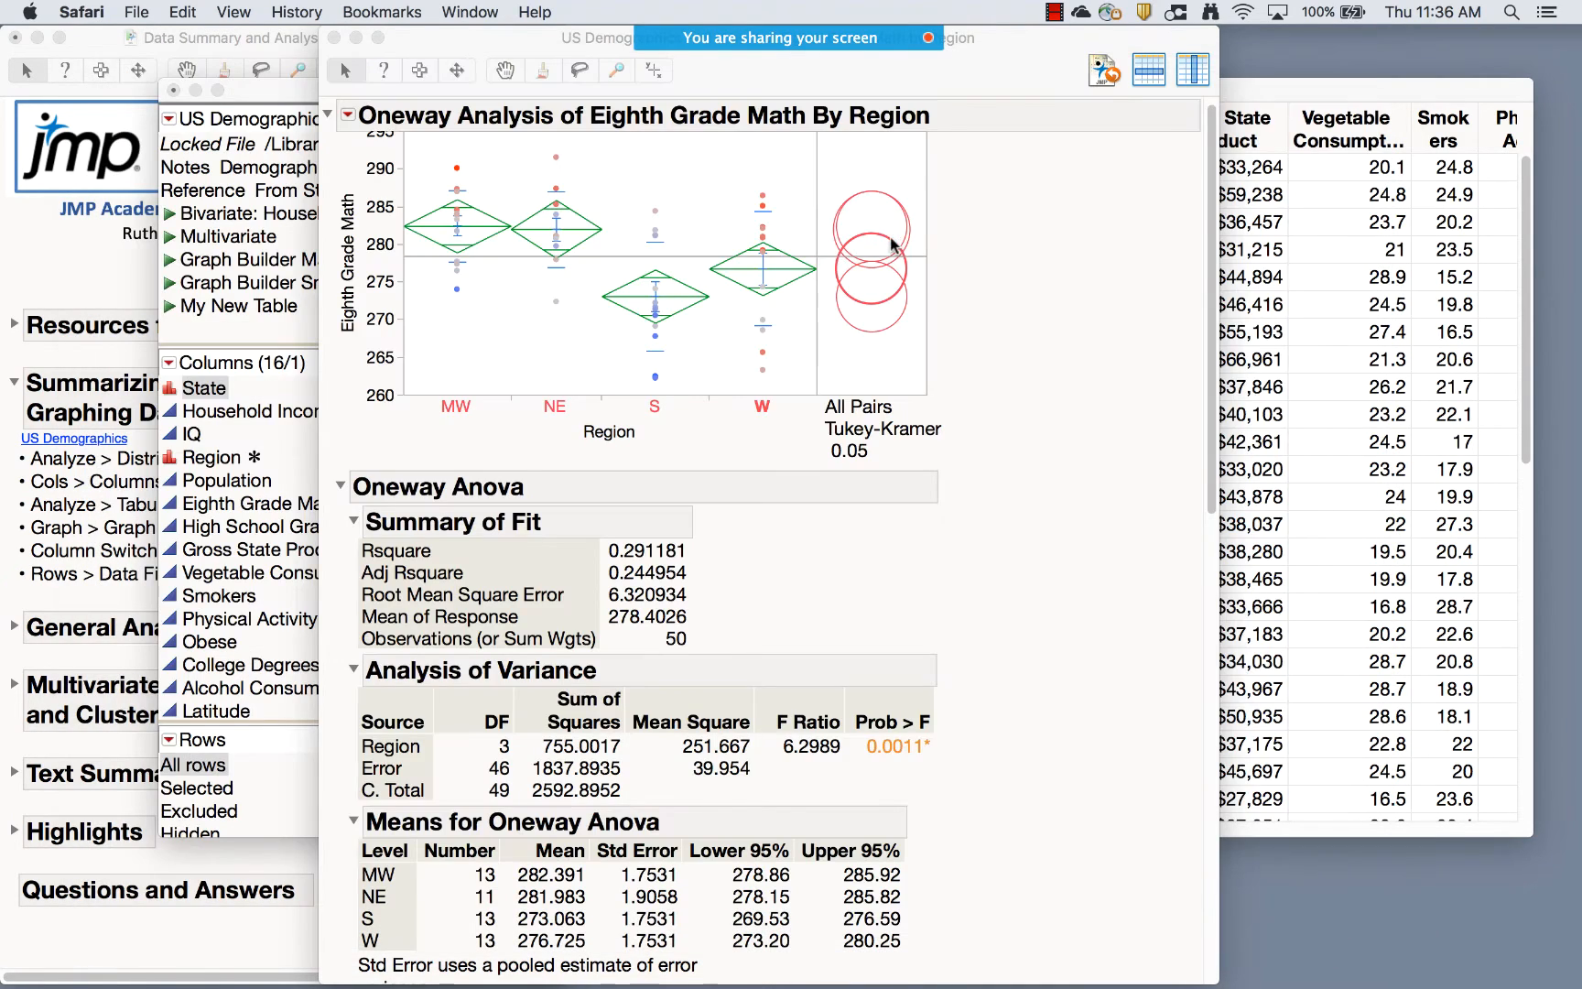
# Select the comparison circle for region S and examine the HSD threshold matrix, connecting letters and ordered differences reports
pyautogui.click(869, 337)
pyautogui.click(870, 334)
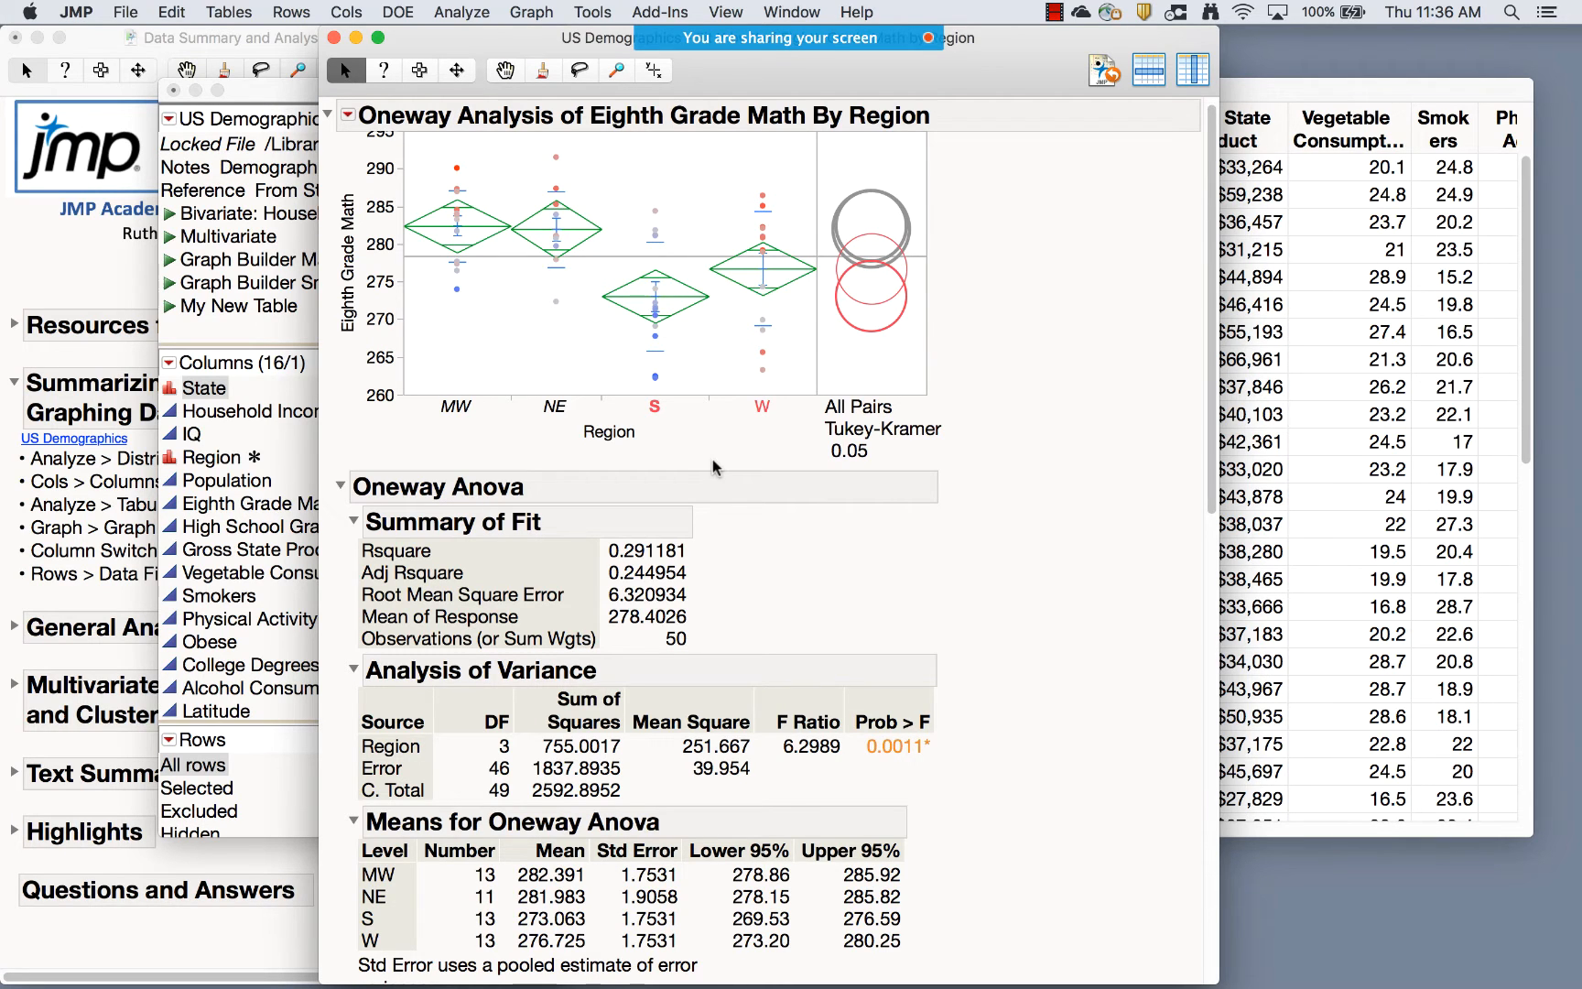
pyautogui.scroll(-10, 713, 467)
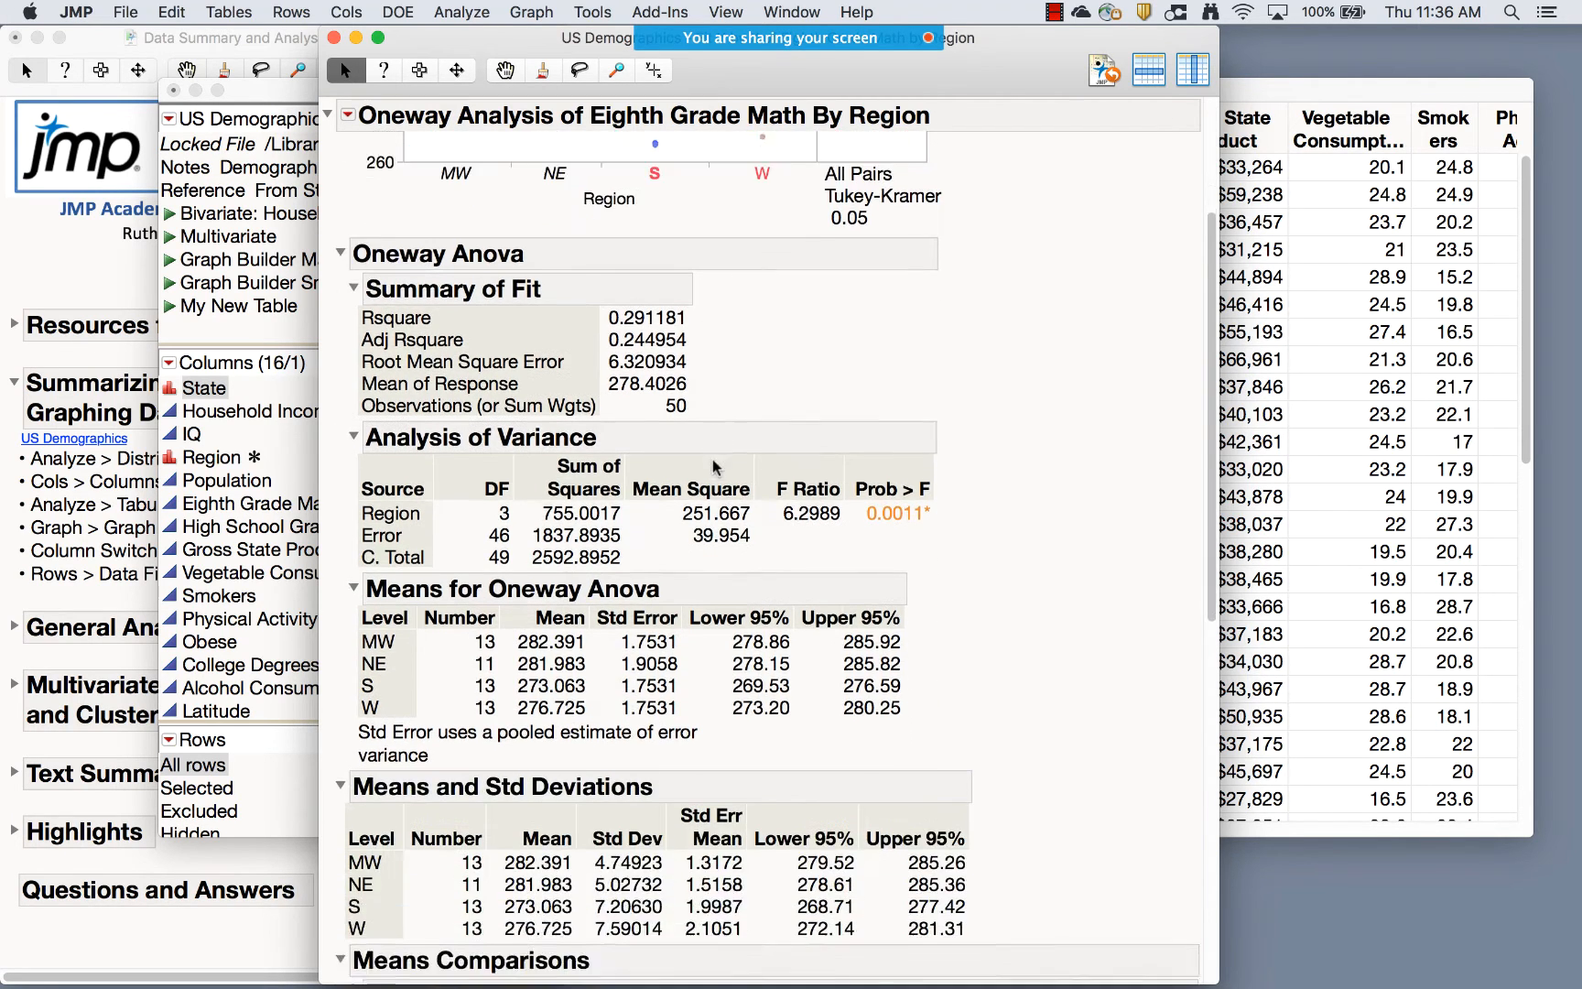
pyautogui.scroll(-8, 713, 467)
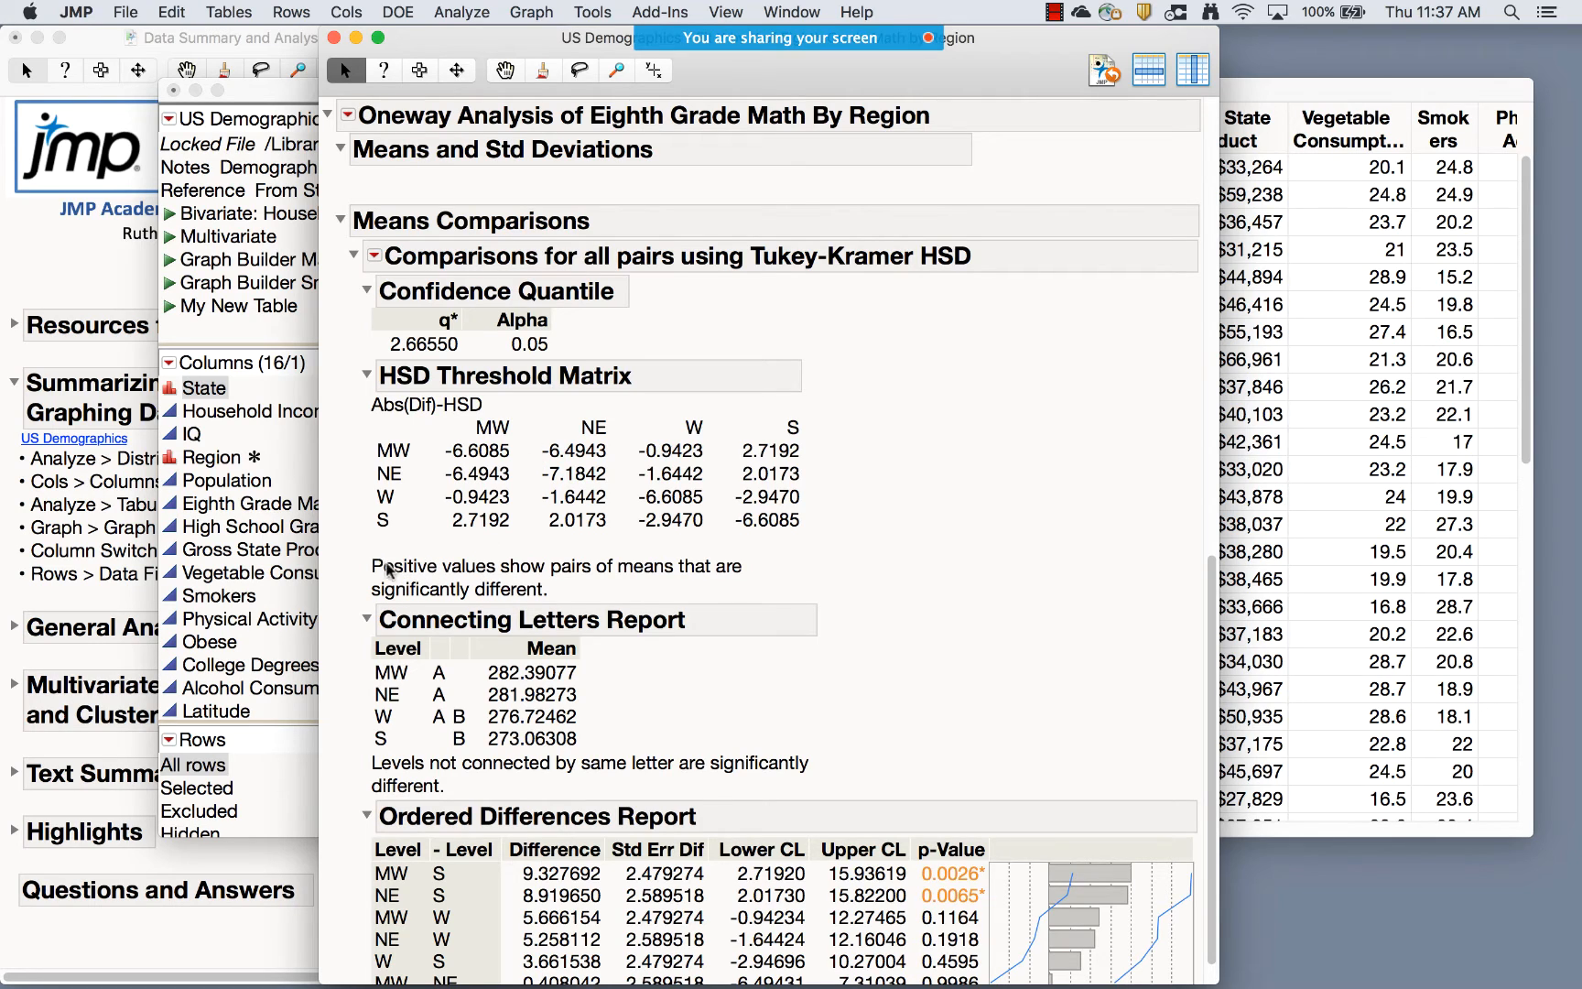
pyautogui.doubleClick(383, 553)
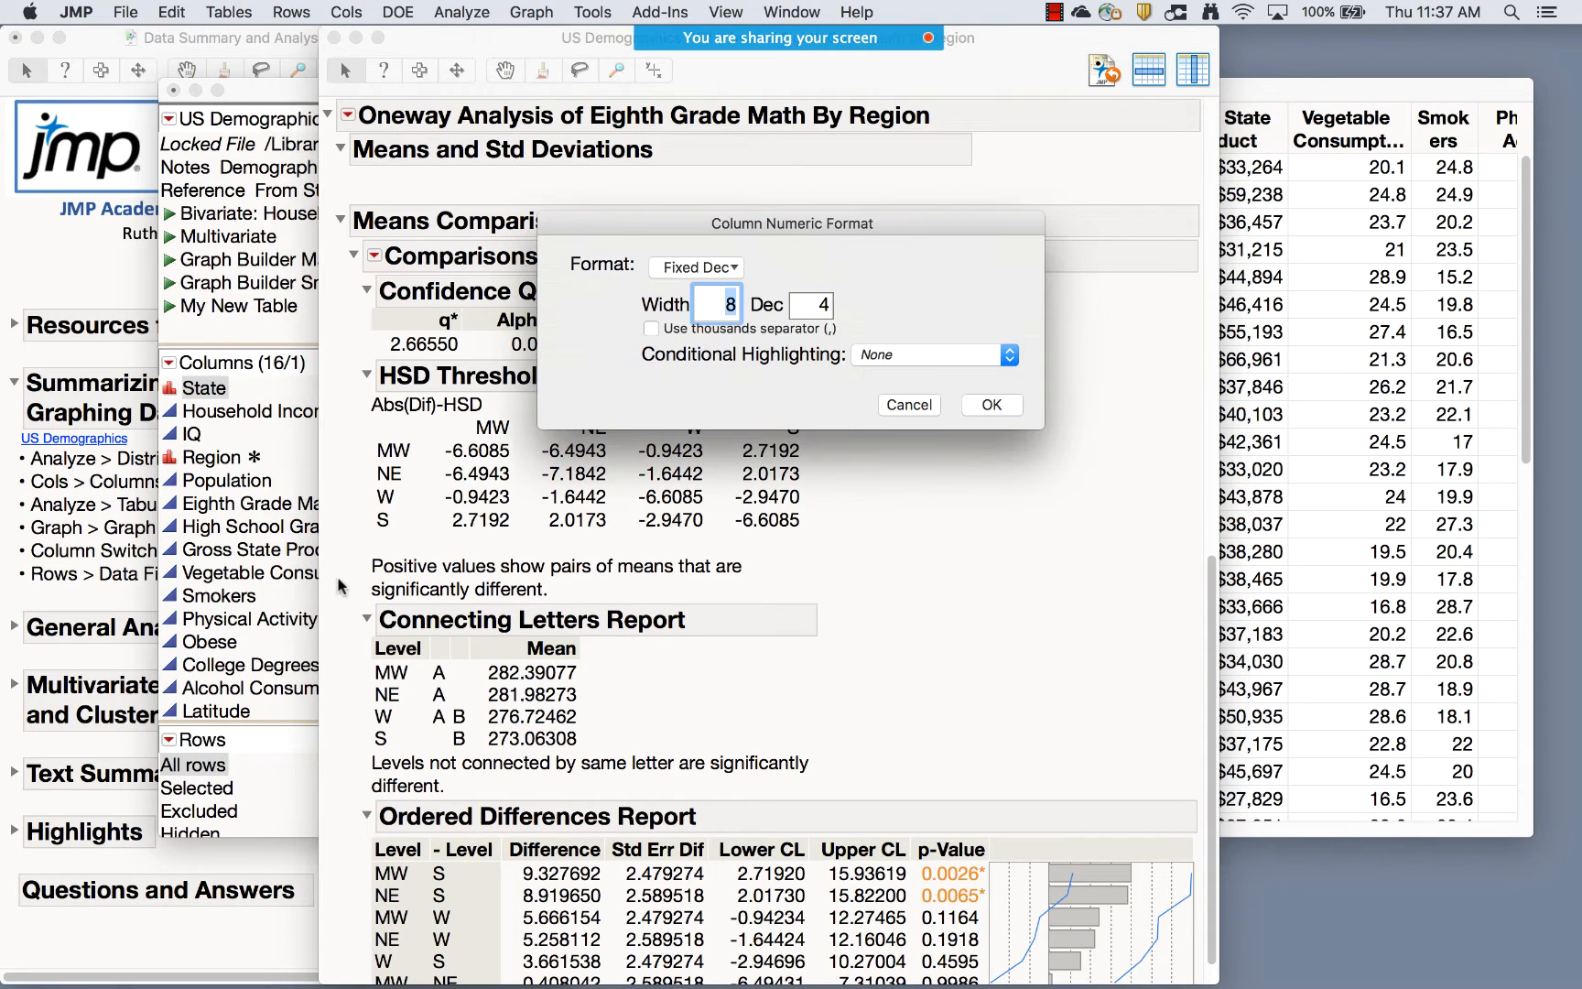
pyautogui.click(909, 405)
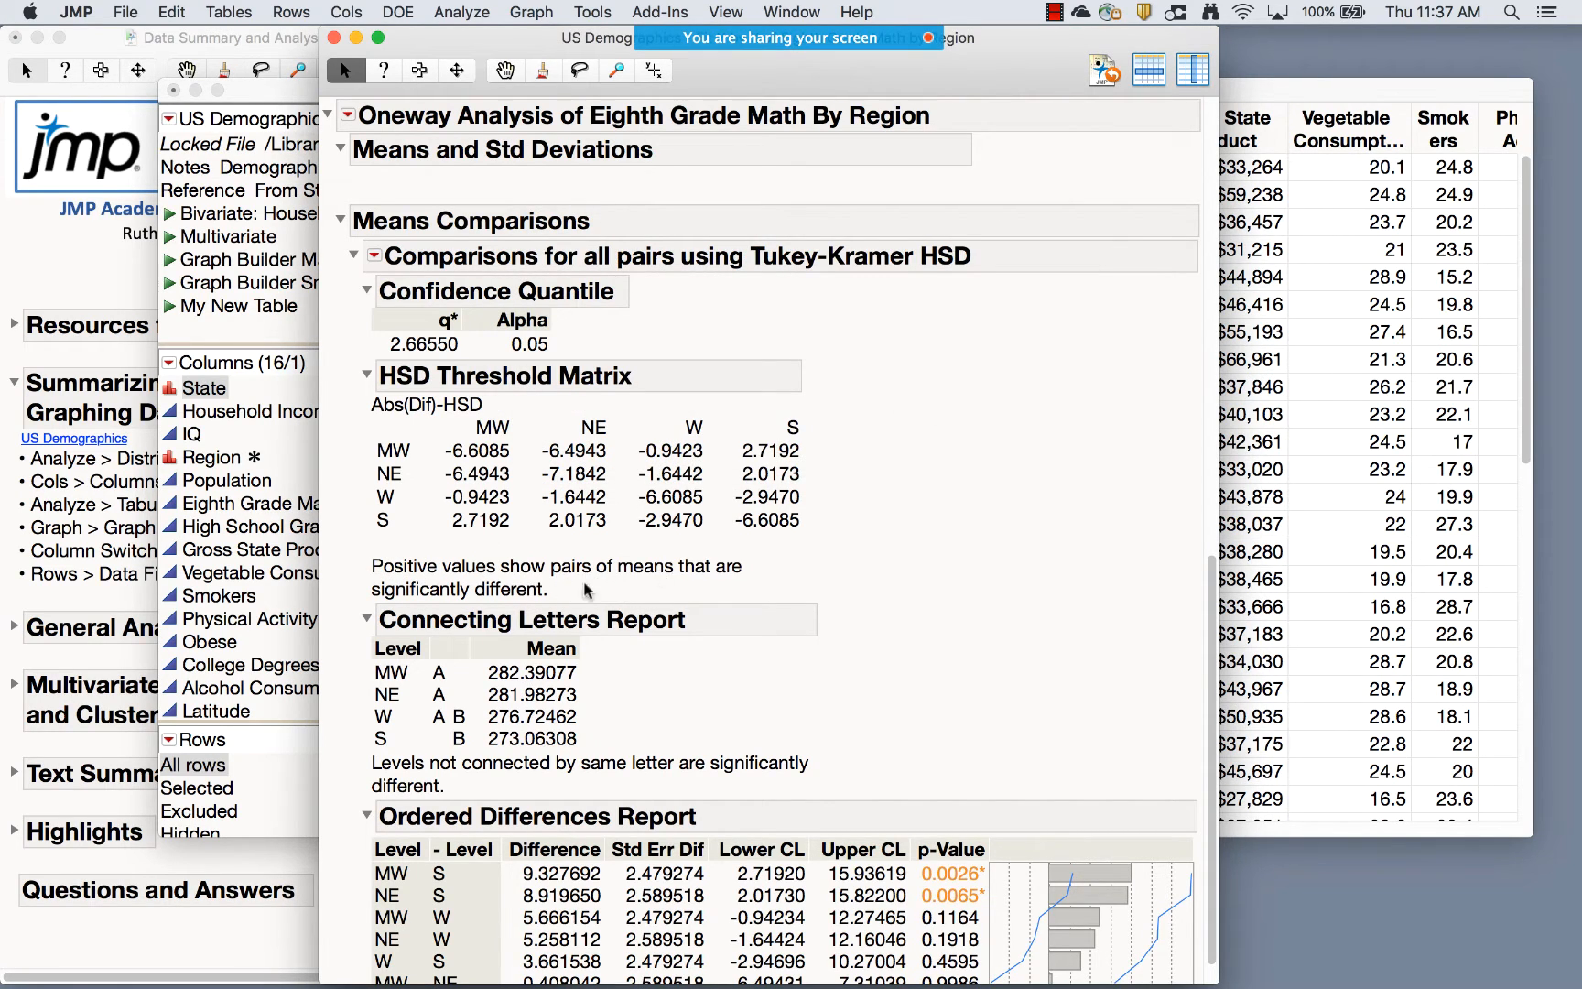
pyautogui.moveTo(818, 486)
pyautogui.mouseDown()
pyautogui.moveTo(364, 423)
pyautogui.moveTo(706, 637)
pyautogui.moveTo(781, 424)
pyautogui.moveTo(760, 424)
pyautogui.mouseUp()
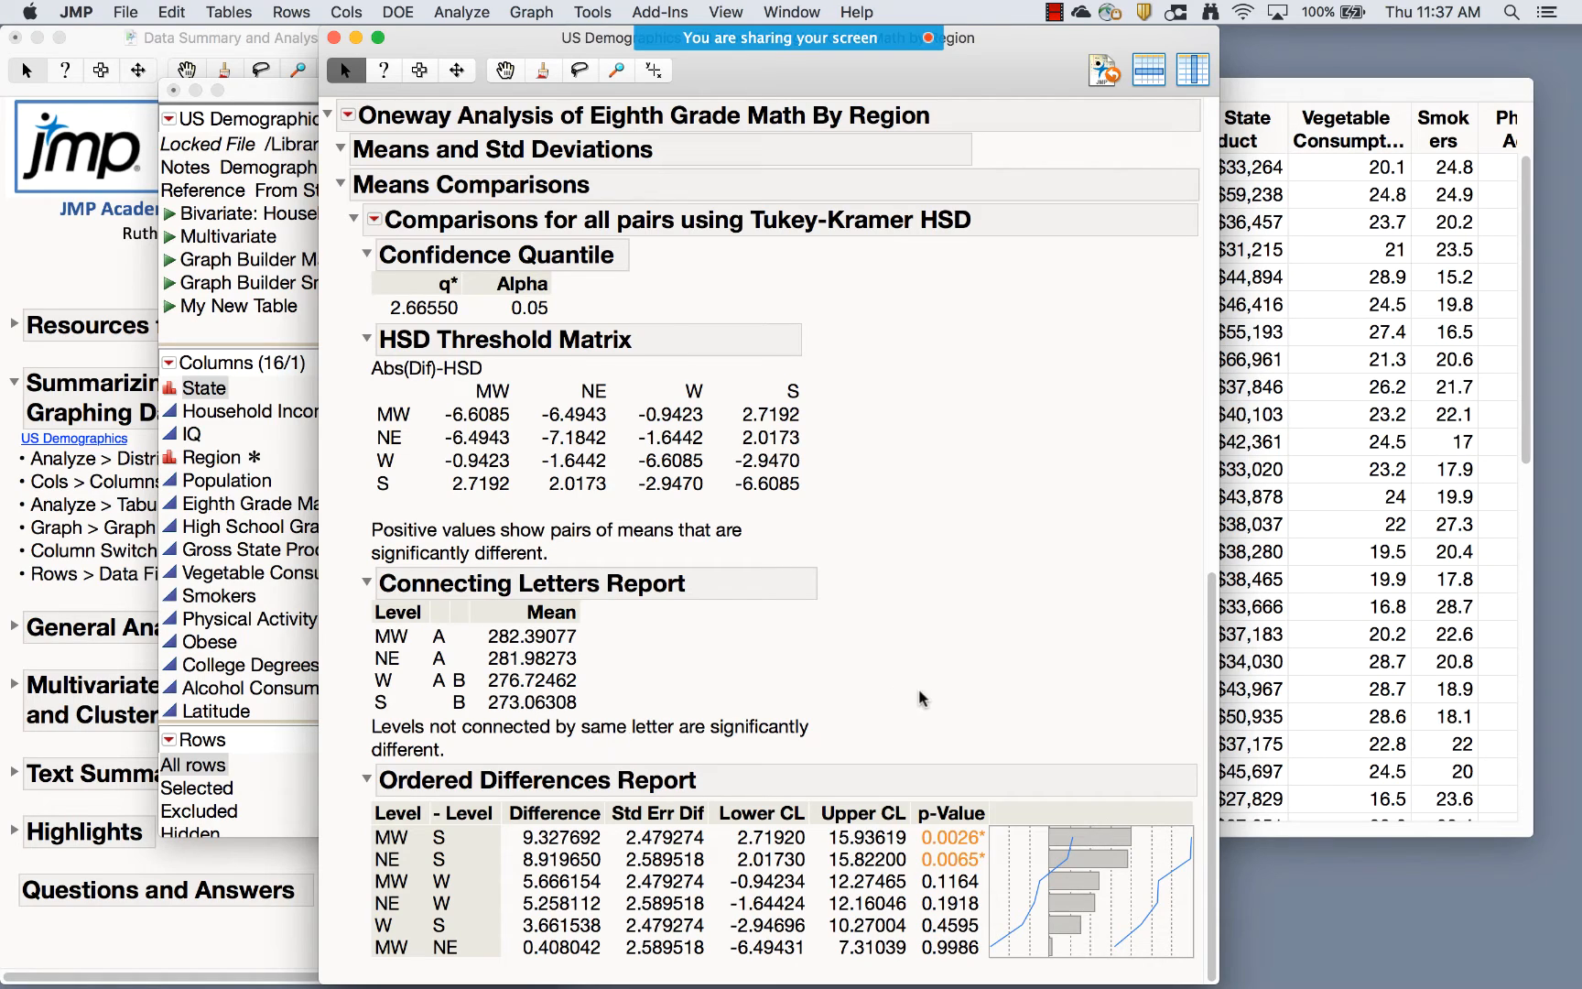
pyautogui.moveTo(974, 781)
pyautogui.mouseDown()
pyautogui.moveTo(471, 707)
pyautogui.moveTo(320, 789)
pyautogui.moveTo(453, 875)
pyautogui.moveTo(918, 885)
pyautogui.moveTo(1030, 850)
pyautogui.moveTo(960, 771)
pyautogui.mouseUp()
pyautogui.moveTo(919, 832)
pyautogui.scroll(3, 927, 520)
pyautogui.scroll(1, 927, 520)
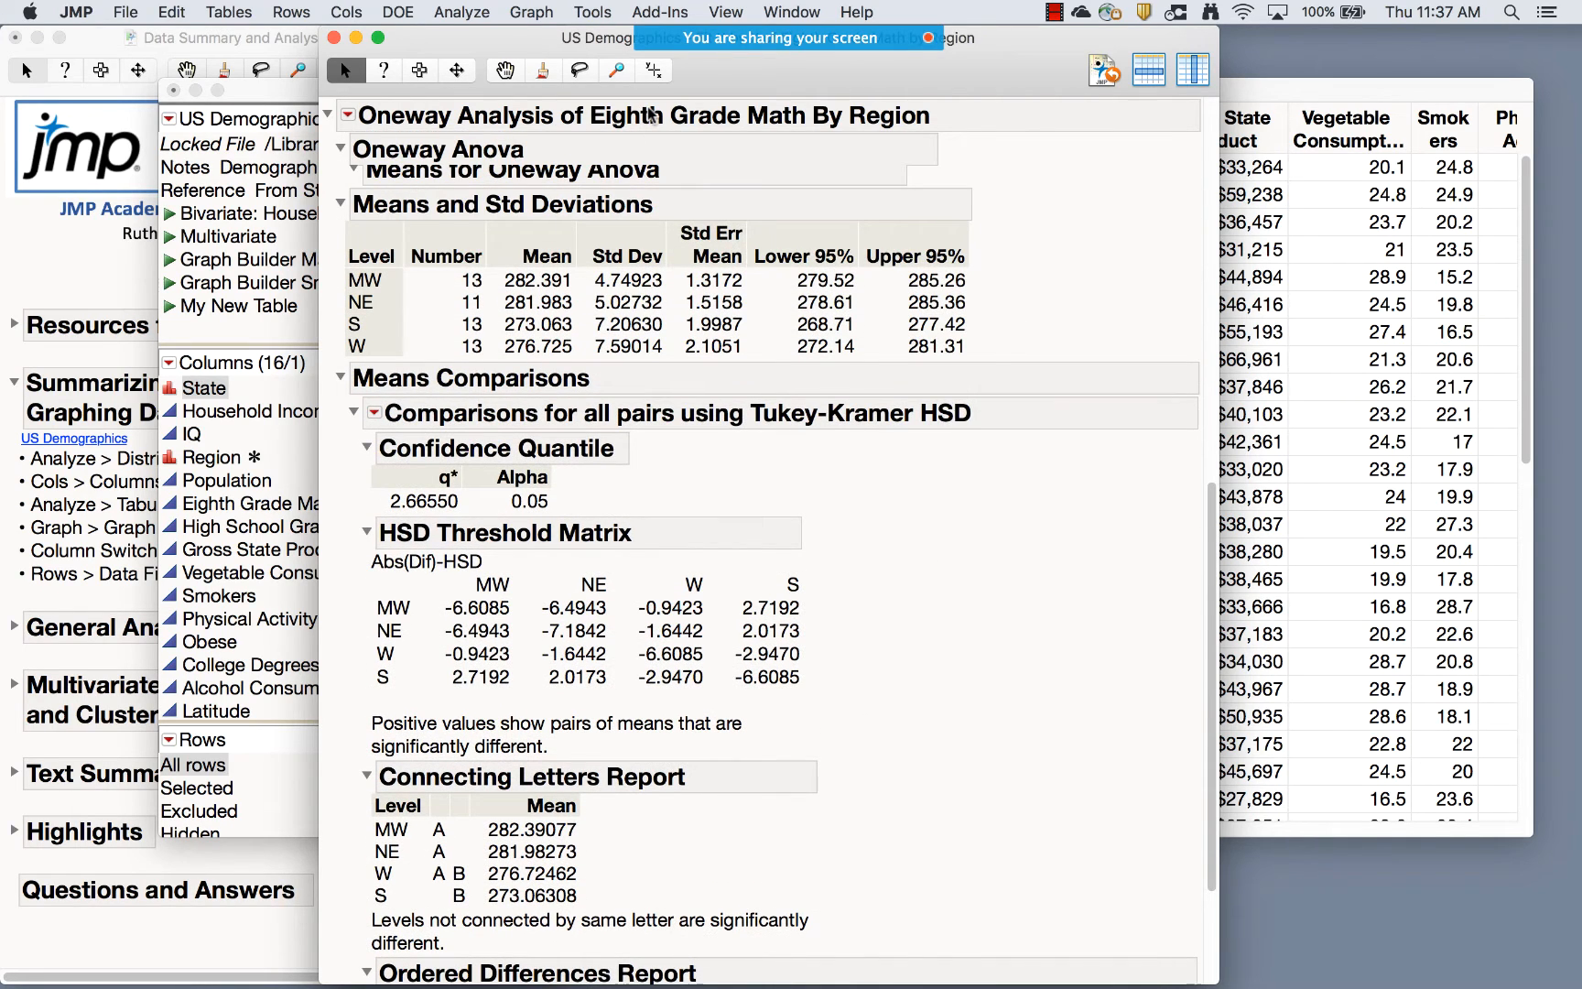
# Close the oneway analysis report of Eighth Grade Math by Region
pyautogui.click(348, 113)
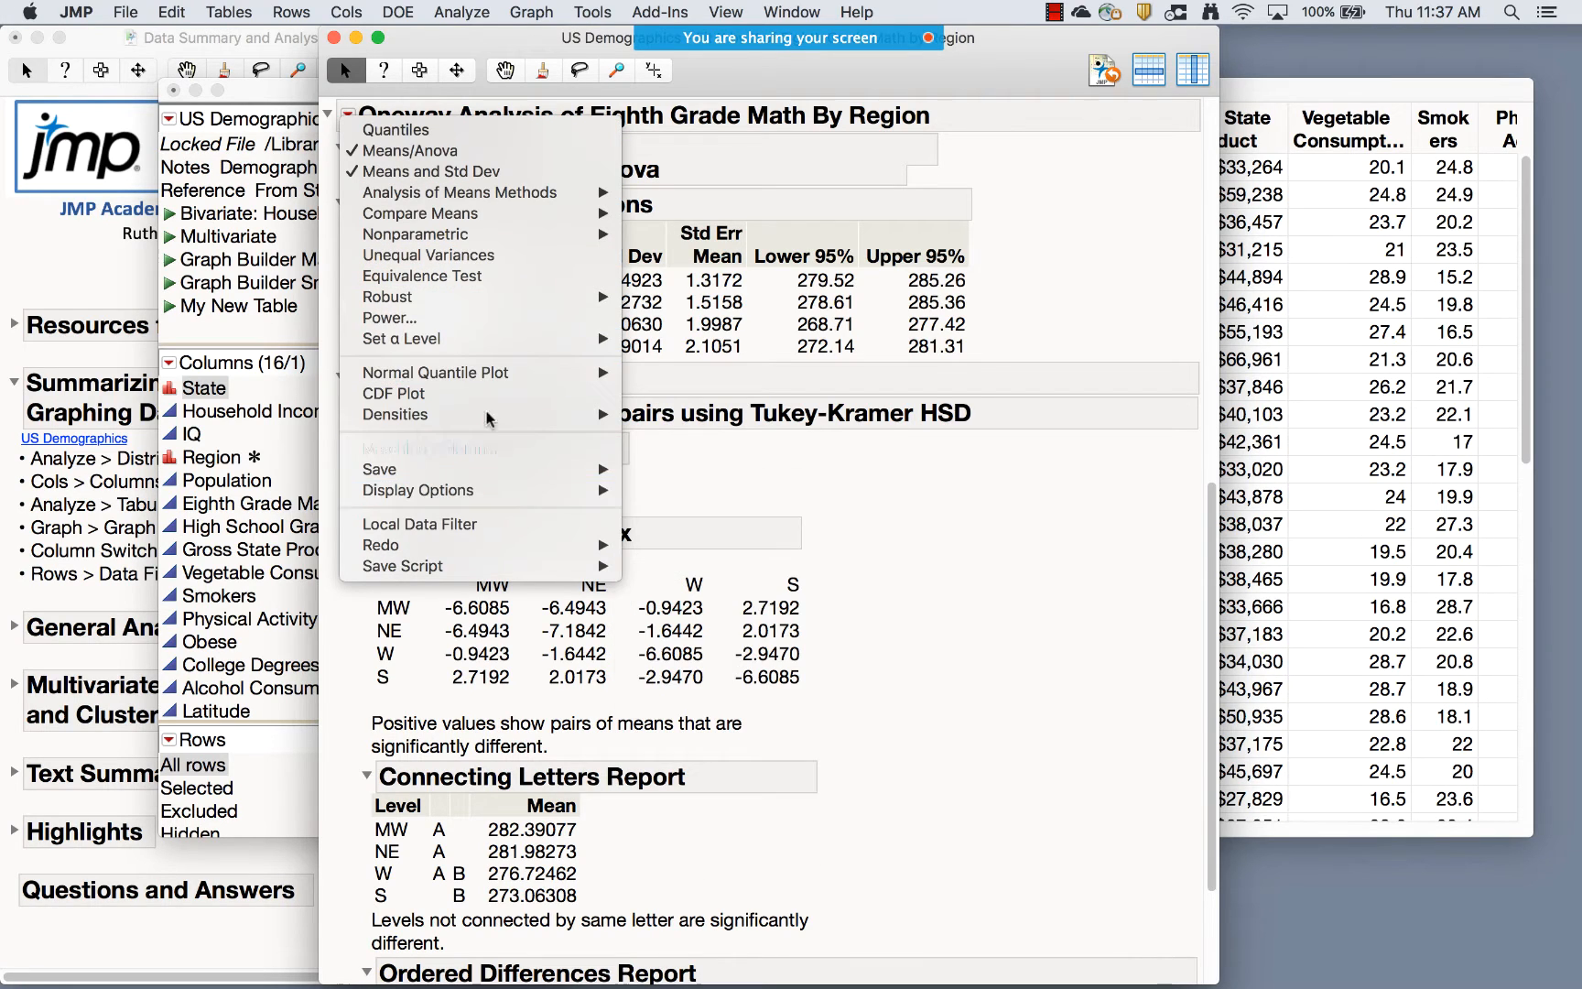
pyautogui.click(1085, 220)
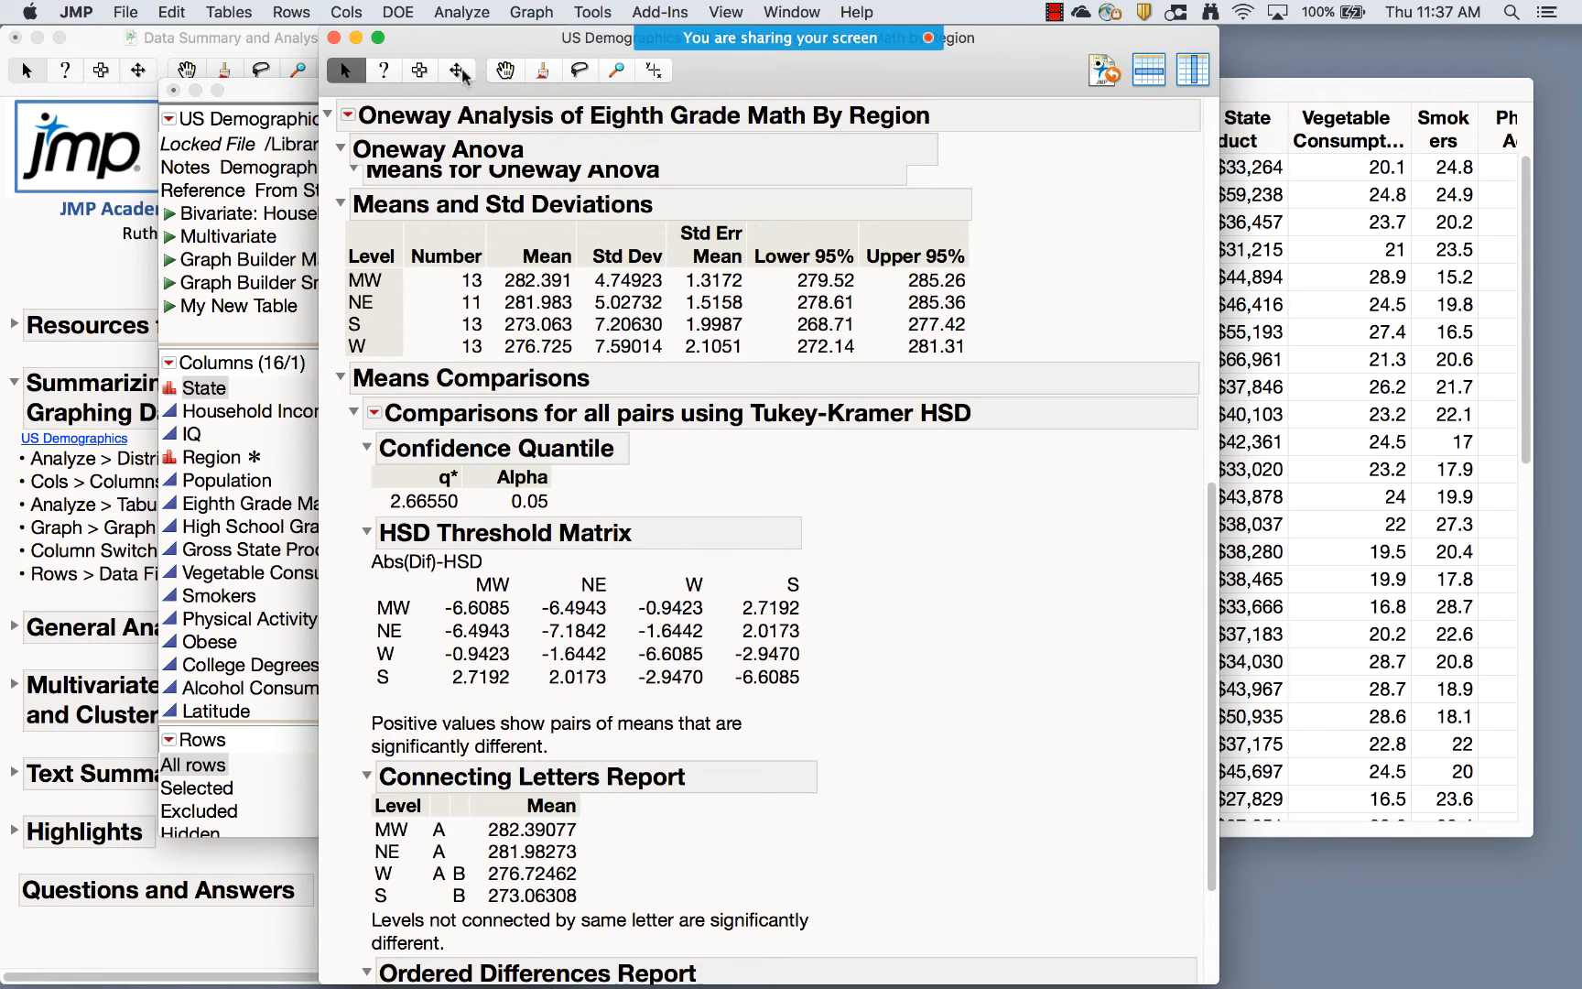
pyautogui.click(384, 71)
pyautogui.click(333, 35)
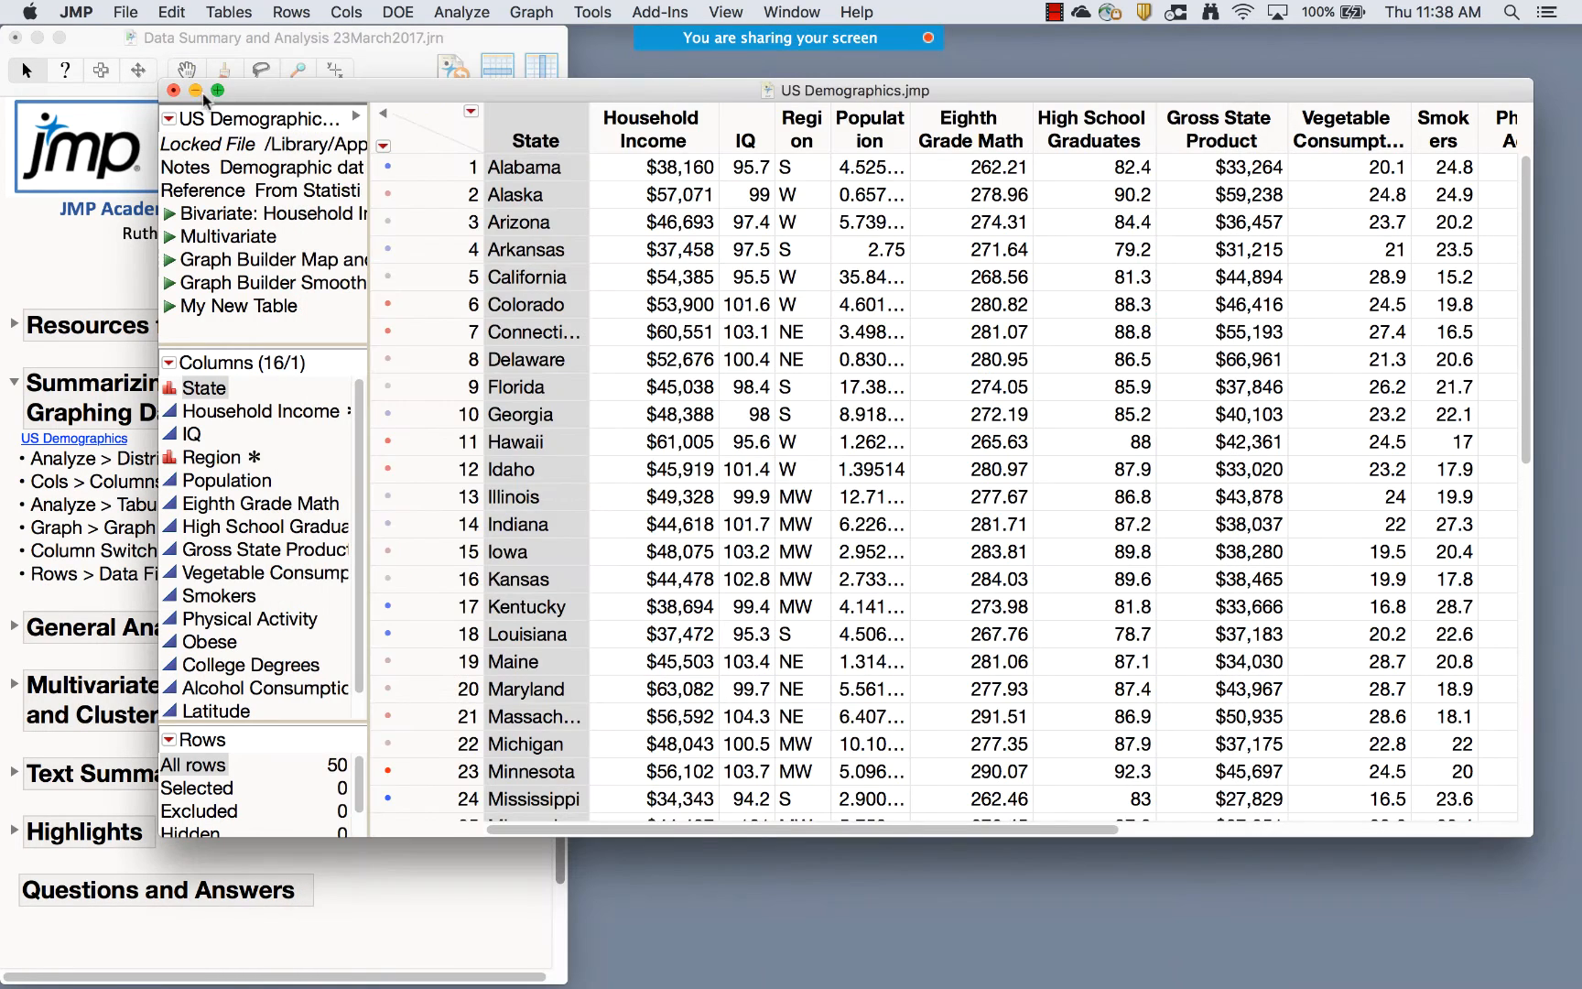
# Expand General Analyses in the journal and open the Titanic Passengers data table, placing its window higher
pyautogui.click(64, 275)
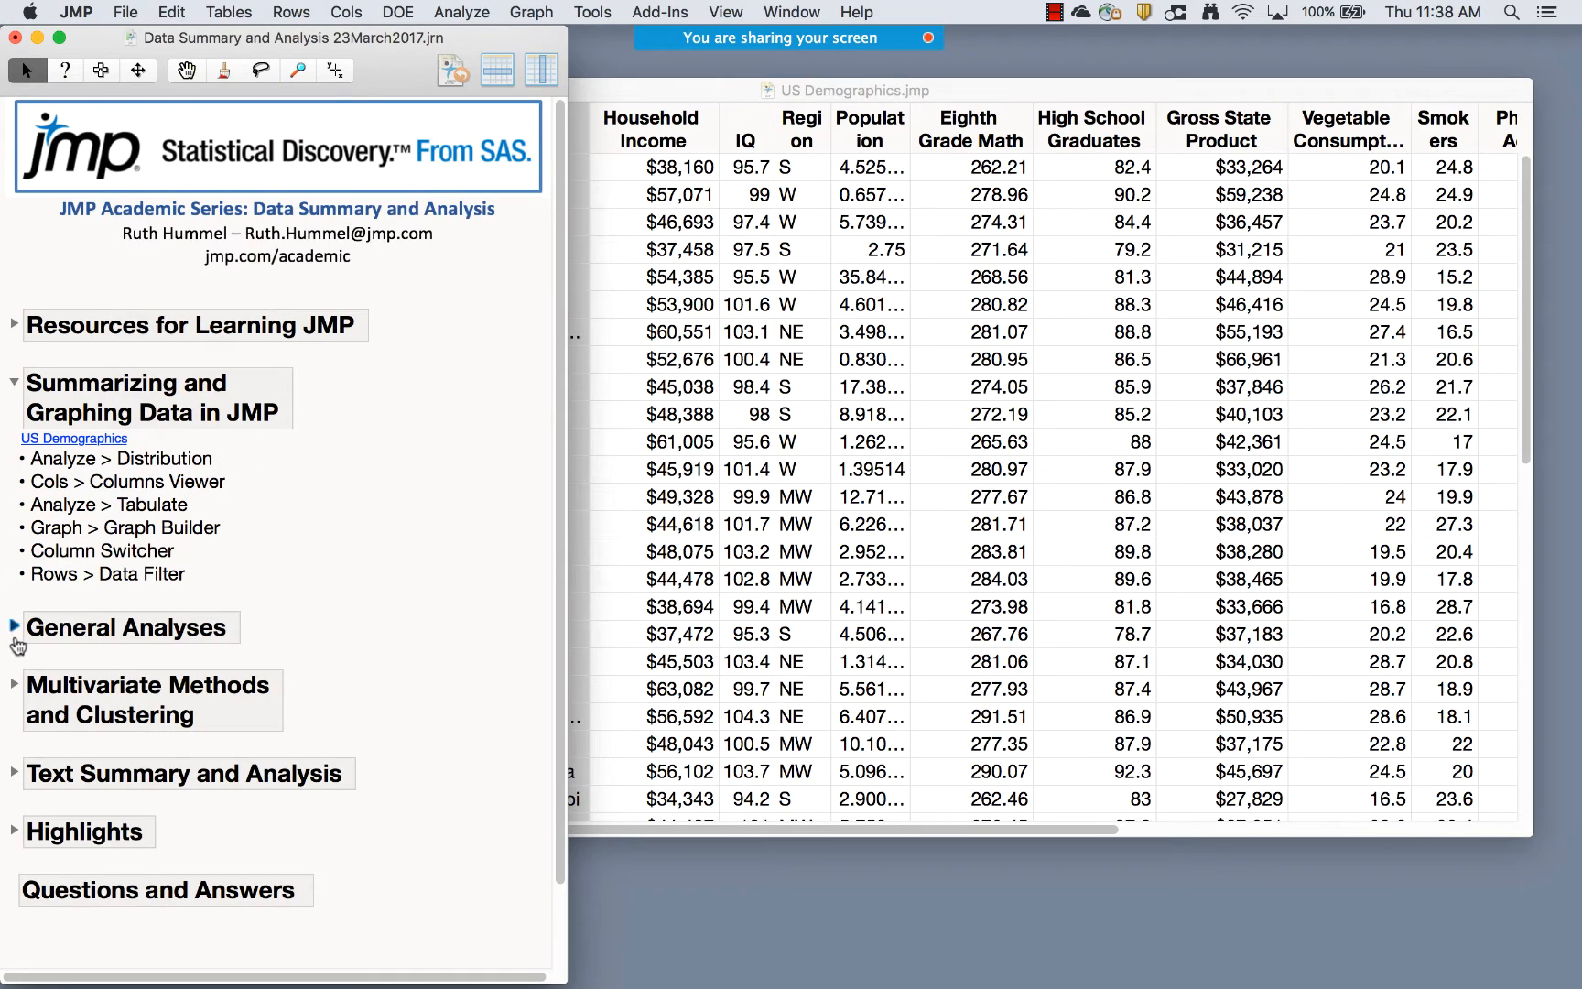
pyautogui.click(13, 628)
pyautogui.click(78, 723)
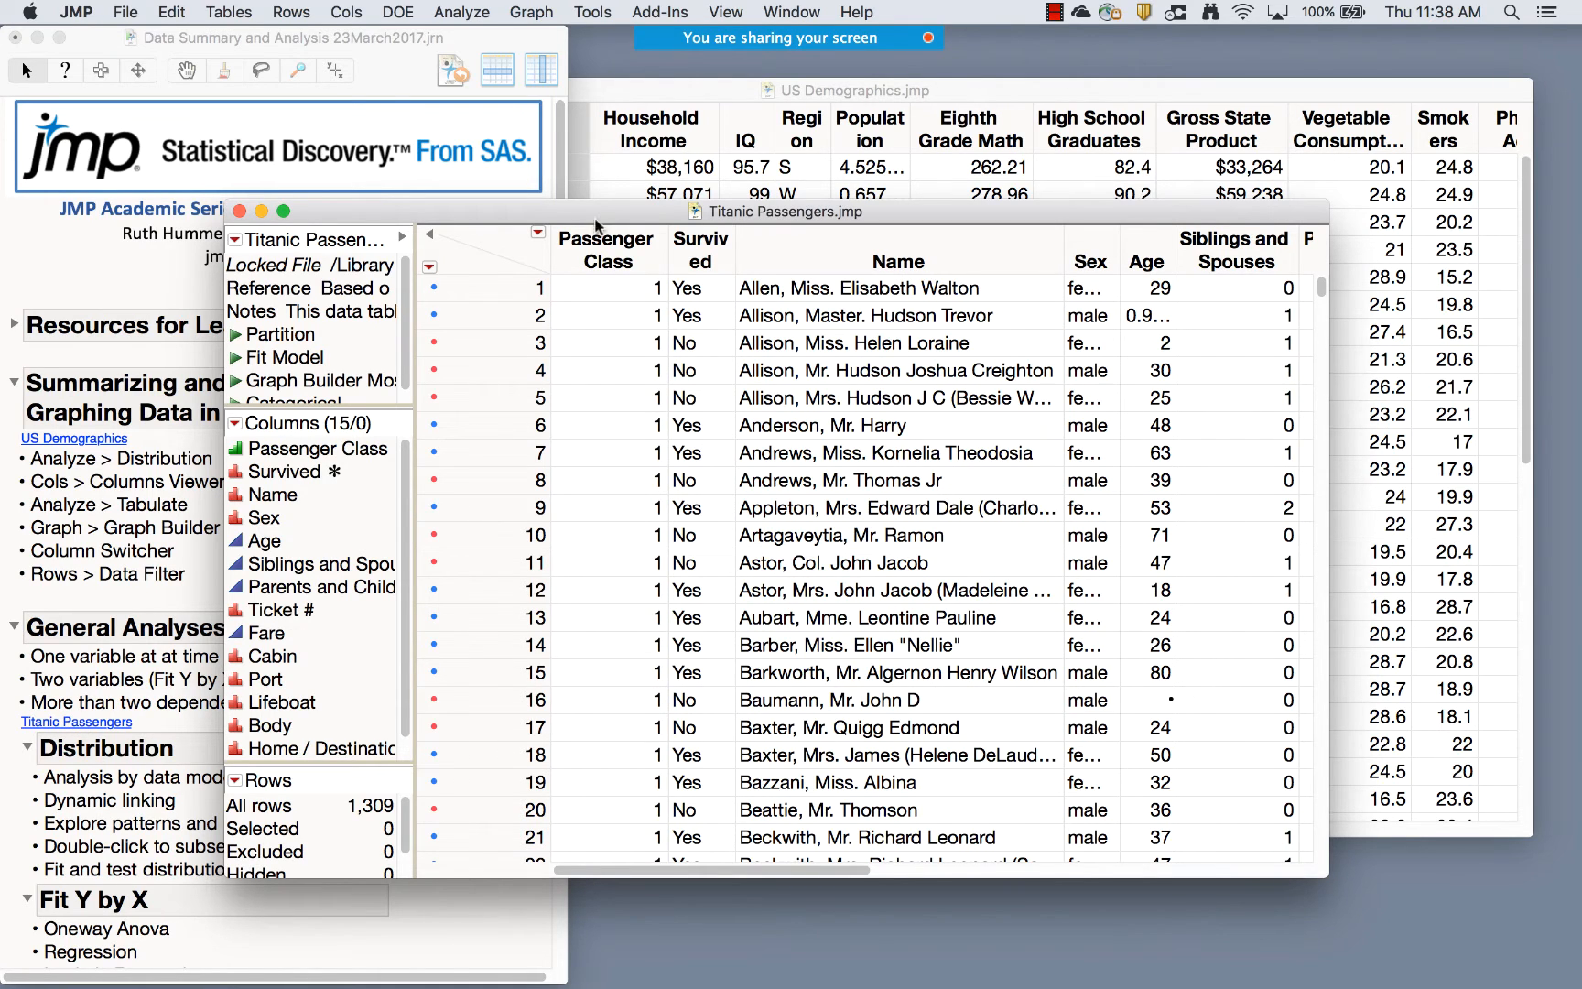
pyautogui.moveTo(560, 217); pyautogui.dragTo(570, 156)
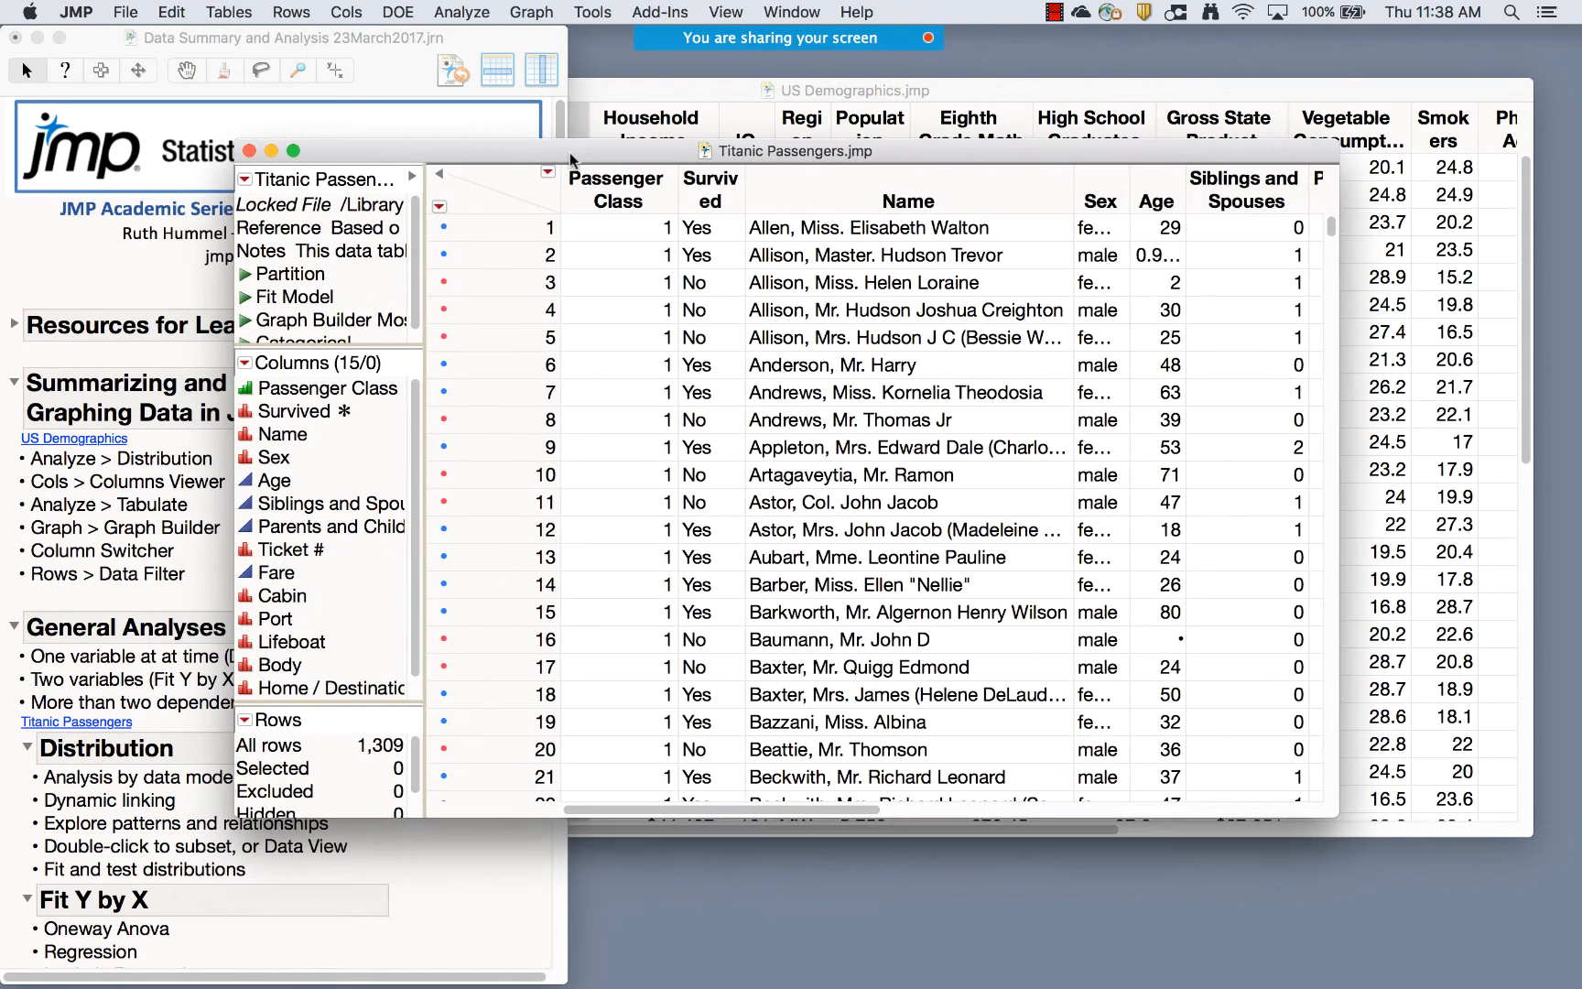
# Start a Fit Y by X analysis on the Titanic Passengers data and assign Survived as the Y response
pyautogui.click(465, 12)
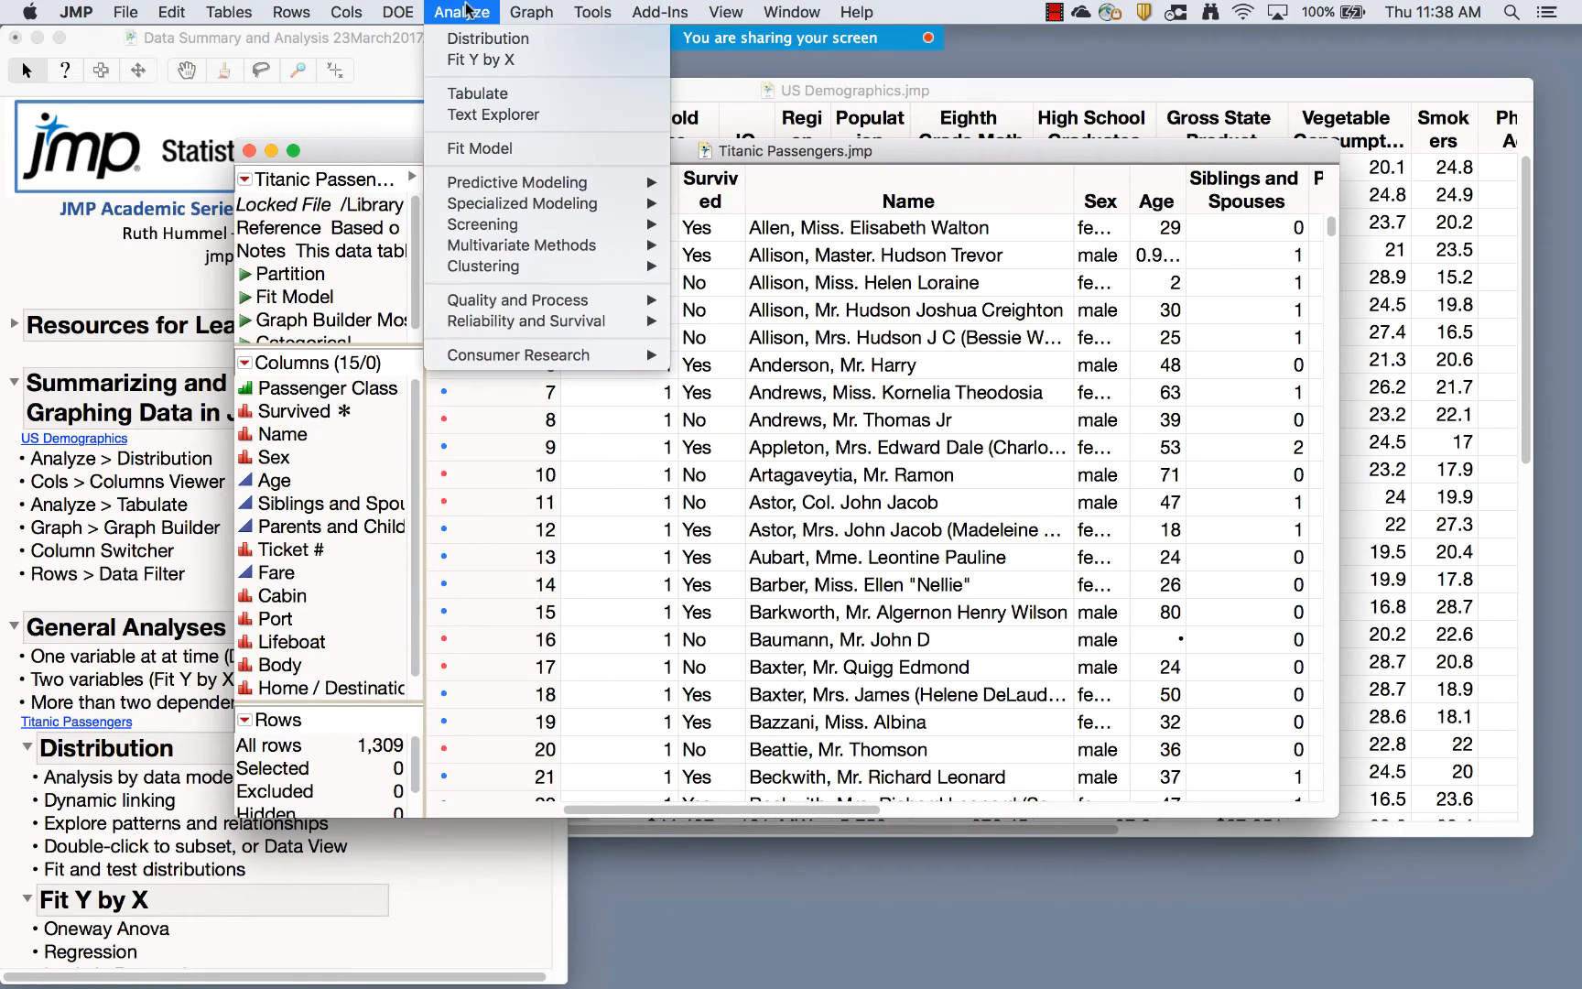
pyautogui.click(476, 59)
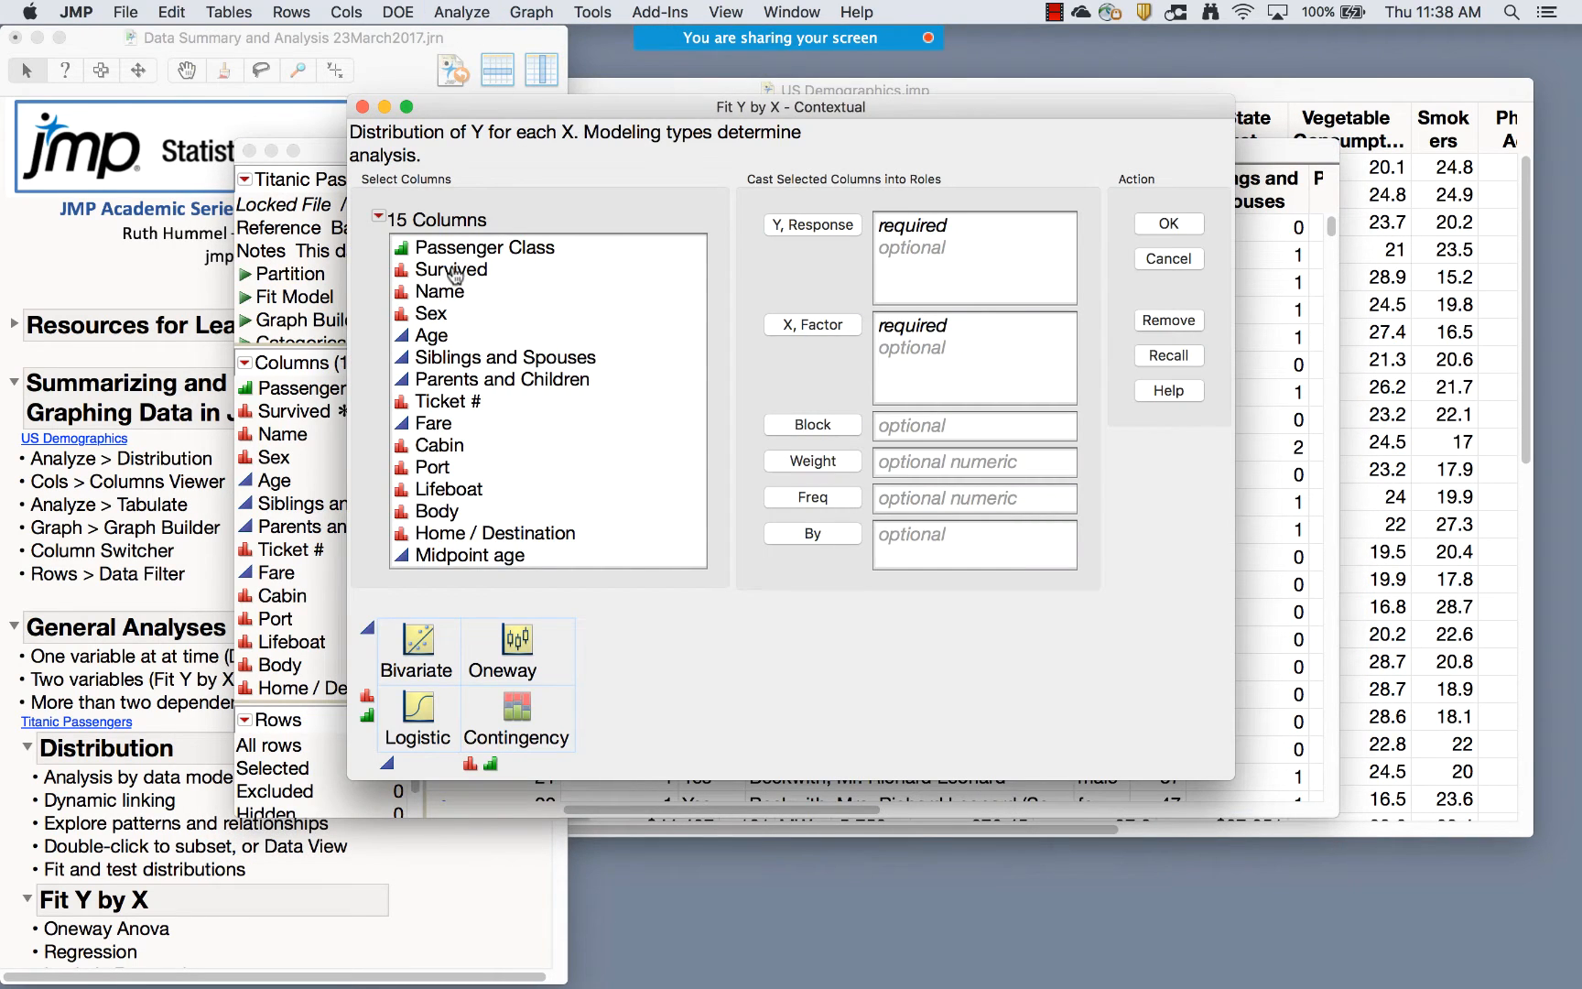
pyautogui.click(455, 271)
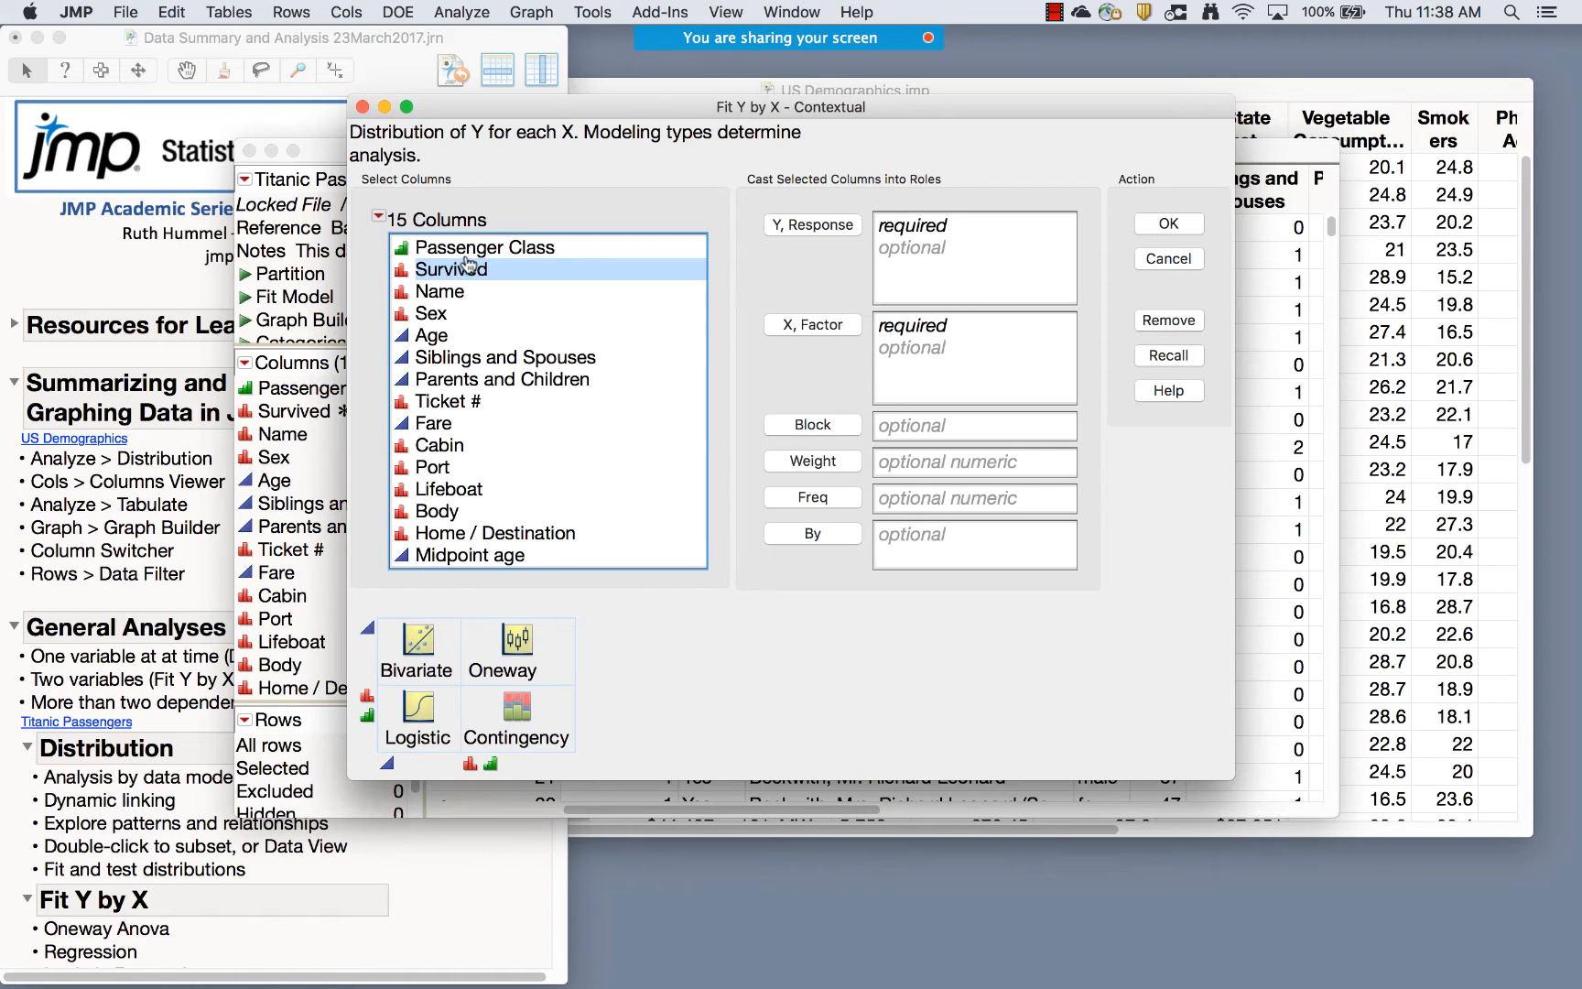
pyautogui.moveTo(539, 109); pyautogui.dragTo(696, 73)
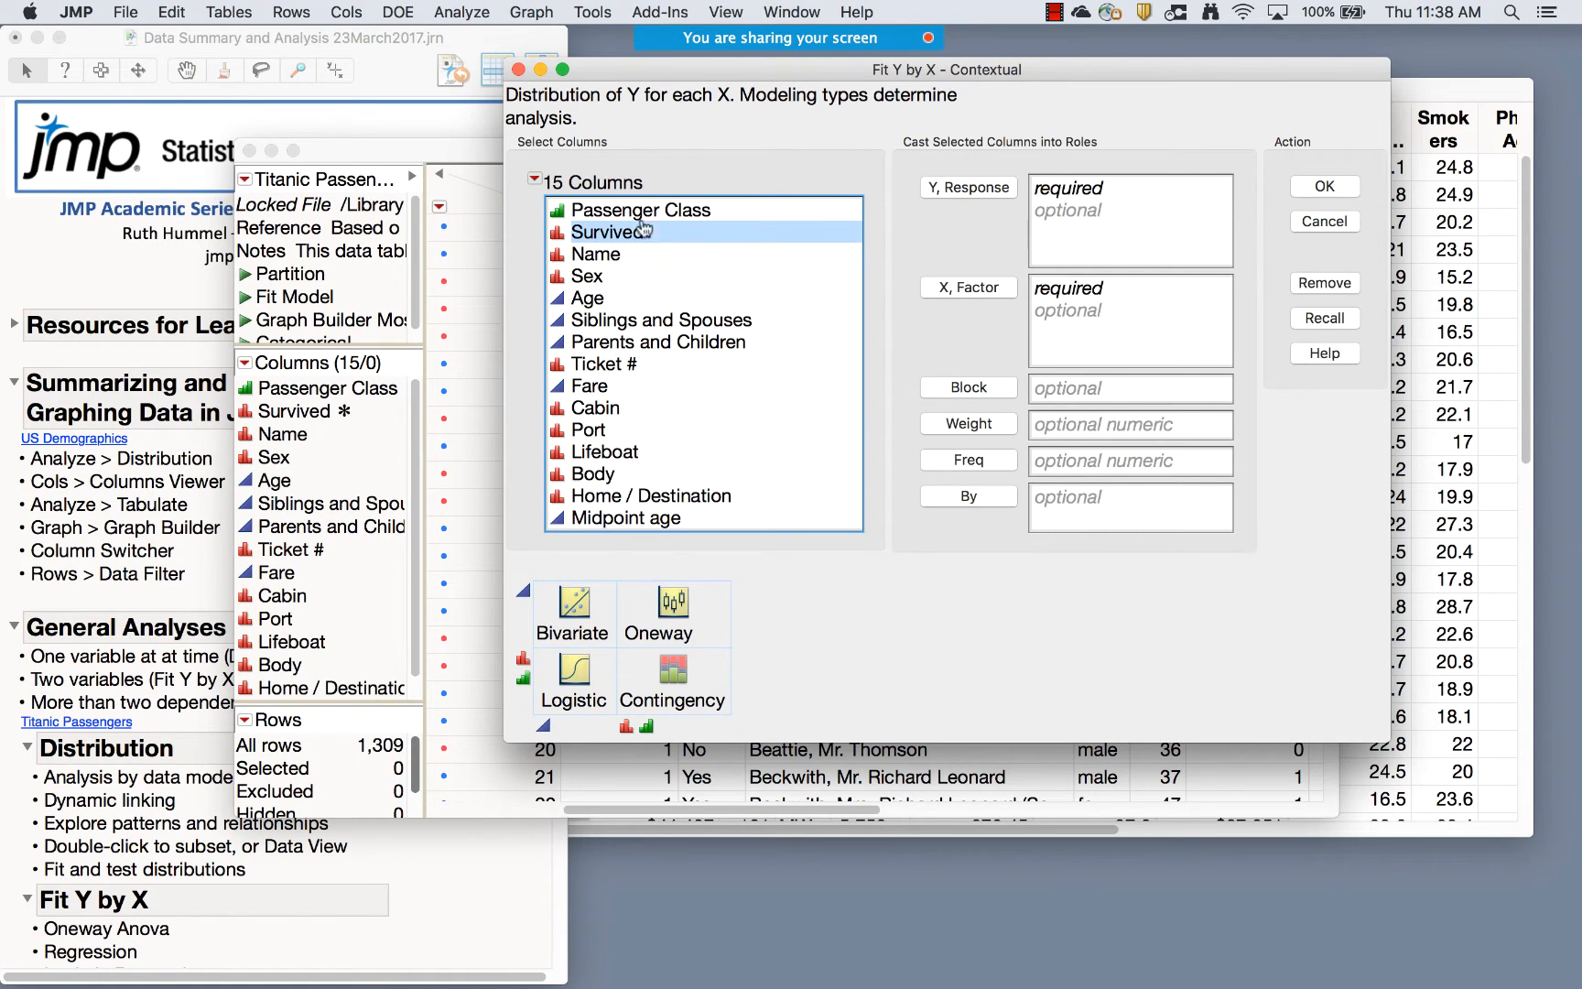
pyautogui.click(955, 190)
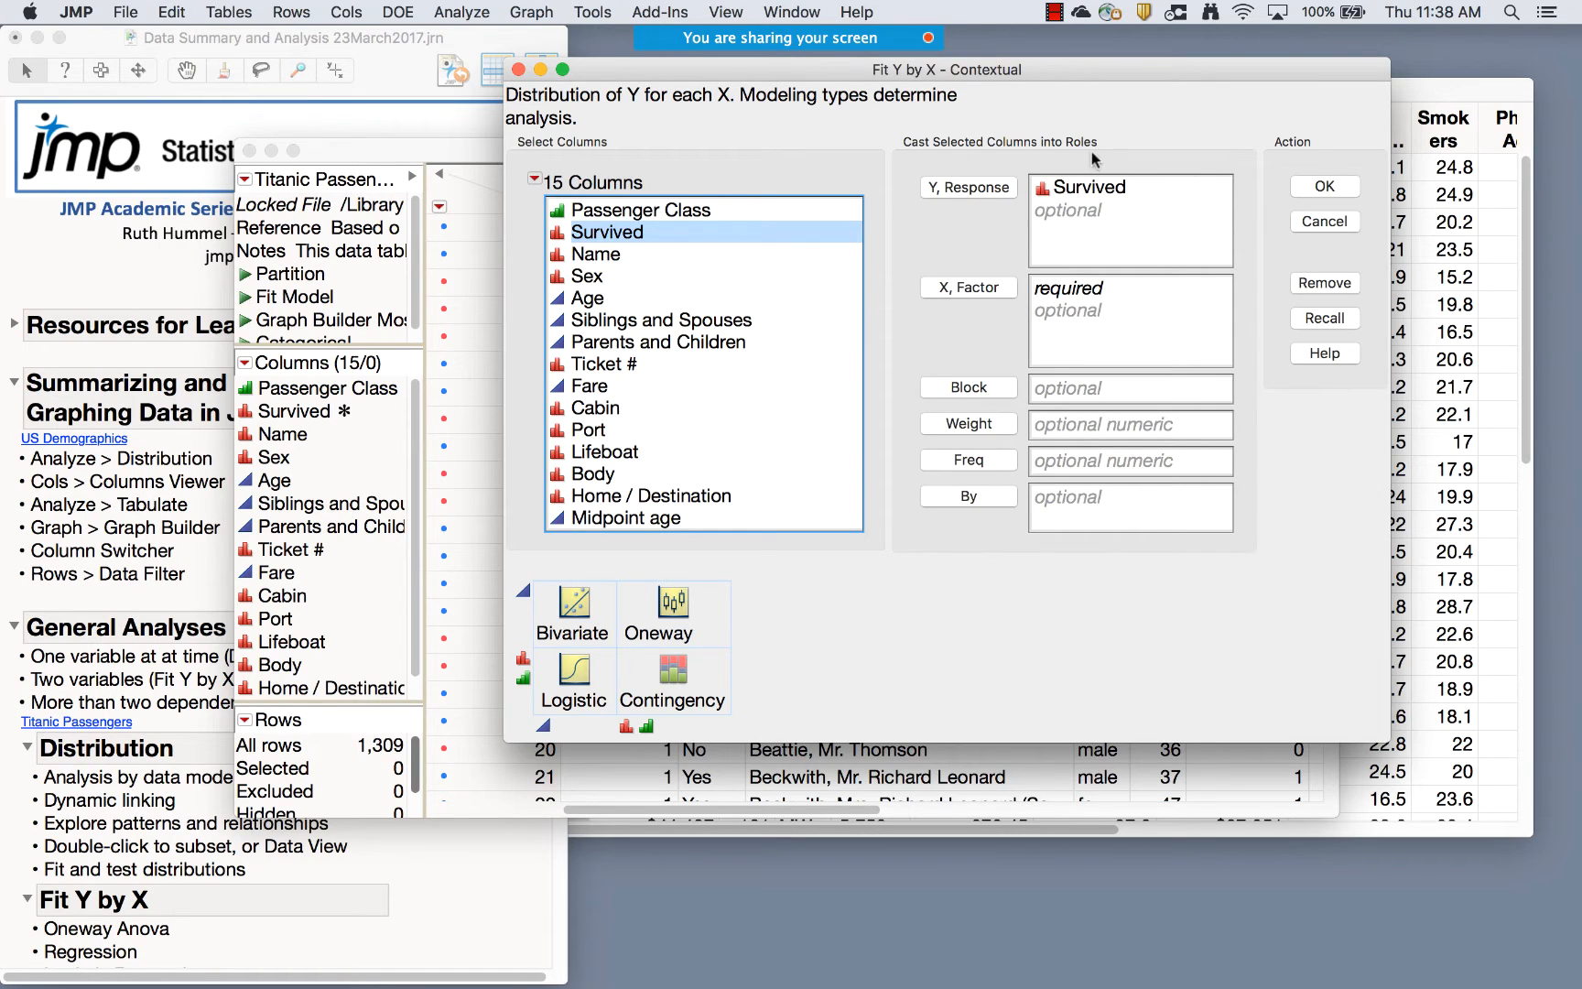
# Add Passenger Class and Age as X factors and run the Fit Y by X analysis
pyautogui.click(682, 212)
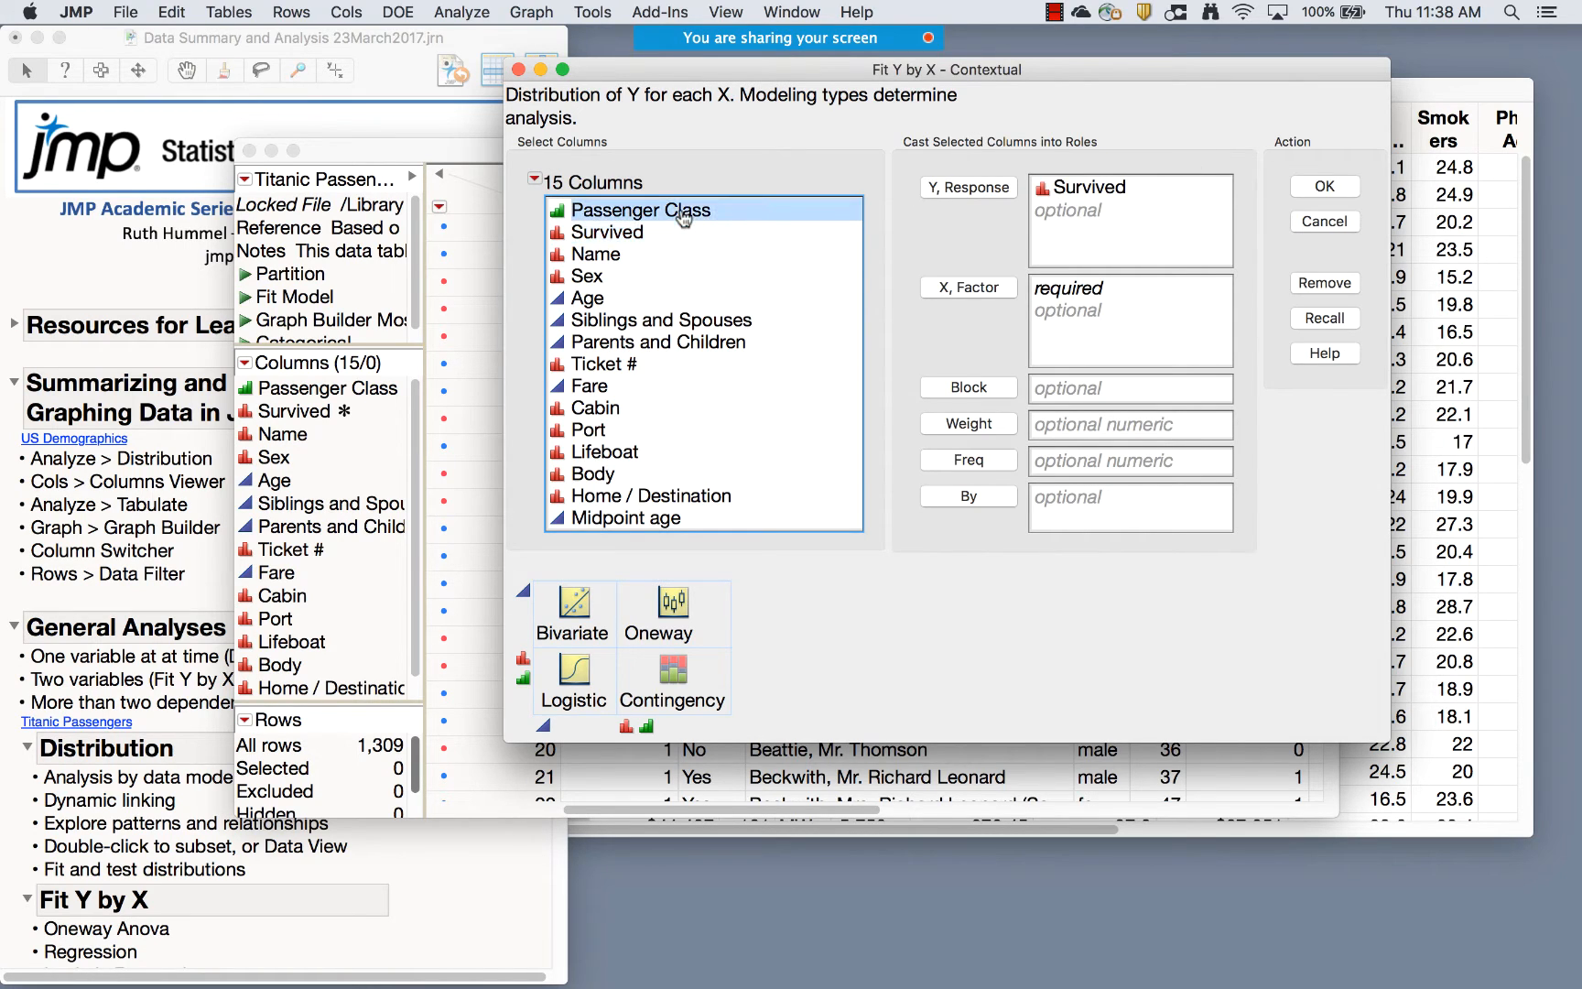
pyautogui.click(943, 286)
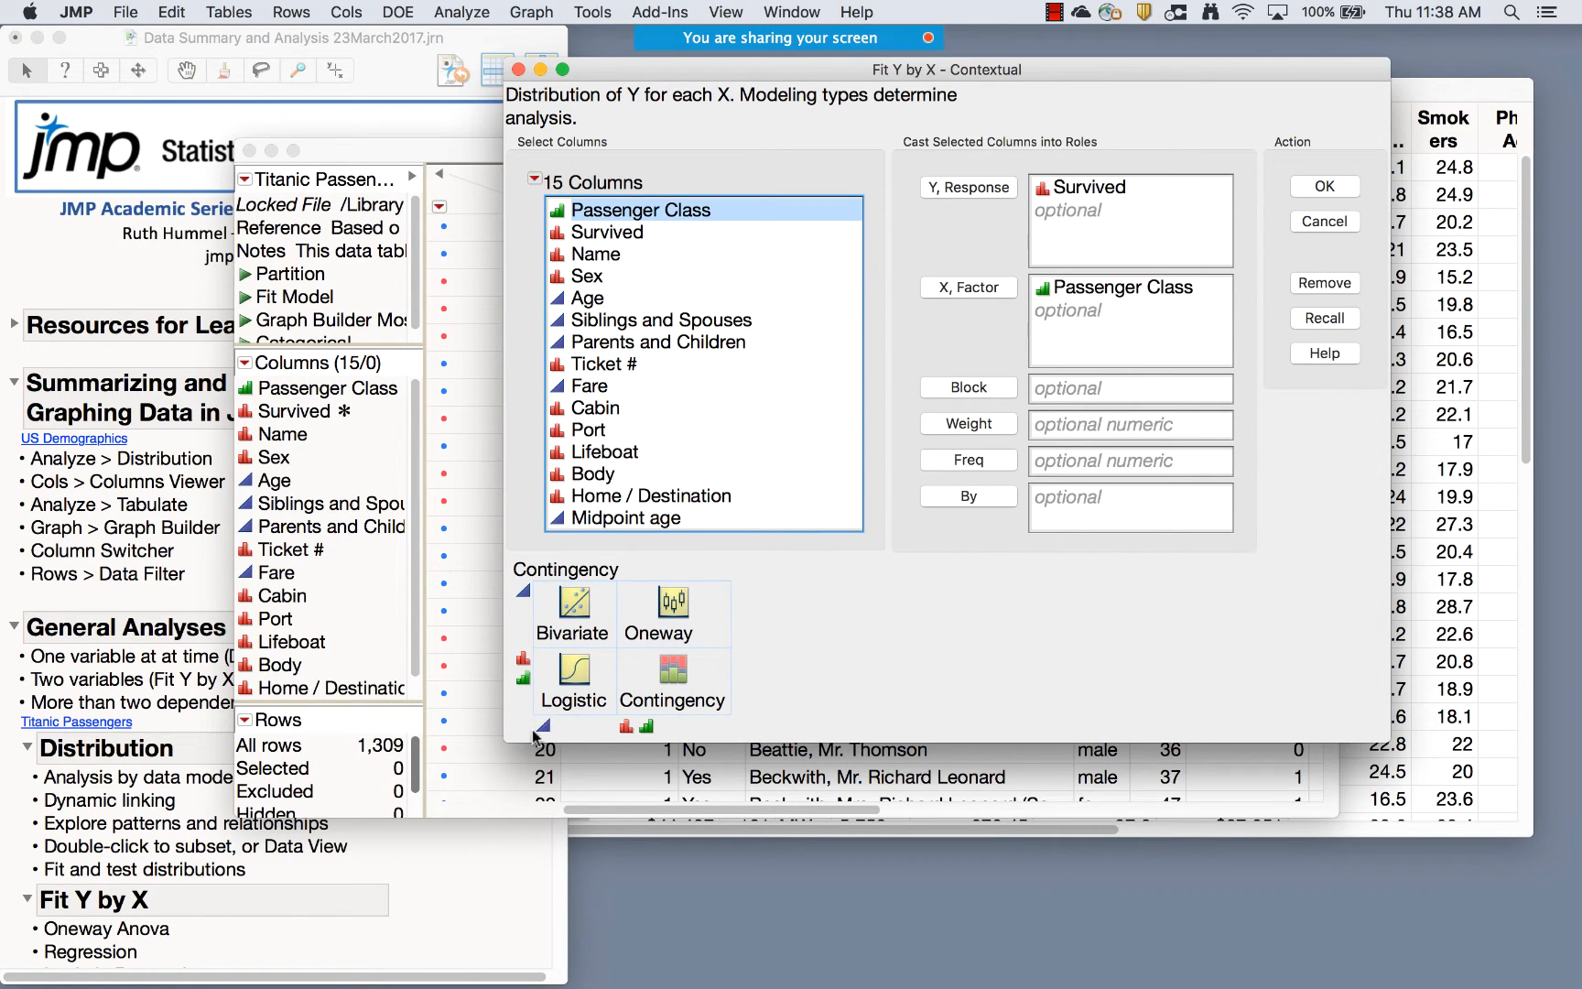
pyautogui.click(590, 299)
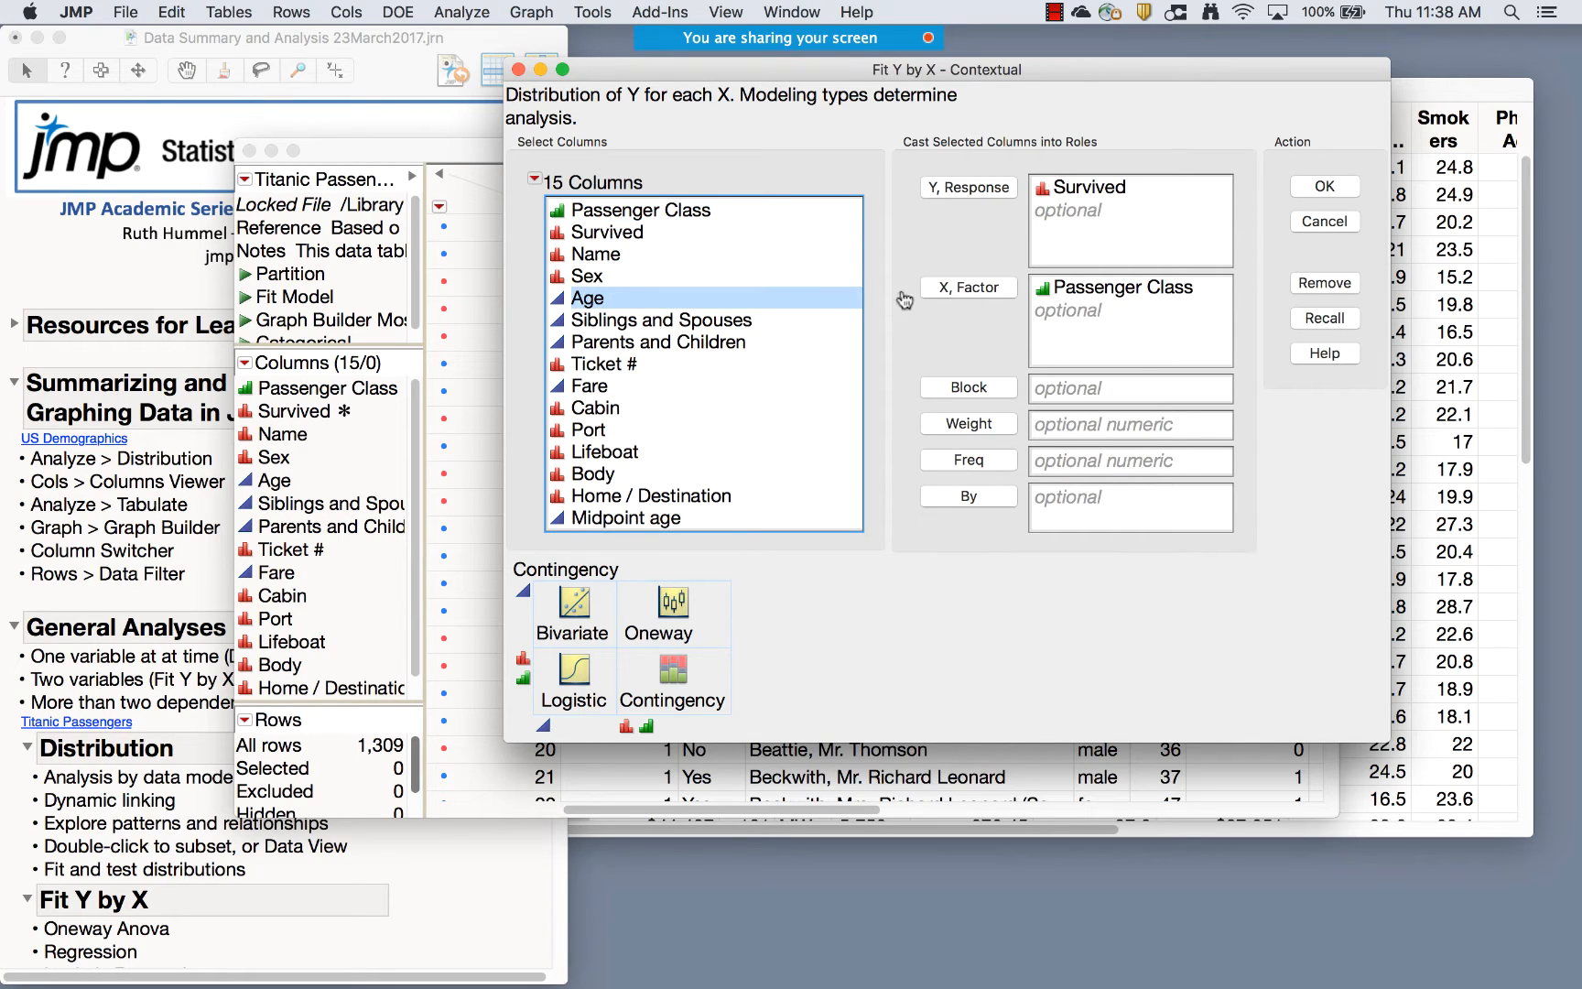
pyautogui.click(933, 298)
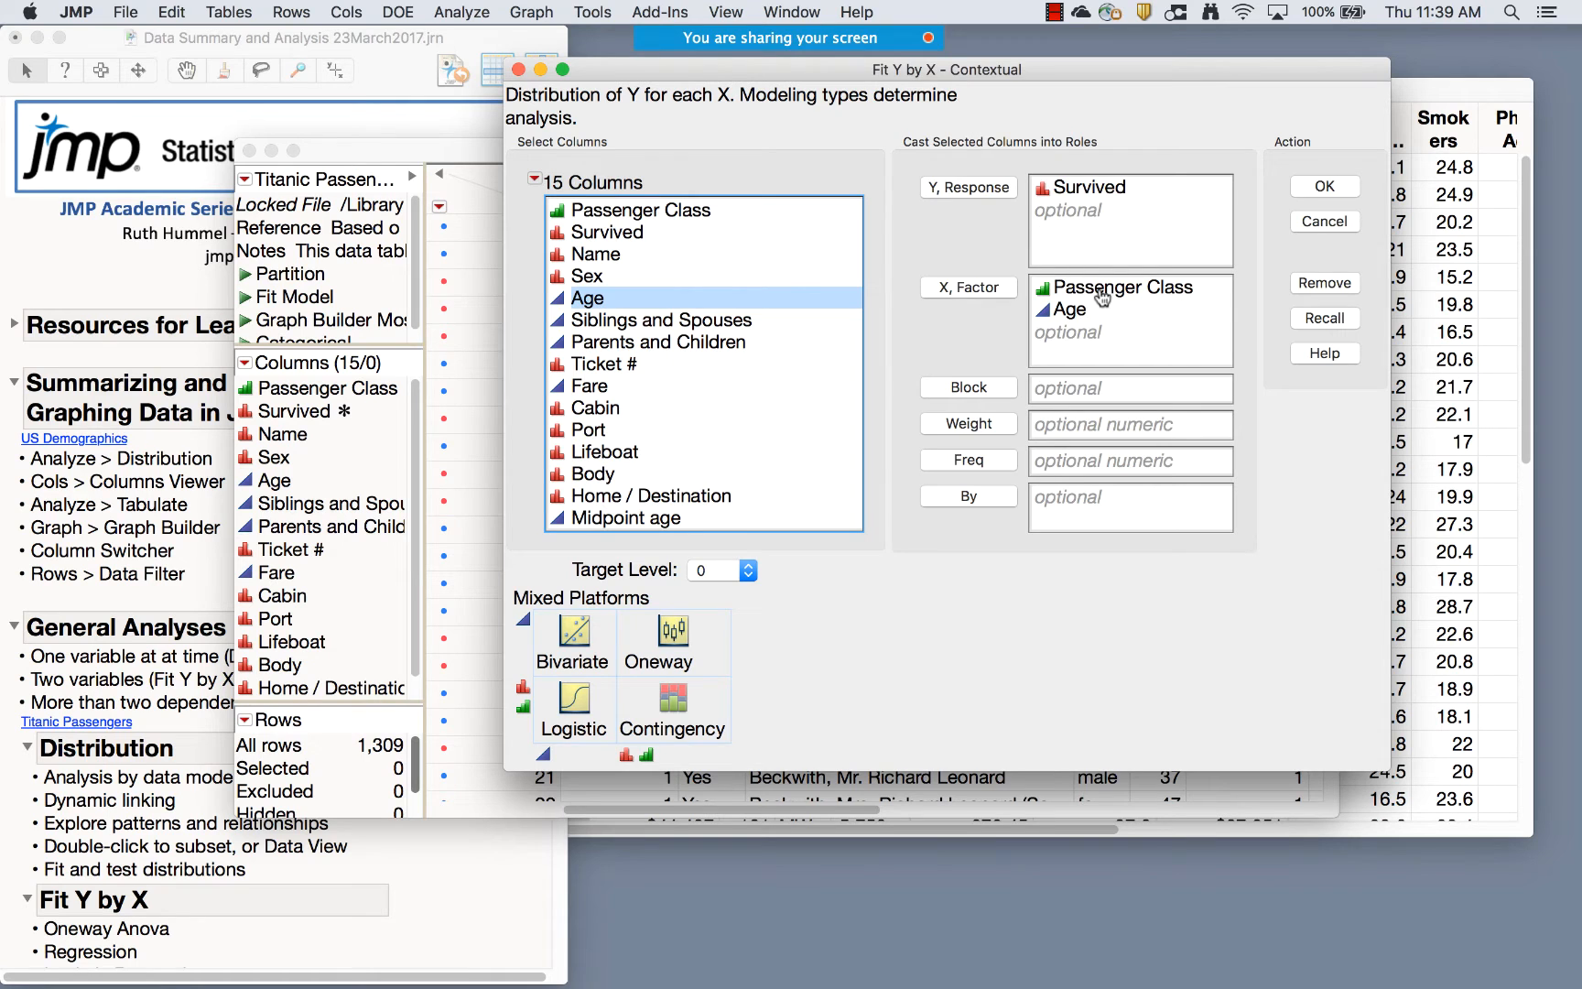
pyautogui.click(1324, 187)
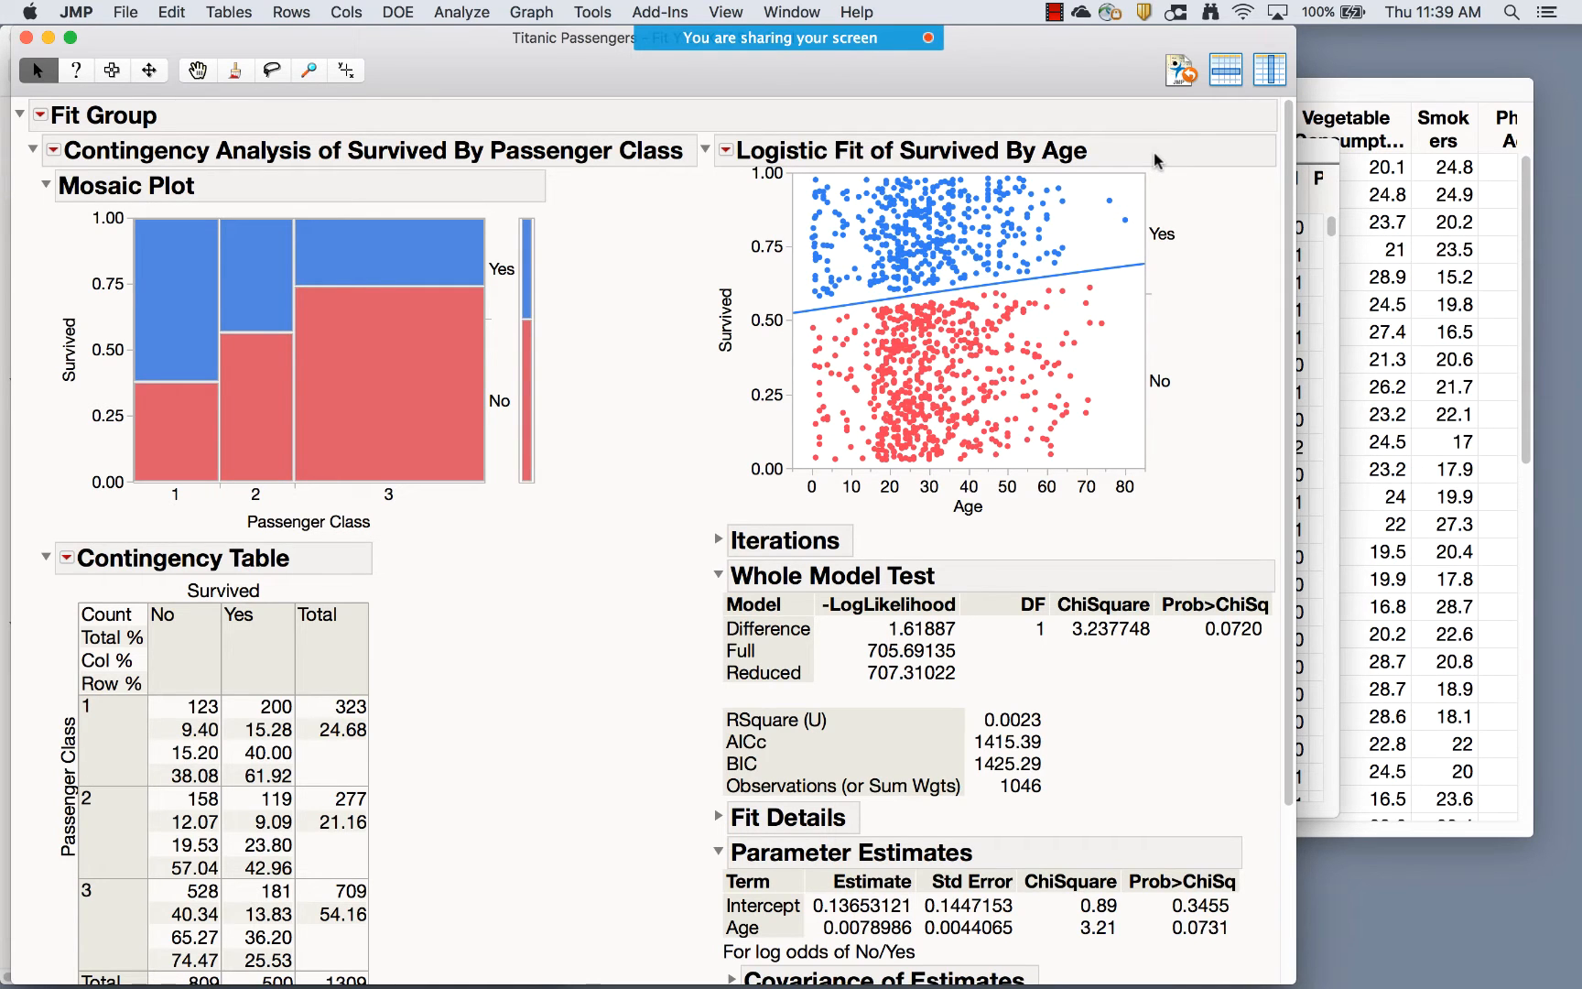
# Examine the mosaic plot and the available options for the contingency analysis of Survived by Passenger Class
pyautogui.scroll(-2, 689, 635)
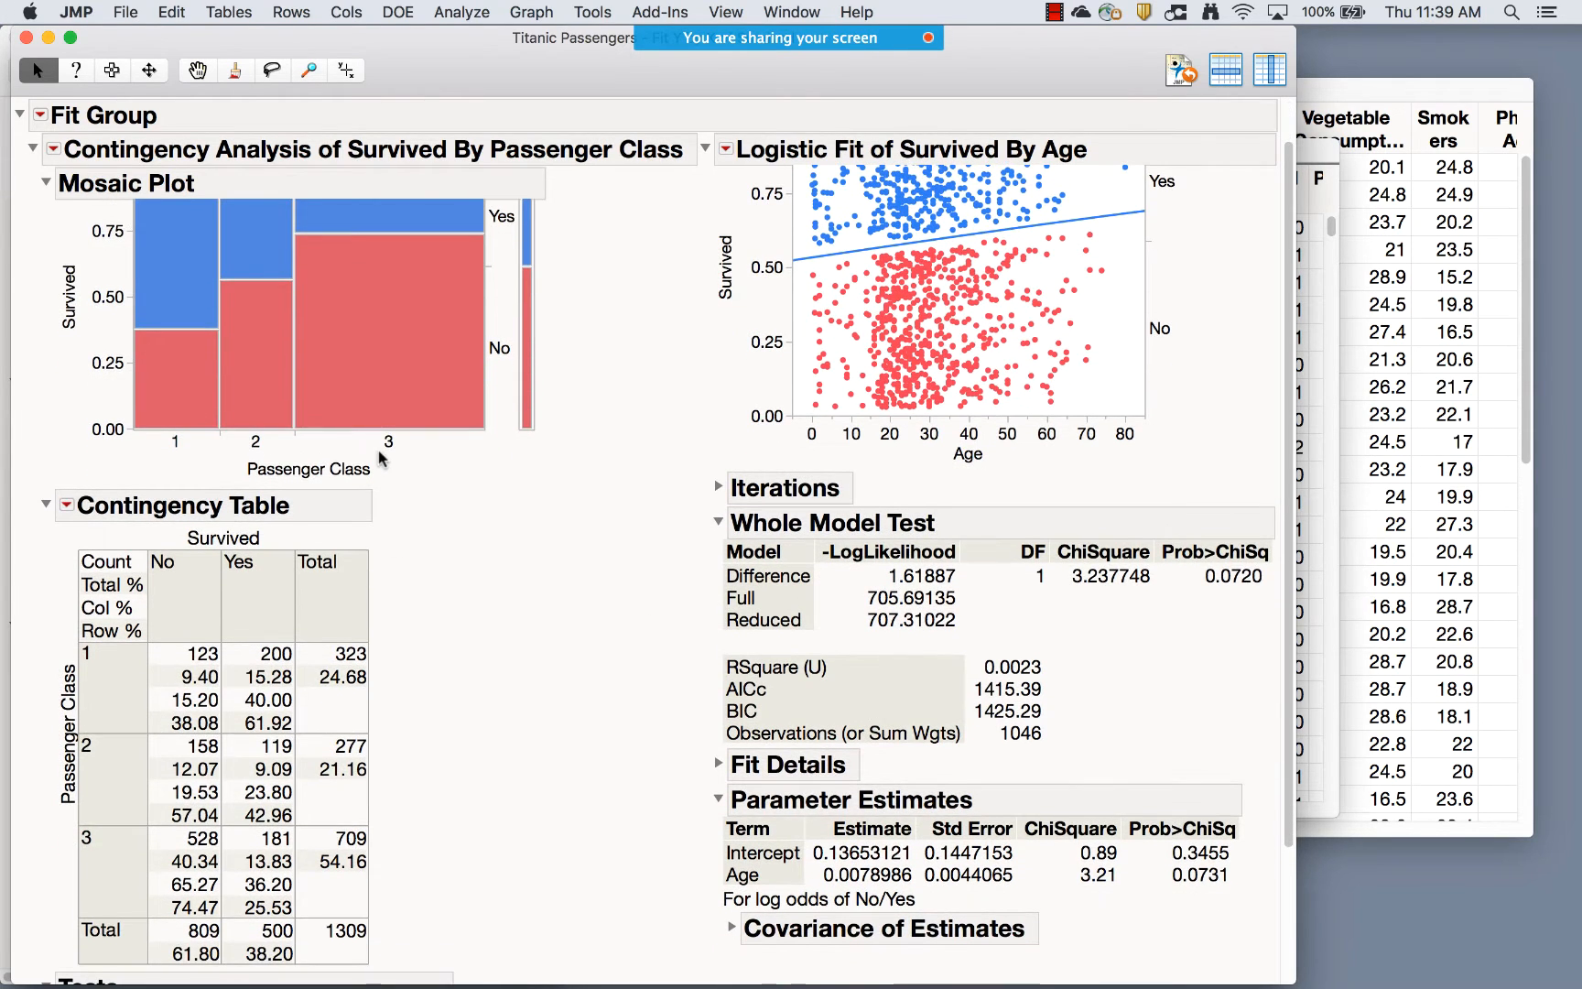
pyautogui.scroll(2, 382, 458)
pyautogui.click(54, 151)
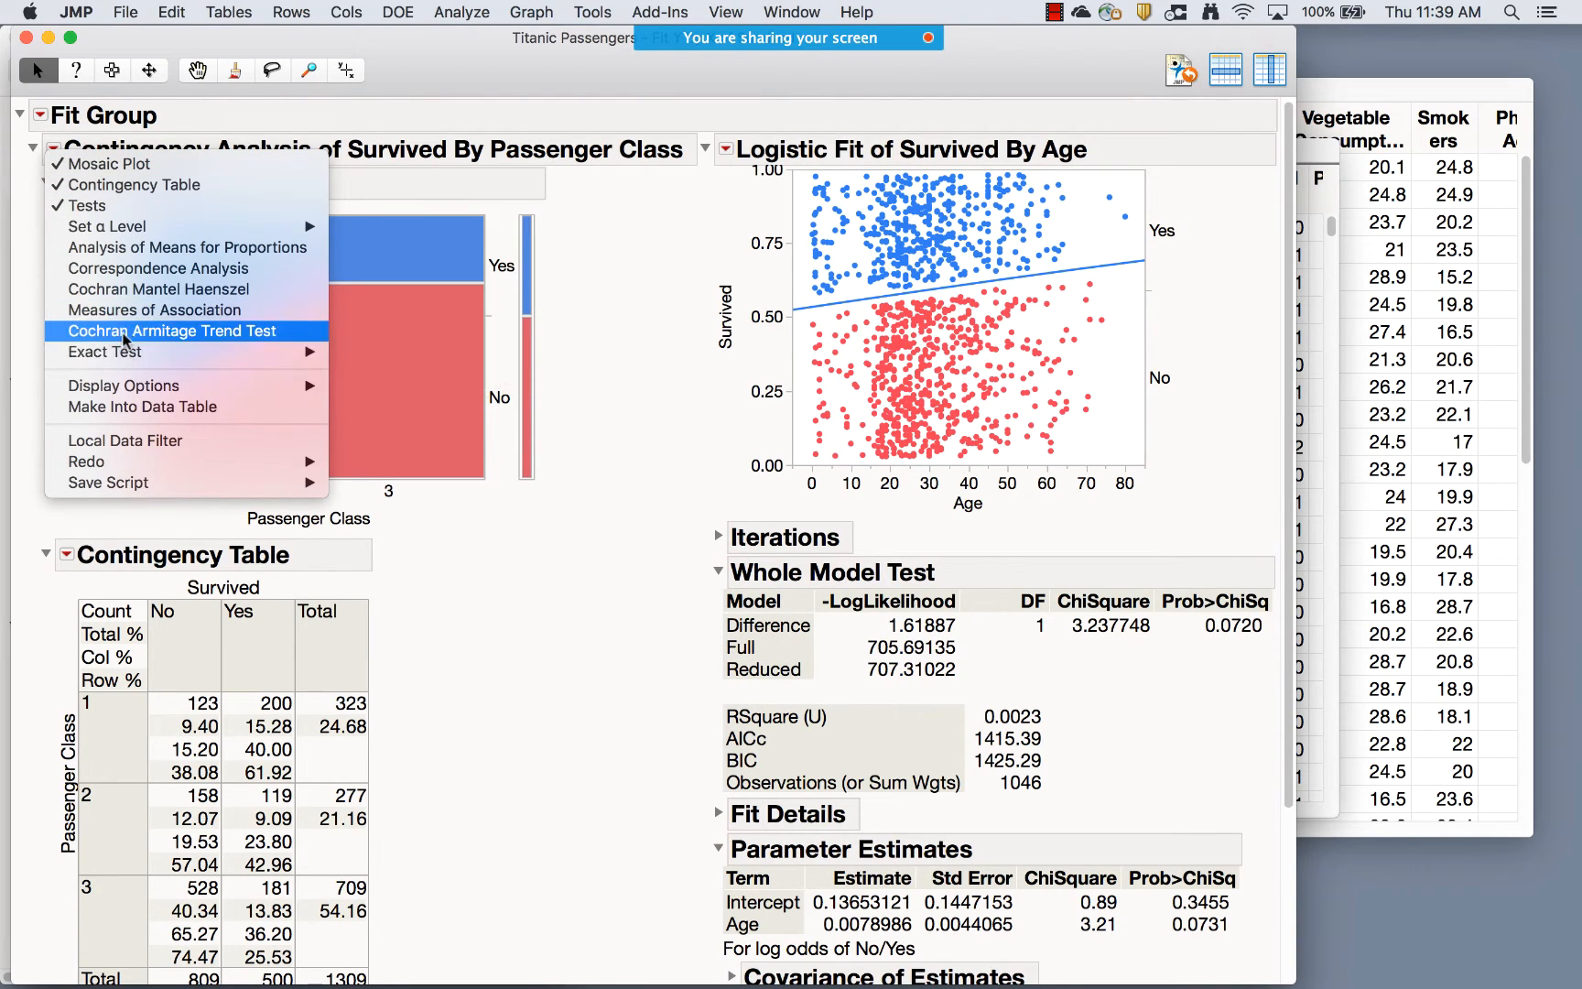
pyautogui.moveTo(172, 354)
pyautogui.click(584, 693)
pyautogui.scroll(-2, 467, 714)
pyautogui.scroll(-1, 470, 721)
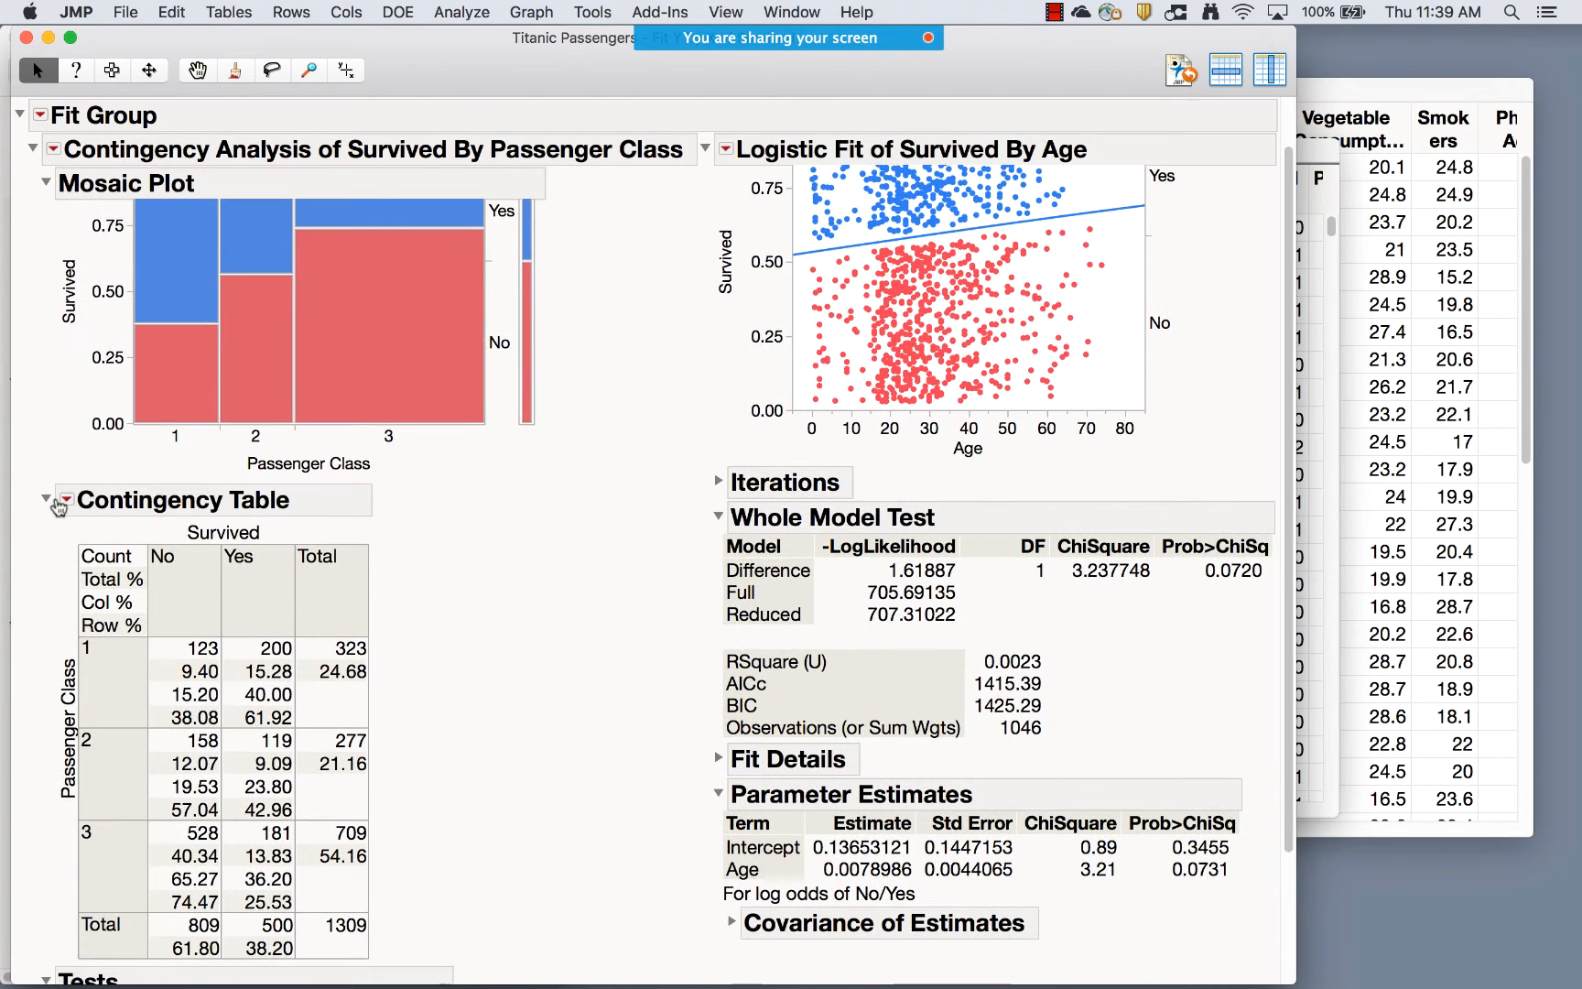
# Look through the contingency table's display options and read the Likelihood Ratio and Pearson test results
pyautogui.click(67, 500)
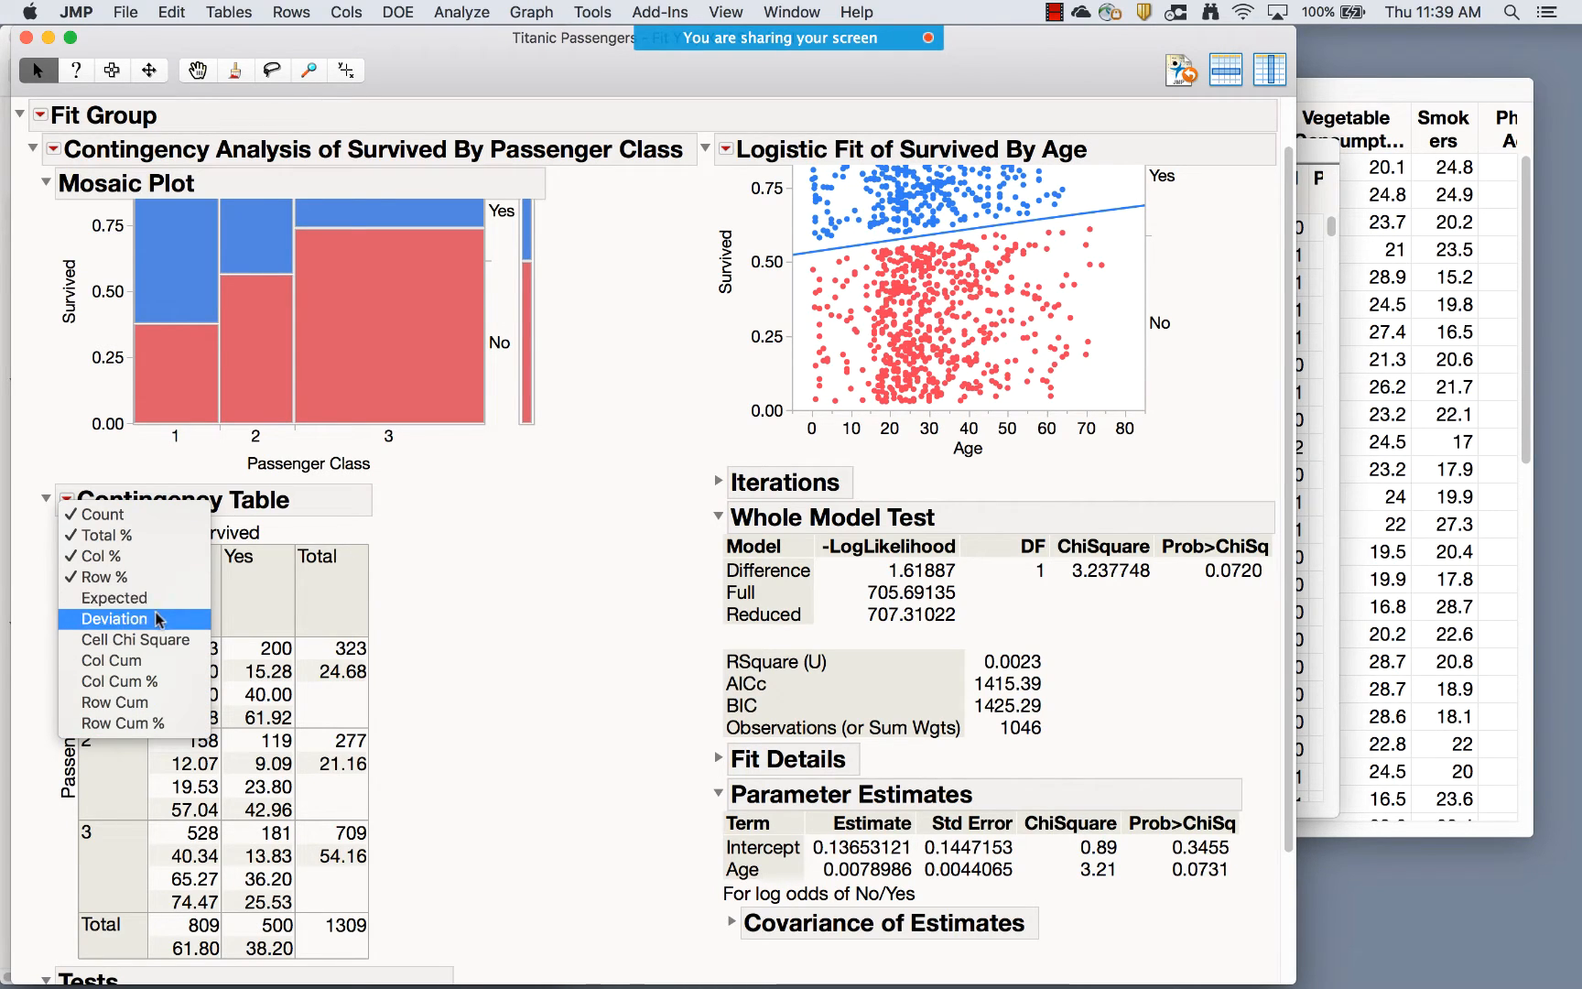
pyautogui.click(627, 635)
pyautogui.scroll(-5, 626, 635)
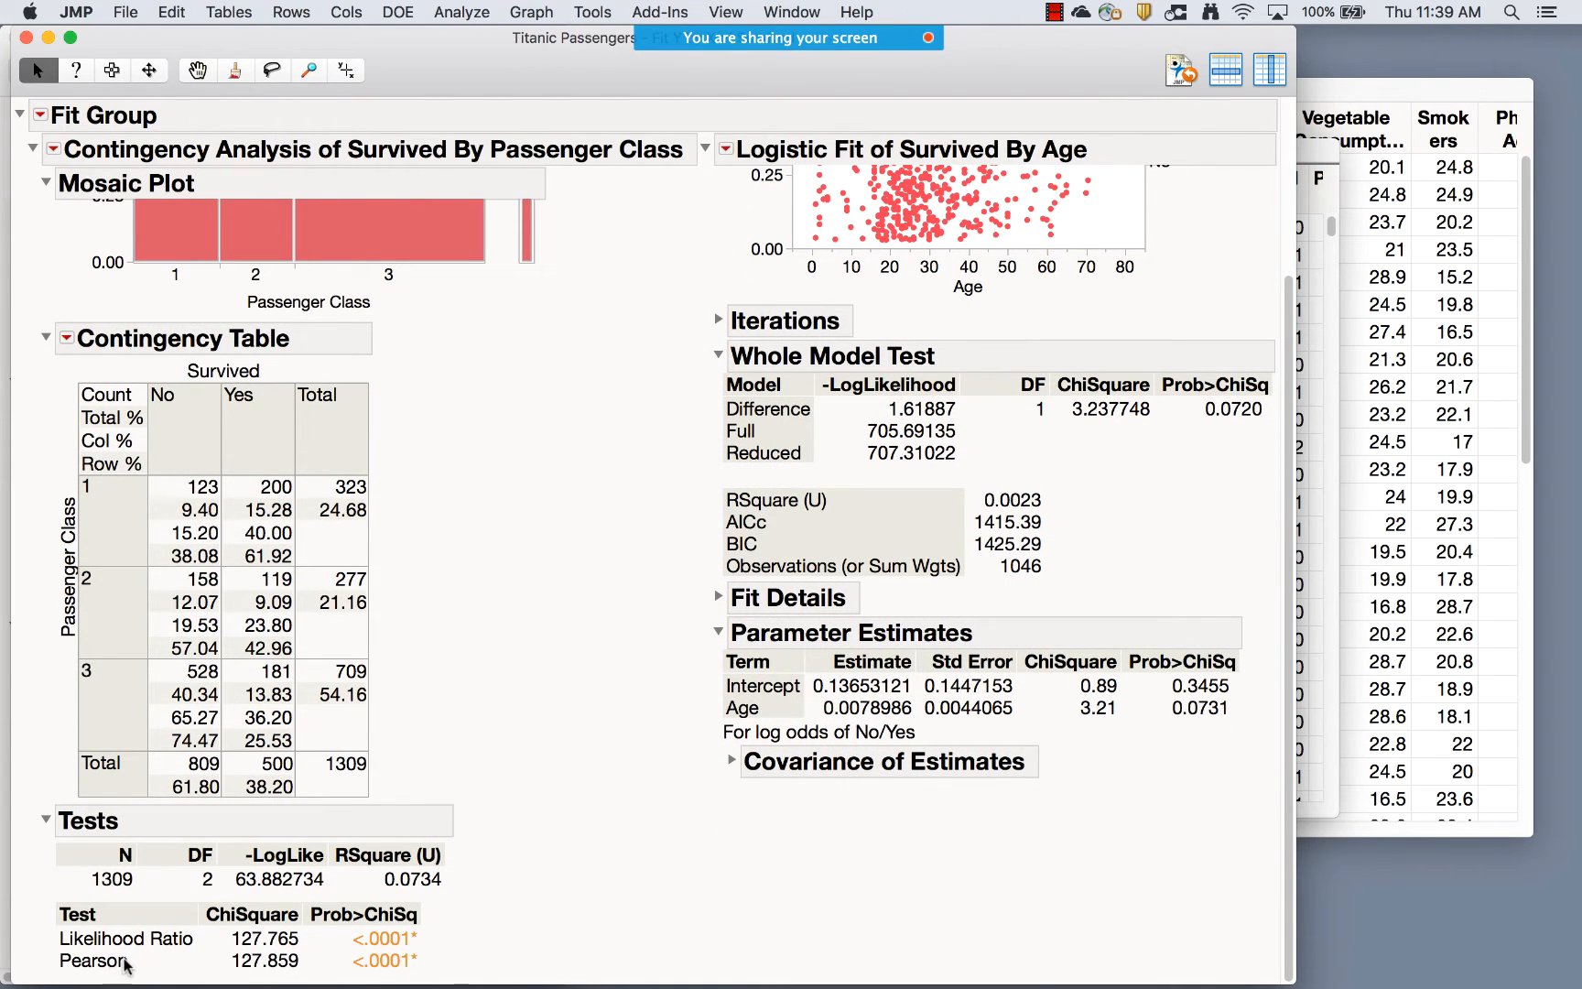
pyautogui.scroll(5, 491, 704)
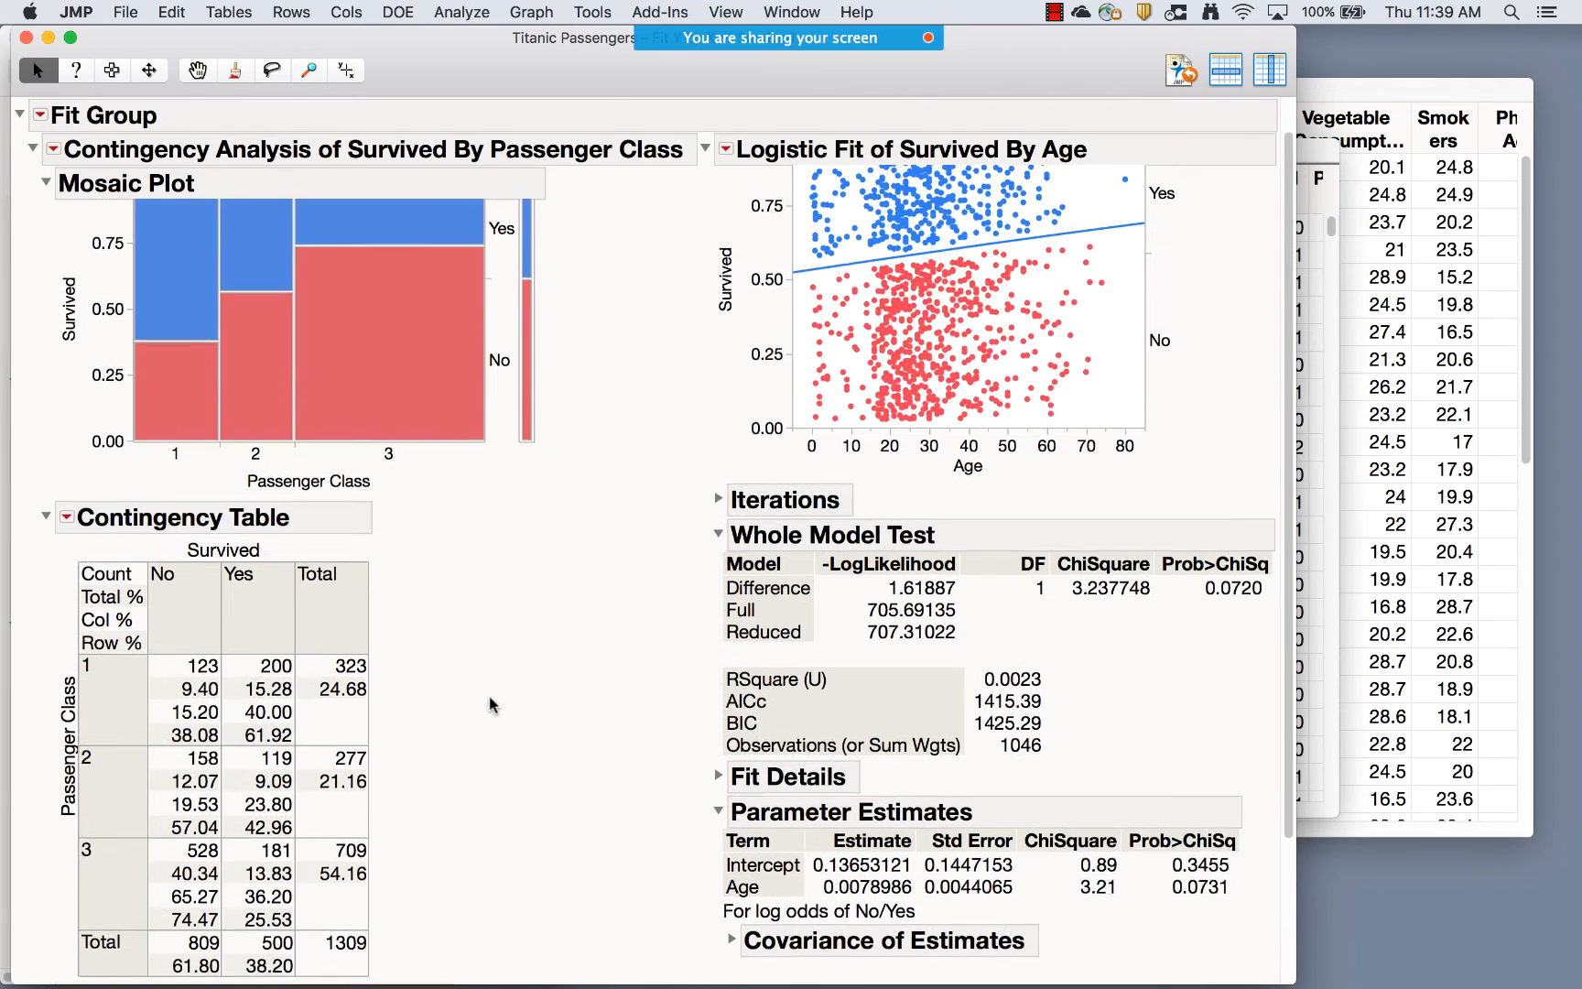
# Review the logistic fit of Survived by Age and close the Fit Y by X report
pyautogui.scroll(1, 492, 704)
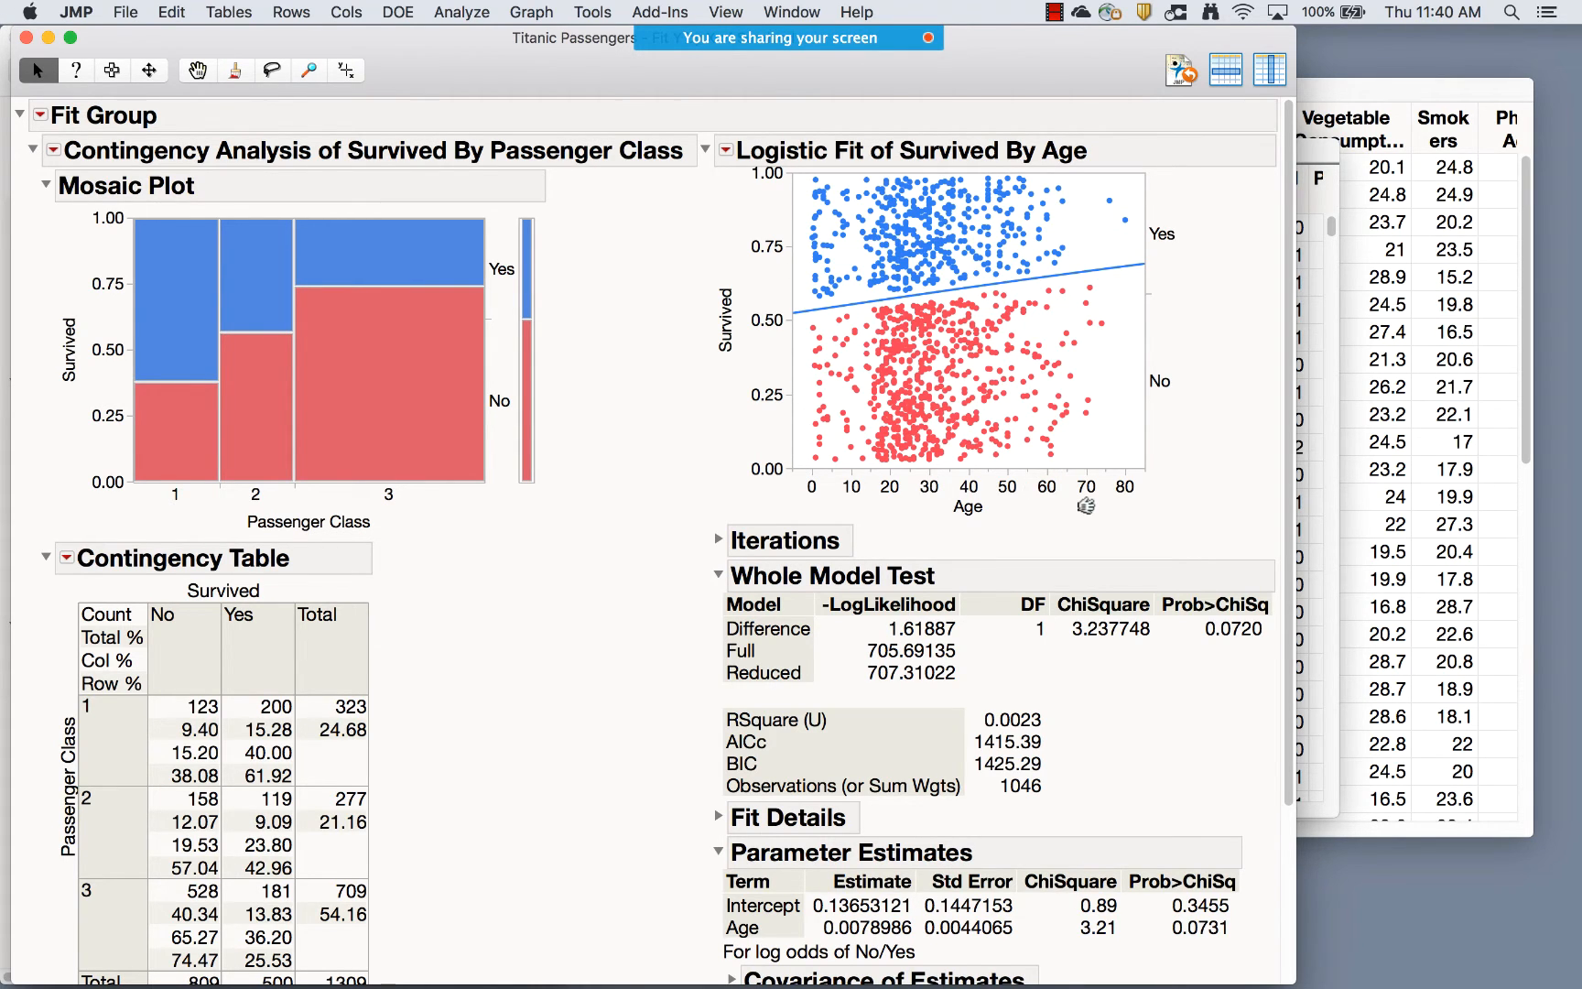
pyautogui.scroll(-5, 703, 537)
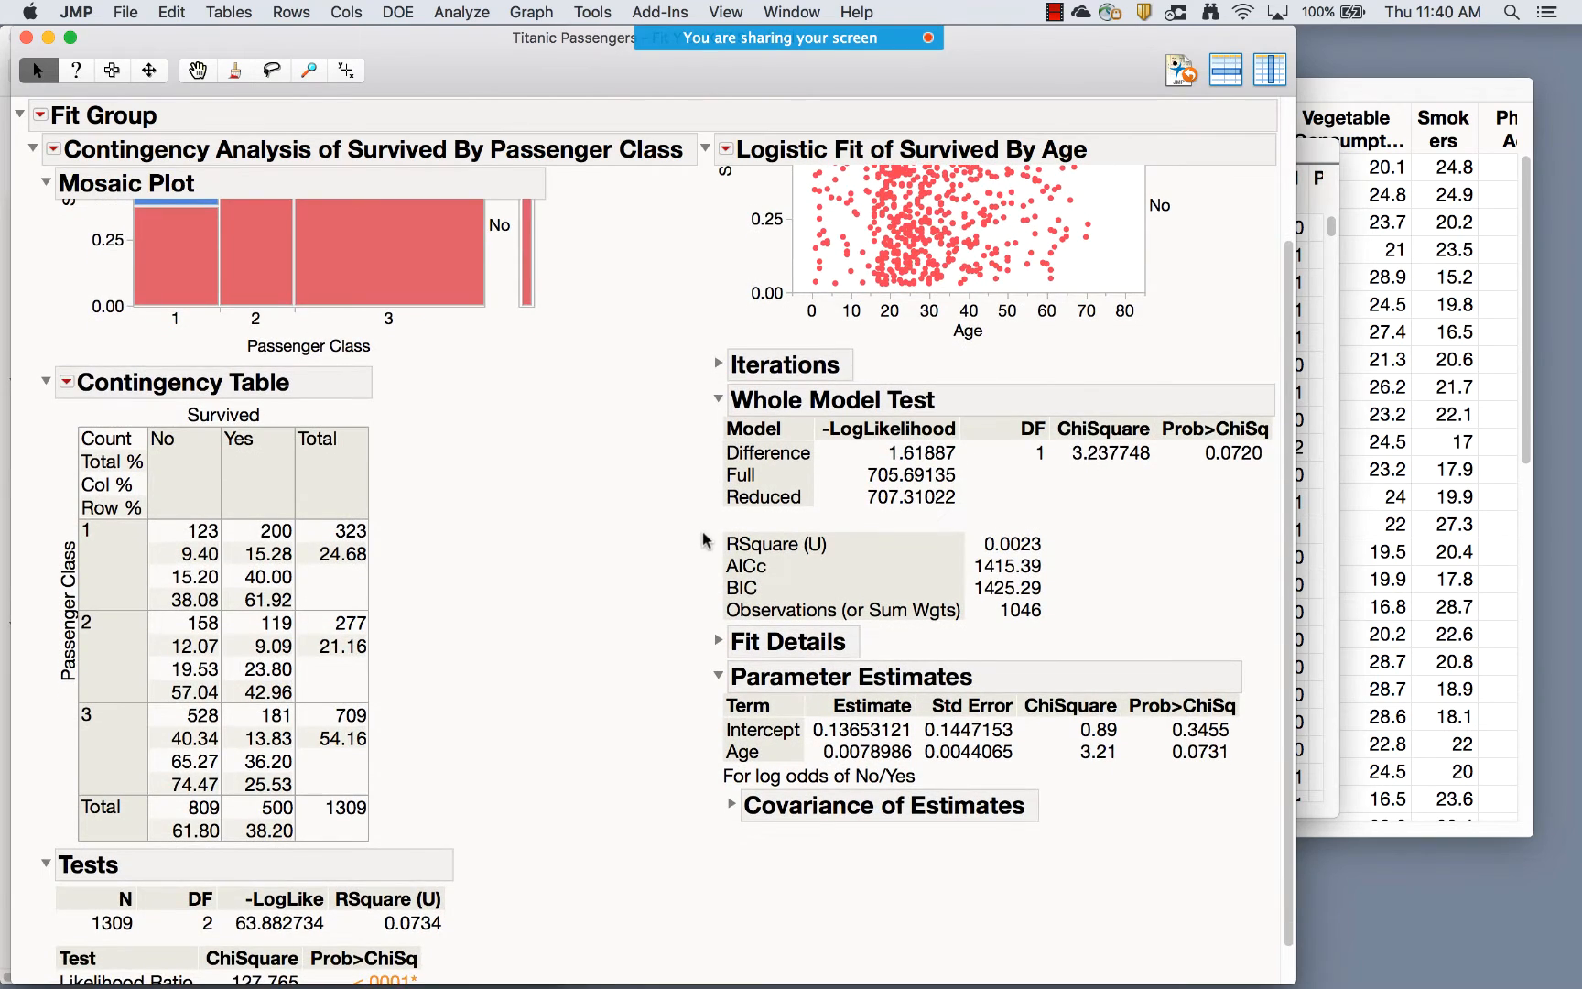
pyautogui.scroll(2, 703, 537)
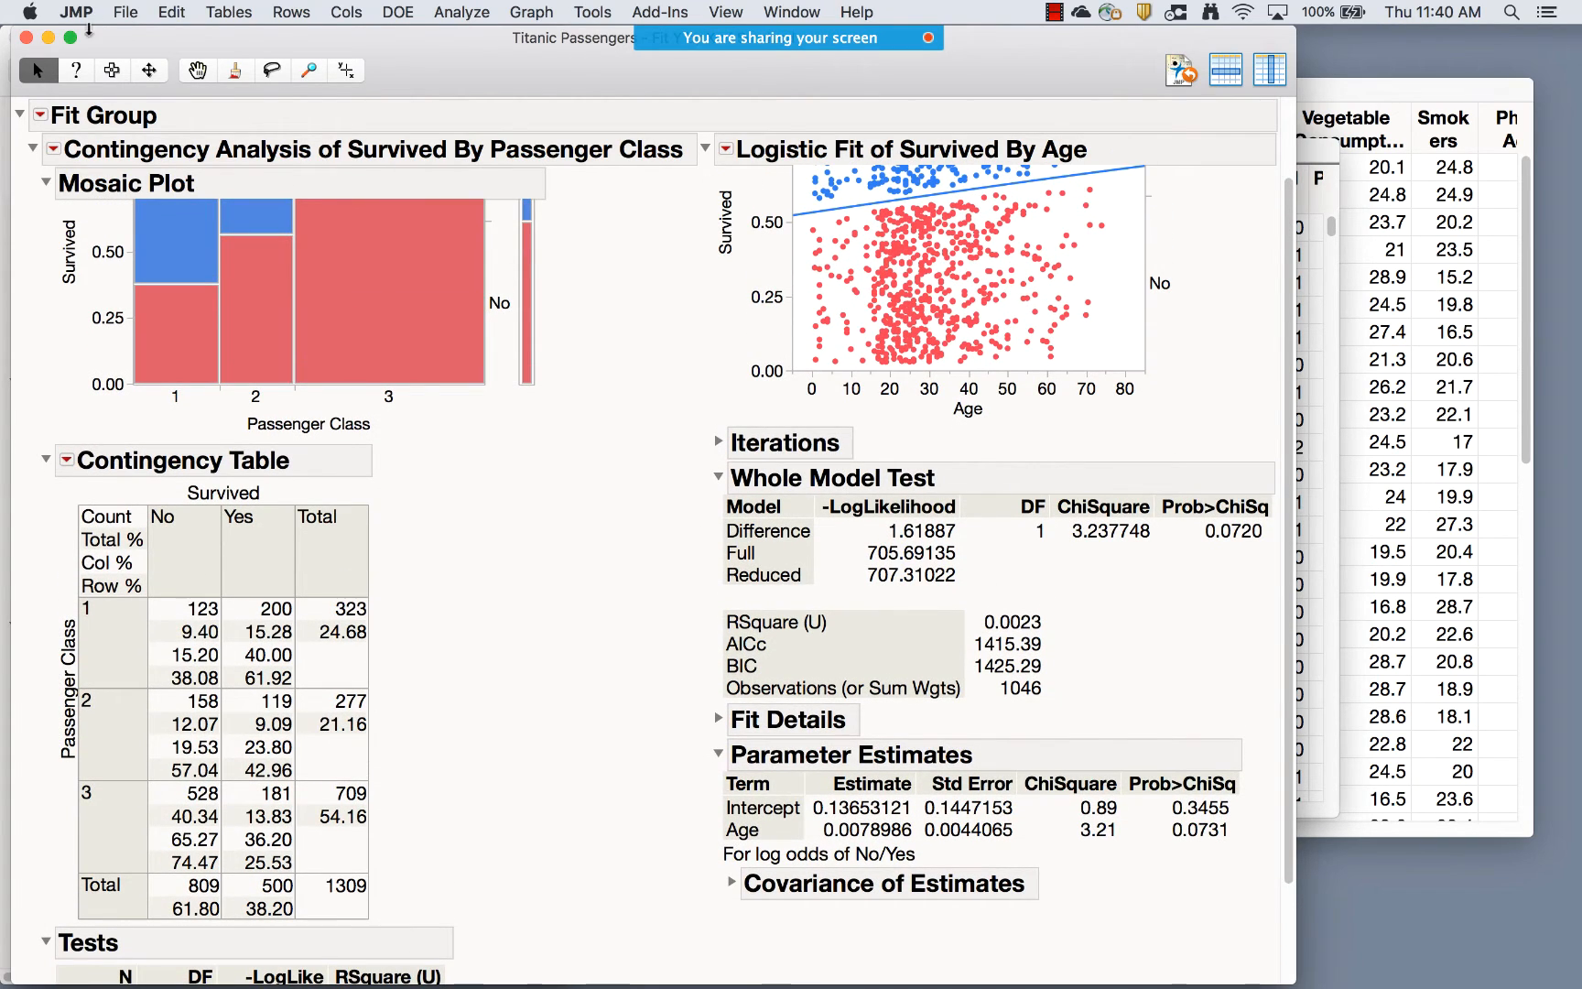
pyautogui.click(26, 37)
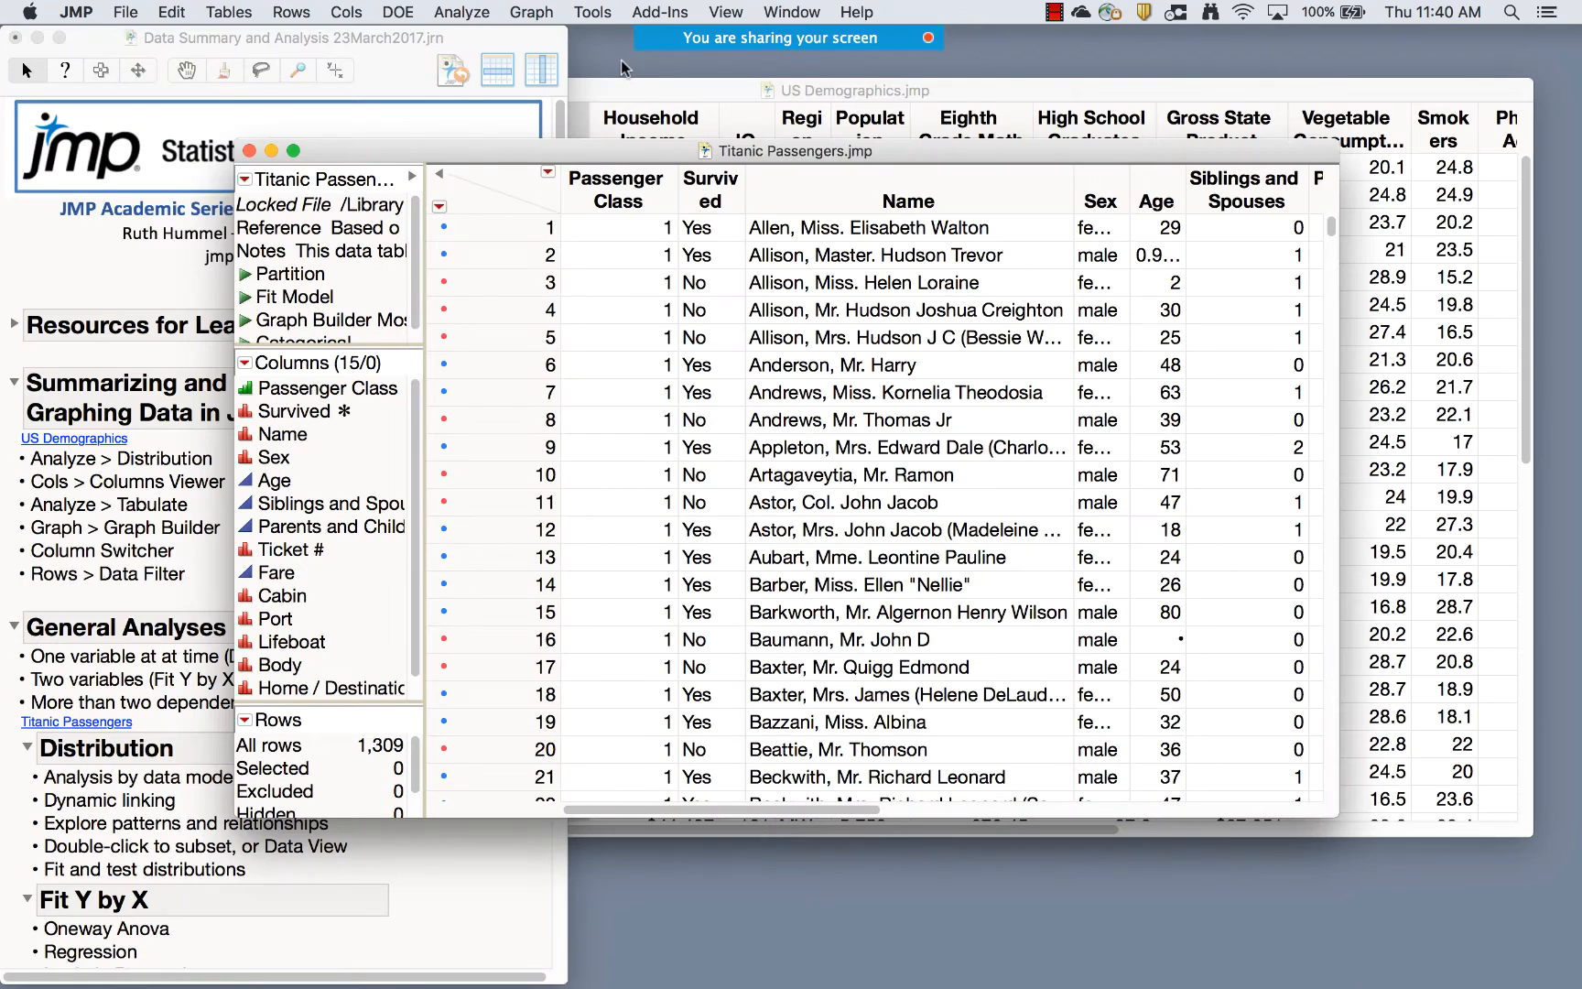
# Open a Fit Model specification for the Titanic Passengers data and assign Survived as the Y response
pyautogui.click(464, 13)
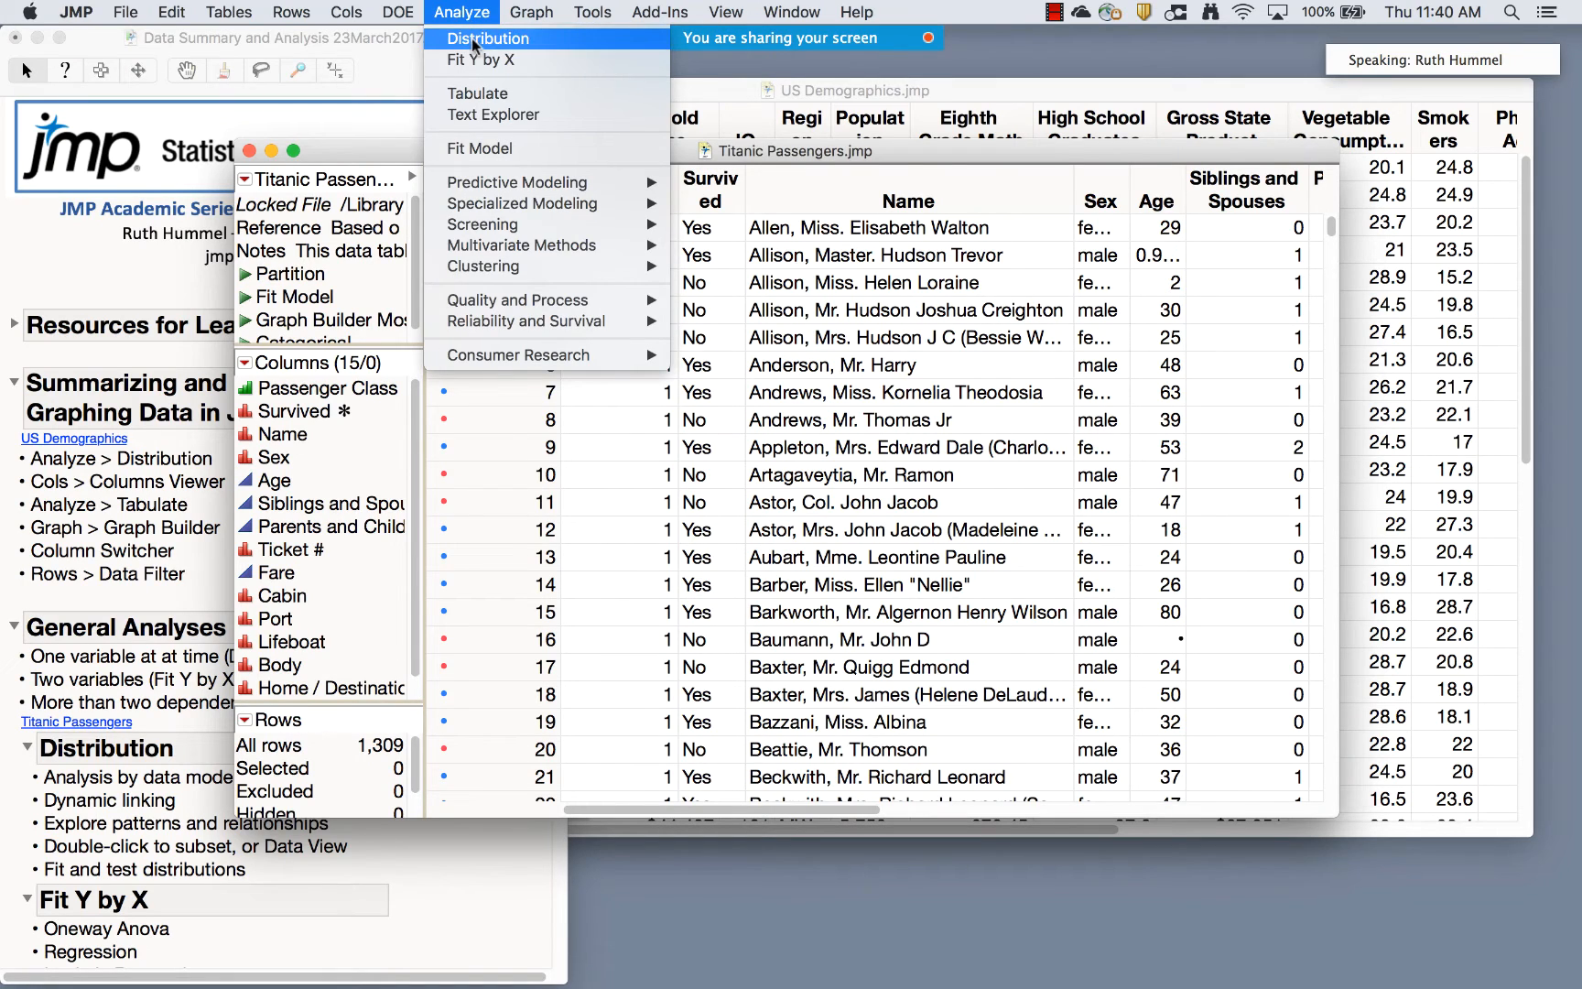
pyautogui.click(480, 148)
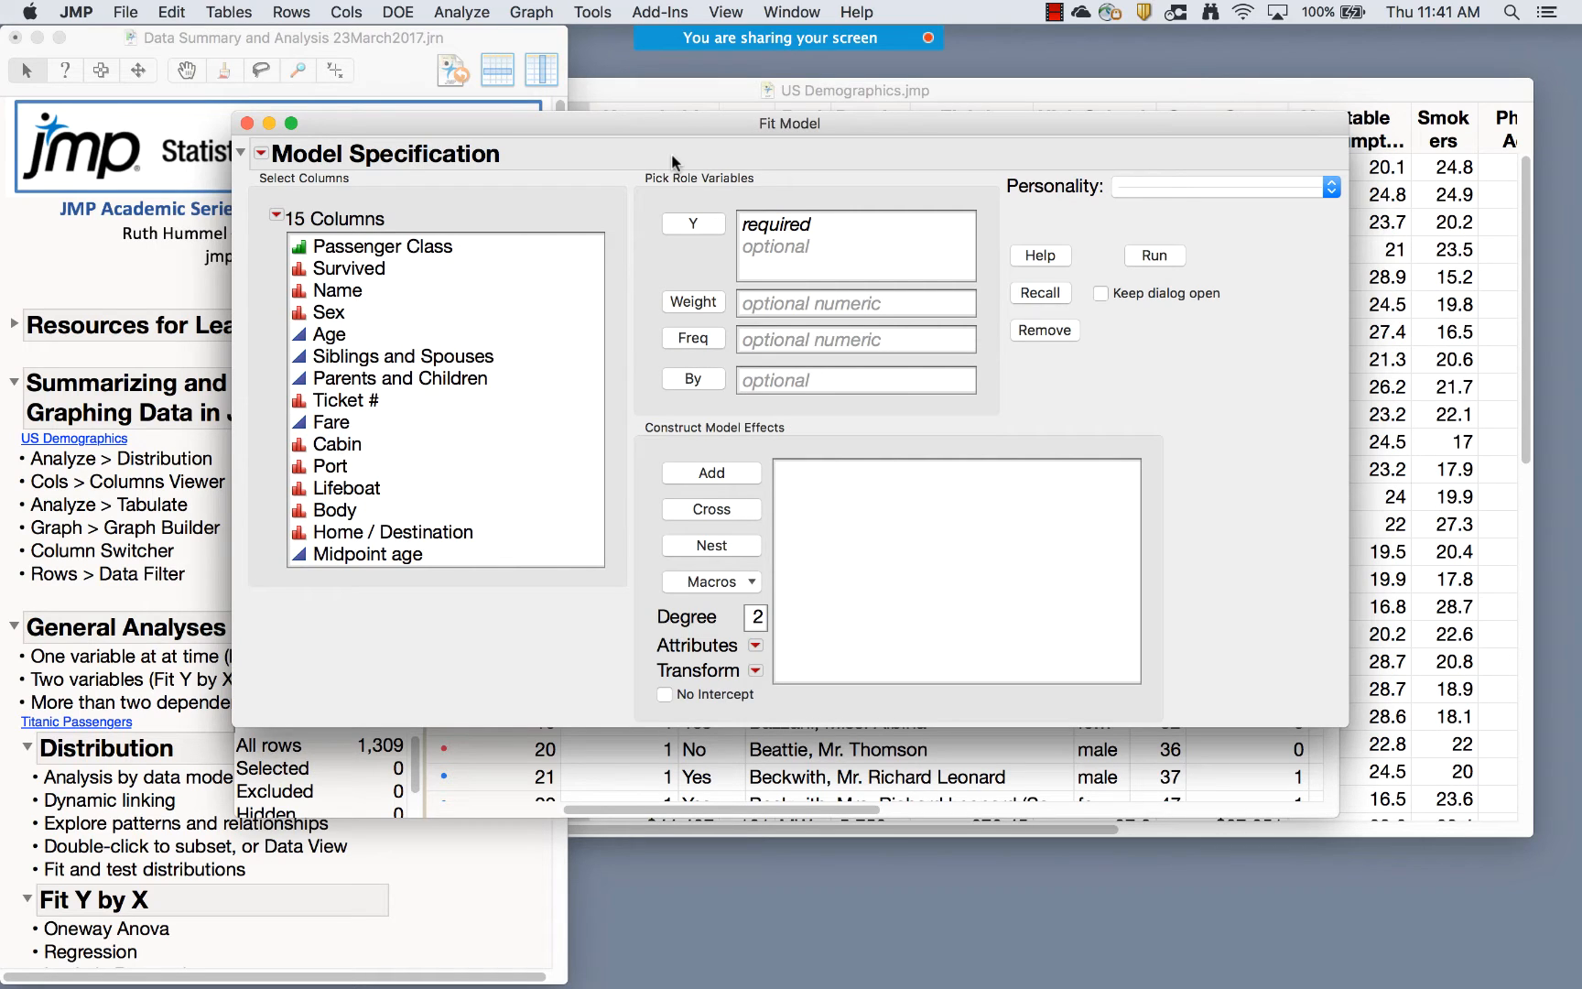
pyautogui.click(465, 13)
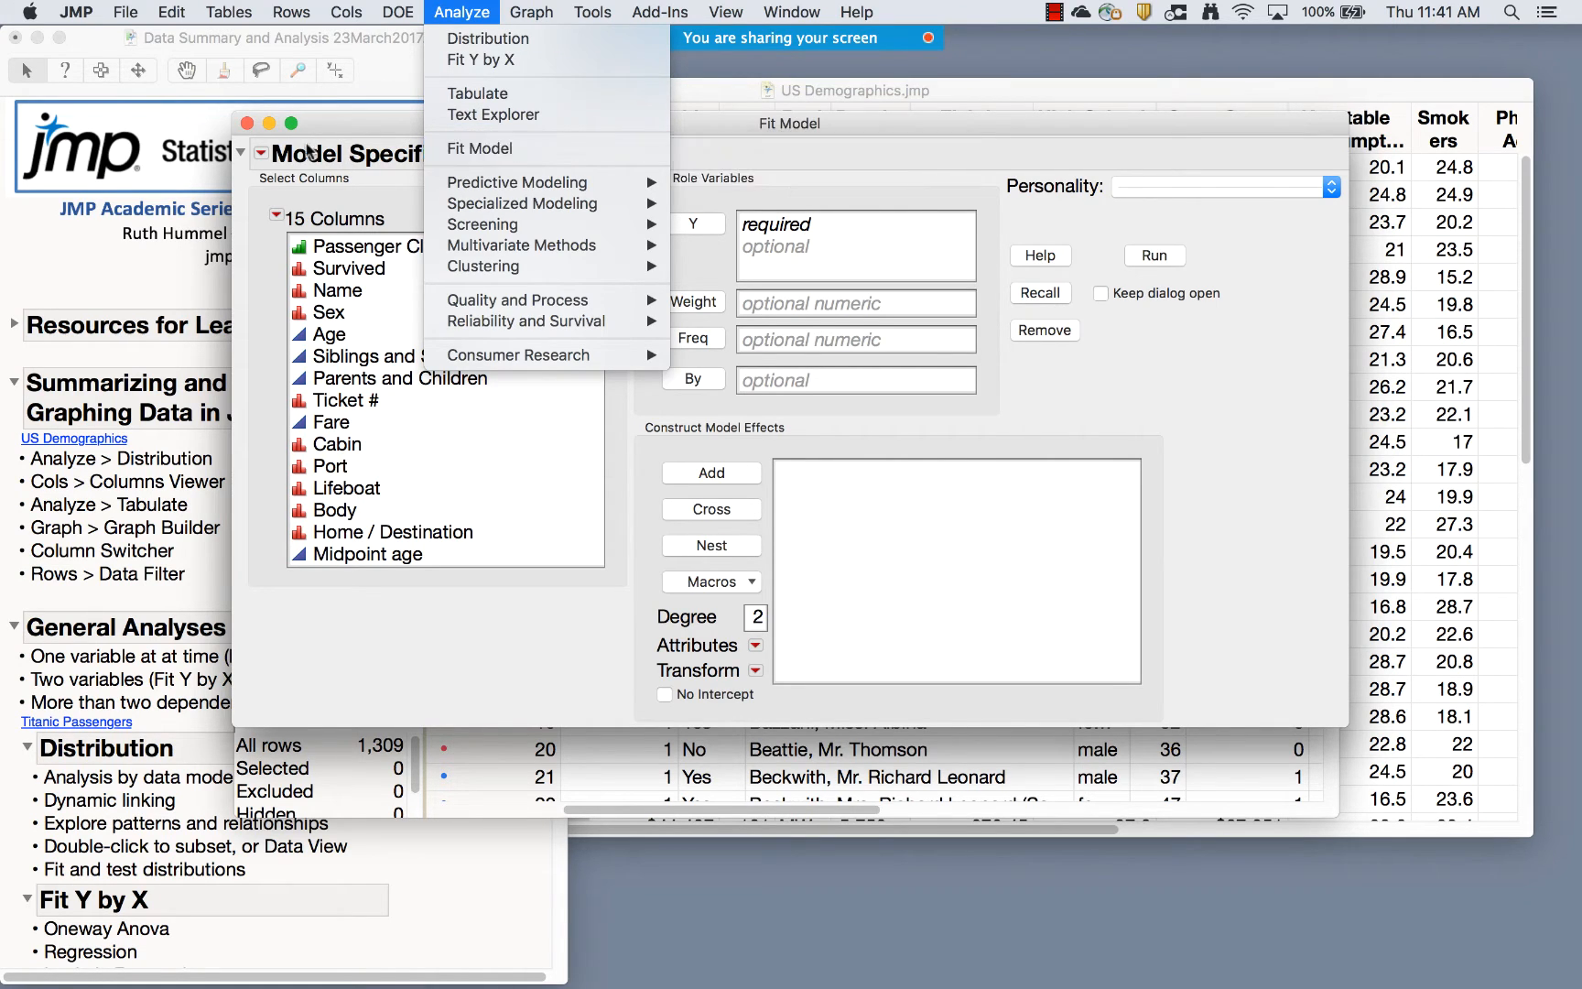
pyautogui.click(353, 123)
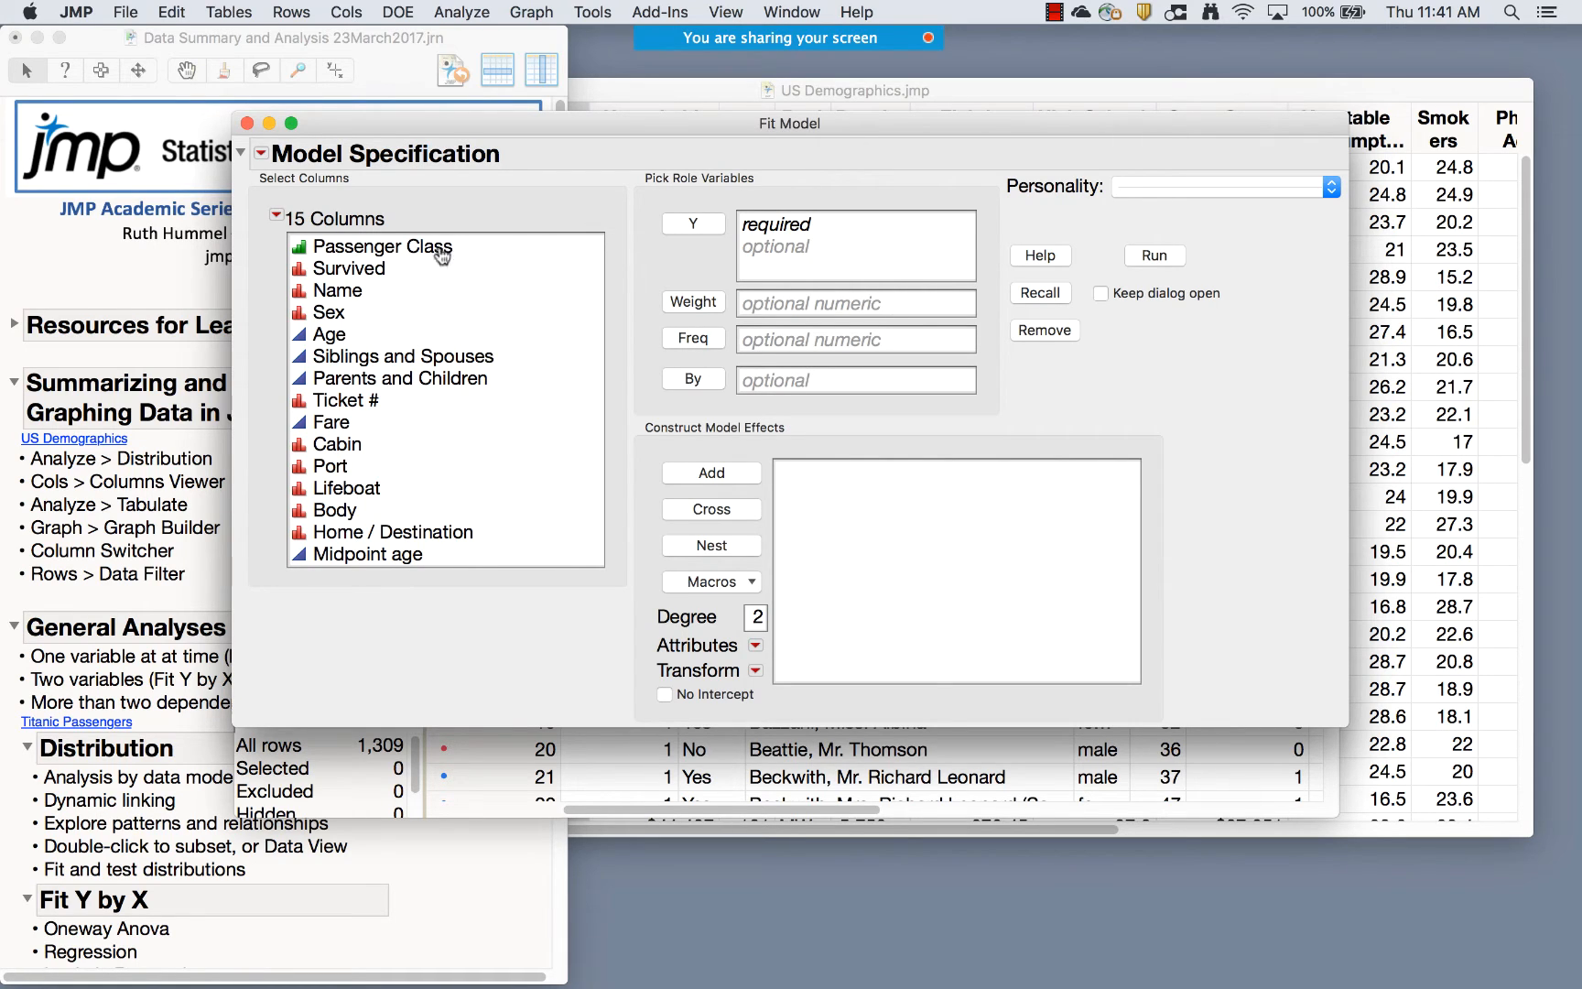
pyautogui.click(362, 273)
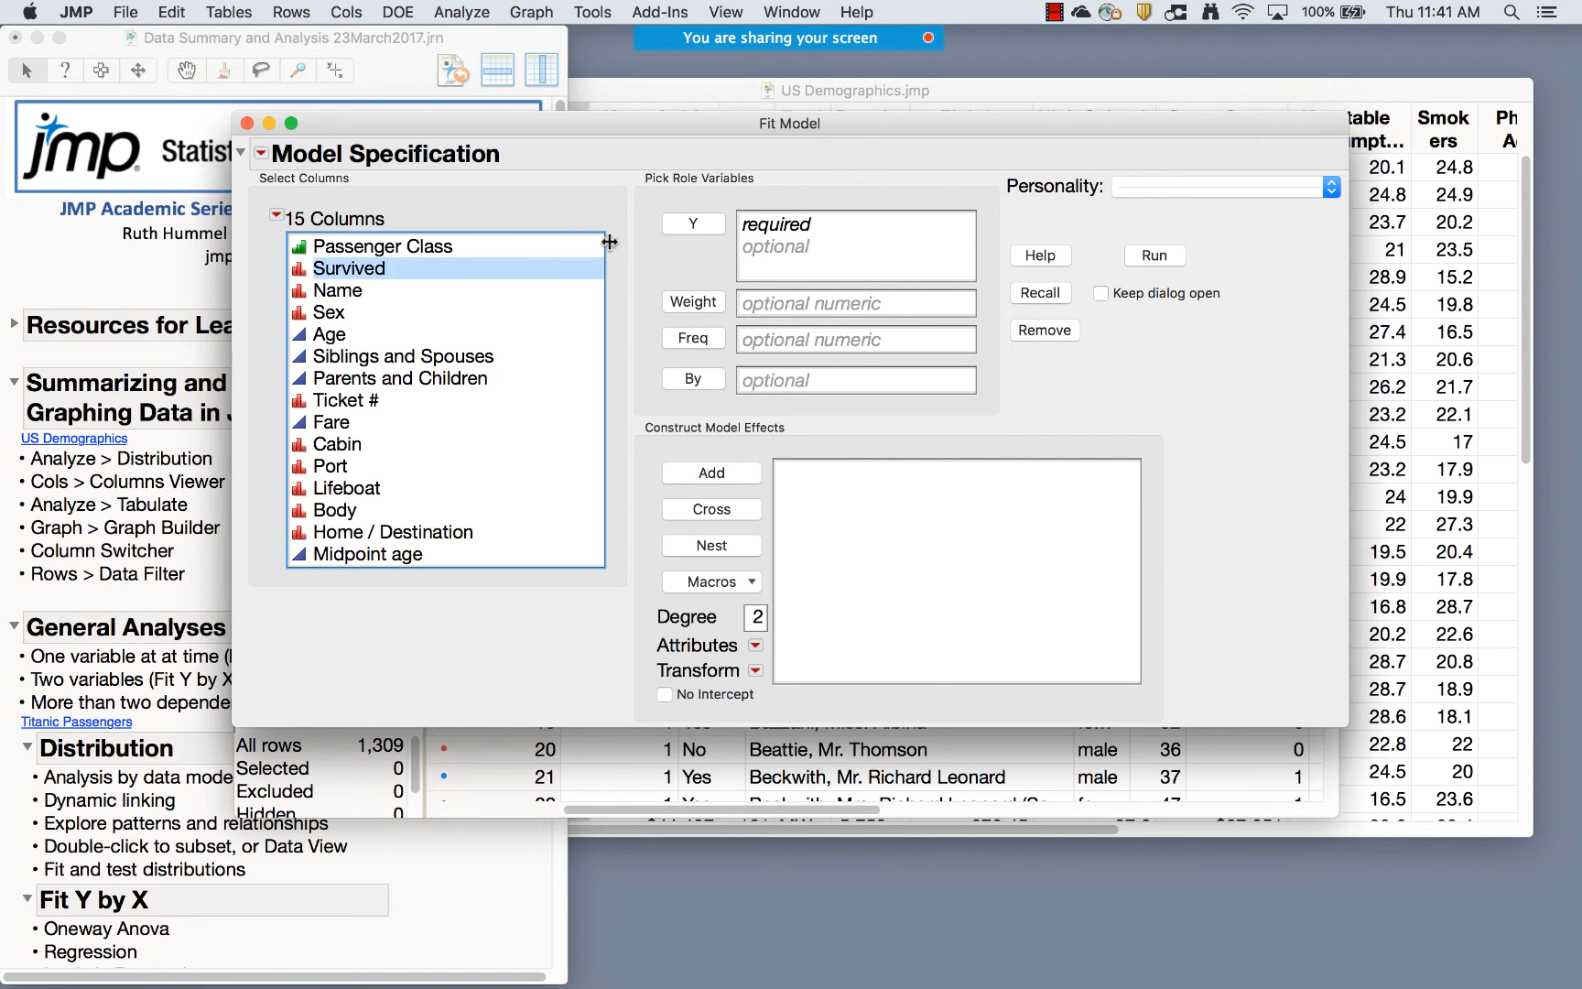
pyautogui.click(700, 229)
# Add Passenger Class, Sex and Age as model effects in a full factorial with all their interactions
pyautogui.click(456, 250)
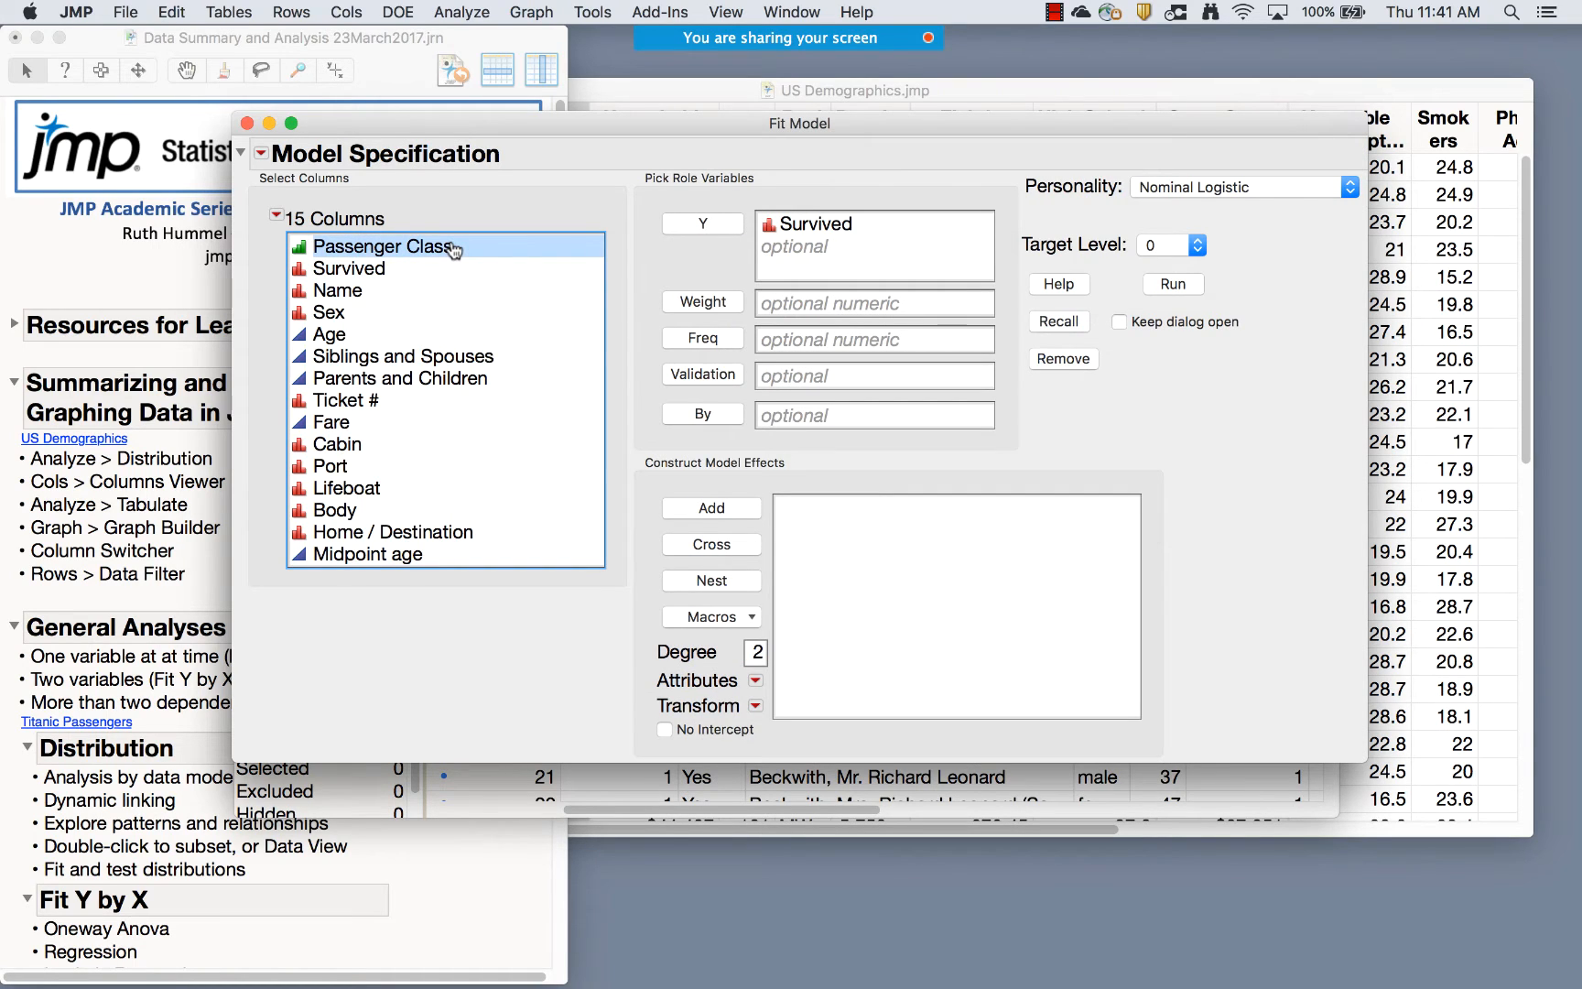
pyautogui.keyDown('super'); pyautogui.click(331, 313); pyautogui.keyUp('super')
pyautogui.keyDown('super'); pyautogui.click(332, 335); pyautogui.keyUp('super')
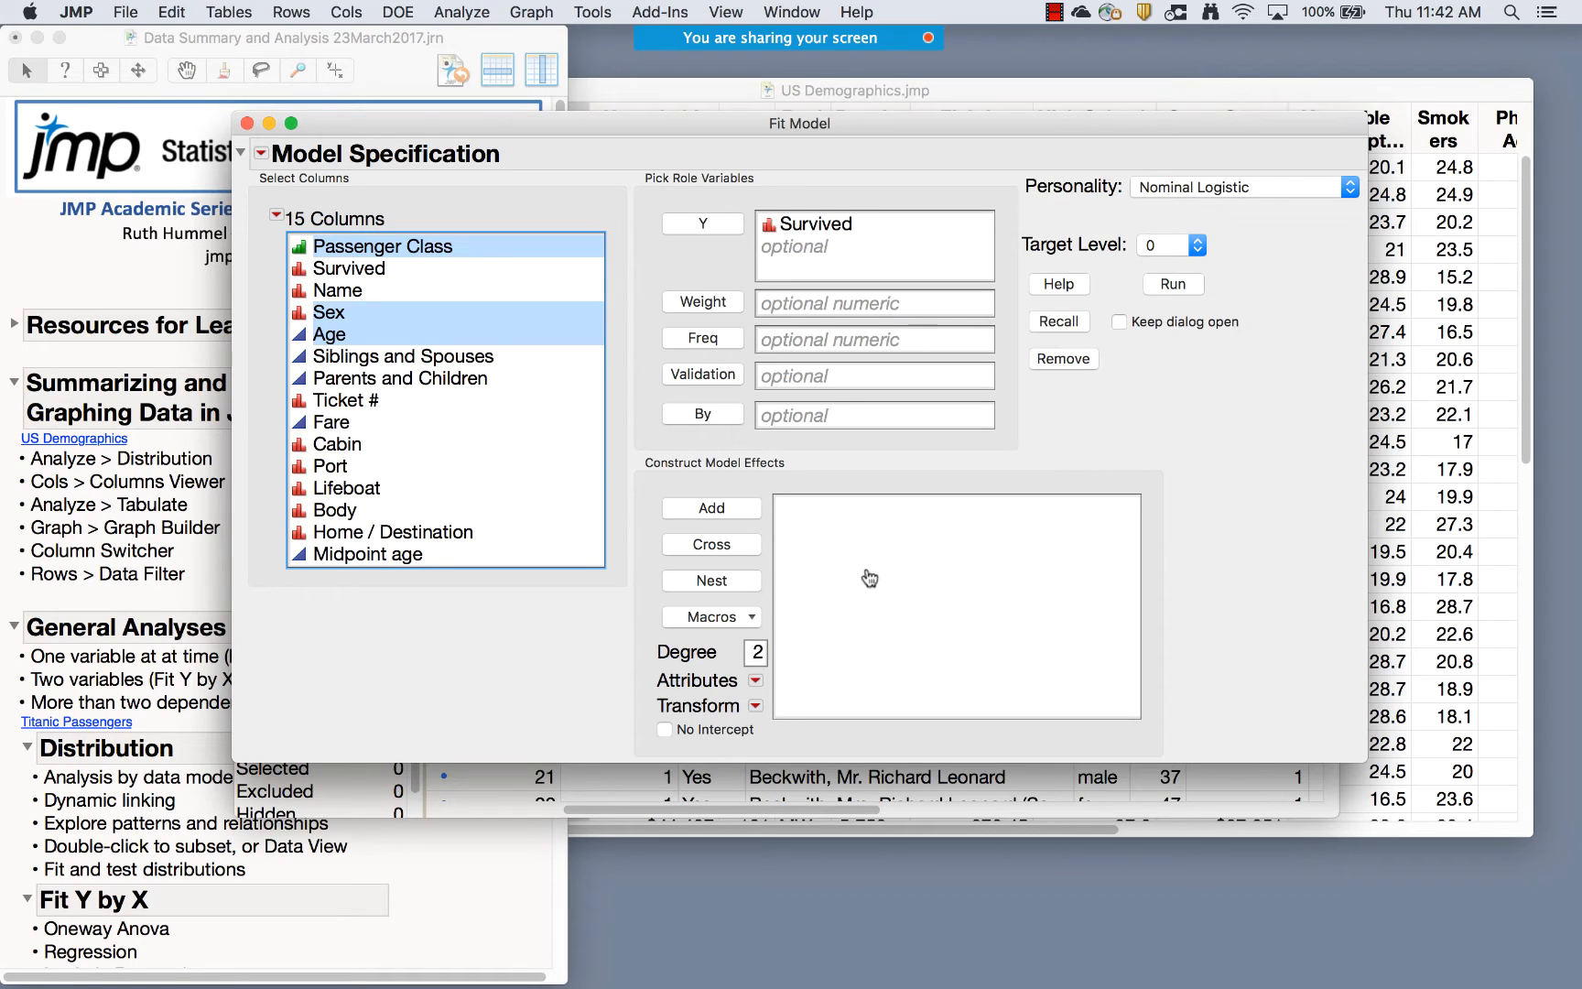
pyautogui.click(740, 619)
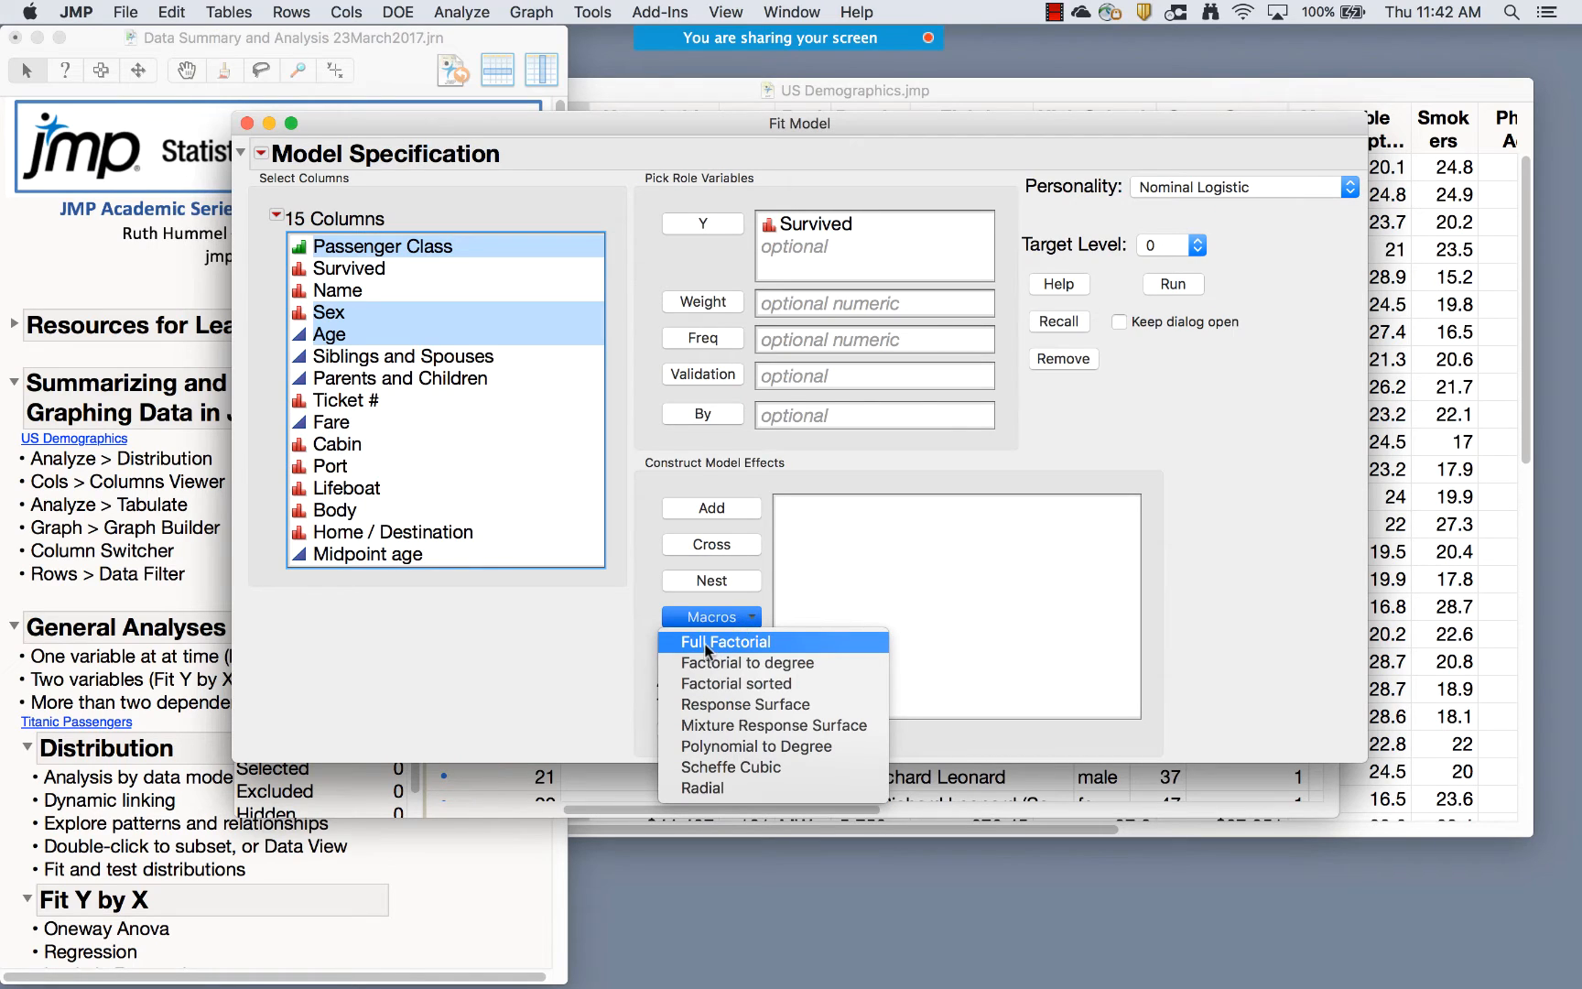
pyautogui.click(706, 646)
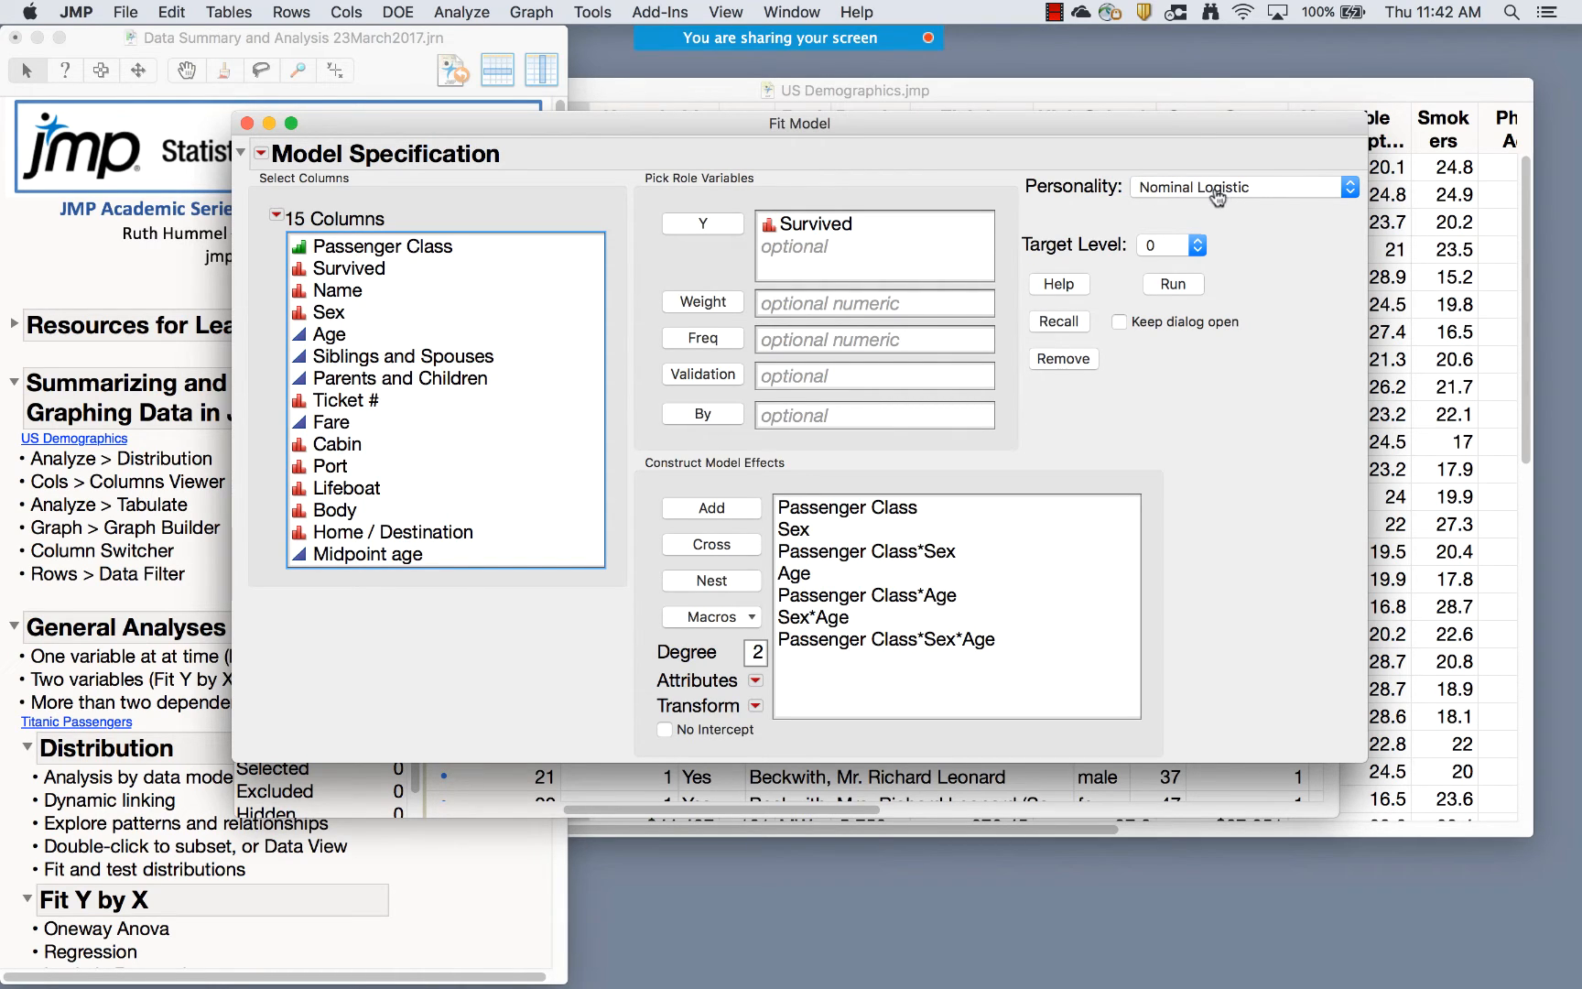
# Run the Nominal Logistic model with target level 1 and select Passenger Class in its effect summary
pyautogui.click(1264, 193)
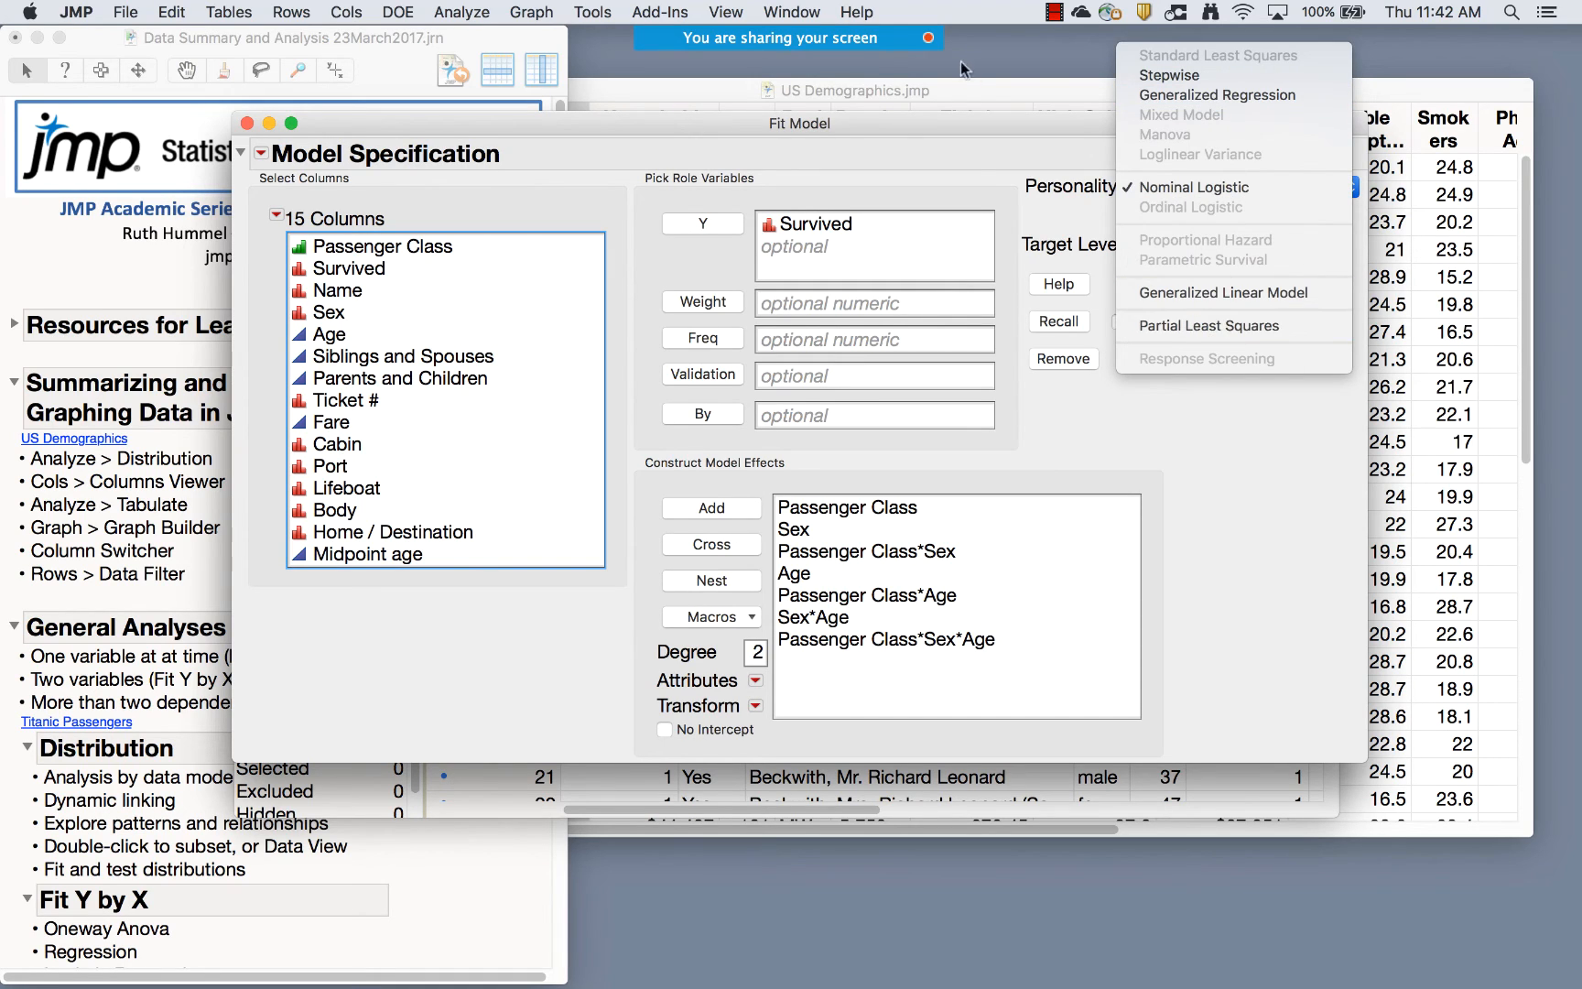
pyautogui.click(968, 152)
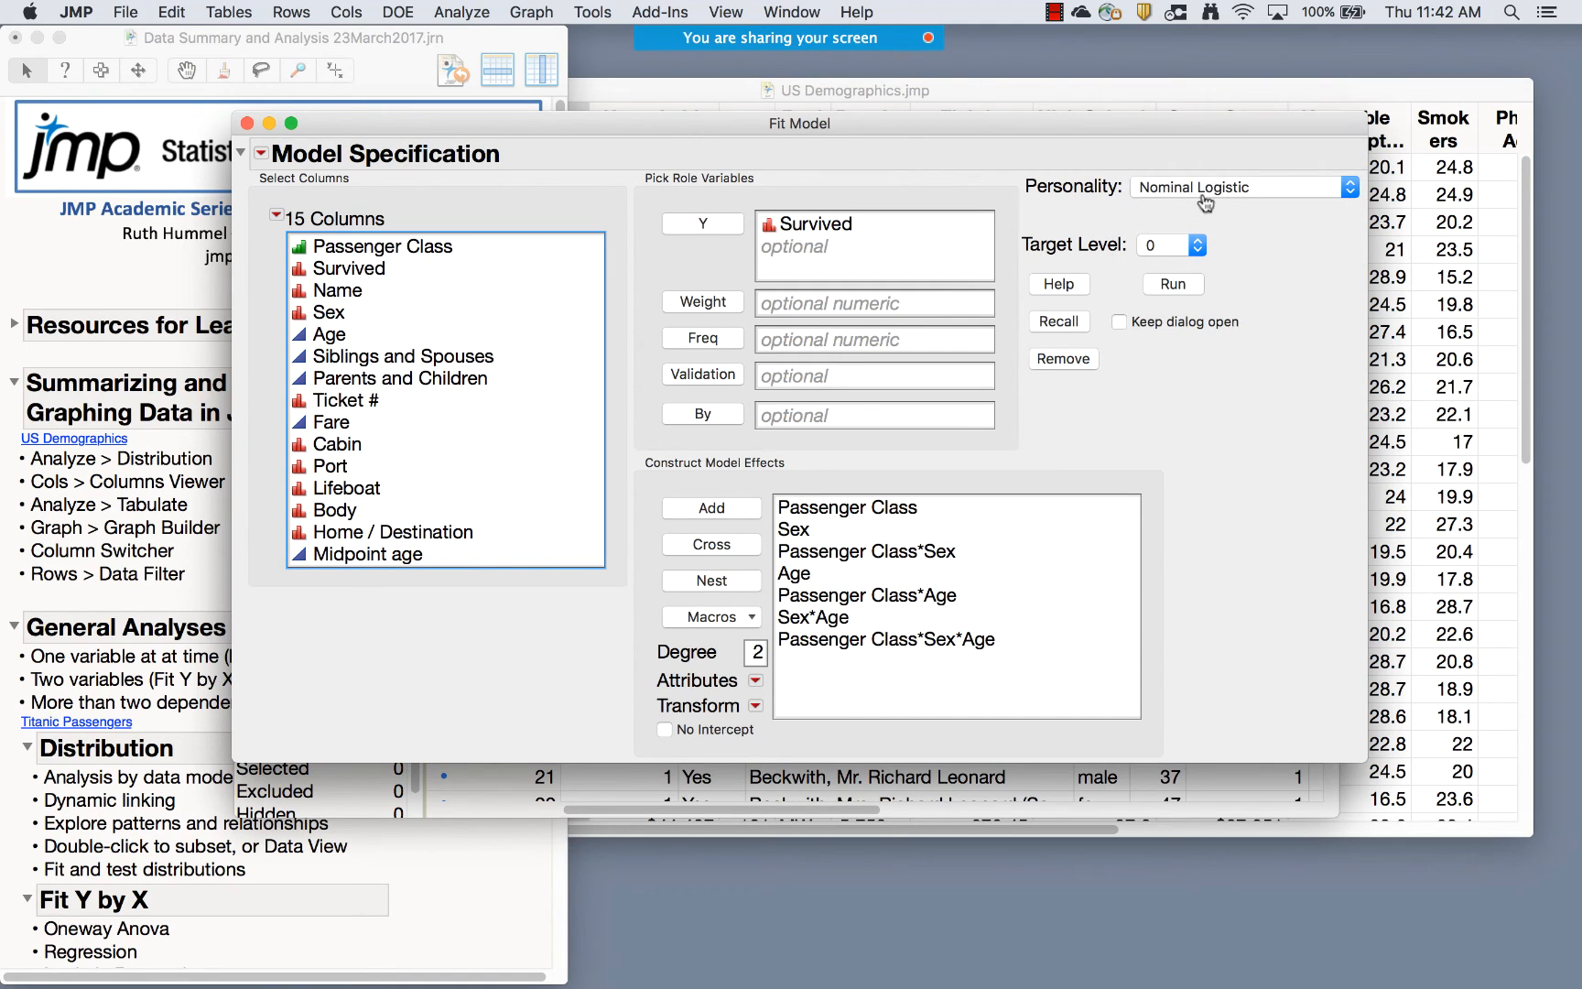
pyautogui.click(1174, 242)
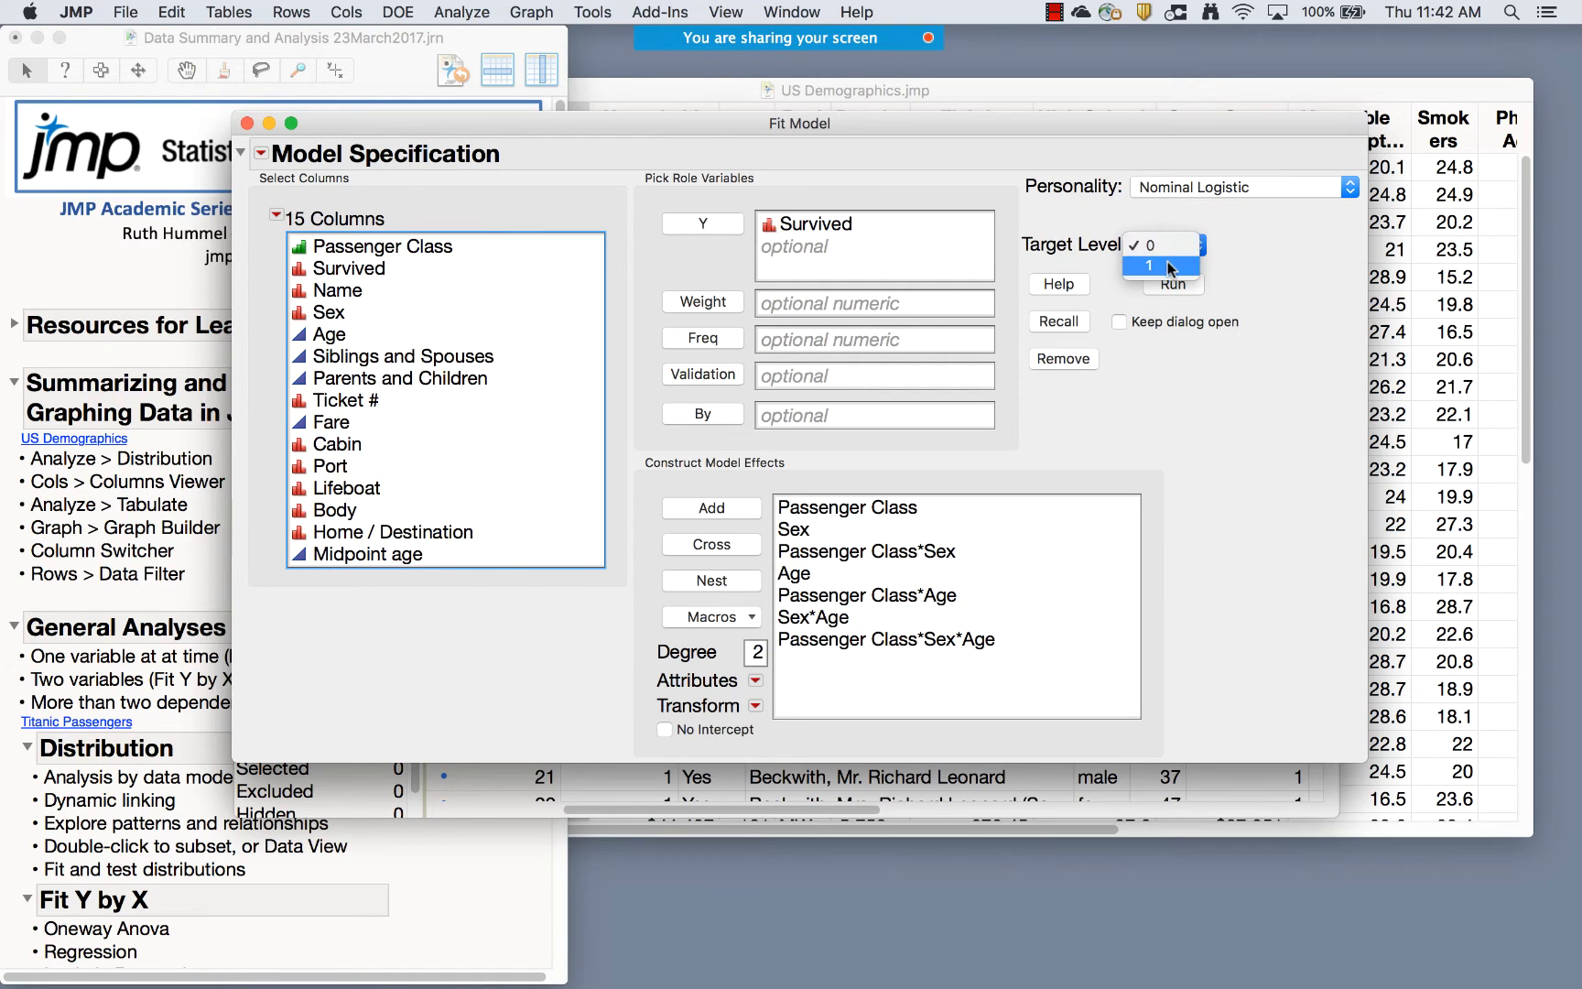
pyautogui.click(1167, 264)
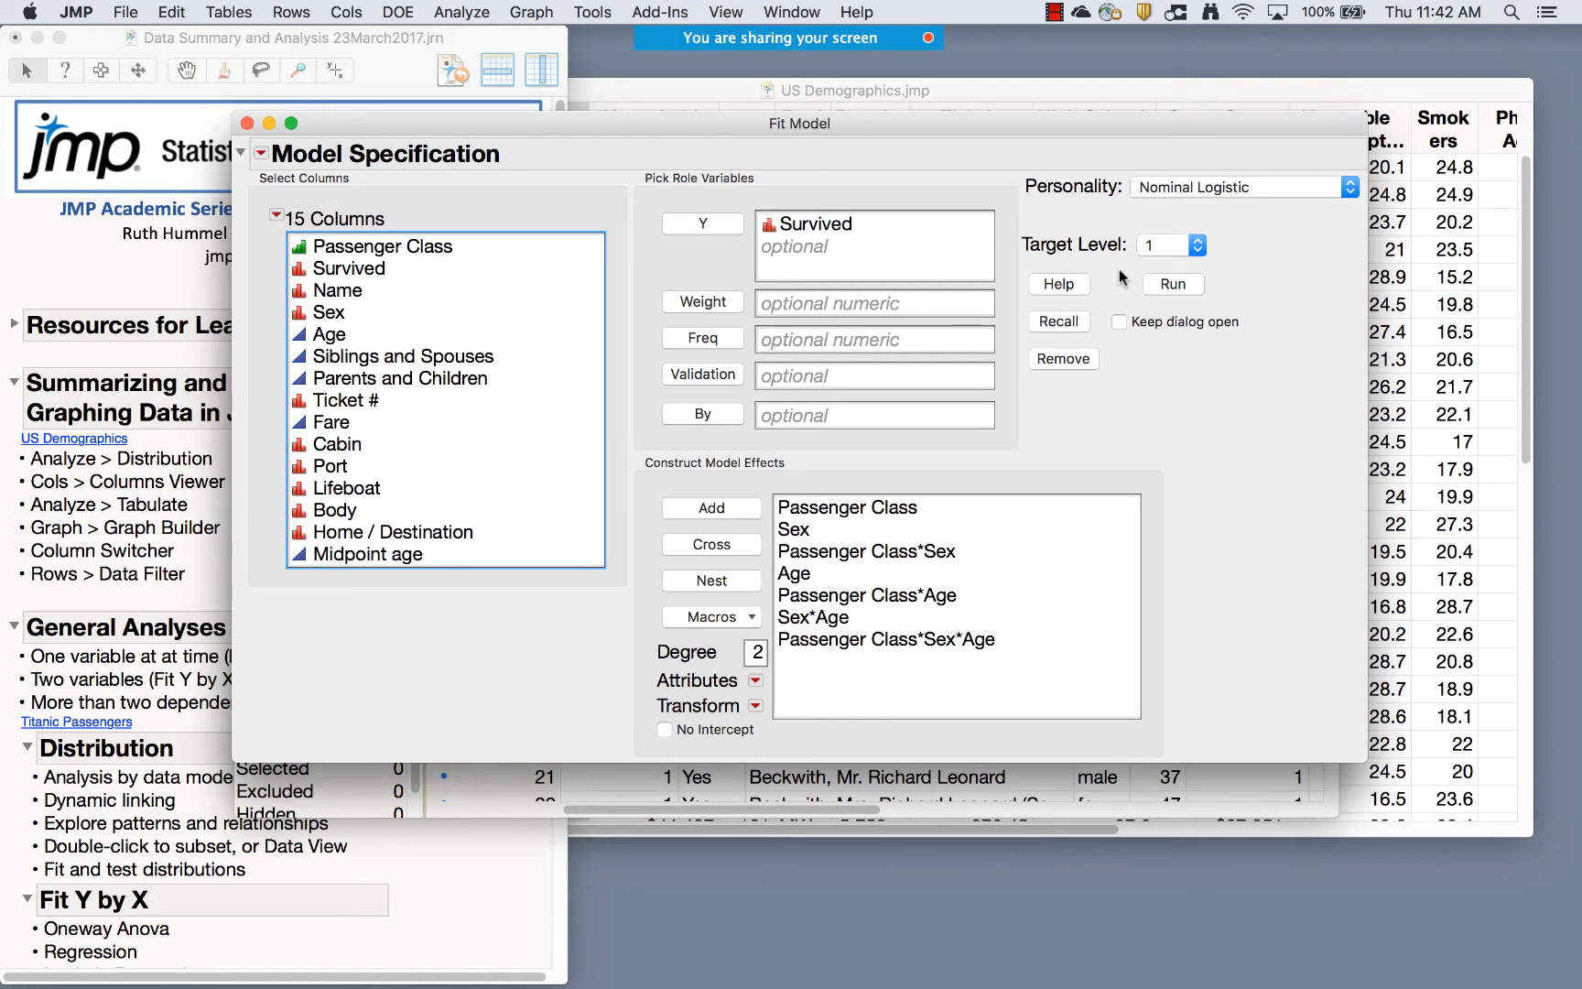
pyautogui.click(1177, 284)
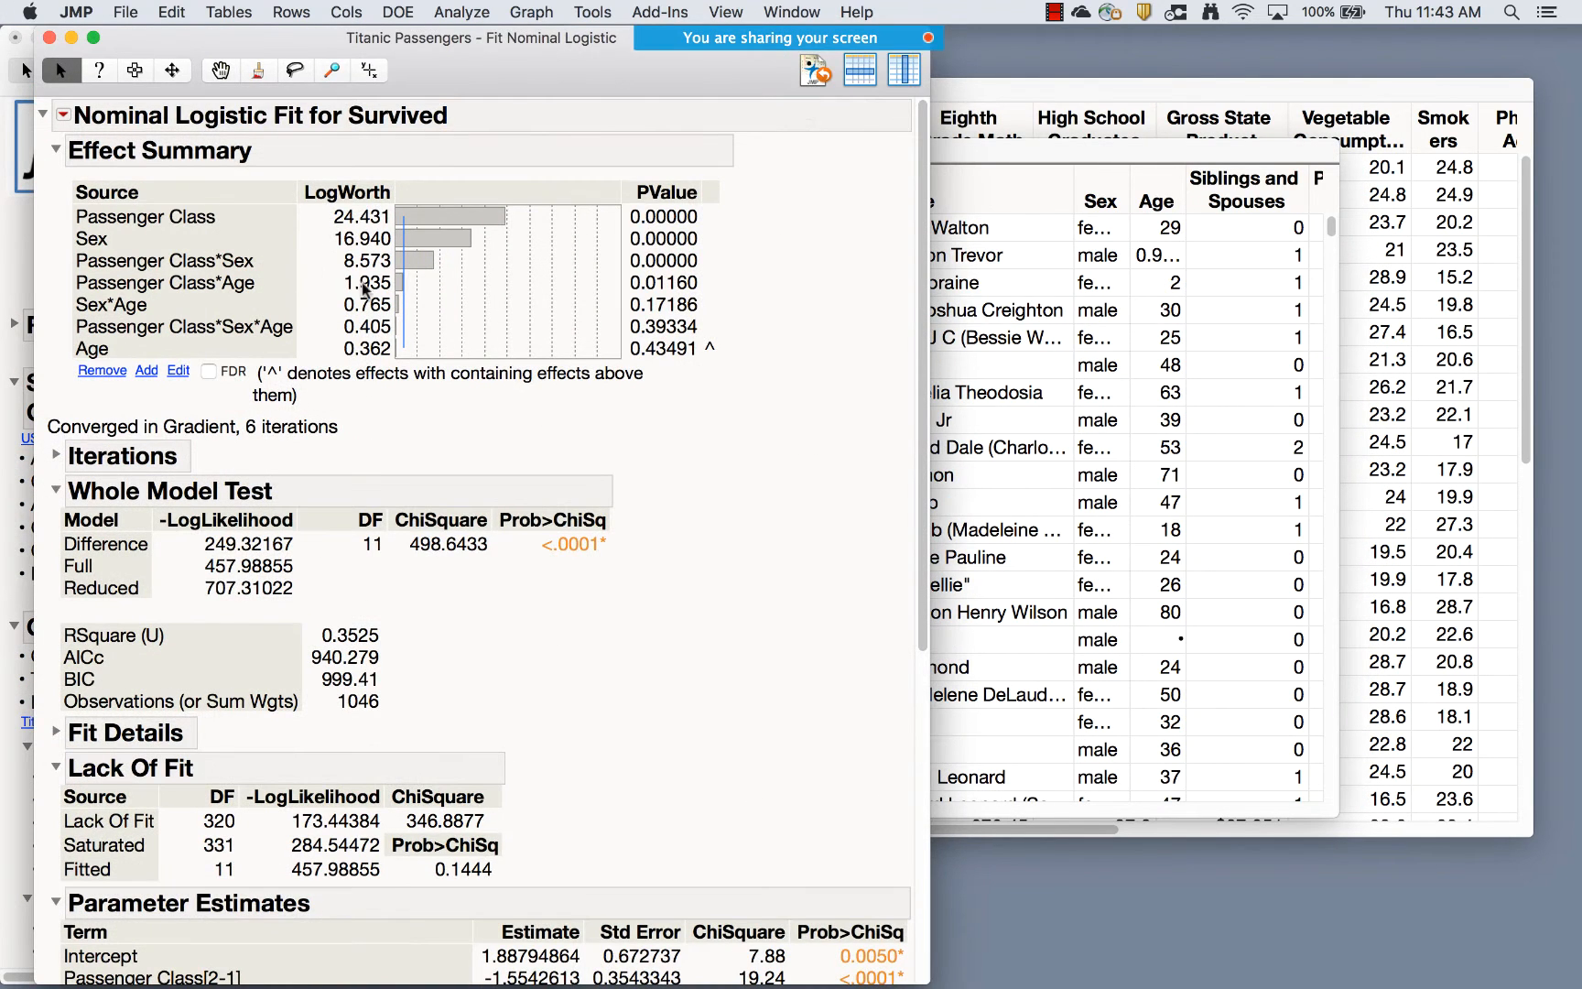
pyautogui.click(427, 218)
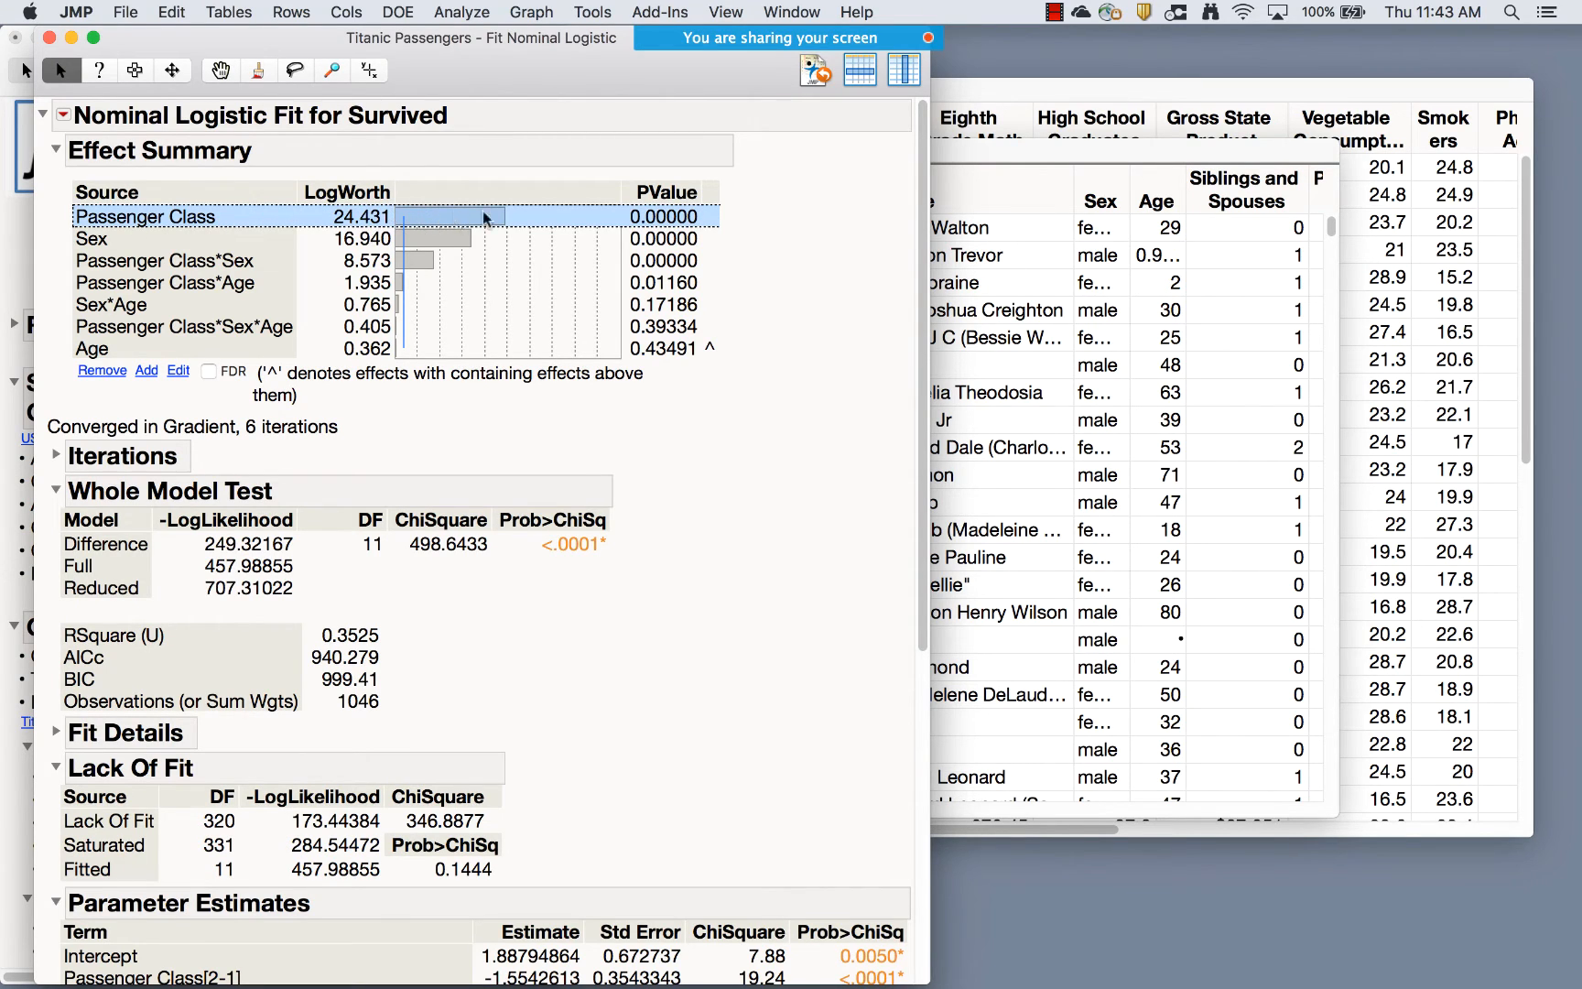
# Select Sex and Passenger Class*Sex in the effect summary, and review the parameter estimates and likelihood ratio tests
pyautogui.click(421, 240)
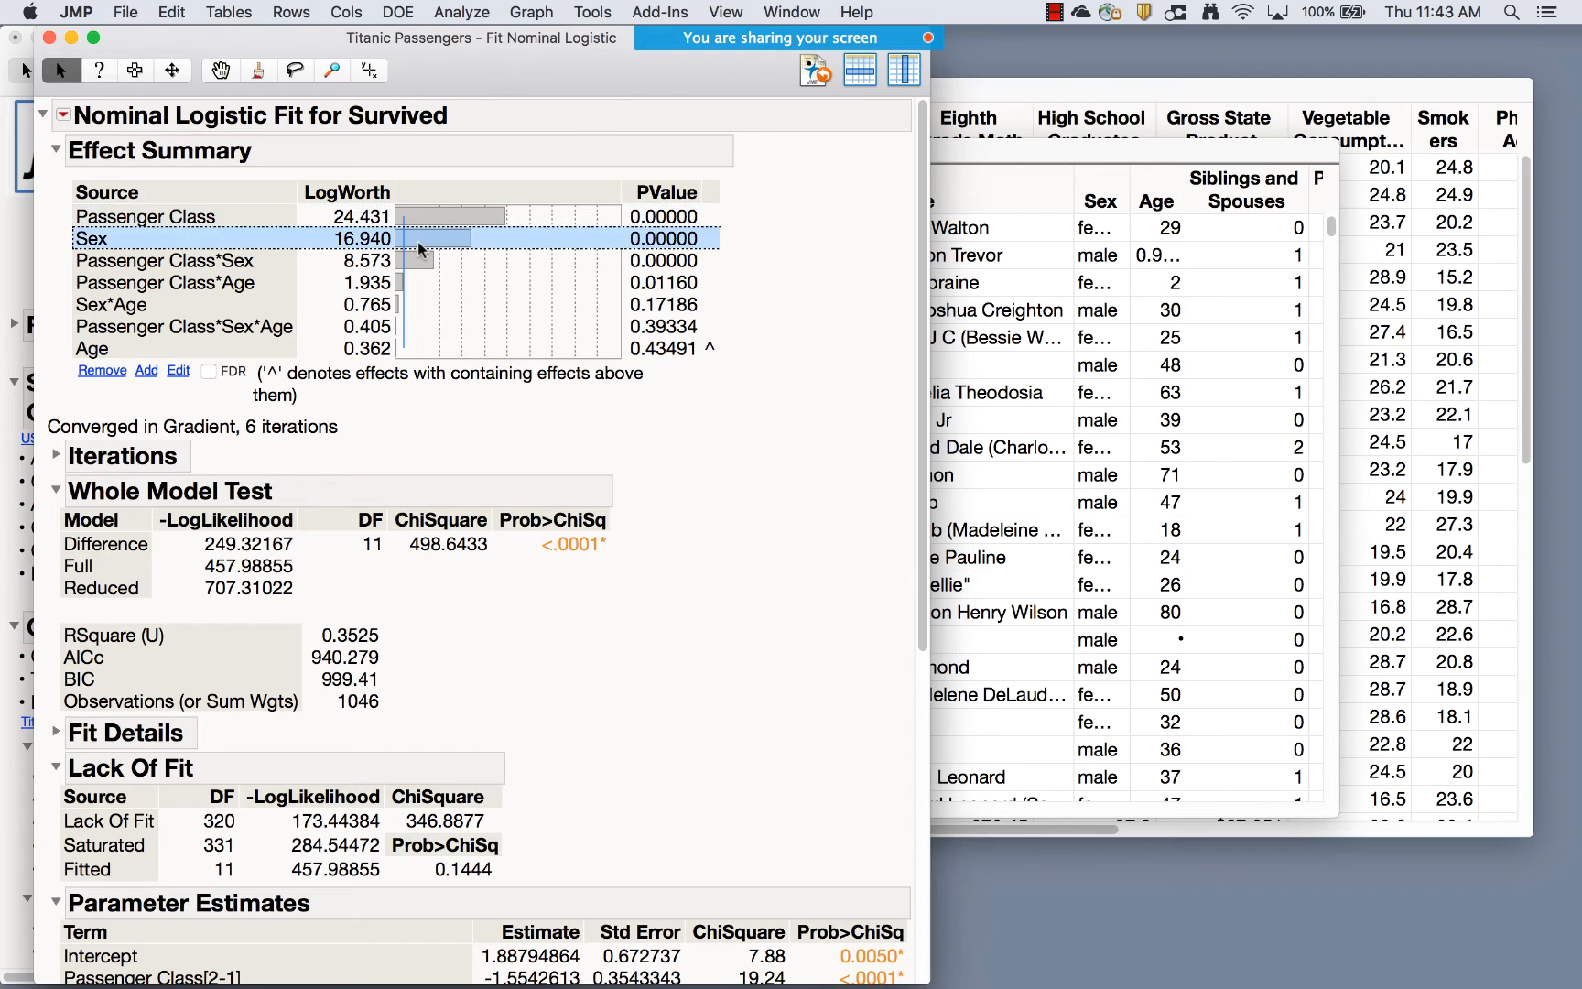
pyautogui.click(412, 265)
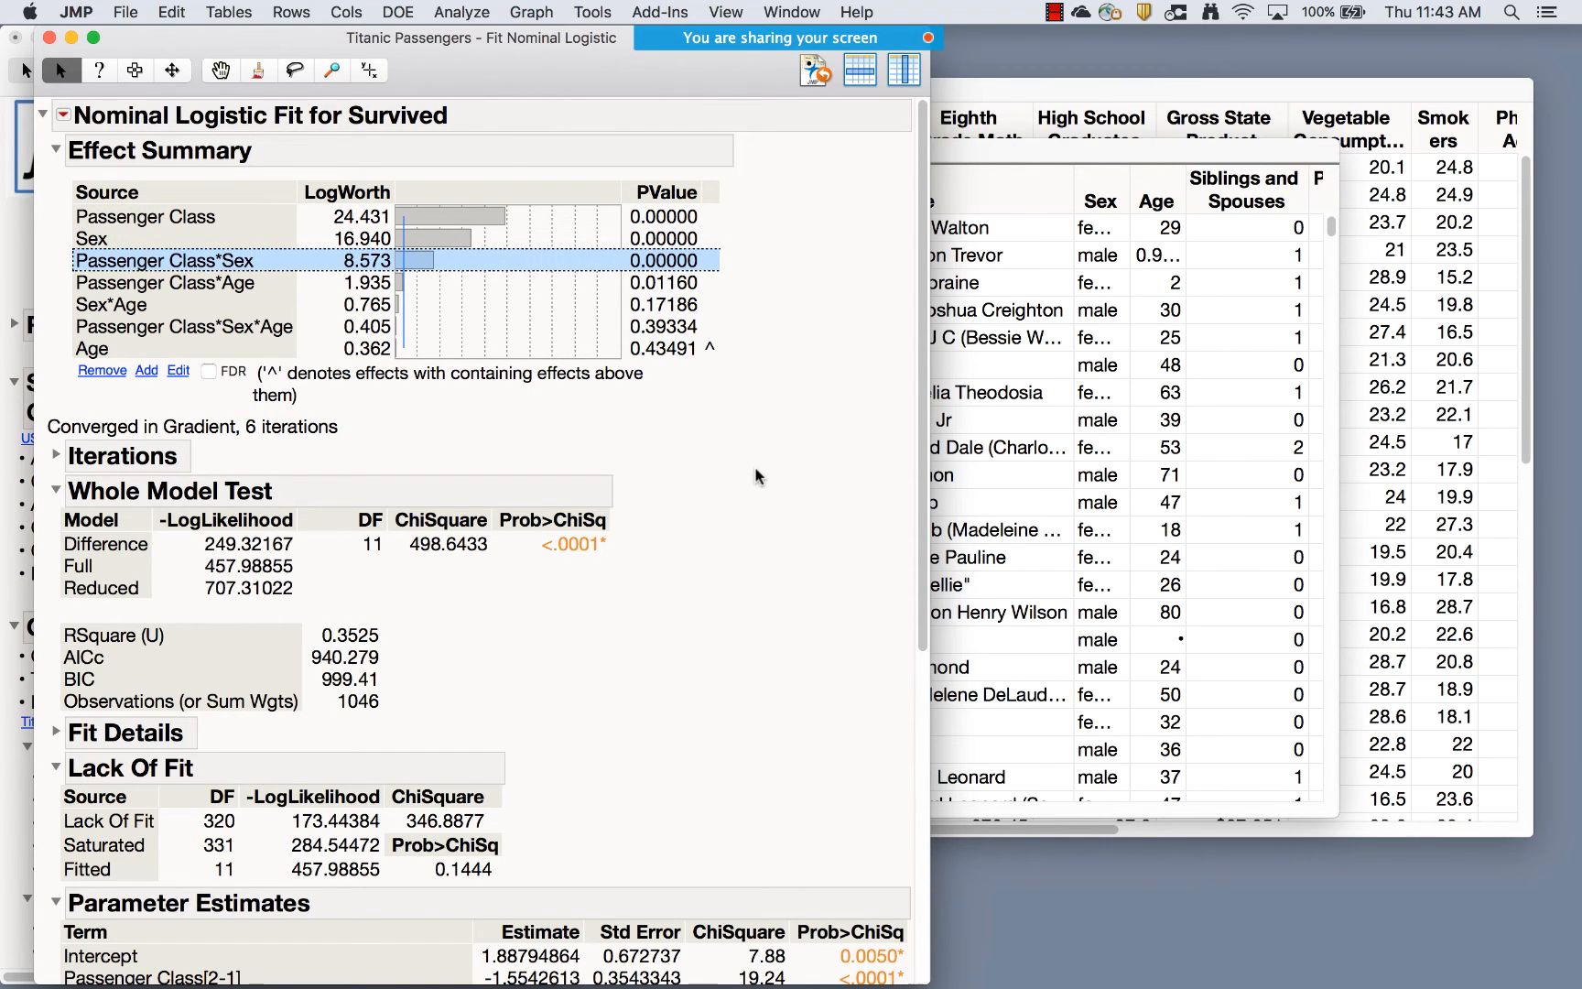
pyautogui.scroll(-7, 756, 475)
pyautogui.scroll(-5, 756, 475)
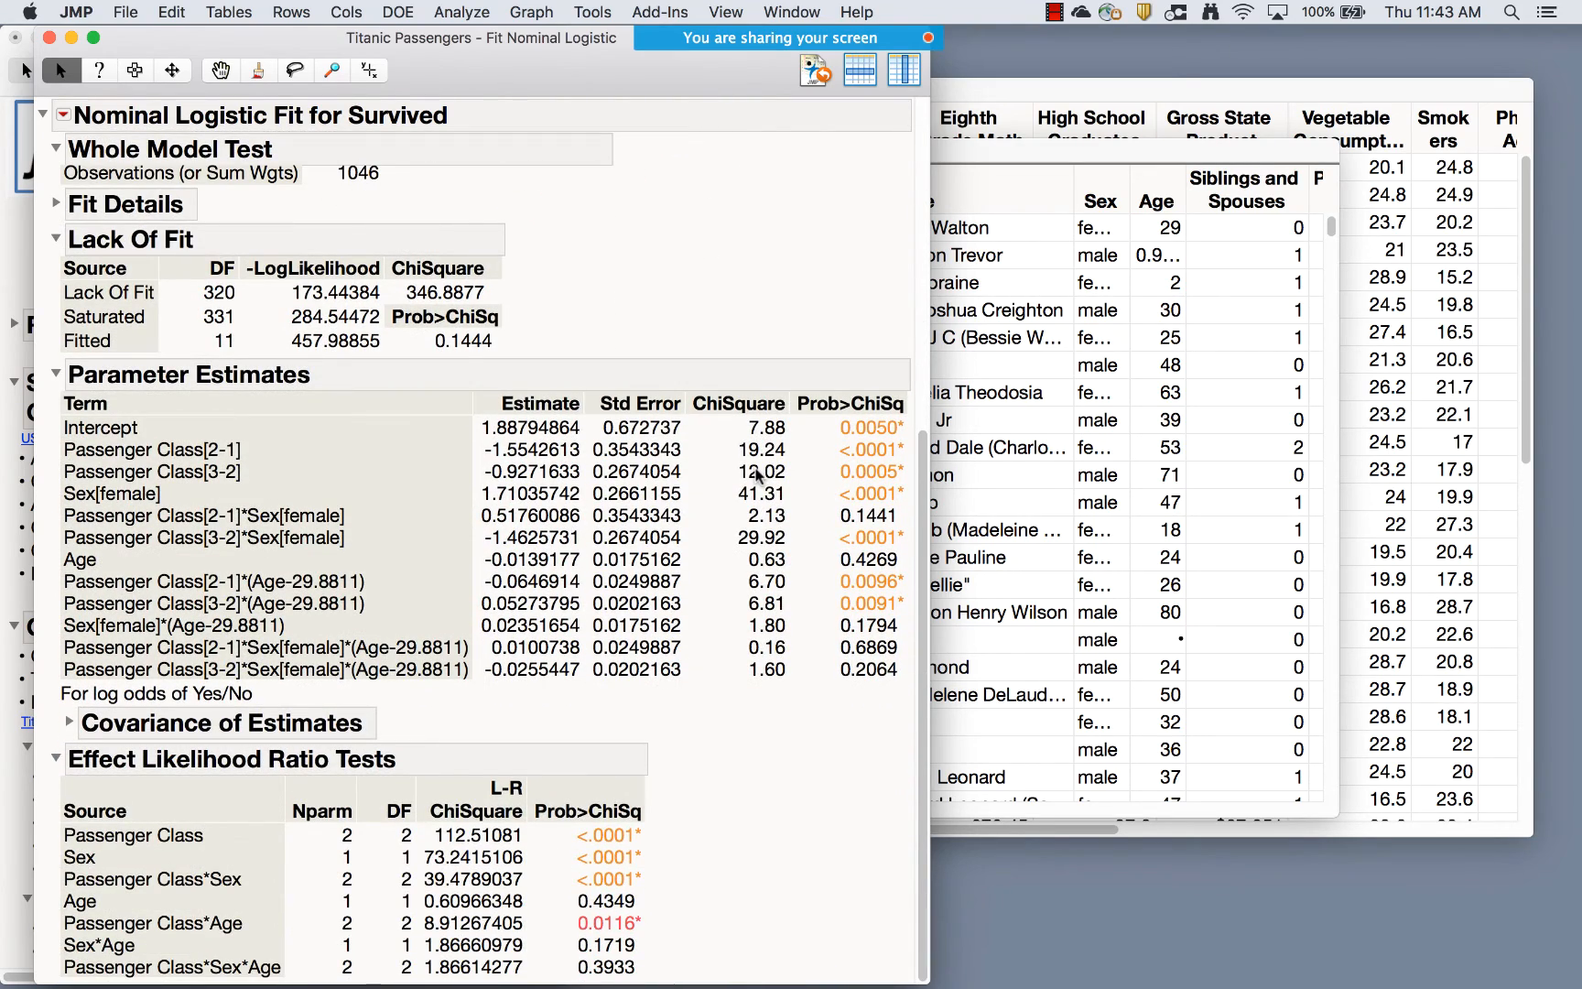
pyautogui.scroll(12, 757, 475)
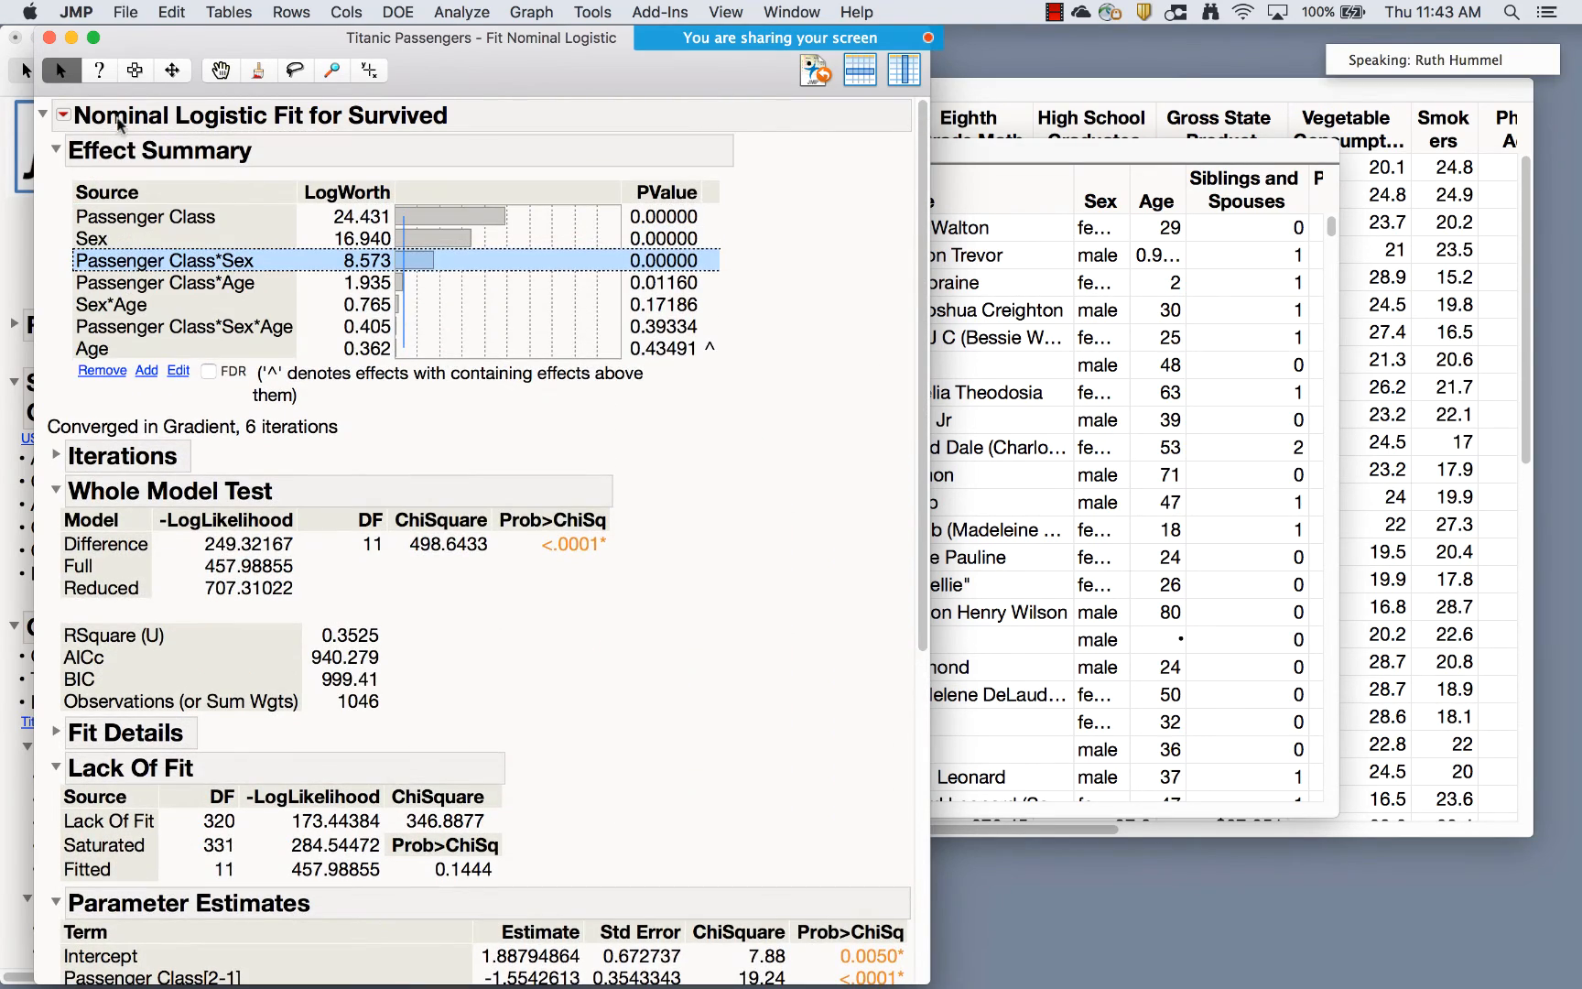
# Add the Prediction Profiler to the nominal logistic report and enlarge its plots
pyautogui.click(64, 116)
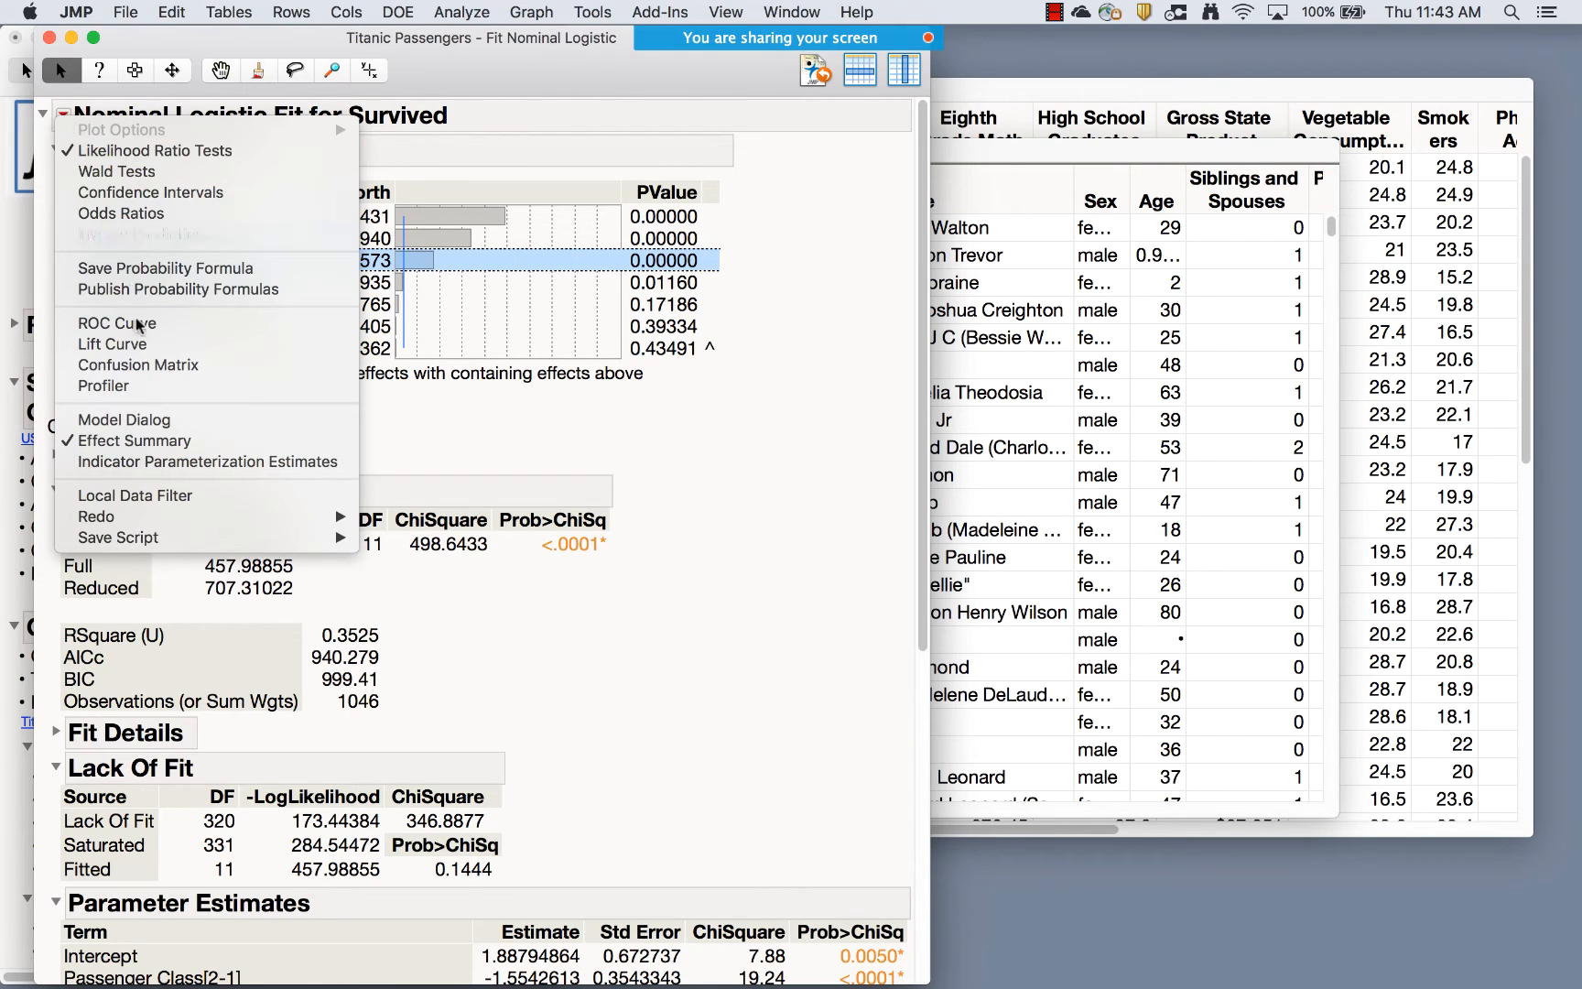
pyautogui.click(137, 387)
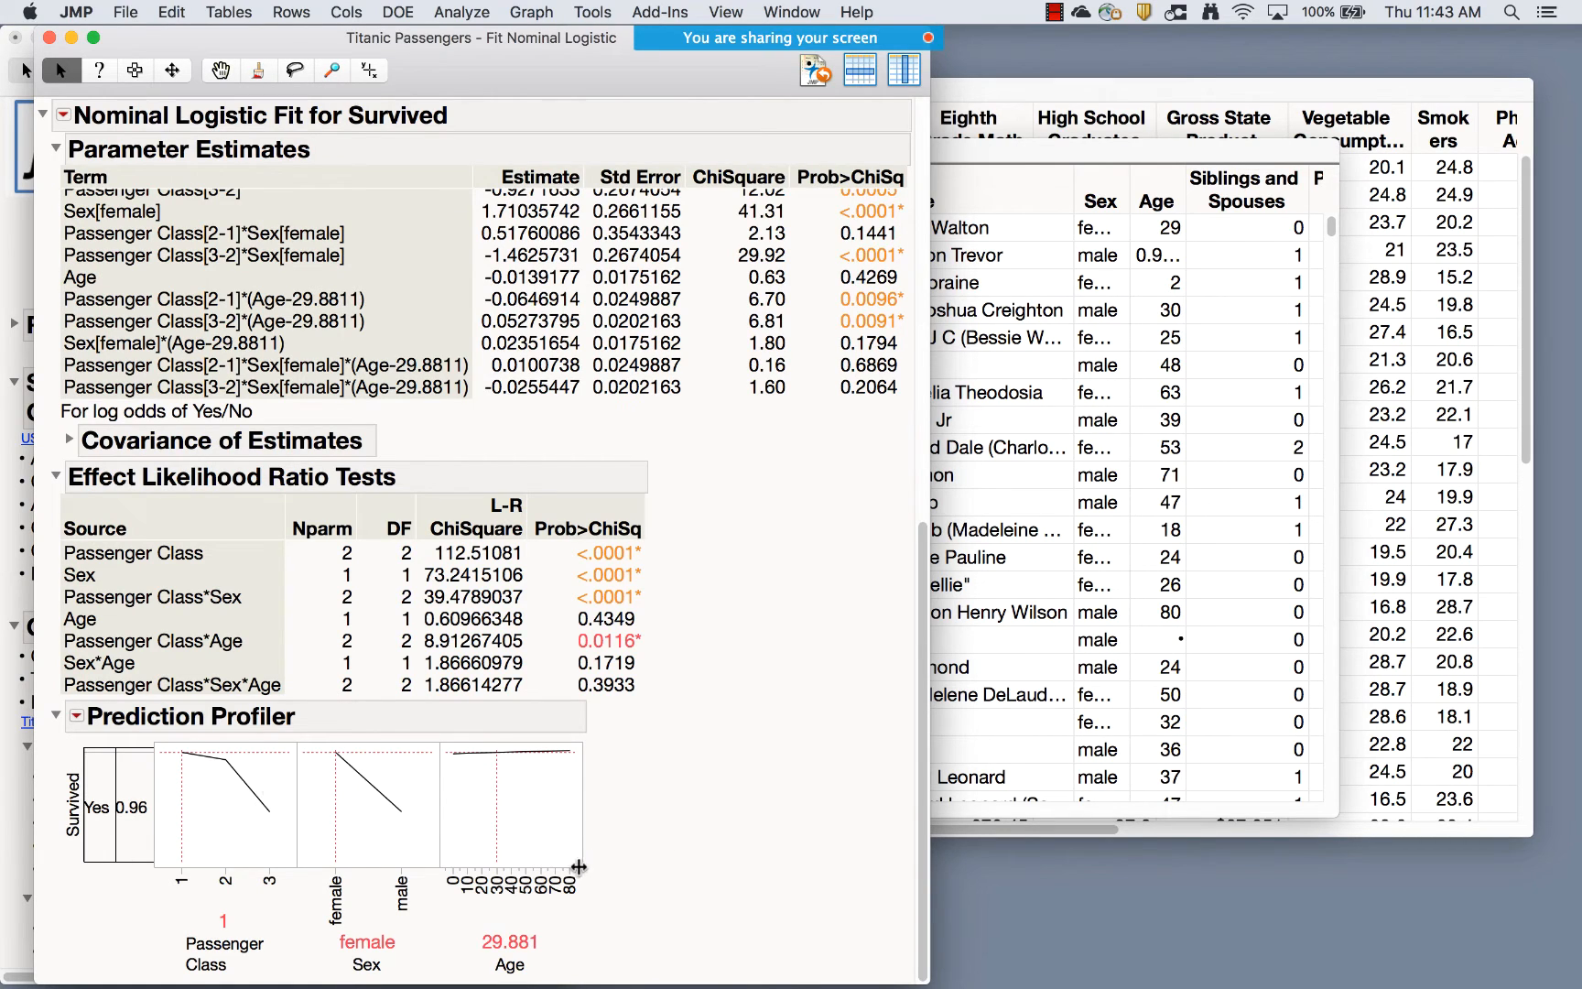
pyautogui.moveTo(582, 864); pyautogui.dragTo(682, 919)
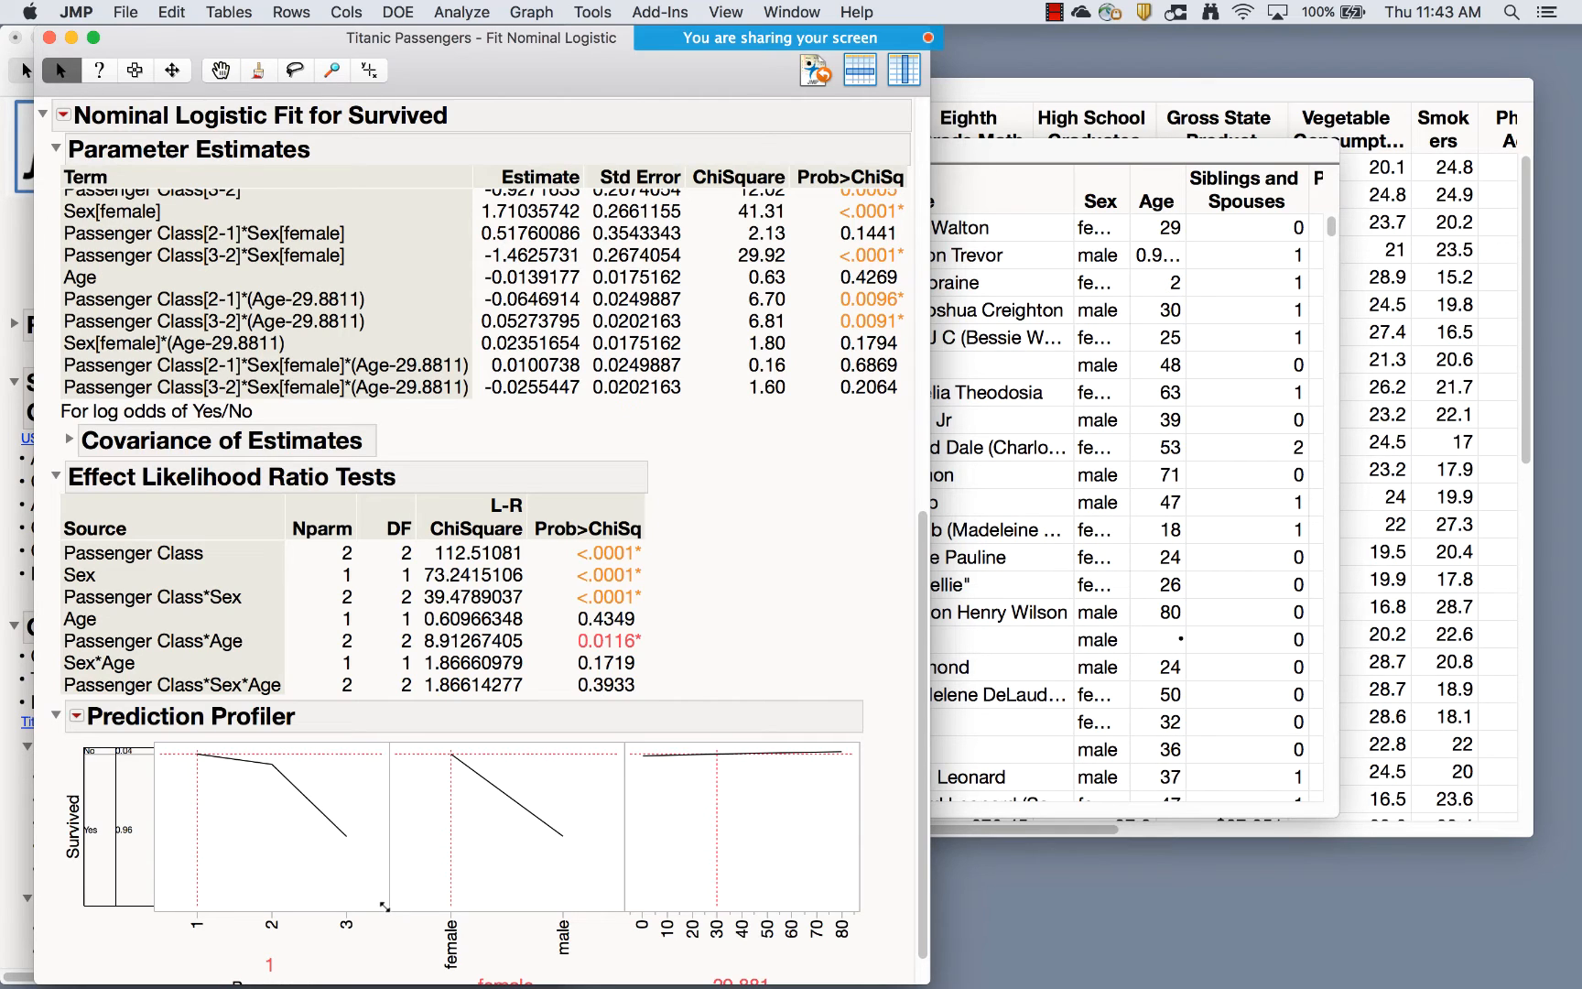
pyautogui.moveTo(384, 906); pyautogui.dragTo(418, 925)
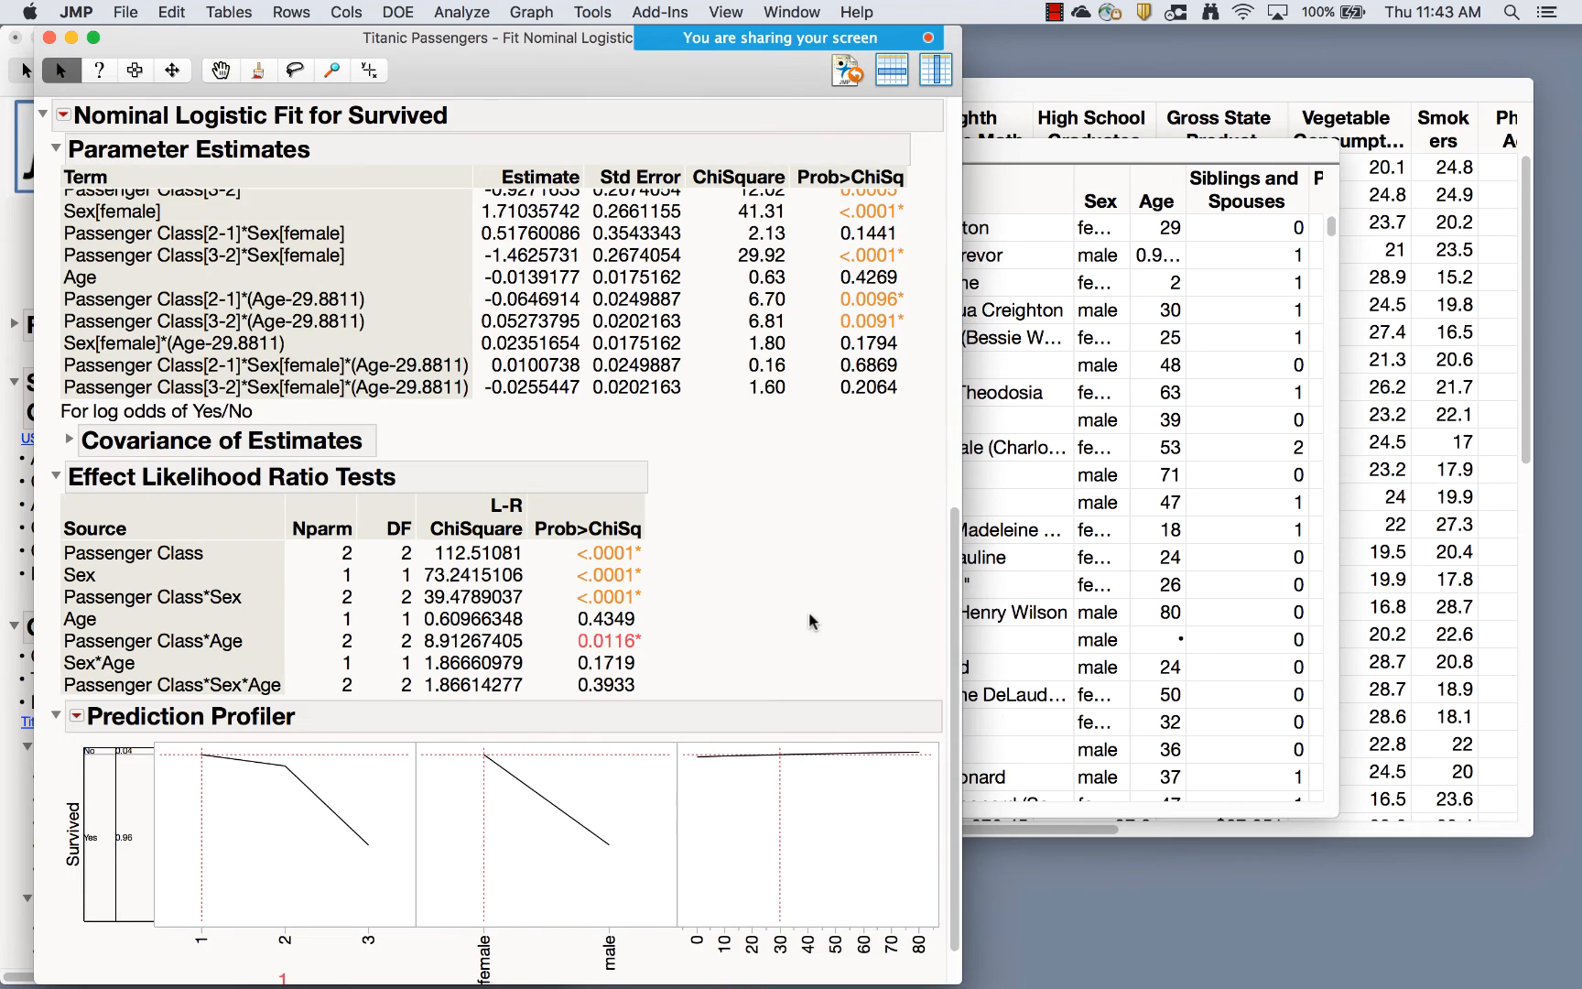
pyautogui.scroll(-2, 811, 621)
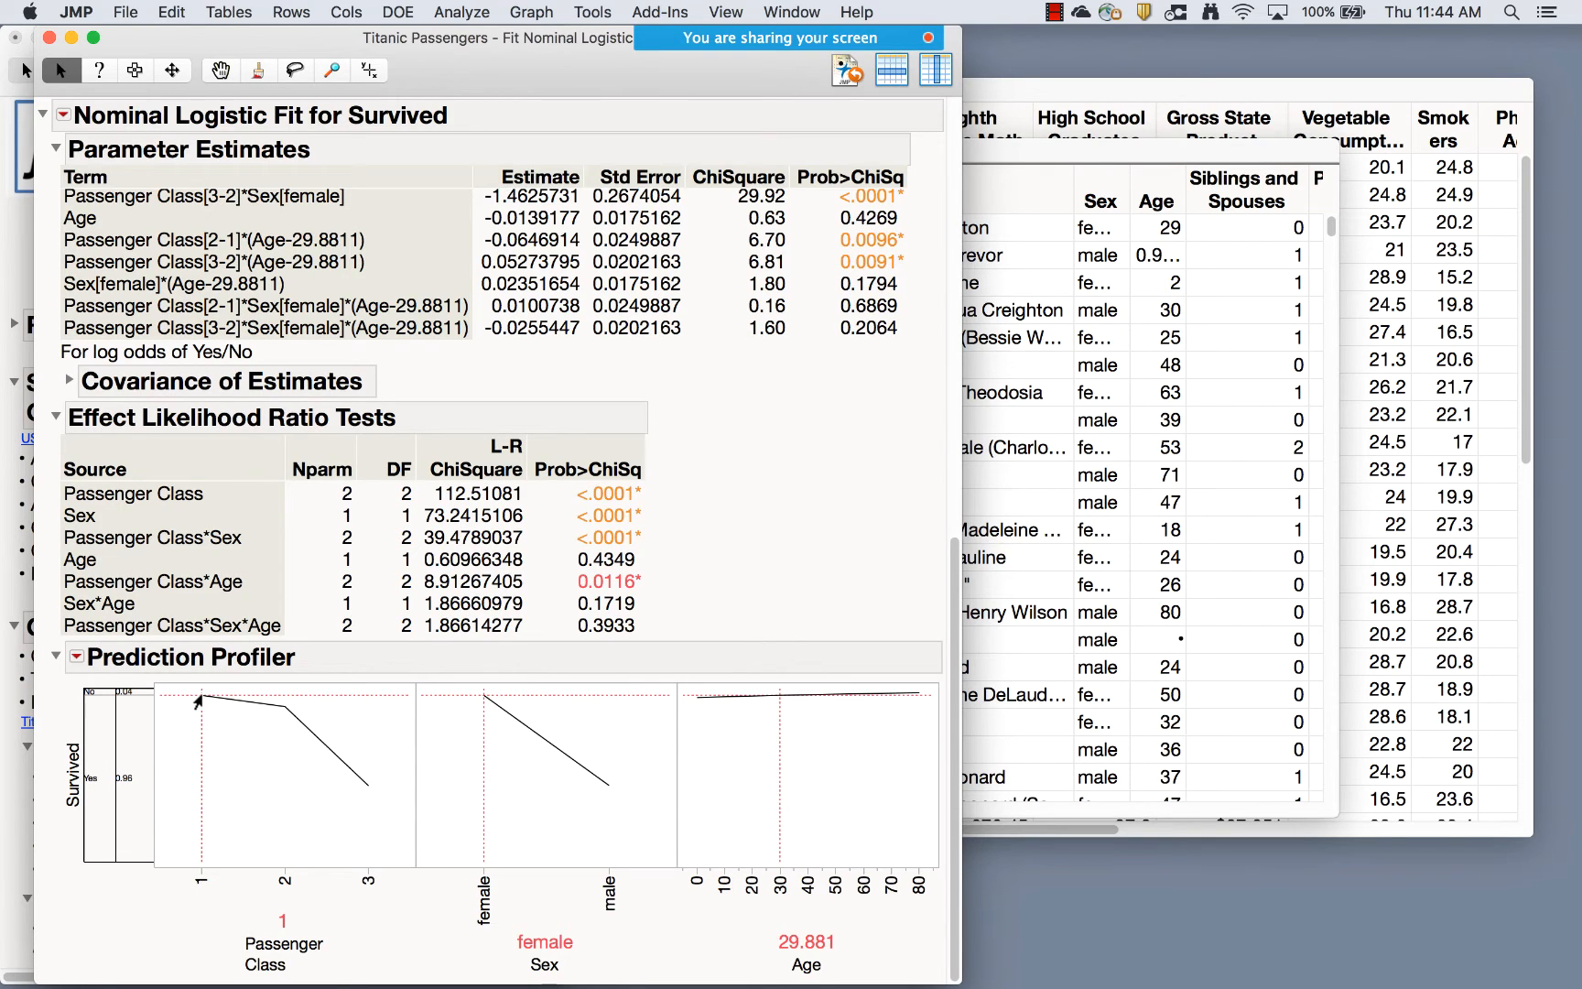
# Explore the profiler by setting Passenger Class to 2 and 3, and switching Sex between female and male, ending on male
pyautogui.moveTo(198, 701); pyautogui.dragTo(270, 704)
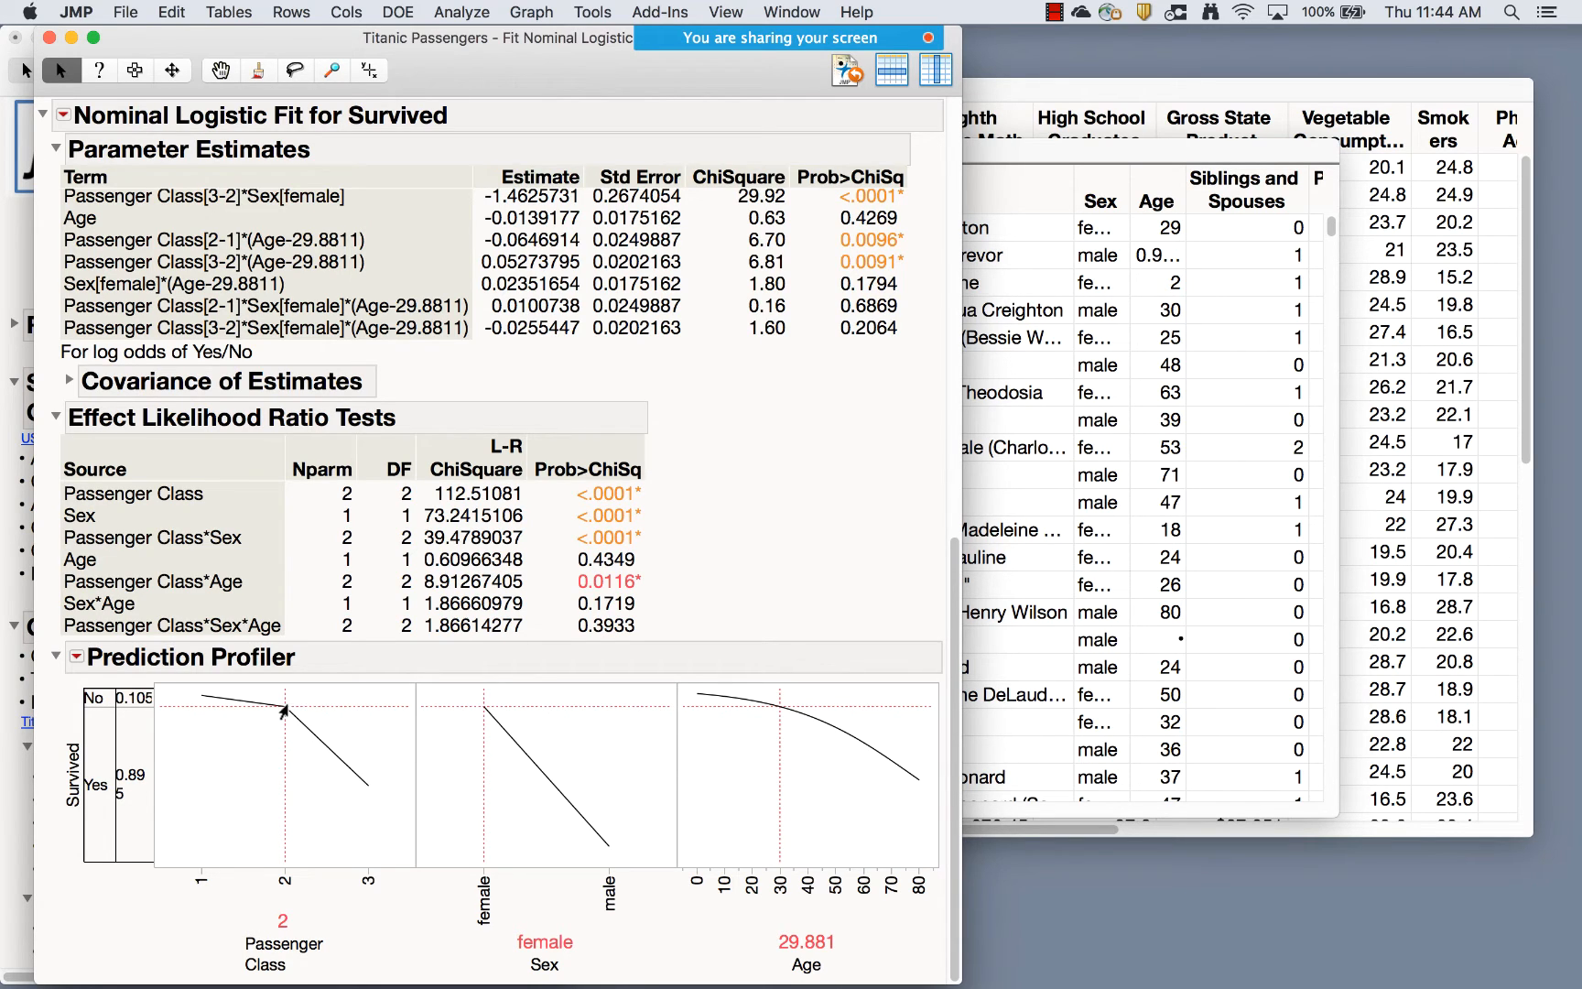
pyautogui.moveTo(284, 711); pyautogui.dragTo(341, 732)
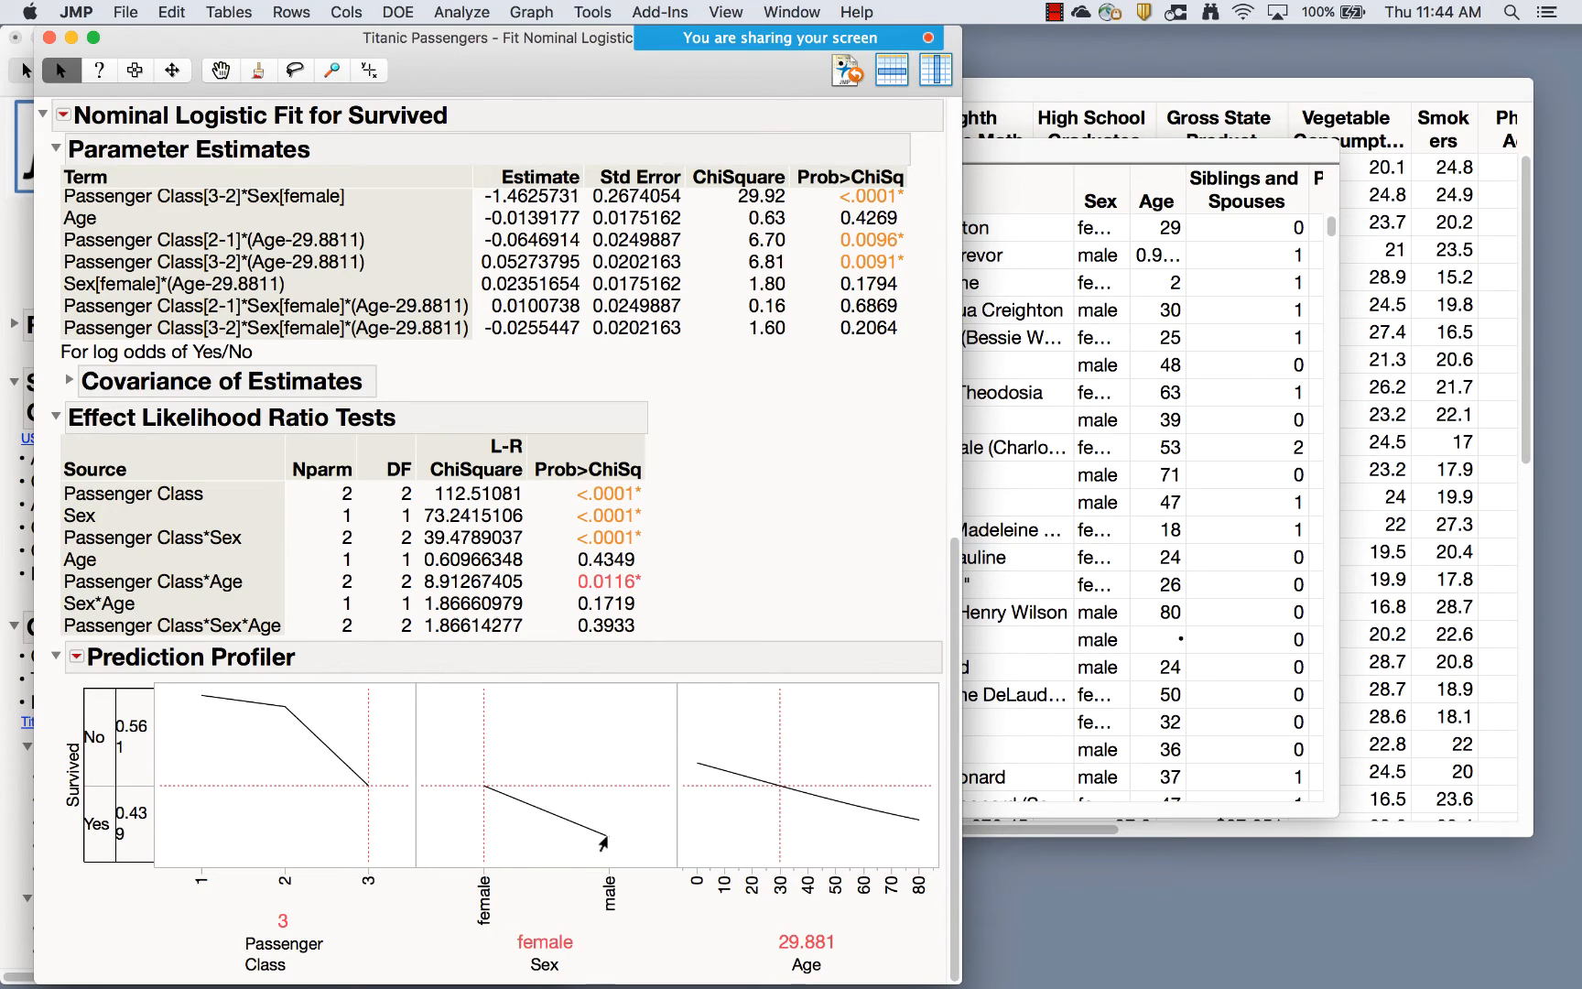
pyautogui.click(604, 841)
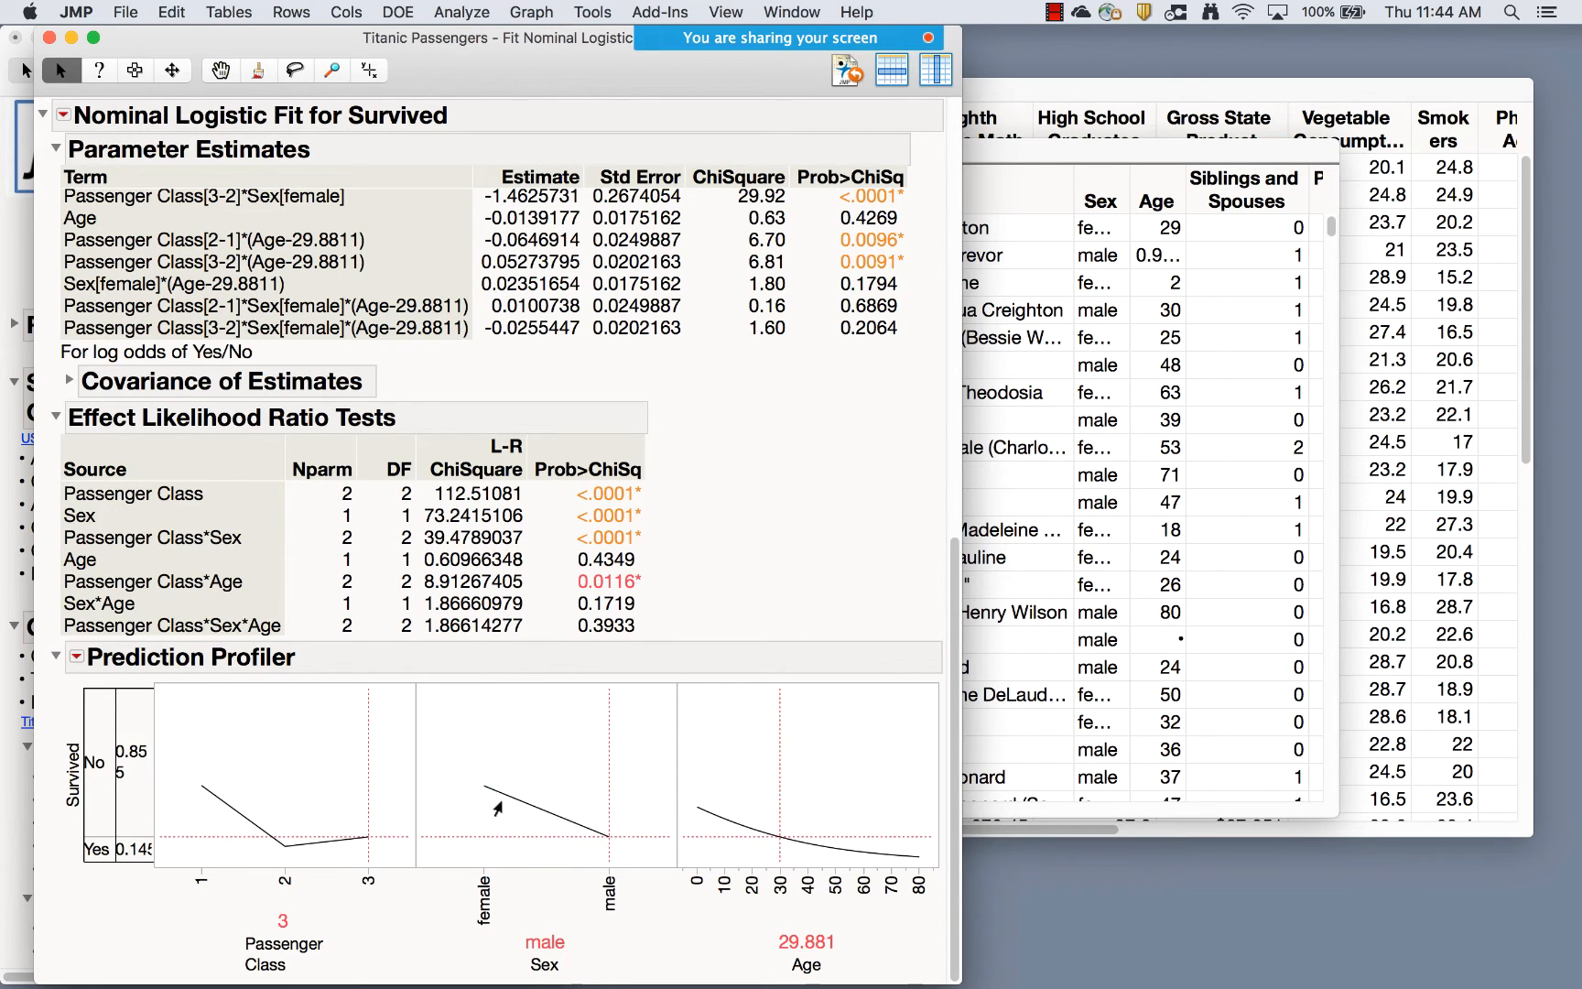
pyautogui.click(485, 788)
pyautogui.click(602, 843)
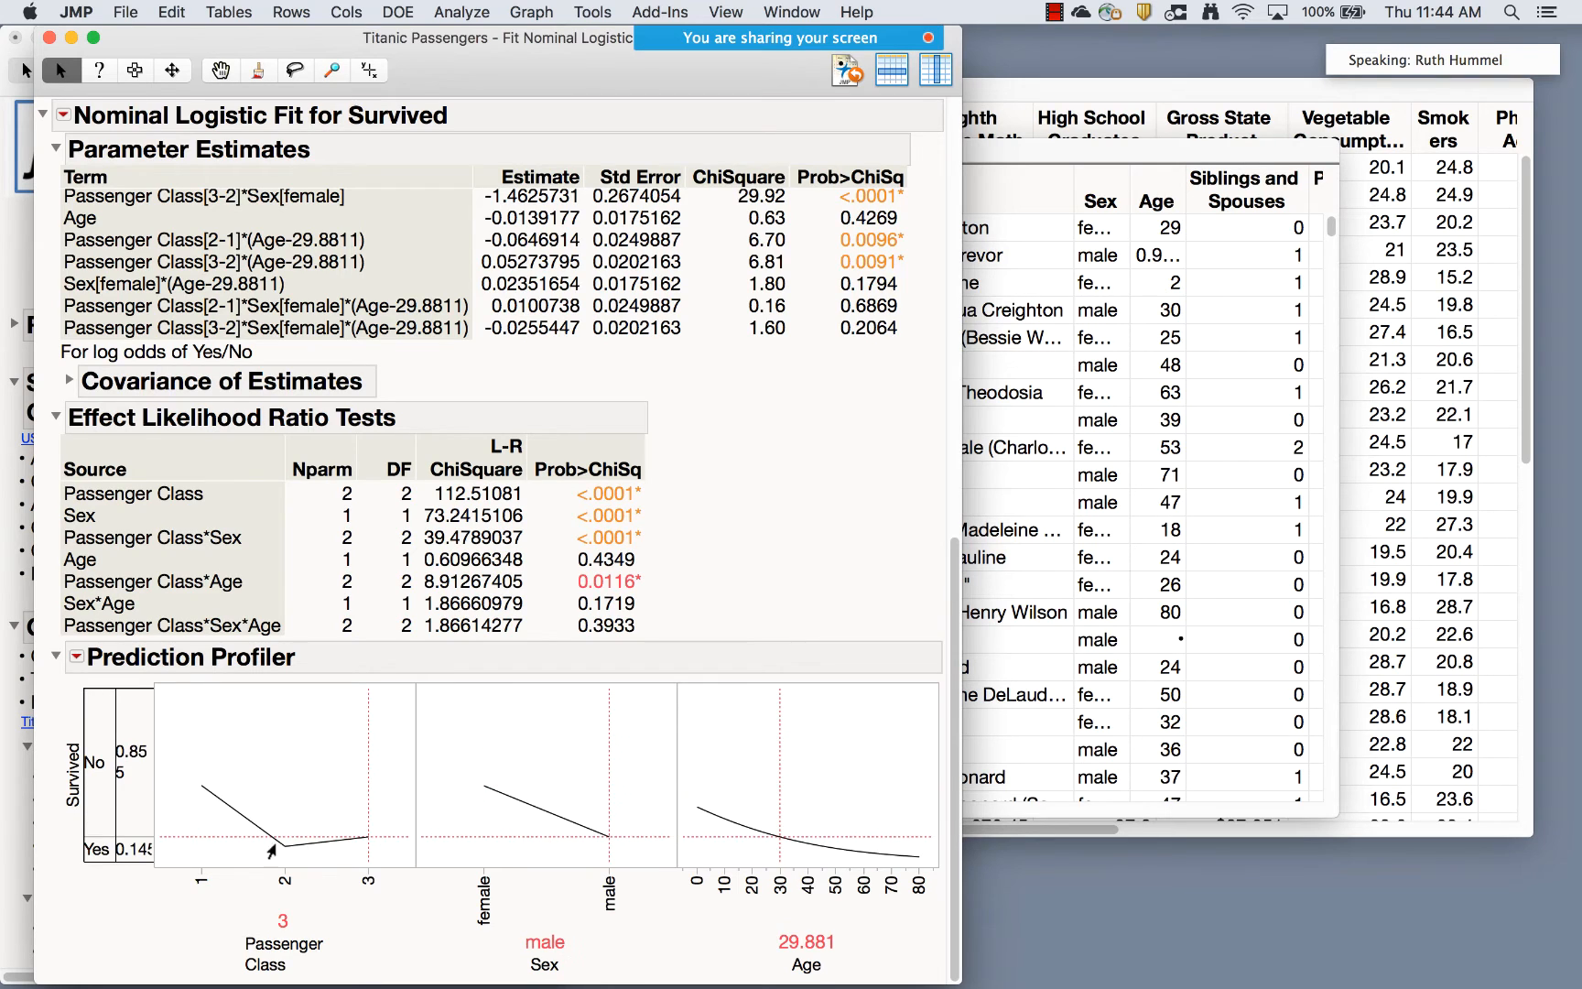
# Set Passenger Class to 2 and back to 1 in the profiler, and compare female and male there, ending on female
pyautogui.click(283, 852)
pyautogui.click(203, 799)
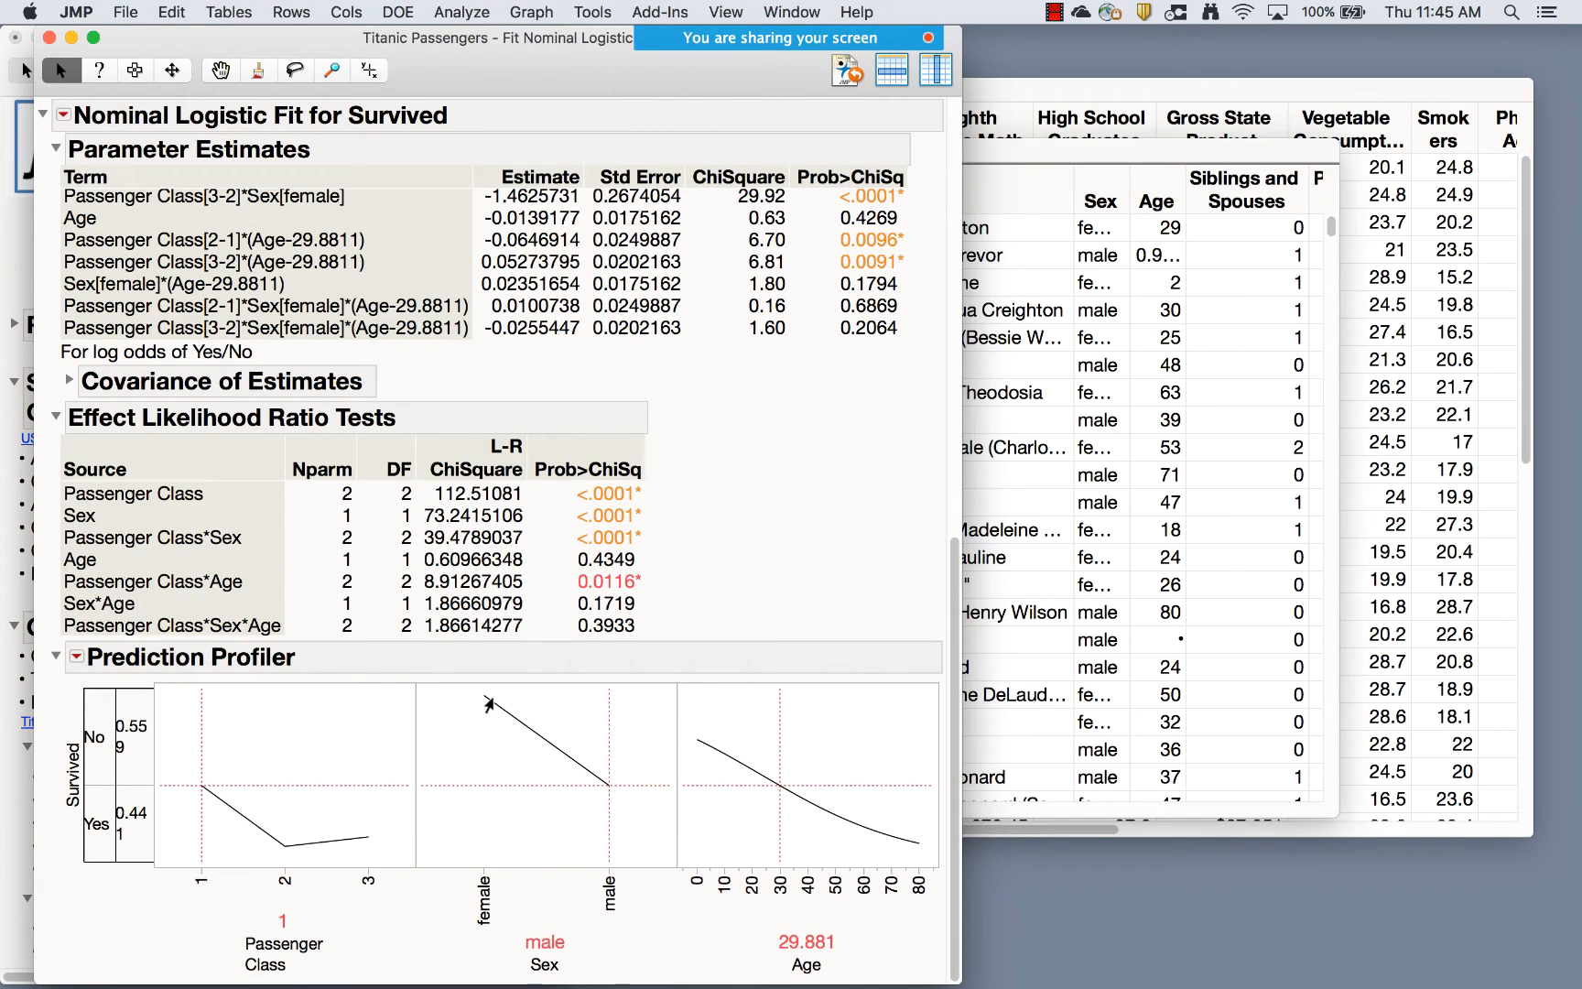
pyautogui.click(488, 704)
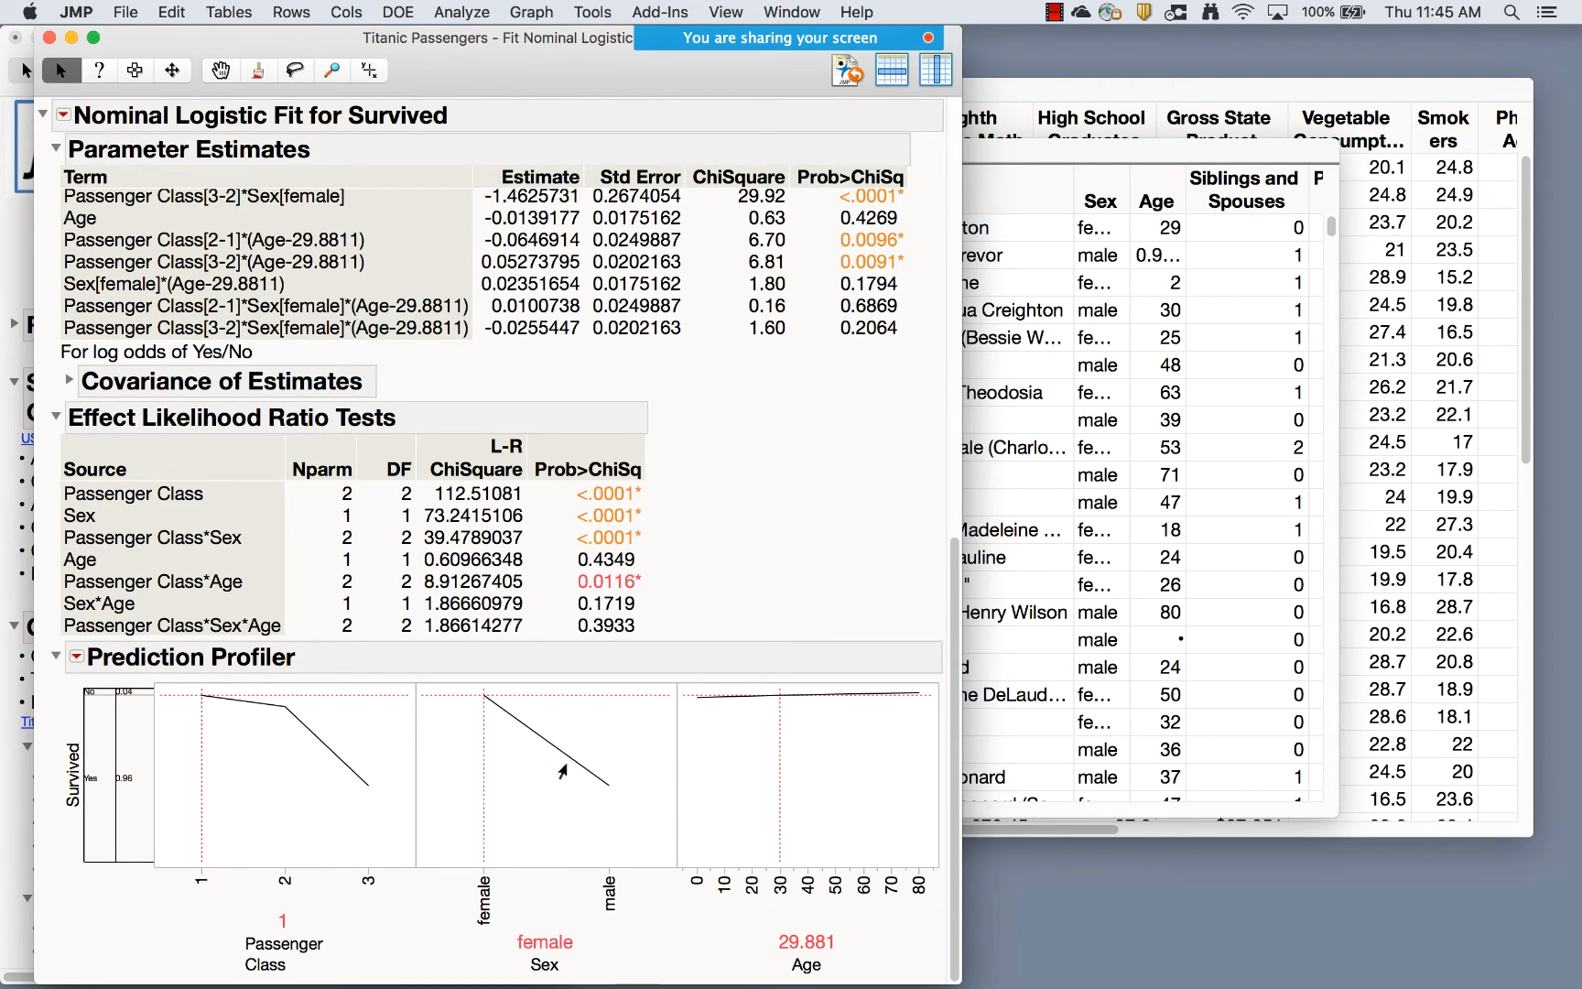
pyautogui.click(606, 784)
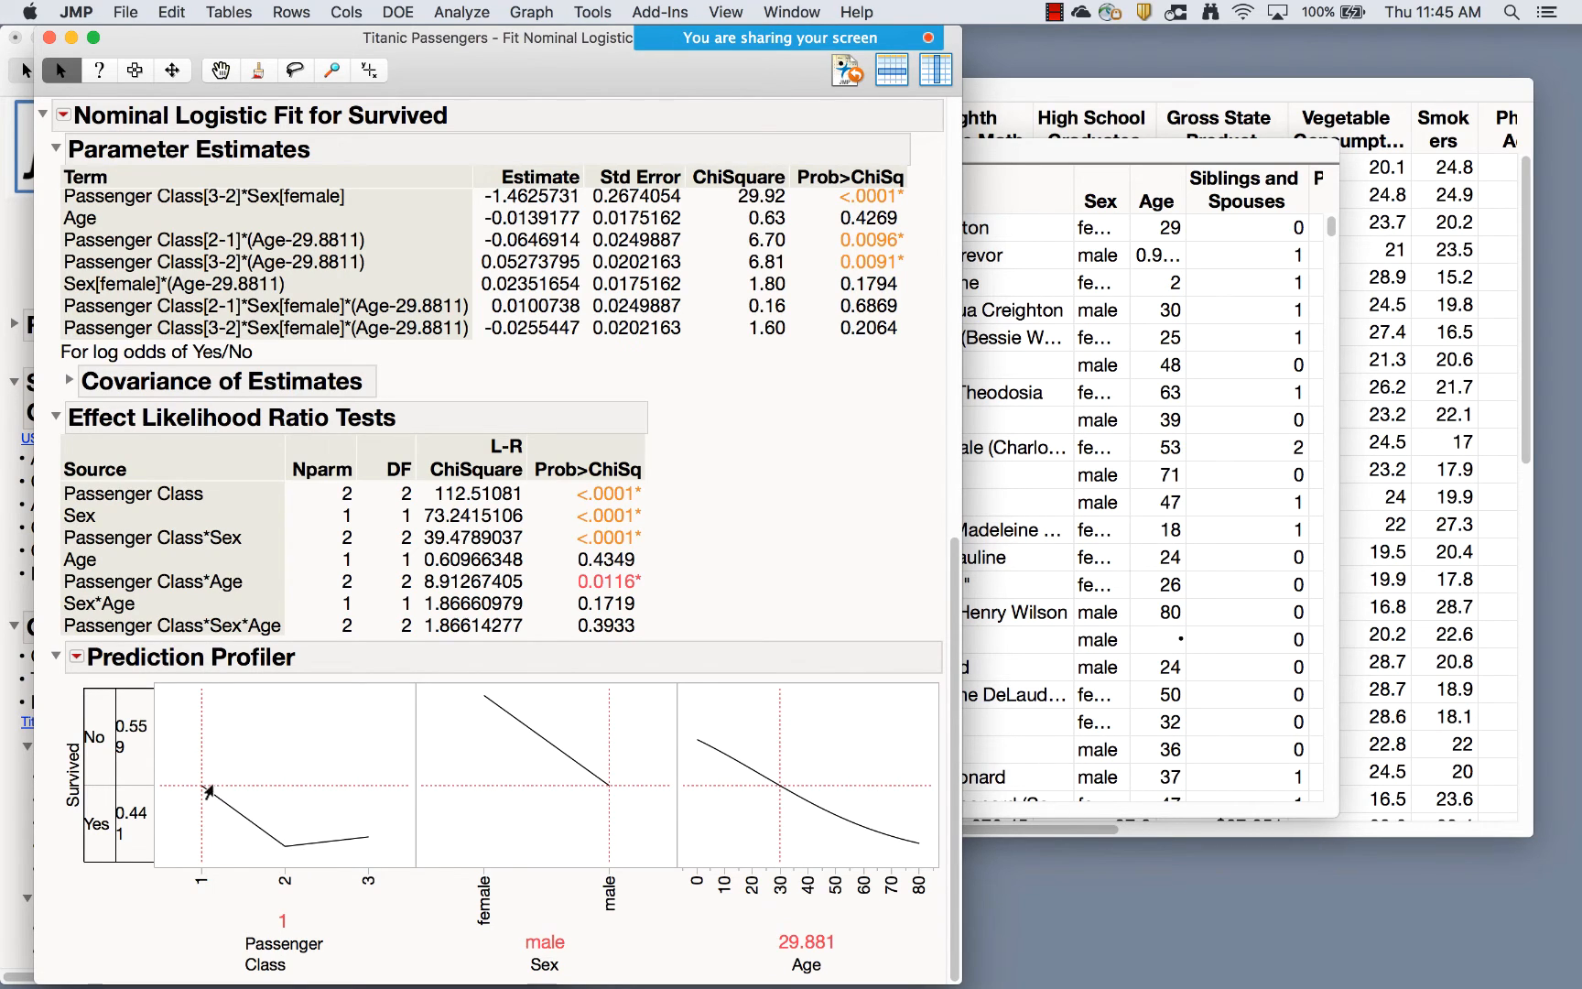
pyautogui.click(480, 697)
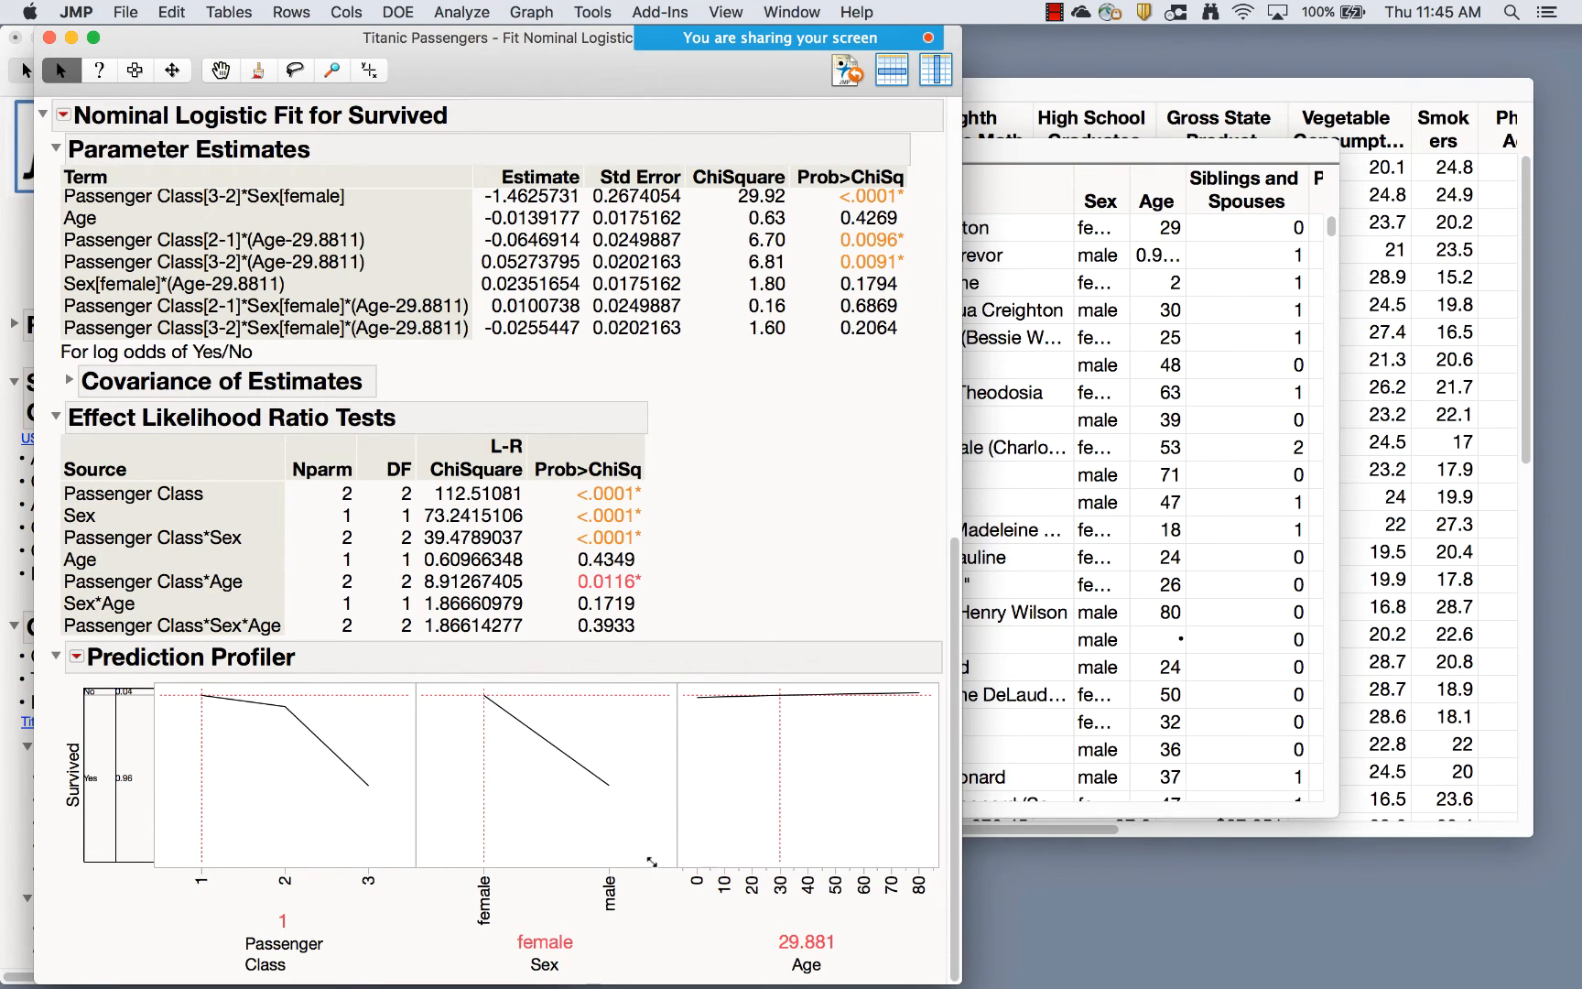
# Set Age to 35 in the Prediction Profiler
pyautogui.click(823, 938)
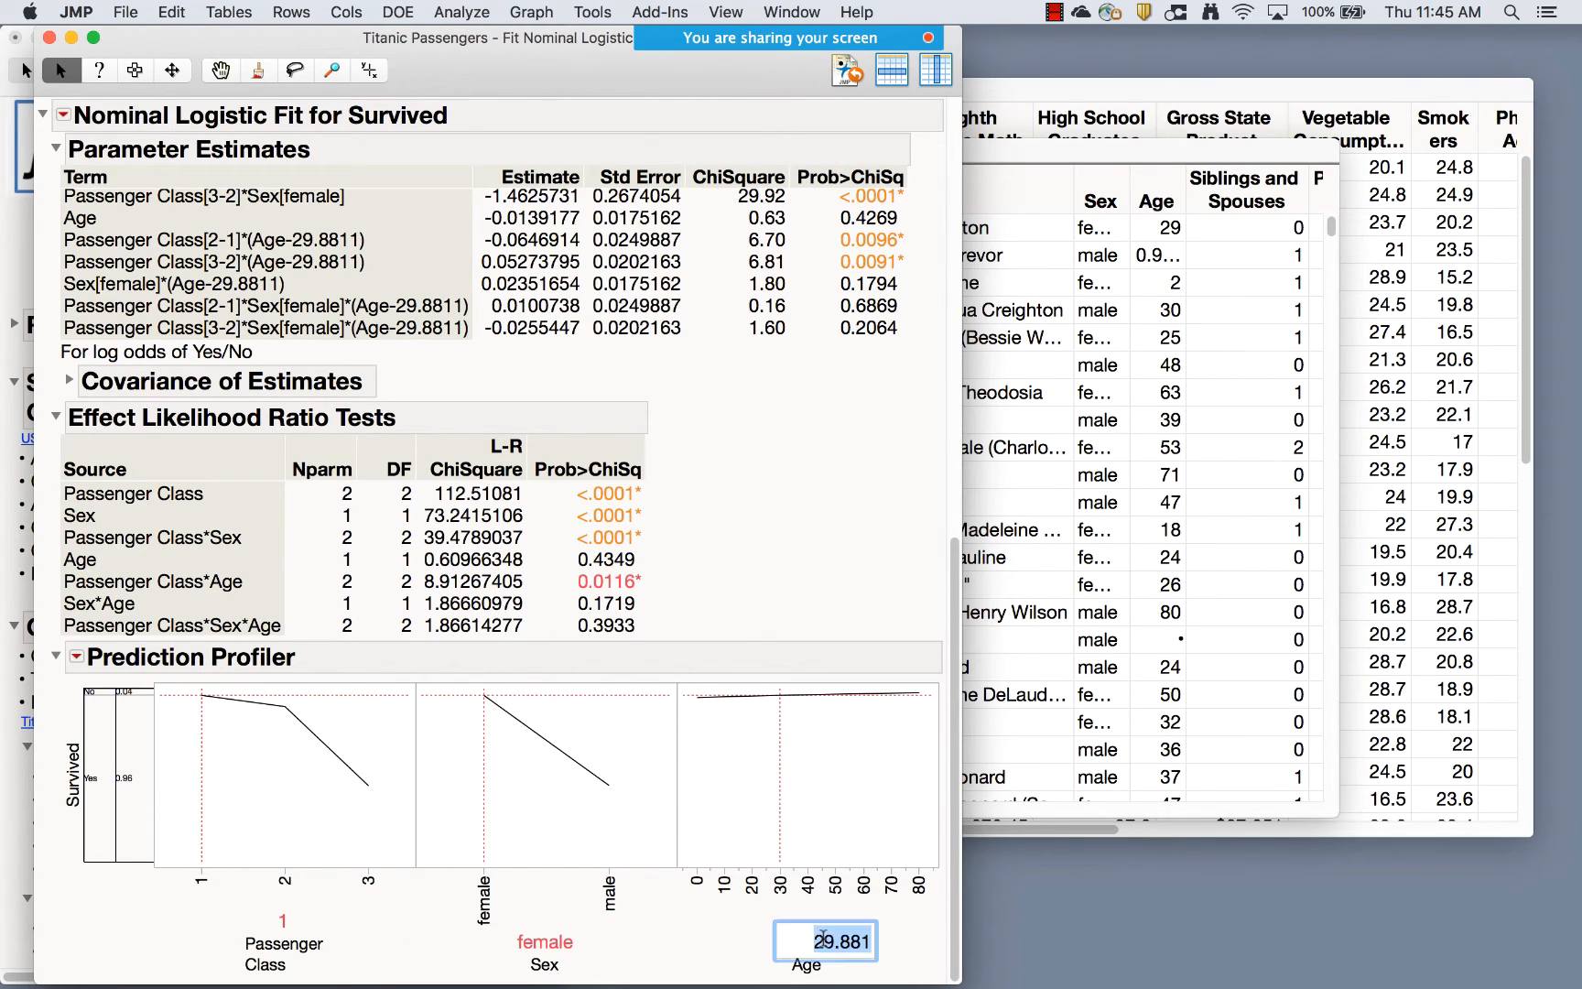
pyautogui.write('35')
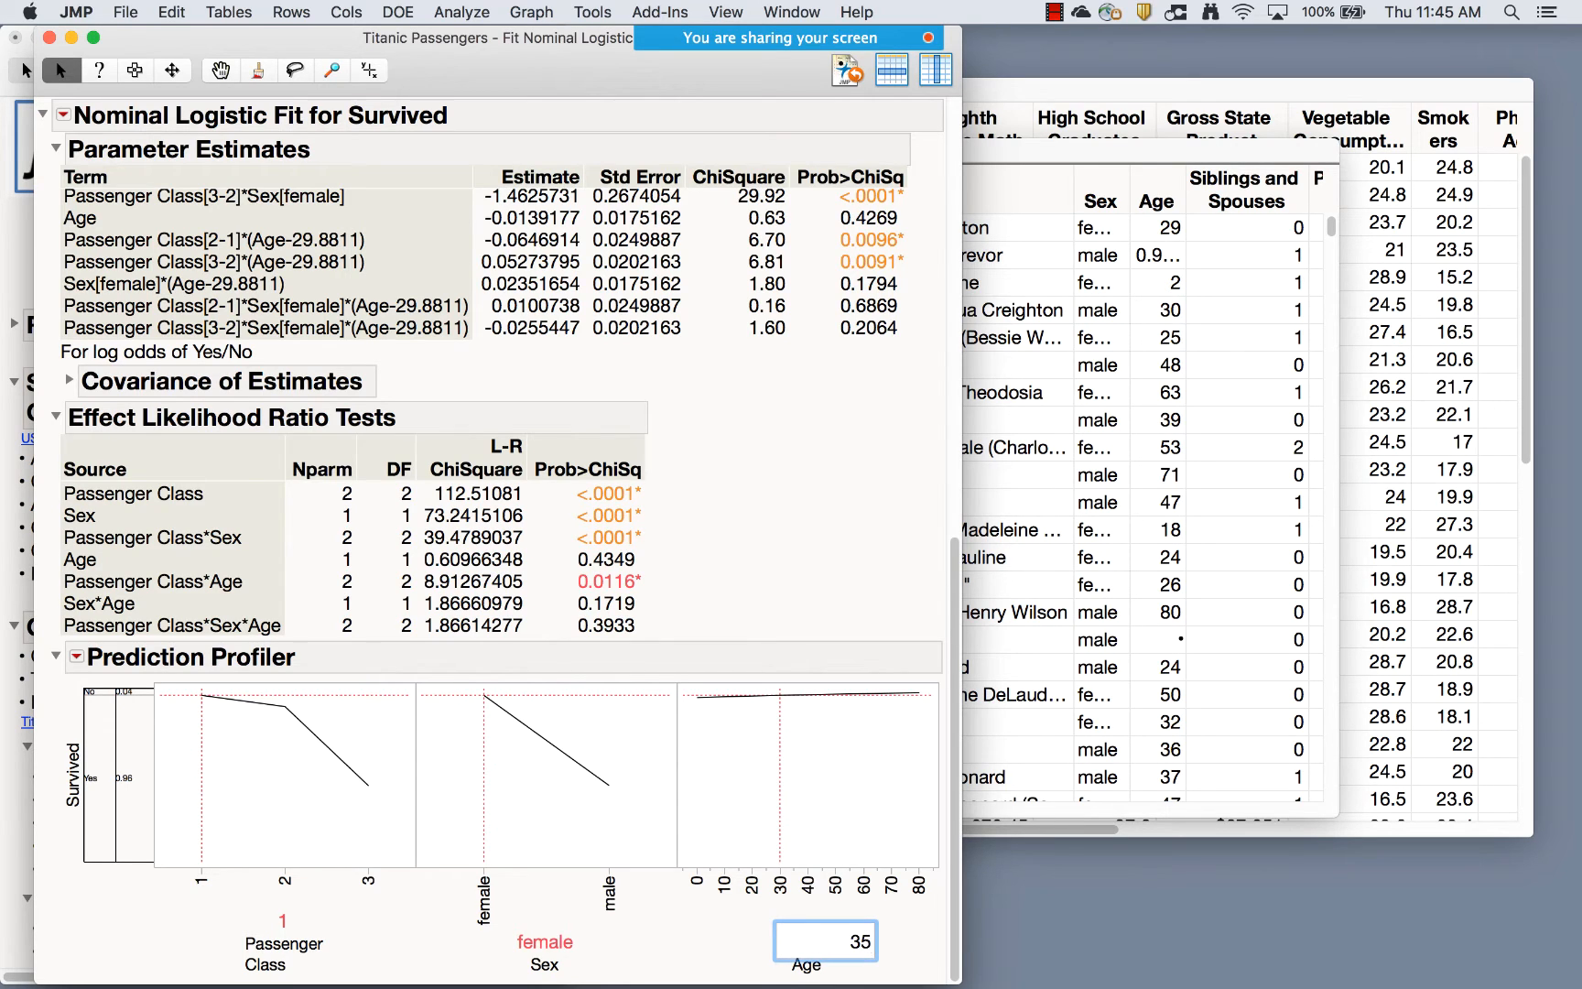
pyautogui.press('Return')
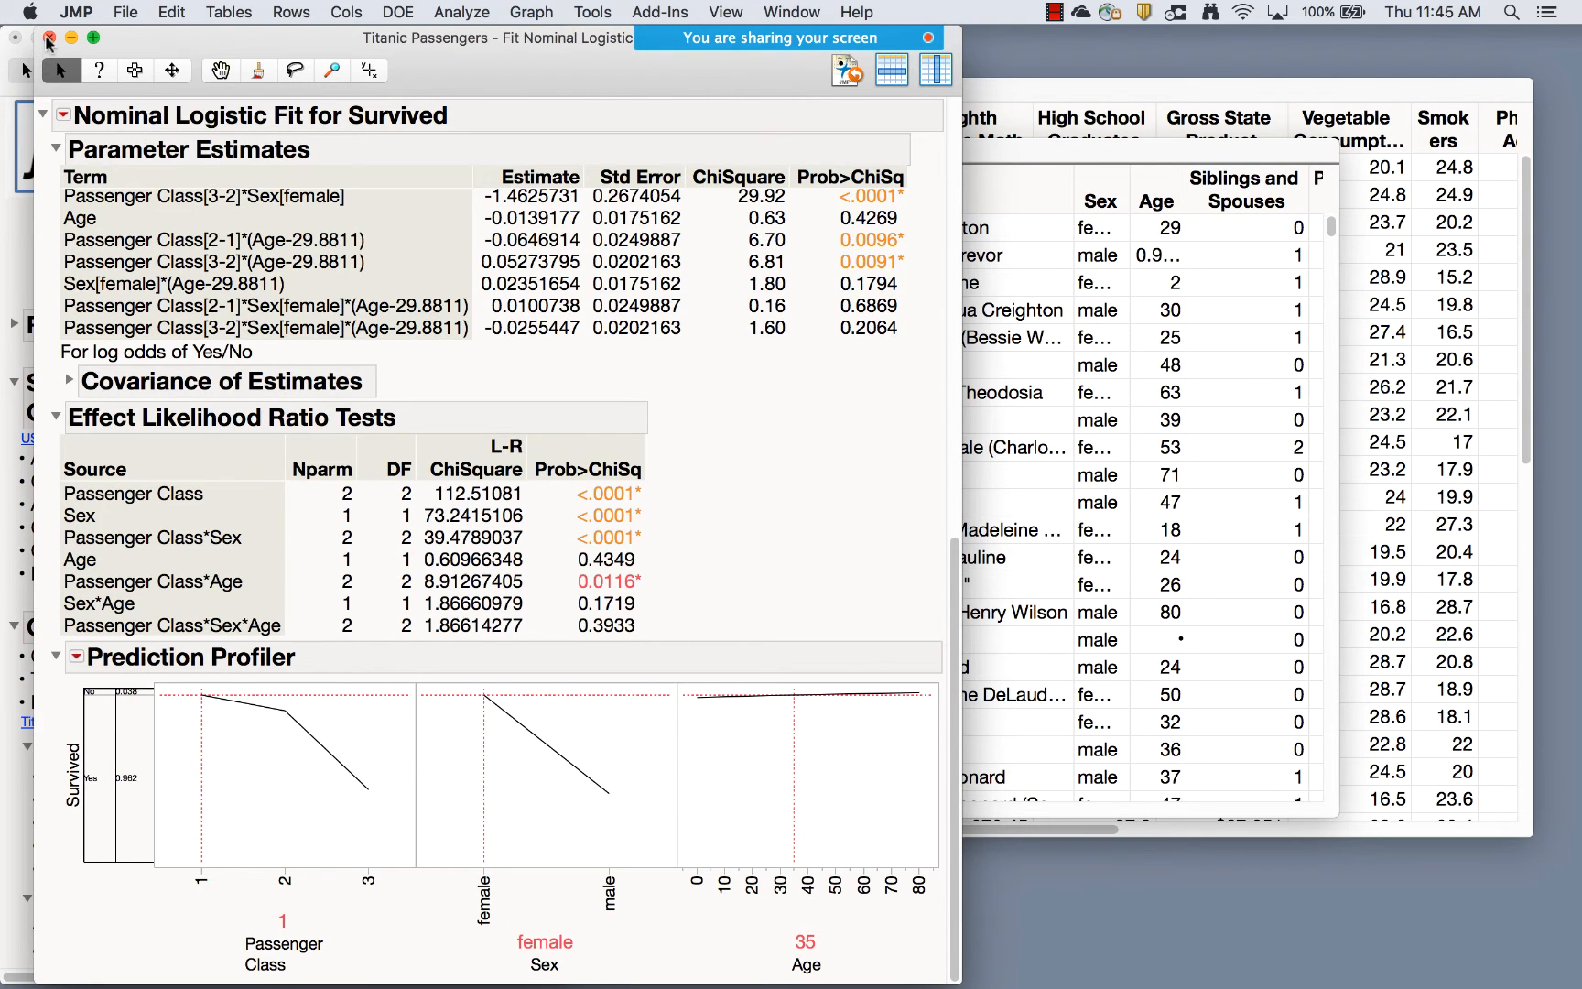
# Close the nominal logistic report, and close the US Demographics table and reopen it from the journal
pyautogui.click(49, 37)
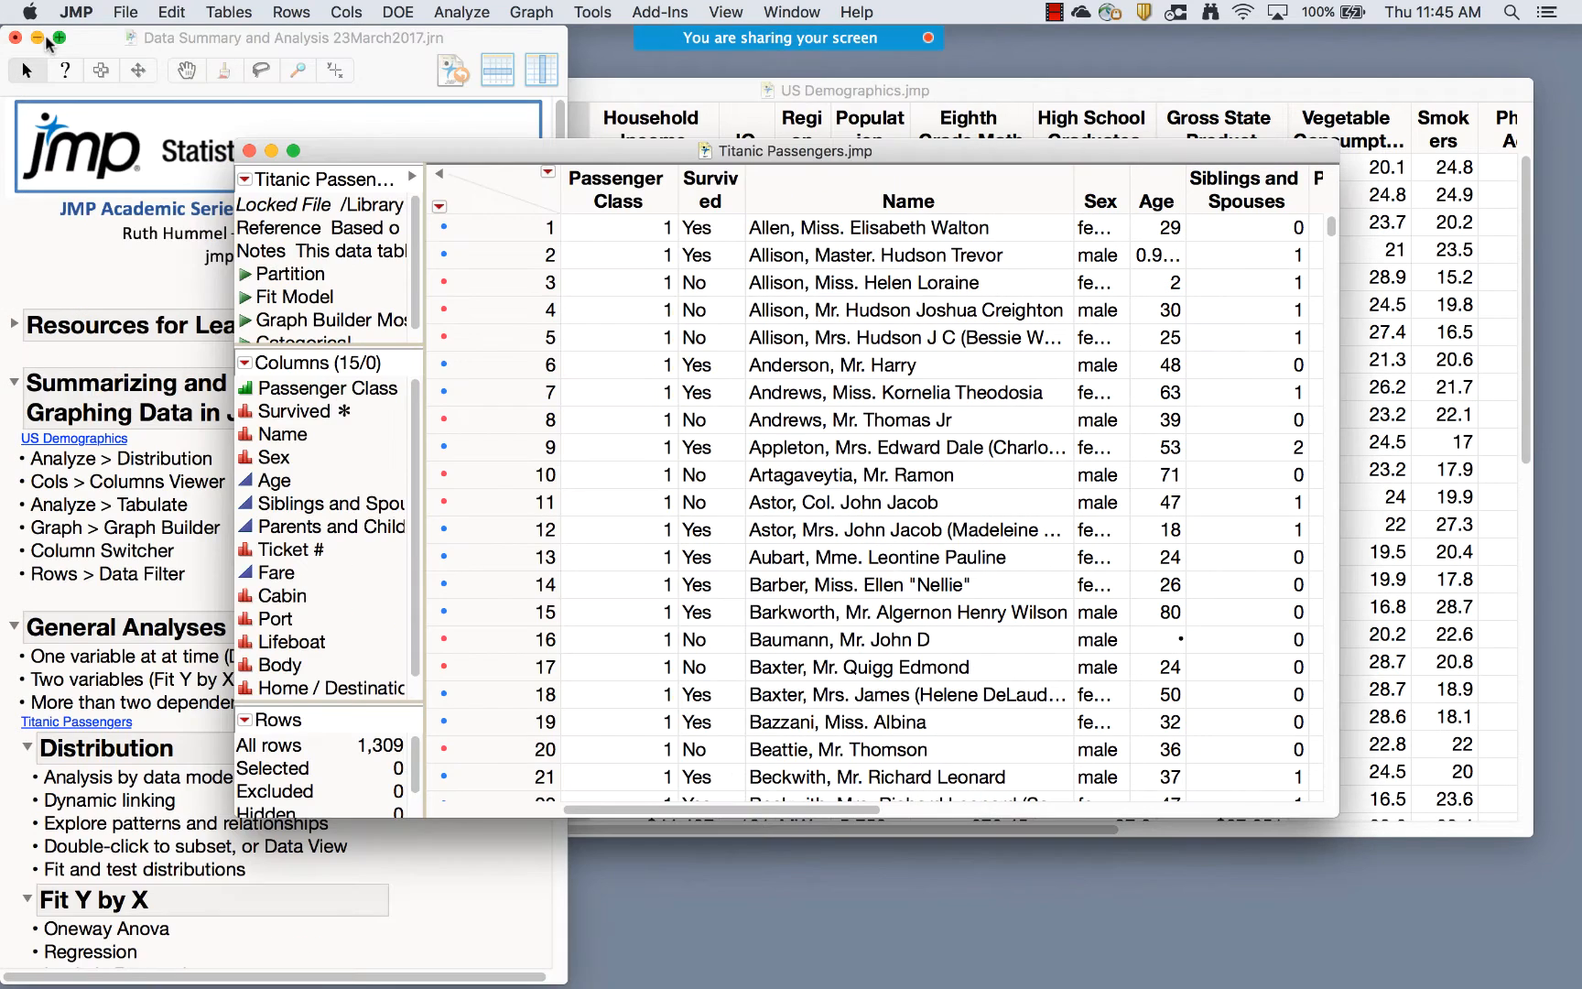
pyautogui.click(476, 13)
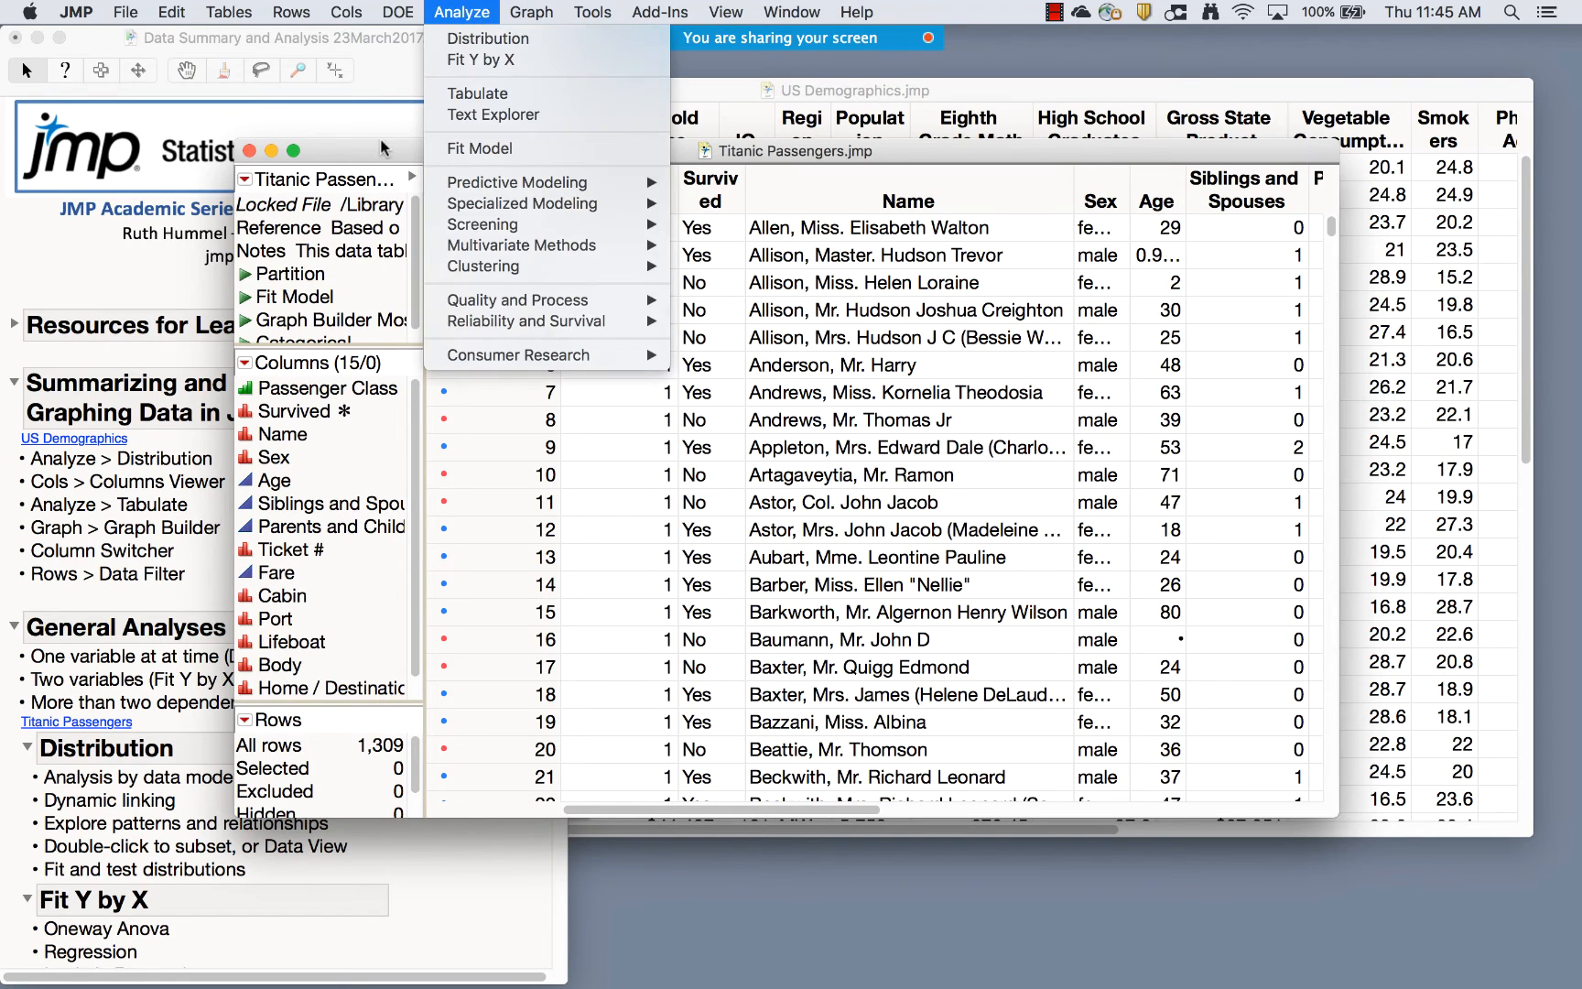
pyautogui.click(385, 149)
pyautogui.click(714, 90)
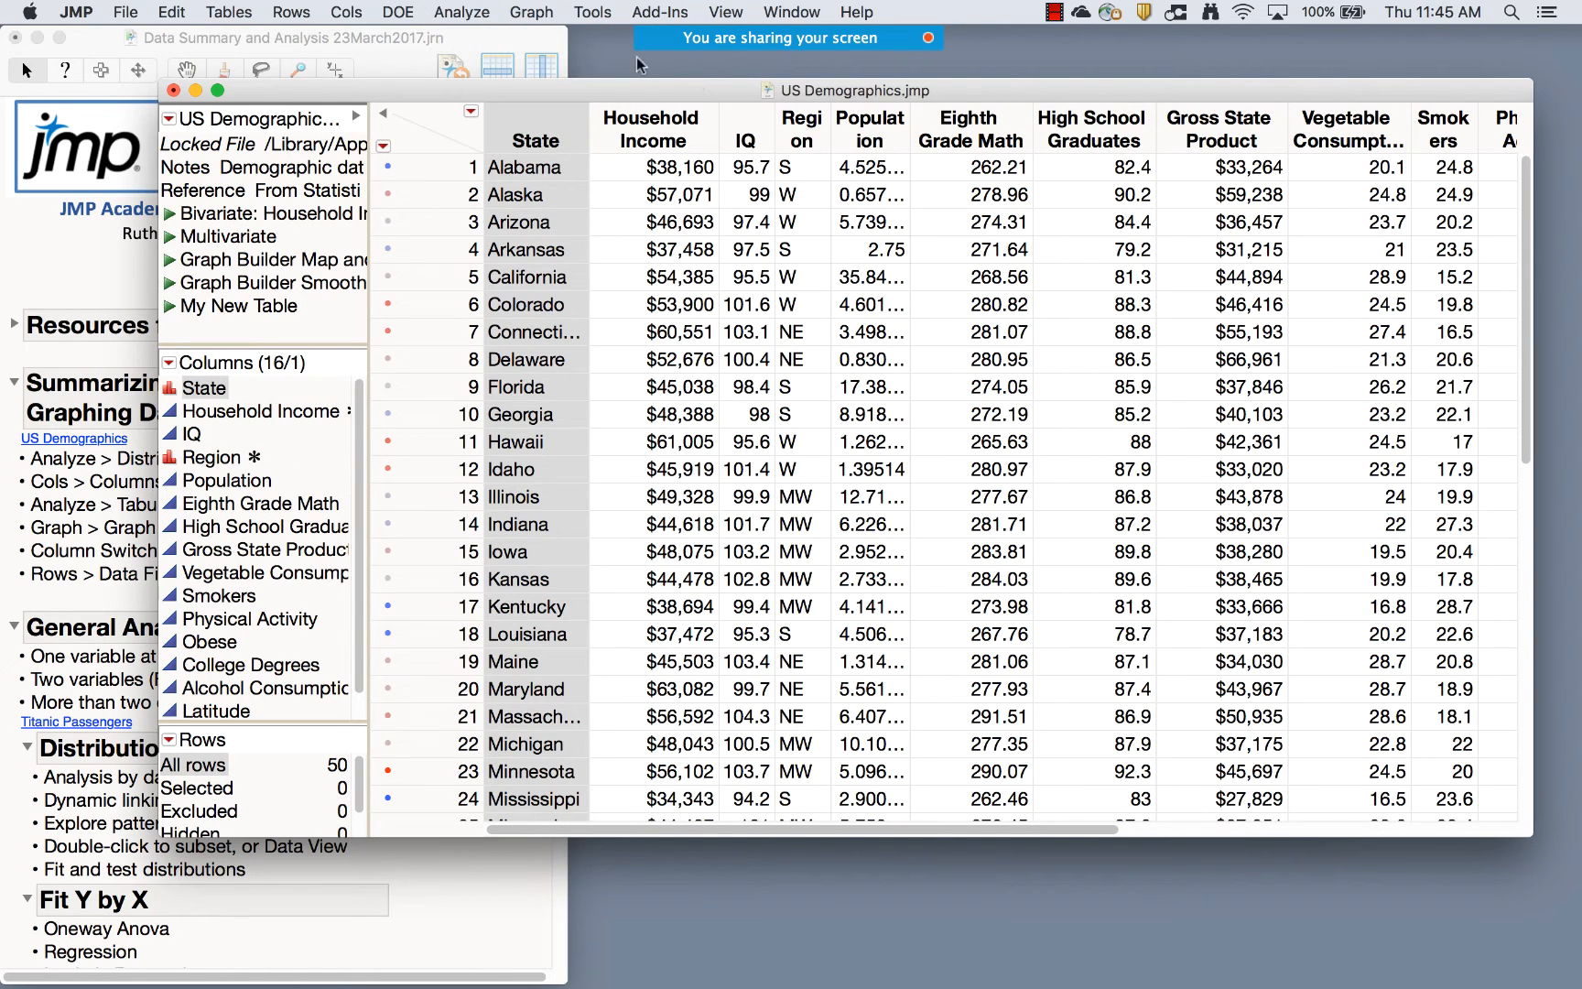
pyautogui.click(173, 91)
pyautogui.click(774, 214)
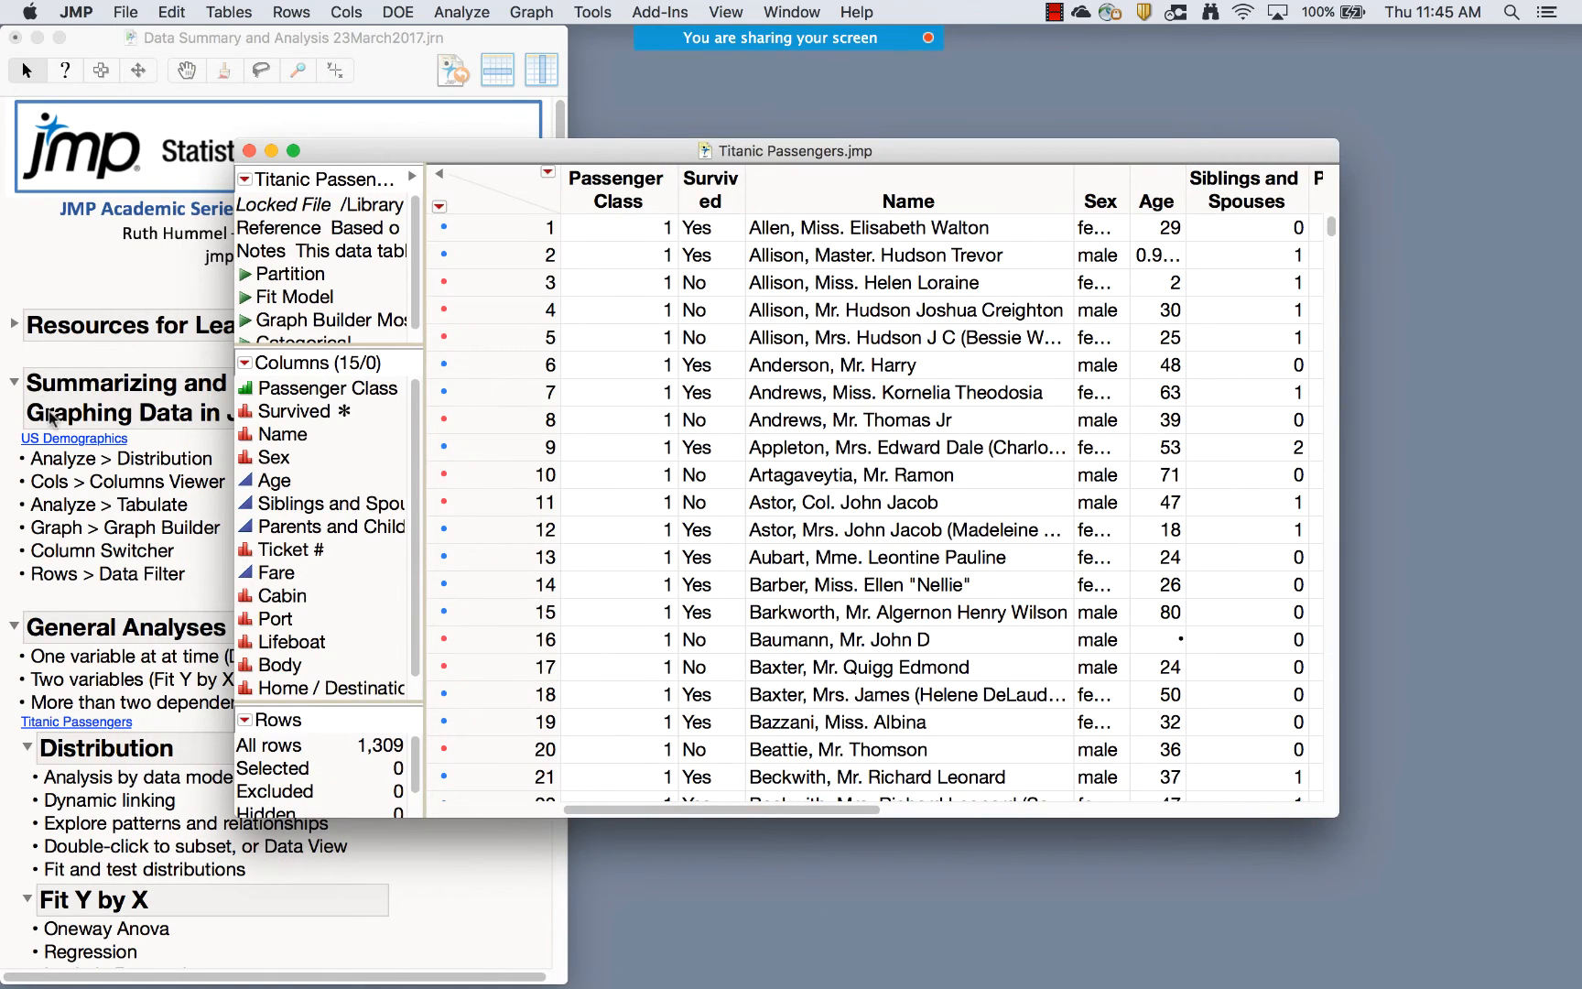
pyautogui.click(54, 440)
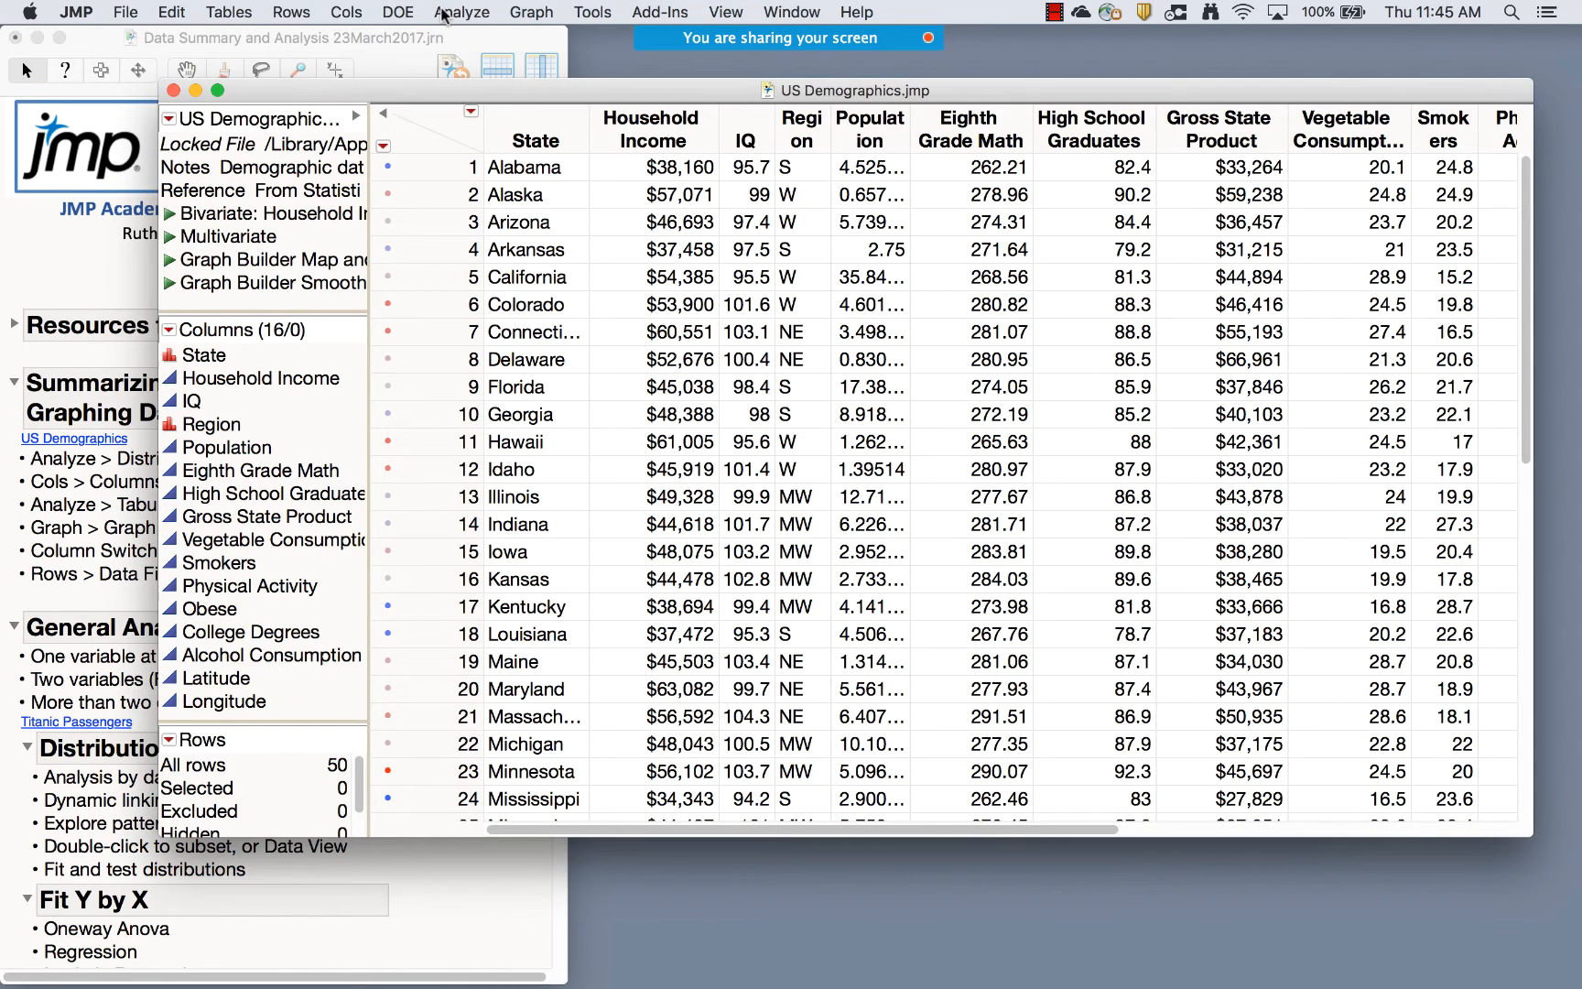
# Open a Fit Model specification for US Demographics and assign Household Income as the Y response
pyautogui.click(443, 13)
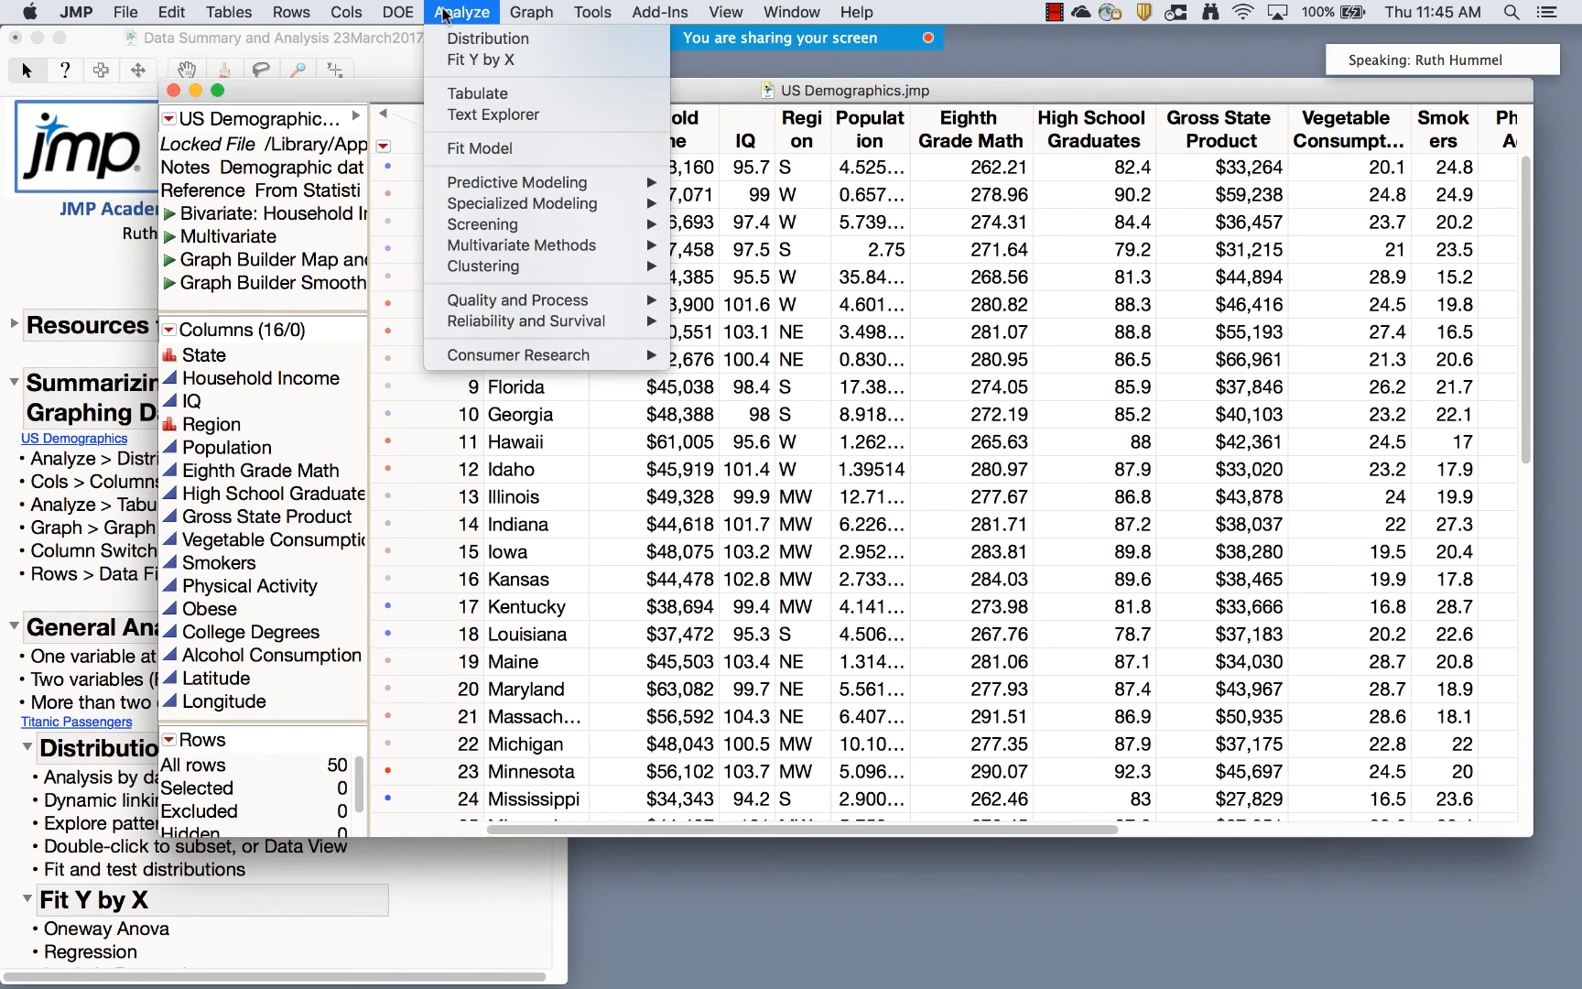
pyautogui.click(472, 152)
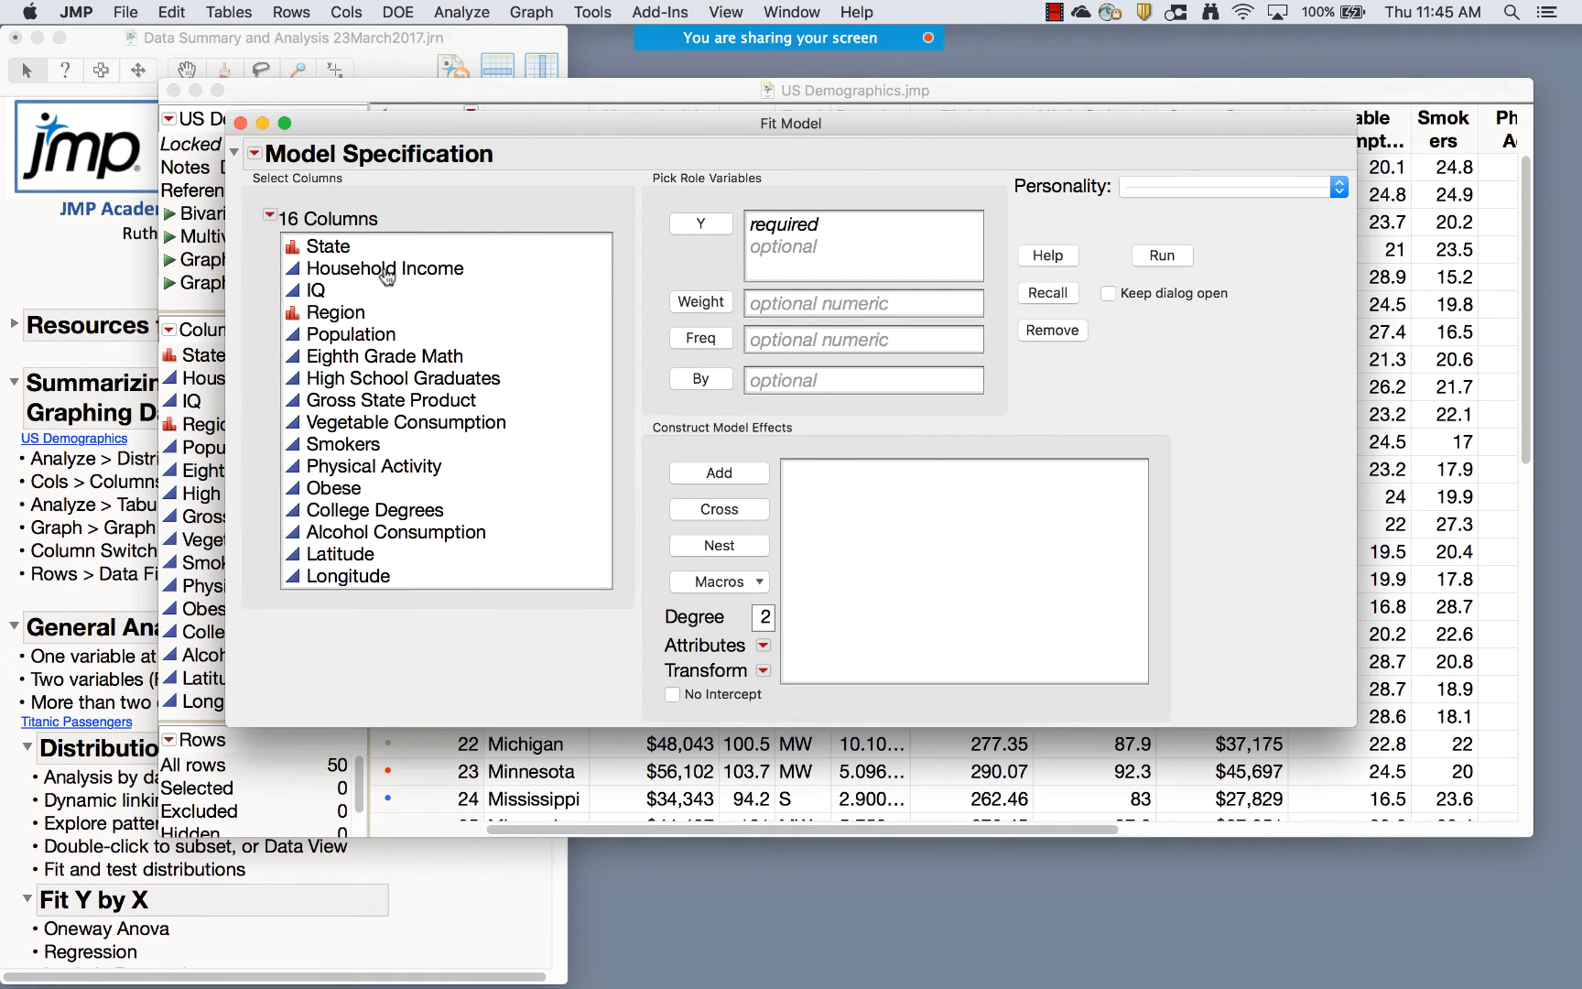
pyautogui.click(388, 269)
pyautogui.click(703, 224)
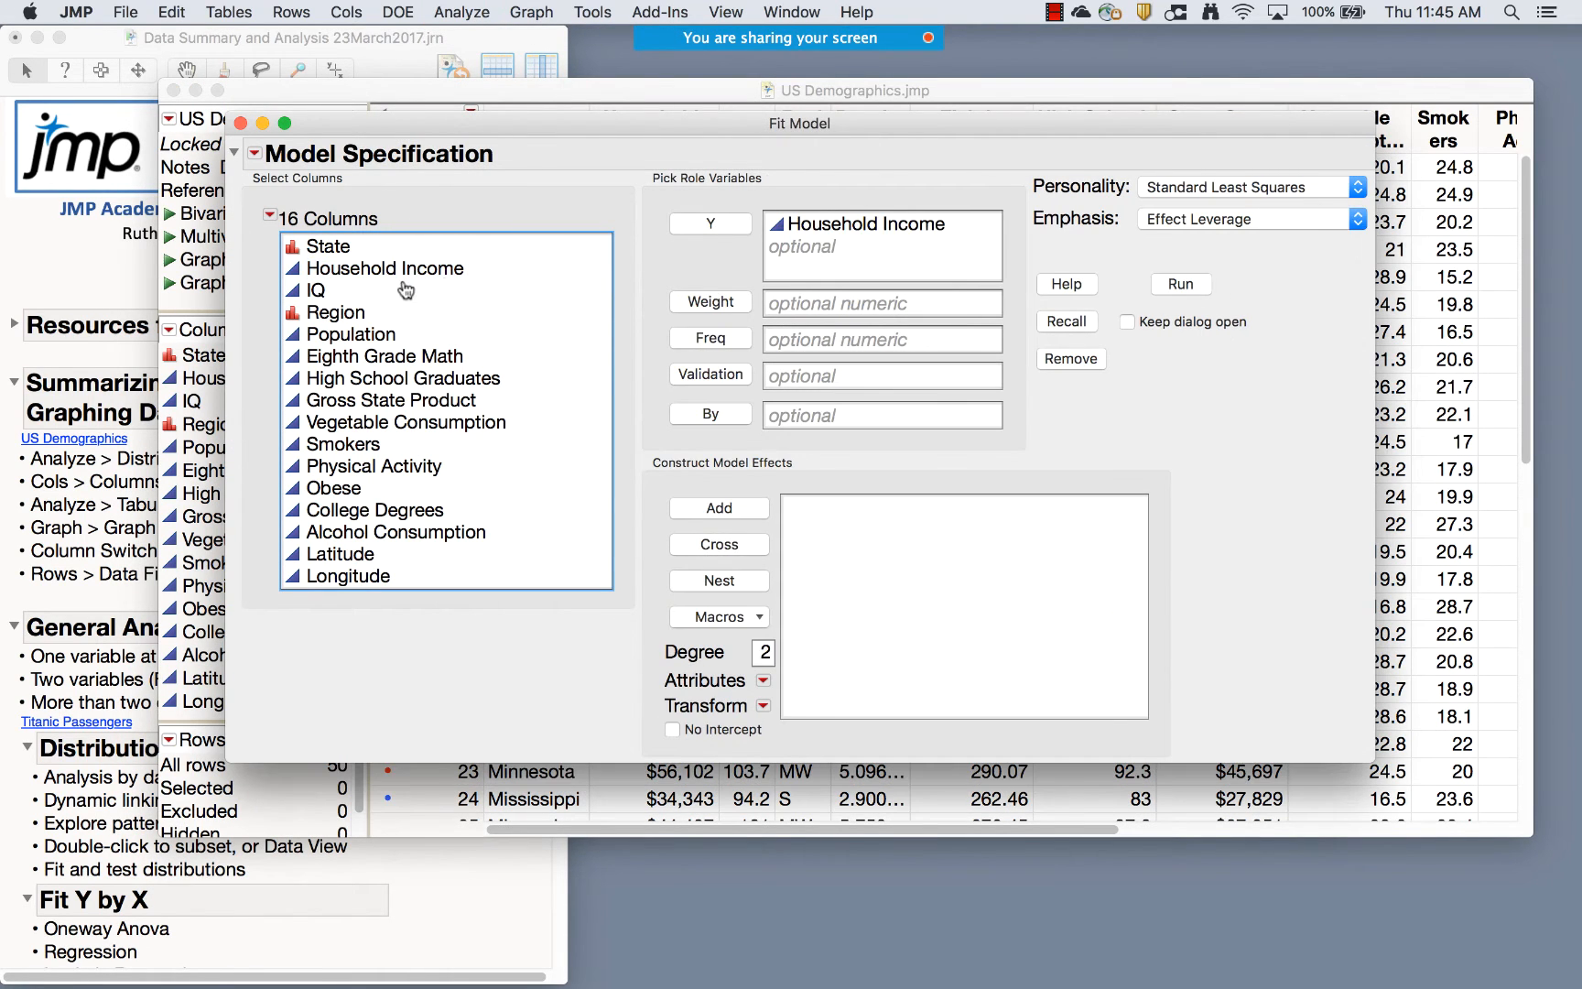
# Add IQ, Population and Eighth Grade Math as model effects in a full factorial with all their interactions
pyautogui.click(315, 292)
pyautogui.keyDown('super'); pyautogui.click(364, 340); pyautogui.keyUp('super')
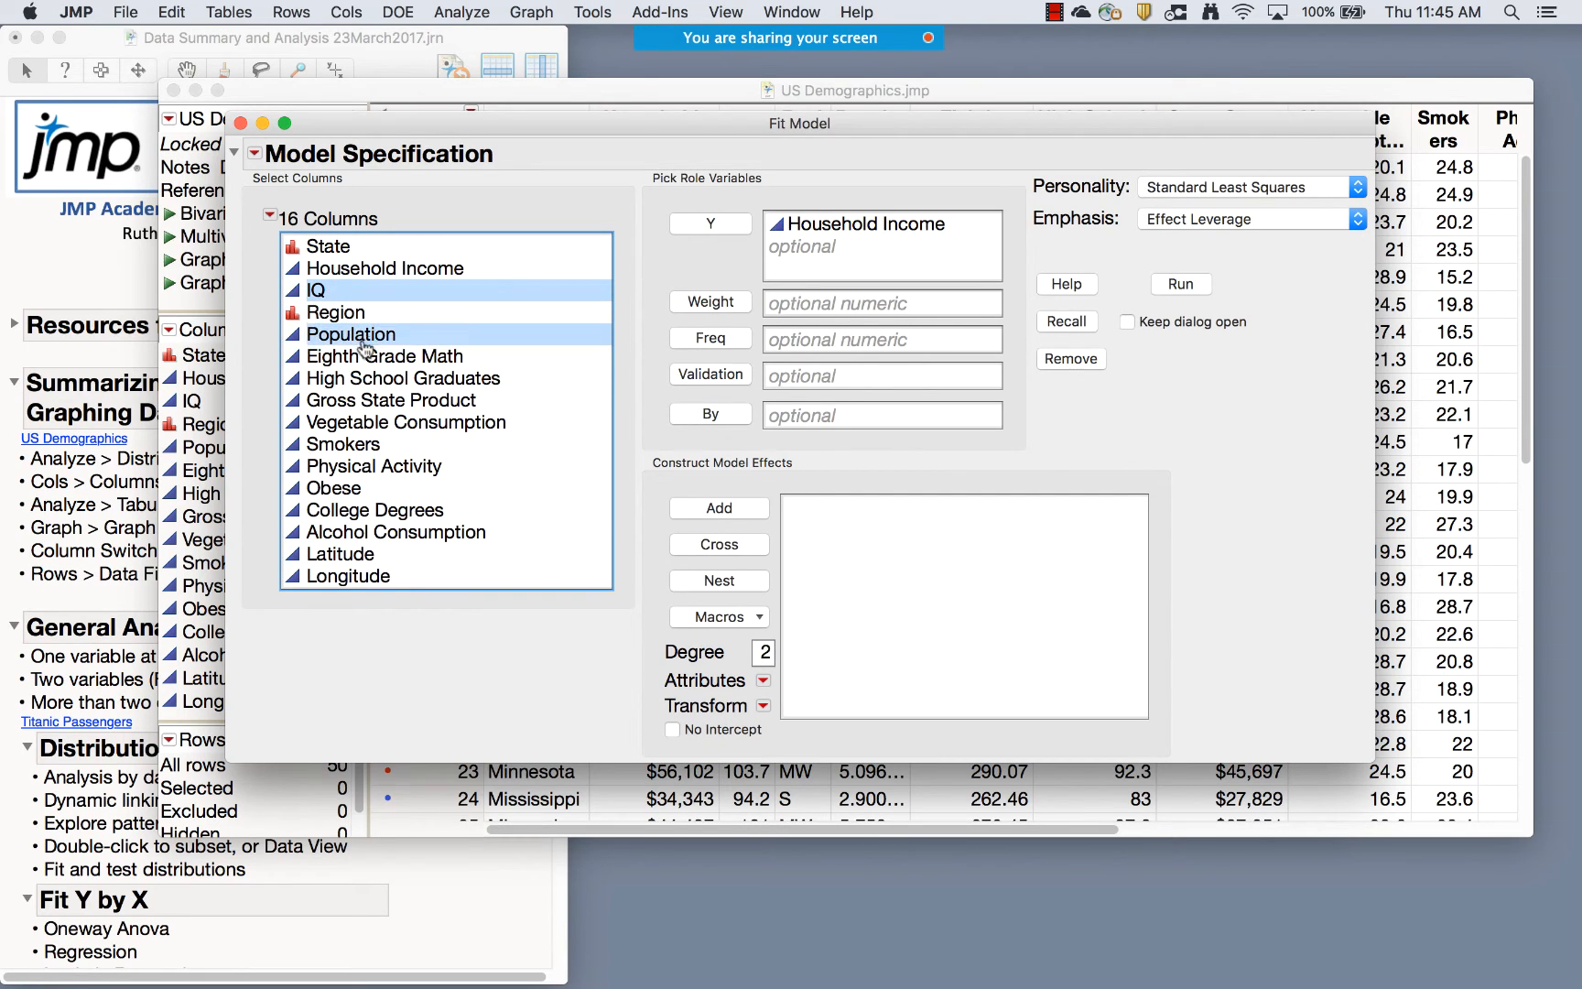
pyautogui.keyDown('super'); pyautogui.click(370, 359); pyautogui.keyUp('super')
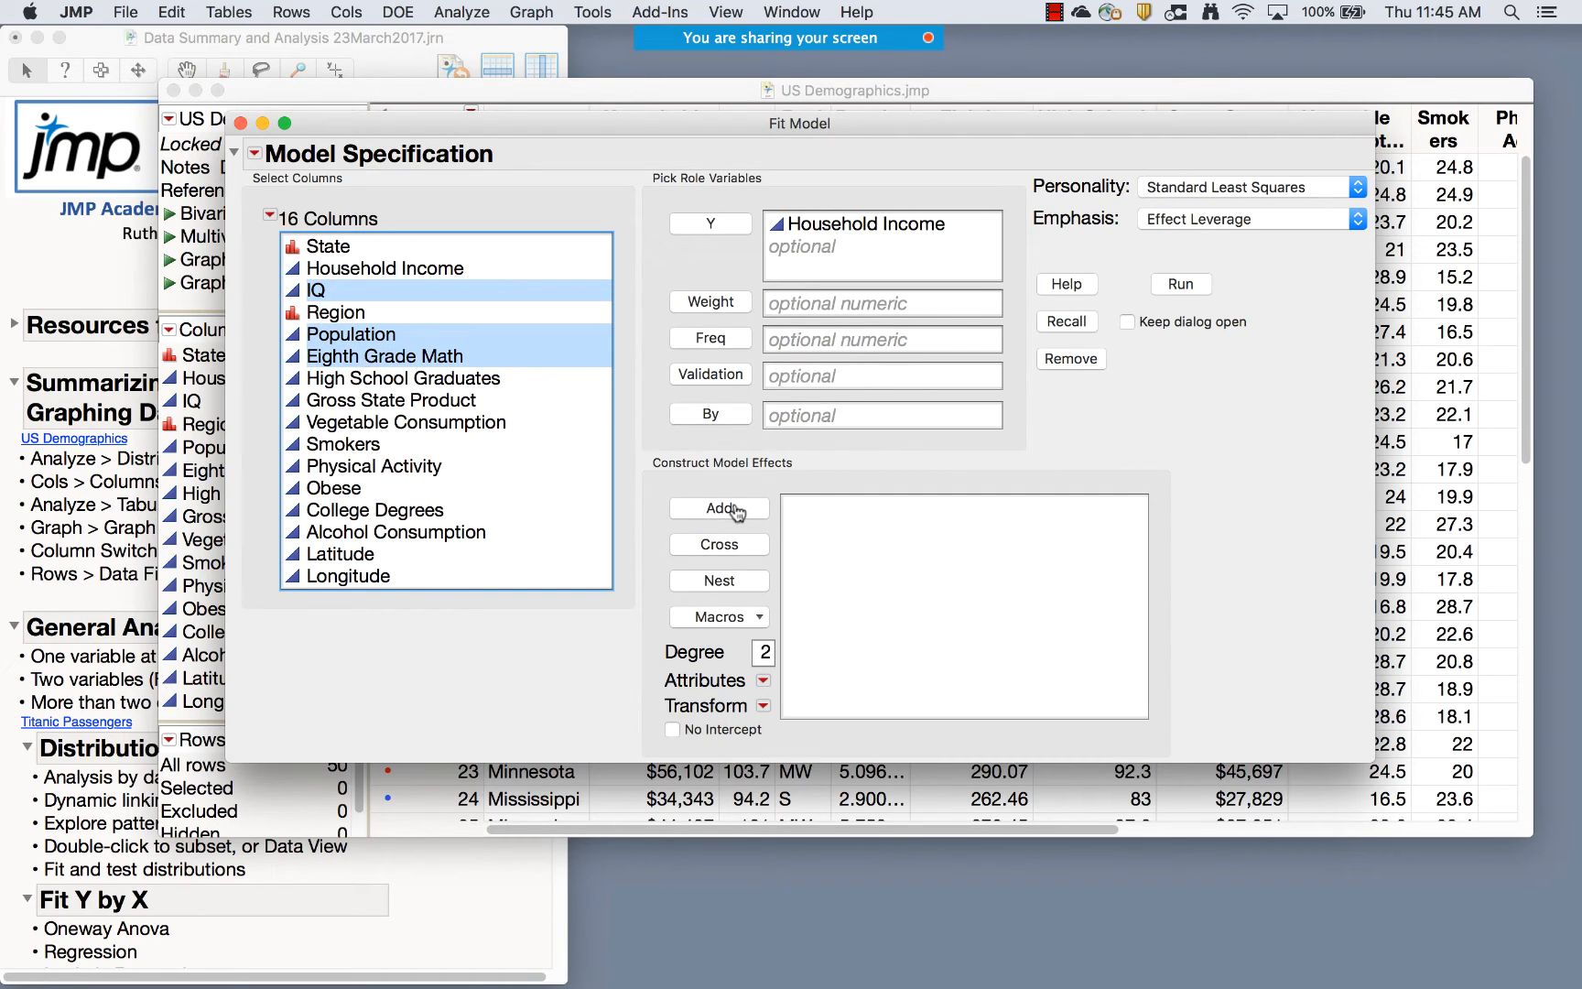
pyautogui.click(747, 619)
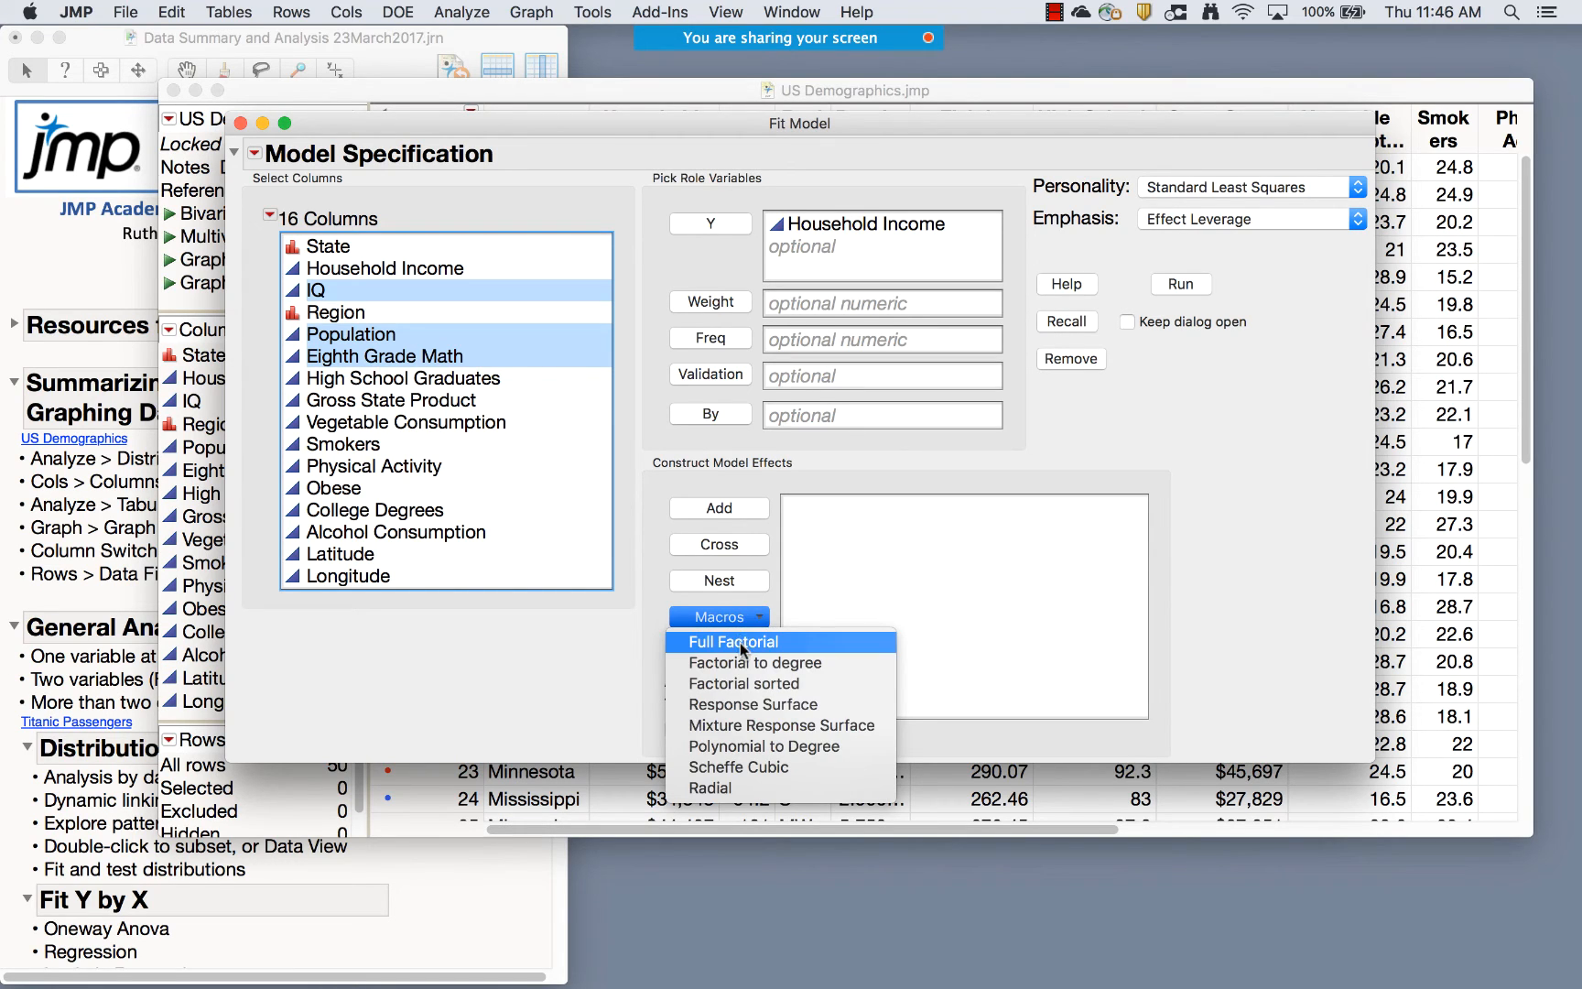
pyautogui.click(741, 643)
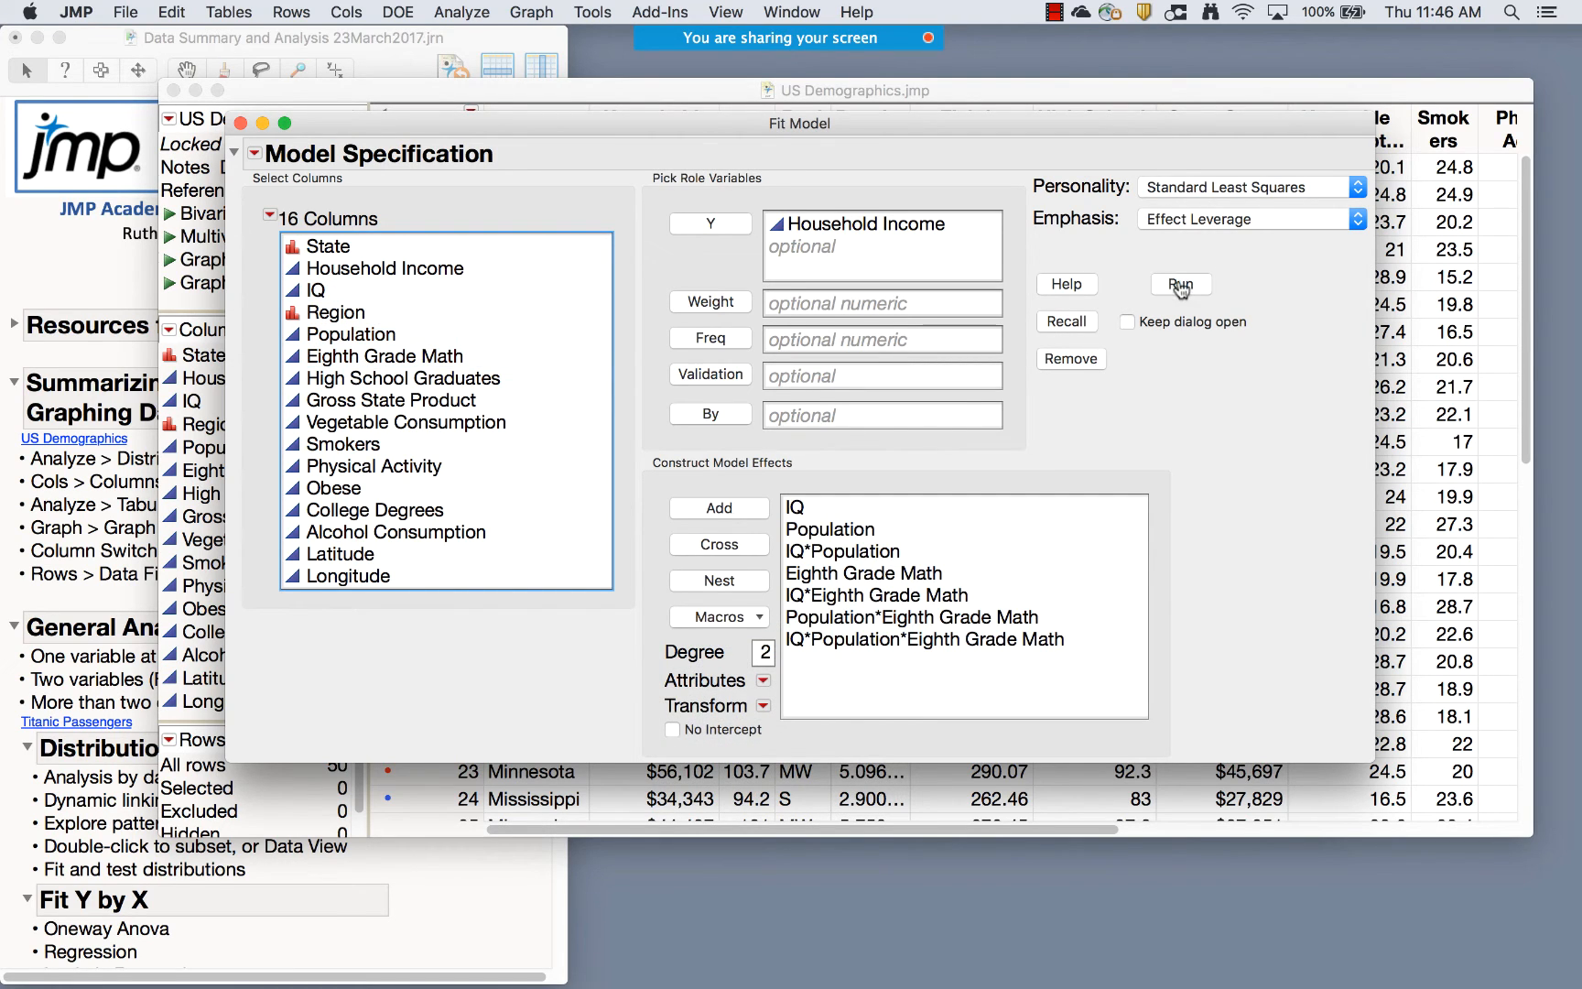
# Change the model personality to Mixed Model and show its random effects settings
pyautogui.click(1176, 190)
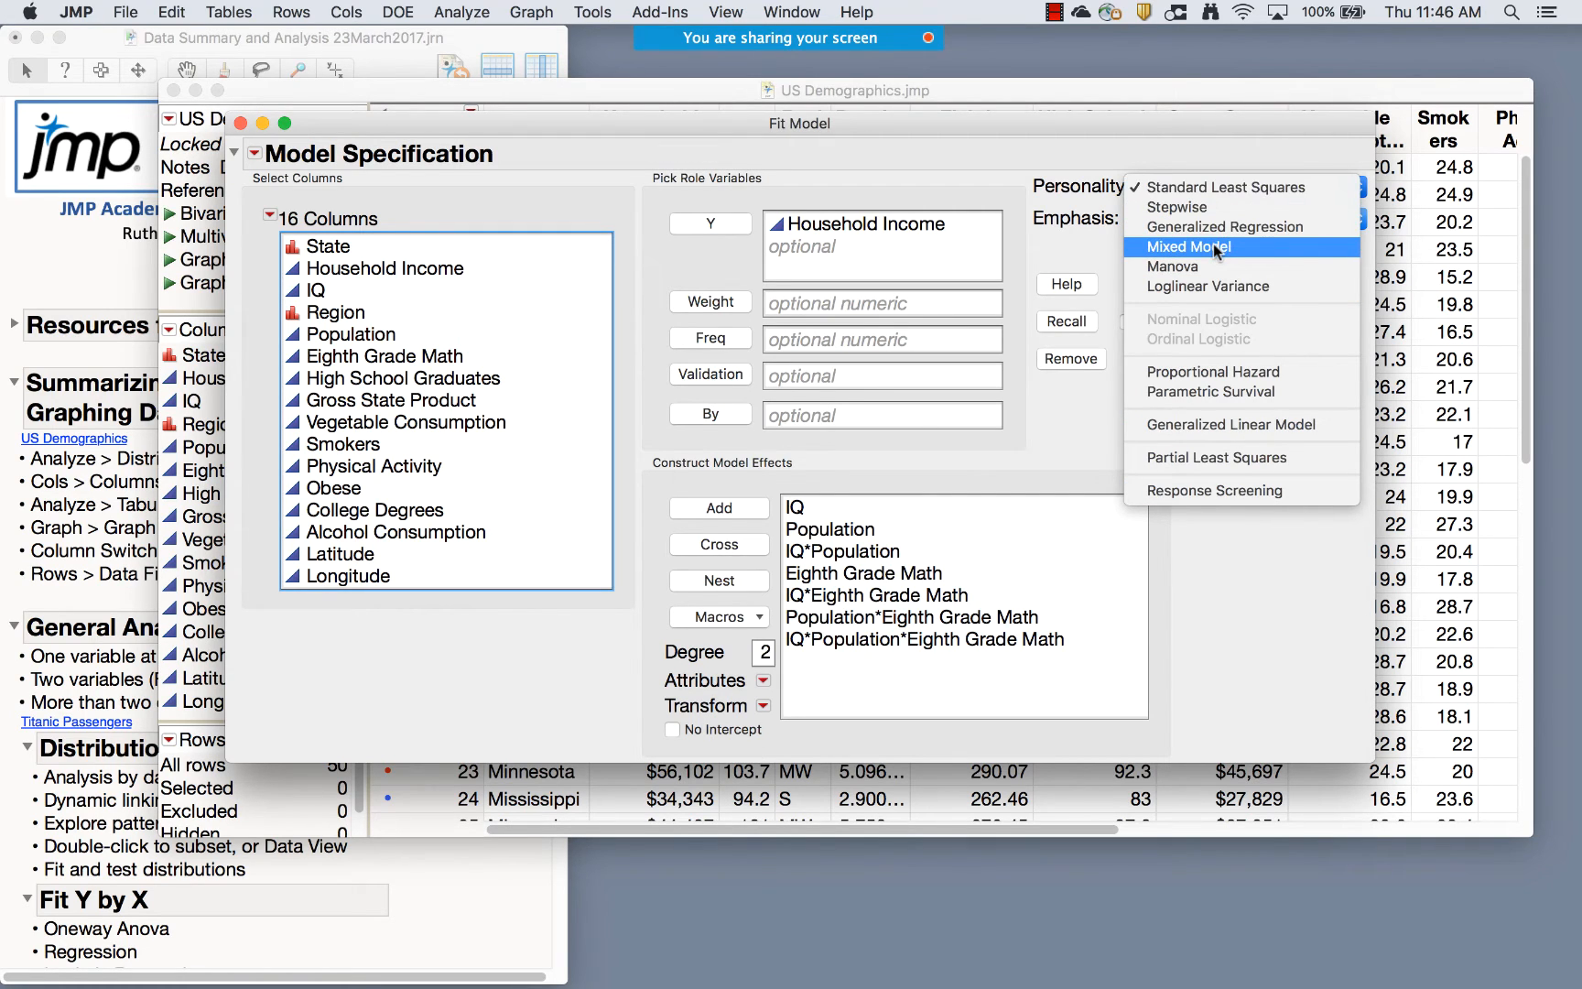
pyautogui.click(1215, 248)
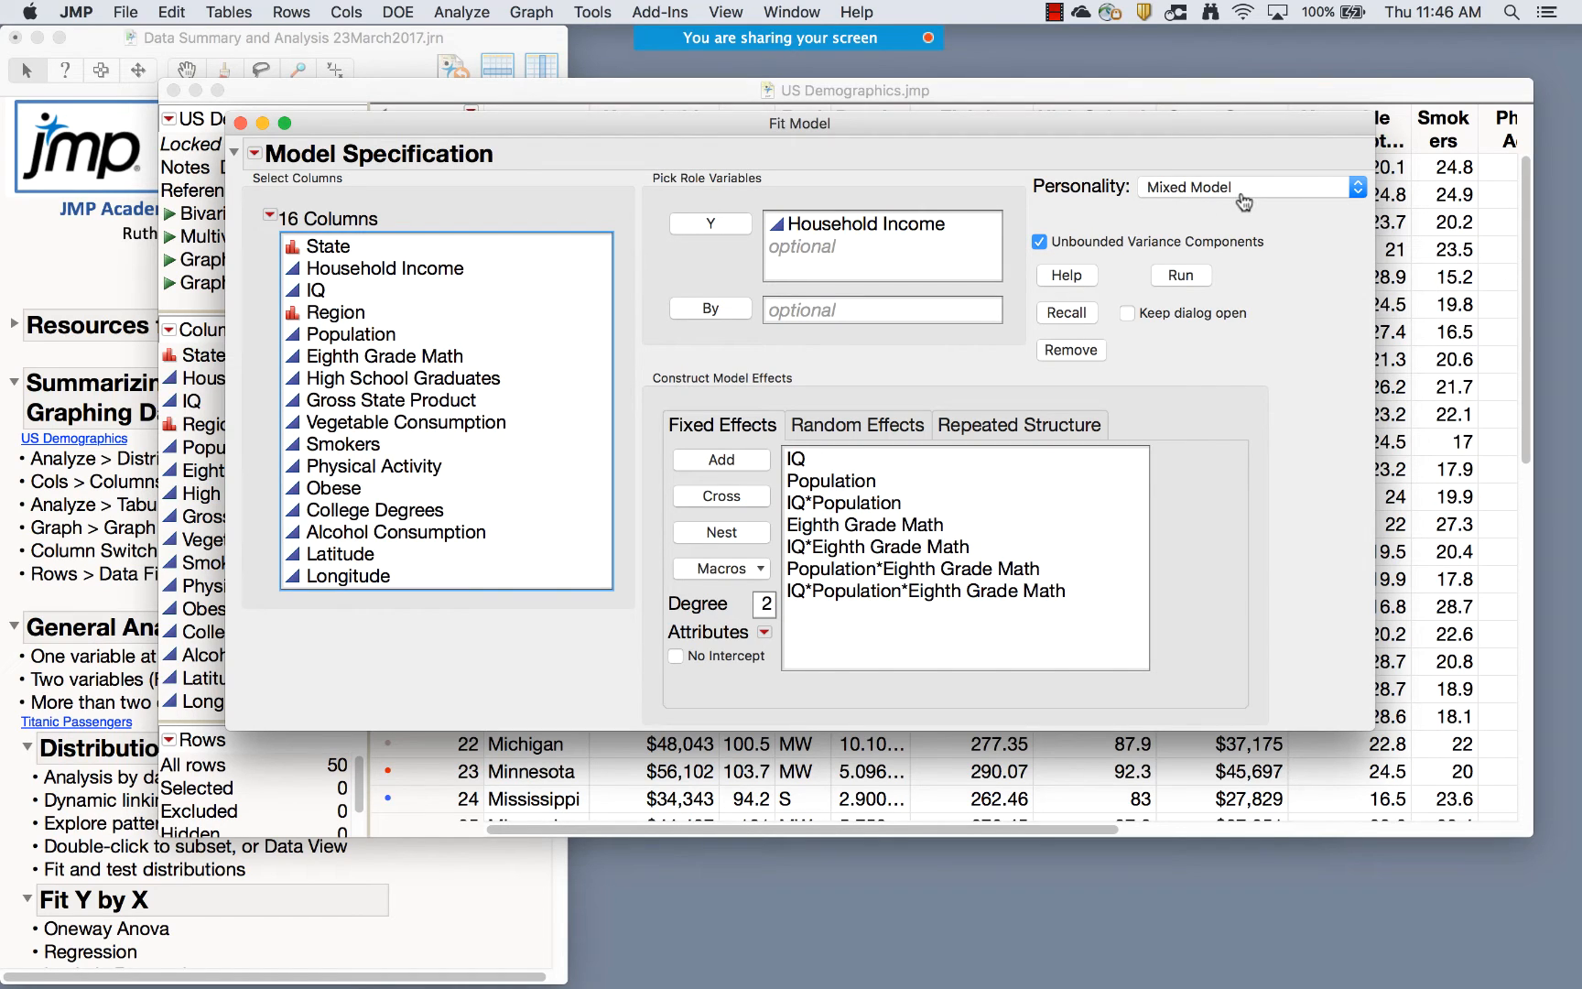
pyautogui.click(859, 427)
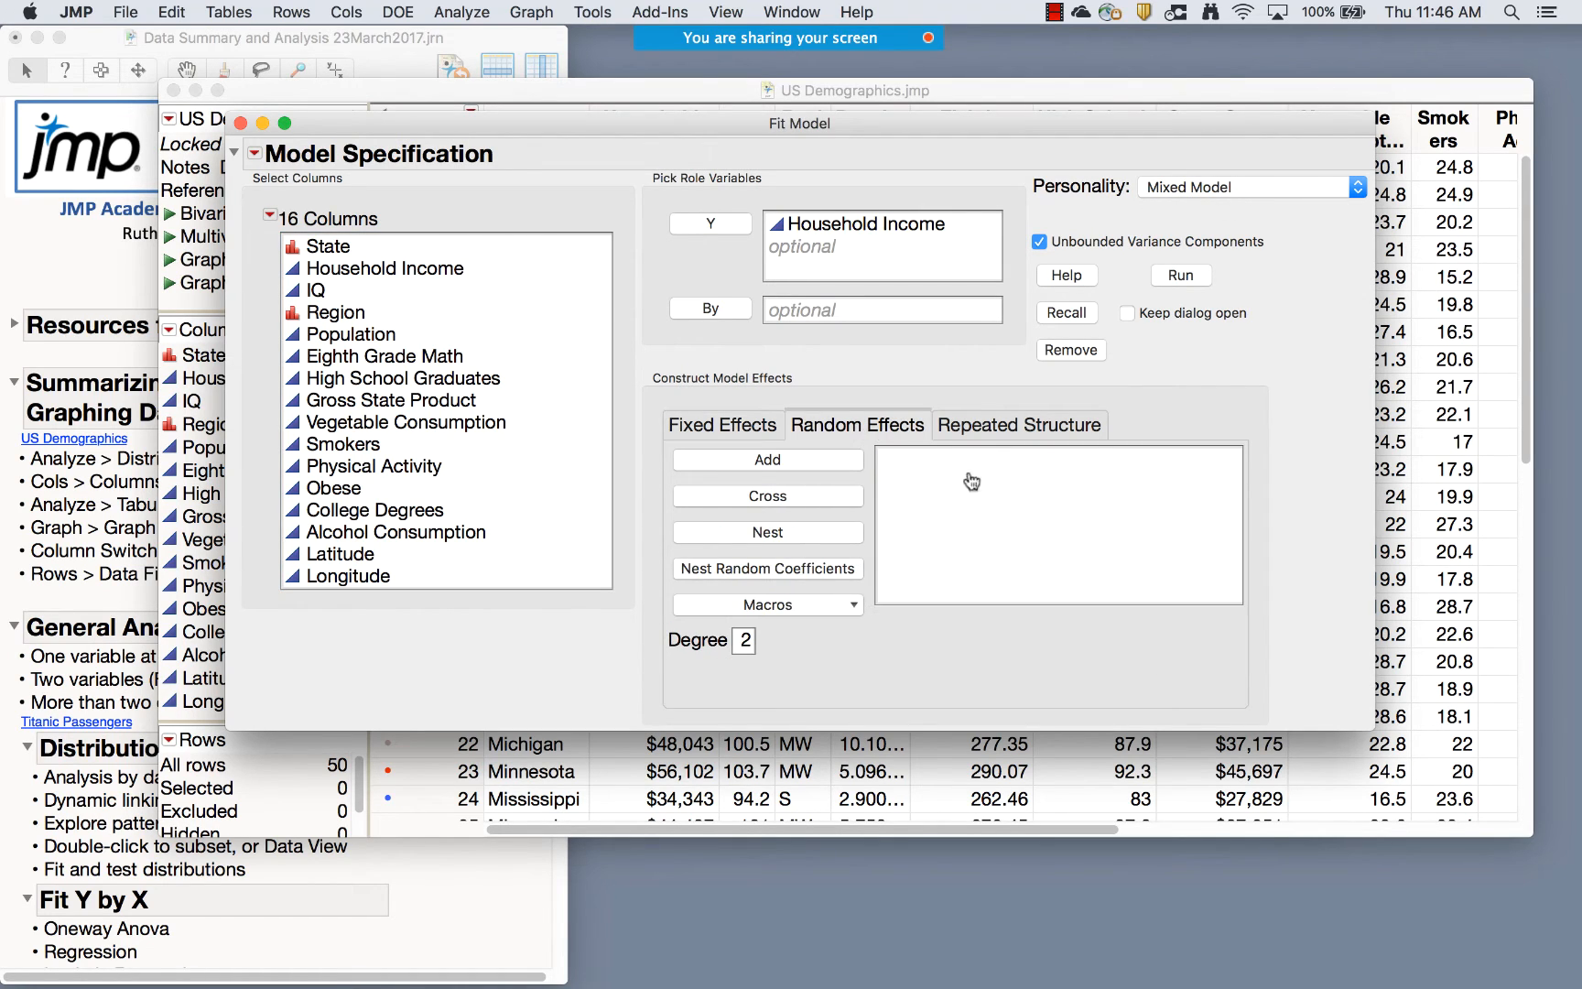
# Show the repeated covariance structure and fixed effects settings, and change the model personality to Generalized Regression
pyautogui.click(992, 427)
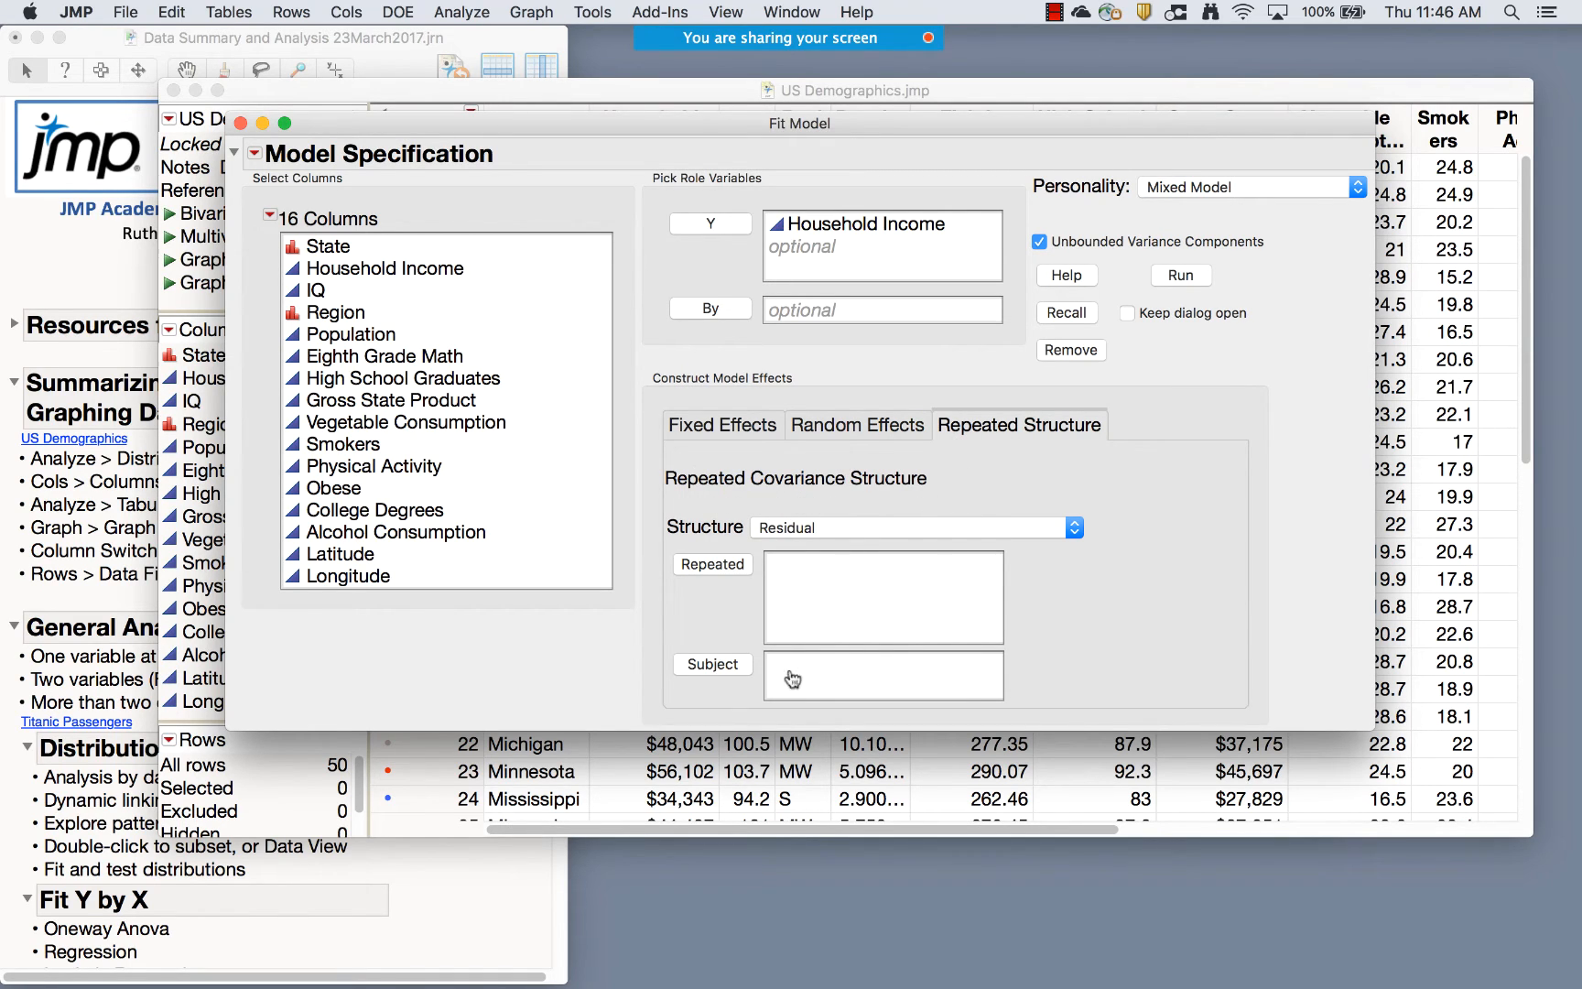
pyautogui.click(713, 426)
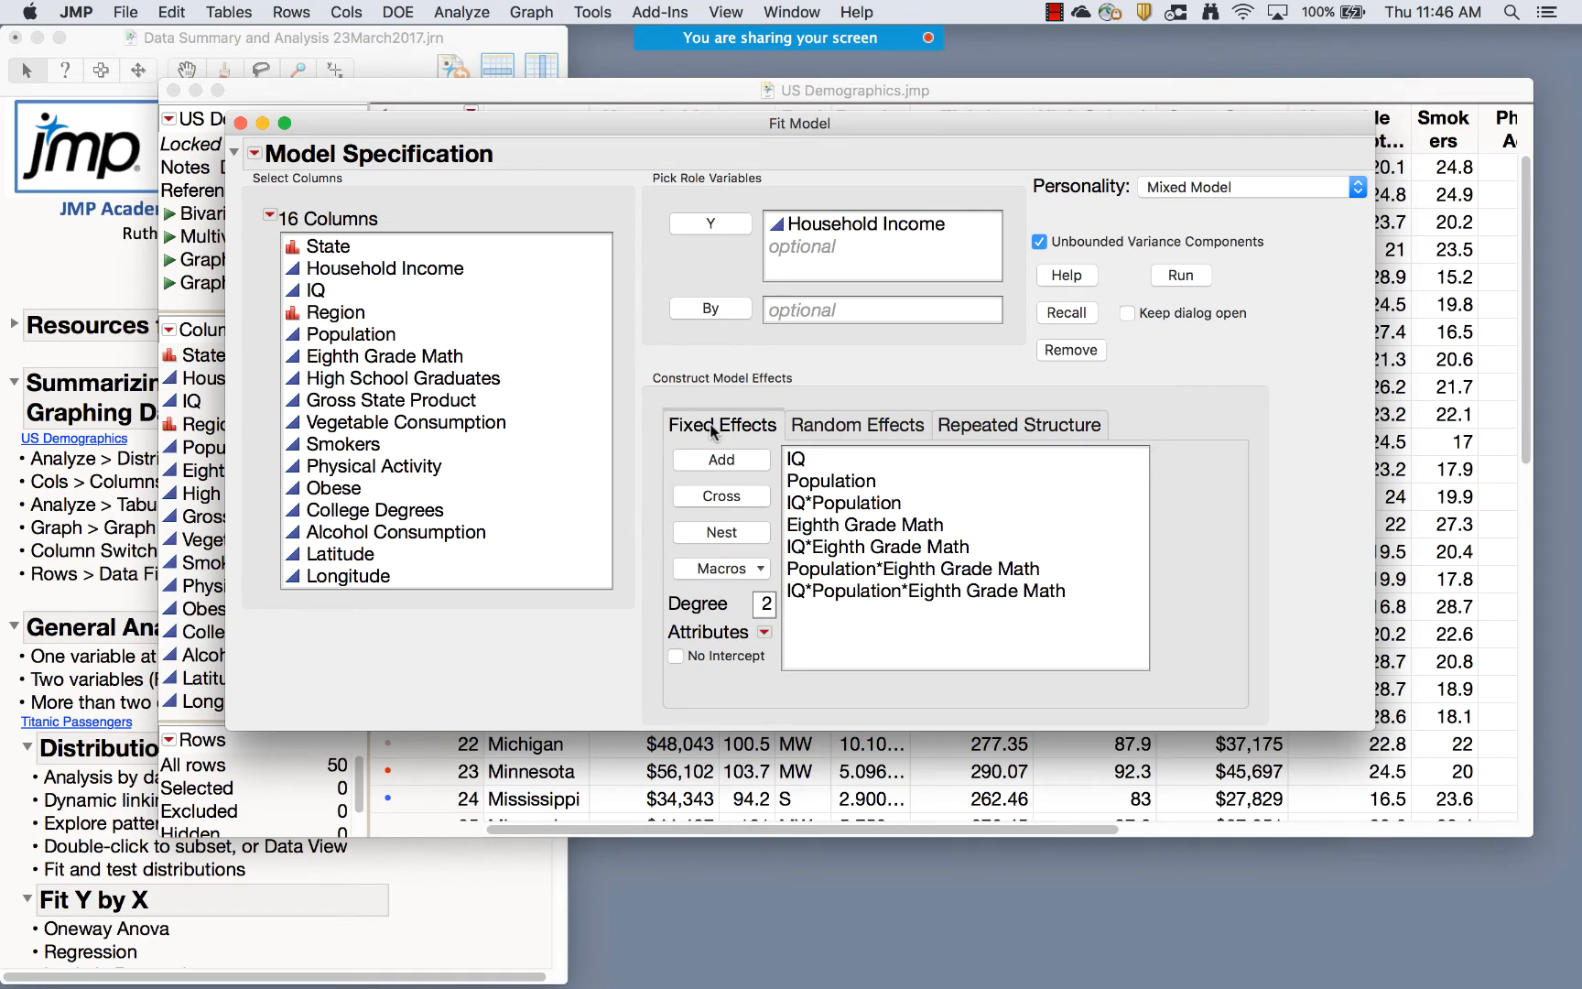
pyautogui.click(1215, 189)
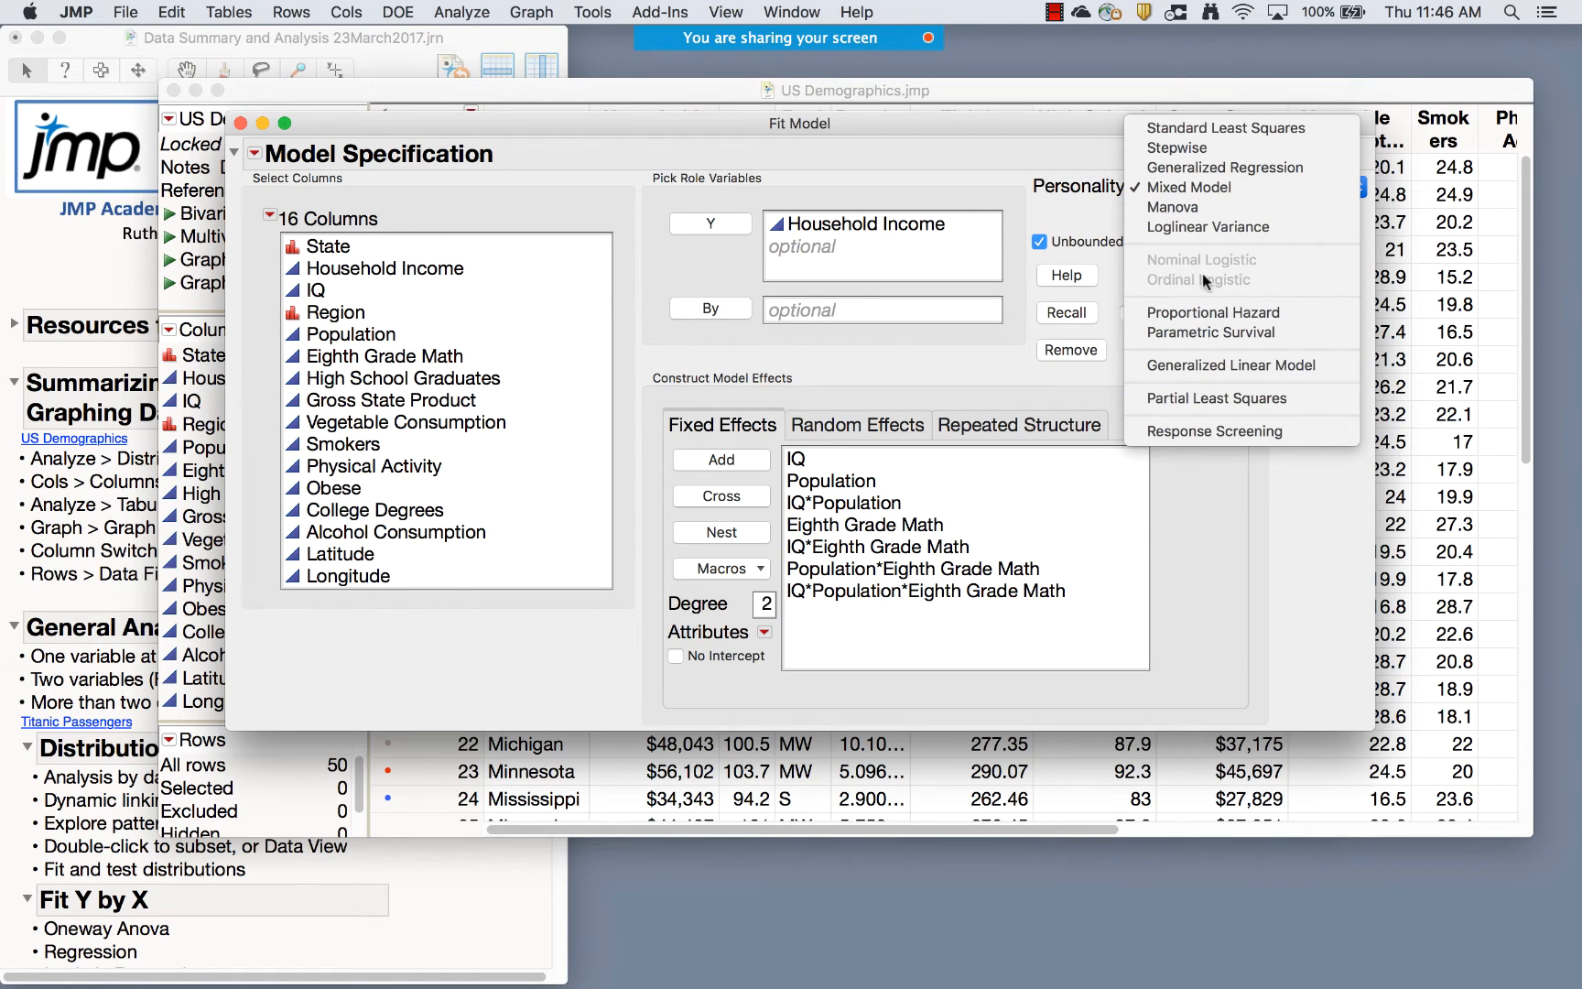
pyautogui.click(1227, 172)
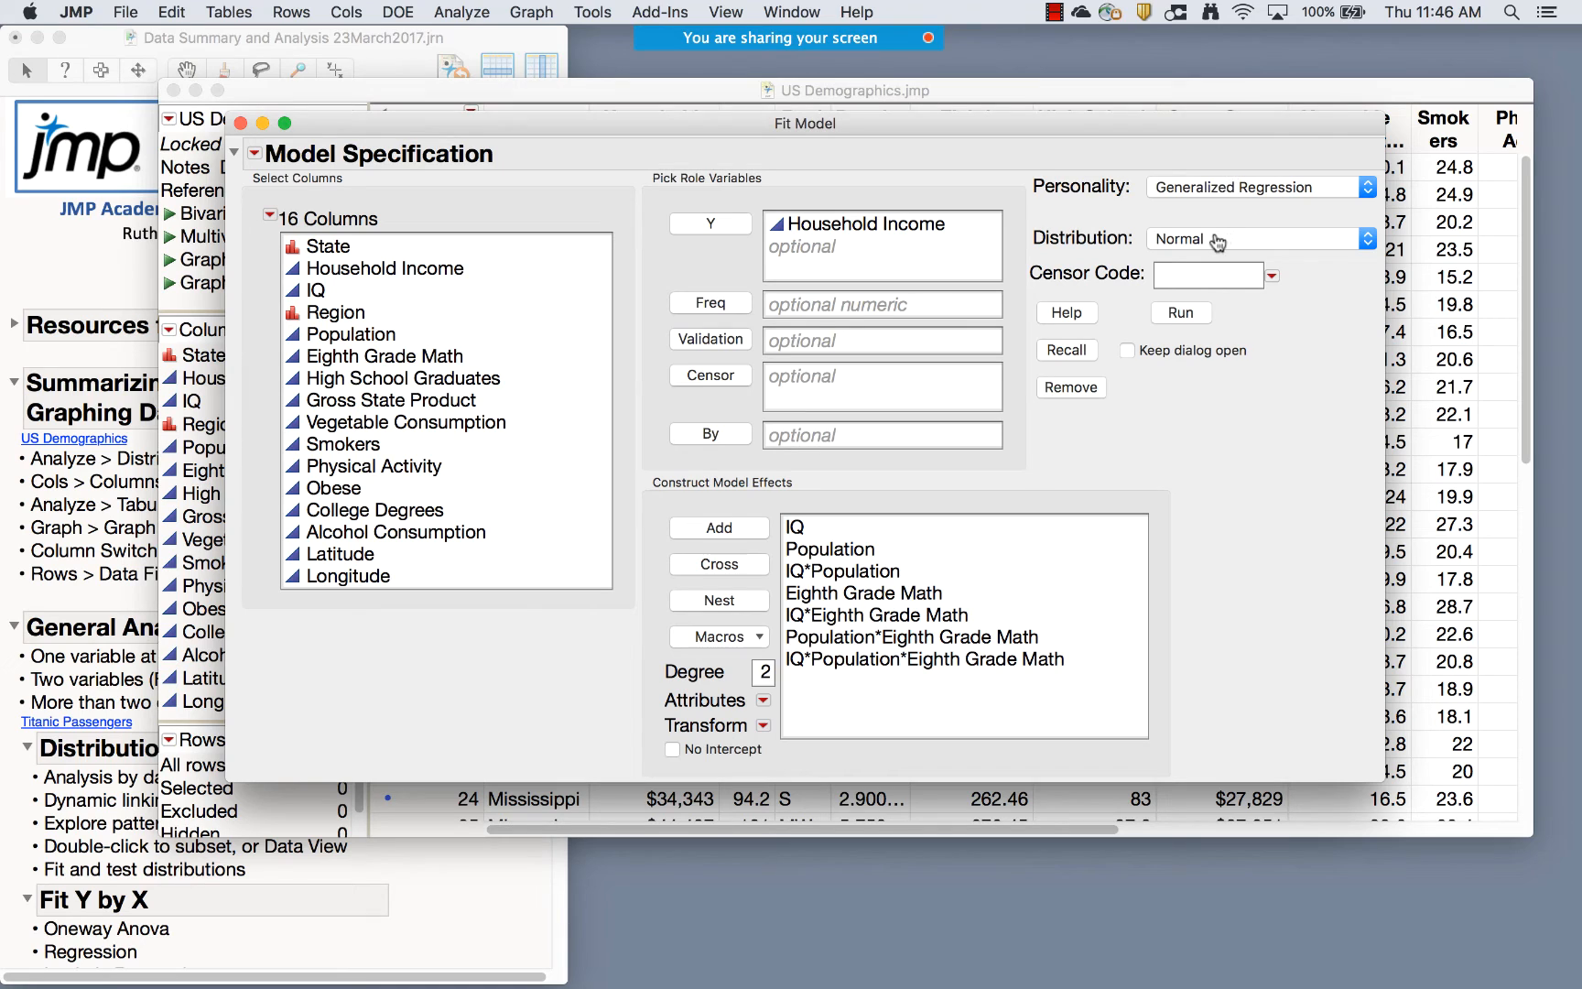
# Review the available response distributions and personalities, keep Normal and Generalized Regression, and run the model for Household Income
pyautogui.click(1217, 238)
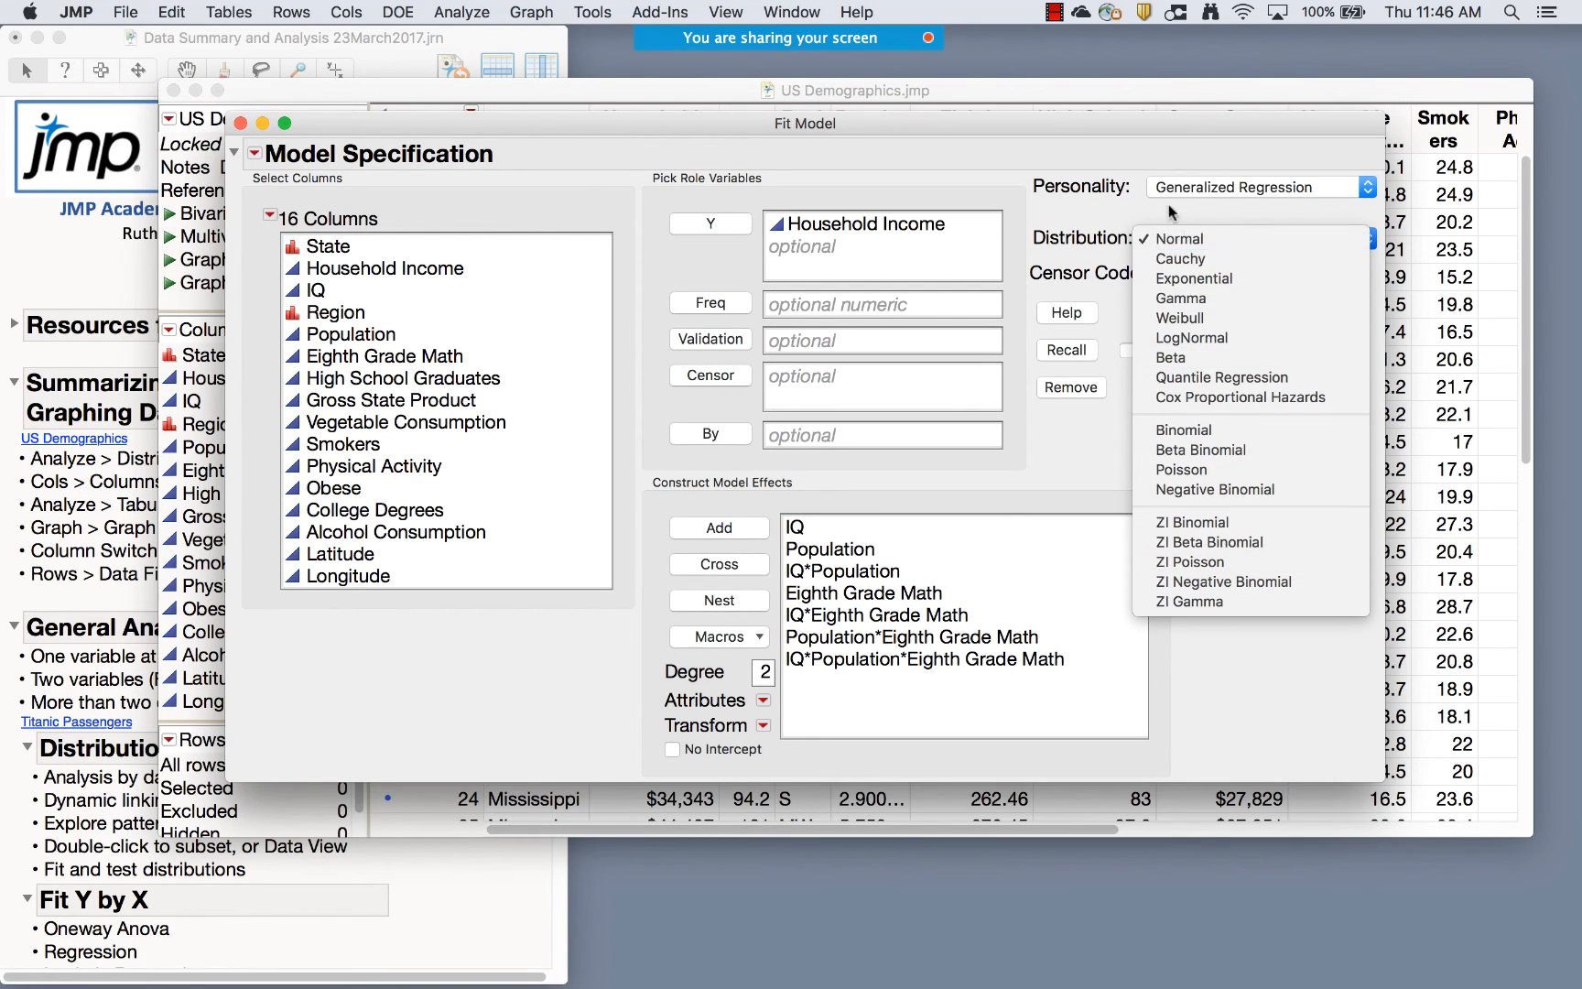
pyautogui.click(1081, 215)
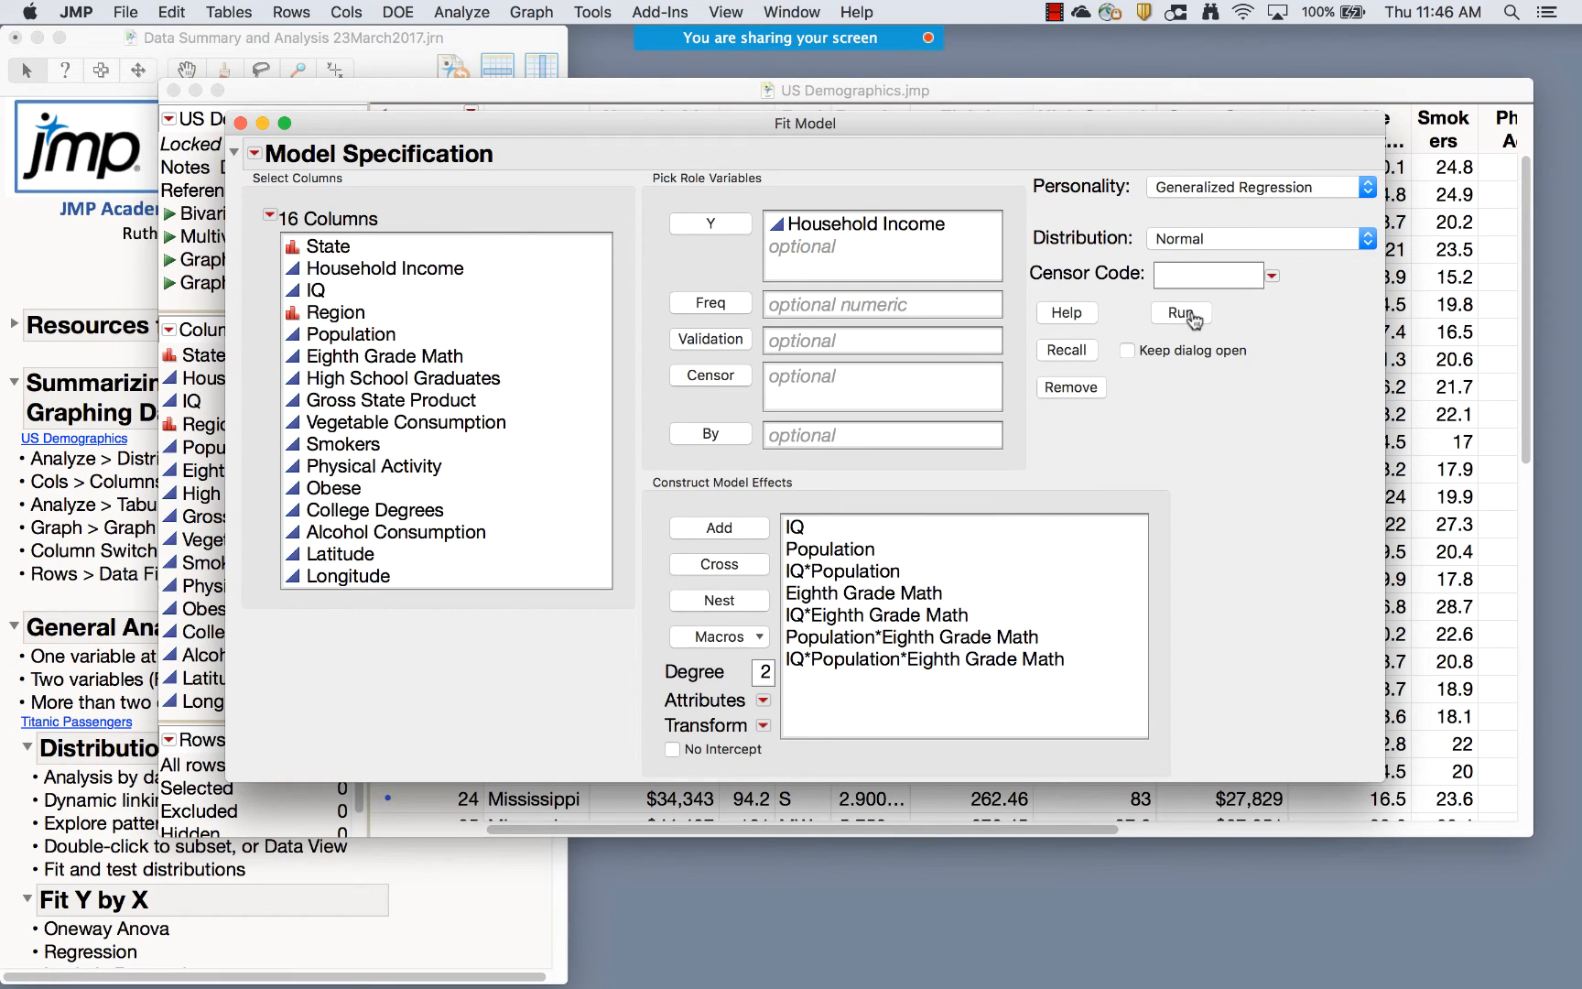
pyautogui.click(1201, 188)
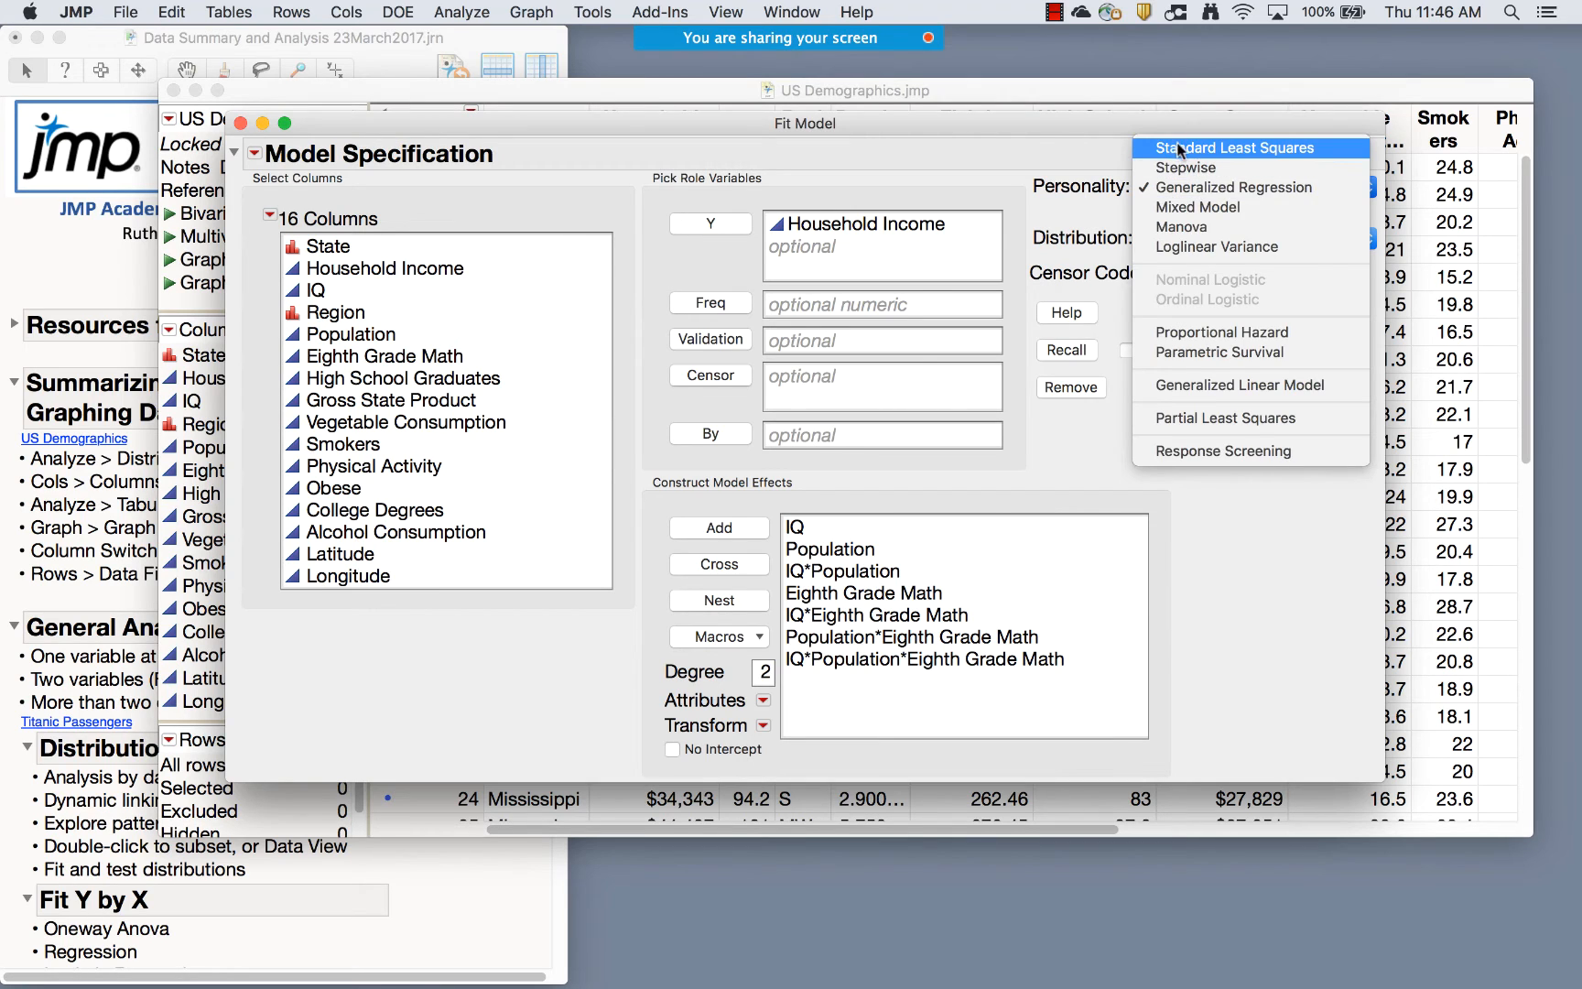
pyautogui.click(1190, 187)
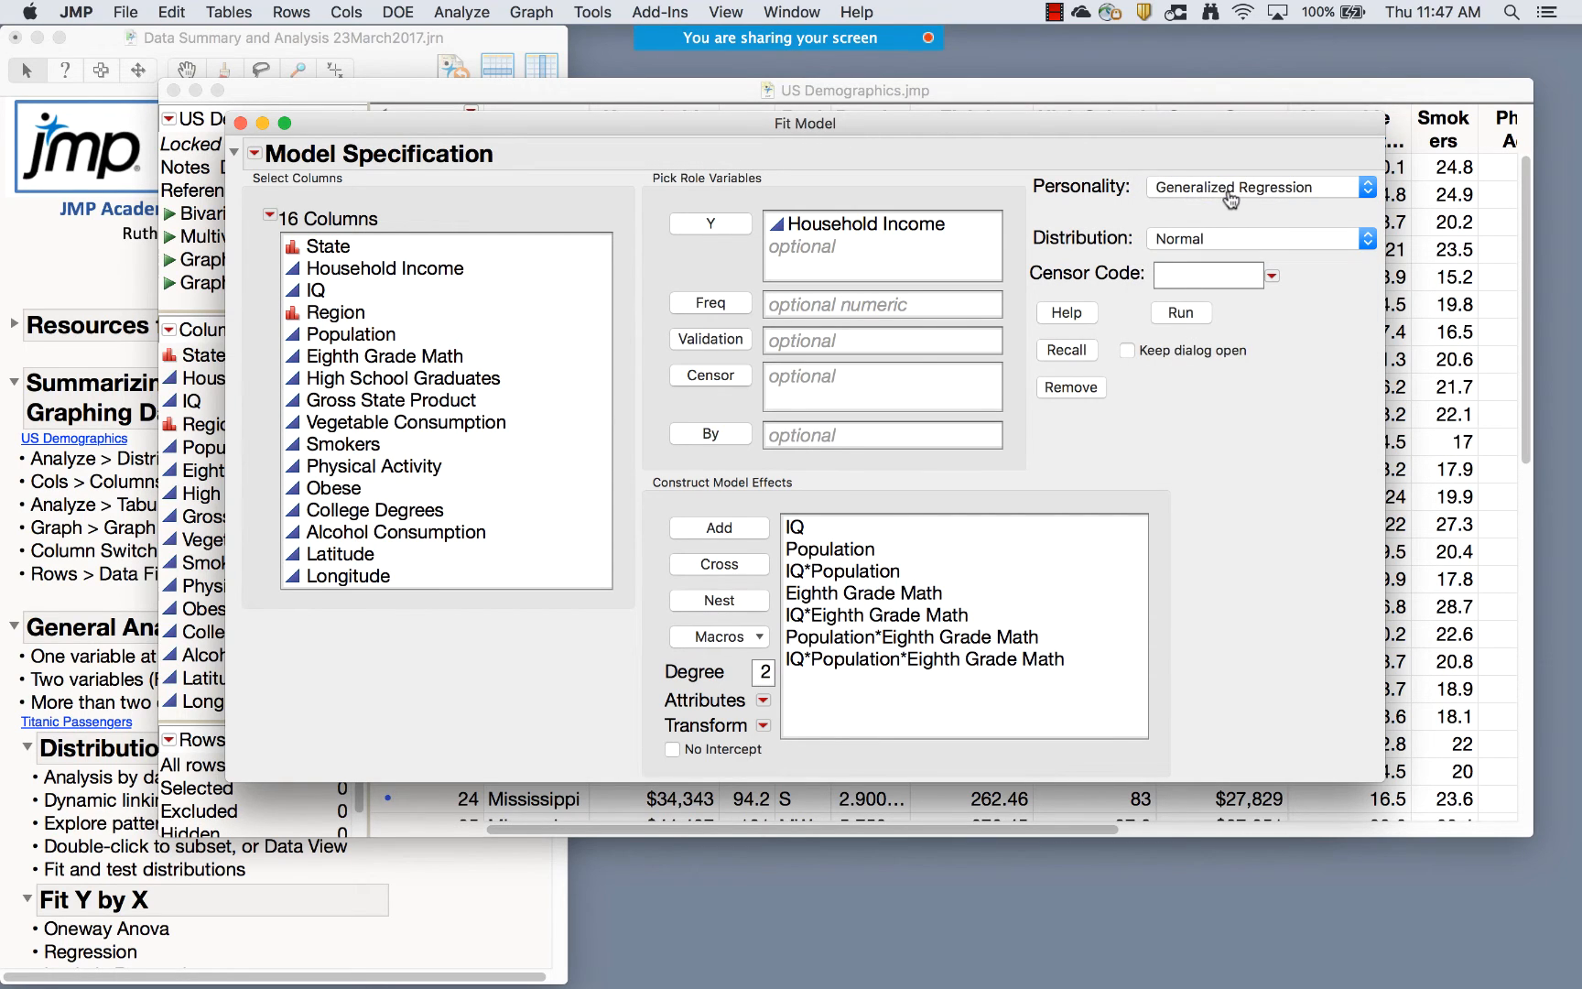
pyautogui.click(1189, 313)
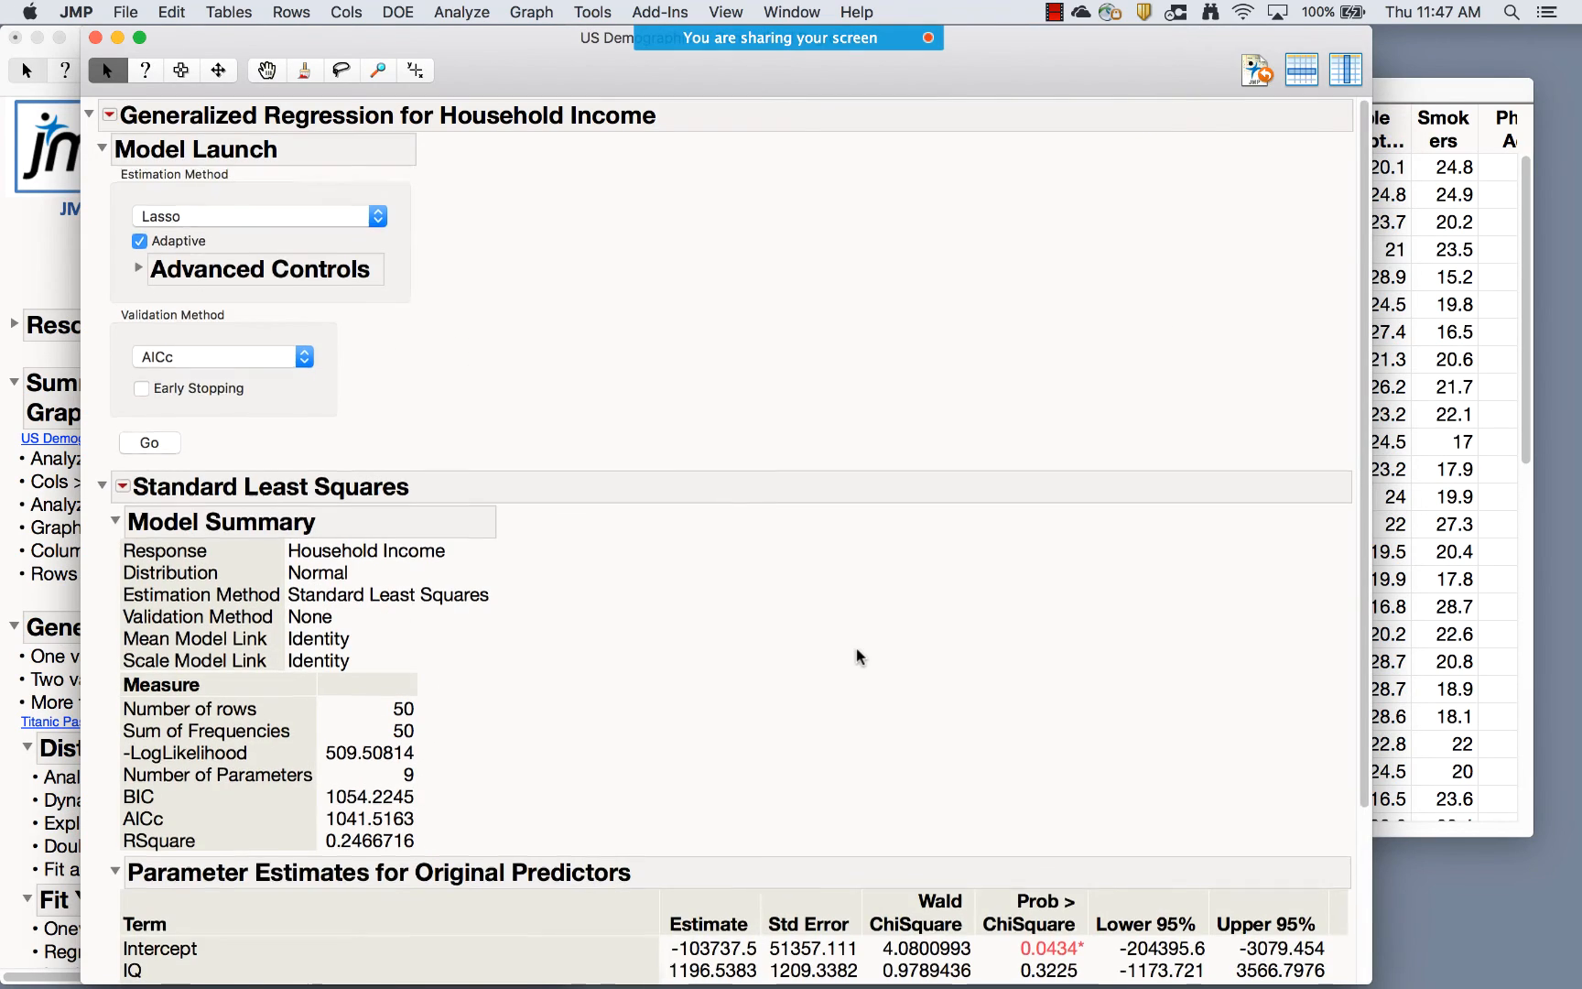
# Examine the estimation methods offered in the Generalized Regression model launch, keeping Lasso selected
pyautogui.scroll(-3, 700, 467)
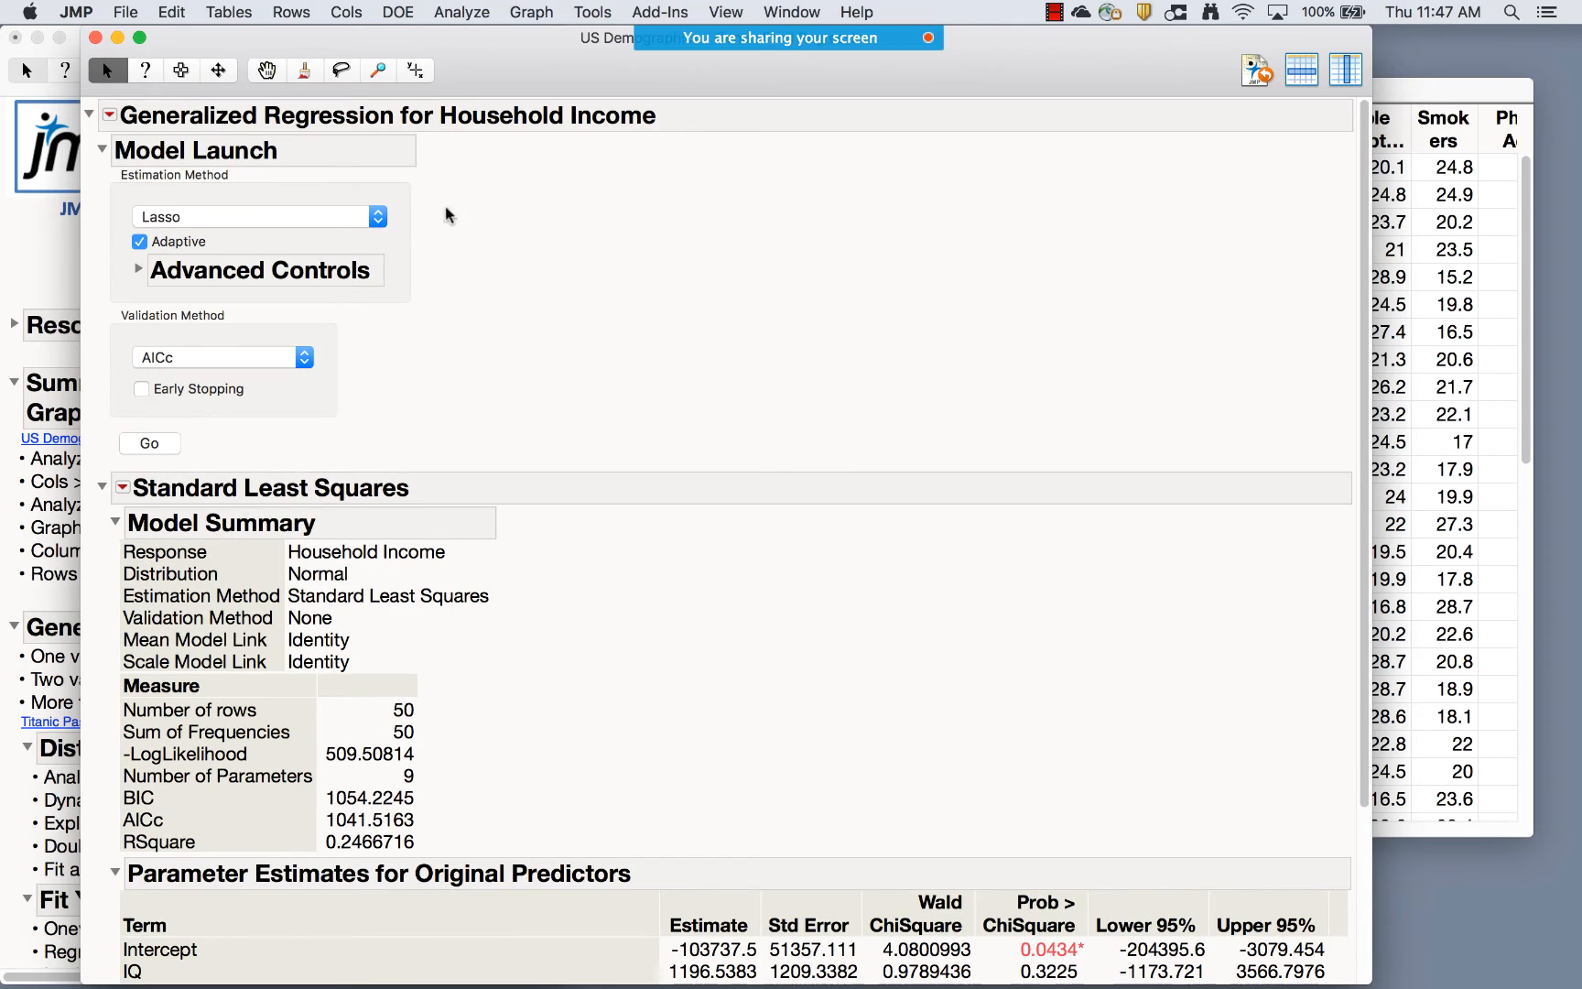
pyautogui.click(171, 220)
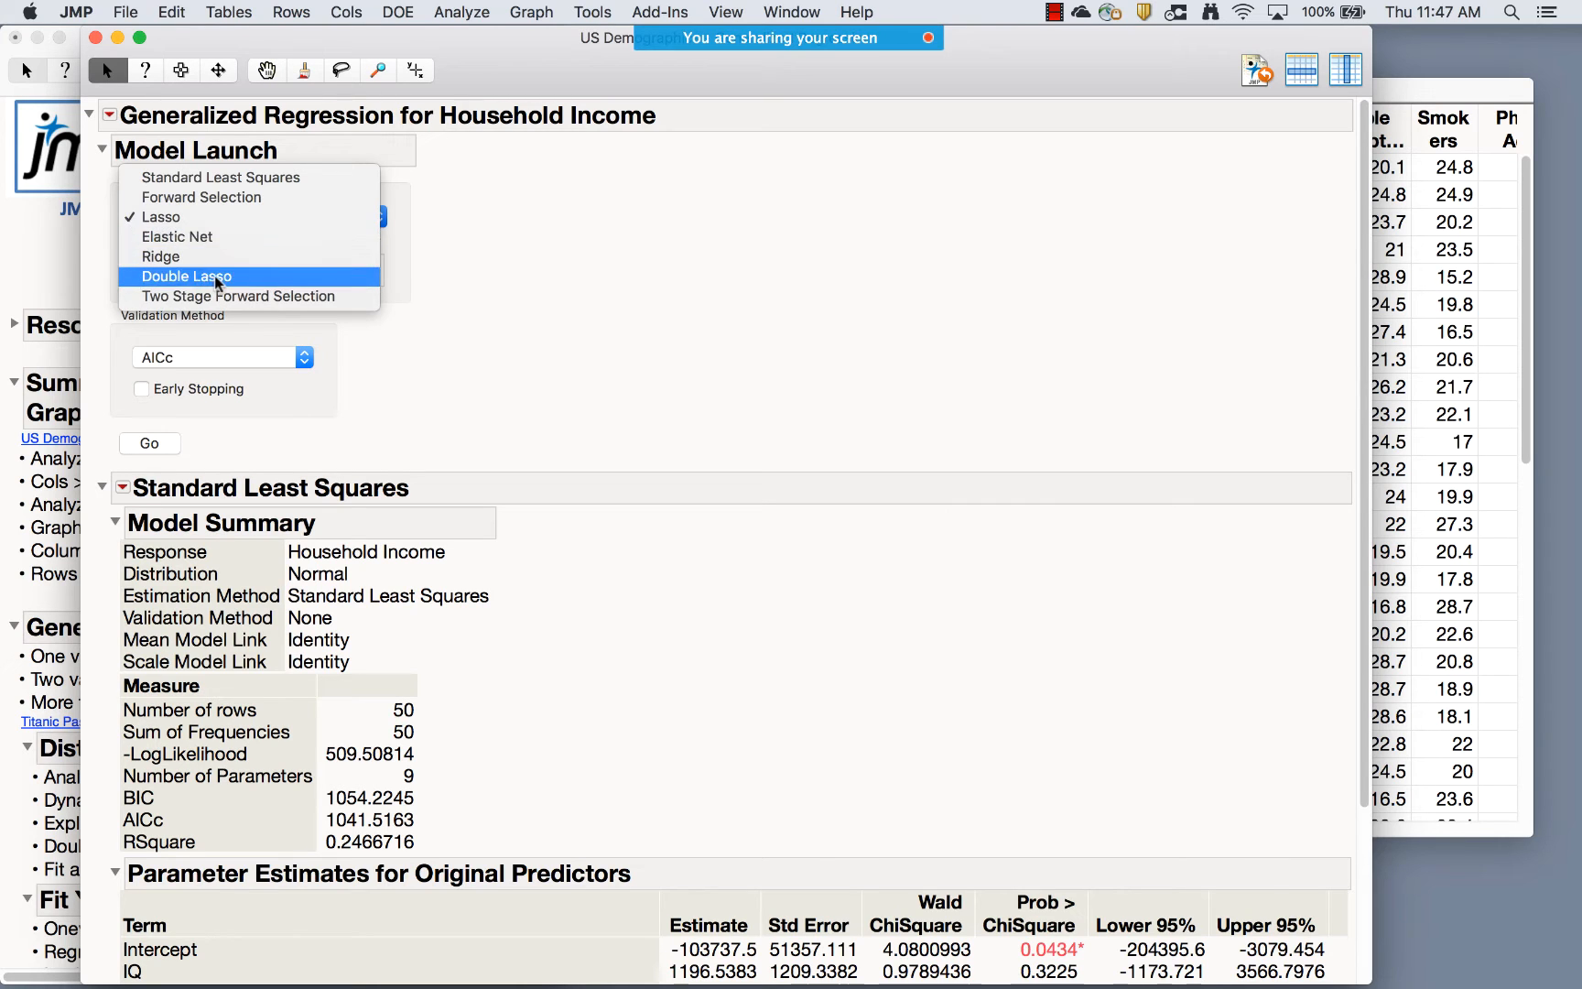
pyautogui.click(697, 266)
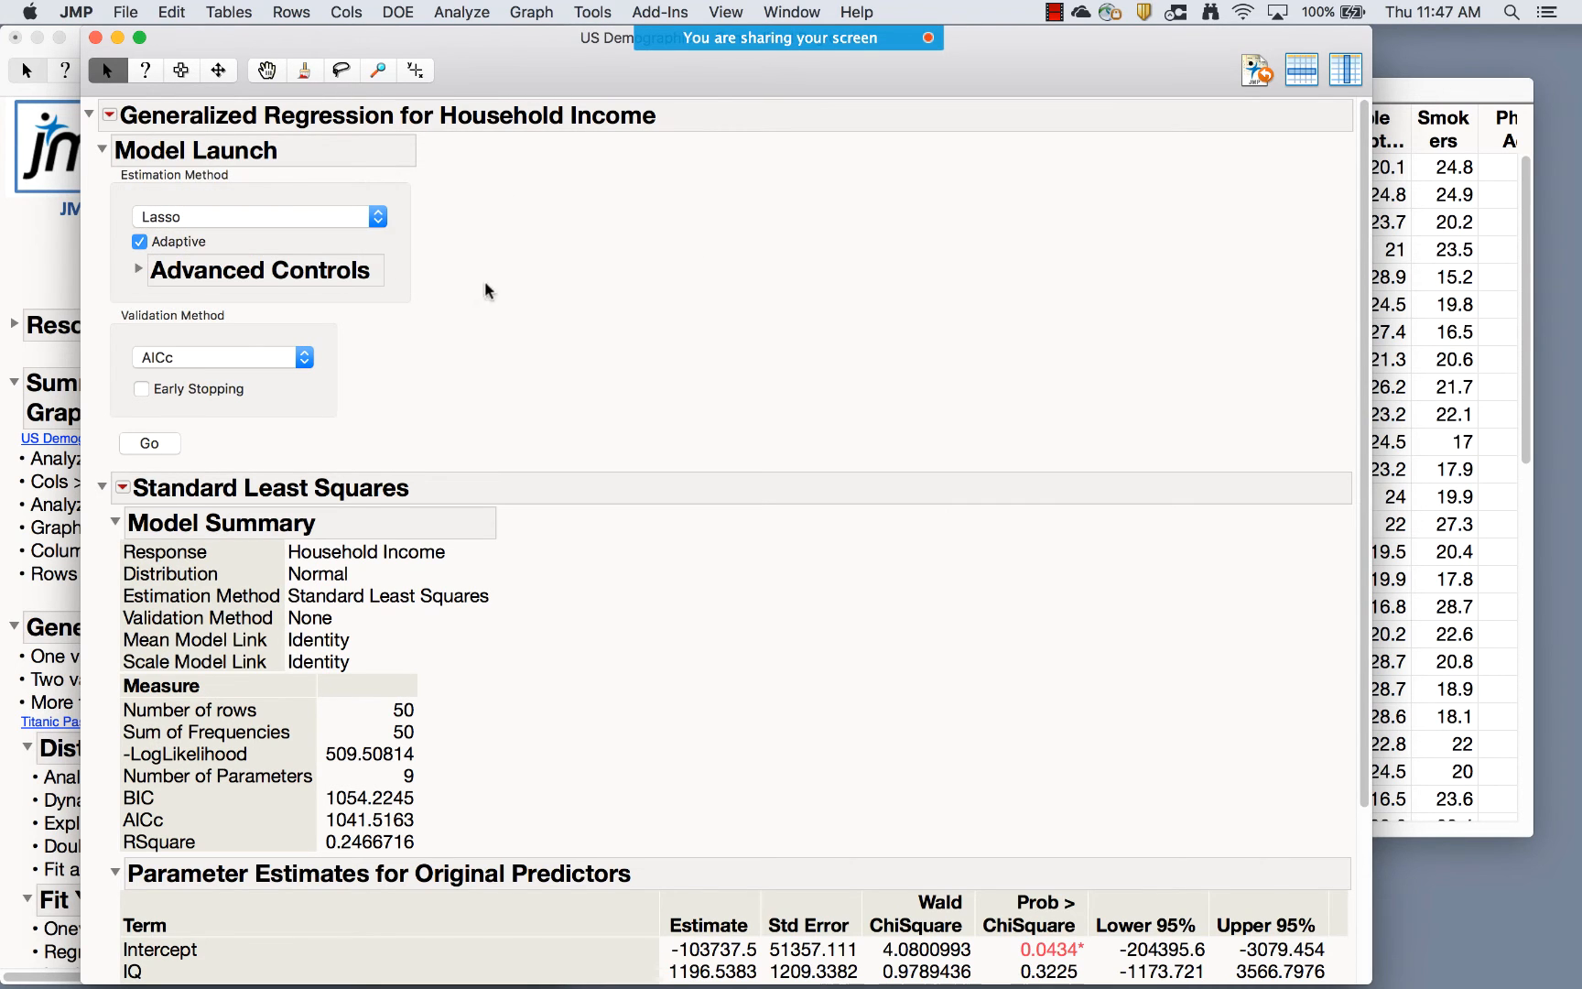
# Add a Prediction Profiler to the Standard Least Squares fit and enlarge its plots
pyautogui.scroll(-5, 623, 438)
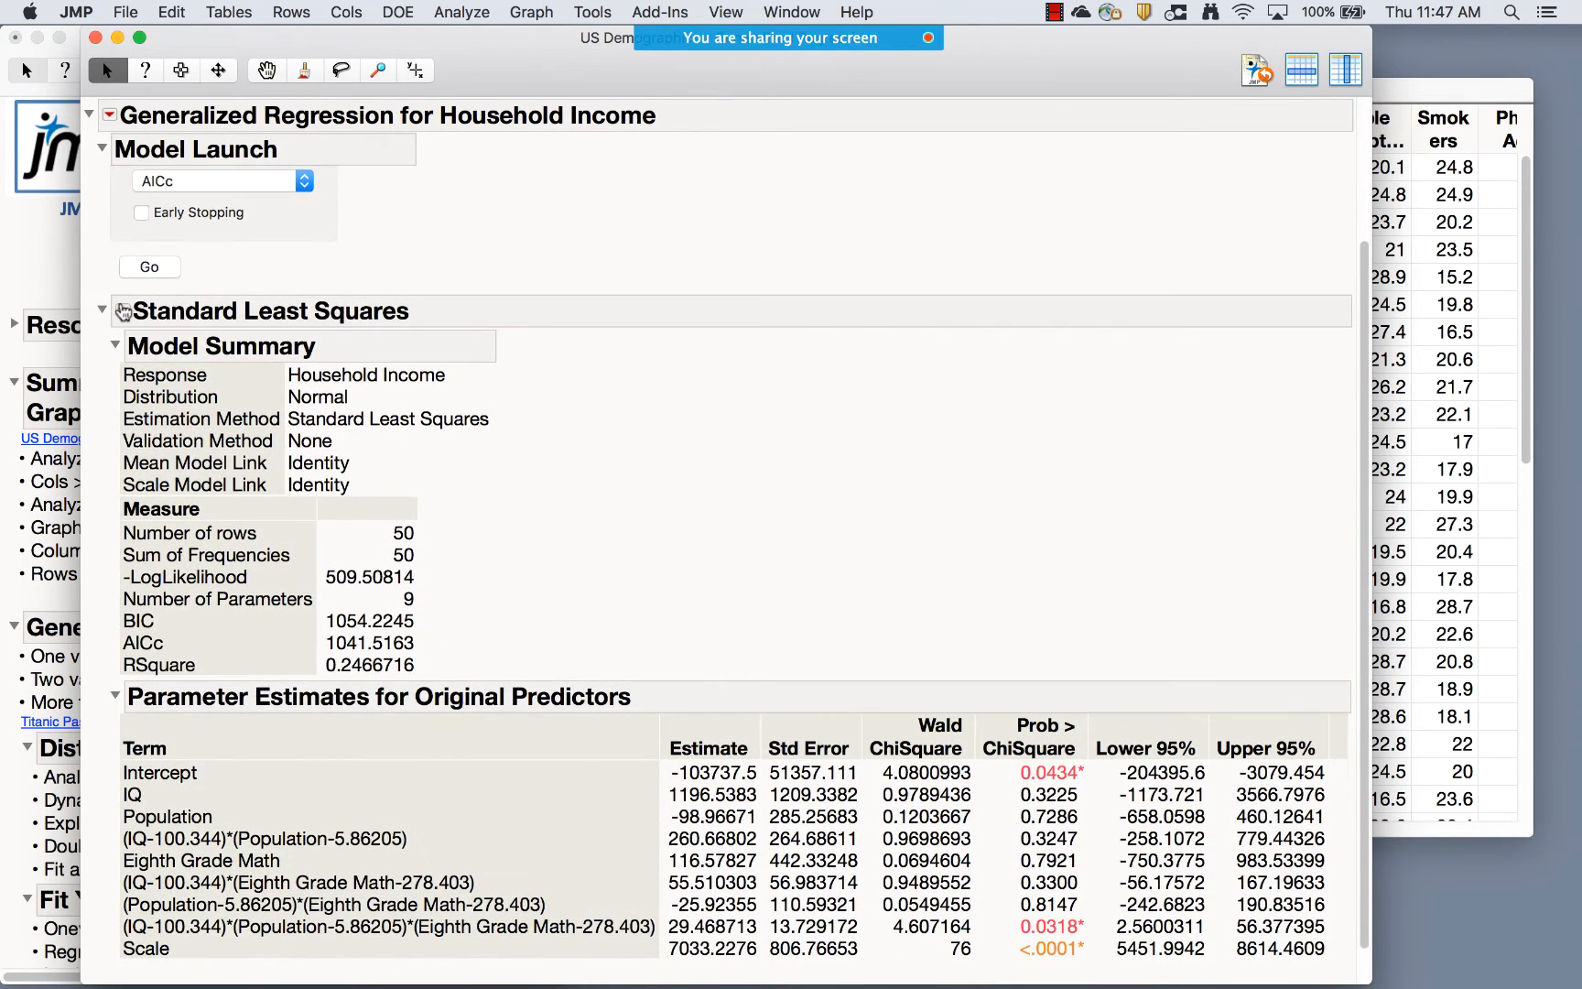
pyautogui.click(122, 311)
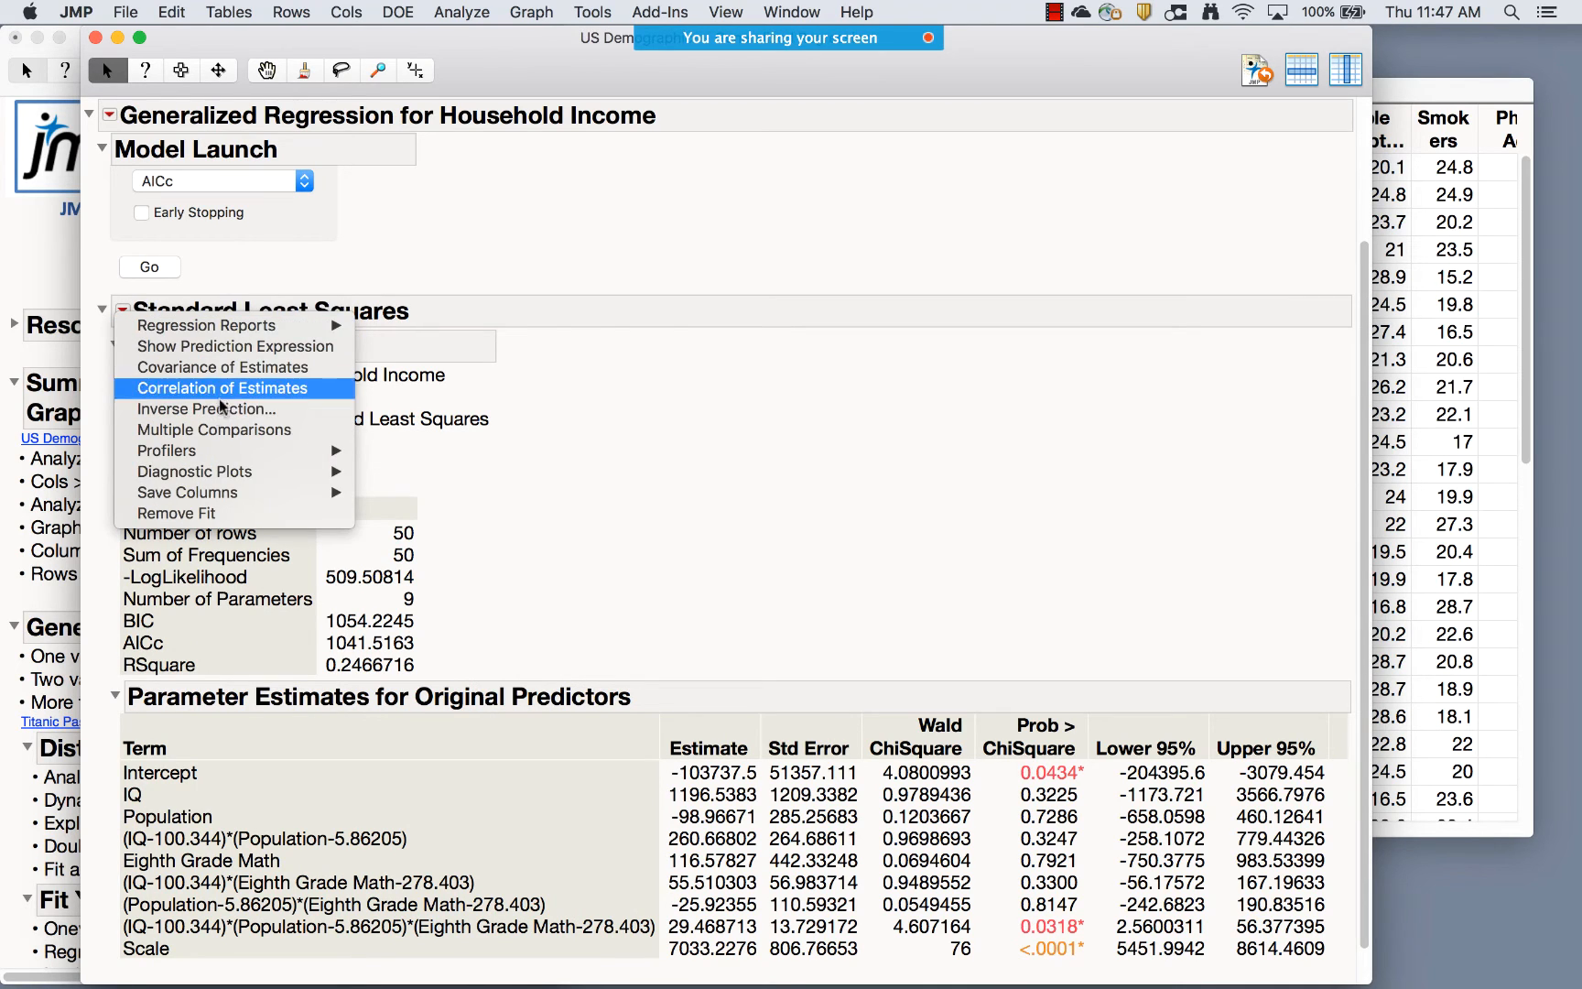
pyautogui.moveTo(187, 457)
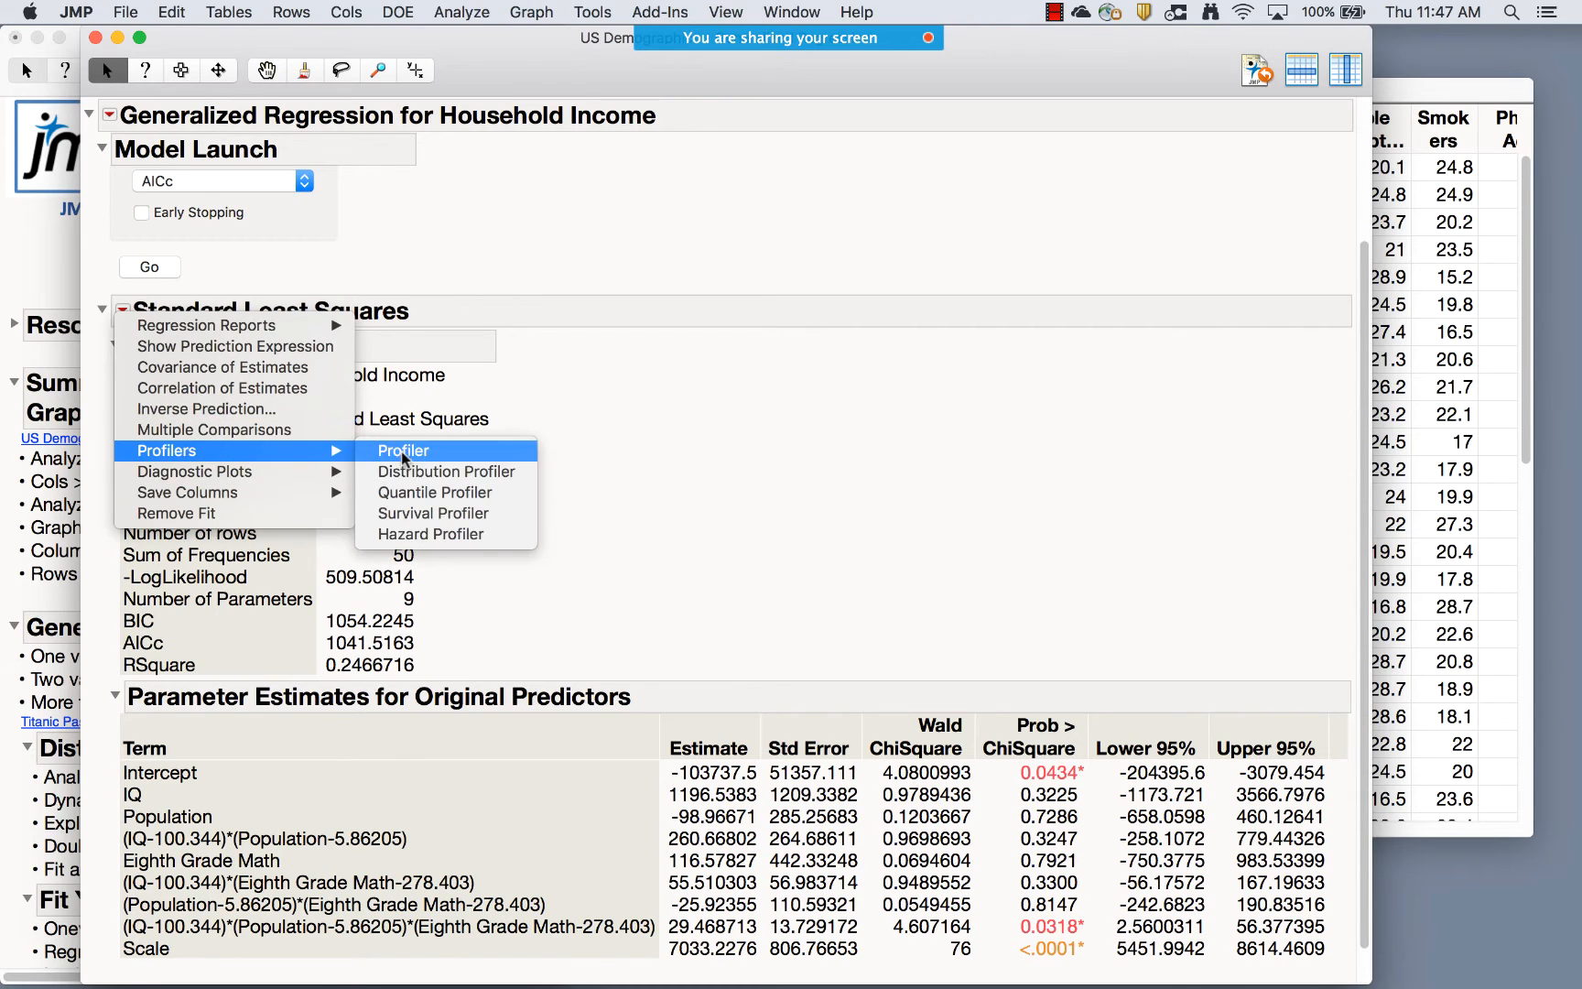
pyautogui.click(418, 456)
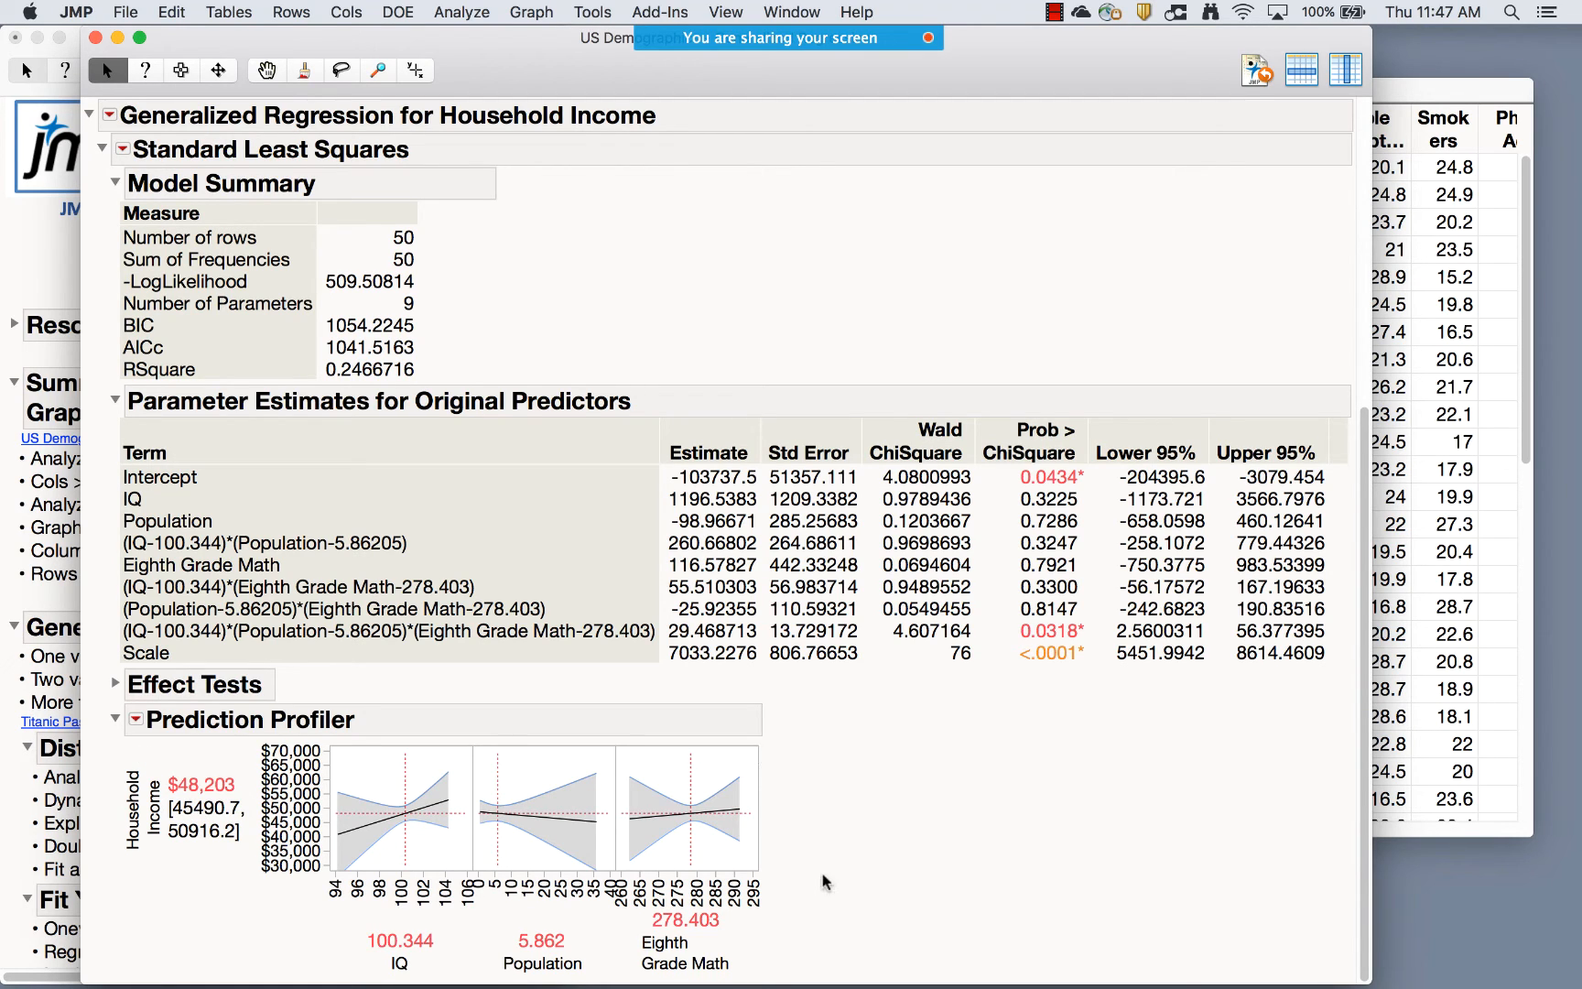
pyautogui.moveTo(757, 866); pyautogui.dragTo(856, 884)
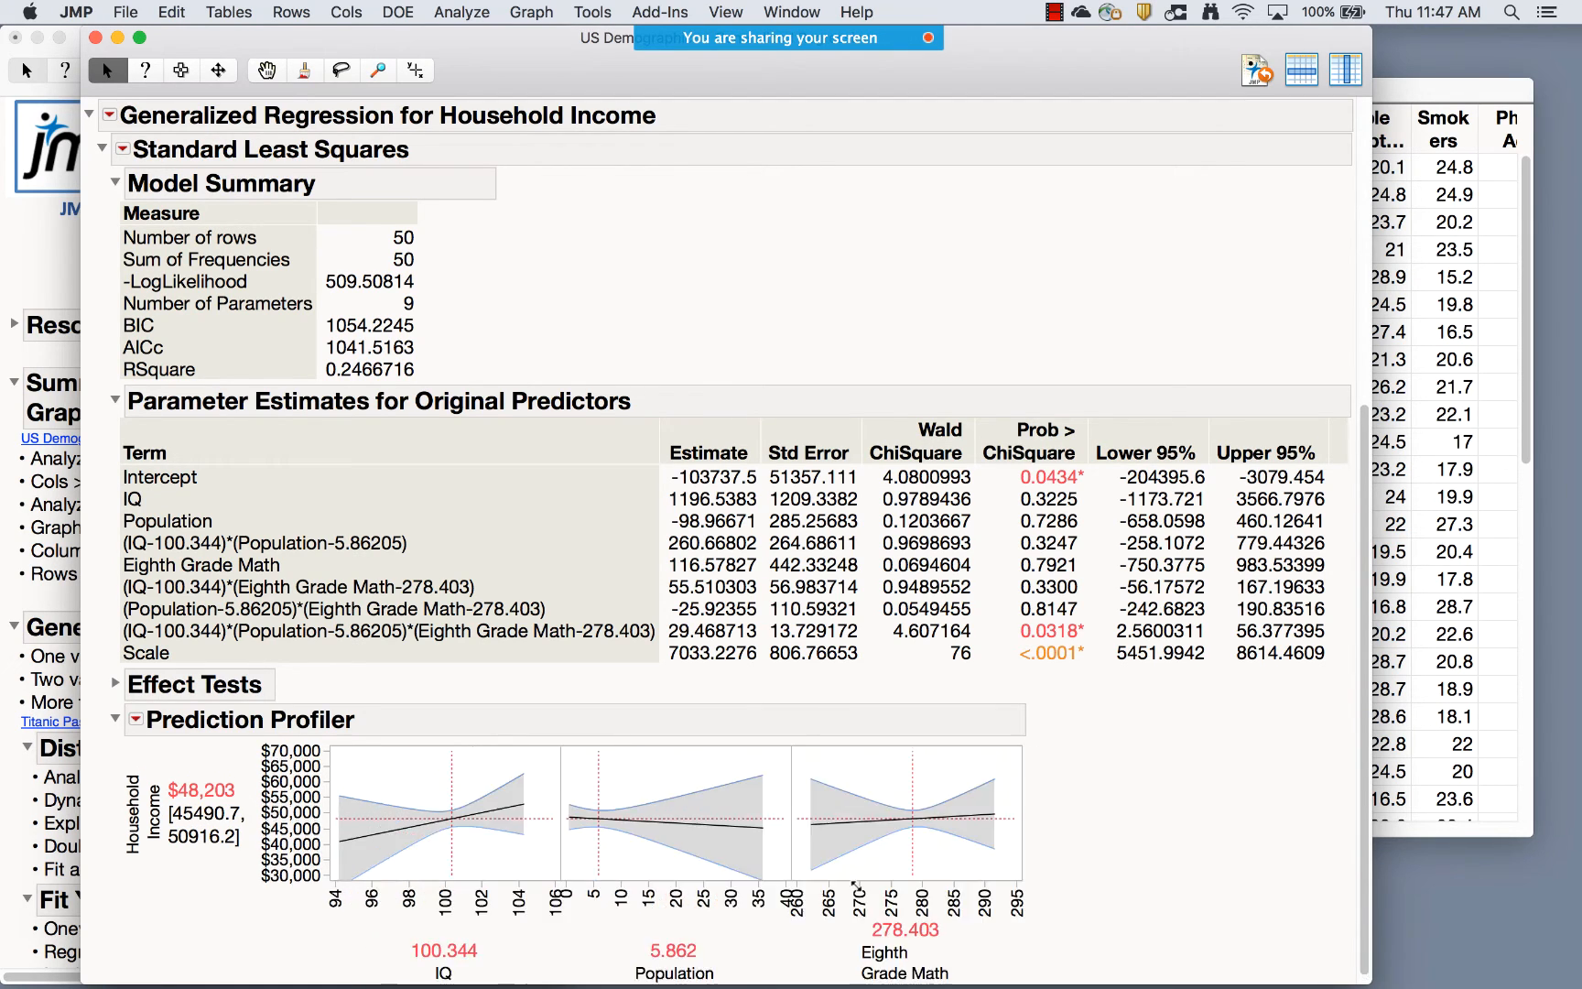
# Set IQ to 100 in the Prediction Profiler, and move its IQ line down to about 96.57
pyautogui.scroll(-1, 1133, 798)
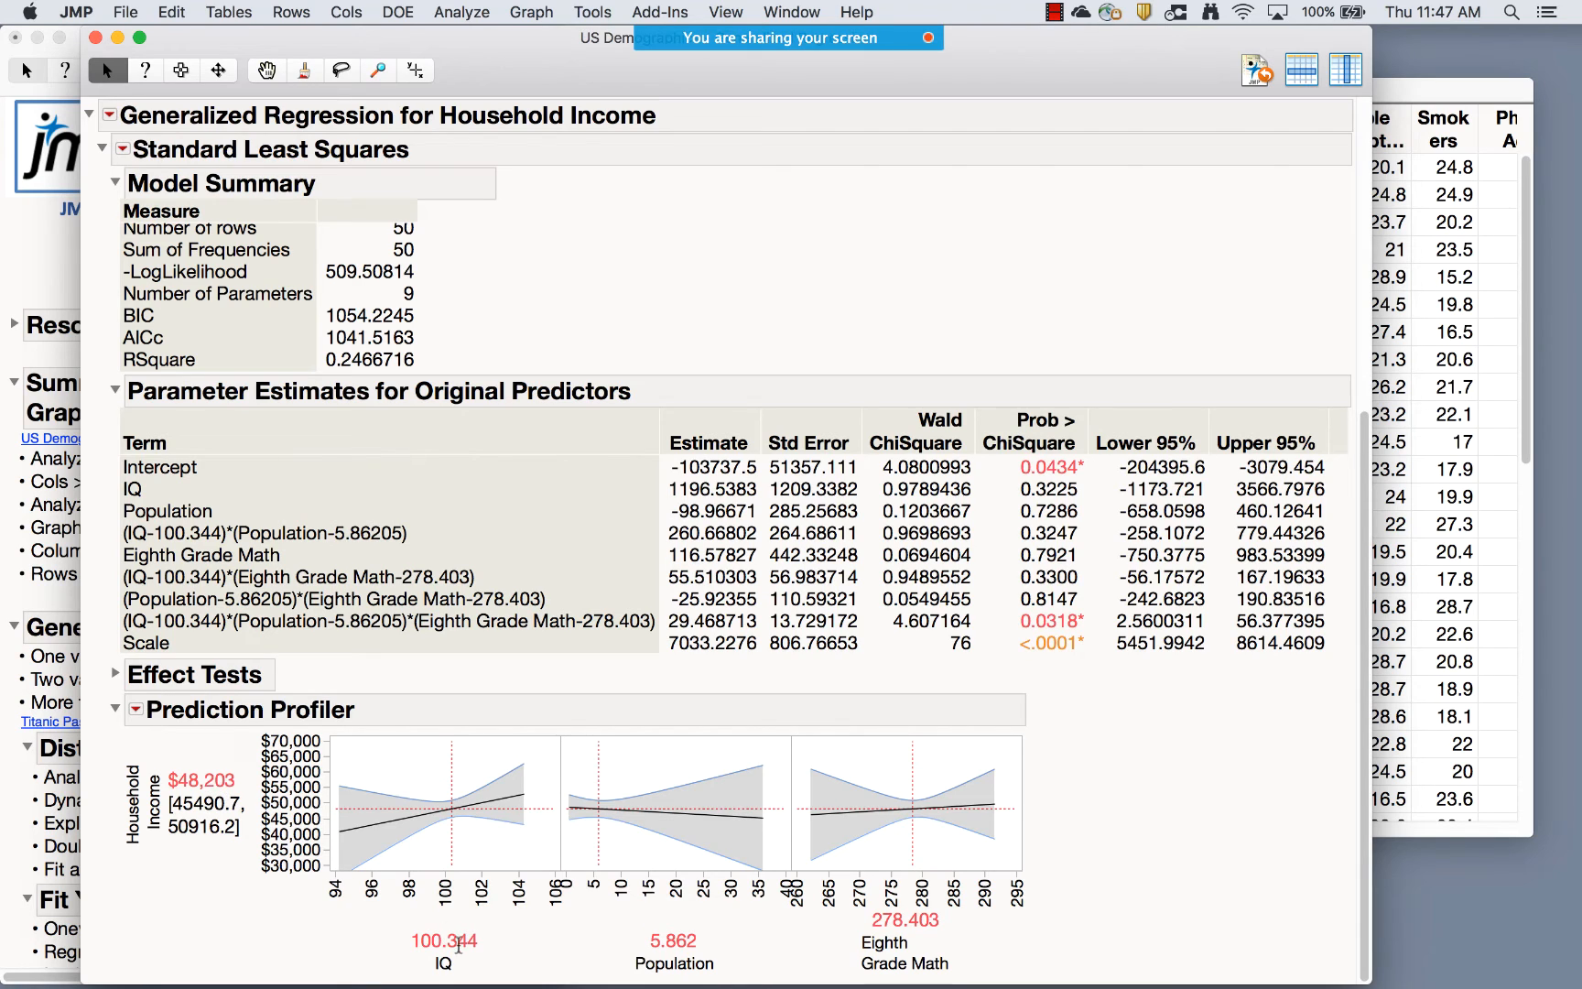
pyautogui.click(438, 940)
pyautogui.write('10')
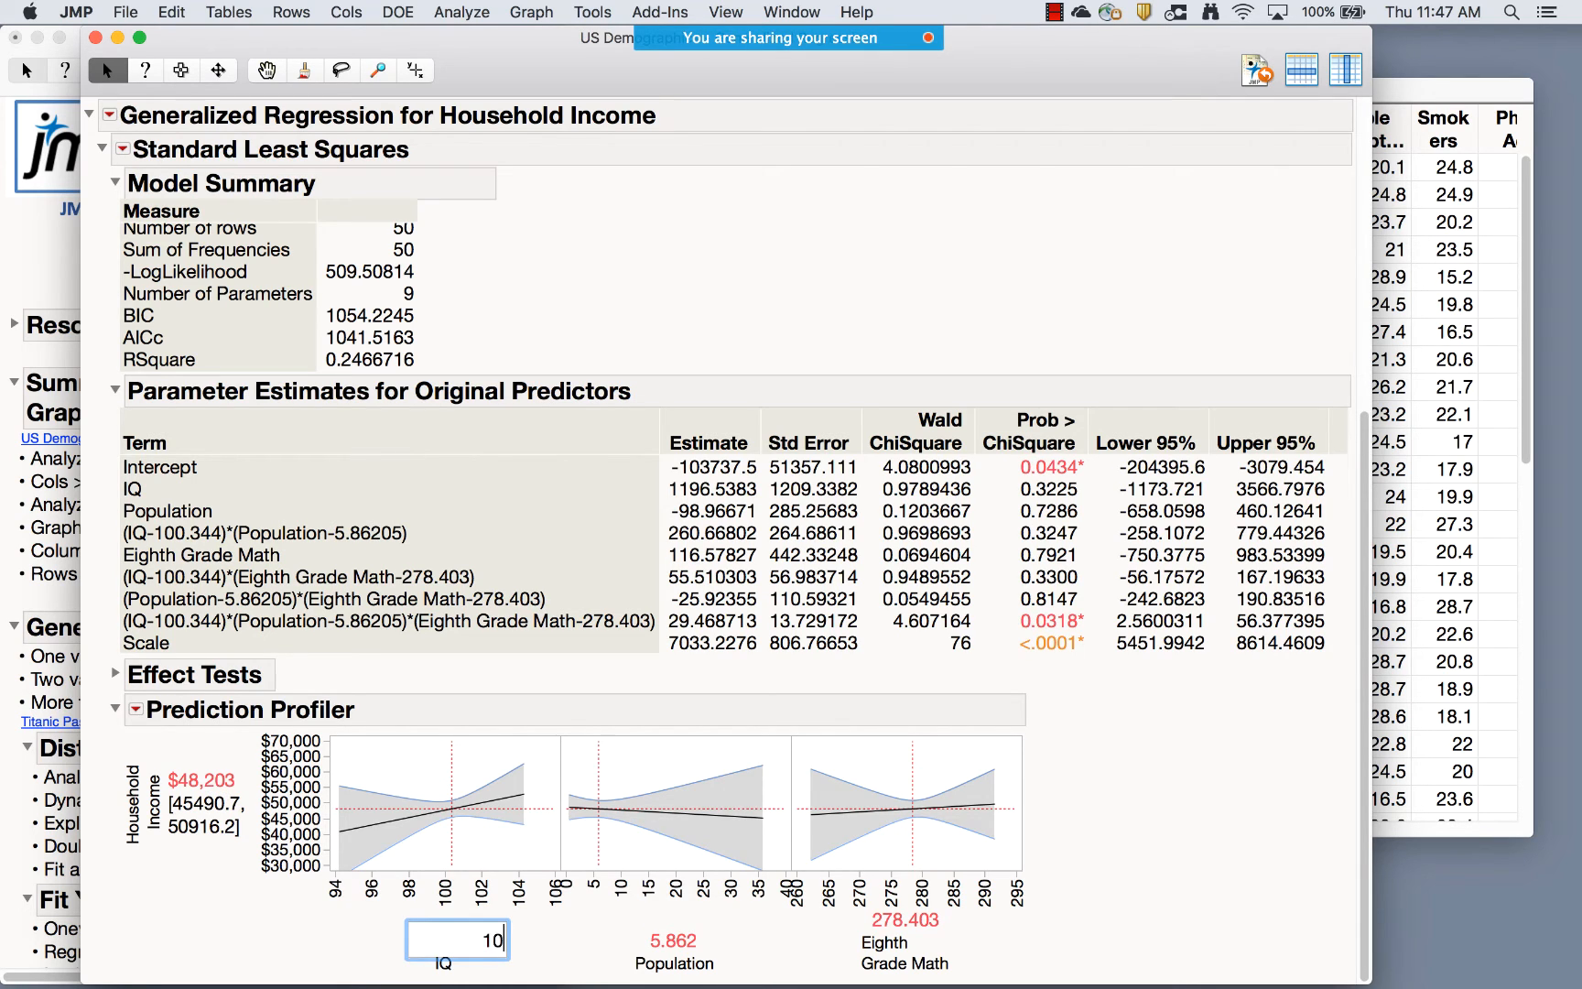
pyautogui.write('0')
pyautogui.press('Return')
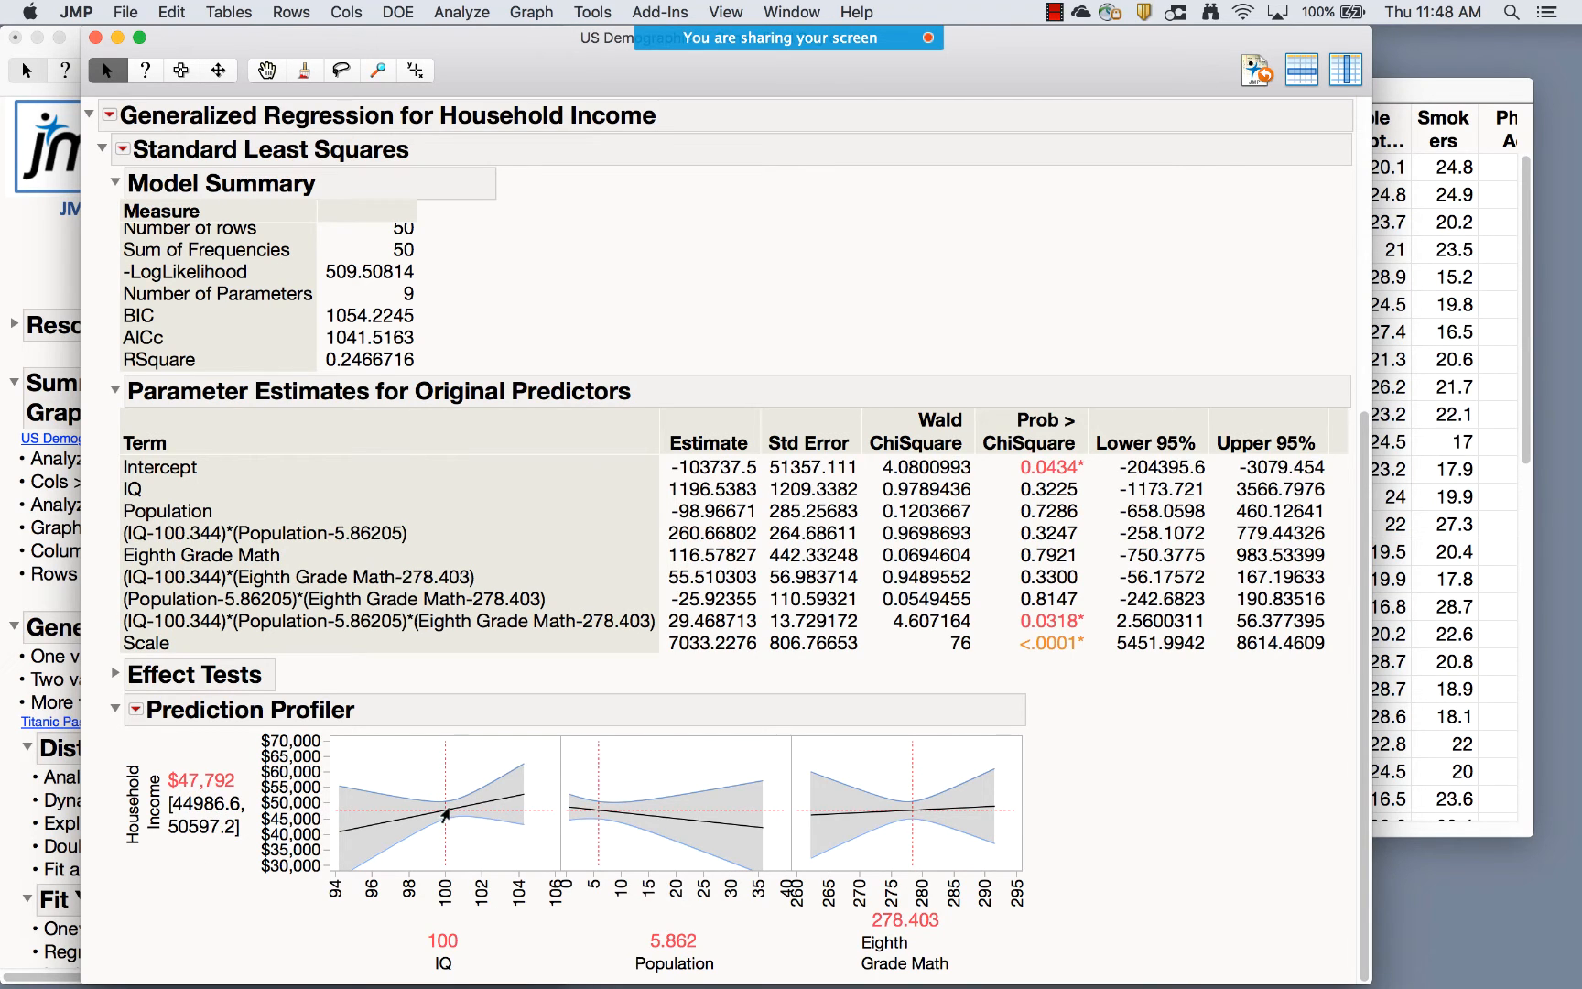
pyautogui.moveTo(446, 814); pyautogui.dragTo(376, 837)
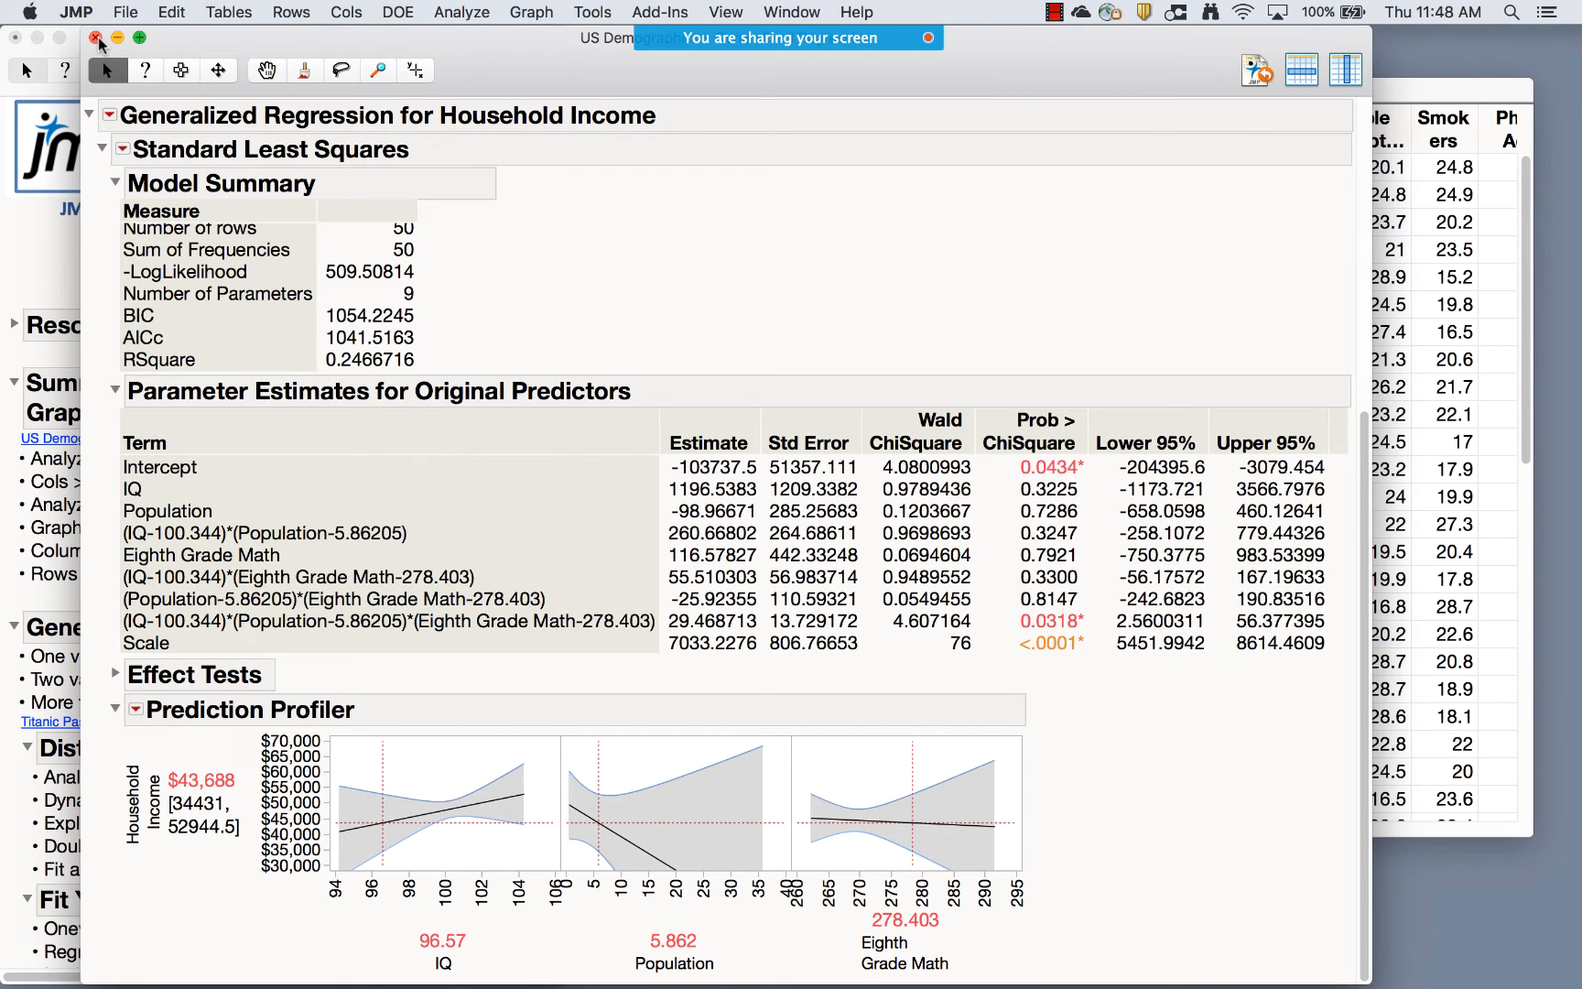
# Close the Generalized Regression report, collapse the journal's General Analyses and Summarizing and Graphing sections, and expand Multivariate Methods and Clustering
pyautogui.click(96, 37)
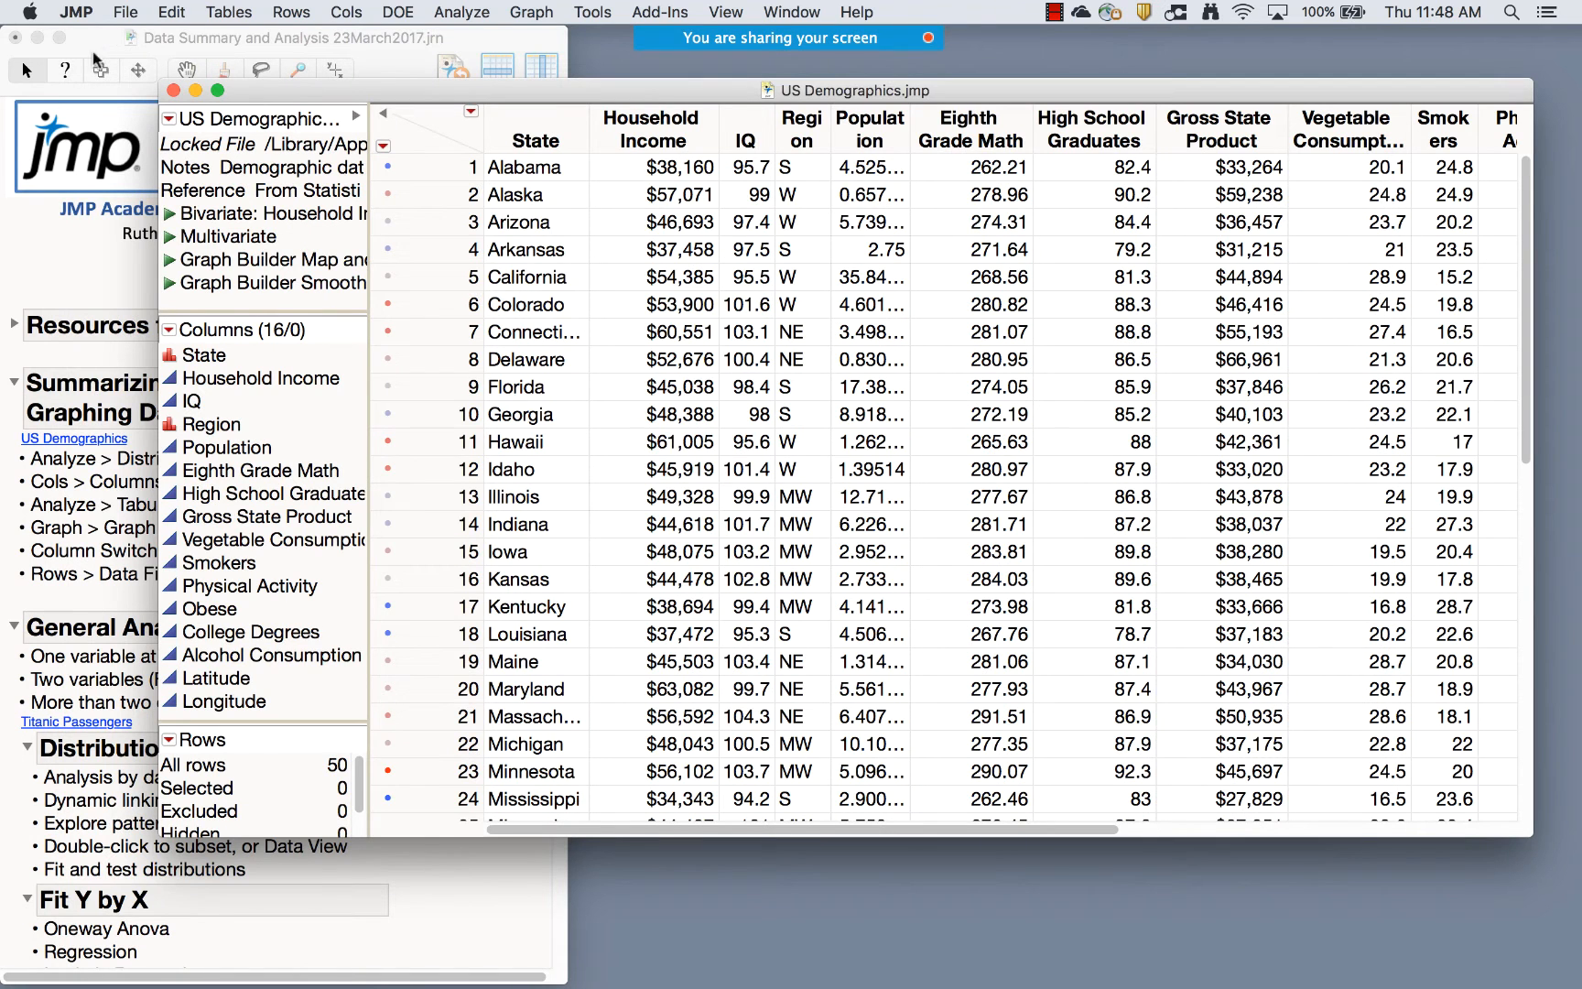
pyautogui.click(16, 628)
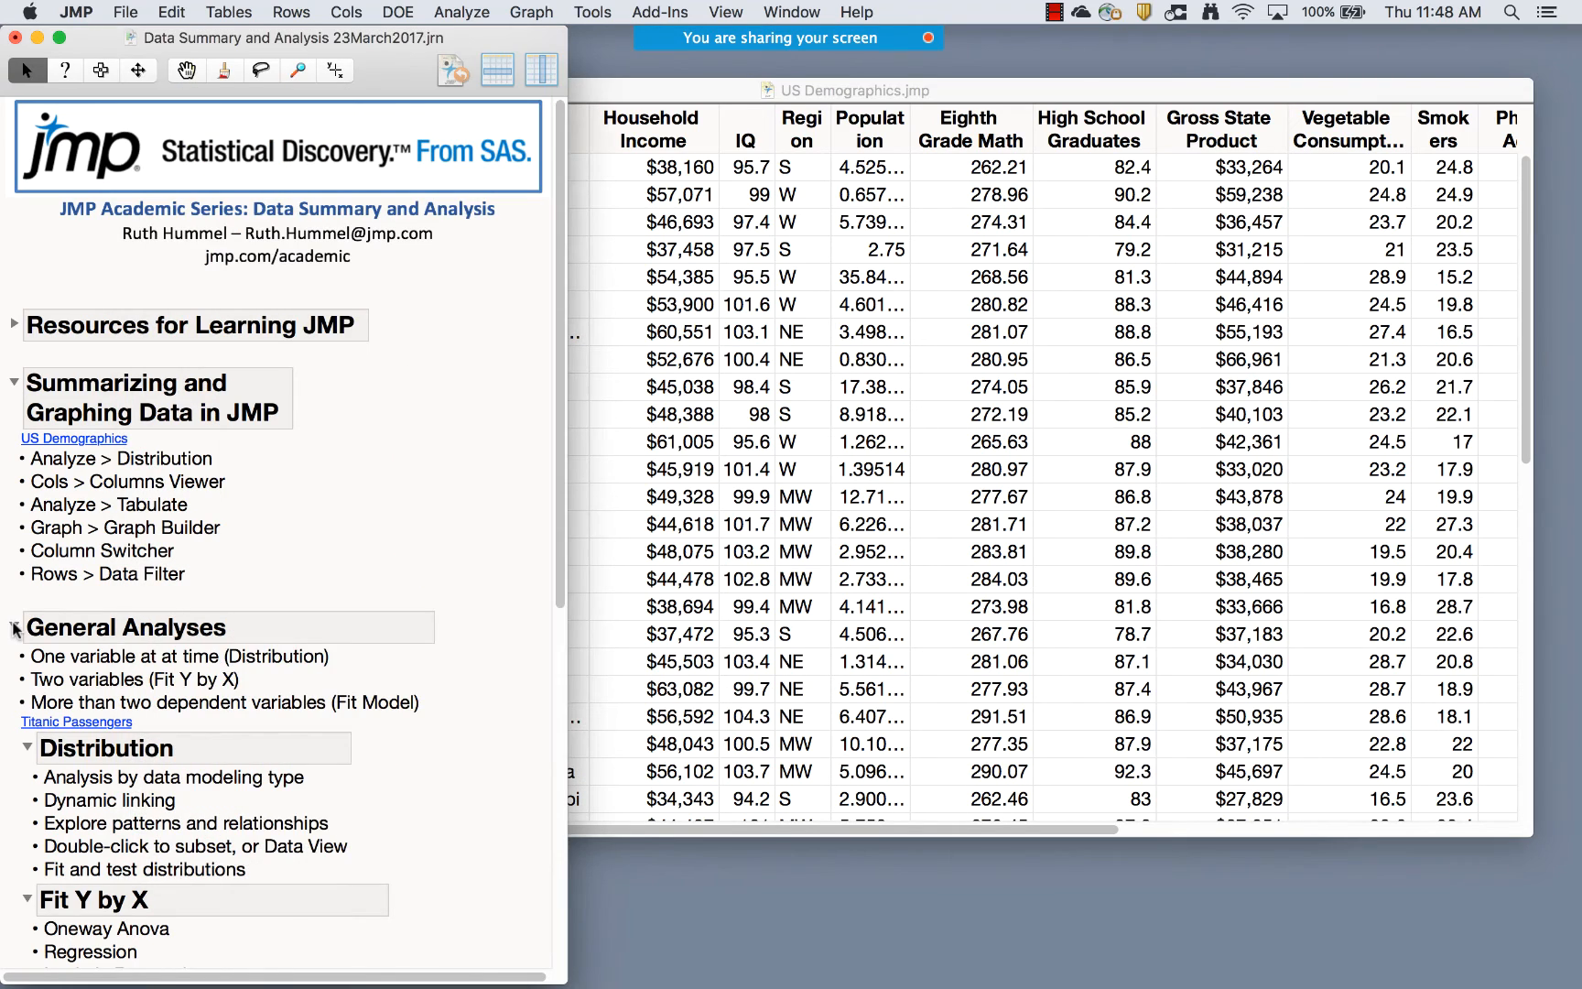
pyautogui.click(14, 628)
pyautogui.click(14, 382)
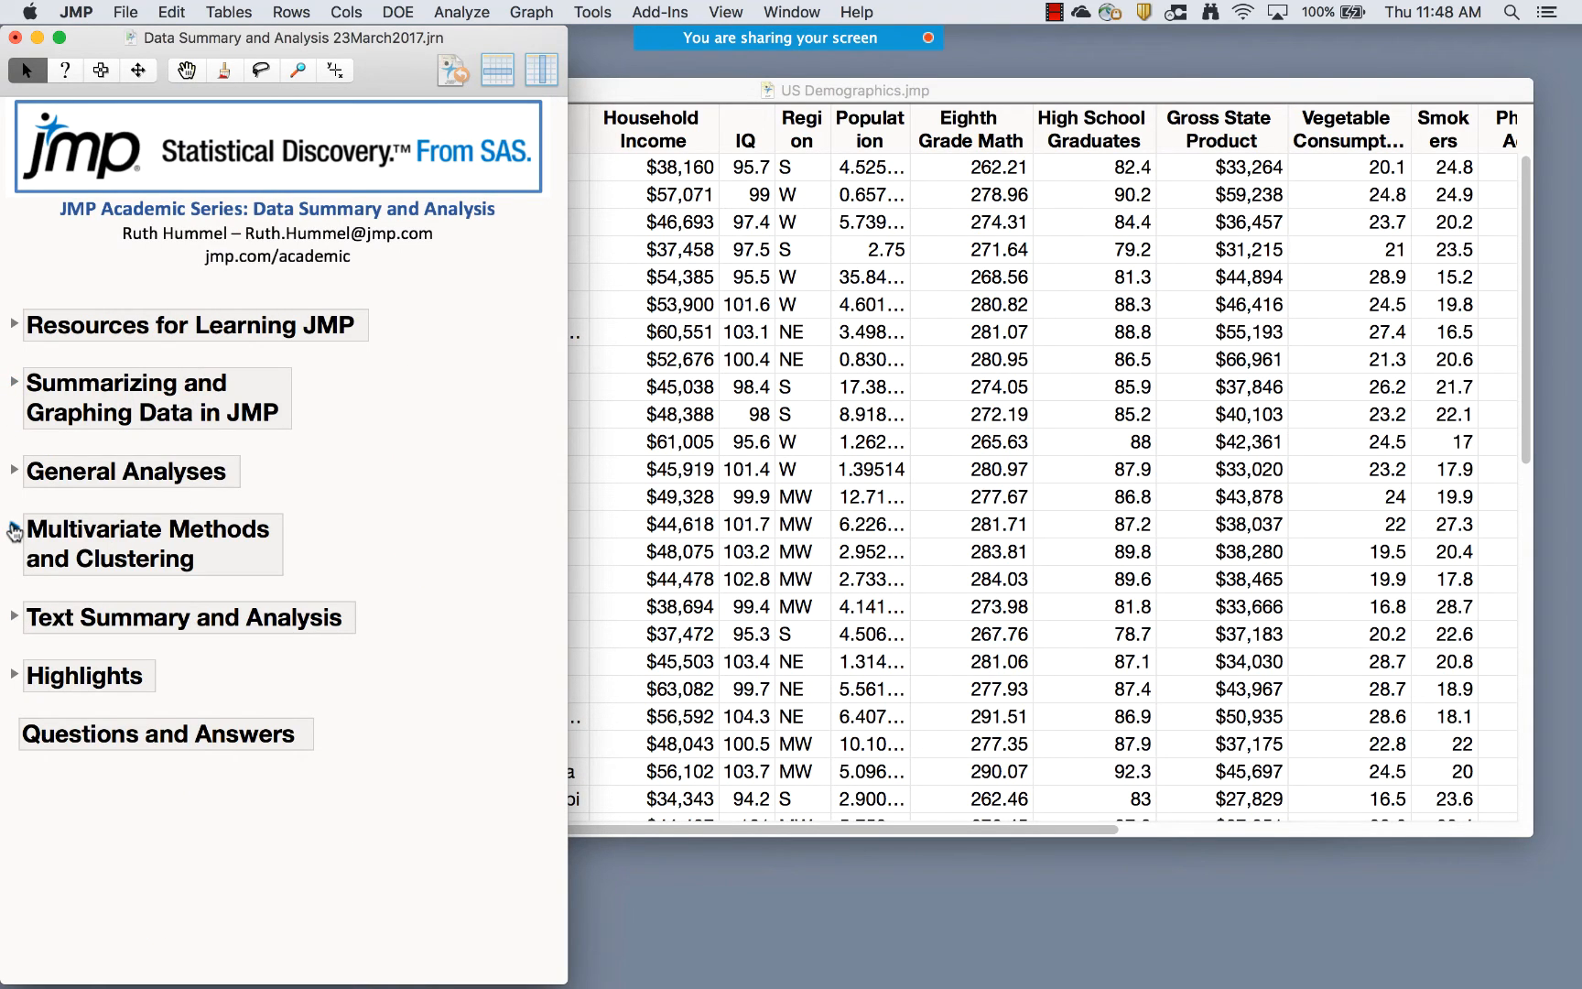
pyautogui.click(14, 530)
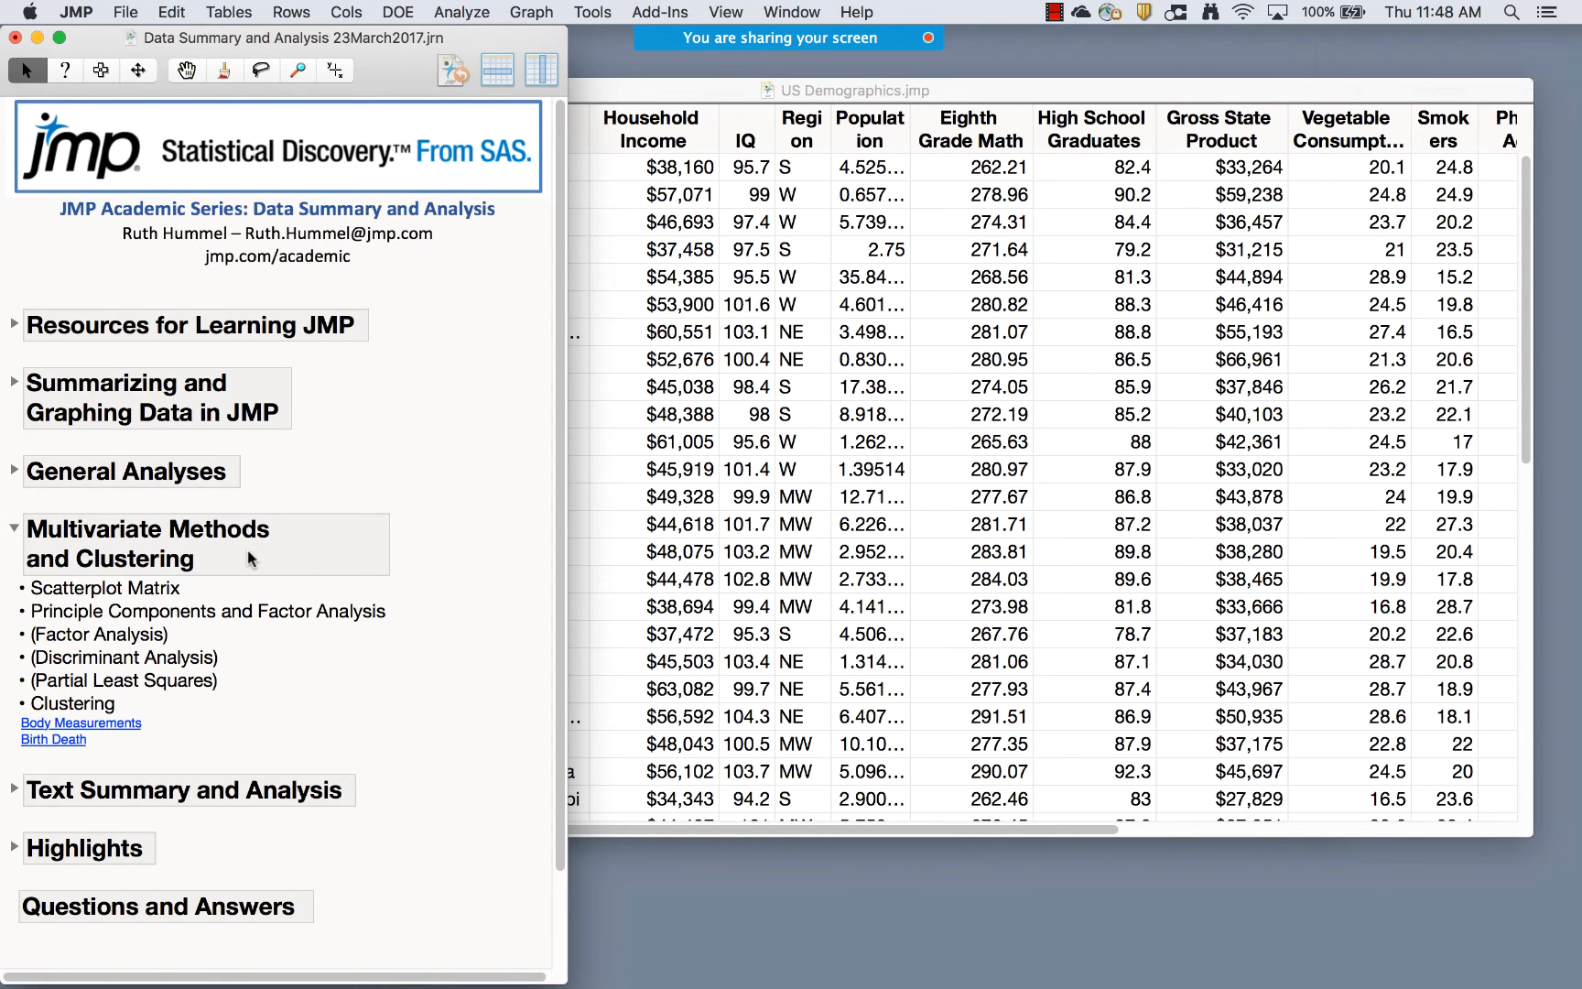
# Open the Body Measurements table from the journal and reposition its window clear of the sharing banner
pyautogui.click(459, 13)
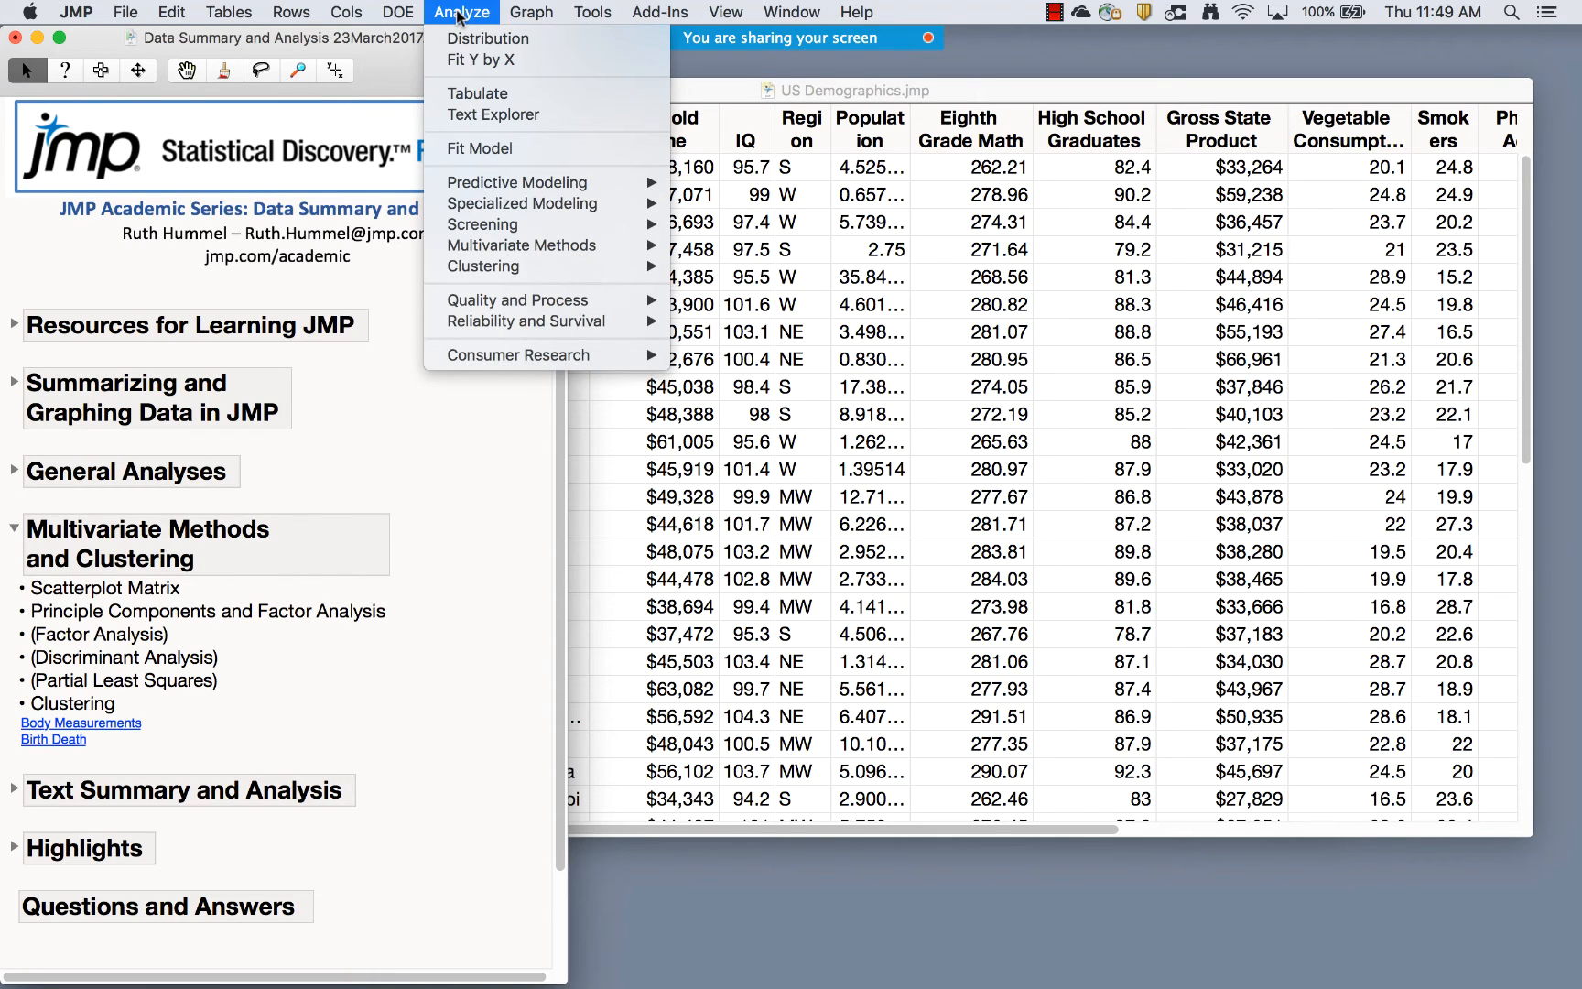
pyautogui.click(447, 621)
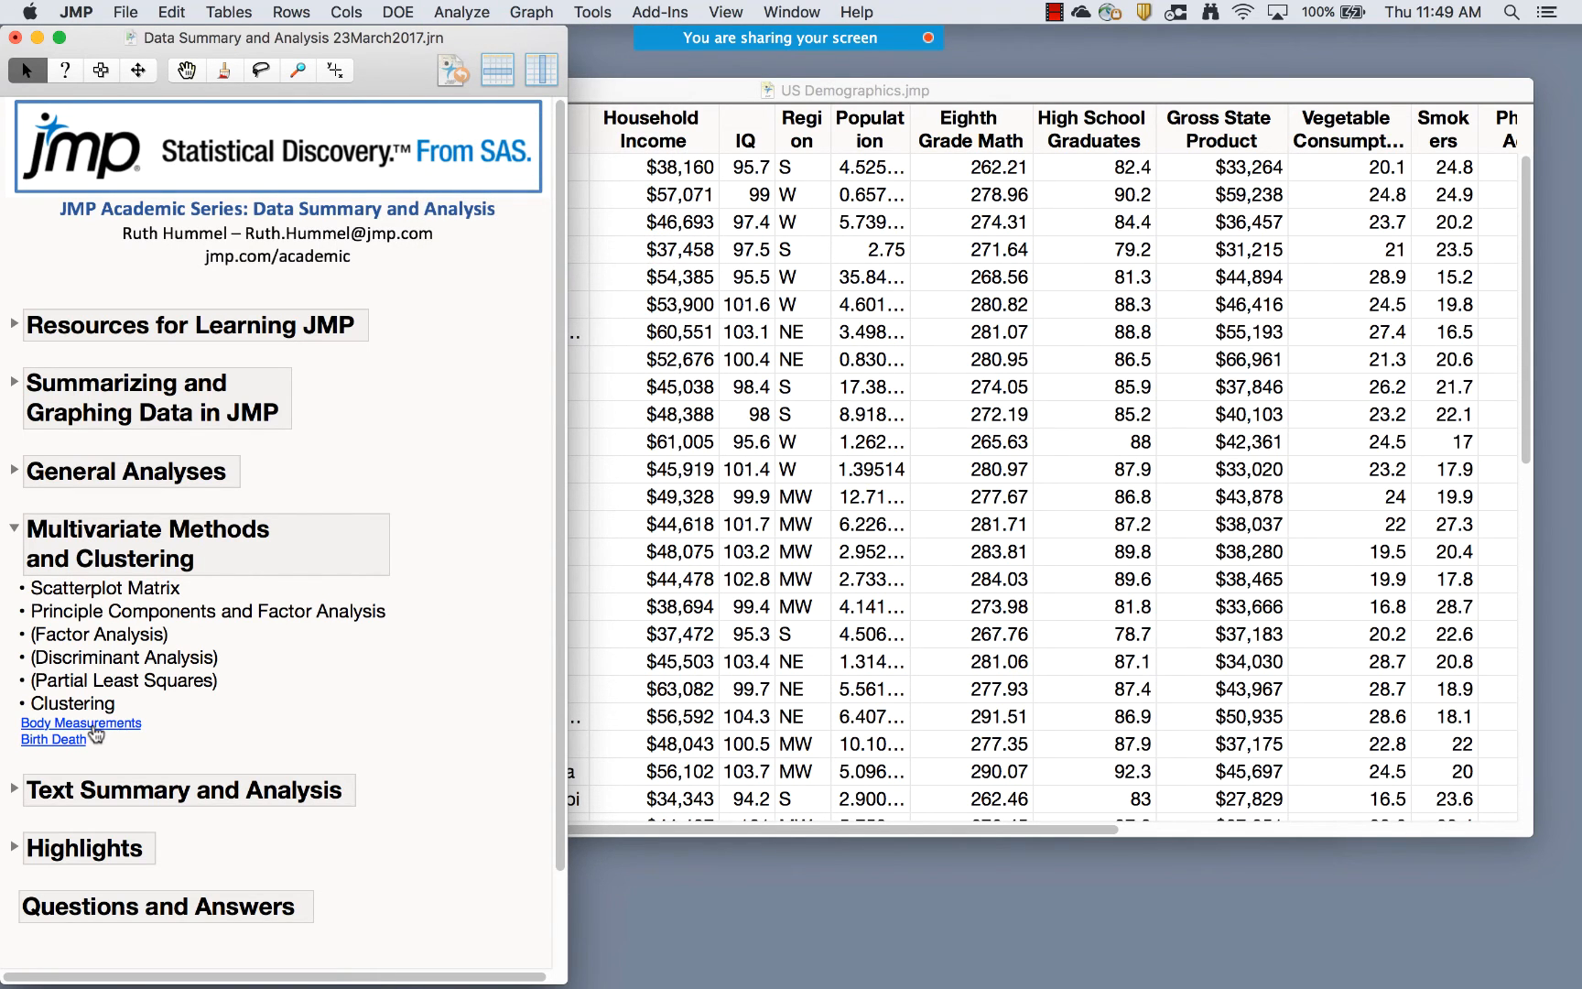
pyautogui.click(93, 723)
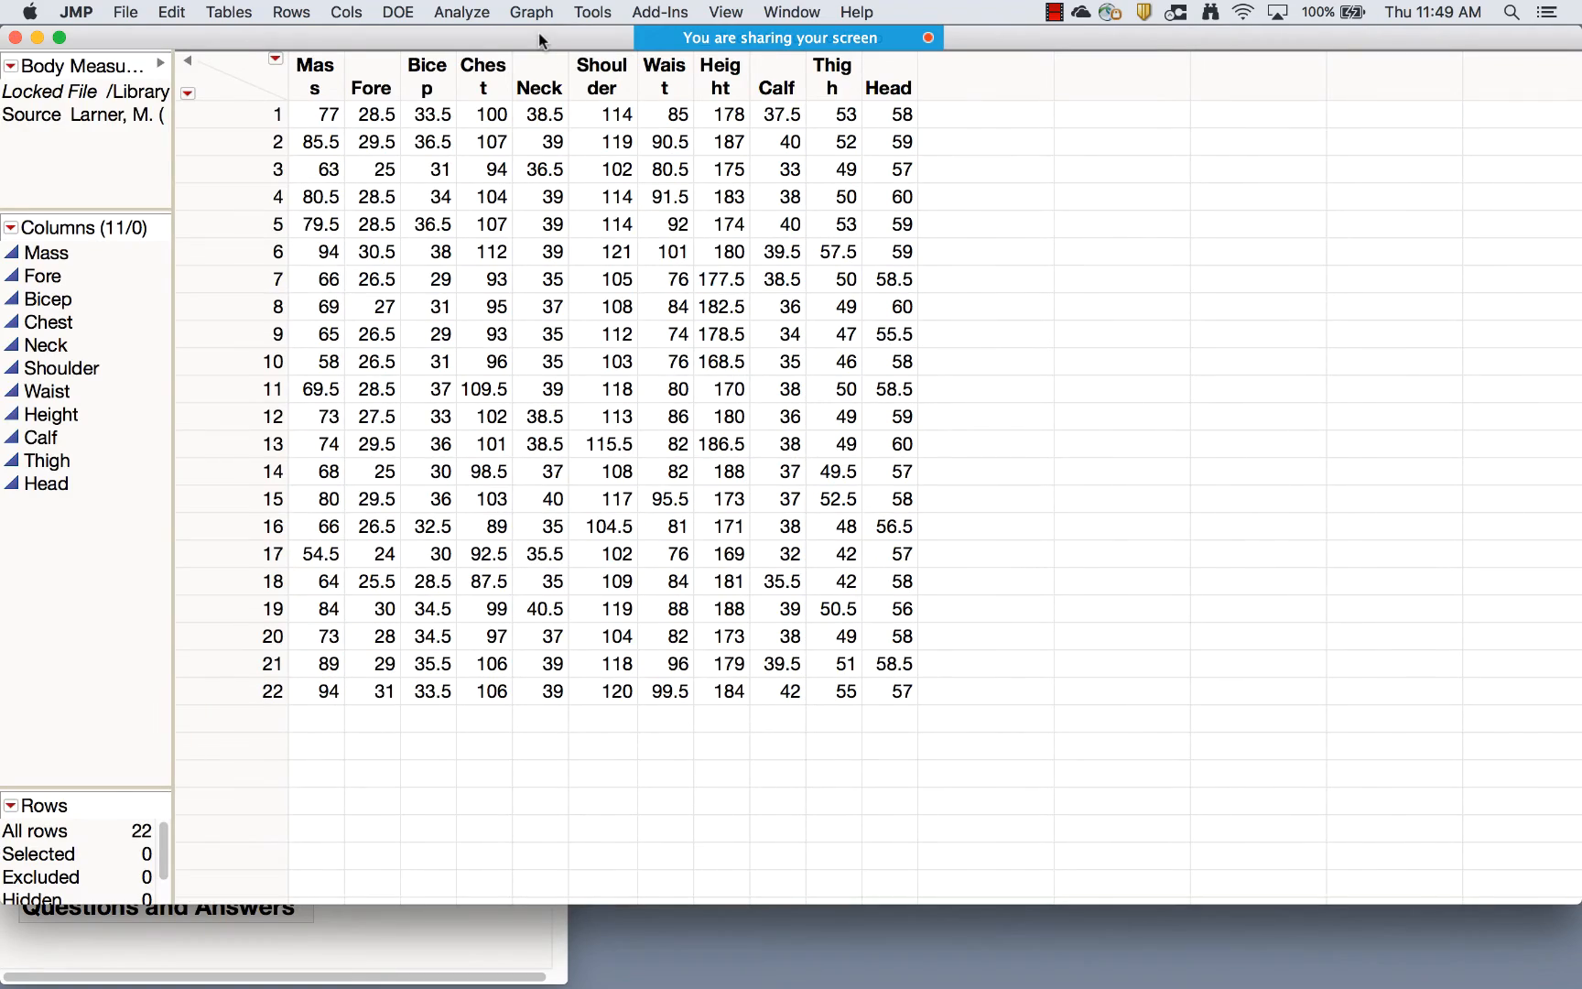
pyautogui.moveTo(540, 34); pyautogui.dragTo(645, 42)
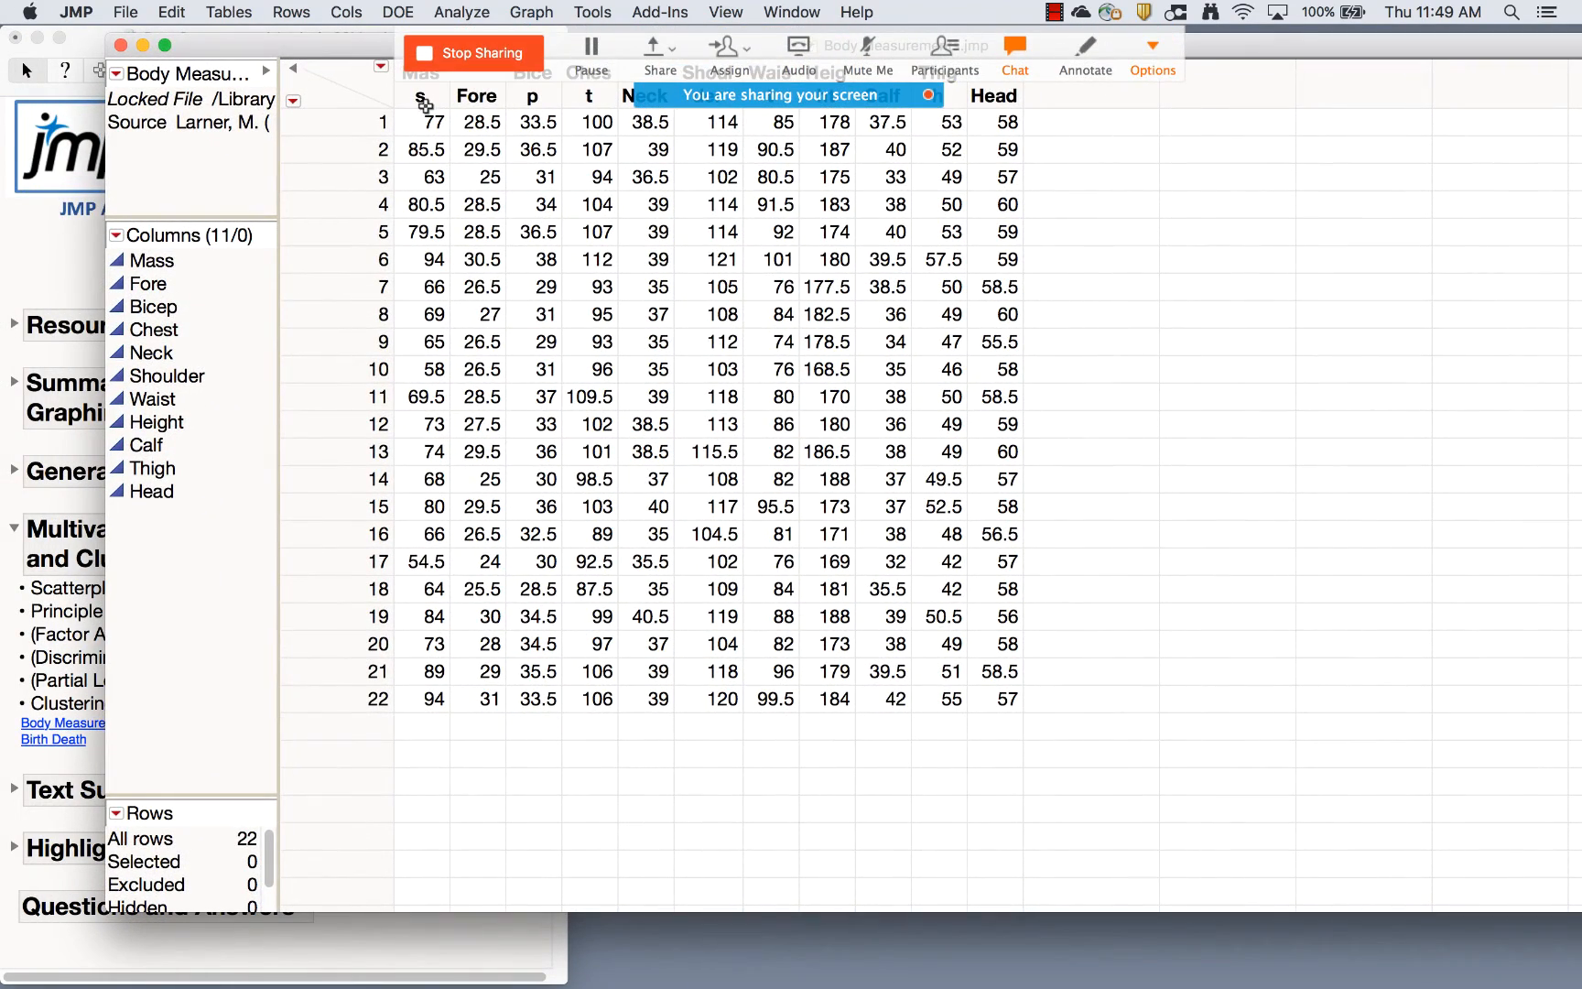
pyautogui.moveTo(324, 41); pyautogui.dragTo(324, 91)
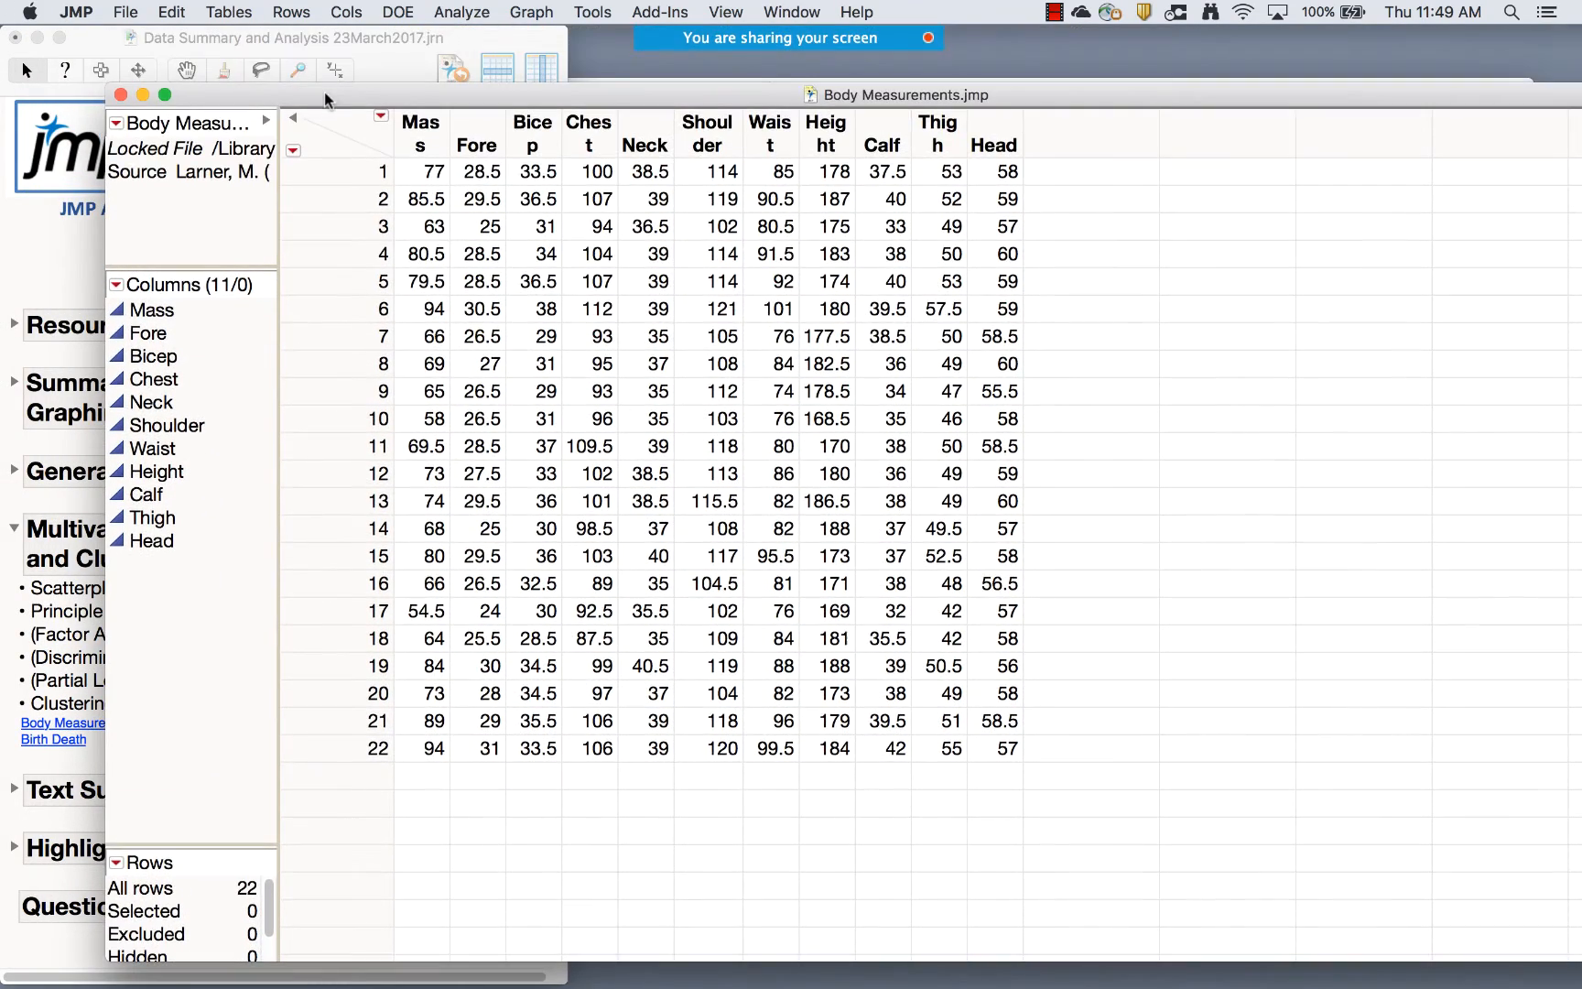
# Run a Multivariate analysis on the Body Measurements table with all 11 columns, Mass through Head, as Y columns
pyautogui.click(423, 126)
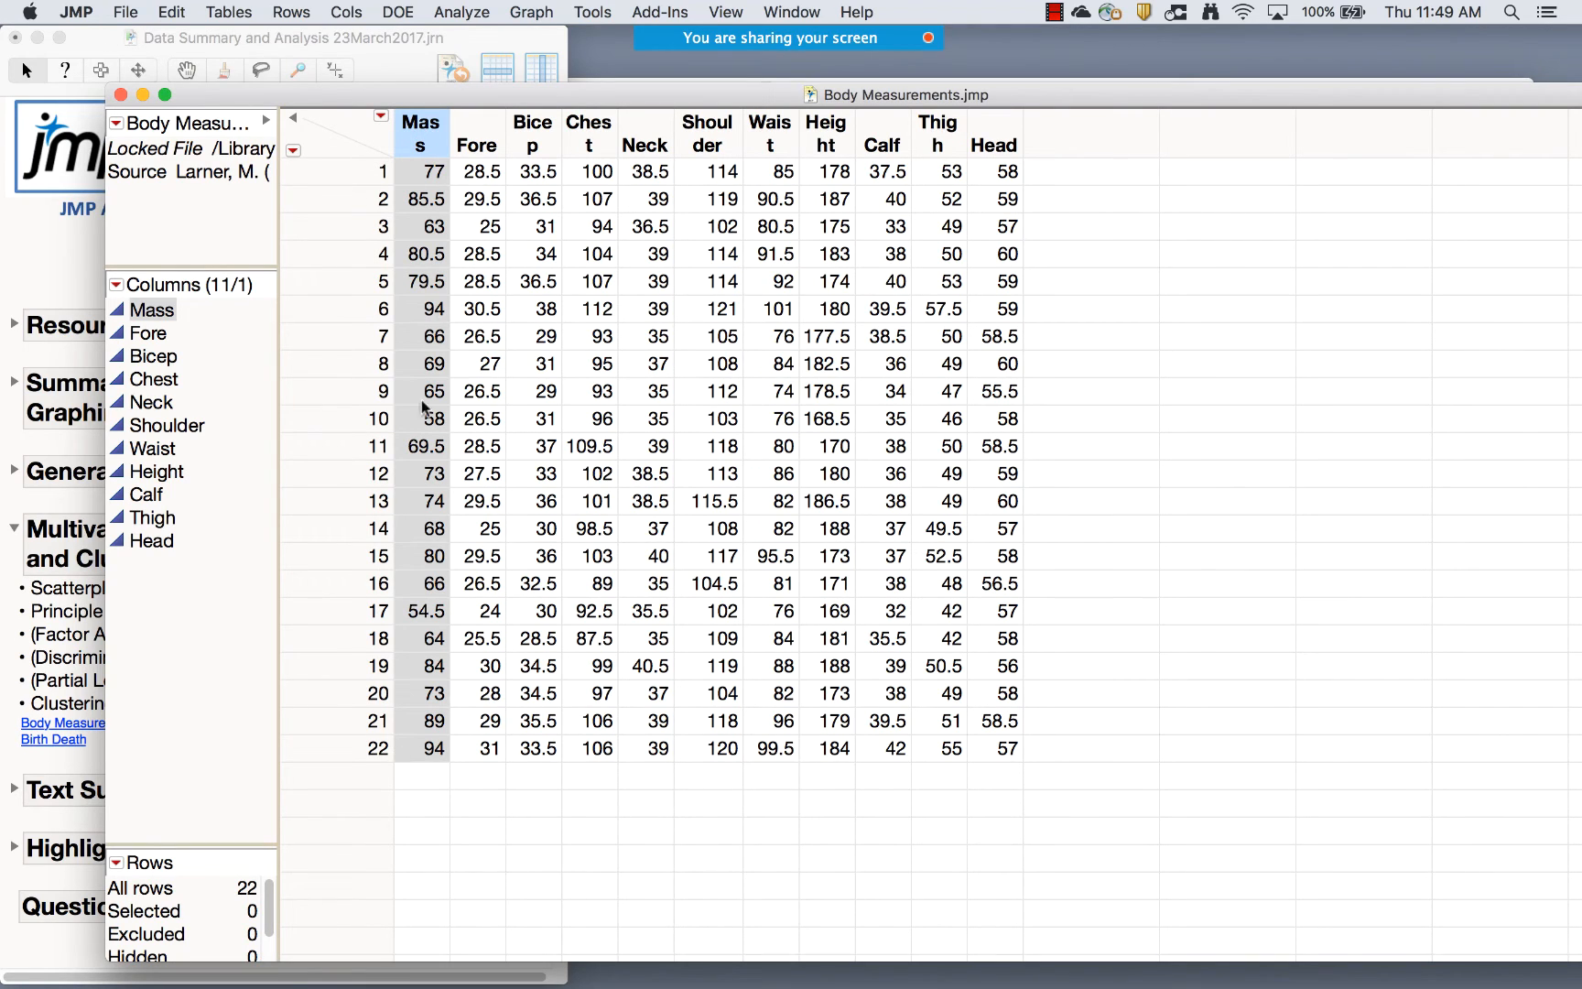
pyautogui.click(476, 176)
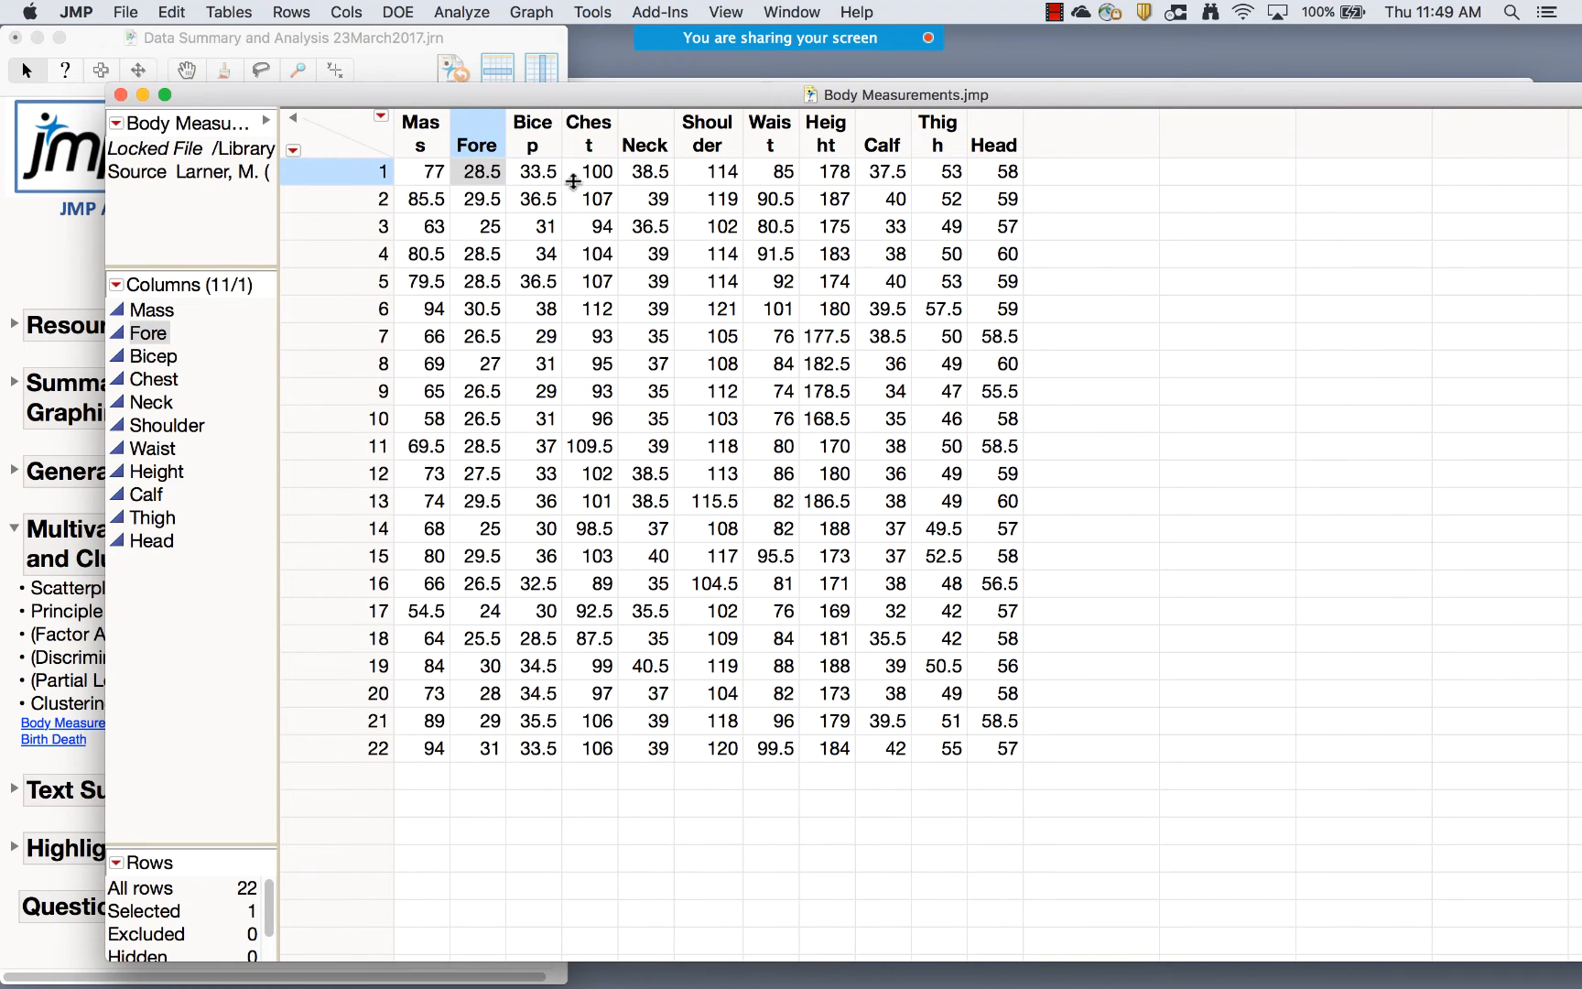
pyautogui.click(463, 15)
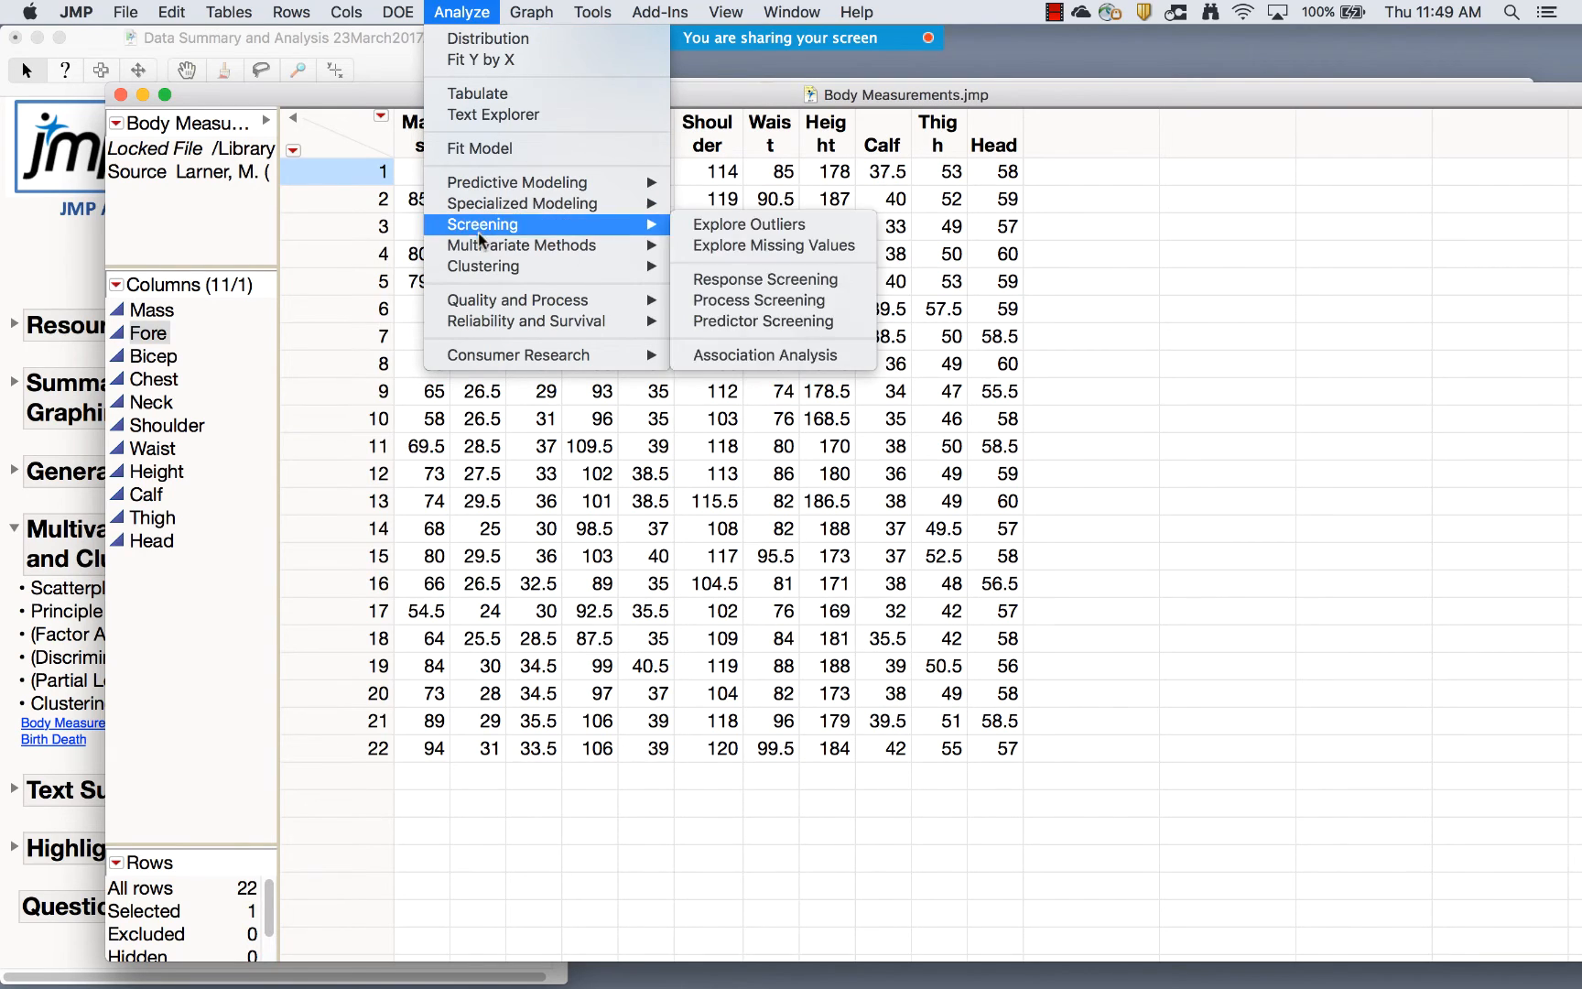
pyautogui.moveTo(482, 249)
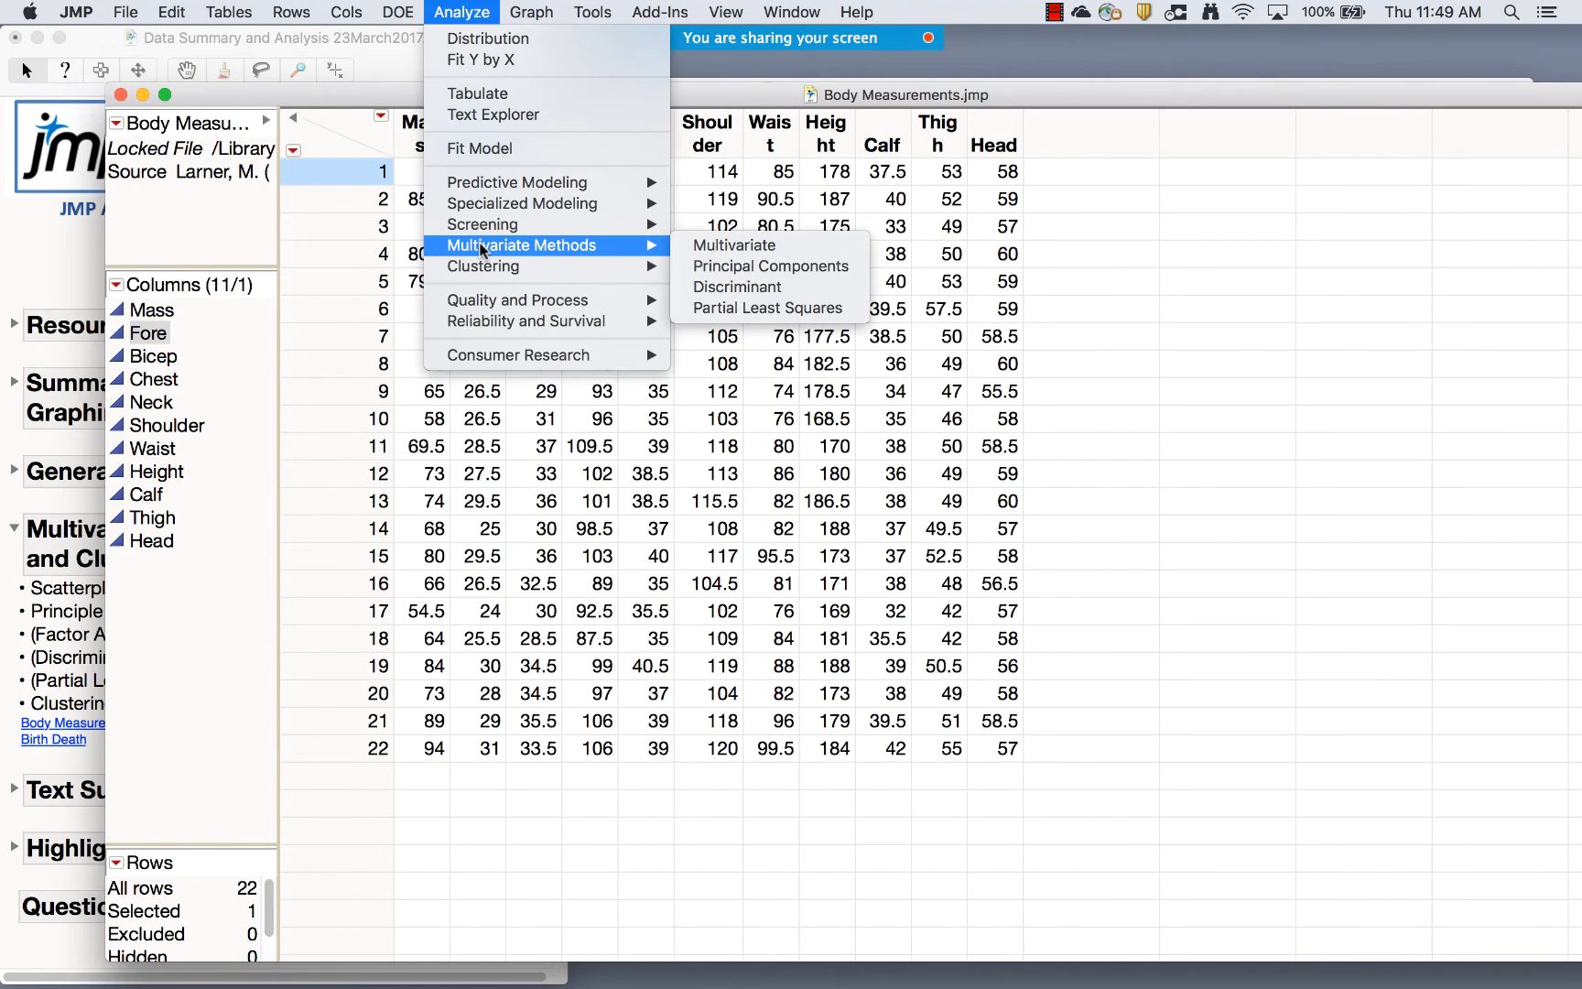
pyautogui.click(735, 248)
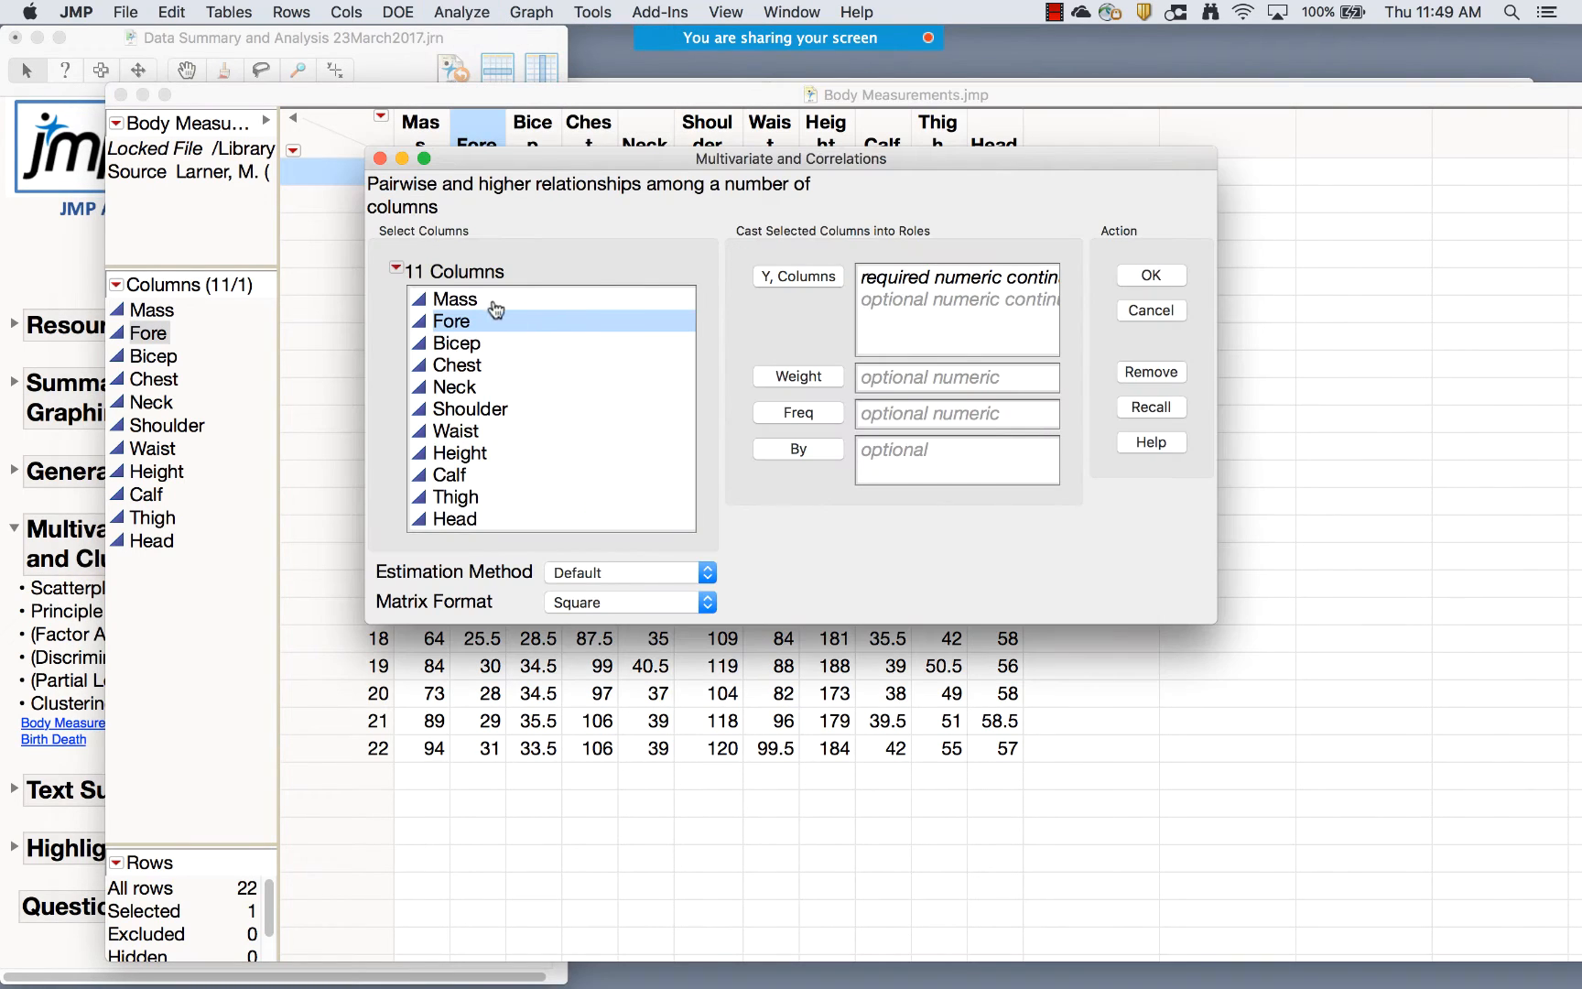
pyautogui.click(488, 302)
pyautogui.moveTo(488, 303); pyautogui.dragTo(503, 515)
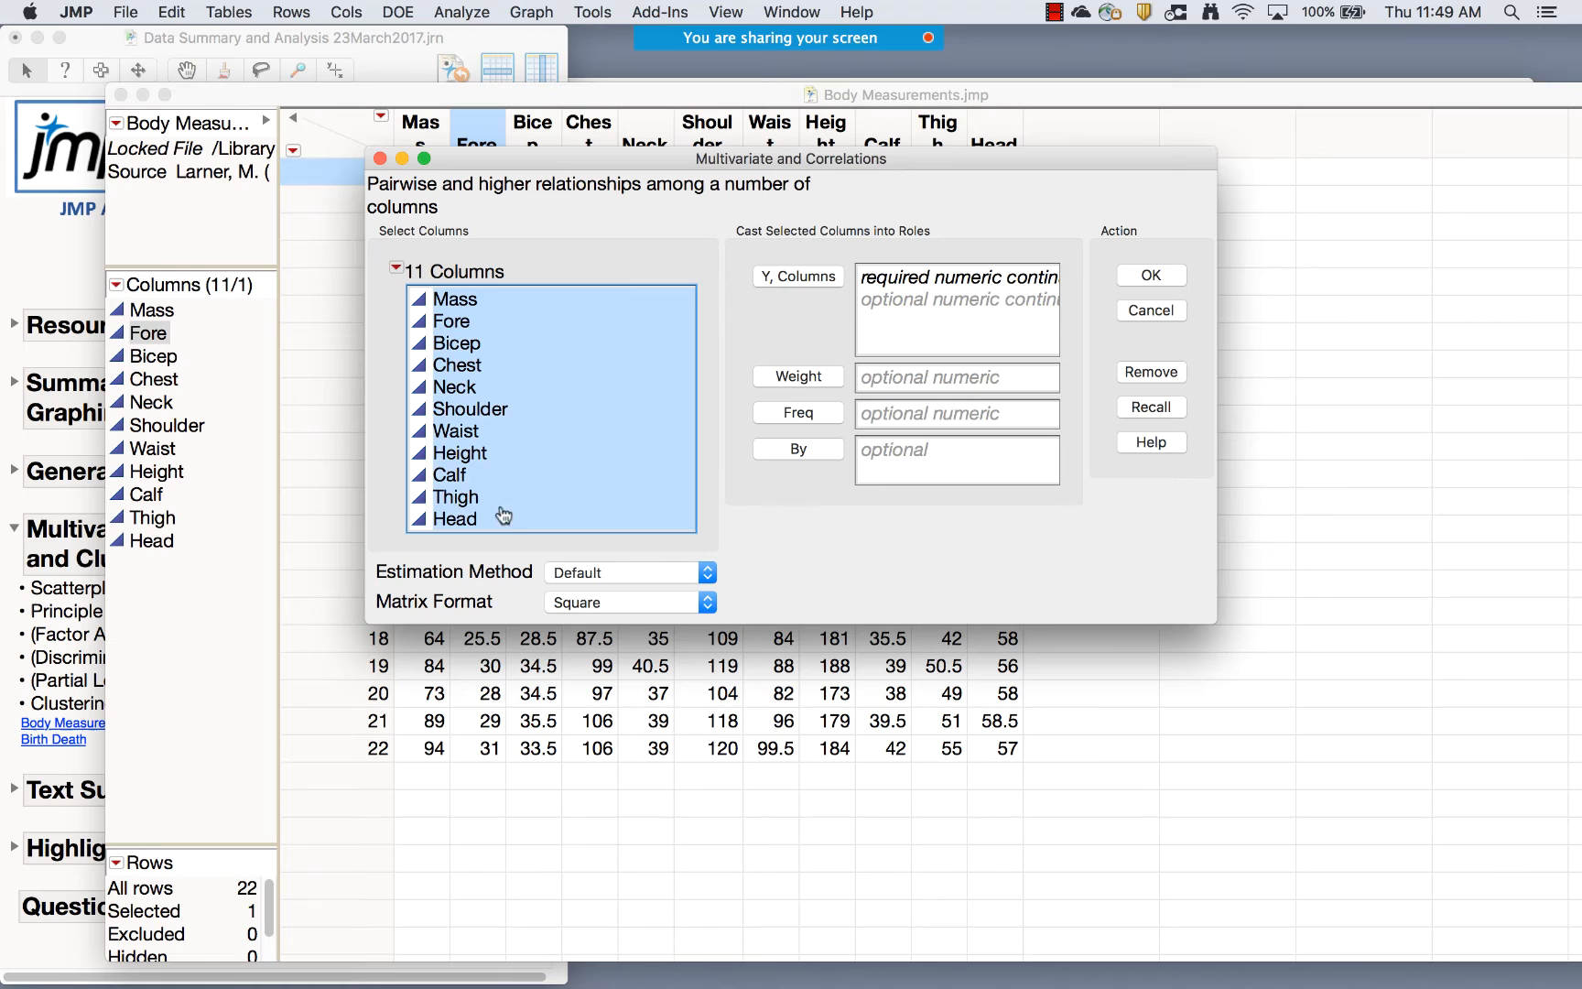
pyautogui.click(781, 287)
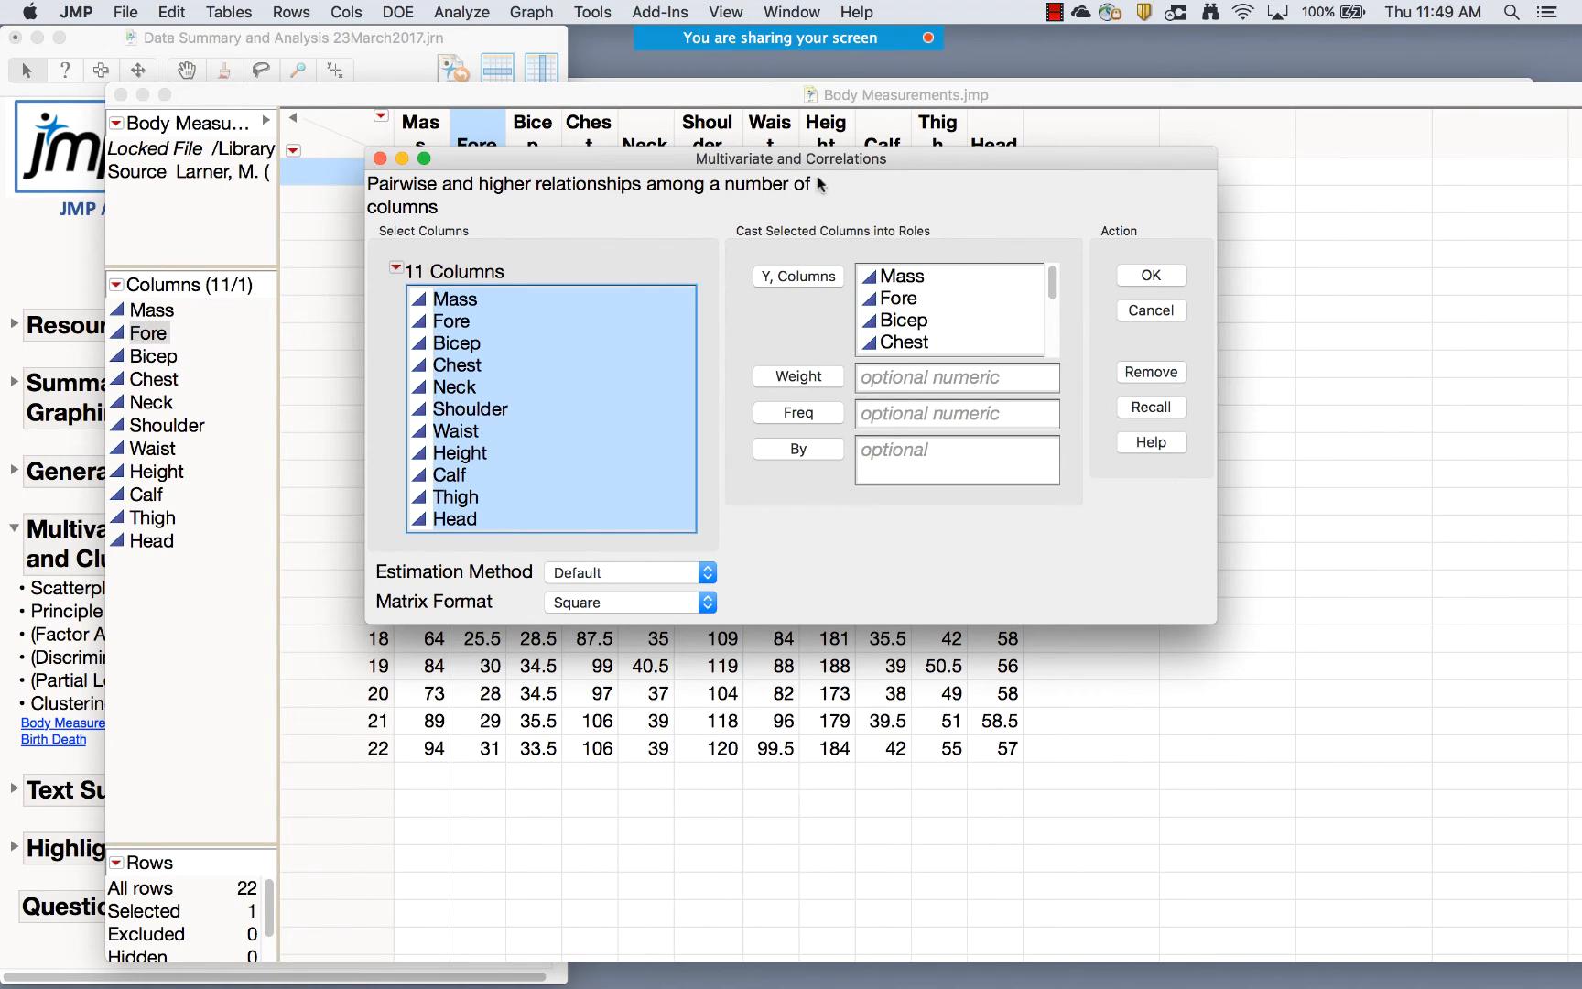
pyautogui.click(1151, 276)
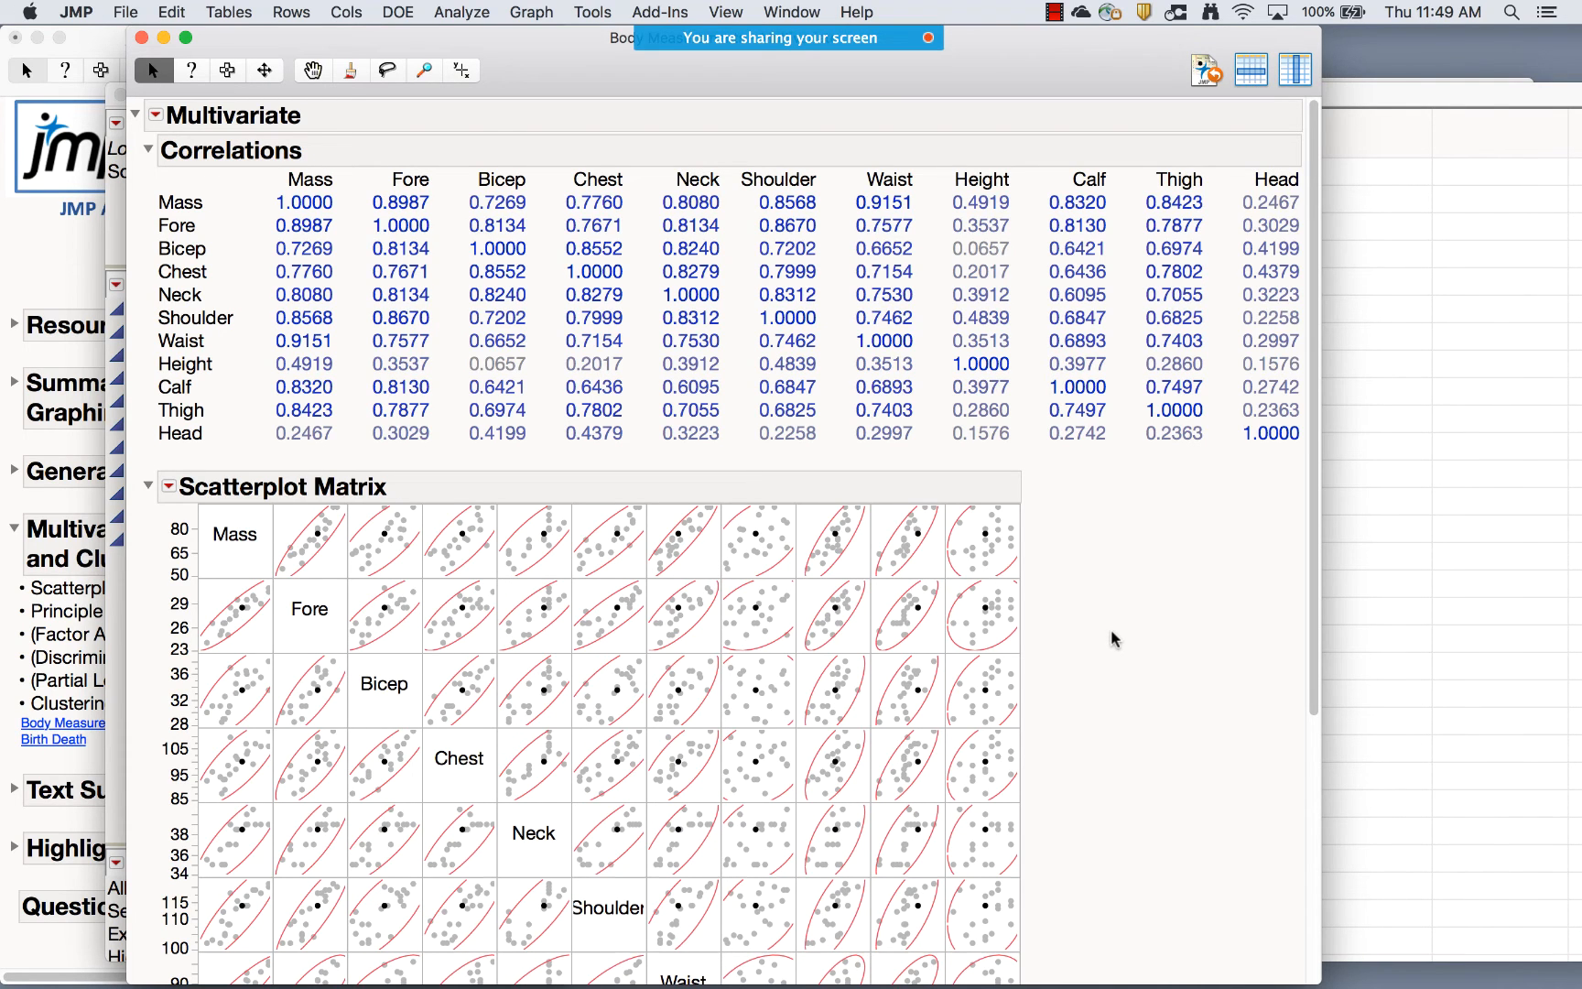
# Enlarge the cells of the scatterplot matrix and turn on Shaded Ellipses for its density ellipses
pyautogui.scroll(-5, 1114, 638)
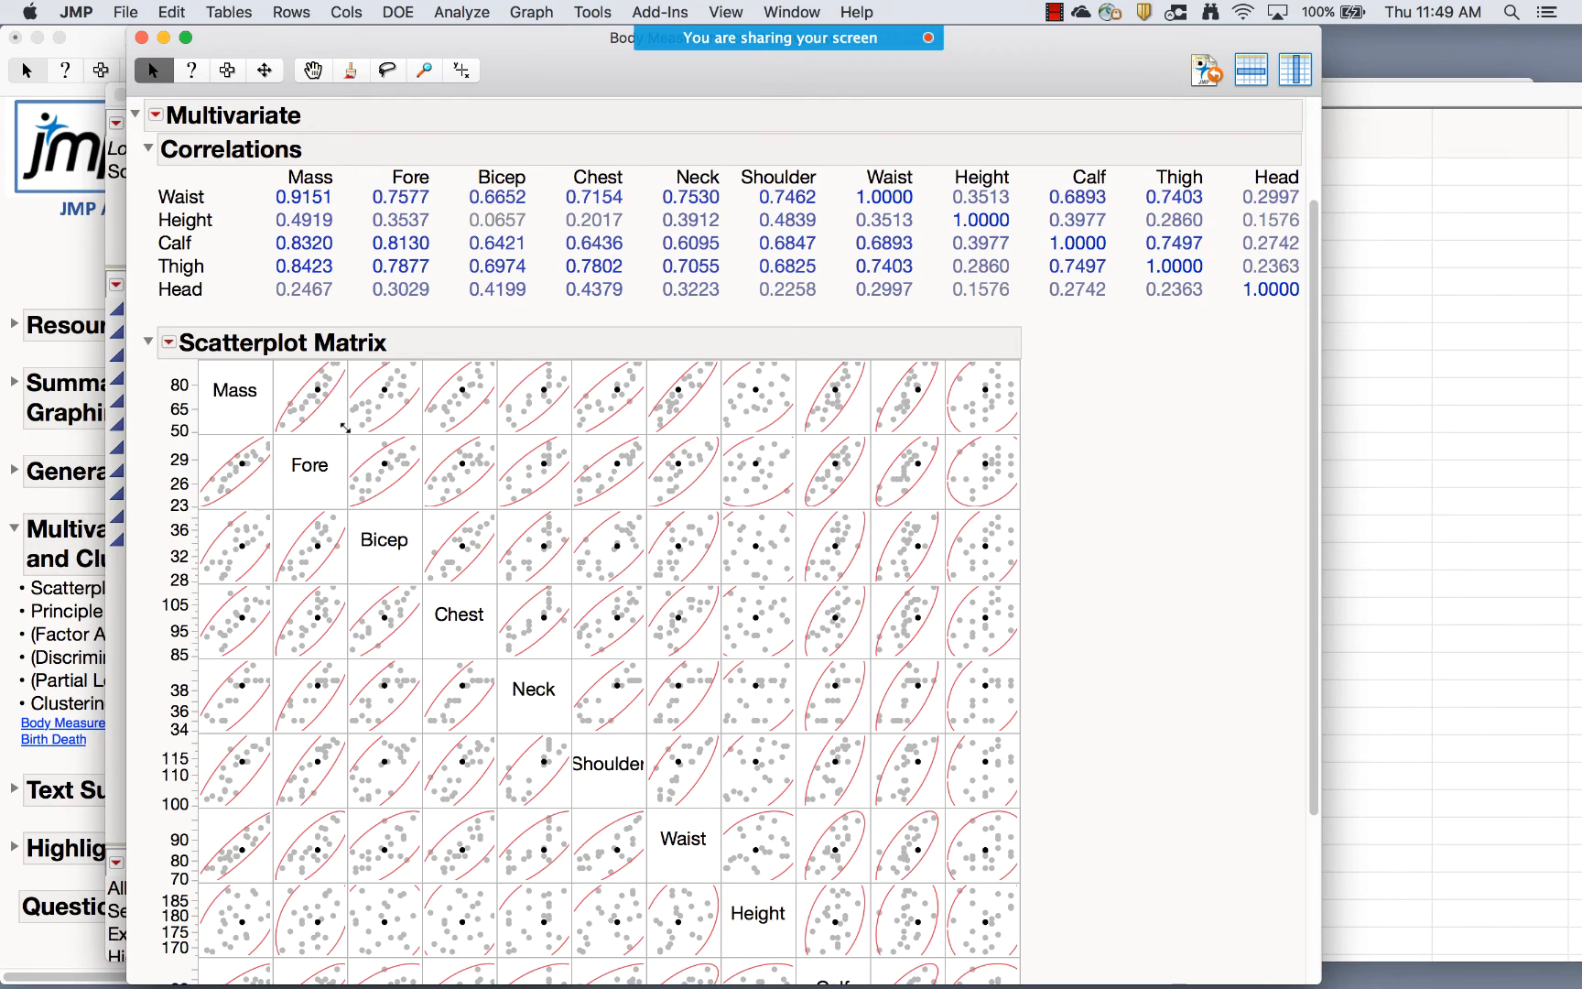
pyautogui.moveTo(344, 430); pyautogui.dragTo(374, 463)
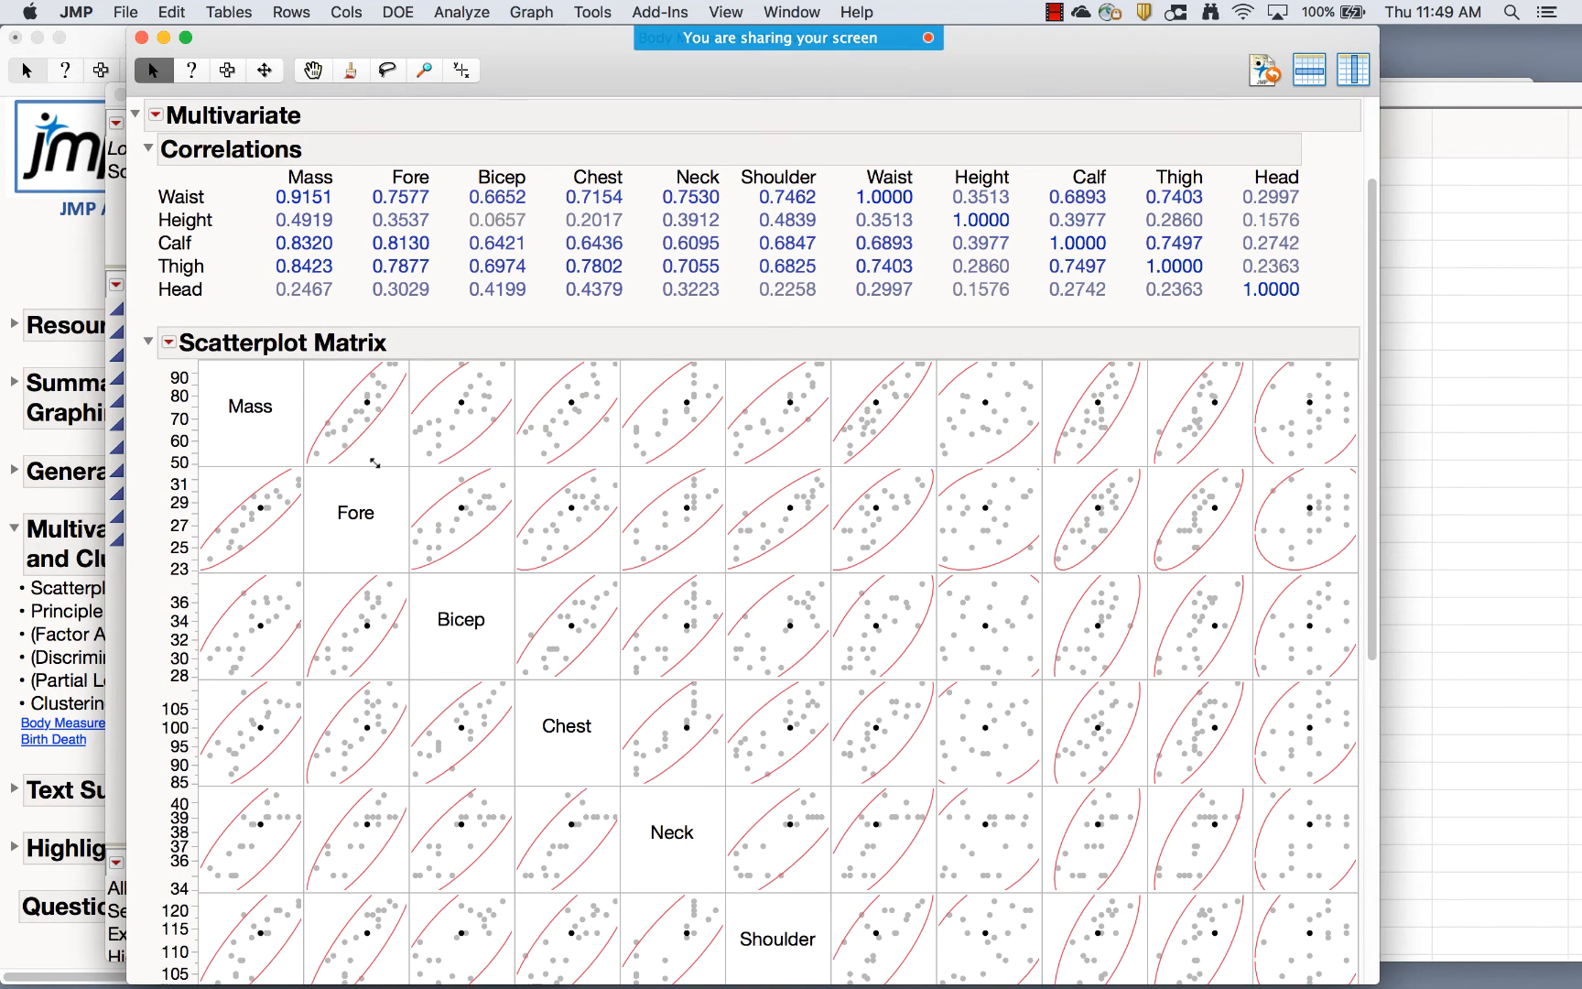
pyautogui.click(171, 344)
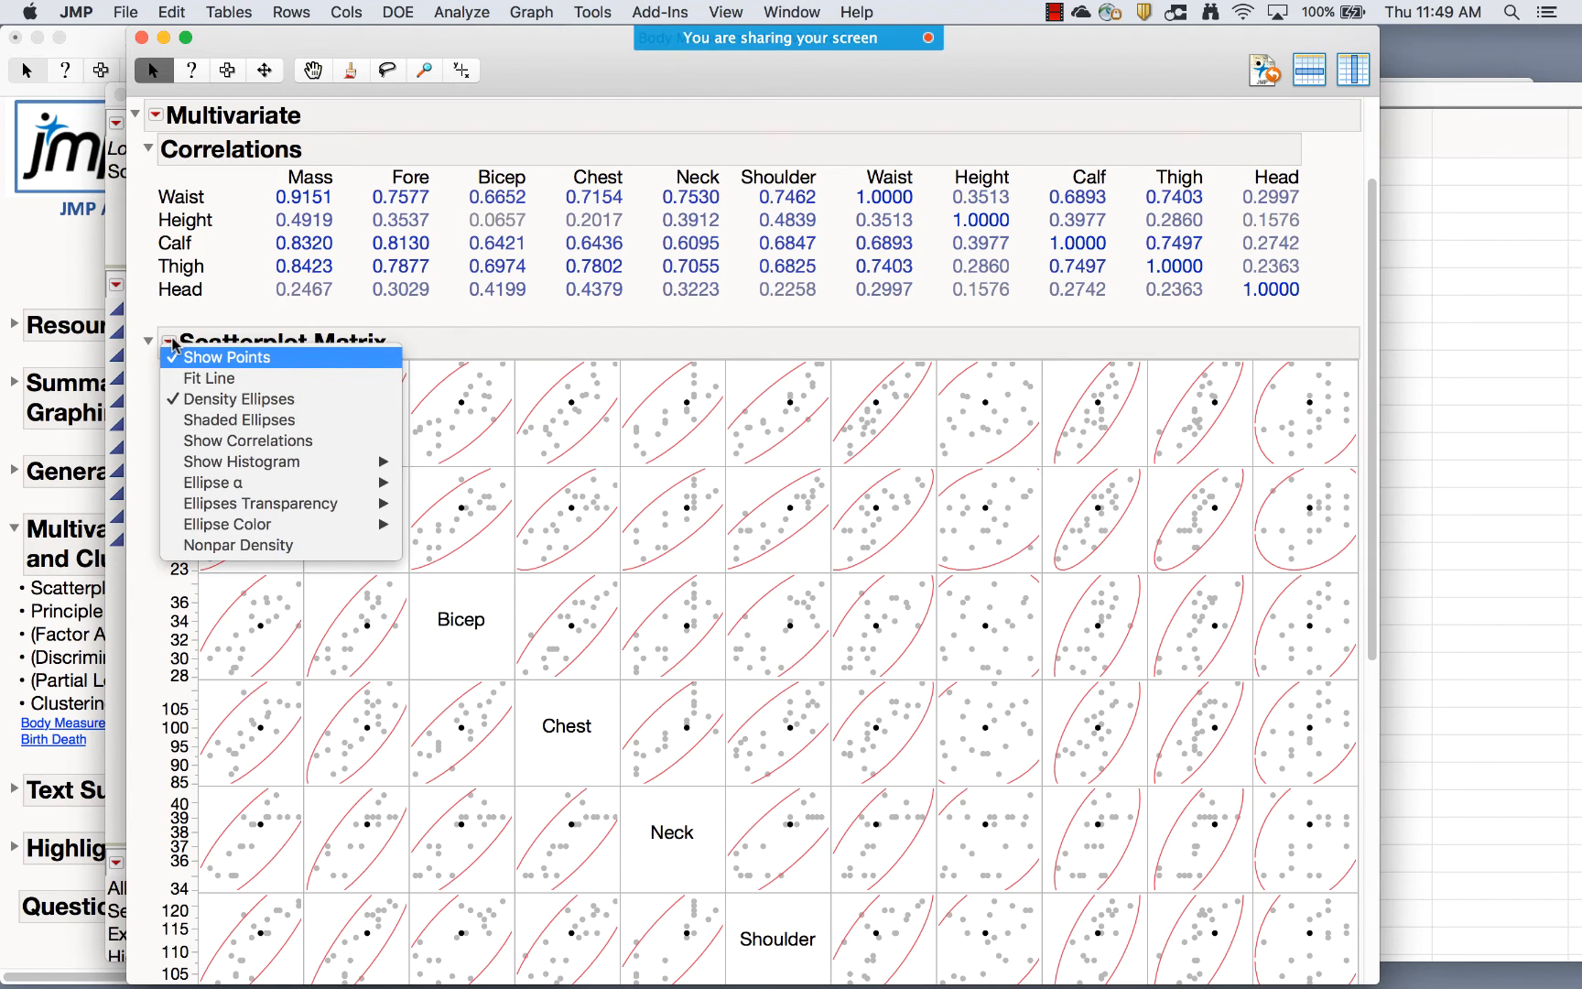
pyautogui.click(221, 423)
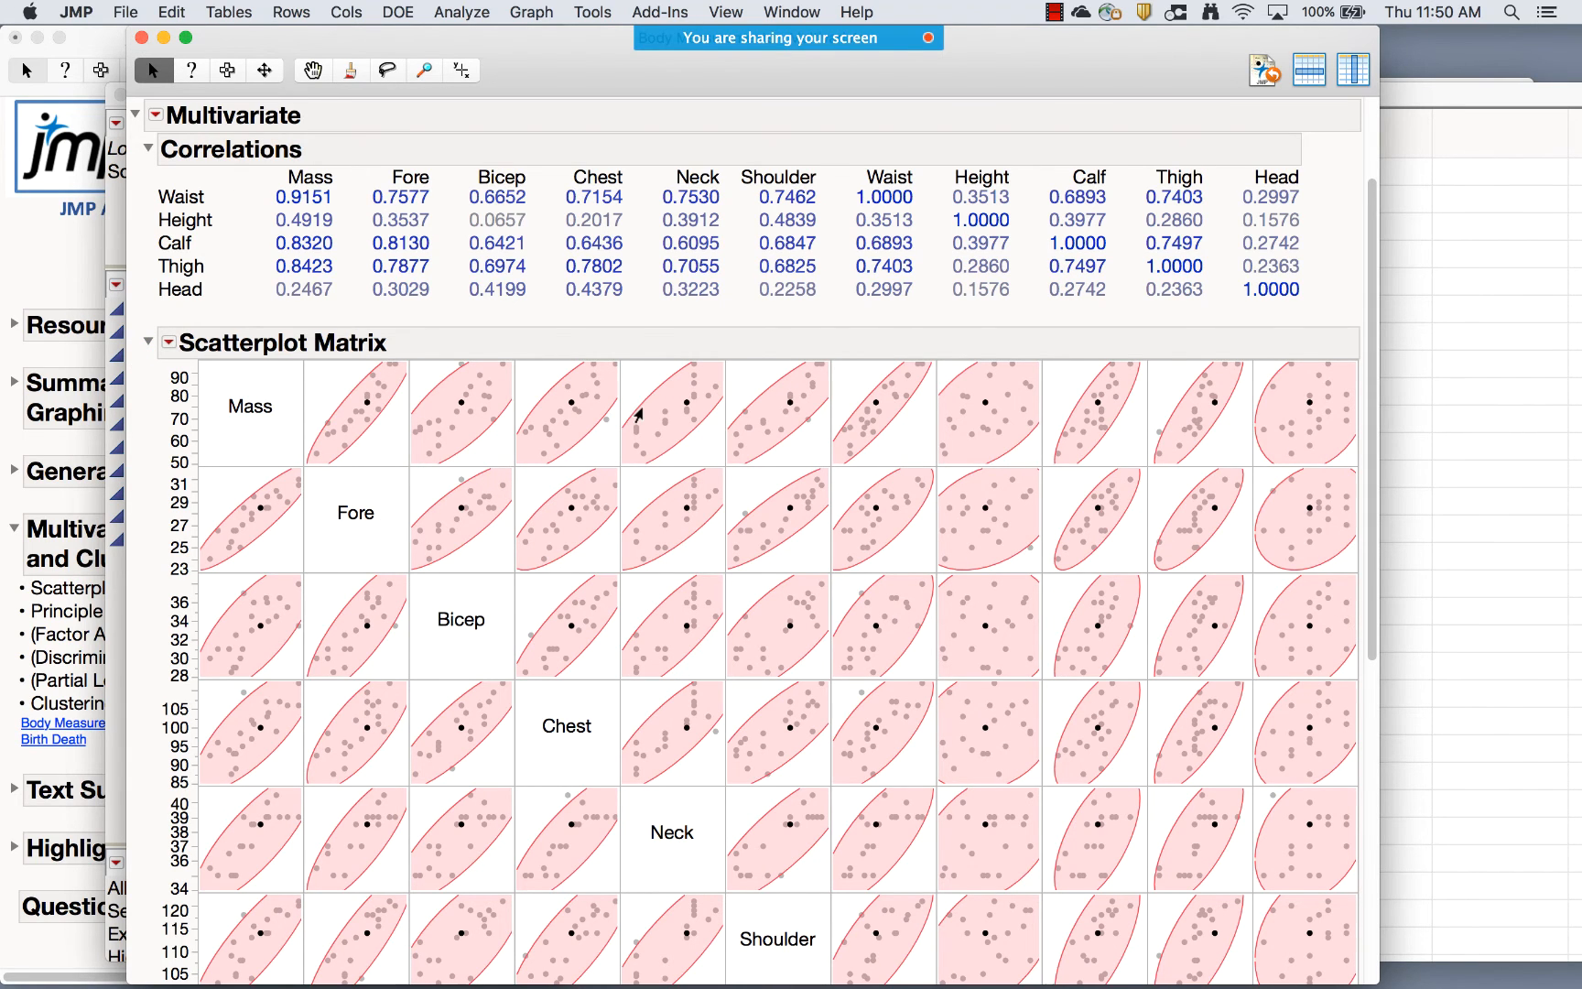
# Select the points with high Mass and Fore values in the Mass-by-Fore plot of the scatterplot matrix
pyautogui.scroll(4, 635, 408)
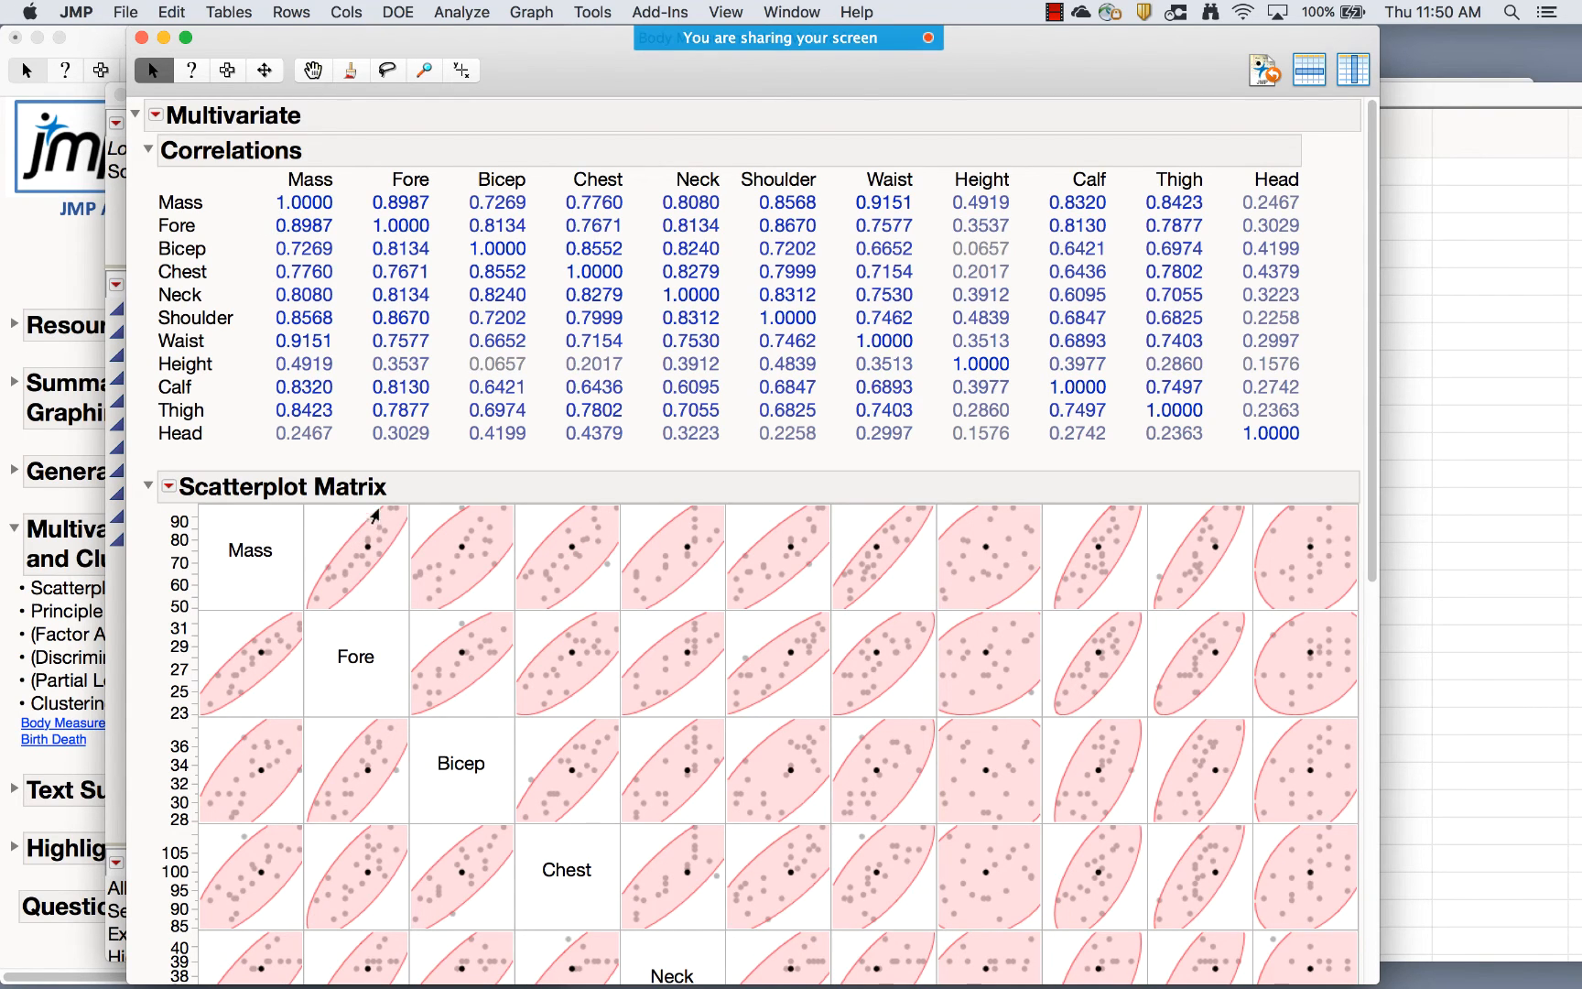
pyautogui.moveTo(367, 506); pyautogui.dragTo(407, 563)
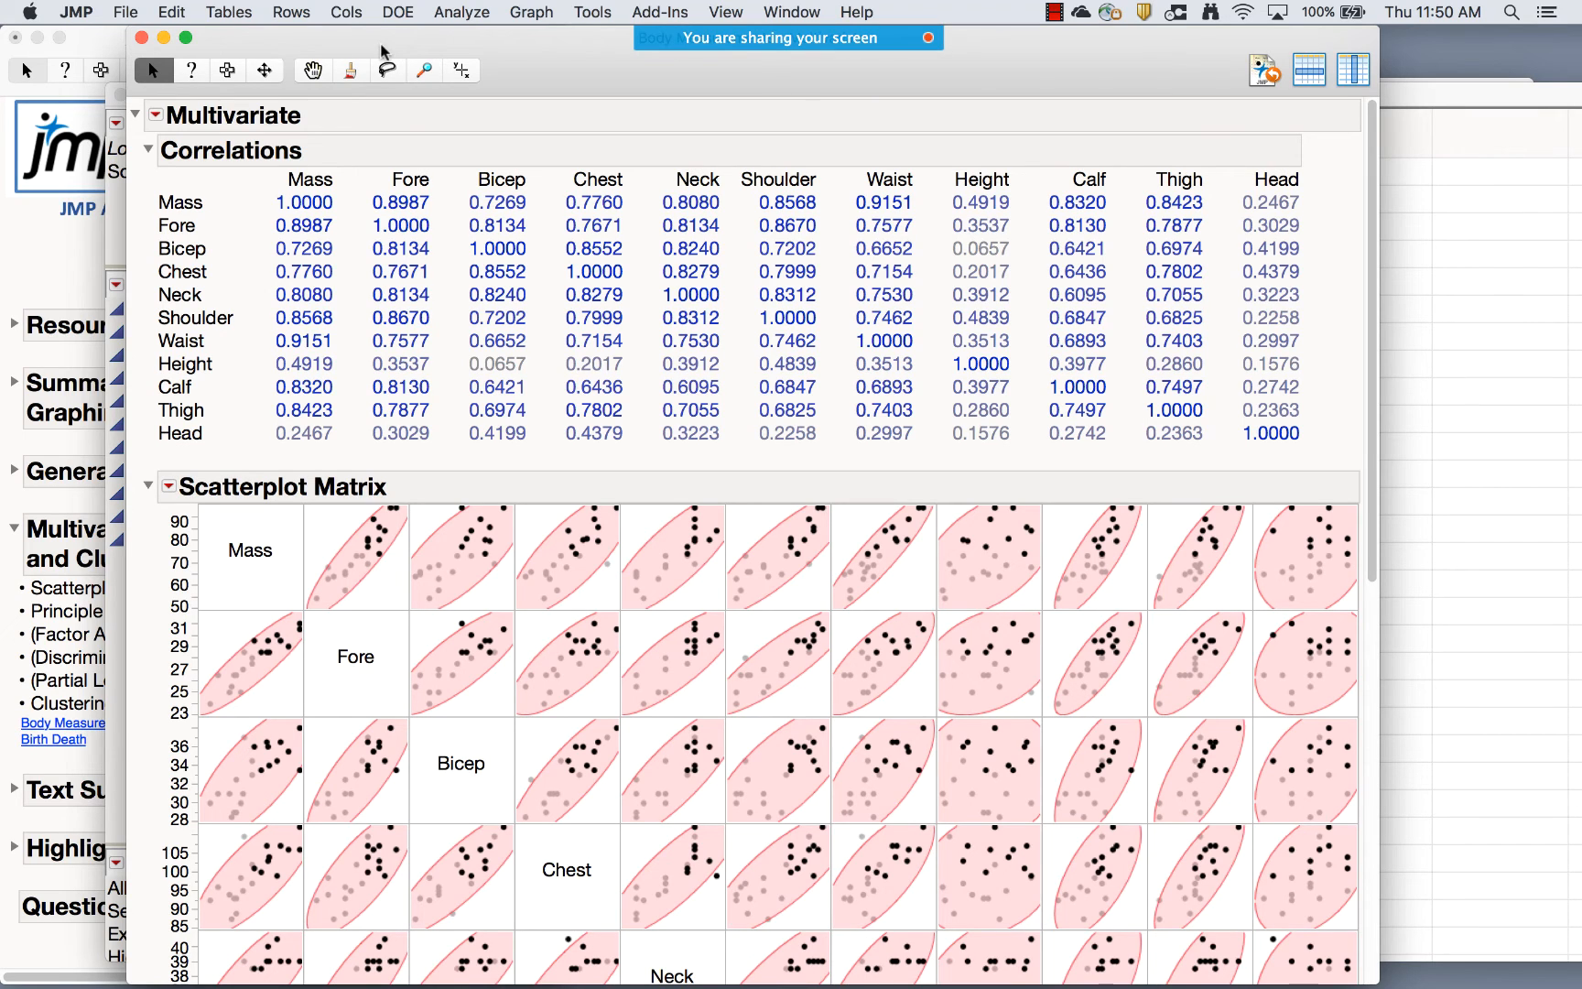
# Add a Local Data Filter to the Multivariate report with Mass as its filter column
pyautogui.click(155, 115)
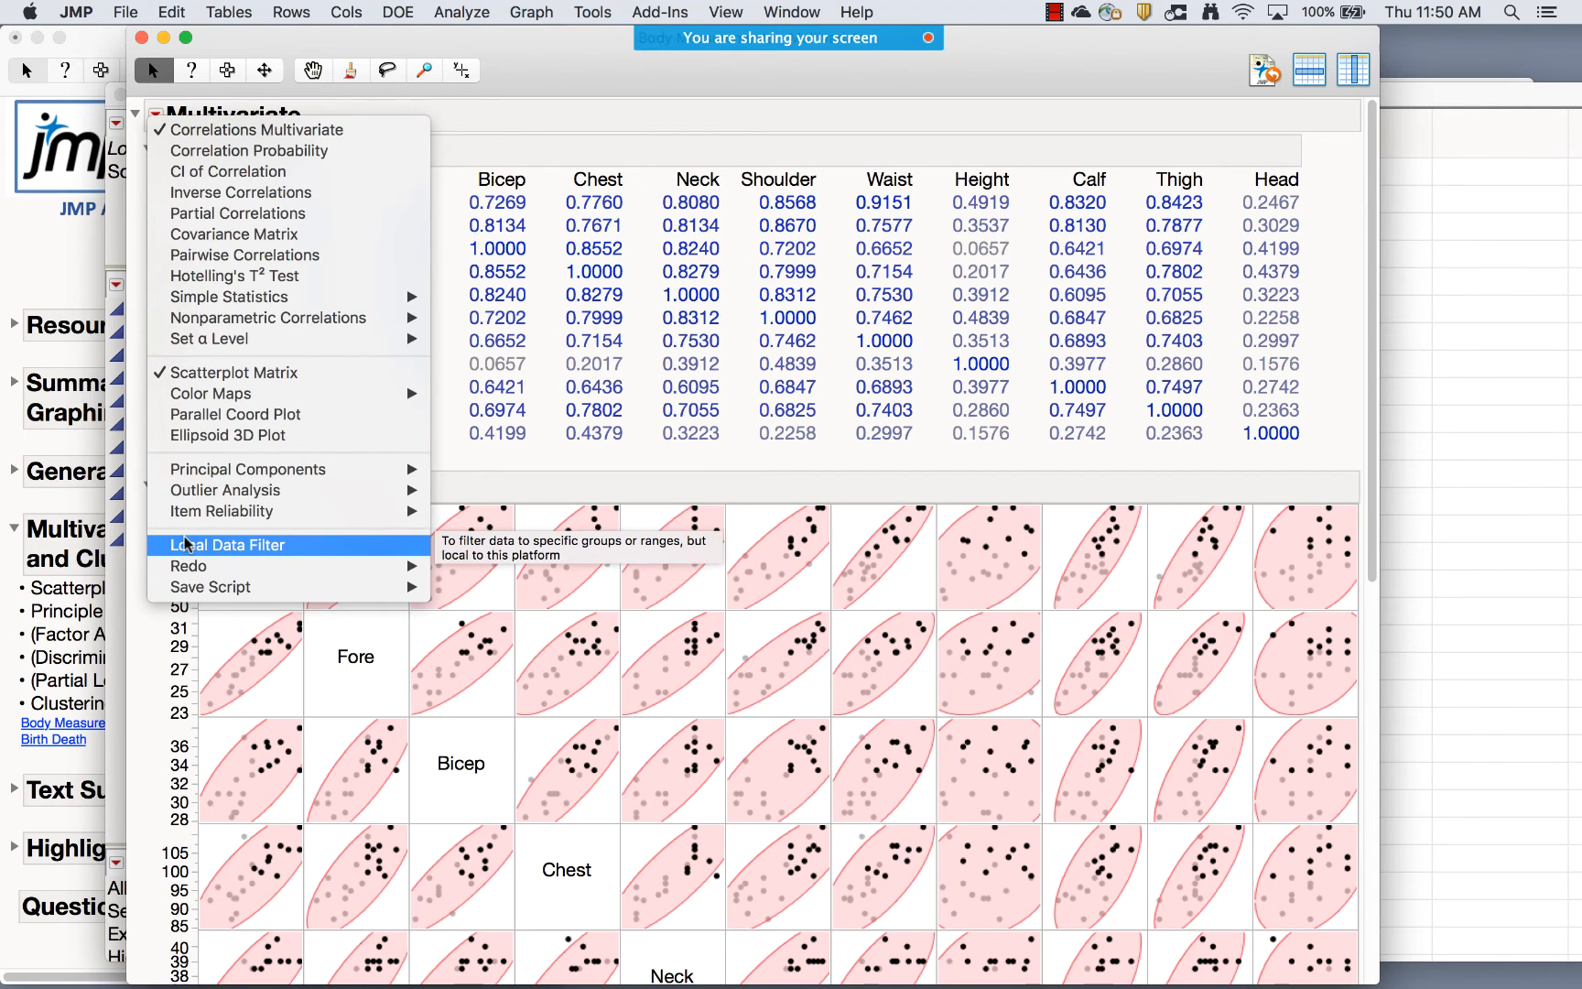
pyautogui.click(185, 544)
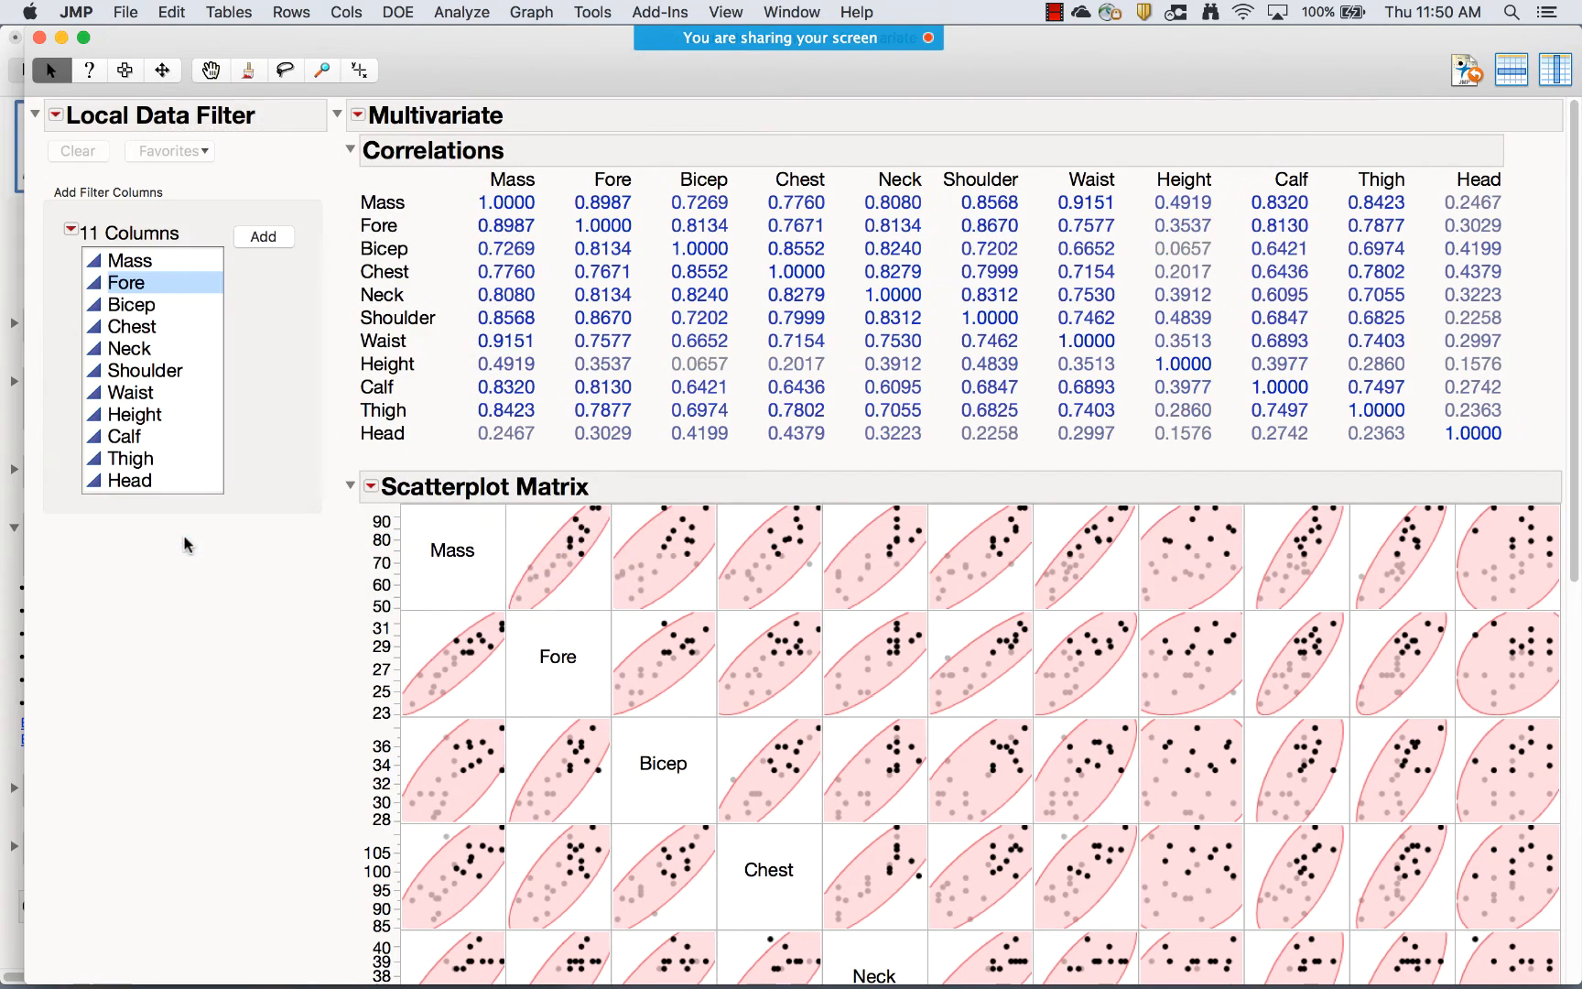
pyautogui.click(155, 263)
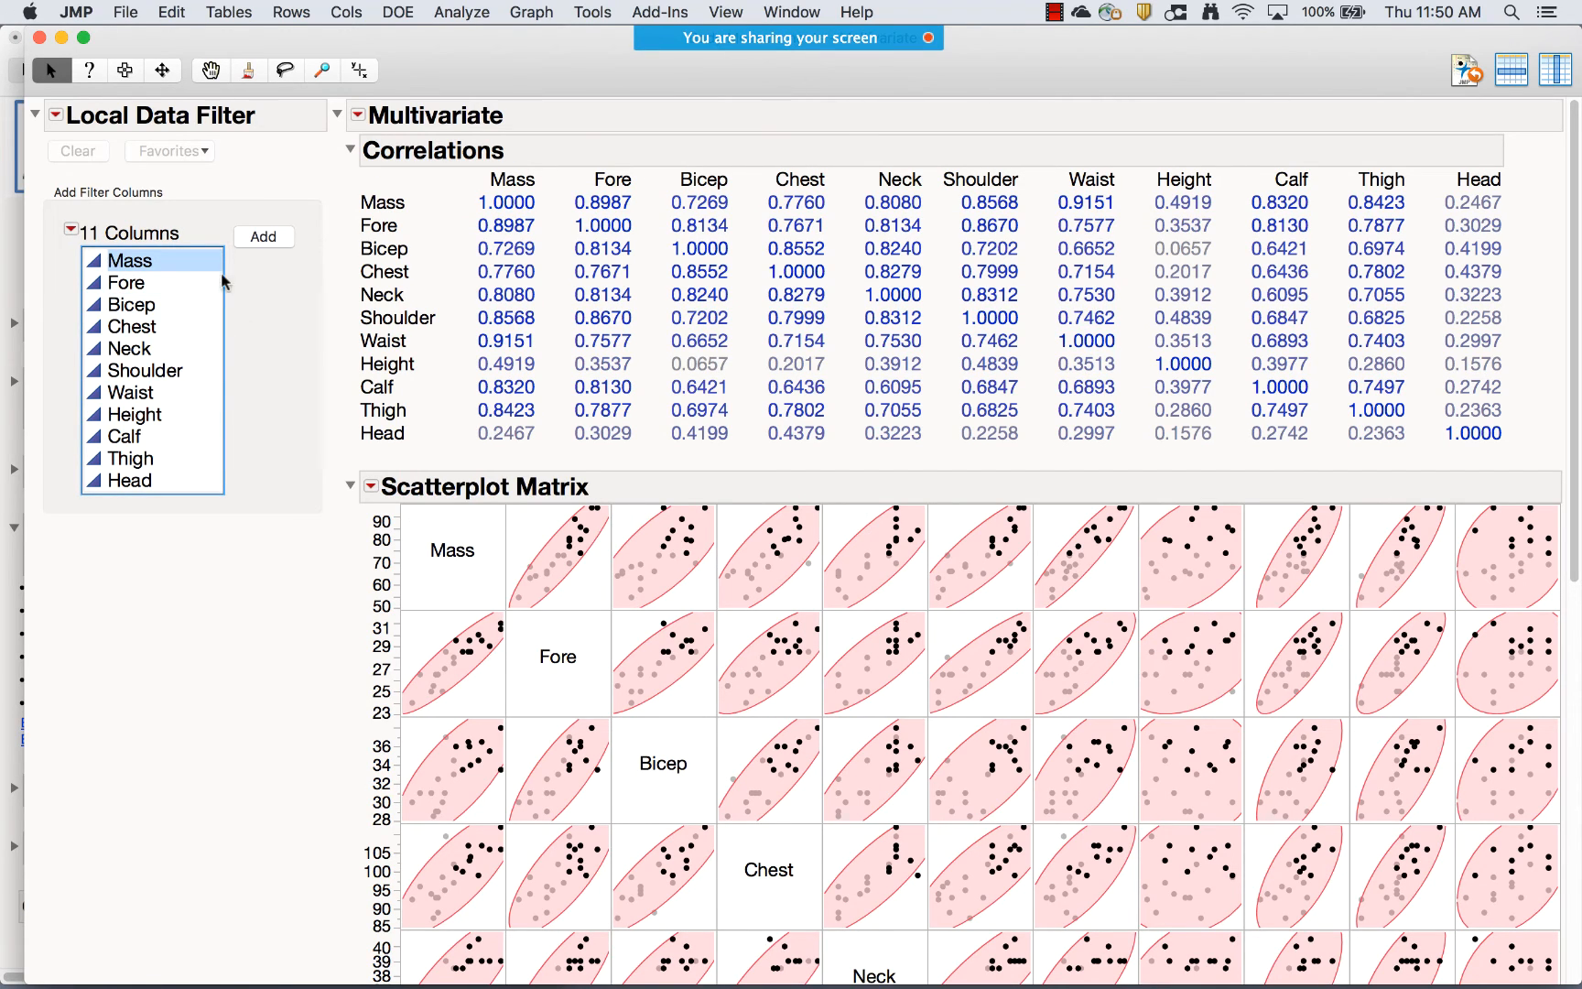
pyautogui.click(263, 238)
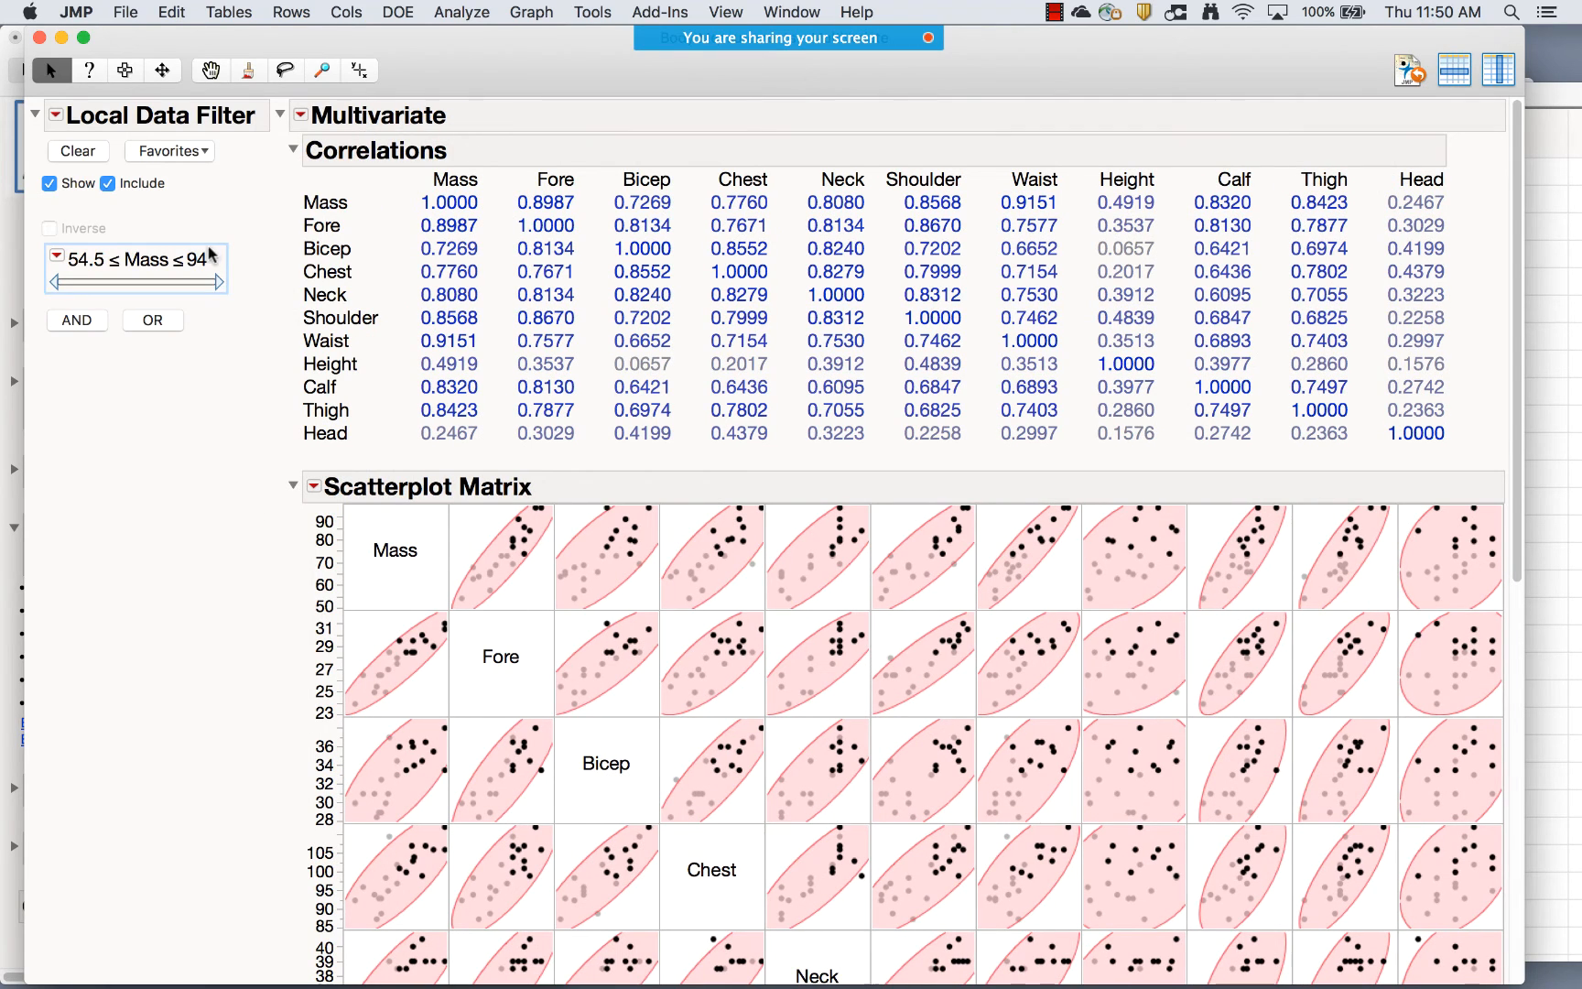
# Raise the Mass filter's lower limit to about 75.9, and shift the whole range down to 54.5–72.604
pyautogui.moveTo(57, 287); pyautogui.dragTo(144, 285)
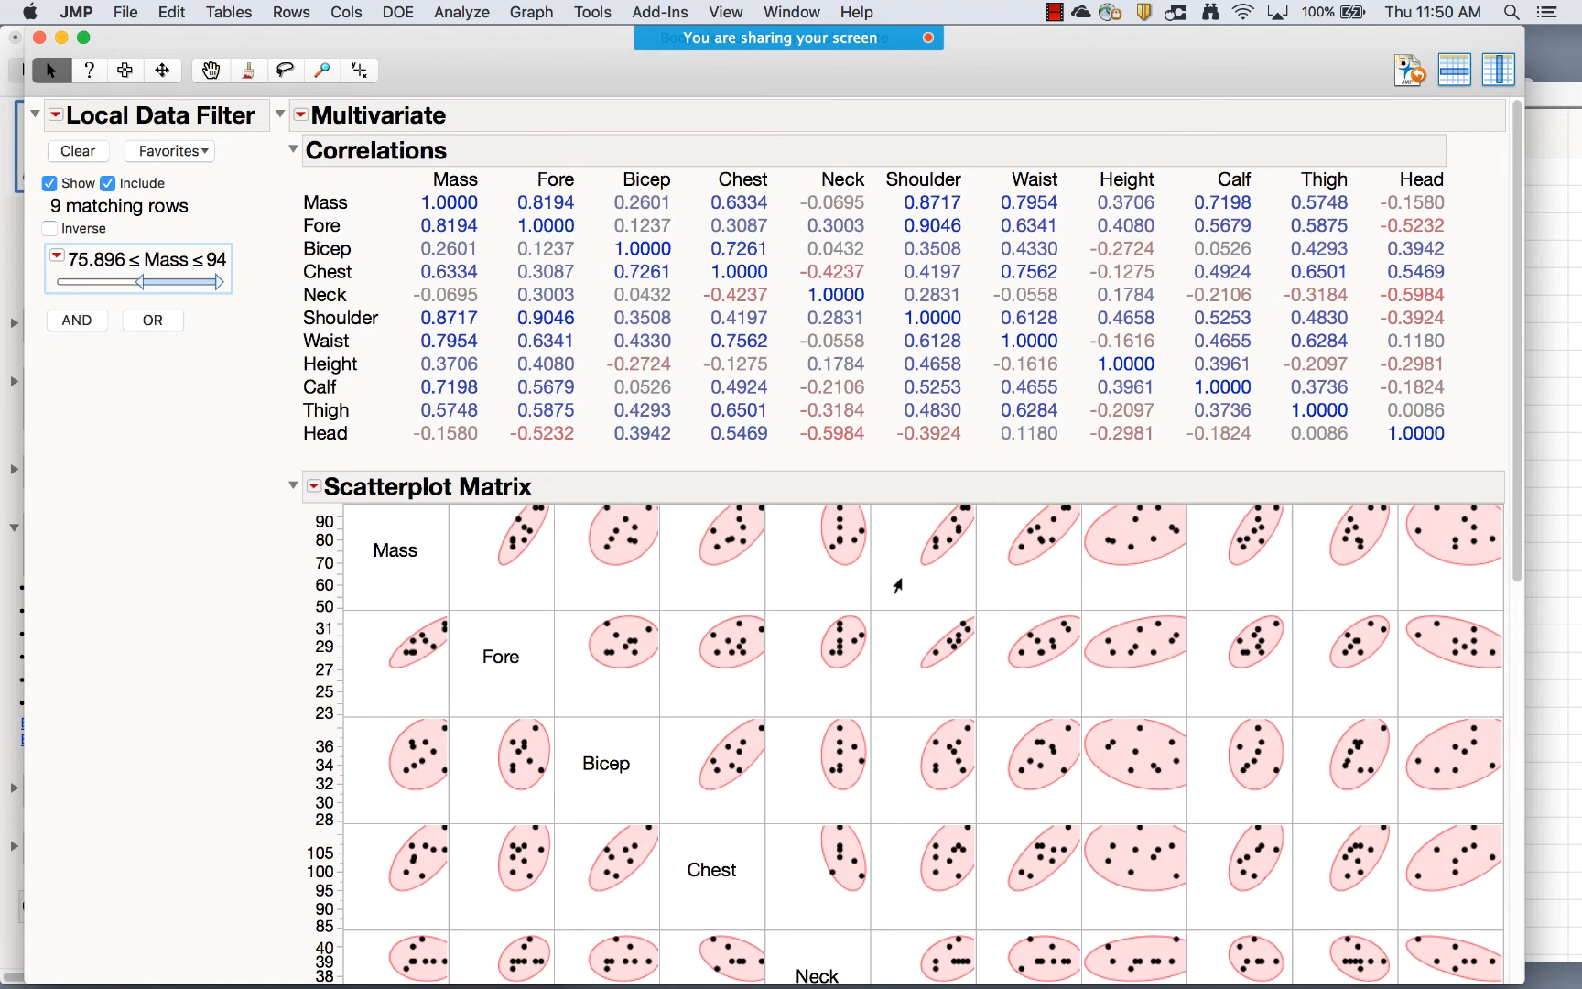
pyautogui.scroll(-5, 897, 586)
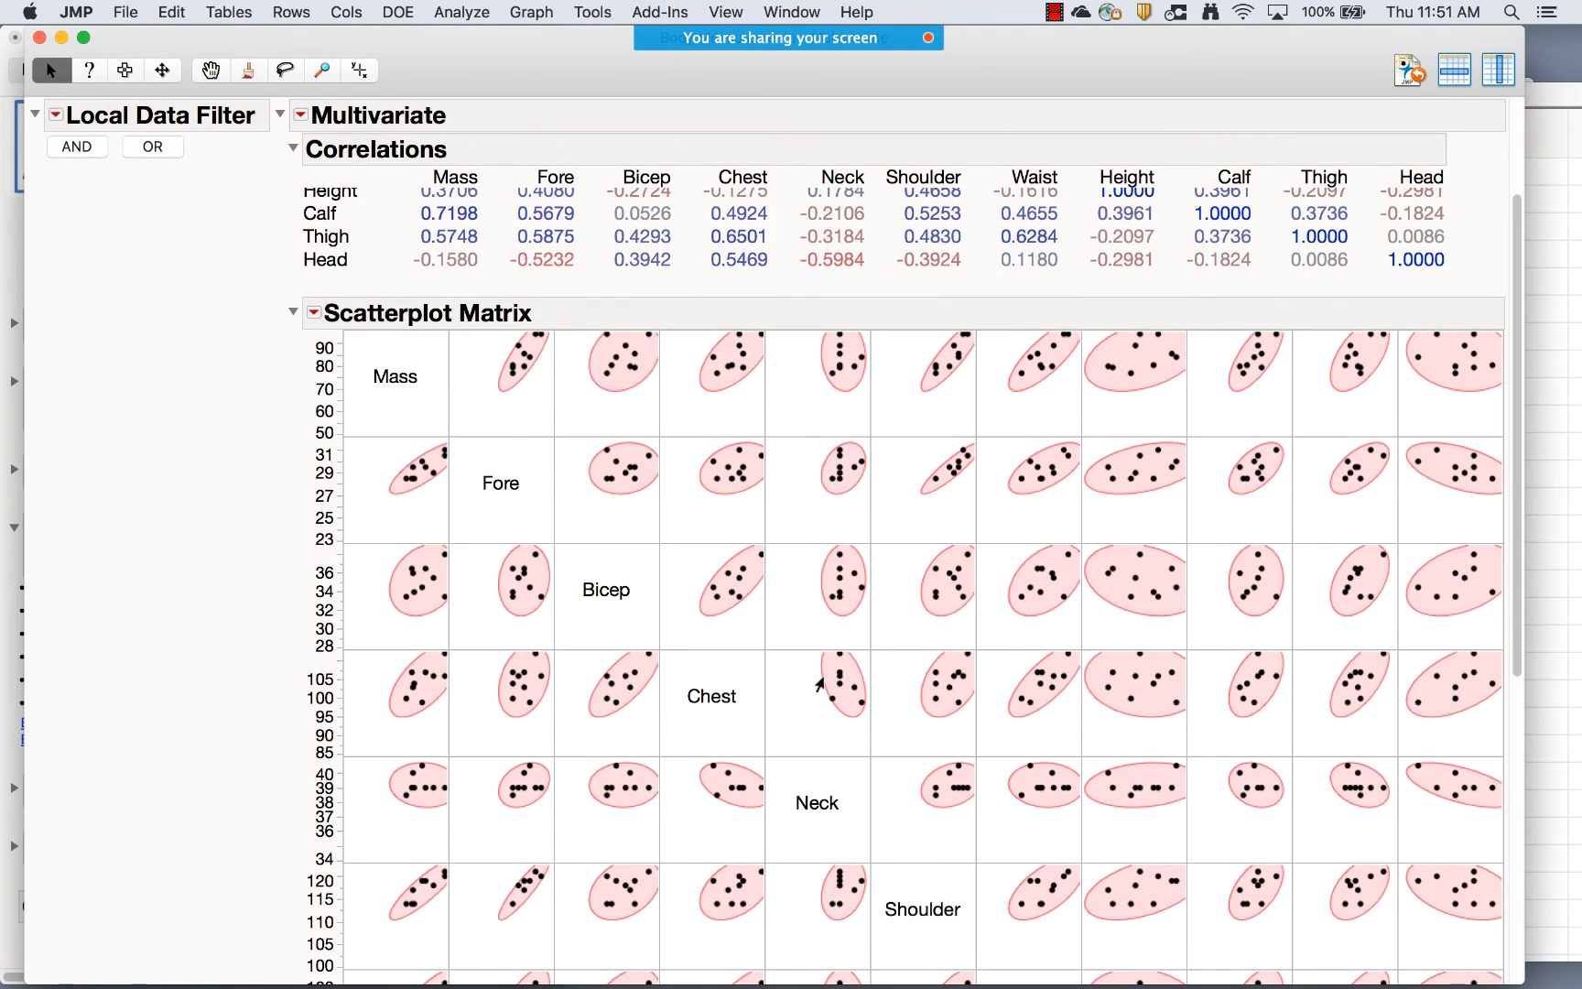
pyautogui.scroll(5, 884, 538)
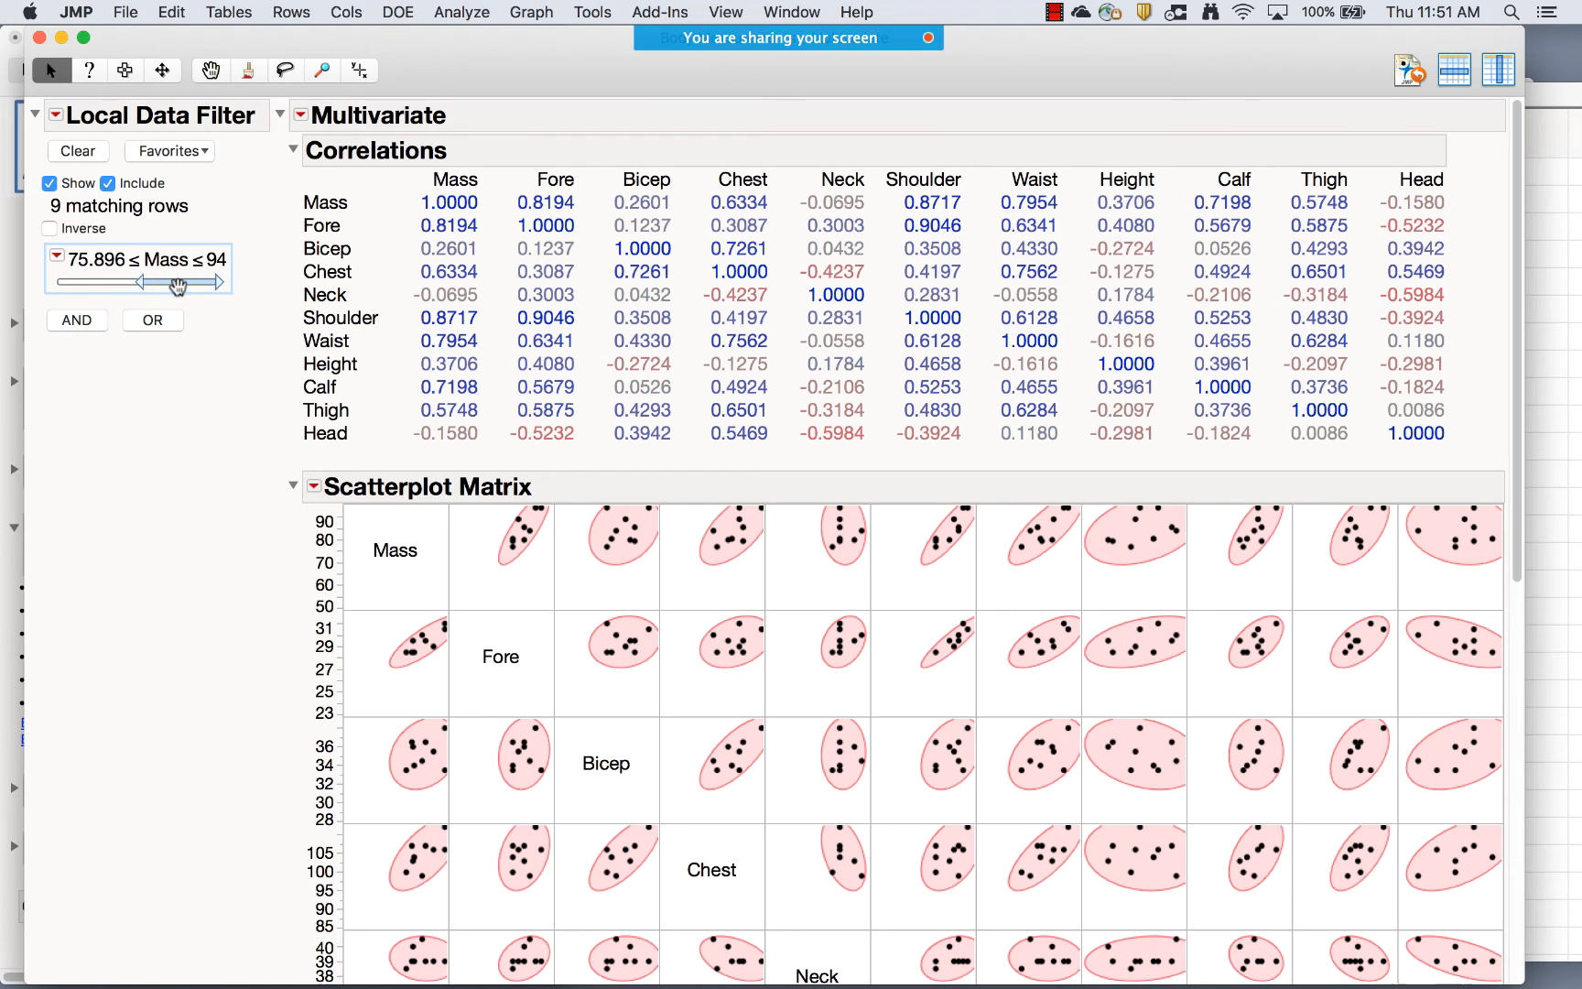
pyautogui.moveTo(178, 286); pyautogui.dragTo(72, 288)
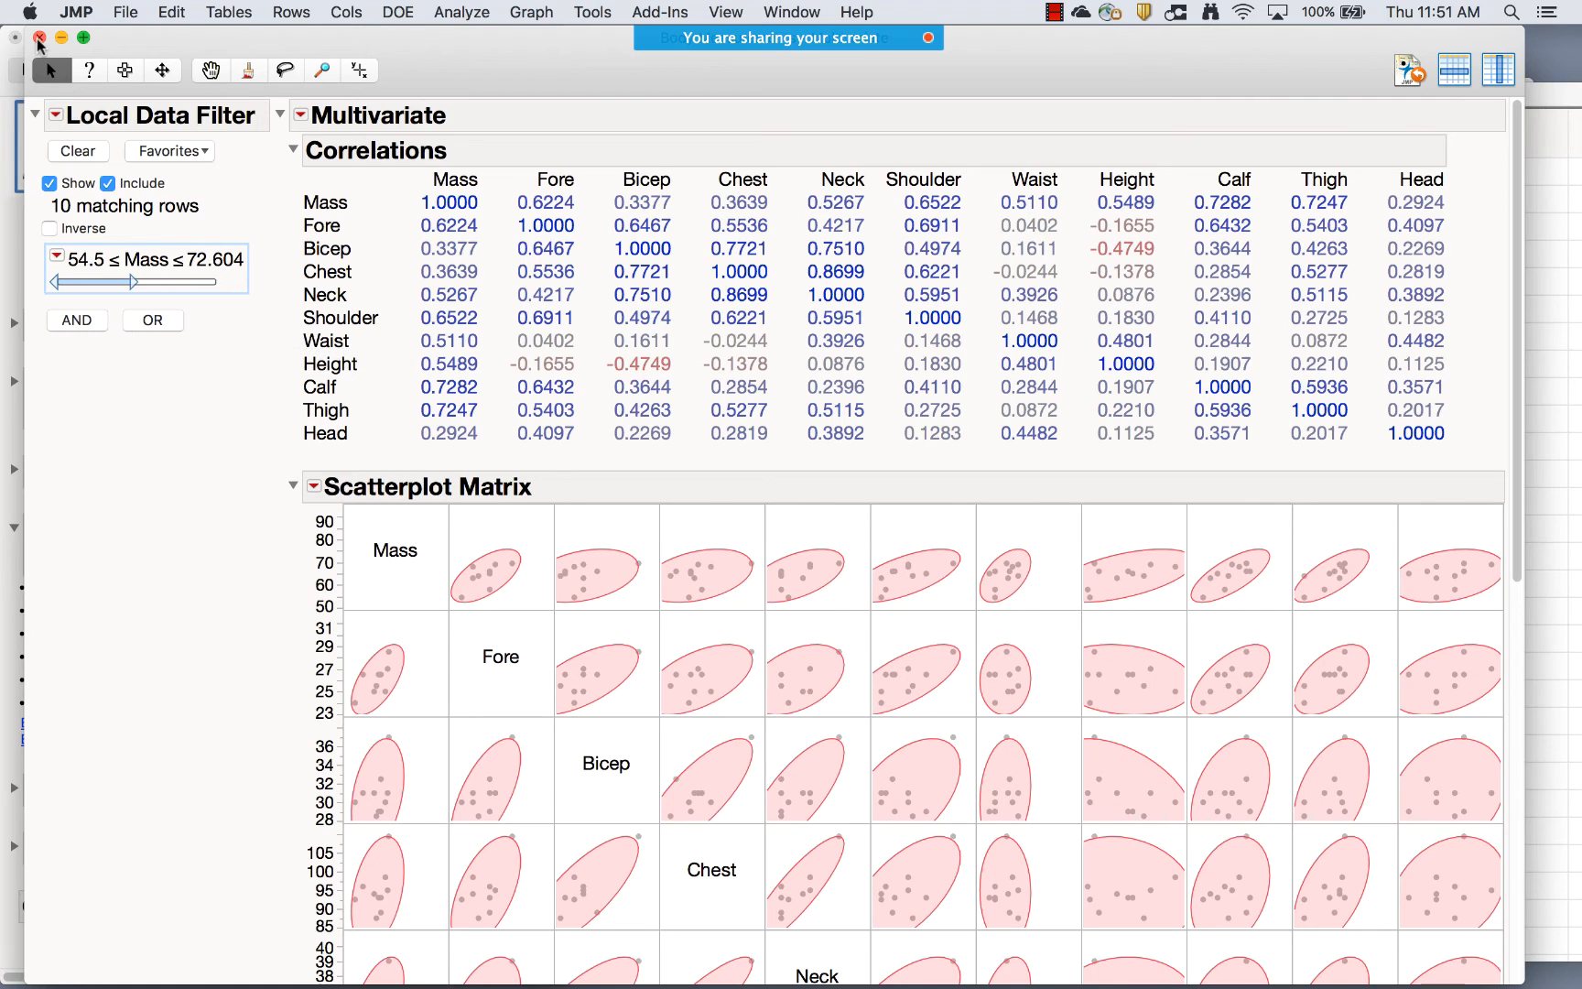
# Close the Multivariate report and the Body Measurements table
pyautogui.click(40, 37)
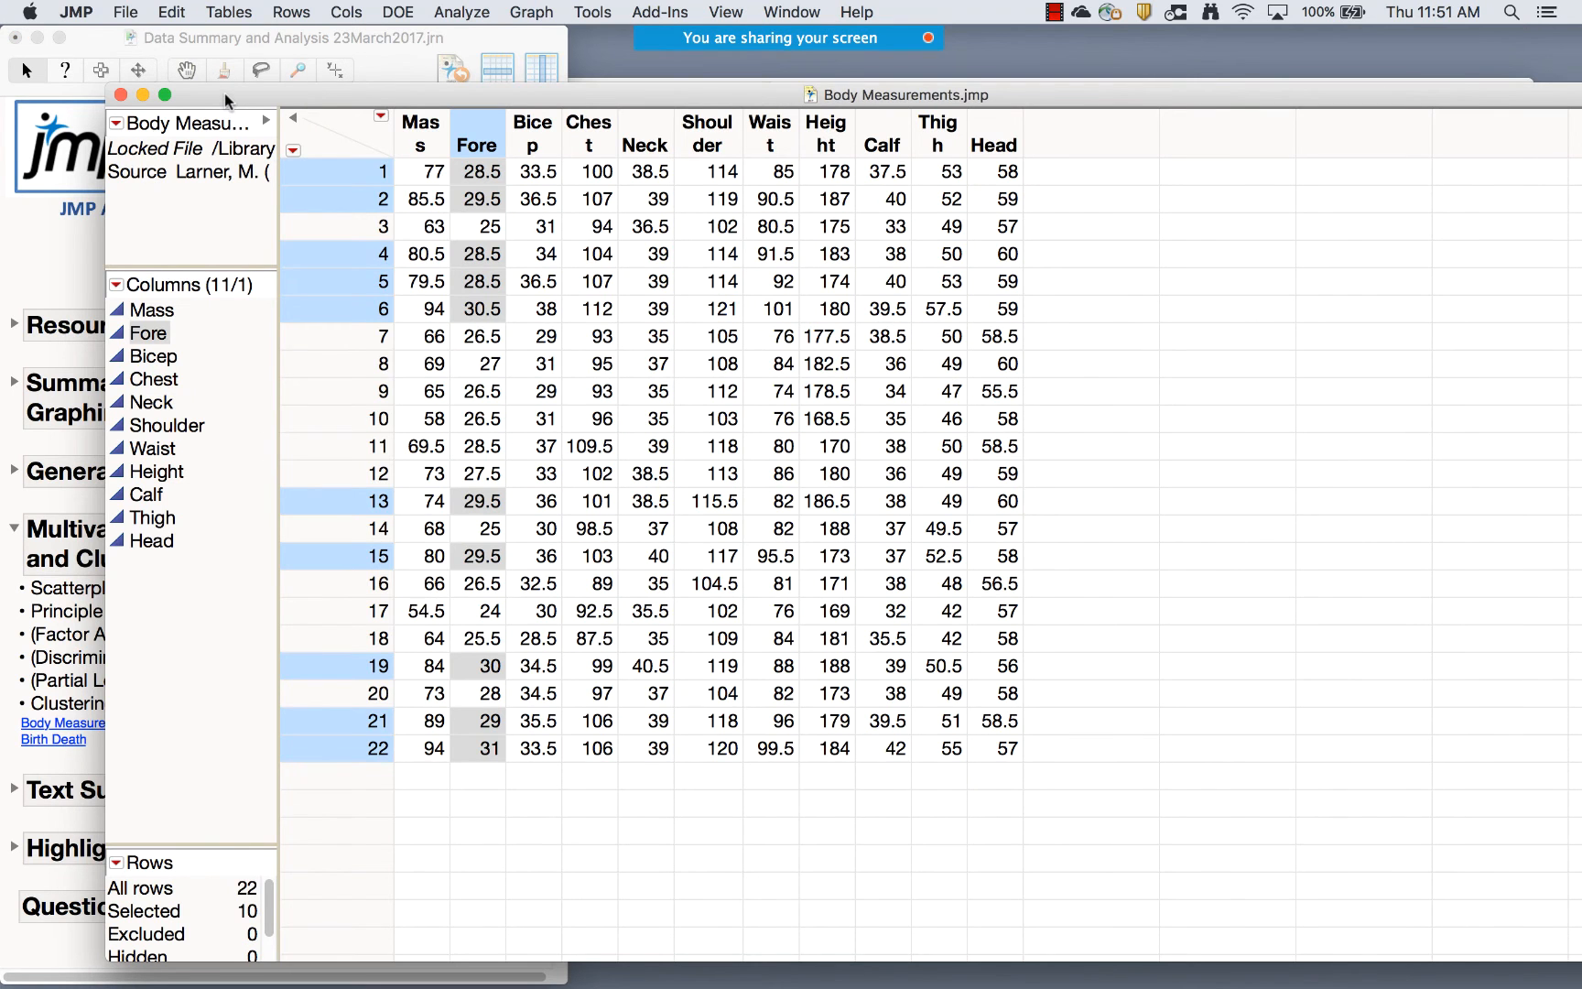
pyautogui.moveTo(224, 92); pyautogui.dragTo(229, 77)
pyautogui.click(127, 80)
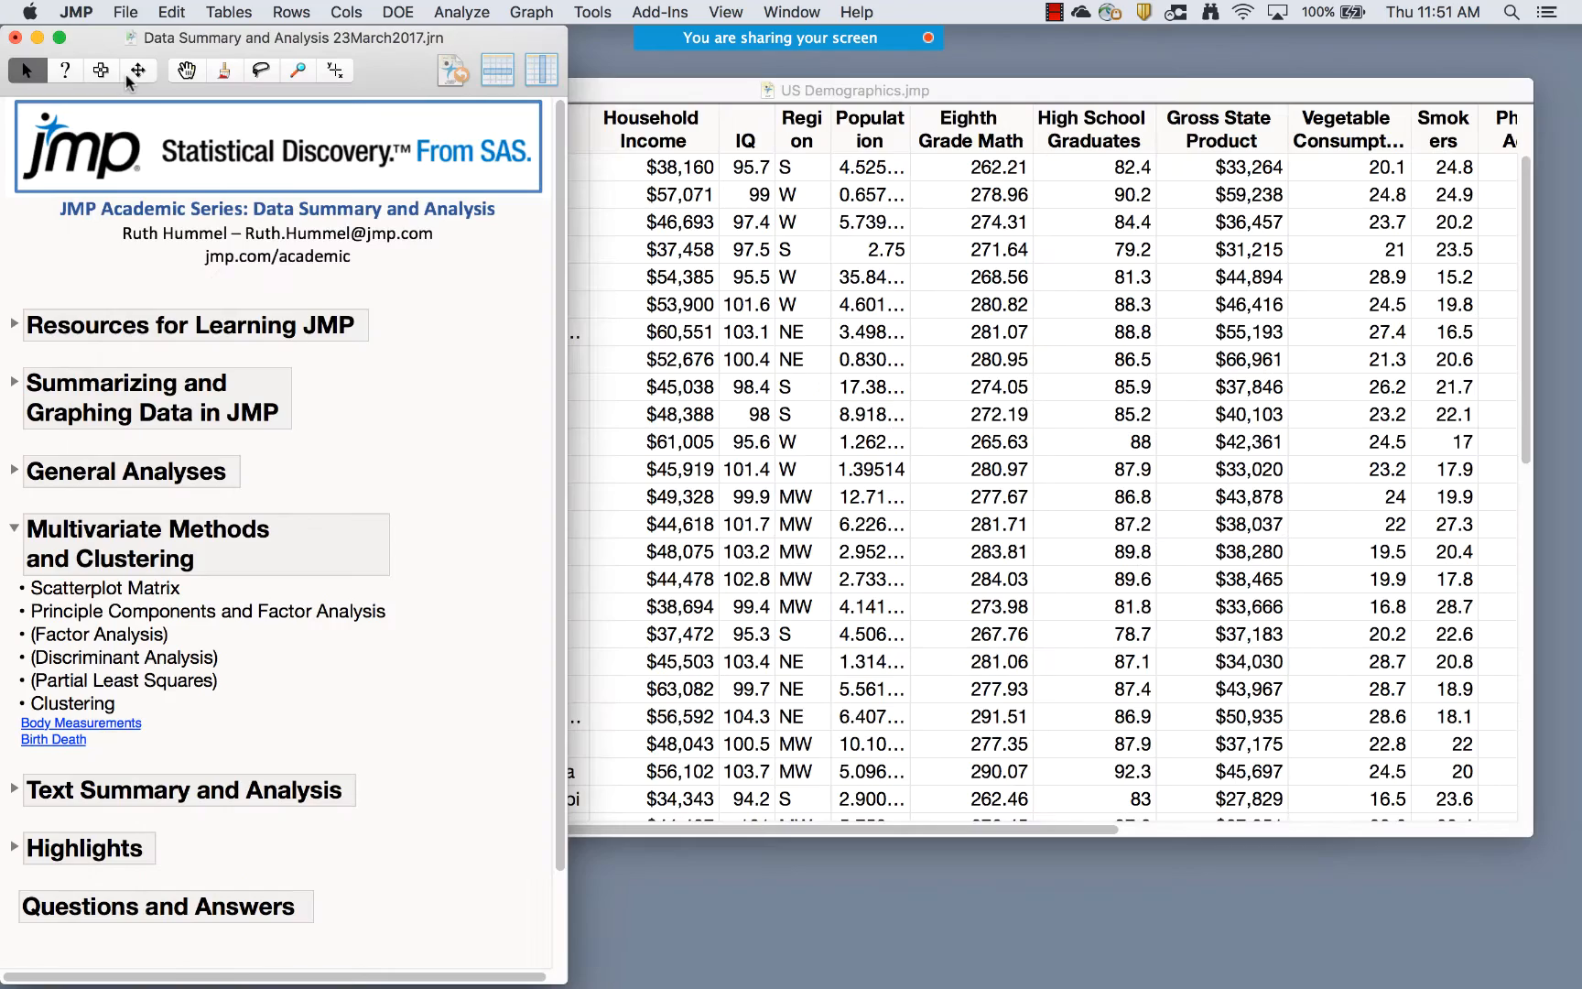
# Open the Birth Death table from the journal, shift its window slightly, and highlight its country, birth and death columns in turn
pyautogui.click(57, 742)
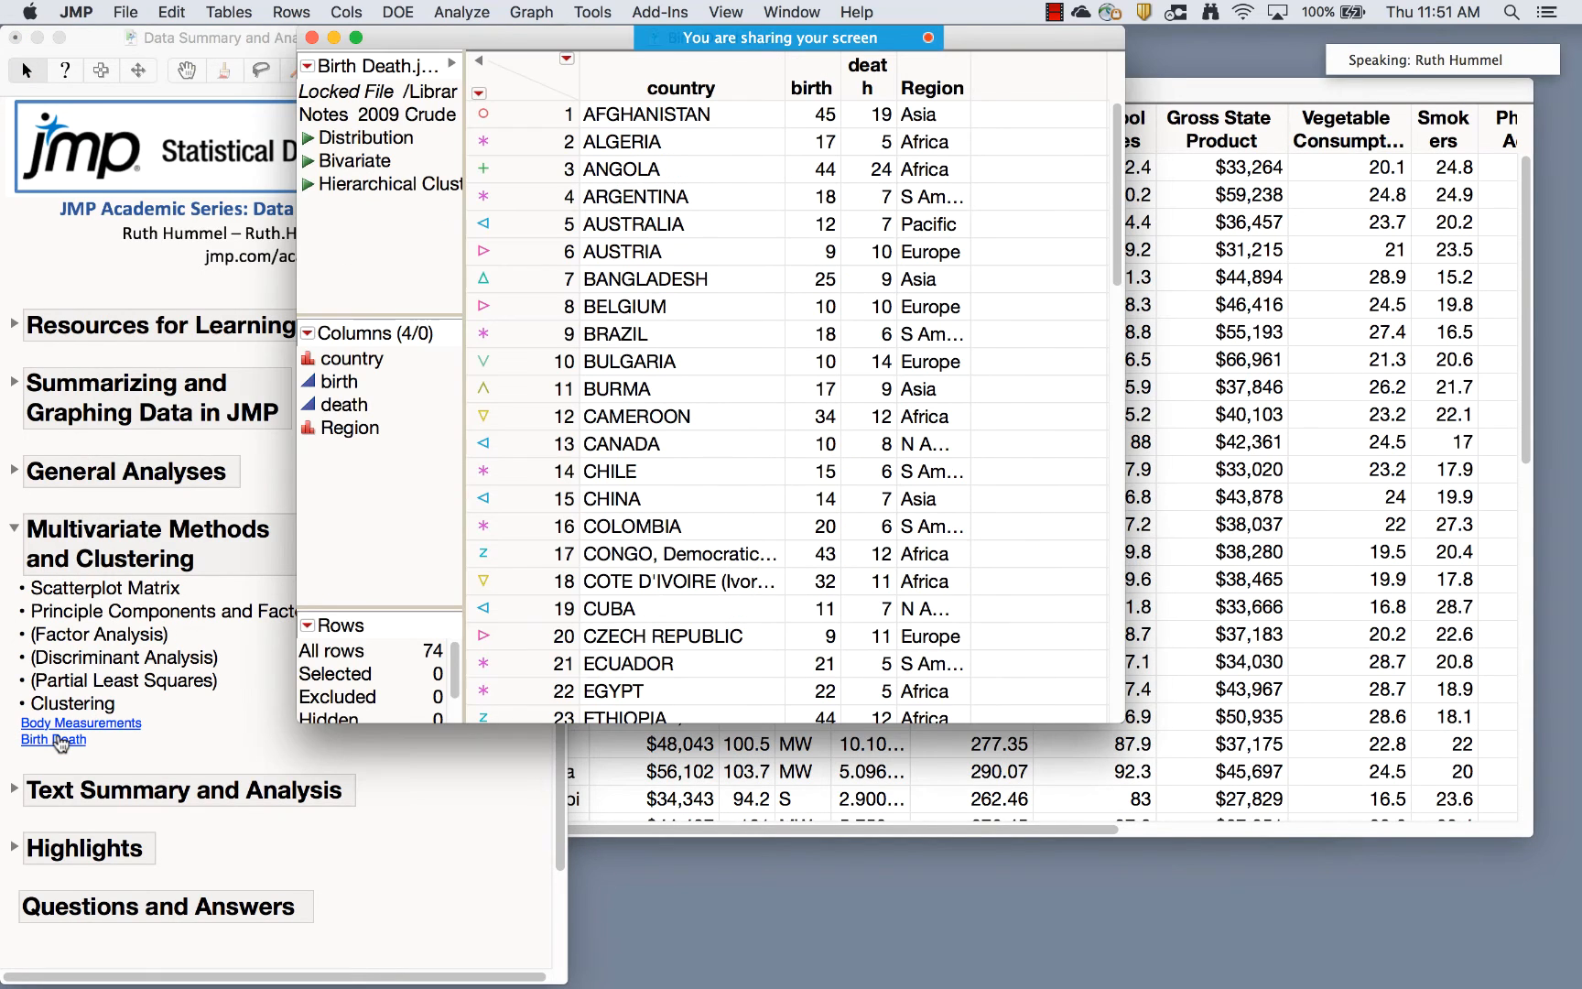
pyautogui.moveTo(533, 35); pyautogui.dragTo(486, 36)
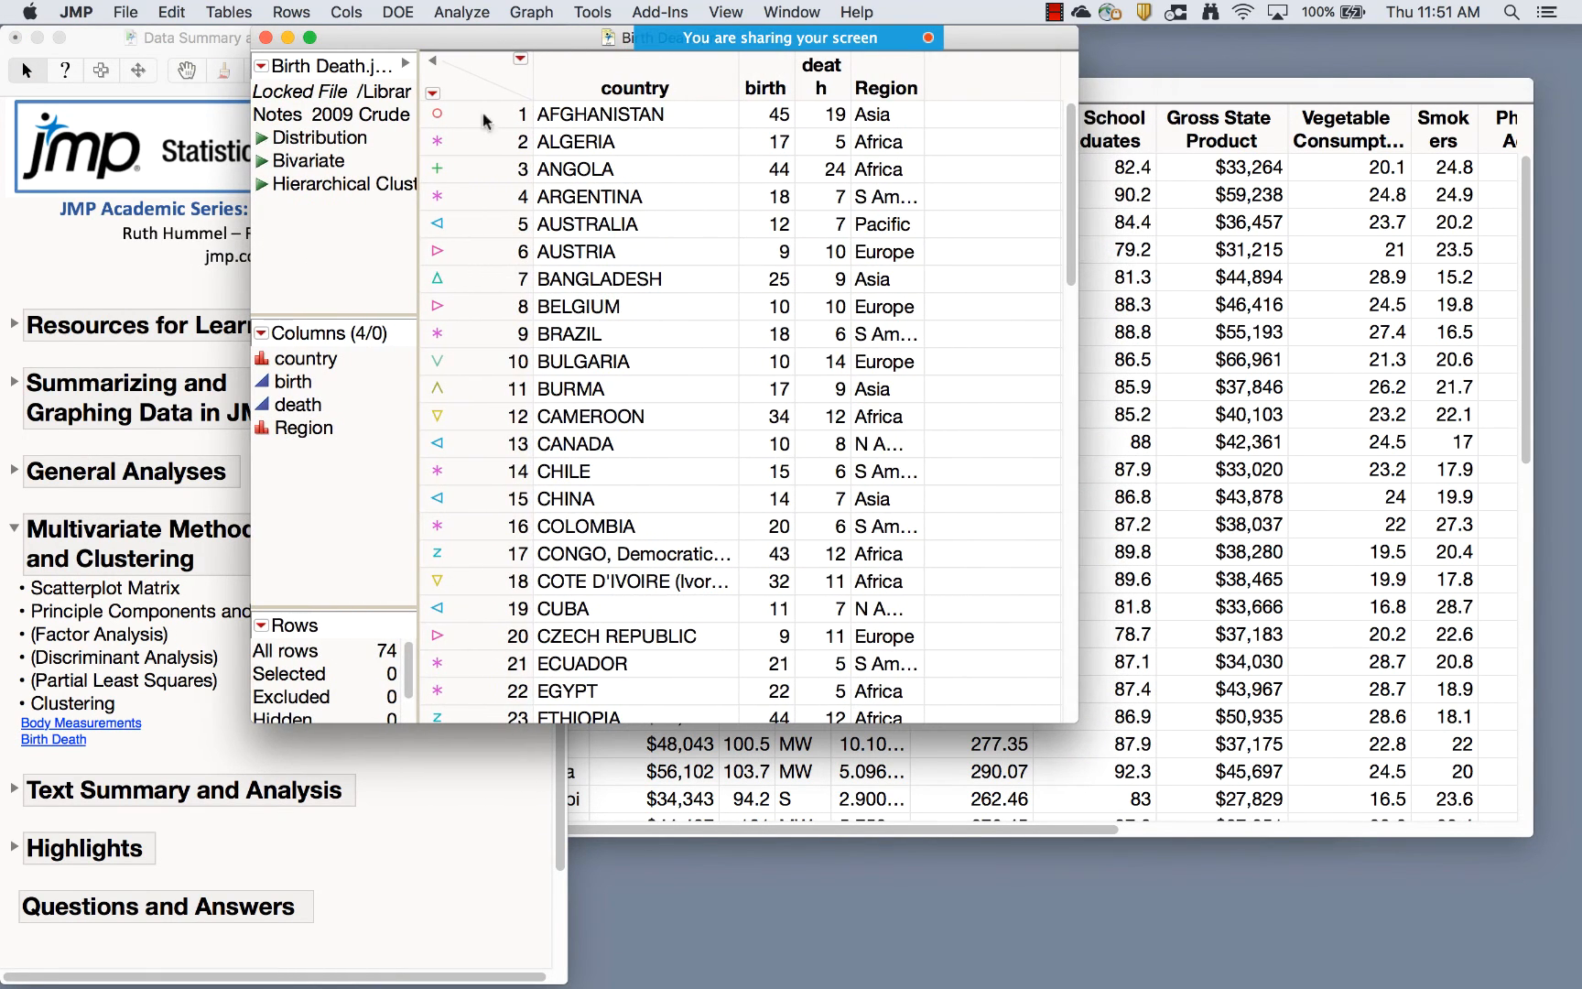
pyautogui.click(620, 76)
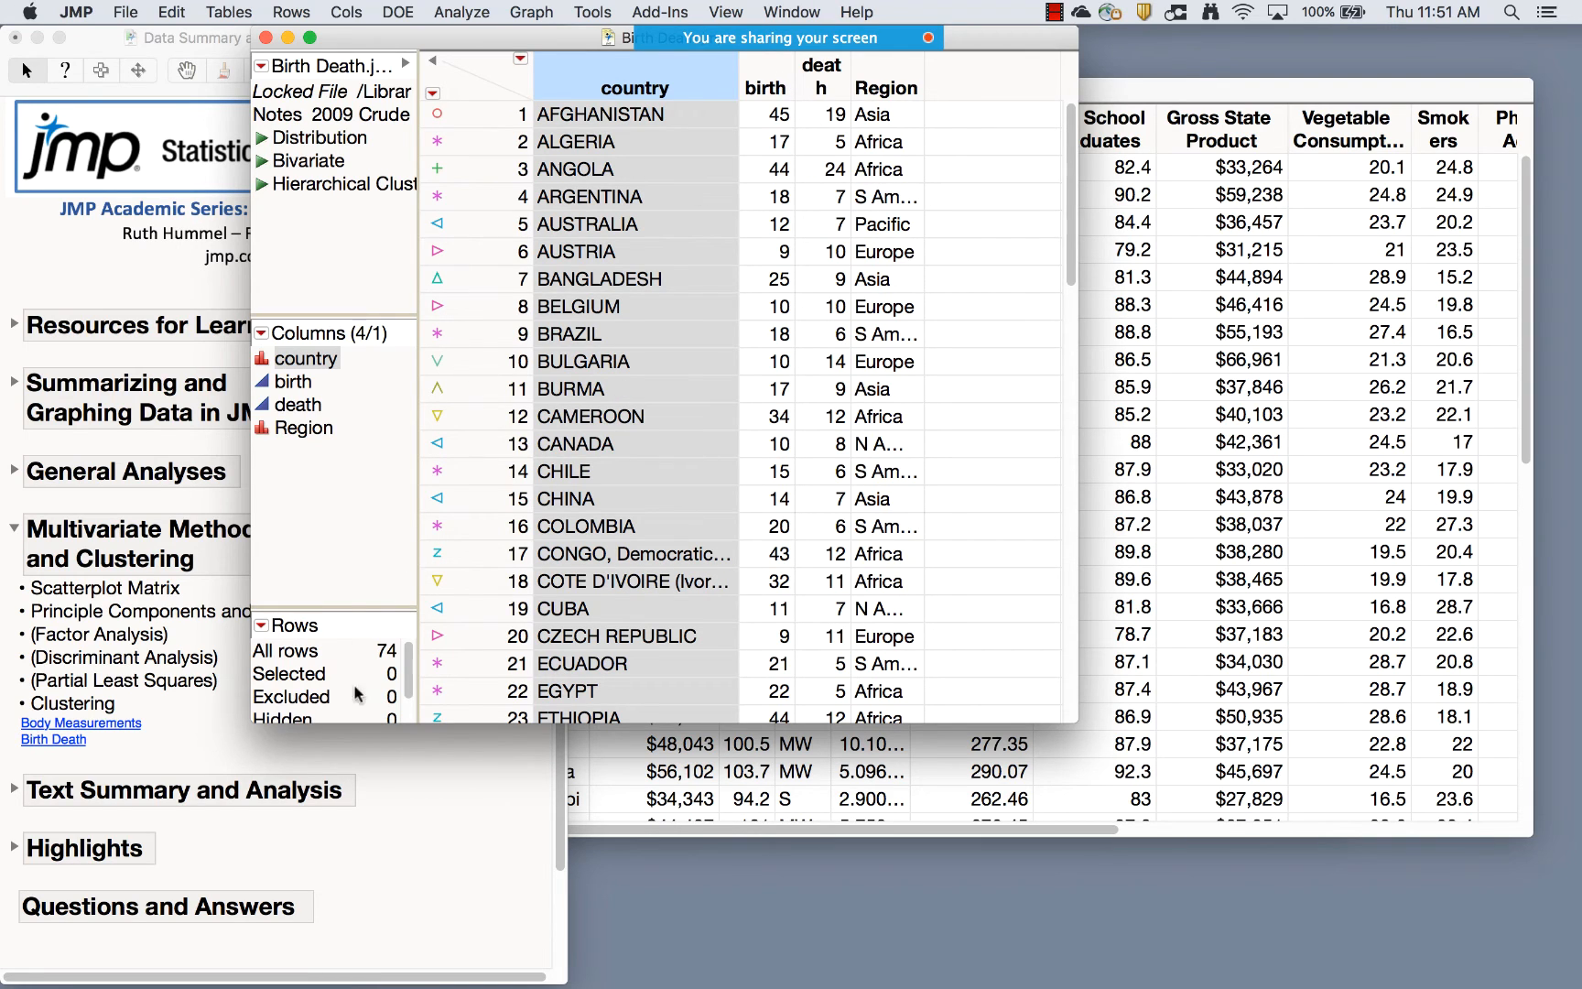
pyautogui.click(770, 82)
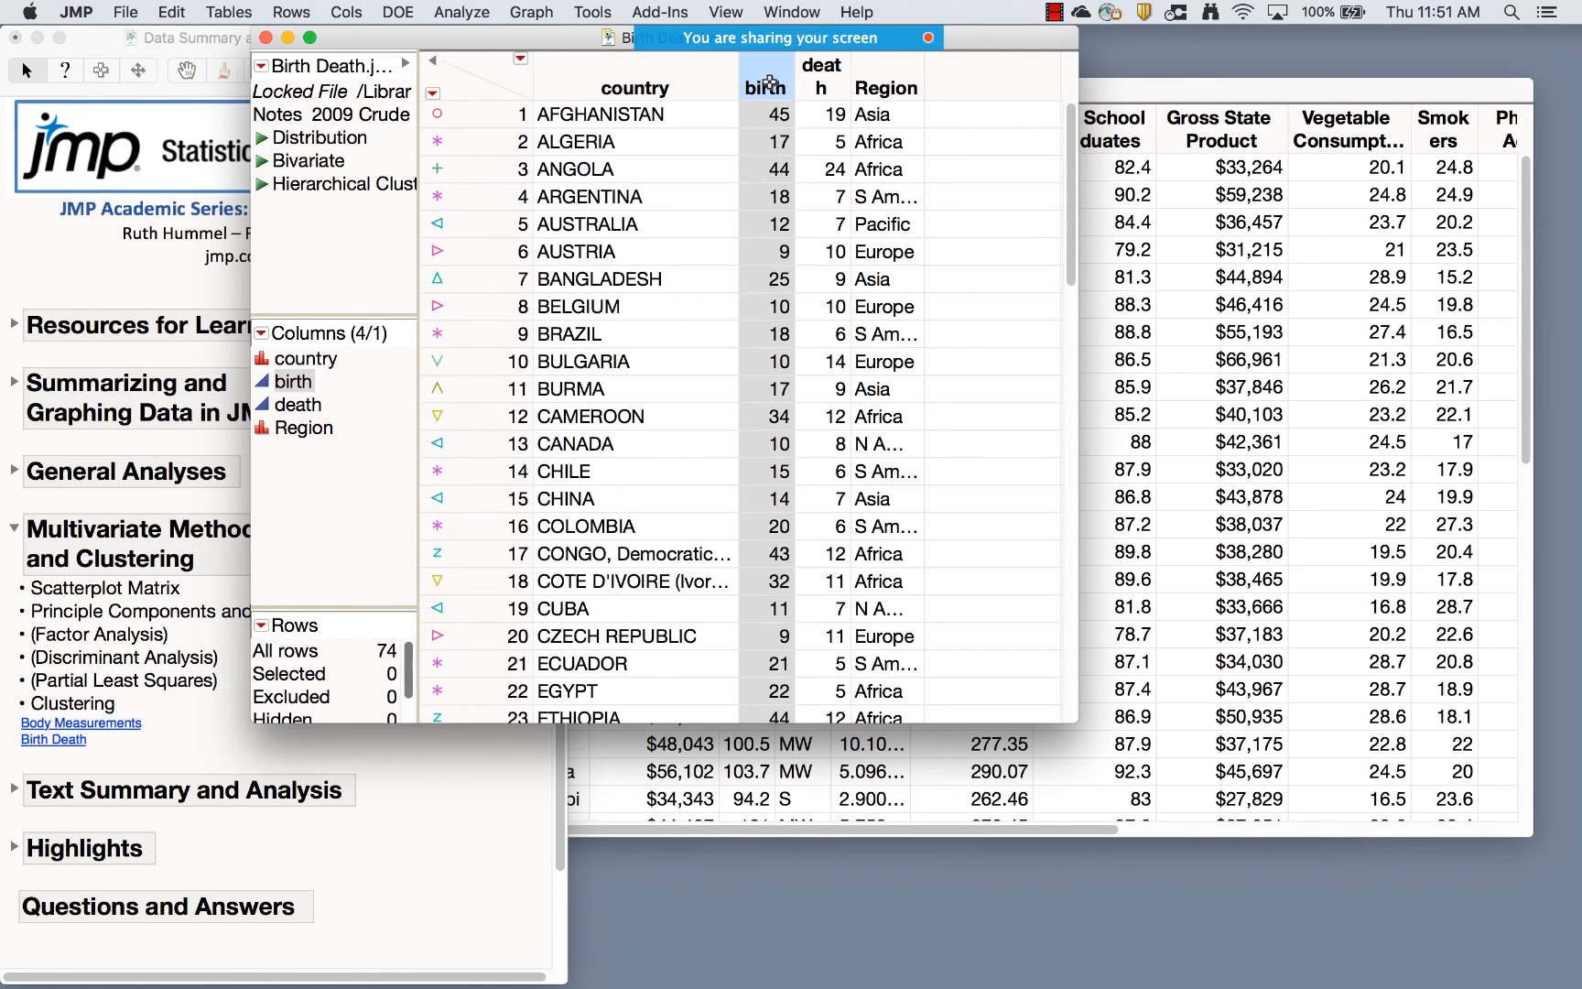
pyautogui.click(830, 74)
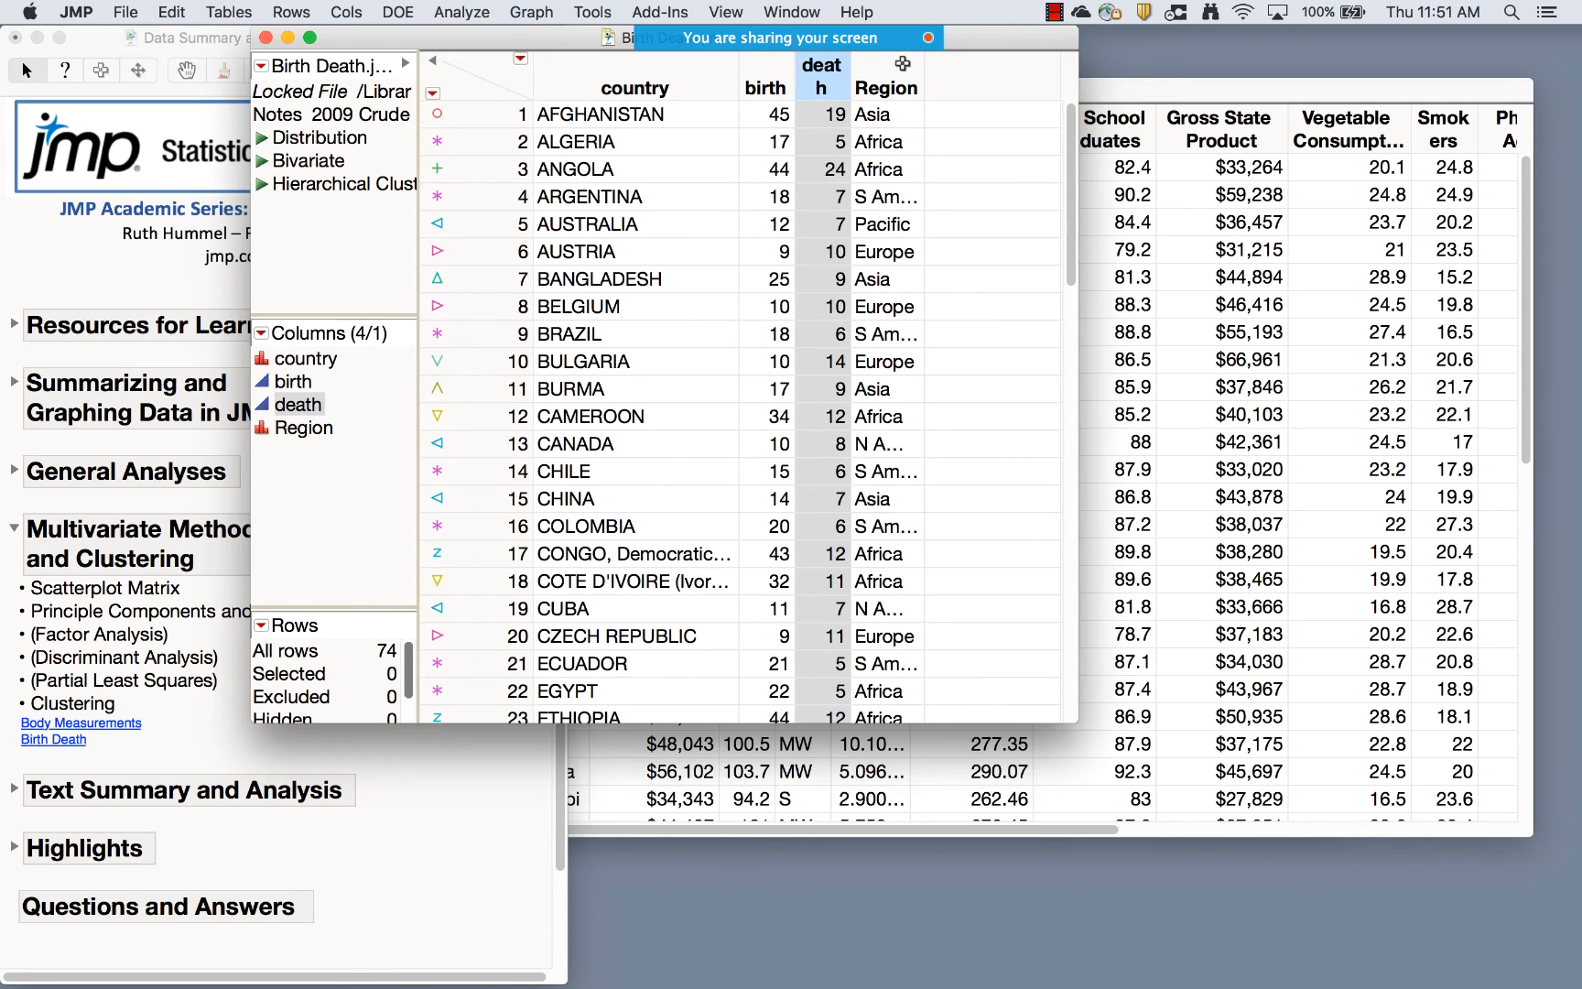
# Run a Hierarchical Cluster analysis using the Ward method with birth and death as Y columns, and view the dendrogram
pyautogui.click(476, 17)
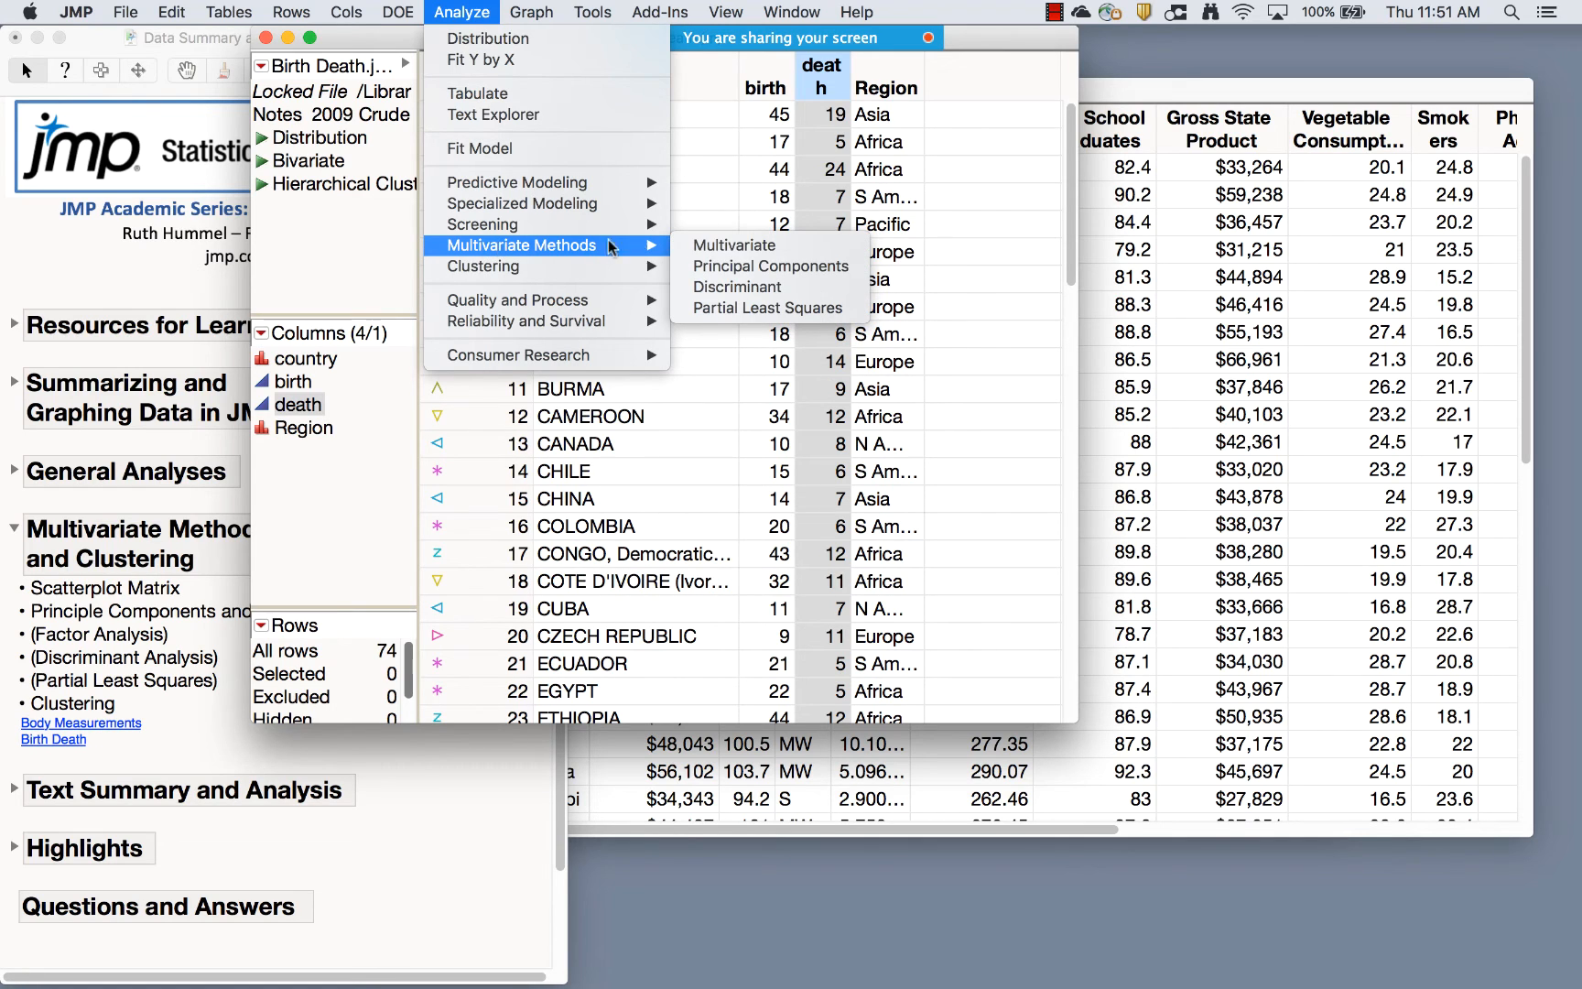
pyautogui.moveTo(500, 271)
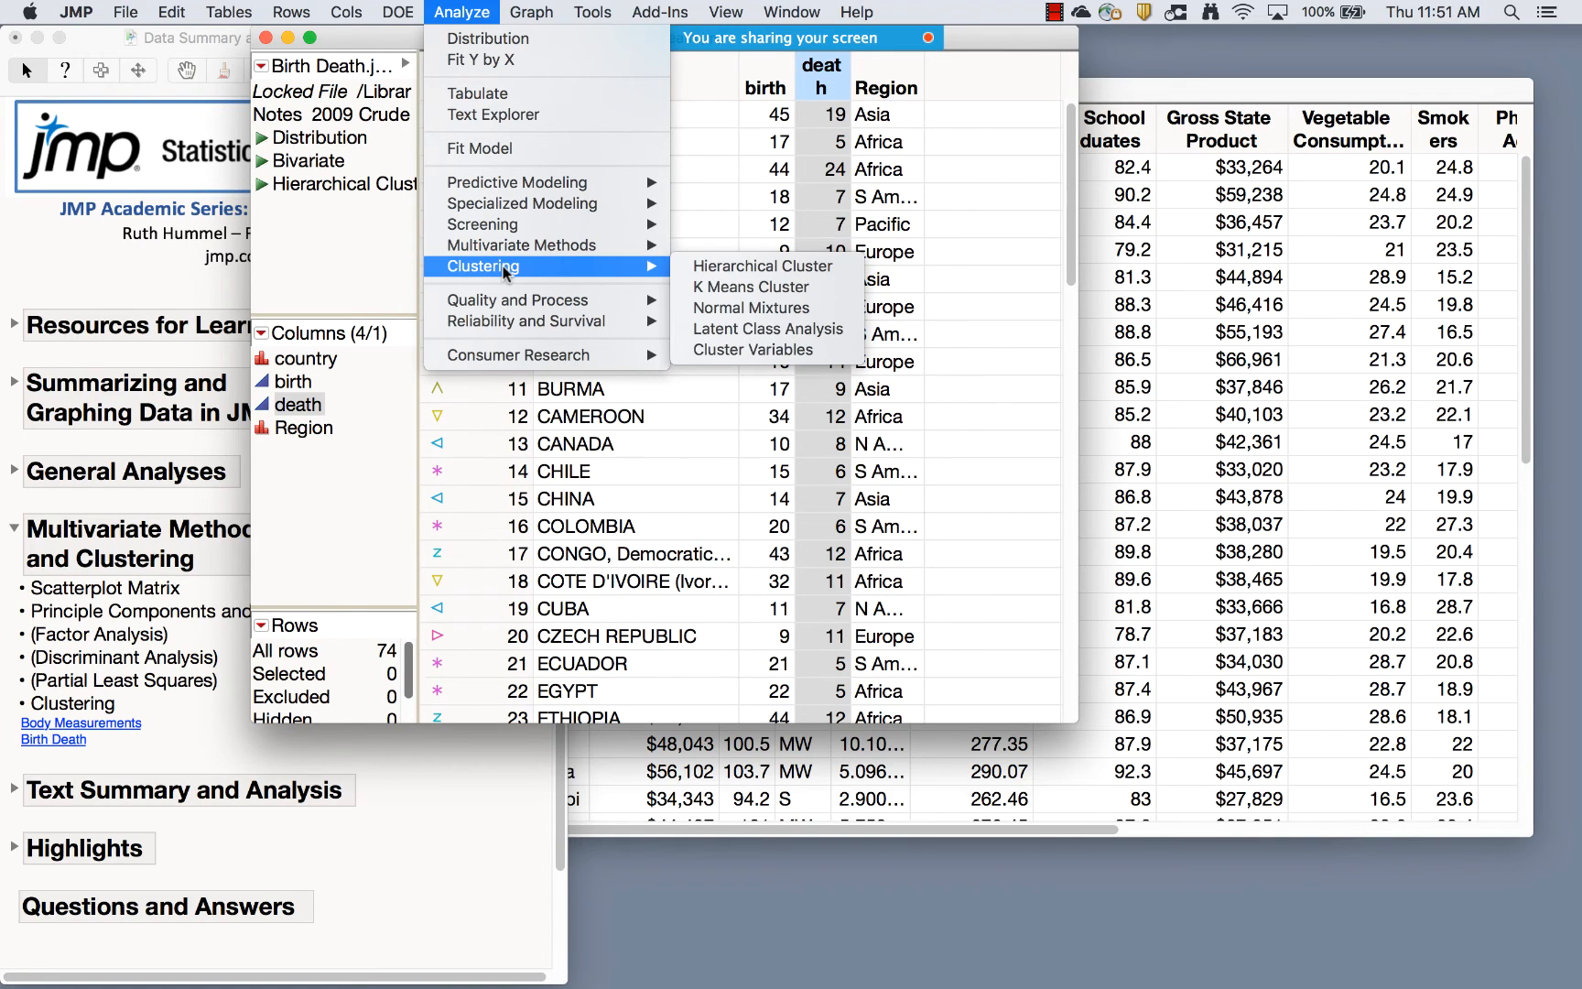
pyautogui.click(732, 267)
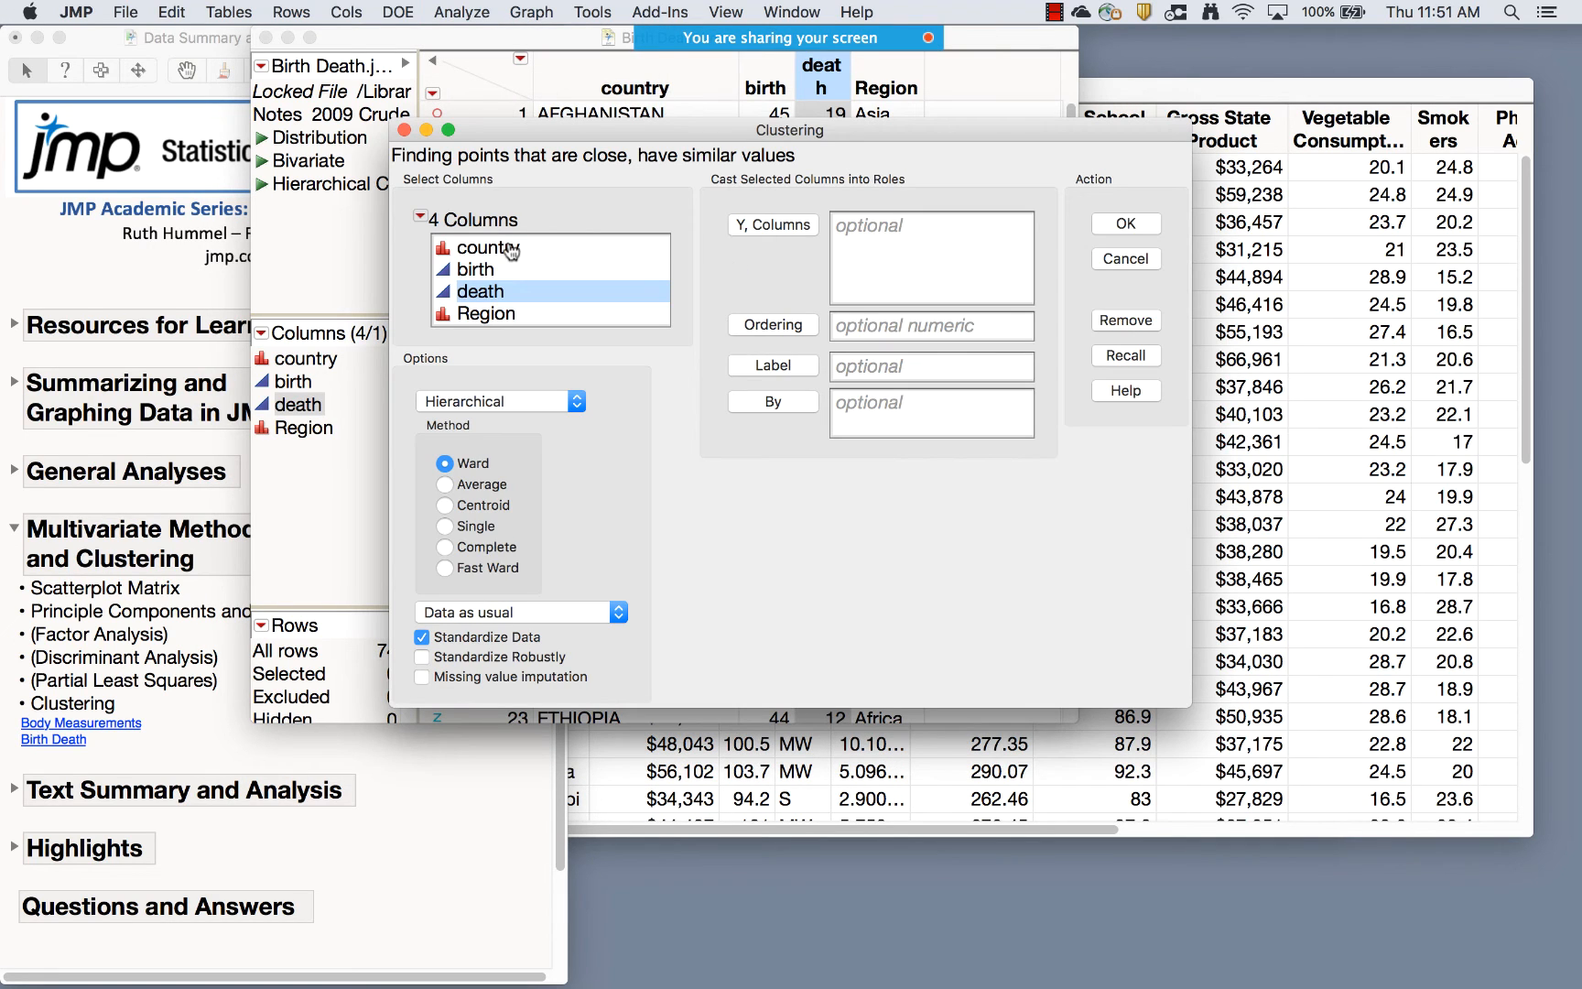
pyautogui.moveTo(480, 269)
pyautogui.mouseDown()
pyautogui.moveTo(485, 305)
pyautogui.moveTo(483, 286)
pyautogui.mouseUp()
pyautogui.click(773, 230)
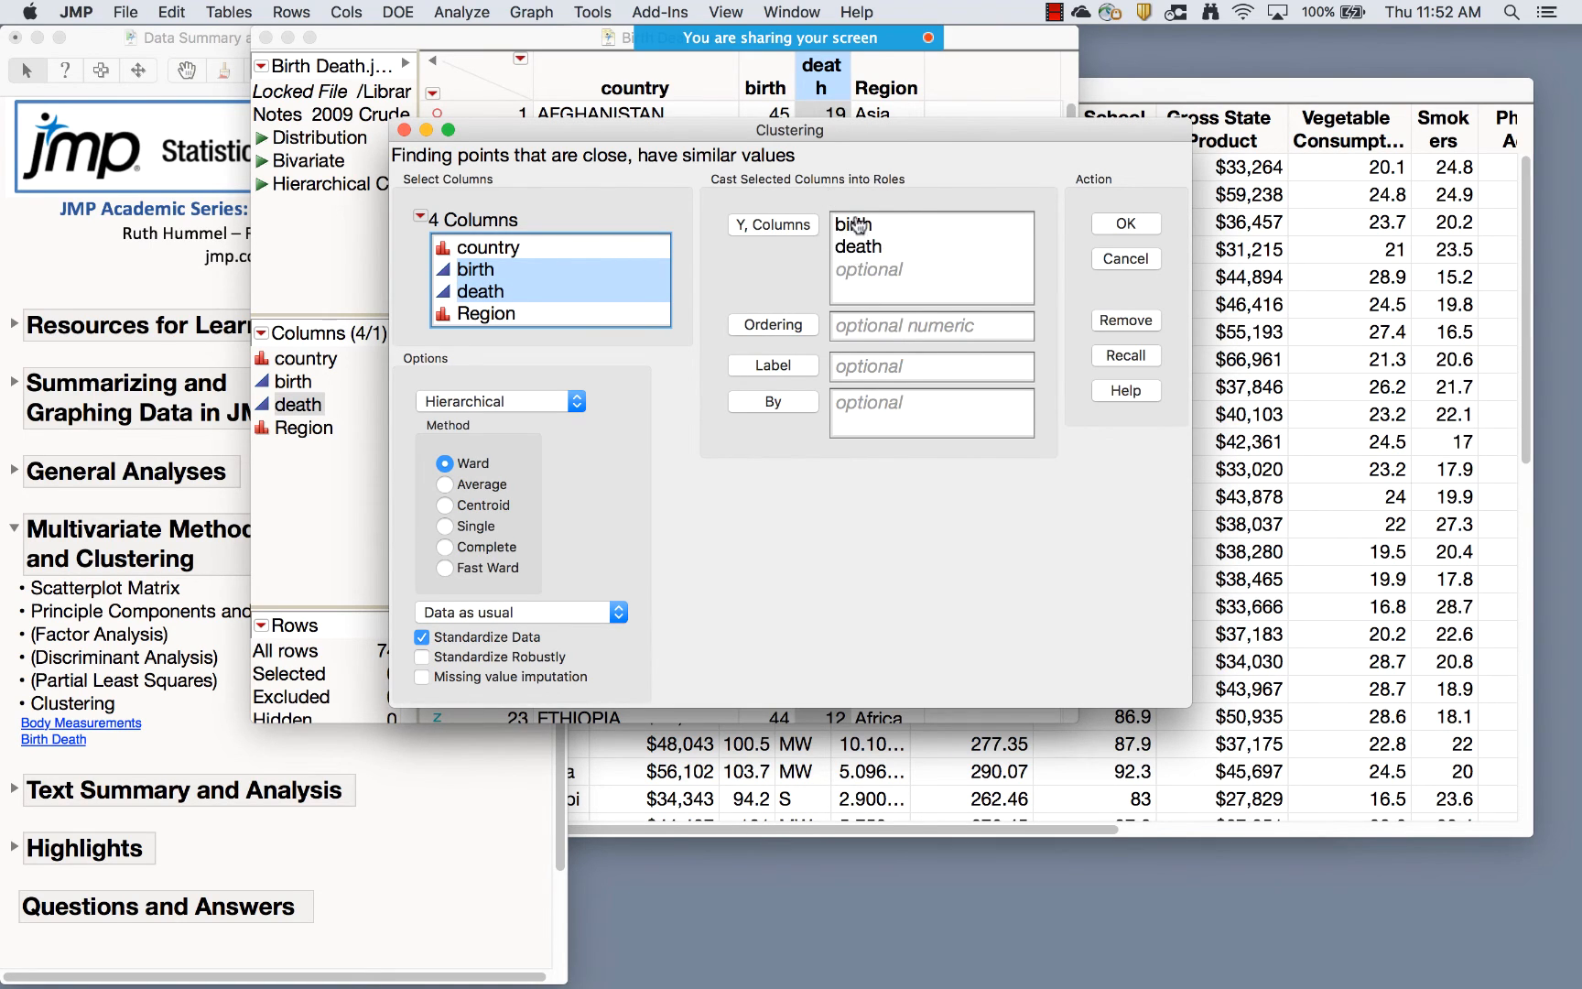
pyautogui.click(1128, 226)
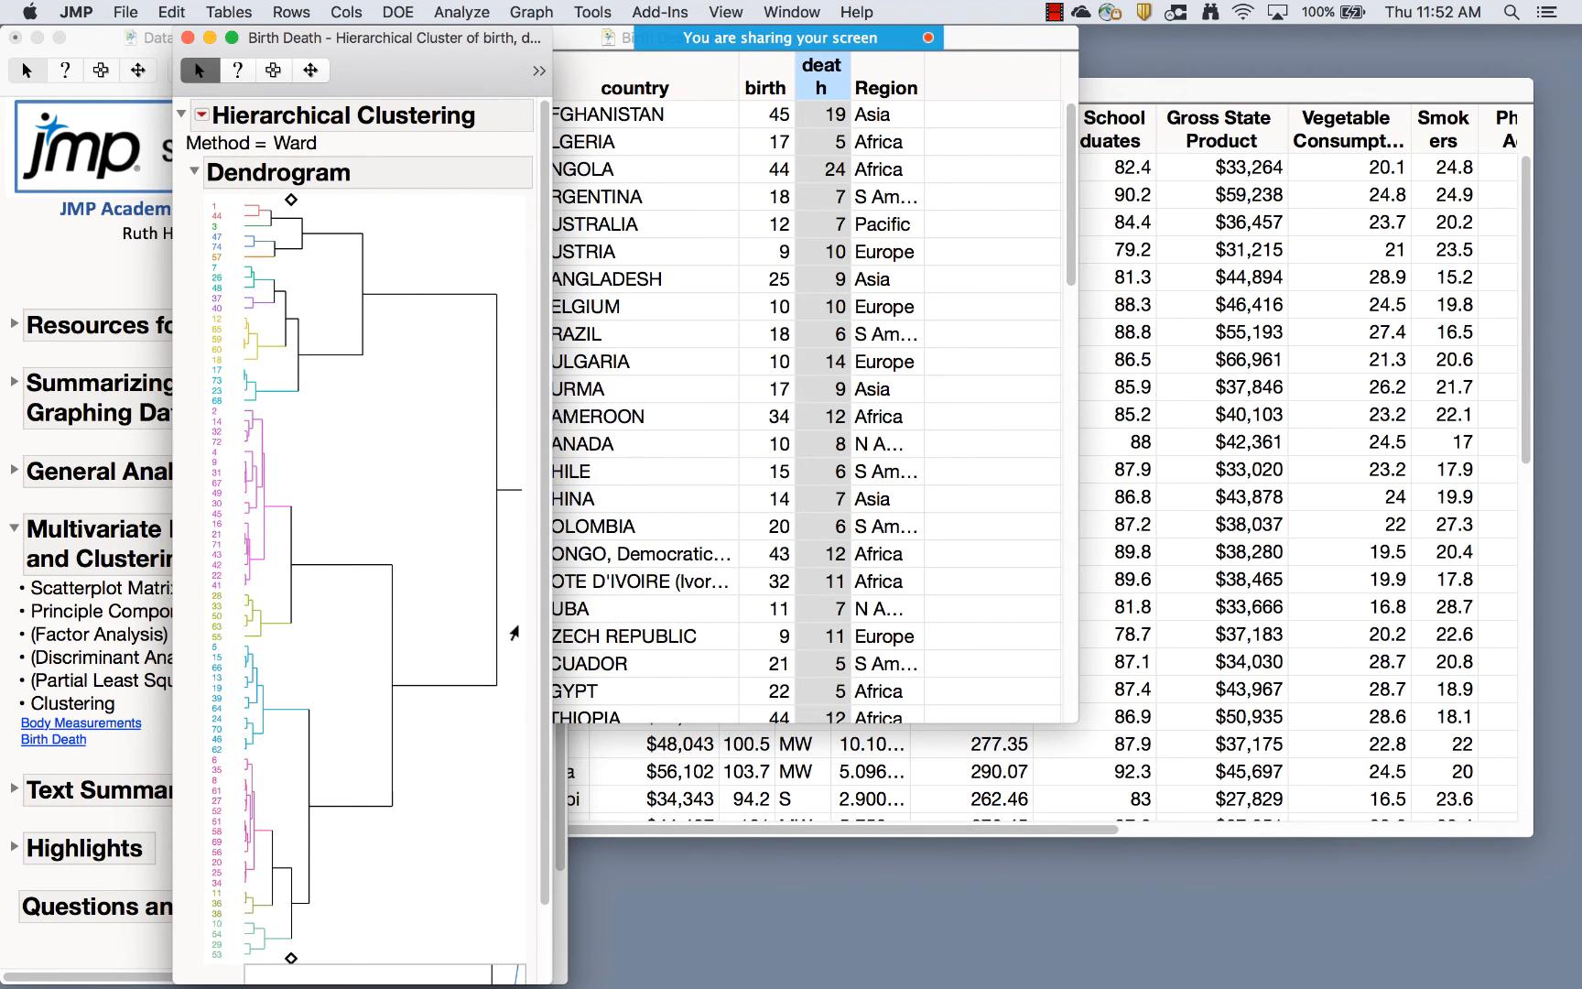
pyautogui.scroll(-3, 517, 632)
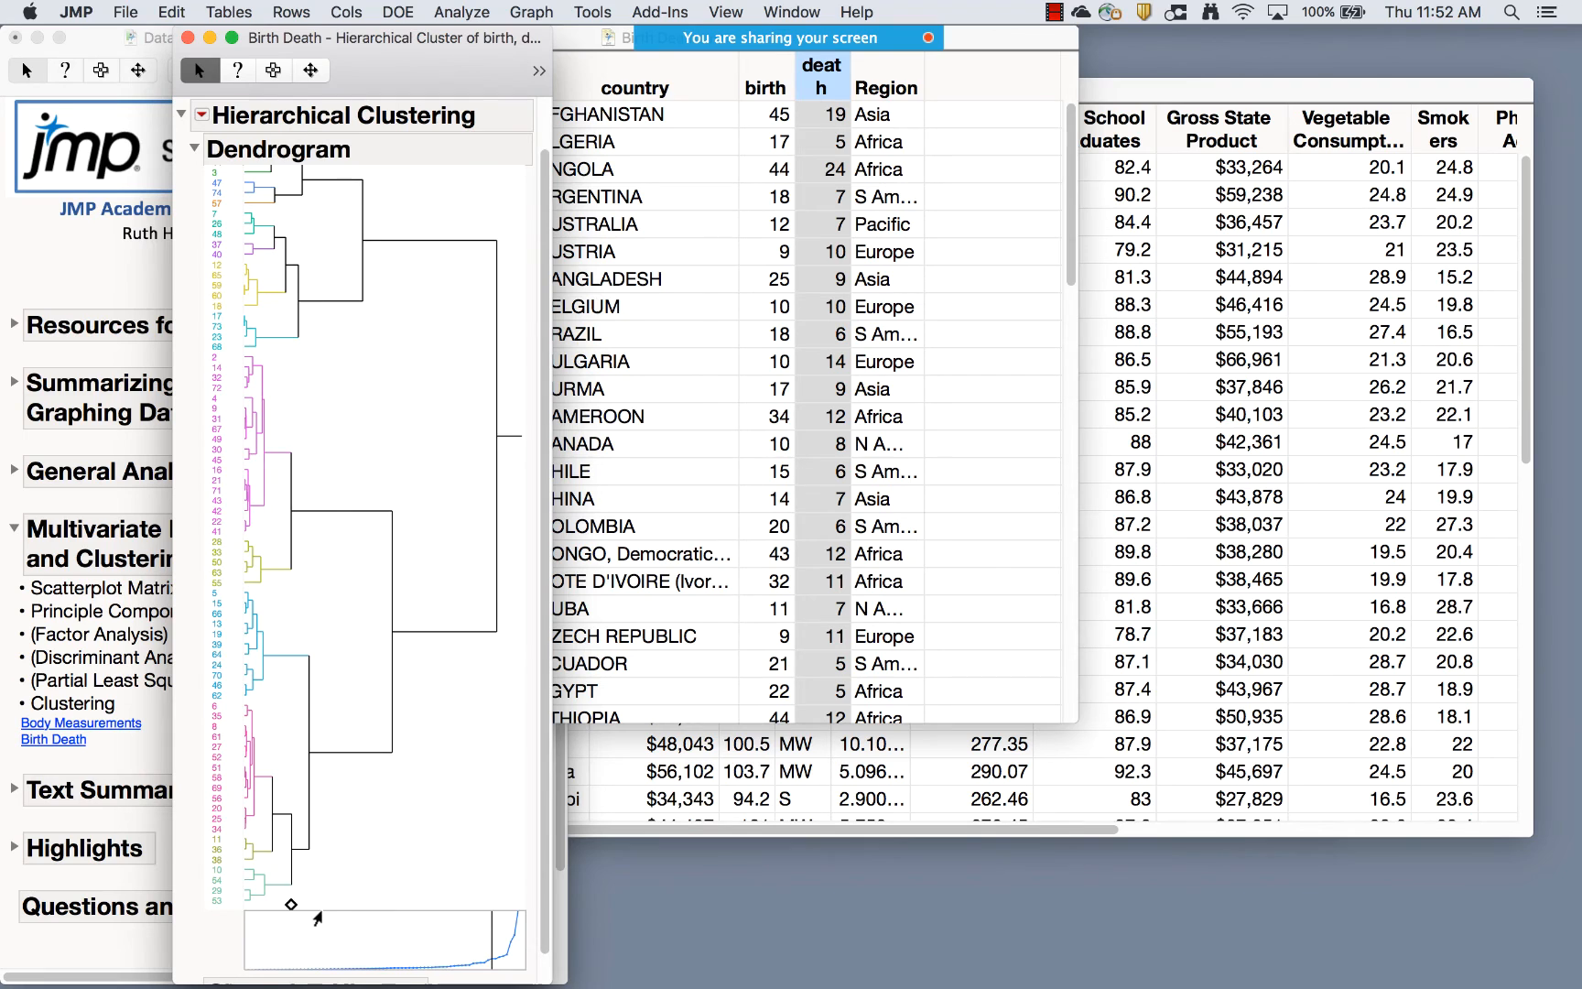
# Move the dendrogram's cluster handle through the five-cluster cut to a four-cluster cut
pyautogui.scroll(-2, 315, 911)
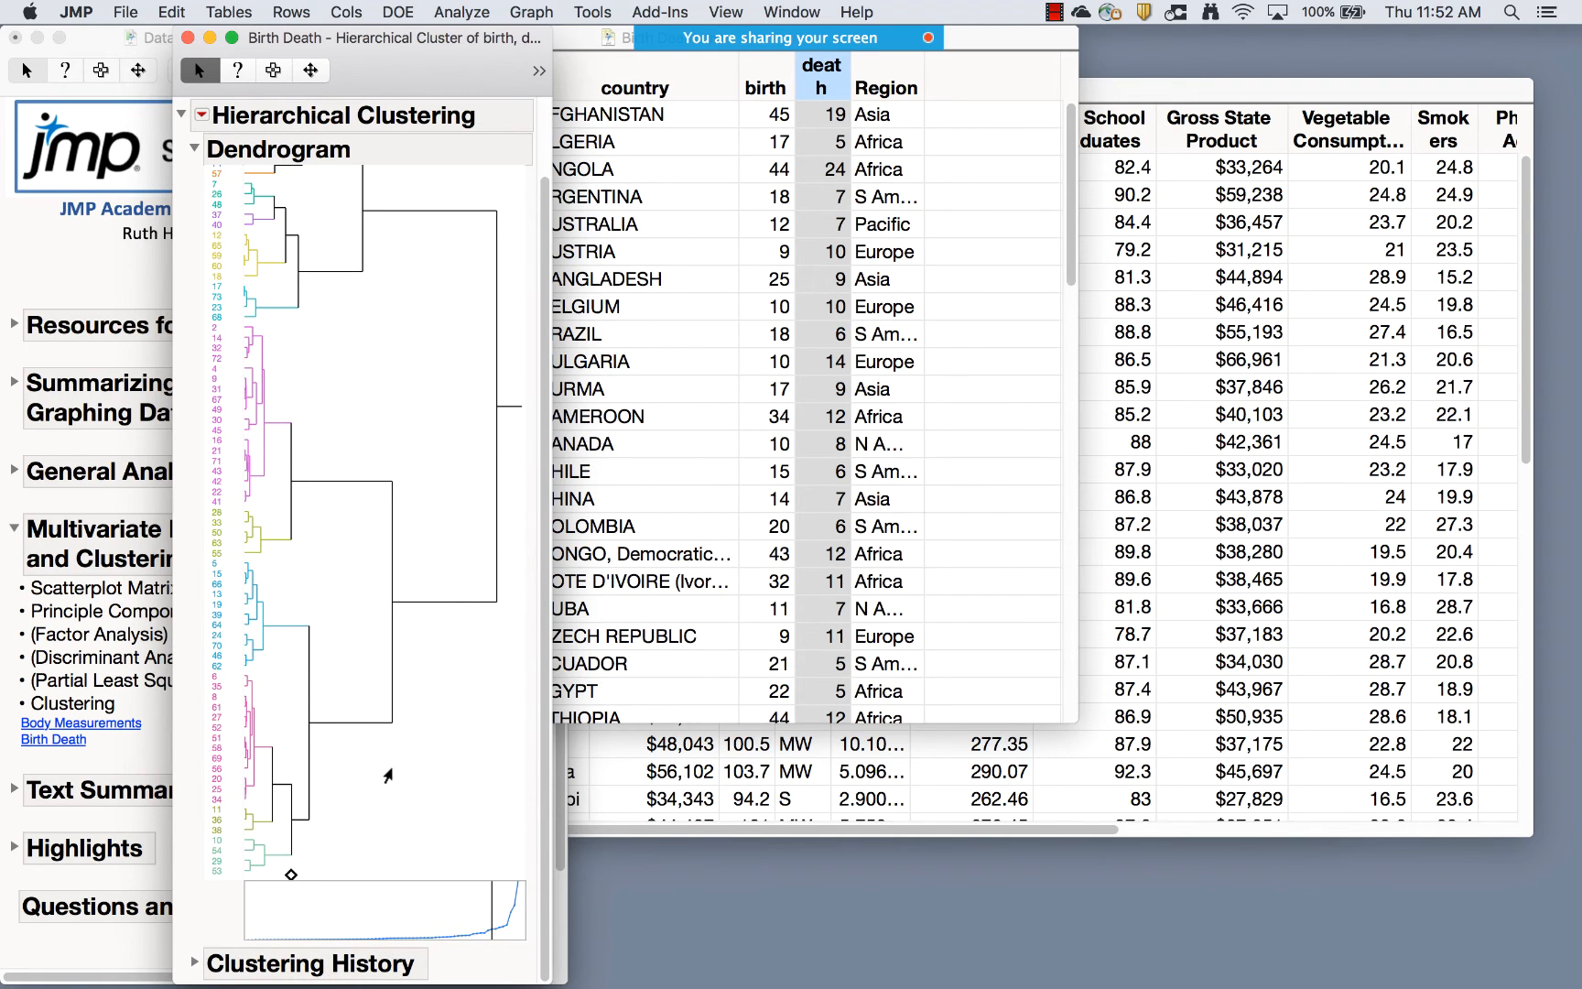
pyautogui.scroll(4, 388, 775)
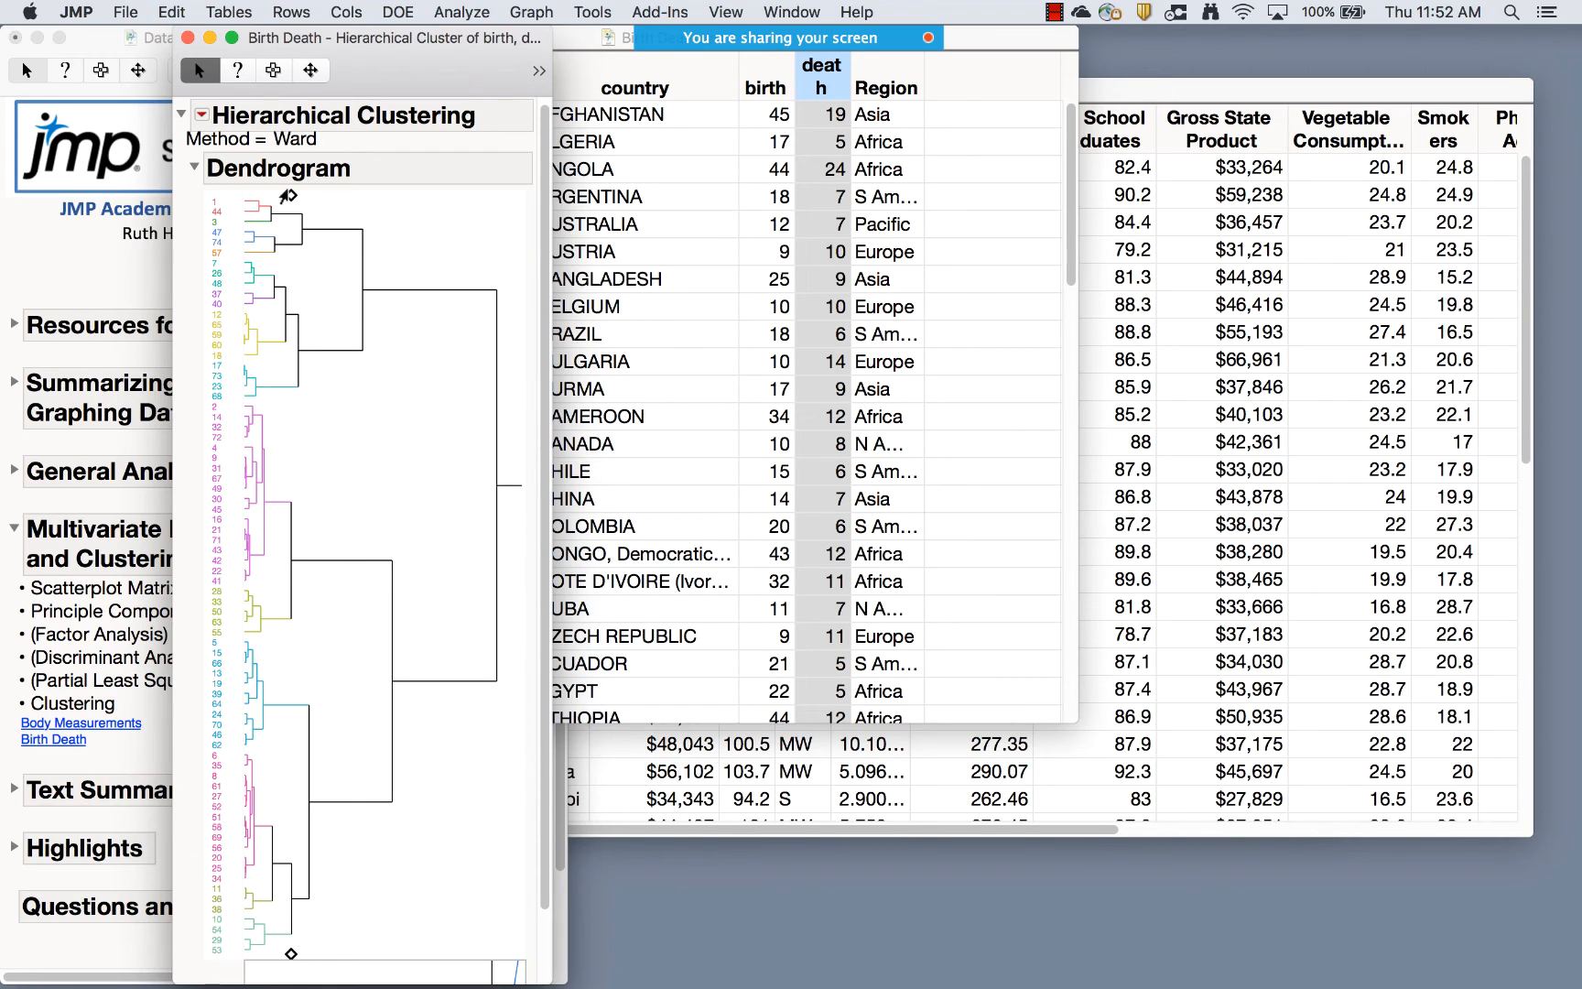
pyautogui.moveTo(291, 195)
pyautogui.moveTo(289, 197); pyautogui.dragTo(308, 197)
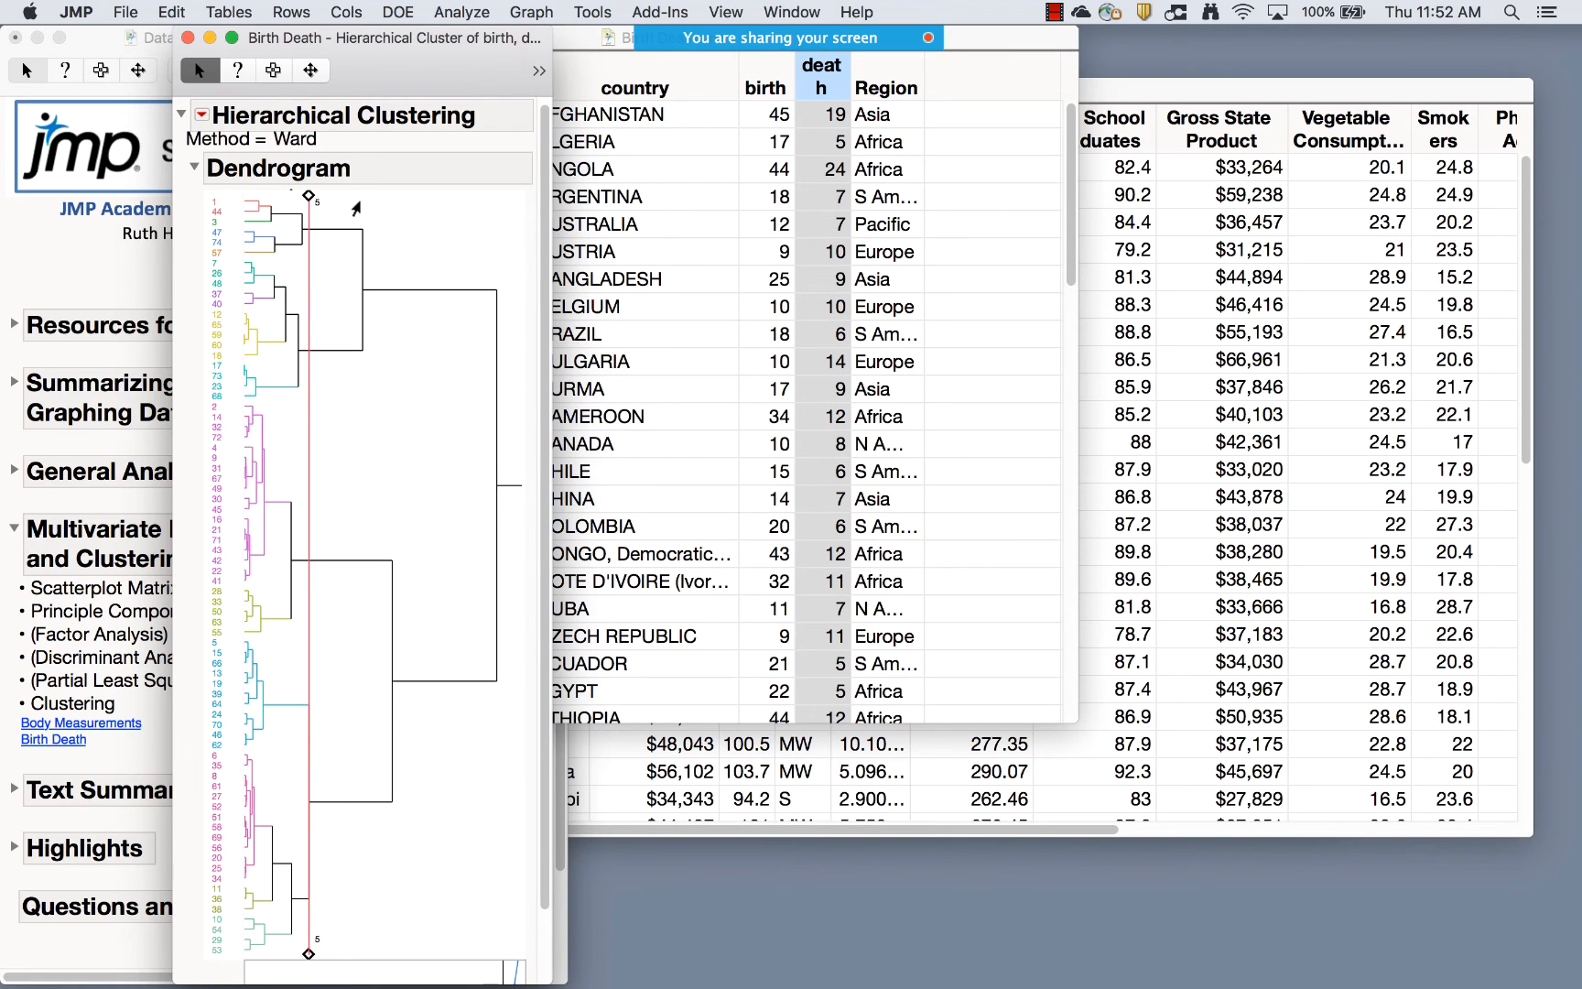
pyautogui.moveTo(356, 208)
pyautogui.mouseDown()
pyautogui.moveTo(398, 203)
pyautogui.moveTo(370, 206)
pyautogui.mouseUp()
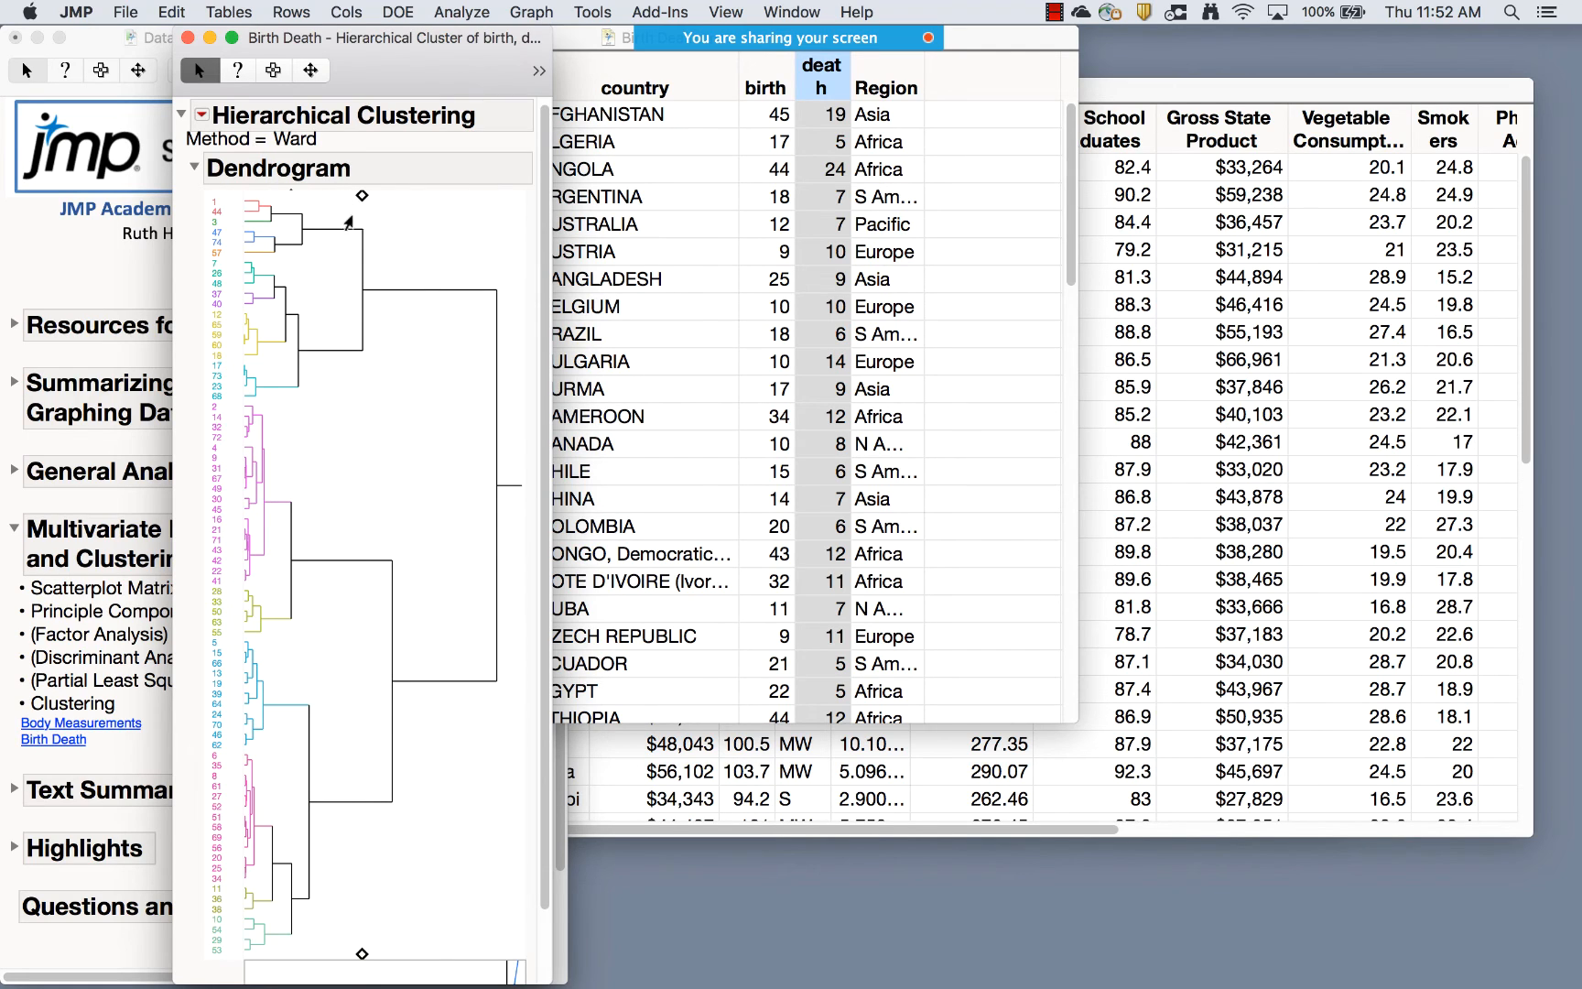
pyautogui.moveTo(360, 201)
pyautogui.mouseDown()
pyautogui.moveTo(312, 199)
pyautogui.moveTo(357, 194)
pyautogui.mouseUp()
# Color and mark the clusters in the Hierarchical Clustering report
pyautogui.click(203, 116)
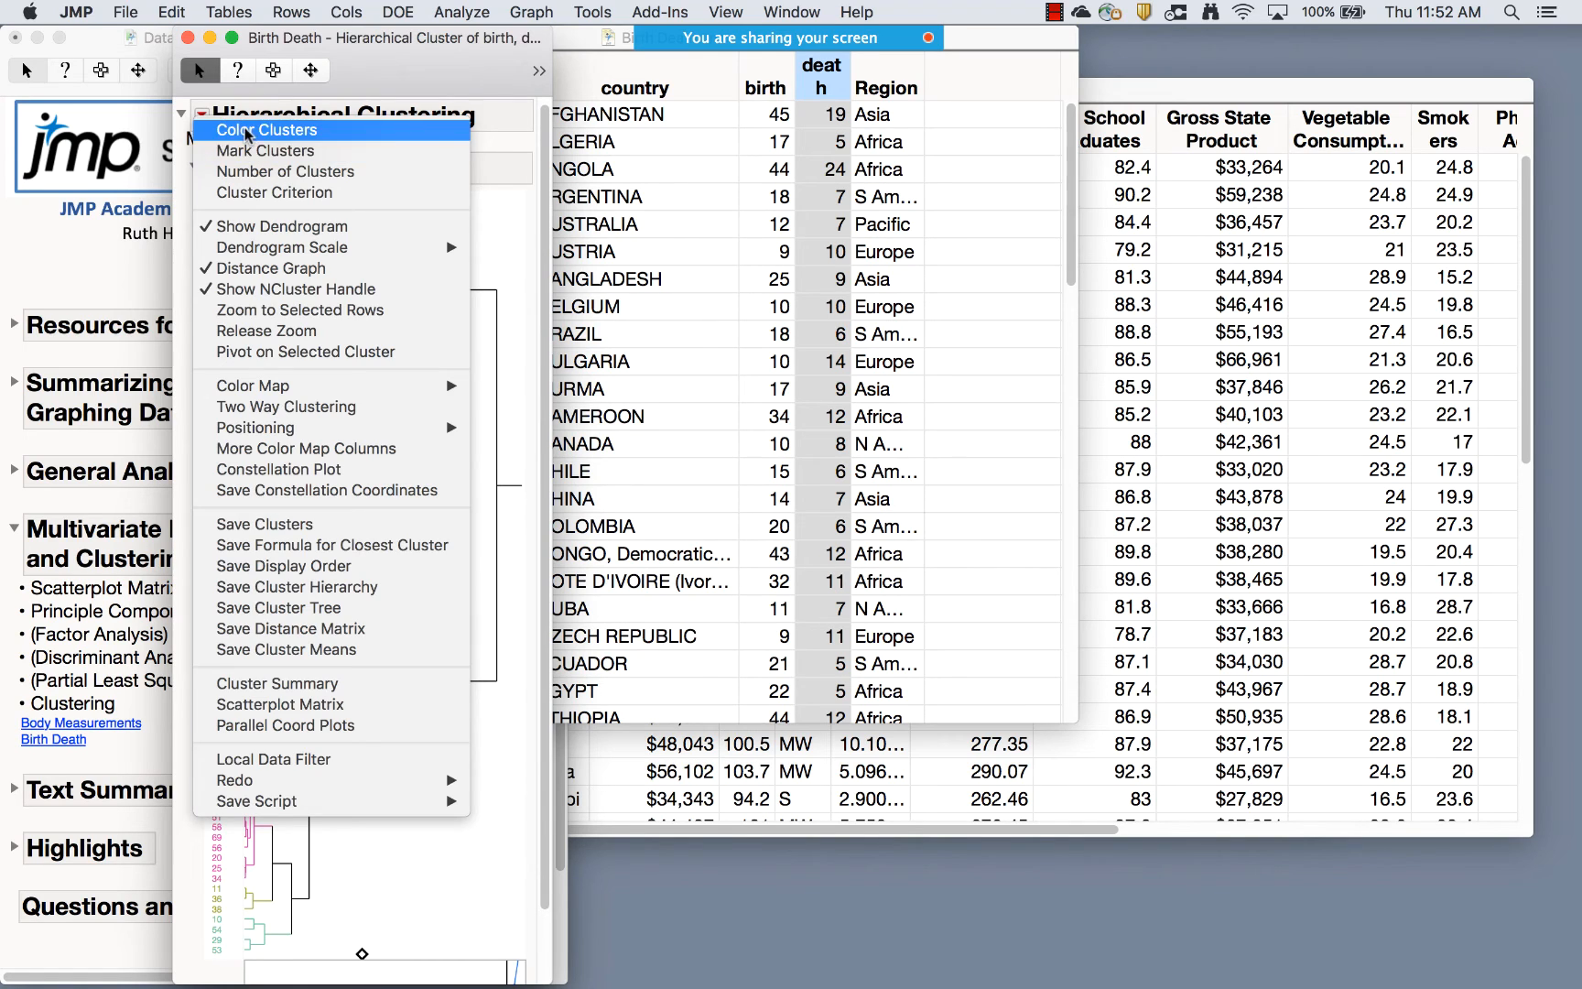
pyautogui.click(244, 131)
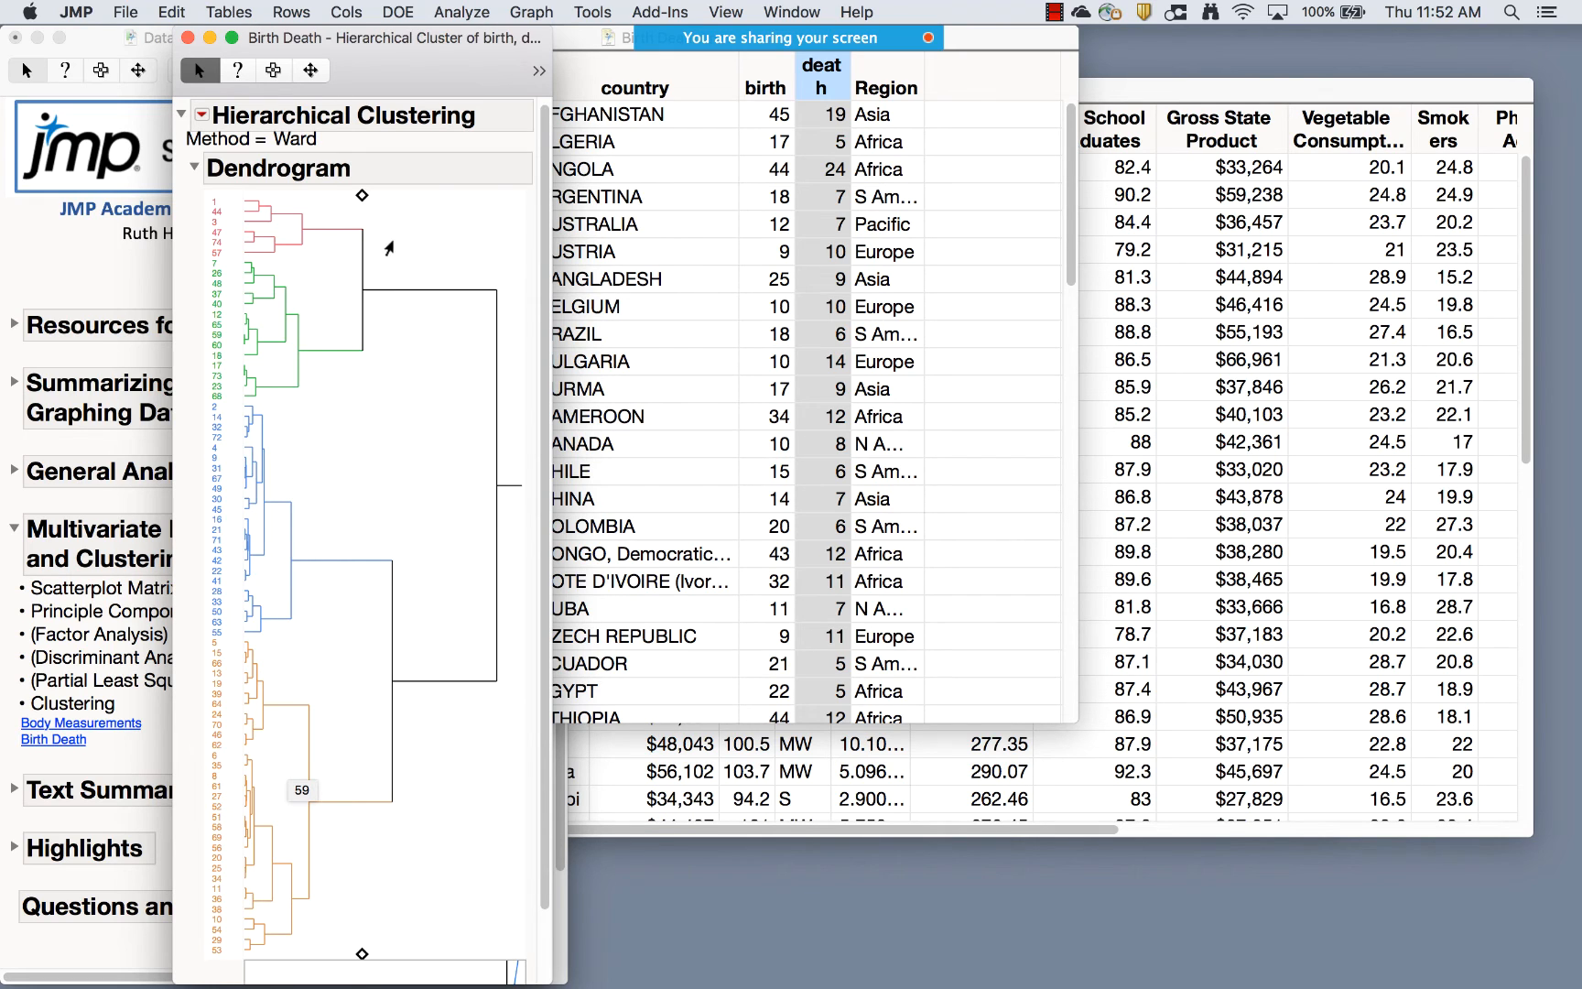
pyautogui.click(202, 114)
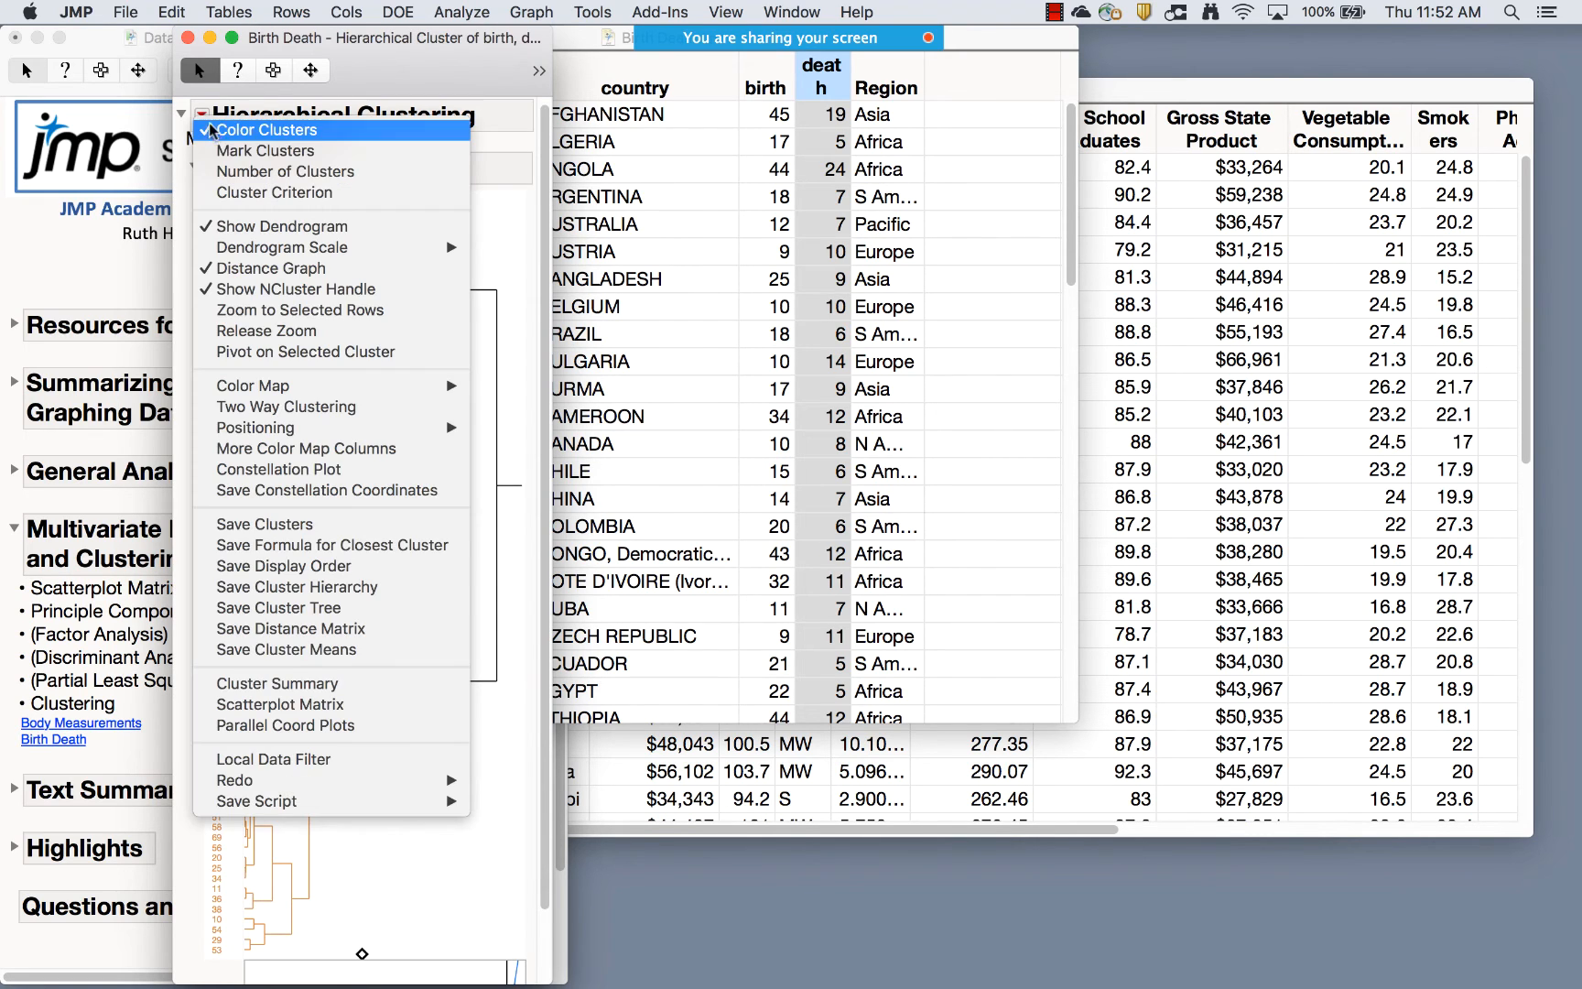
pyautogui.click(220, 151)
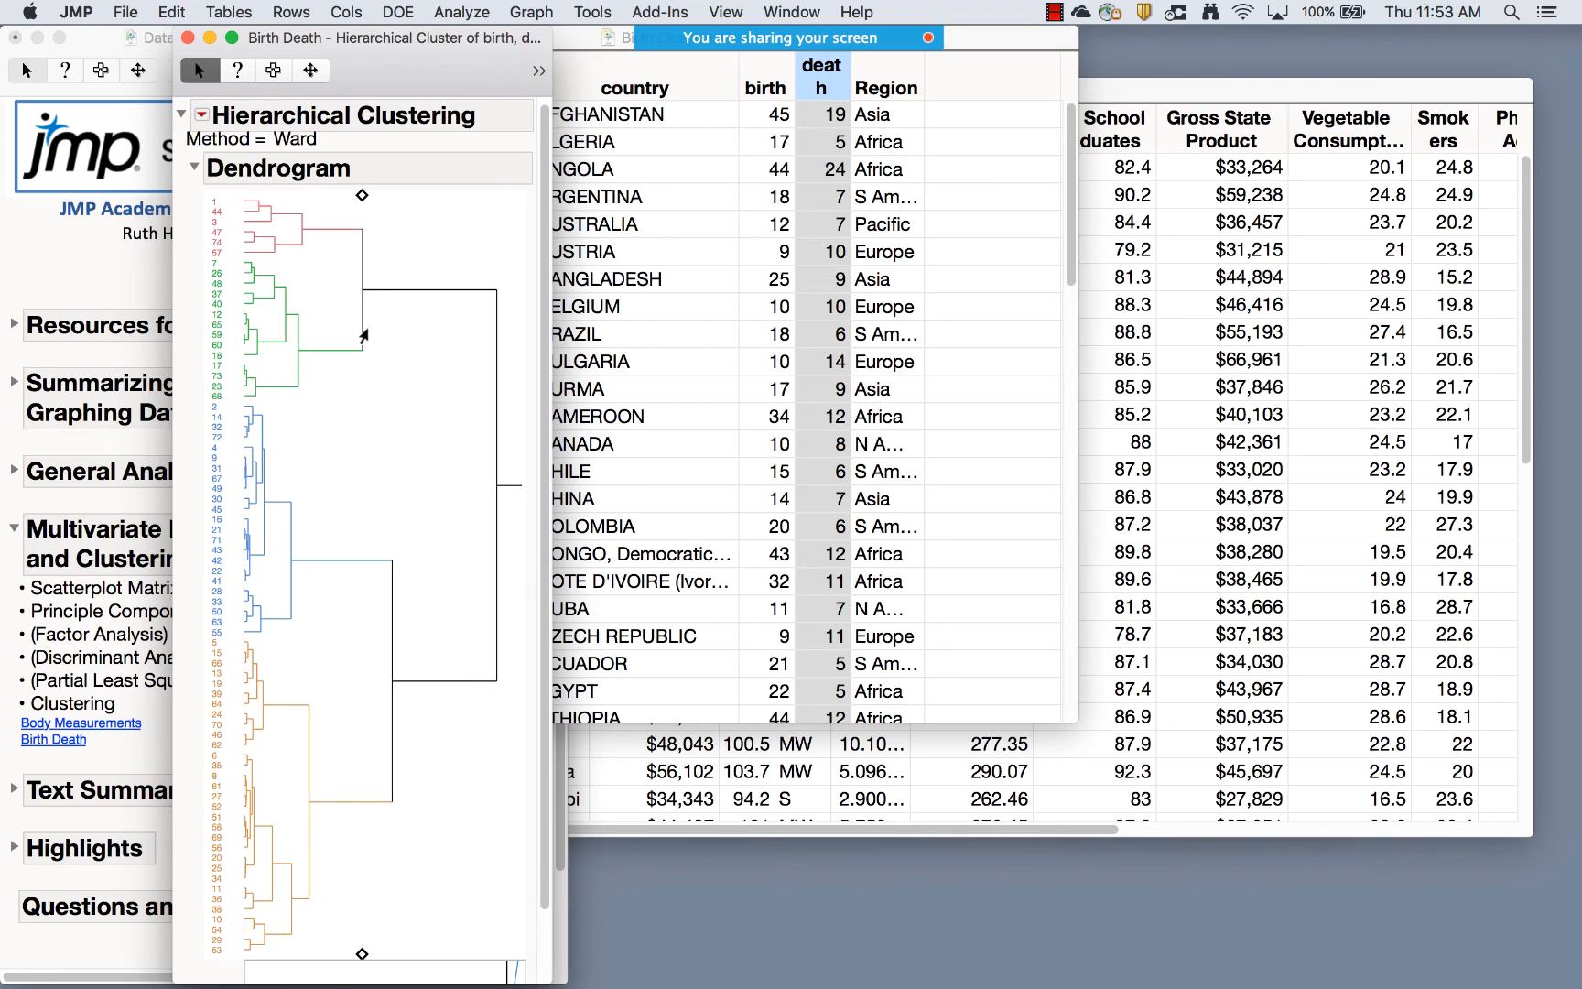
# Create a world map in Graph Builder using the country column as the map shape
pyautogui.click(529, 11)
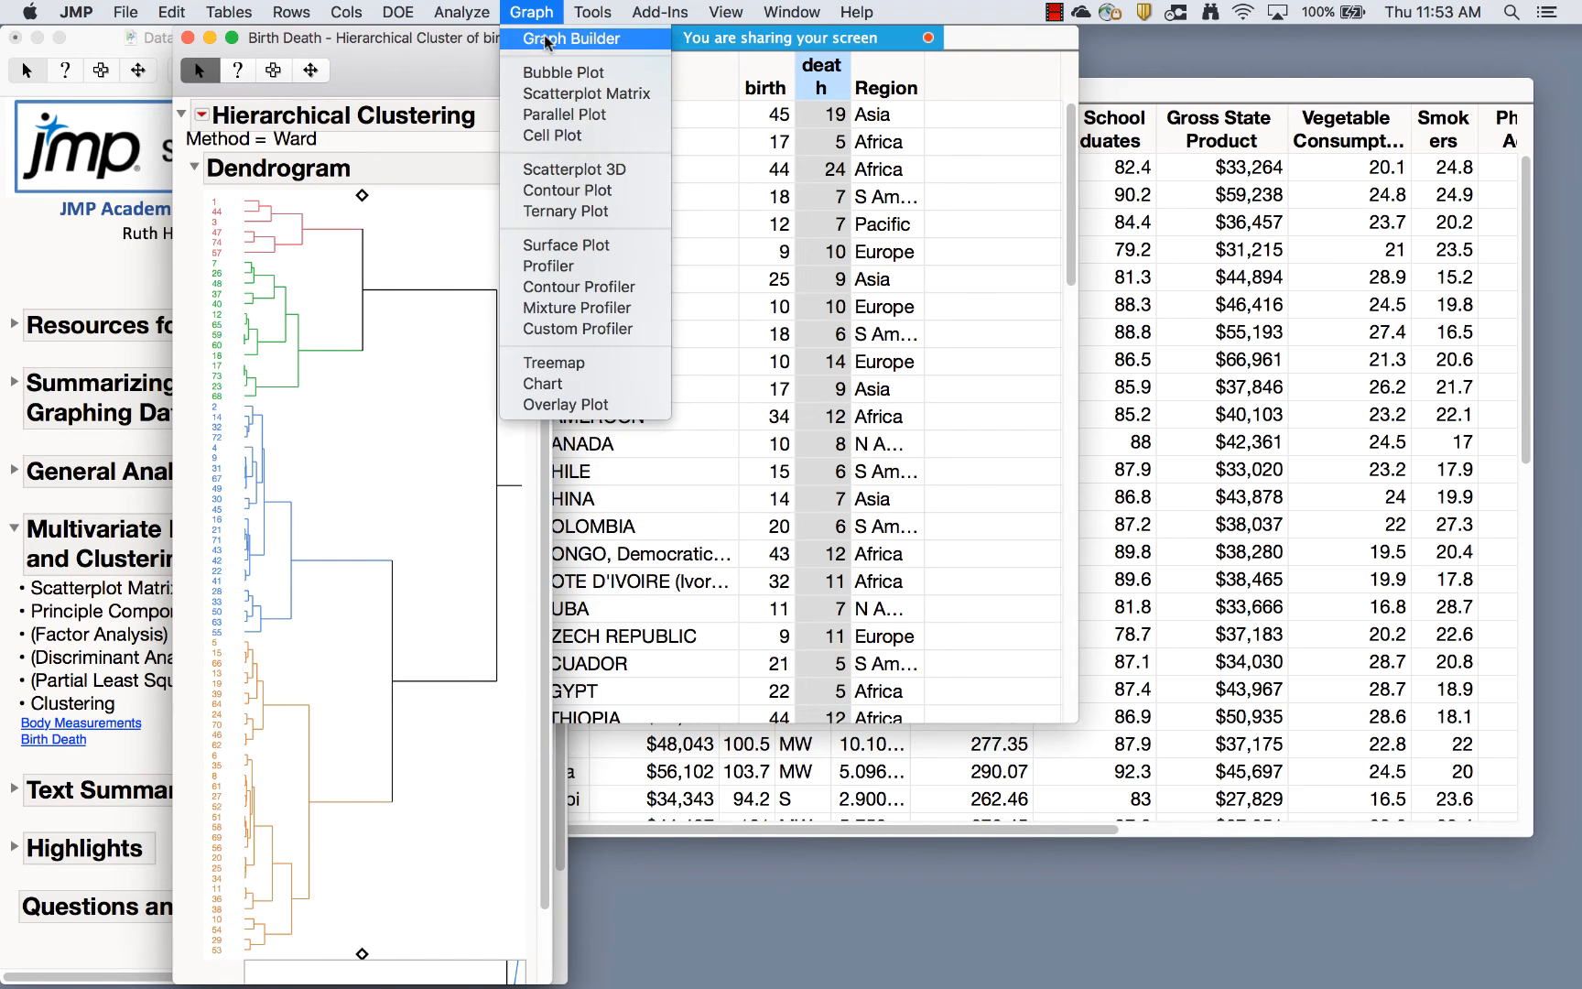
pyautogui.click(536, 43)
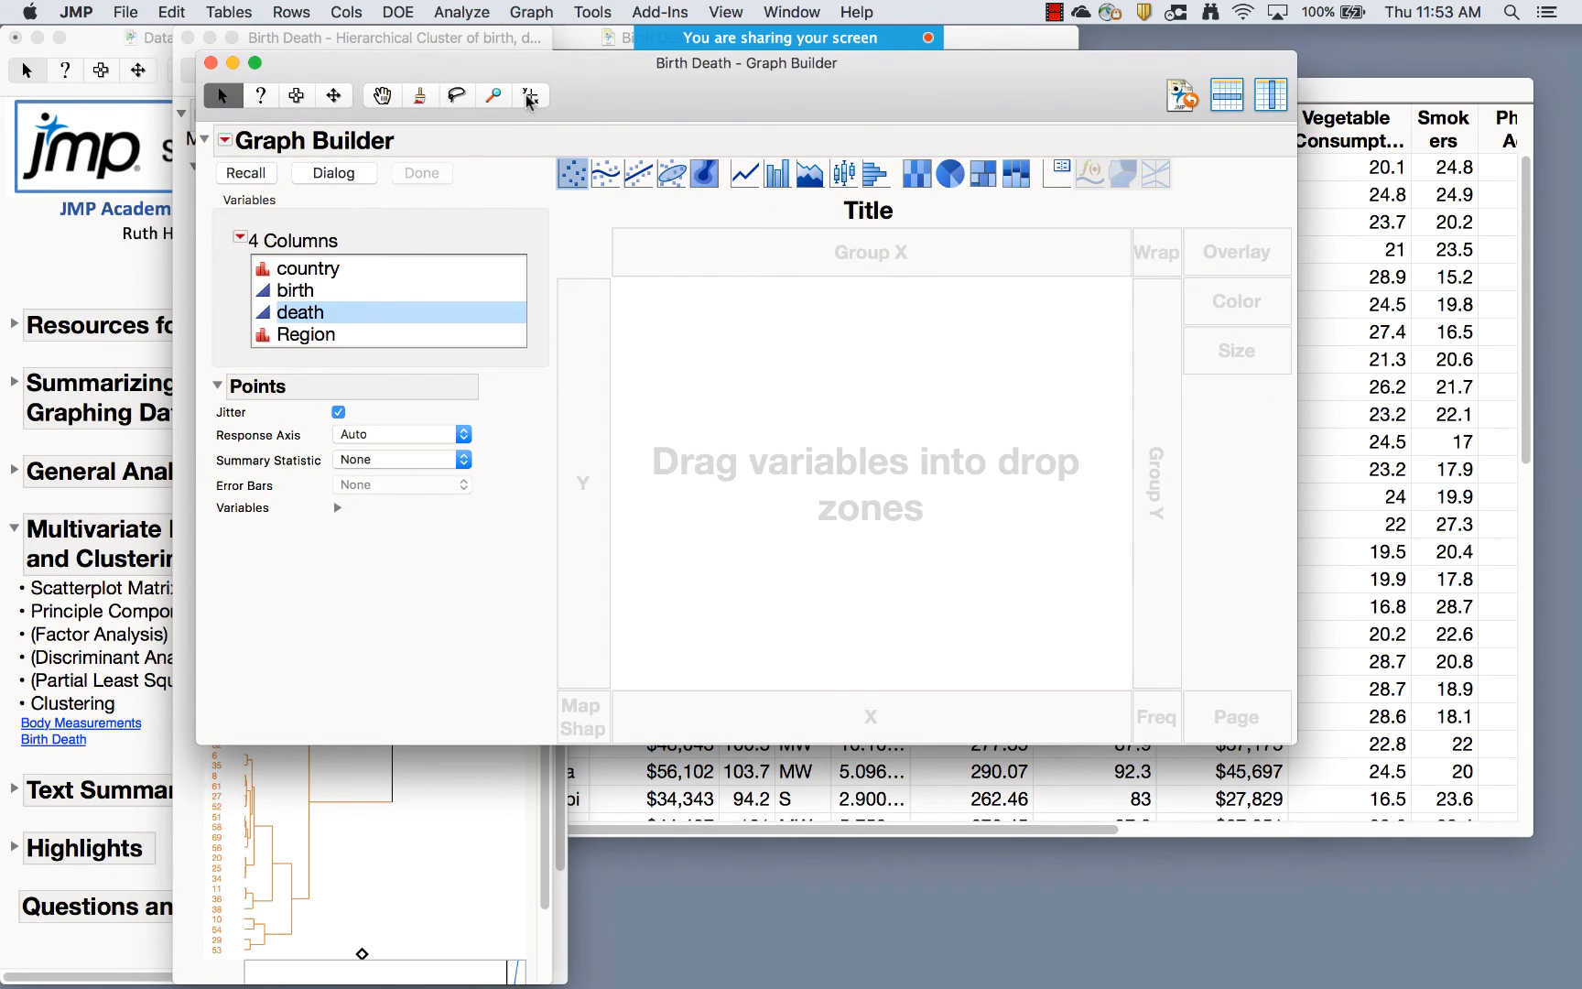
pyautogui.click(290, 270)
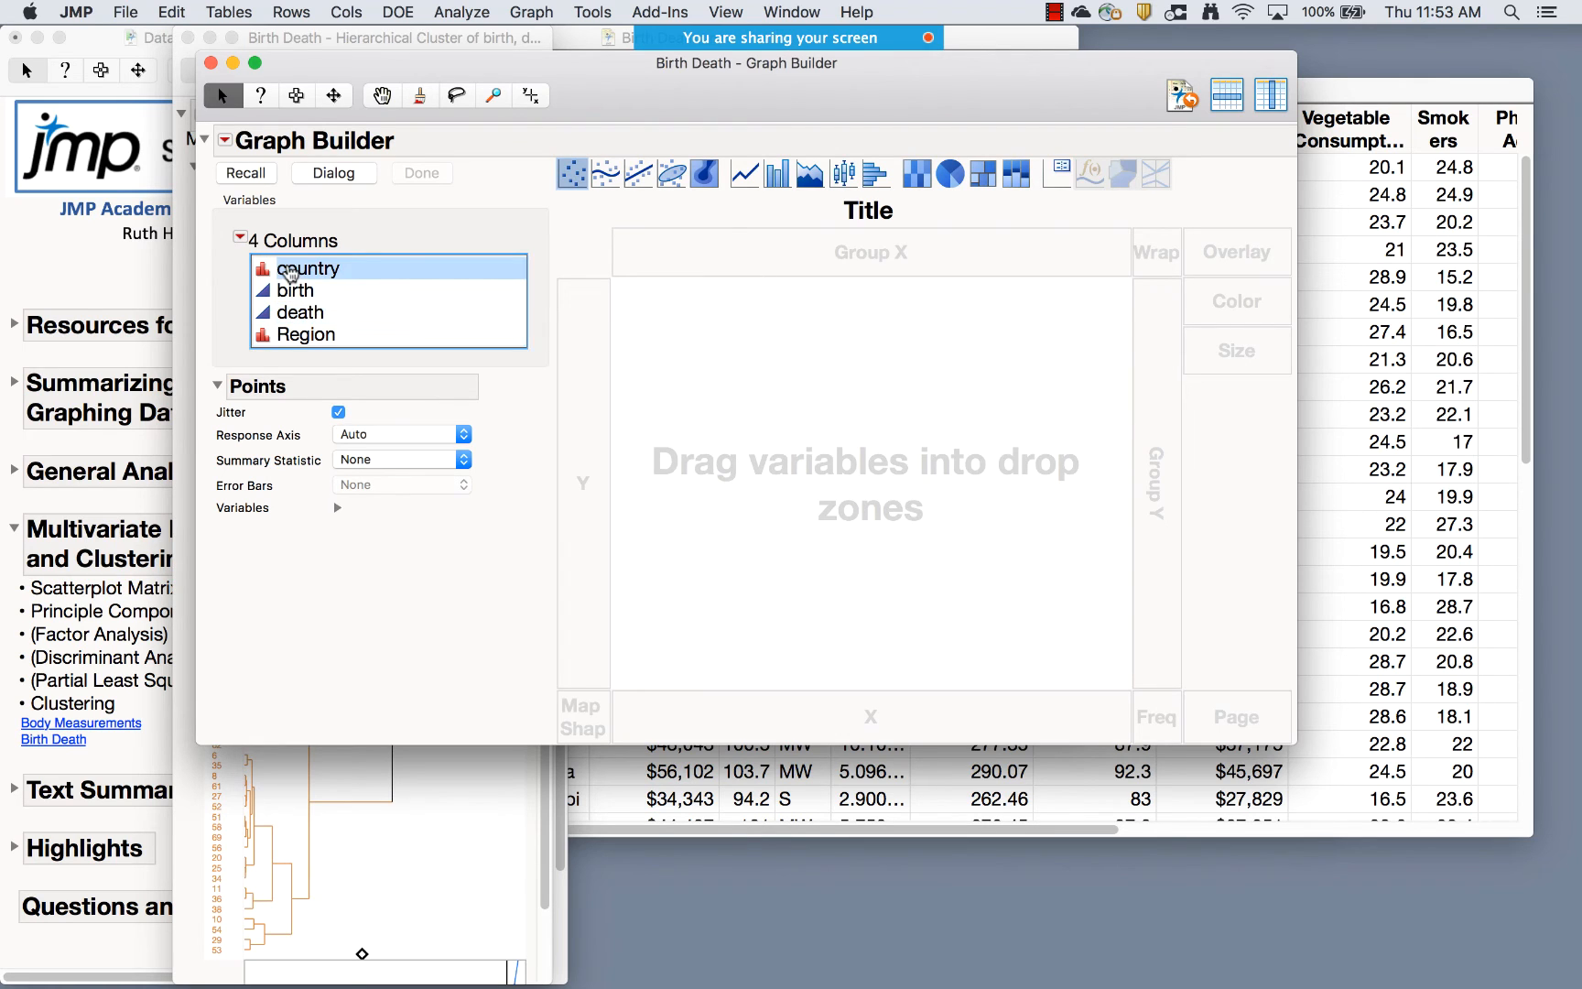
pyautogui.moveTo(289, 270); pyautogui.dragTo(595, 717)
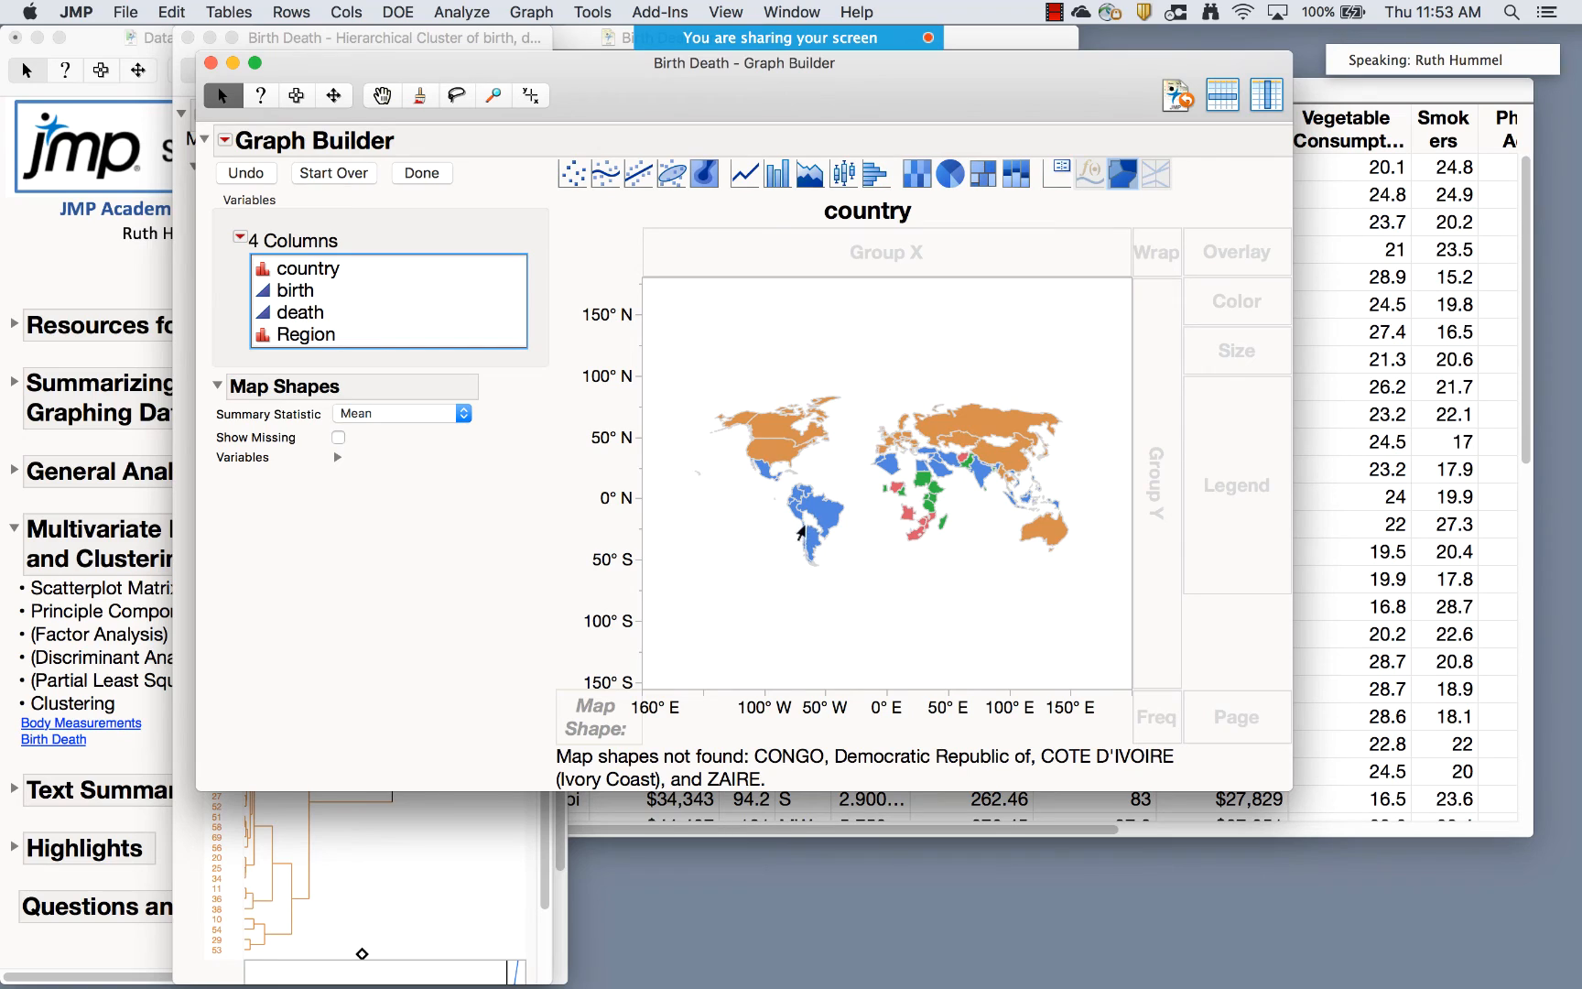
# Set the map's background to Detailed Earth, and rescale the latitude axis so the map fills the frame
pyautogui.moveTo(812, 522)
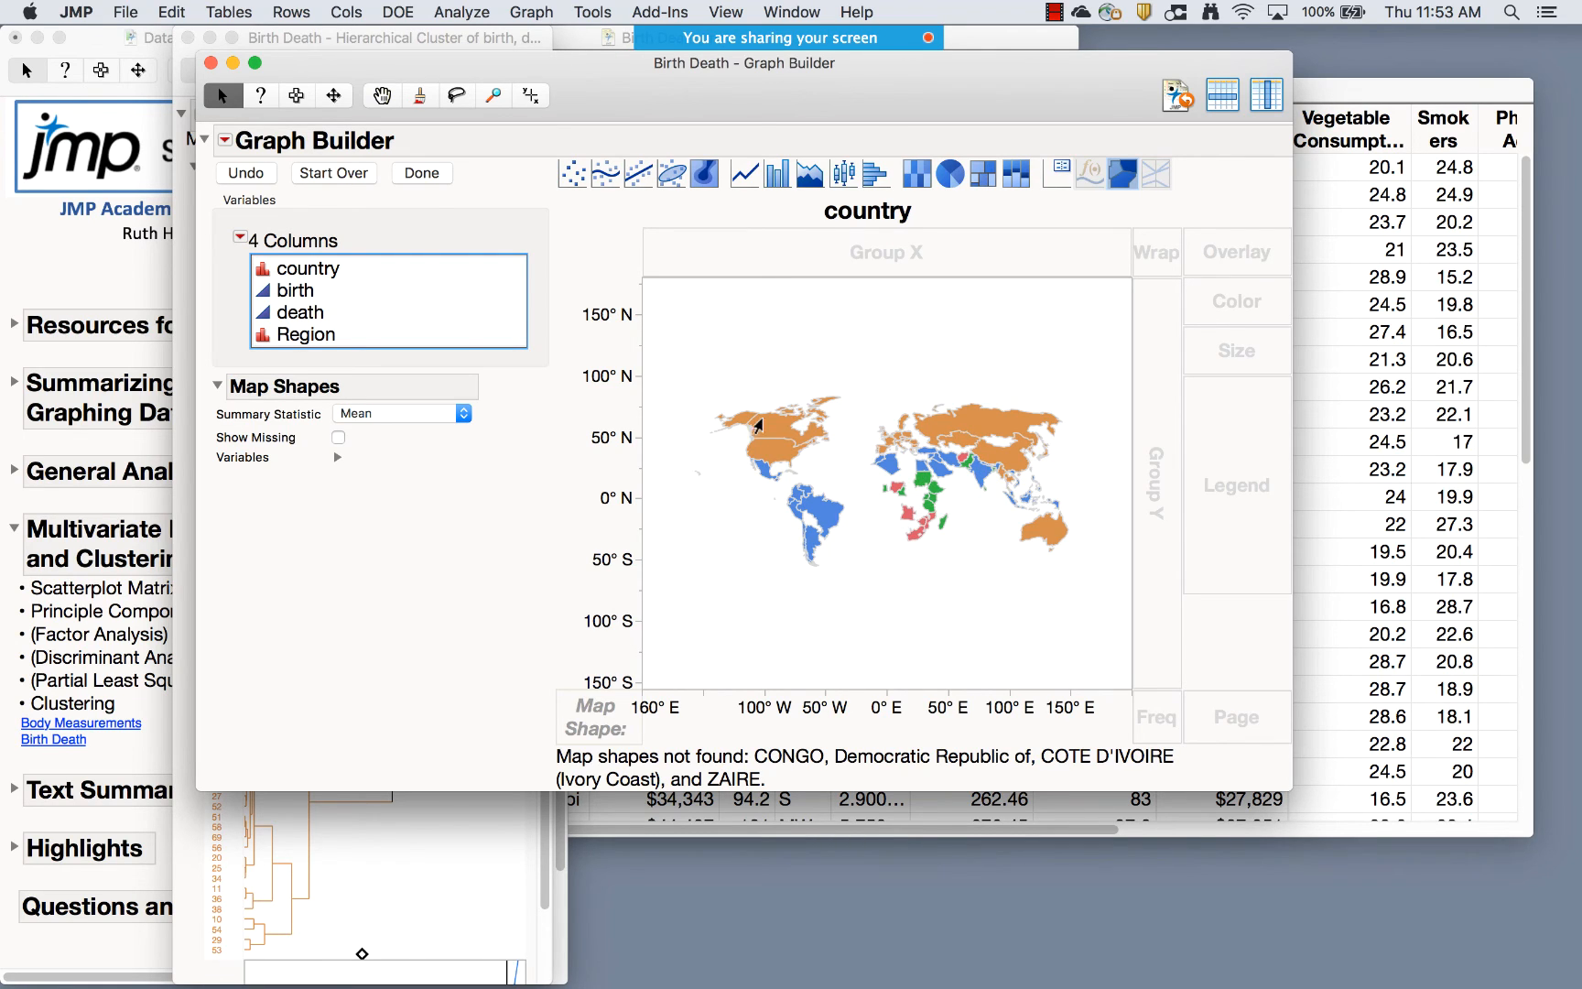
pyautogui.rightClick(935, 591)
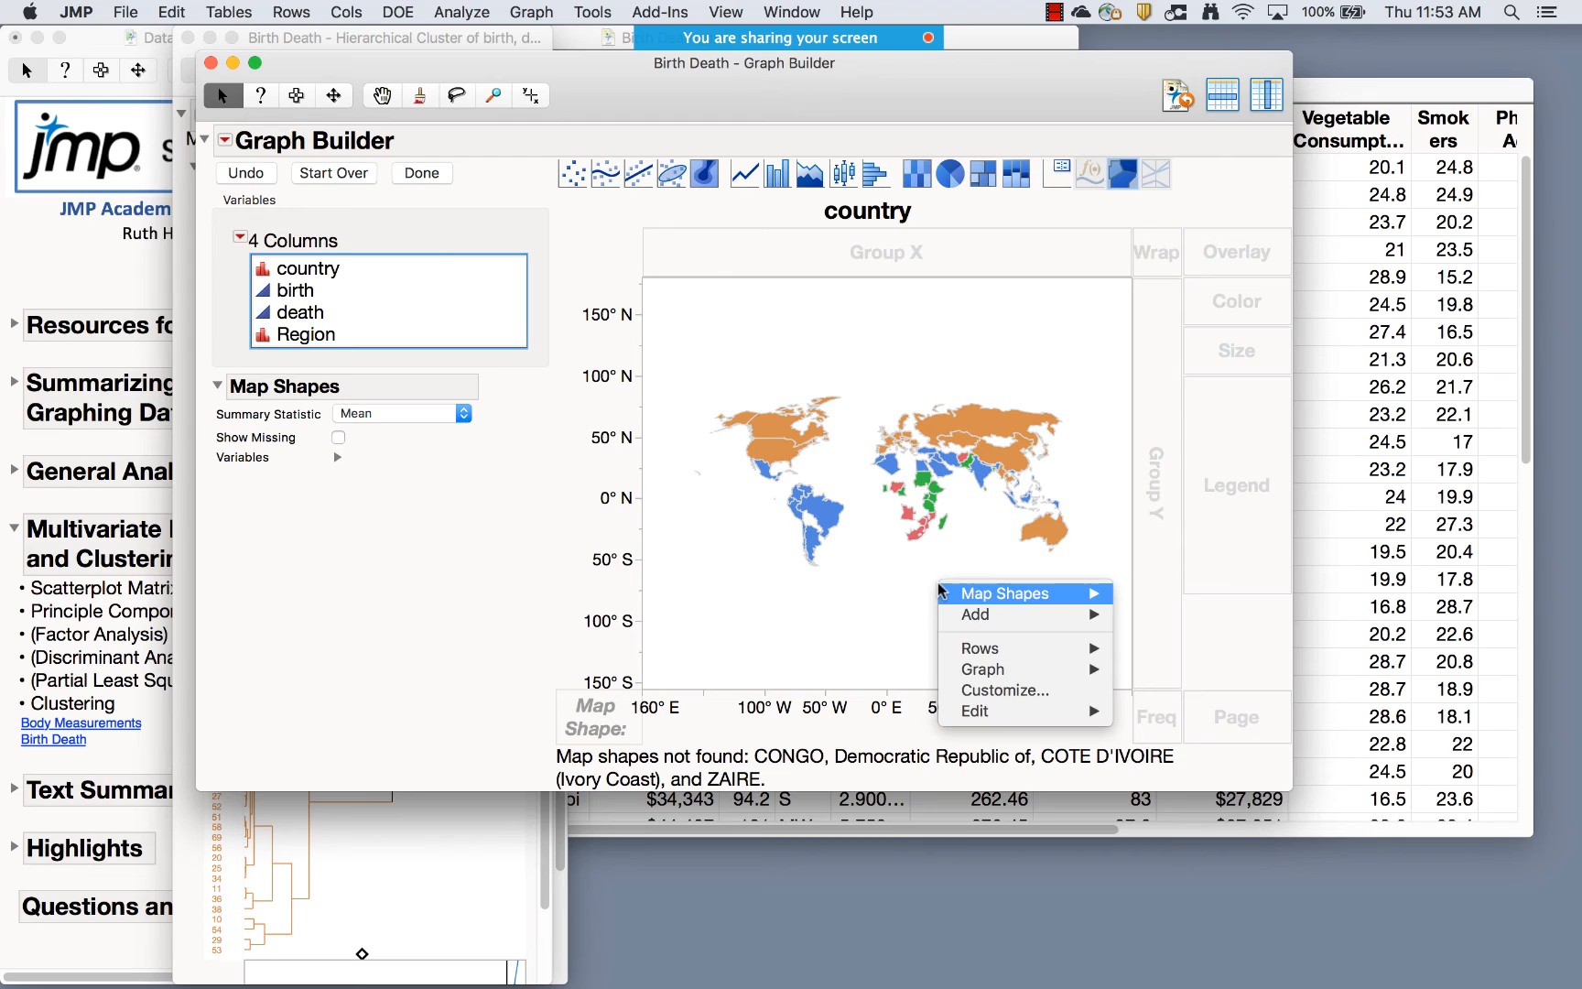
pyautogui.moveTo(987, 669)
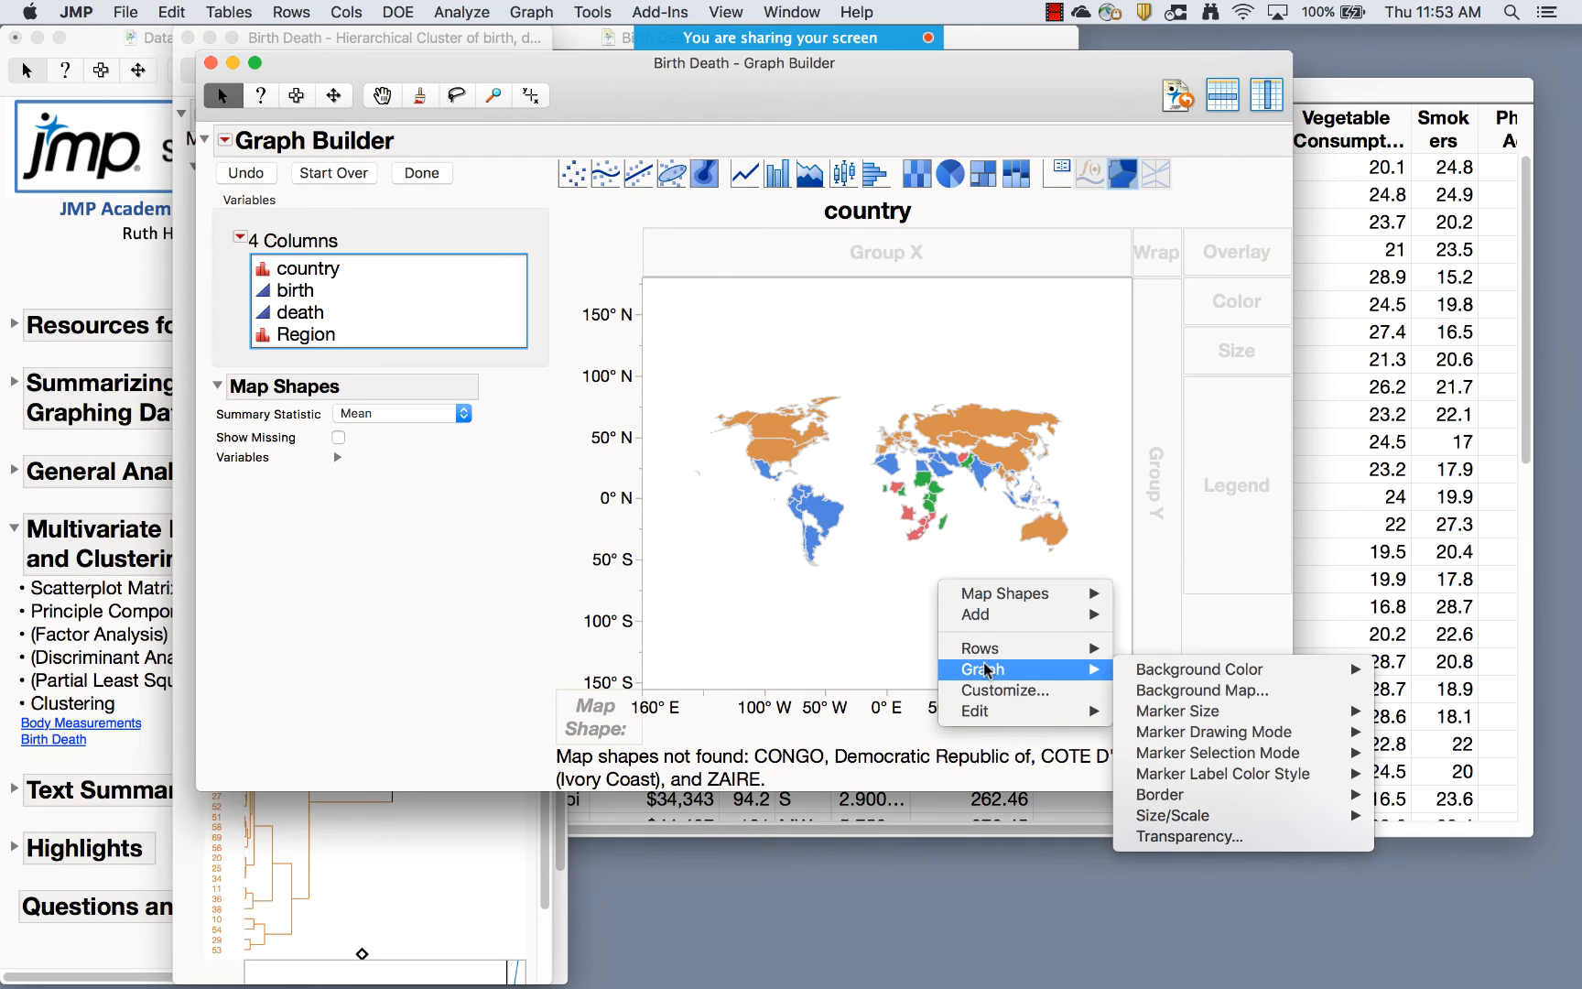
pyautogui.click(1196, 691)
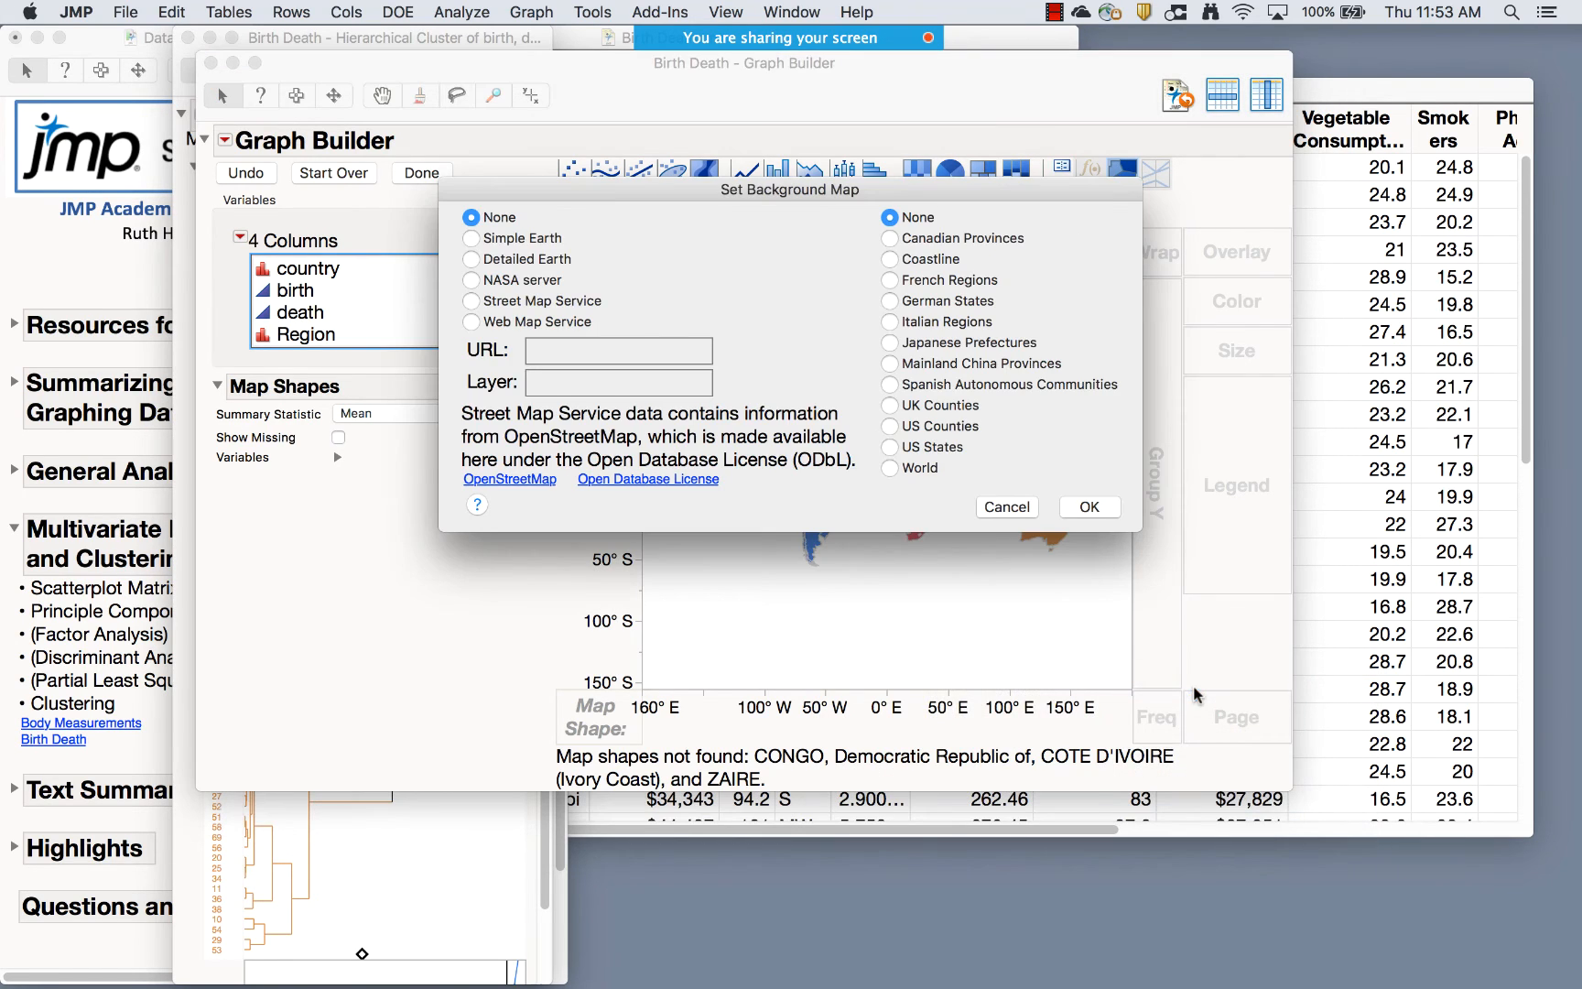
pyautogui.click(470, 259)
pyautogui.click(1090, 507)
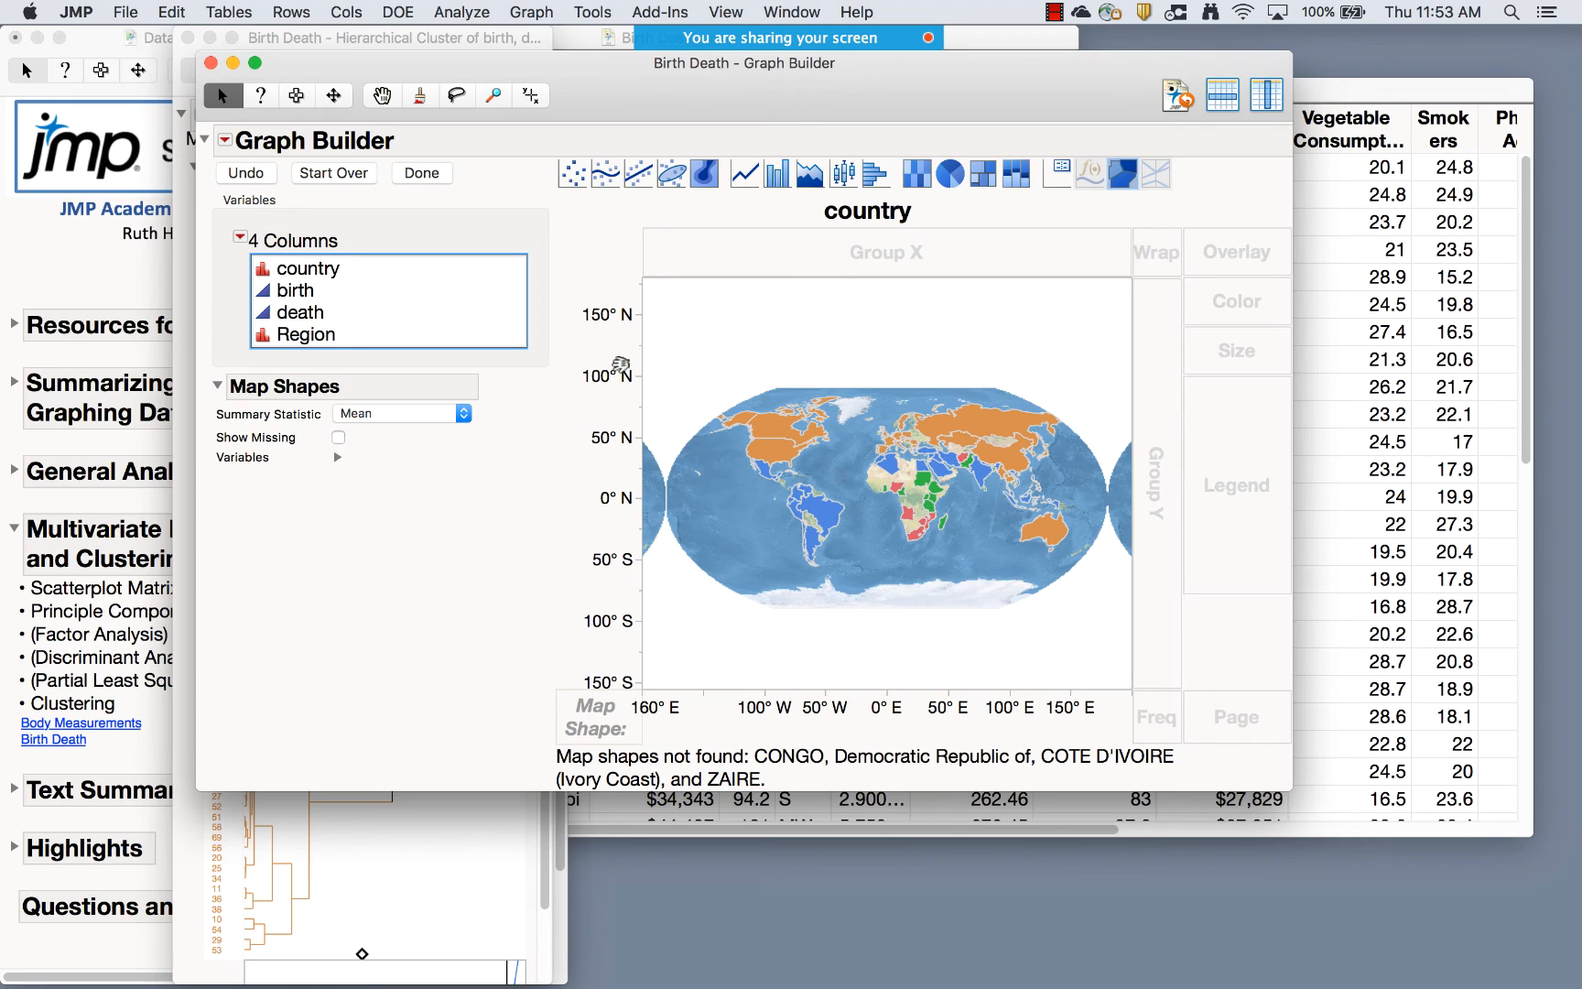
pyautogui.moveTo(625, 347); pyautogui.dragTo(619, 264)
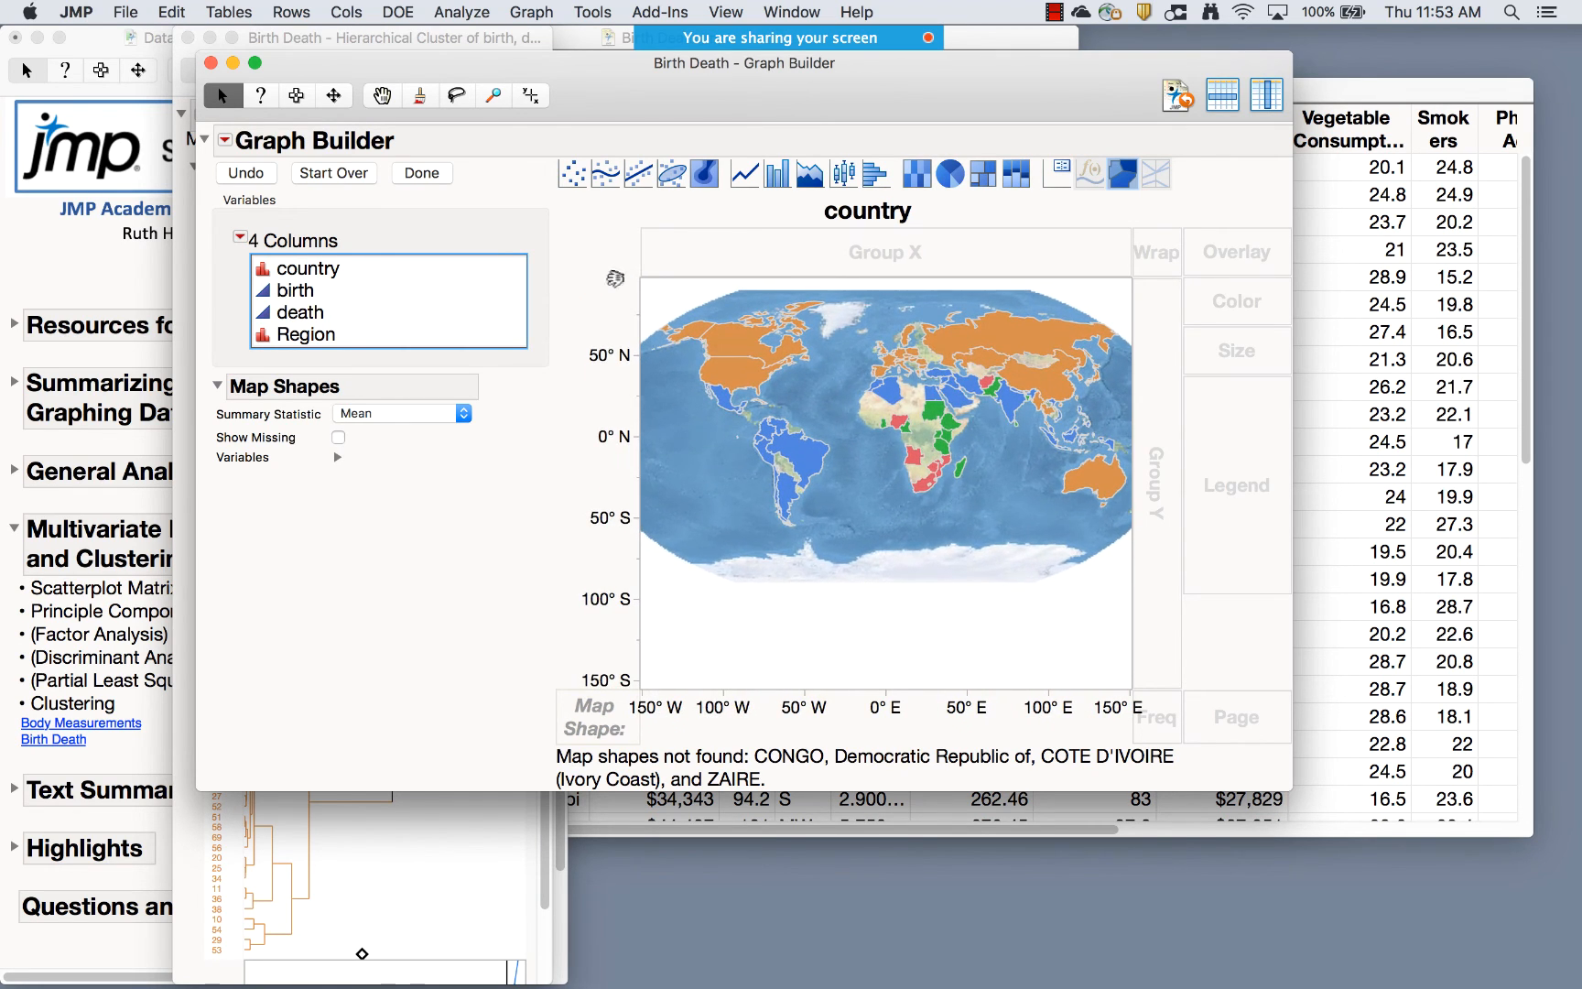
pyautogui.moveTo(622, 614); pyautogui.dragTo(619, 729)
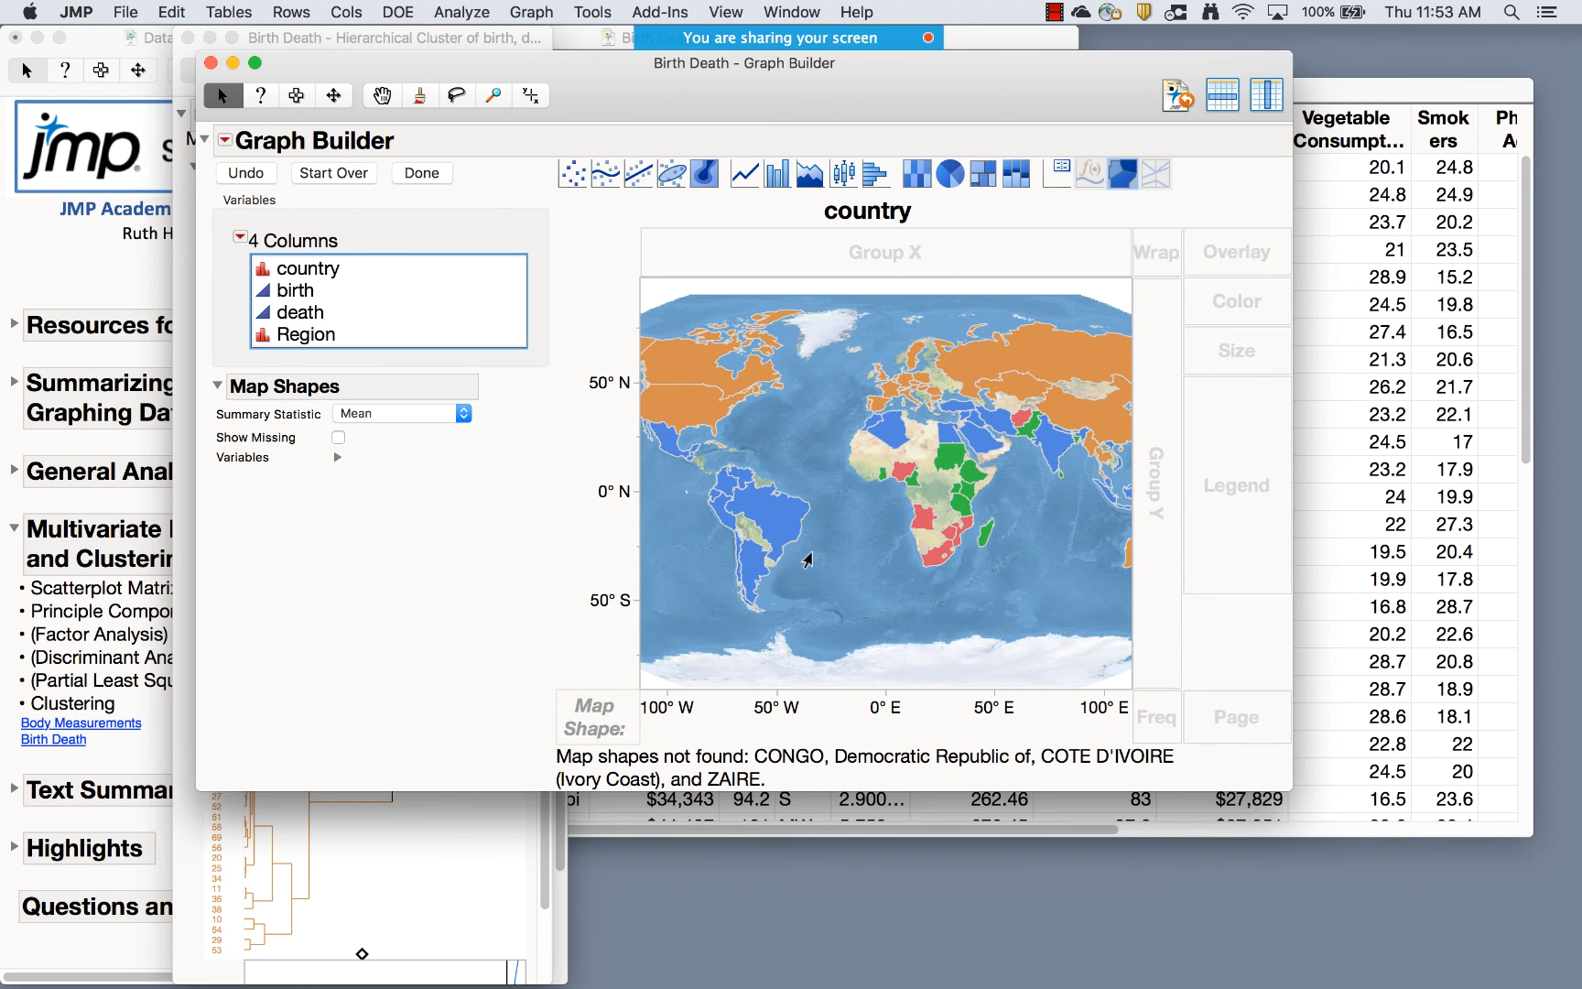
pyautogui.rightClick(808, 555)
pyautogui.moveTo(820, 565)
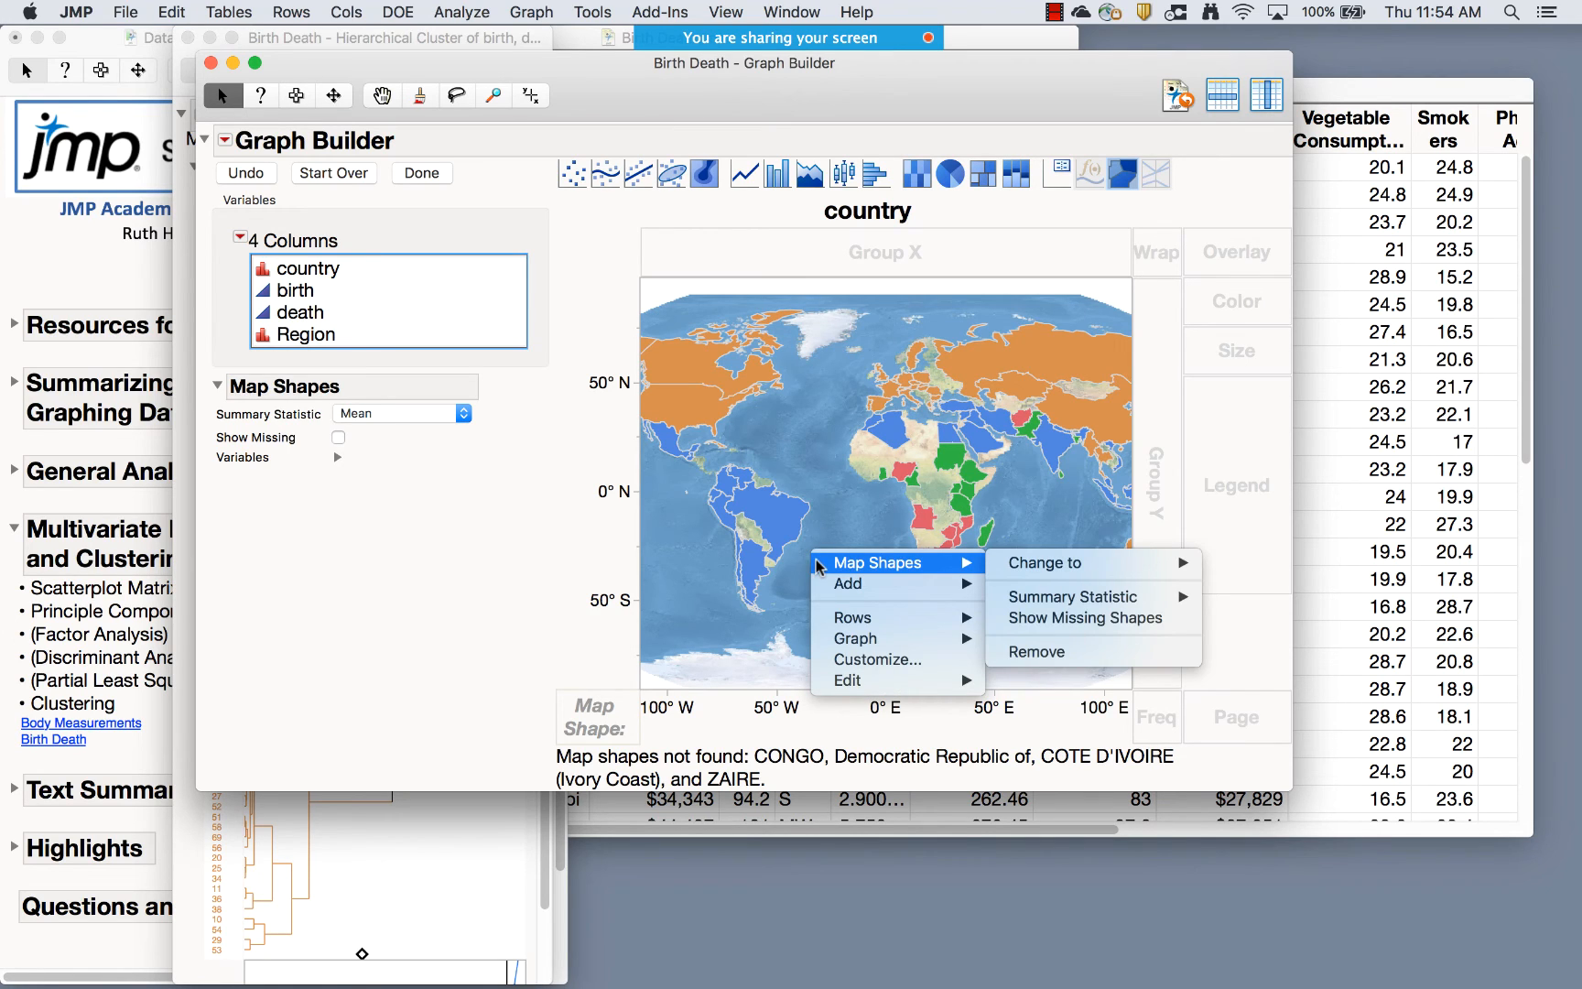
pyautogui.moveTo(843, 627)
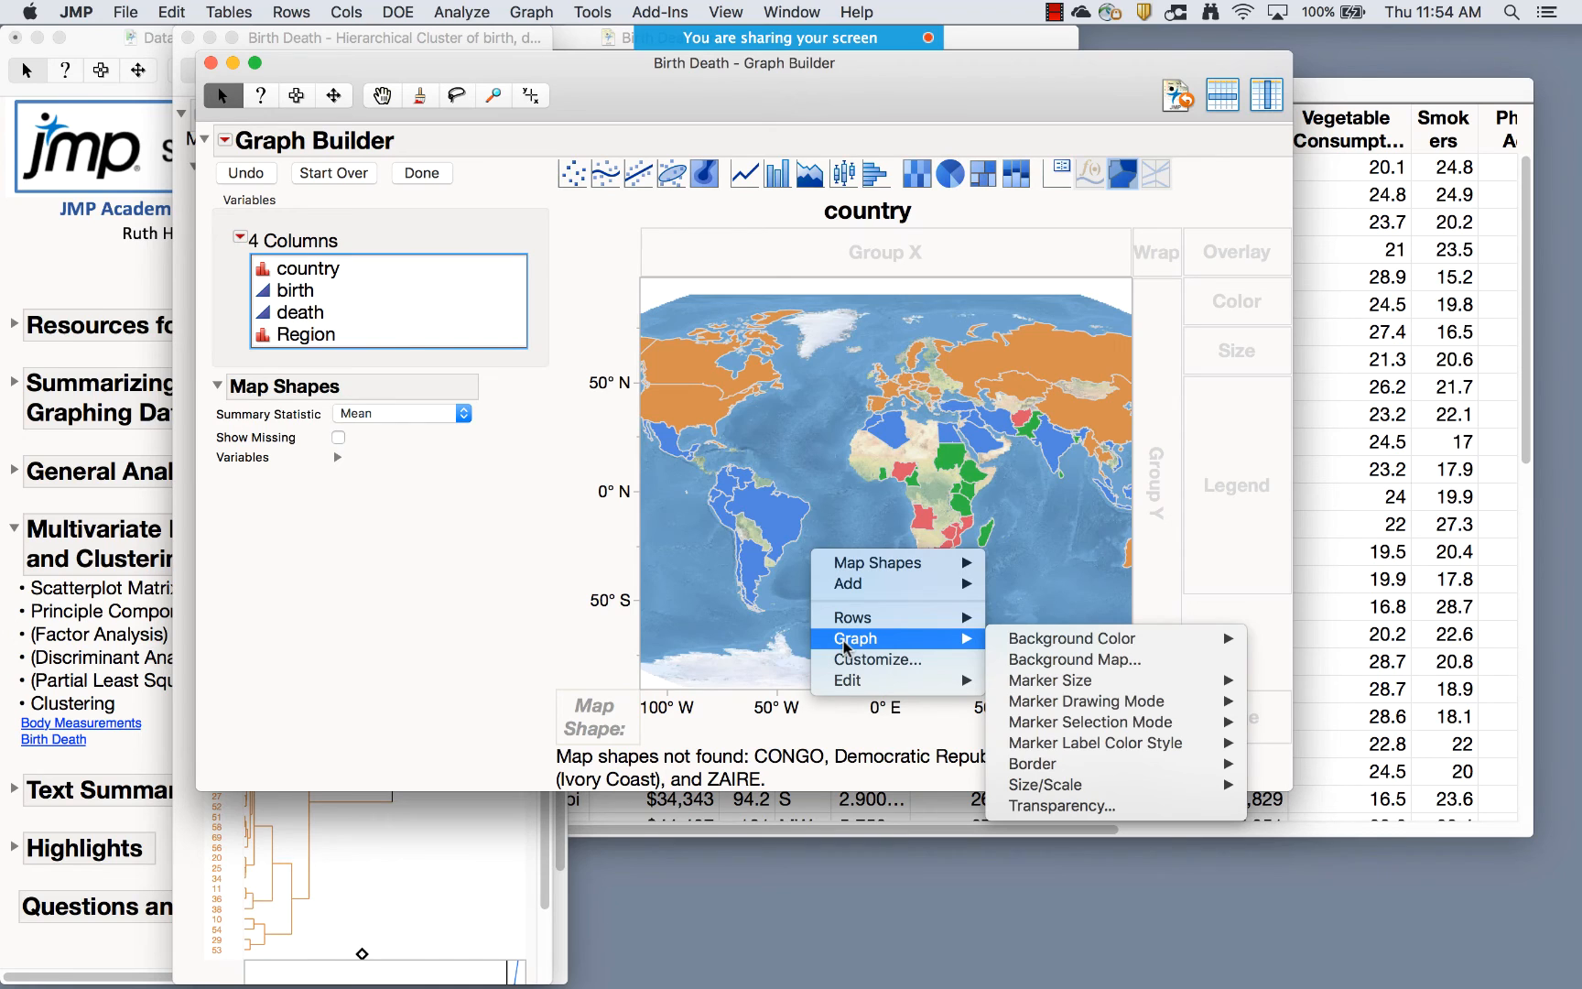
pyautogui.click(856, 396)
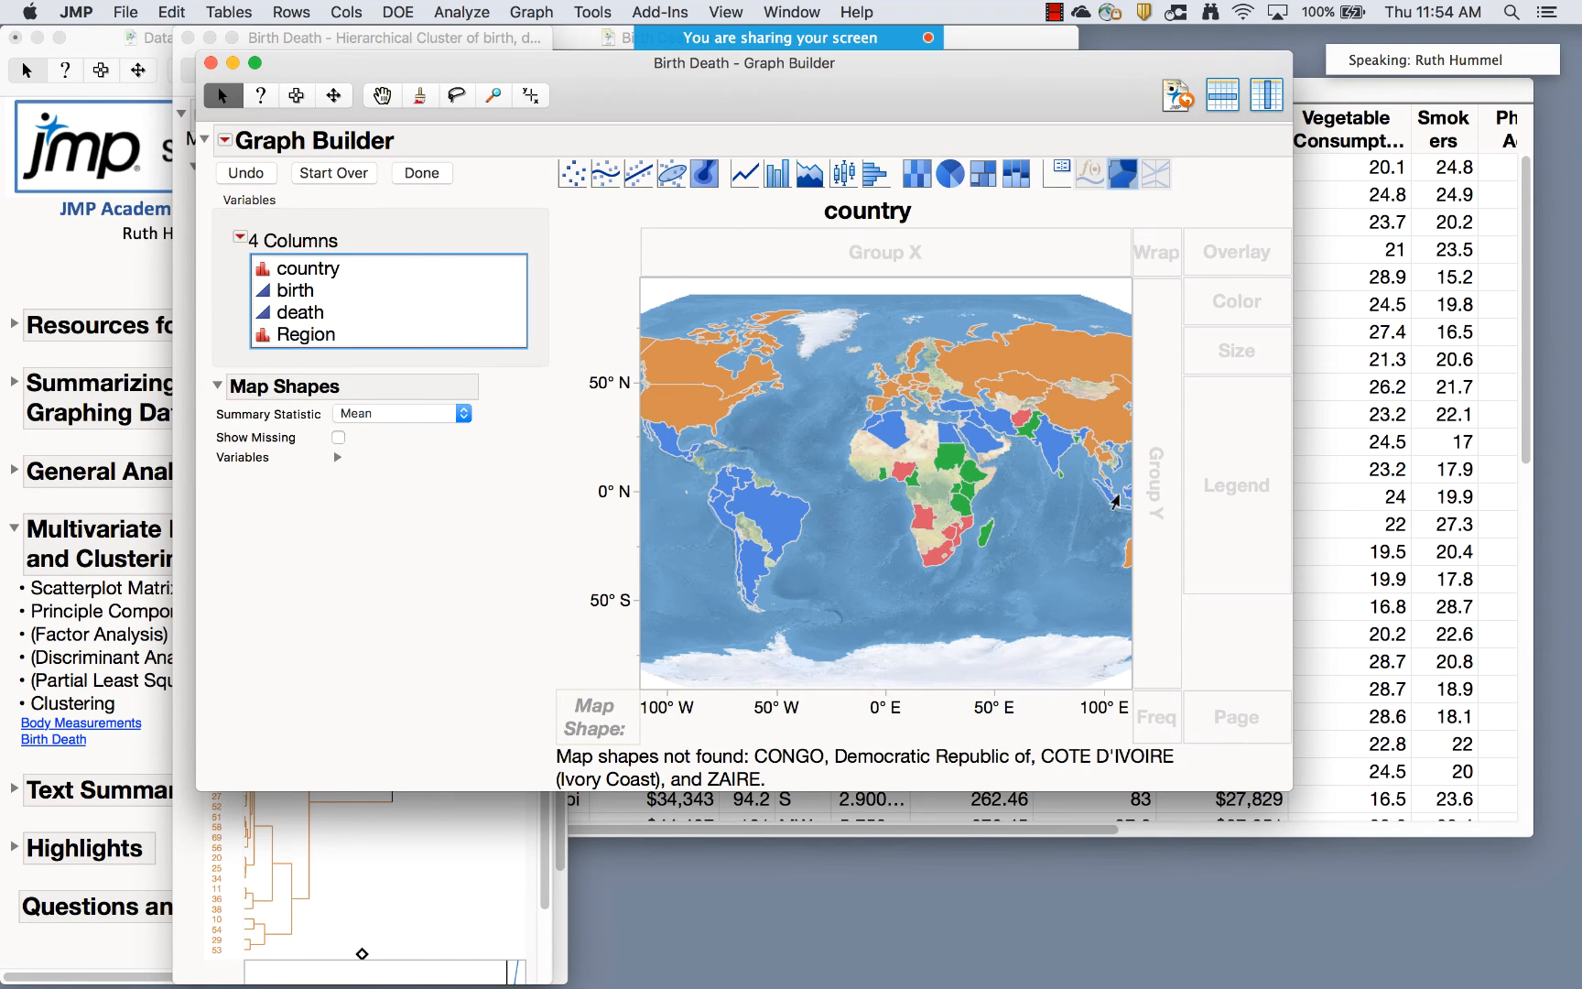
# Finish the country map with Done, and activate the selection tool while checking the file export options
pyautogui.click(422, 173)
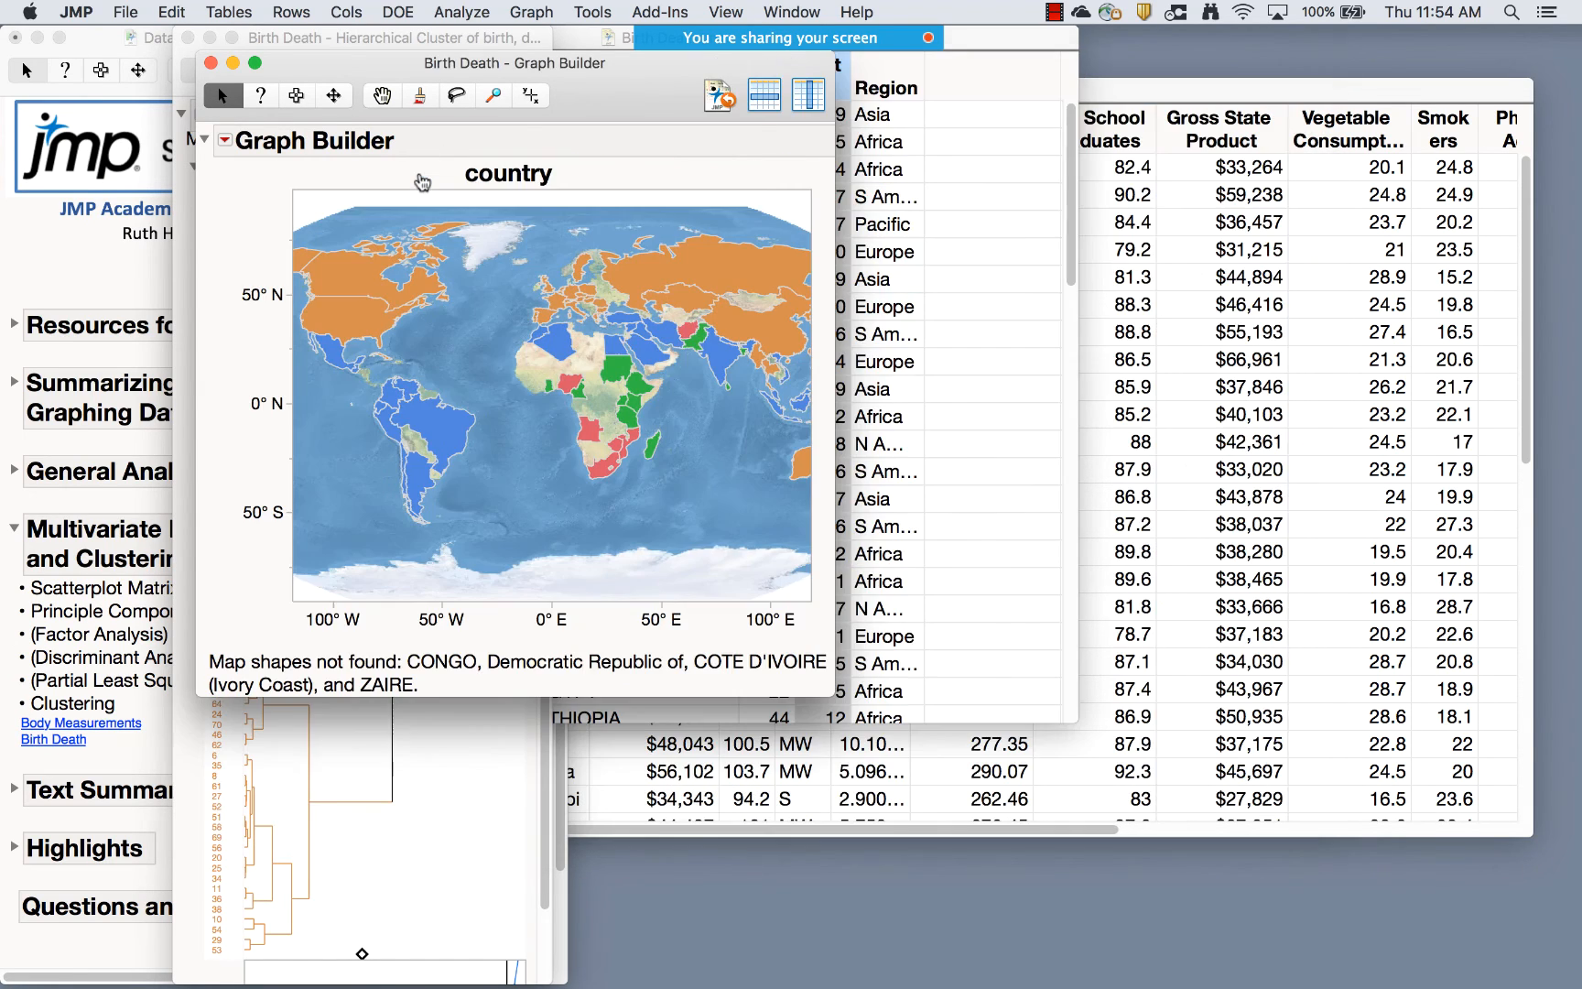
pyautogui.click(293, 96)
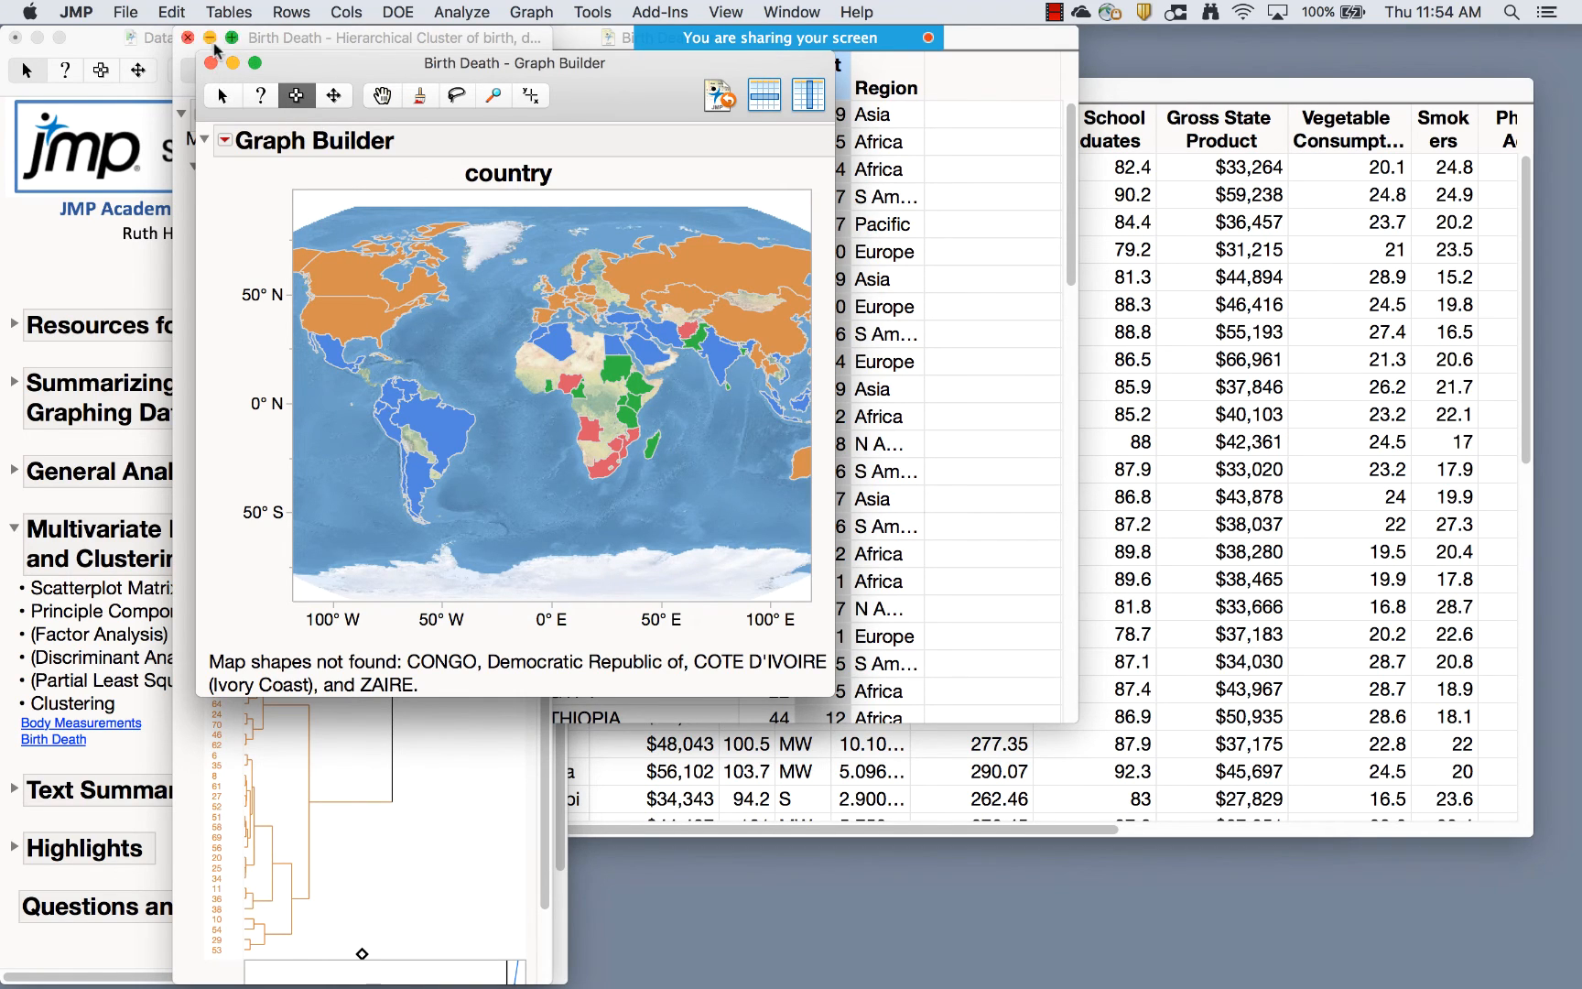
pyautogui.click(126, 12)
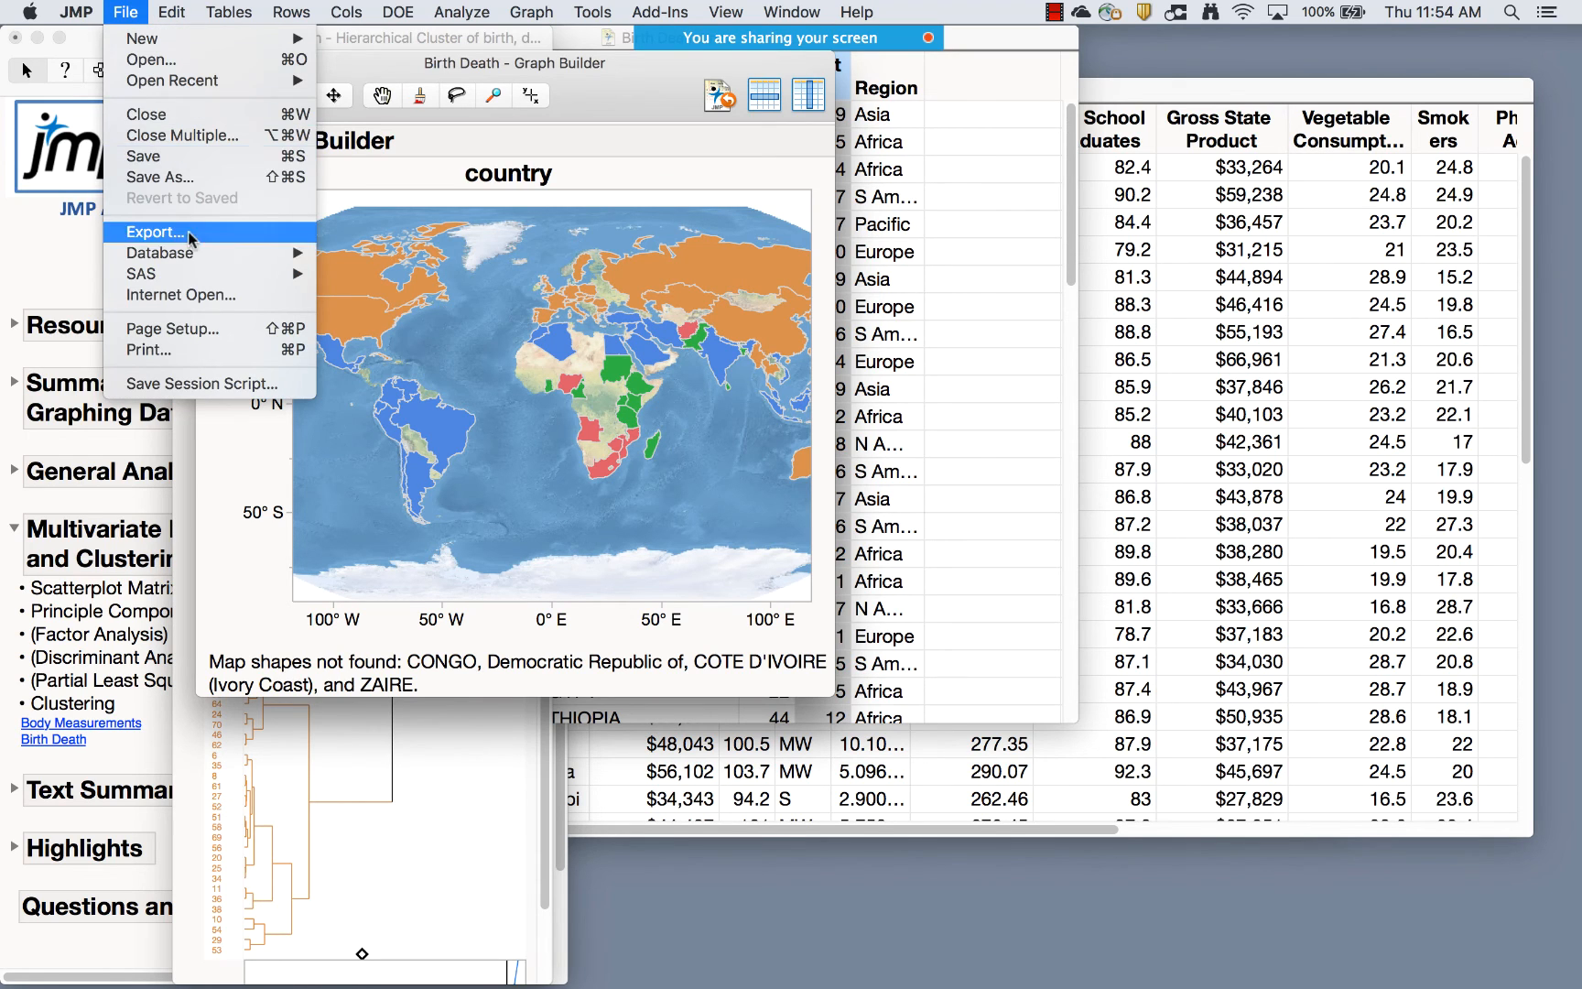
pyautogui.click(420, 167)
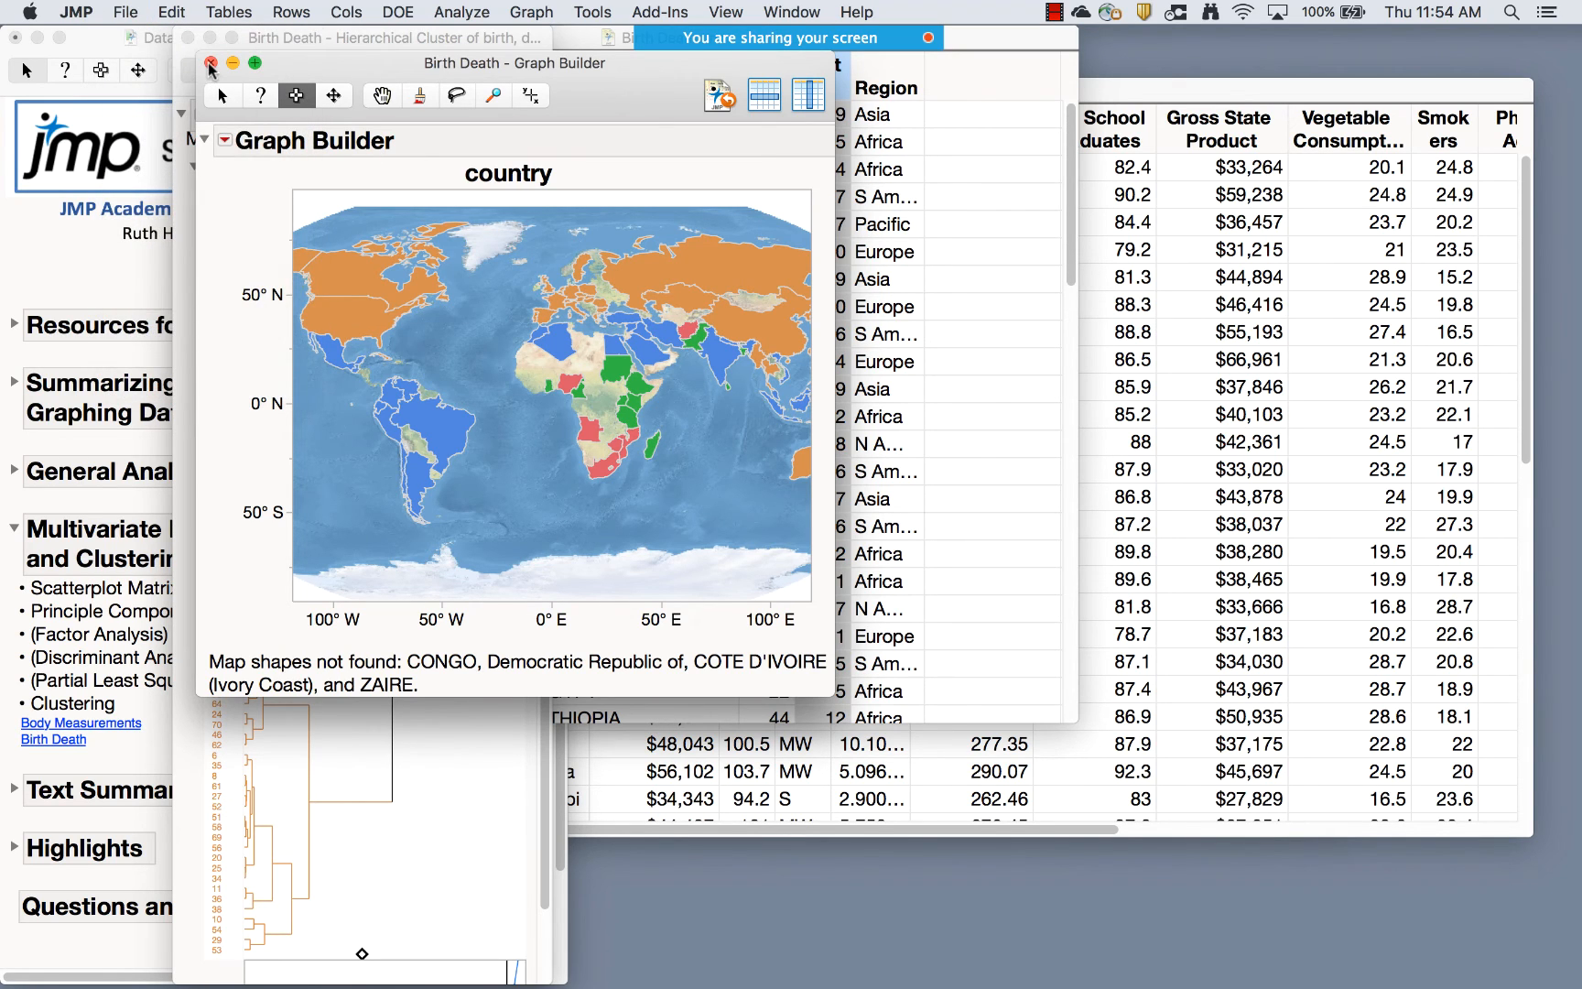
# Close the Graph Builder and Hierarchical Cluster reports, and open the Pet Survey table from the journal's Text Summary and Analysis section
pyautogui.click(211, 63)
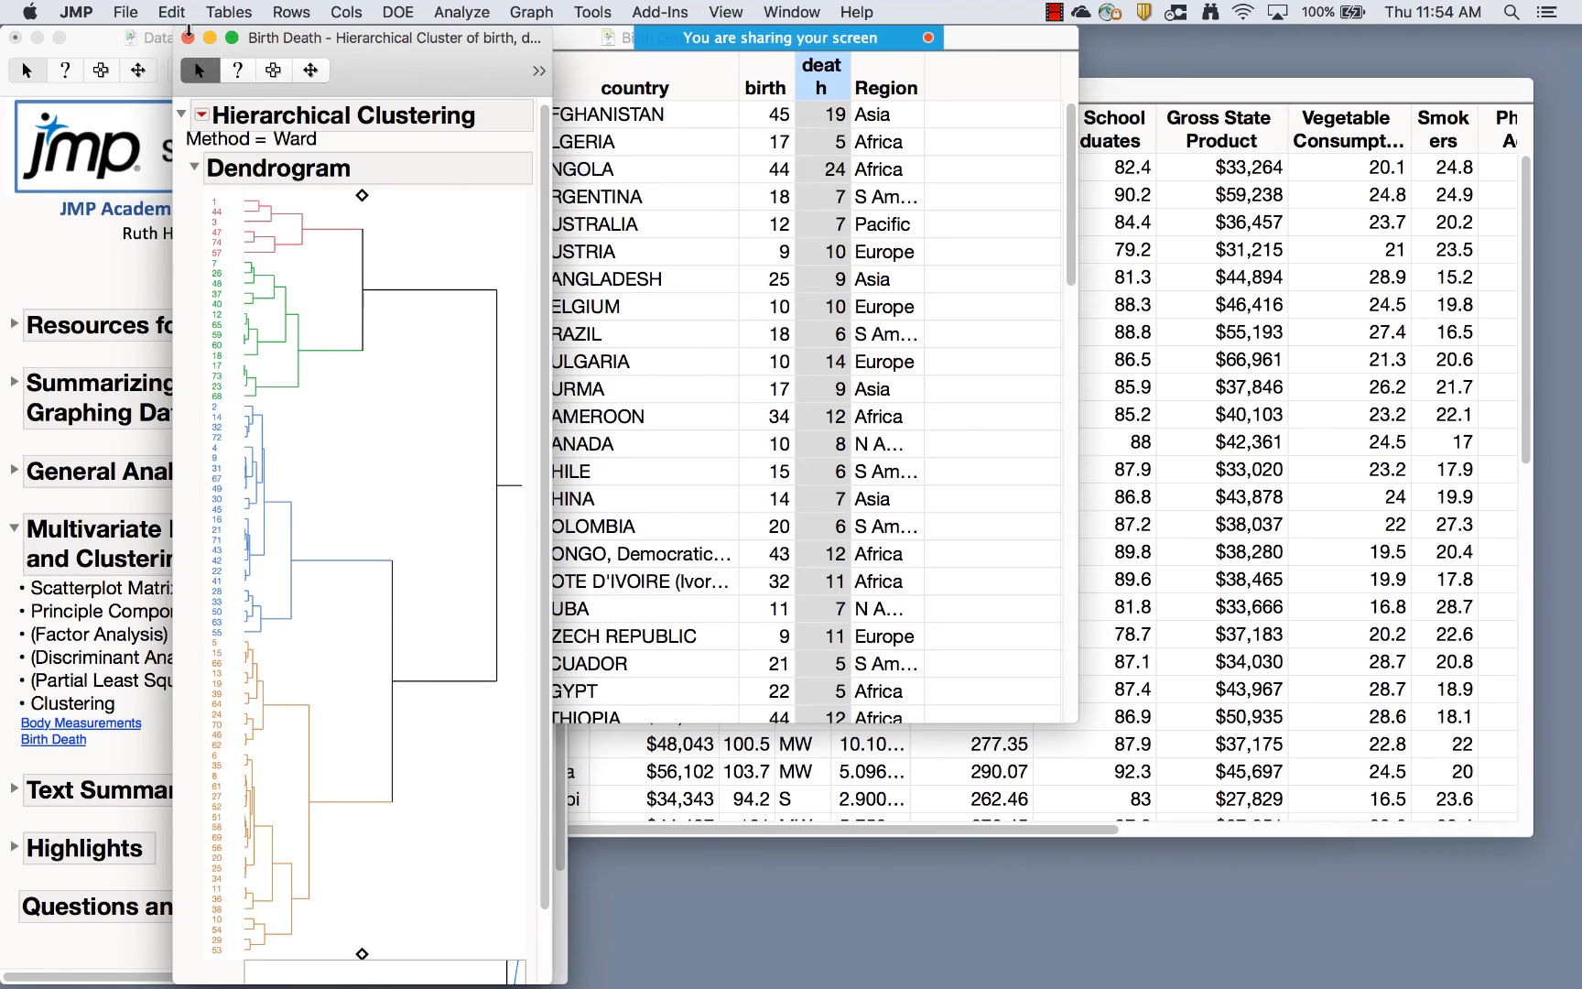
pyautogui.click(188, 37)
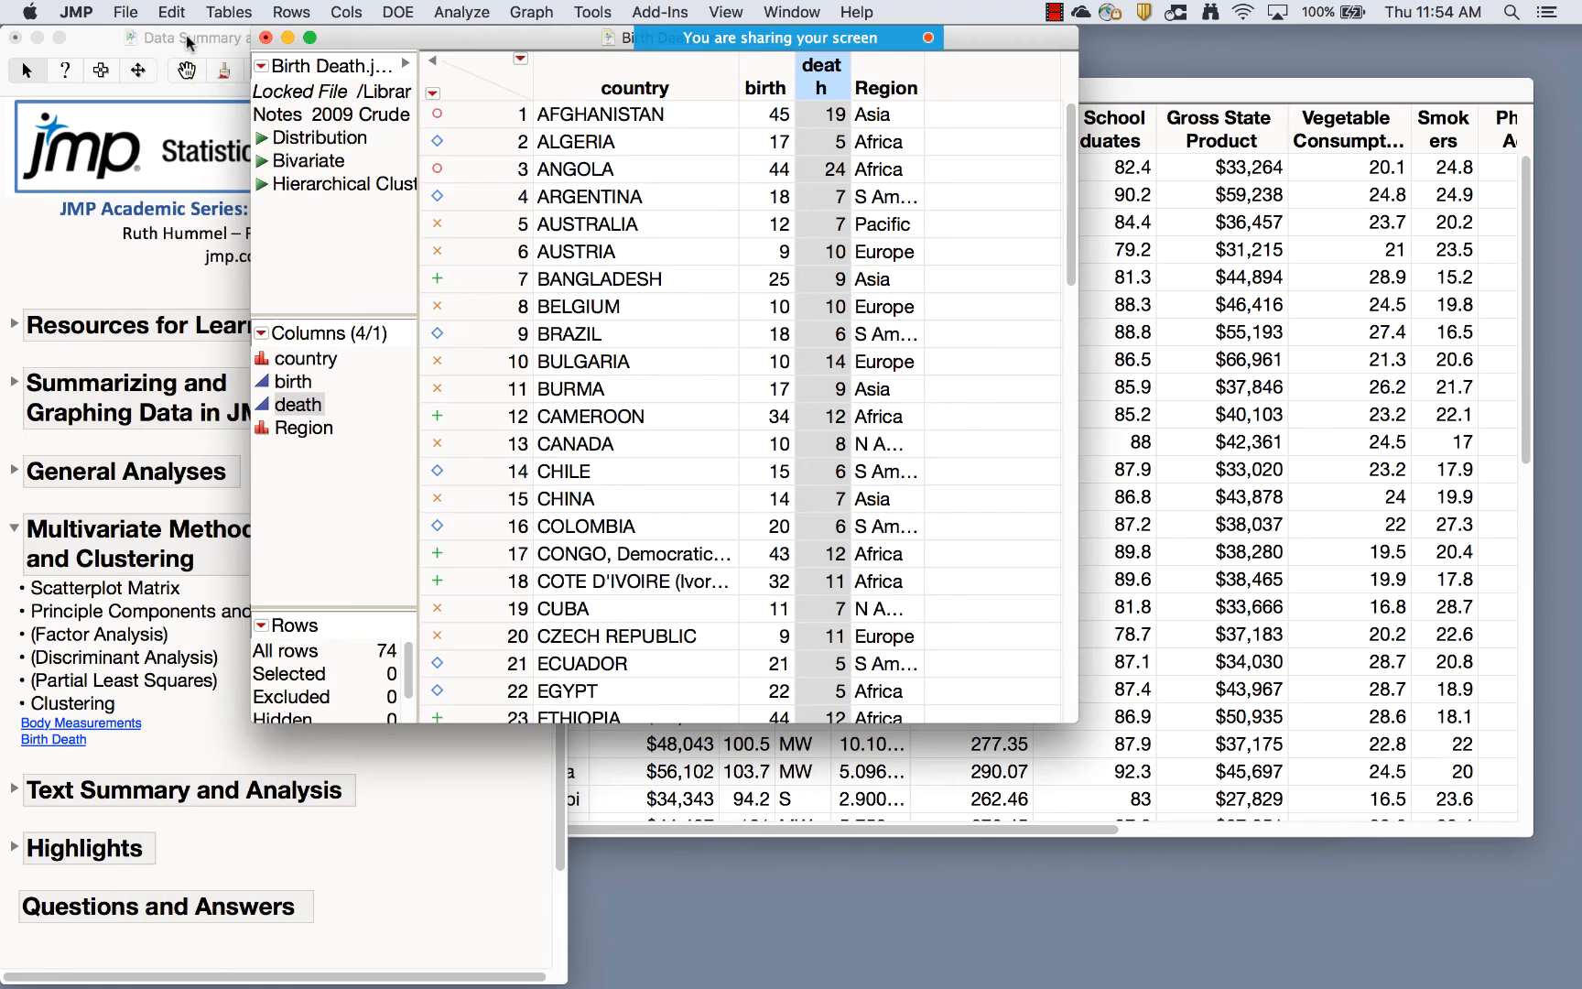
pyautogui.click(13, 529)
pyautogui.click(13, 529)
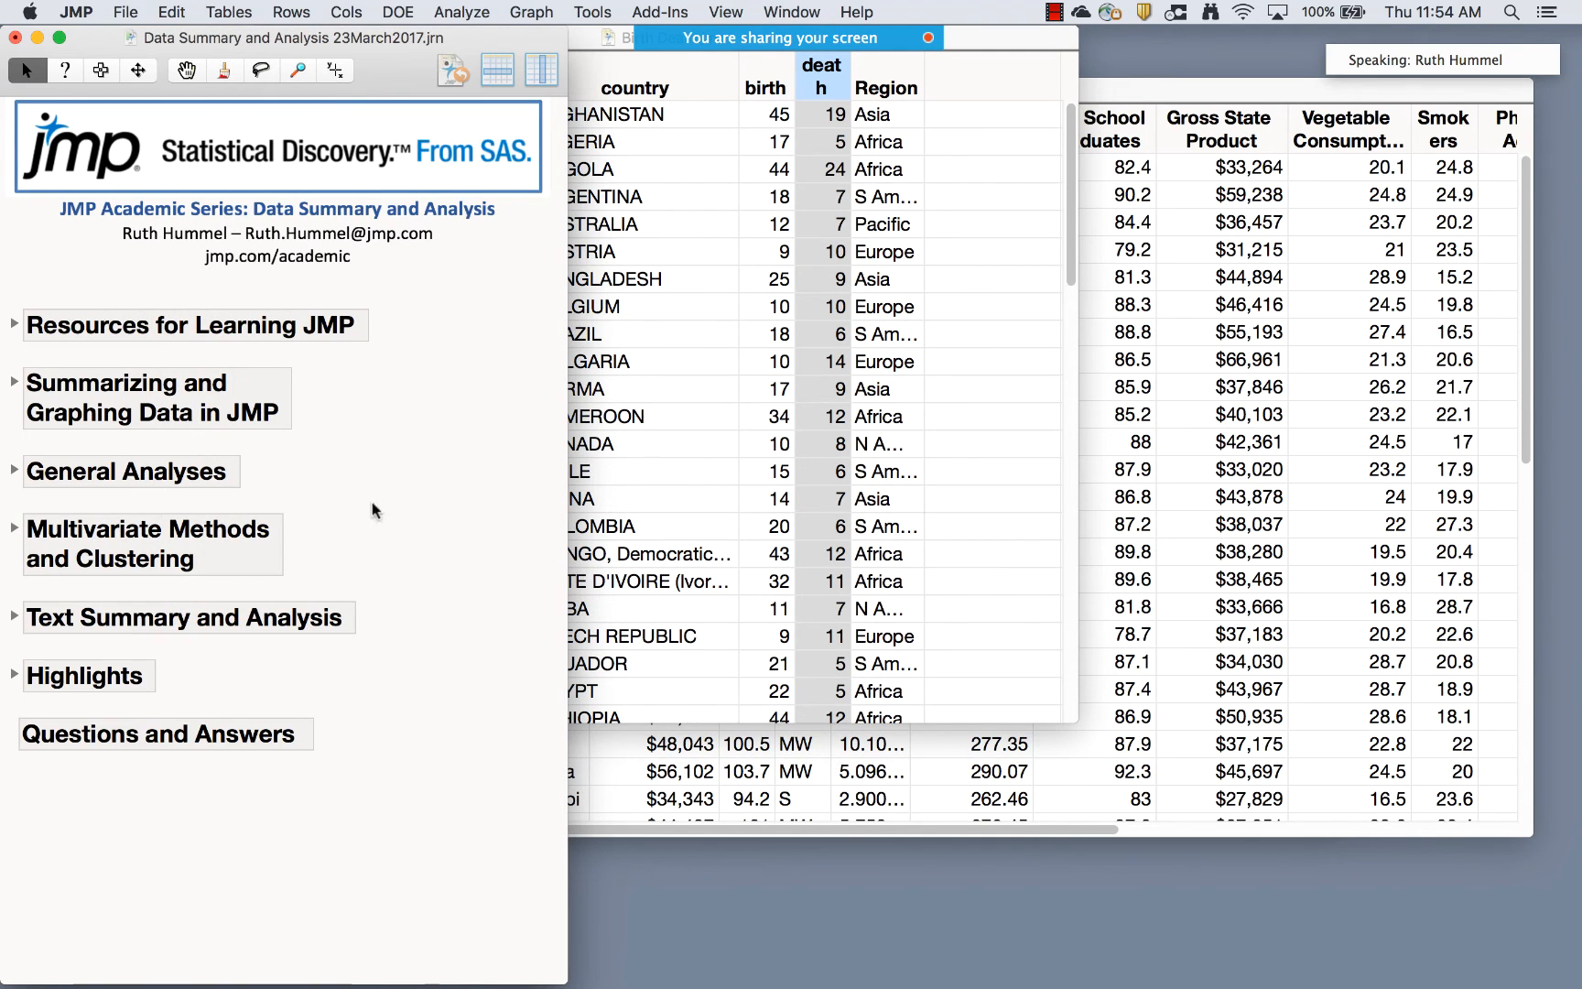
pyautogui.click(14, 617)
pyautogui.click(50, 688)
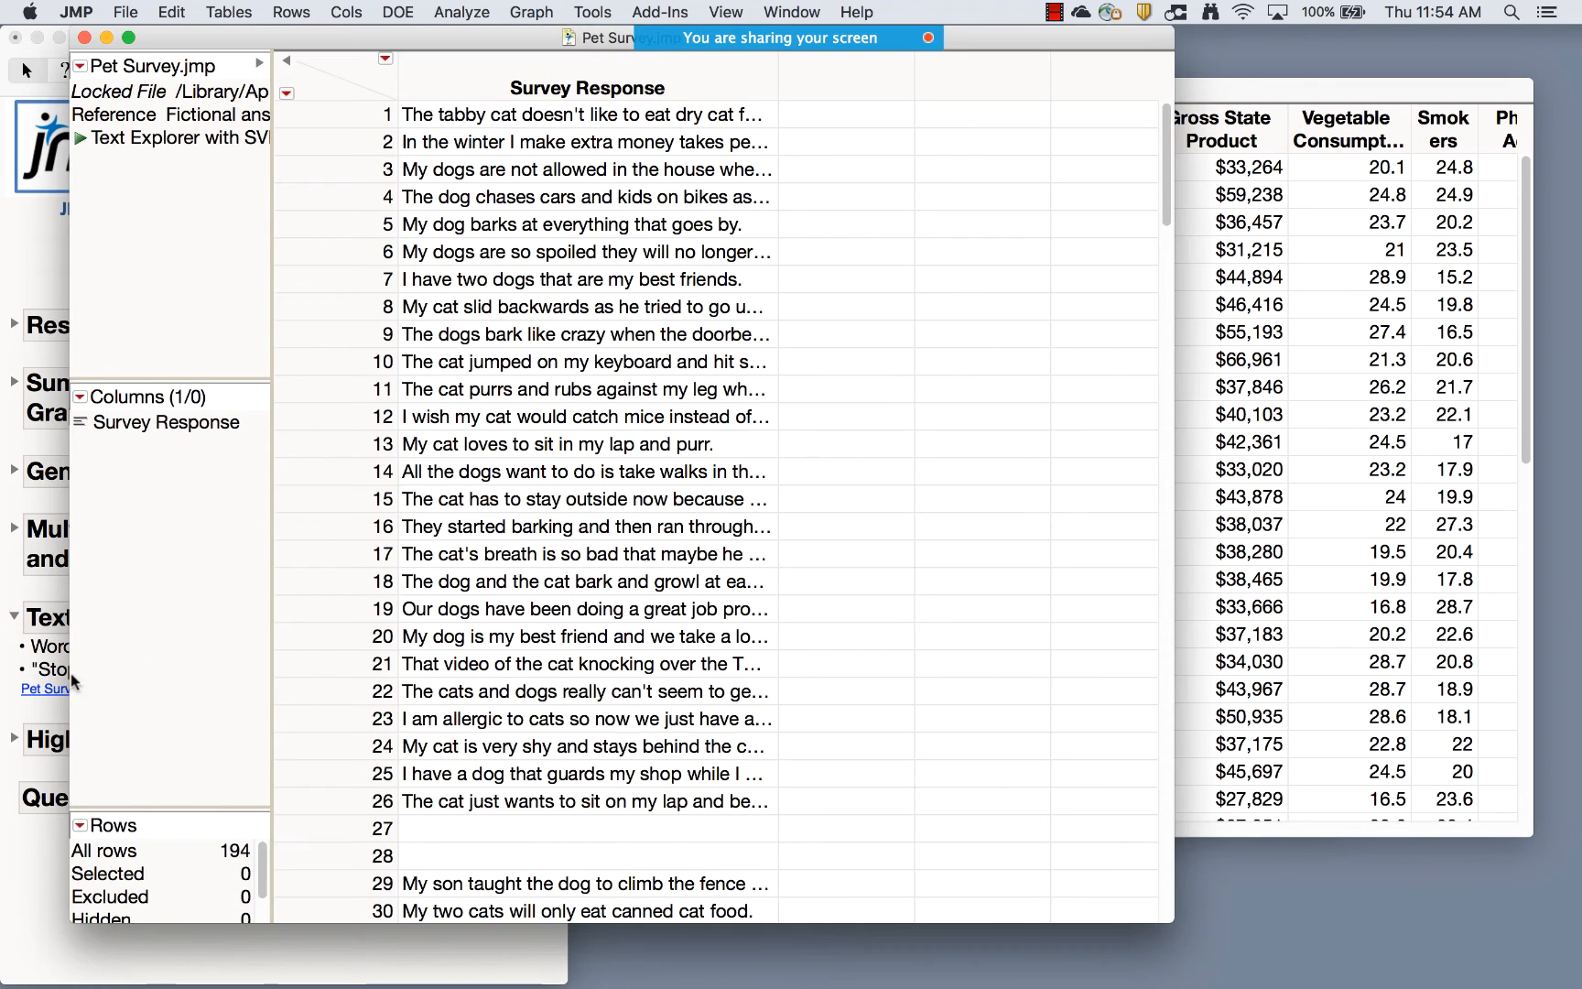
# Examine the Pet Survey table's Reference note, the first survey response, and the Survey Response column's modeling type options
pyautogui.doubleClick(209, 116)
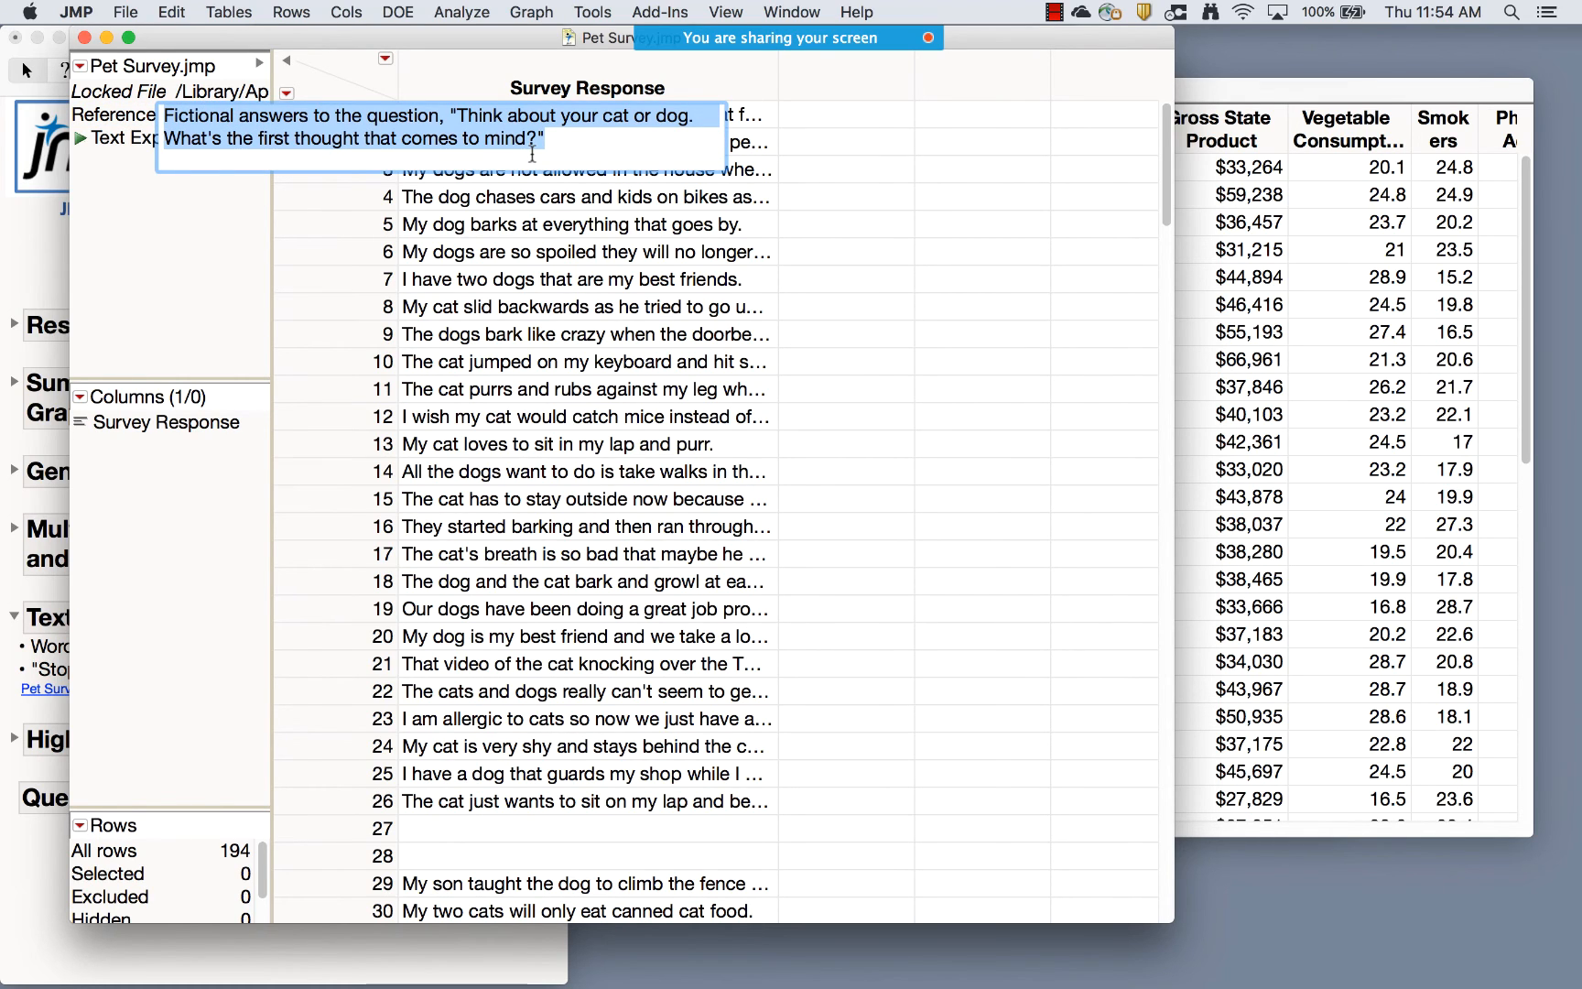
pyautogui.click(485, 86)
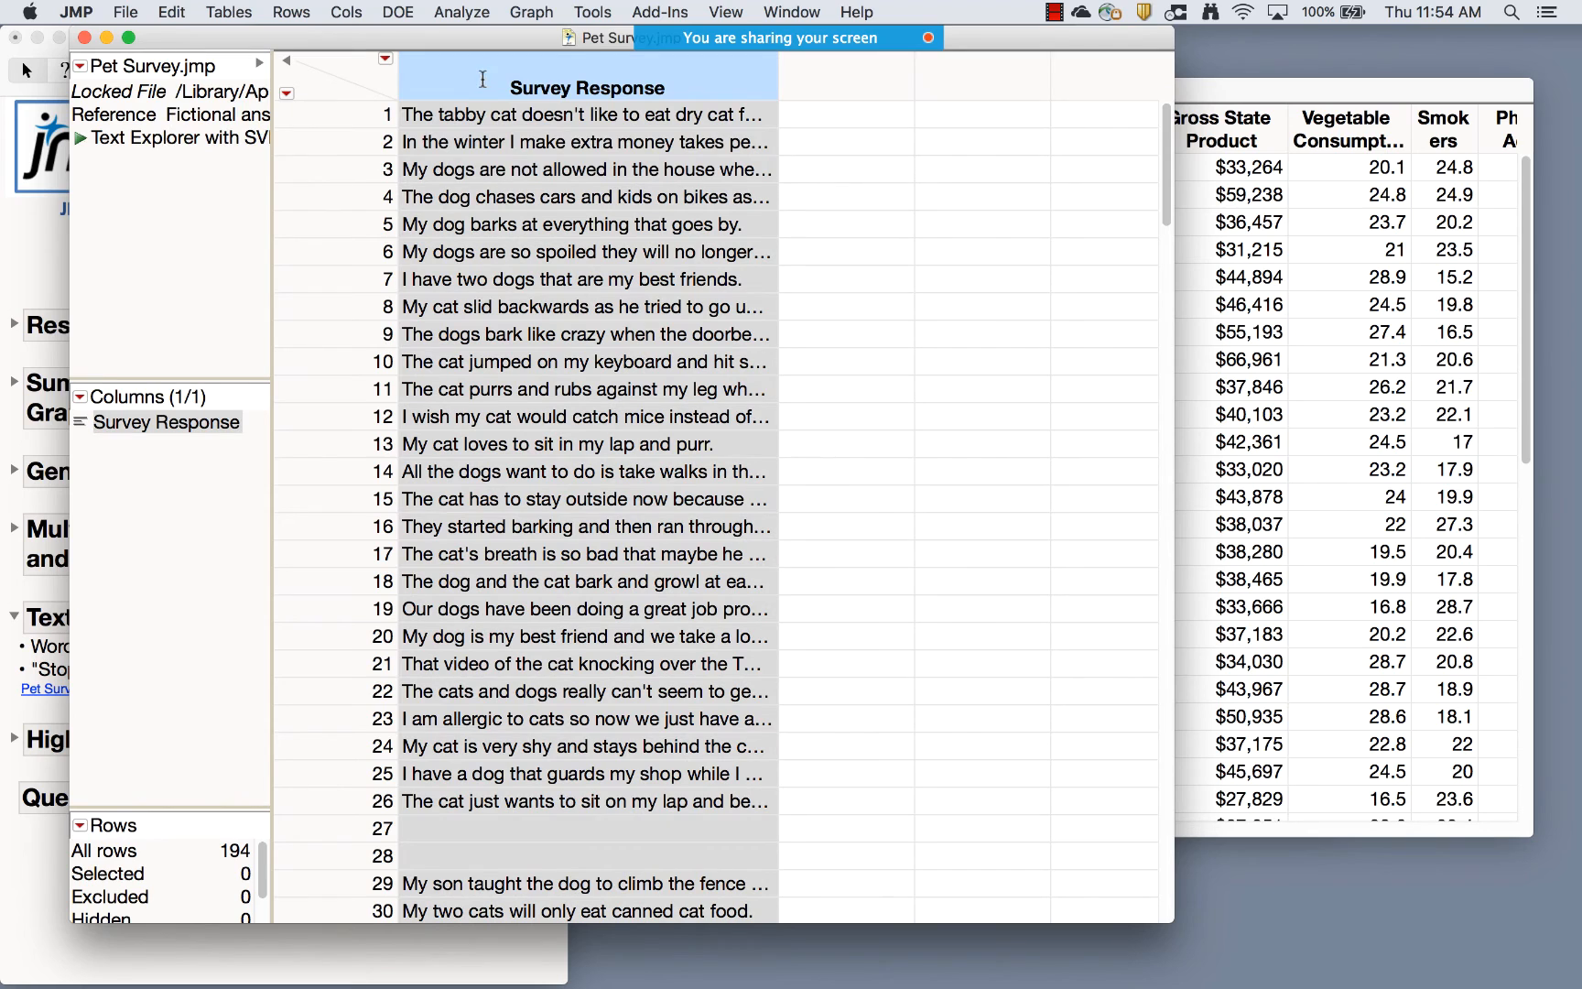
pyautogui.click(392, 92)
pyautogui.doubleClick(448, 115)
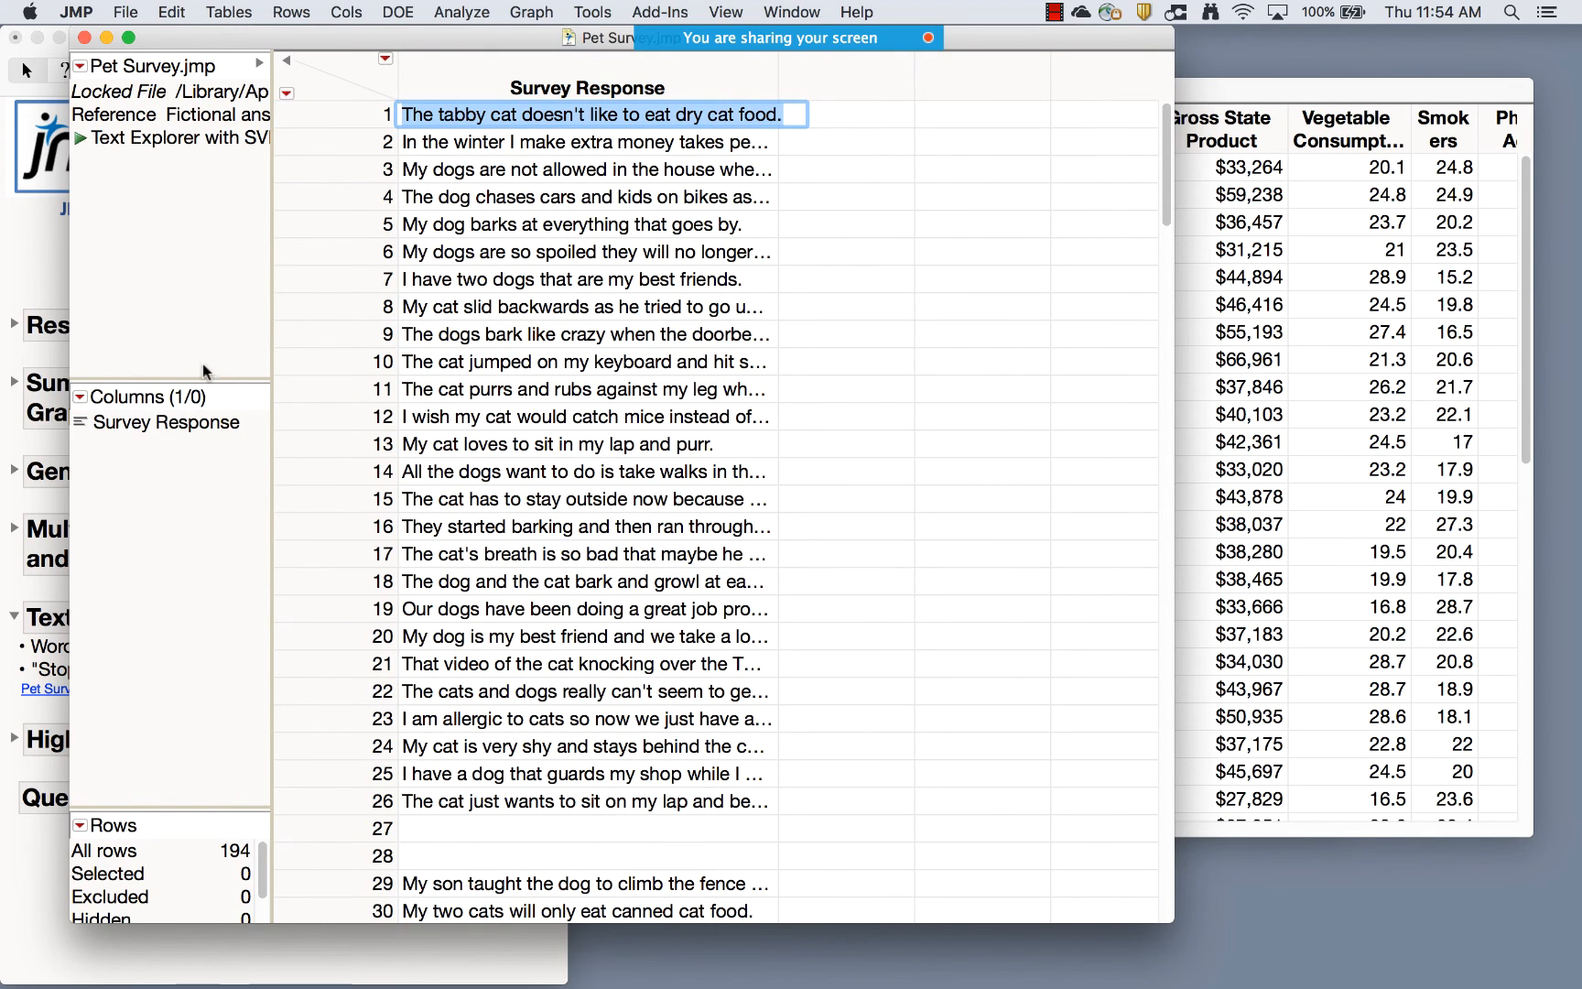
pyautogui.click(81, 422)
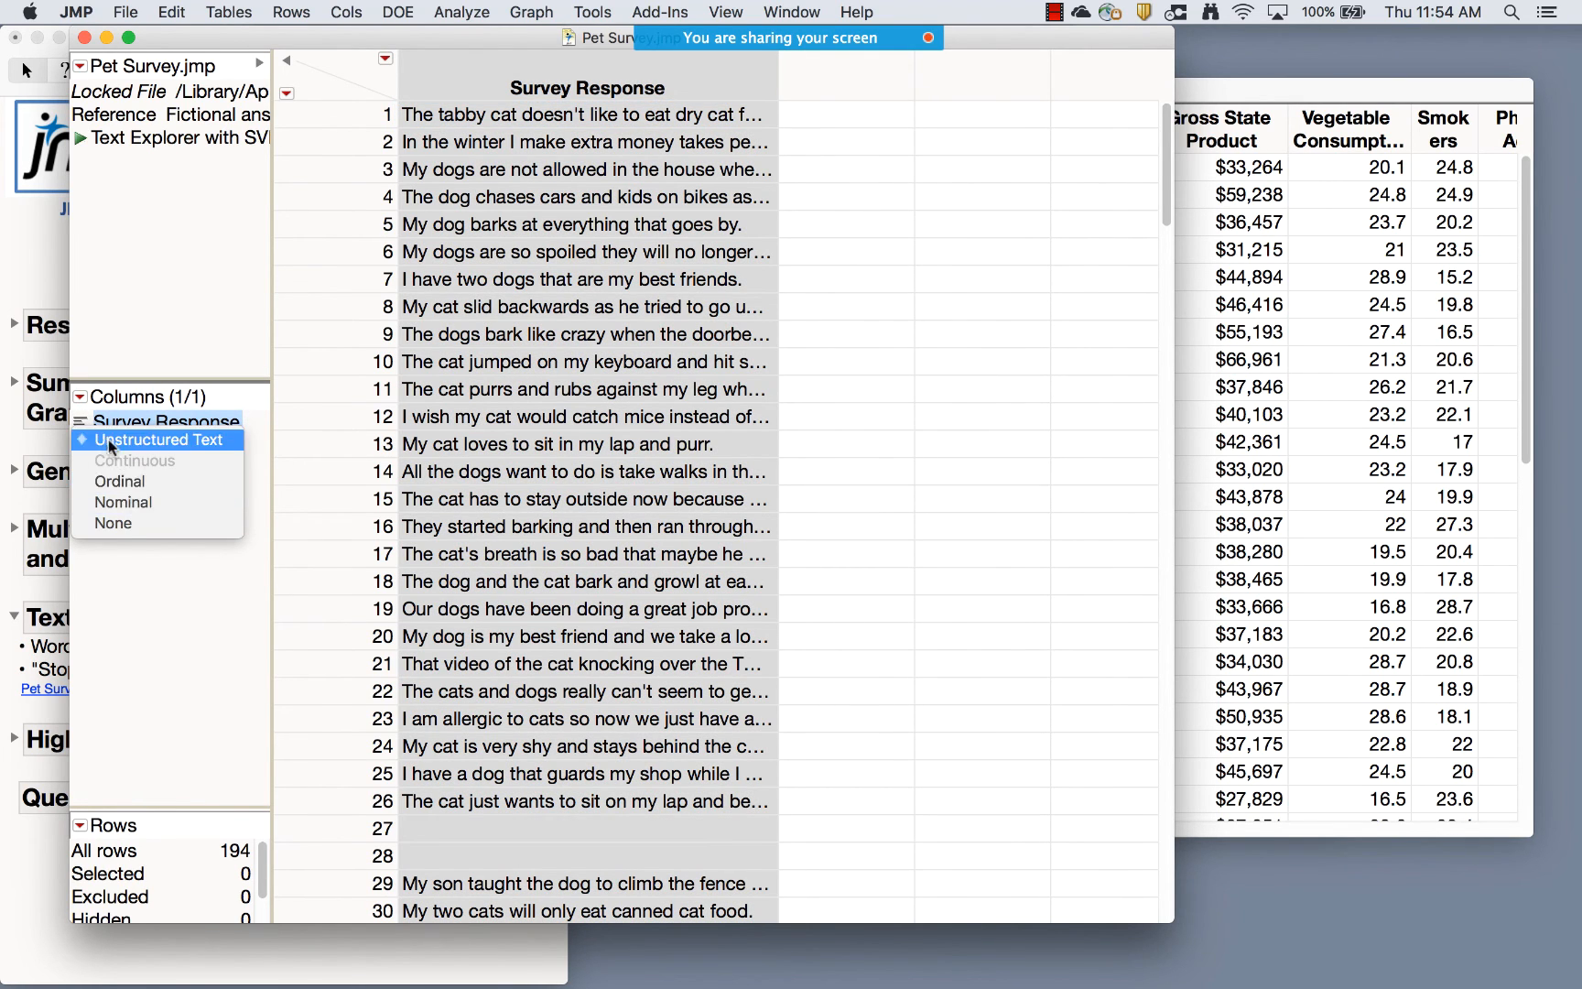
pyautogui.click(166, 597)
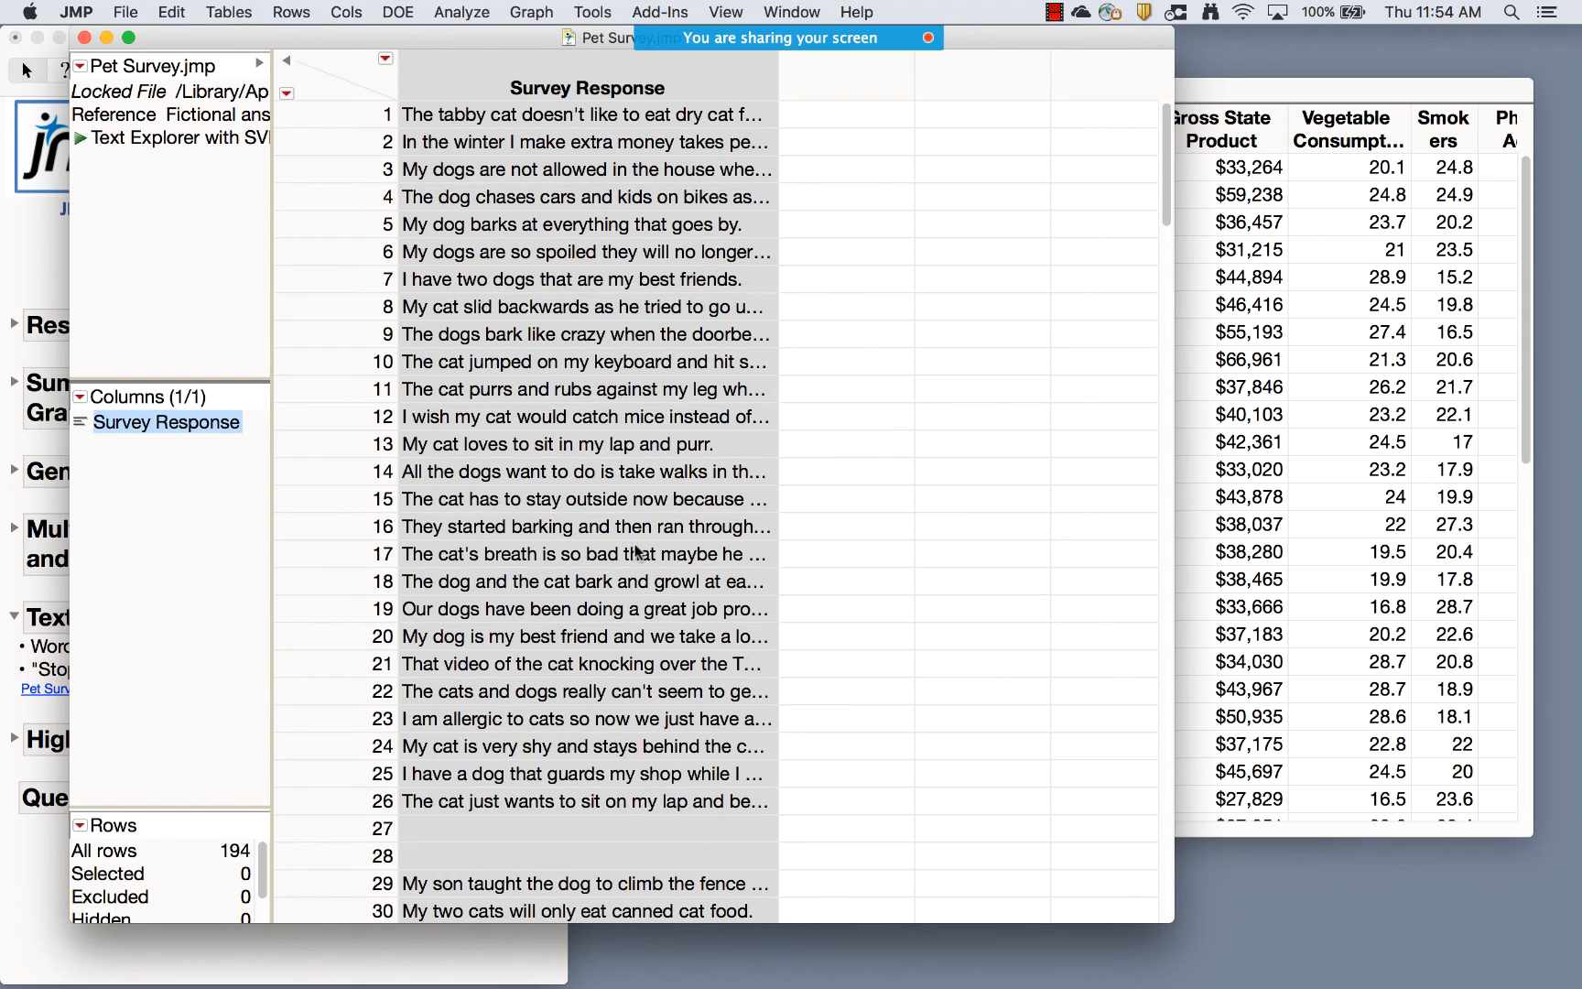
# Run Text Explorer on the Pet Survey table with Survey Response as the text column and the default settings
pyautogui.click(80, 421)
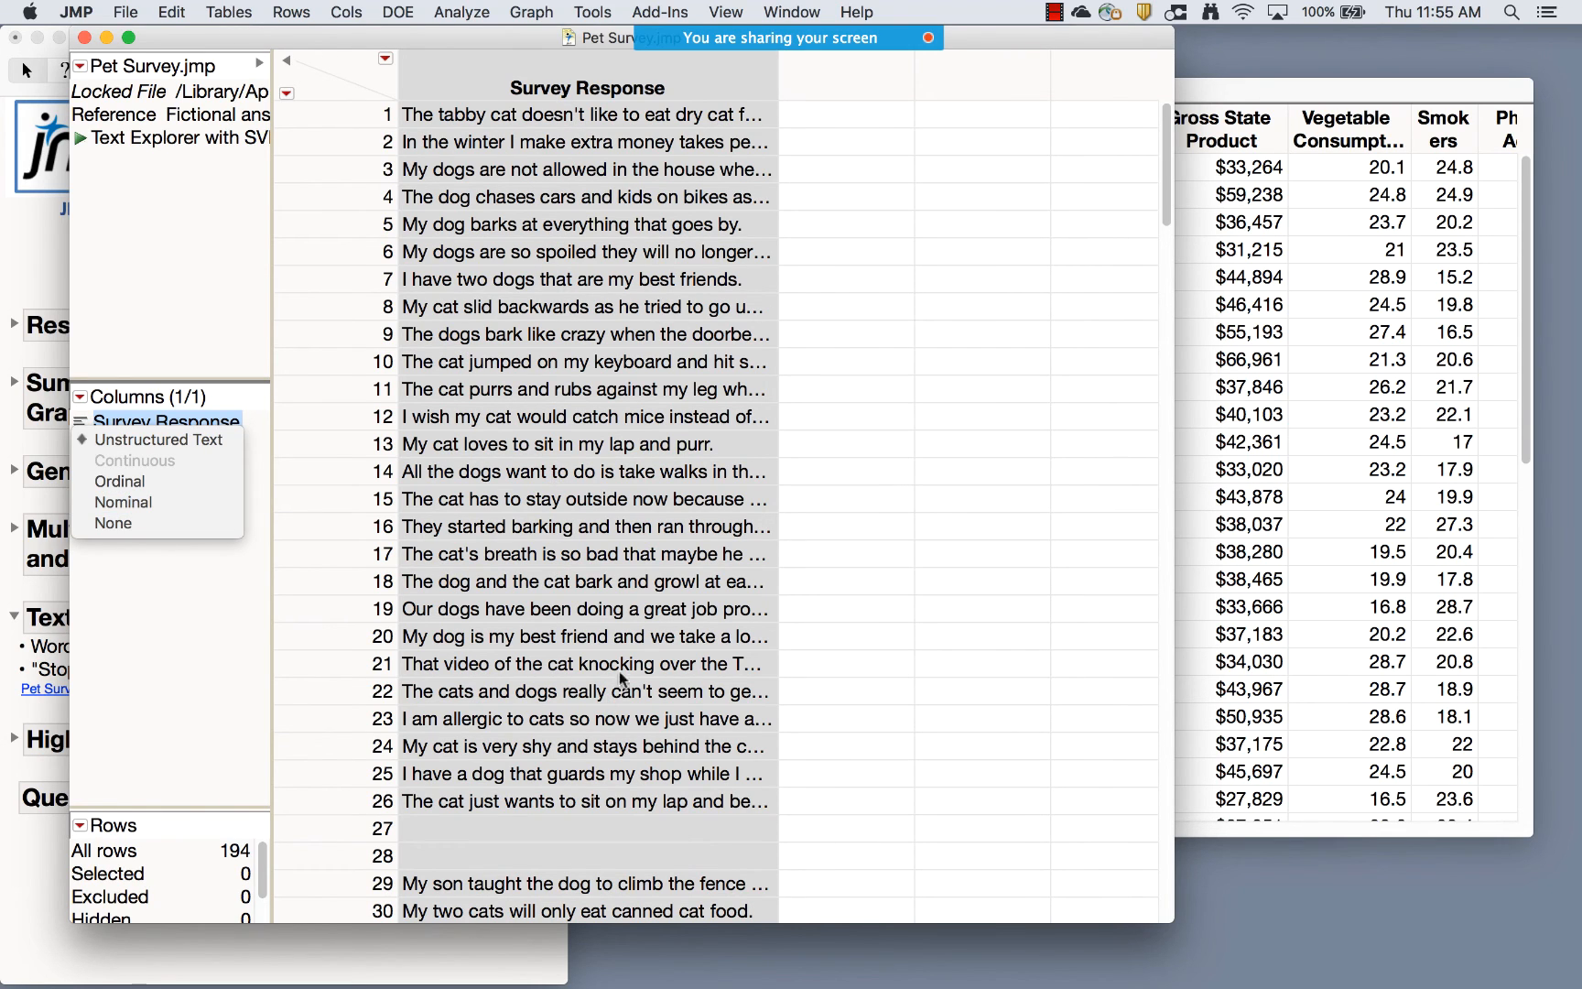
pyautogui.click(488, 66)
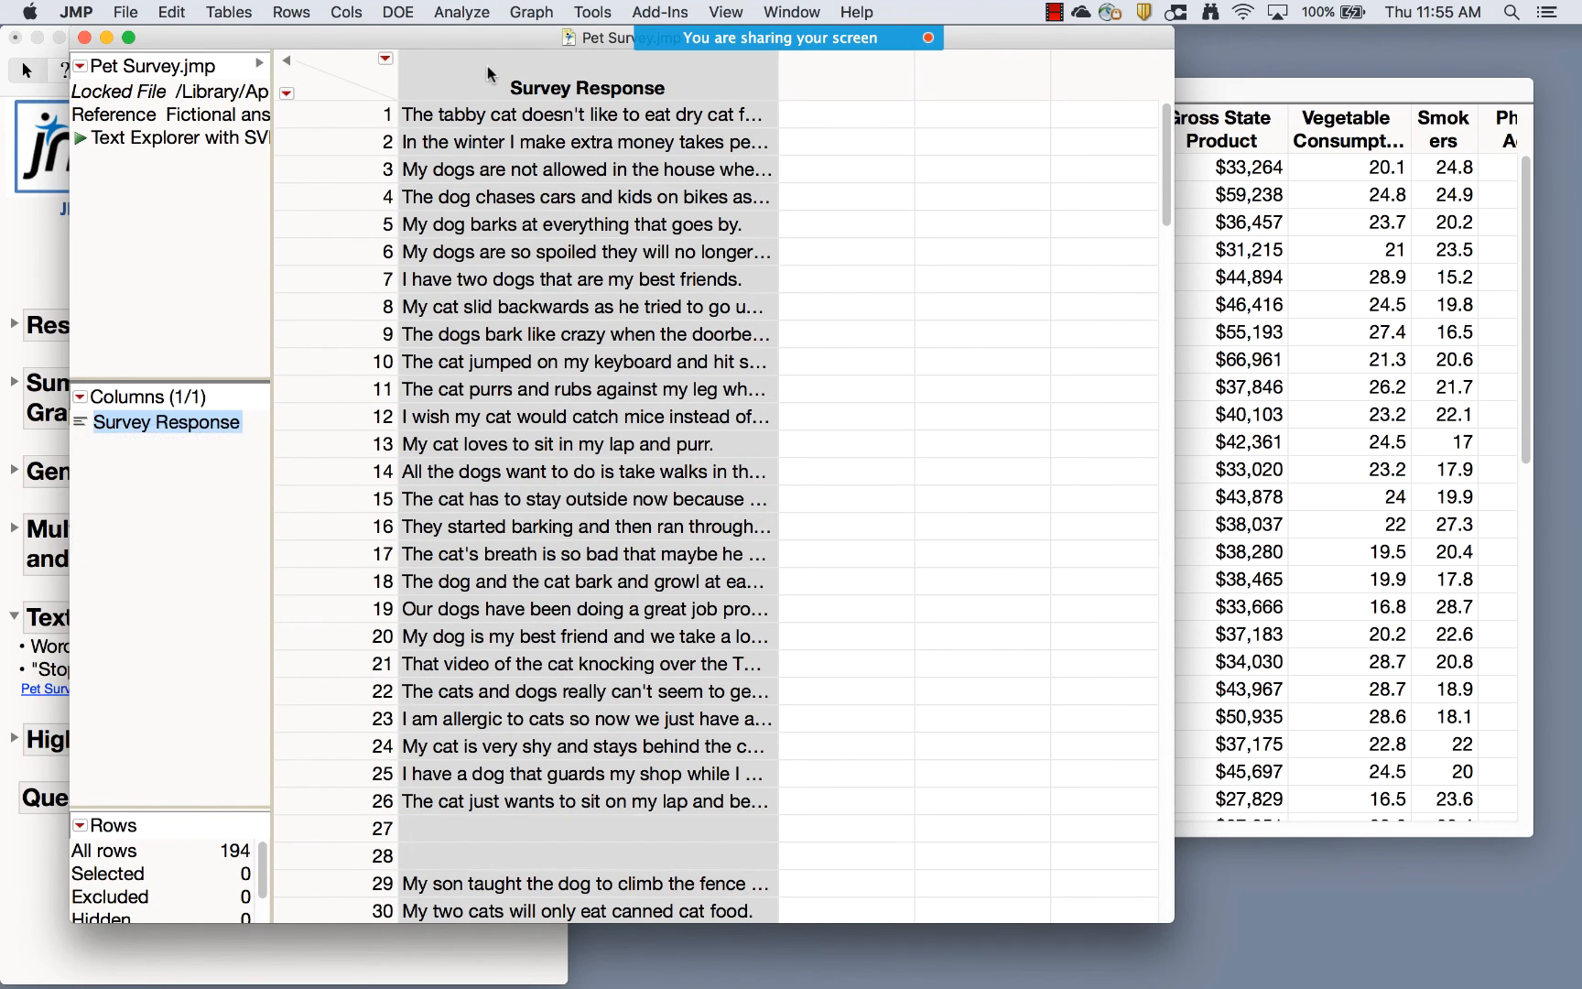
pyautogui.click(487, 66)
pyautogui.click(460, 11)
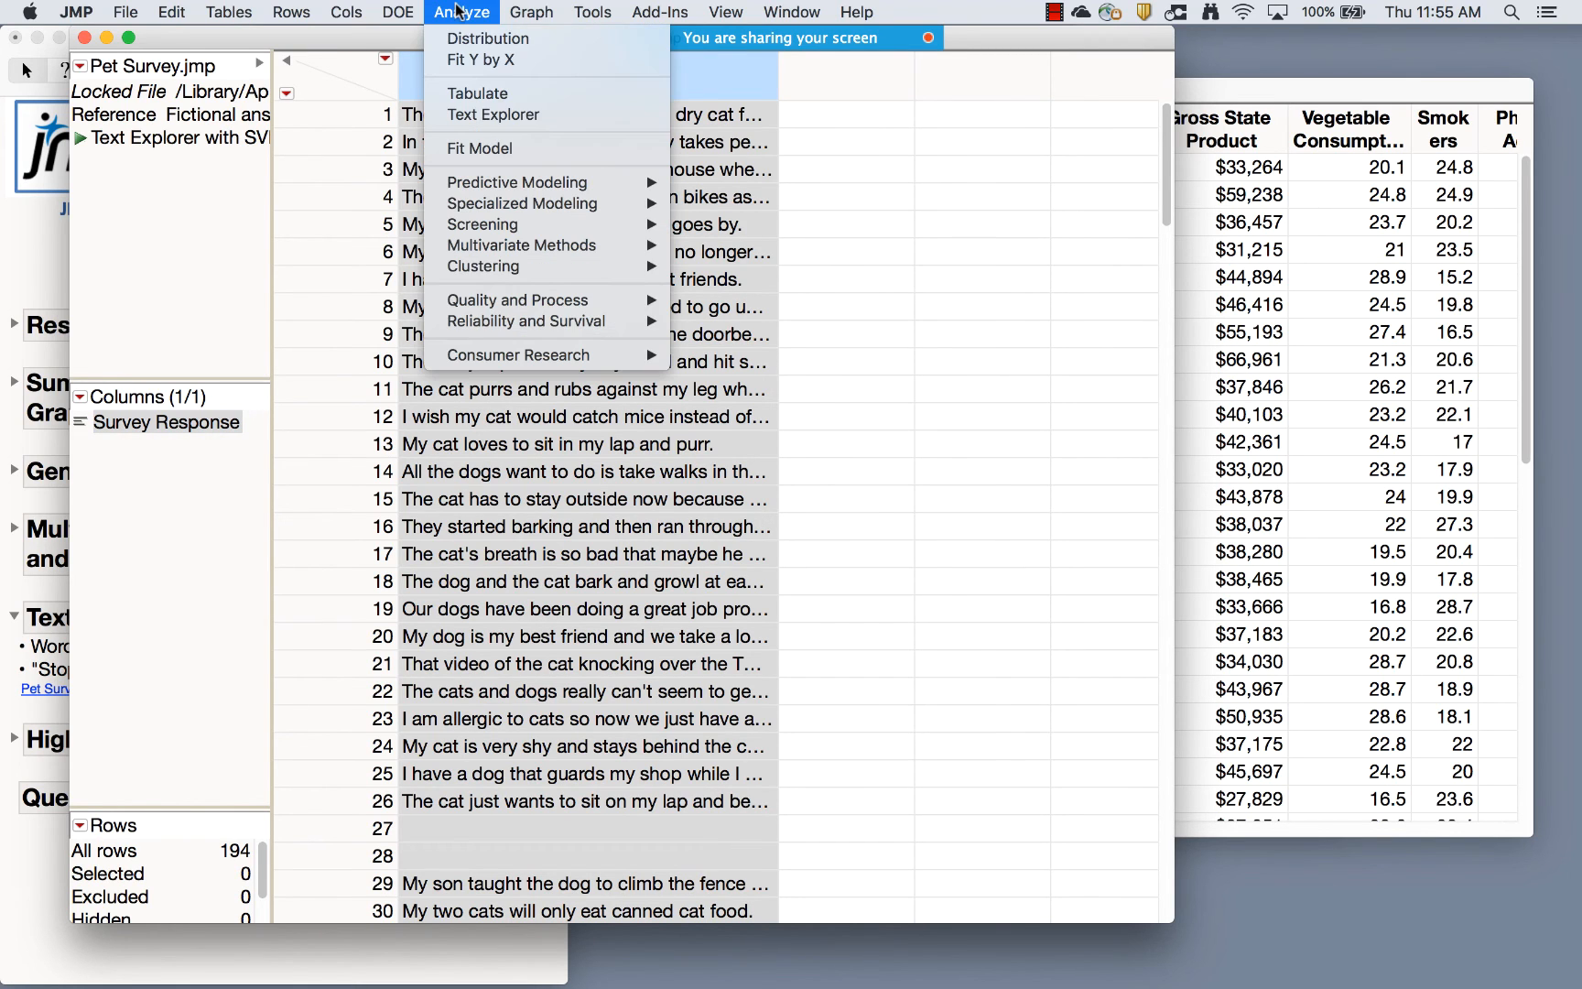
pyautogui.click(508, 115)
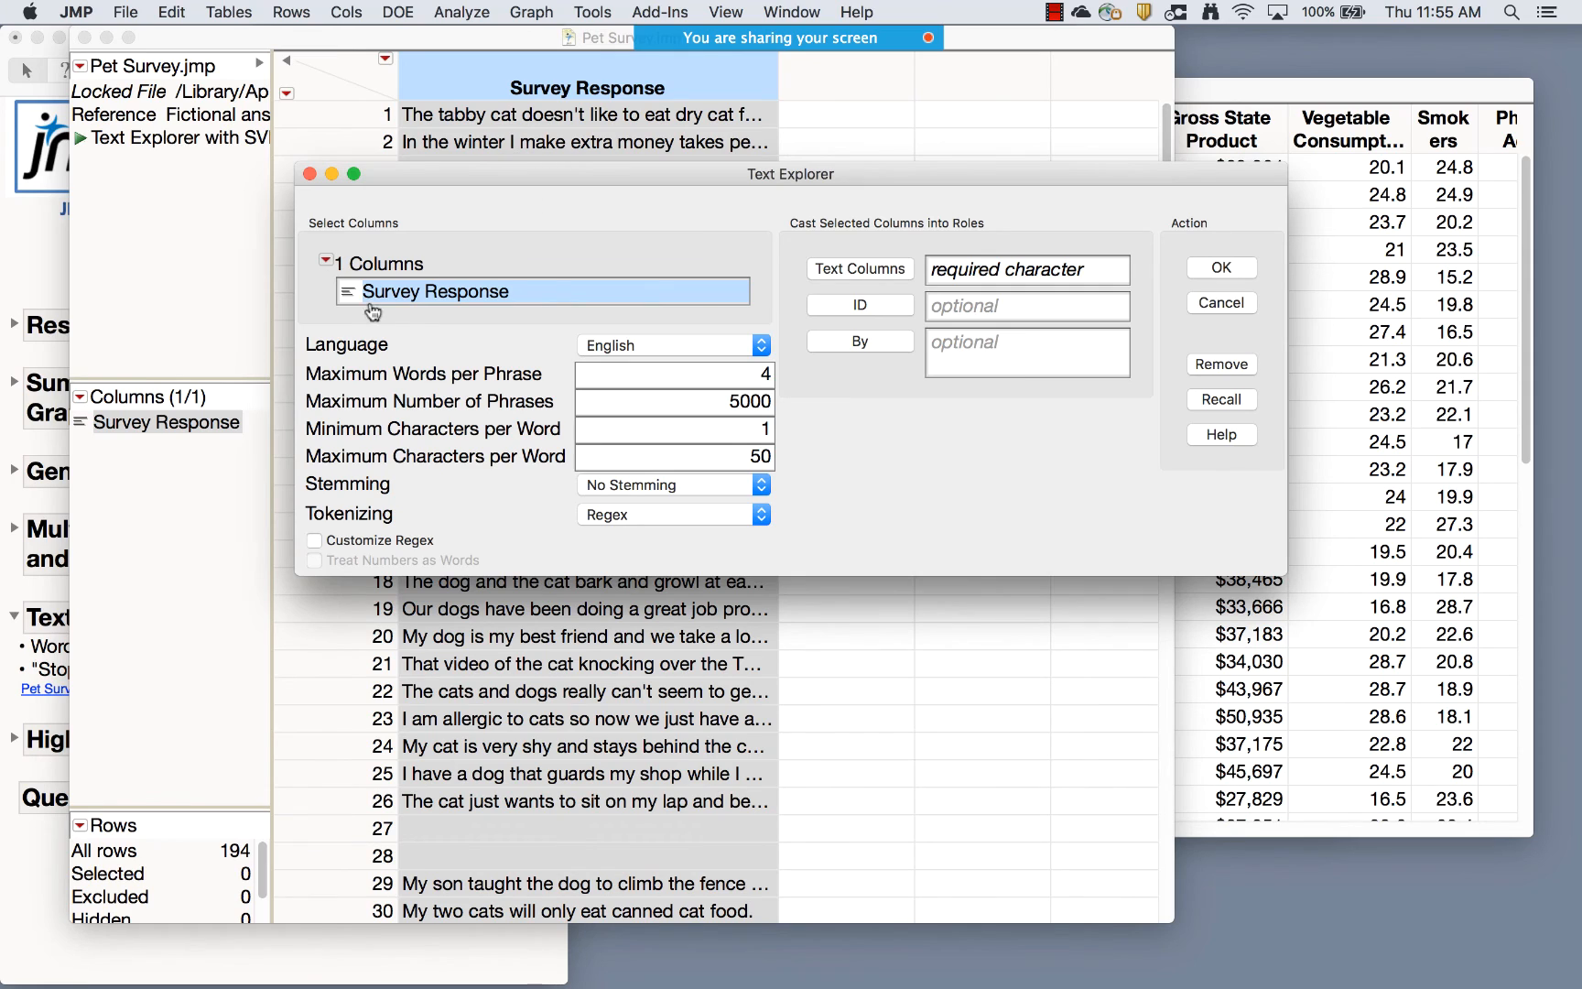
pyautogui.click(830, 269)
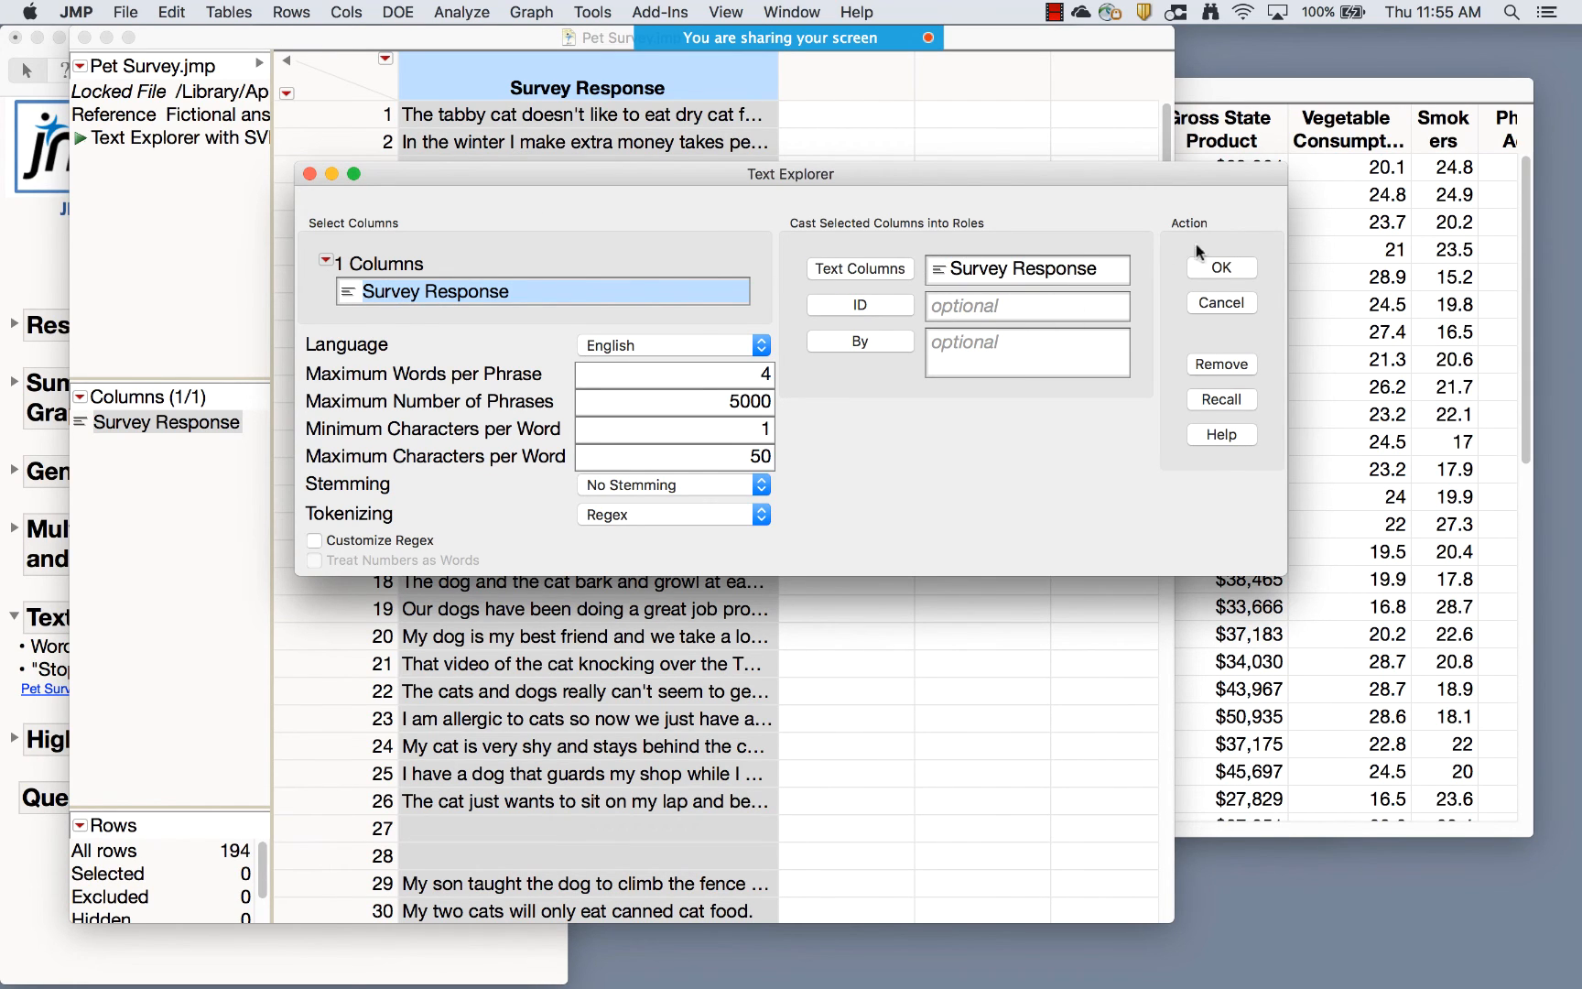
pyautogui.click(1227, 268)
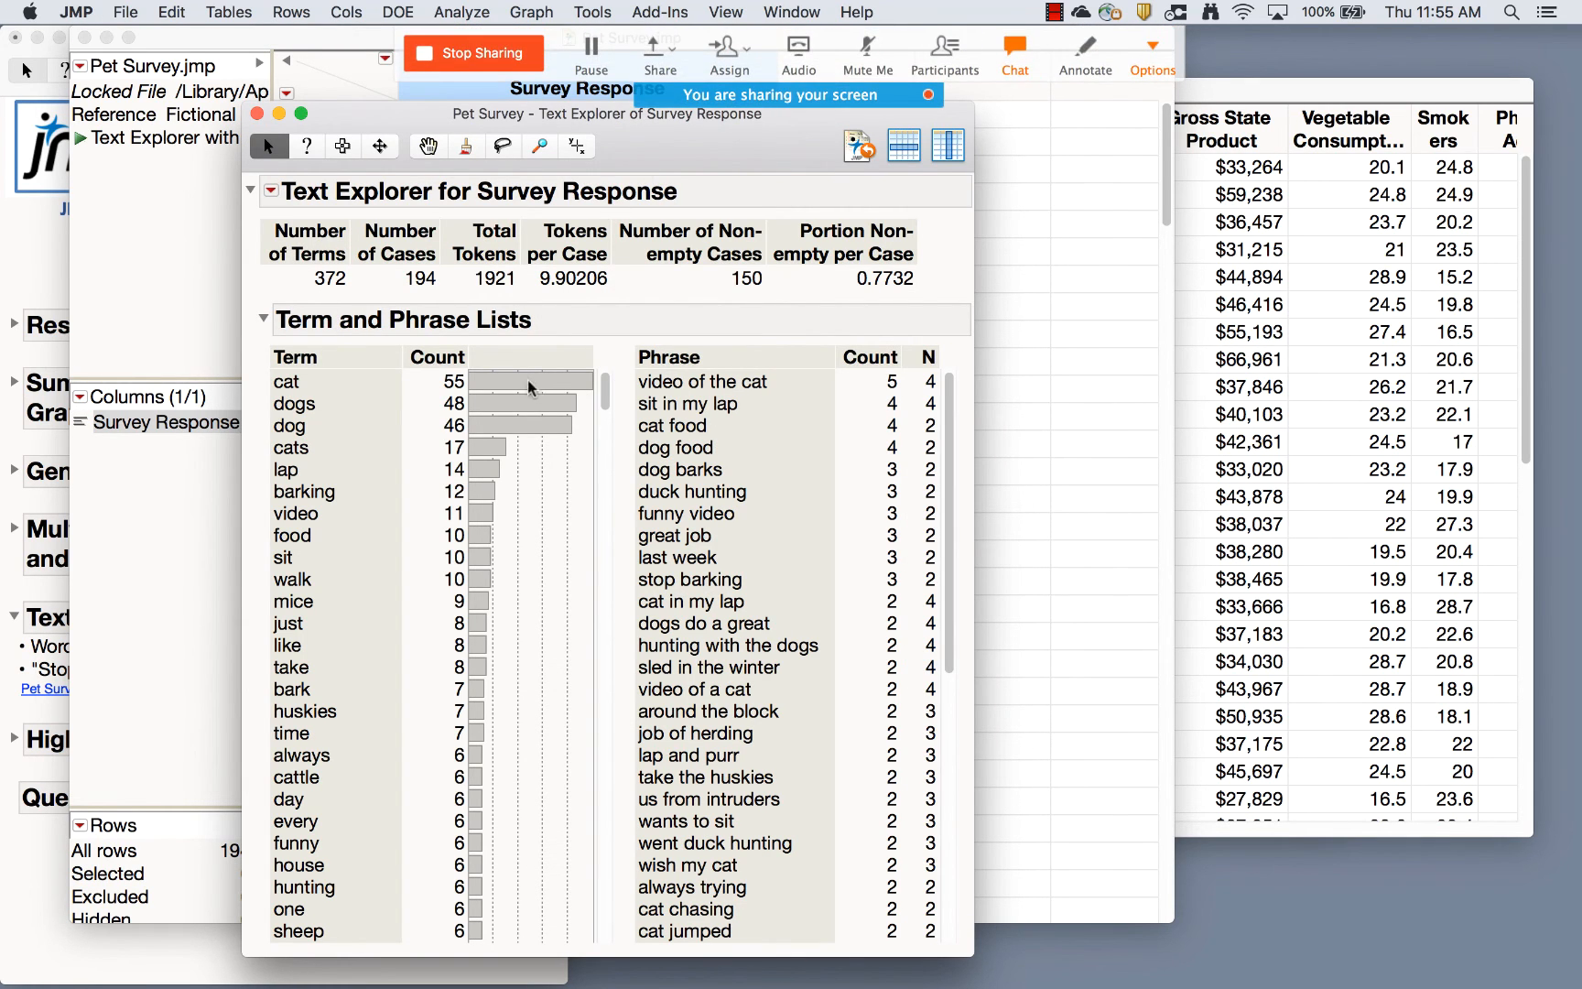
# Examine the counts of the most frequent terms cat, dogs and dog, and of the leading phrases in the phrase list
pyautogui.click(303, 383)
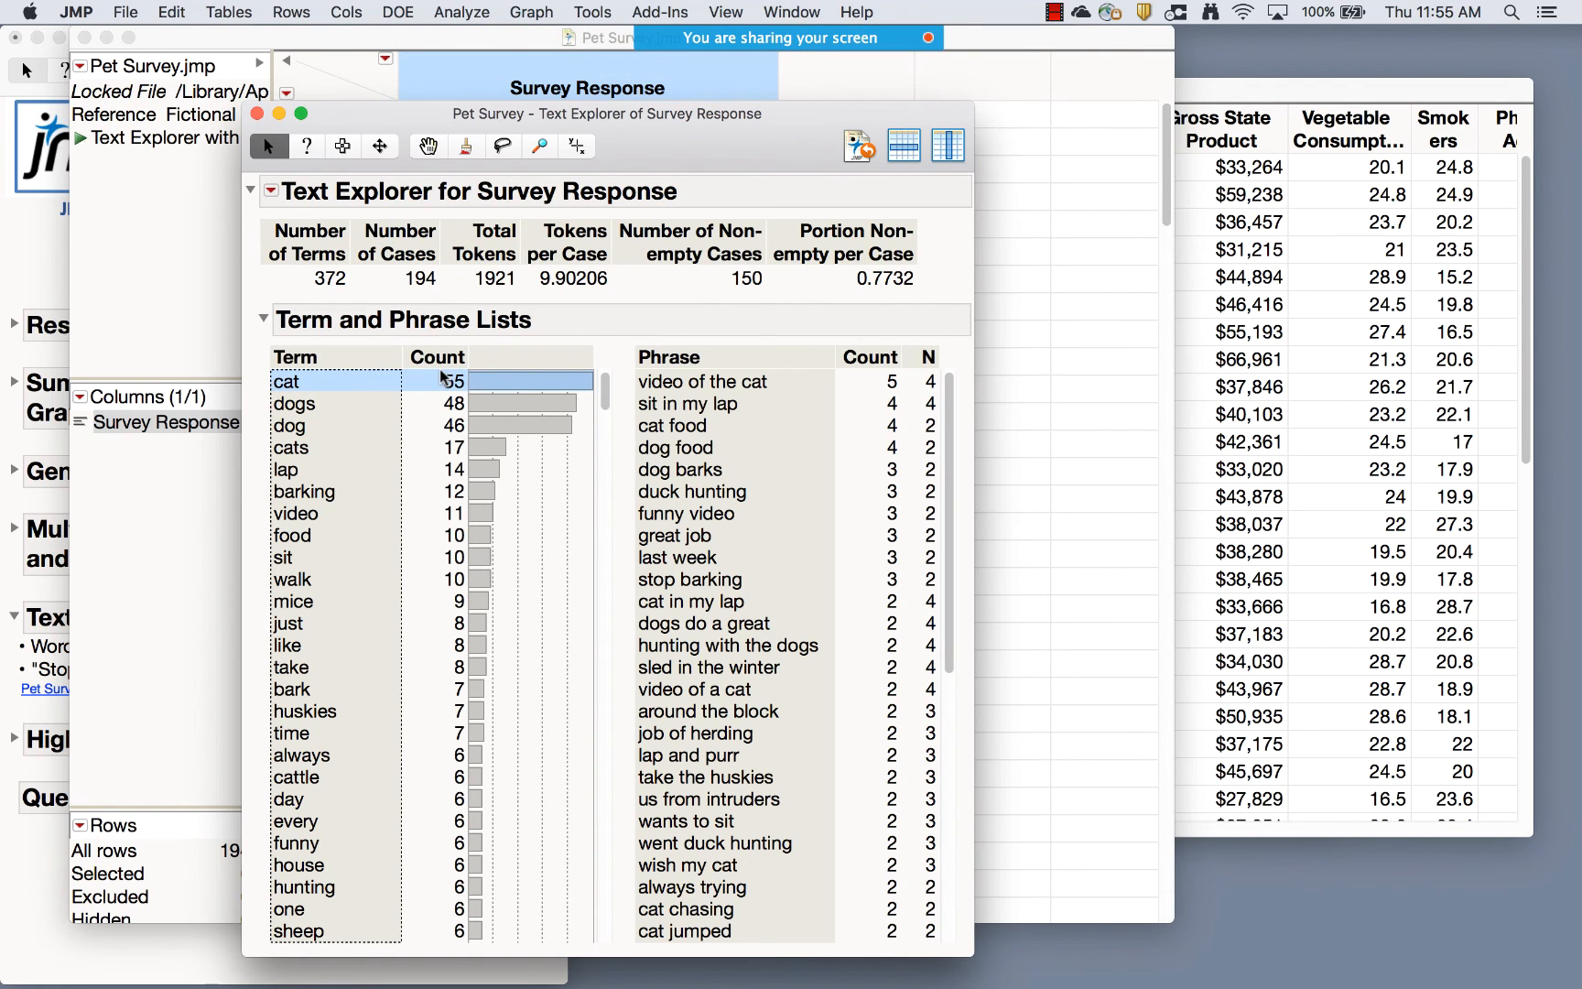
pyautogui.click(311, 406)
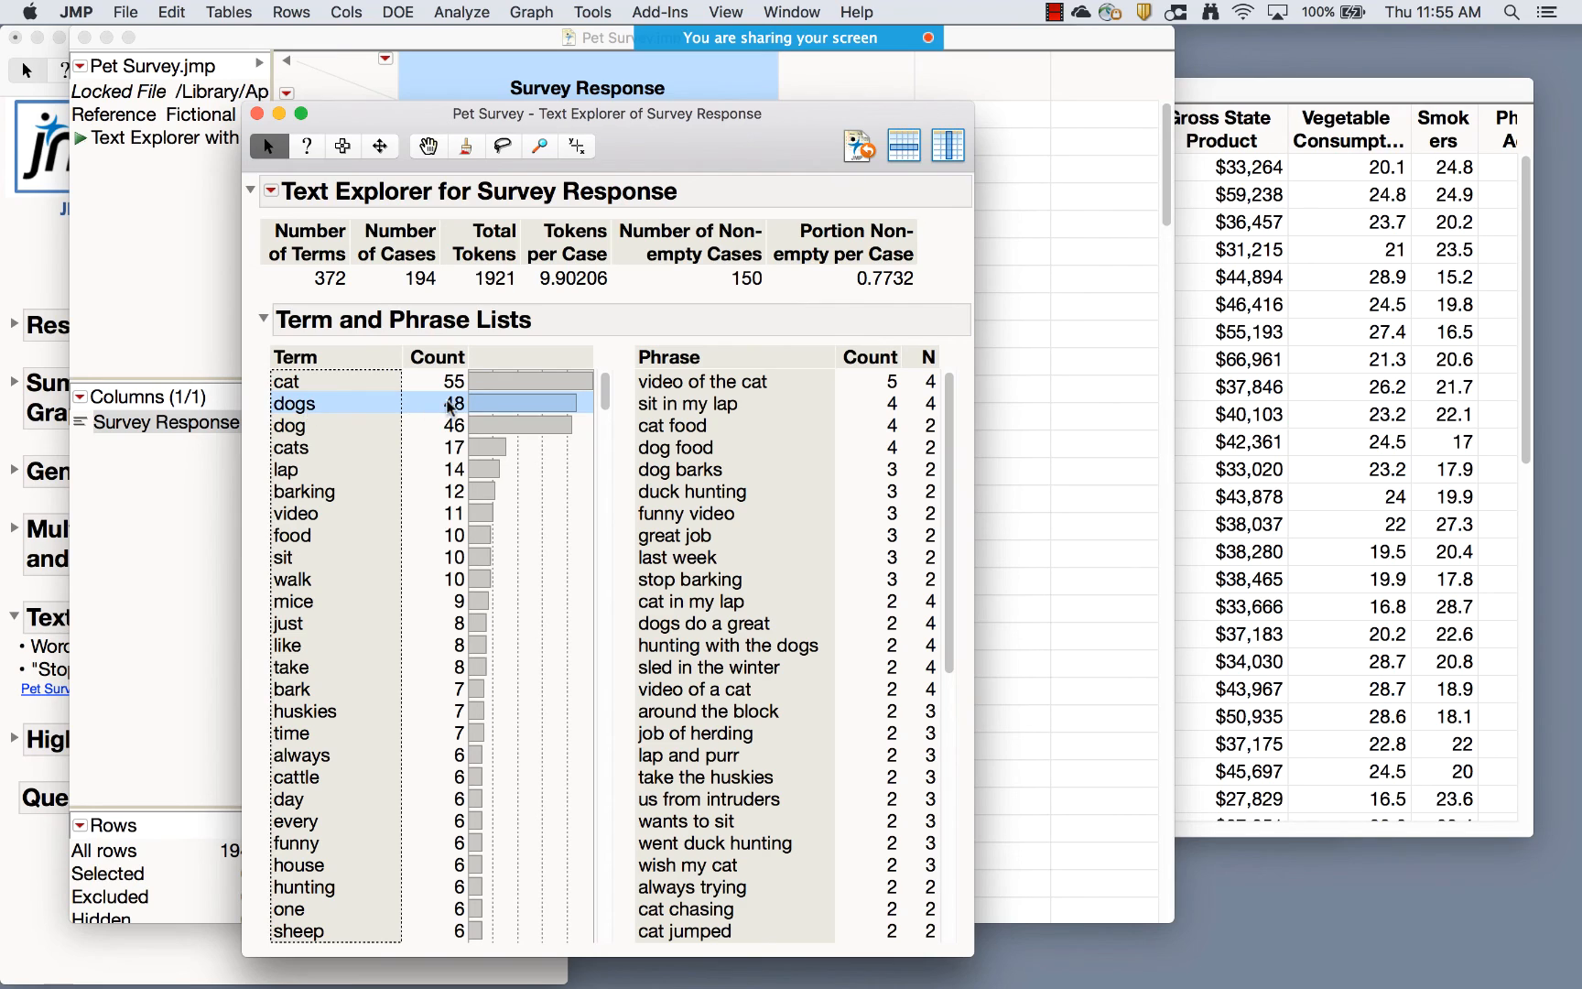
pyautogui.click(311, 431)
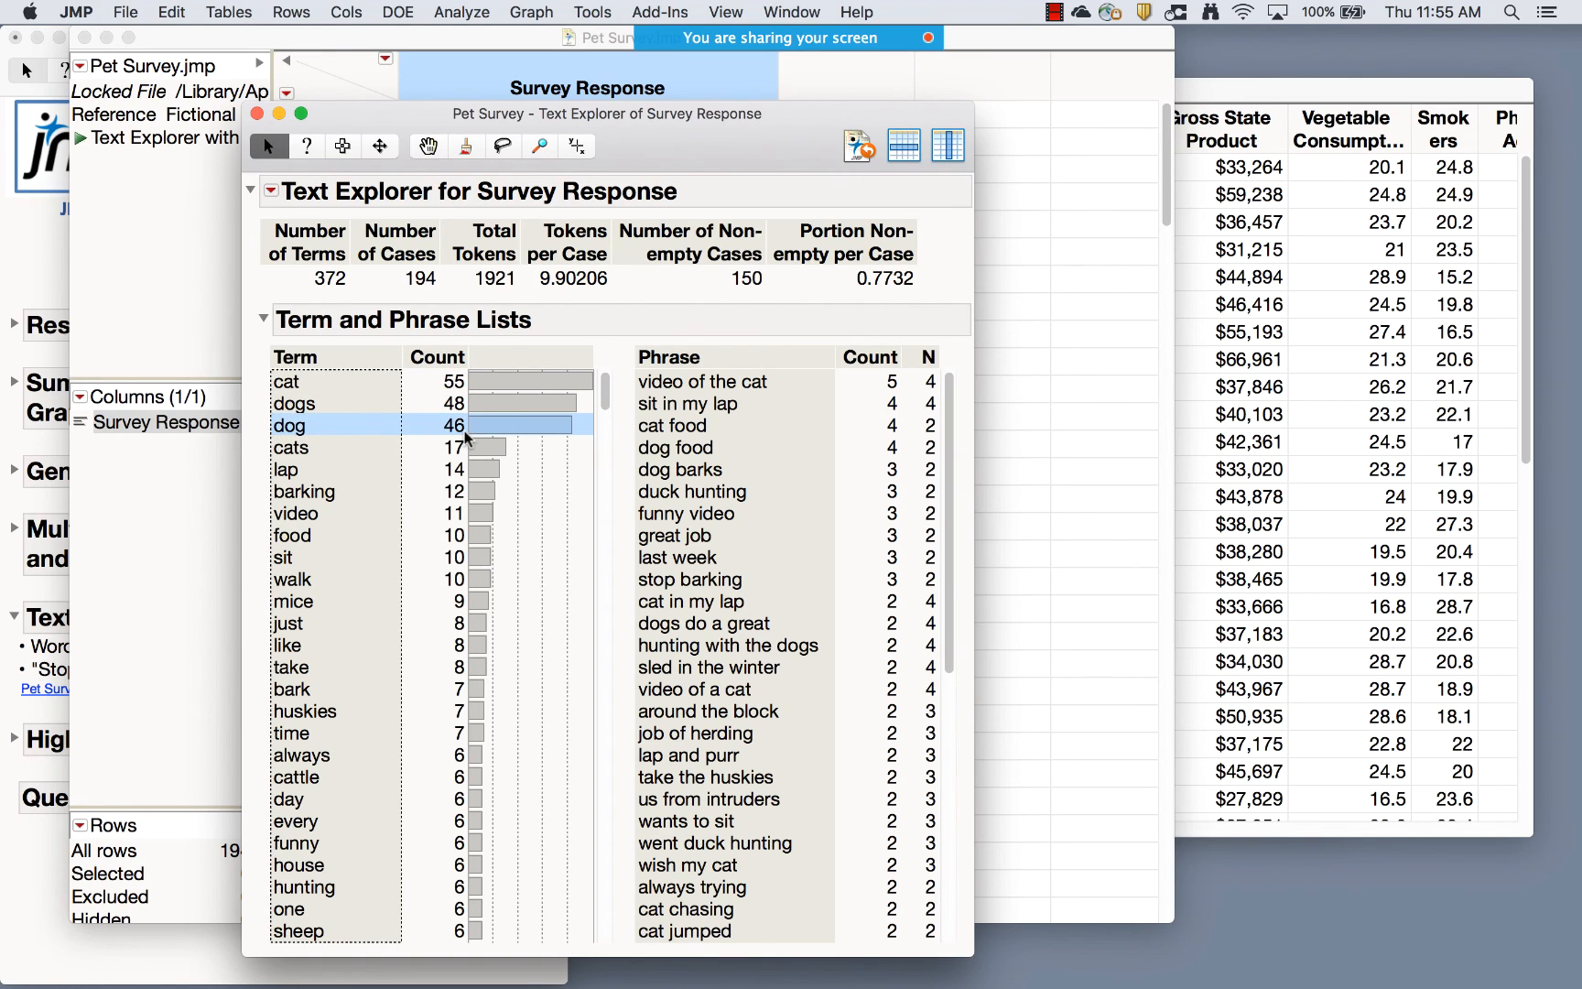
pyautogui.click(685, 382)
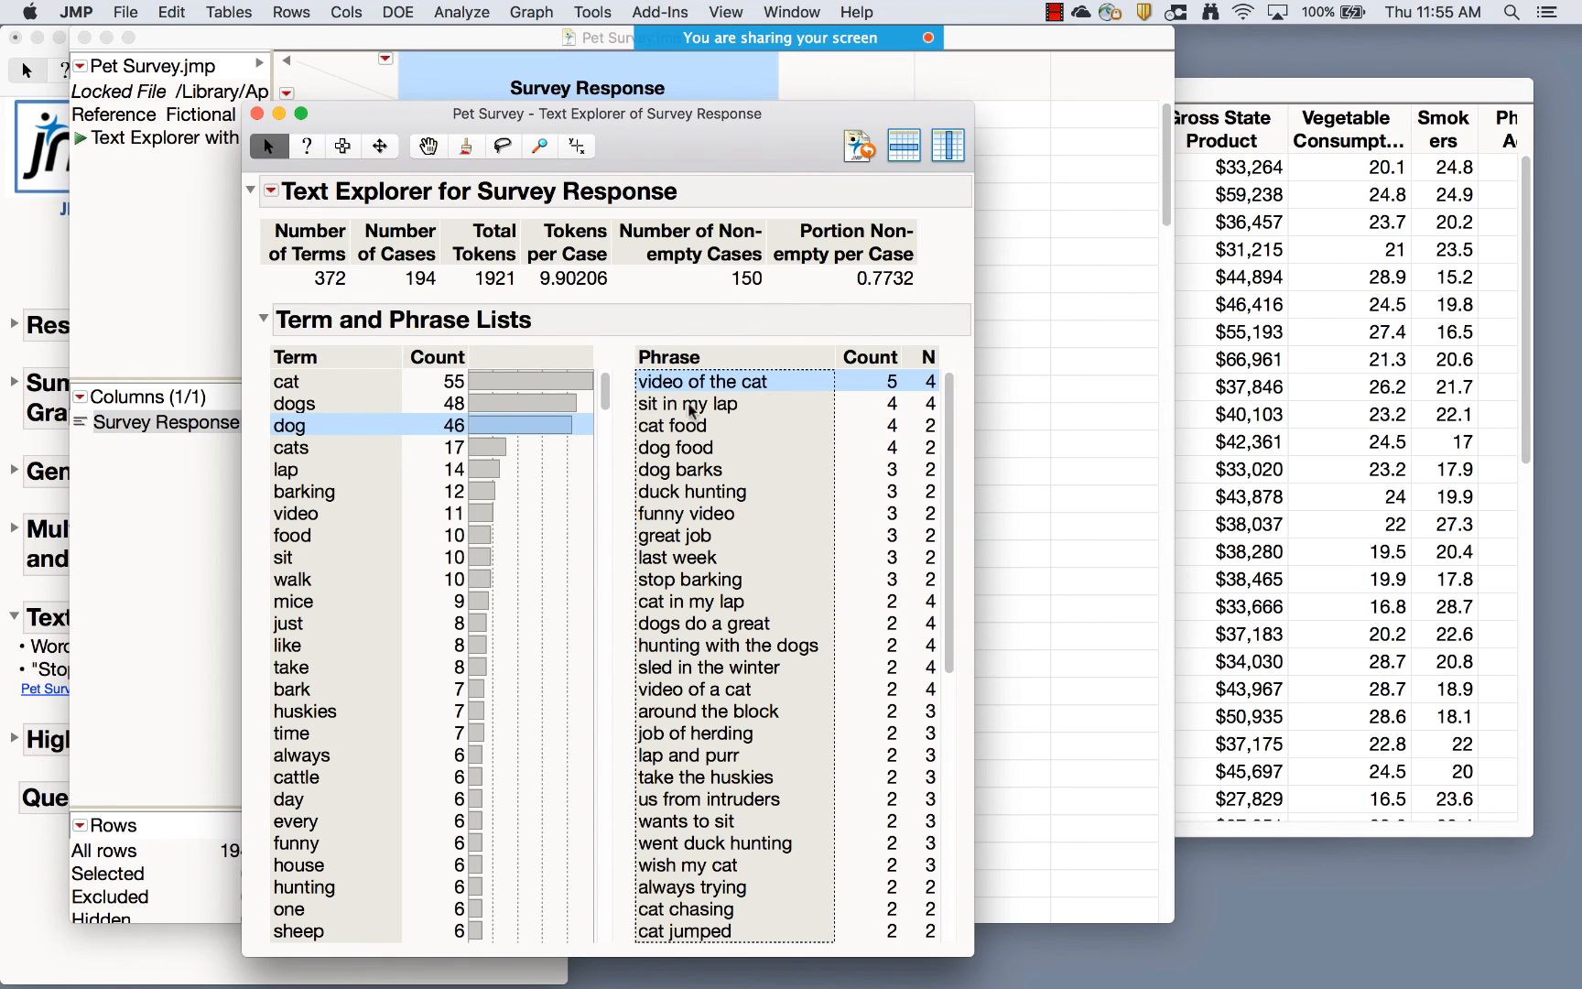
pyautogui.click(660, 406)
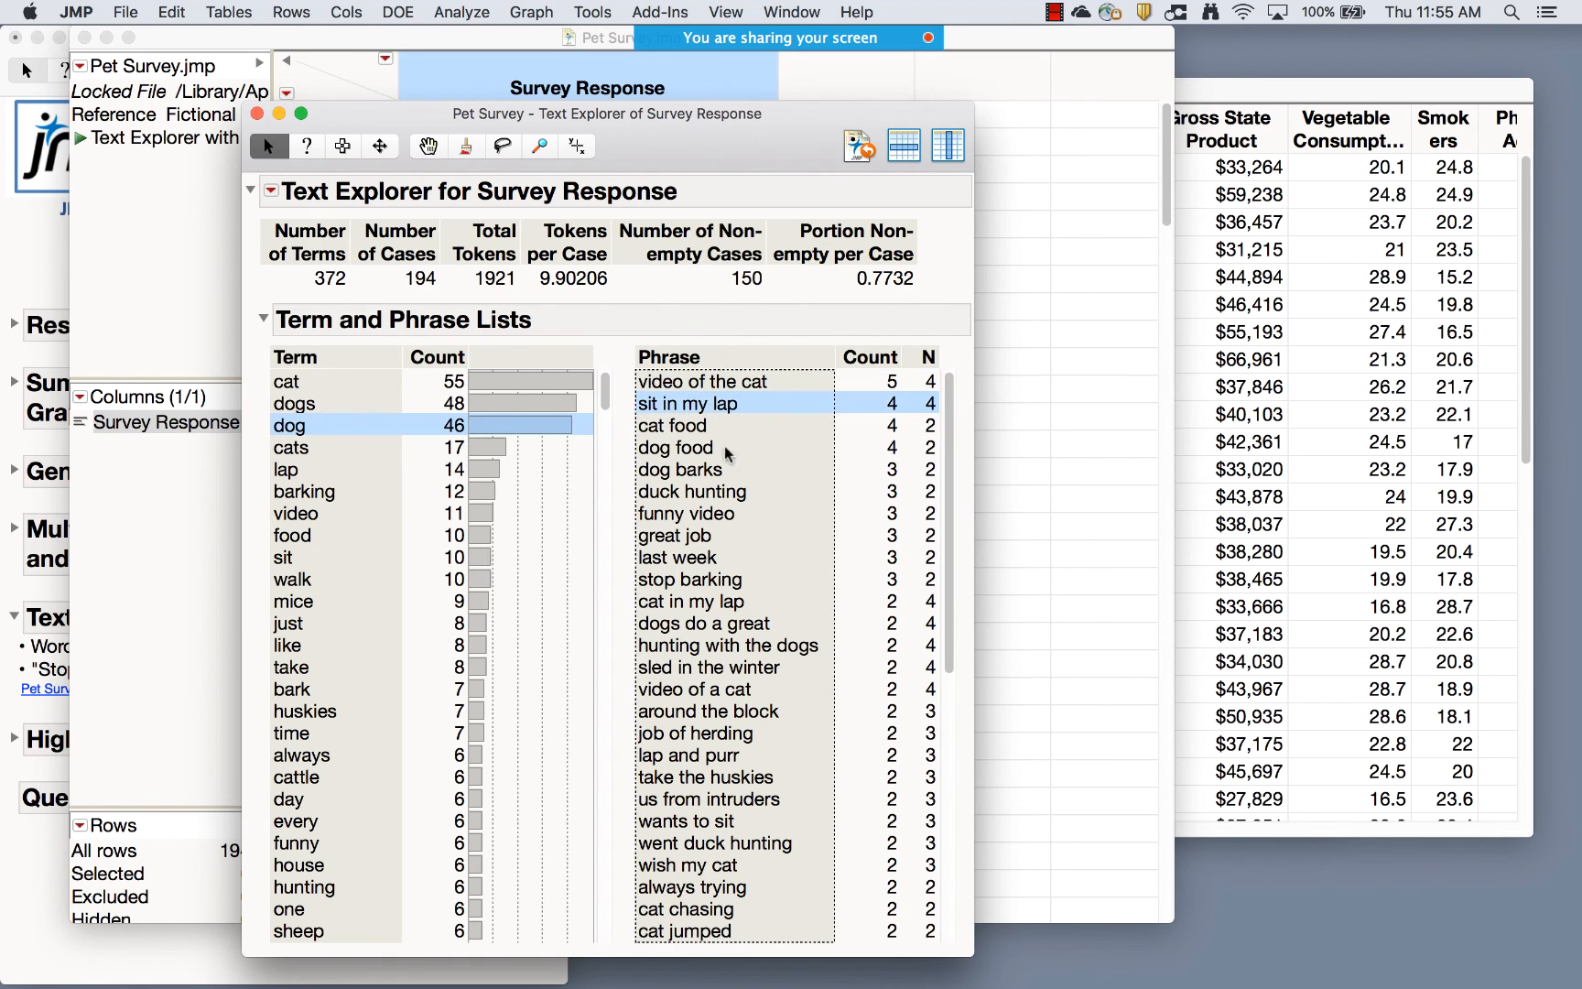
pyautogui.click(674, 427)
pyautogui.click(693, 451)
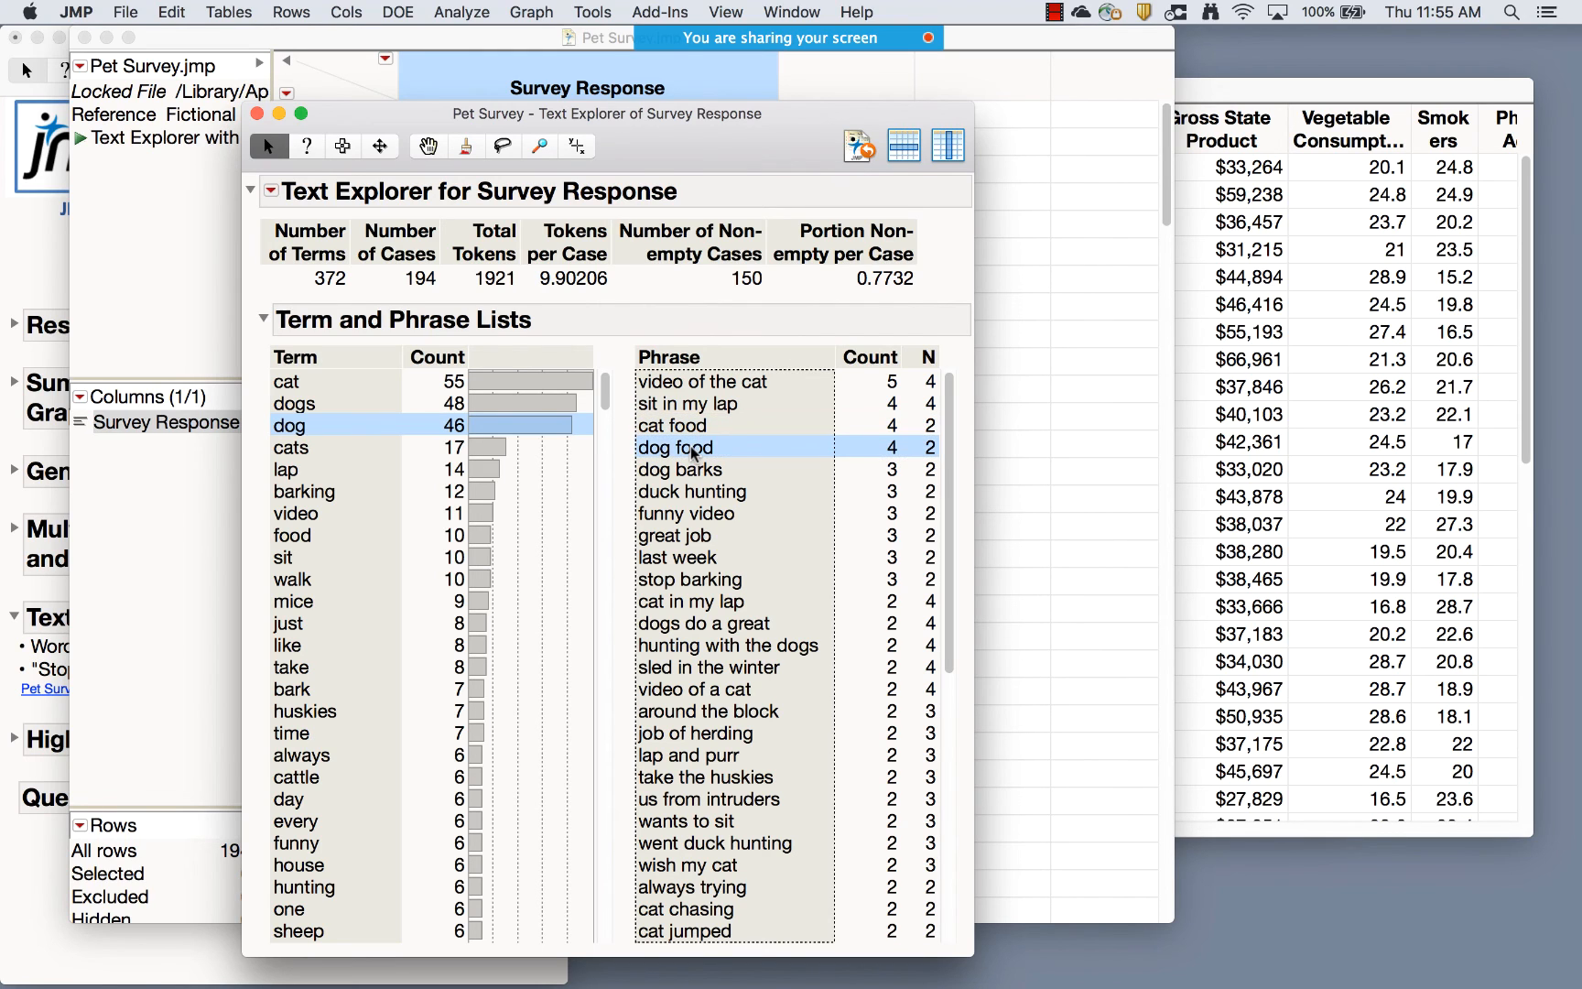
pyautogui.click(698, 493)
pyautogui.click(700, 515)
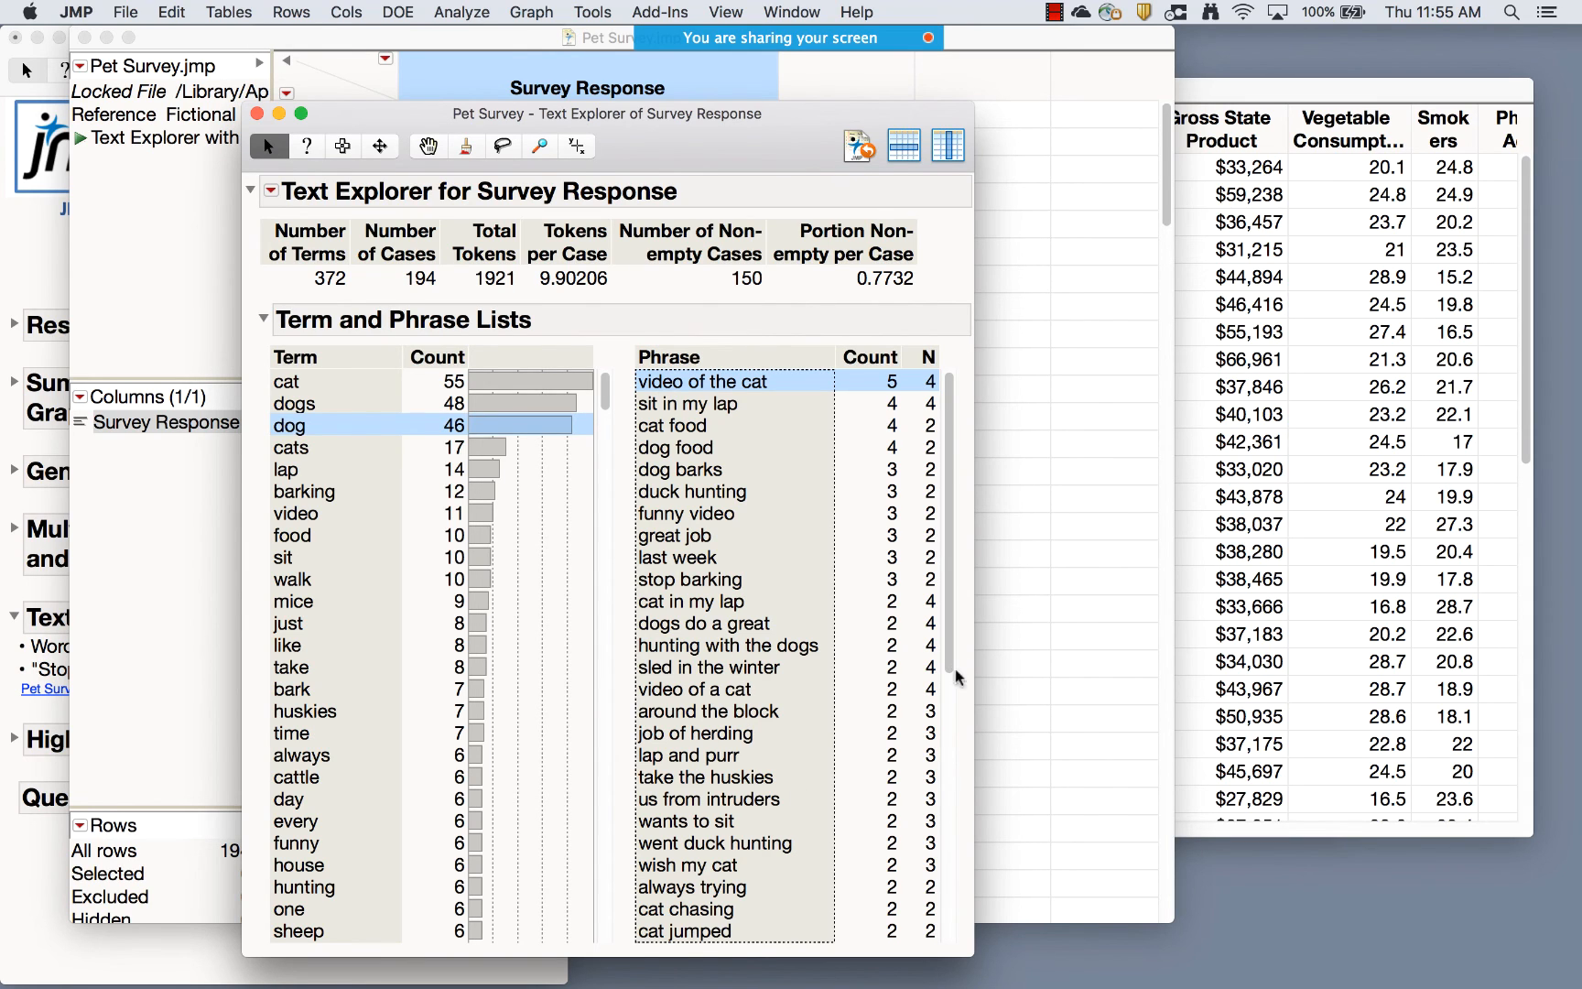
# Add the phrases from "video of the cat" through "video of a cat" to the analysis as terms
pyautogui.moveTo(764, 692); pyautogui.dragTo(710, 363)
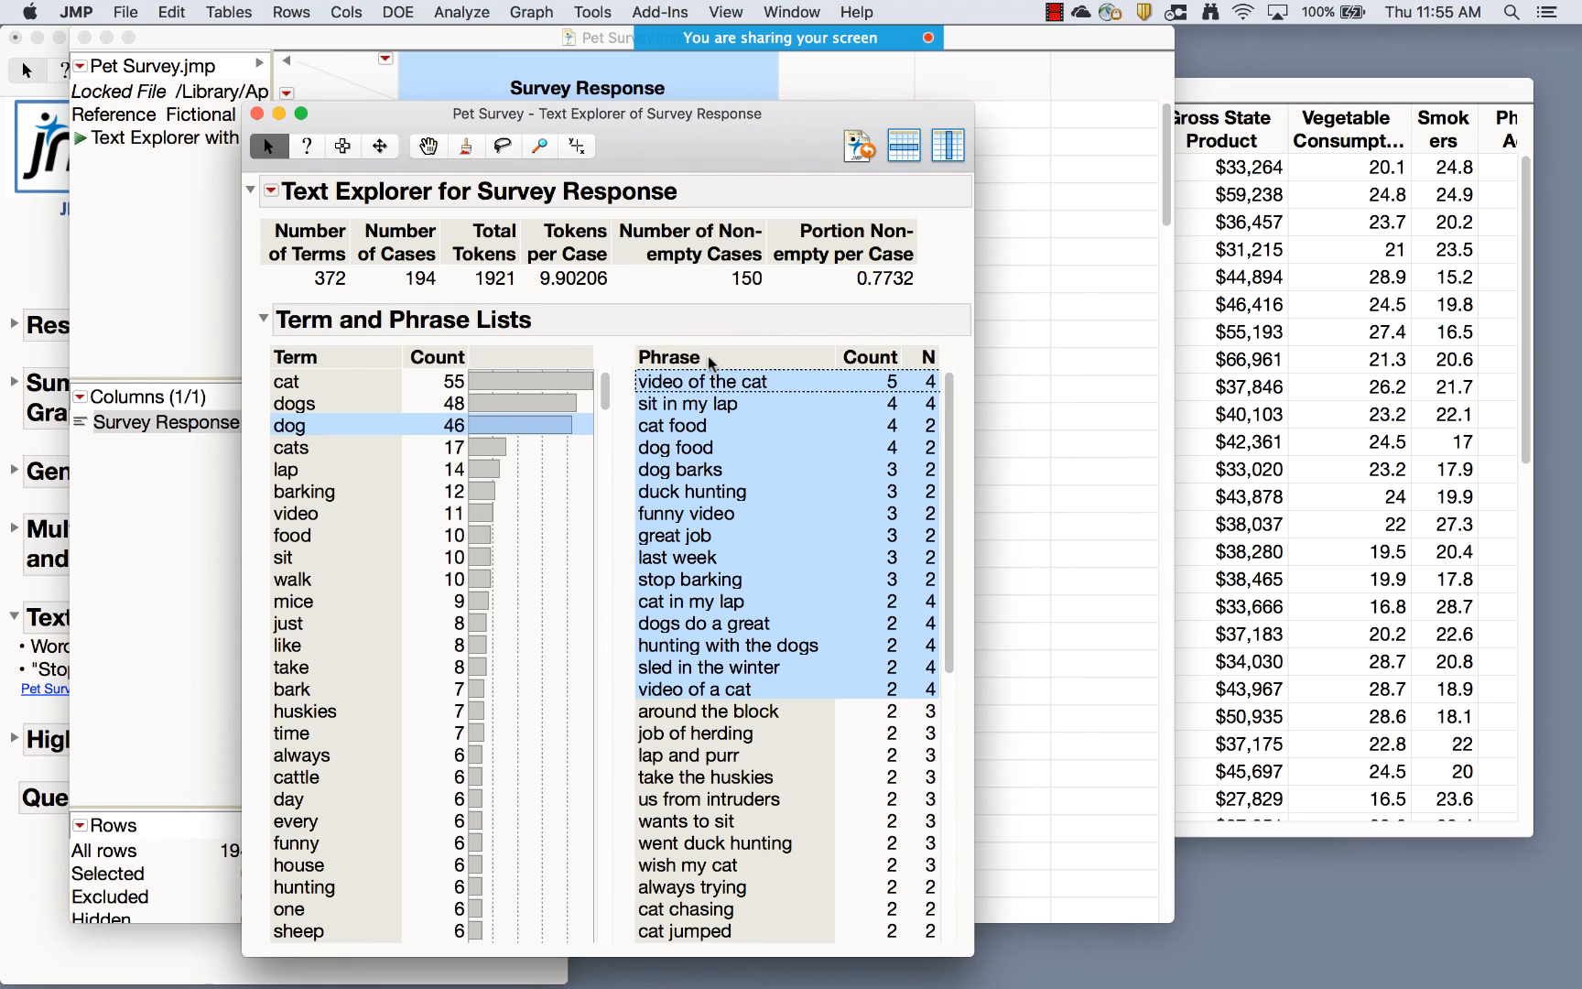
pyautogui.rightClick(707, 428)
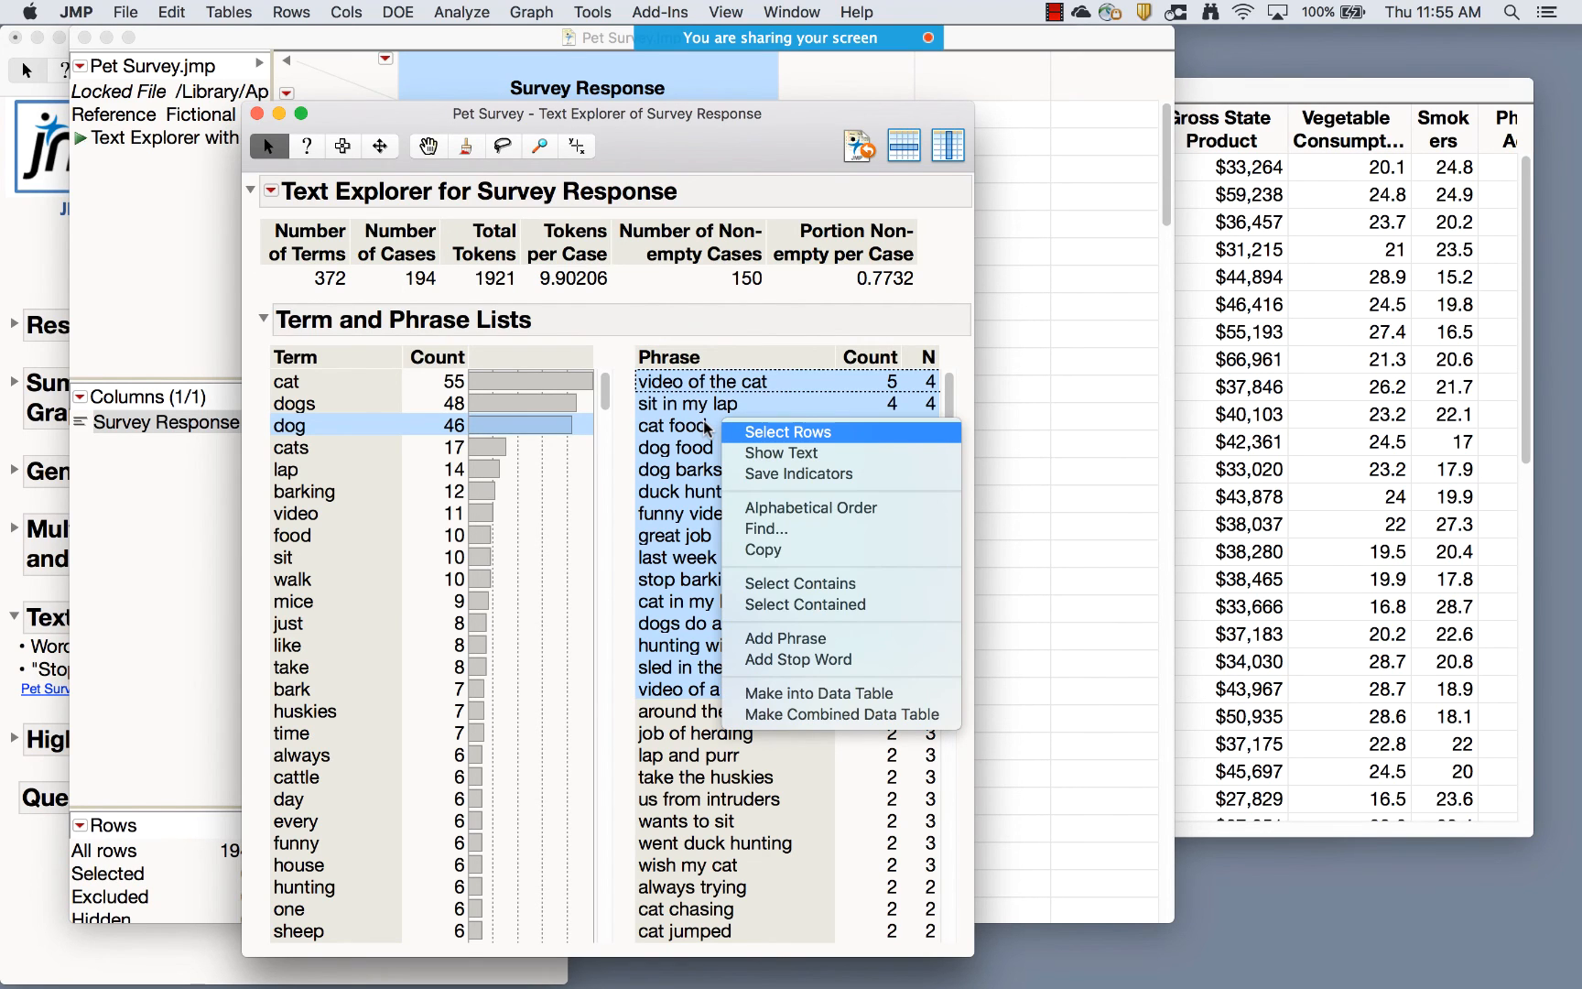
pyautogui.click(821, 641)
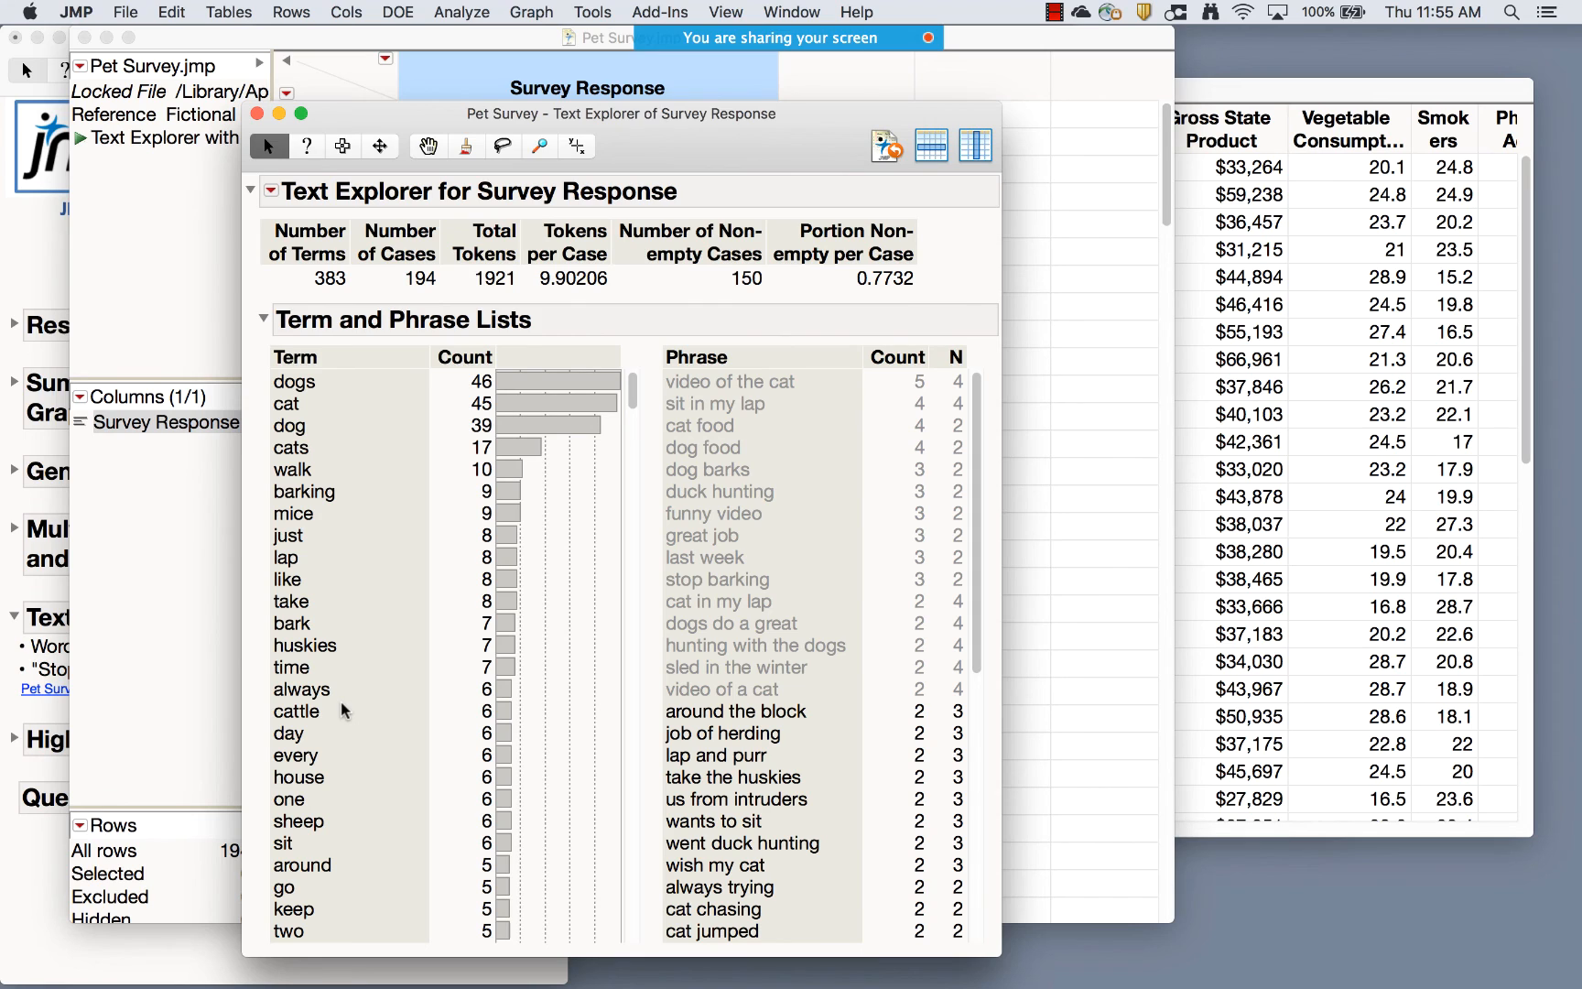
# Show the survey text containing the term "dogs", check the row references after the responses, and close the text context
pyautogui.click(293, 384)
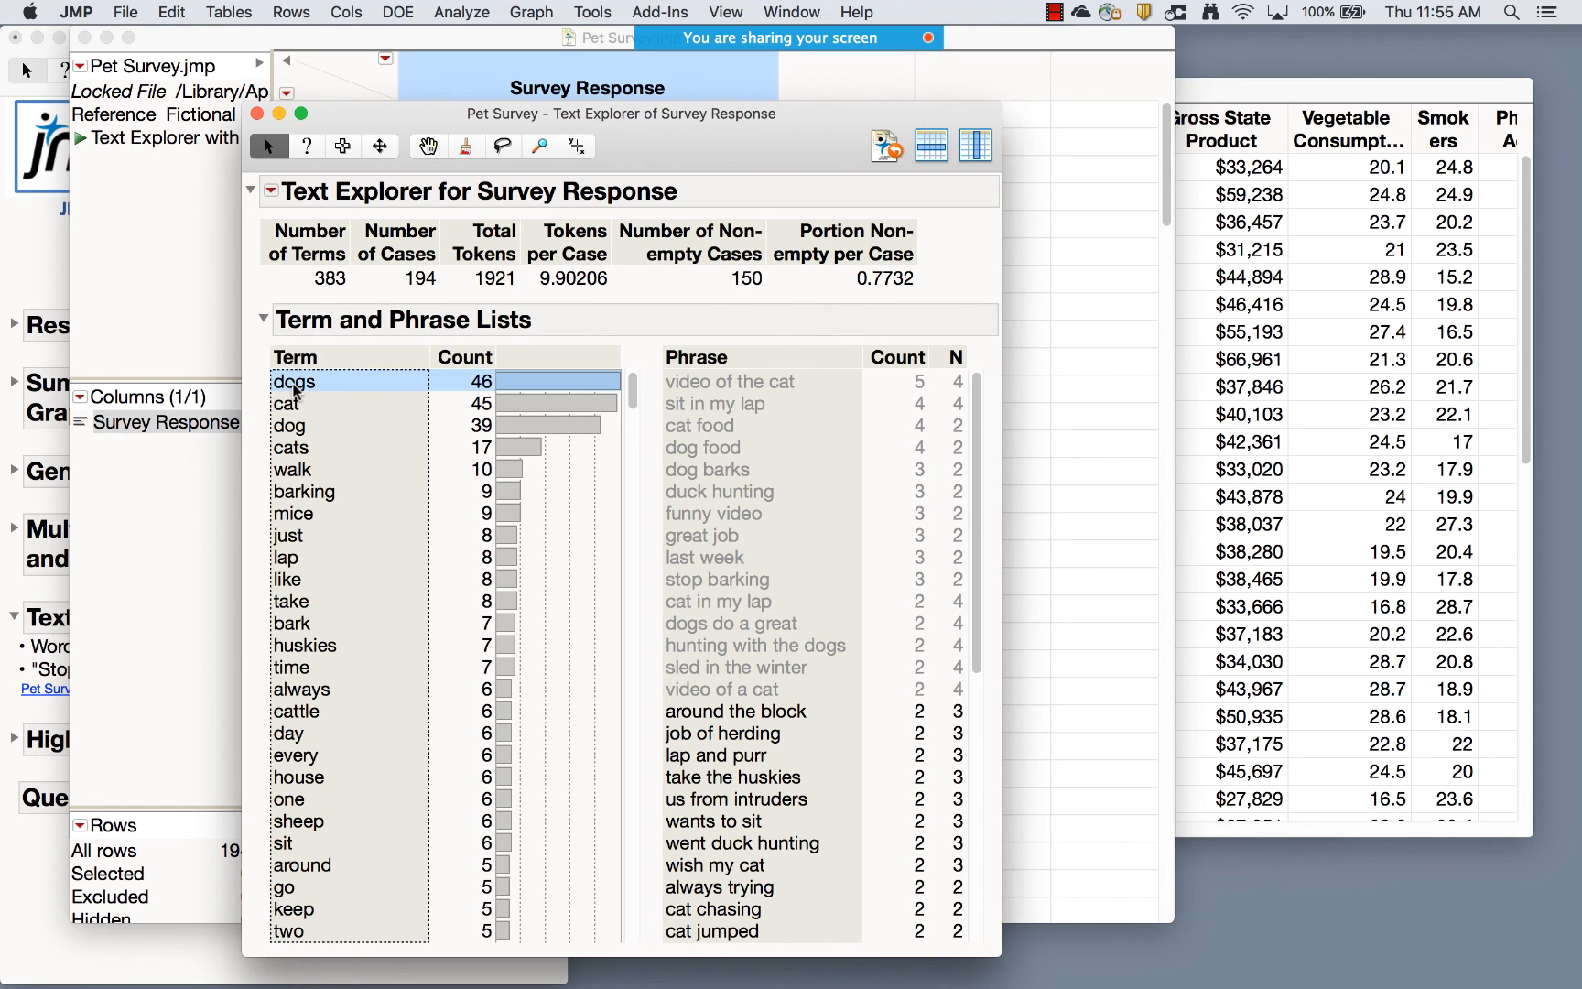
pyautogui.rightClick(294, 388)
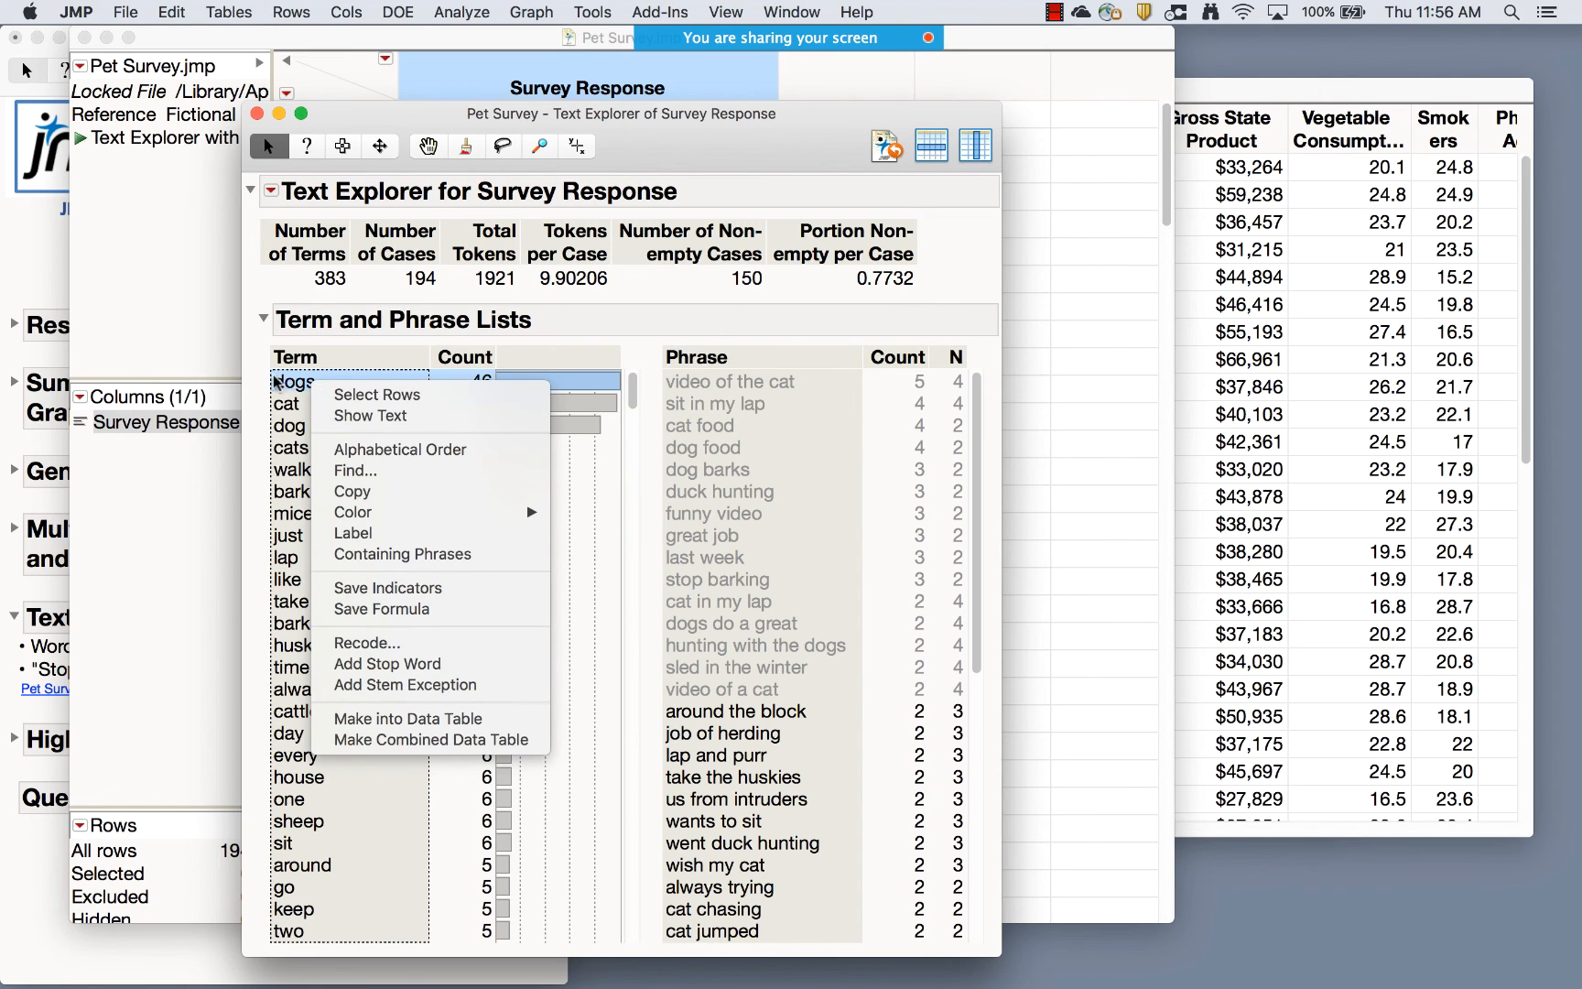
pyautogui.click(346, 416)
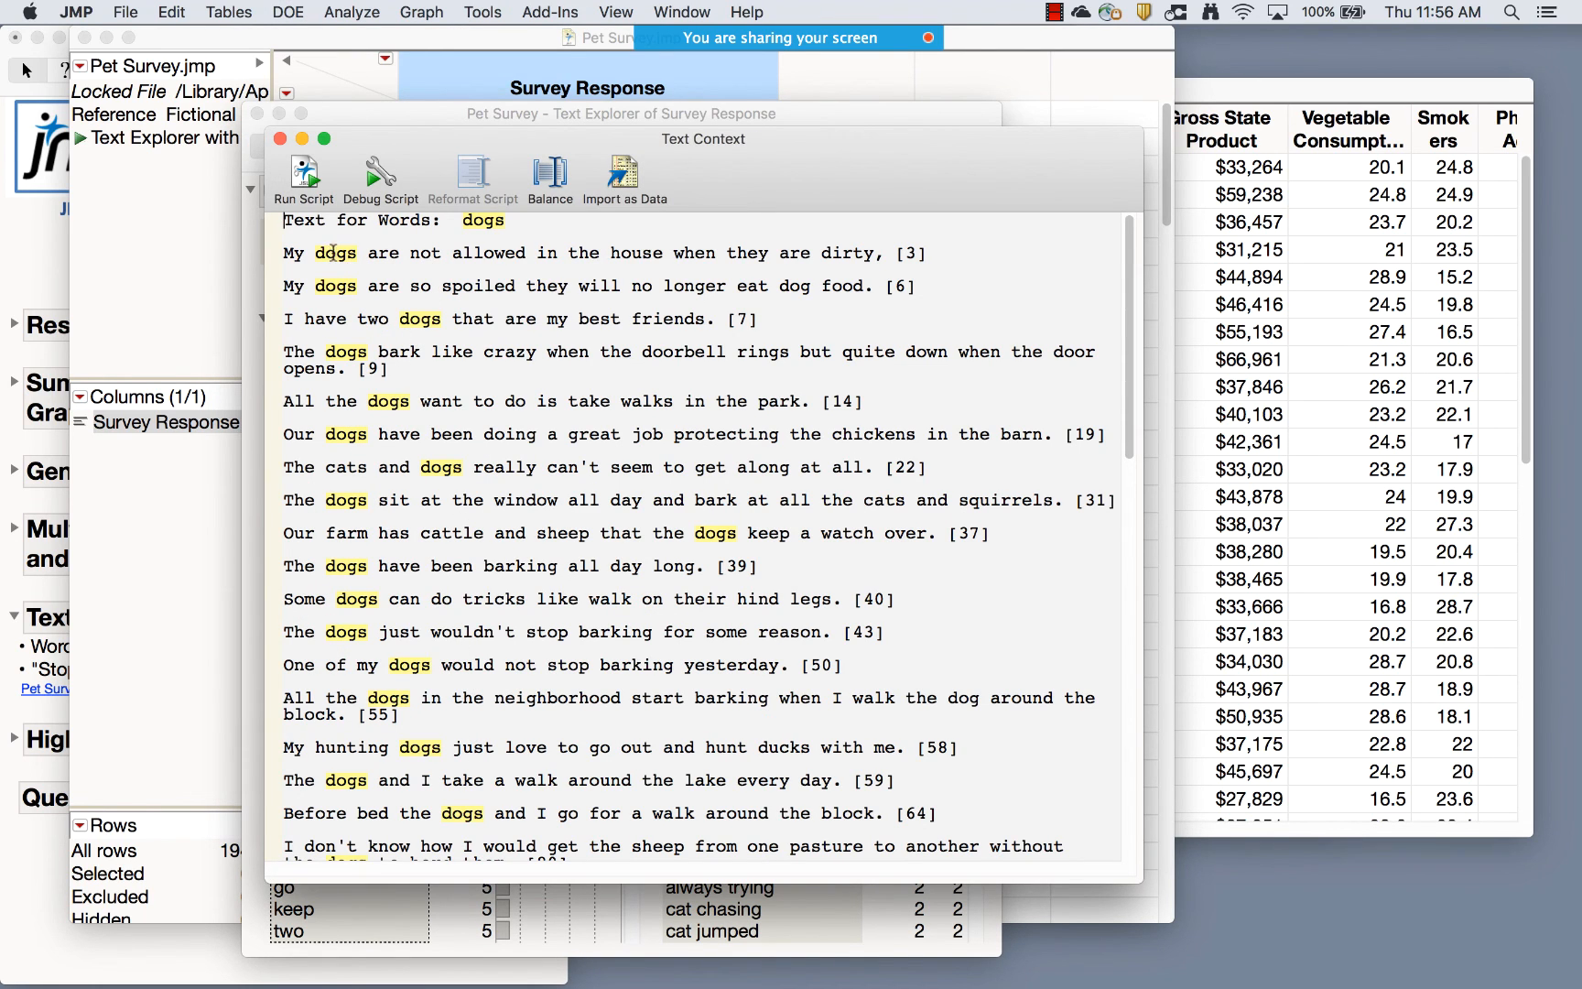
pyautogui.moveTo(931, 252); pyautogui.dragTo(902, 253)
pyautogui.moveTo(894, 284); pyautogui.dragTo(918, 286)
pyautogui.click(280, 138)
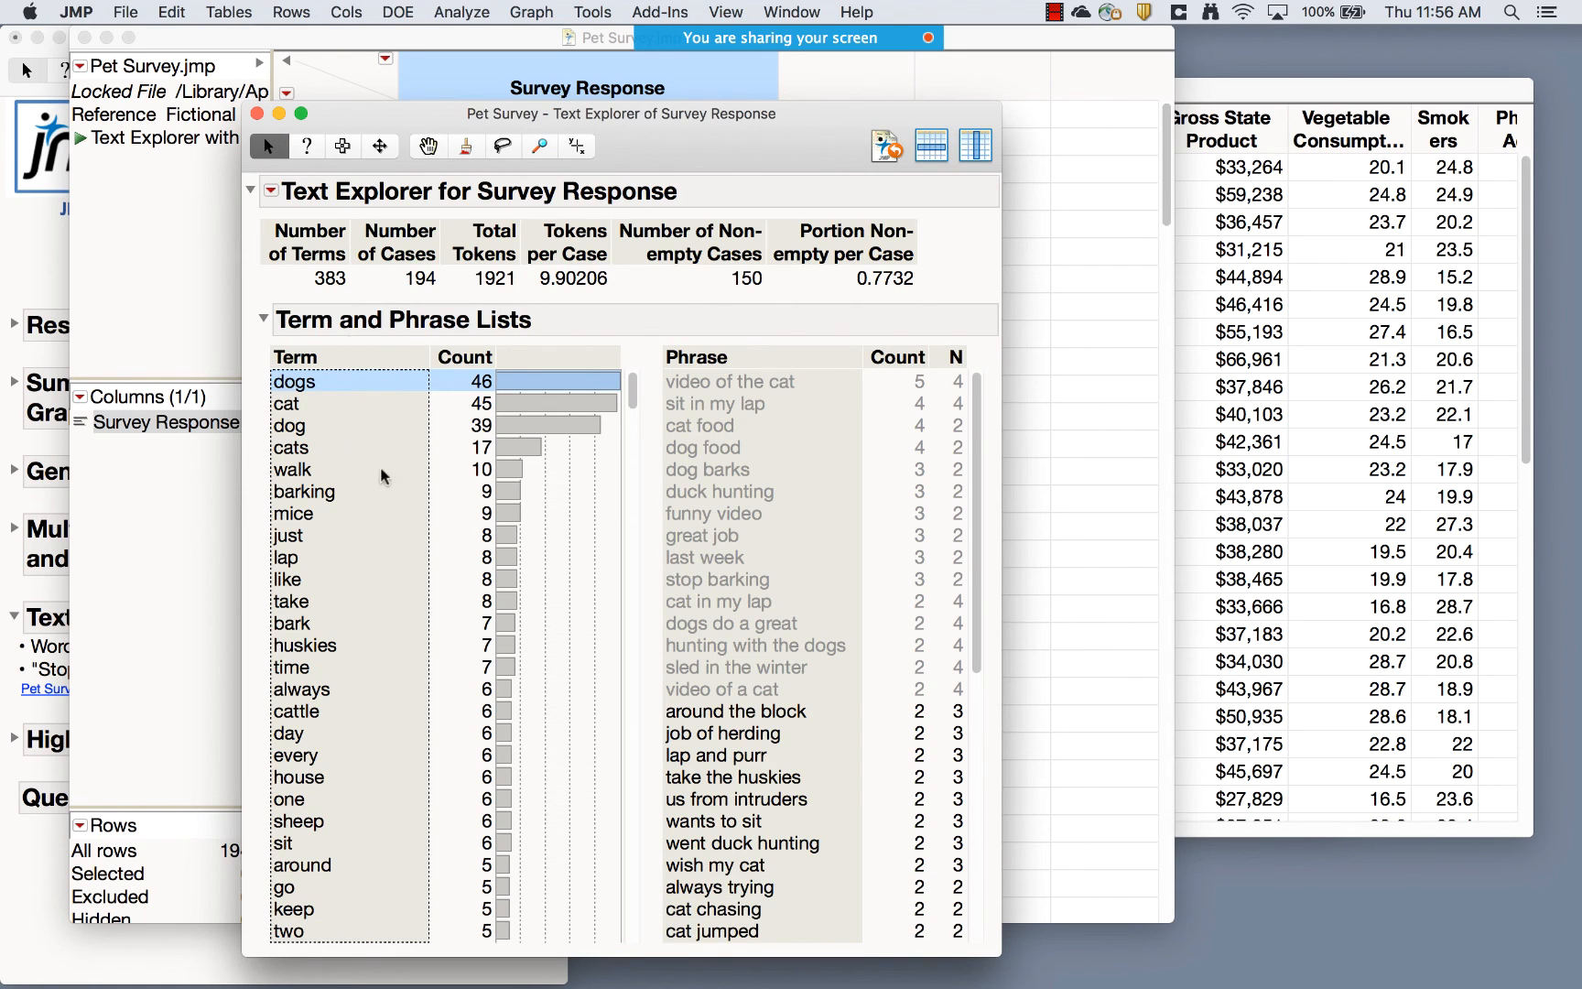
pyautogui.click(320, 384)
pyautogui.rightClick(320, 389)
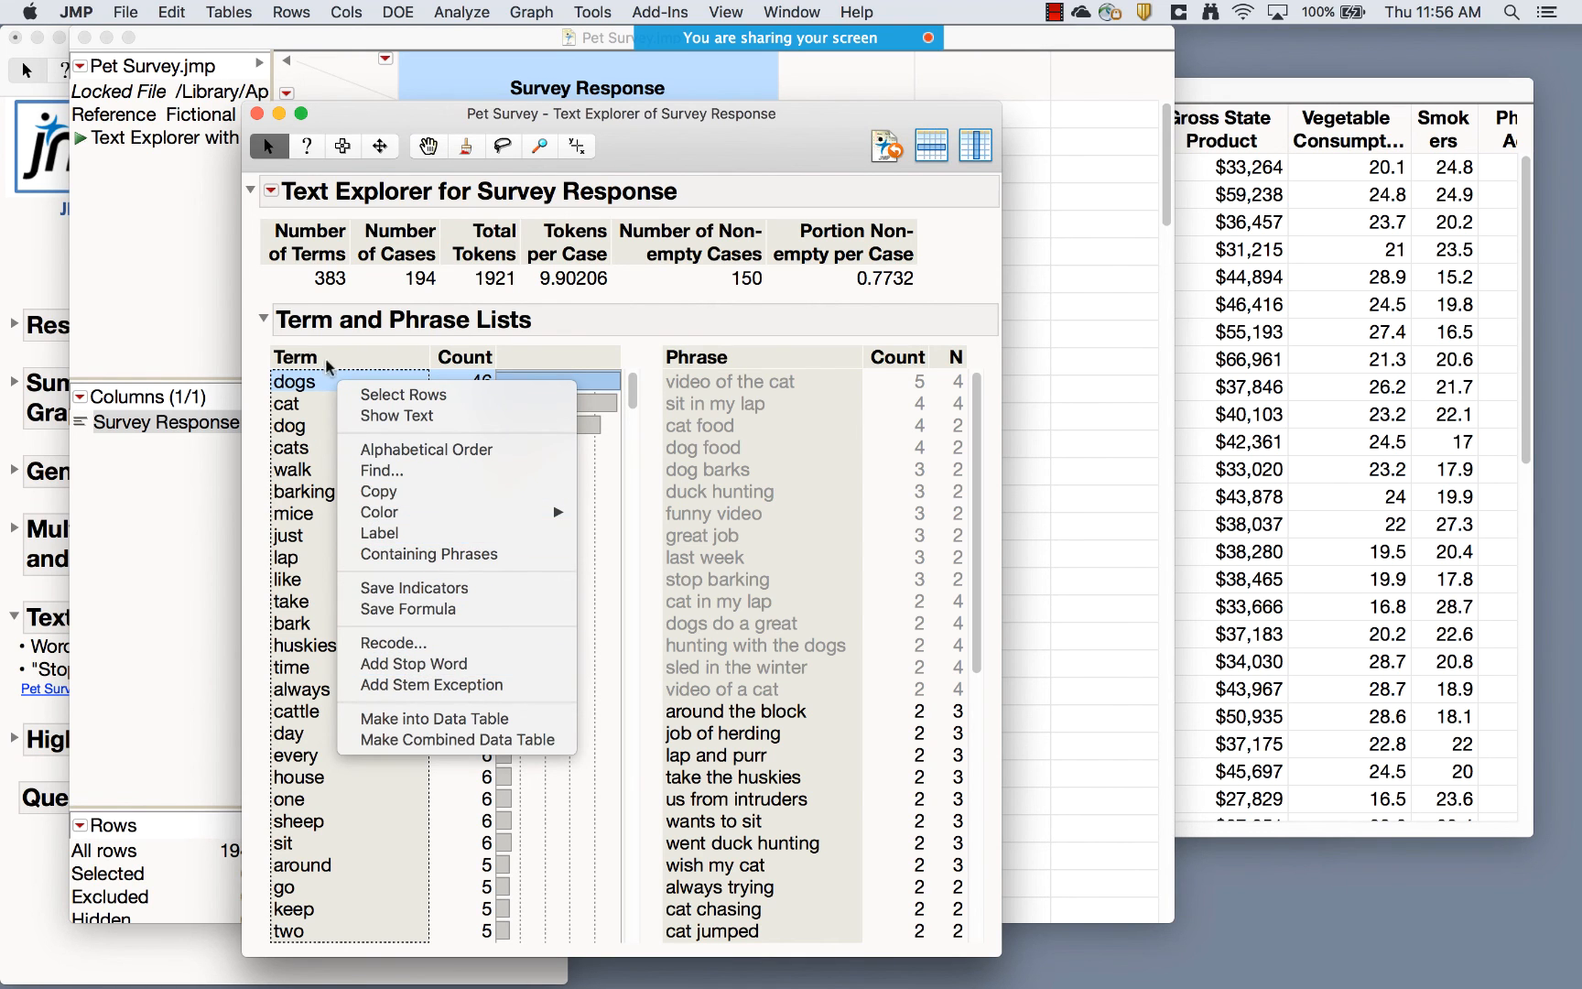
pyautogui.click(291, 446)
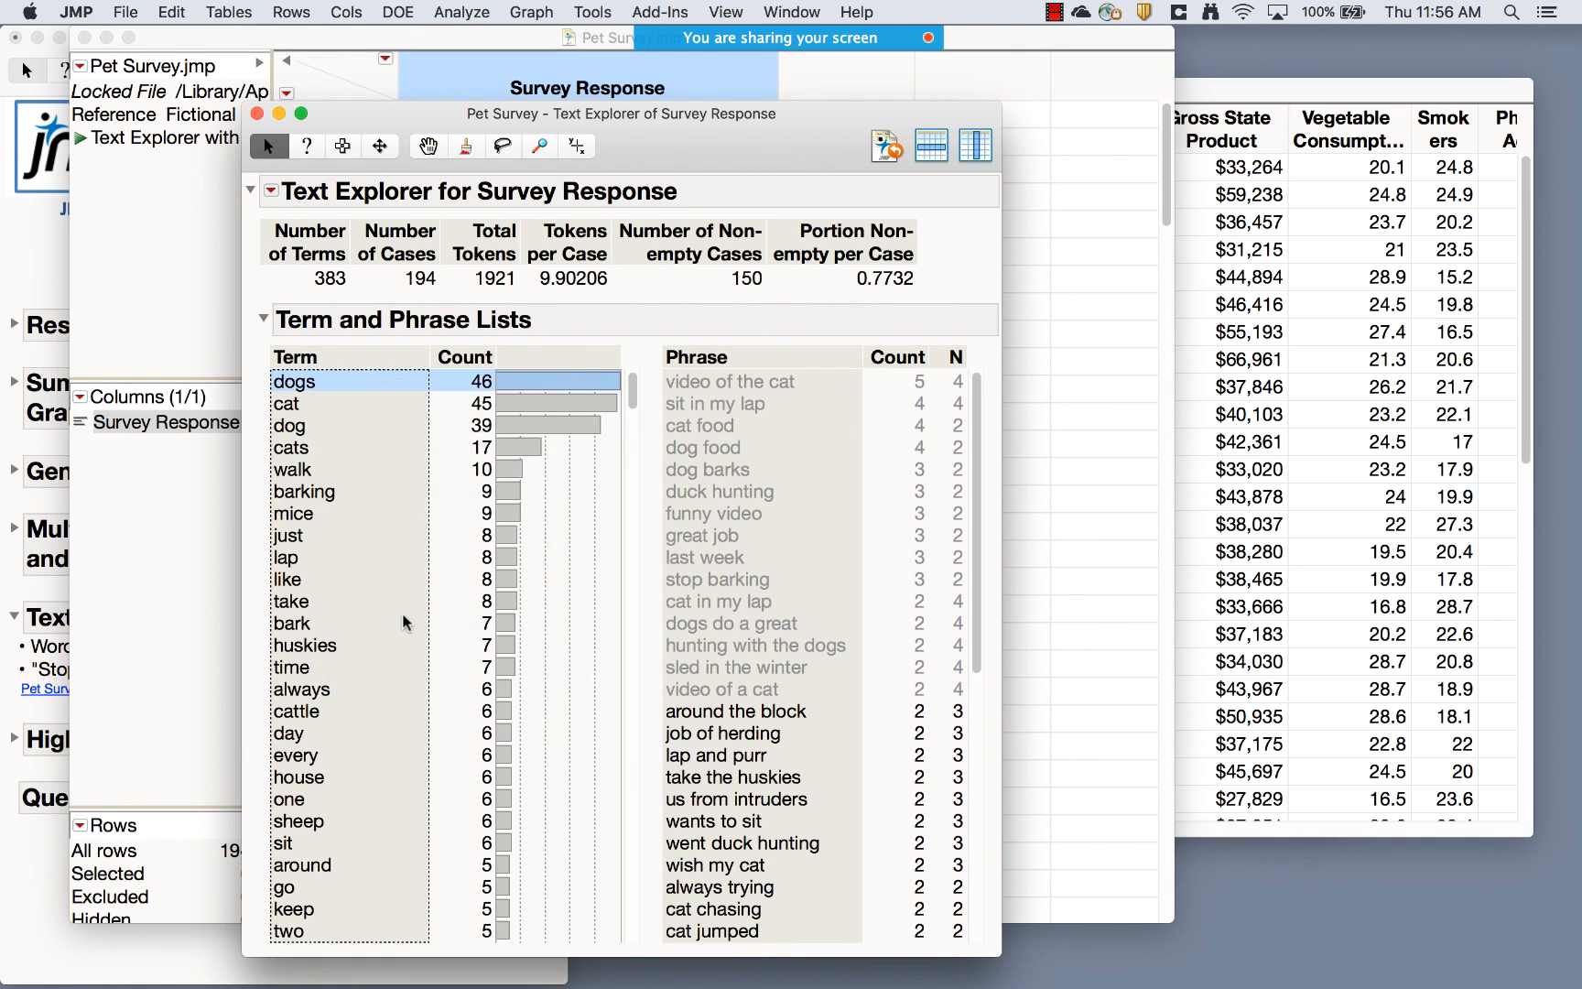
pyautogui.scroll(-11, 402, 620)
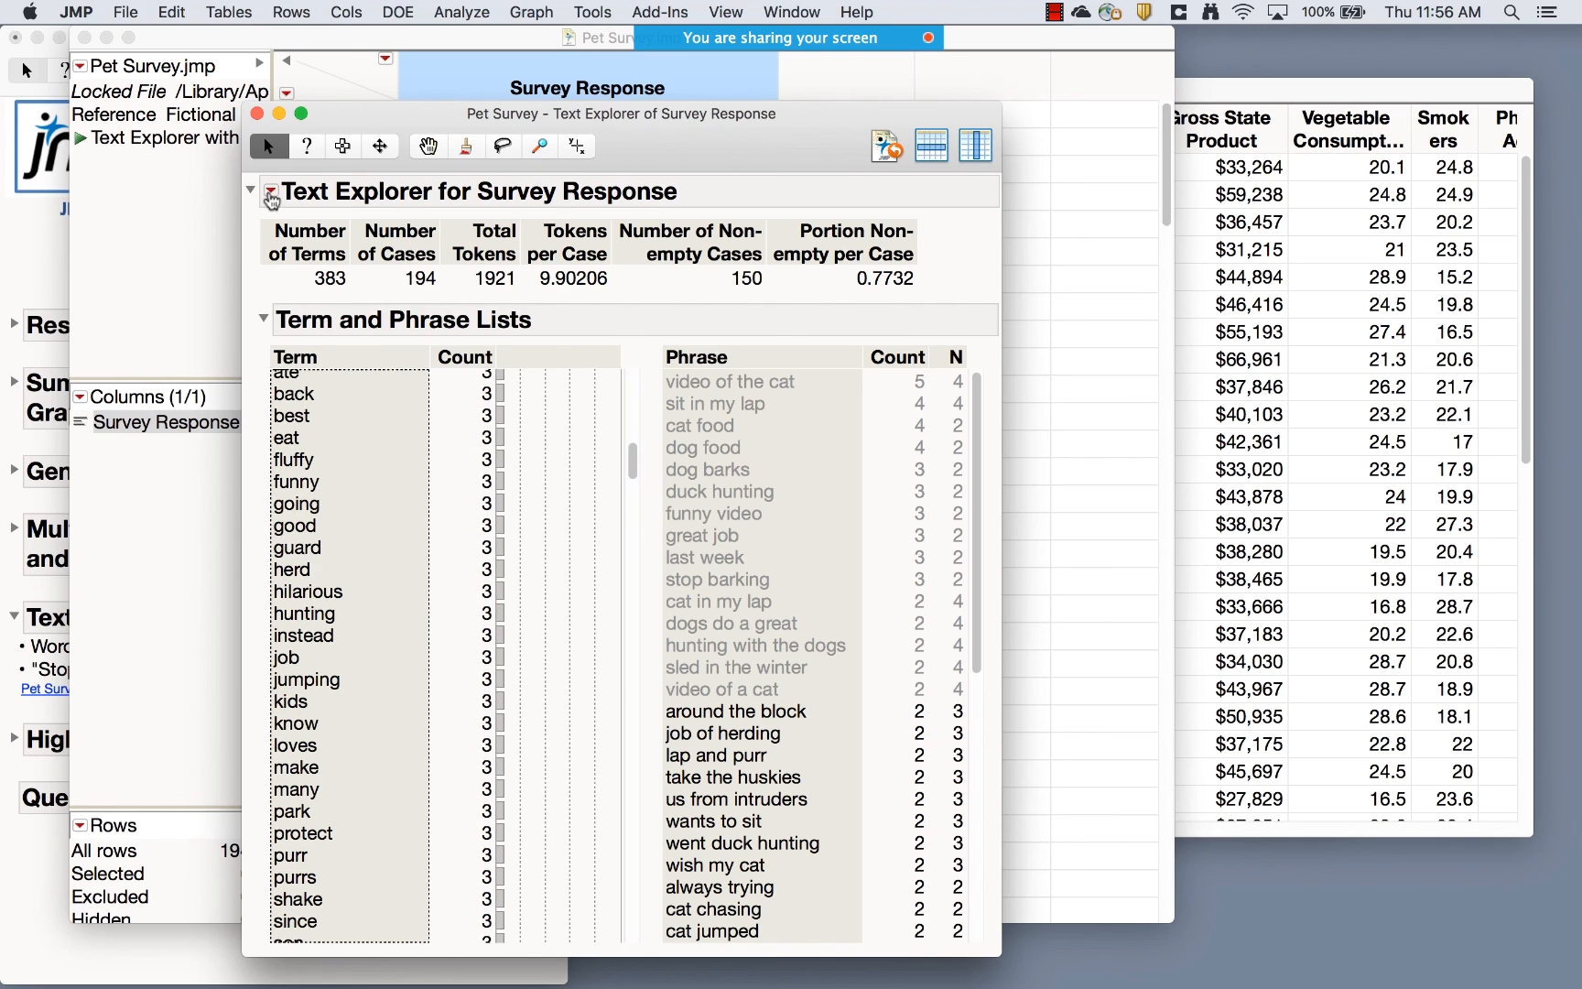
# Show a word cloud of the terms in the Text Explorer report
pyautogui.click(272, 191)
pyautogui.moveTo(275, 213)
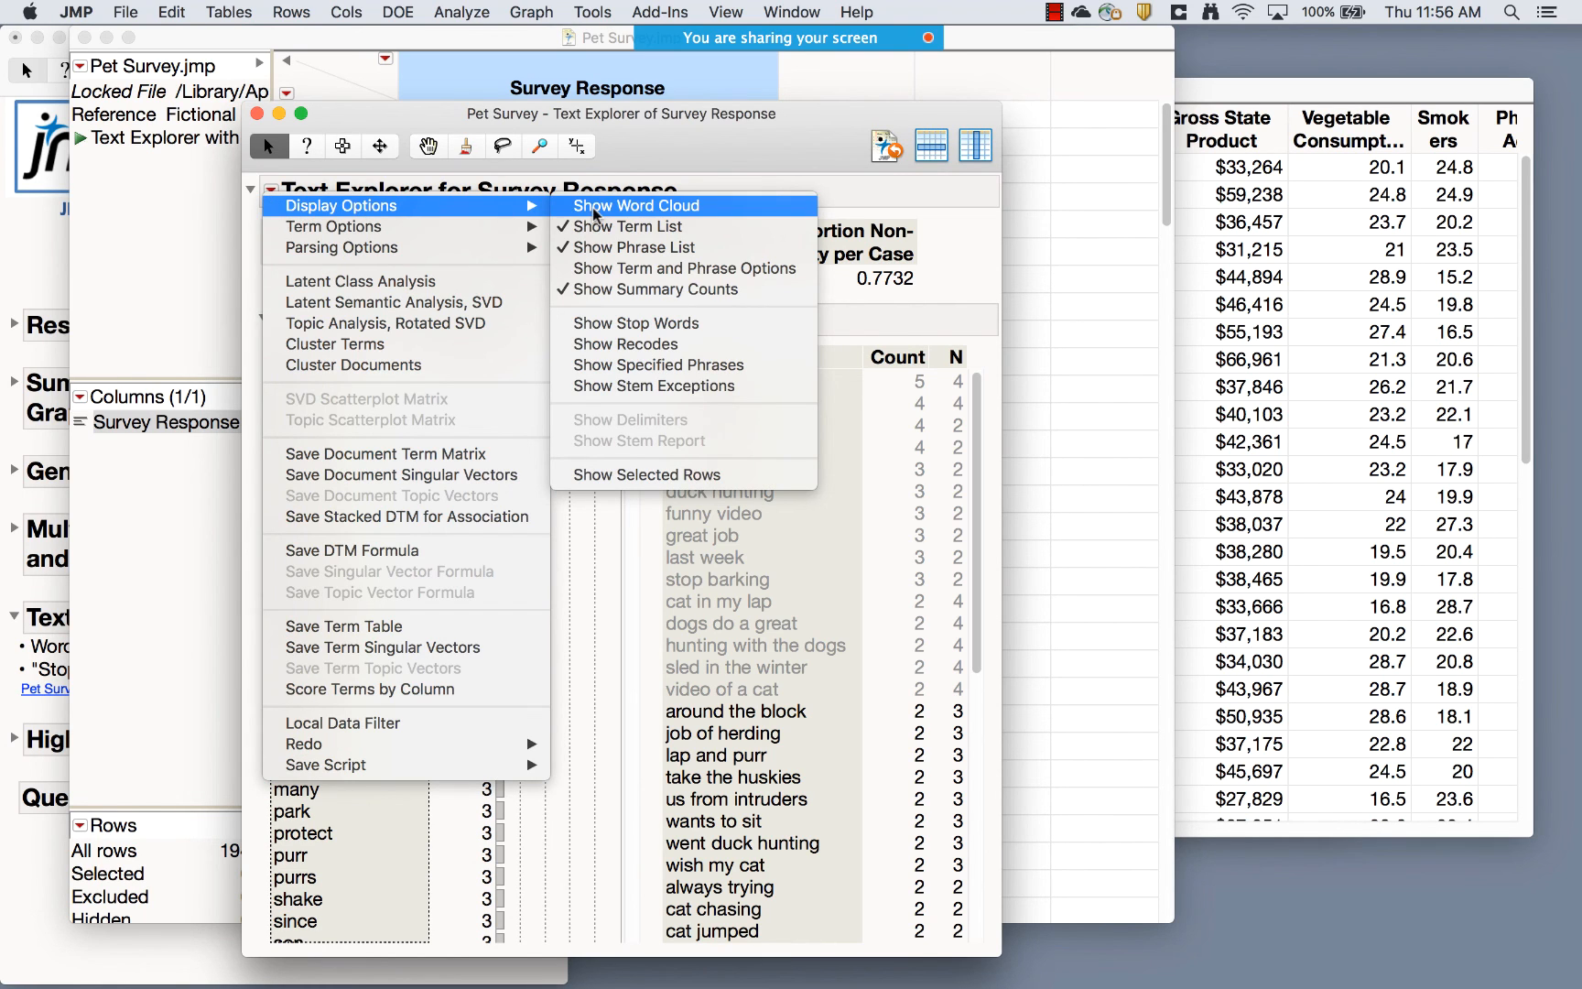
pyautogui.click(632, 205)
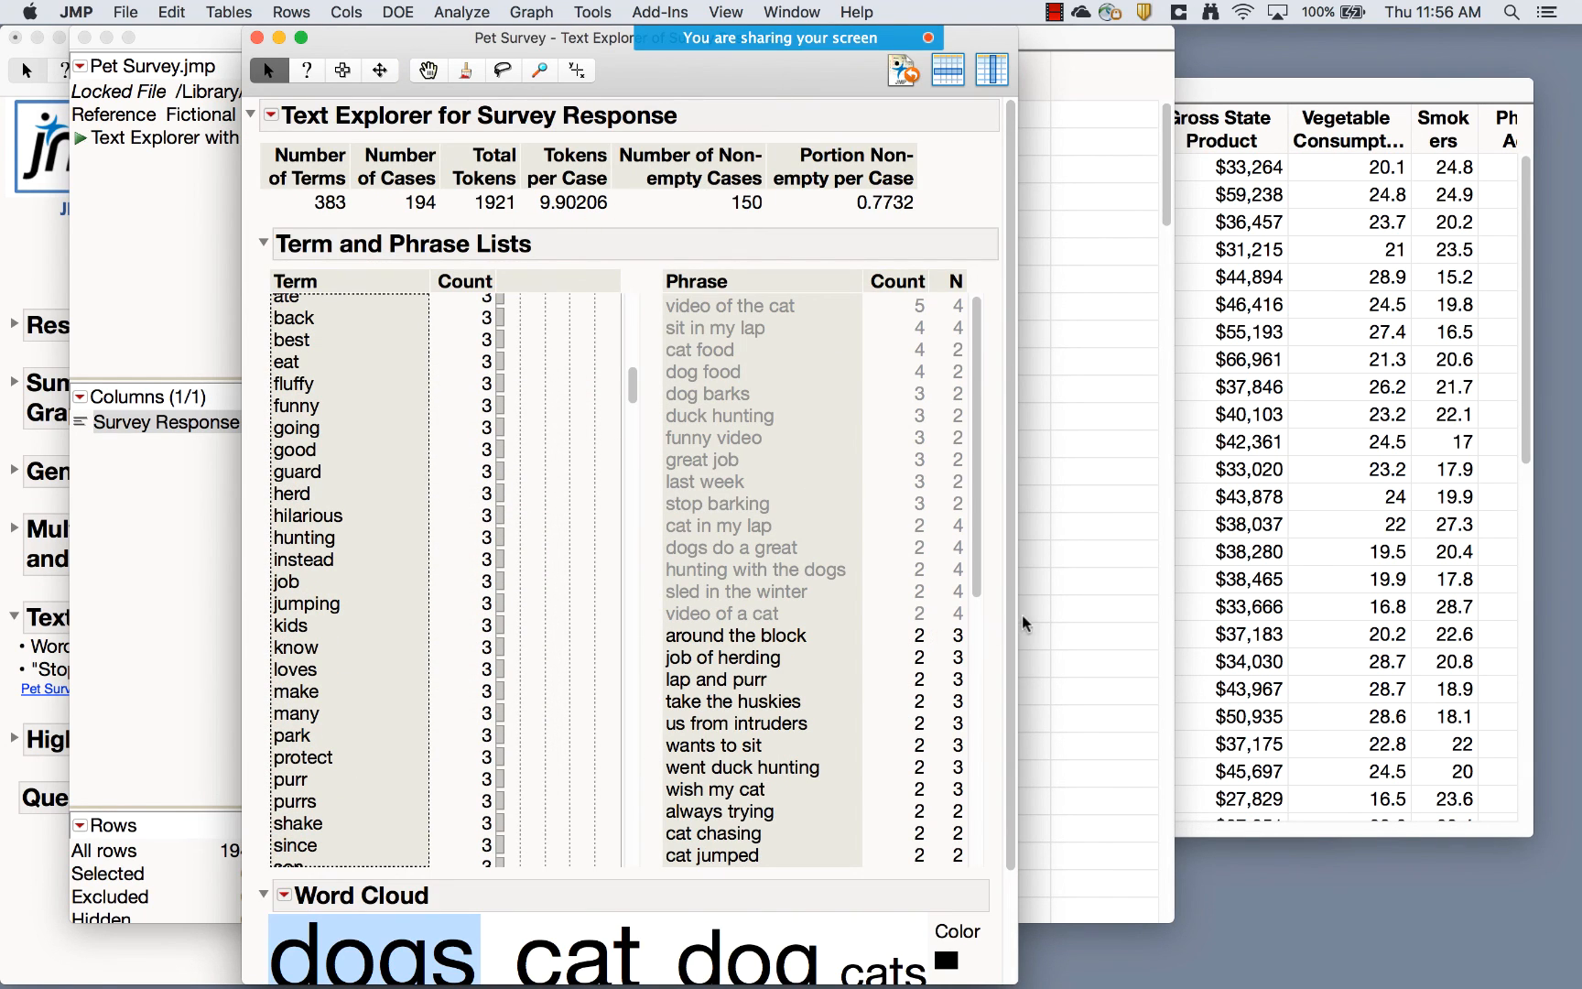
pyautogui.moveTo(1012, 620); pyautogui.dragTo(1012, 750)
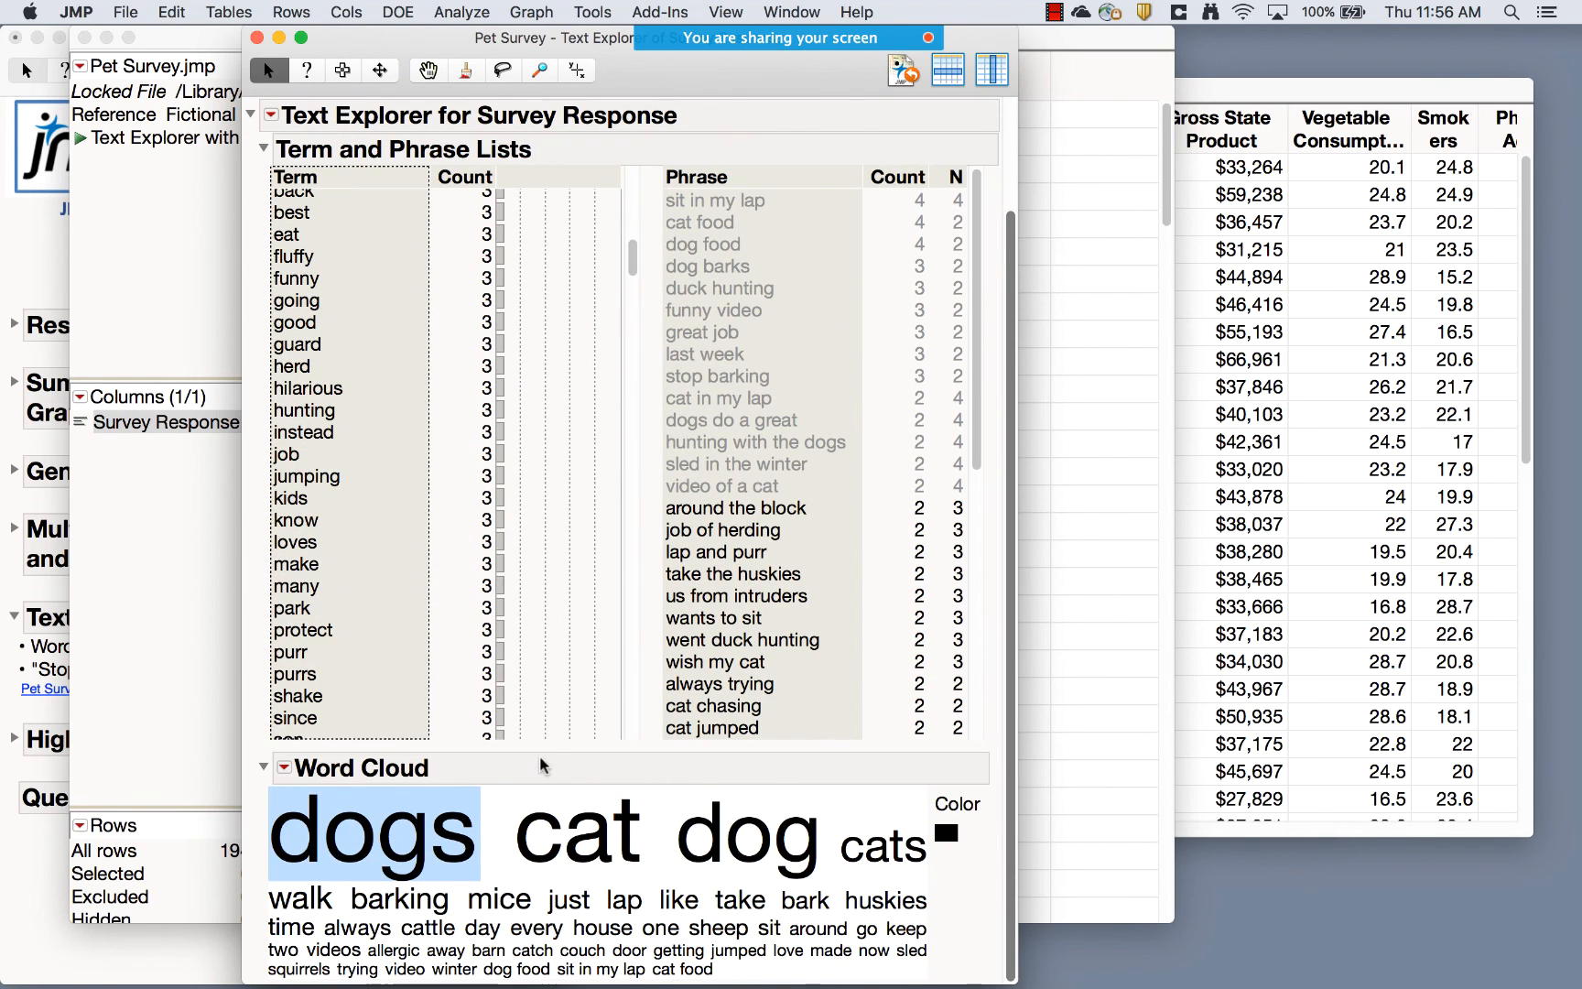
# Set the word cloud's layout to Centered and its coloring to Arbitrary Colors
pyautogui.click(284, 768)
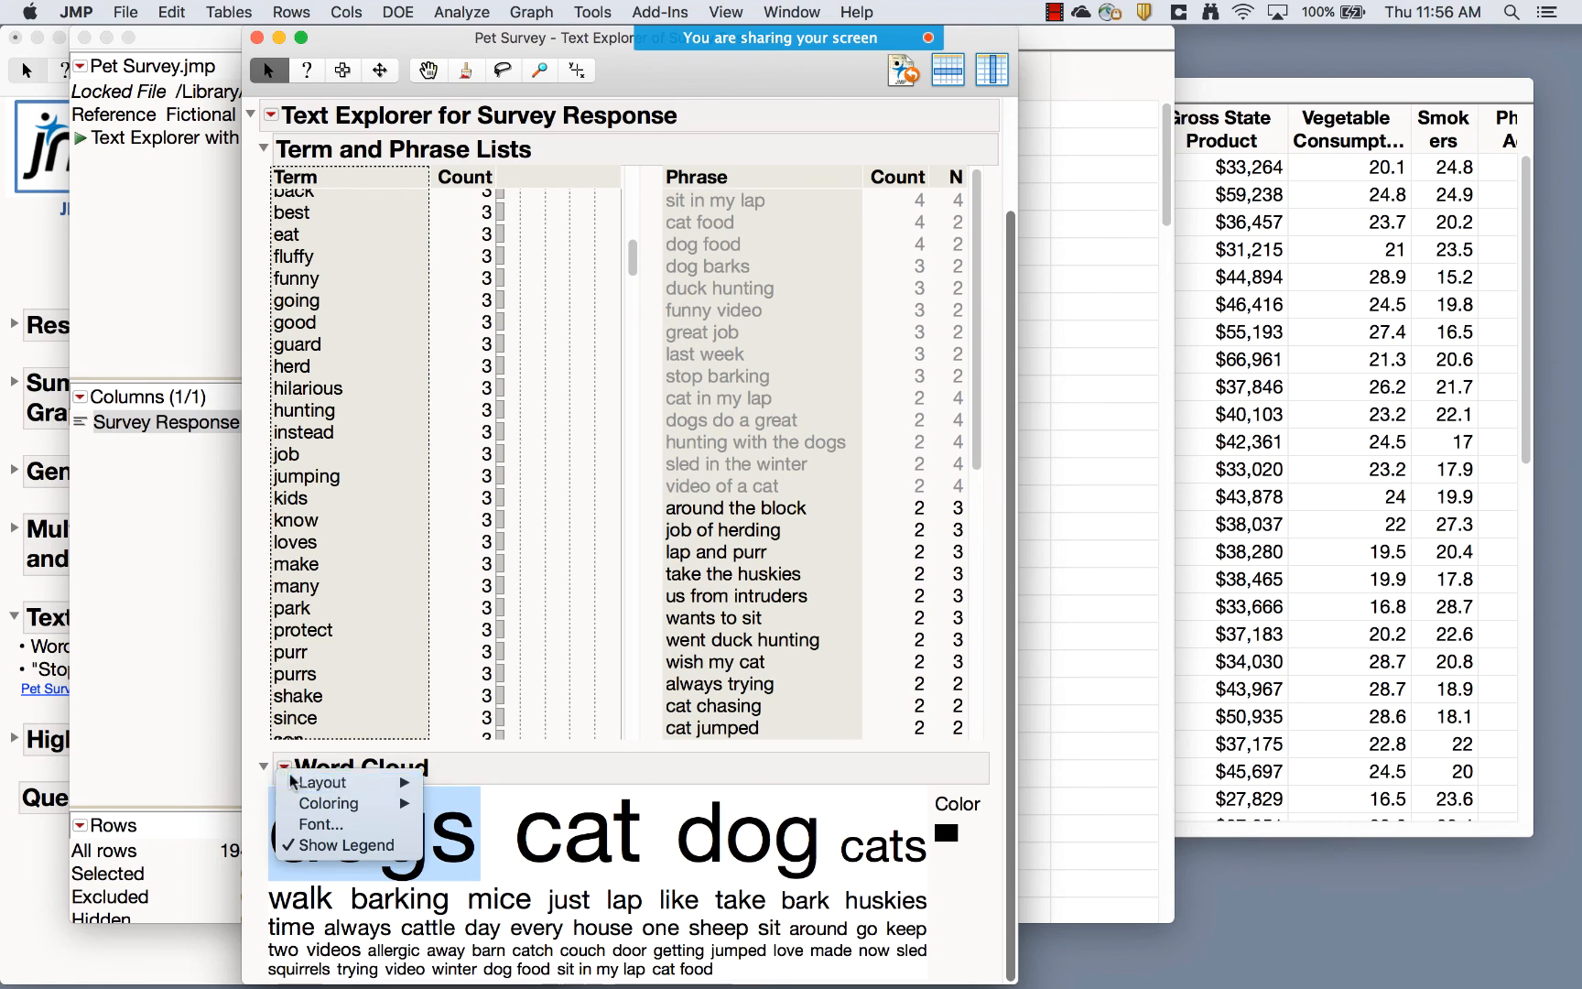
pyautogui.moveTo(384, 783)
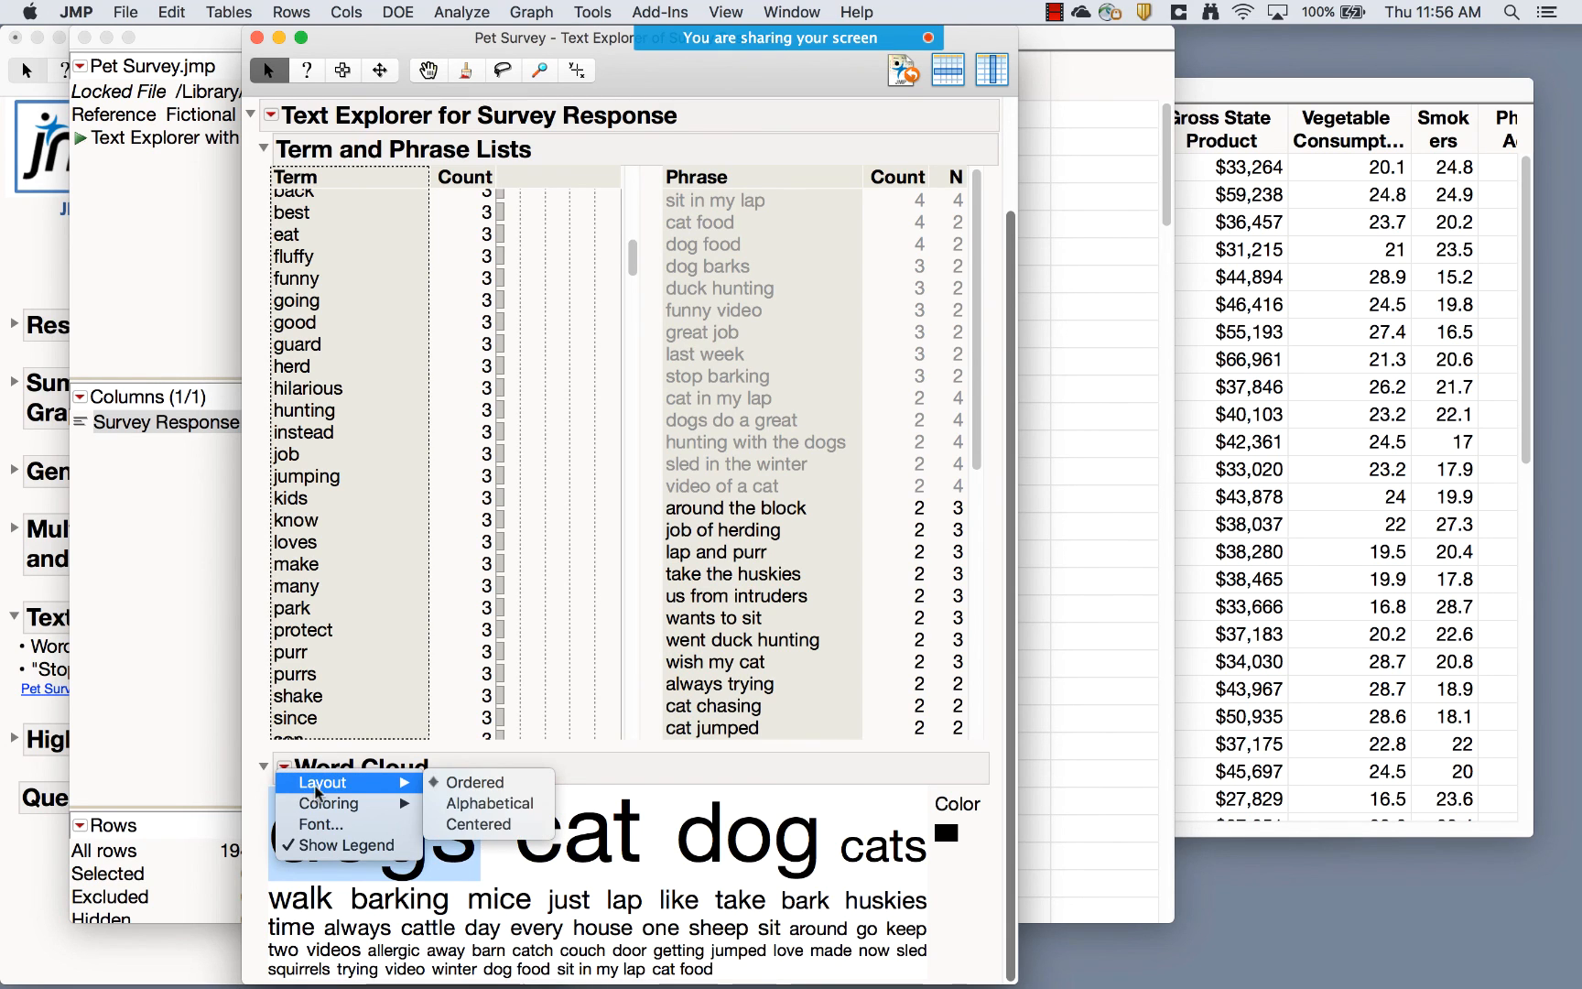
pyautogui.click(477, 829)
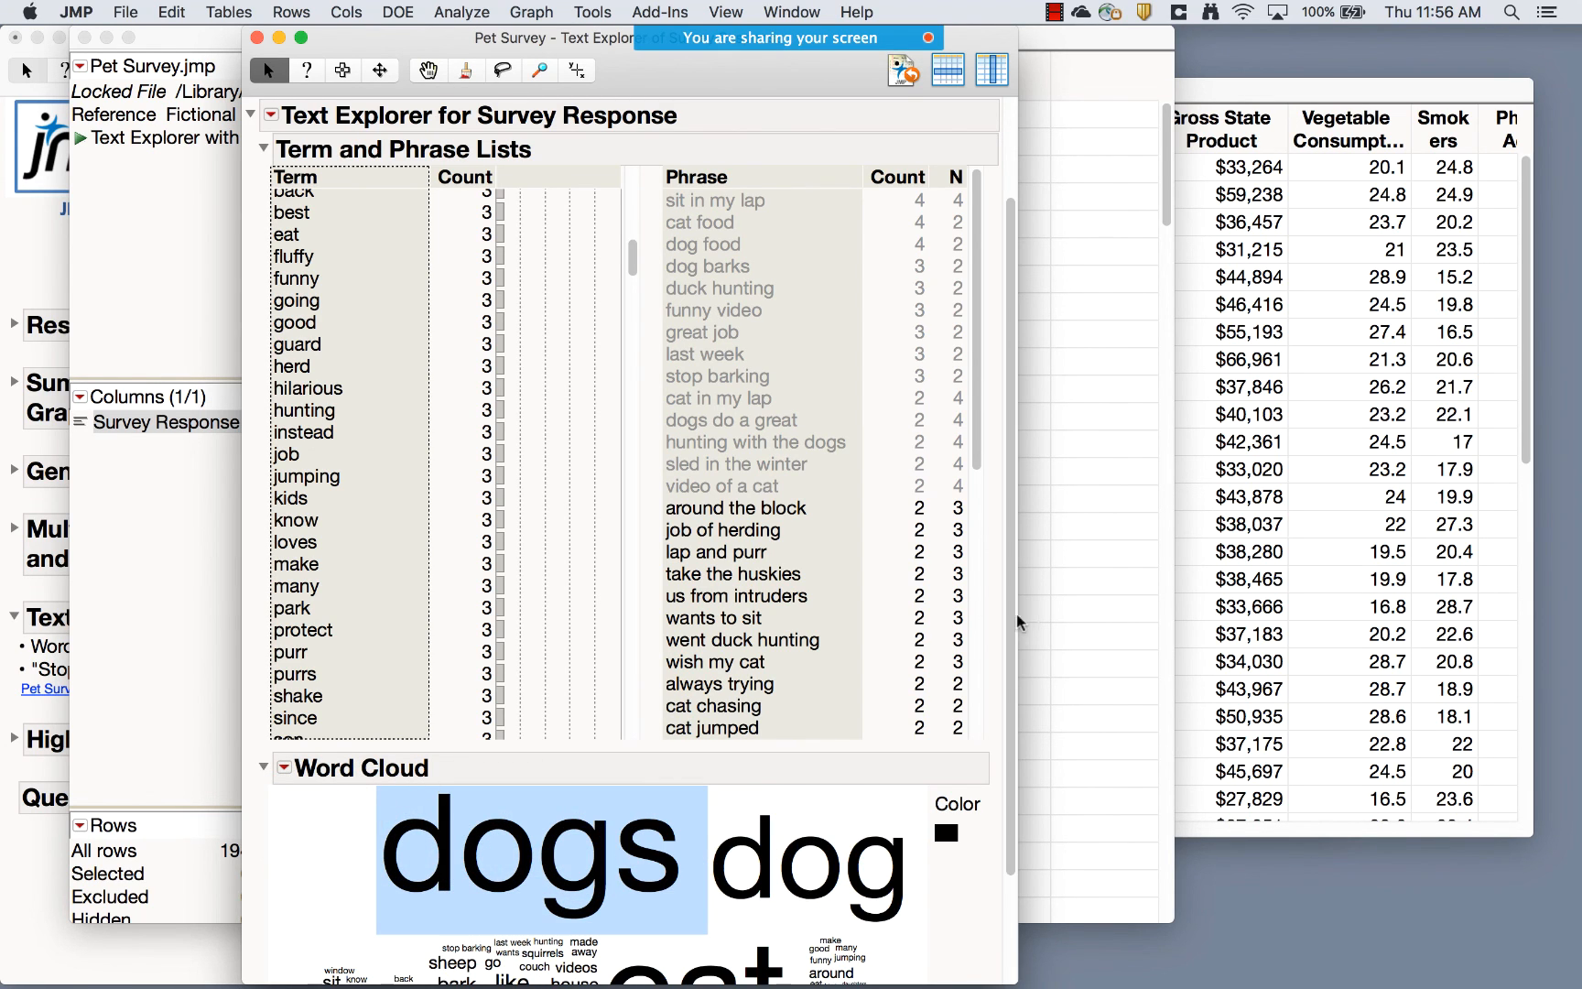
pyautogui.scroll(-3, 416, 680)
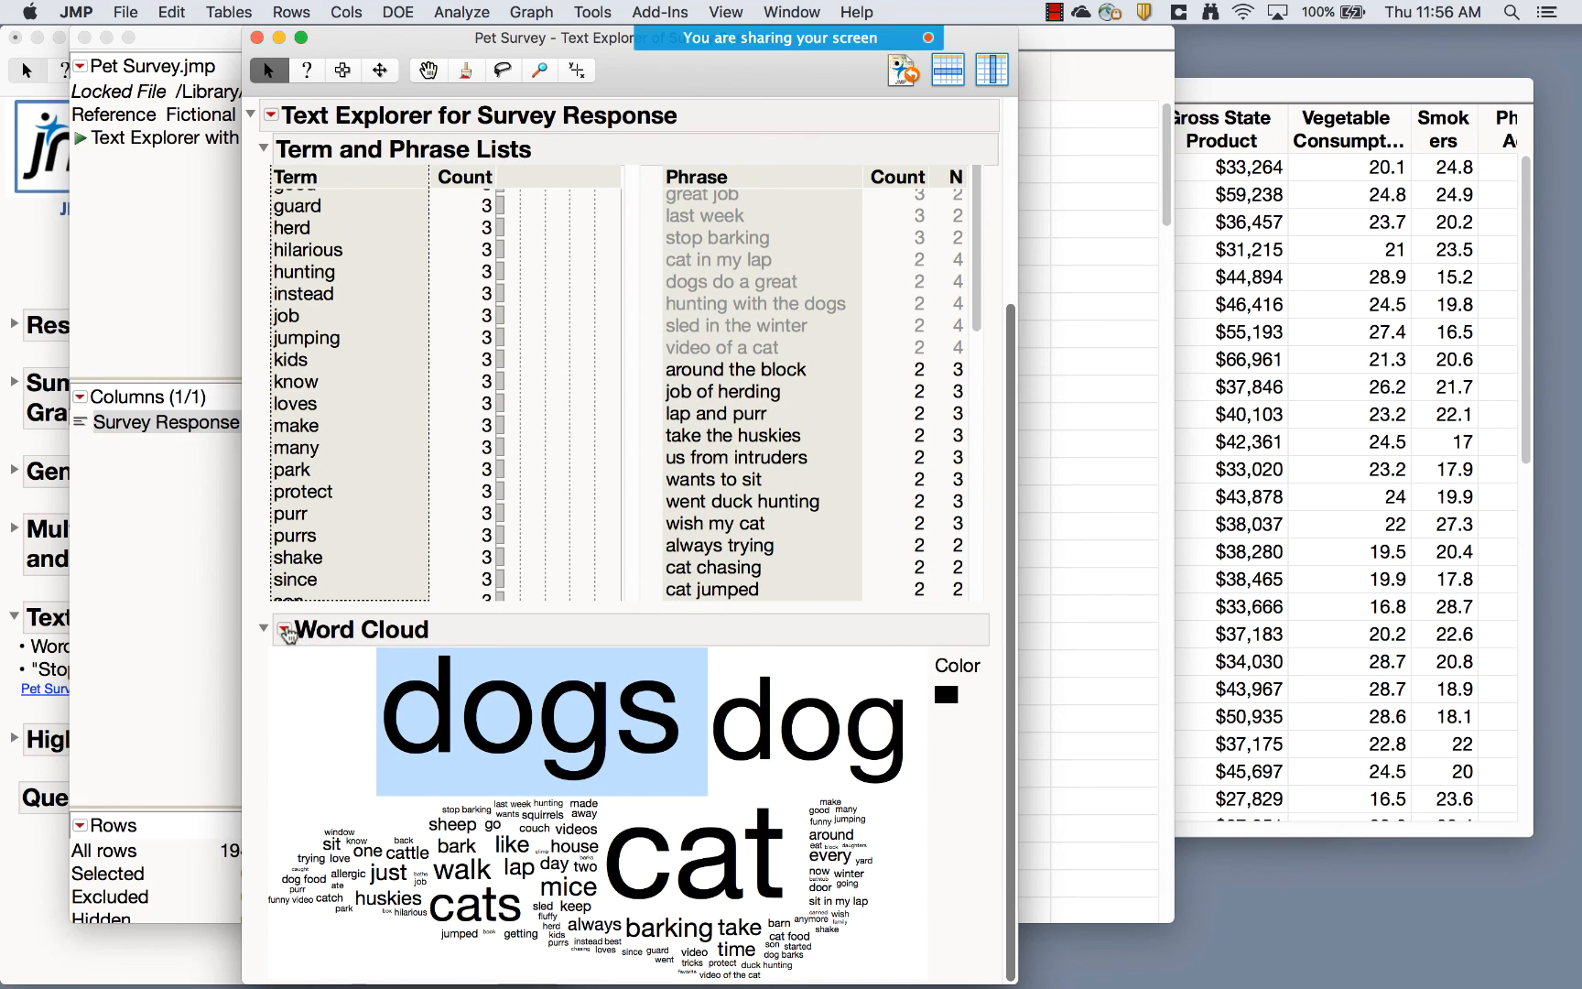
pyautogui.click(285, 629)
pyautogui.moveTo(307, 668)
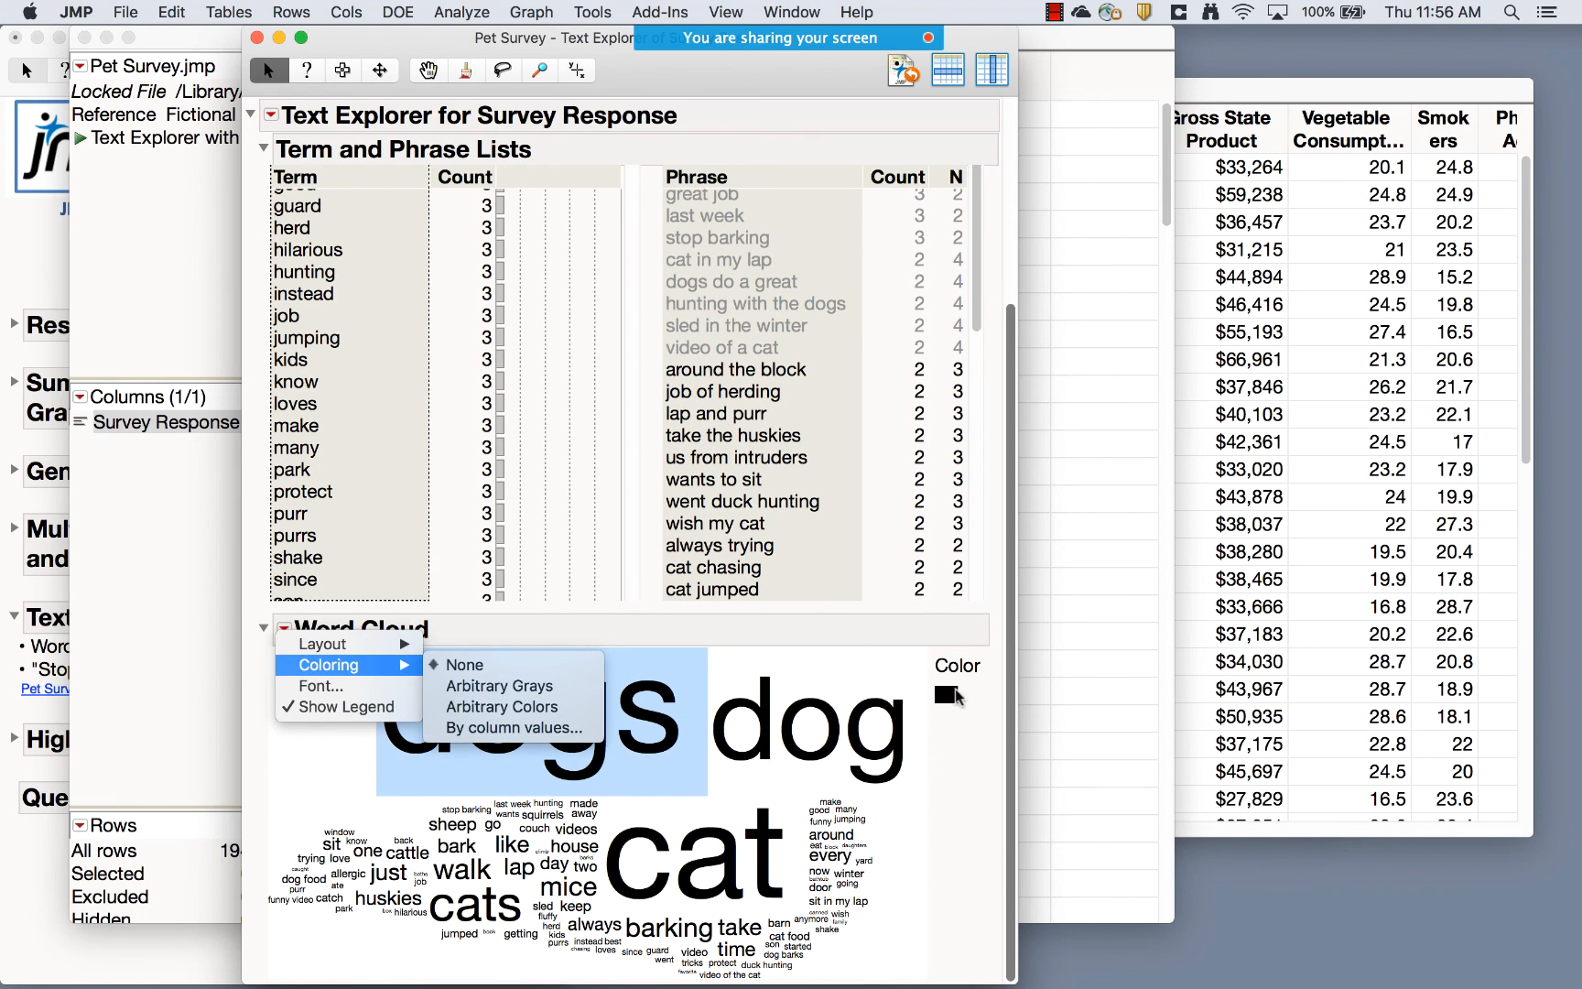
pyautogui.click(546, 708)
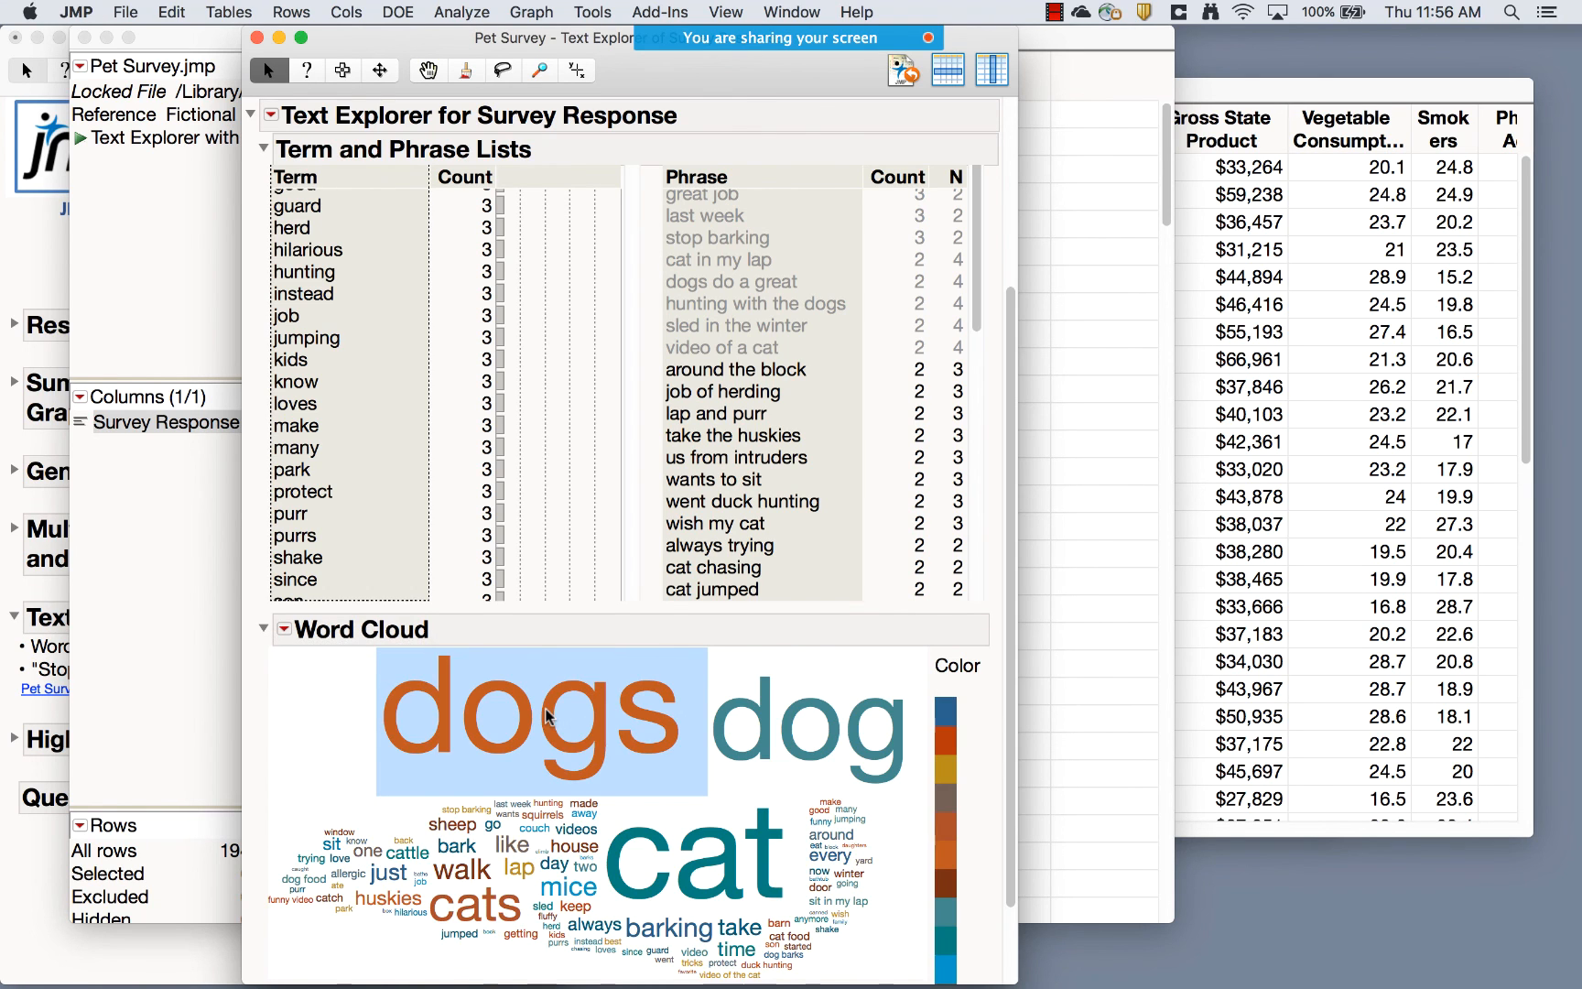
# Add the word "dogs" as a stop word from the word cloud
pyautogui.scroll(-3, 1012, 572)
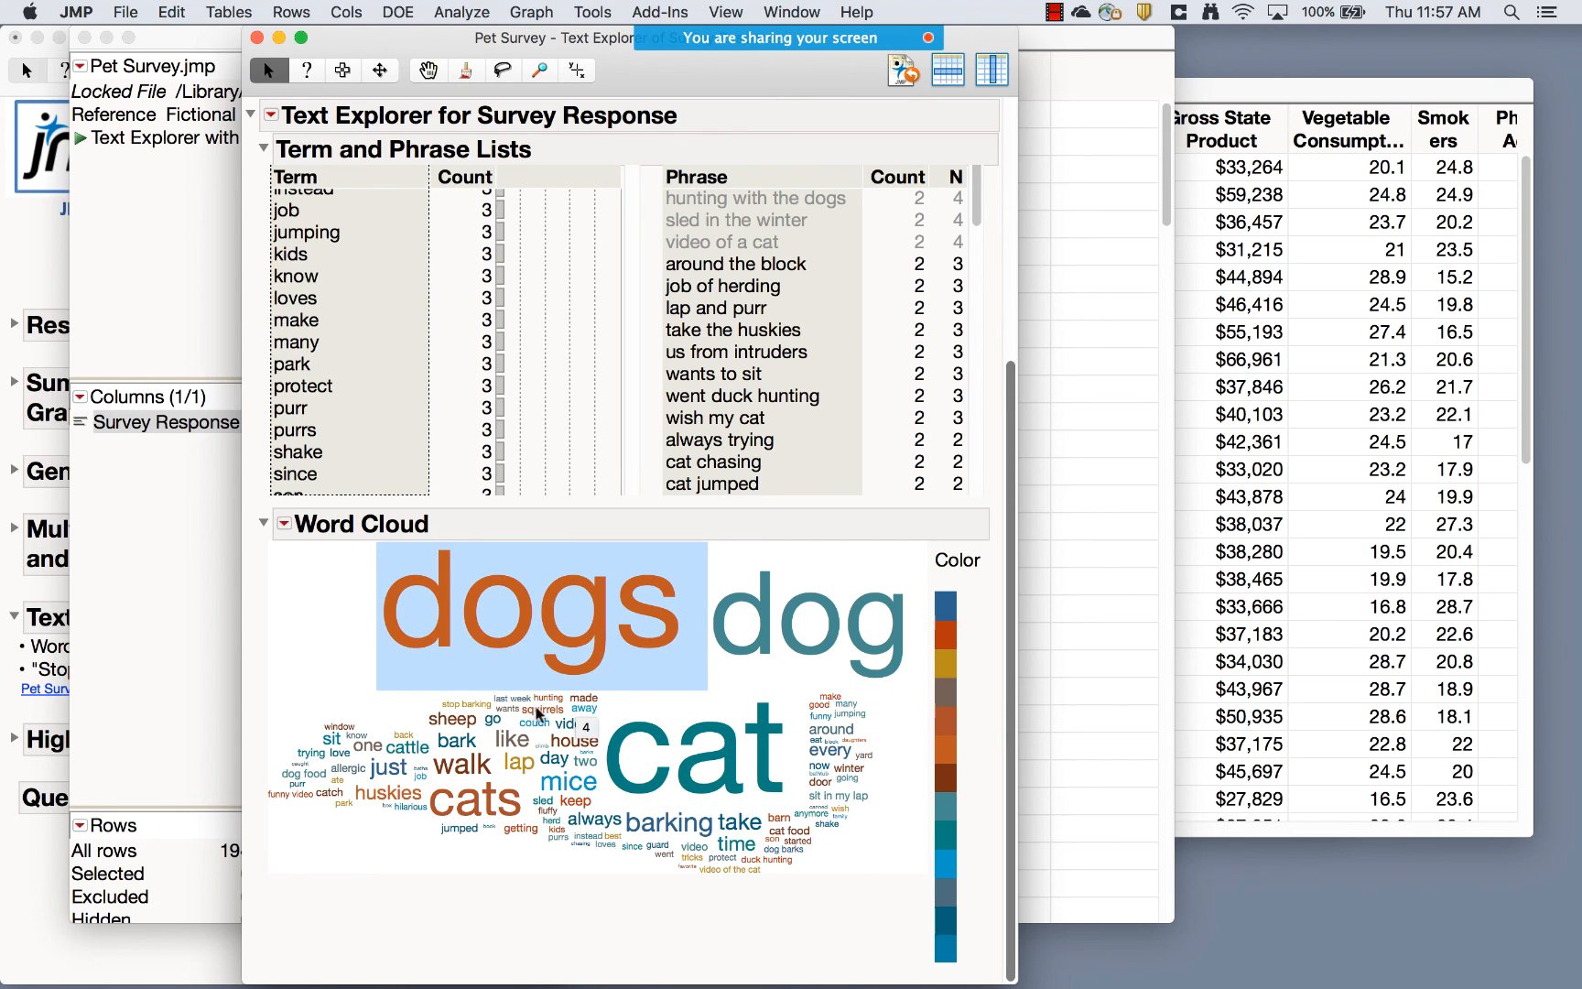
pyautogui.rightClick(567, 652)
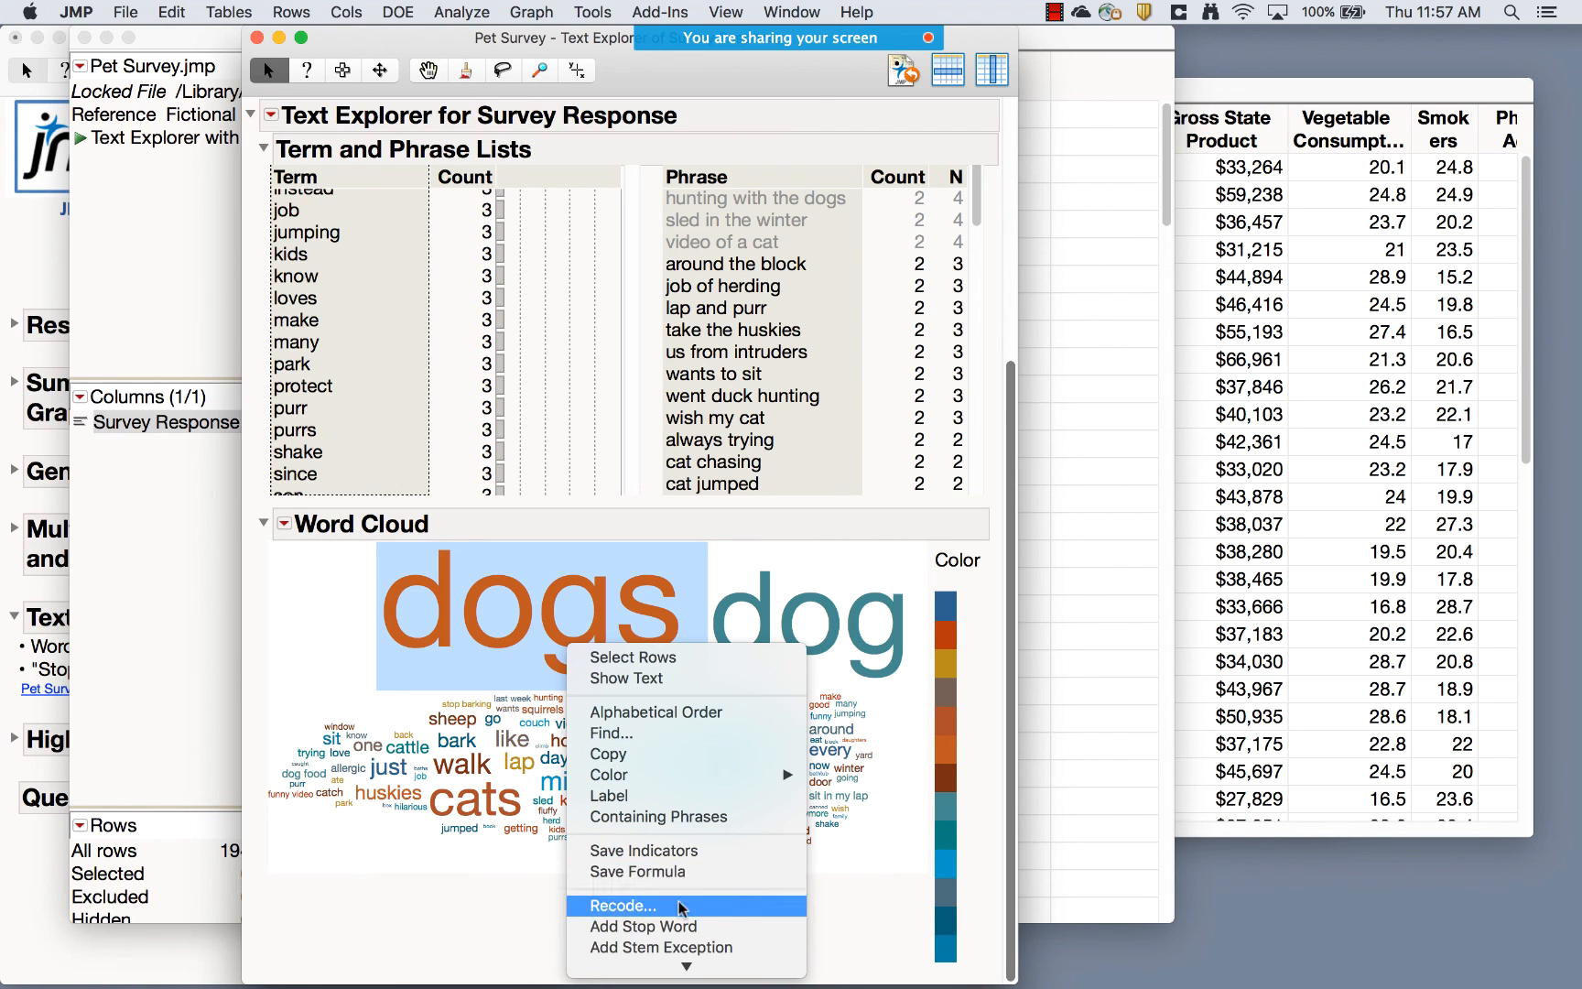
pyautogui.click(682, 929)
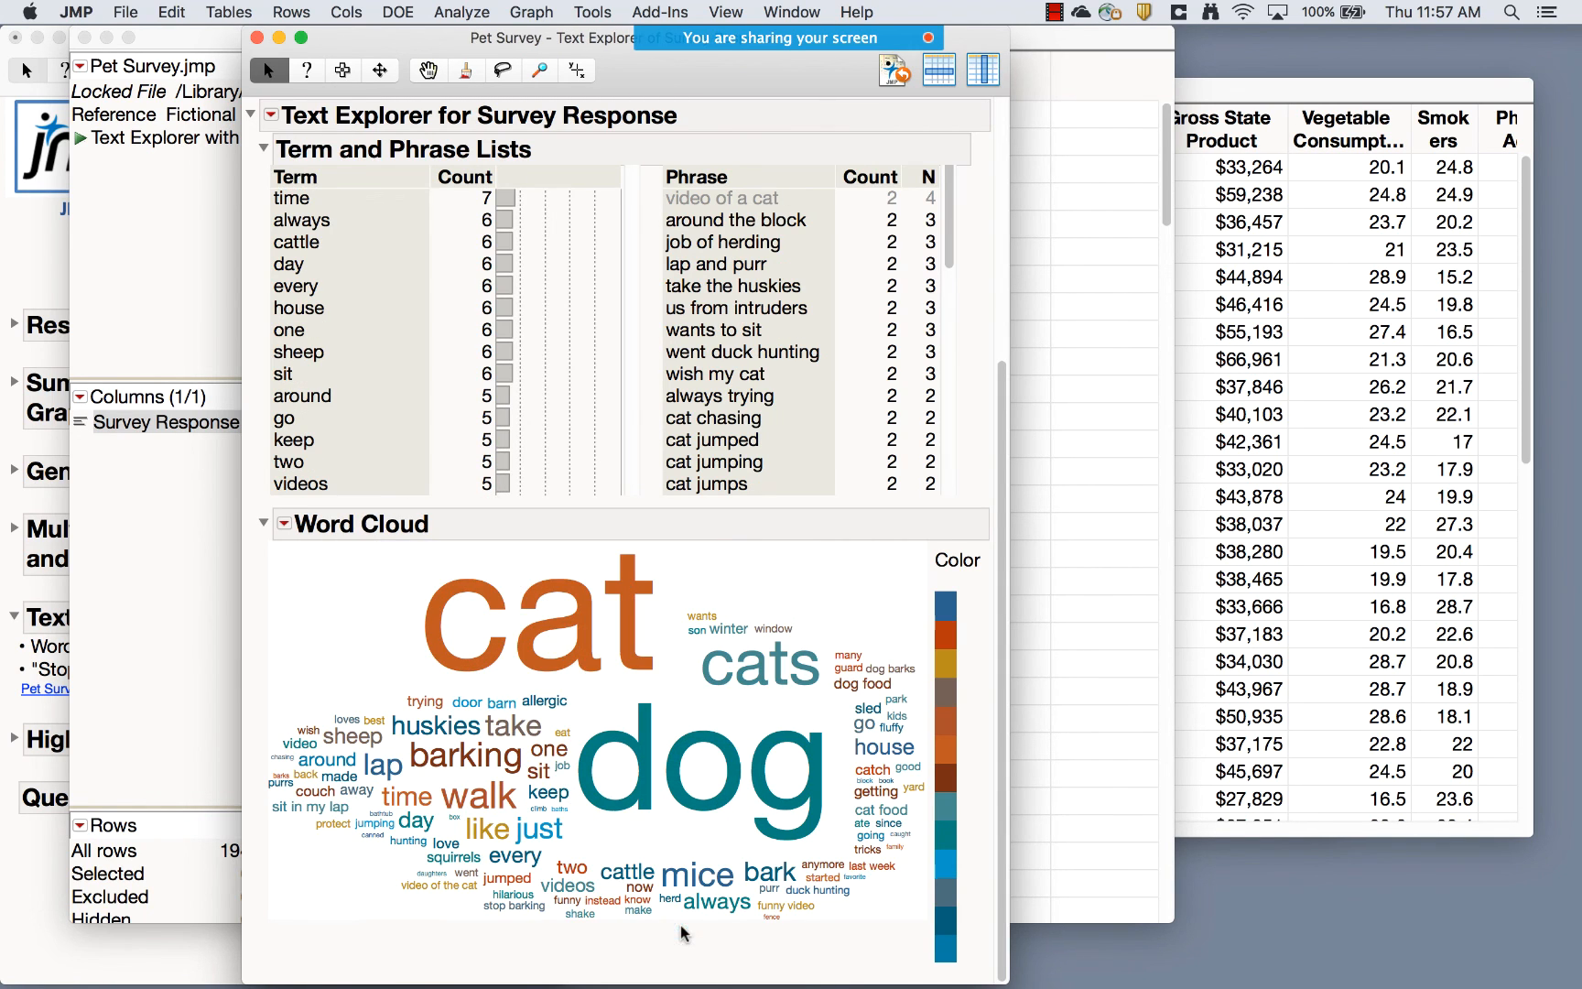
# Add the words "cat", "dog" and "cats" as stop words from the word cloud
pyautogui.click(565, 630)
pyautogui.rightClick(565, 630)
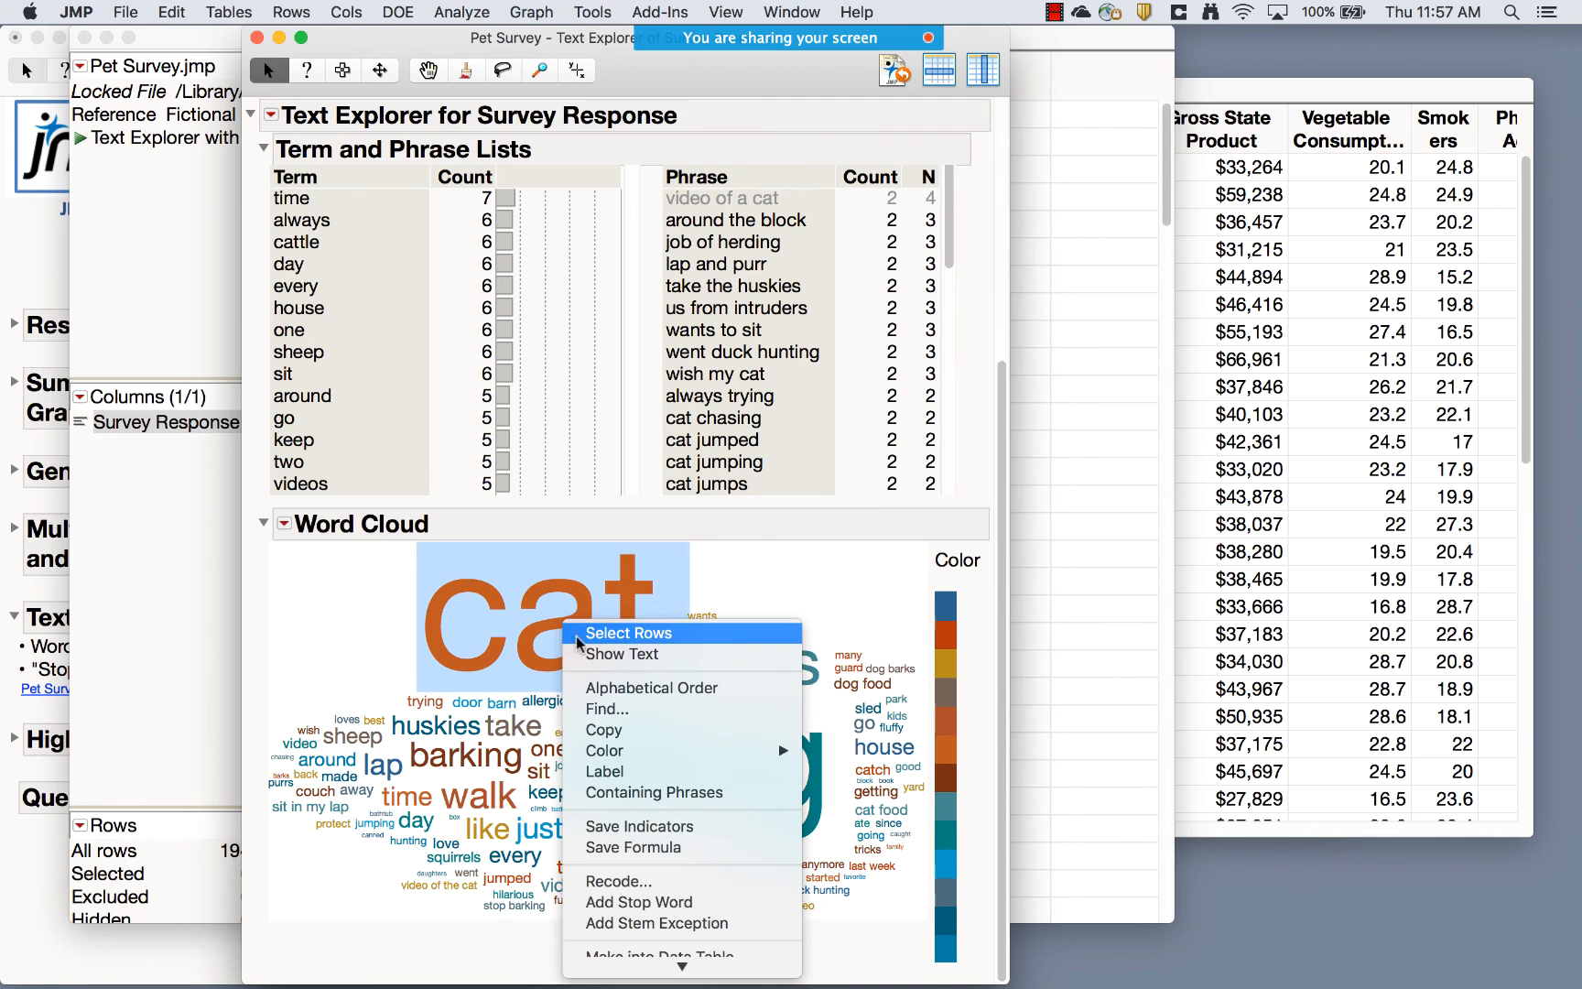
pyautogui.click(649, 902)
pyautogui.click(575, 655)
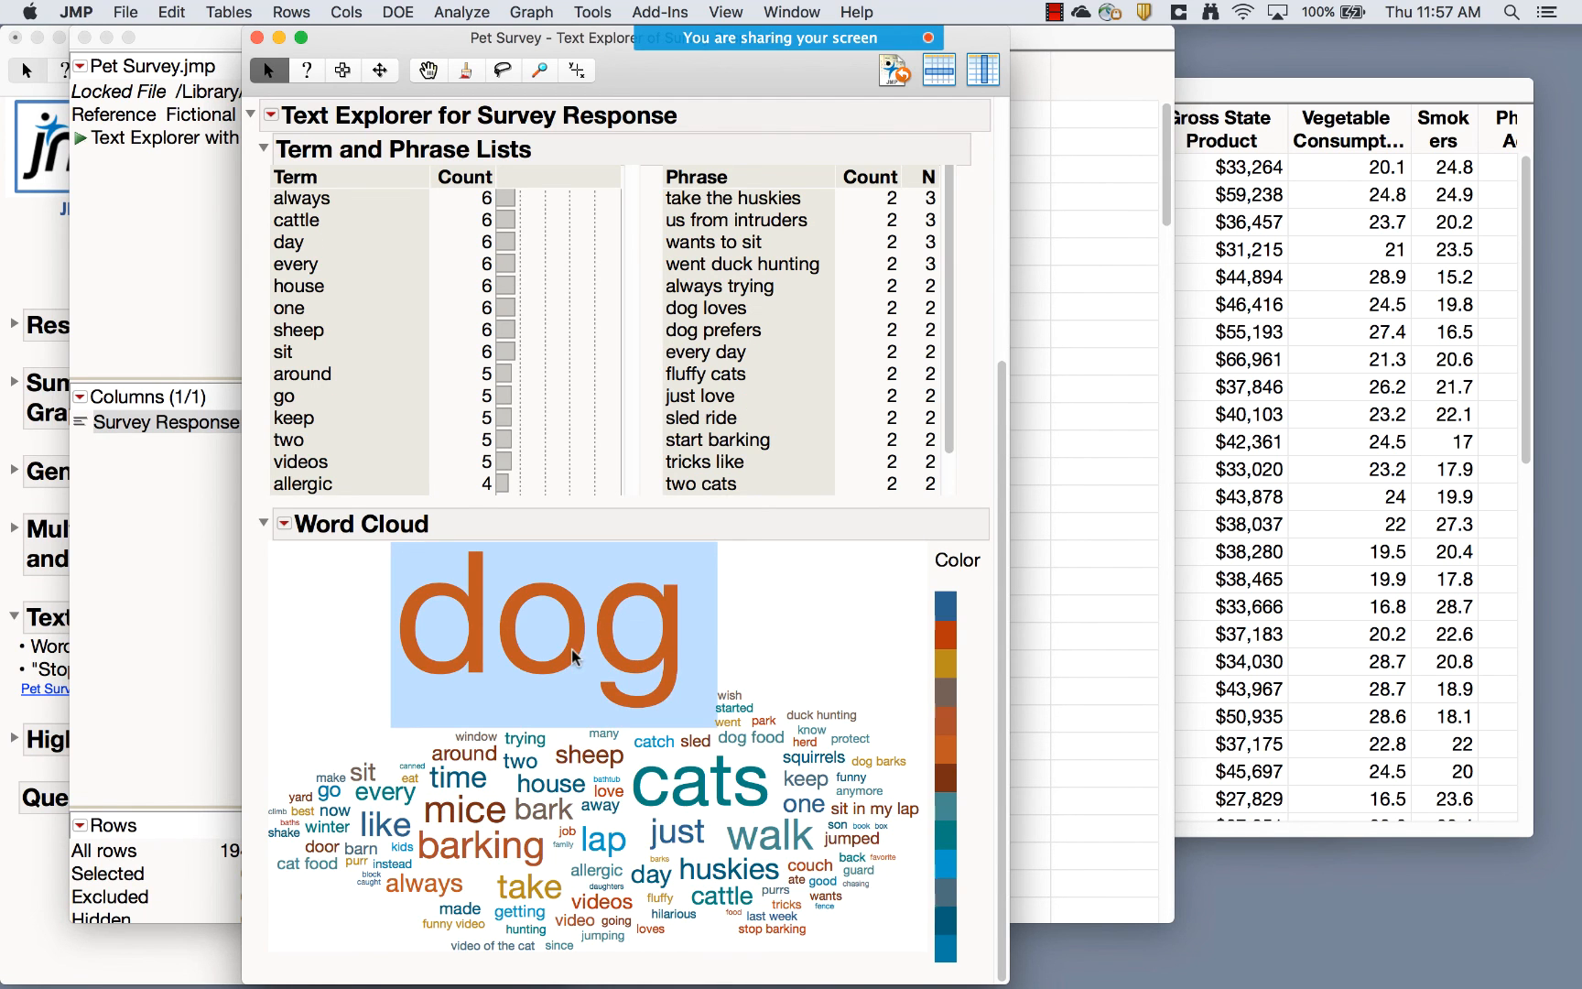
pyautogui.rightClick(575, 655)
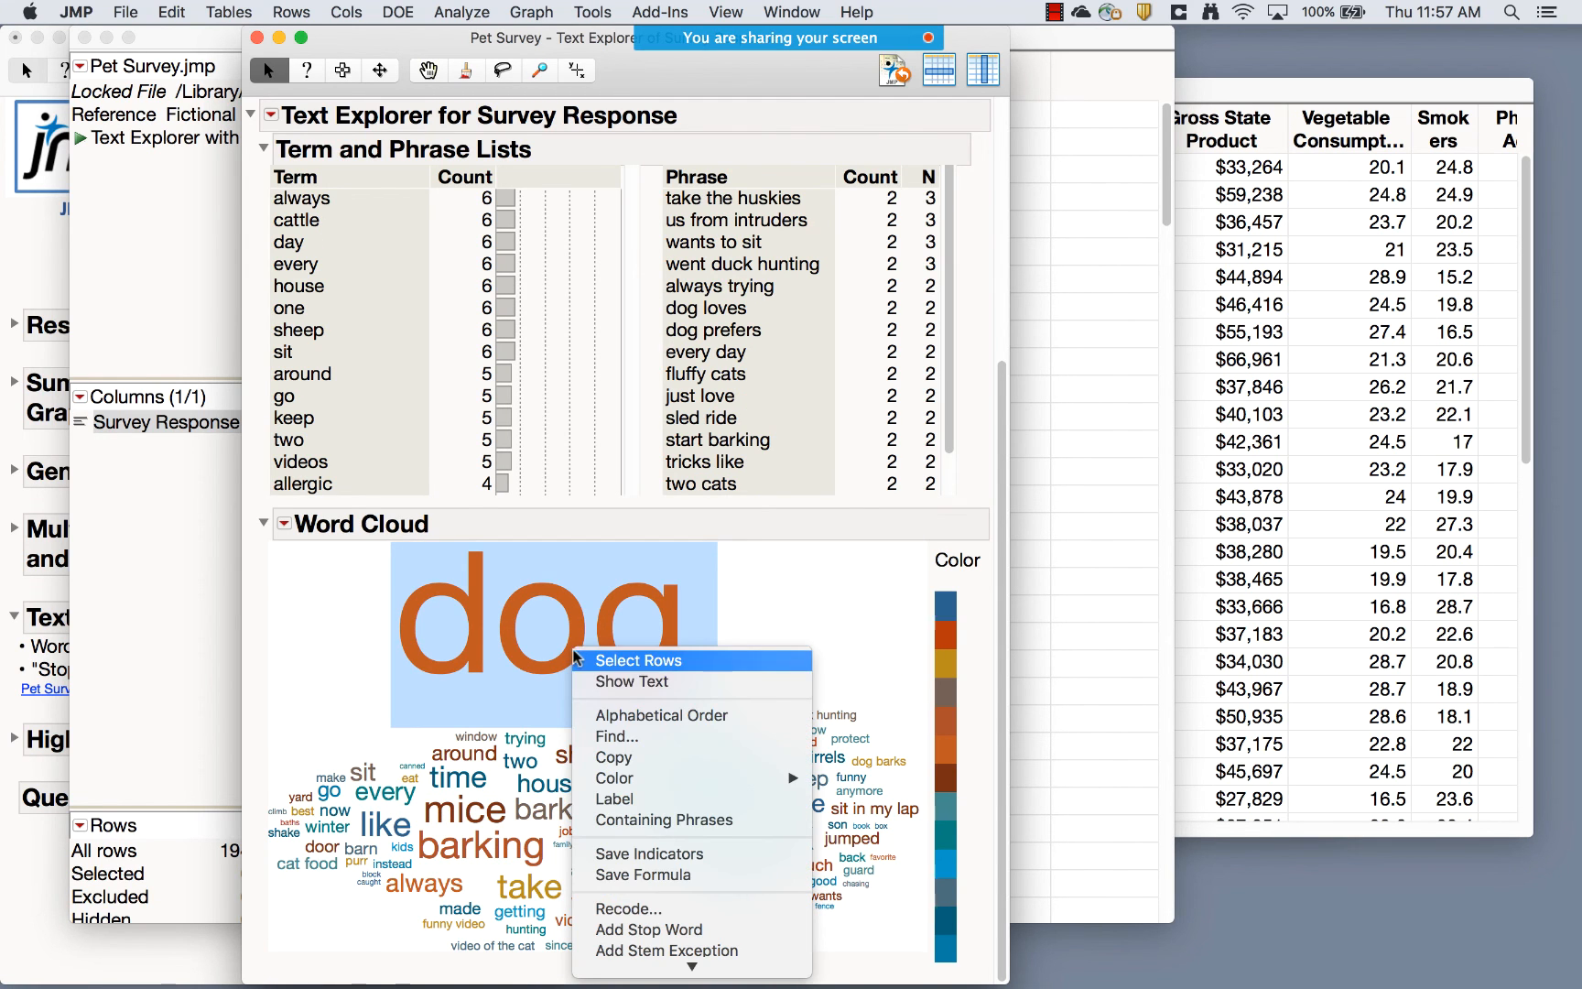
pyautogui.click(648, 930)
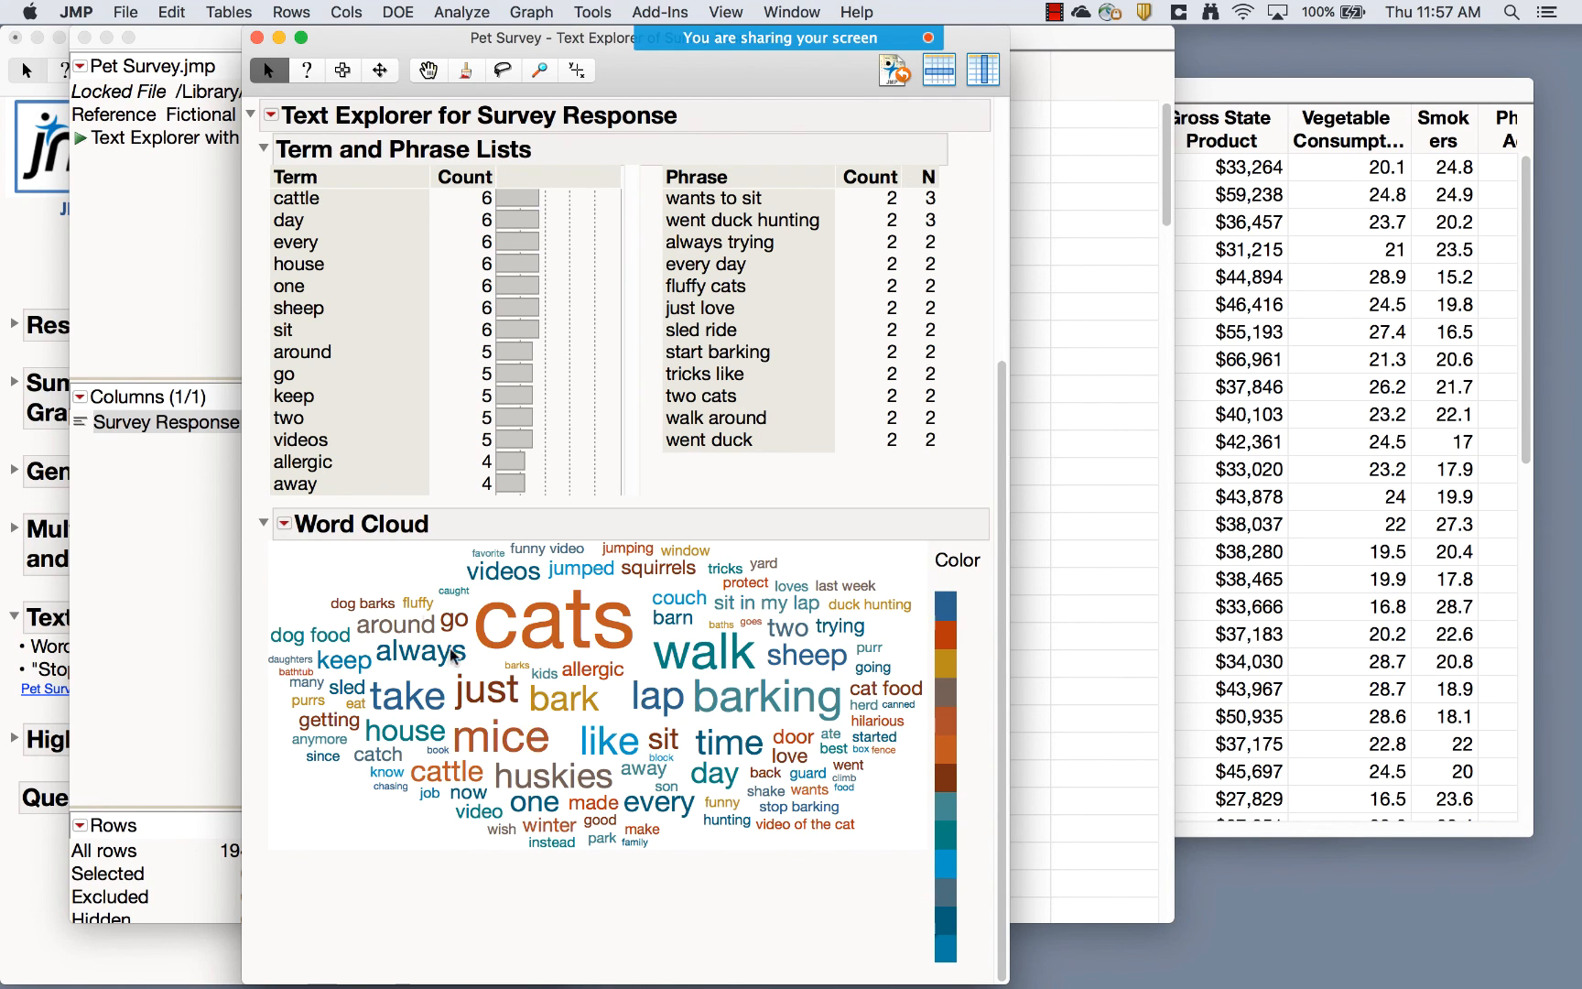
pyautogui.click(524, 620)
pyautogui.rightClick(524, 619)
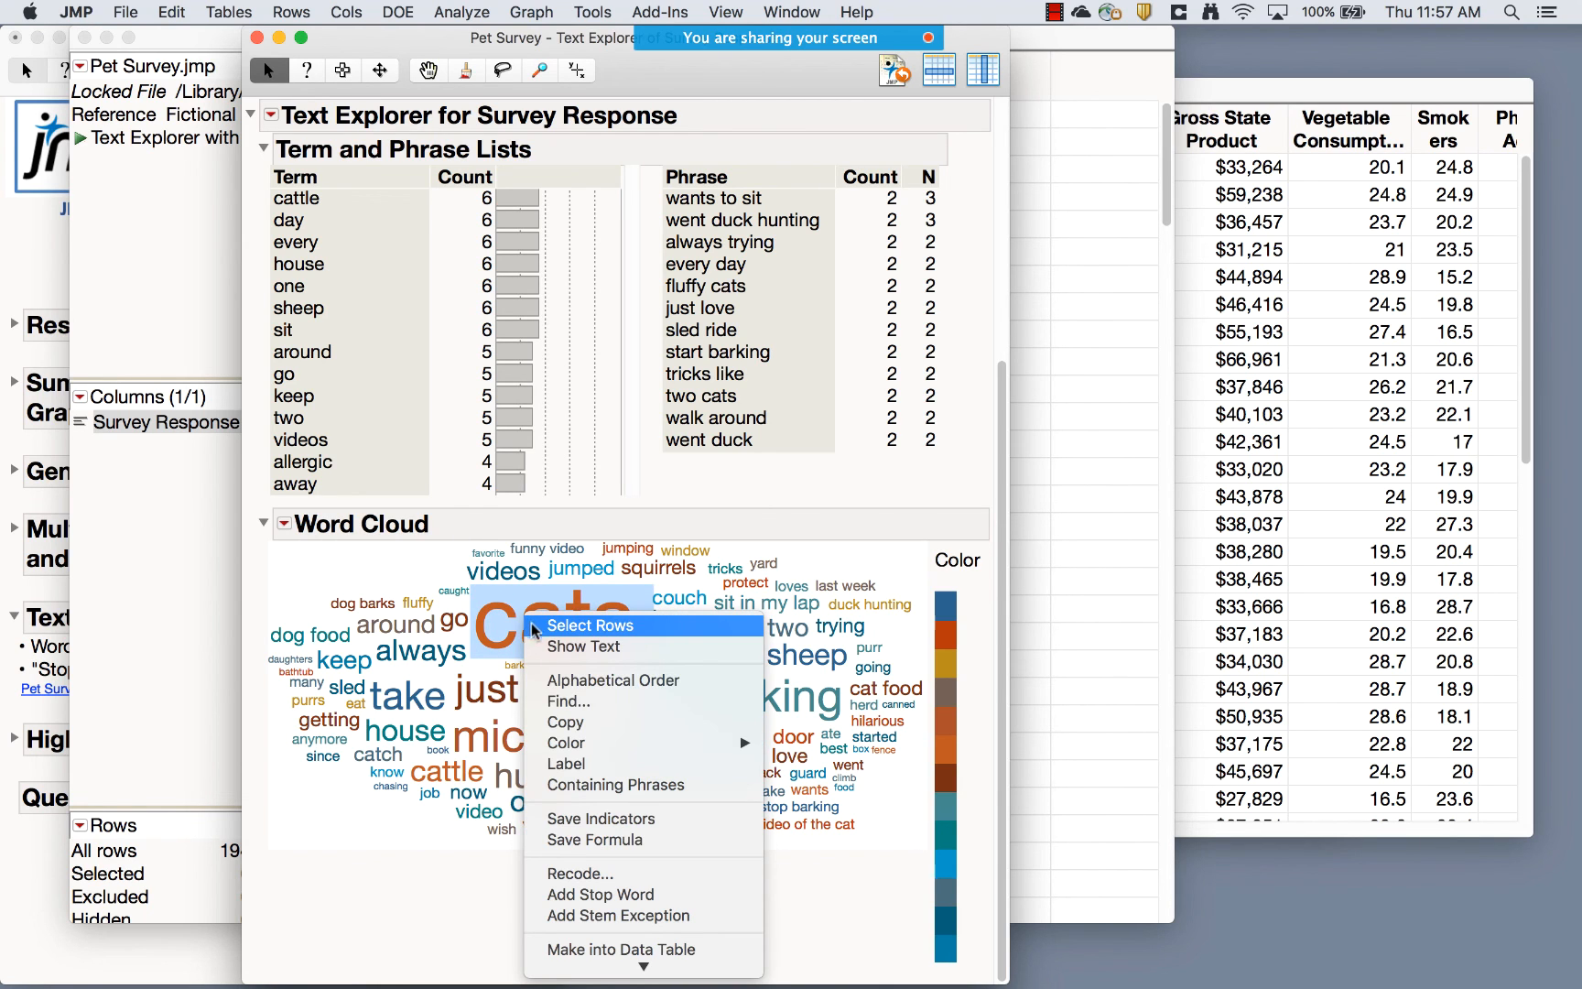
pyautogui.click(600, 895)
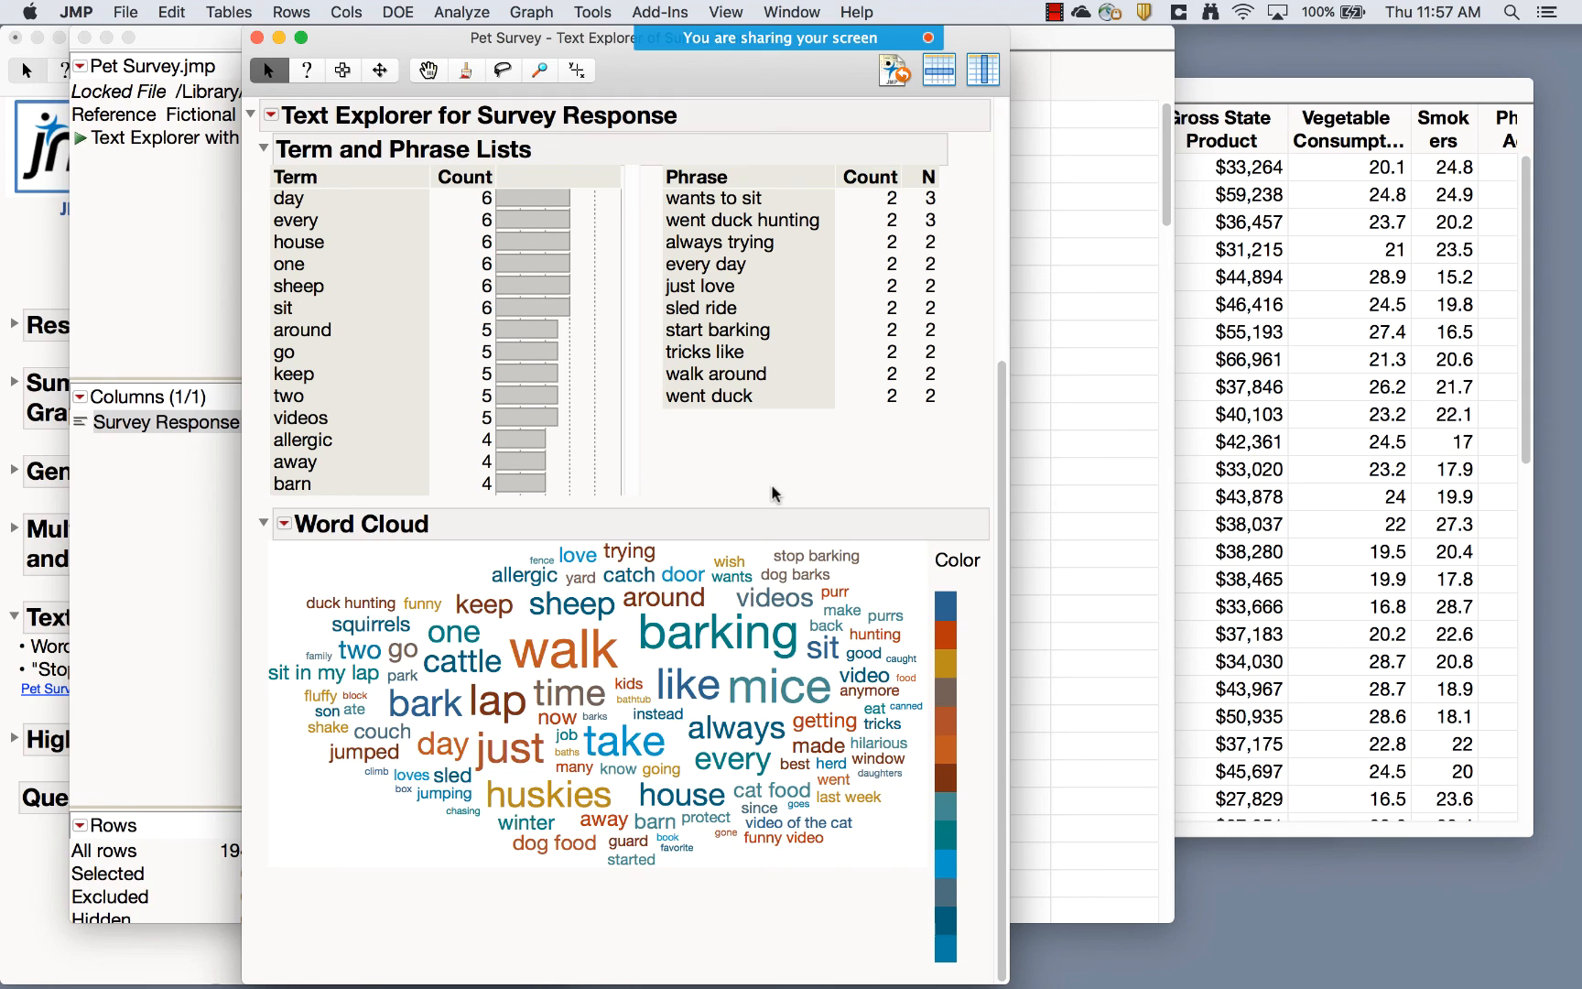
pyautogui.click(474, 13)
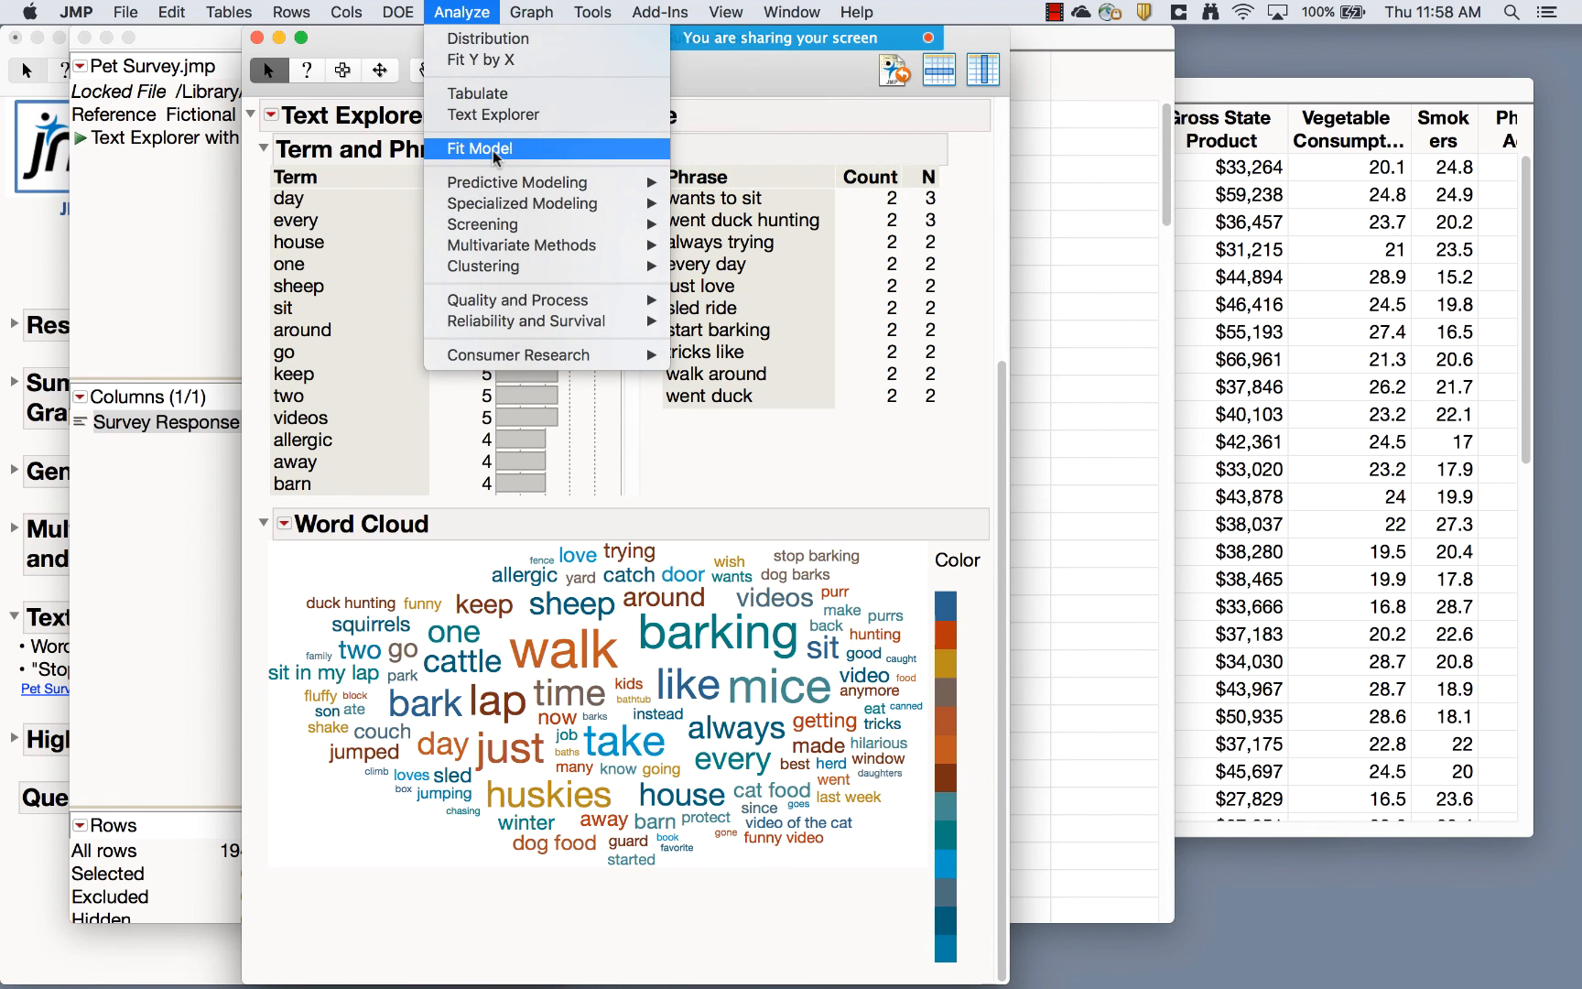
pyautogui.moveTo(506, 266)
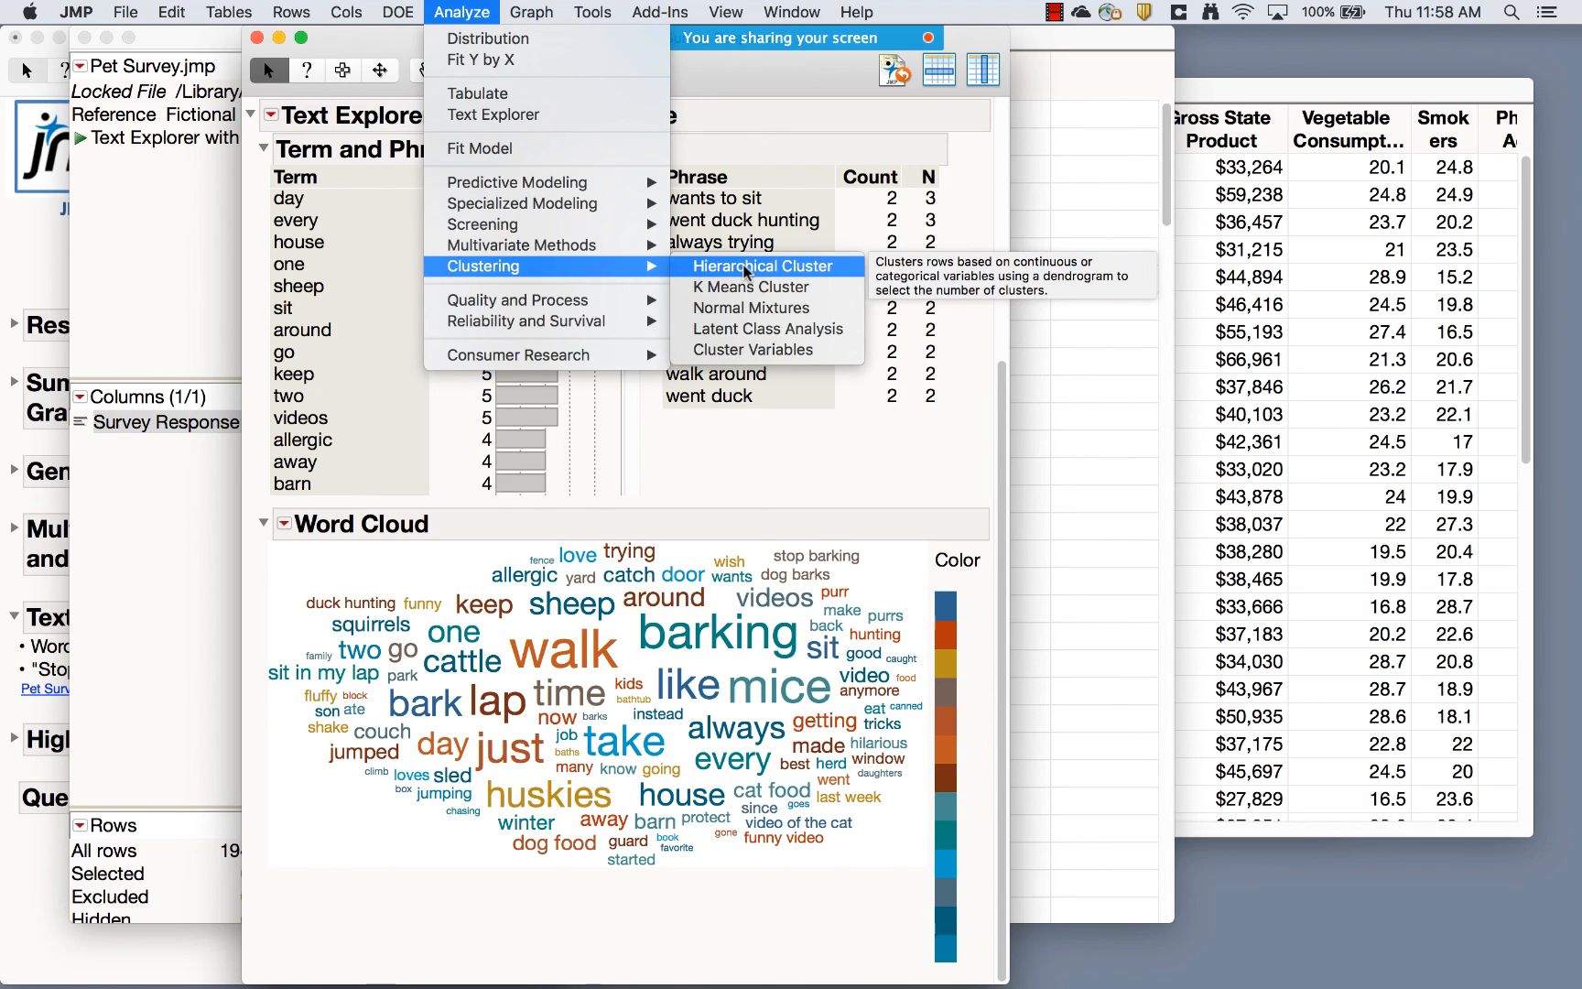
pyautogui.click(762, 81)
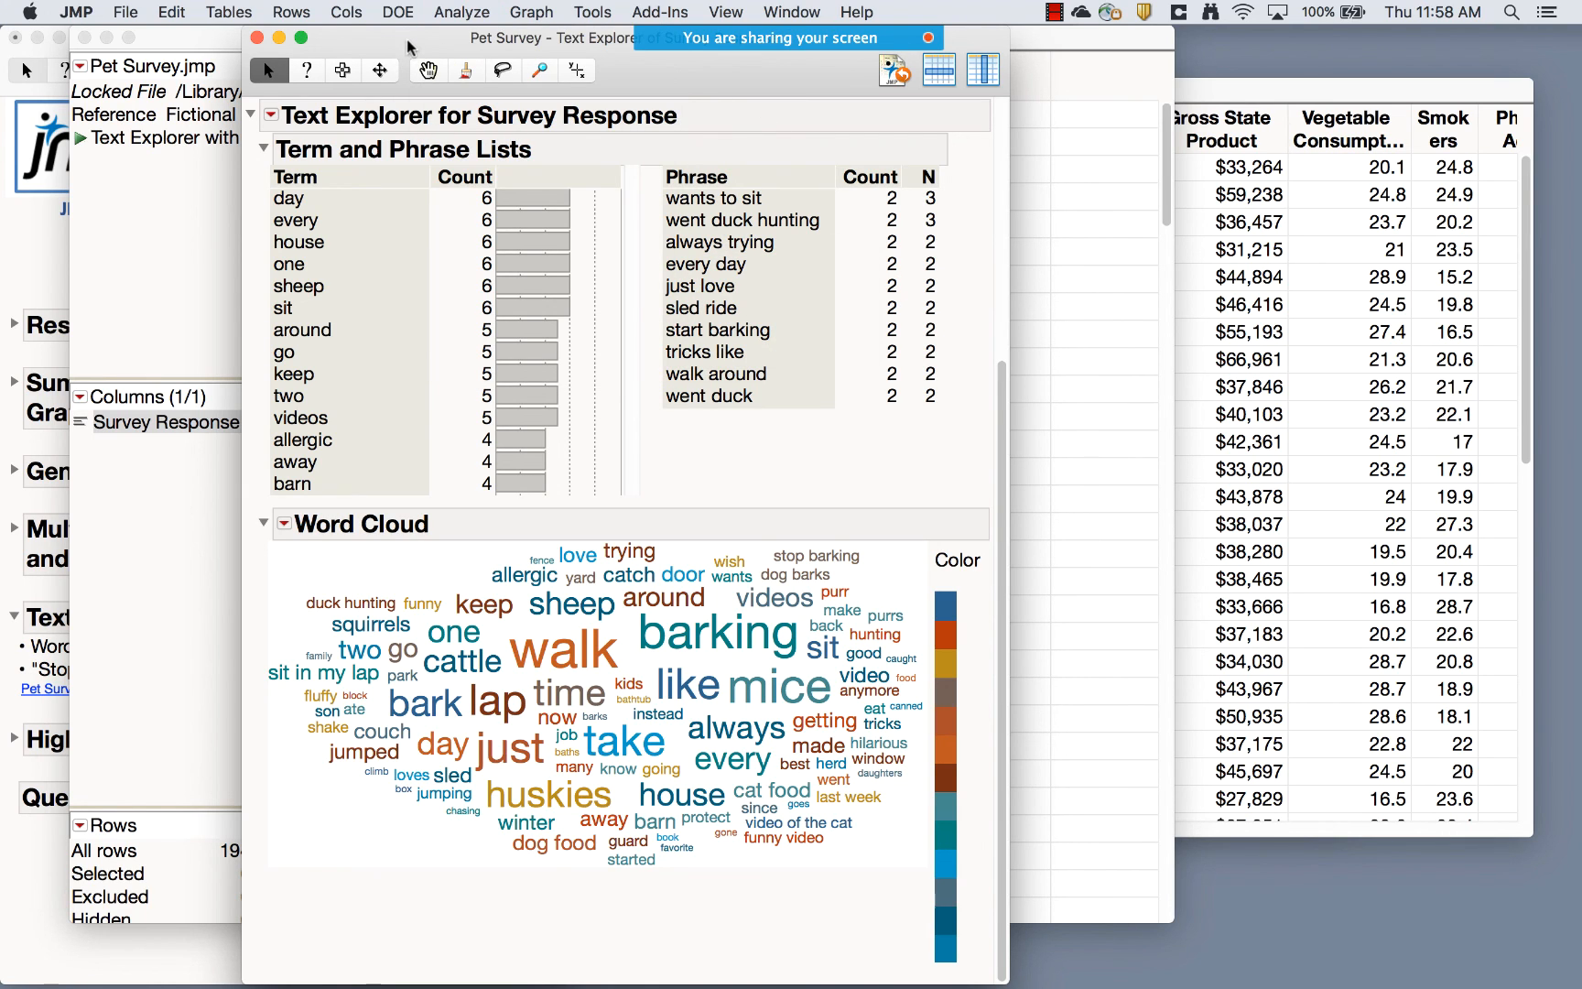